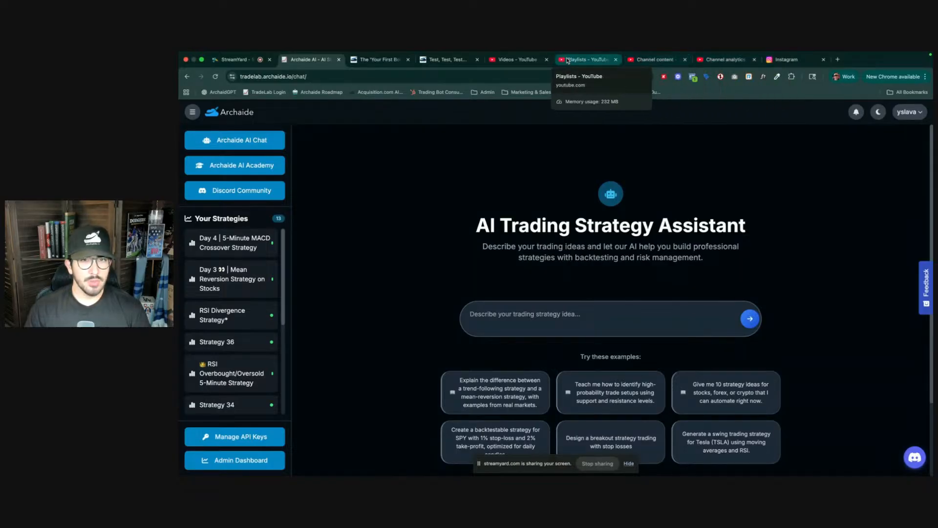
# - Close the YouTube Playlists and Channel analytics tabs, returning to the Channel content tab
pyautogui.click(585, 59)
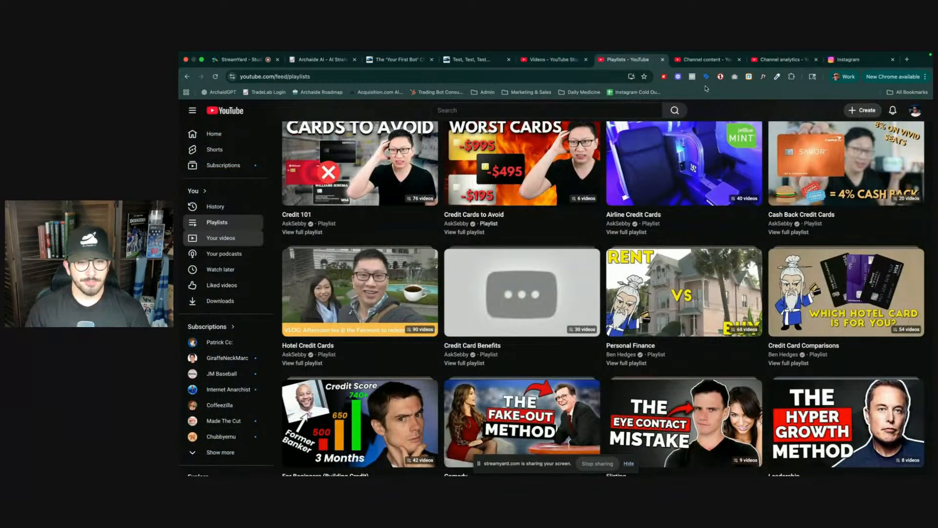
pyautogui.press('super+w')
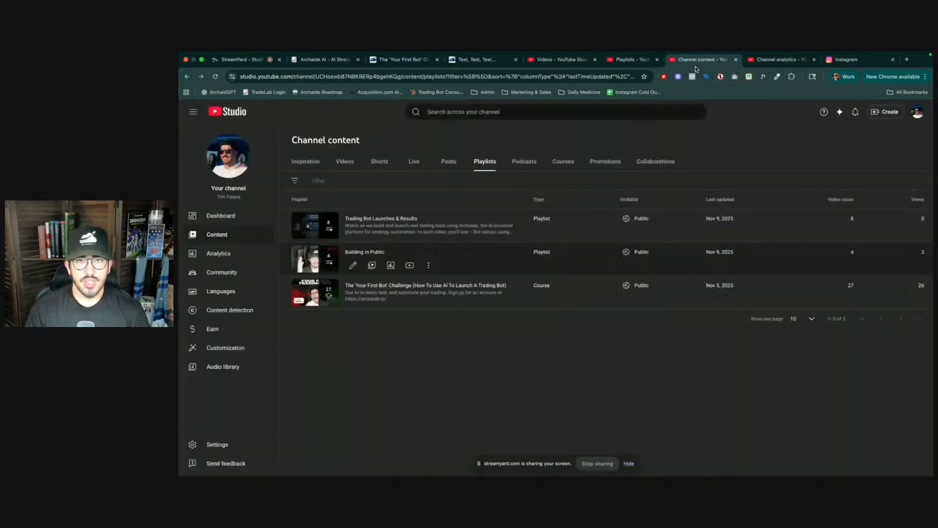
pyautogui.click(765, 59)
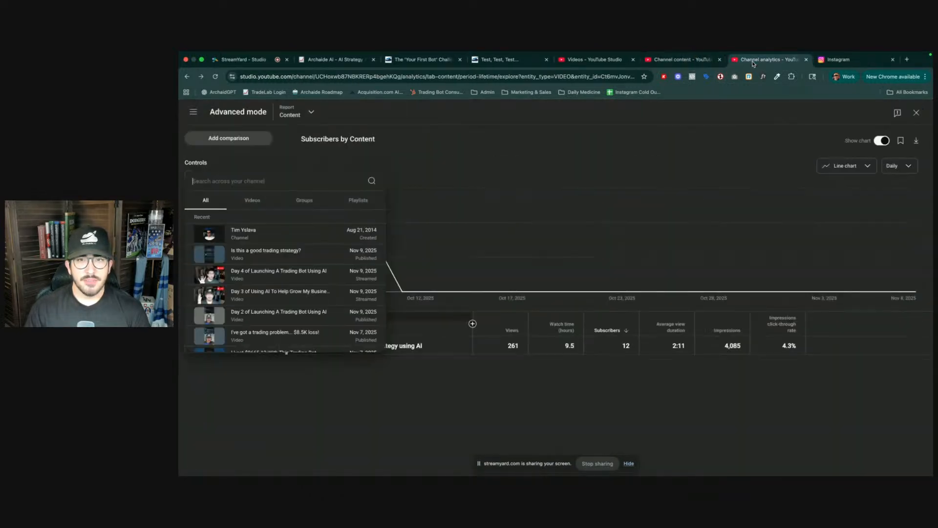
pyautogui.press('super+w')
pyautogui.click(718, 61)
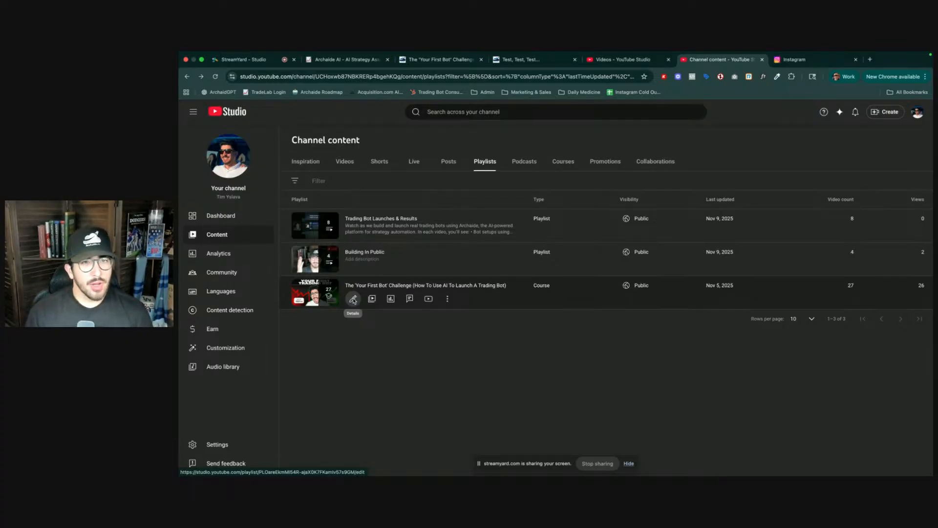
# - Move the YouTube Studio Channel content tab to sit right after the StreamYard tab
pyautogui.moveTo(713, 59); pyautogui.dragTo(342, 59)
pyautogui.click(424, 59)
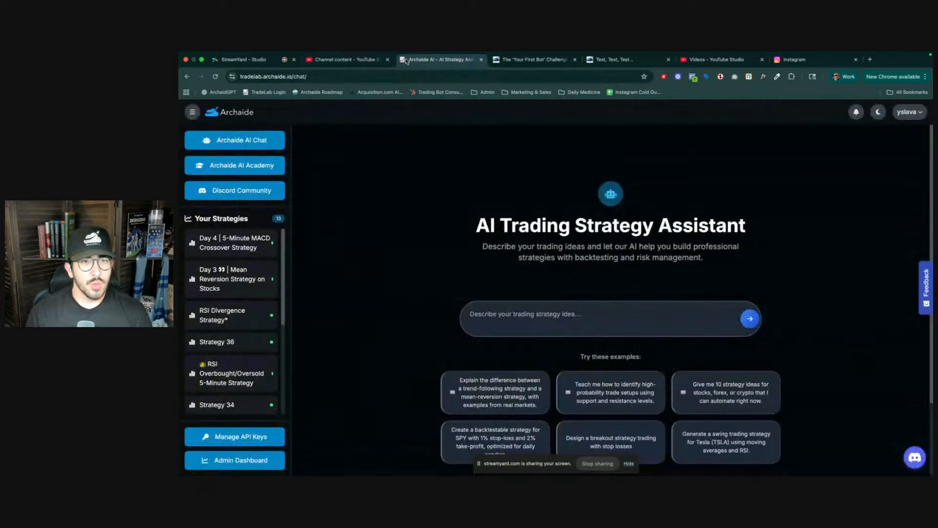
pyautogui.click(345, 59)
# - Close the 'Your First Bot' Challenge and 'Test, Test, Test' blog tabs
pyautogui.click(532, 59)
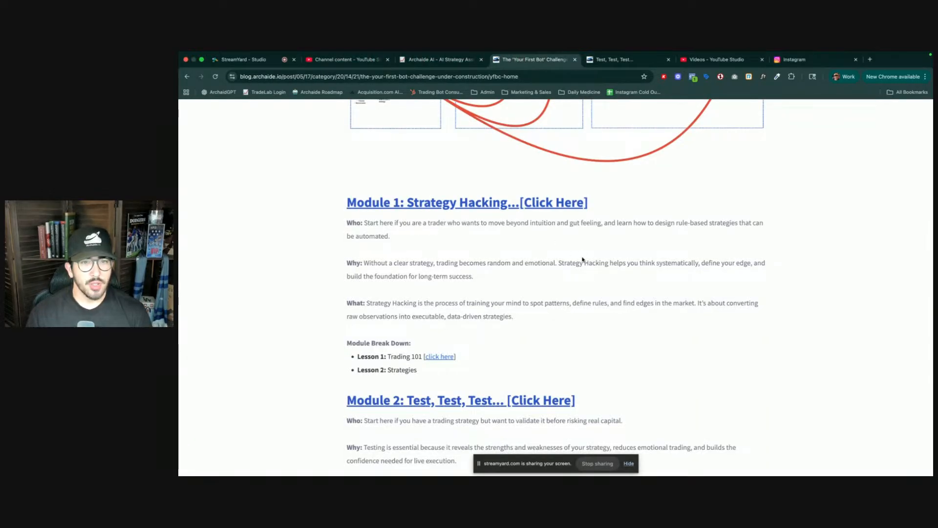
pyautogui.scroll(4, 551, 239)
pyautogui.press('super+w')
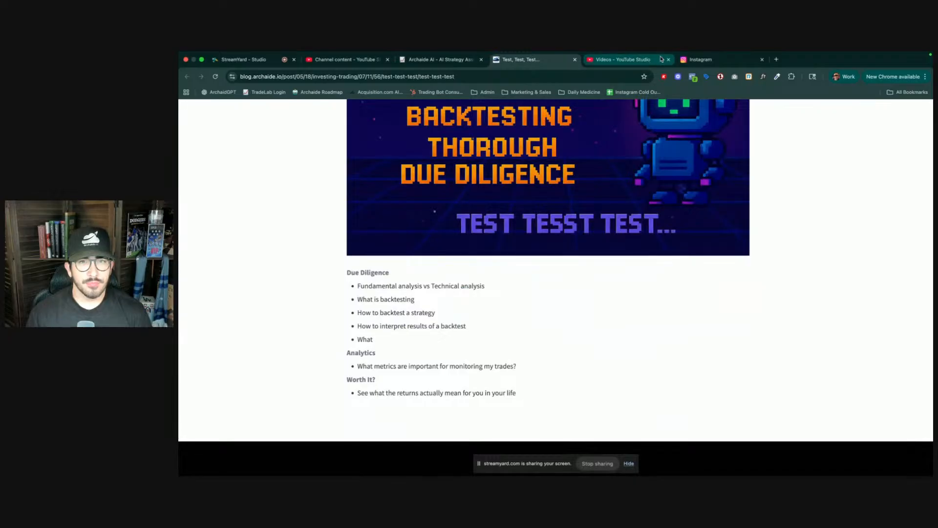
pyautogui.press('super+w')
# - Open a new tab and go to groove.cm
pyautogui.click(681, 59)
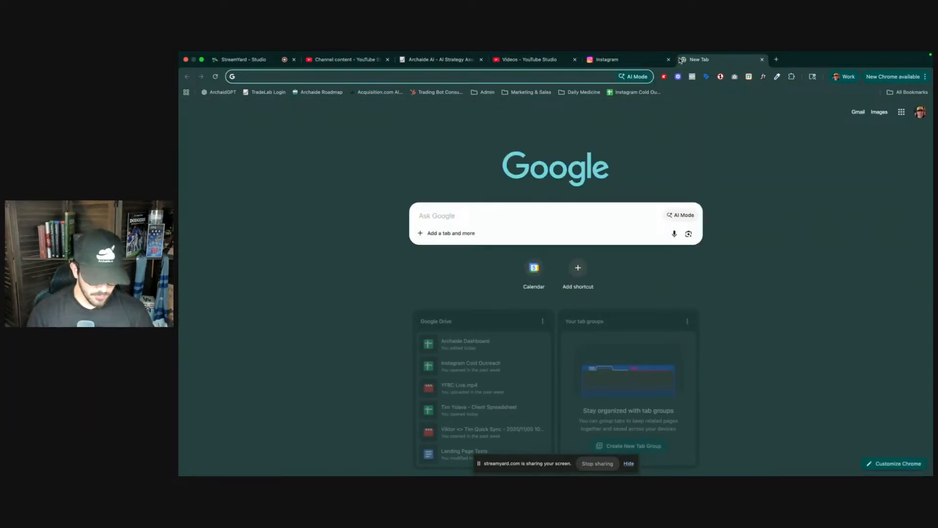
pyautogui.write('groove.cm')
pyautogui.press('Return')
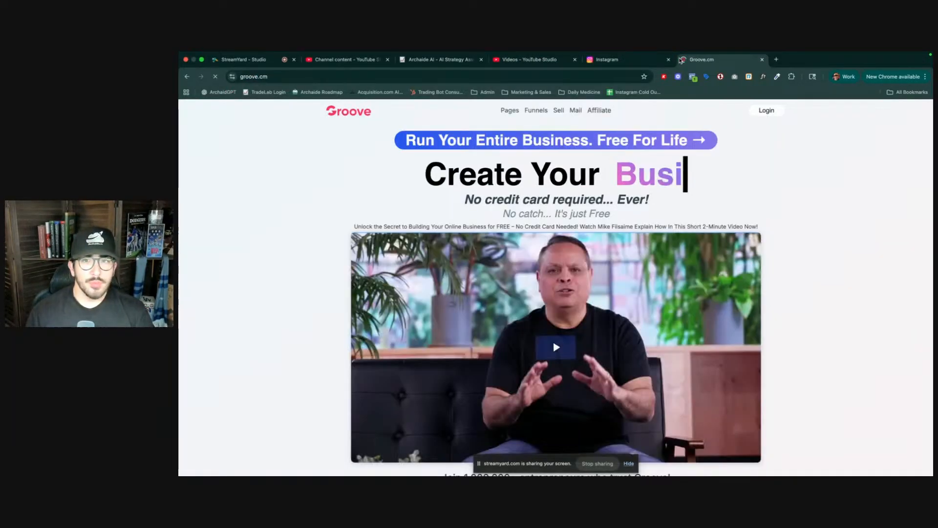
# - Open the Groove login page in its own tab and close the Groove.cm homepage tab
pyautogui.click(766, 110)
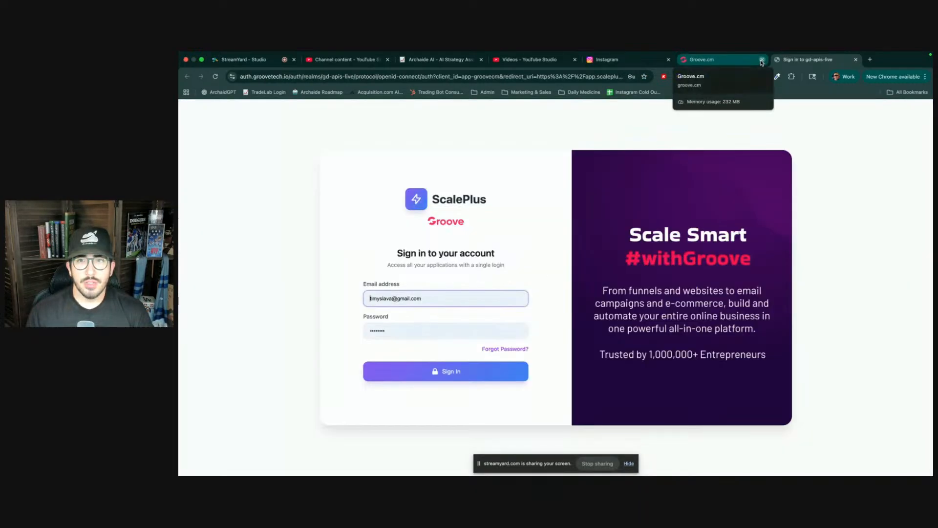
pyautogui.click(761, 59)
pyautogui.click(417, 366)
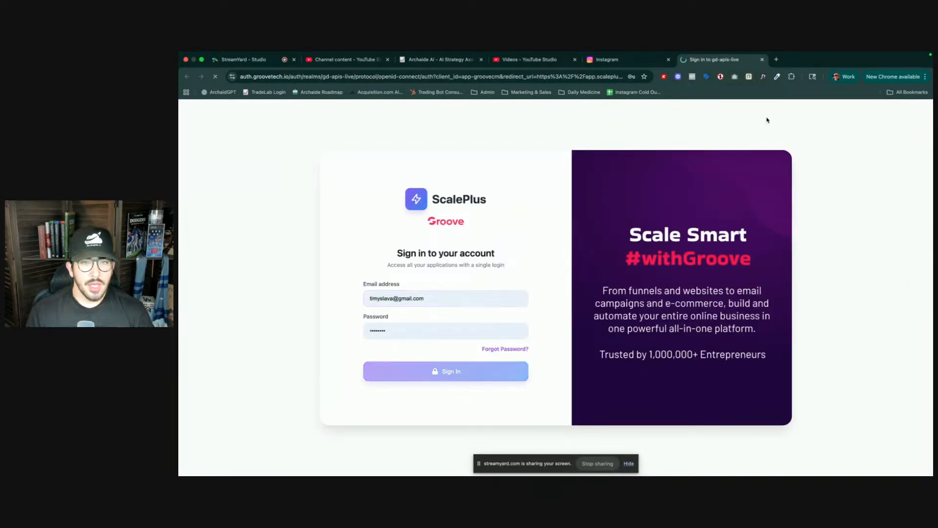
# - In a new tab, search Google for 'youtube transciber' and open the Youtube to Transcript site
pyautogui.click(776, 60)
pyautogui.write('youtub')
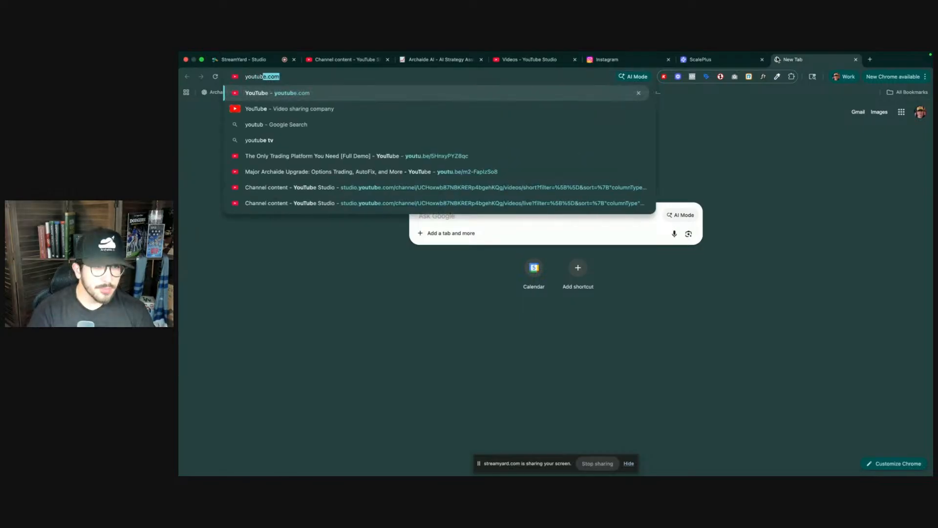
pyautogui.write('e tran')
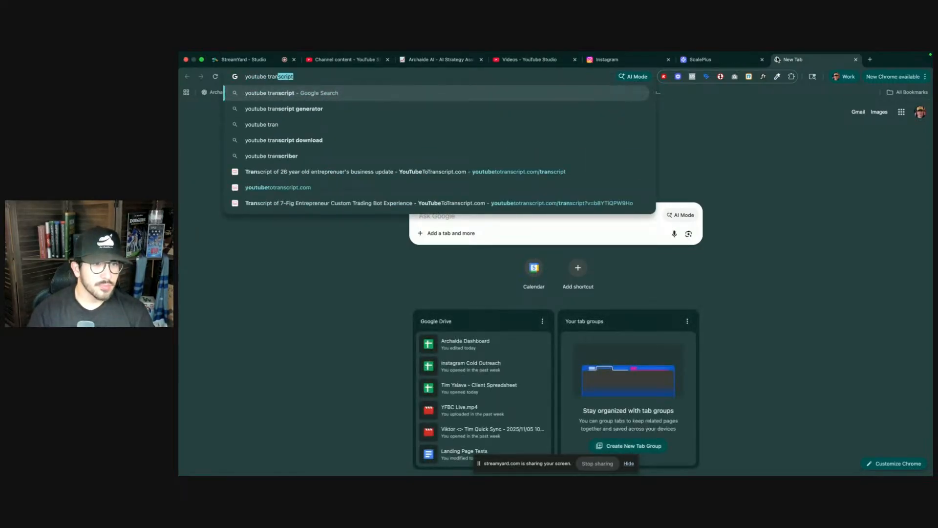
pyautogui.write('sciber')
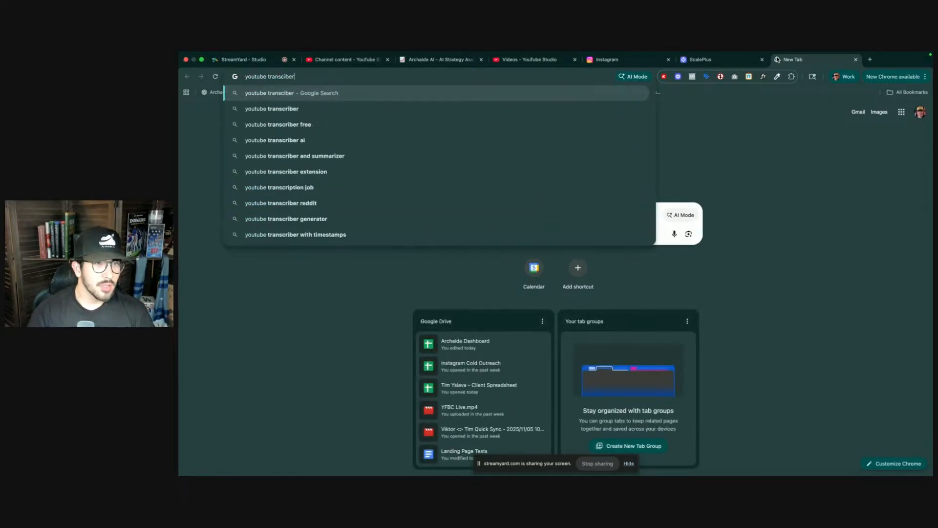
pyautogui.press('Return')
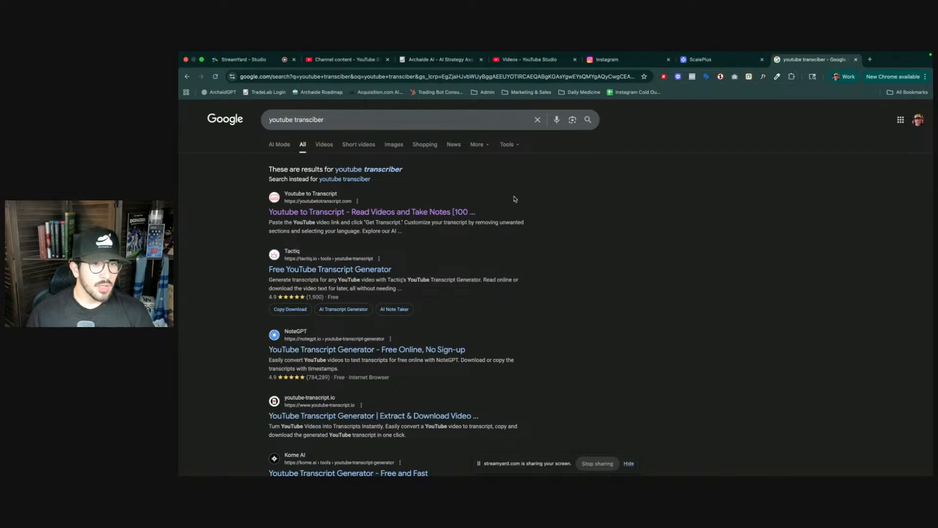
pyautogui.click(415, 213)
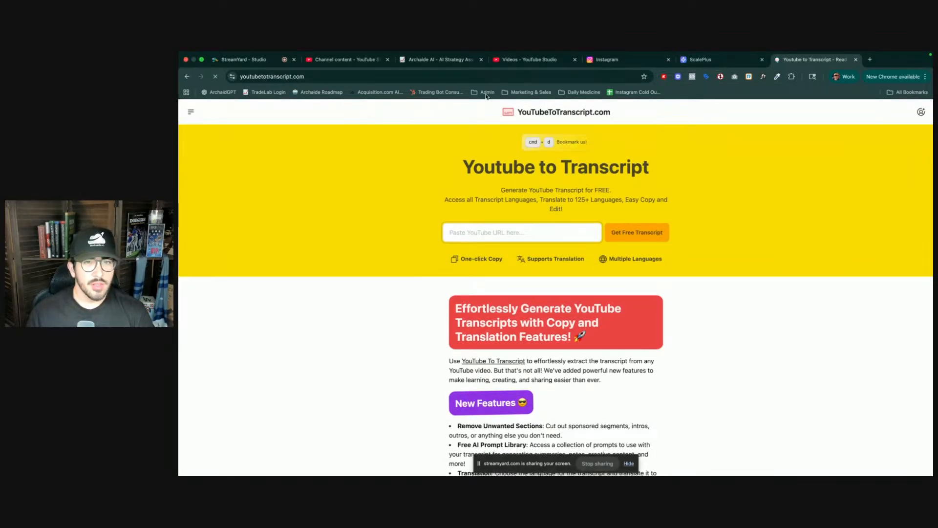
# - Open the videos list of 'The Your First Bot Challenge' course in YouTube Studio
pyautogui.click(345, 59)
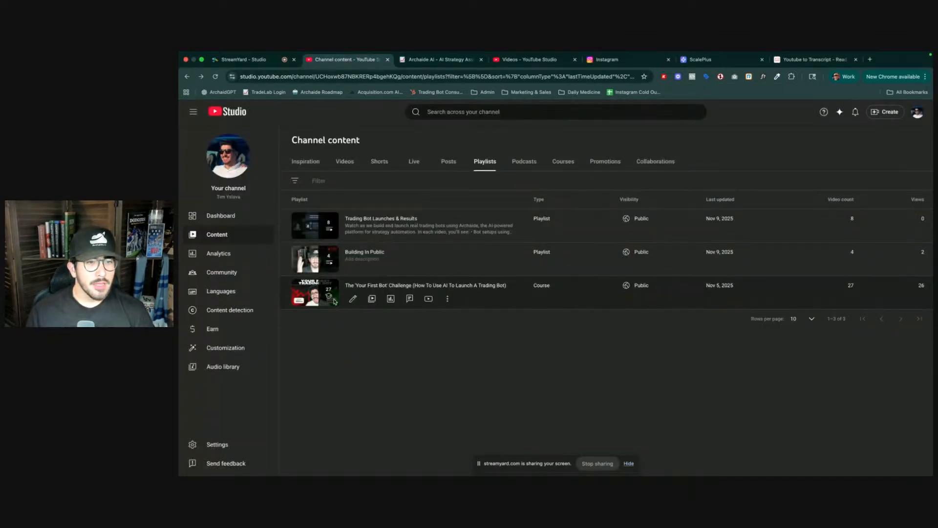
pyautogui.click(354, 298)
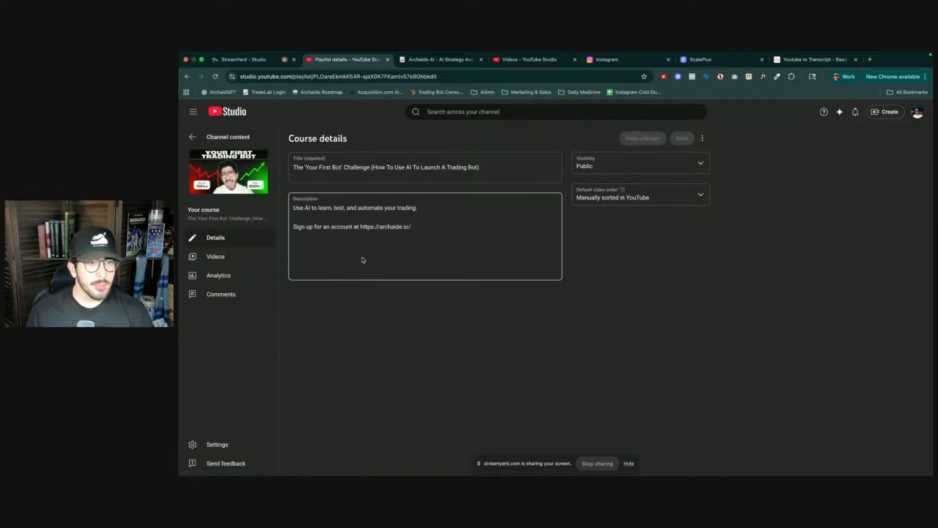
pyautogui.click(215, 256)
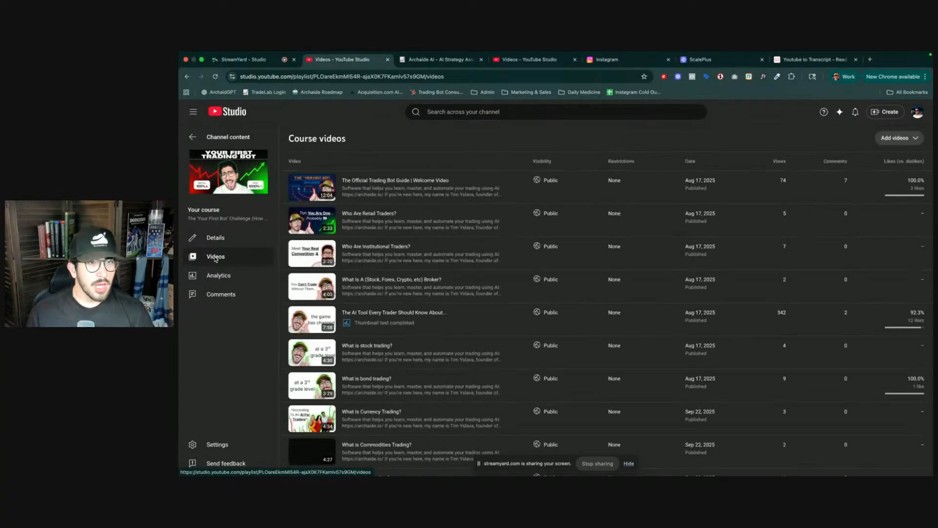
pyautogui.click(437, 112)
# - Open the Archaide AI Academy blog and the Module 1: Strategy Hacking page of the Your First Bot Challenge
pyautogui.click(438, 60)
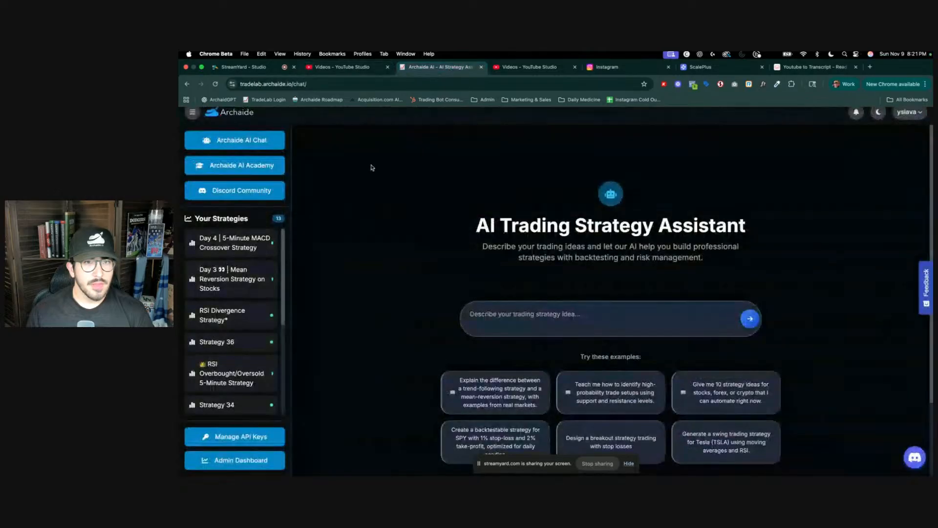
pyautogui.click(252, 164)
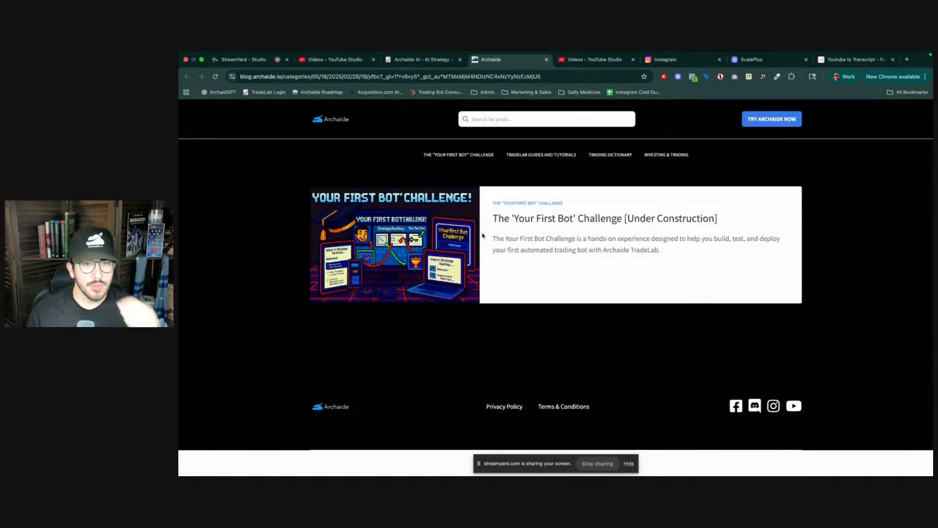
pyautogui.scroll(-7, 453, 281)
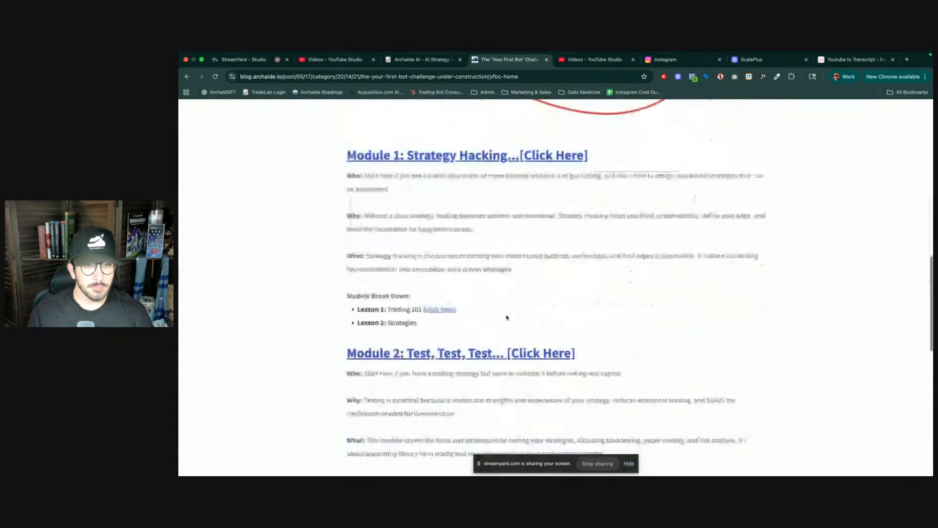
pyautogui.scroll(1, 482, 236)
pyautogui.click(487, 171)
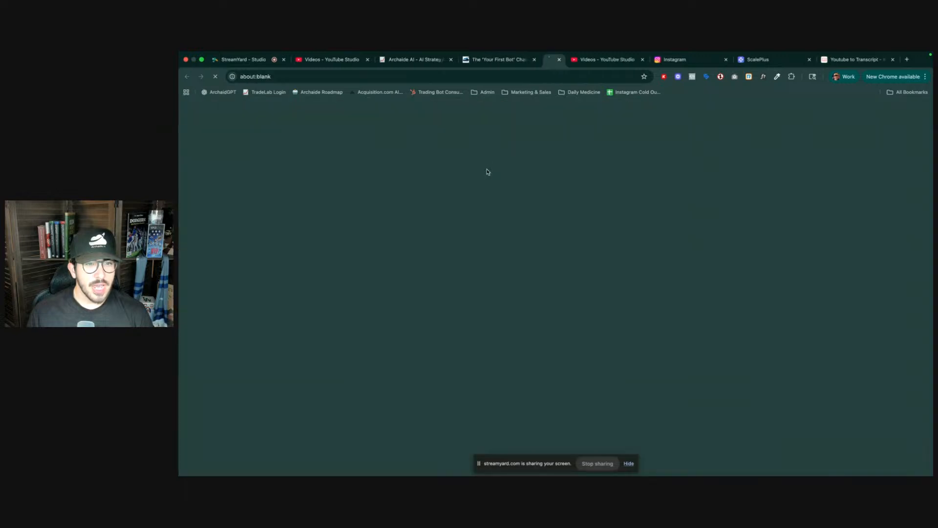
# - Open the 'What is options trading?' lesson link from the Strategy Hacking page, then close its tab
pyautogui.scroll(-5, 419, 317)
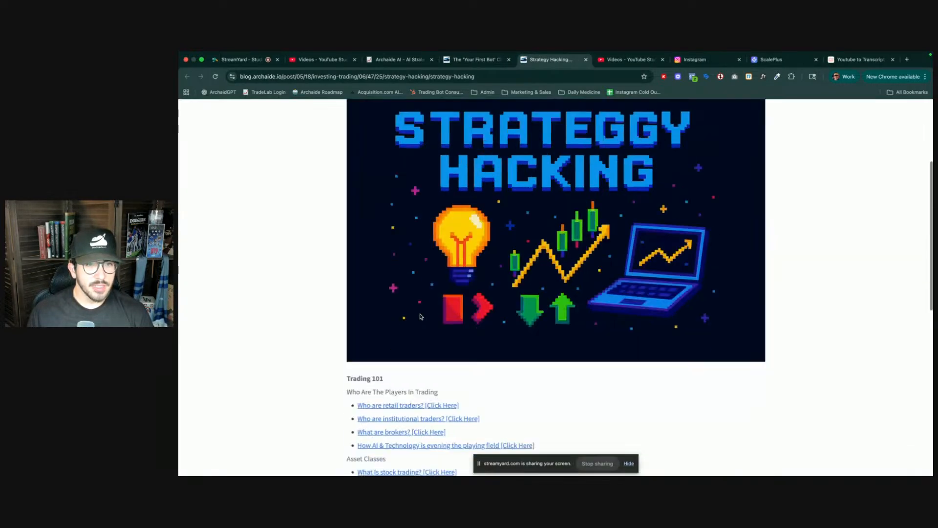
pyautogui.scroll(-6, 429, 324)
pyautogui.scroll(2, 428, 323)
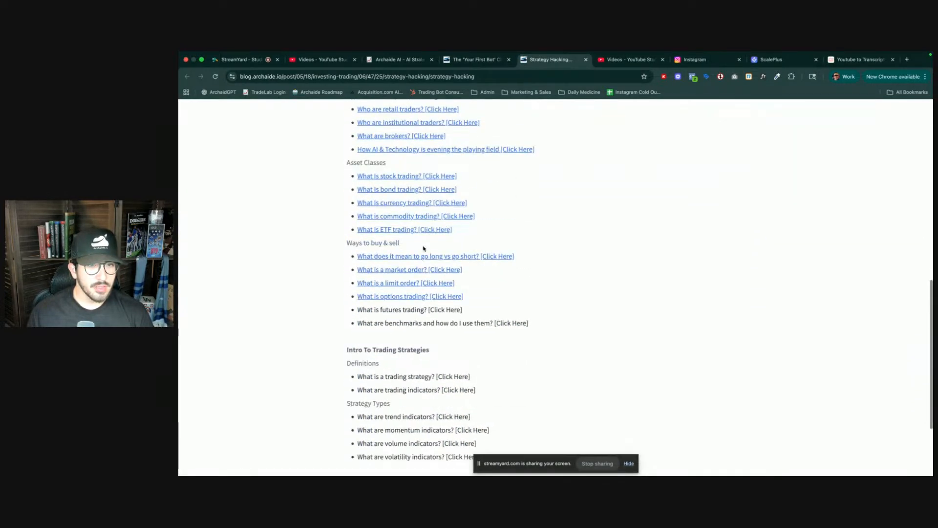
pyautogui.click(414, 296)
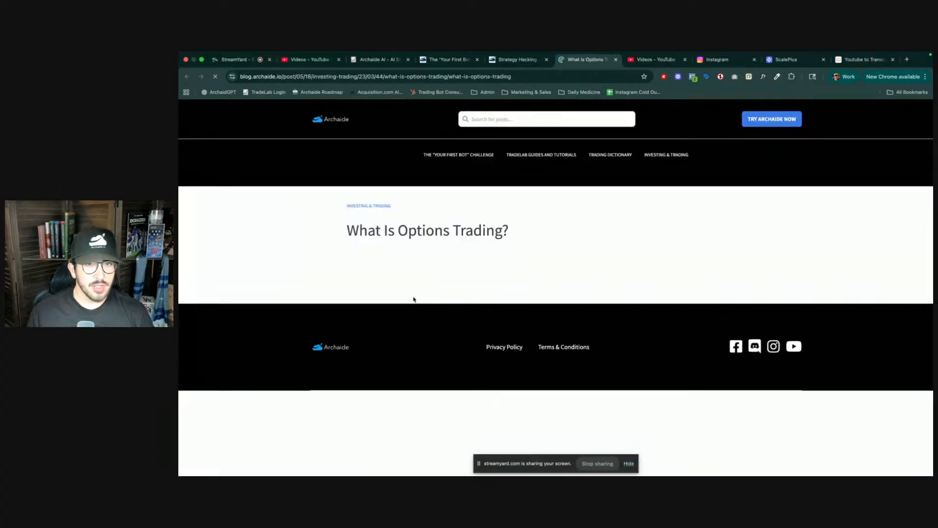
pyautogui.scroll(-6, 416, 298)
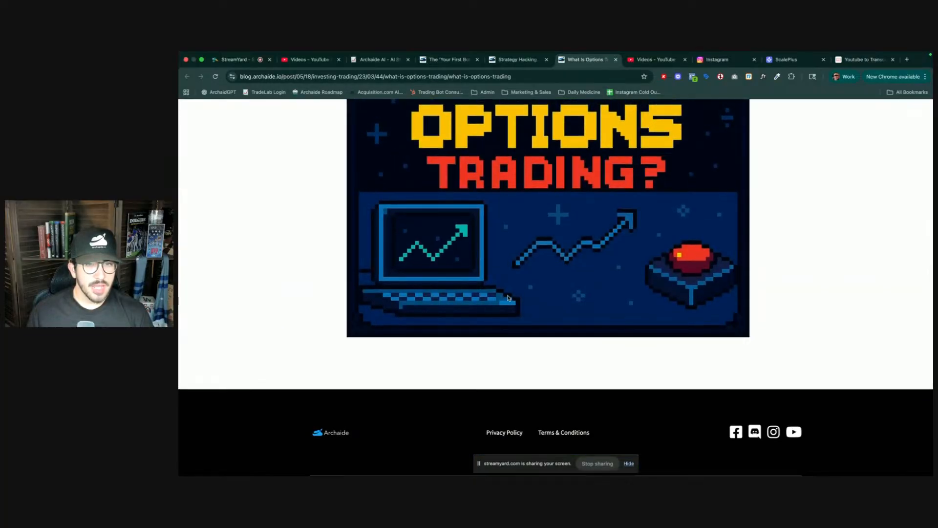
pyautogui.press('super+w')
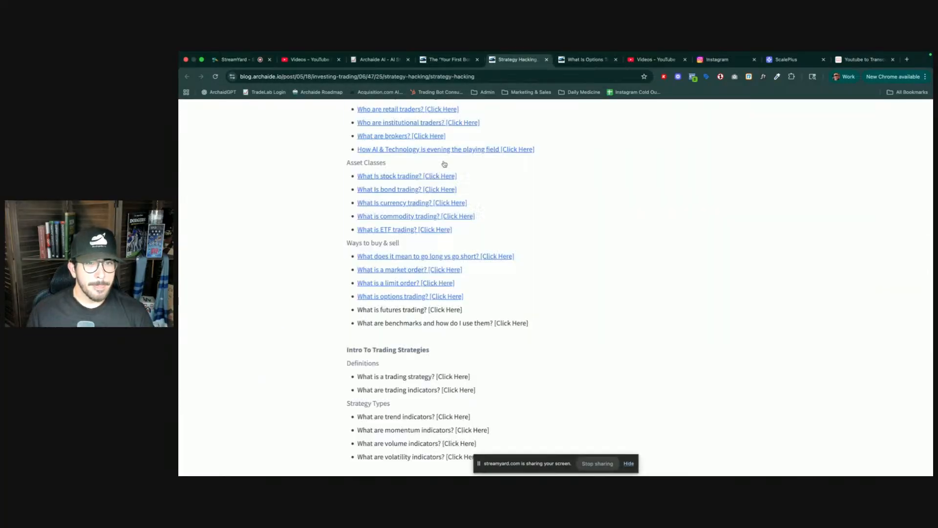
# - Check the brokers, institutional traders and retail traders lesson links, closing each opened tab
pyautogui.scroll(2, 404, 276)
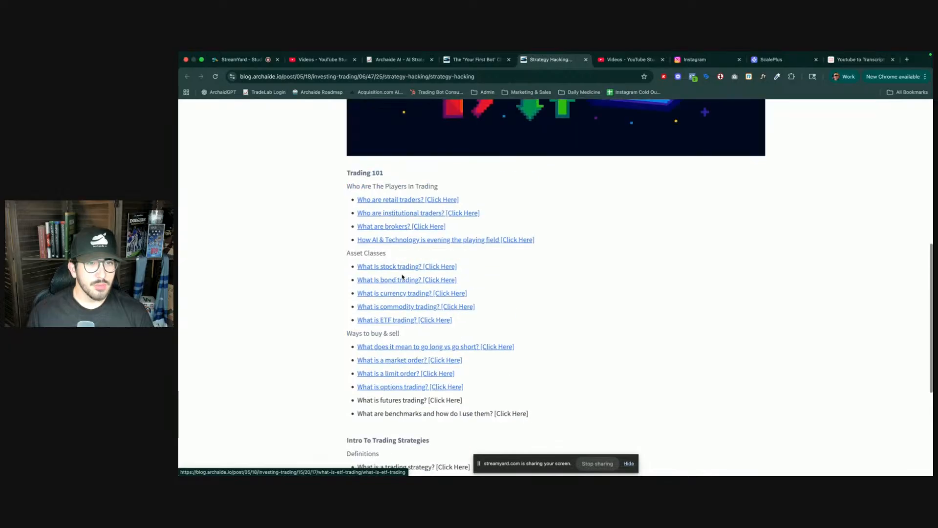
pyautogui.click(409, 227)
pyautogui.press('super+w')
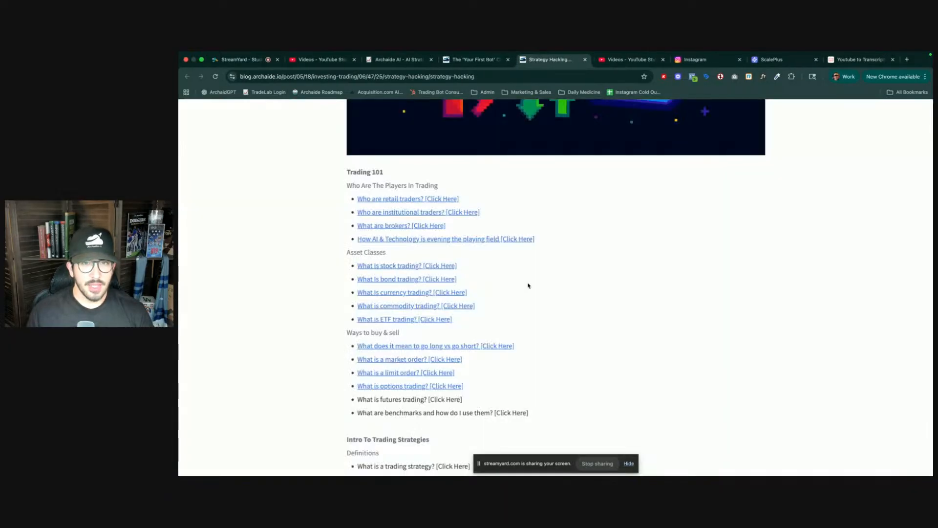
pyautogui.click(413, 213)
pyautogui.press('super+w')
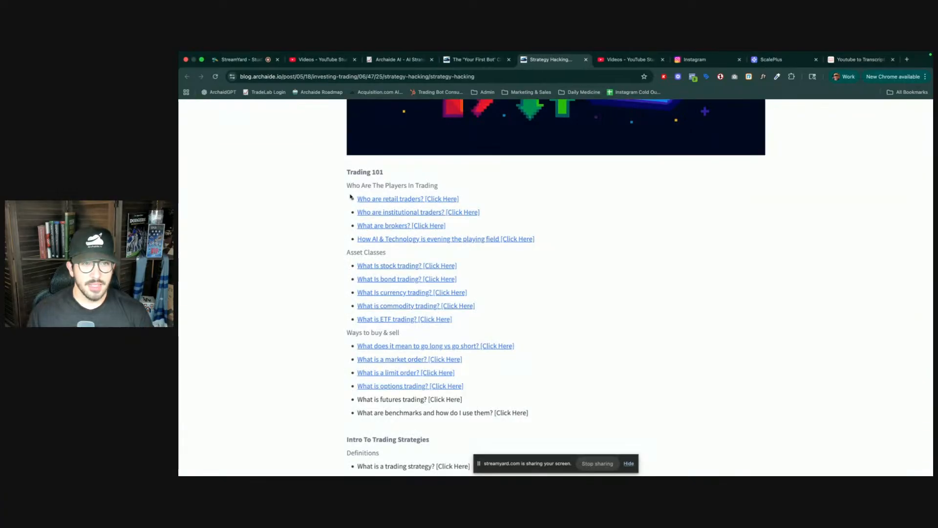
pyautogui.click(383, 200)
pyautogui.press('super+w')
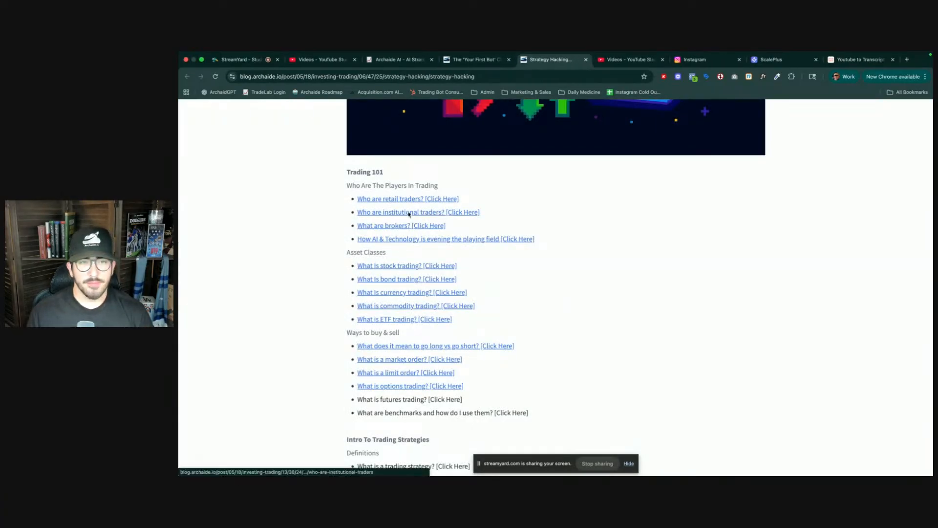
pyautogui.scroll(1, 485, 240)
pyautogui.scroll(5, 485, 240)
pyautogui.scroll(1, 462, 215)
pyautogui.scroll(1, 461, 215)
pyautogui.hotkey('ctrl', 'Tab')
pyautogui.hotkey('ctrl', 'Tab')
pyautogui.hotkey('ctrl', 'shift', 'Tab')
pyautogui.hotkey('ctrl', 'Tab')
pyautogui.hotkey('ctrl', 'shift', 'Tab')
pyautogui.hotkey('ctrl', 'shift', 'Tab')
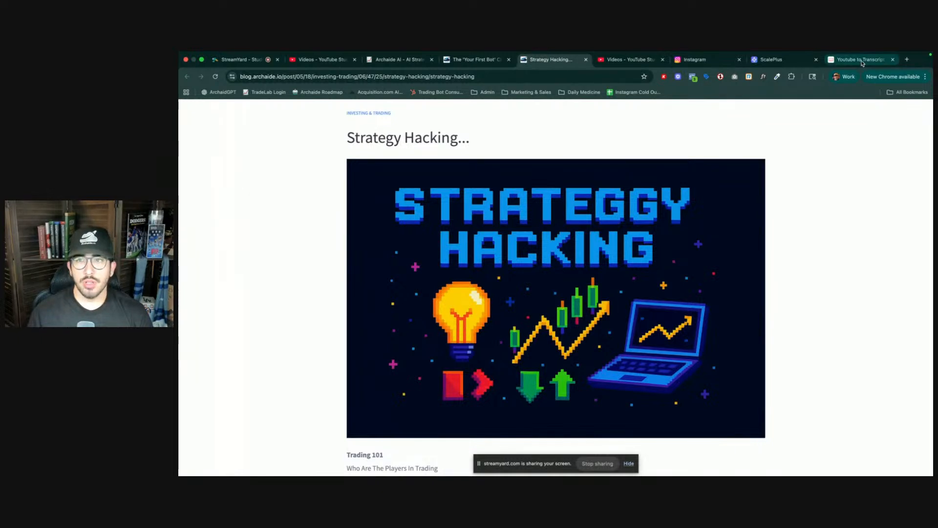
# - Open the Groove app from the ScalePlus dashboard tab
pyautogui.click(771, 63)
pyautogui.click(769, 303)
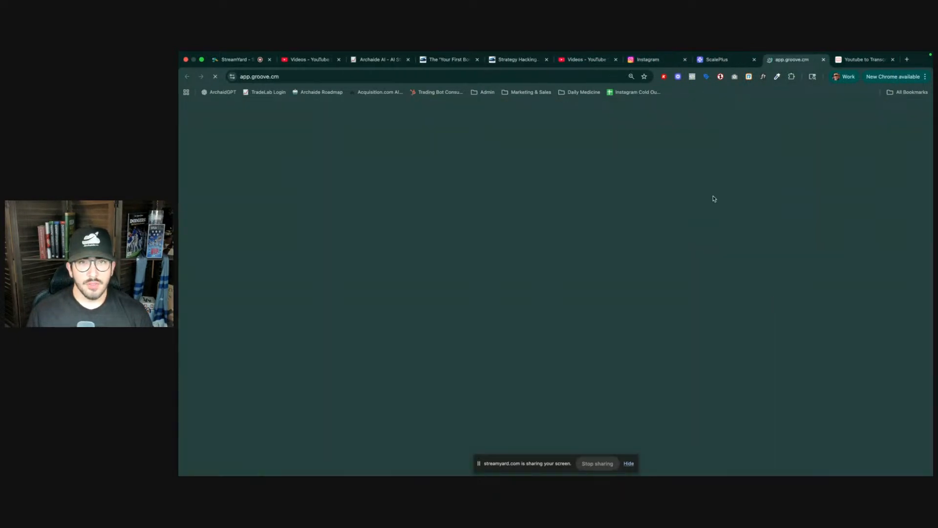
# - Return to the Strategy Hacking page and scroll to the Trading 101 lesson list
pyautogui.click(507, 60)
pyautogui.scroll(-1, 459, 211)
pyautogui.scroll(-3, 458, 211)
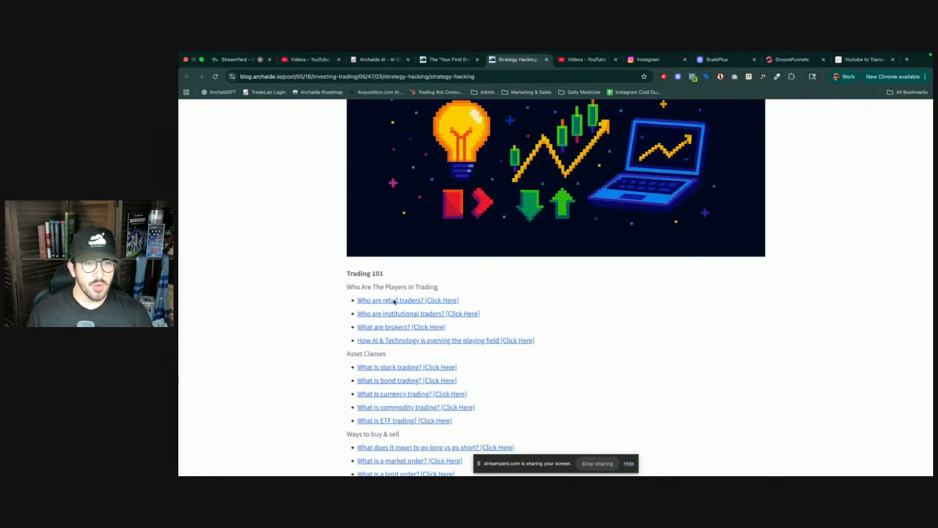
# - Open the GrooveBlog posts list from the Groove dashboard, backing out of GroovePages along the way
pyautogui.click(784, 60)
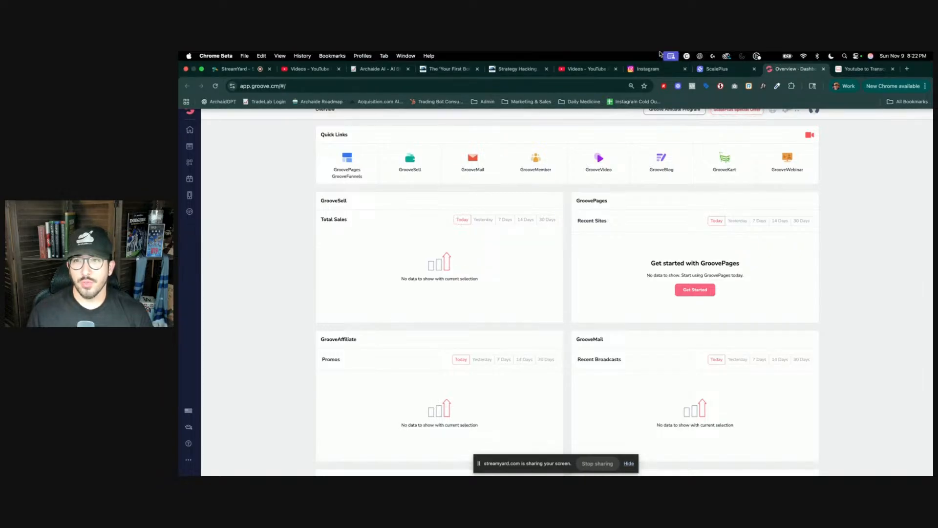
pyautogui.click(355, 169)
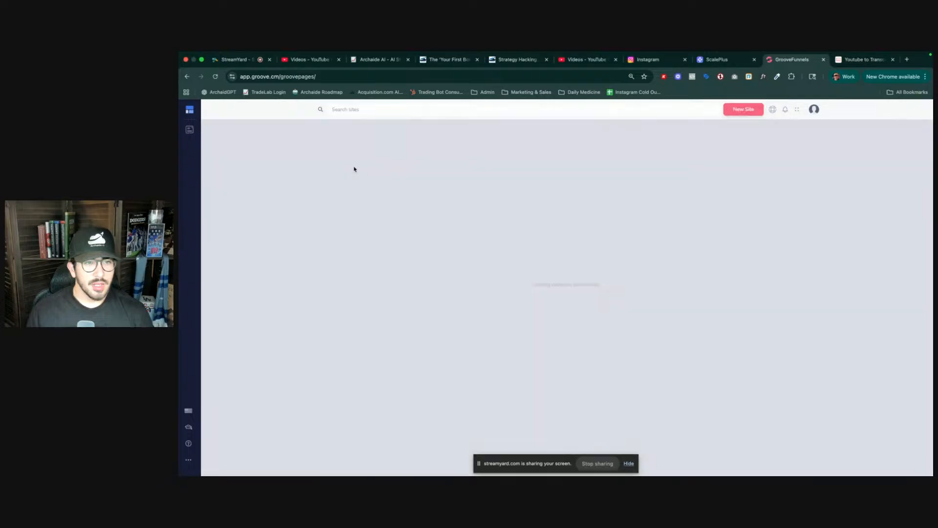
pyautogui.press('super+bracketleft')
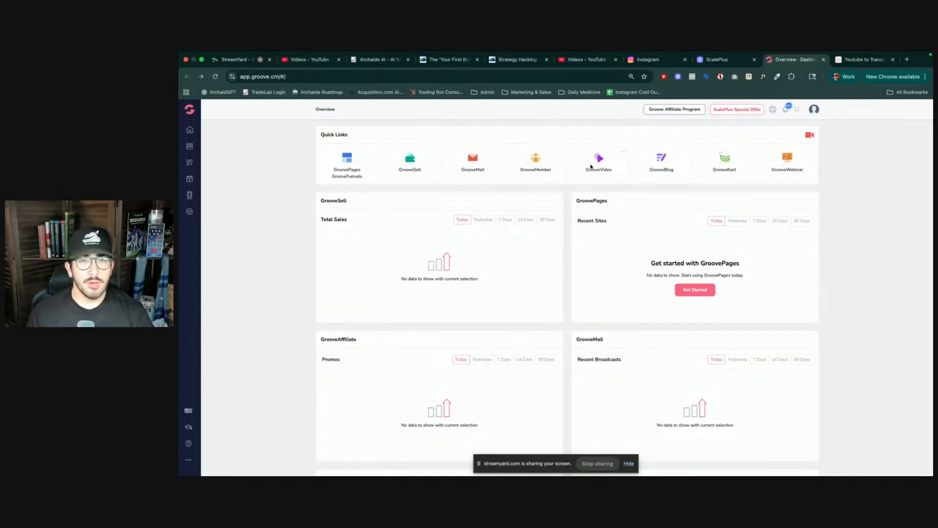
pyautogui.click(662, 164)
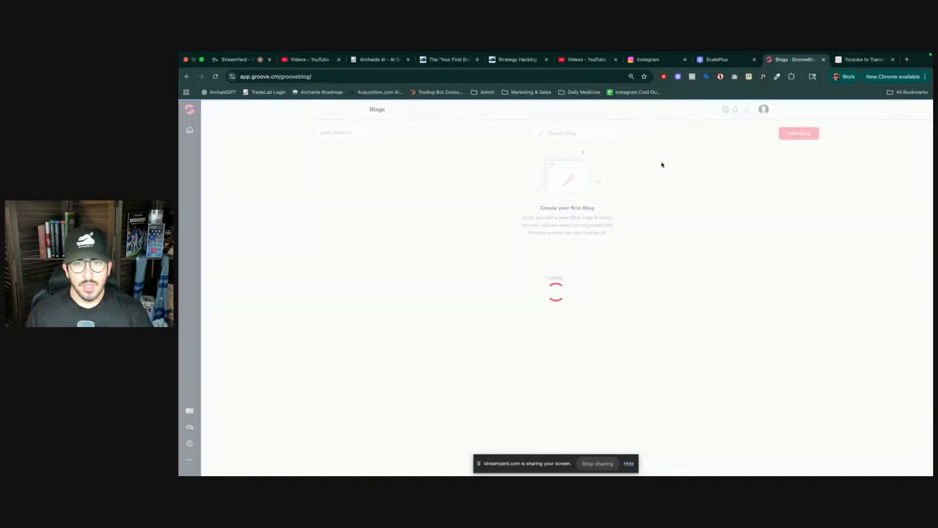
pyautogui.click(375, 191)
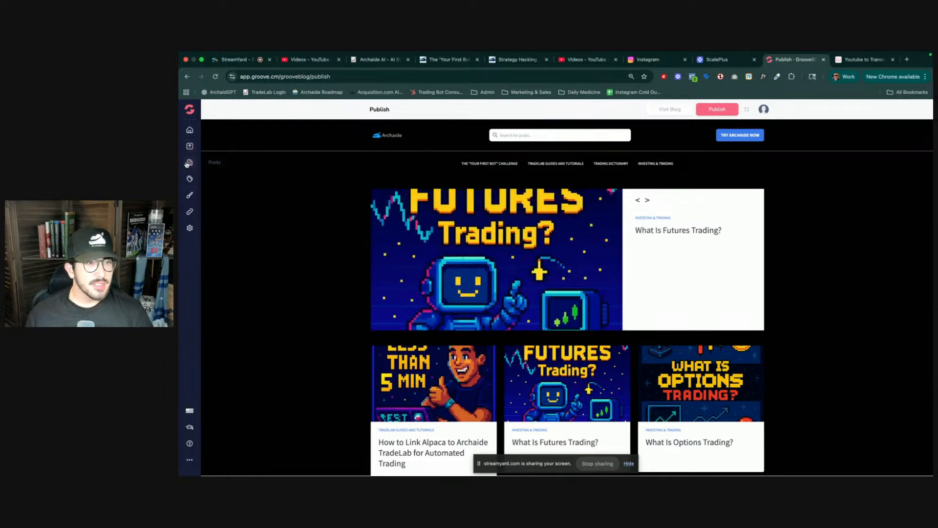
pyautogui.click(190, 164)
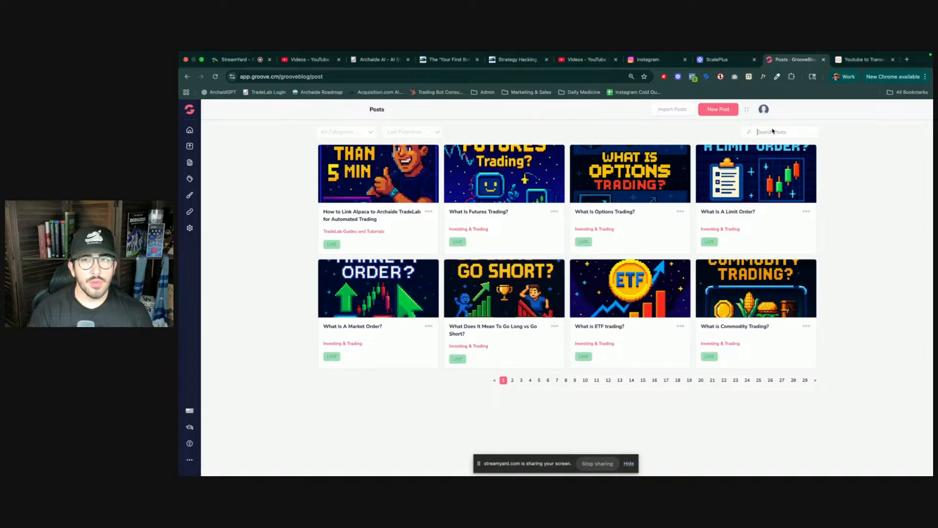
# - Search the blog posts for 'retail' and open the 'Who Are Retail Traders?' post to review its view-page link, then exit the editor
pyautogui.write('retail')
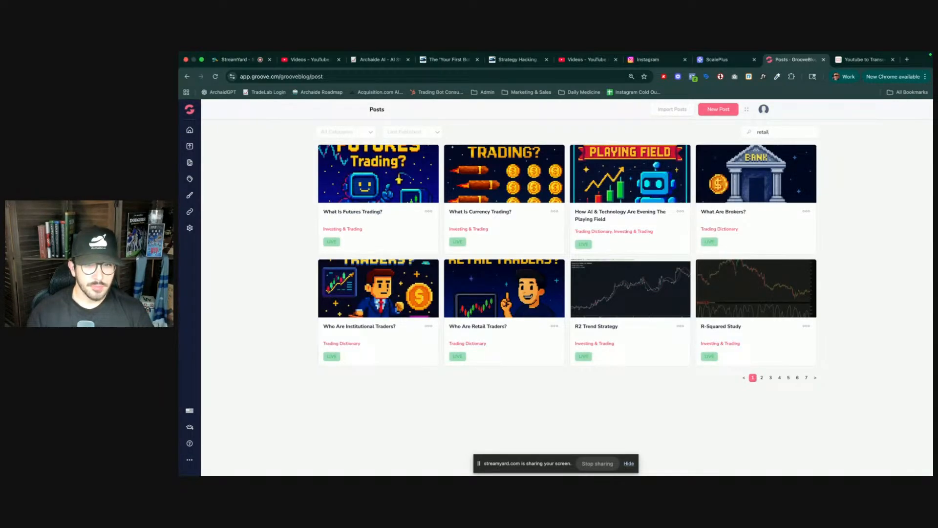
pyautogui.click(512, 286)
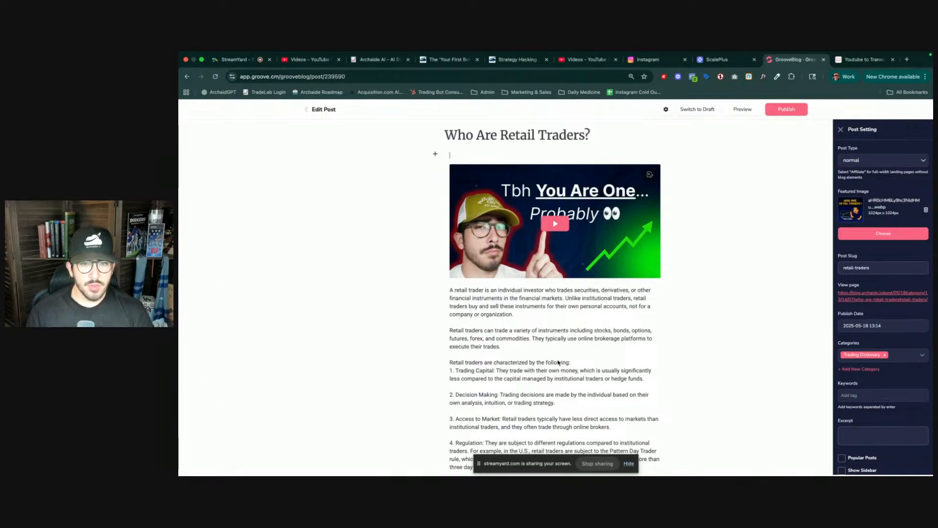
pyautogui.scroll(-2, 557, 362)
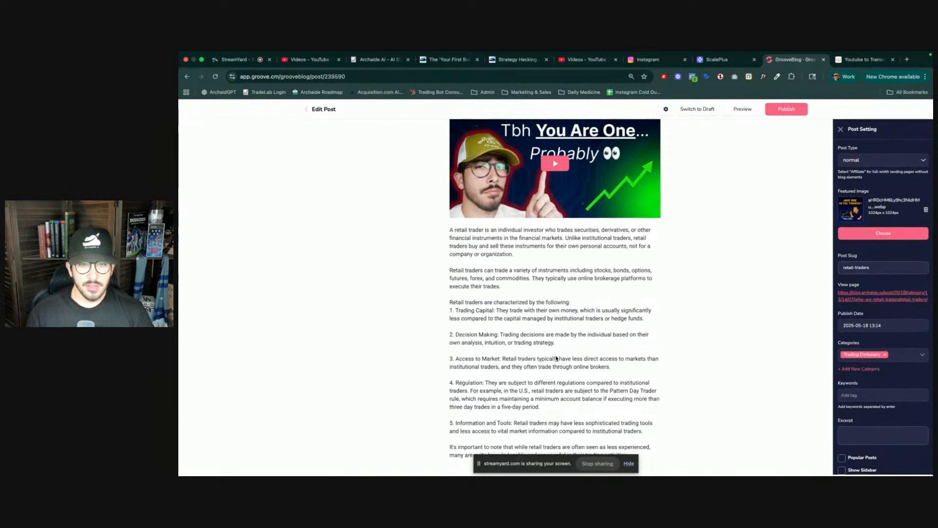
pyautogui.scroll(2, 550, 303)
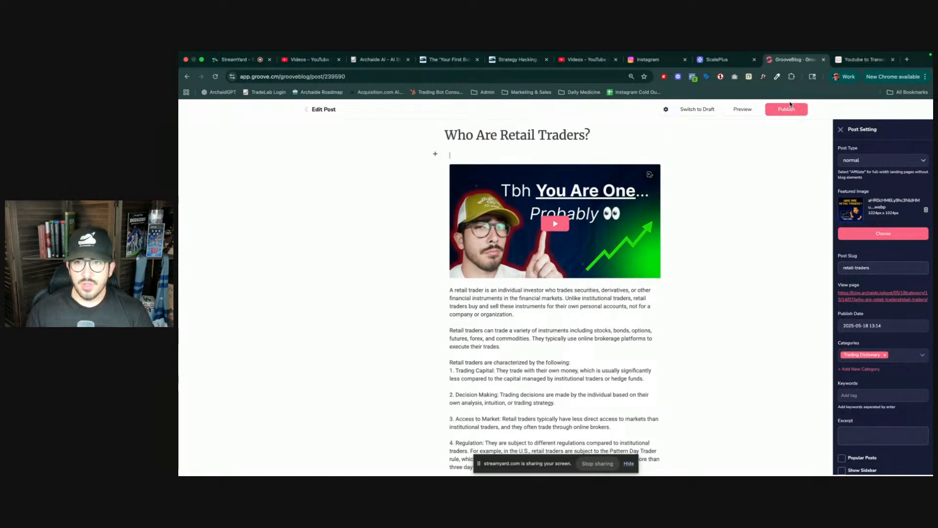
pyautogui.moveTo(928, 300); pyautogui.dragTo(840, 294)
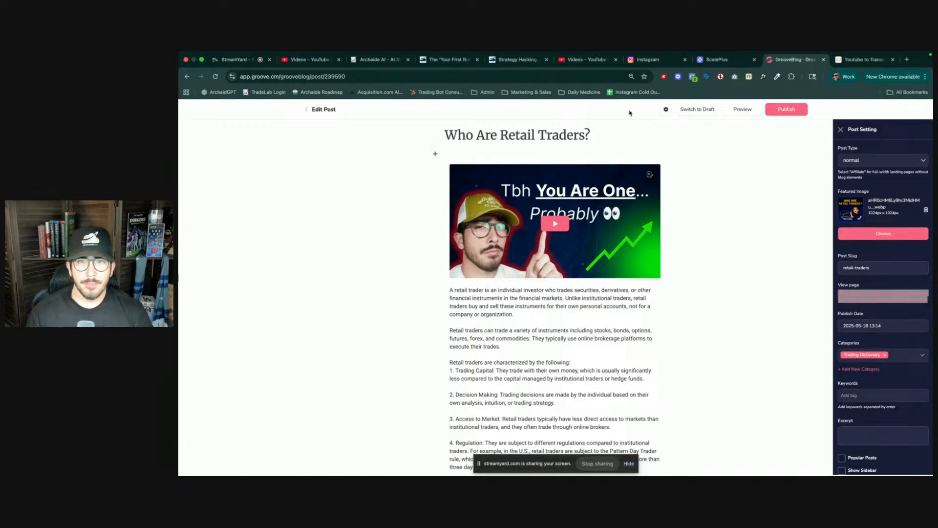
pyautogui.click(308, 109)
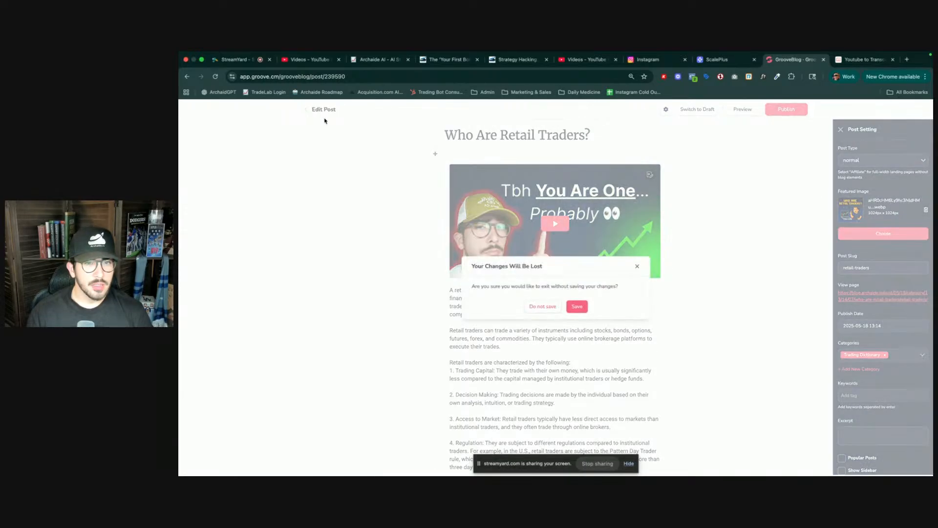
pyautogui.click(573, 308)
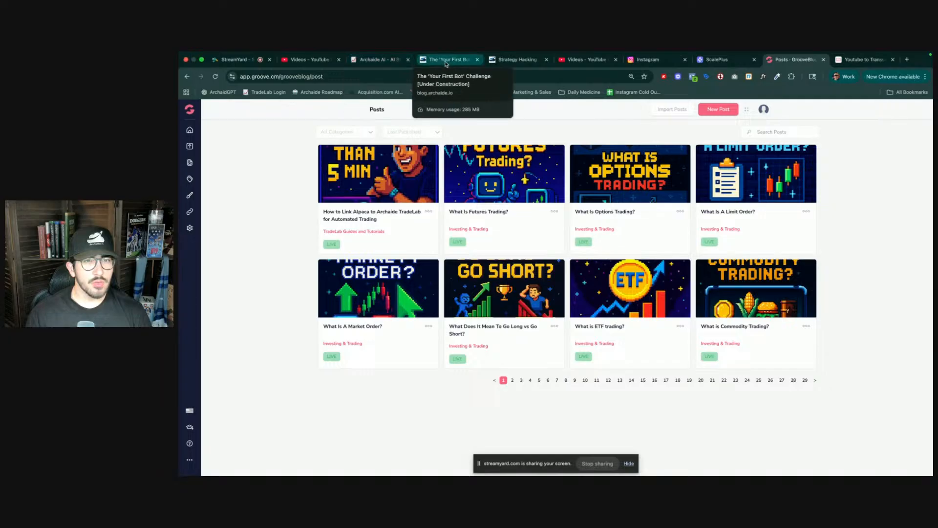
# - Search the blog posts for 'strategy' and open the 'Strategy Hacking...' post in the editor
pyautogui.click(784, 132)
pyautogui.write('strategy')
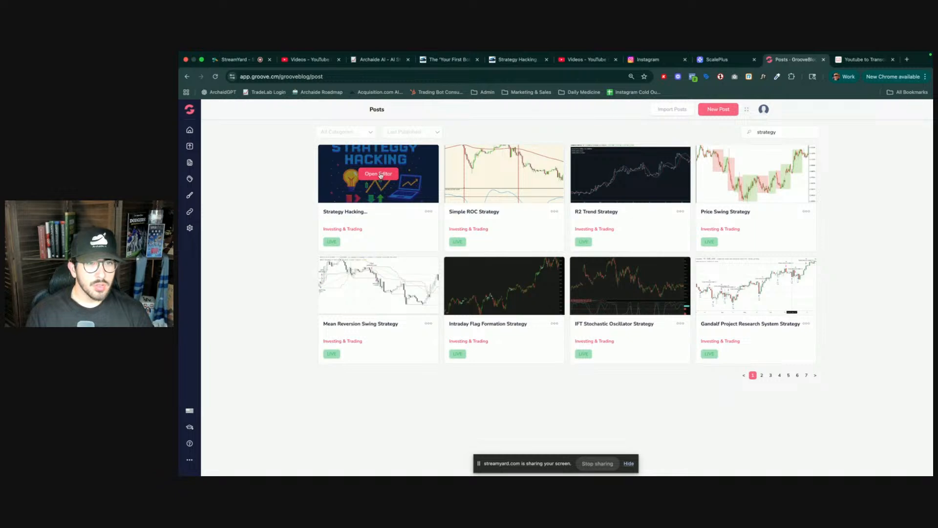
pyautogui.click(379, 174)
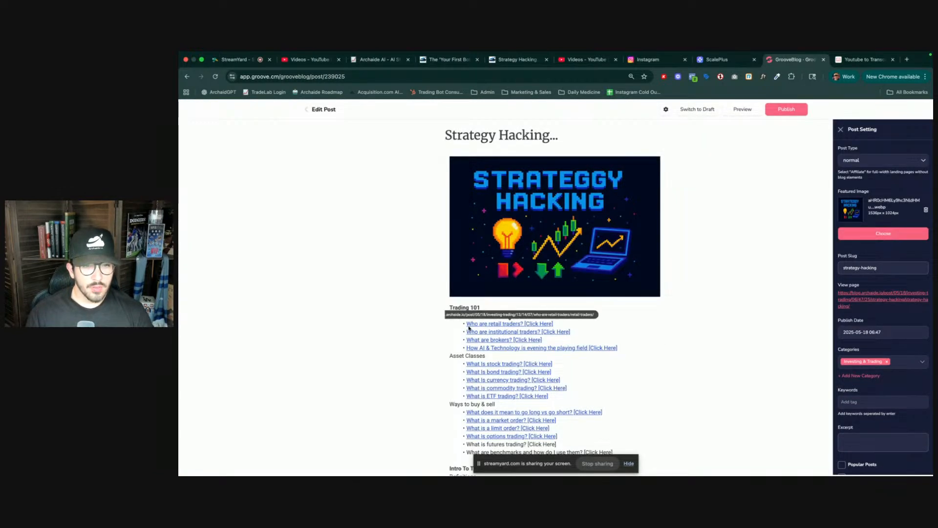
# - Set the 'Who are retail traders? [Click Here]' link to open in a new tab, then publish the post
pyautogui.moveTo(466, 324); pyautogui.dragTo(555, 325)
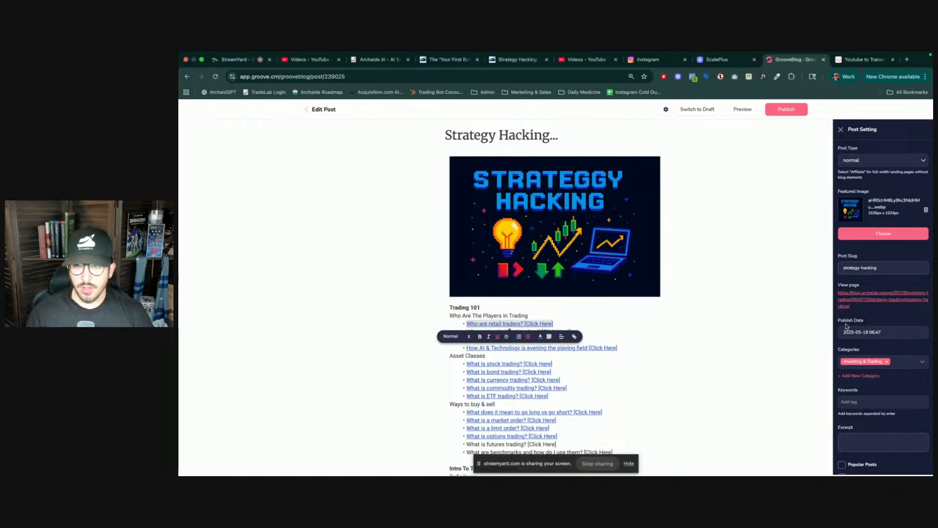
pyautogui.click(573, 337)
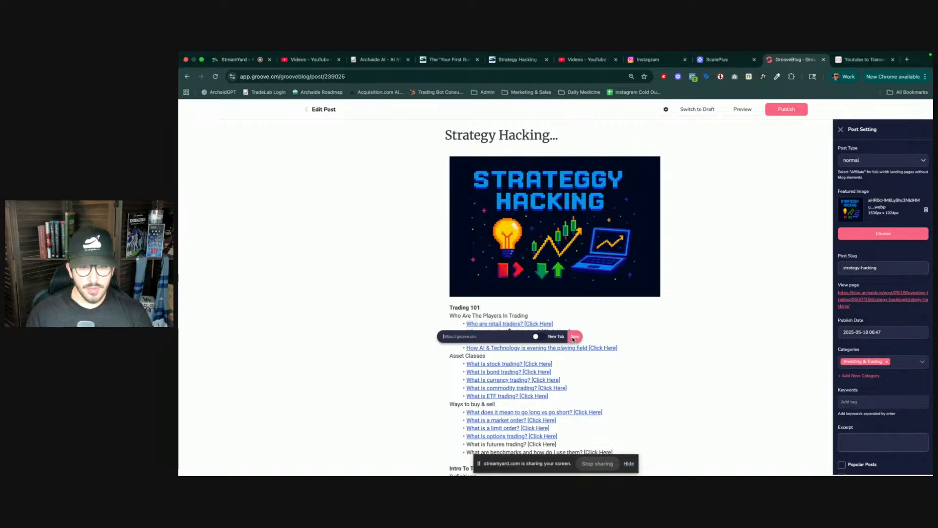
pyautogui.click(560, 338)
pyautogui.click(575, 337)
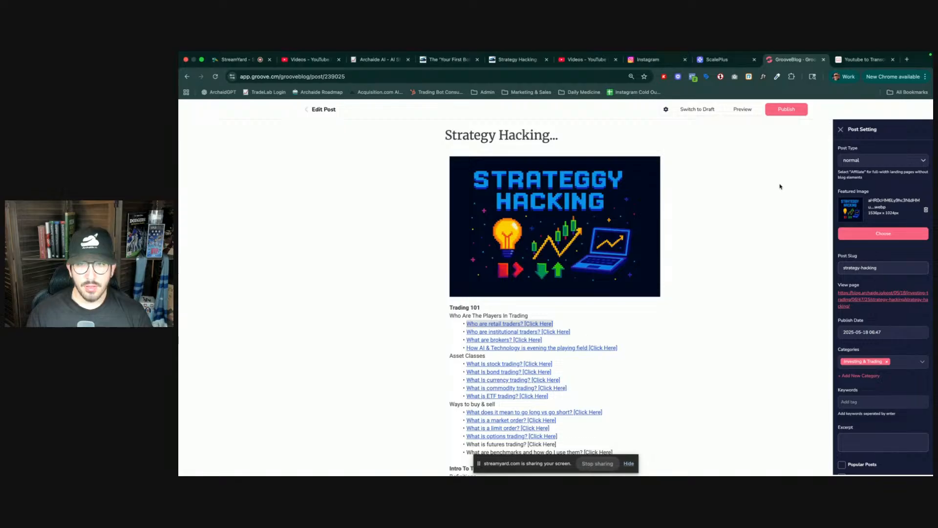
pyautogui.click(786, 112)
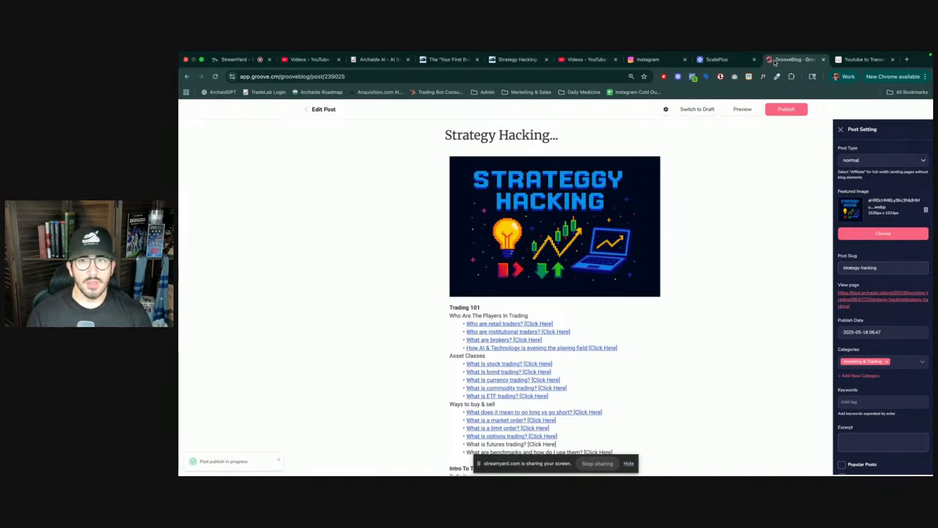
# - Test the retail traders link on the live Strategy Hacking page, close its tab, and reload the page
pyautogui.click(521, 60)
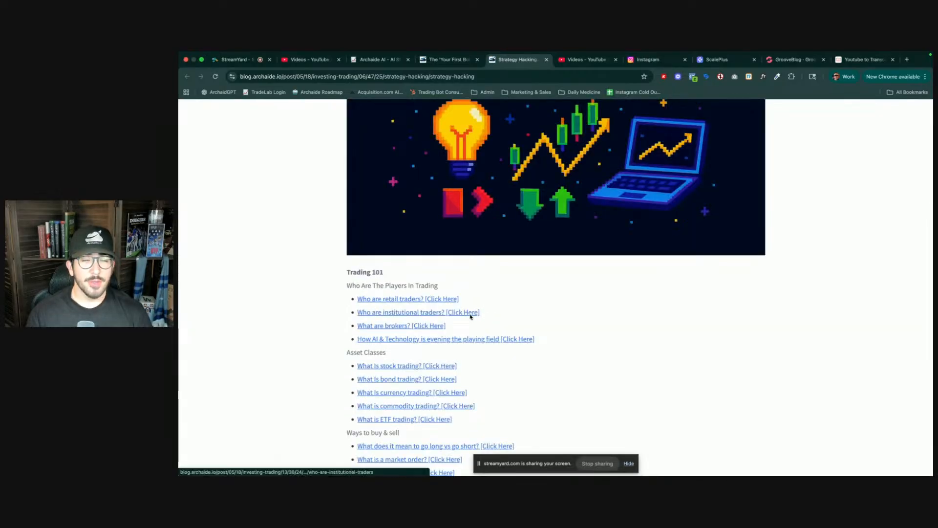
pyautogui.click(429, 300)
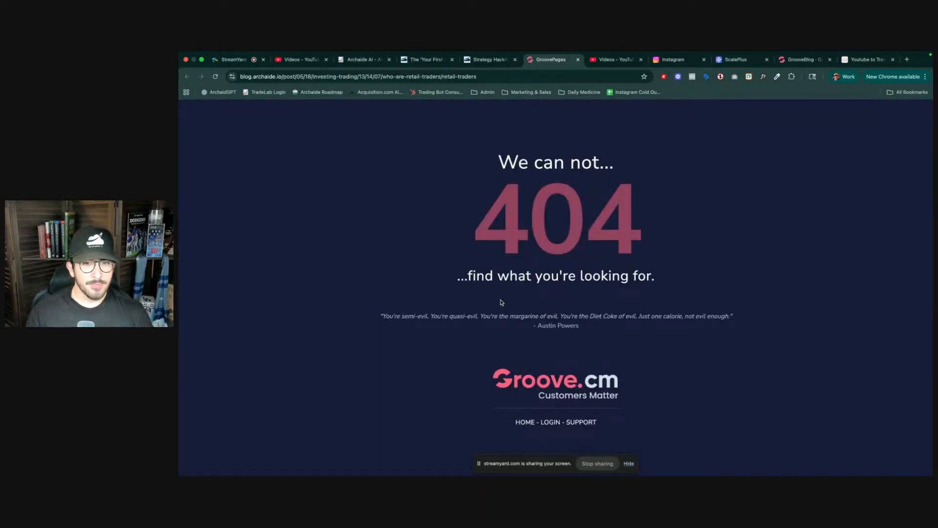
pyautogui.press('super+w')
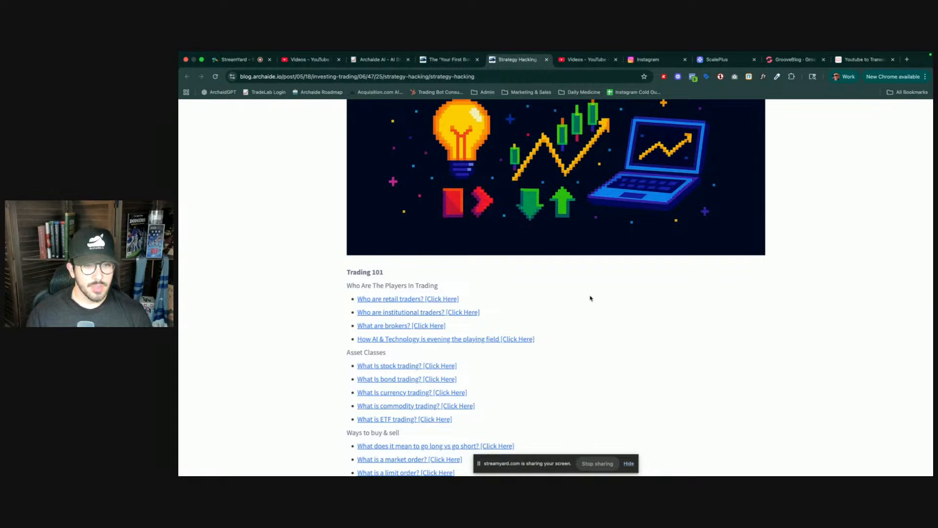
pyautogui.press('super+r')
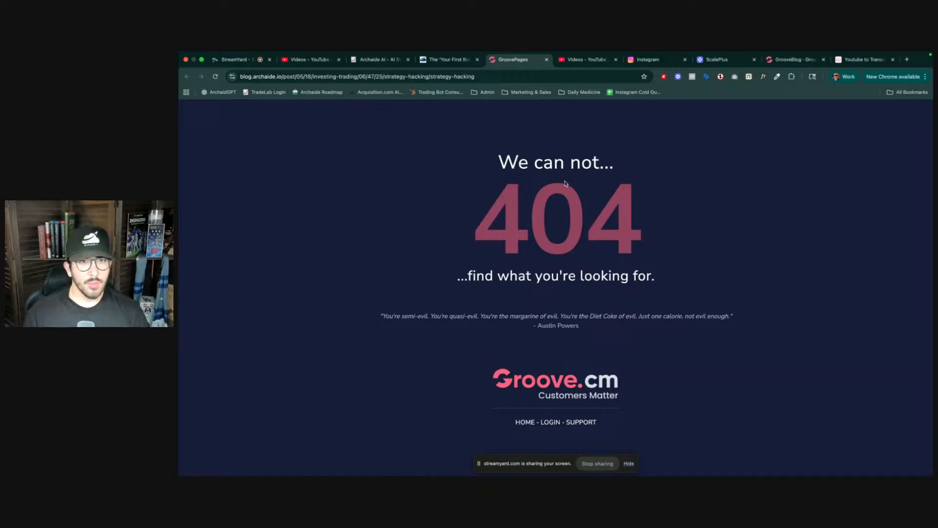
# - Test the Module 1: Strategy Hacking link on the 'Your First Bot' challenge page
pyautogui.click(444, 62)
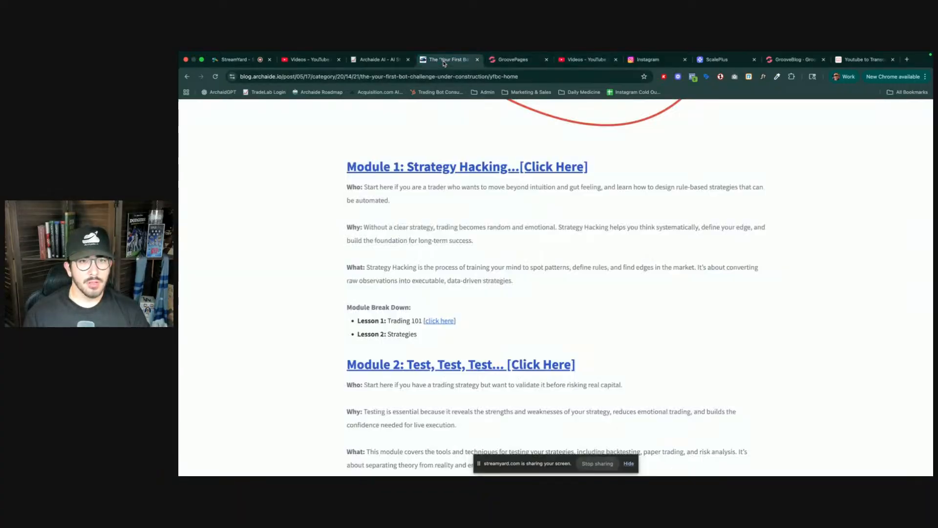
pyautogui.click(436, 167)
pyautogui.press('super+w')
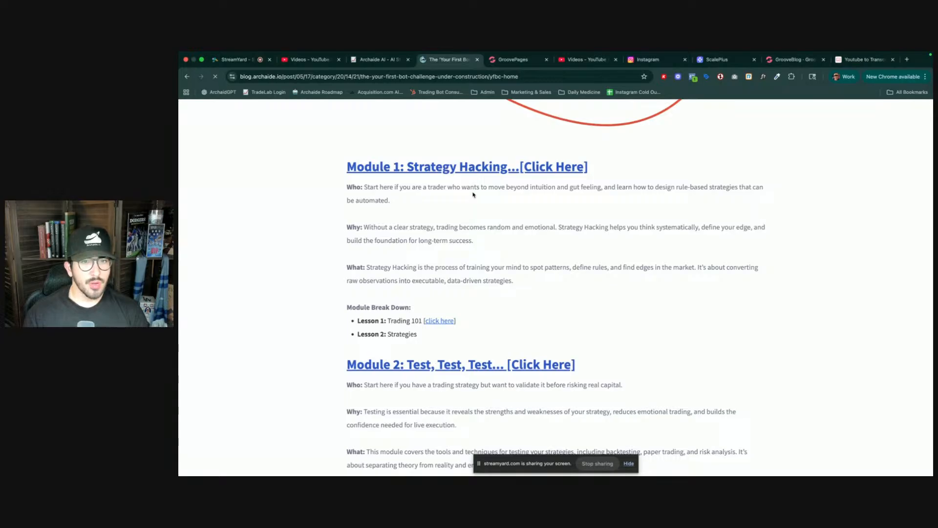
pyautogui.scroll(3, 472, 197)
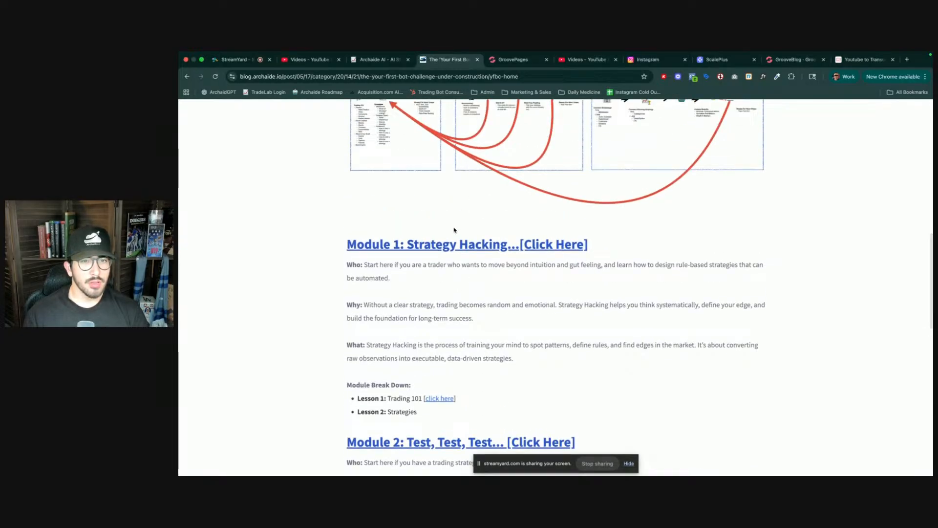
pyautogui.click(450, 244)
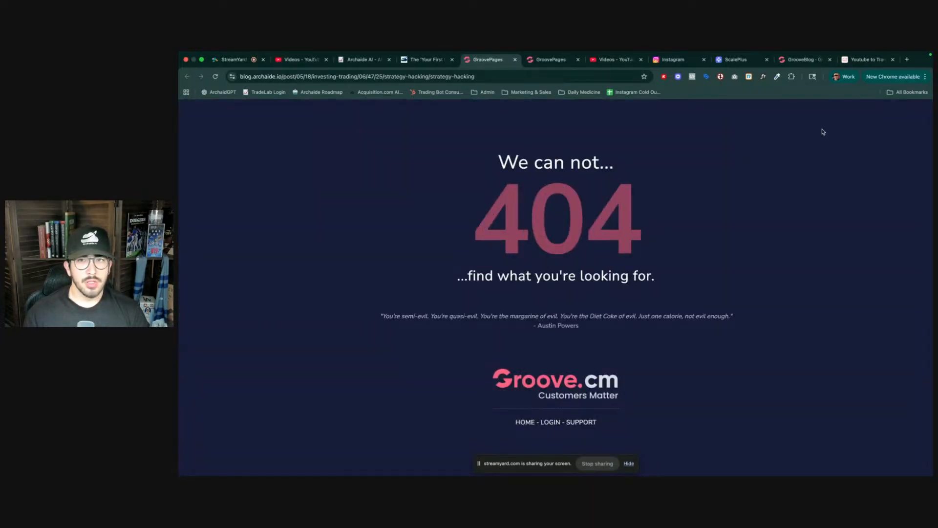
# - Open the Strategy Hacking post's view-page link from the editor and close the opened tab
pyautogui.click(801, 59)
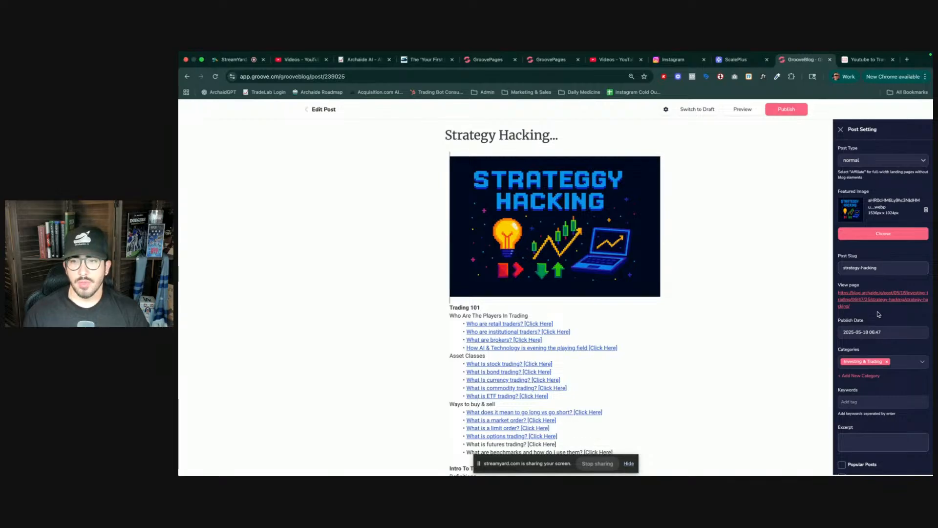
pyautogui.click(868, 294)
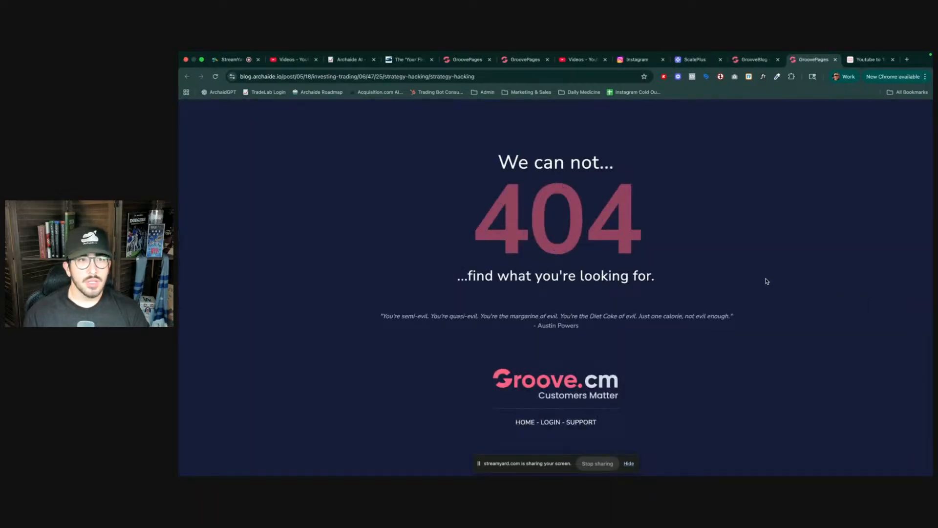
pyautogui.press('super+w')
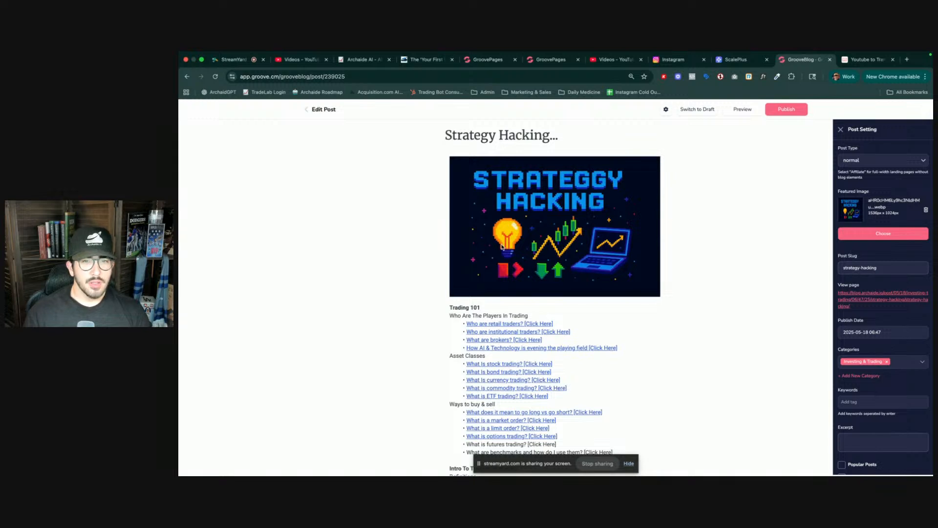
# - Reload the broken Strategy Hacking tab, close it, and switch to the remaining Strategy Hacking tab
pyautogui.scroll(-3, 514, 327)
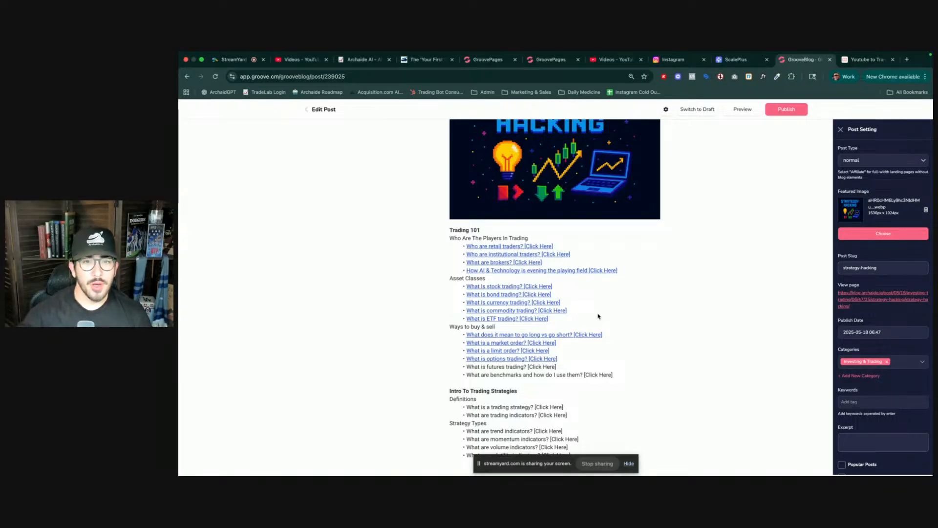
pyautogui.click(549, 60)
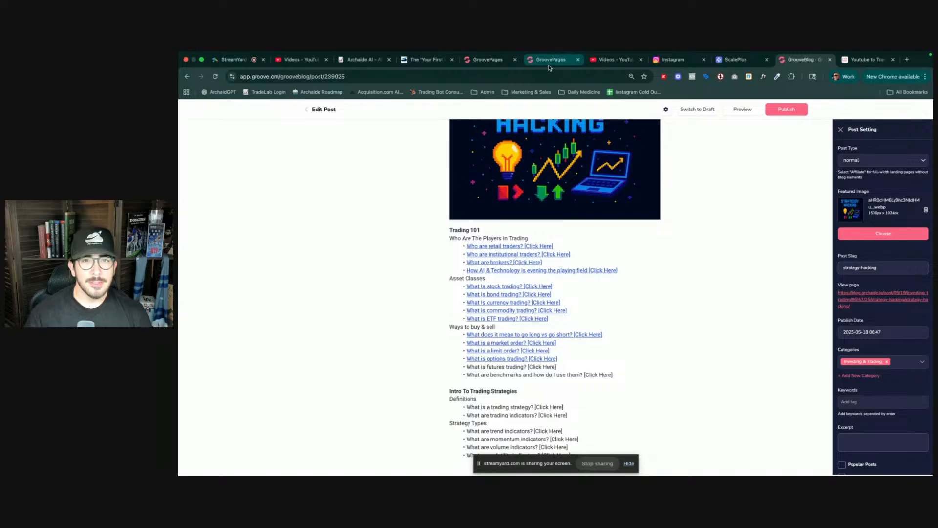
pyautogui.press('super+r')
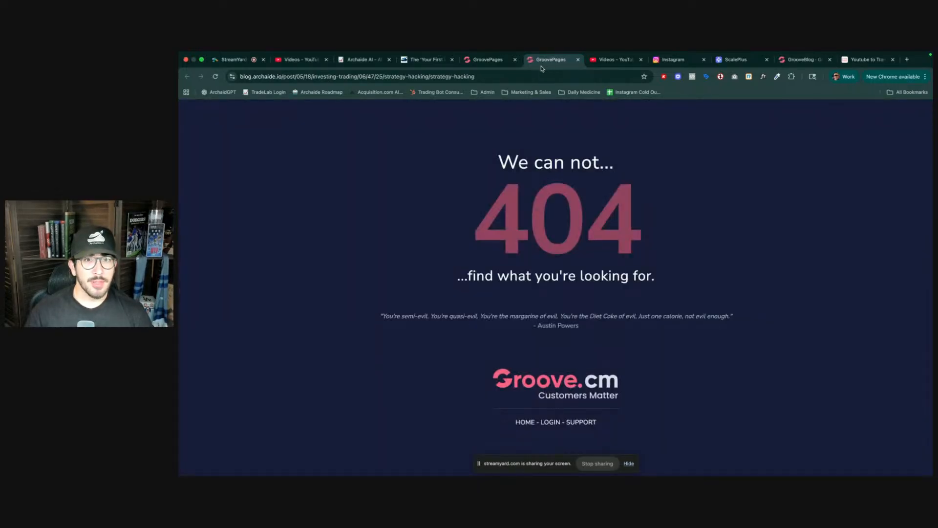
pyautogui.press('super+w')
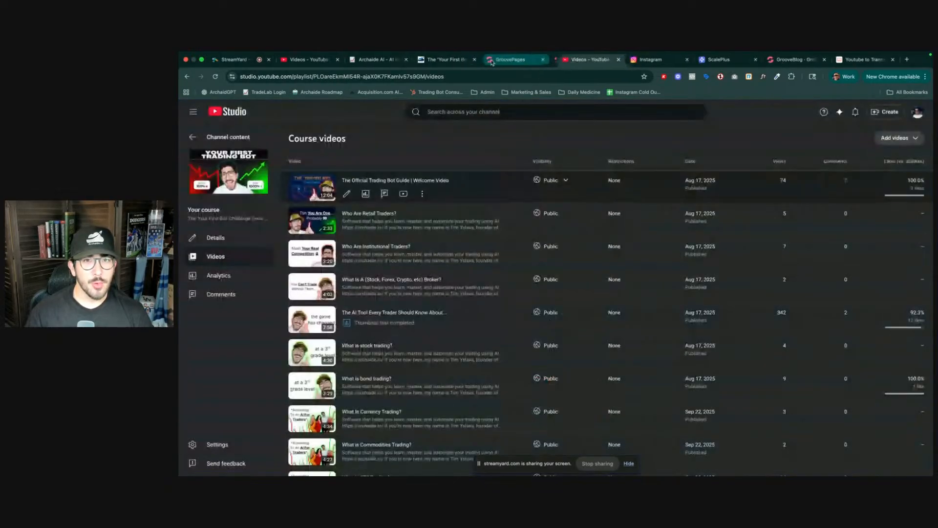
pyautogui.click(492, 60)
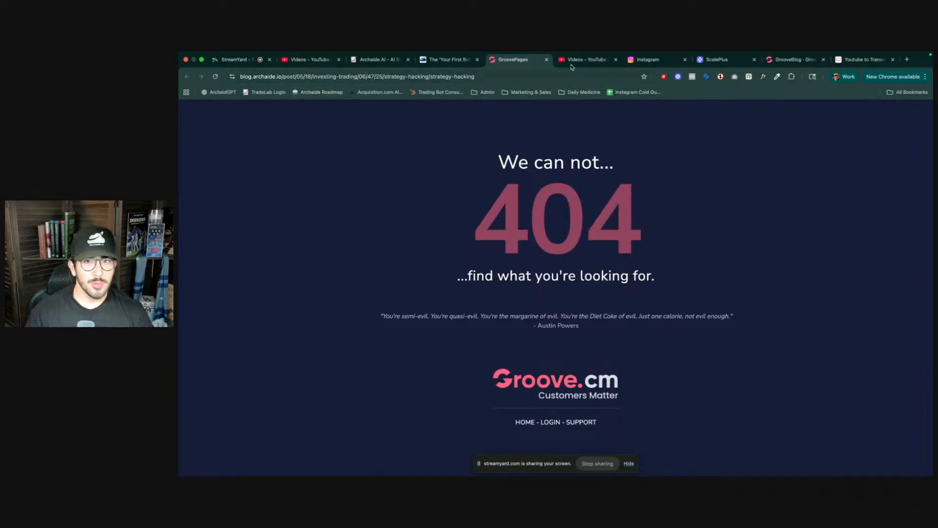
# - Close the broken Strategy Hacking tab and switch back to the 'Your First Bot' challenge page
pyautogui.click(789, 59)
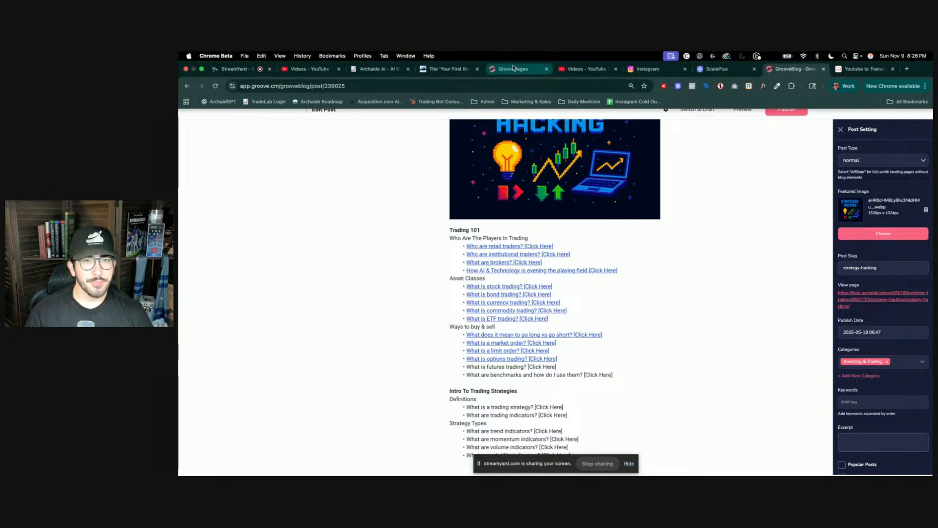
pyautogui.click(445, 69)
pyautogui.click(522, 68)
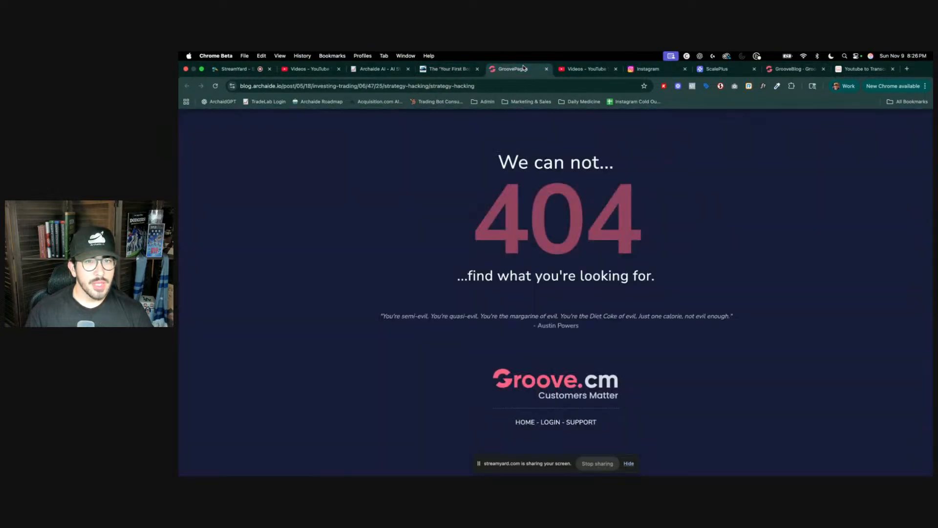
pyautogui.press('super+w')
pyautogui.click(503, 69)
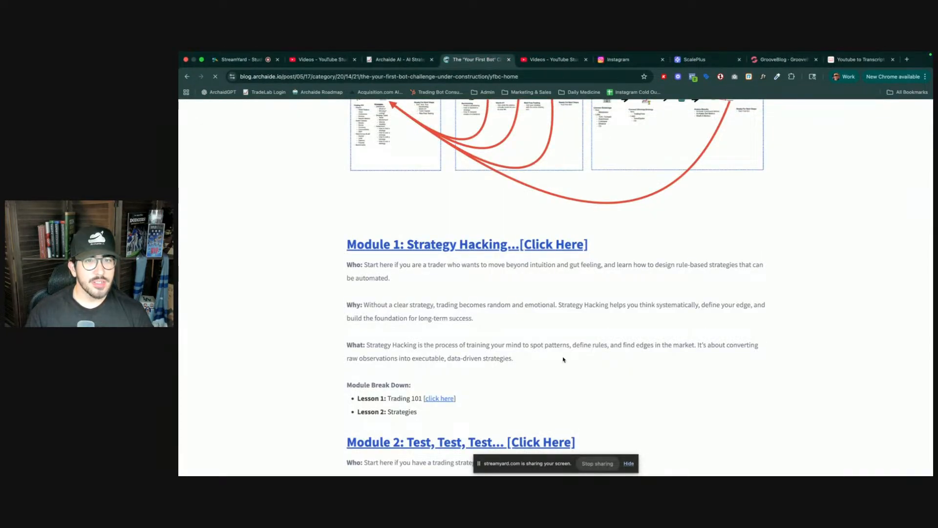
# - Test the Module 1: Strategy Hacking link once more and close the page it opens
pyautogui.scroll(-3, 484, 328)
pyautogui.scroll(2, 482, 222)
pyautogui.click(479, 205)
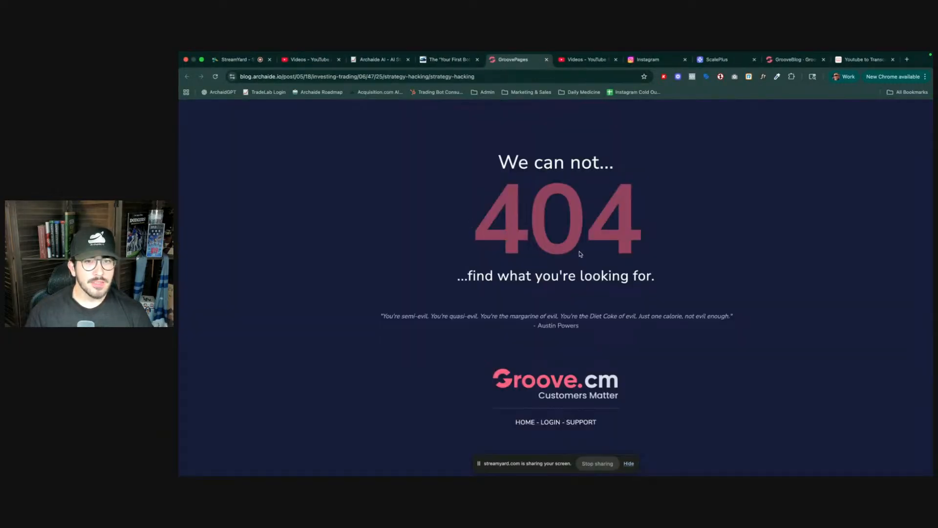
pyautogui.press('super+w')
# - Close another broken Strategy Hacking tab and return to the GrooveBlog post editor
pyautogui.click(852, 62)
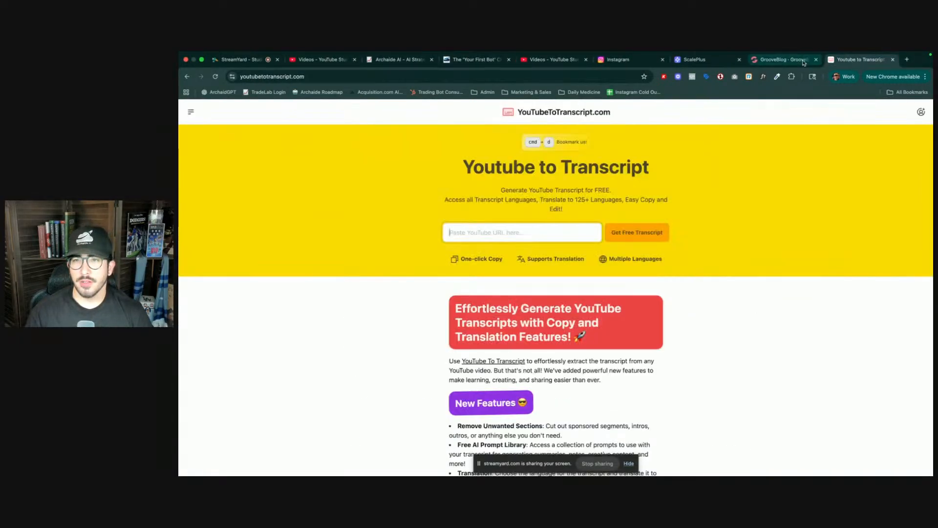
pyautogui.click(795, 64)
pyautogui.click(872, 300)
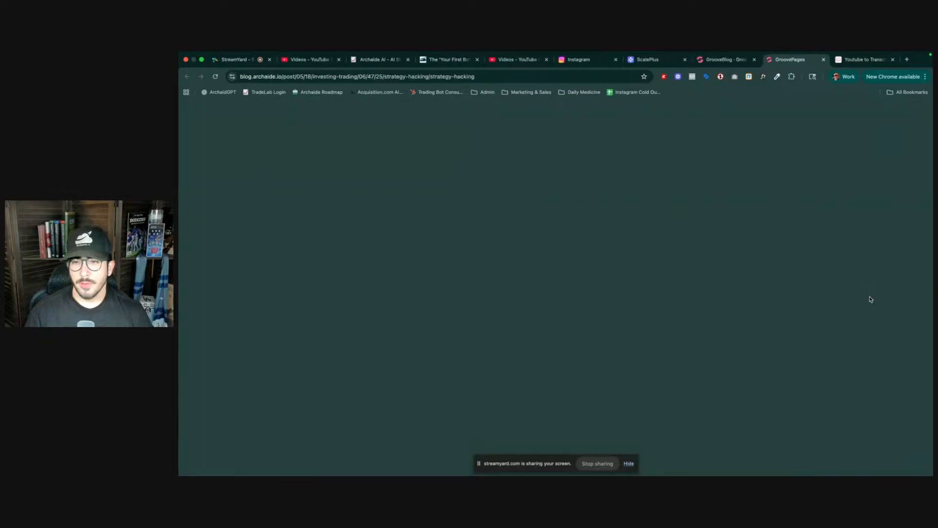
pyautogui.press('super+w')
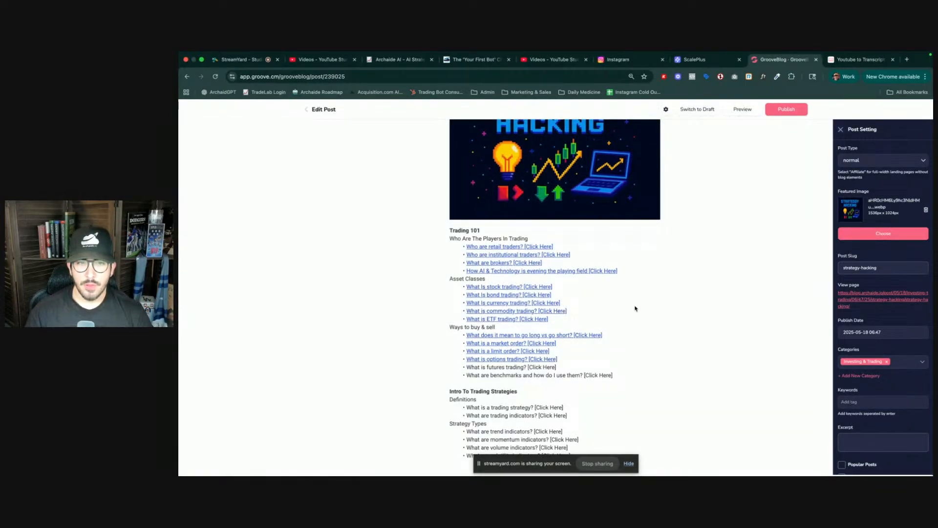
# - Inspect the link targets of the Trading 101 entries in the Strategy Hacking post editor
pyautogui.scroll(1, 562, 285)
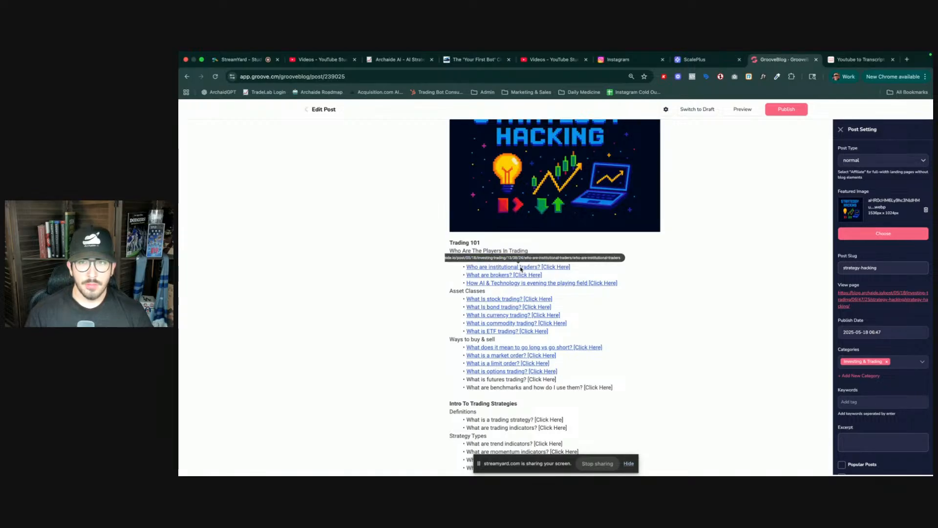
pyautogui.moveTo(569, 267); pyautogui.dragTo(467, 269)
pyautogui.scroll(-1, 582, 280)
pyautogui.click(583, 279)
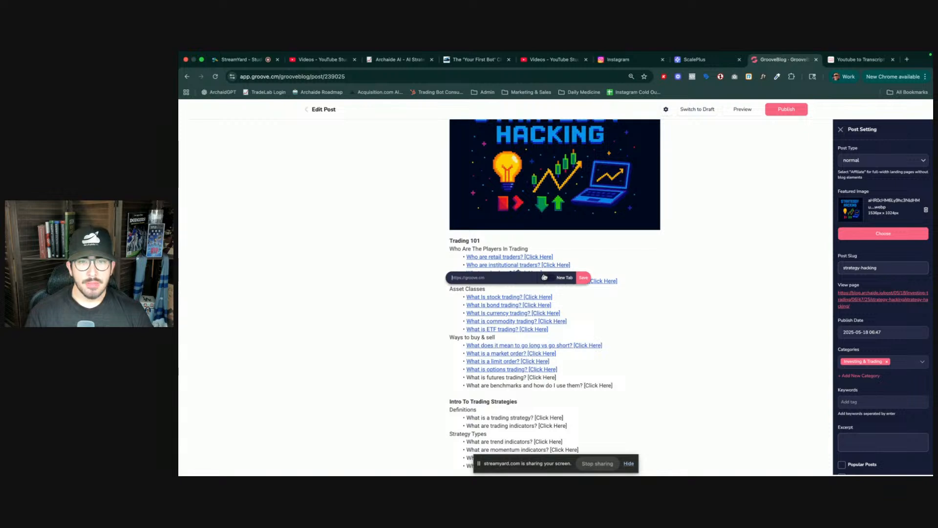
pyautogui.click(610, 254)
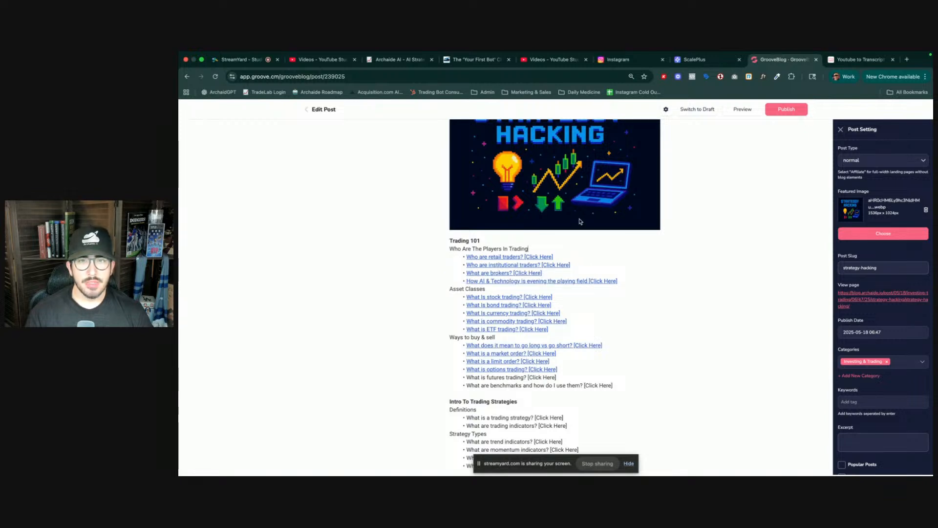
# - Leave the post editor and switch from GrooveBlog to the GrooveMember app
pyautogui.click(306, 110)
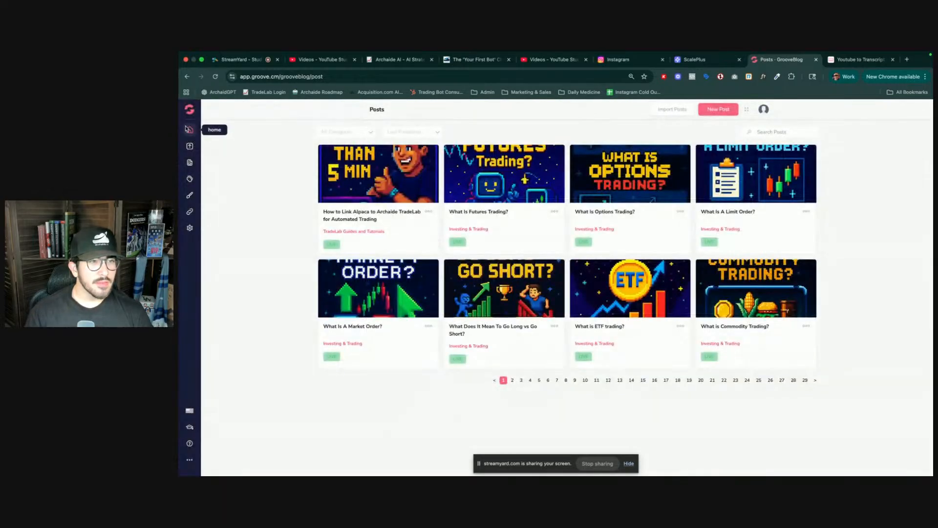
pyautogui.click(190, 130)
pyautogui.click(190, 110)
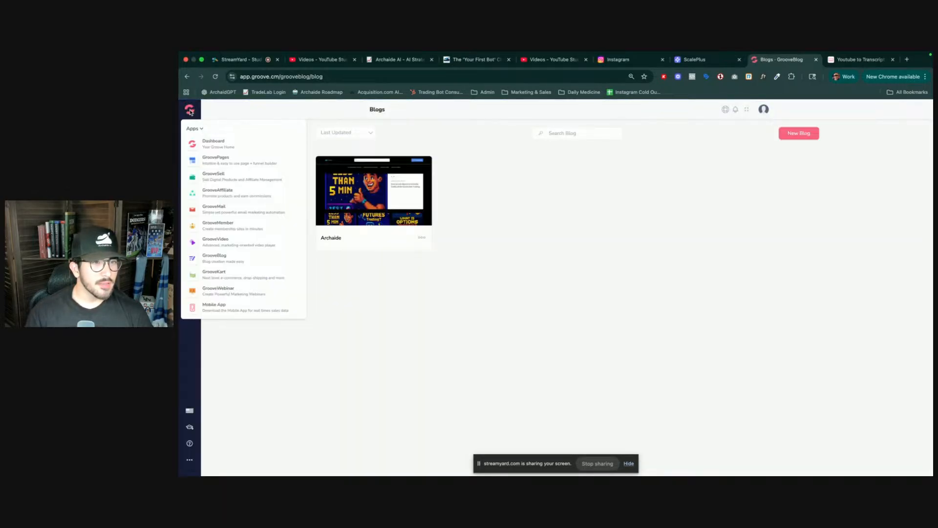
pyautogui.click(195, 226)
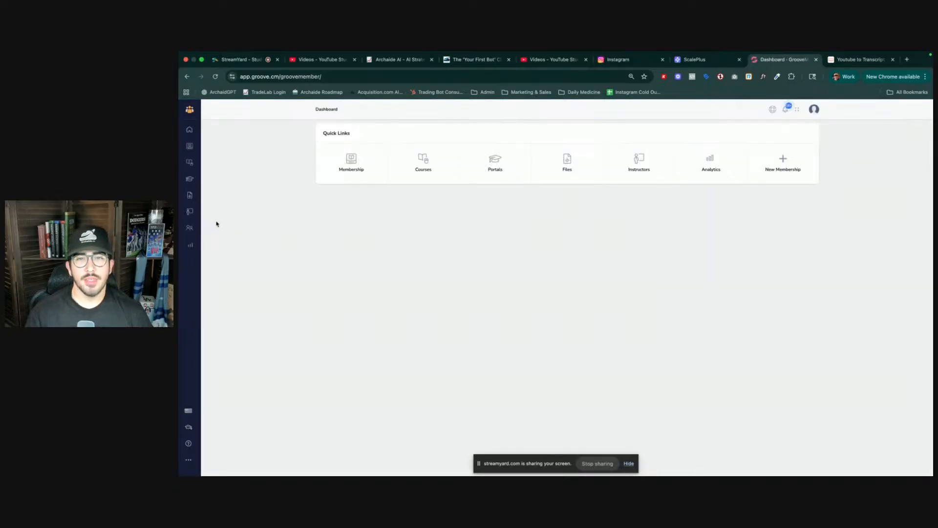
# - Open the Trading 101 lesson of Module 1 in the 'Your First Bot' Blueprint course of Archaide Academy
pyautogui.click(340, 162)
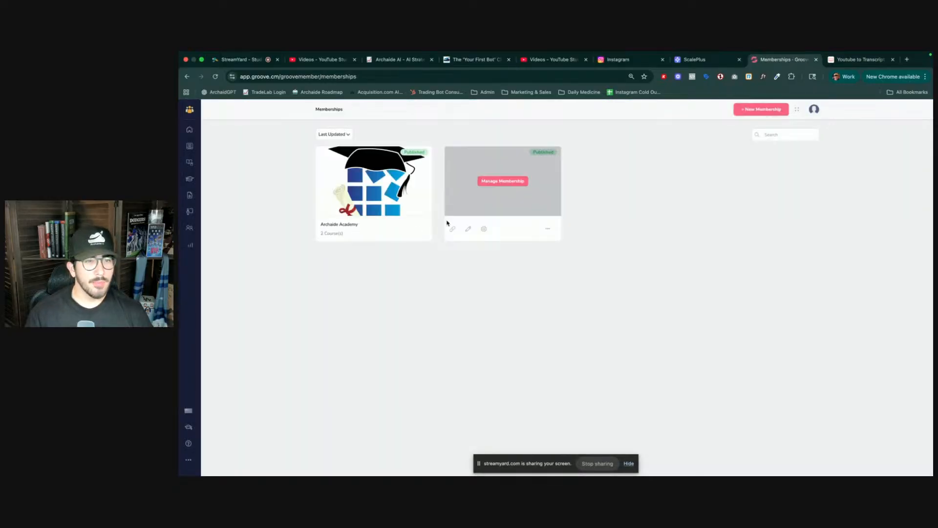
pyautogui.click(390, 181)
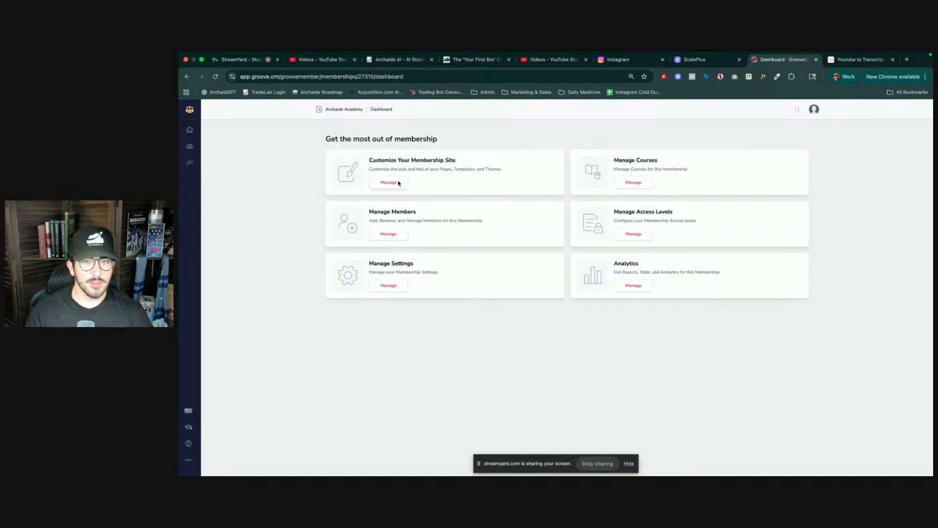
pyautogui.click(641, 185)
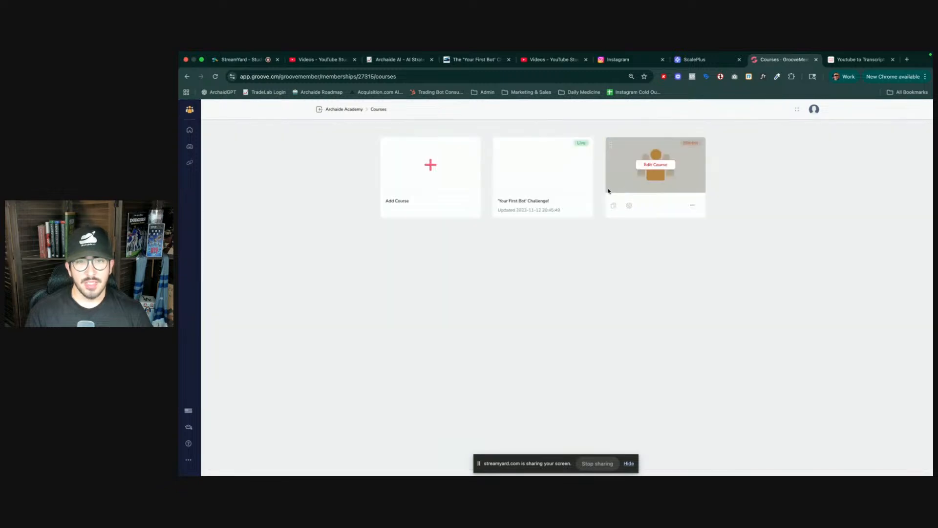
pyautogui.moveTo(588, 197)
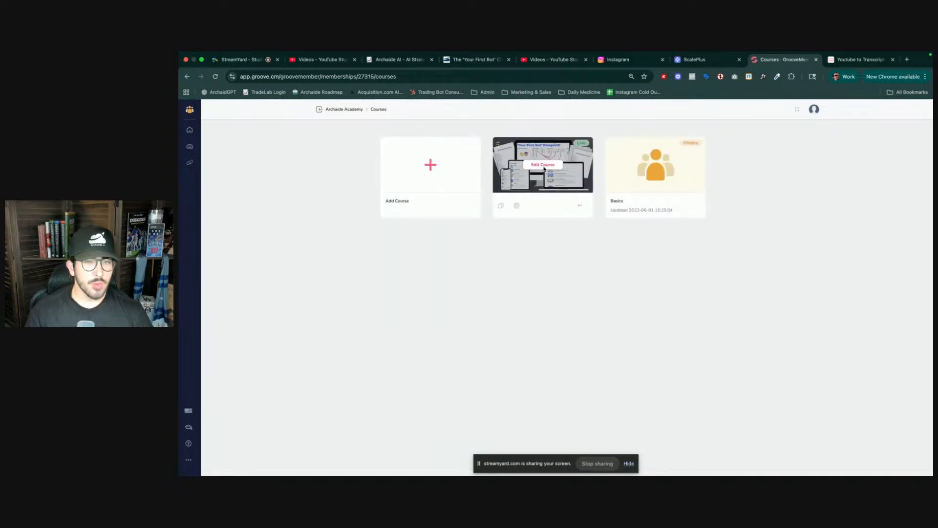
pyautogui.click(543, 166)
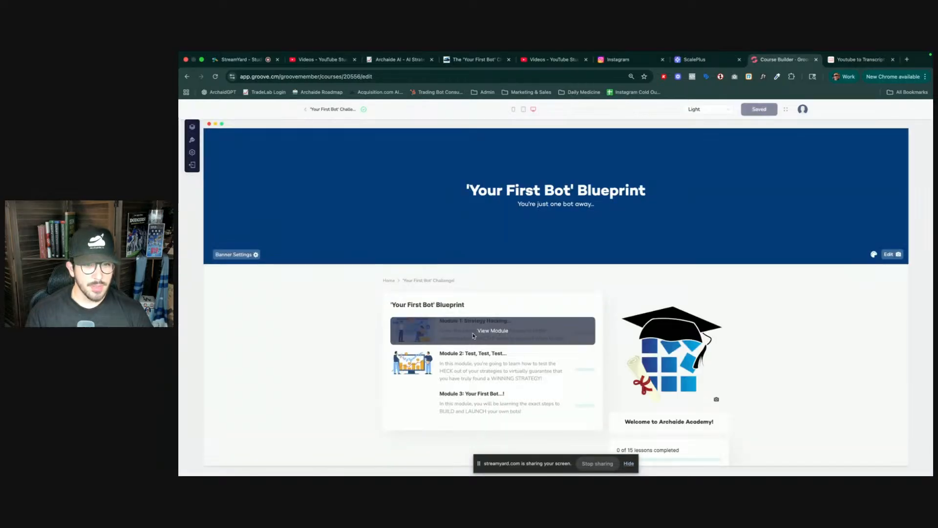
pyautogui.click(473, 336)
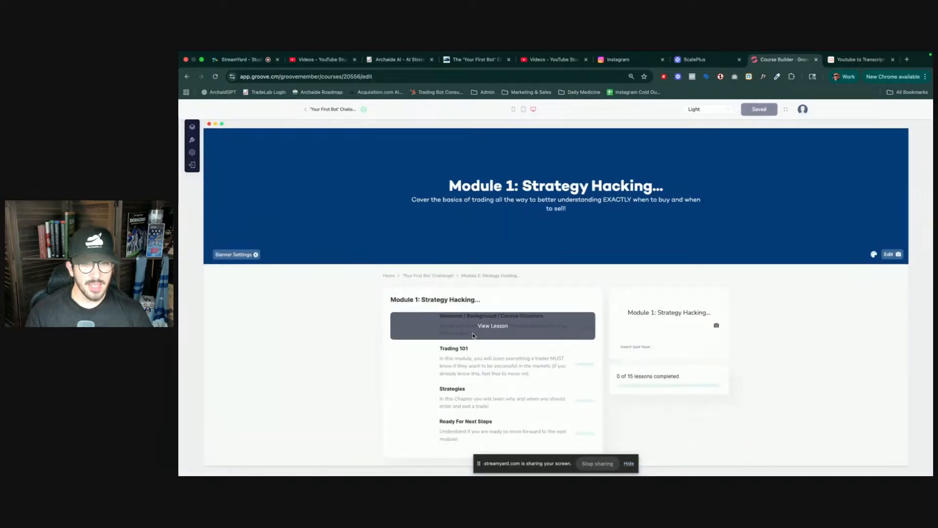
pyautogui.click(481, 362)
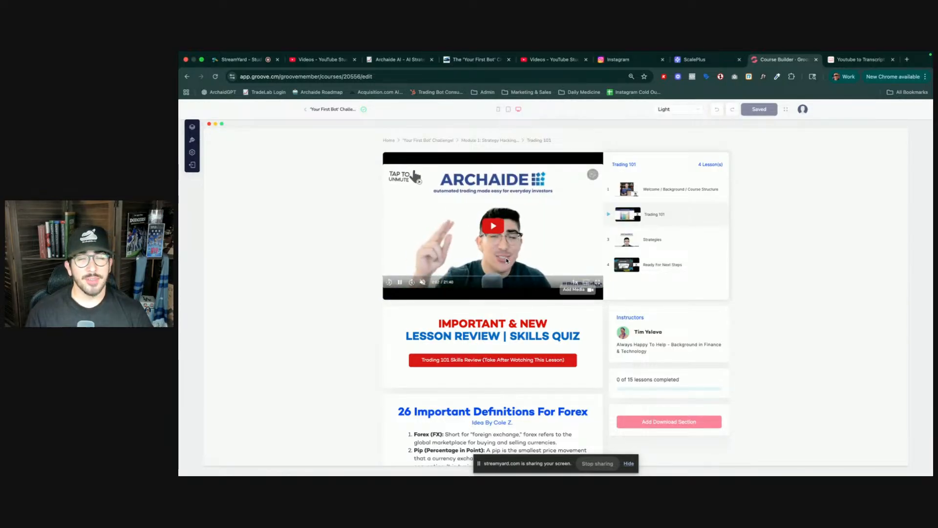
# - Review the Trading 101 lesson content from the video down to the lesson footer
pyautogui.scroll(-3, 511, 260)
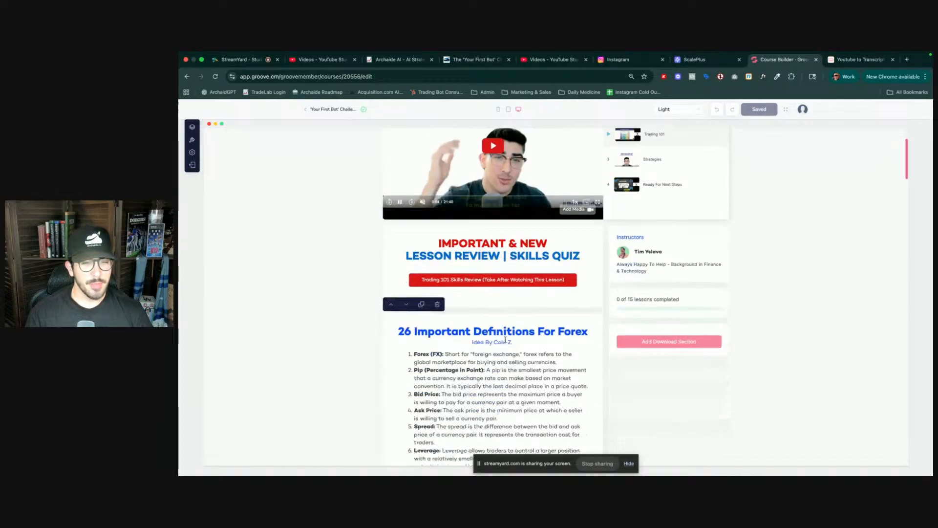
pyautogui.scroll(-15, 505, 342)
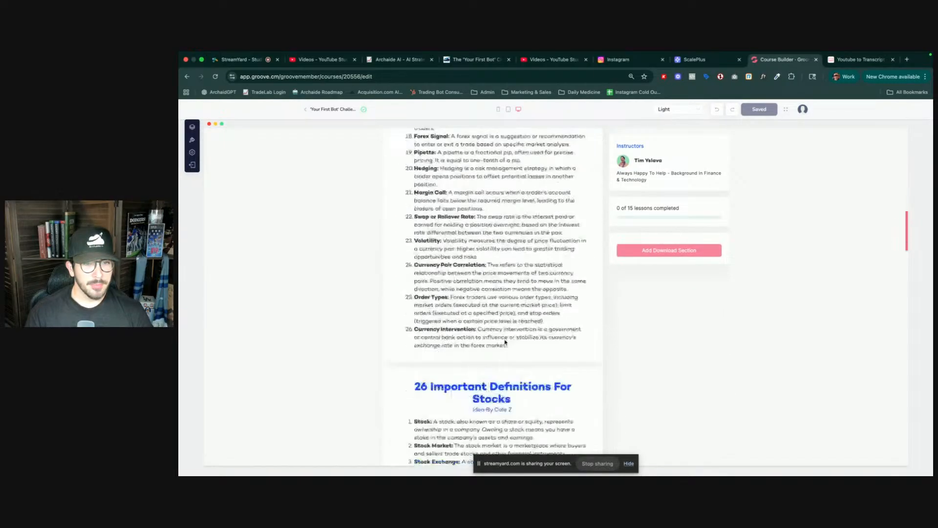
pyautogui.scroll(-15, 504, 339)
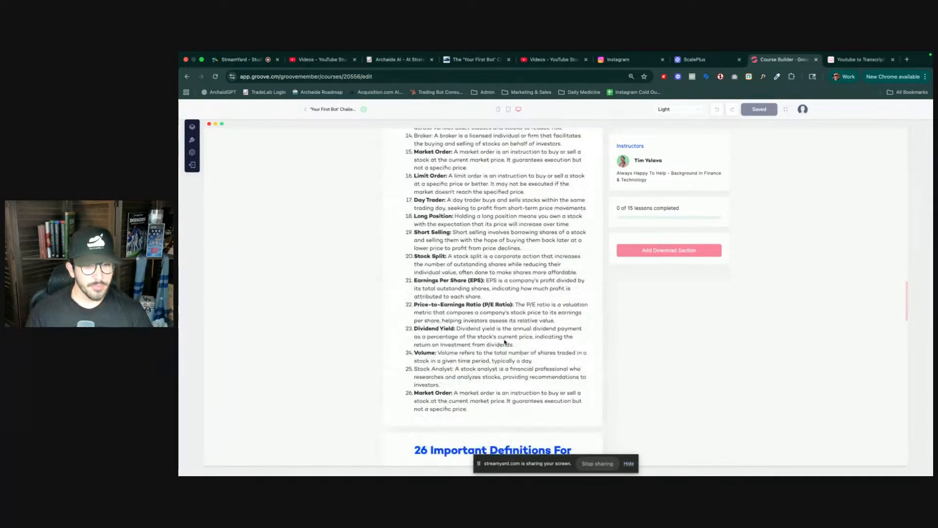
pyautogui.scroll(20, 503, 344)
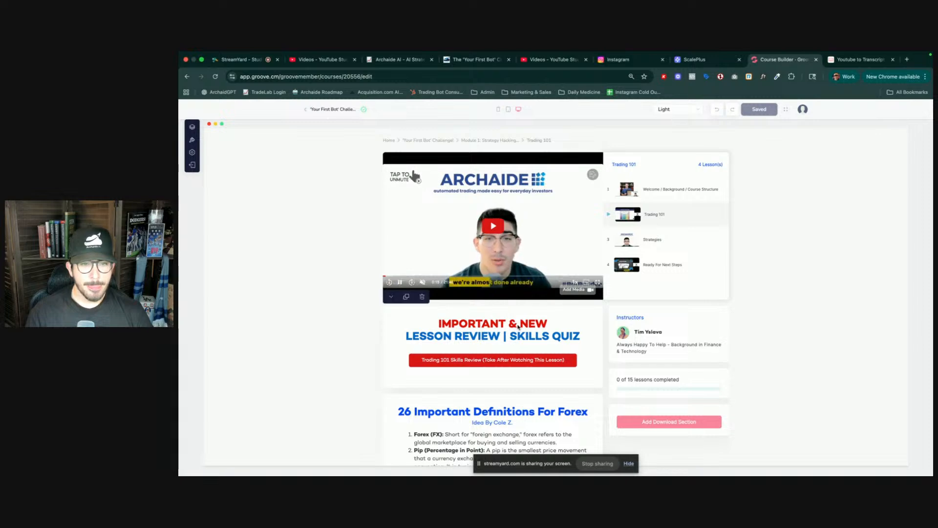
pyautogui.scroll(-4, 520, 325)
pyautogui.scroll(-20, 515, 332)
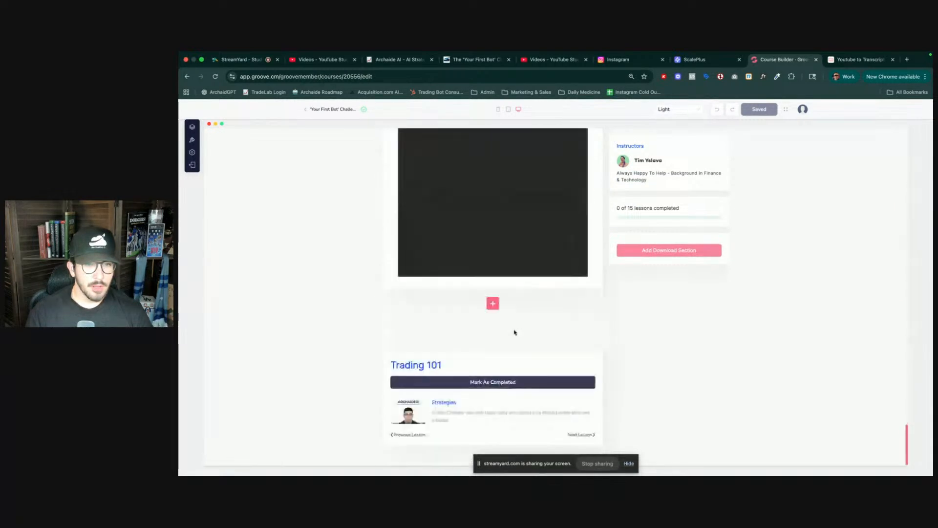
pyautogui.scroll(15, 514, 332)
pyautogui.scroll(20, 513, 332)
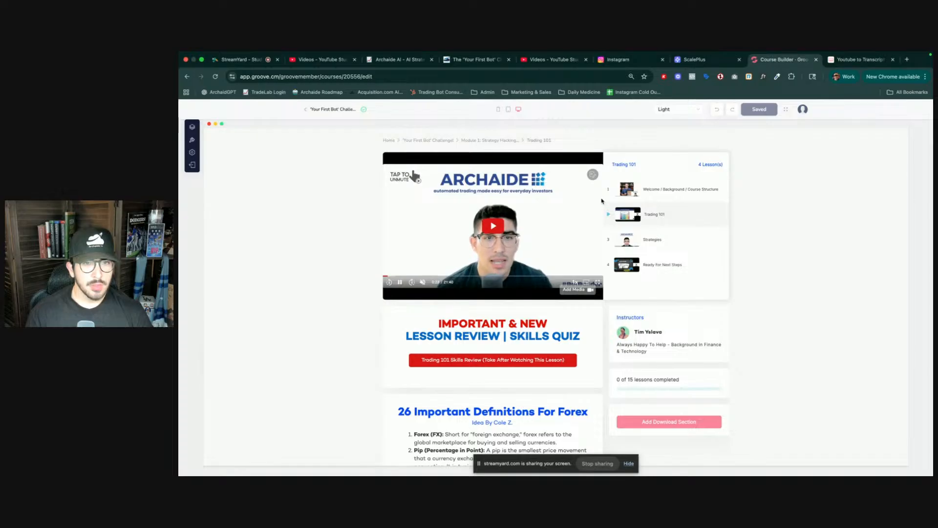
# - Open the lesson video's settings in GrooveVideo, review them, and close that tab
pyautogui.click(594, 176)
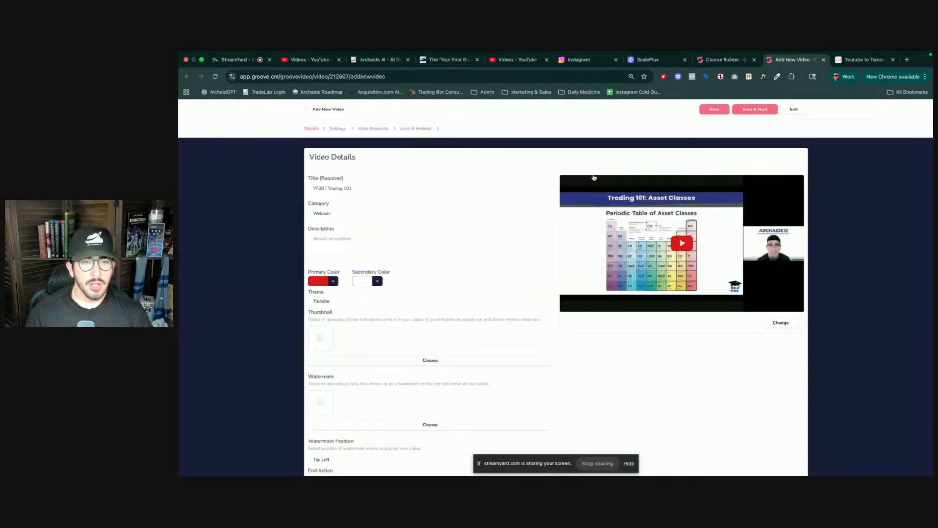
pyautogui.click(593, 179)
pyautogui.scroll(-1, 589, 371)
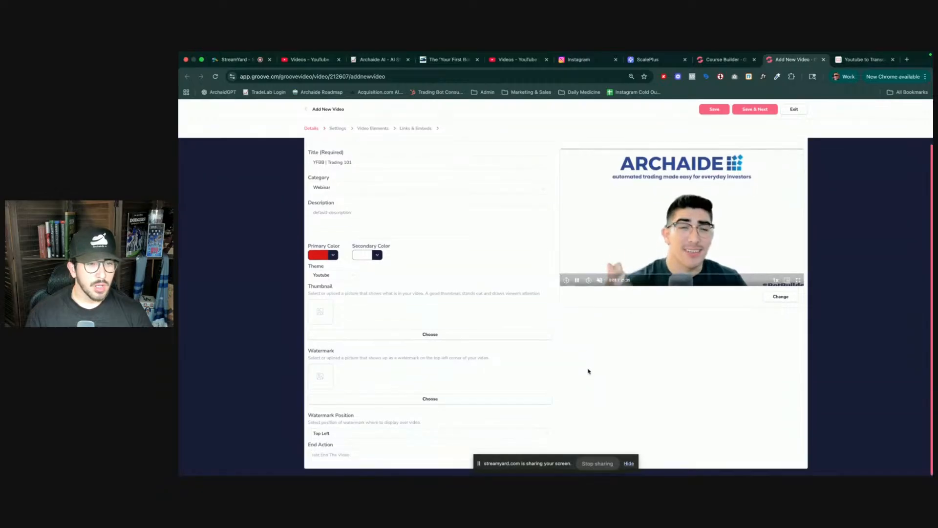
pyautogui.press('super+w')
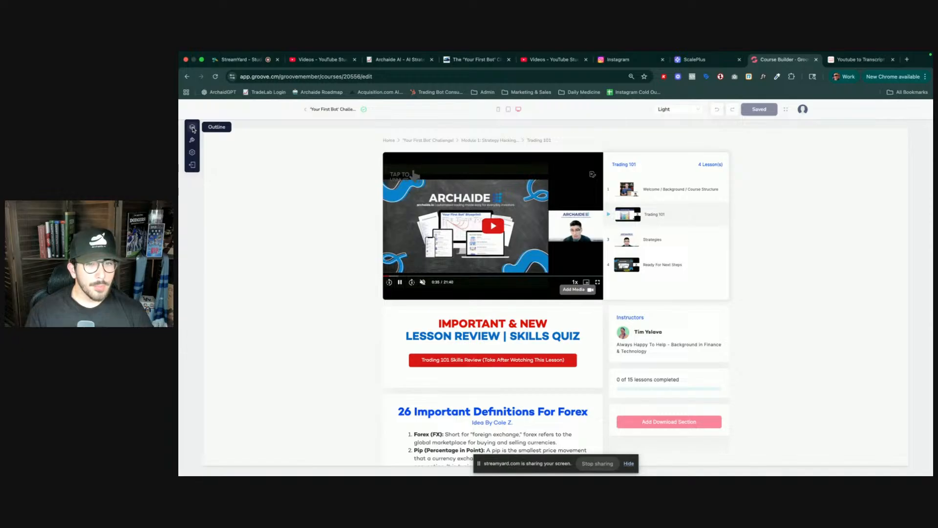
# - Start replacing the lesson video and choose the YouTube Video source
pyautogui.click(589, 291)
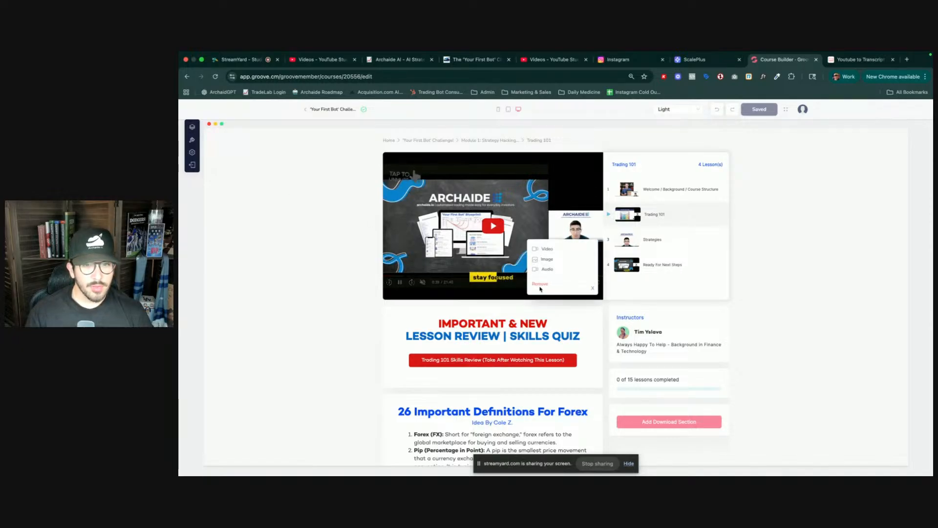
pyautogui.click(544, 247)
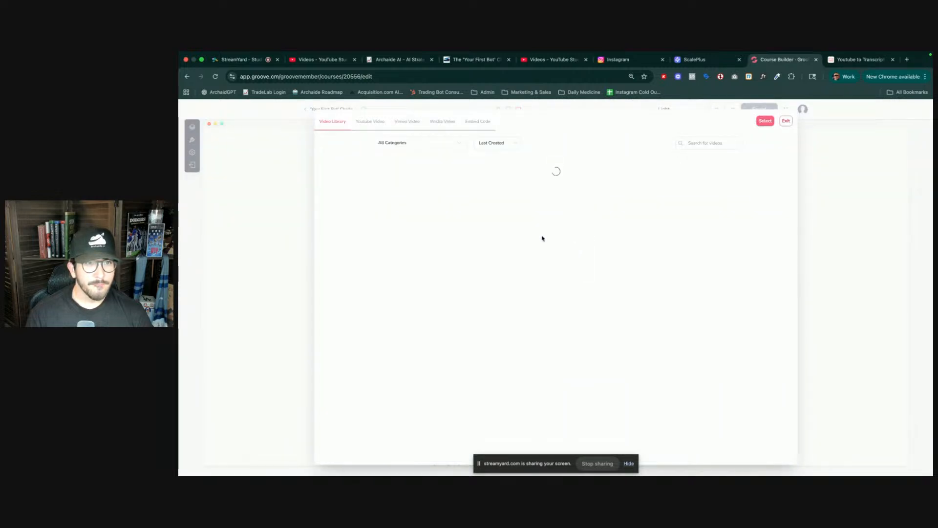
pyautogui.click(373, 125)
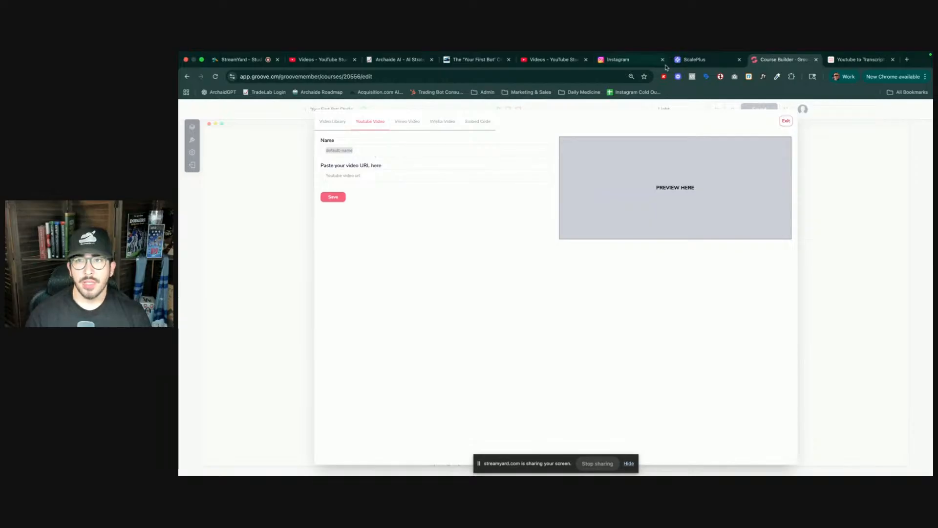
# - Move the Course Builder tab beside the challenge page tab and switch to the YouTube Studio course videos
pyautogui.click(859, 69)
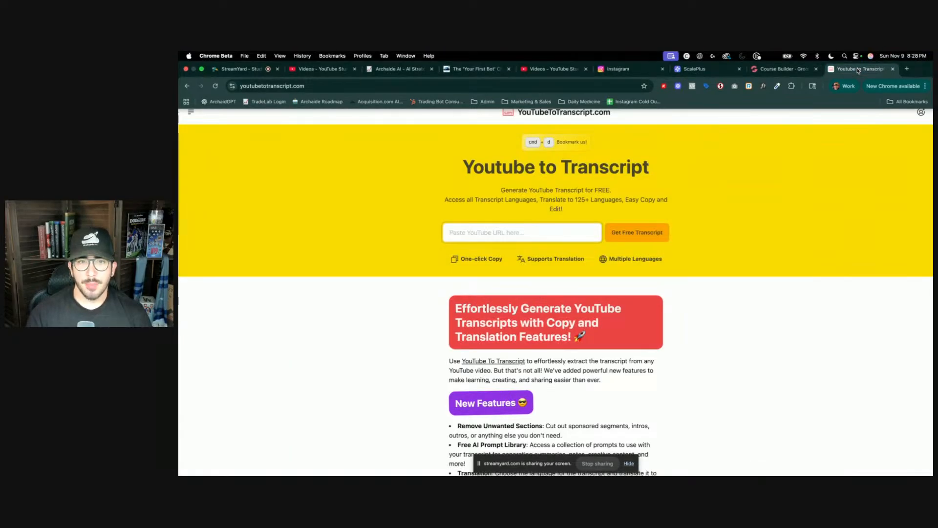
pyautogui.click(776, 70)
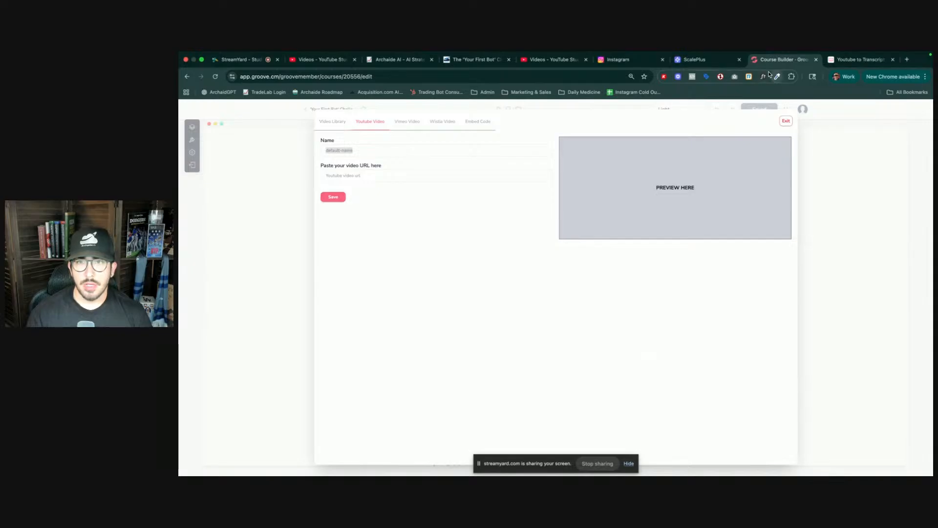
pyautogui.moveTo(785, 62); pyautogui.dragTo(553, 61)
pyautogui.click(635, 61)
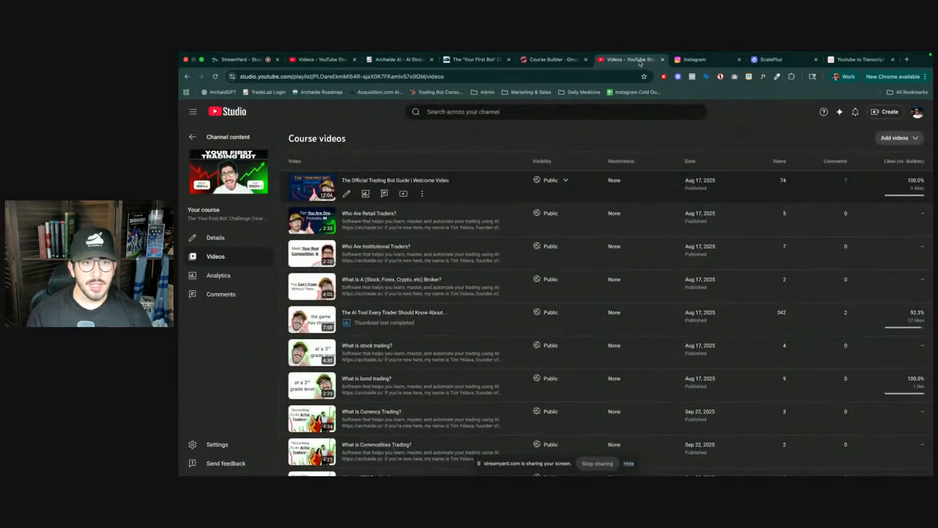
# - Exit the YouTube video picker and go back to the 'Your First Bot' Challenge course page
pyautogui.click(563, 61)
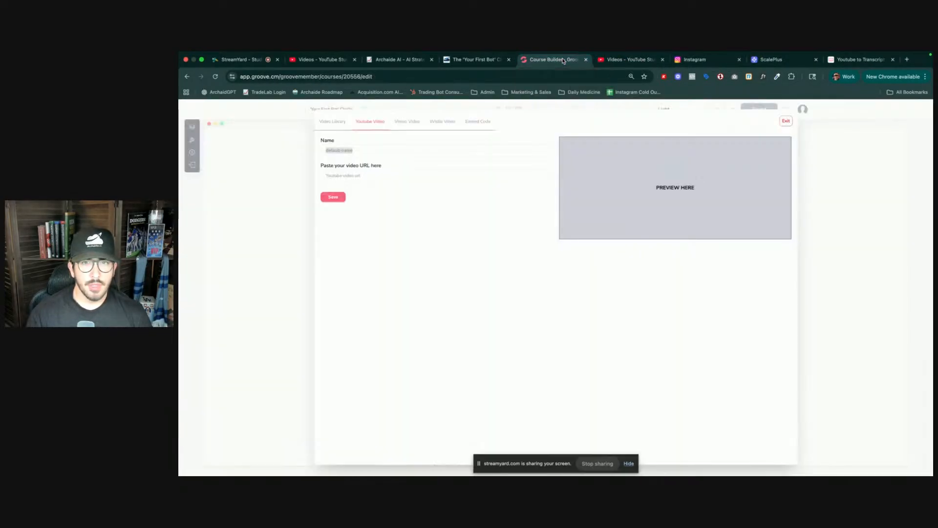
pyautogui.click(786, 121)
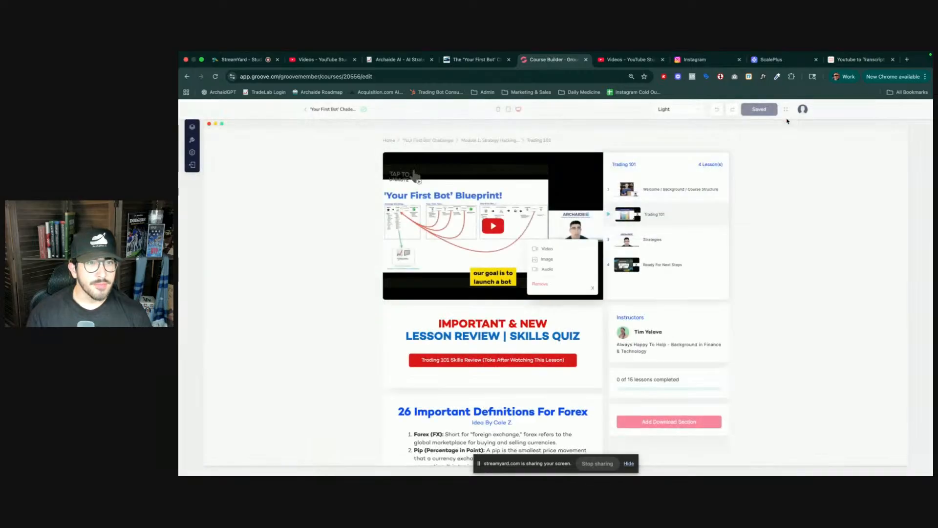
pyautogui.click(421, 141)
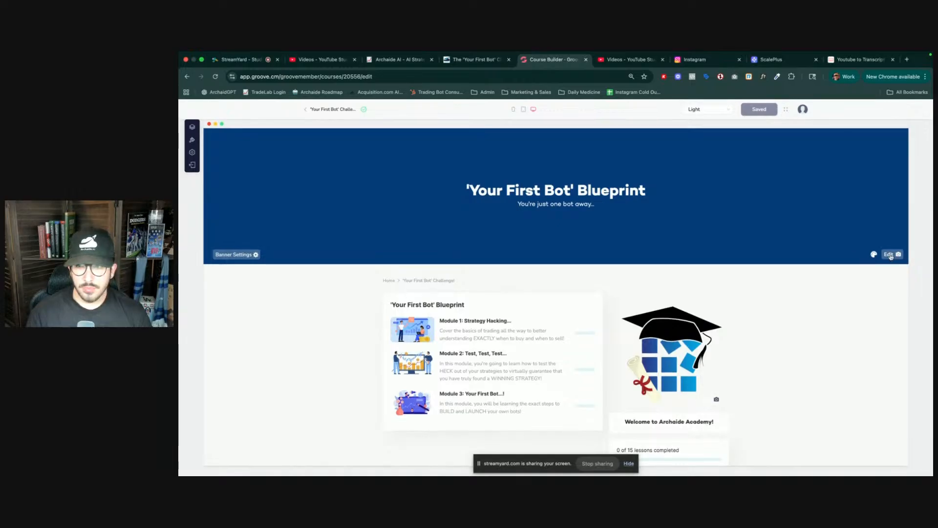
# - Open the Welcome / Background / Course Structure lesson of Module 1: Strategy Hacking
pyautogui.click(898, 255)
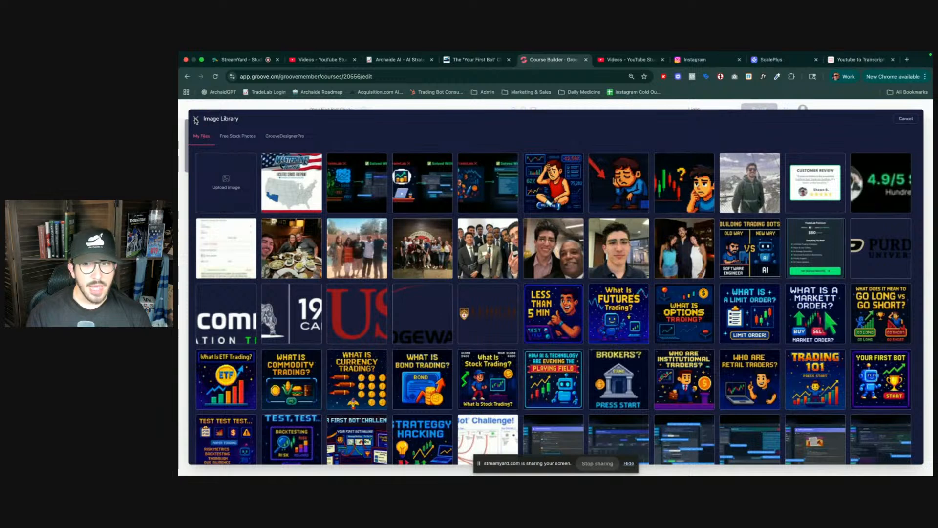
pyautogui.click(196, 120)
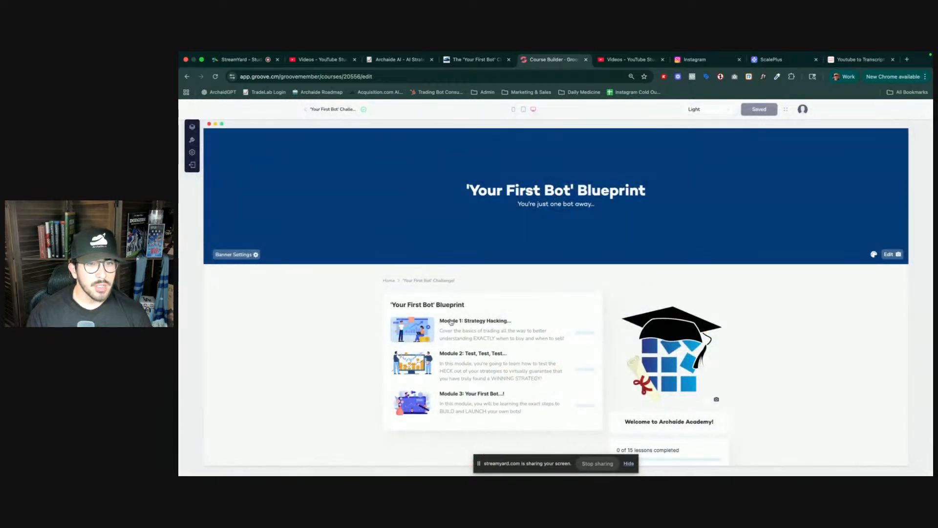
pyautogui.scroll(-2, 672, 392)
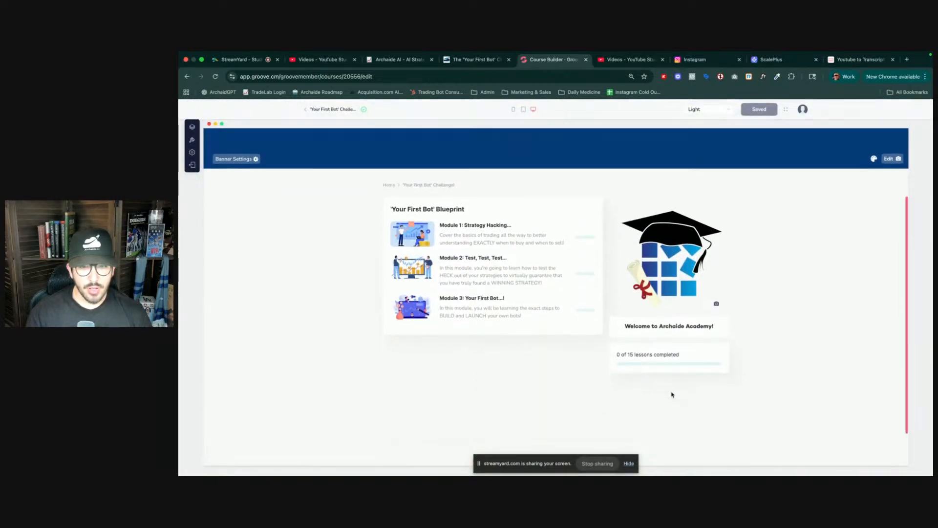
pyautogui.moveTo(499, 240)
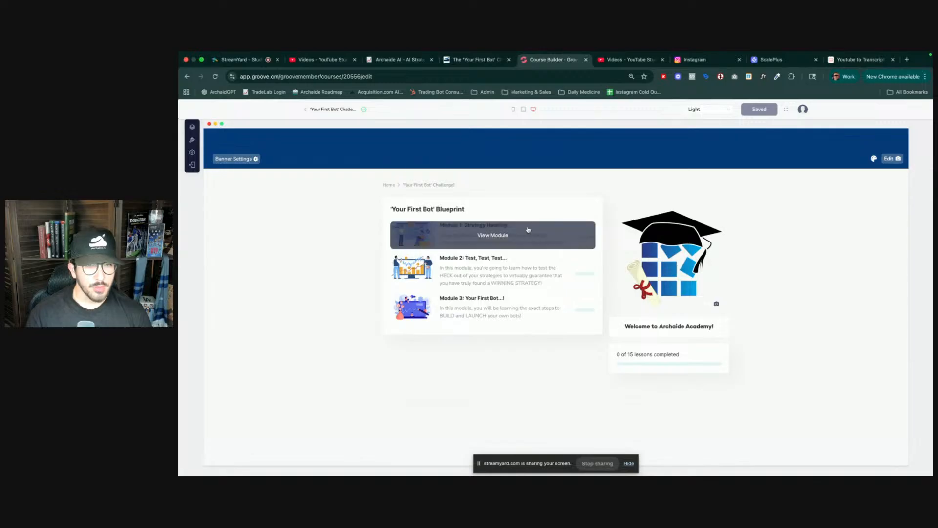
pyautogui.click(494, 239)
pyautogui.click(498, 231)
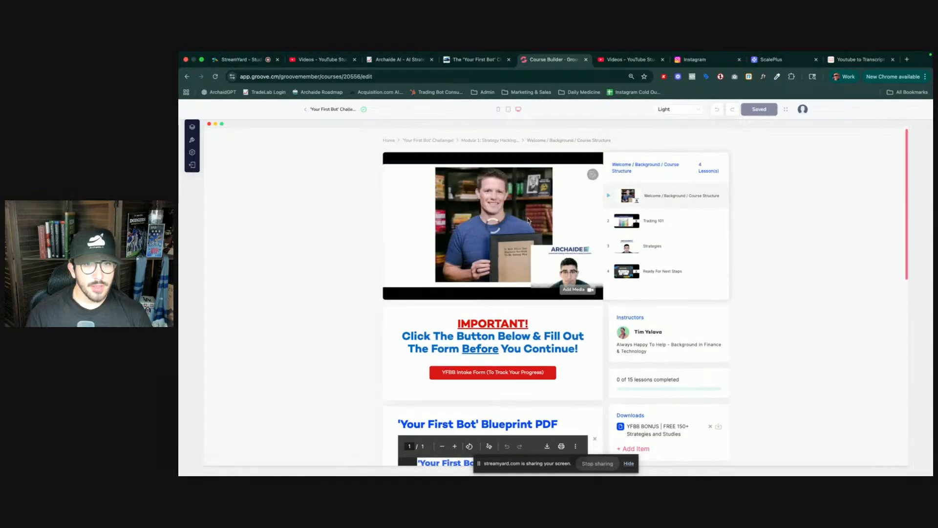
# - Remove the current video from the Welcome / Background / Course Structure lesson
pyautogui.click(573, 288)
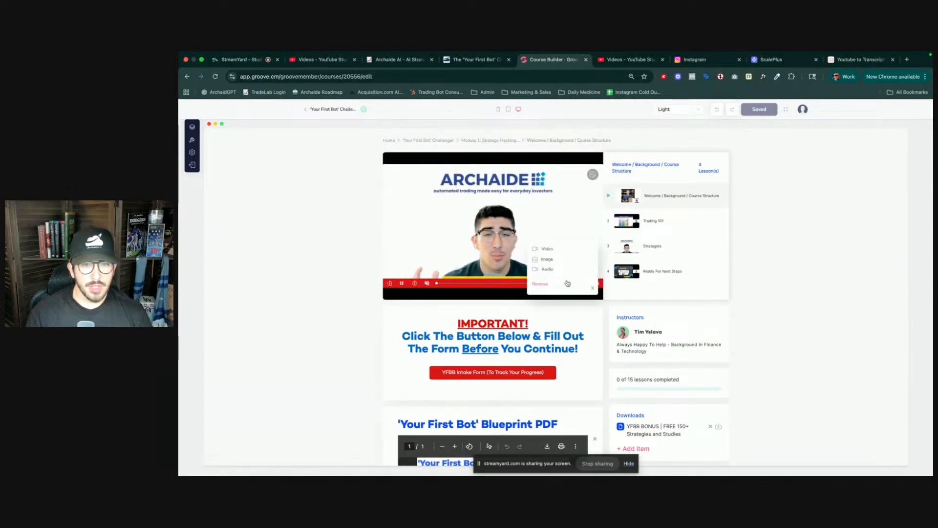
pyautogui.click(543, 285)
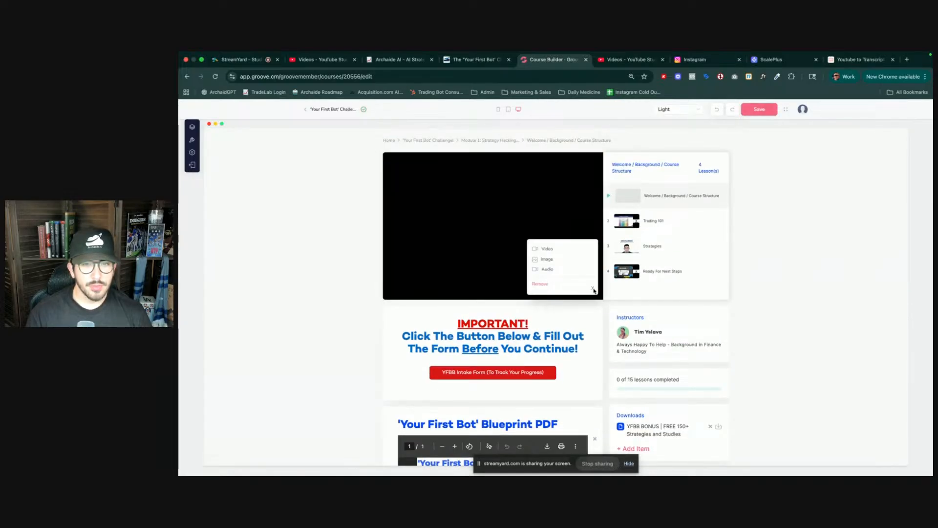
pyautogui.click(593, 289)
# - Copy the shareable link of 'The Official Trading Bot Guide | Welcome Video' from the YouTube Studio course videos
pyautogui.click(572, 289)
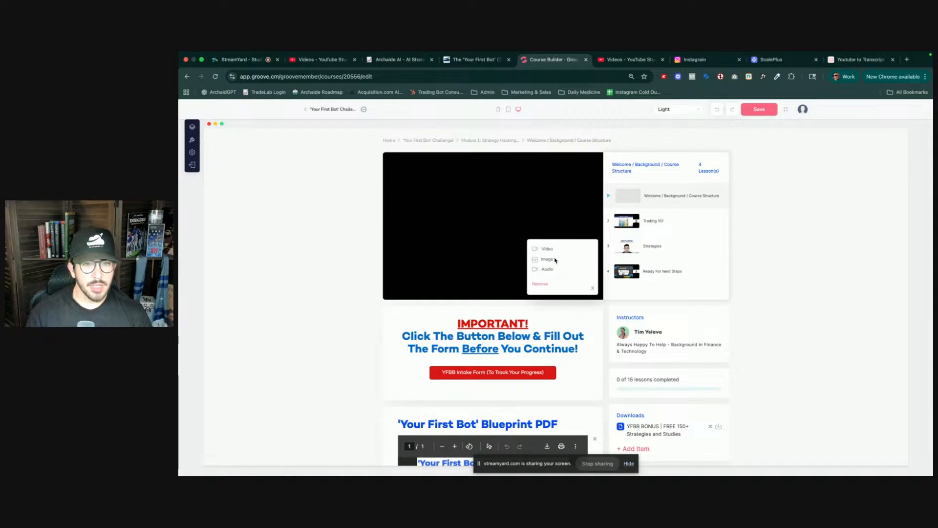
pyautogui.click(547, 249)
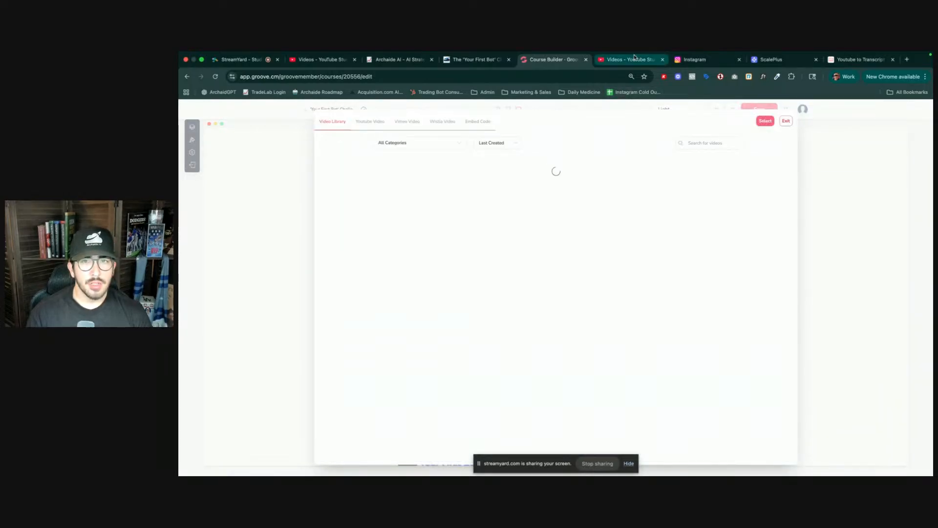
pyautogui.click(634, 58)
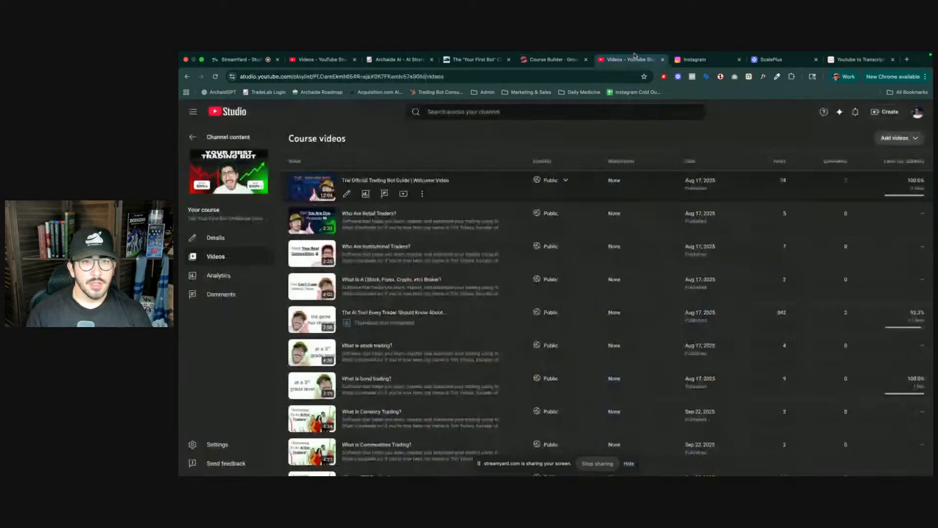
pyautogui.click(422, 195)
pyautogui.click(378, 208)
# - Add the pasted YouTube link as a new video named "Welcome To The 'Your First Bot' Challenge" and save it
pyautogui.click(549, 60)
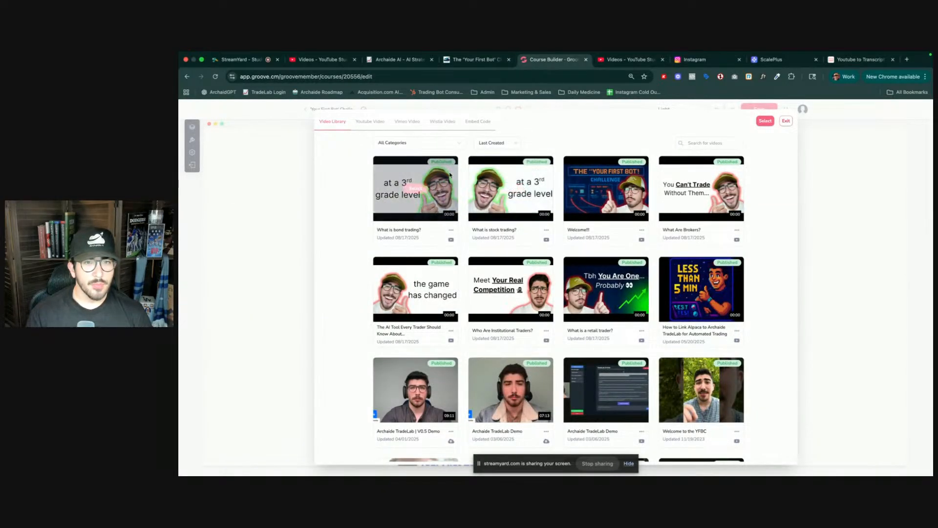
pyautogui.click(369, 122)
pyautogui.write('https://youtu.be/kExfv_HT99Q')
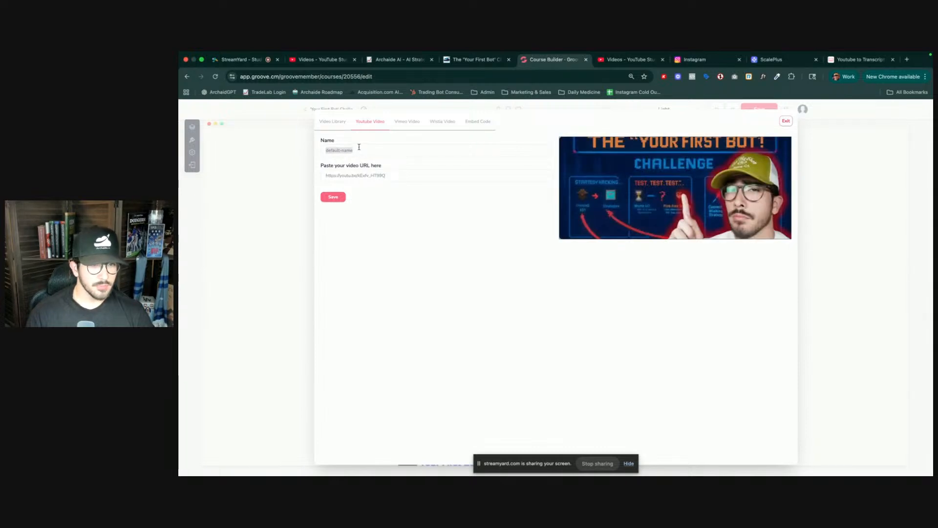
pyautogui.write('Welcome To The')
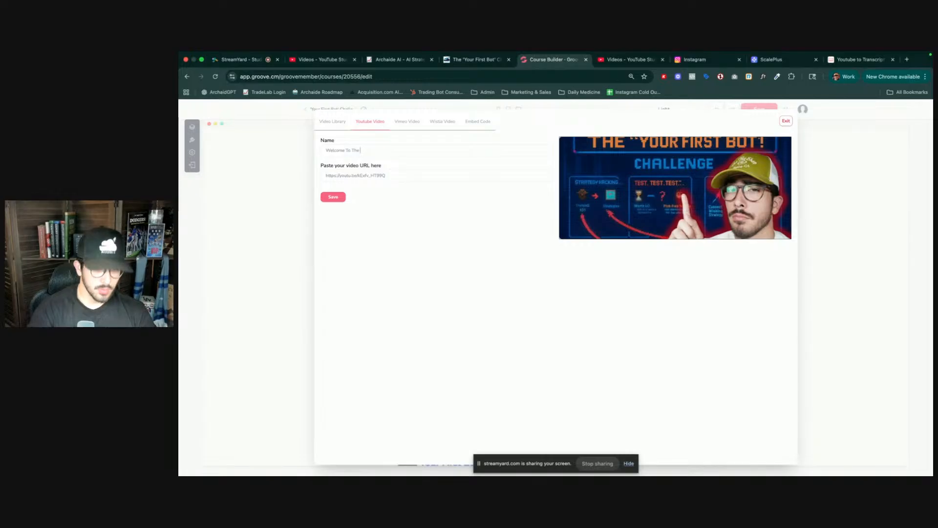
pyautogui.write('First Bot Challenge')
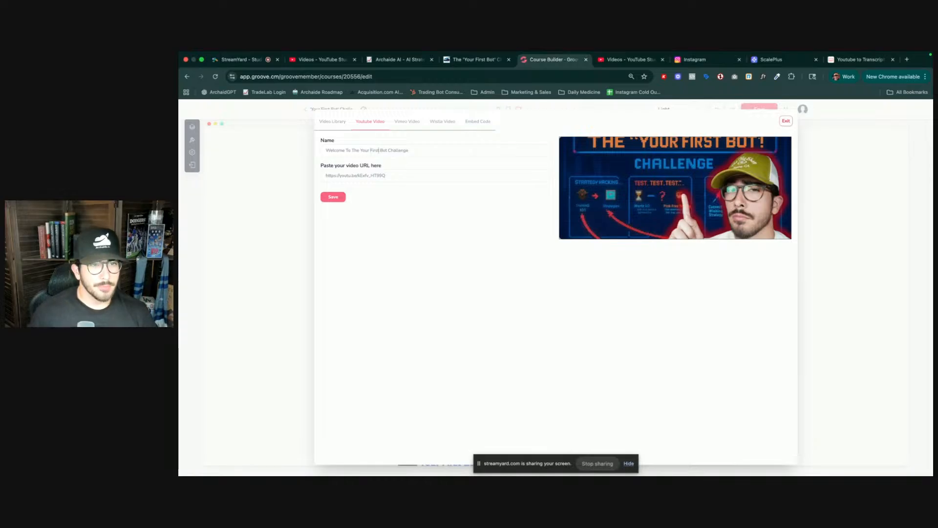
pyautogui.click(380, 151)
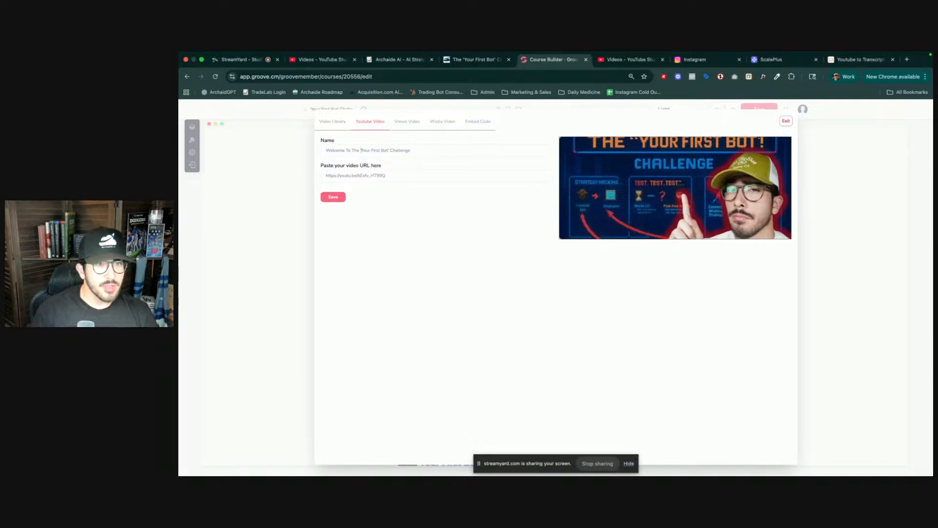
pyautogui.click(330, 197)
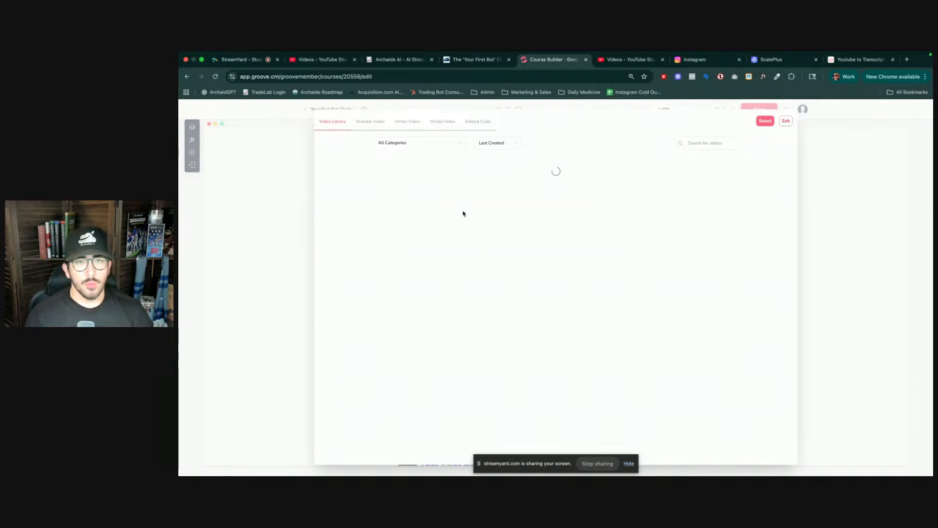
# - Insert the new video into the lesson and reload the course builder
pyautogui.moveTo(428, 175)
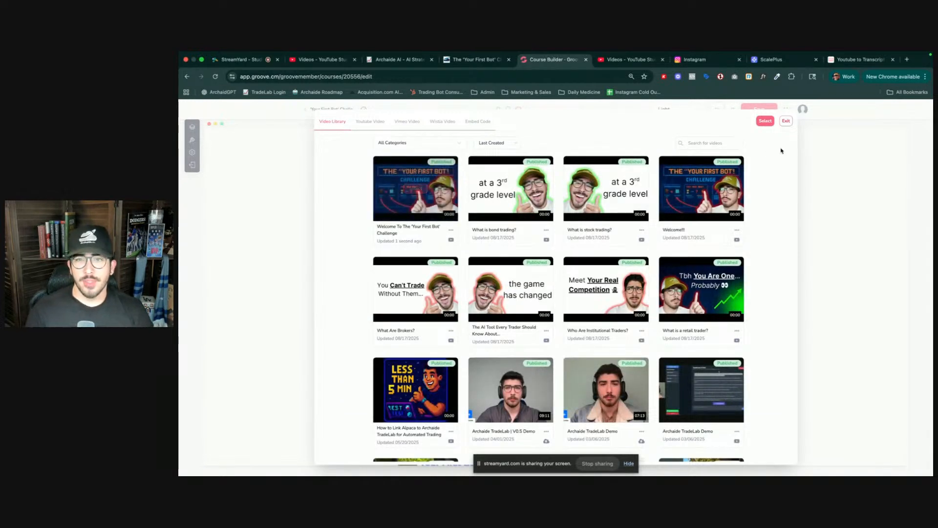
pyautogui.click(765, 122)
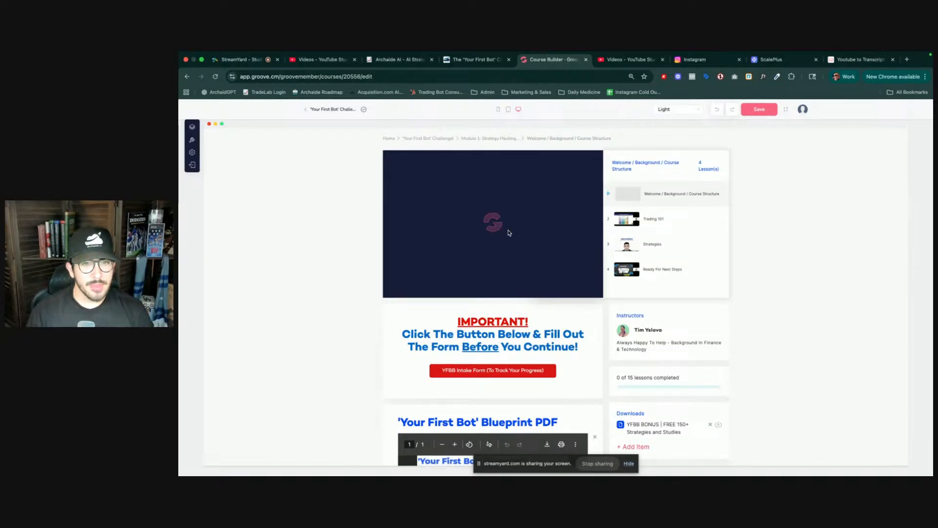
pyautogui.scroll(-1, 495, 226)
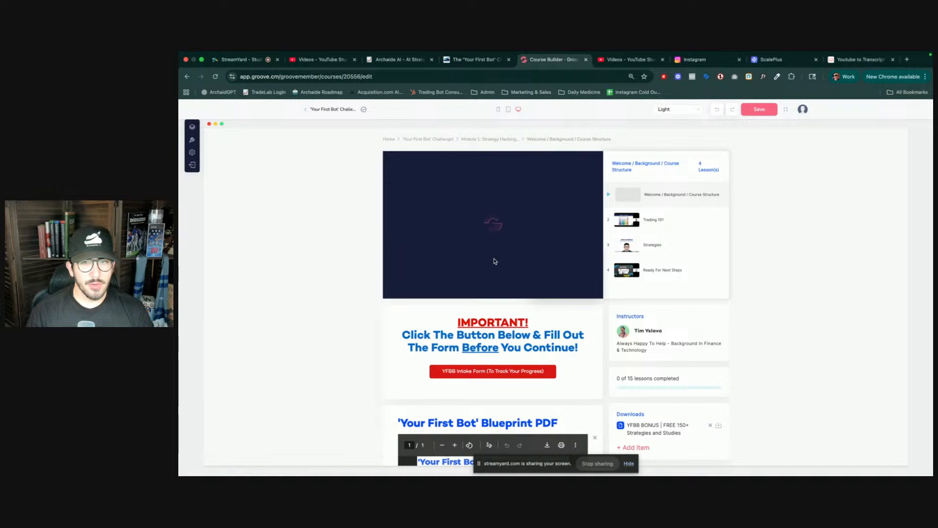
pyautogui.scroll(1, 508, 248)
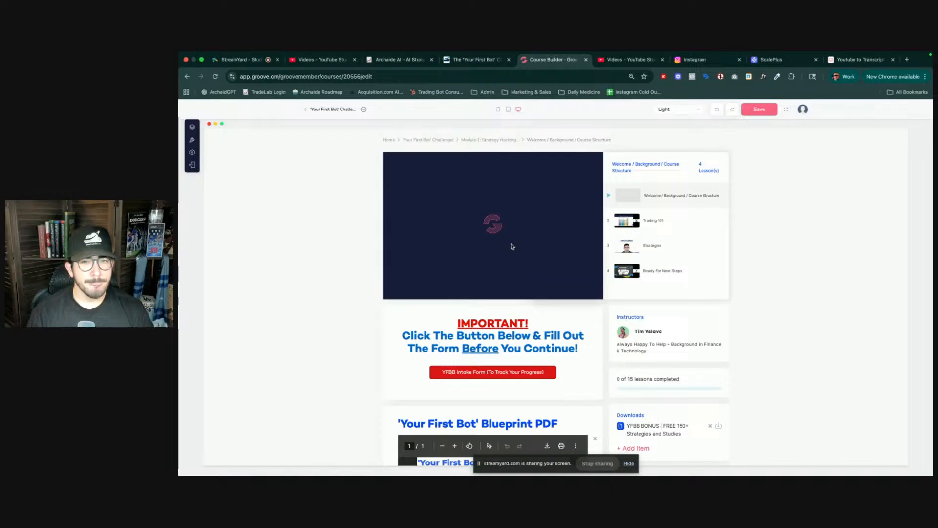
pyautogui.press('super+r')
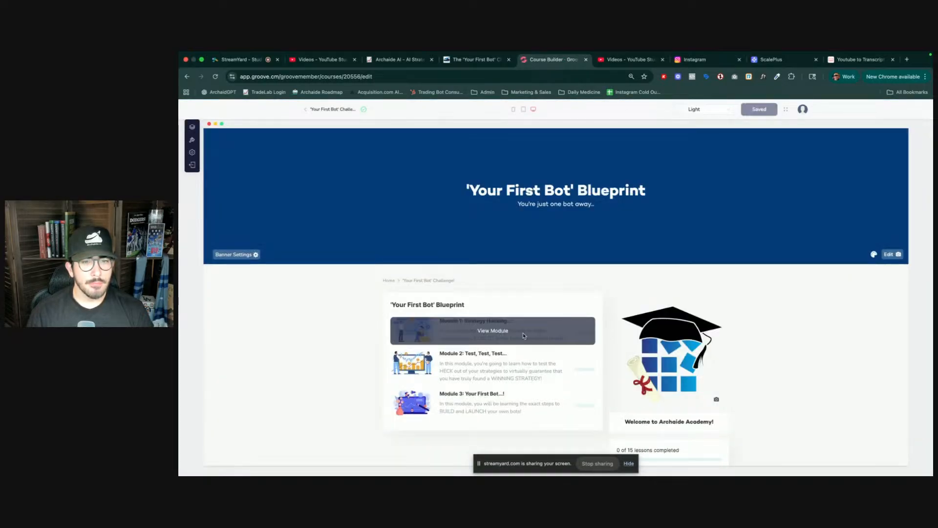
# - Reopen the Welcome lesson and replace its video with the 'Welcome!!' video from the video library
pyautogui.click(520, 332)
pyautogui.click(498, 331)
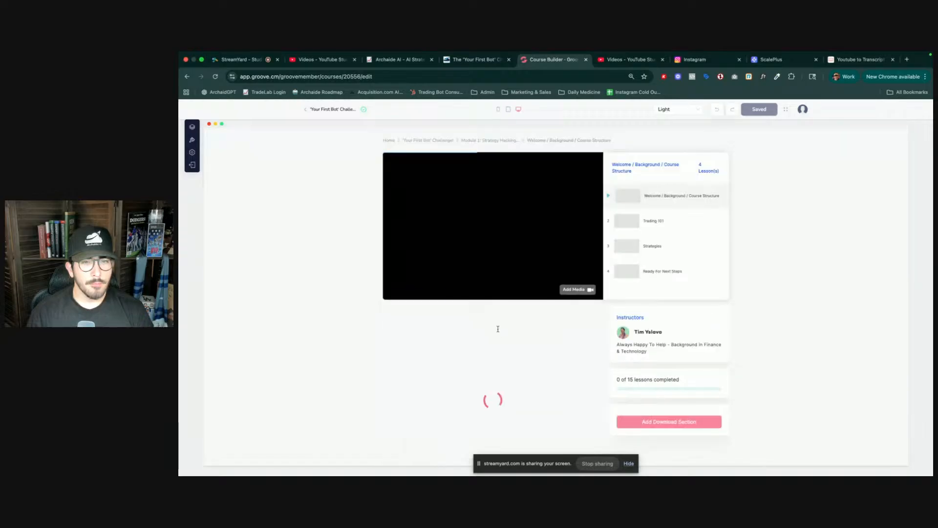
pyautogui.click(570, 289)
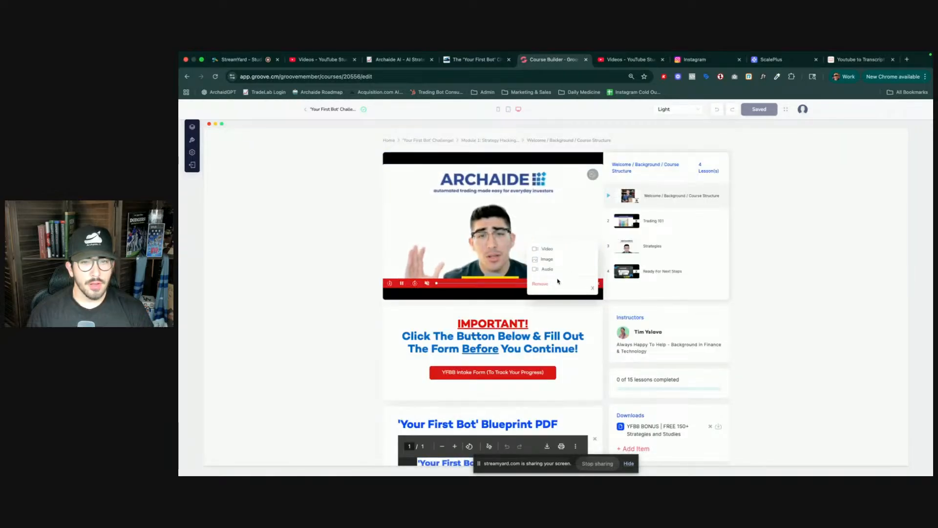
pyautogui.click(547, 250)
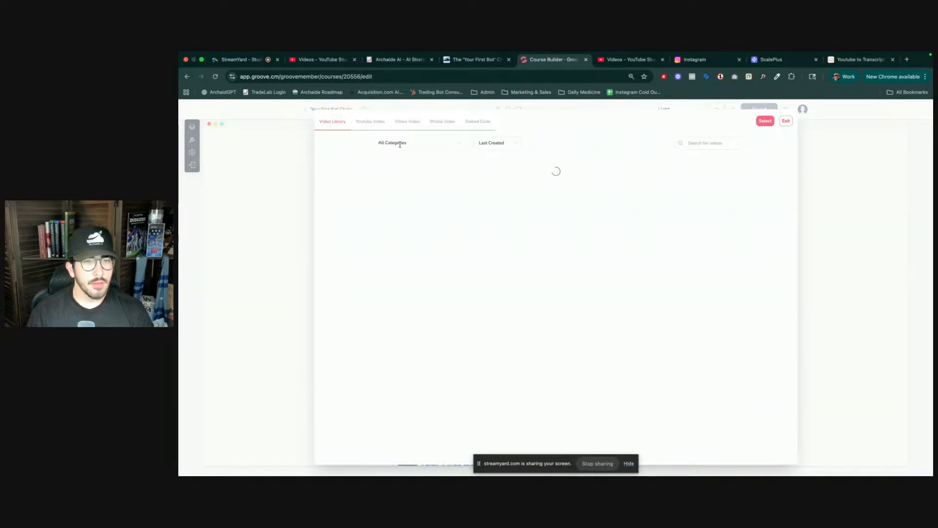
pyautogui.click(374, 122)
pyautogui.click(336, 122)
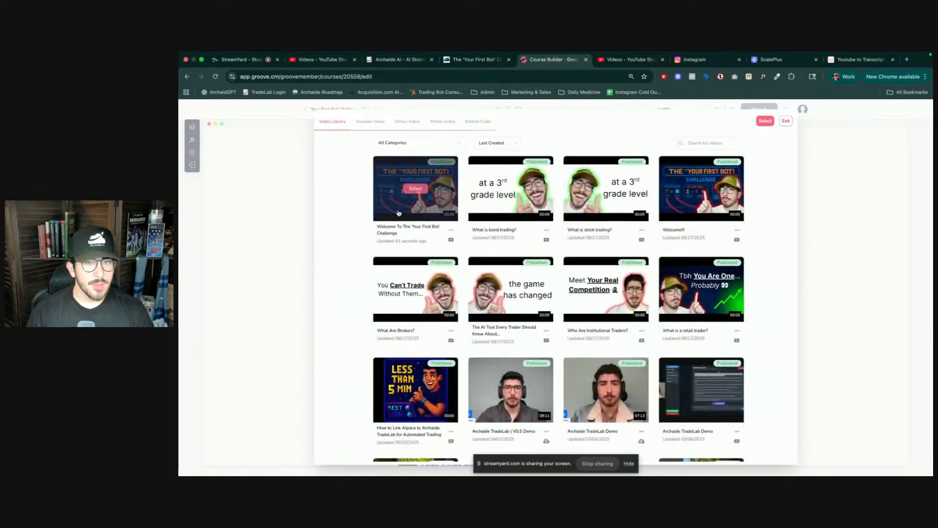
pyautogui.click(416, 194)
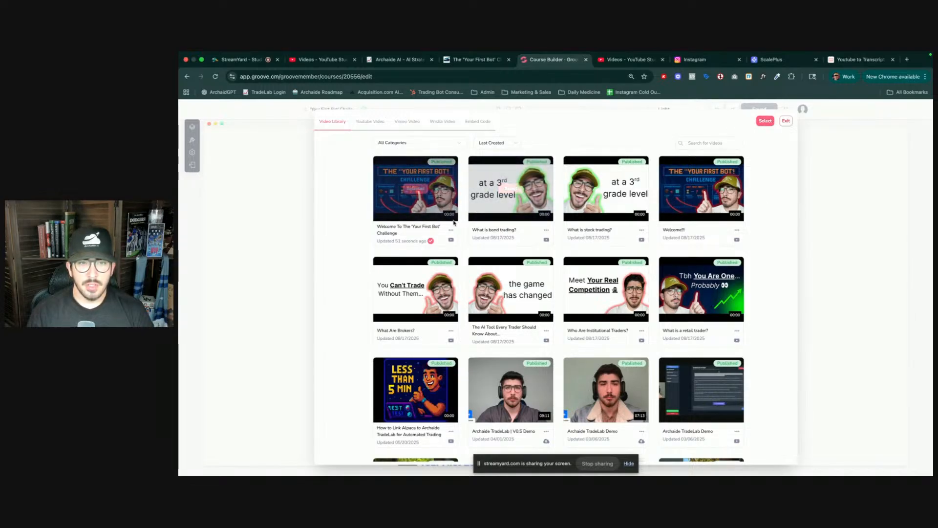
pyautogui.moveTo(706, 196)
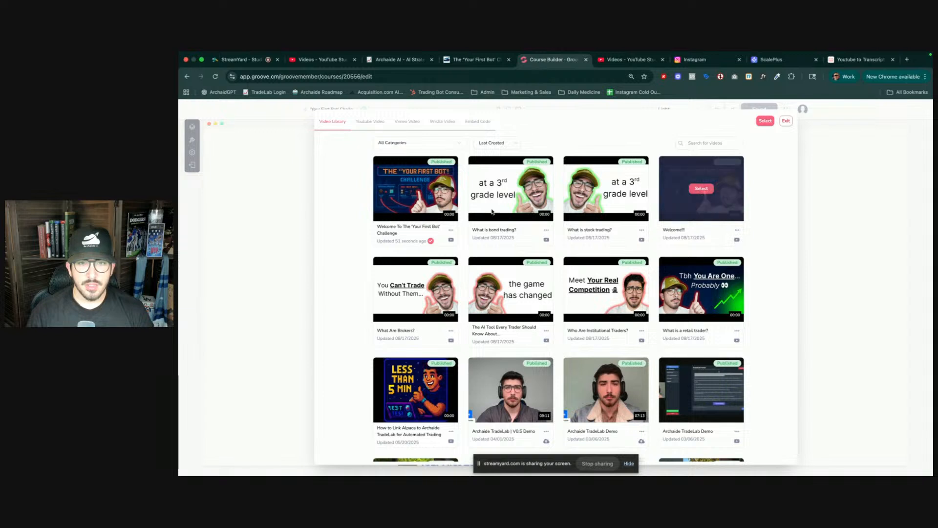
pyautogui.click(702, 188)
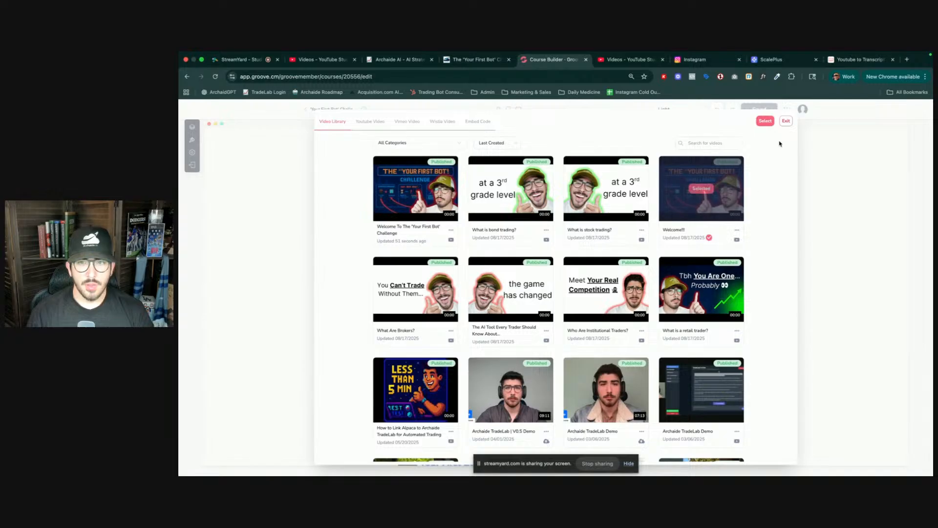
pyautogui.click(765, 122)
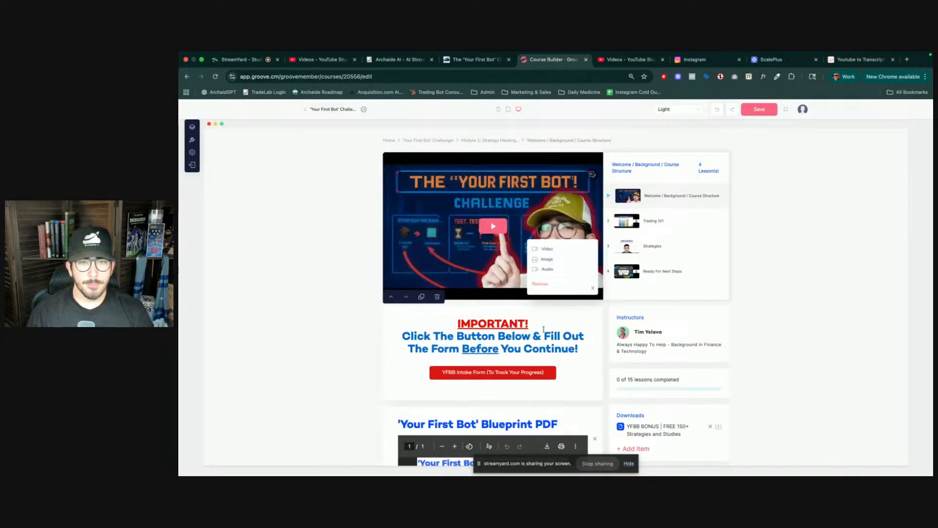
# - Review the Welcome lesson content below the new video
pyautogui.click(594, 288)
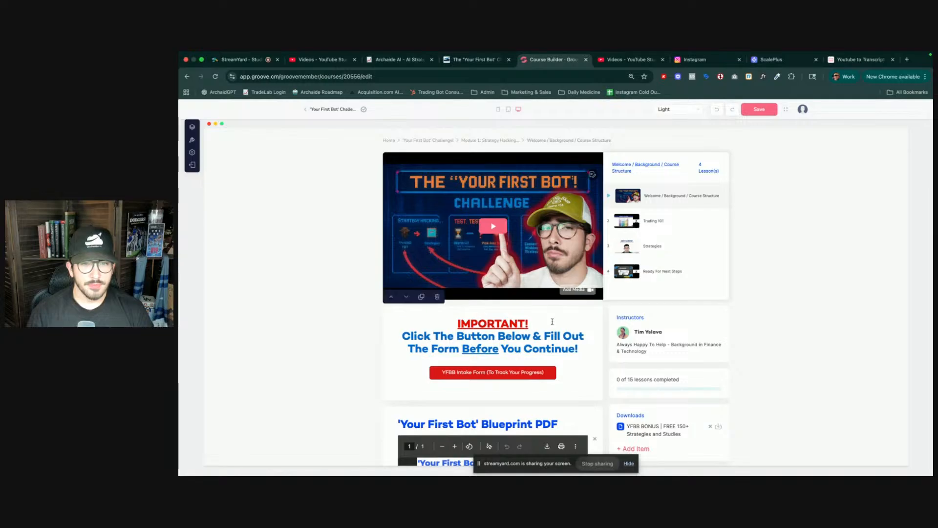
pyautogui.scroll(-2, 547, 322)
pyautogui.scroll(-2, 542, 324)
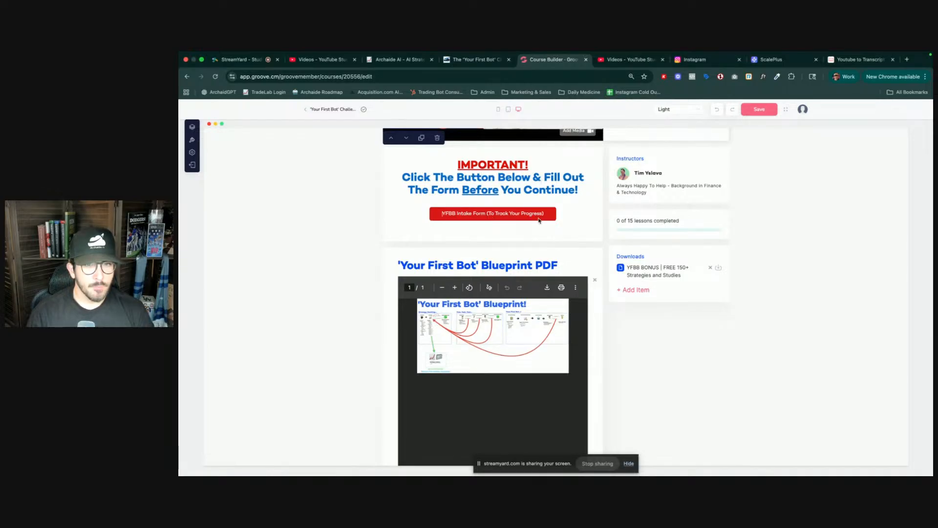
pyautogui.scroll(-1, 560, 243)
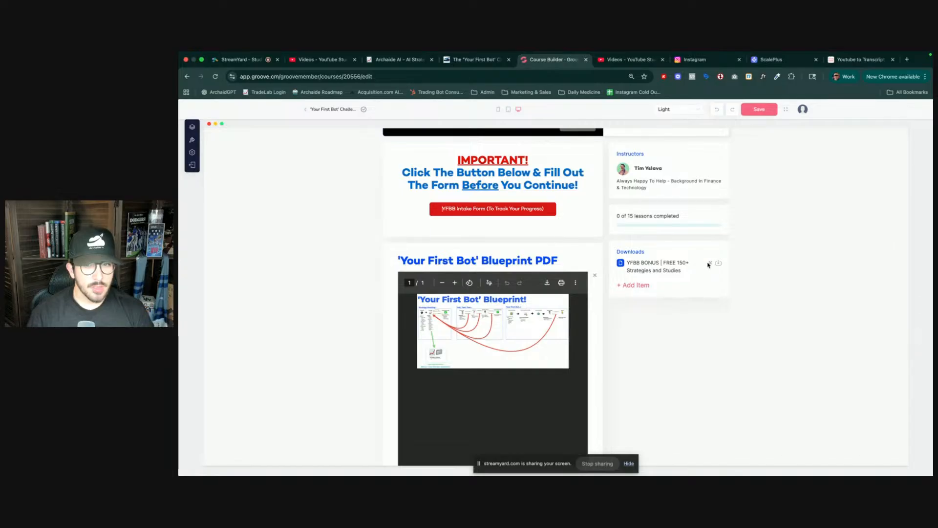
# - Save the Welcome lesson changes in the course builder
pyautogui.scroll(-10, 586, 281)
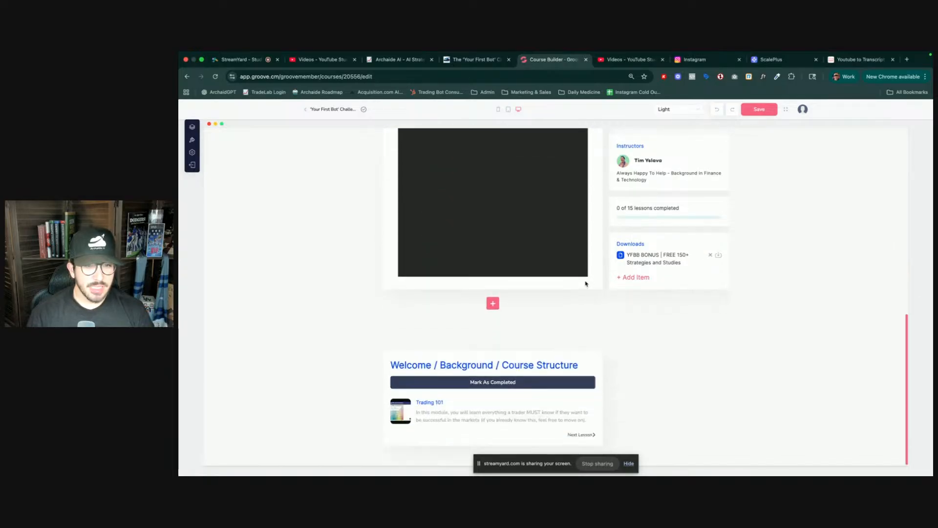
pyautogui.scroll(5, 568, 286)
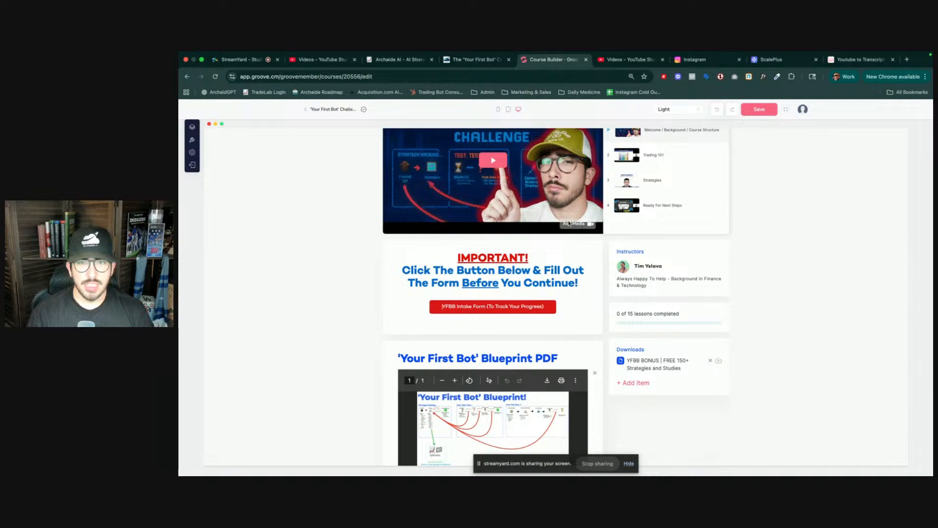
pyautogui.scroll(3, 563, 228)
pyautogui.click(760, 109)
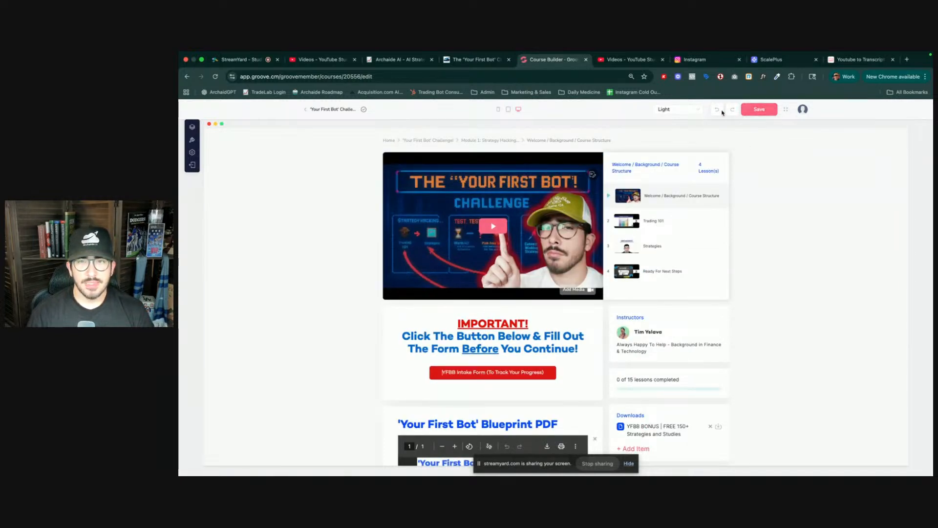
# - Open the Trading 101 lesson and scroll through its existing content
pyautogui.click(653, 224)
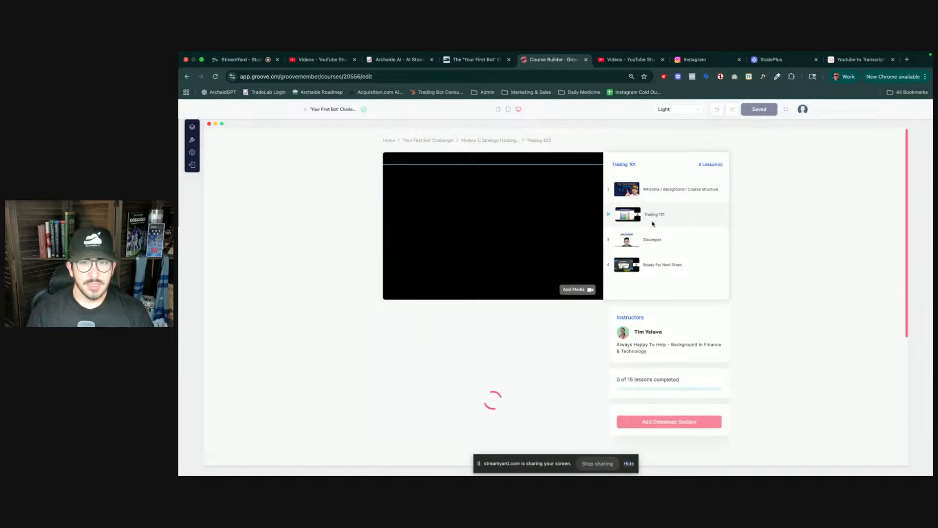
pyautogui.click(627, 59)
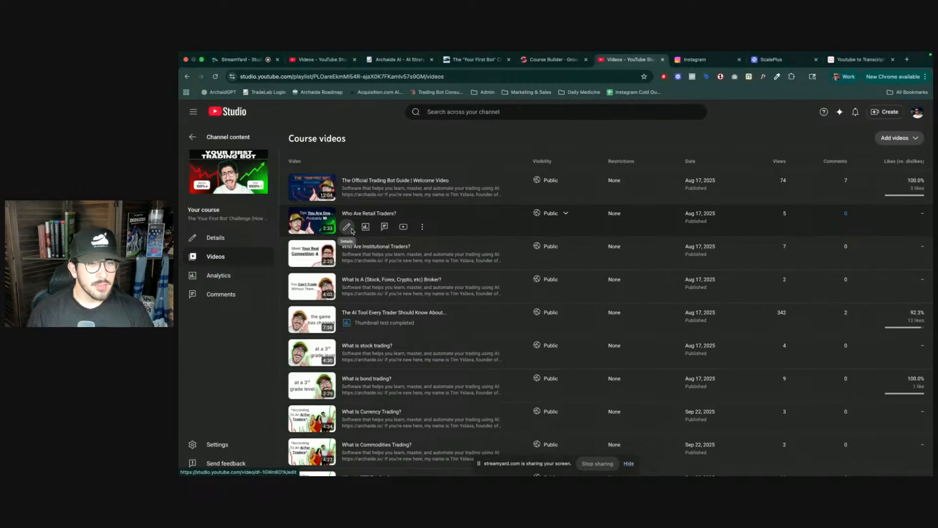
pyautogui.click(549, 59)
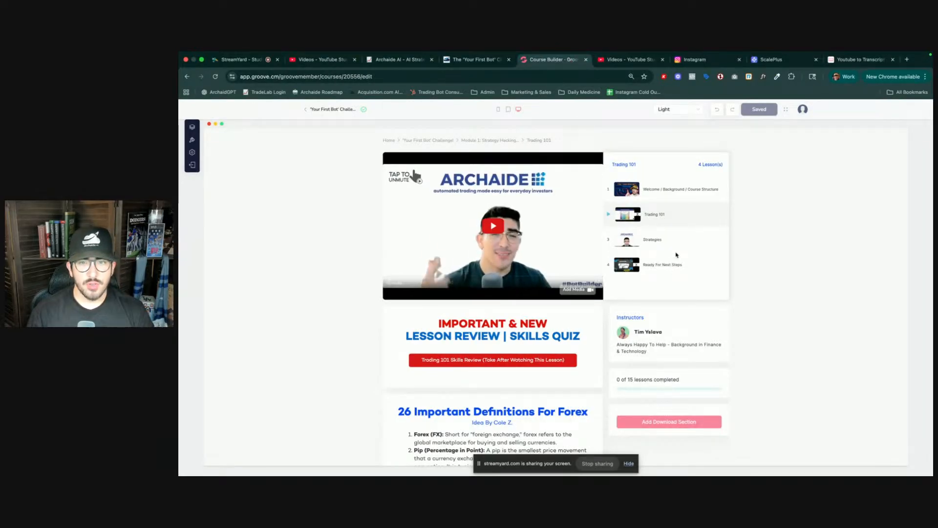
pyautogui.scroll(-3, 488, 240)
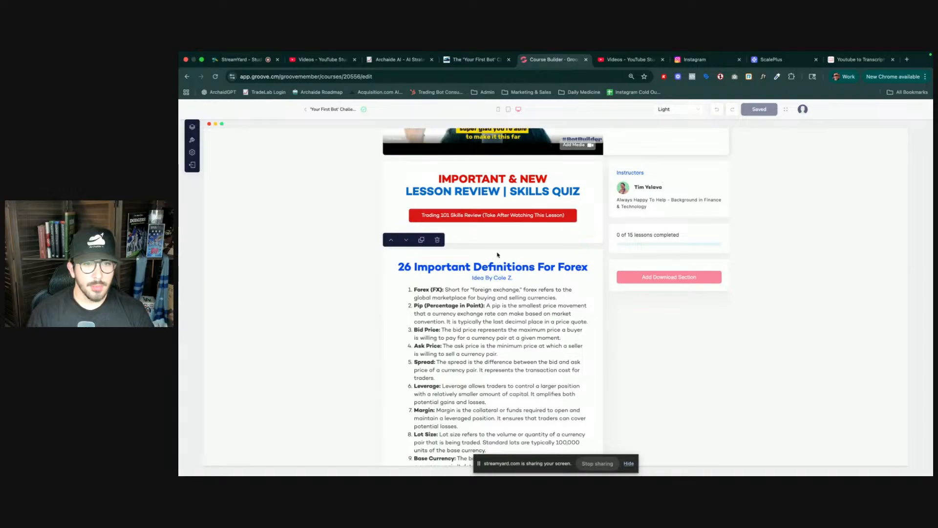
pyautogui.scroll(-10, 490, 258)
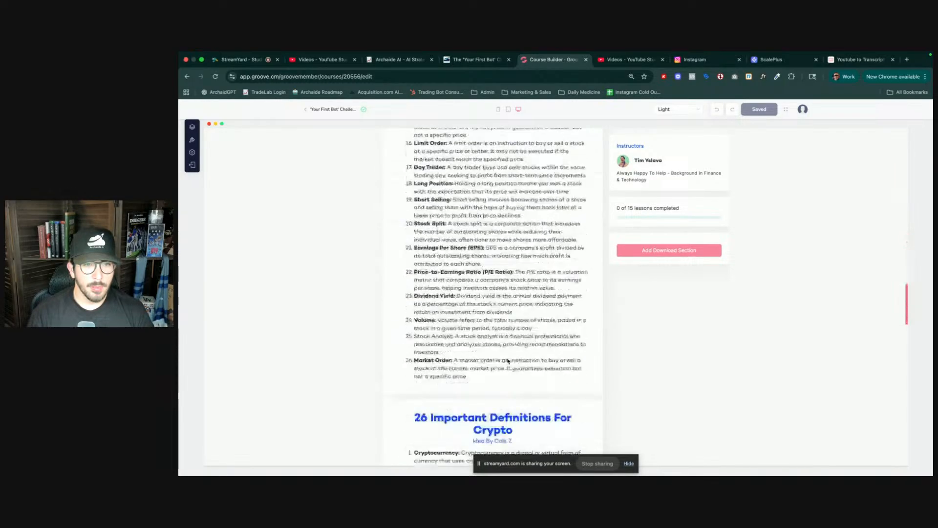
pyautogui.scroll(-10, 508, 360)
pyautogui.scroll(15, 506, 361)
pyautogui.scroll(-10, 503, 363)
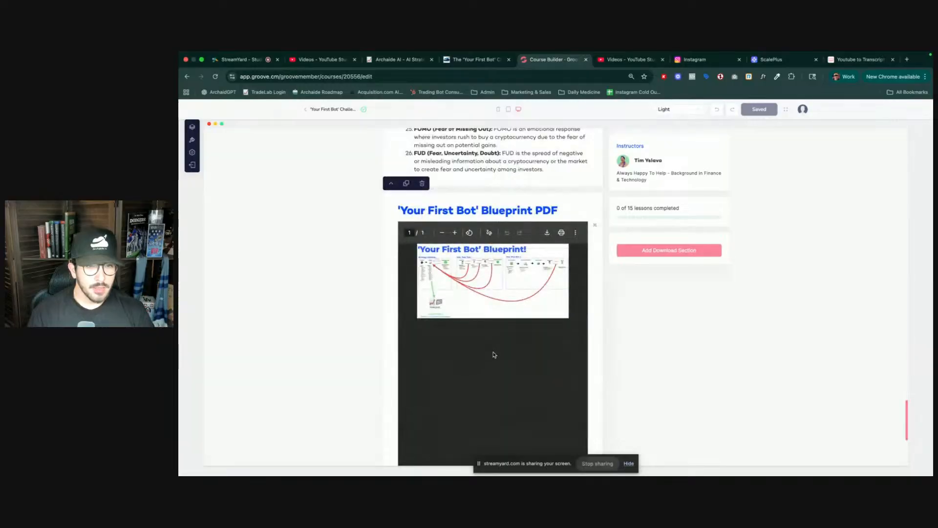
pyautogui.scroll(-5, 494, 354)
# - Add a Video section to the Trading 101 lesson and move it up to sit directly below the Skills Quiz block
pyautogui.click(496, 300)
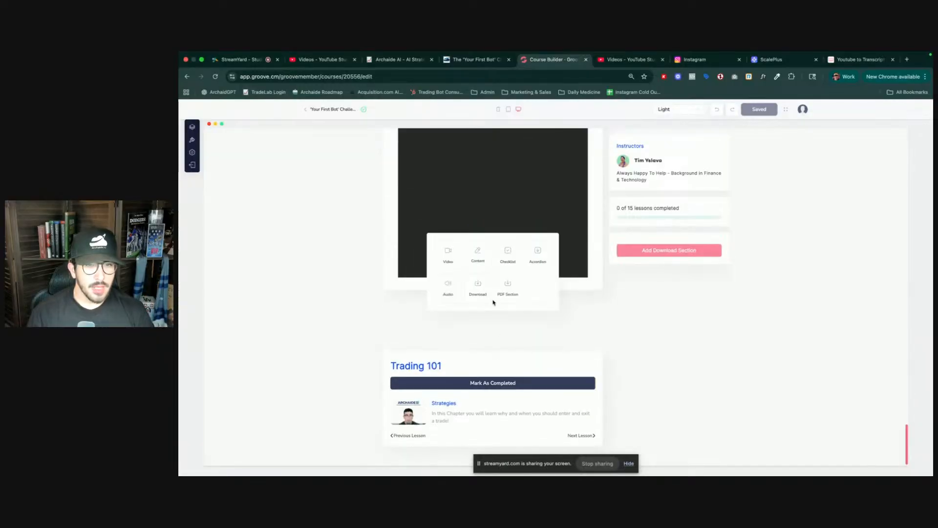
pyautogui.click(446, 260)
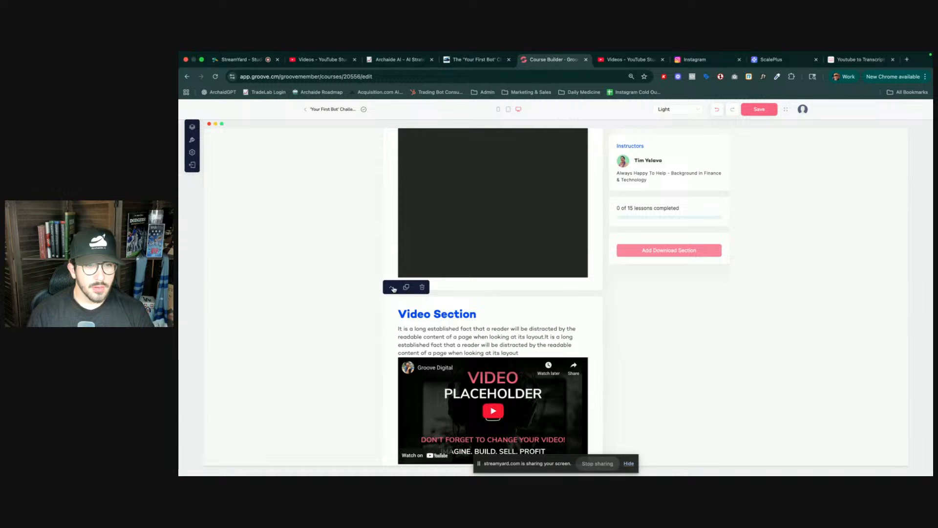
pyautogui.click(391, 288)
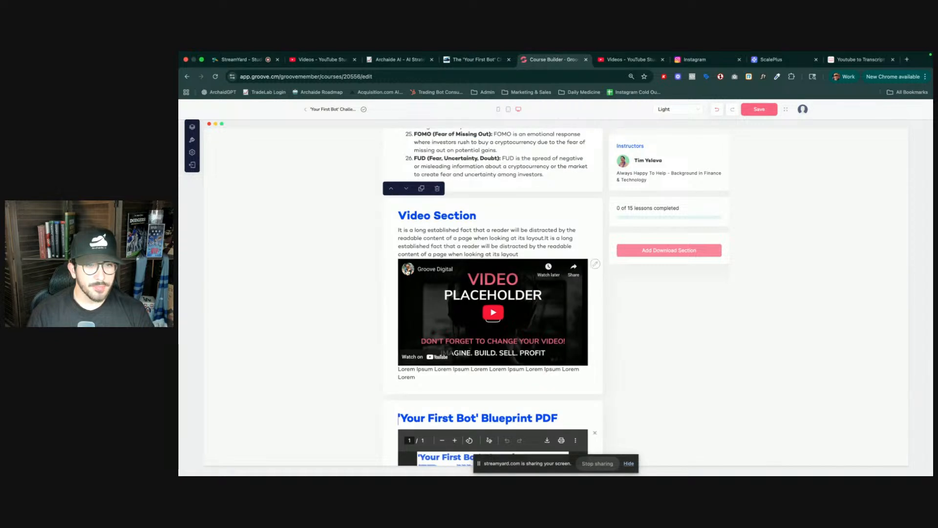
pyautogui.click(391, 189)
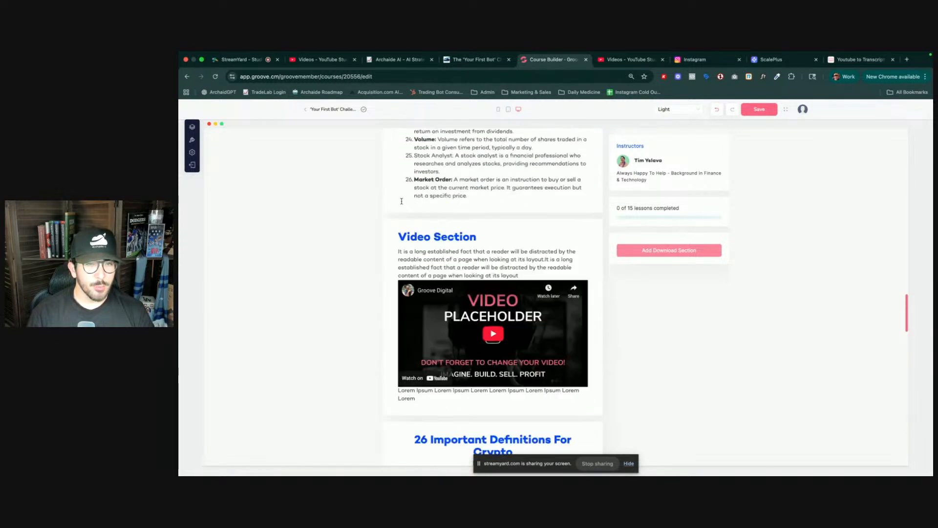
pyautogui.click(391, 290)
pyautogui.click(395, 282)
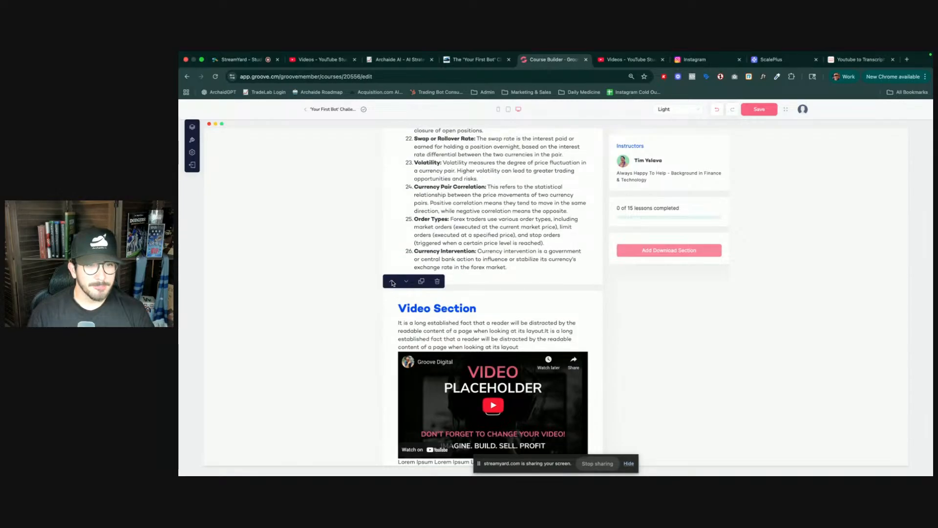
pyautogui.click(395, 282)
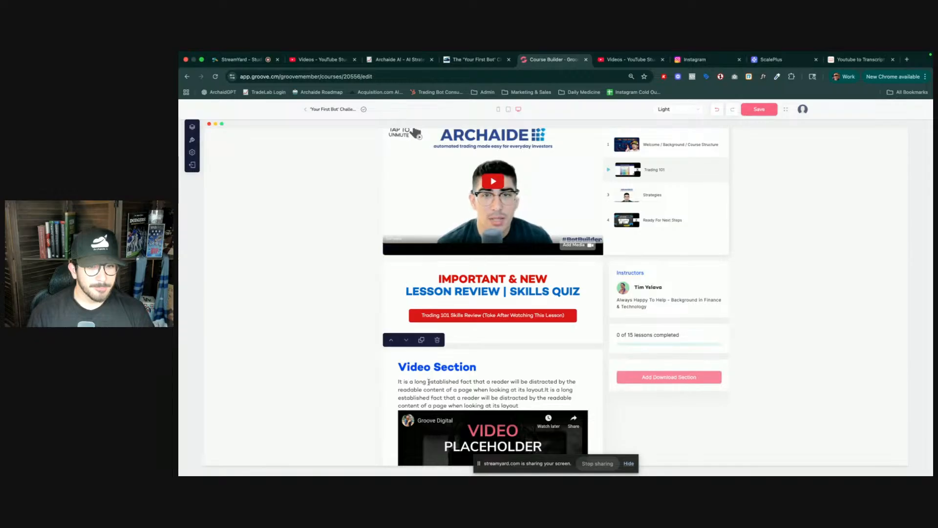
# - Rename the new video section's heading to "Who Are Retail Traders"
pyautogui.scroll(-2, 425, 288)
pyautogui.tripleClick(438, 306)
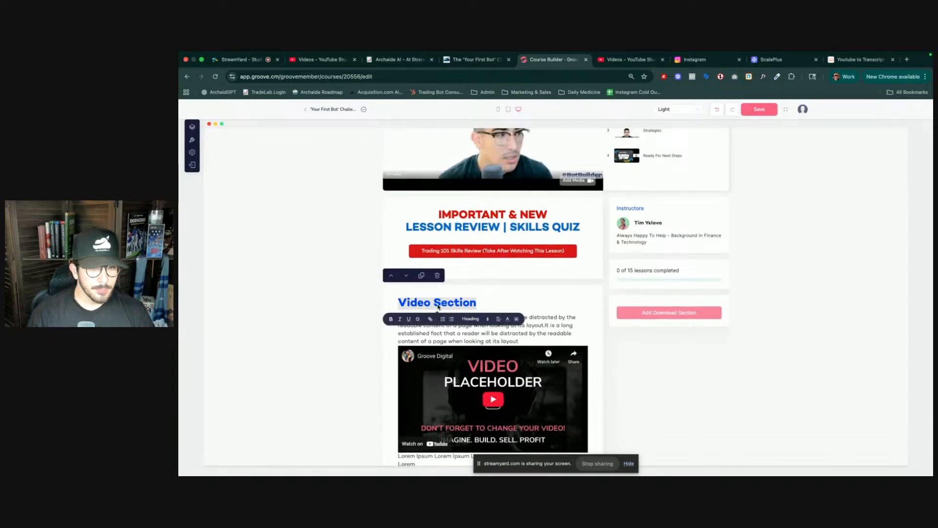
pyautogui.write('Who Are ')
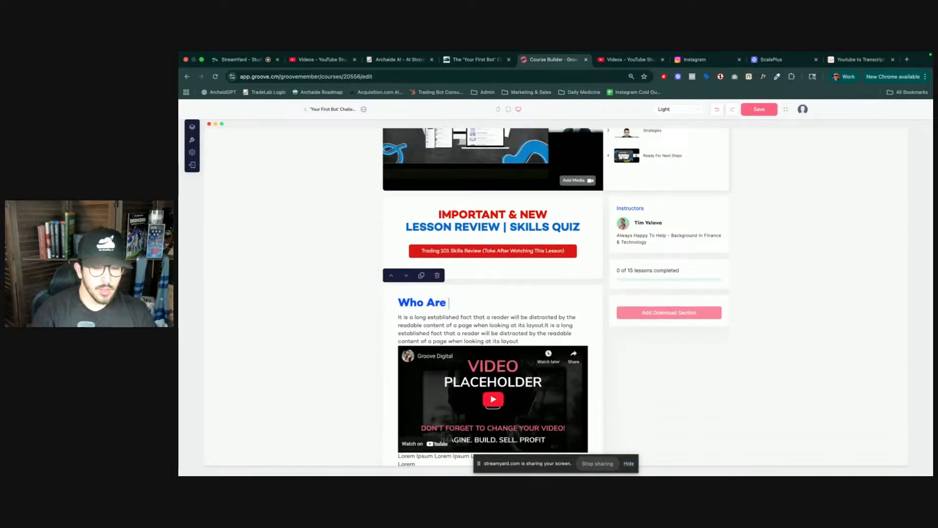
pyautogui.write('Retail Traders')
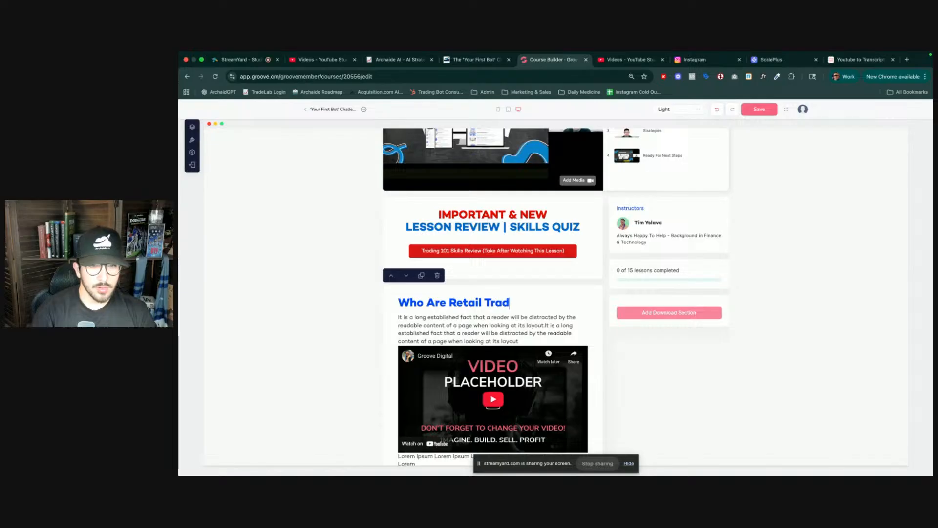
# - Replace the section's placeholder video with "What is a retail trader?" found by searching the video library for "retail"
pyautogui.tripleClick(499, 333)
pyautogui.scroll(-1, 540, 368)
pyautogui.click(514, 356)
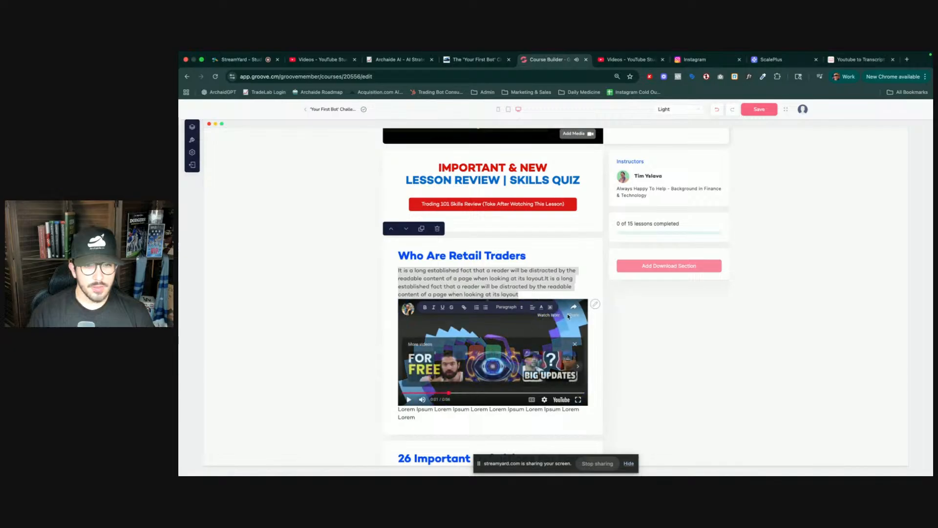
pyautogui.click(595, 305)
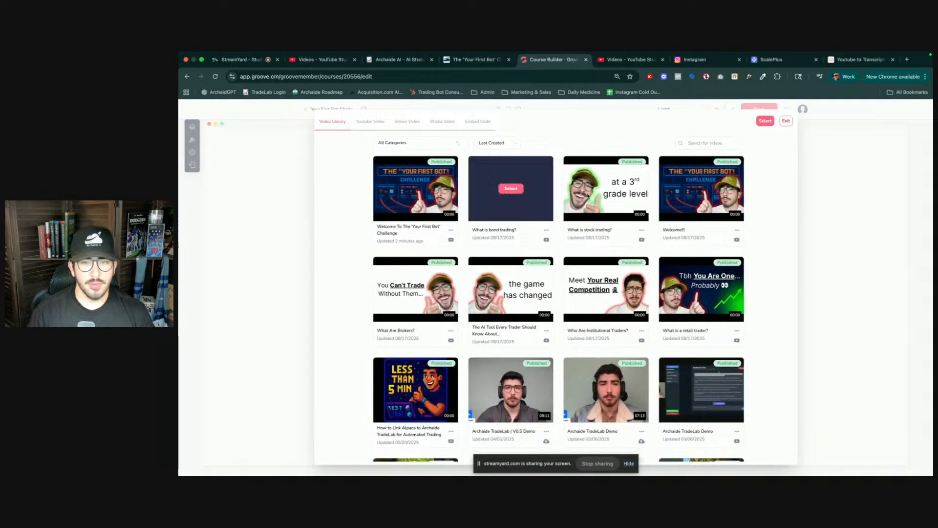
pyautogui.click(708, 143)
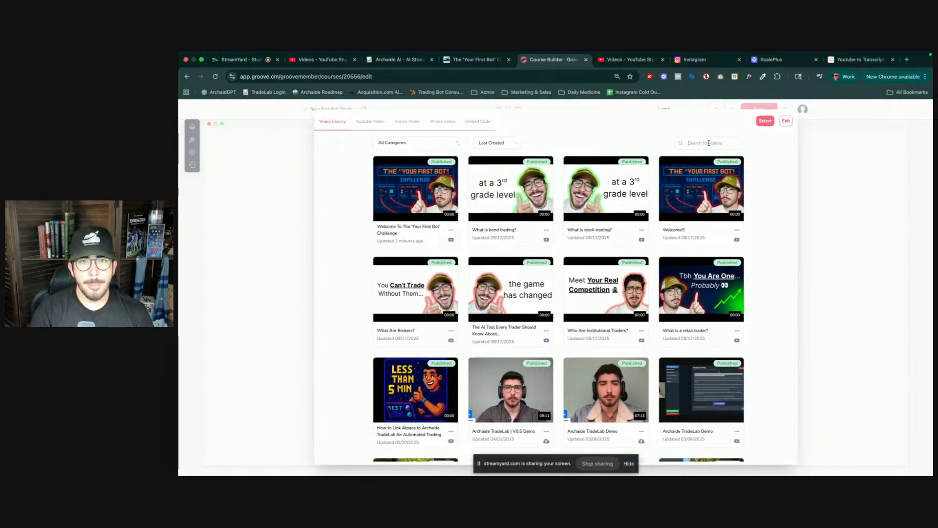
pyautogui.hotkey('ctrl', 'Tab')
pyautogui.hotkey('ctrl', 'shift', 'Tab')
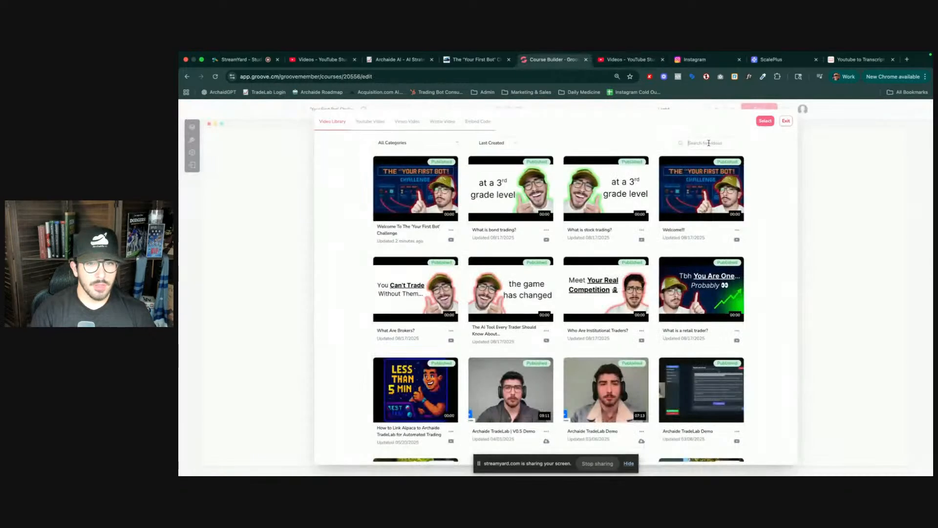
pyautogui.write('retail')
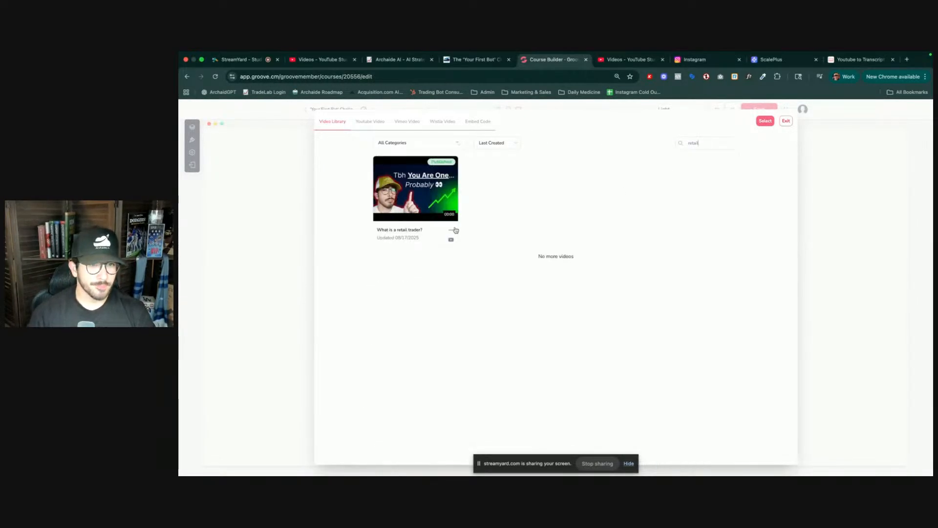
pyautogui.click(406, 195)
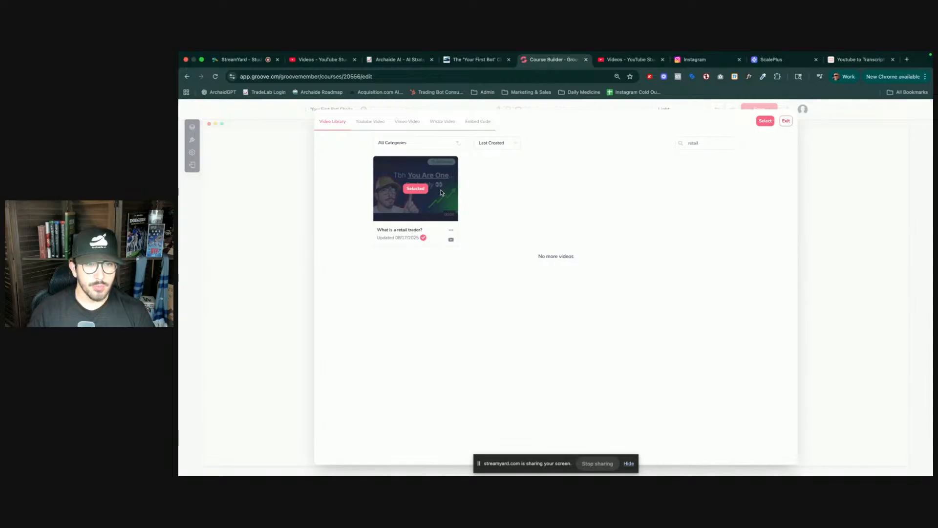
pyautogui.click(769, 121)
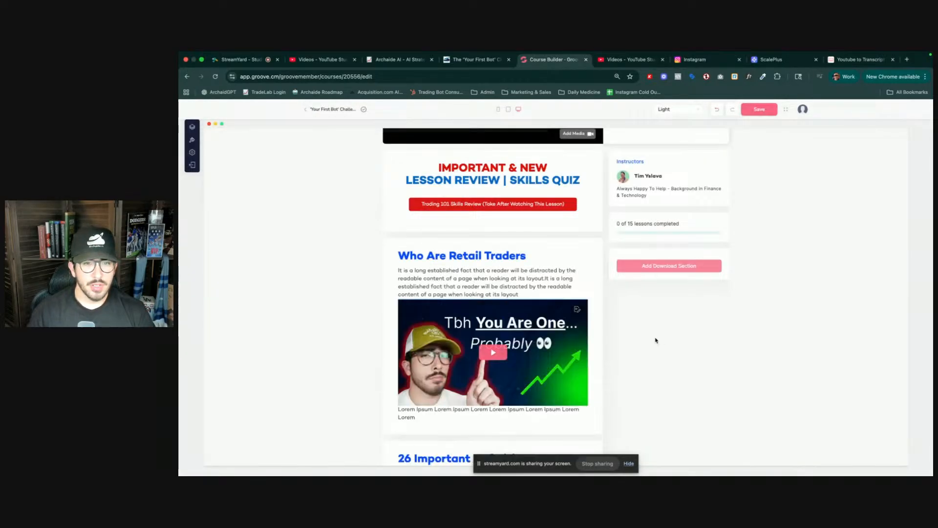
# - Copy the shareable link of the "Who Are Retail Traders?" video from the YouTube Studio course videos list
pyautogui.tripleClick(472, 279)
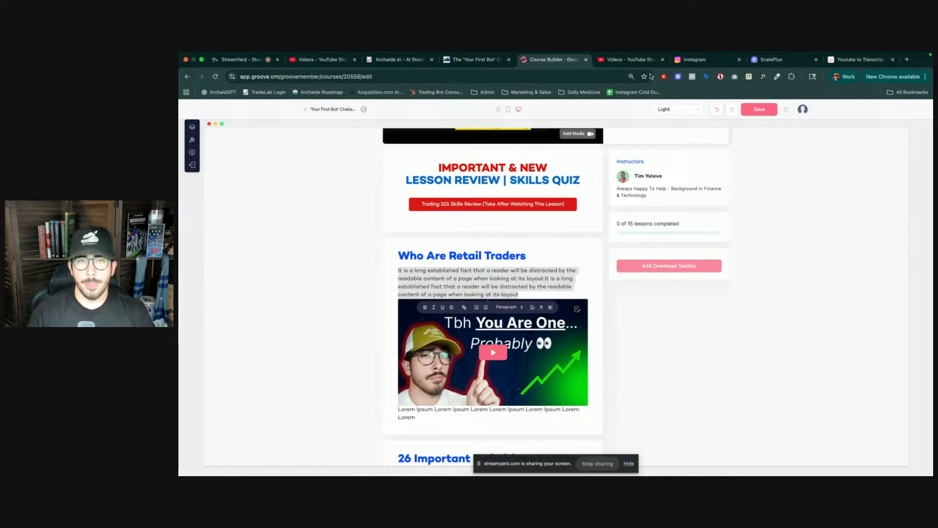
pyautogui.click(637, 65)
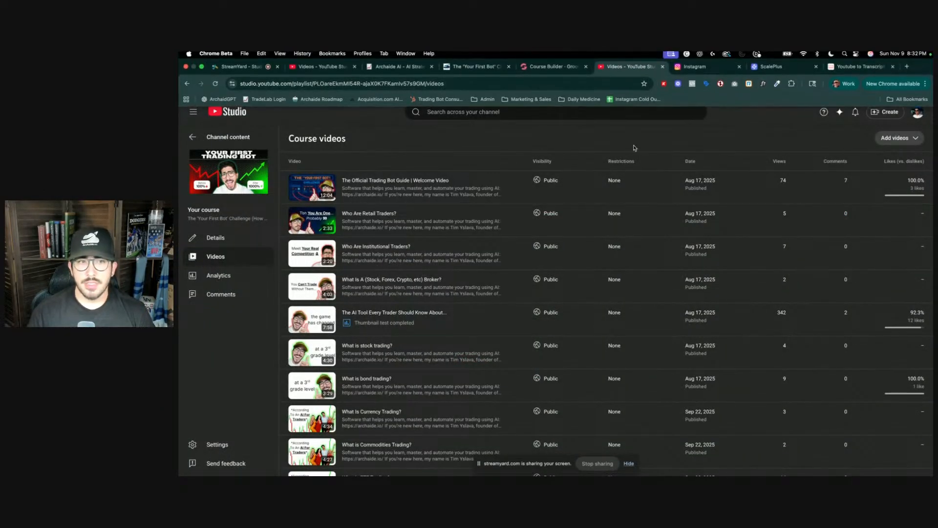
pyautogui.moveTo(461, 211)
pyautogui.click(422, 226)
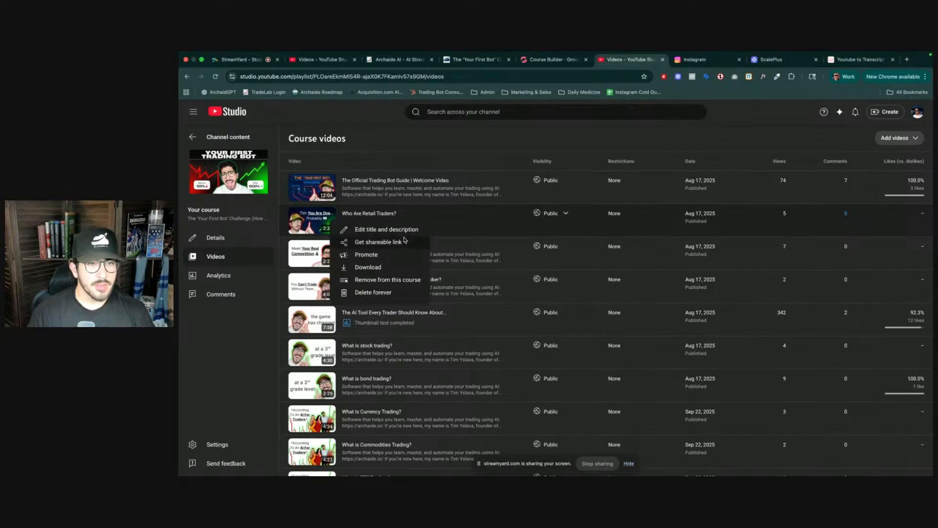
pyautogui.click(403, 242)
pyautogui.click(852, 55)
pyautogui.click(853, 60)
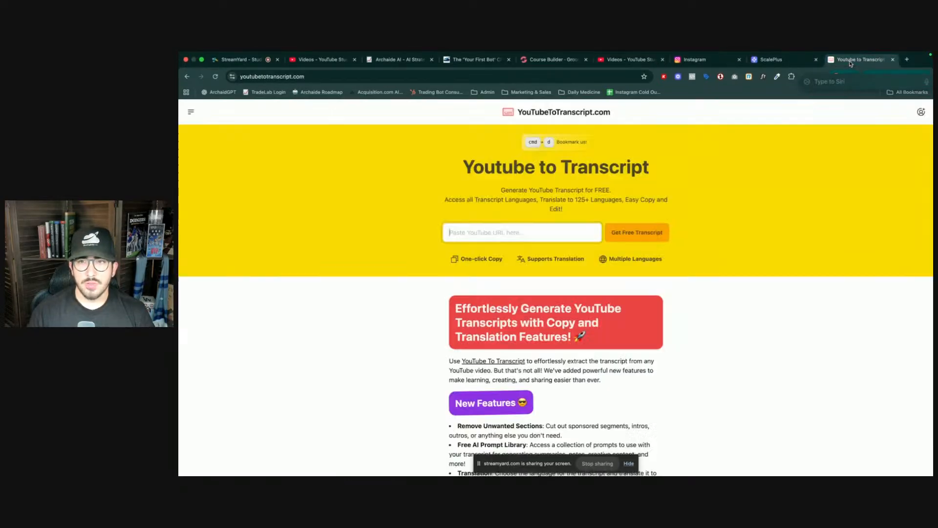
# - Generate a transcript from the copied link on YouTube to Transcript and copy the transcript text
pyautogui.scroll(-1, 547, 208)
pyautogui.write('https://youtu.be/dt-1GWn6O1k')
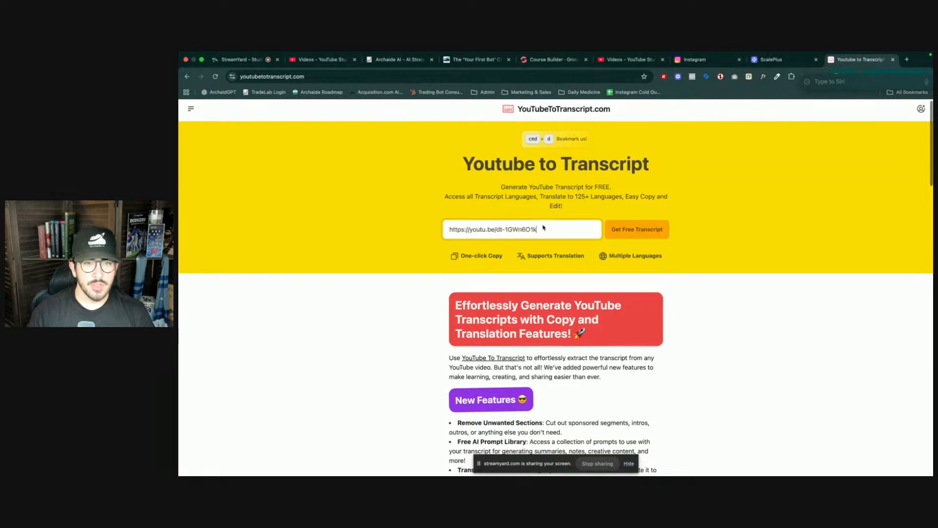
pyautogui.click(636, 229)
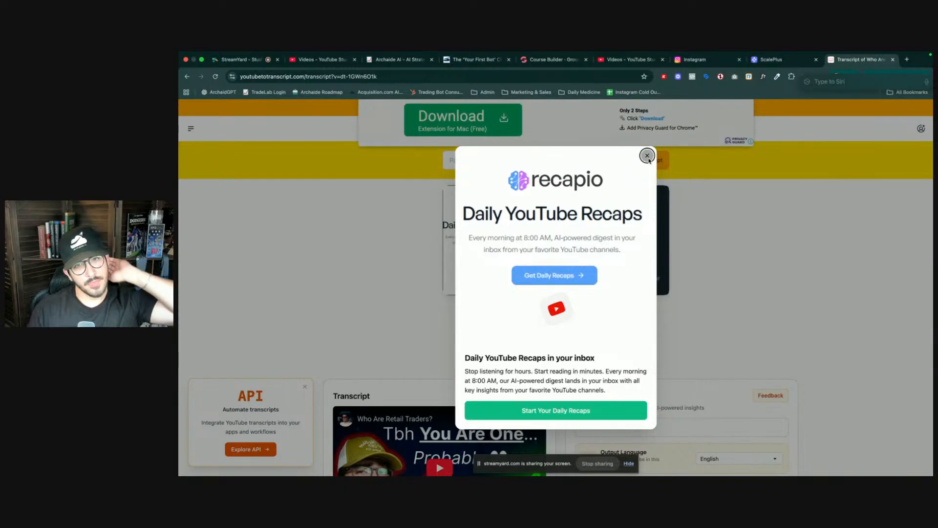
pyautogui.click(647, 156)
pyautogui.scroll(-5, 506, 329)
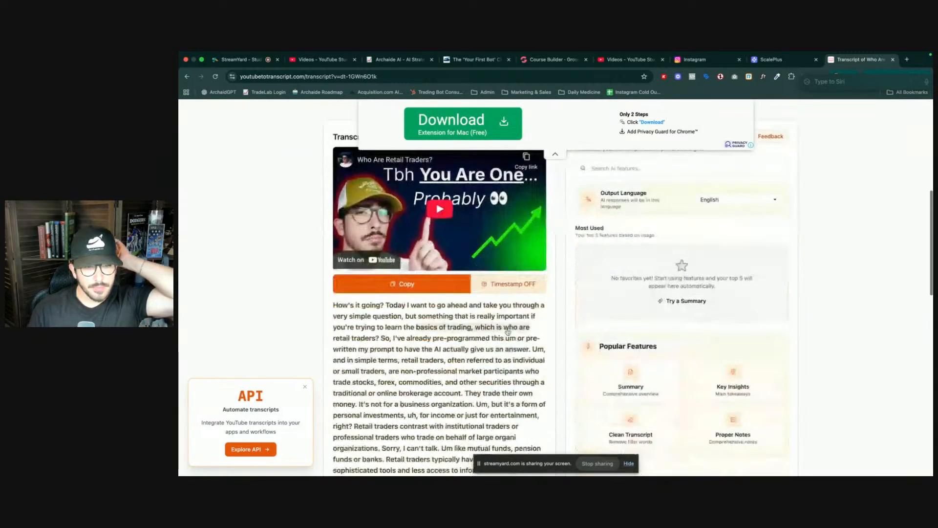
pyautogui.click(404, 284)
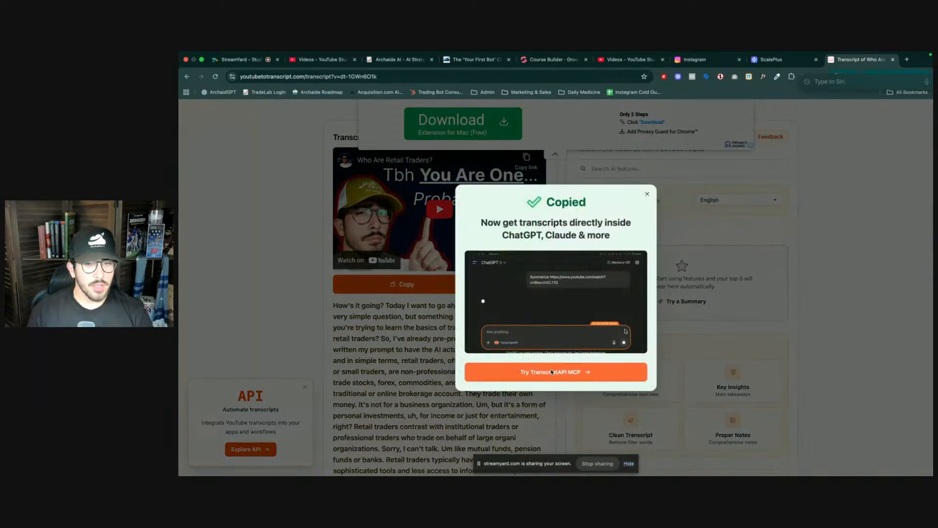
pyautogui.click(647, 194)
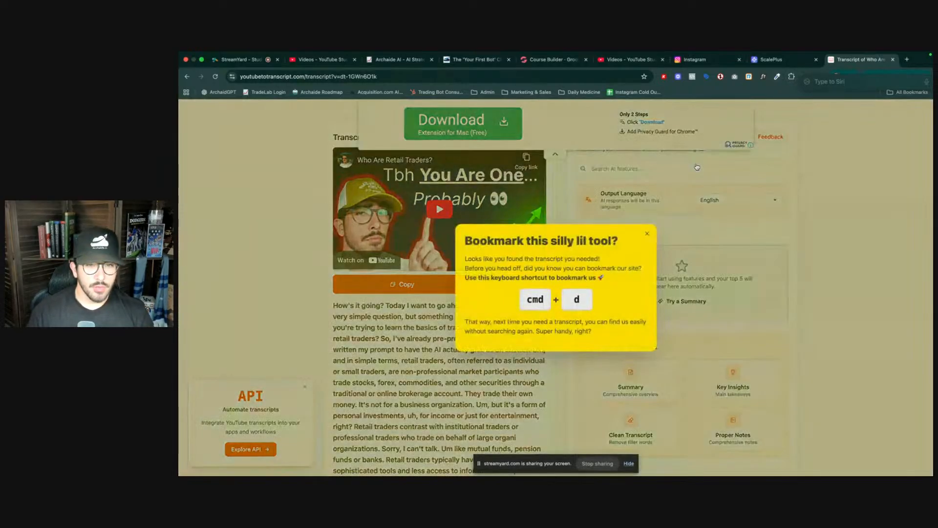
pyautogui.click(697, 166)
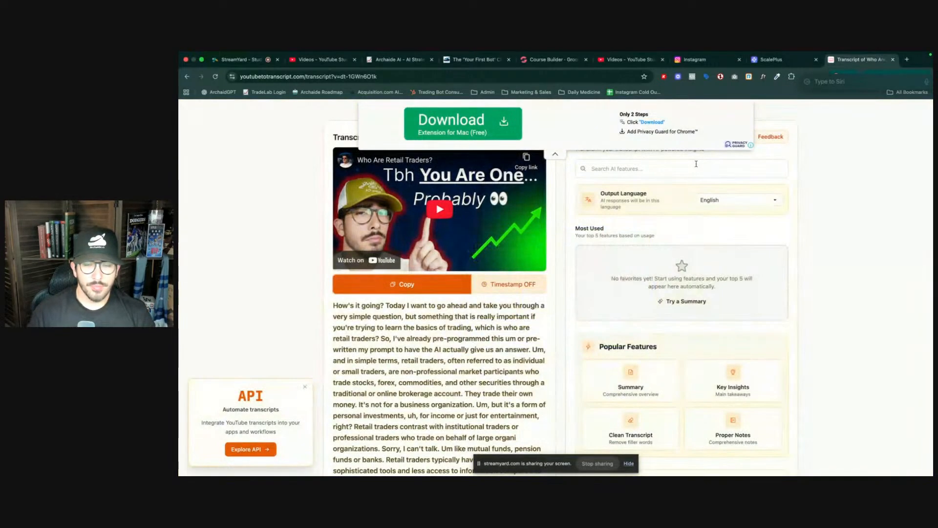
pyautogui.hotkey('ctrl', 'Up')
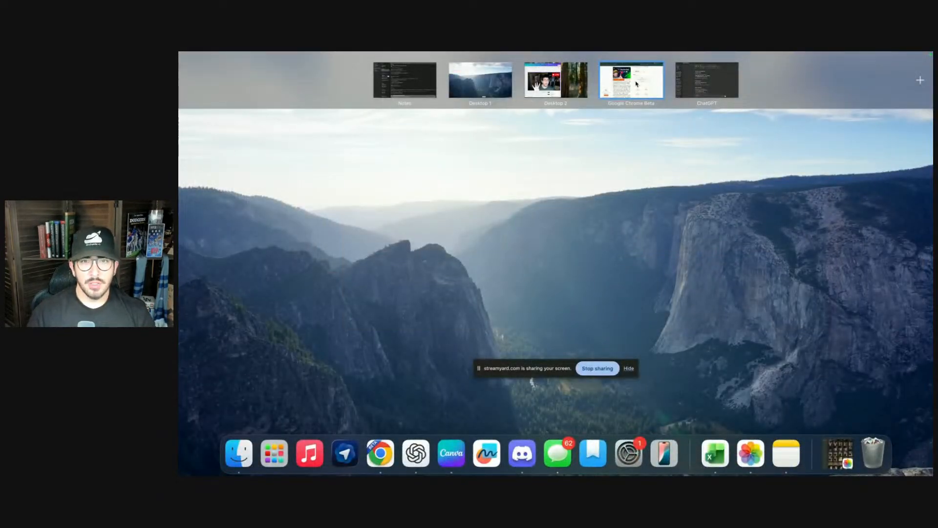
pyautogui.click(718, 80)
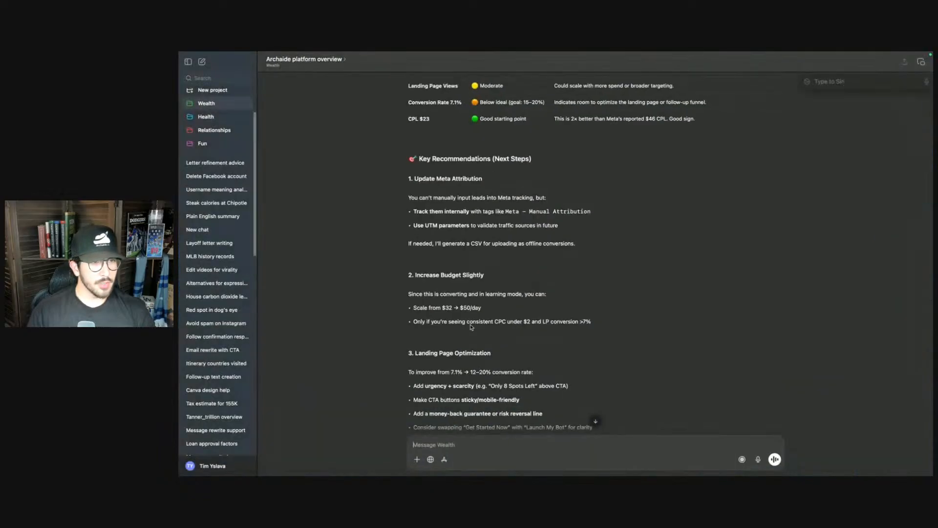
pyautogui.click(487, 446)
pyautogui.write('Please write')
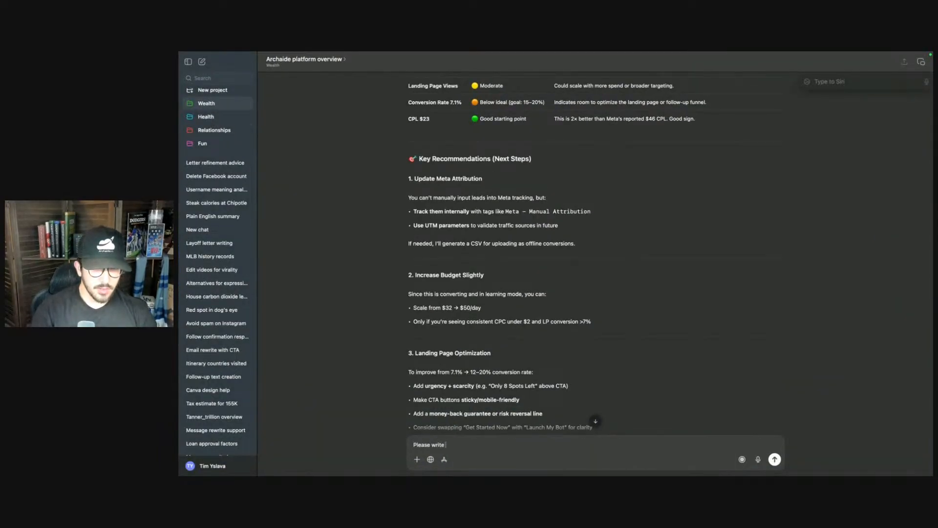
pyautogui.write(' me a blog')
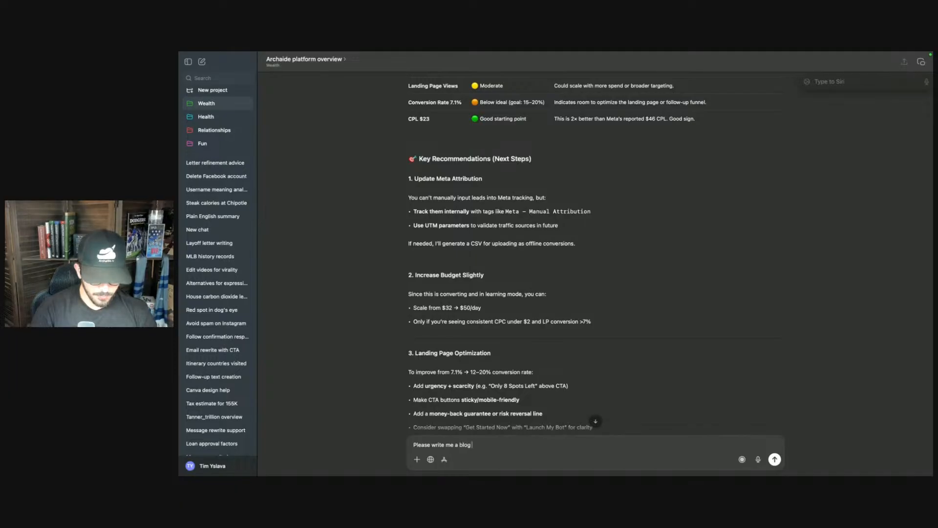
pyautogui.write(' post using this video t')
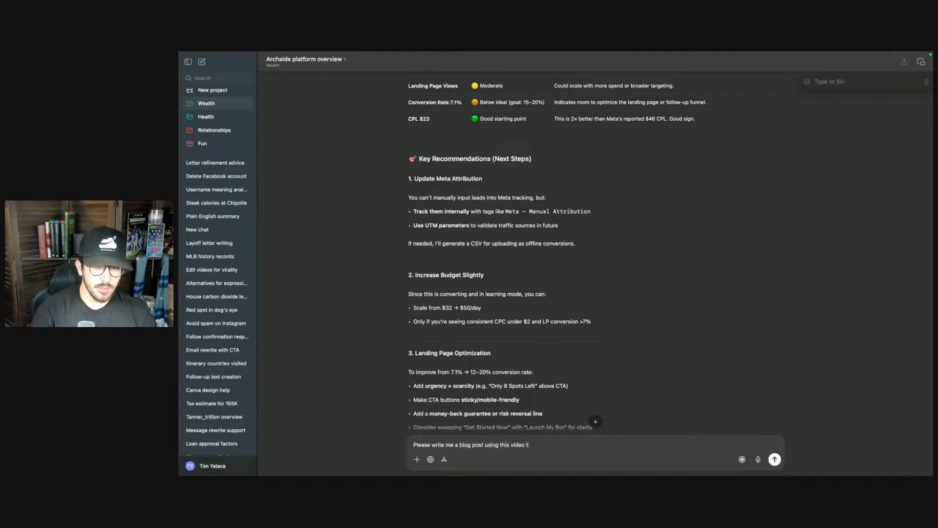
pyautogui.write('ranscription')
pyautogui.write('.')
pyautogui.press('BackSpace')
pyautogui.press('BackSpace')
pyautogui.write(': ')
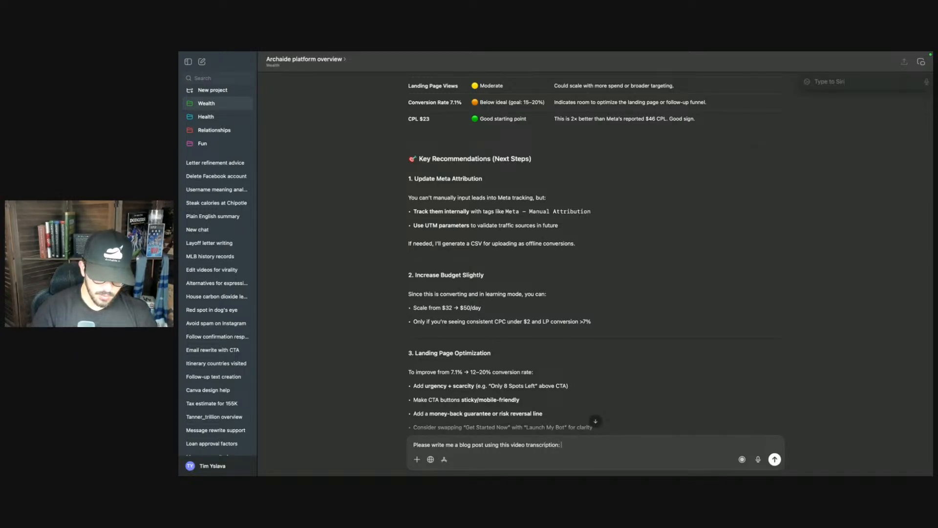
pyautogui.write('refrence quotes ')
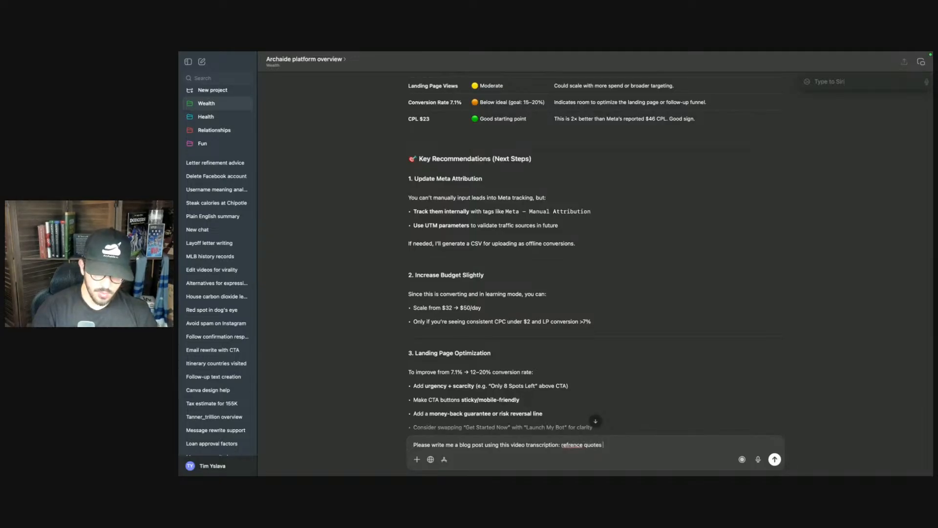
pyautogui.write('I use in the video')
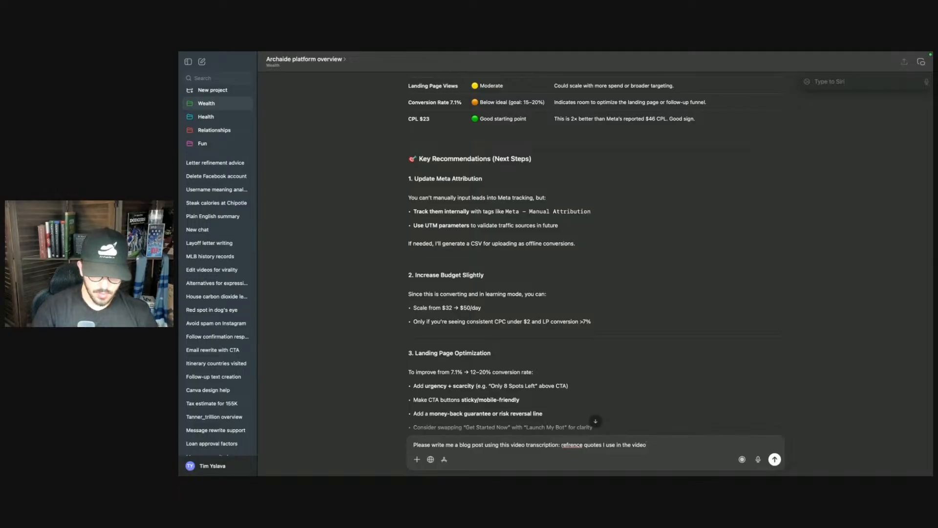
pyautogui.write(' and')
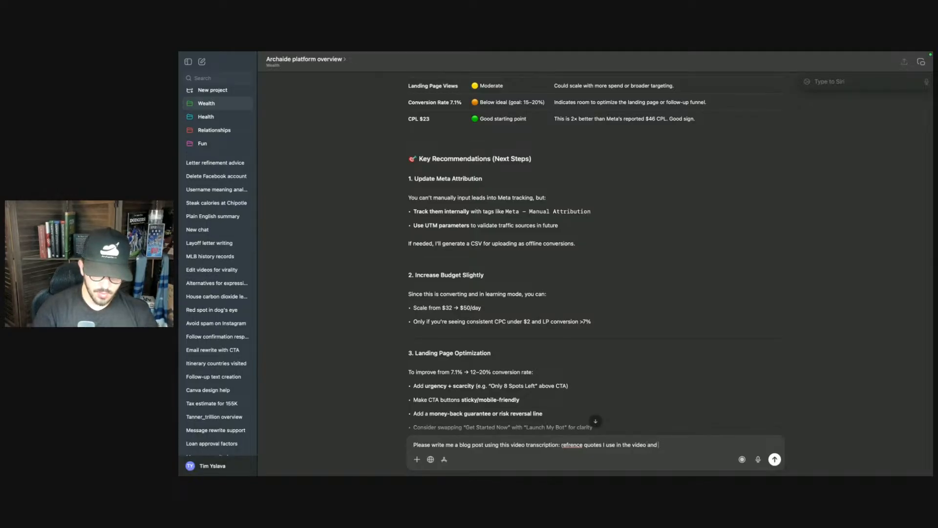
pyautogui.write(' link https://arhchaide')
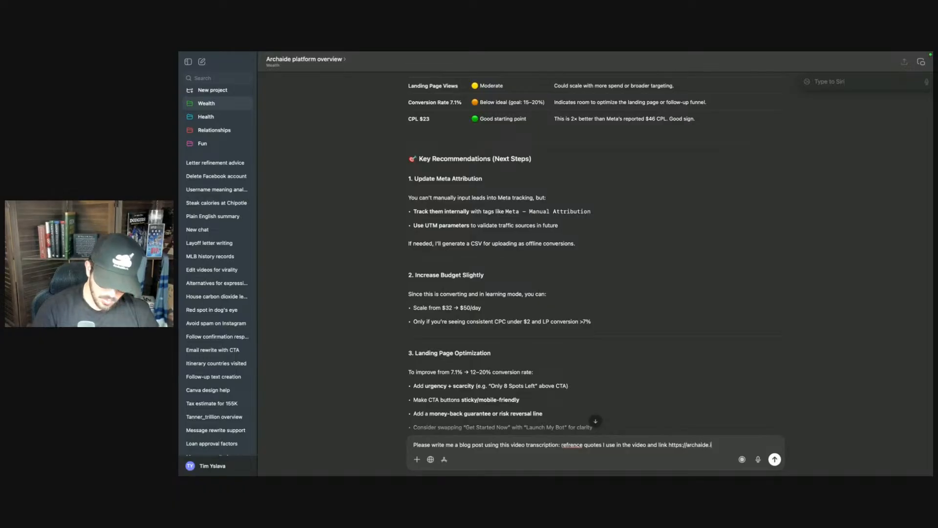
pyautogui.write('.io/checkout')
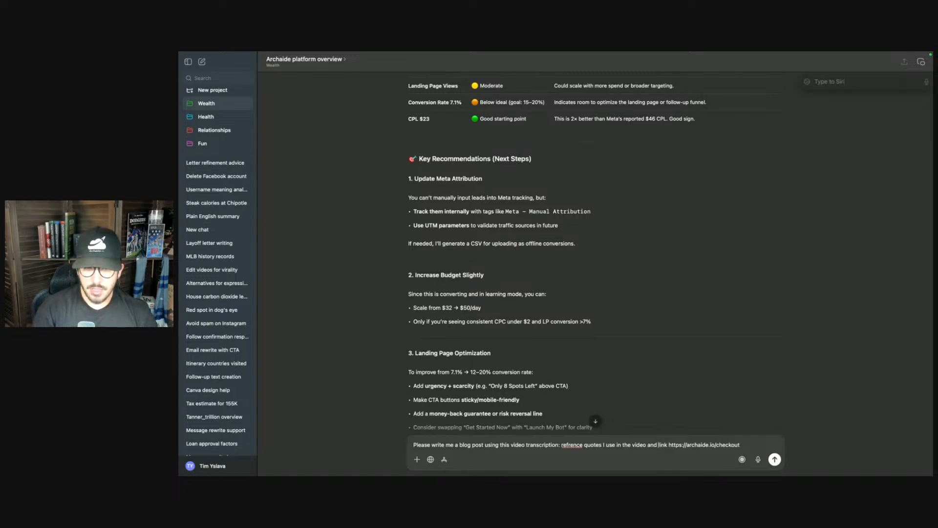
pyautogui.write('embe')
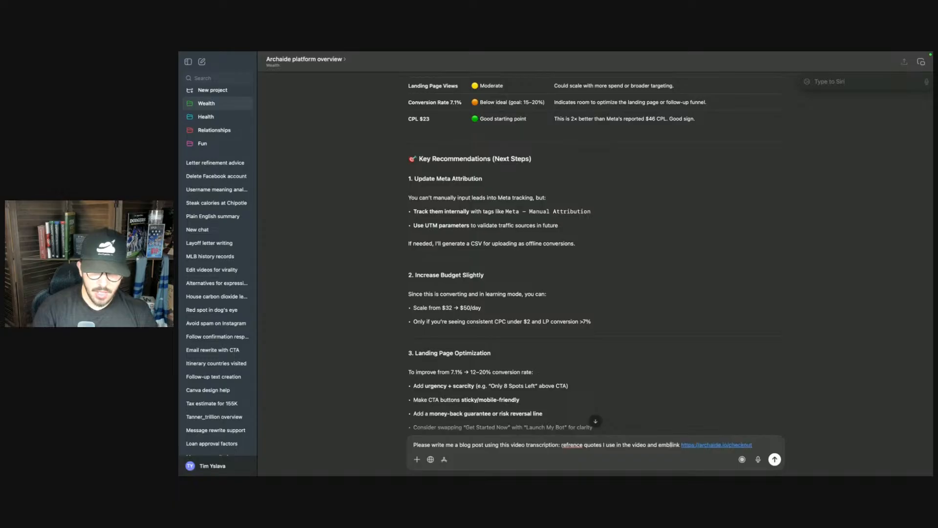
pyautogui.write('d')
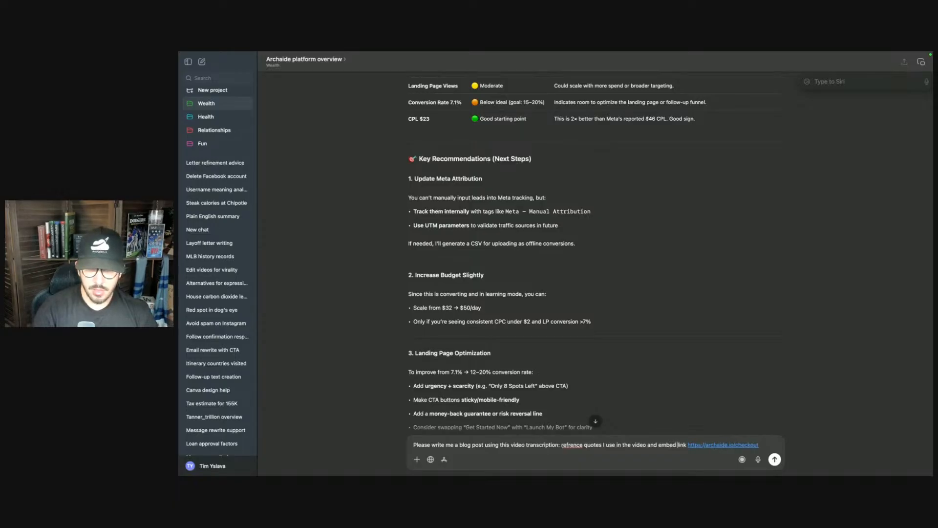
pyautogui.press('Delete')
pyautogui.press('Delete')
pyautogui.press('Delete')
pyautogui.press('Delete')
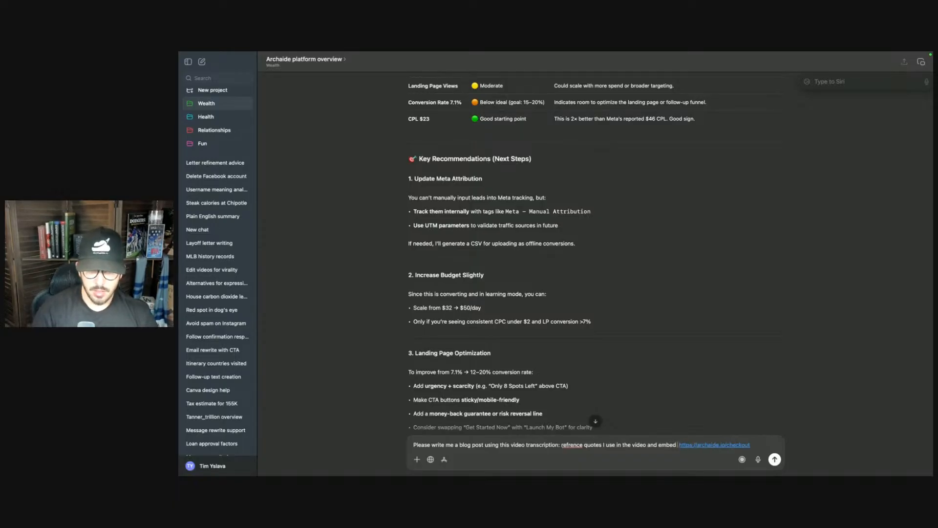
pyautogui.write('whener nee')
pyautogui.press('BackSpace')
pyautogui.press('BackSpace')
pyautogui.press('BackSpace')
pyautogui.press('BackSpace')
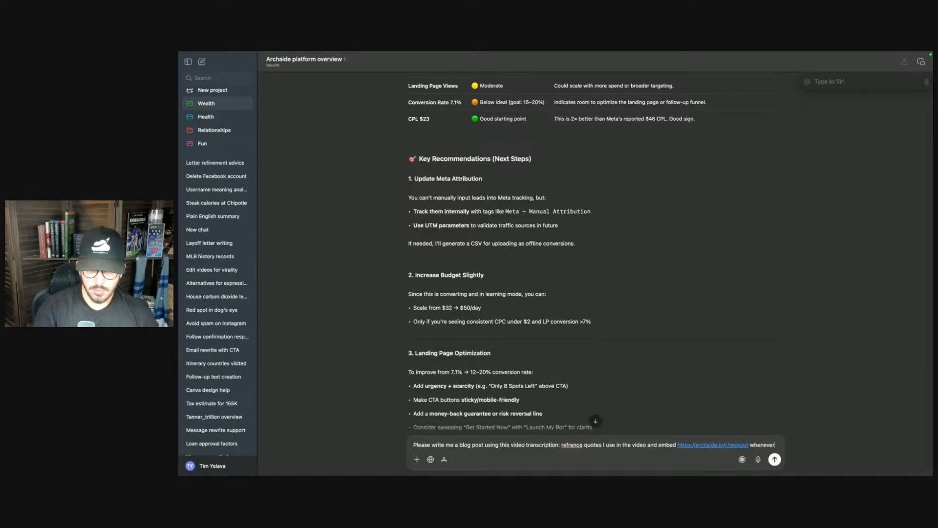
pyautogui.write('you')
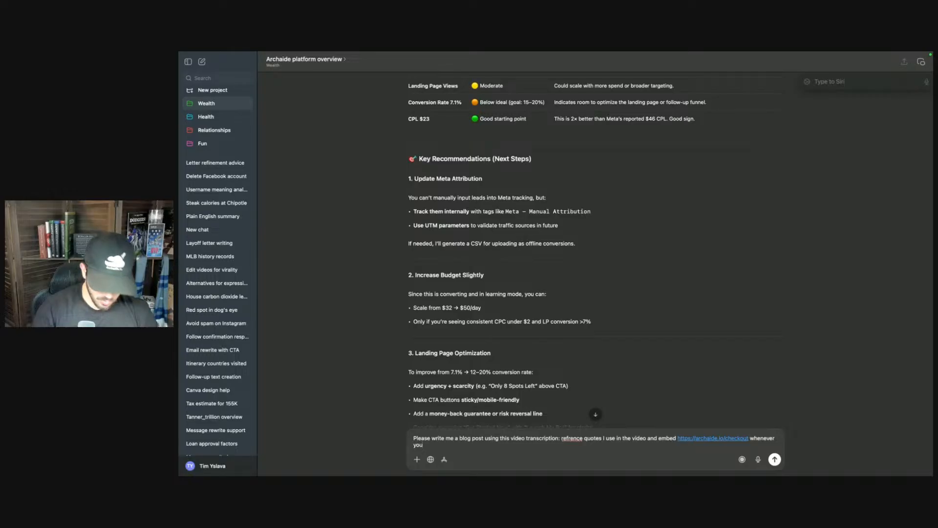
pyautogui.write("'ll mention")
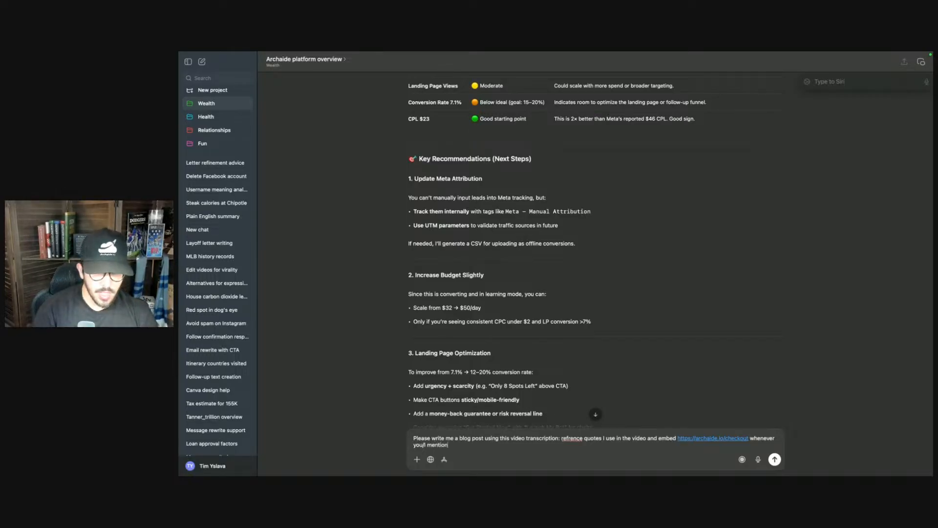
pyautogui.write(' archaide')
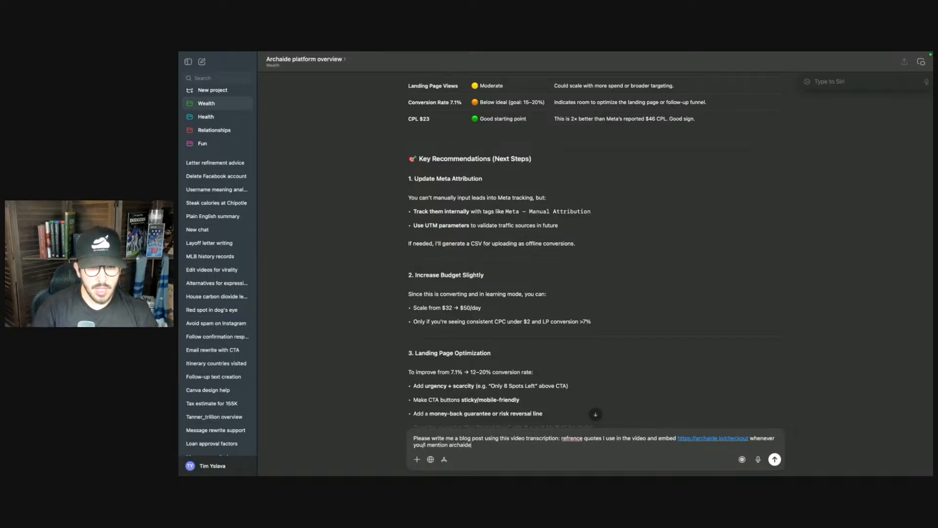
pyautogui.press('Return')
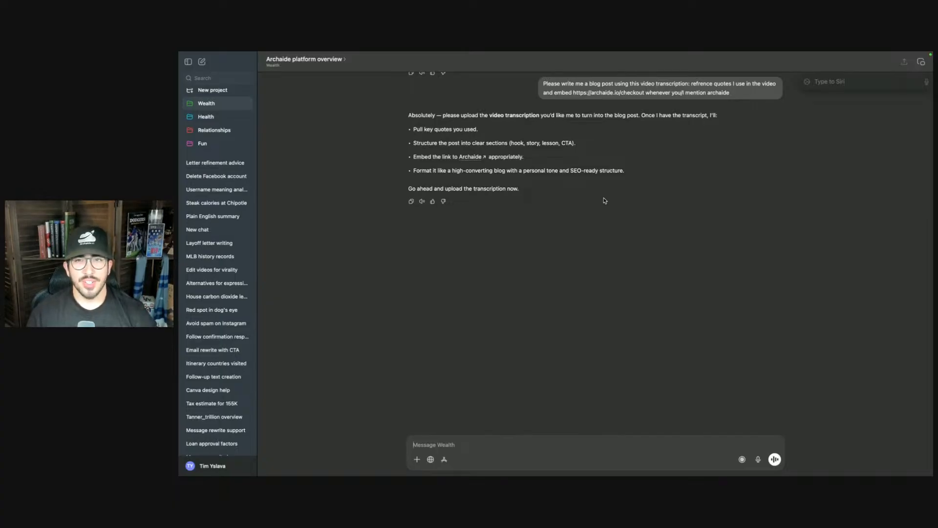
# - Edit the sent prompt to append the copied transcript and resubmit it
pyautogui.moveTo(769, 103)
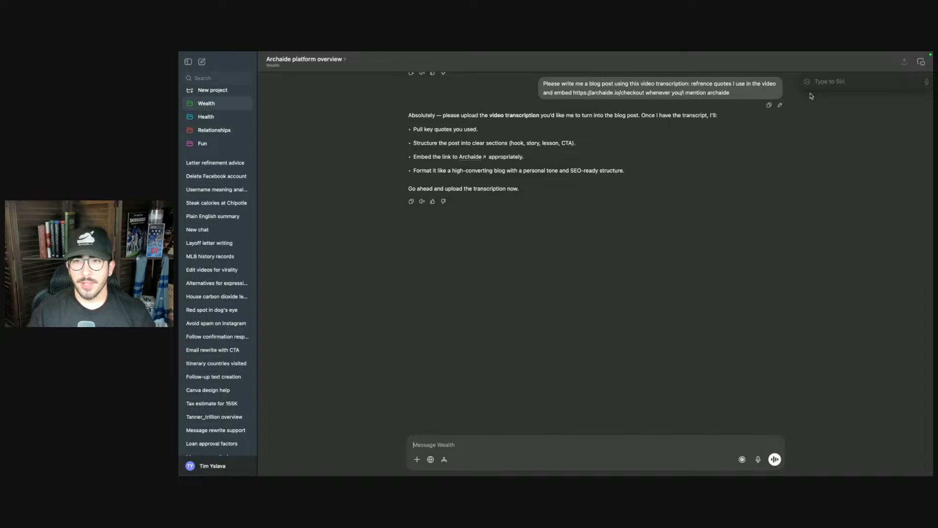
pyautogui.click(826, 83)
pyautogui.click(812, 108)
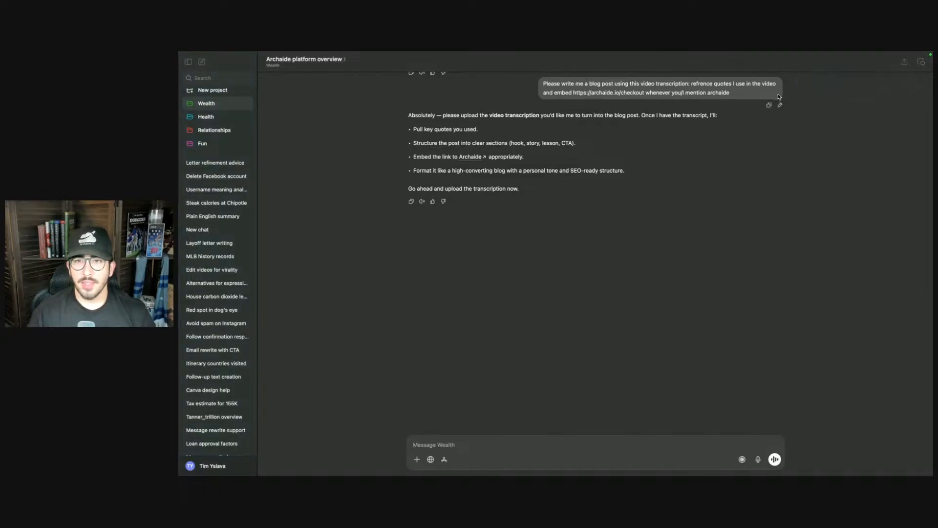
pyautogui.click(781, 105)
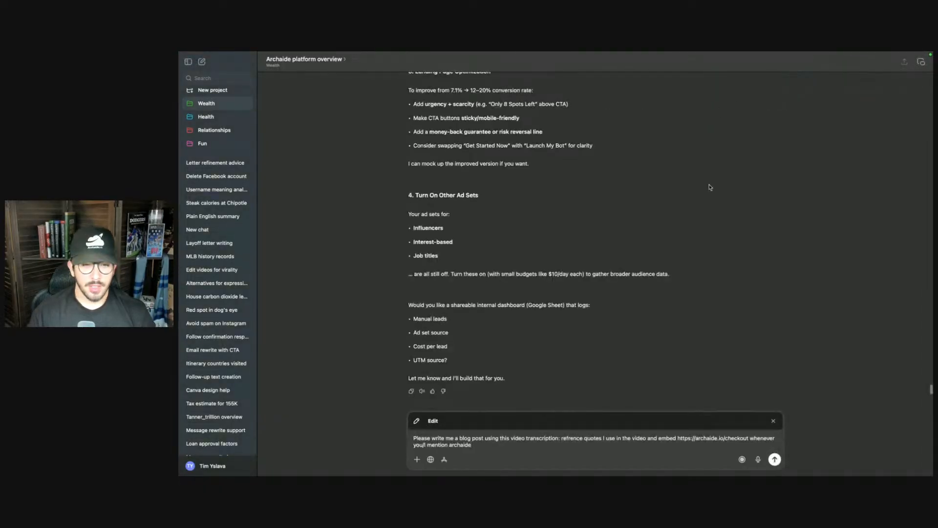
pyautogui.hotkey('ctrl', 'v')
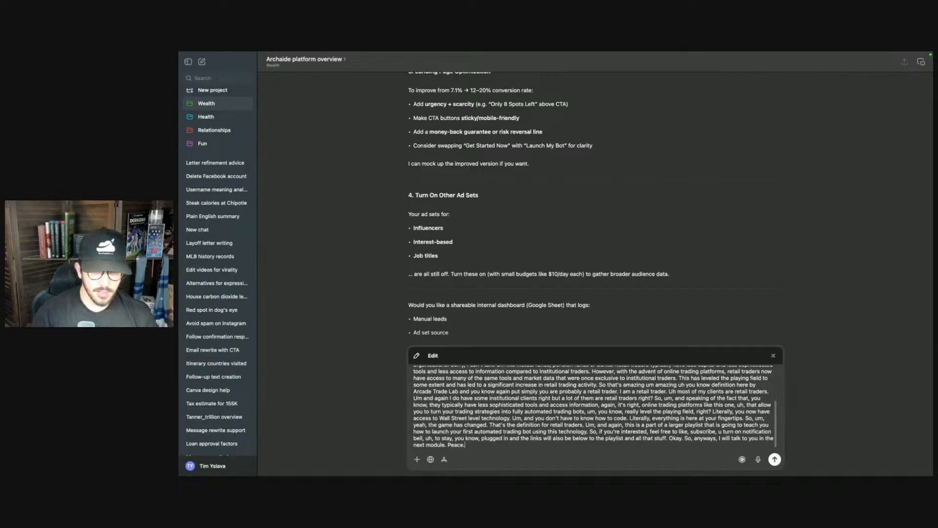
pyautogui.press('Return')
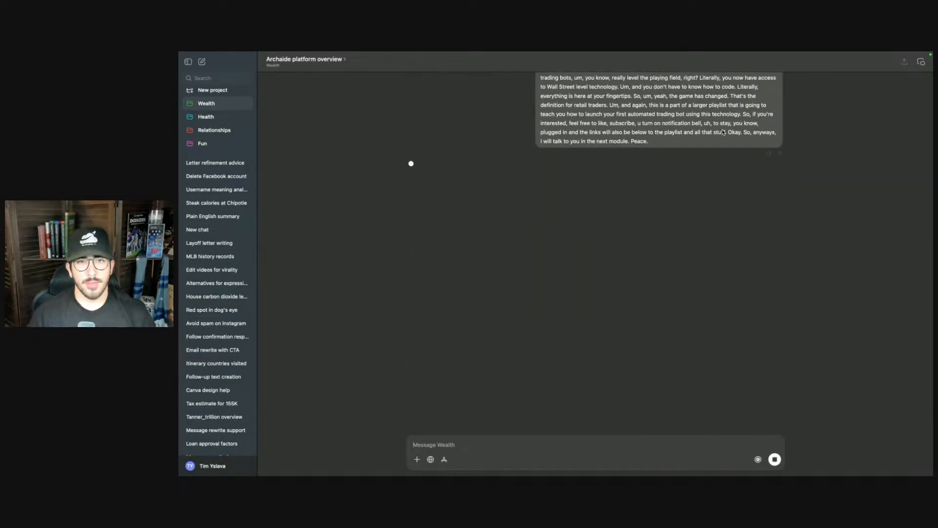
# - Check the blog post's embedded video link by opening it in the browser, then close that tab and return
pyautogui.scroll(3, 685, 145)
pyautogui.scroll(10, 685, 144)
pyautogui.scroll(-9, 684, 145)
pyautogui.scroll(-2, 663, 197)
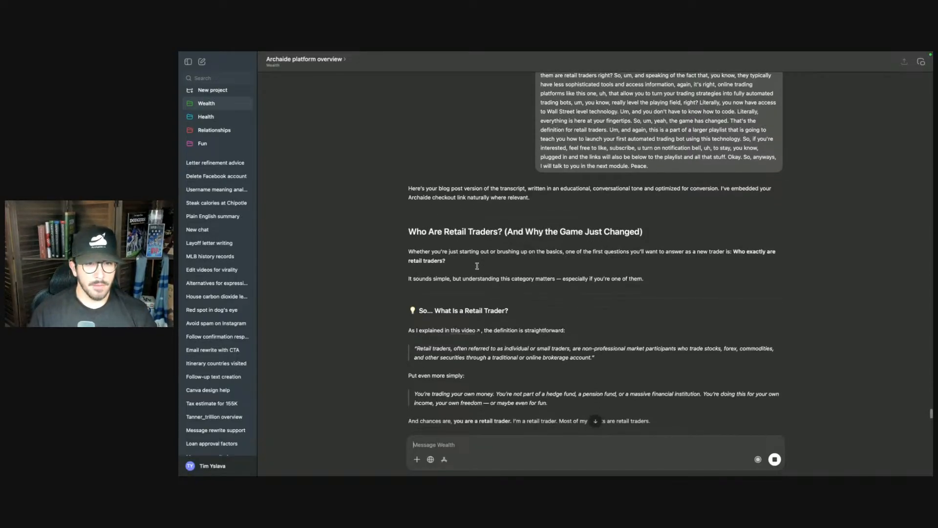
pyautogui.moveTo(410, 253); pyautogui.dragTo(582, 303)
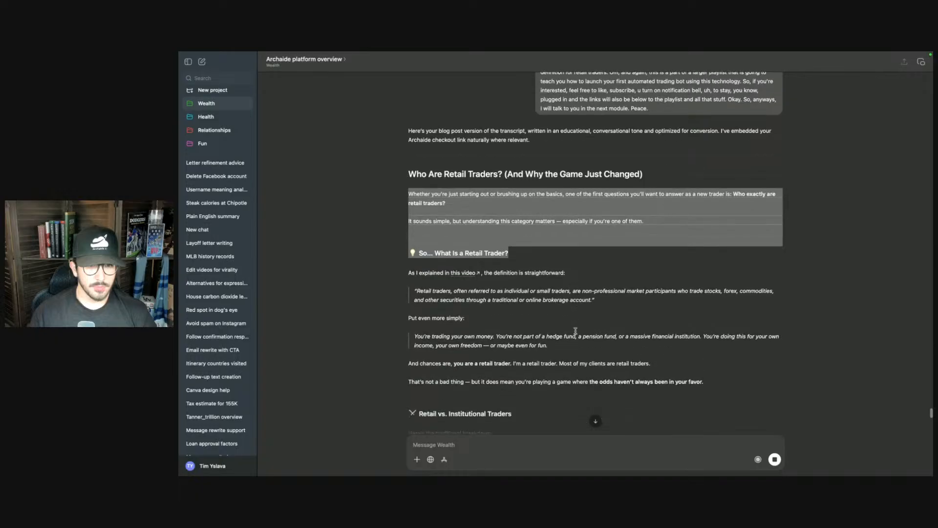
pyautogui.click(470, 276)
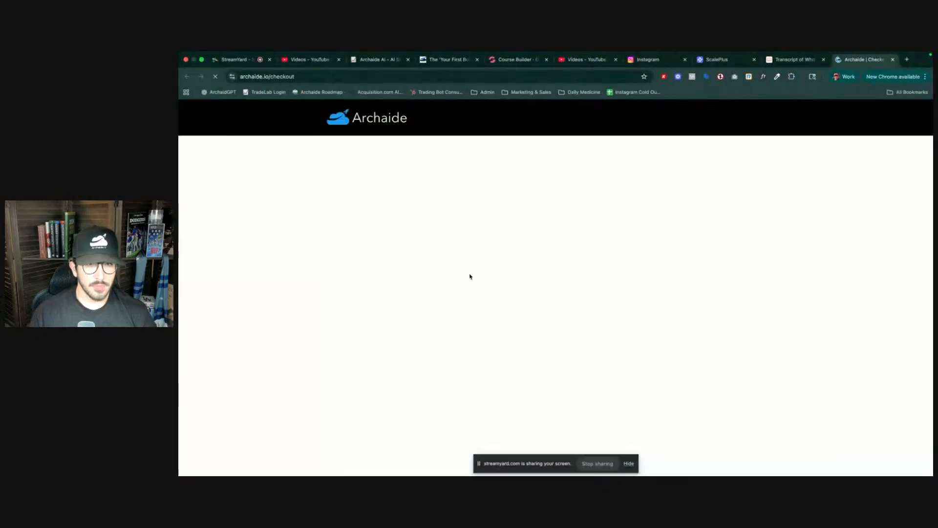
pyautogui.press('super+w')
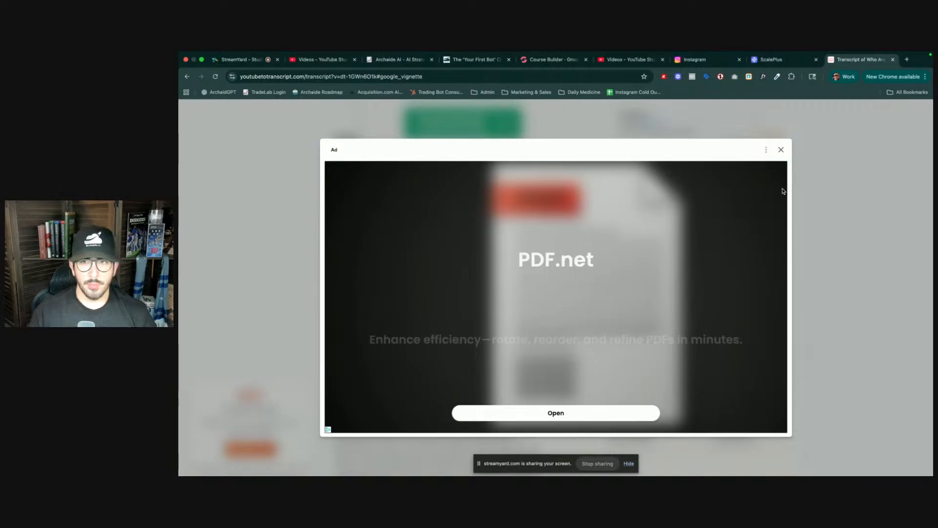
pyautogui.hotkey('ctrl', 'Right')
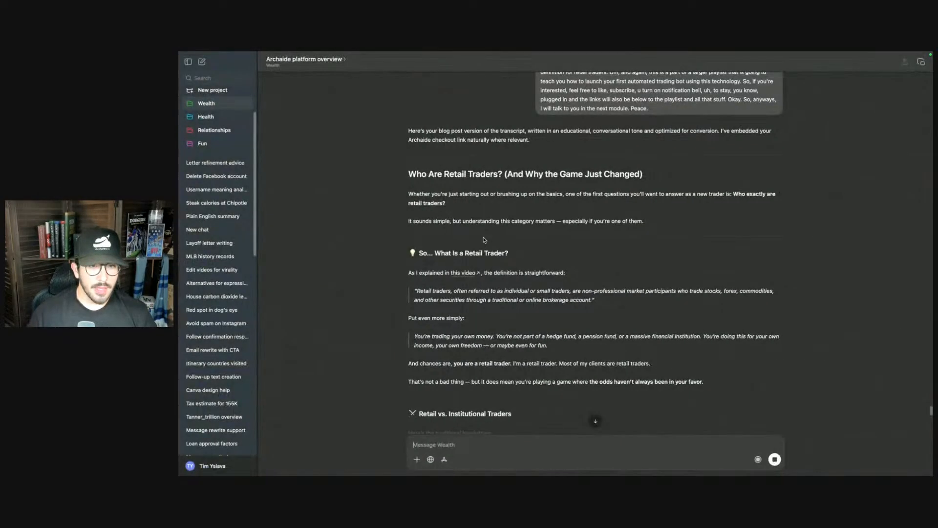
# - Read through the rest of the generated blog post
pyautogui.moveTo(408, 194); pyautogui.dragTo(589, 321)
pyautogui.scroll(-5, 596, 338)
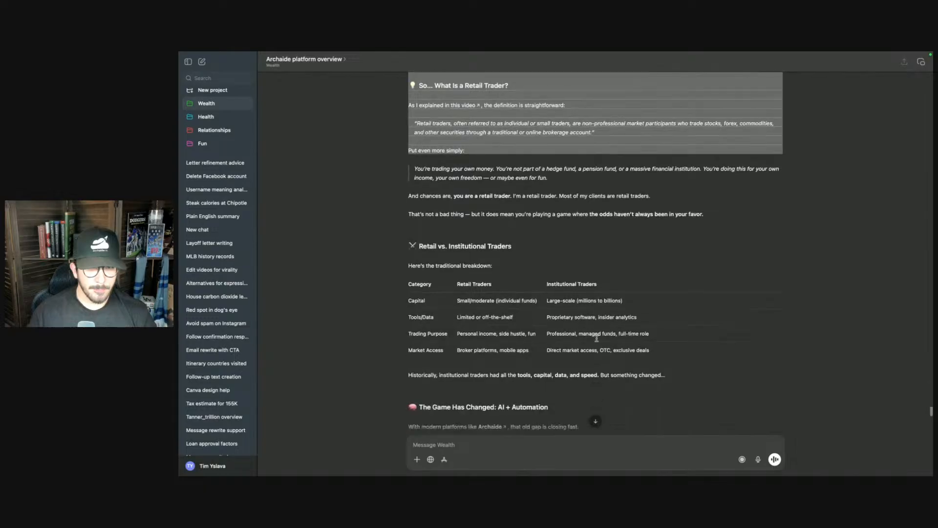
pyautogui.scroll(-4, 597, 338)
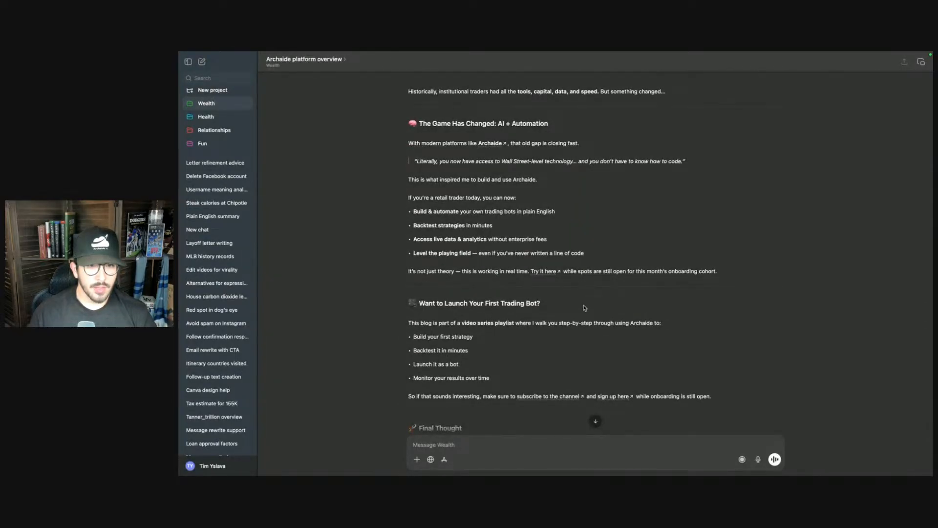
pyautogui.scroll(-1, 558, 354)
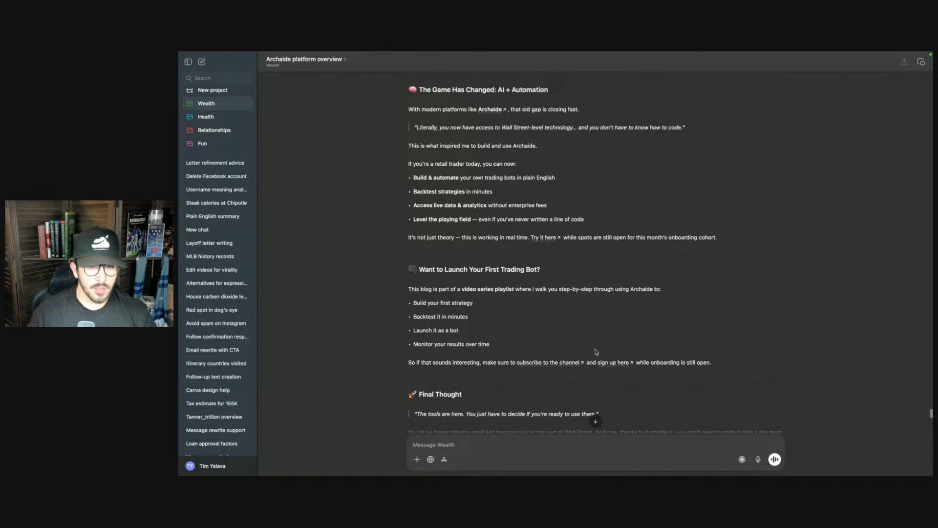
pyautogui.scroll(-1, 595, 351)
pyautogui.scroll(-1, 676, 355)
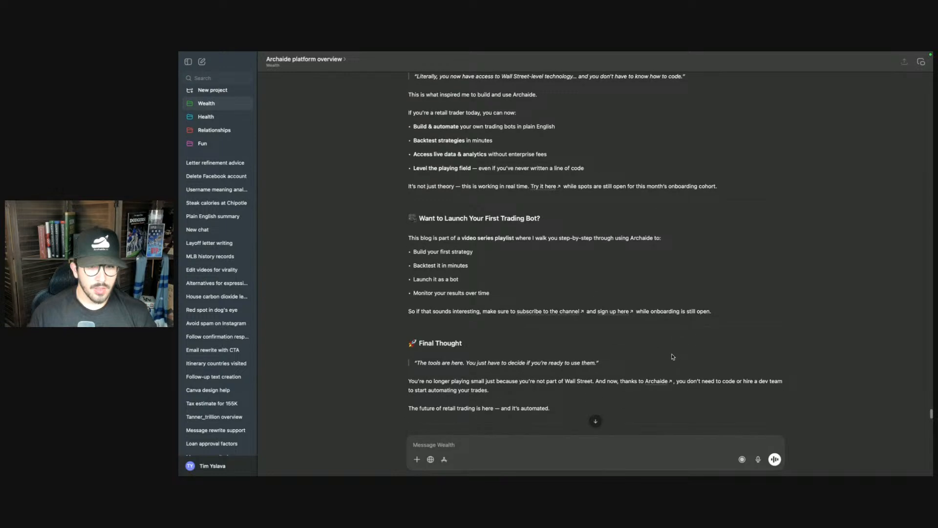
pyautogui.scroll(-1, 669, 362)
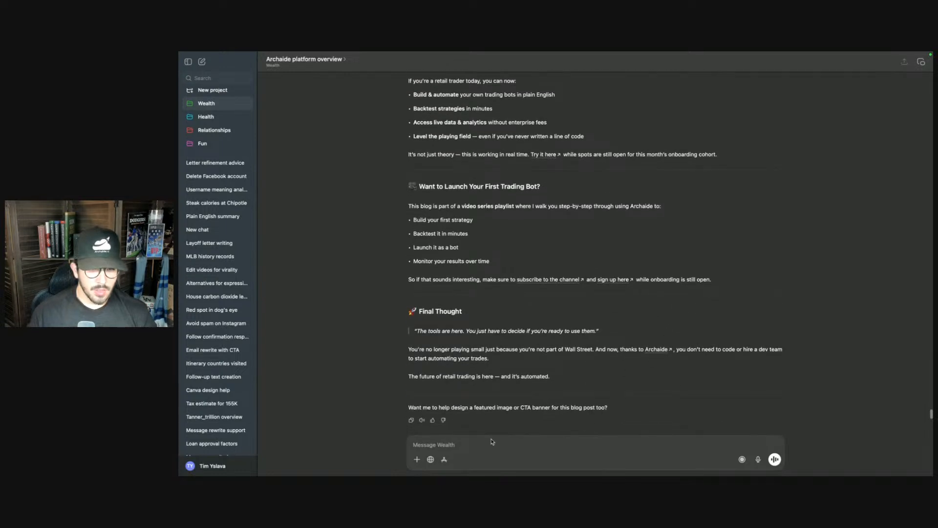
# - Send a follow-up prompt asking to update the links: the video sits above this copy in a private course, so don't link to it, and link to Archaide only when referenced and pertinent
pyautogui.click(423, 445)
pyautogui.write('Update the link to be')
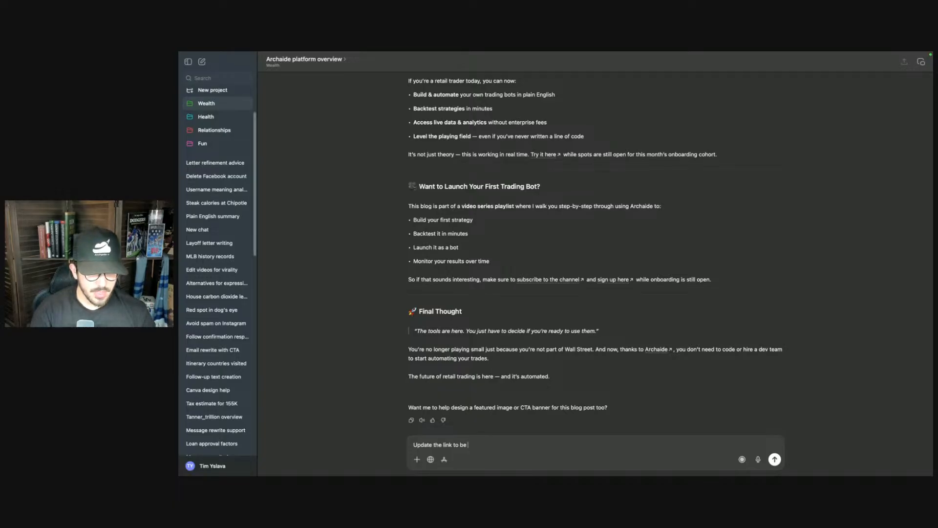
pyautogui.write('con')
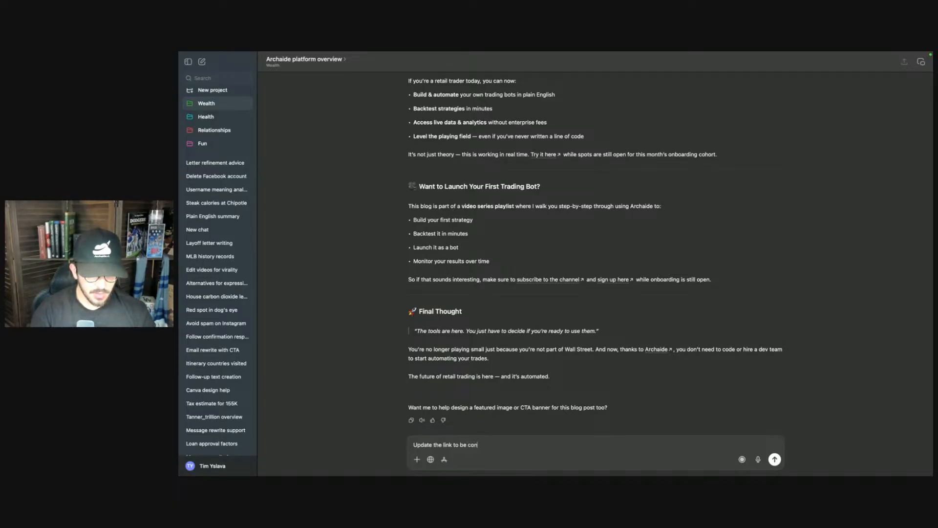
pyautogui.write('siderate of the fact that they took actio')
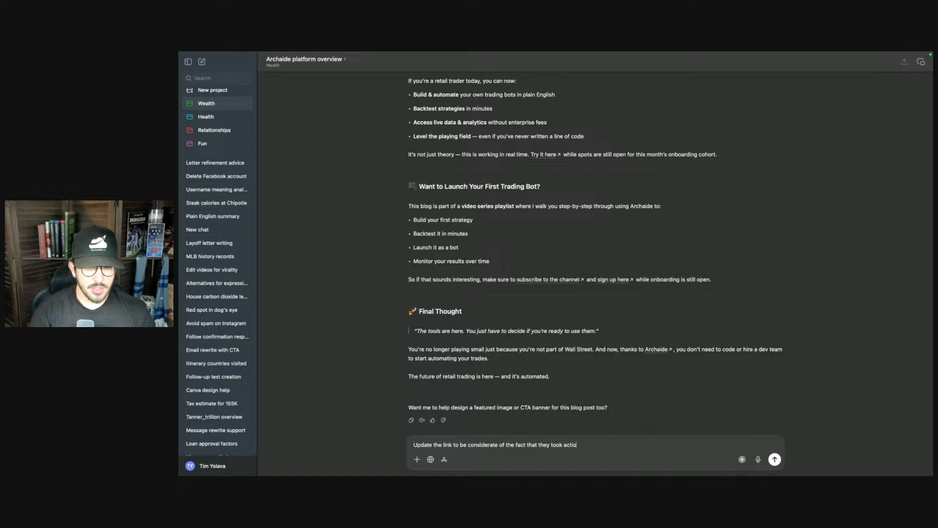
pyautogui.write('n already. Th')
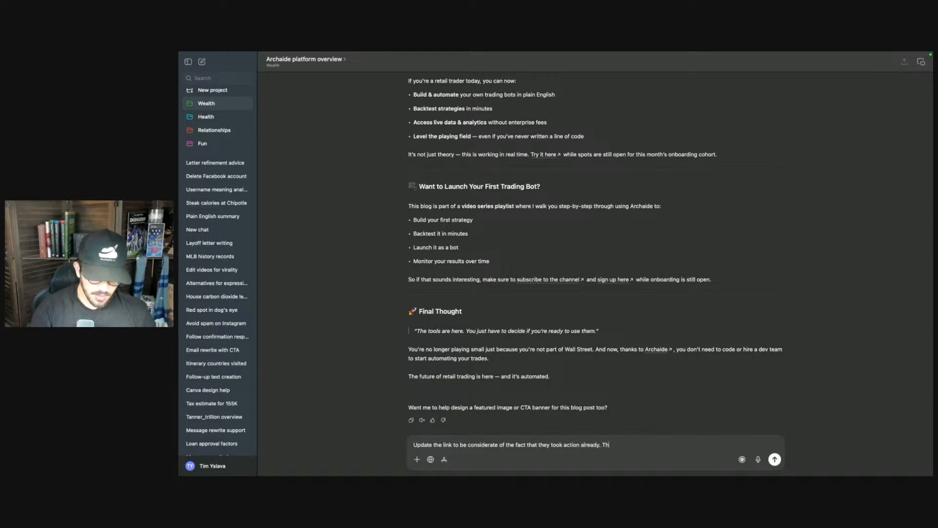
pyautogui.write('is video ')
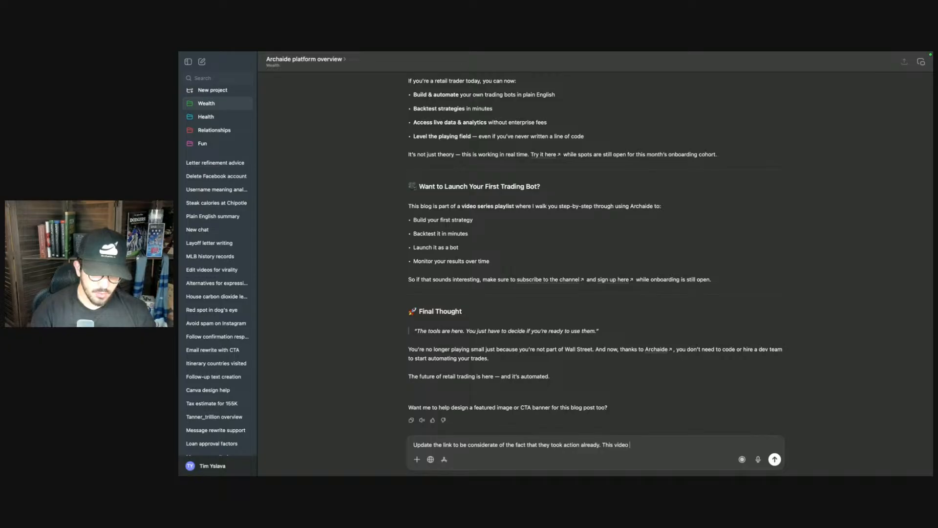
pyautogui.write('lives ins')
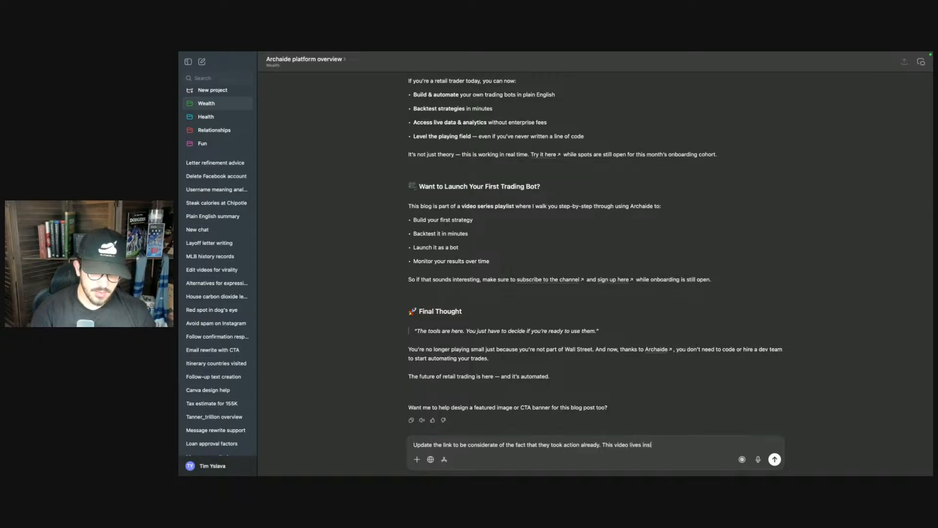
pyautogui.write('ide of a ')
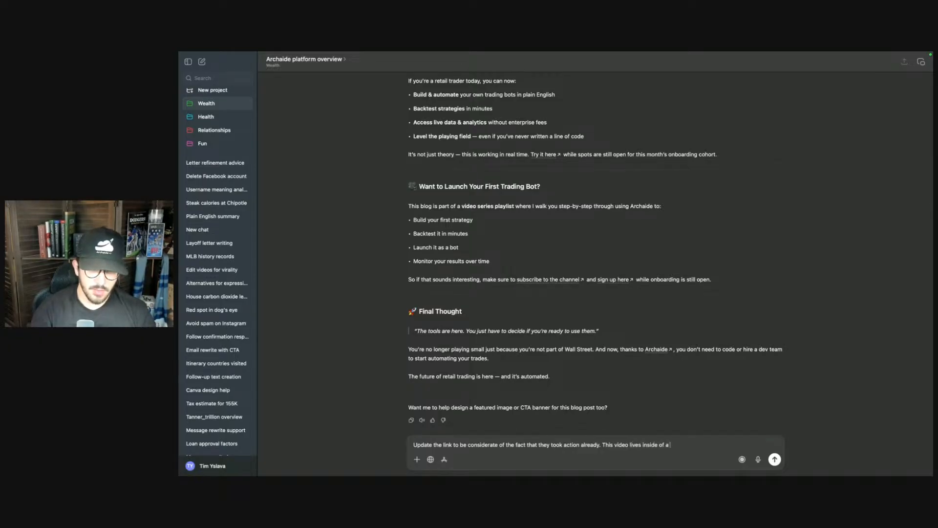
pyautogui.write('private course and w')
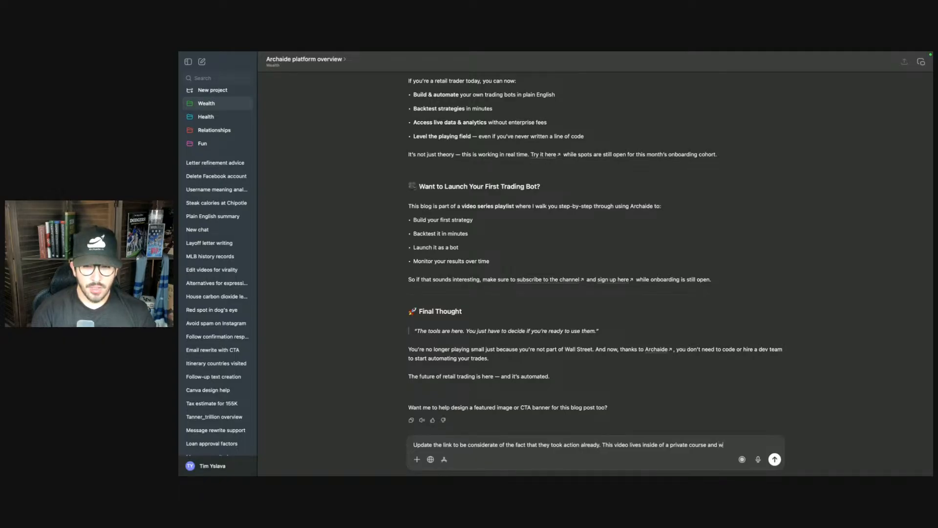
pyautogui.write('hen yo')
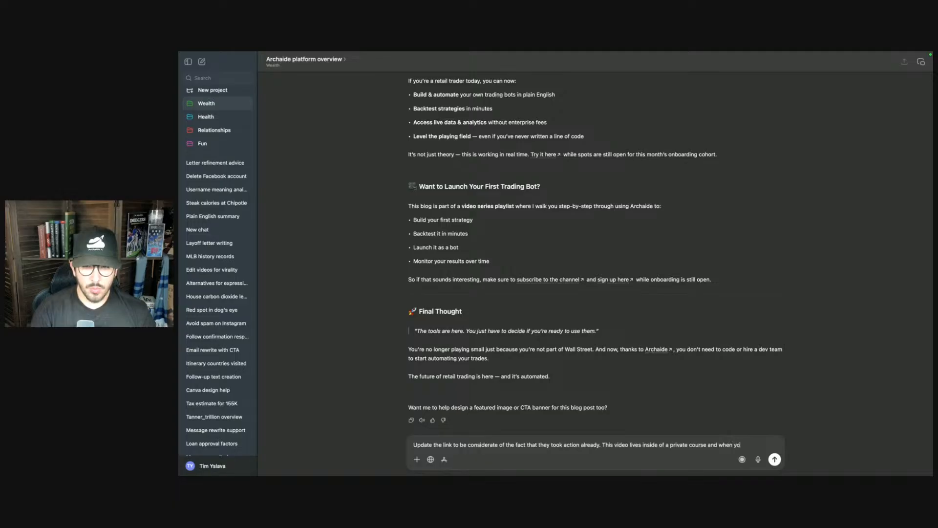
pyautogui.write('u refence the')
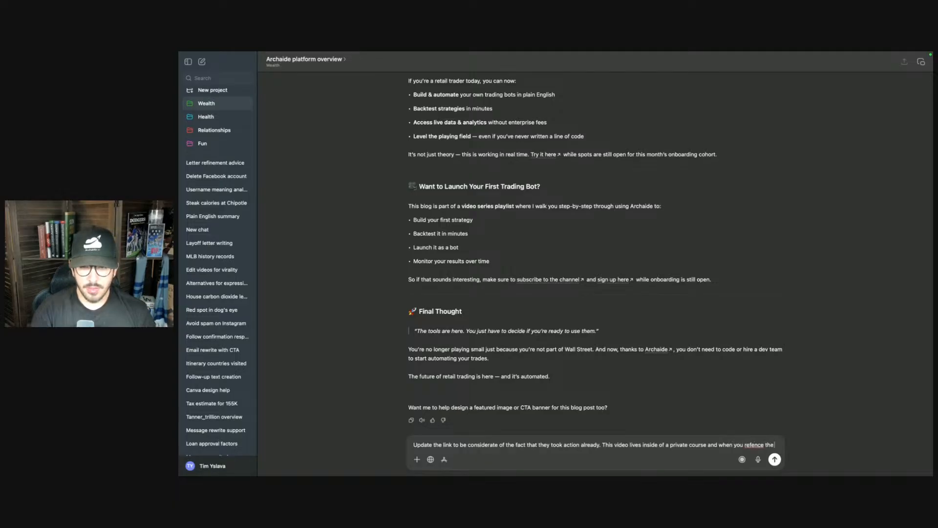
pyautogui.write(' viceeo, understand that')
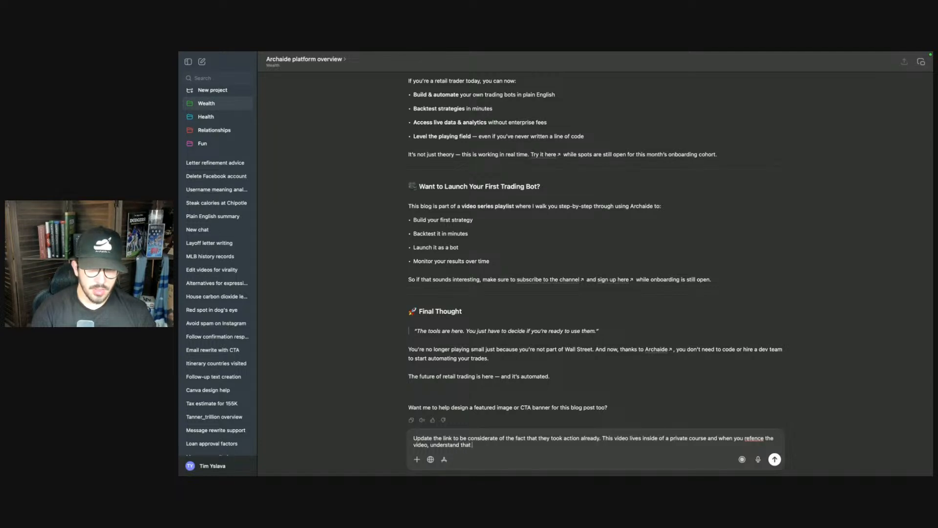
pyautogui.write(' the video is on')
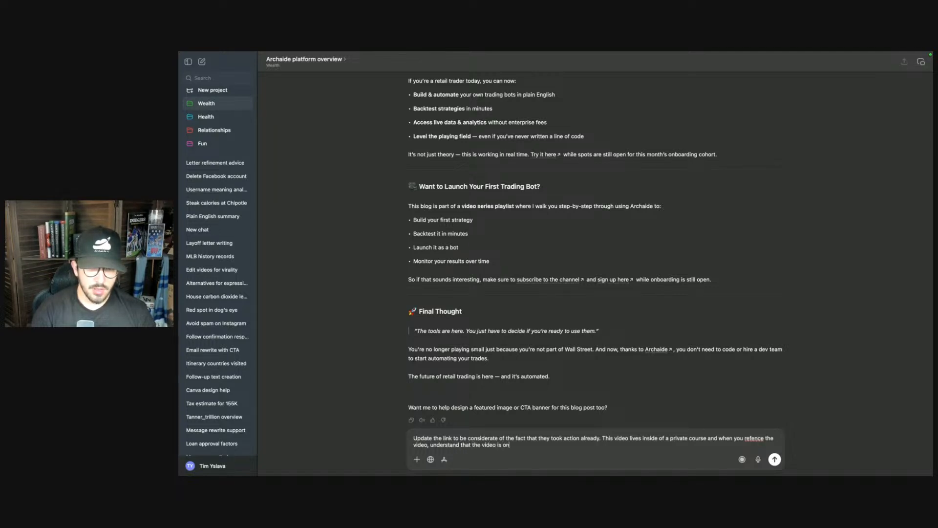
pyautogui.write(' screen')
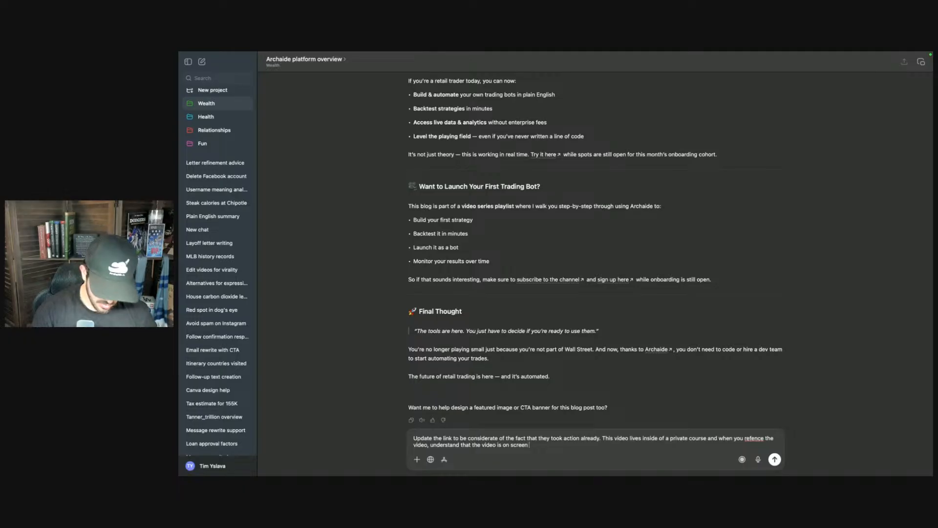
pyautogui.write(' / avove or below')
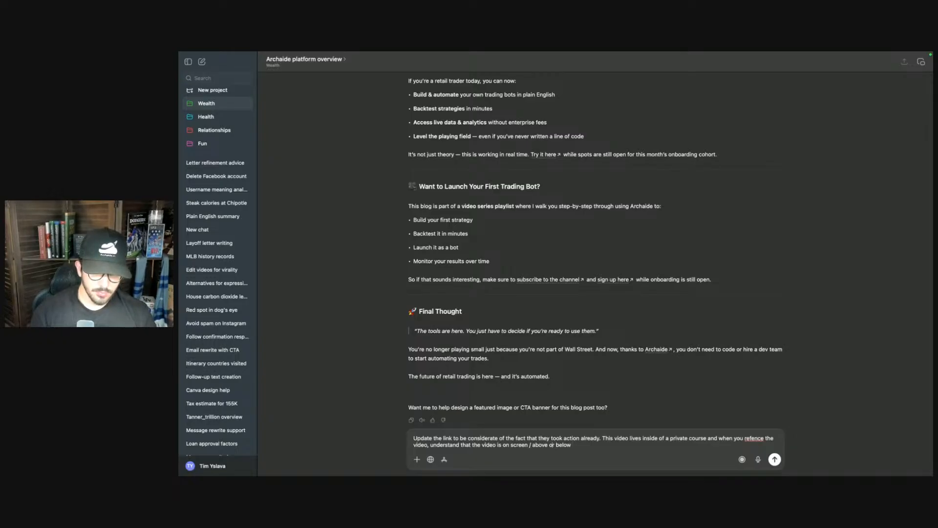
pyautogui.hotkey('alt', 'BackSpace')
pyautogui.hotkey('alt', 'BackSpace')
pyautogui.write('c')
pyautogui.write('this copy')
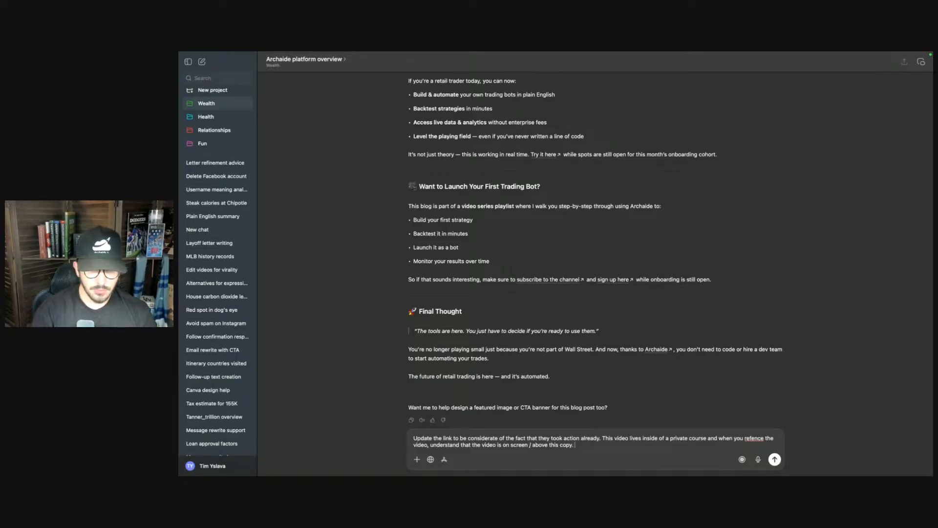
pyautogui.write(". don't link to the vide")
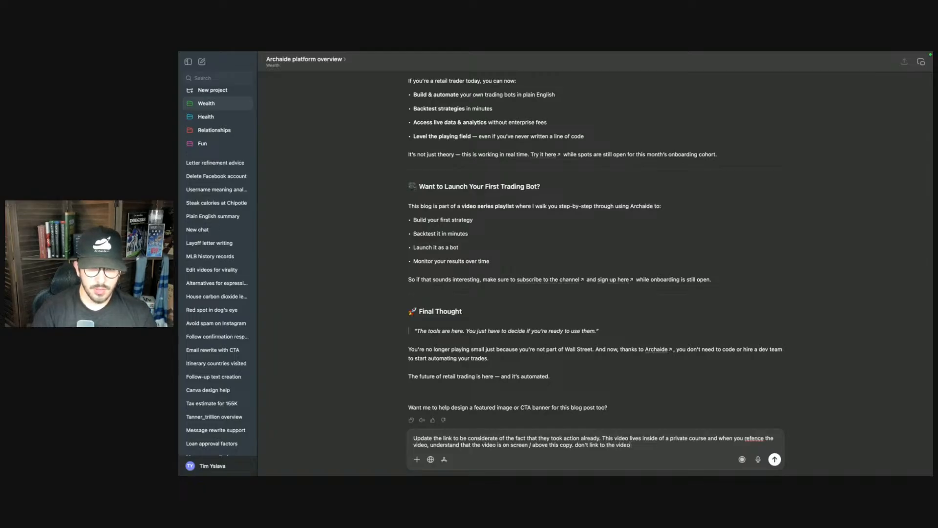
pyautogui.write('o')
pyautogui.write('. ')
pyautogui.write('nd ')
pyautogui.write('only link to archaide when it is')
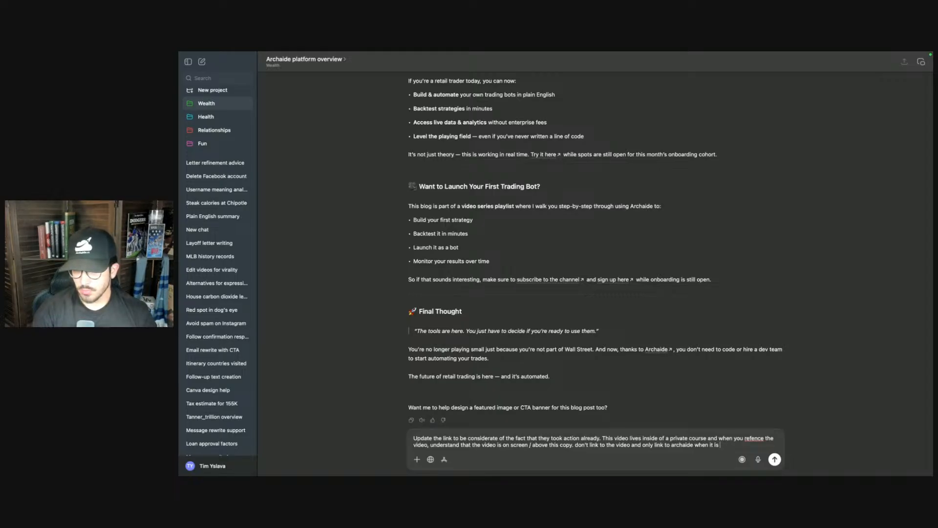
pyautogui.write('ced and pe')
pyautogui.write('rtina')
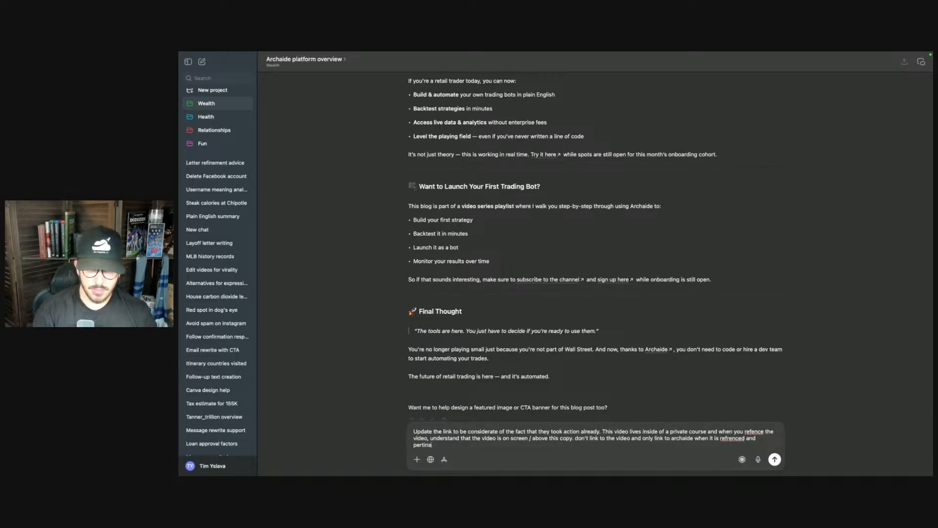
pyautogui.write('tnt')
pyautogui.press('Return')
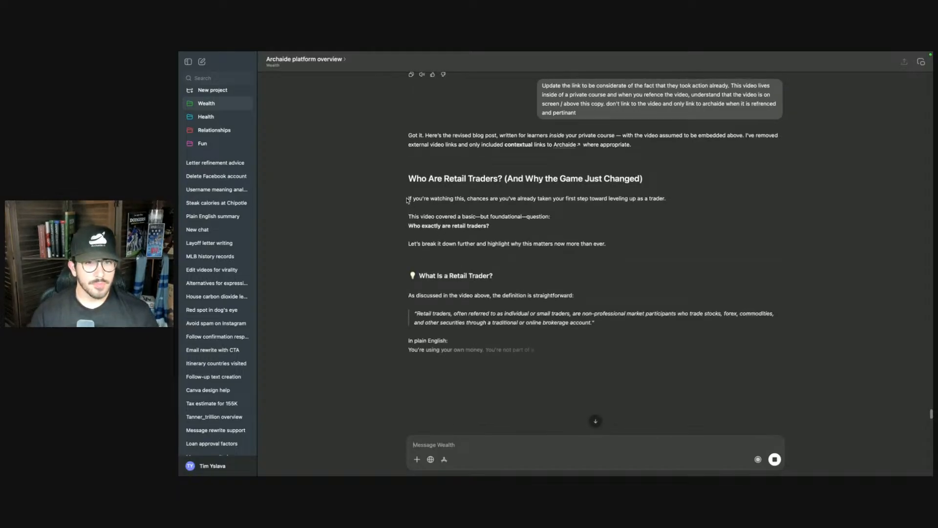
# - Copy the revised post's opening paragraphs and try pasting them over the placeholder text of the Who Are Retail Traders lesson in the course builder
pyautogui.moveTo(409, 199); pyautogui.dragTo(622, 248)
pyautogui.hotkey('ctrl', 'Up')
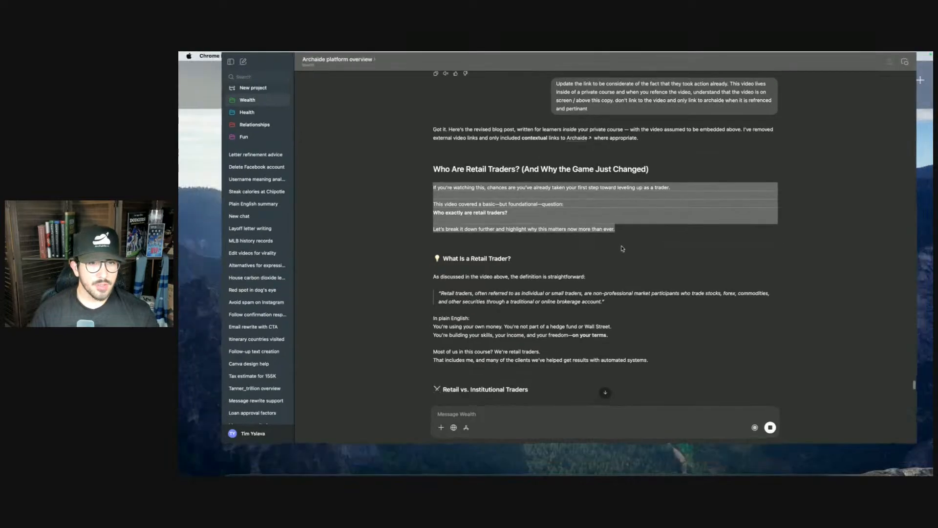
pyautogui.hotkey('ctrl', 'Up')
pyautogui.hotkey('ctrl', 'Left')
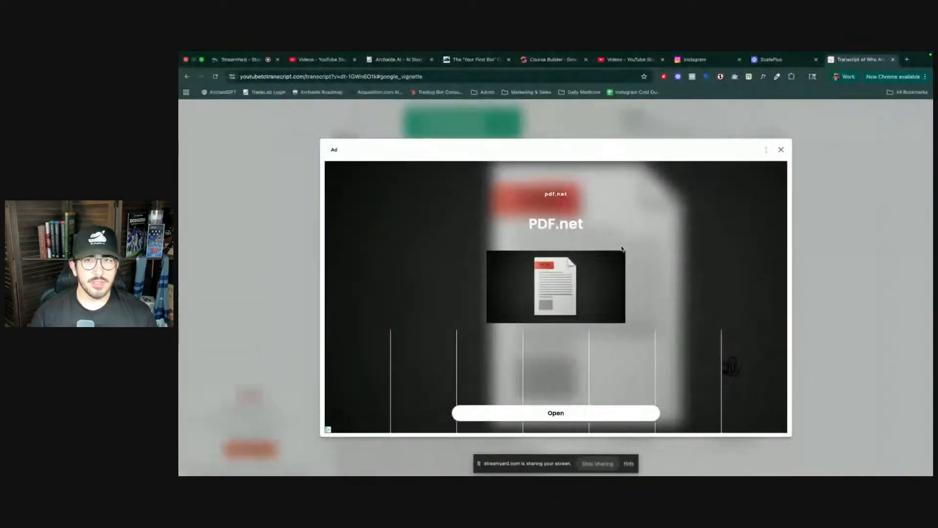
pyautogui.click(565, 62)
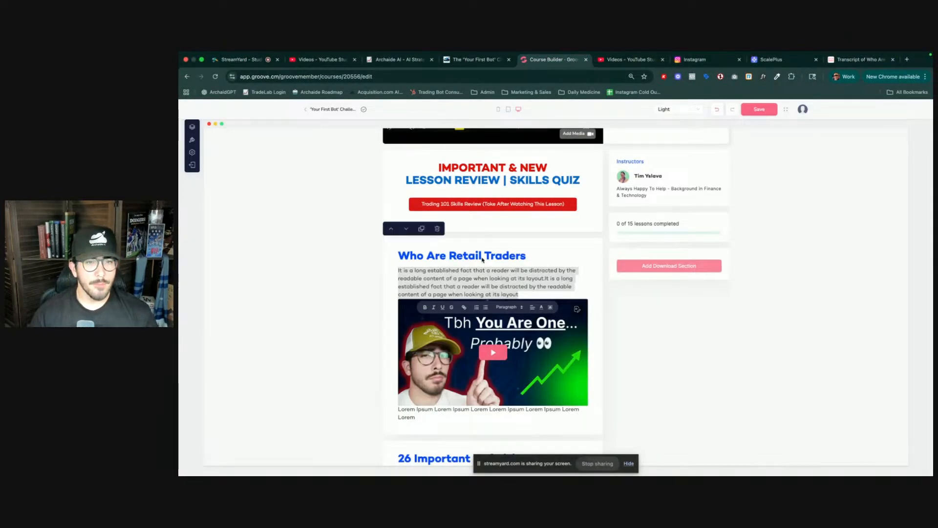
pyautogui.click(471, 280)
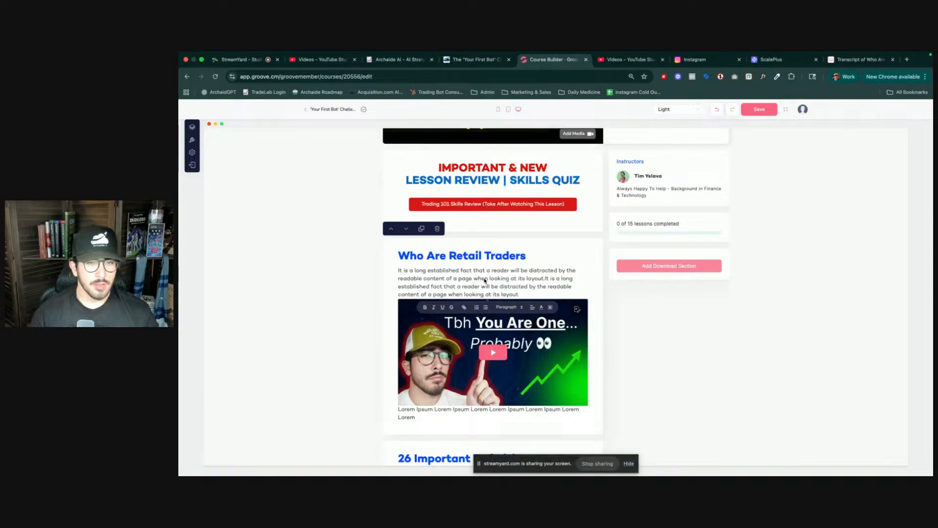
pyautogui.doubleClick(485, 280)
pyautogui.click(574, 287)
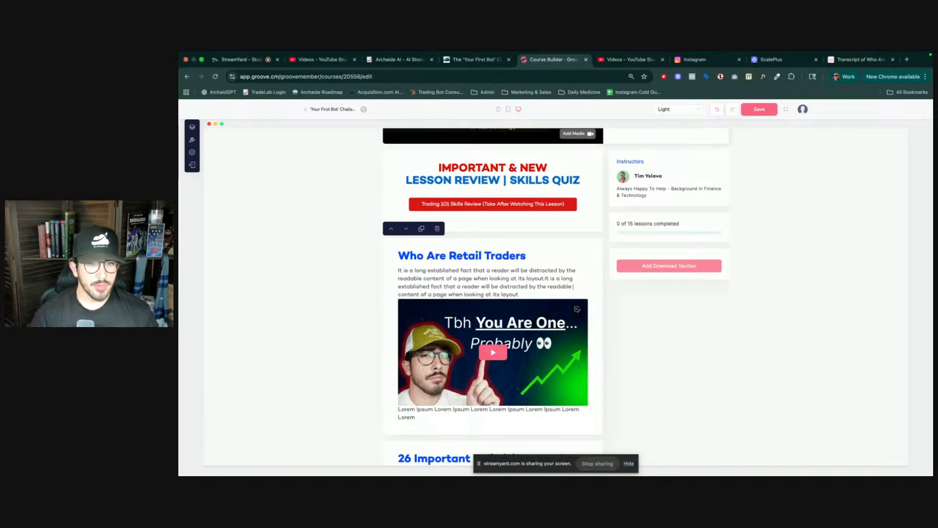
pyautogui.moveTo(519, 294); pyautogui.dragTo(398, 270)
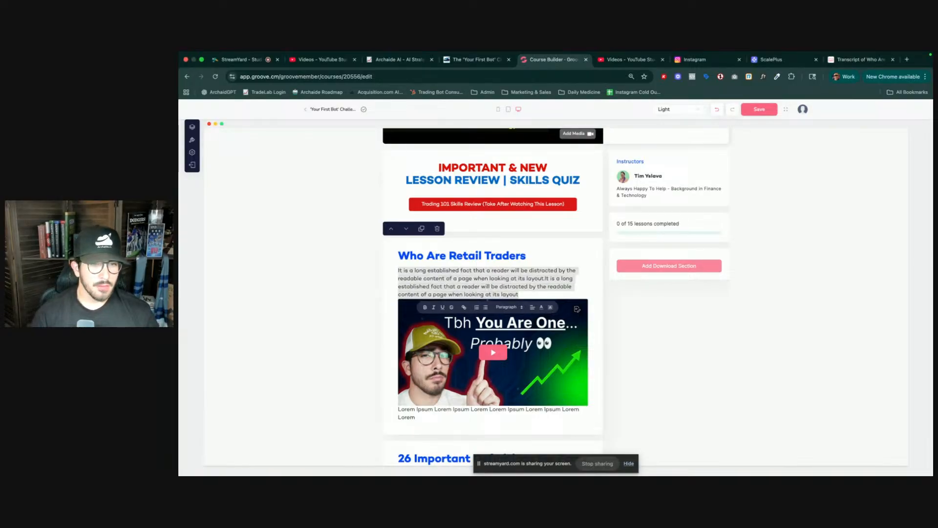
pyautogui.press('super+Tab')
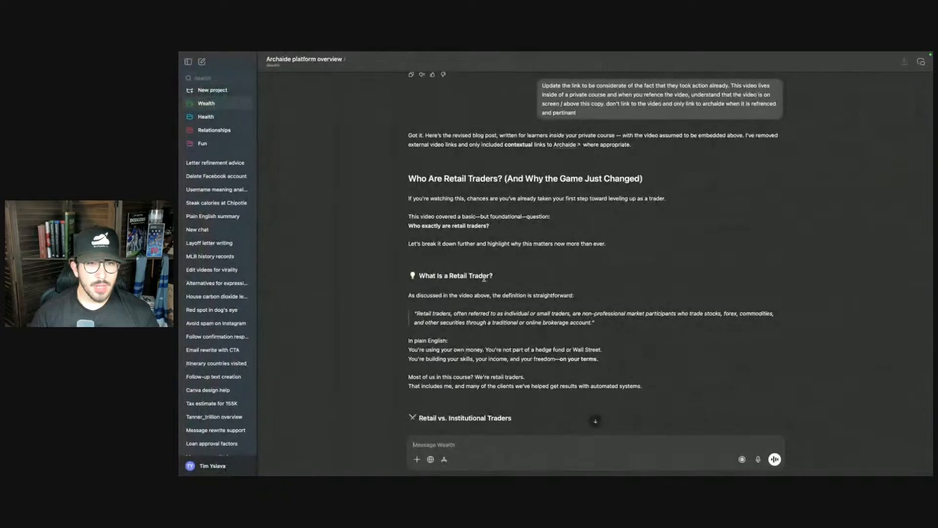
pyautogui.moveTo(612, 244); pyautogui.dragTo(406, 200)
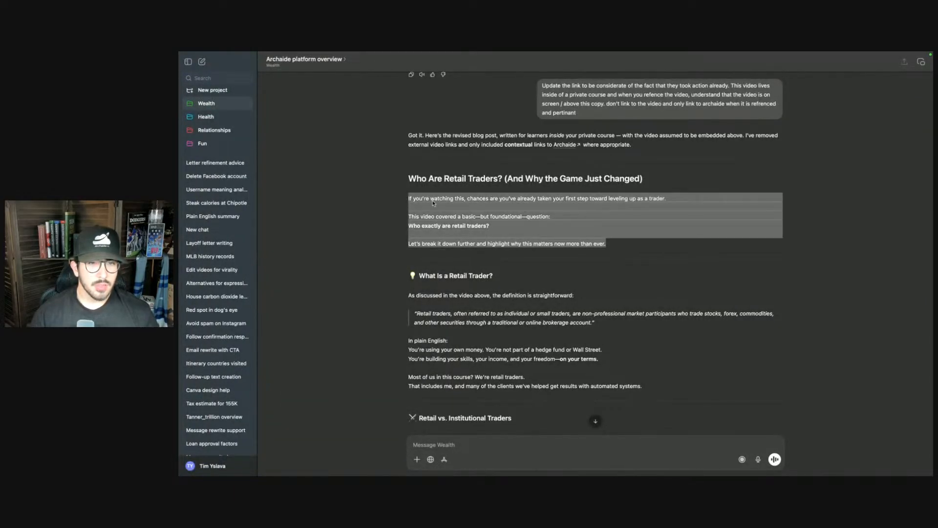
pyautogui.press('super+Tab')
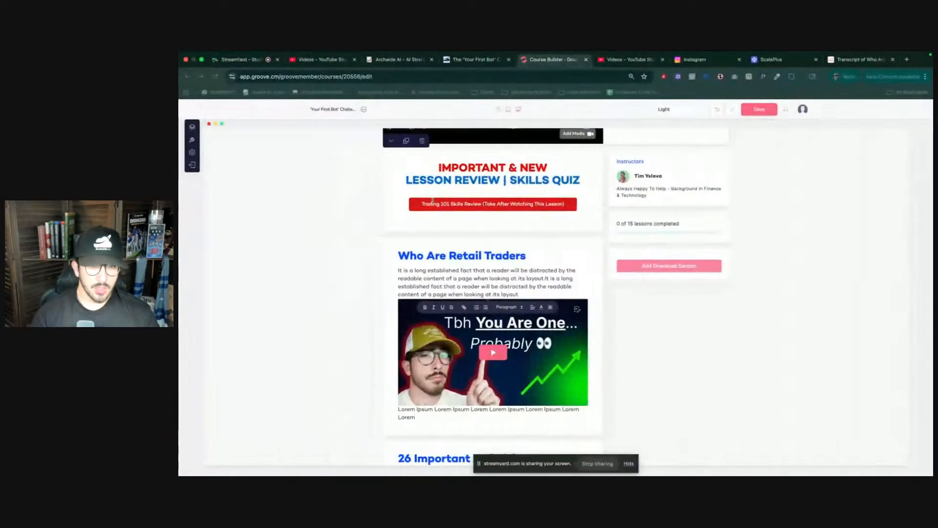
pyautogui.tripleClick(464, 276)
pyautogui.press('super+v')
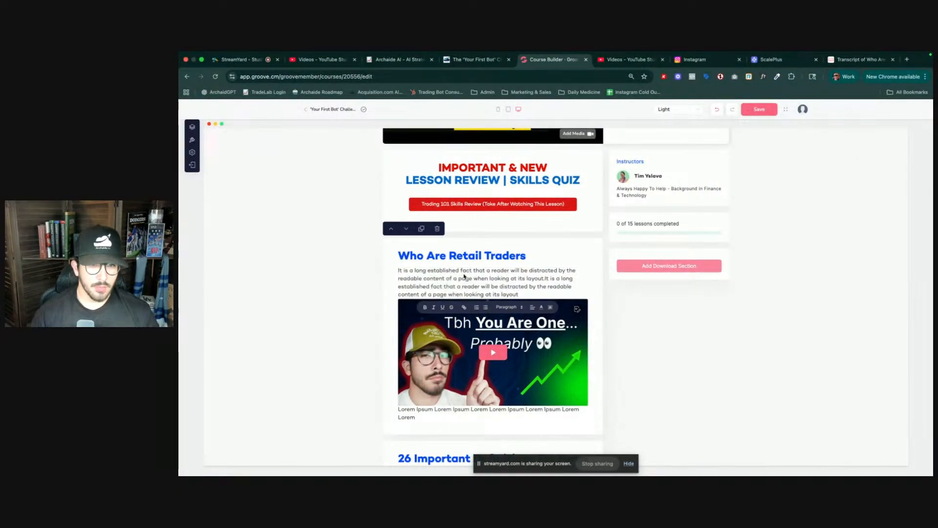
# - Replace the lesson's placeholder description text with 'asdf' and add a new empty line below it
pyautogui.tripleClick(517, 287)
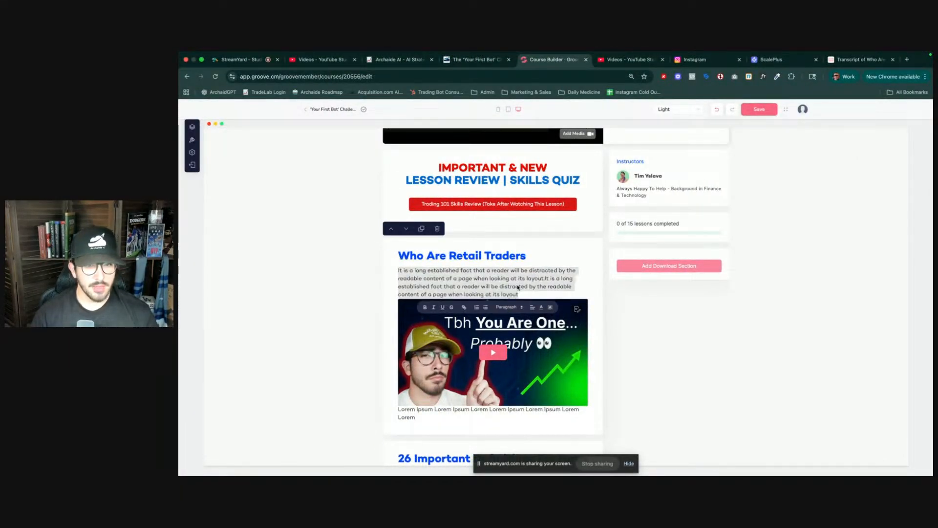
pyautogui.press('BackSpace')
pyautogui.write('asdf')
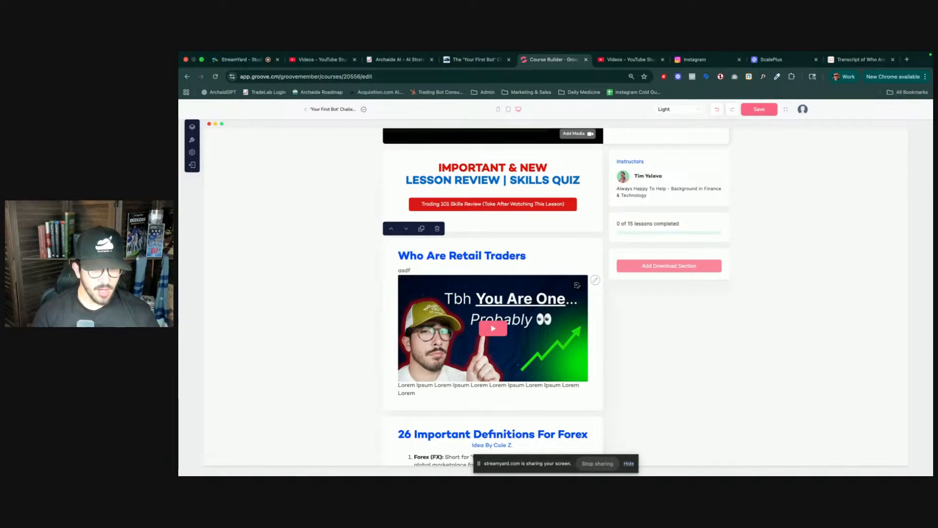
pyautogui.rightClick(464, 273)
pyautogui.click(482, 336)
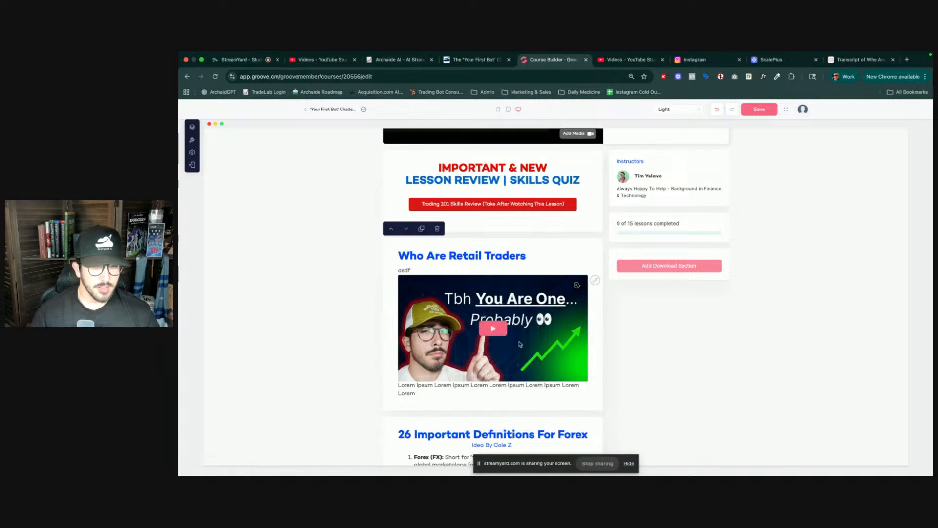
pyautogui.press('Return')
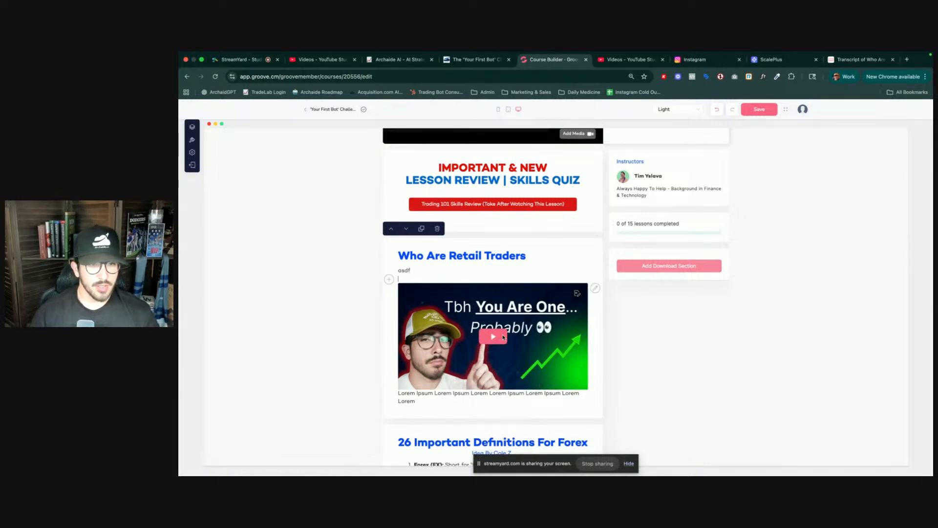
# - Arrange the course builder and the chat assistant side by side in split view, widening the course builder
pyautogui.hotkey('ctrl', 'Right')
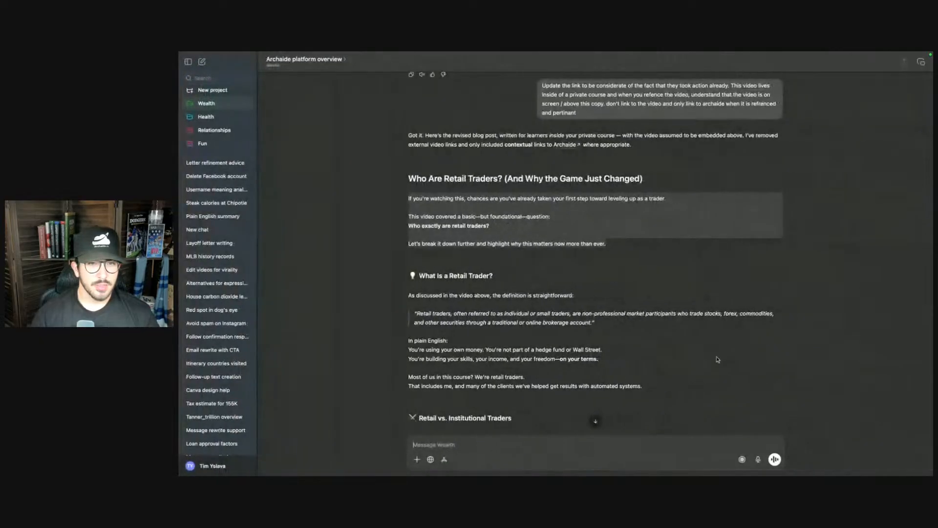
pyautogui.click(522, 194)
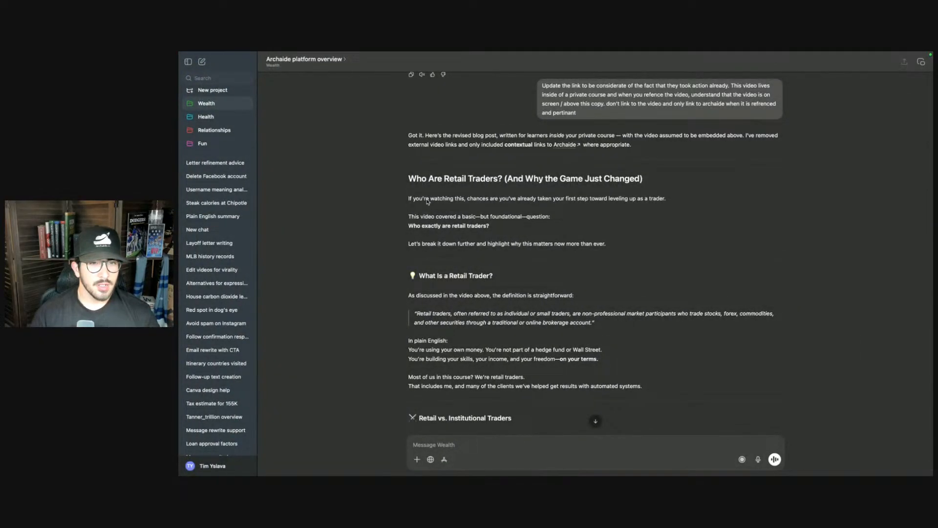
pyautogui.hotkey('ctrl', 'Up')
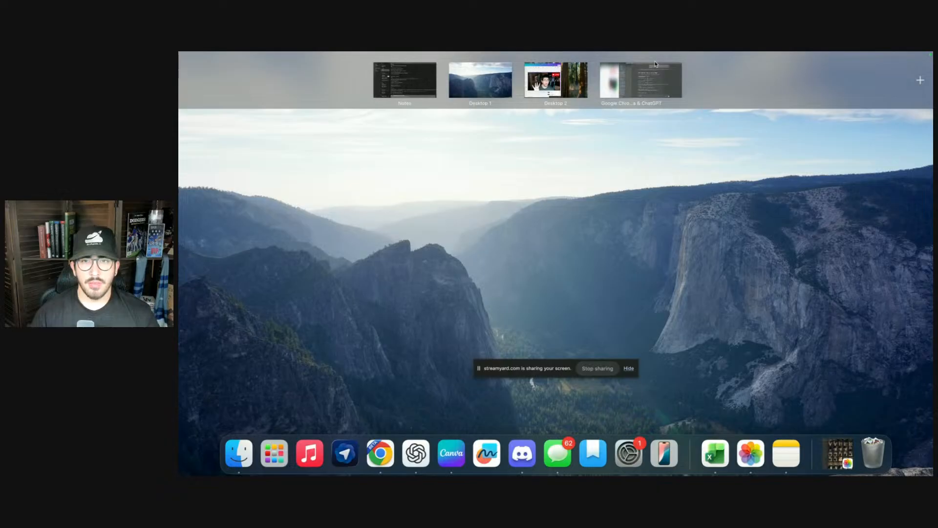
pyautogui.click(655, 64)
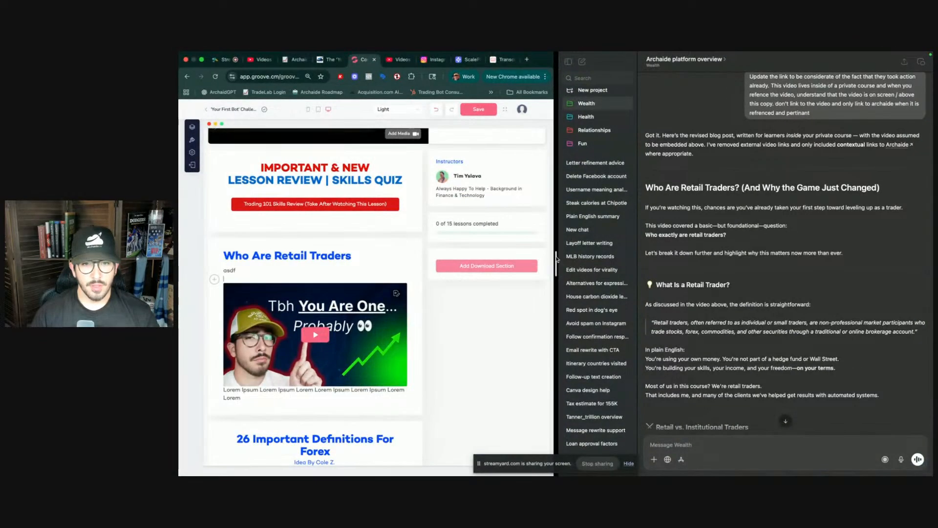
pyautogui.moveTo(556, 259); pyautogui.dragTo(694, 259)
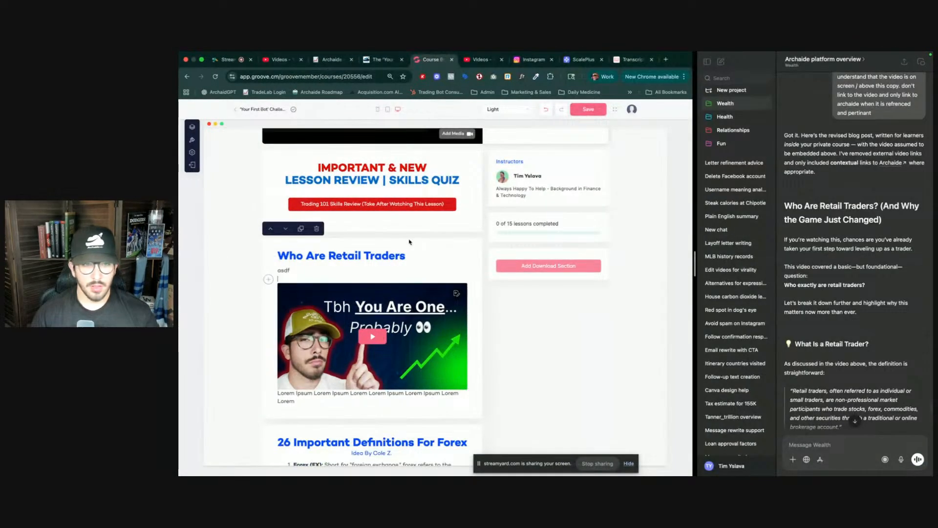
# - Copy the revised post's opening paragraphs and try pasting them over the 'asdf' description text in the Who Are Retail Traders lesson
pyautogui.click(842, 262)
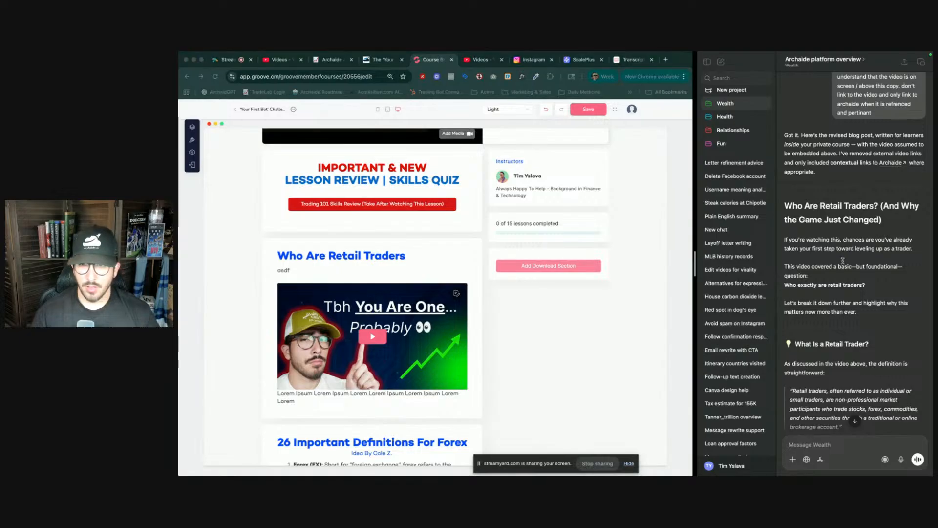
pyautogui.moveTo(784, 239); pyautogui.dragTo(873, 307)
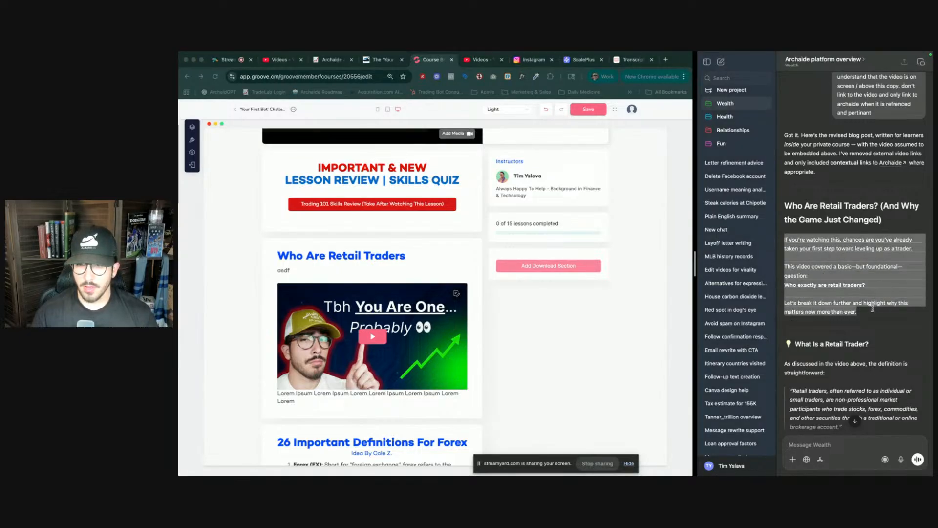
pyautogui.rightClick(834, 300)
pyautogui.click(759, 332)
pyautogui.click(337, 272)
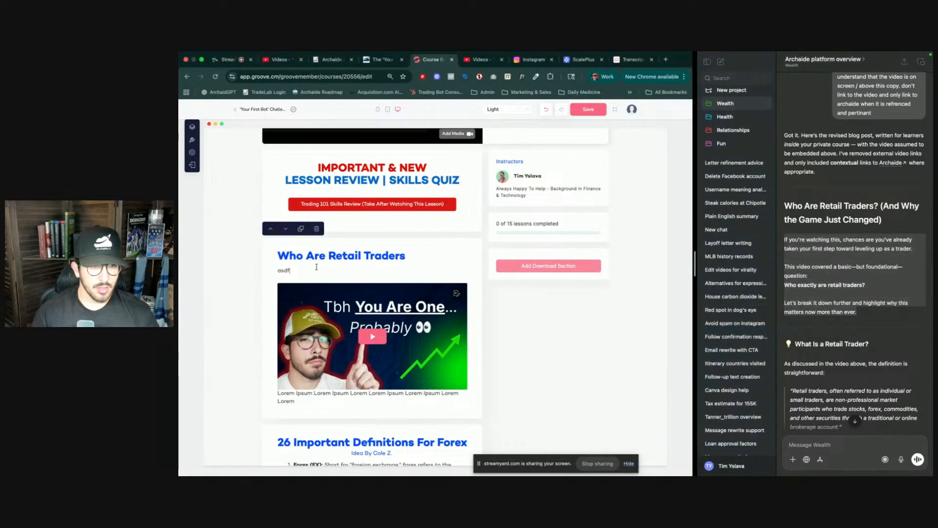
pyautogui.doubleClick(281, 271)
pyautogui.rightClick(282, 272)
pyautogui.click(309, 314)
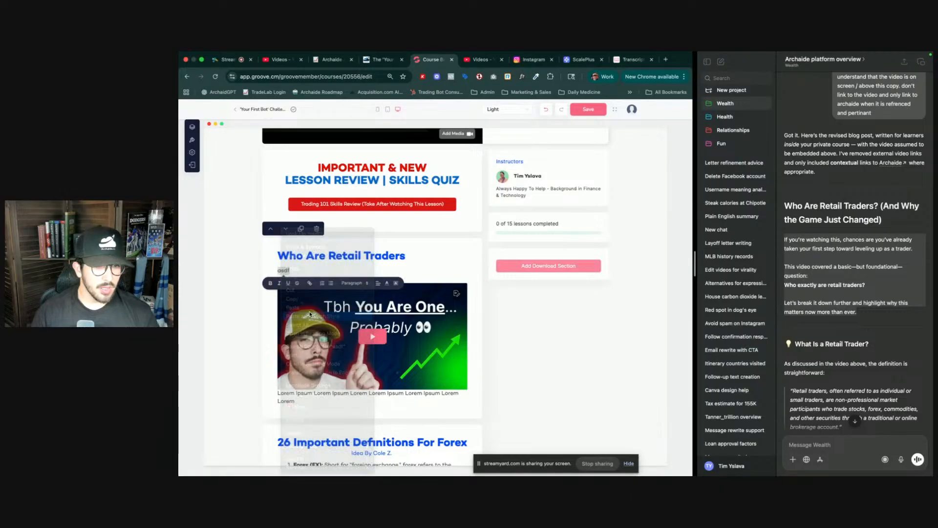
pyautogui.rightClick(284, 271)
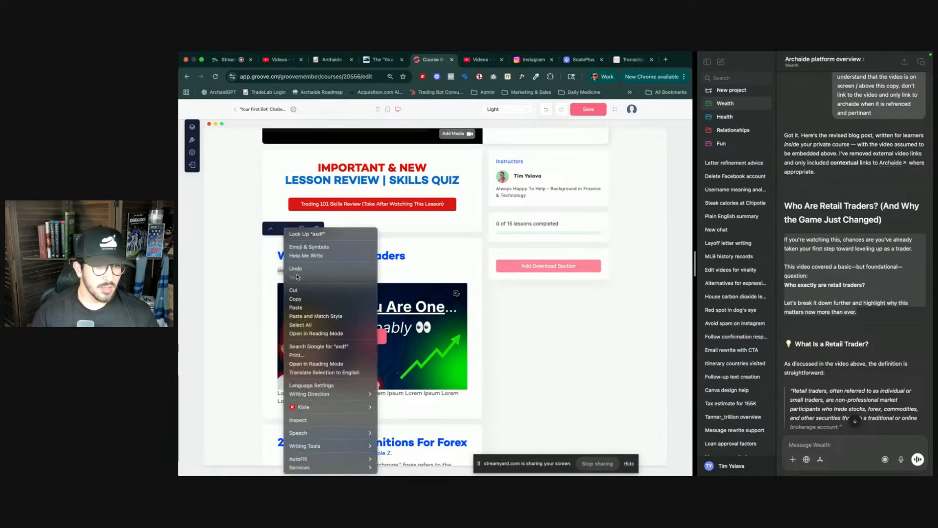
pyautogui.click(314, 307)
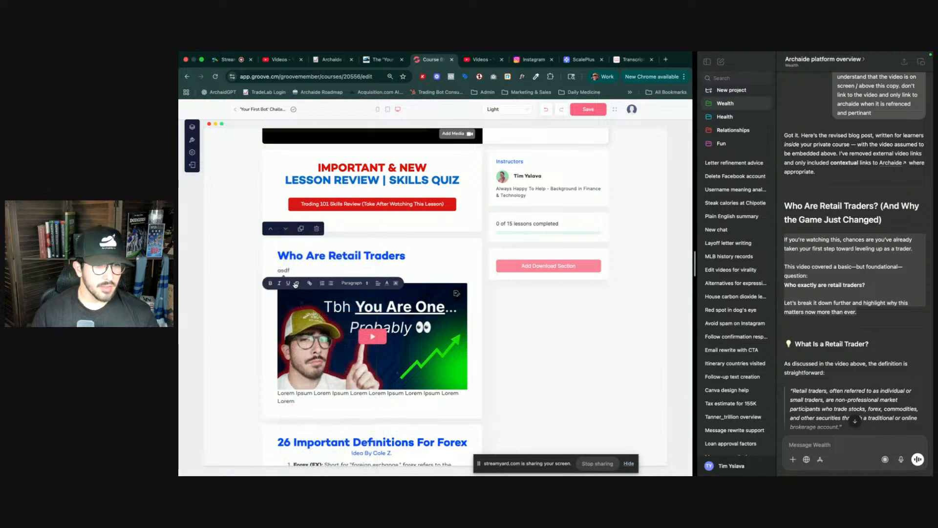
# - Paste the clipboard text over the Lorem Ipsum placeholder paragraph below the lesson video
pyautogui.doubleClick(287, 271)
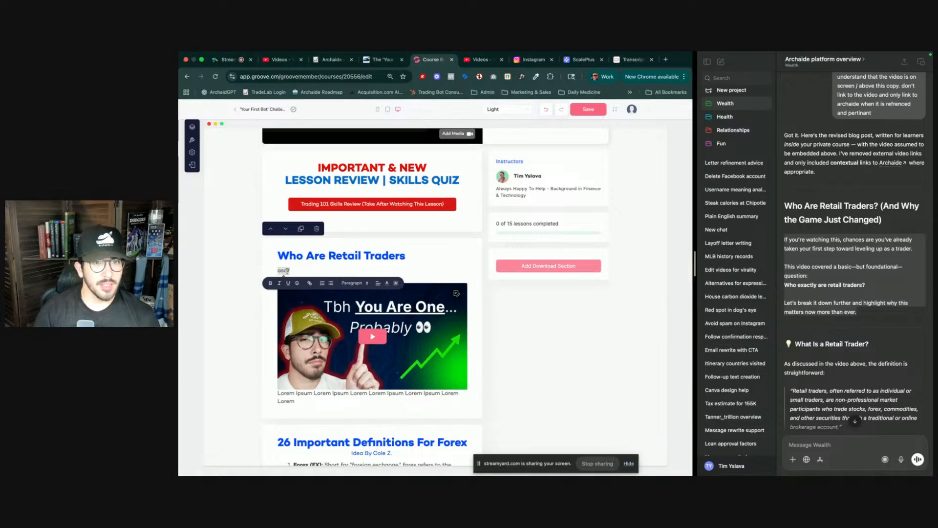
pyautogui.click(532, 200)
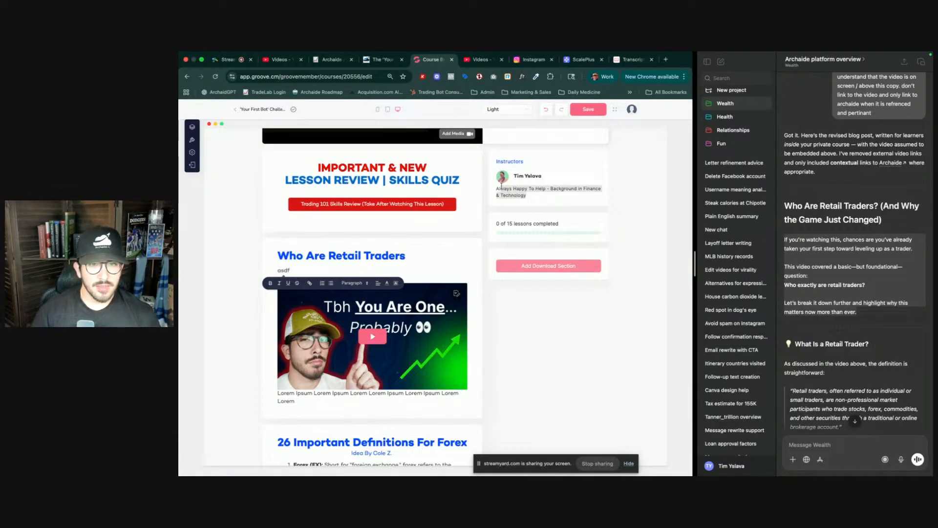
pyautogui.moveTo(318, 268)
pyautogui.click(285, 270)
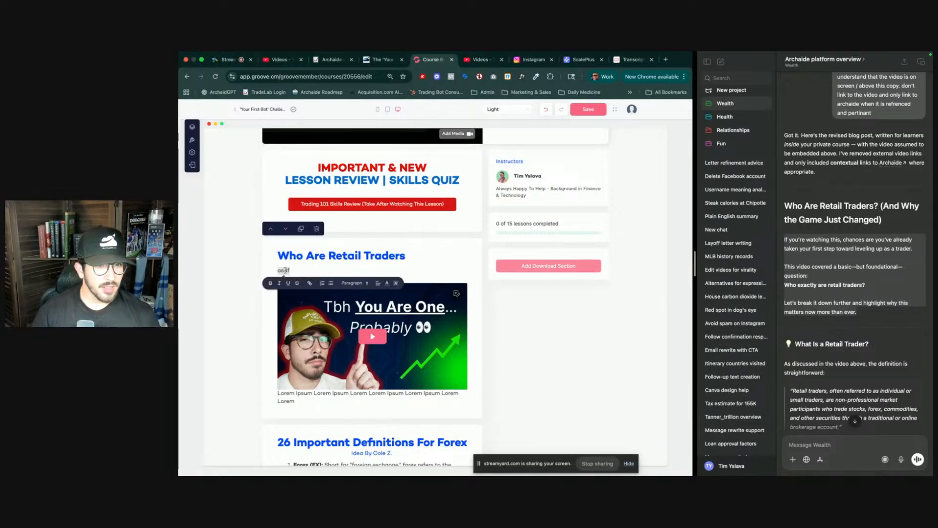
pyautogui.doubleClick(285, 270)
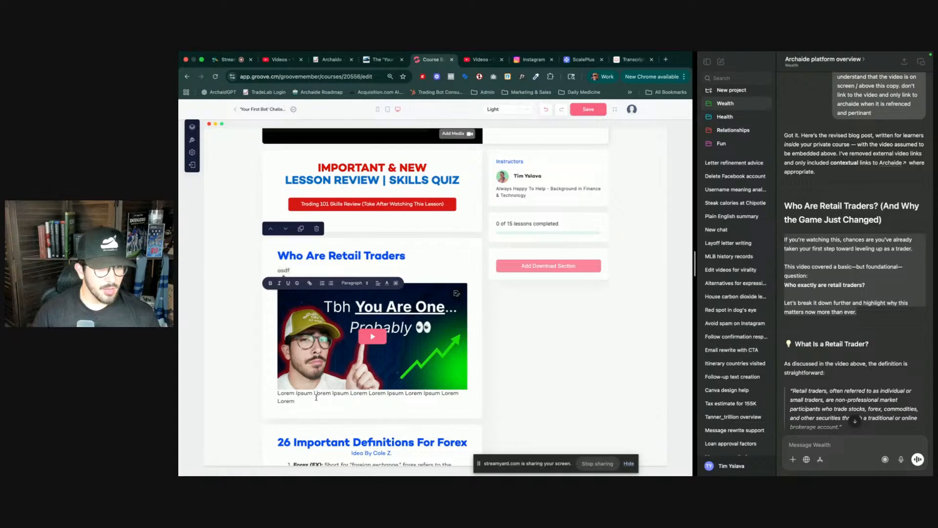
pyautogui.tripleClick(316, 397)
pyautogui.hotkey('ctrl', 'v')
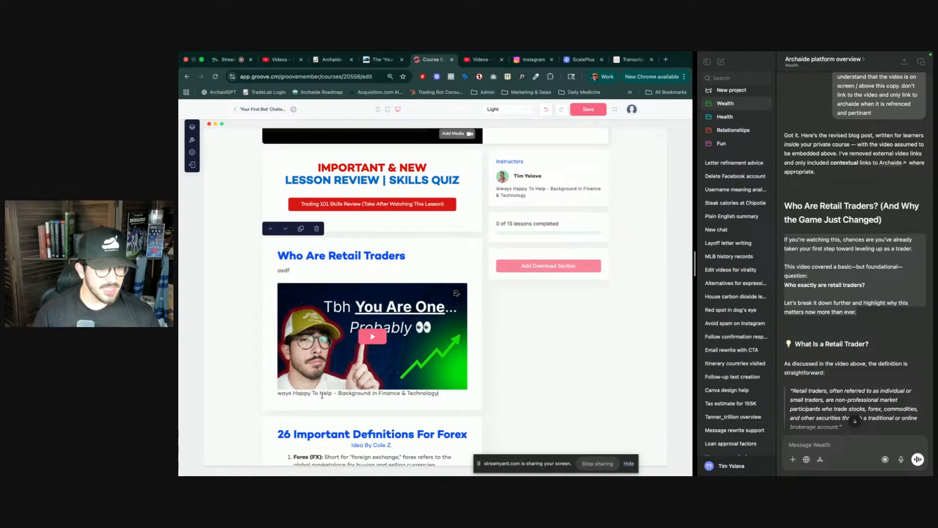
pyautogui.click(322, 396)
# - Scroll through and select sections of the revised post to review its table and closing sections
pyautogui.tripleClick(824, 273)
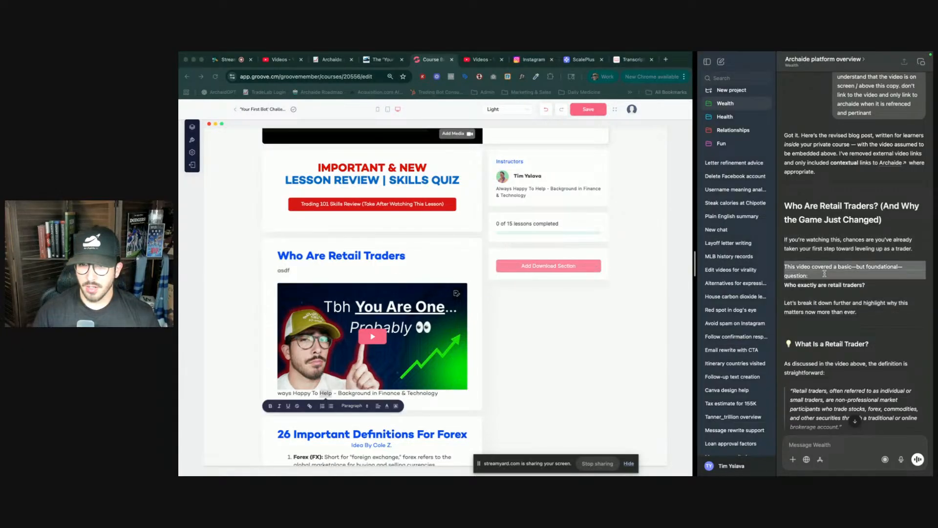
pyautogui.moveTo(783, 240); pyautogui.dragTo(870, 325)
pyautogui.scroll(-10, 868, 325)
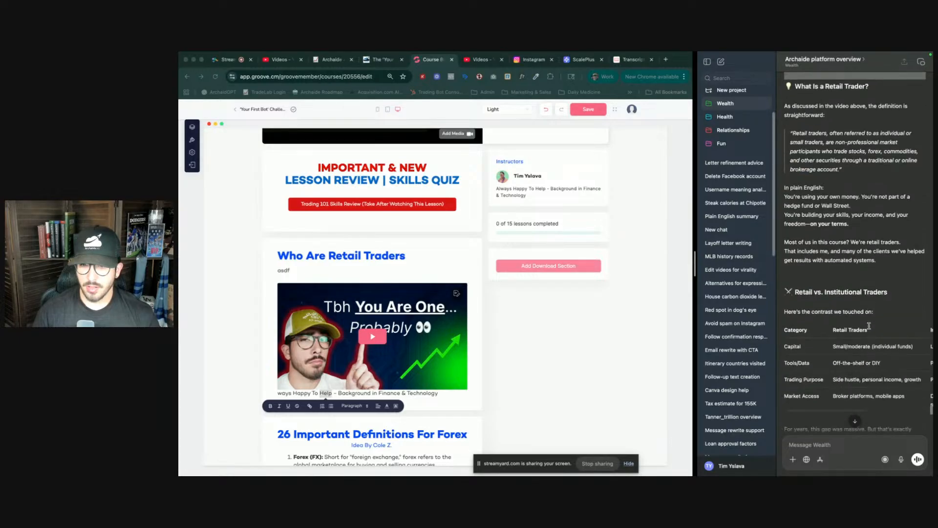
pyautogui.scroll(-8, 868, 325)
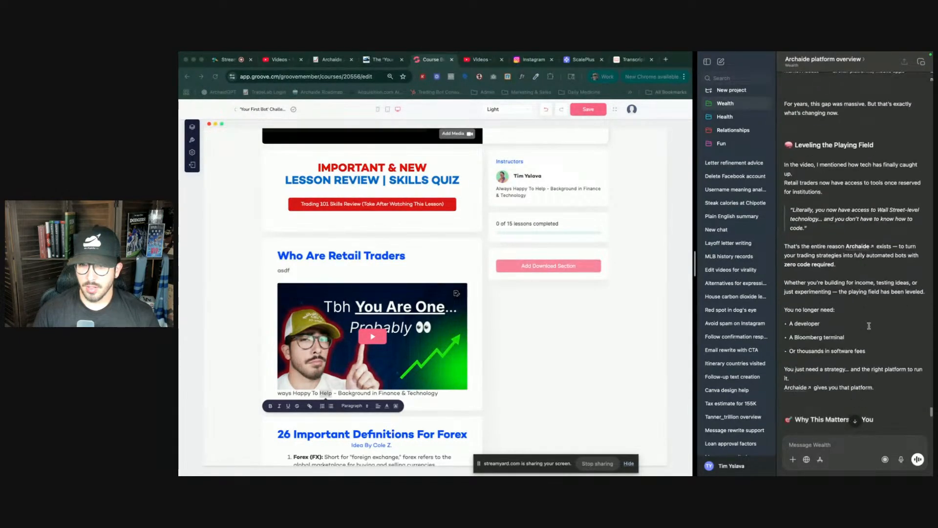
pyautogui.scroll(-10, 865, 329)
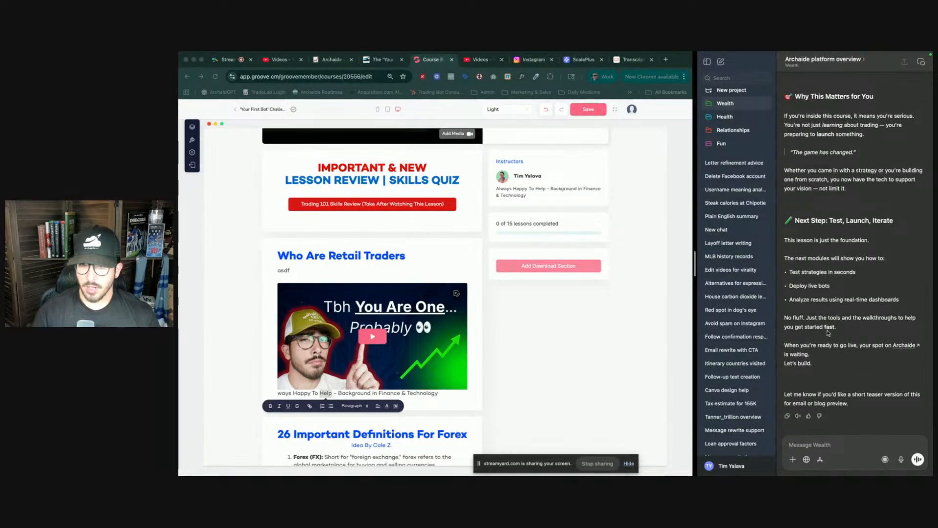
pyautogui.scroll(3, 828, 325)
pyautogui.scroll(1, 828, 324)
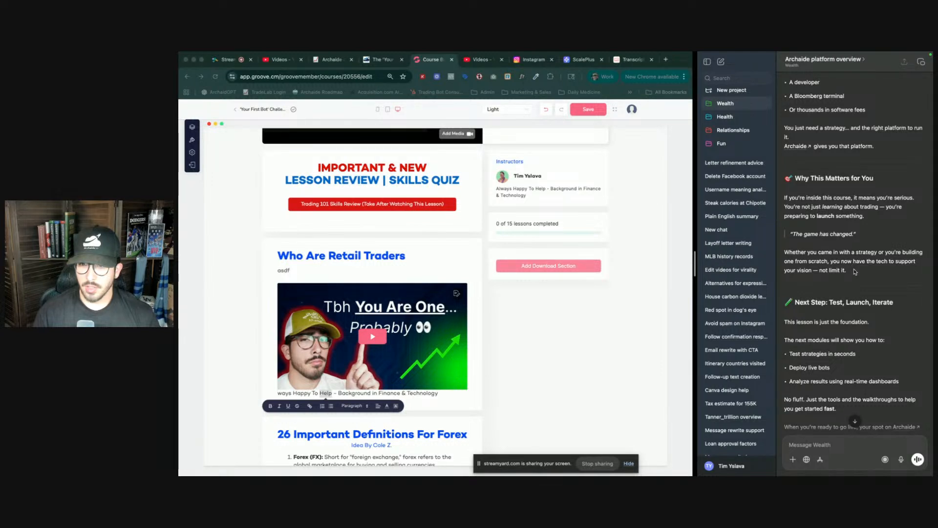
pyautogui.scroll(1, 855, 271)
pyautogui.scroll(5, 856, 279)
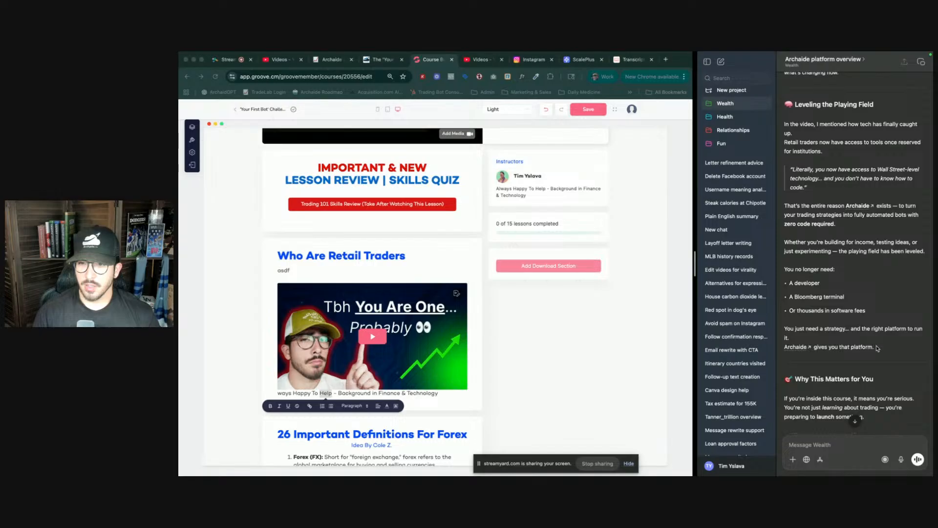
pyautogui.moveTo(874, 348); pyautogui.dragTo(826, 310)
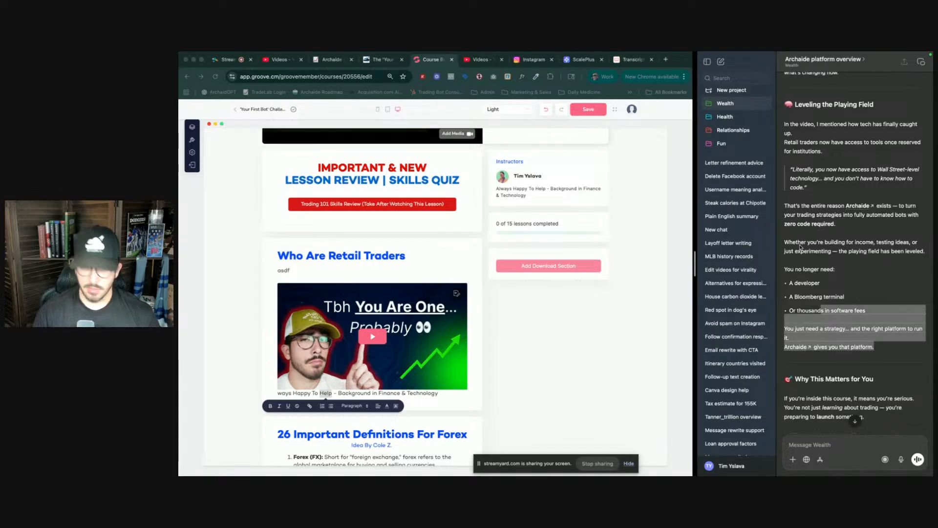
pyautogui.scroll(5, 801, 247)
pyautogui.scroll(-8, 806, 293)
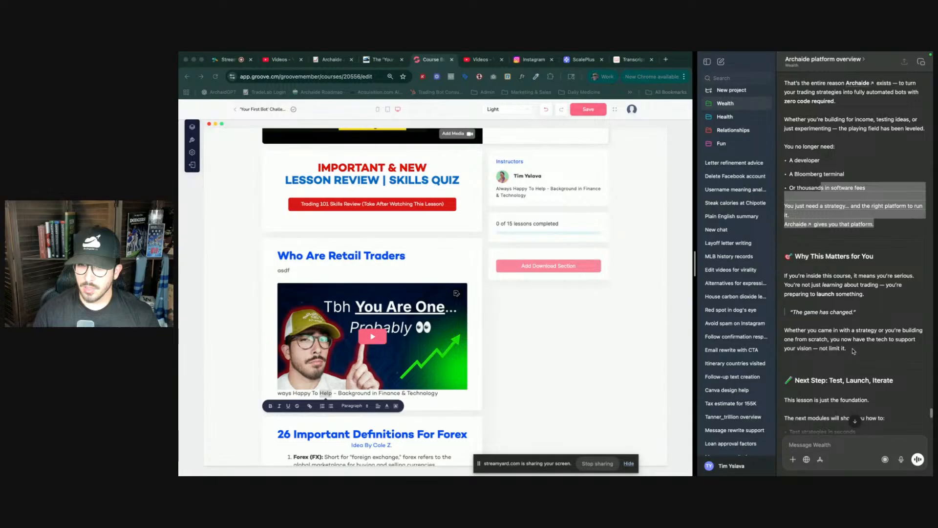
pyautogui.click(852, 351)
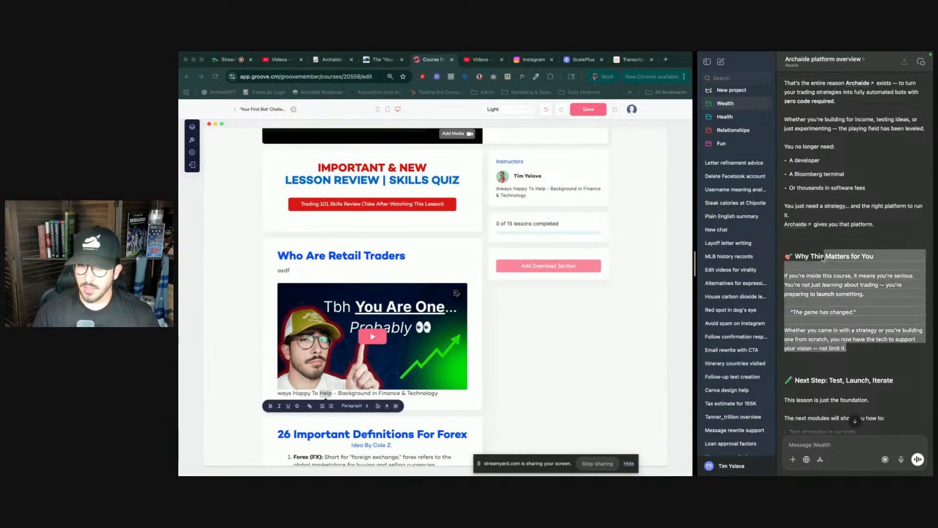
pyautogui.scroll(5, 826, 293)
pyautogui.scroll(3, 821, 255)
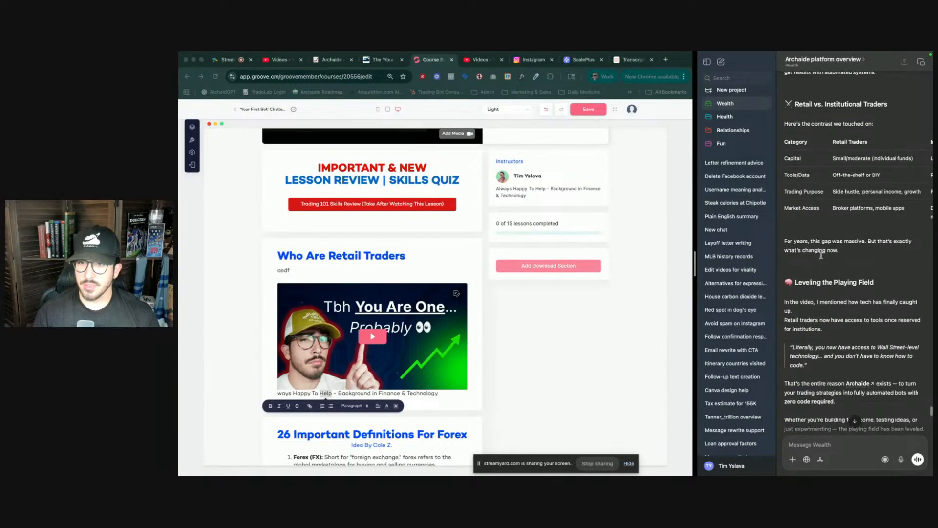
pyautogui.scroll(1, 821, 255)
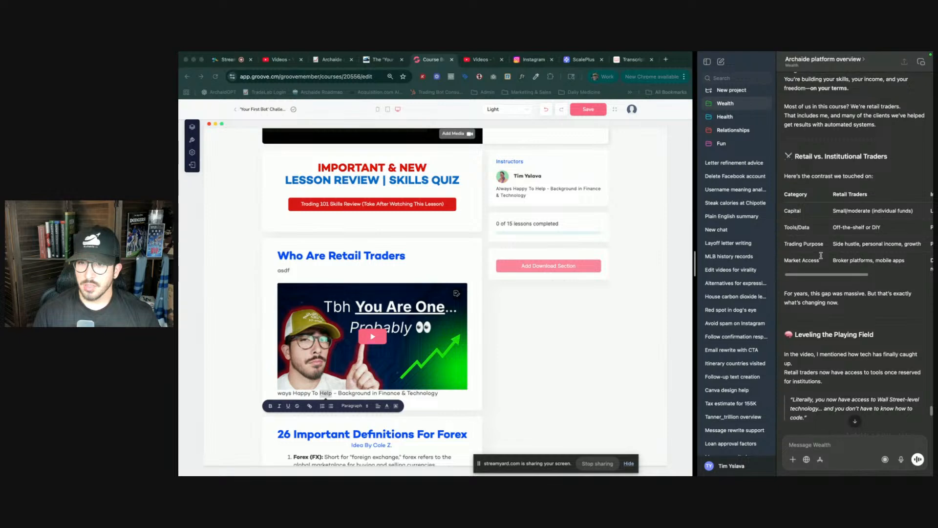
pyautogui.scroll(3, 820, 255)
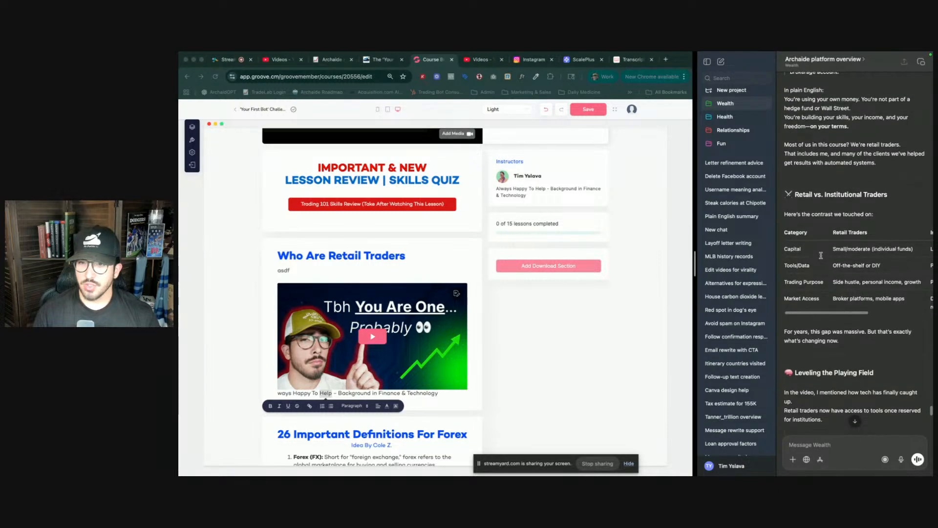
pyautogui.scroll(10, 821, 255)
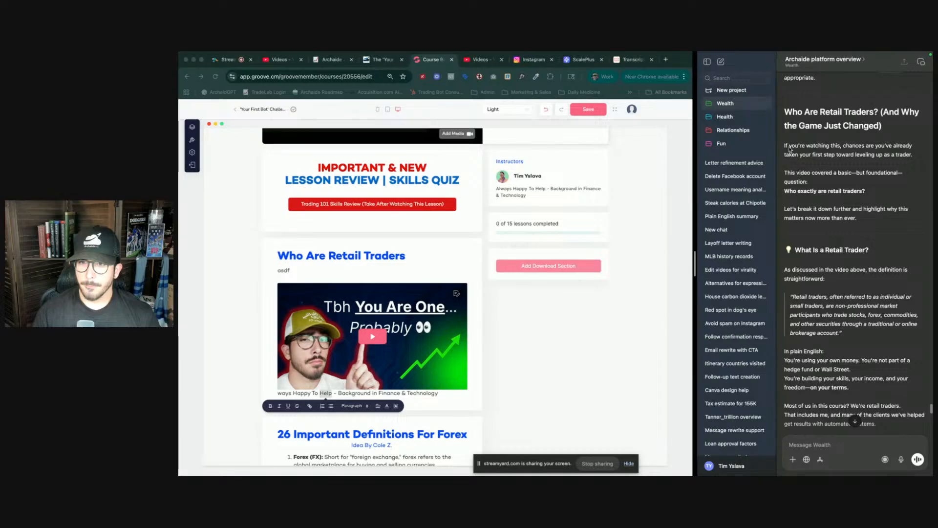
pyautogui.moveTo(785, 147); pyautogui.dragTo(854, 396)
pyautogui.scroll(-20, 855, 396)
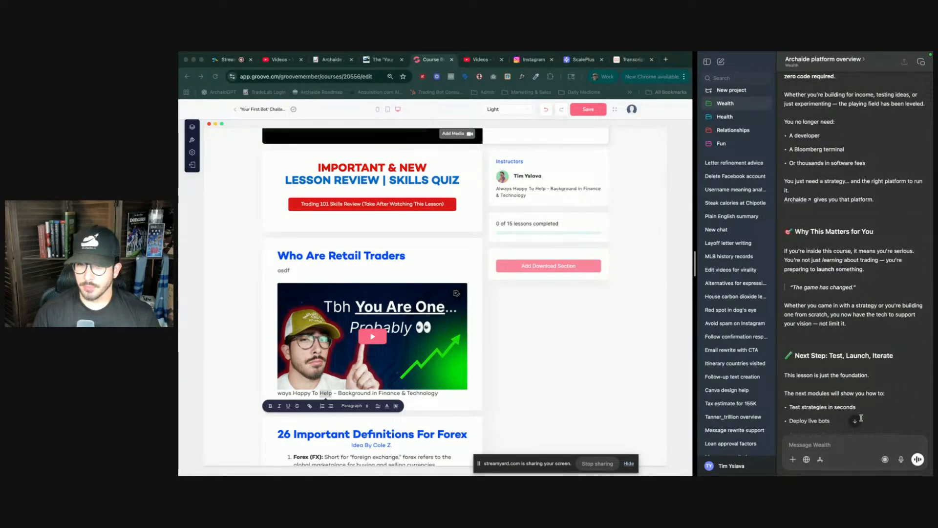
pyautogui.scroll(10, 842, 313)
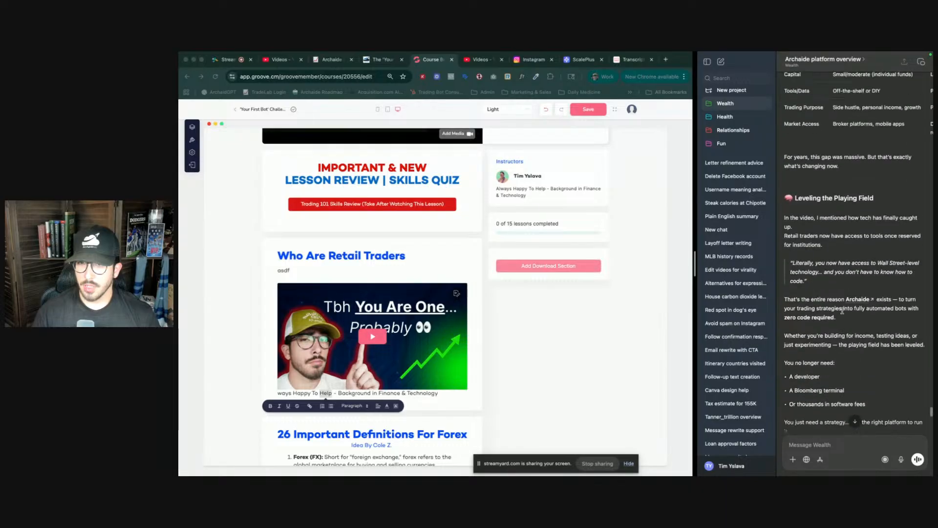
pyautogui.scroll(5, 896, 158)
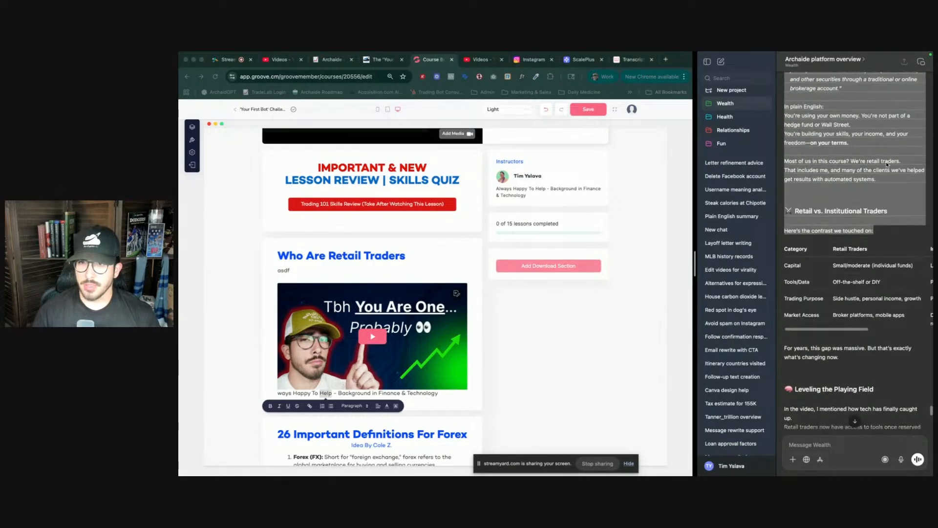
# - Send a follow-up prompt: 'Please get rid of the table and also the next steps'
pyautogui.click(833, 446)
pyautogui.write('Please get r')
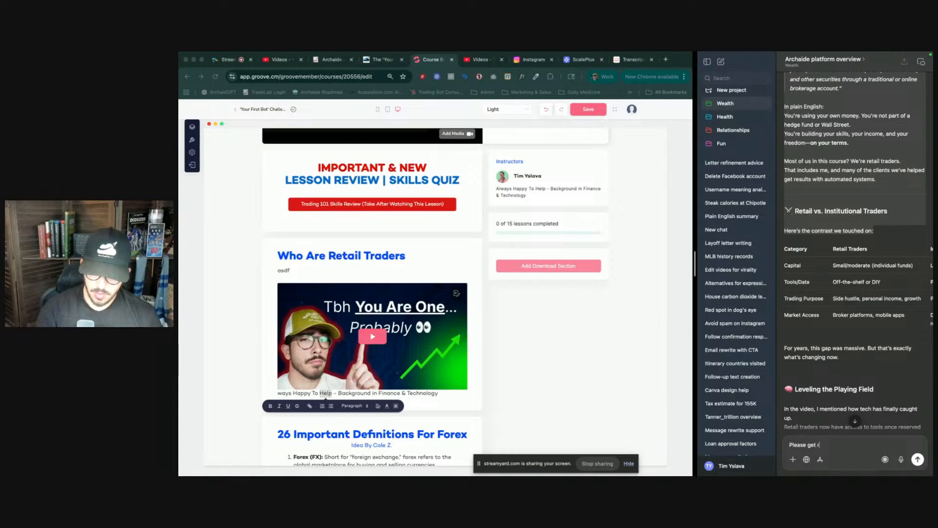
pyautogui.write('id of the')
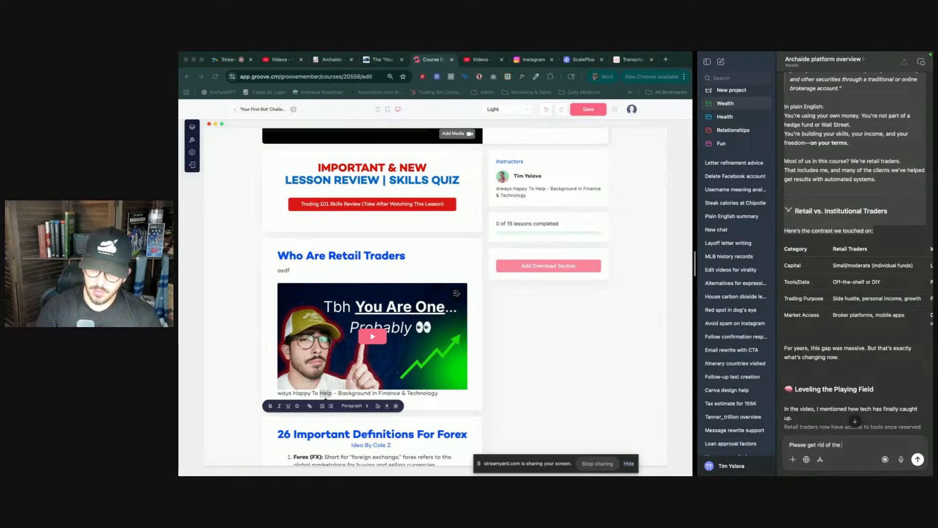
pyautogui.write(' table and also the next step')
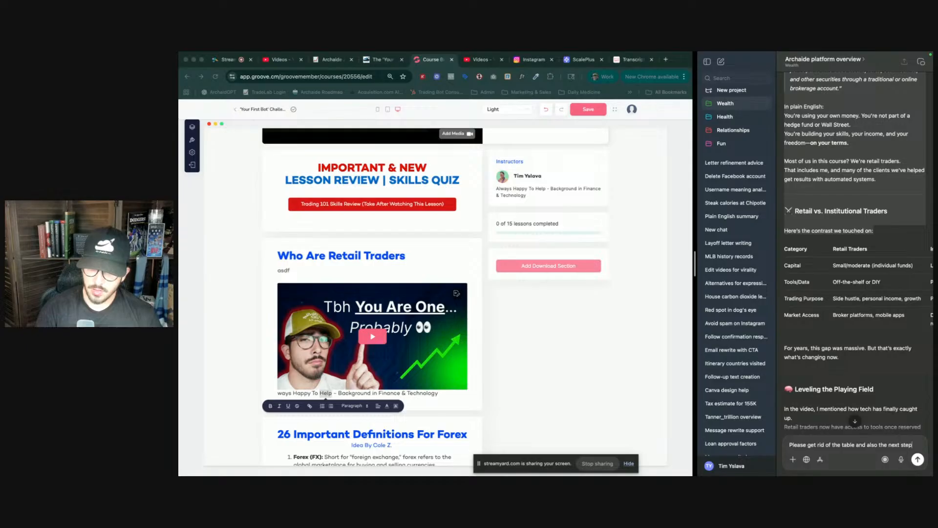
pyautogui.write('s')
pyautogui.press('Return')
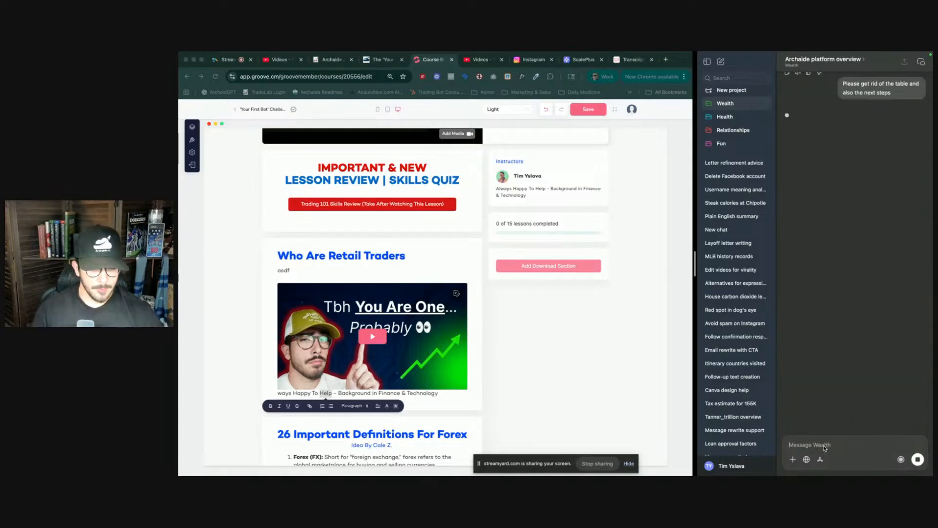
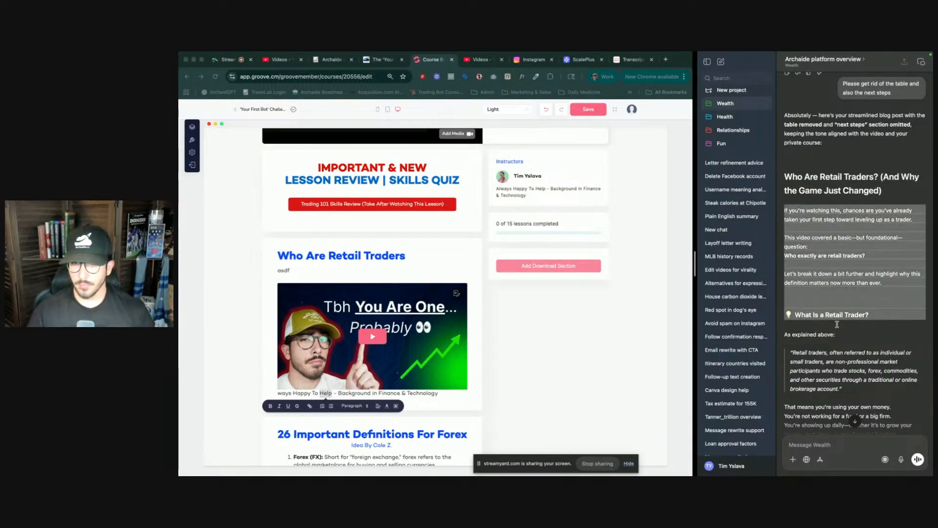
# - Clear the caption paragraph below the video in the Who Are Retail Traders lesson, leaving an empty line
pyautogui.scroll(-10, 847, 310)
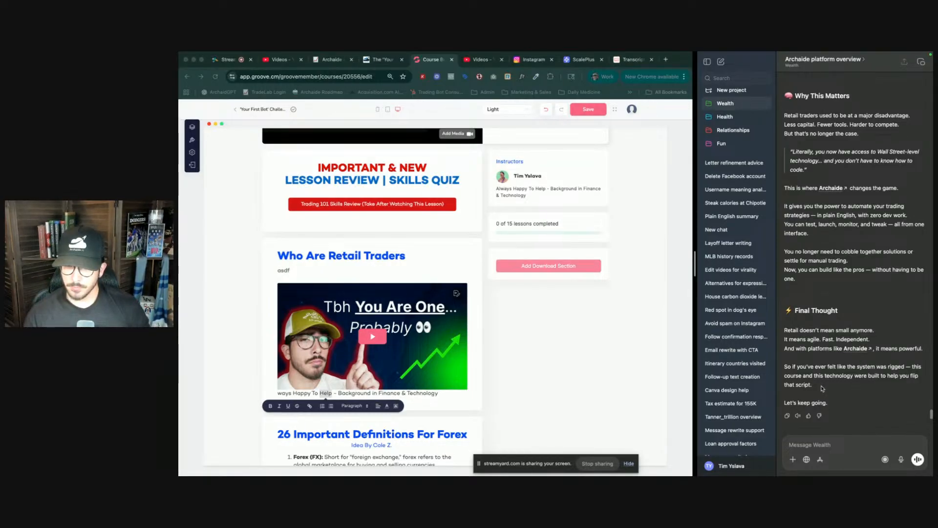
pyautogui.keyDown('shift'); pyautogui.click(828, 402); pyautogui.keyUp('shift')
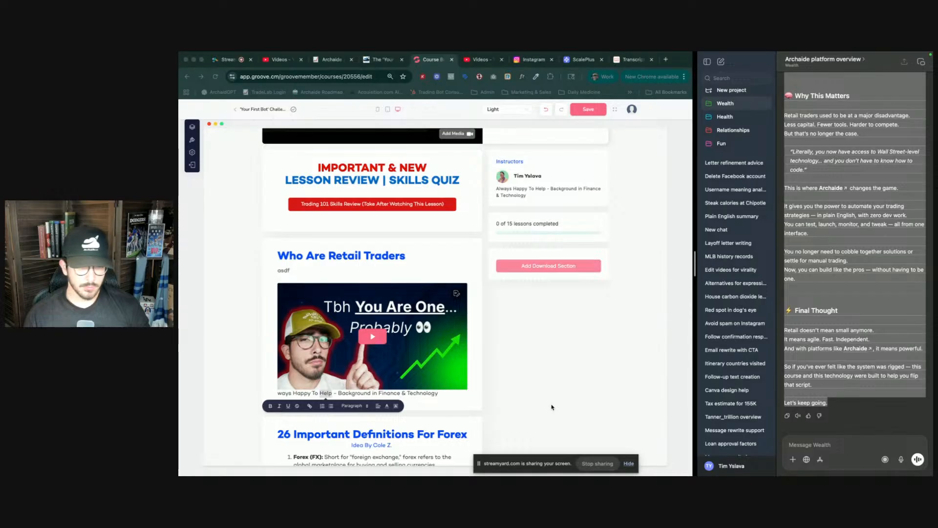
pyautogui.scroll(-2, 400, 381)
pyautogui.click(387, 332)
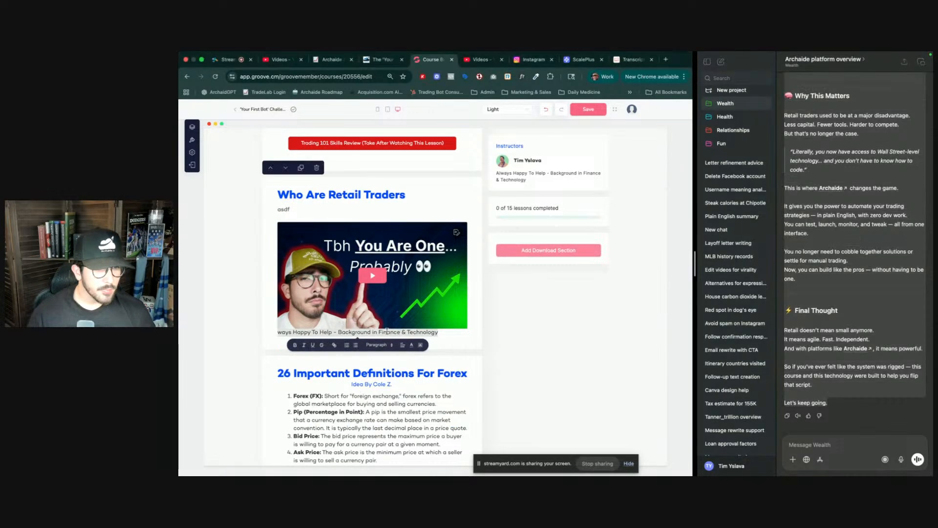
pyautogui.tripleClick(387, 332)
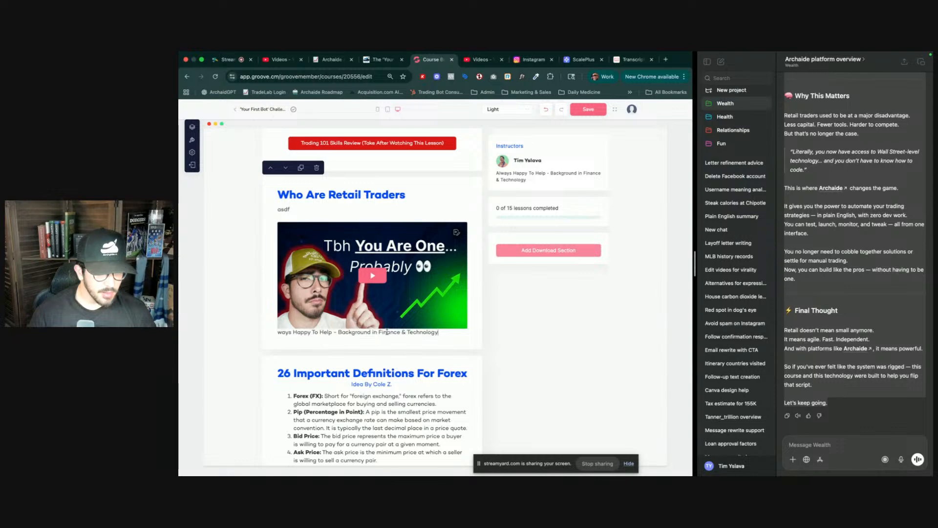
pyautogui.press('BackSpace')
pyautogui.press('Return')
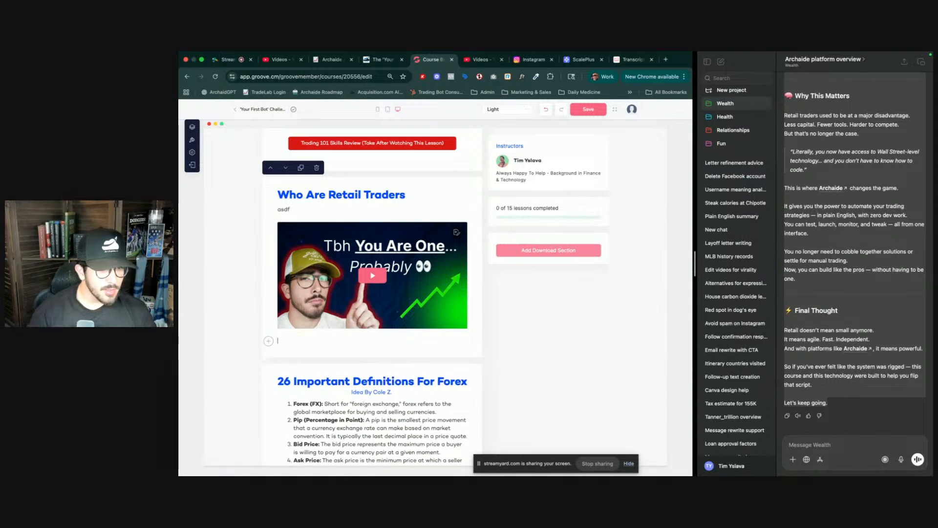
# - Select the revised post's opening paragraphs and try pasting them into the empty paragraph below the lesson video
pyautogui.click(815, 208)
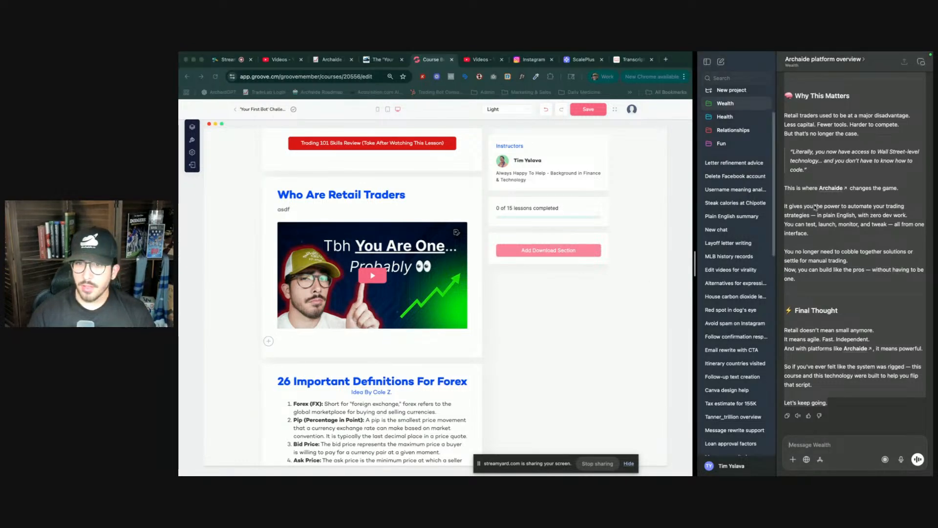
pyautogui.scroll(2, 815, 209)
pyautogui.scroll(10, 815, 208)
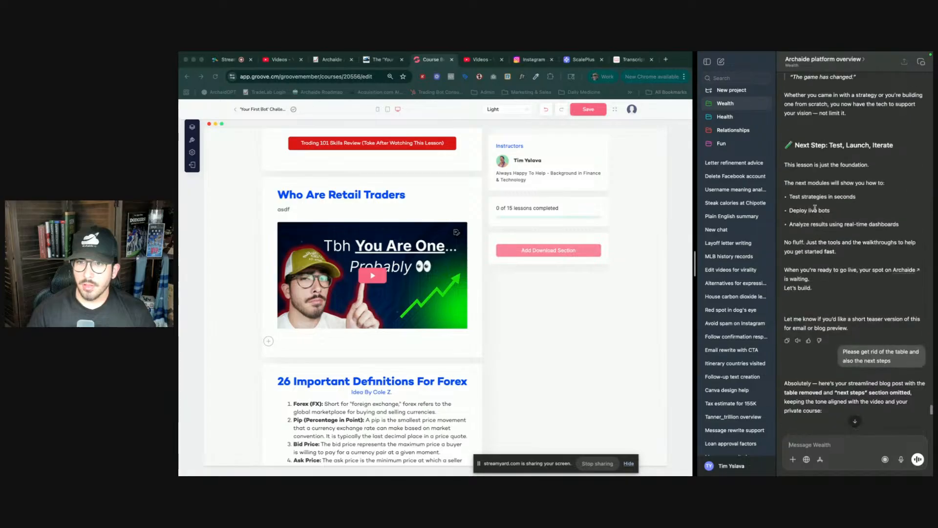
pyautogui.scroll(-3, 818, 337)
pyautogui.moveTo(821, 336); pyautogui.dragTo(798, 319)
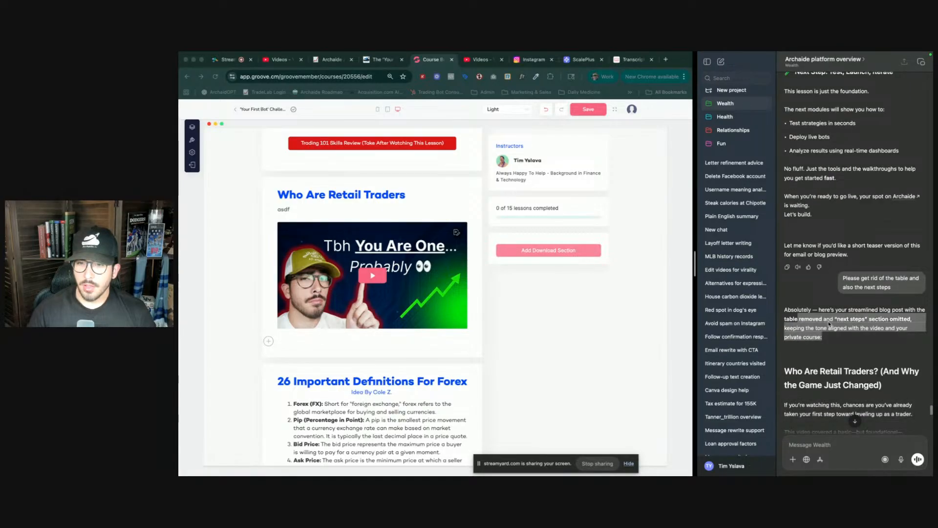
pyautogui.scroll(-6, 826, 323)
pyautogui.moveTo(785, 266); pyautogui.dragTo(882, 337)
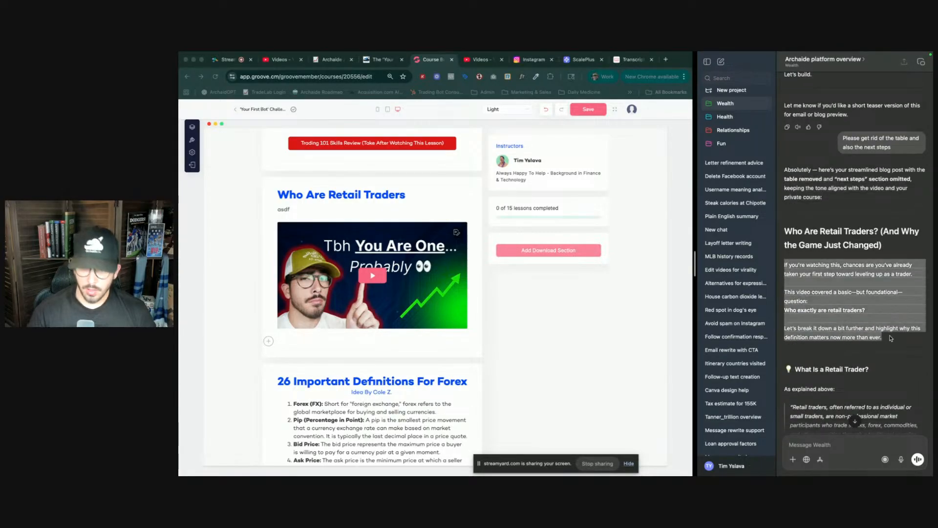
pyautogui.click(379, 337)
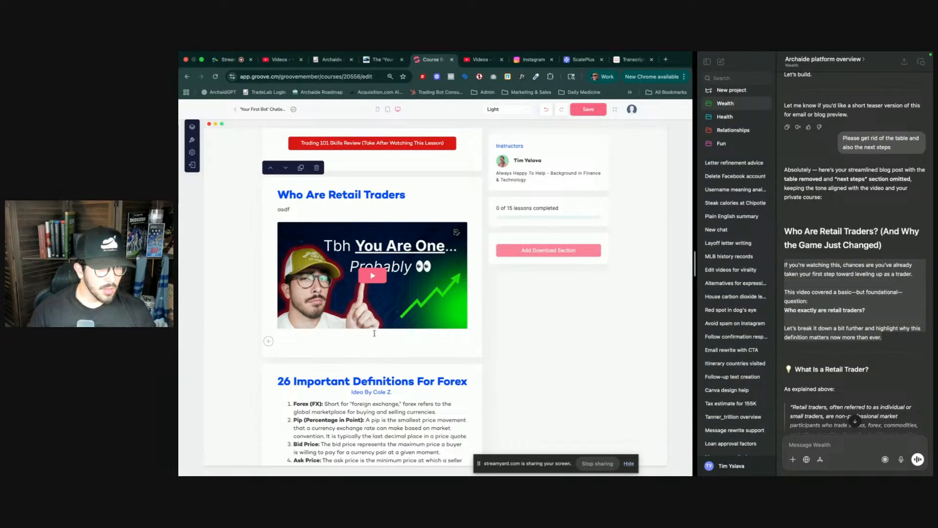
pyautogui.click(302, 213)
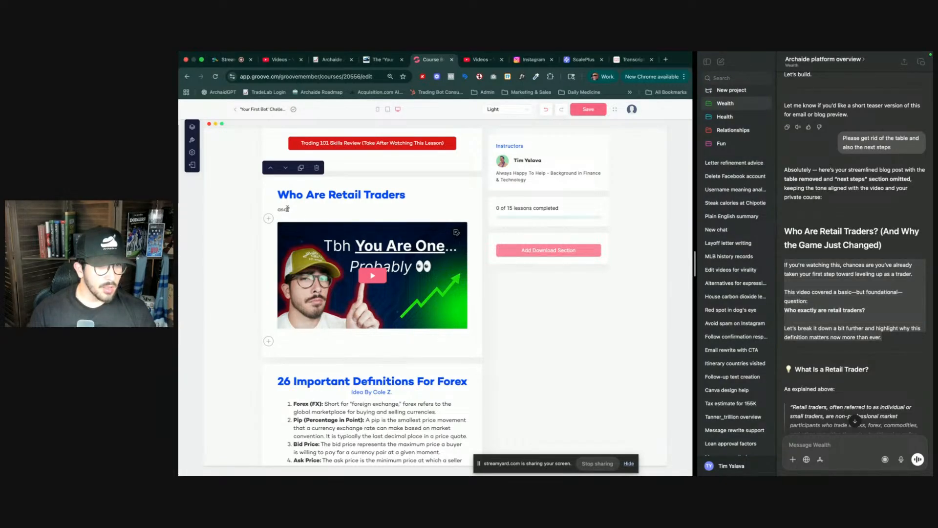
pyautogui.click(284, 338)
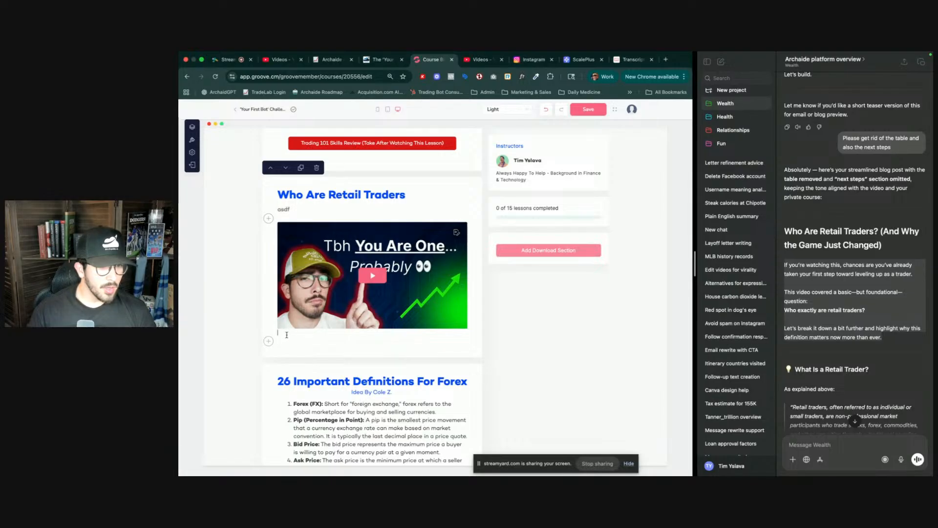
pyautogui.press('super+r')
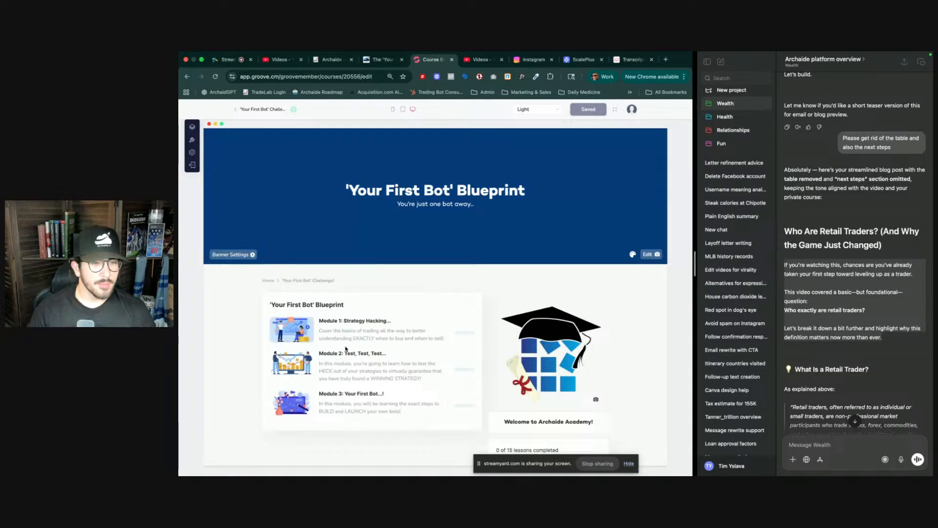
# - Open Module 1's Trading 101 lesson and add a Video section at the end of its content
pyautogui.click(373, 332)
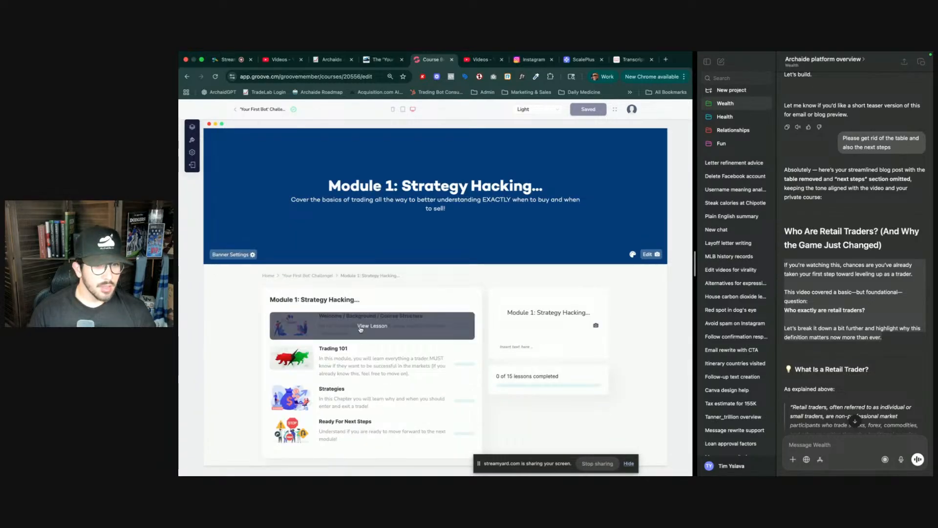
pyautogui.click(361, 329)
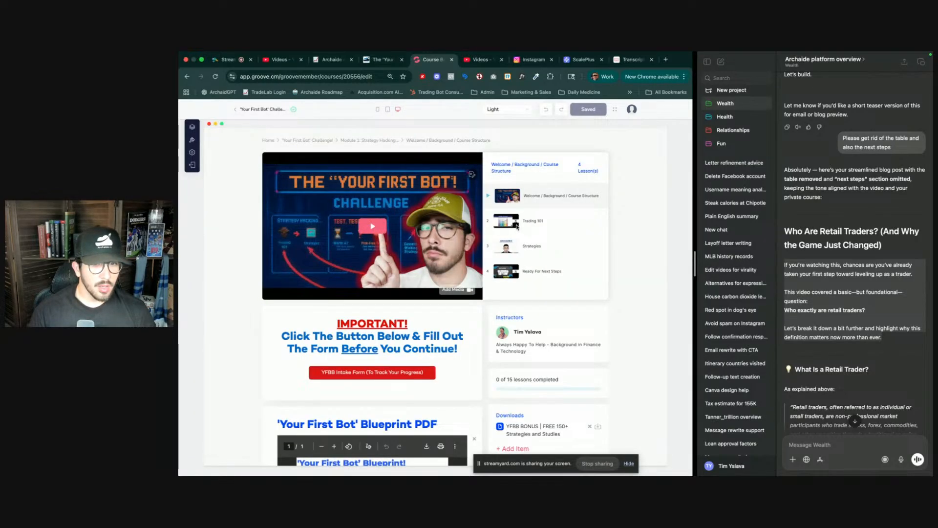
pyautogui.click(541, 222)
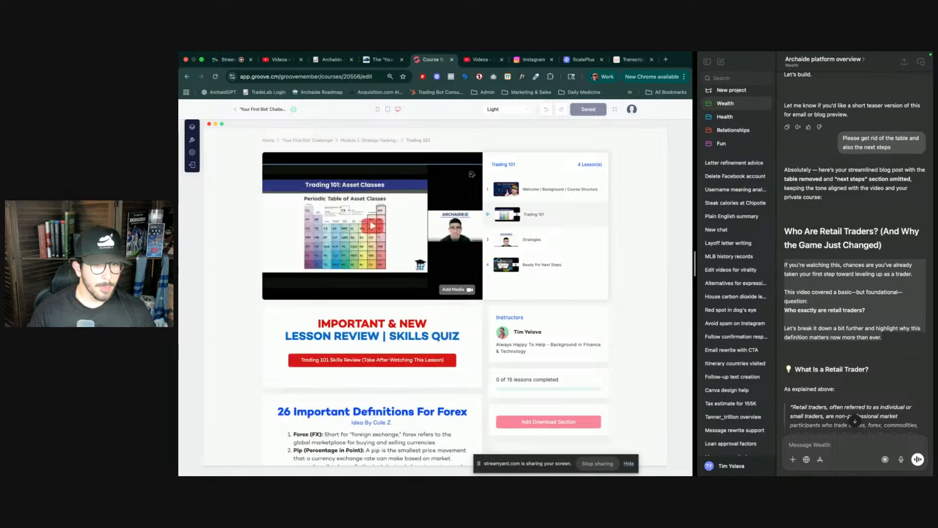
pyautogui.scroll(-2, 375, 385)
pyautogui.scroll(-10, 375, 384)
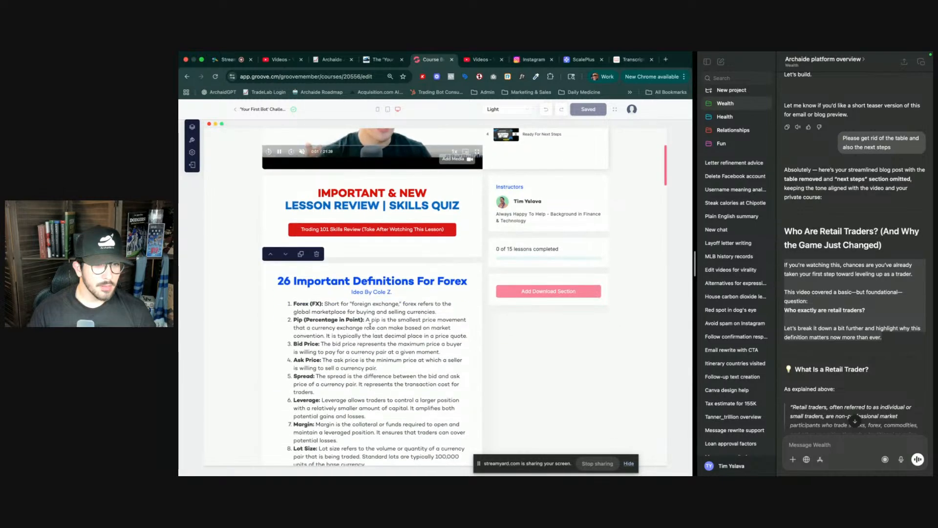
pyautogui.scroll(-10, 369, 361)
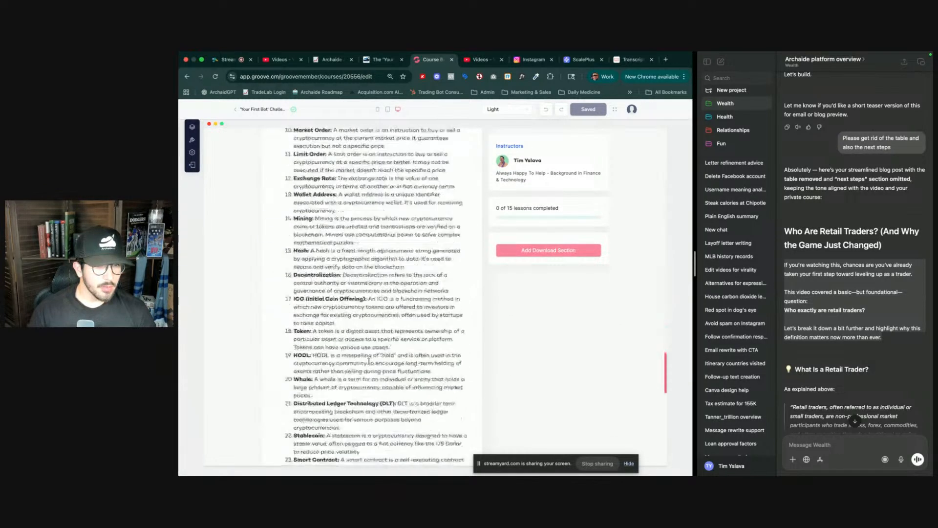
pyautogui.scroll(-6, 297, 324)
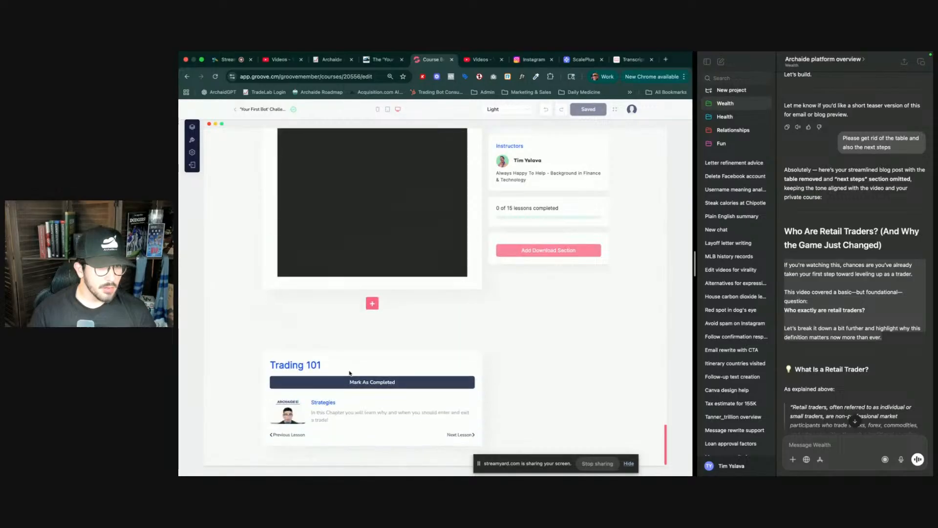
pyautogui.click(373, 304)
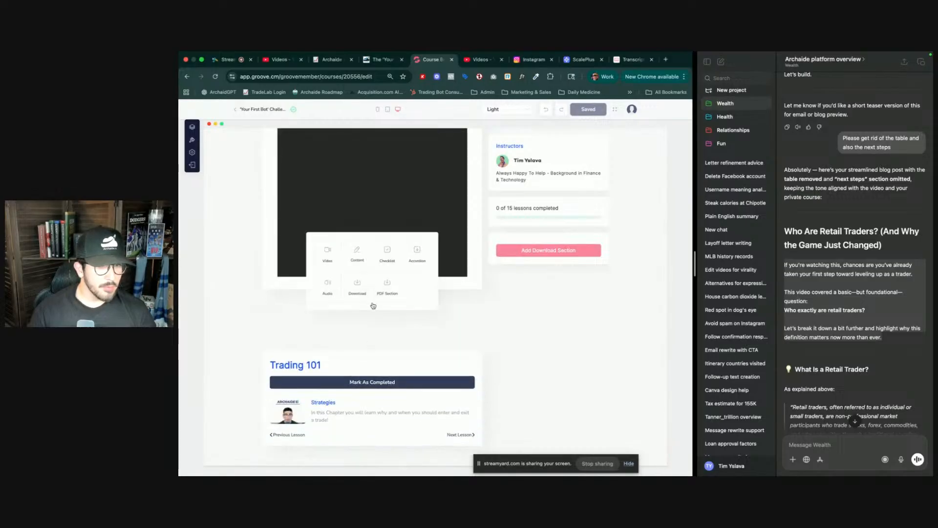
pyautogui.click(326, 254)
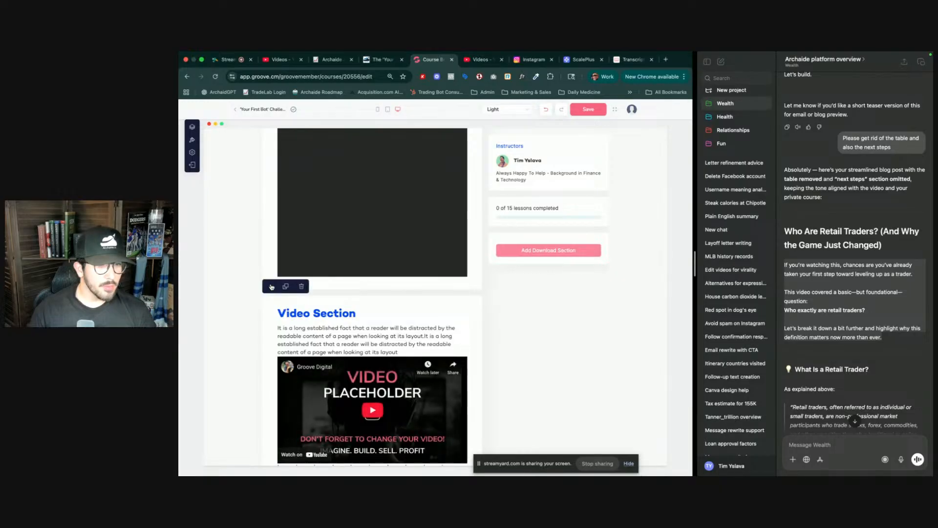
# - Move the new Video section up until it sits just below the Lesson Review skills quiz banner
pyautogui.click(271, 287)
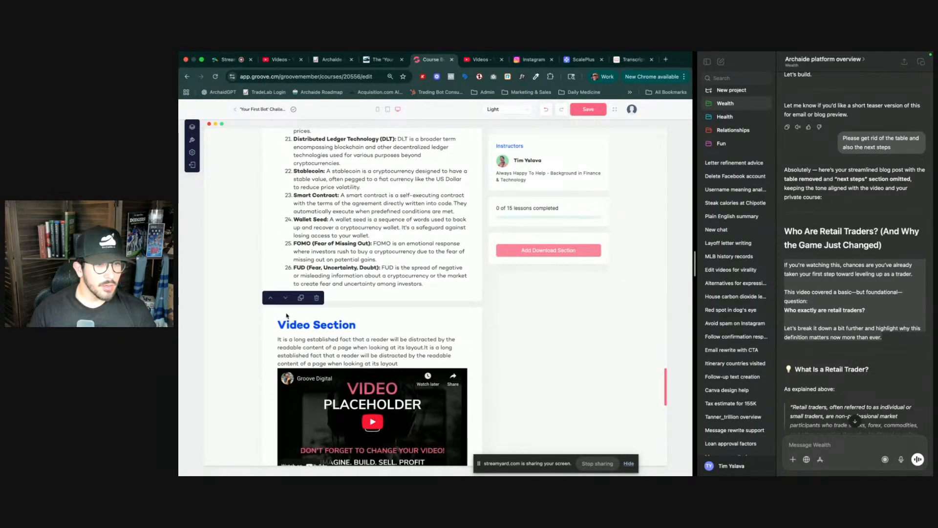
pyautogui.click(271, 299)
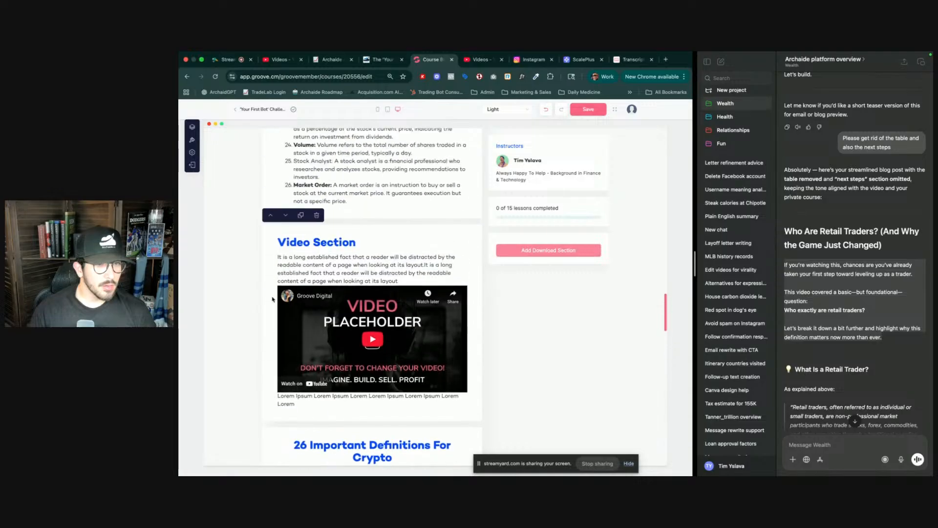
pyautogui.click(270, 215)
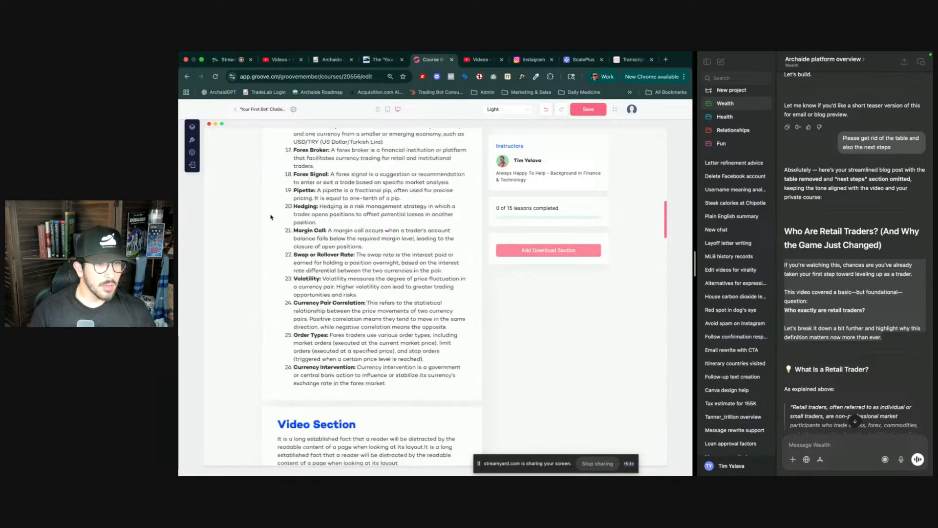
pyautogui.scroll(-6, 310, 322)
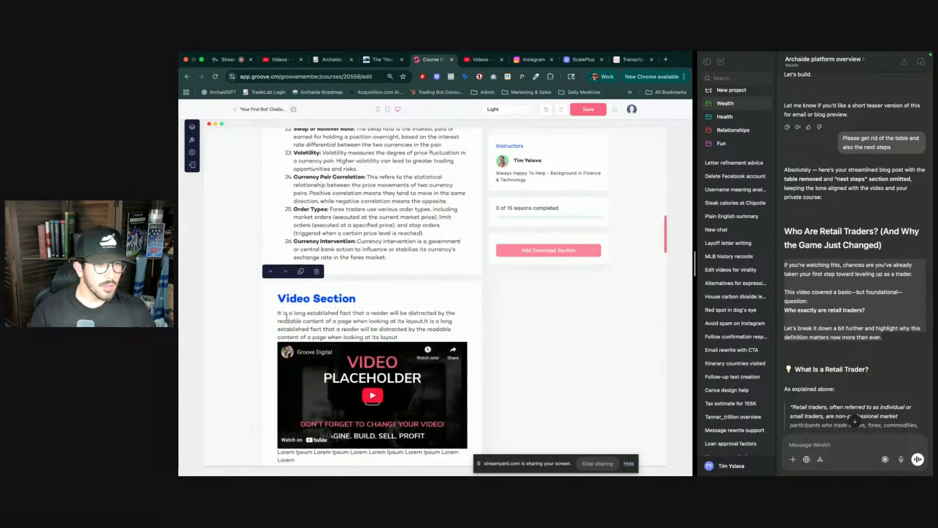
pyautogui.click(273, 274)
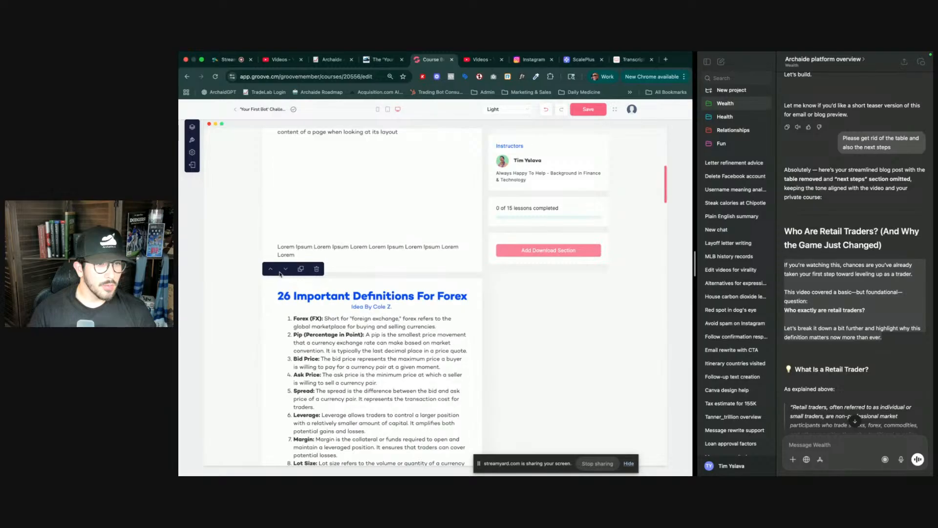
pyautogui.scroll(3, 293, 294)
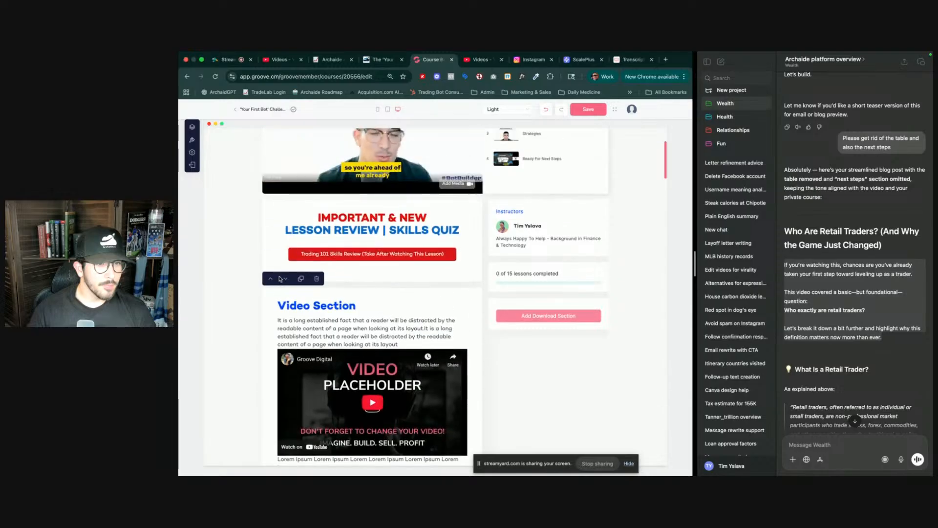
# - Replace the Video Section's placeholder description above the video with the text 'If'
pyautogui.doubleClick(334, 328)
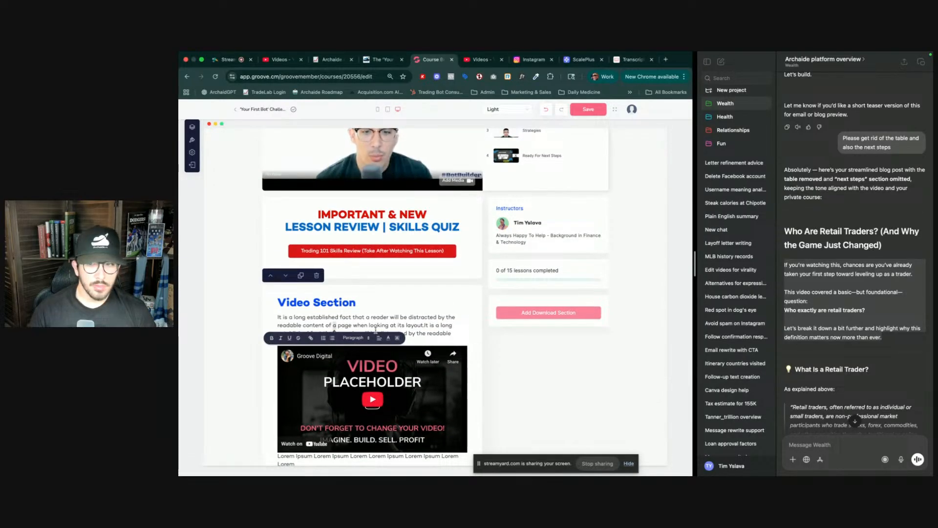
pyautogui.tripleClick(375, 331)
pyautogui.click(402, 337)
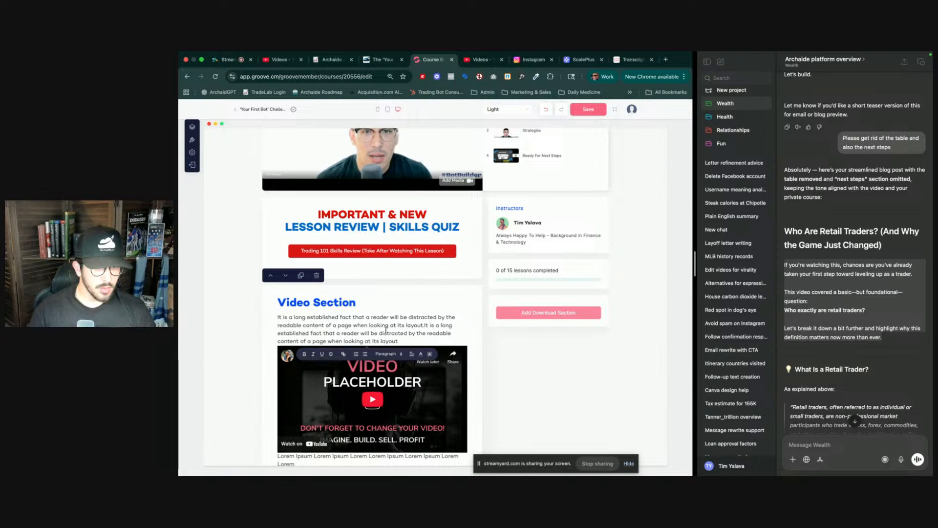
pyautogui.moveTo(402, 337); pyautogui.dragTo(278, 317)
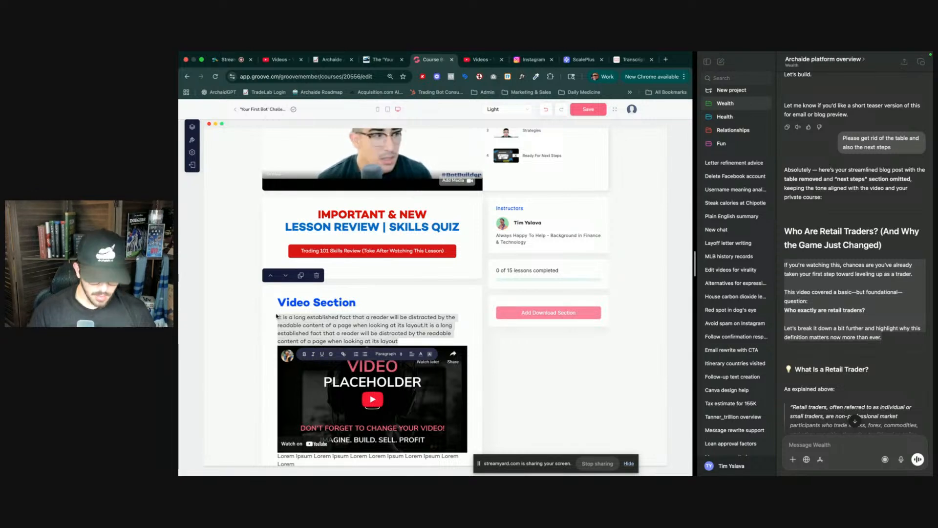
pyautogui.press('BackSpace')
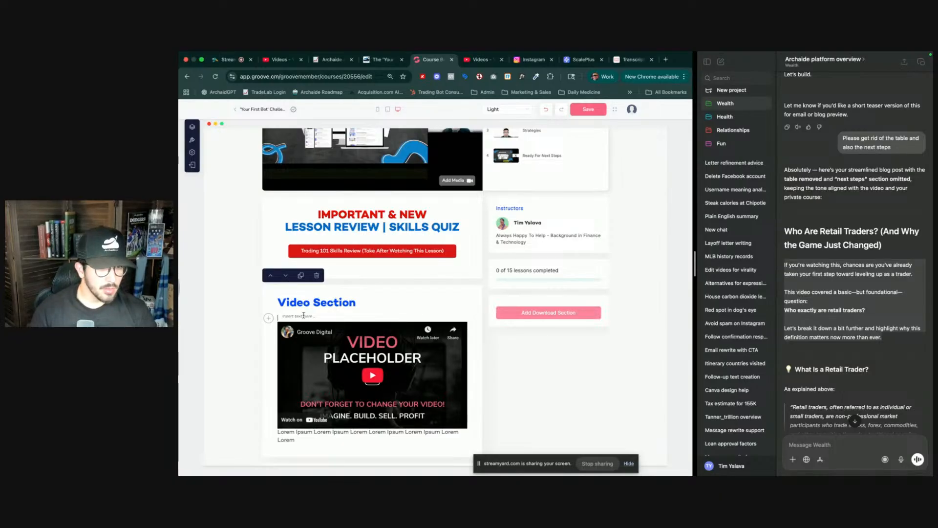
pyautogui.click(279, 317)
pyautogui.write('If')
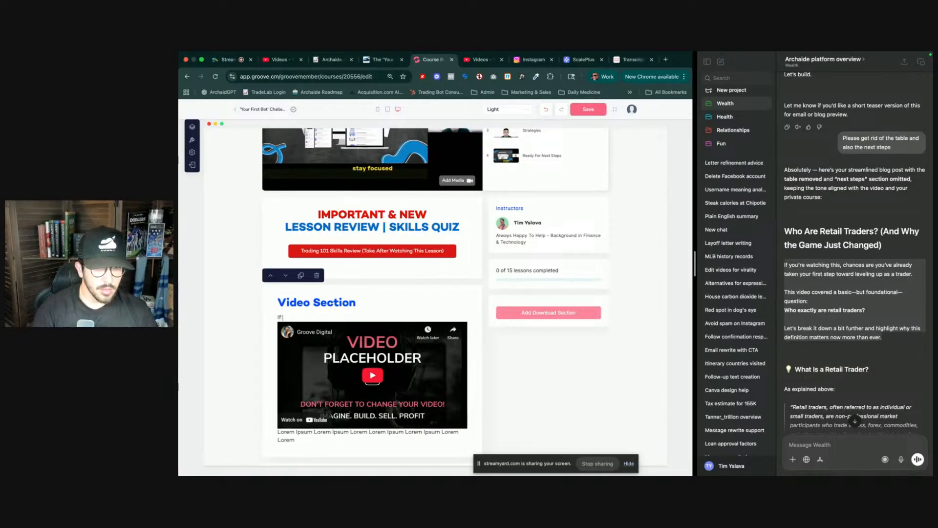
# - Select the revised blog post text in the ChatGPT reply, from its opening paragraph to the closing line
pyautogui.tripleClick(304, 432)
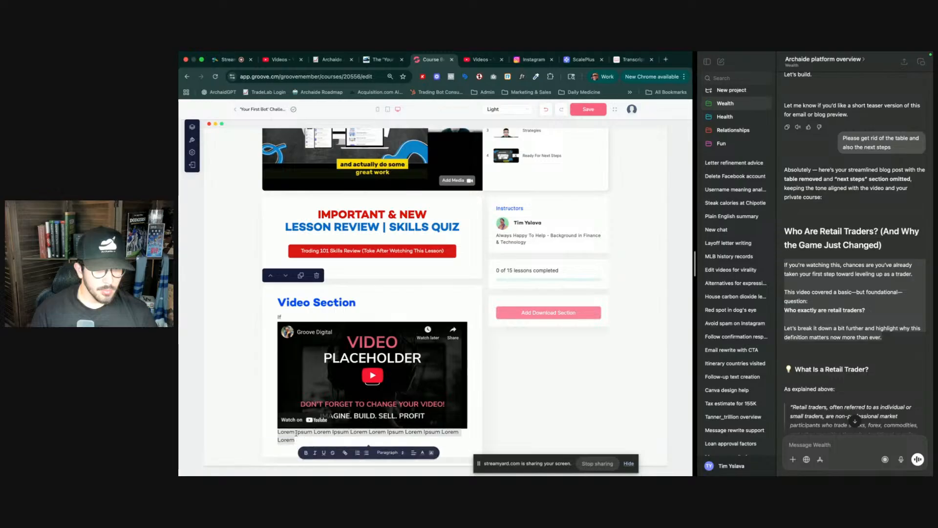
pyautogui.click(854, 303)
pyautogui.click(787, 264)
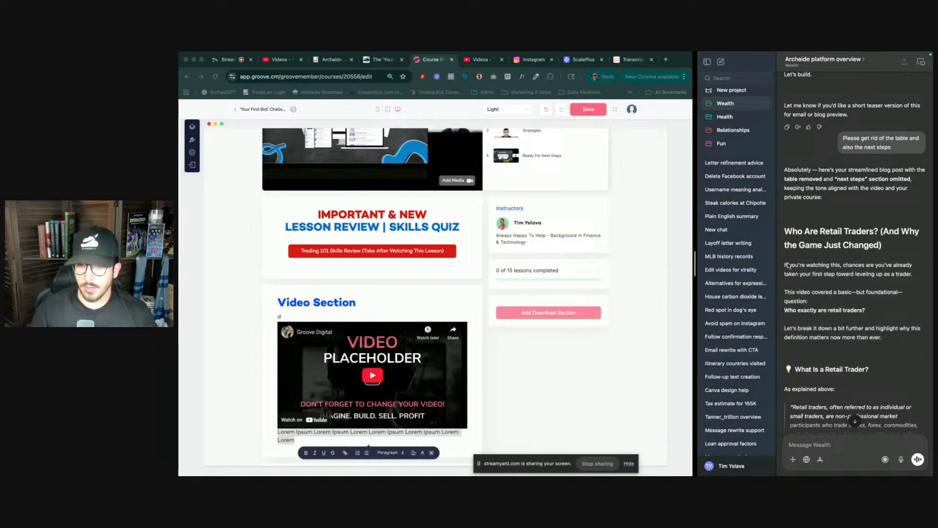
pyautogui.moveTo(784, 265); pyautogui.dragTo(833, 318)
pyautogui.scroll(-10, 832, 319)
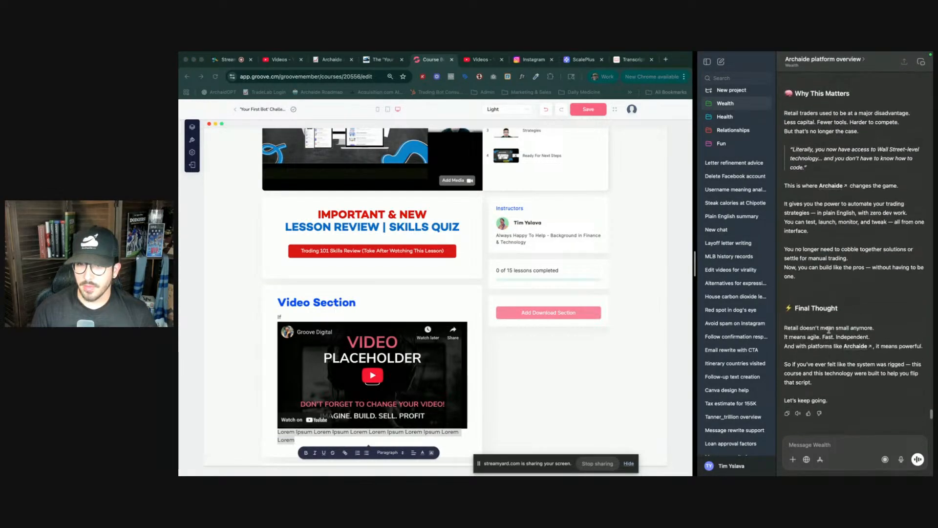
pyautogui.moveTo(859, 410); pyautogui.dragTo(846, 408)
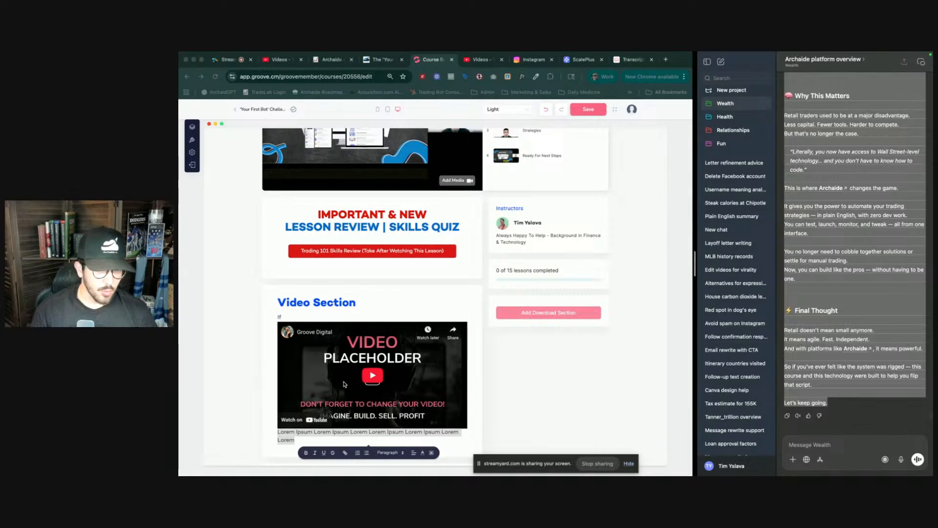
# - Delete the 'If' text and the Lorem Ipsum description from the Video Section, leaving both paragraphs empty
pyautogui.scroll(-3, 294, 343)
pyautogui.click(288, 350)
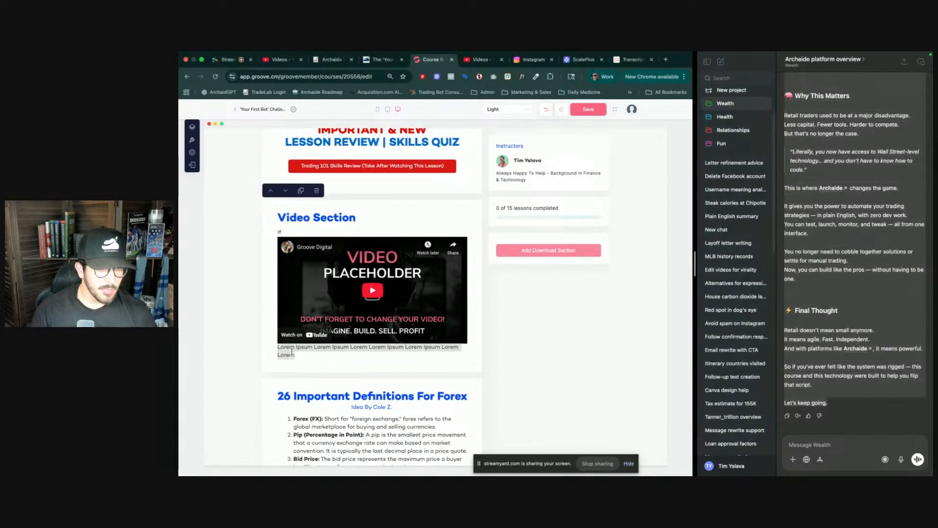
pyautogui.tripleClick(290, 351)
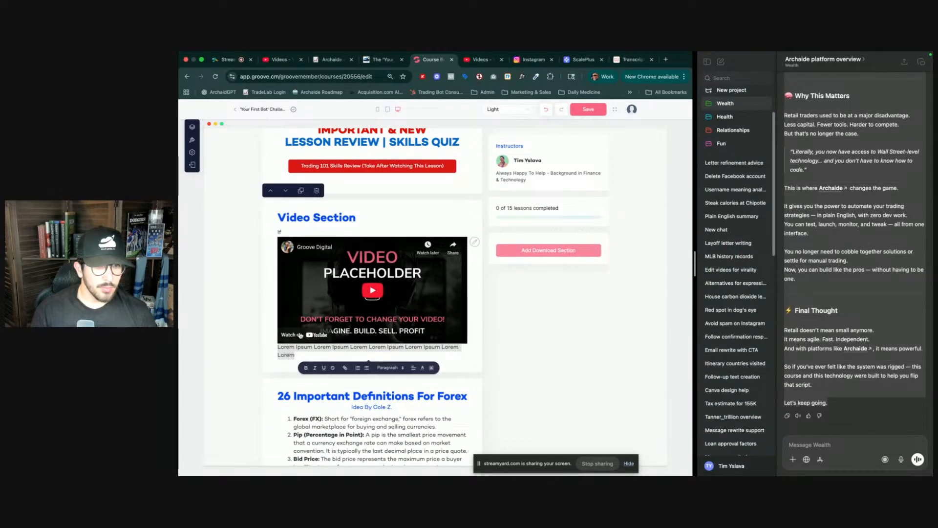
pyautogui.click(280, 232)
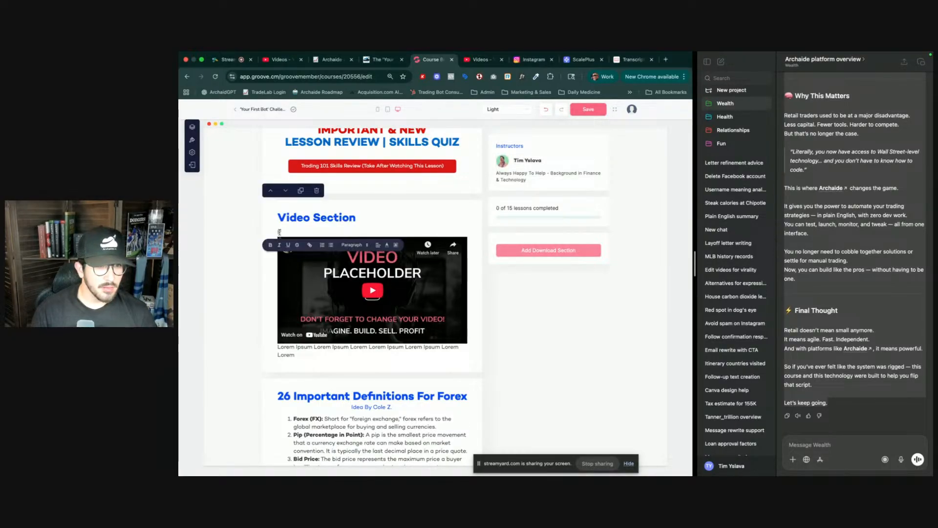
pyautogui.tripleClick(299, 348)
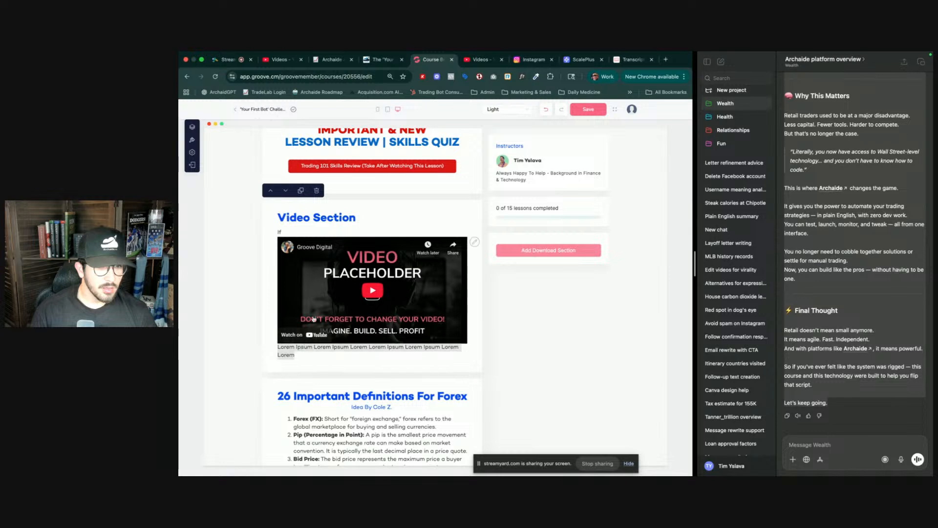
pyautogui.click(288, 230)
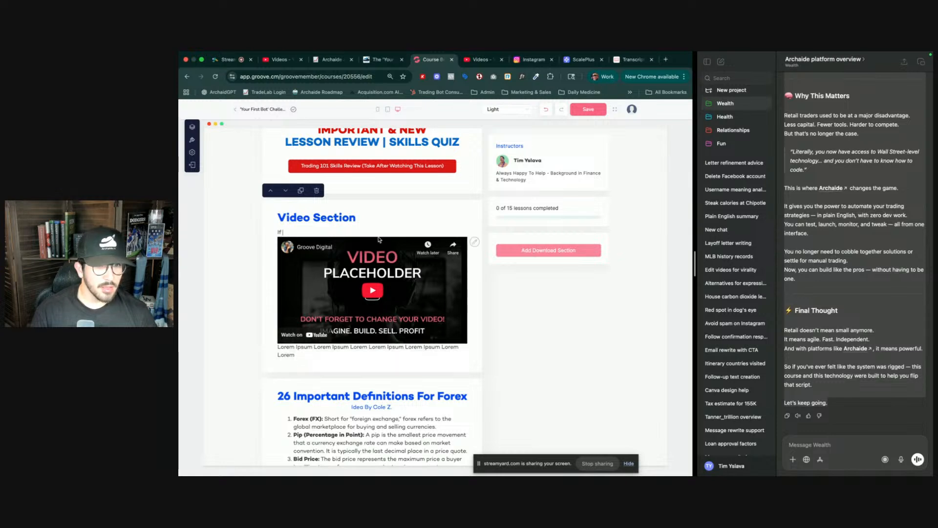
pyautogui.press('BackSpace')
pyautogui.press('BackSpace')
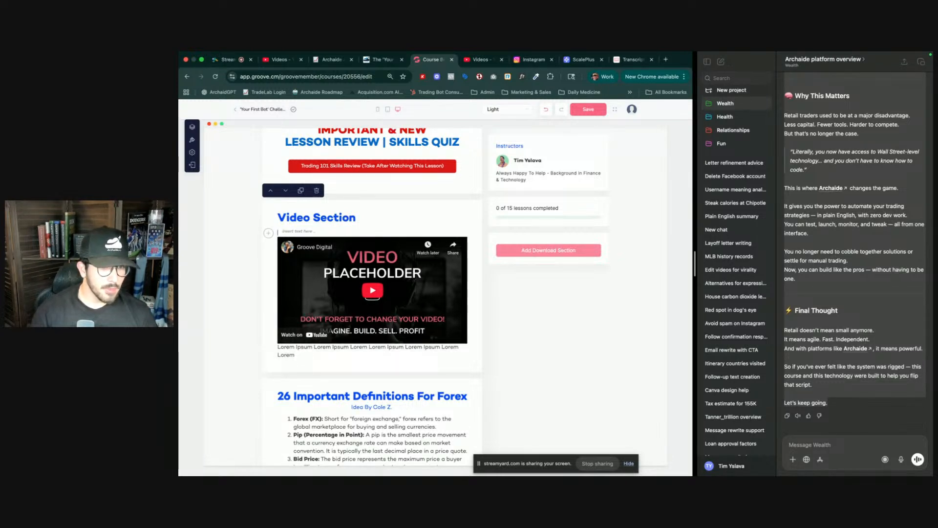
pyautogui.tripleClick(330, 348)
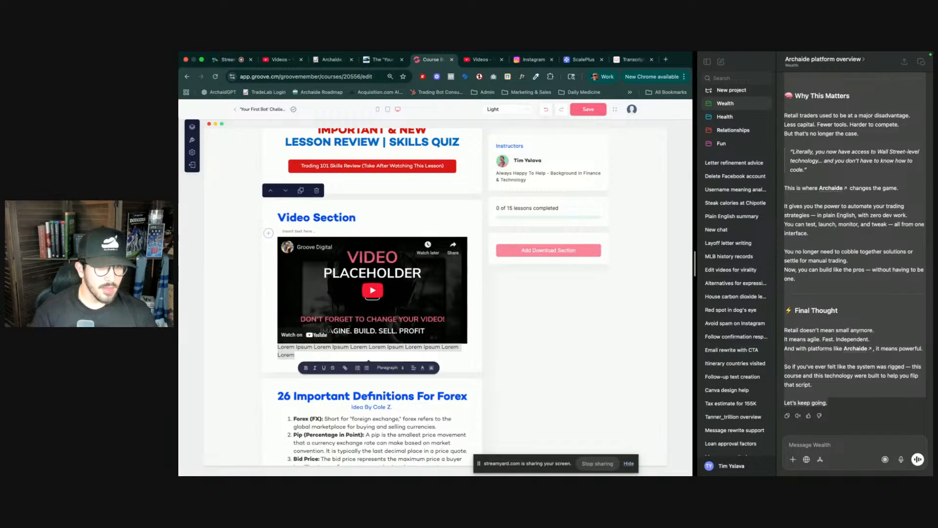
pyautogui.press('BackSpace')
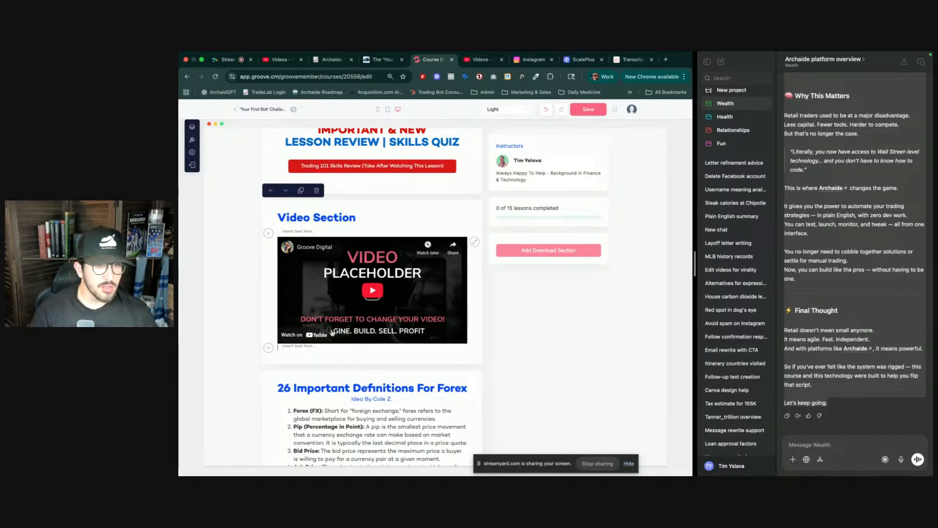
# - Add a Content section at the end of the lesson's content
pyautogui.click(268, 348)
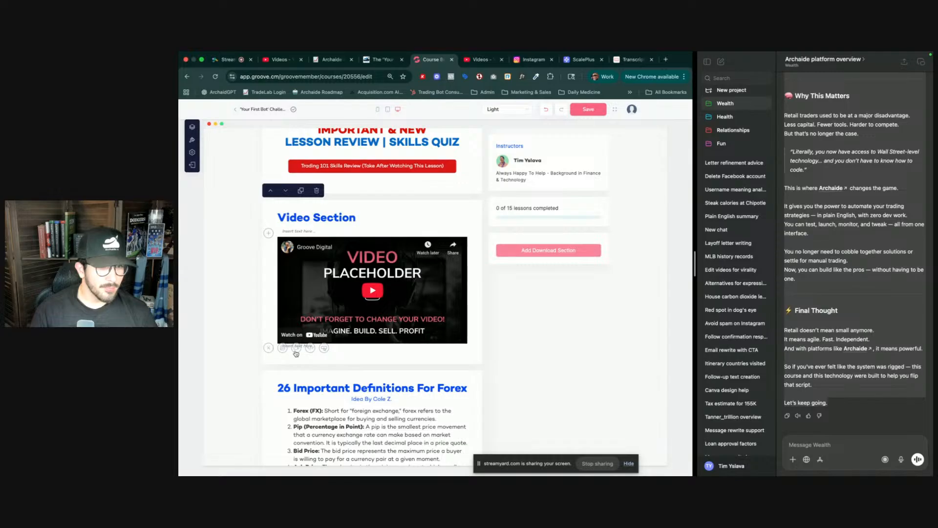
pyautogui.scroll(-15, 390, 359)
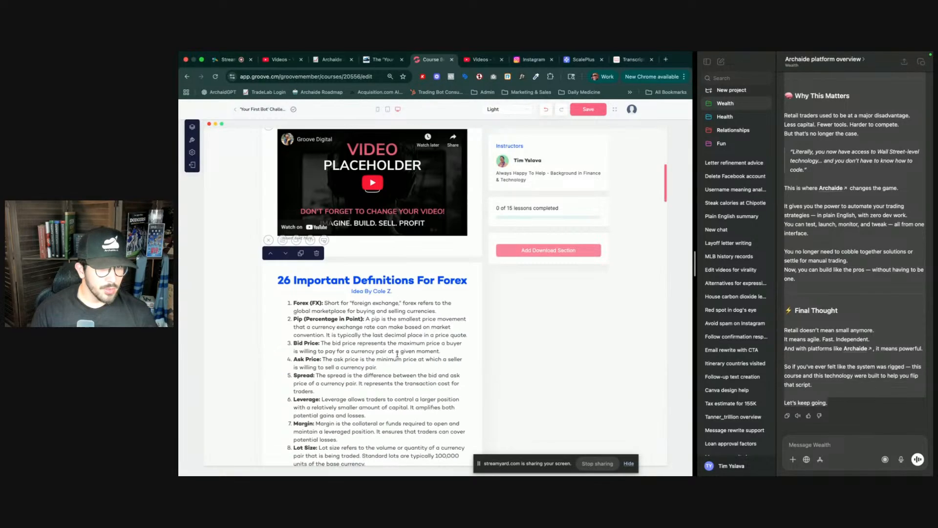
pyautogui.scroll(-3, 393, 363)
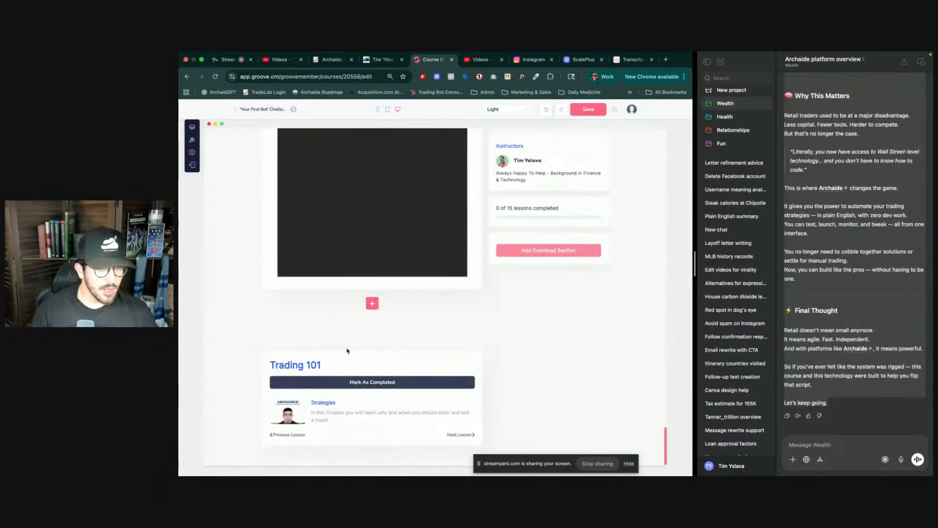
pyautogui.click(371, 303)
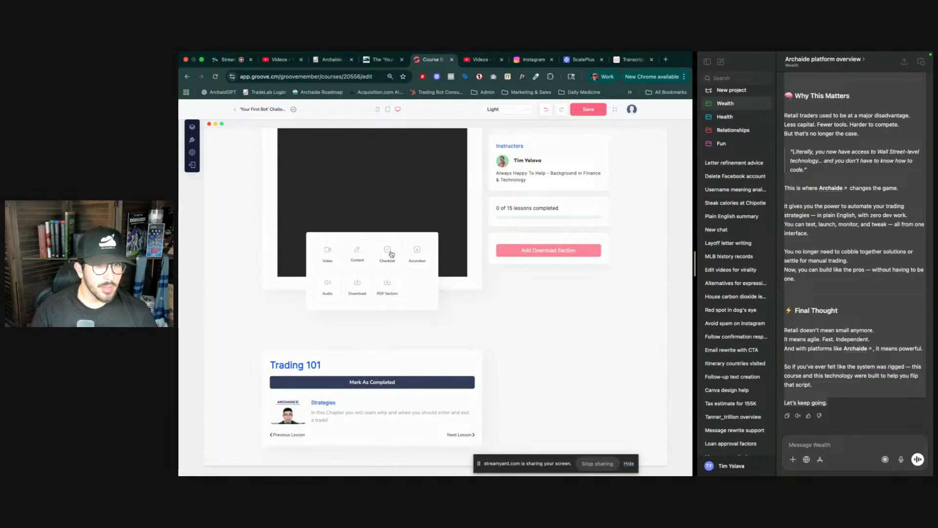
pyautogui.click(355, 253)
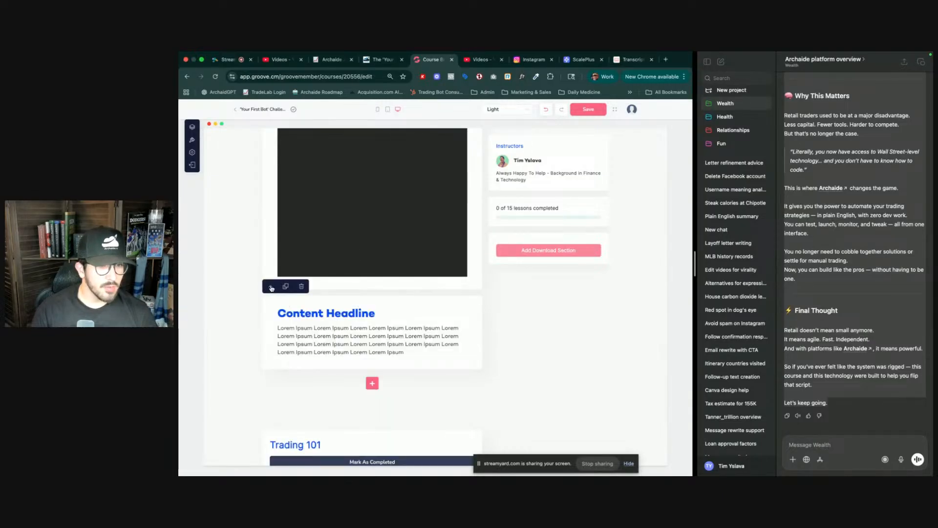
# - Move the new Content section up until it sits directly below the Video Section
pyautogui.click(271, 288)
pyautogui.scroll(5, 279, 315)
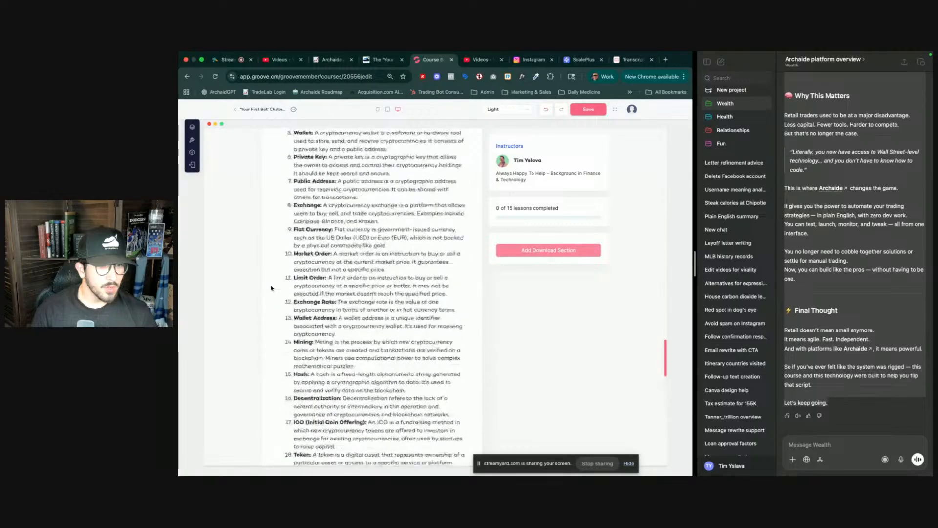
pyautogui.scroll(-5, 279, 316)
pyautogui.click(270, 267)
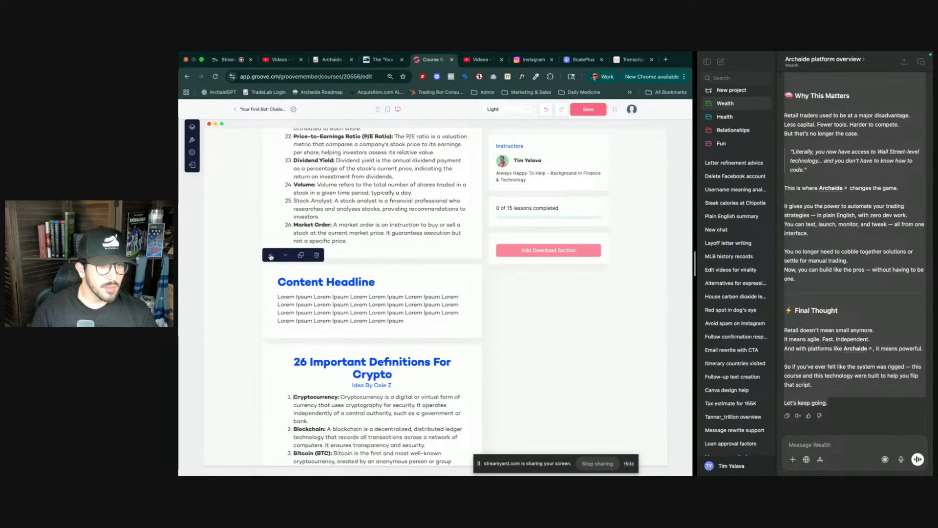
pyautogui.click(272, 257)
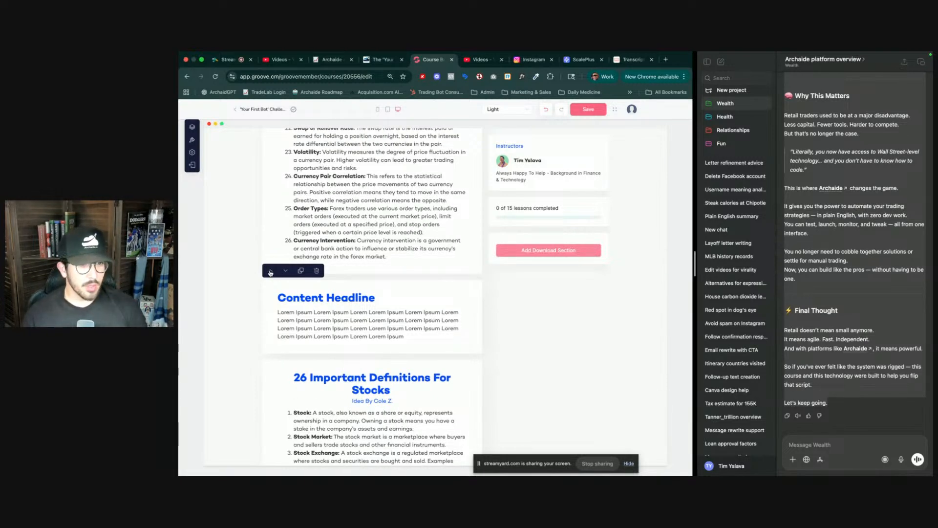
pyautogui.click(271, 272)
pyautogui.scroll(3, 363, 377)
pyautogui.scroll(-1, 363, 377)
pyautogui.scroll(-3, 362, 375)
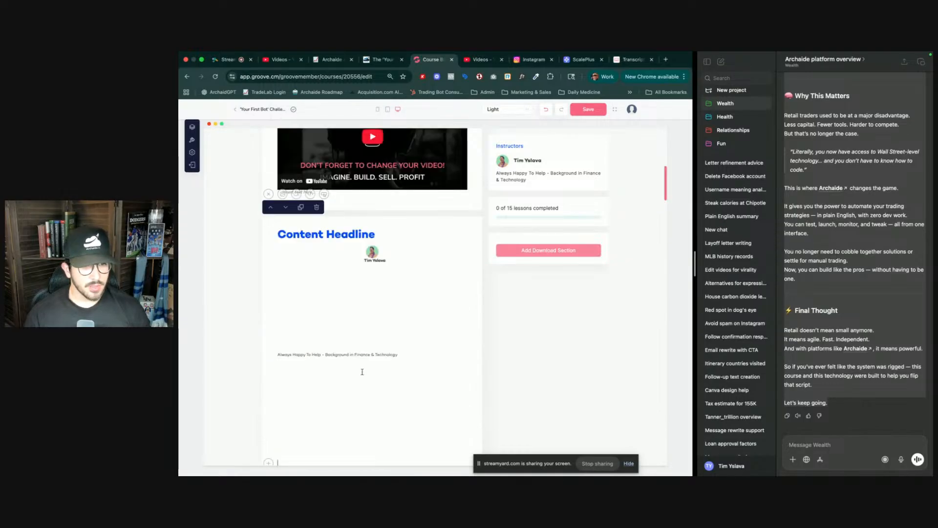
pyautogui.scroll(-3, 364, 357)
pyautogui.scroll(3, 364, 356)
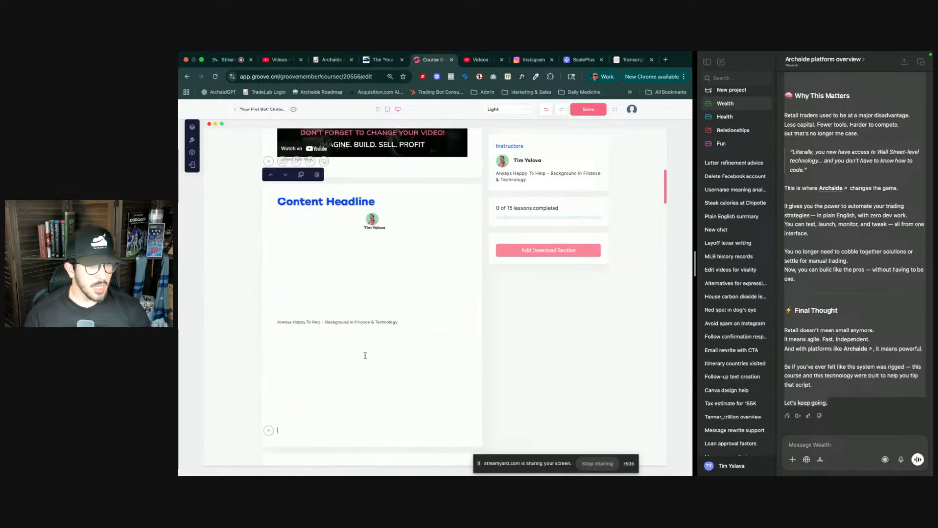
pyautogui.click(365, 356)
pyautogui.click(820, 268)
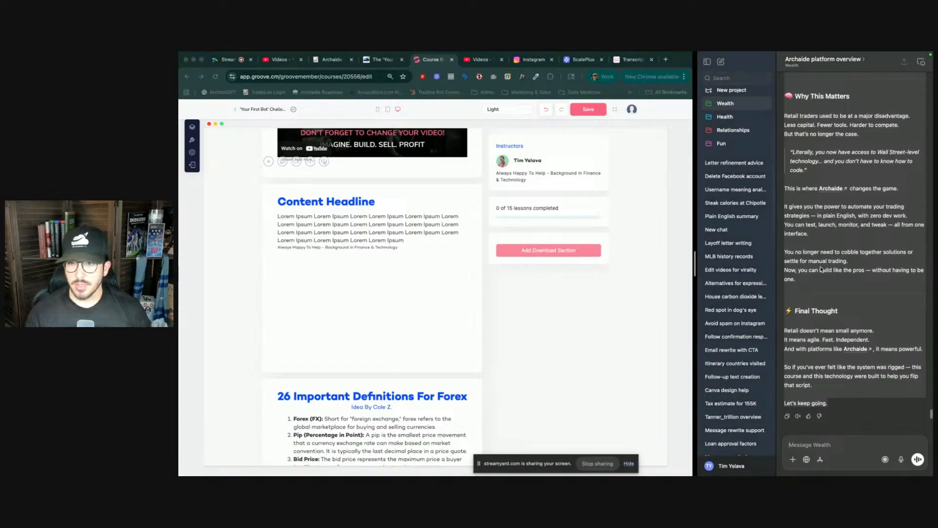
pyautogui.click(344, 244)
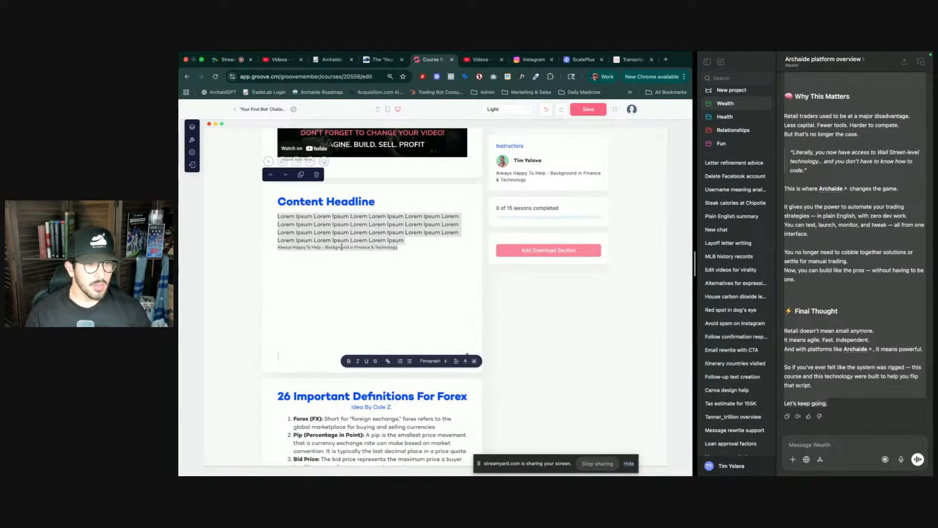
pyautogui.press('super+z')
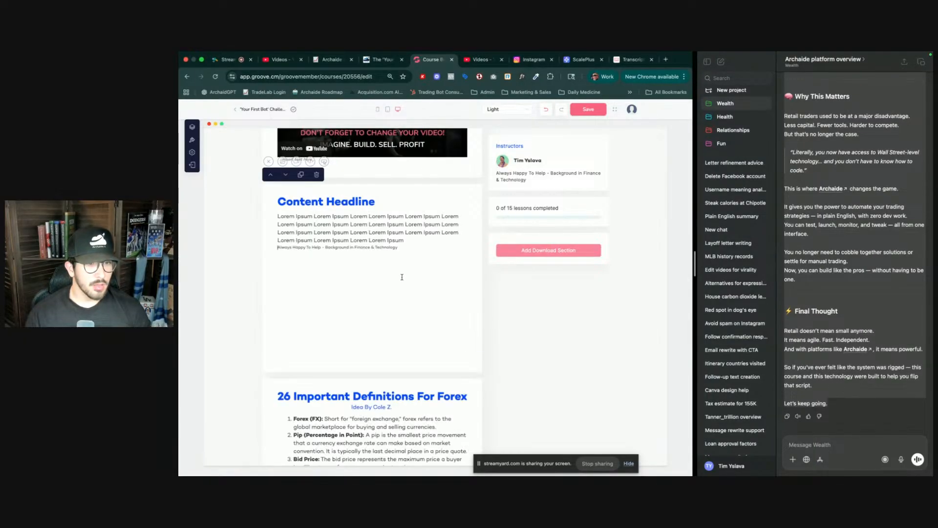
# - Select the whole revised blog post in the ChatGPT reply, from 'Who Are Retail Traders?' down to 'Let's keep going.'
pyautogui.click(910, 258)
pyautogui.moveTo(841, 404); pyautogui.dragTo(806, 245)
pyautogui.scroll(3, 794, 195)
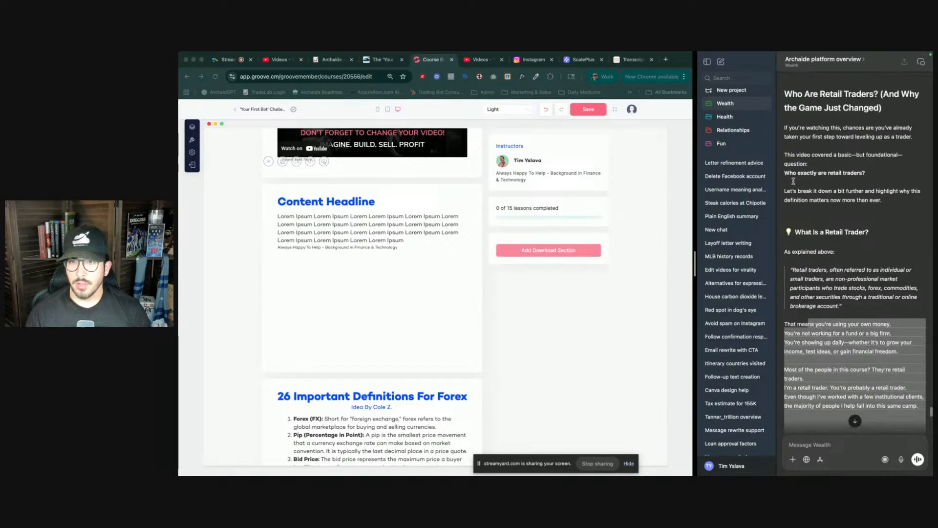
pyautogui.moveTo(785, 170); pyautogui.dragTo(785, 169)
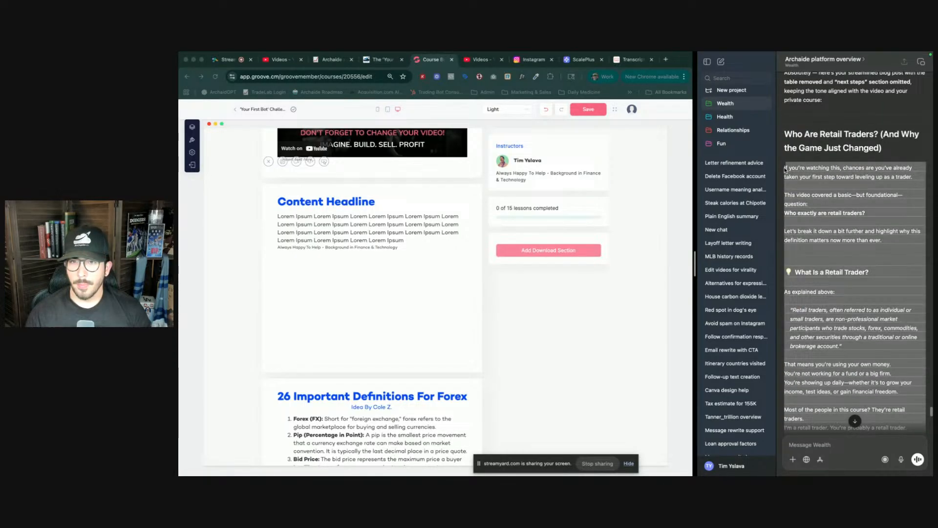
pyautogui.click(387, 218)
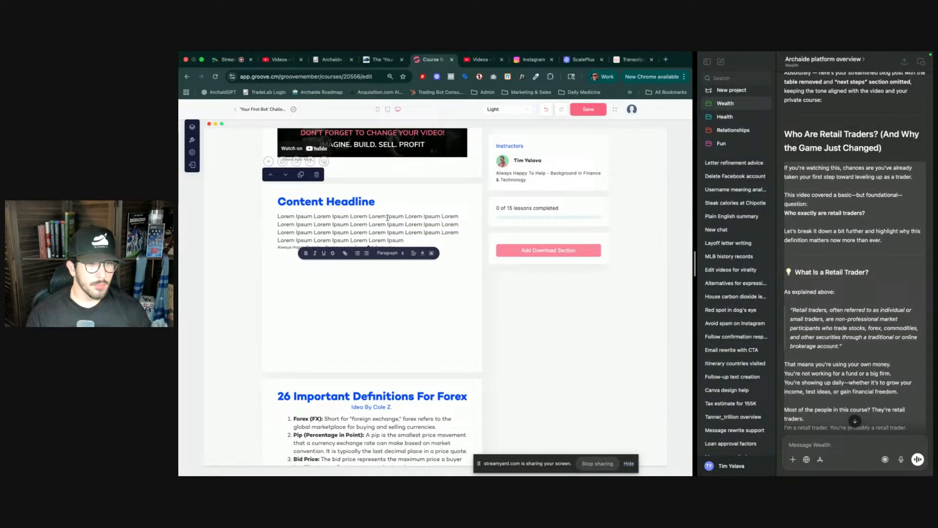
pyautogui.doubleClick(387, 218)
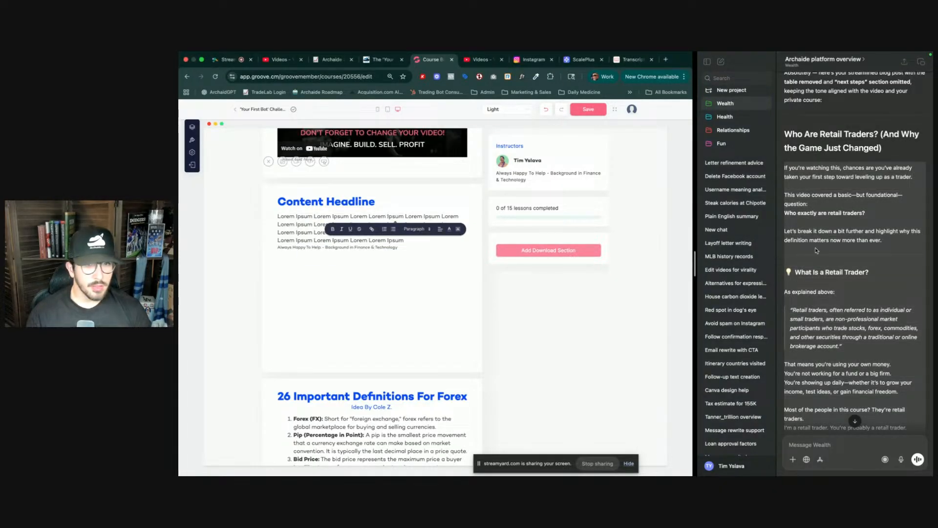
pyautogui.click(909, 251)
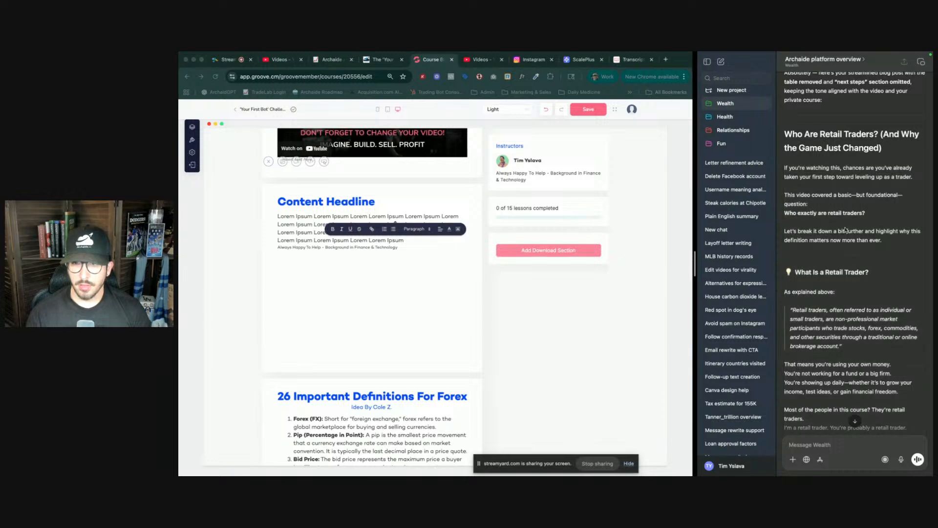
pyautogui.scroll(-15, 852, 357)
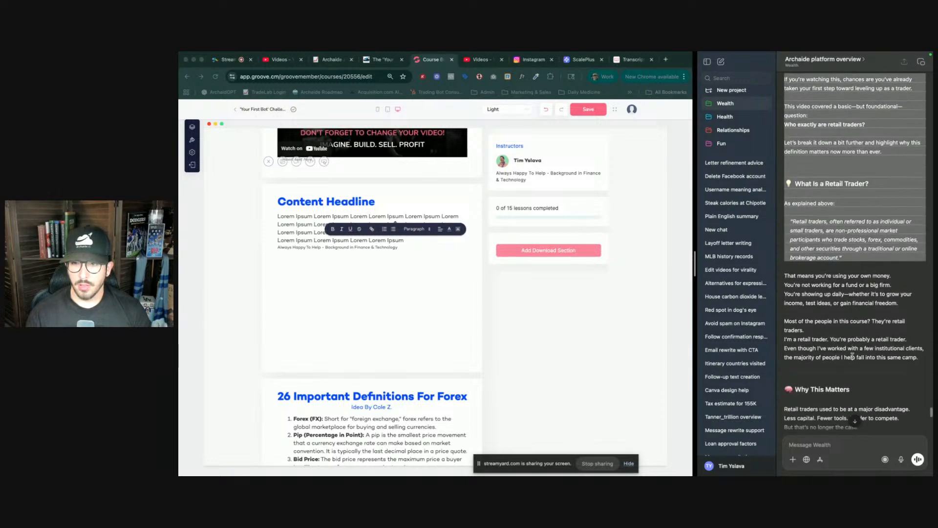
pyautogui.keyDown('shift'); pyautogui.click(836, 405); pyautogui.keyUp('shift')
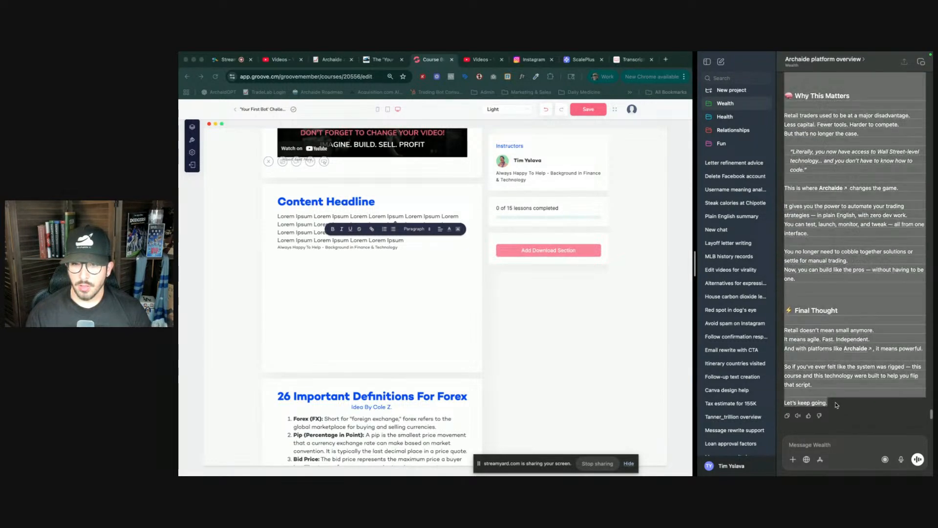
# - Delete the Lorem Ipsum placeholder paragraph under the Content Headline
pyautogui.click(266, 306)
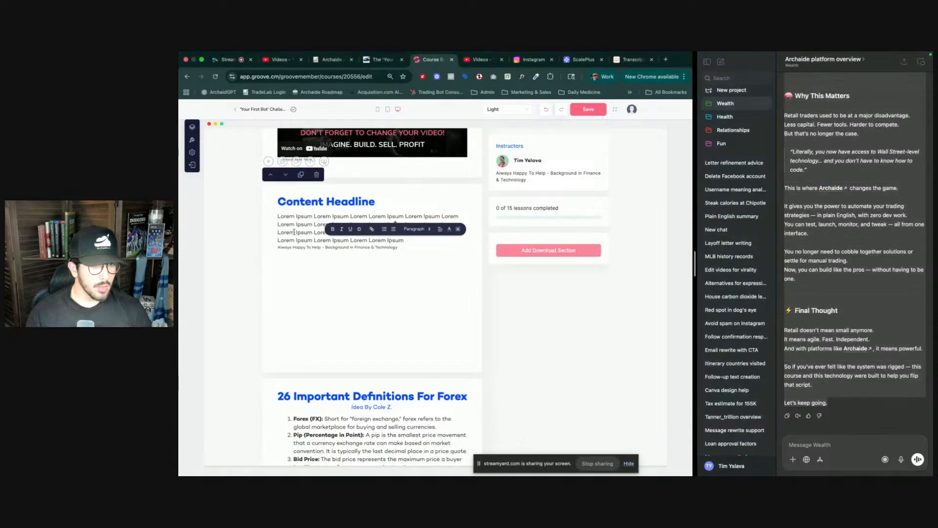
pyautogui.tripleClick(295, 231)
pyautogui.press('BackSpace')
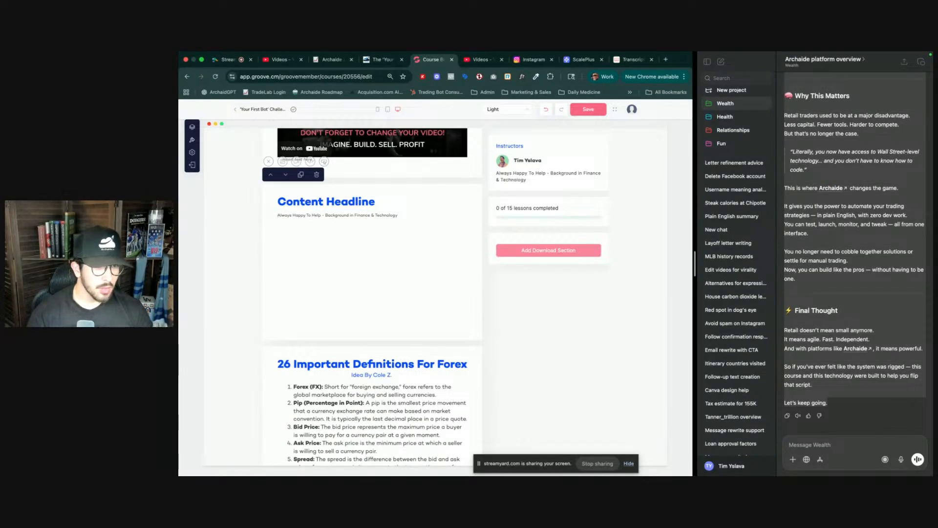
# - Place the cursor in the empty text area of the Content section below the video
pyautogui.tripleClick(320, 215)
pyautogui.click(324, 253)
pyautogui.tripleClick(323, 265)
pyautogui.click(315, 236)
pyautogui.tripleClick(418, 309)
pyautogui.click(418, 309)
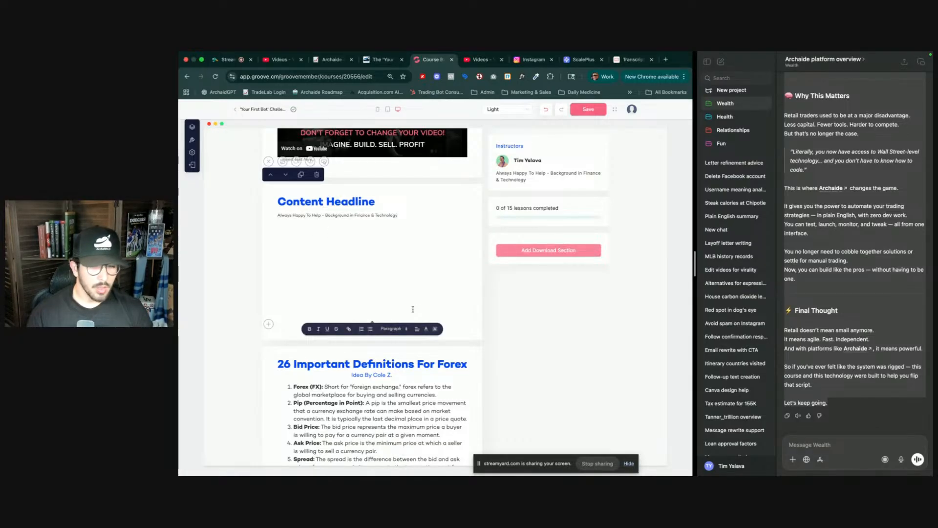
# - Select the opening paragraphs of the ChatGPT blog post, from 'If you're watching this' to 'more than ever.'
pyautogui.click(848, 277)
pyautogui.scroll(3, 848, 278)
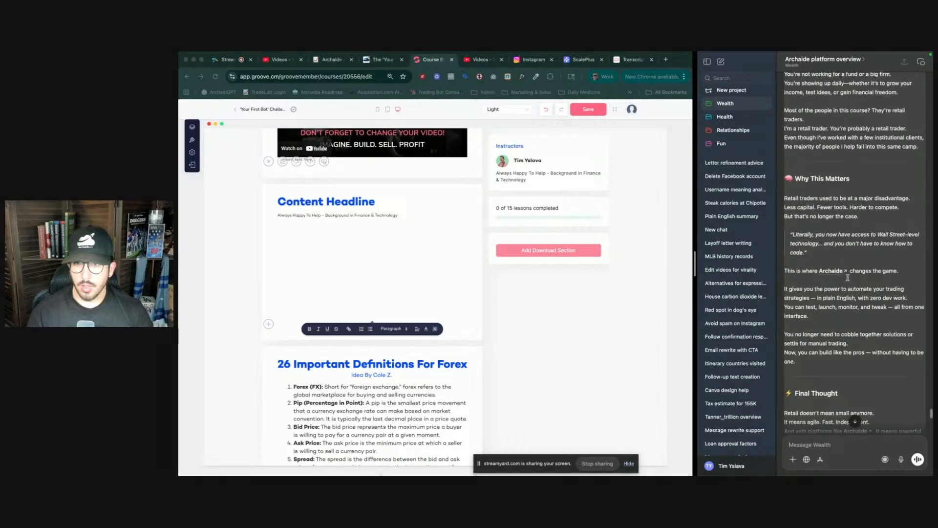
pyautogui.scroll(10, 848, 277)
pyautogui.moveTo(785, 218); pyautogui.dragTo(886, 287)
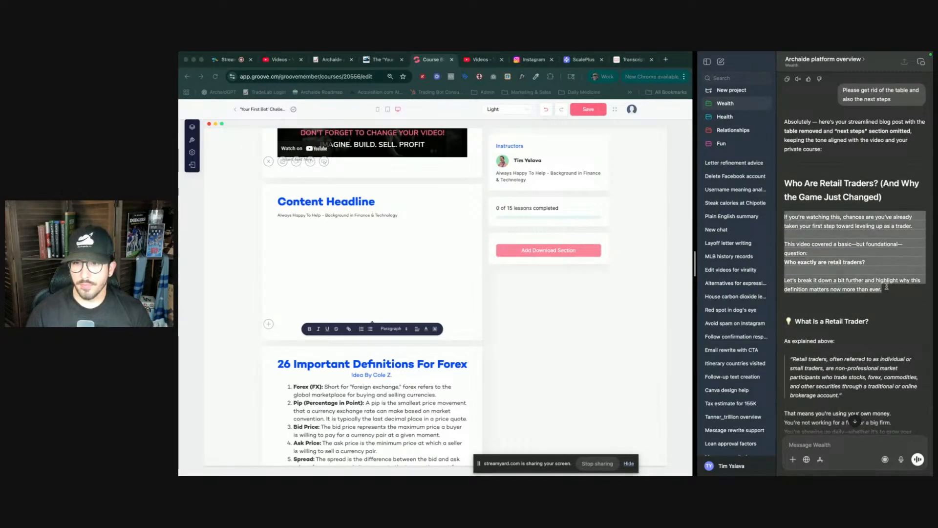
# - Delete the Content section below the video and confirm the deletion
pyautogui.click(323, 224)
pyautogui.click(325, 216)
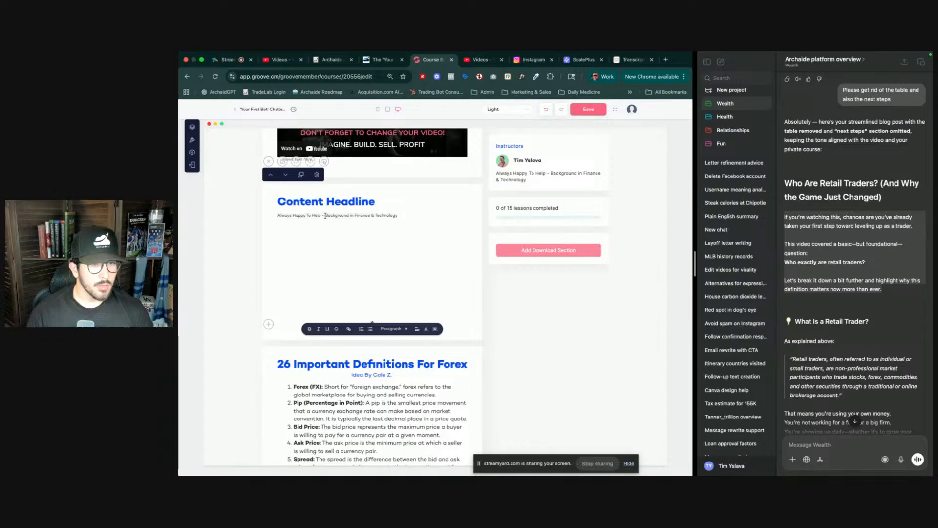
pyautogui.click(326, 227)
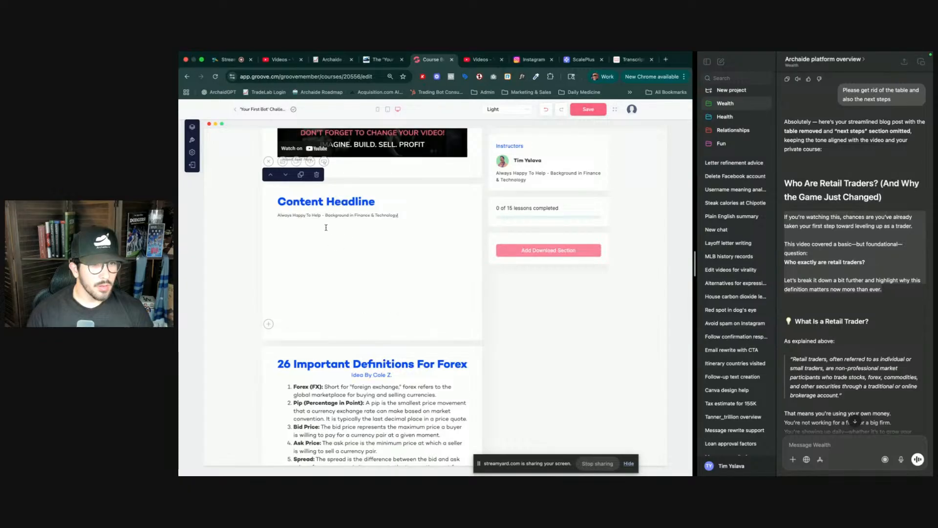
pyautogui.click(316, 175)
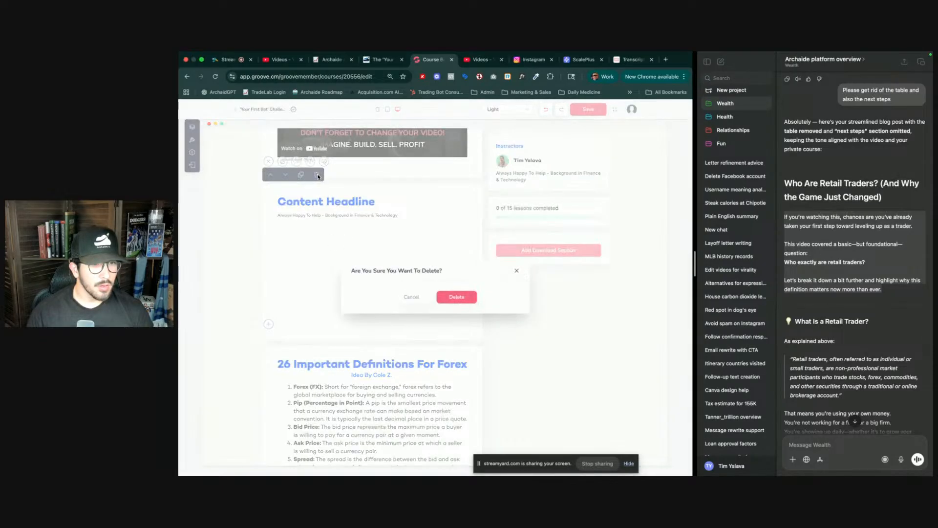
pyautogui.click(459, 296)
pyautogui.scroll(-15, 387, 265)
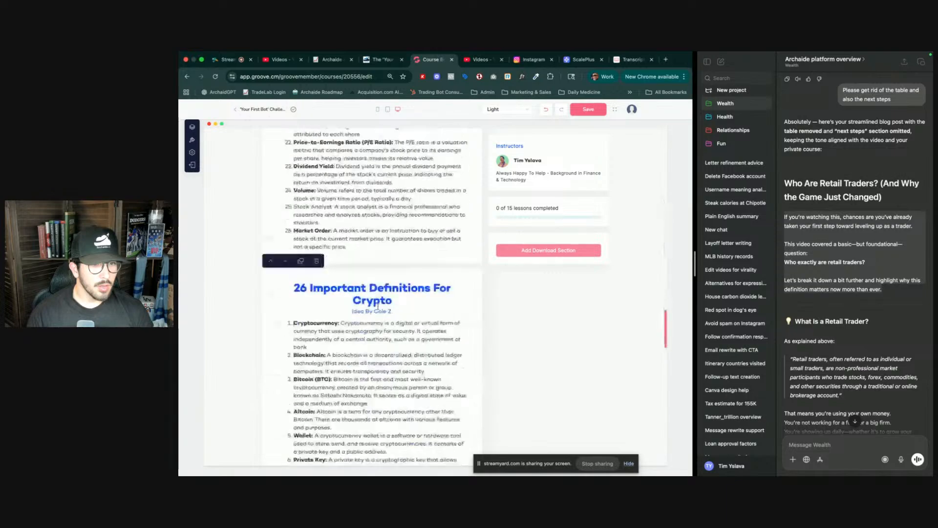
pyautogui.scroll(10, 373, 375)
pyautogui.scroll(-5, 372, 294)
pyautogui.scroll(8, 371, 260)
pyautogui.scroll(-15, 371, 260)
pyautogui.scroll(3, 371, 260)
pyautogui.scroll(-3, 370, 258)
pyautogui.scroll(15, 370, 259)
pyautogui.scroll(-8, 370, 260)
pyautogui.scroll(7, 370, 261)
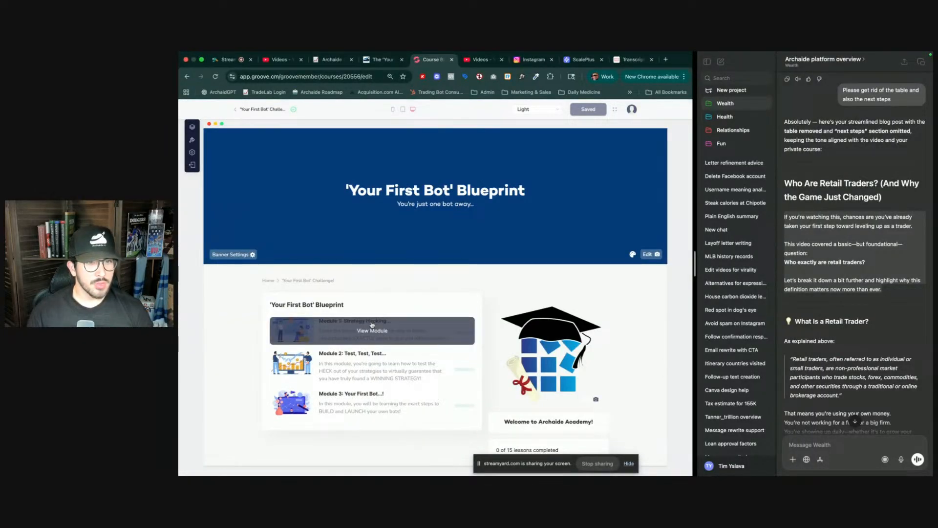
# - Open Module 1 and switch to its Trading 101 lesson
pyautogui.click(371, 325)
pyautogui.click(373, 325)
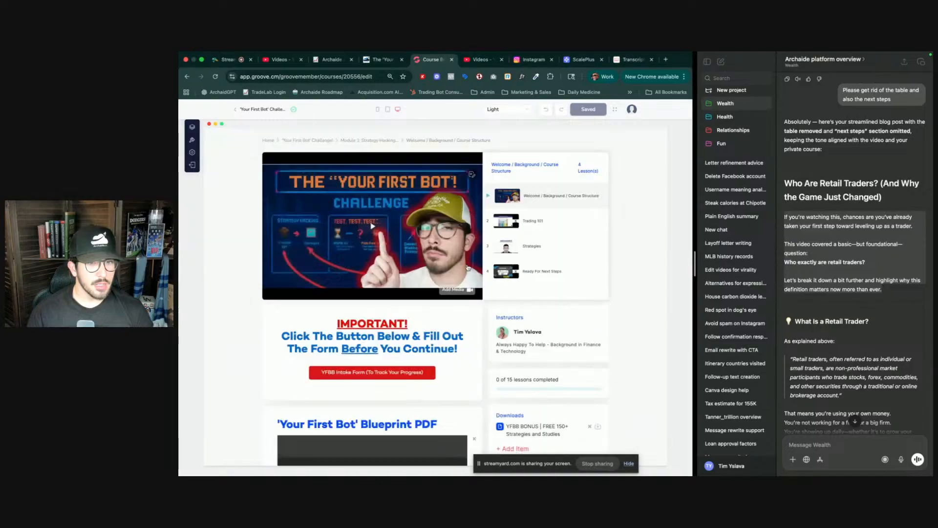
pyautogui.click(540, 224)
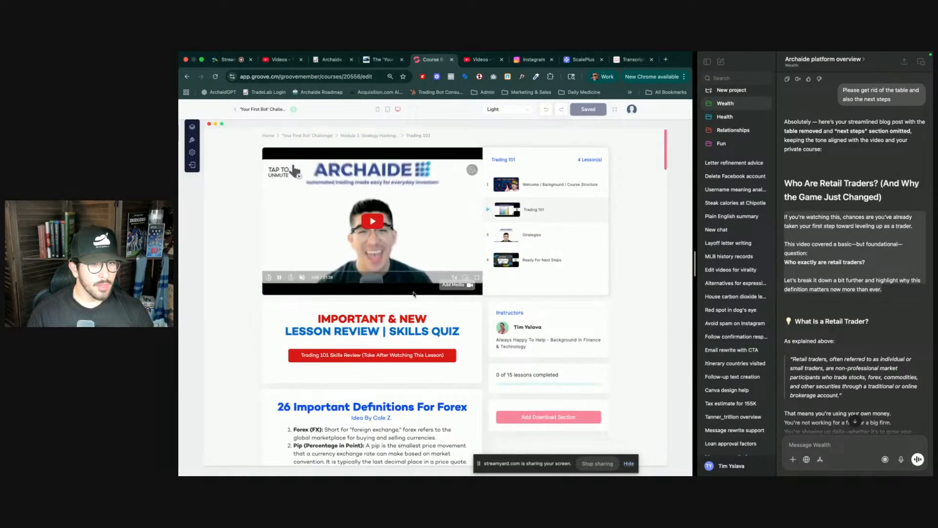
# - Scroll through the Trading 101 lesson to review its existing sections
pyautogui.scroll(-3, 304, 381)
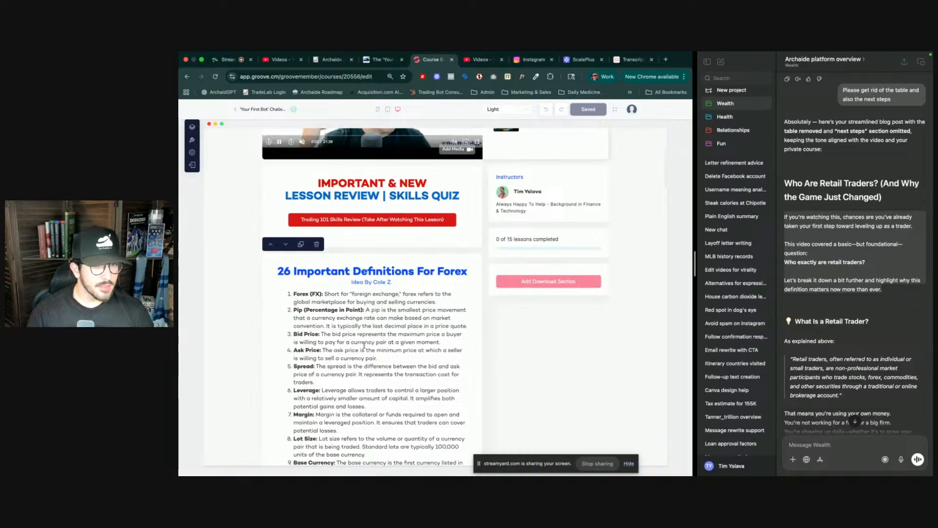
pyautogui.scroll(-5, 342, 362)
pyautogui.scroll(15, 363, 345)
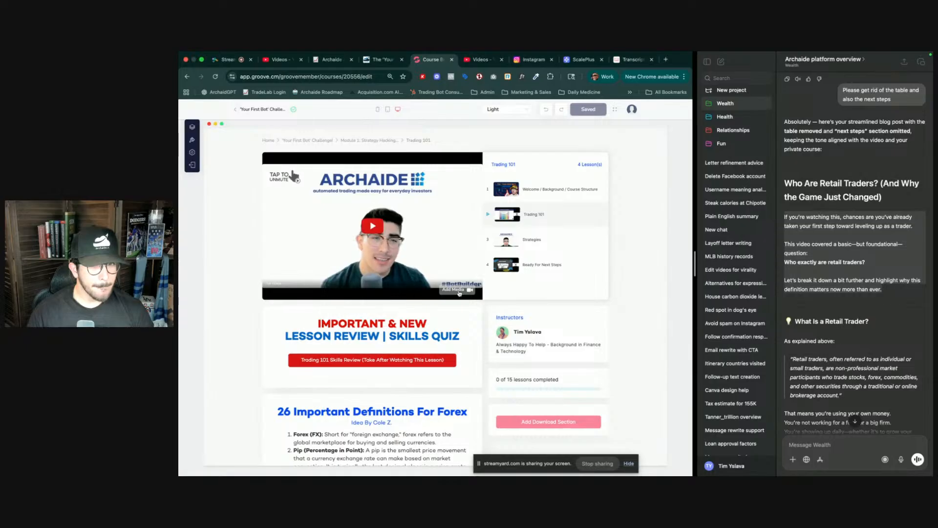
pyautogui.scroll(-1, 455, 302)
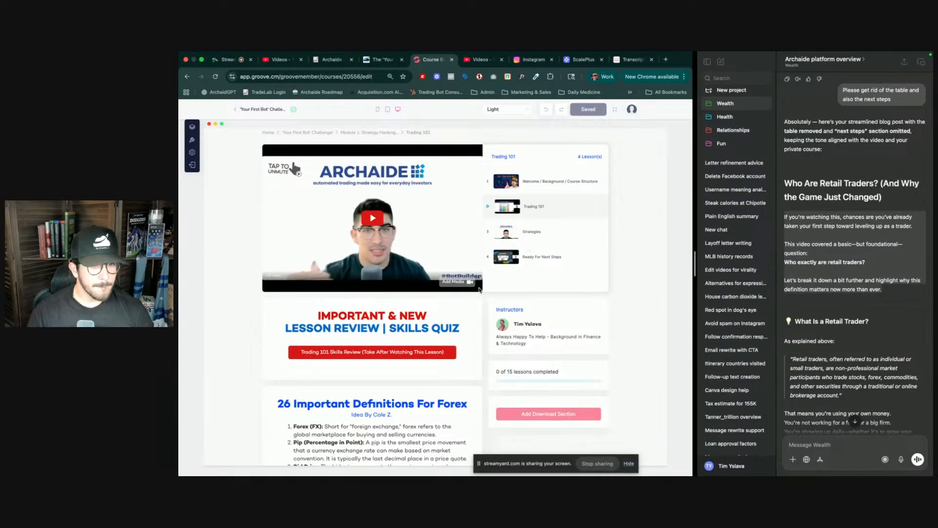
pyautogui.scroll(-15, 479, 289)
pyautogui.scroll(-15, 478, 289)
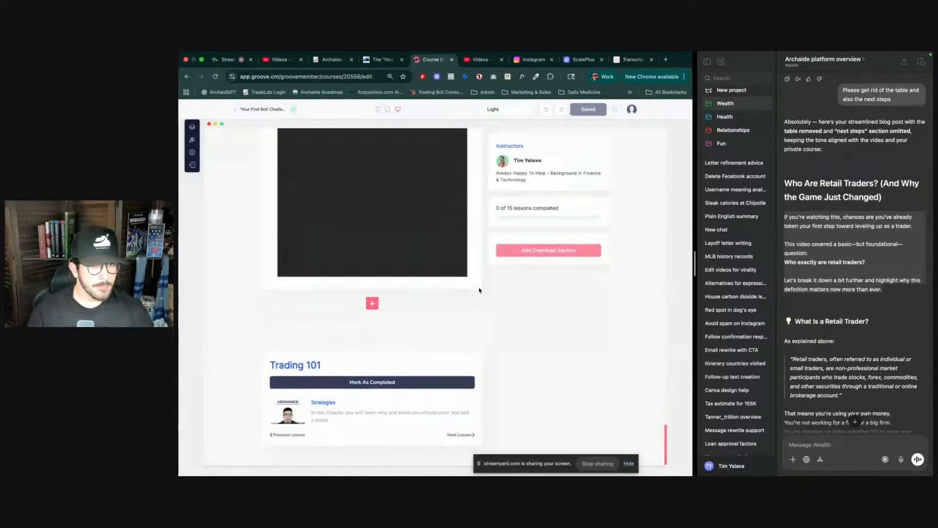
pyautogui.scroll(20, 479, 290)
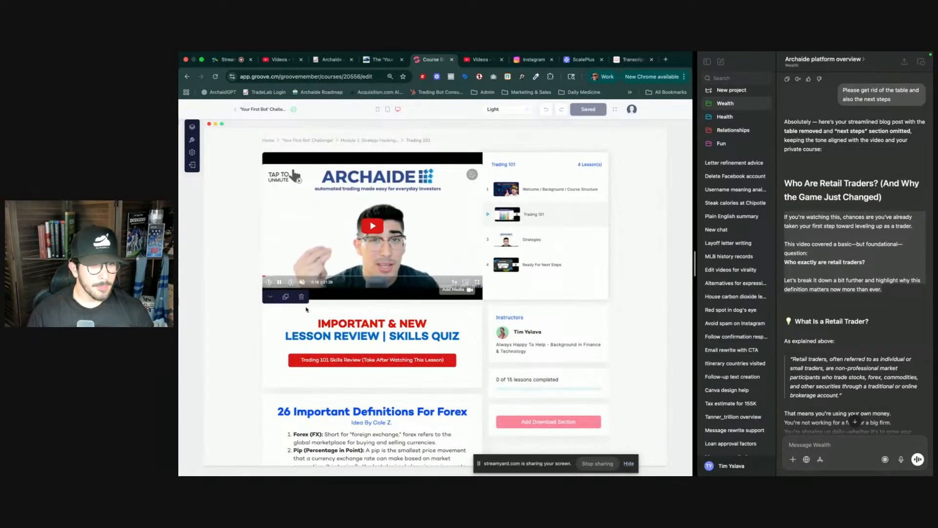
pyautogui.scroll(-20, 344, 381)
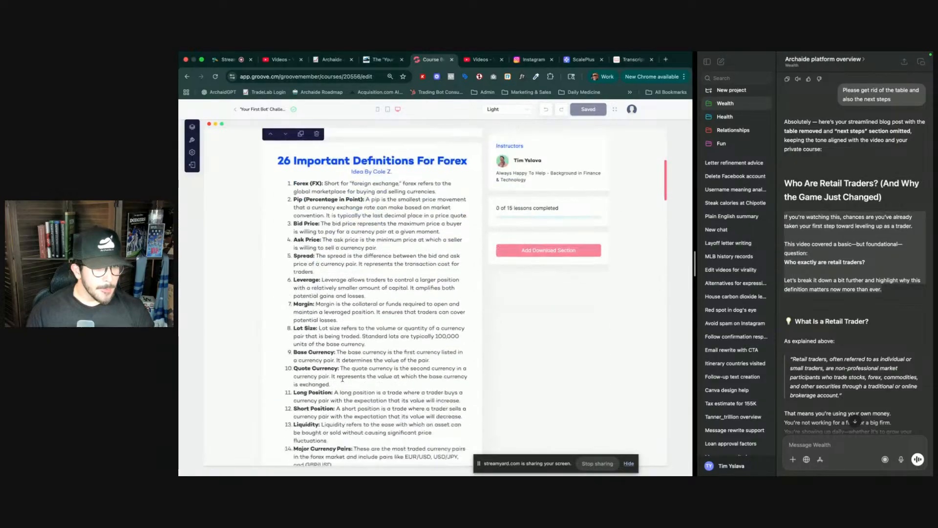
pyautogui.scroll(-10, 342, 379)
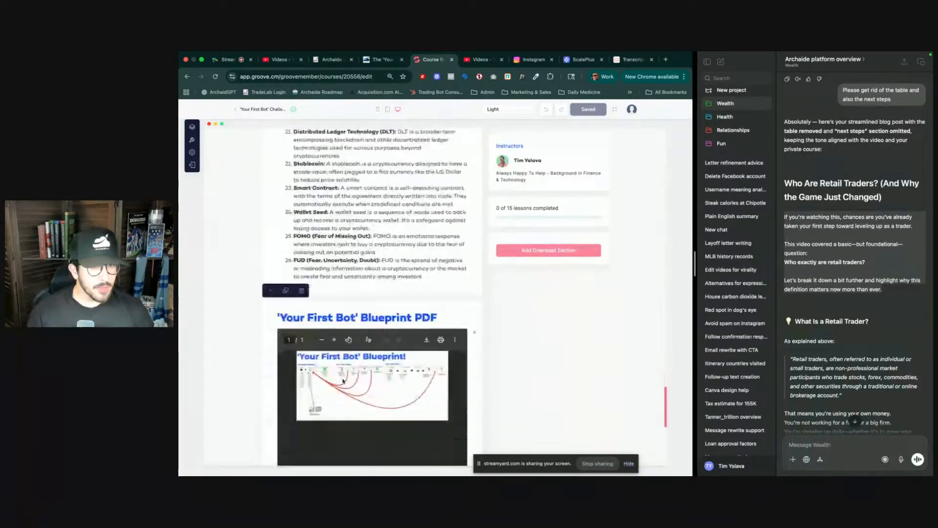
# - Add a Content section at the end of the Trading 101 lesson, after the Blueprint PDF
pyautogui.click(918, 269)
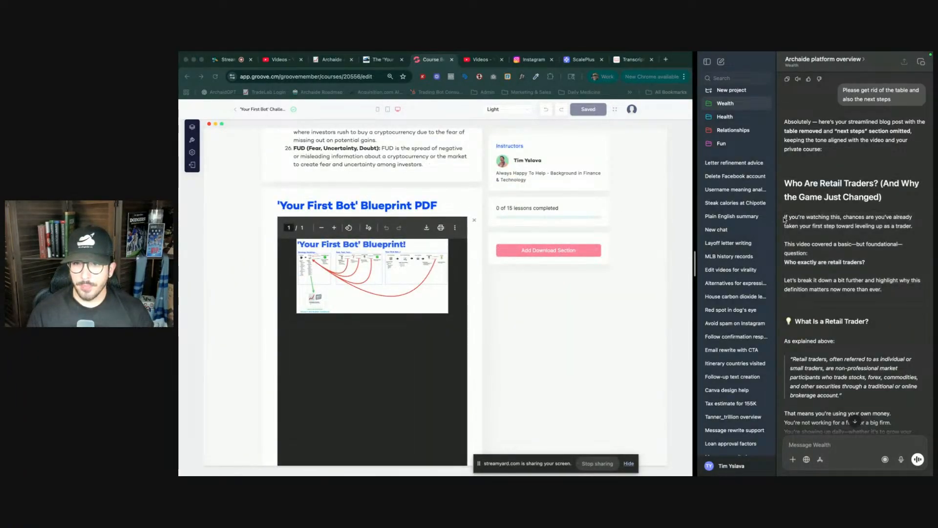
pyautogui.scroll(-12, 832, 305)
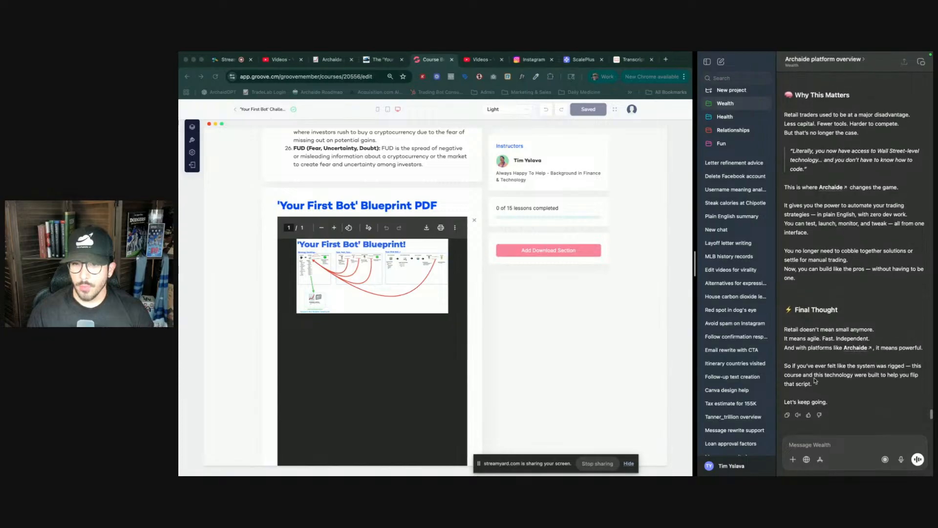
pyautogui.keyDown('shift'); pyautogui.click(836, 404); pyautogui.keyUp('shift')
pyautogui.scroll(-4, 498, 330)
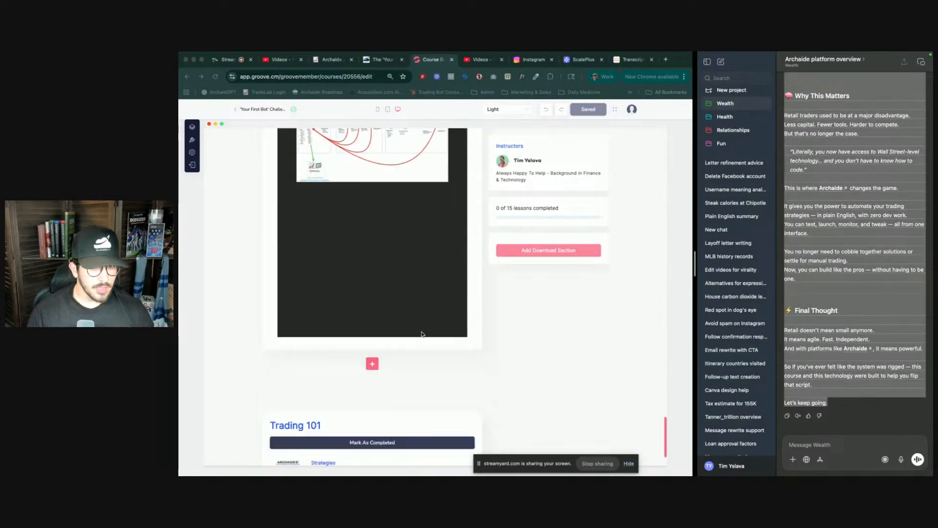
pyautogui.click(370, 305)
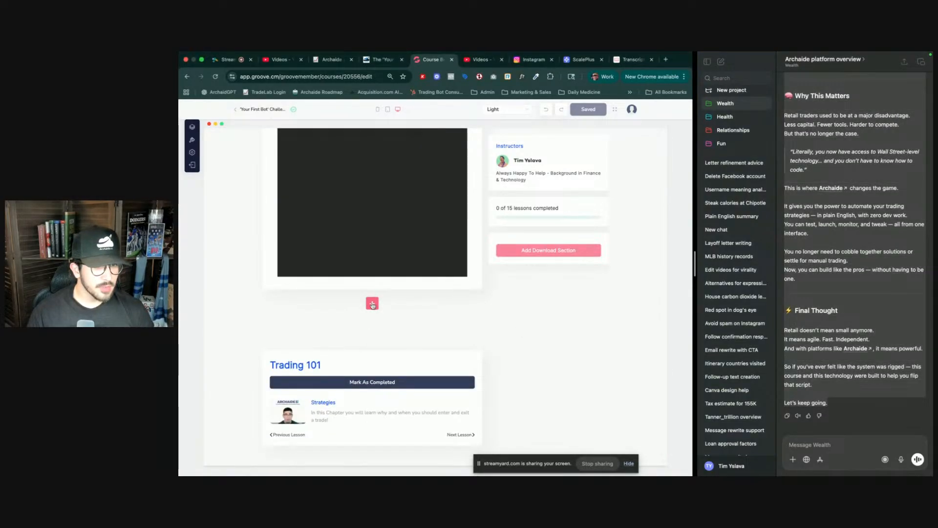
pyautogui.click(372, 304)
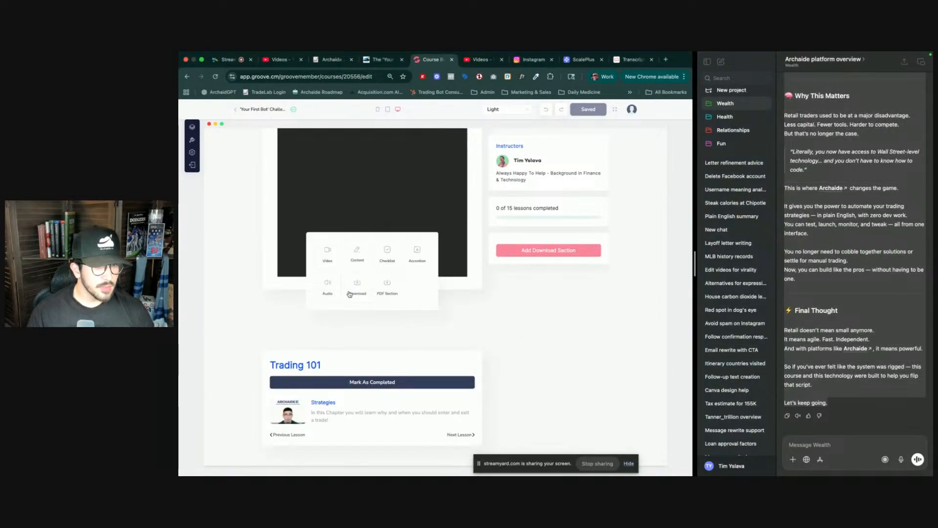
pyautogui.click(357, 253)
# - Try clearing the new section's Lorem Ipsum placeholder text, then undo the deletion
pyautogui.click(349, 334)
pyautogui.hotkey('ctrl', 'a')
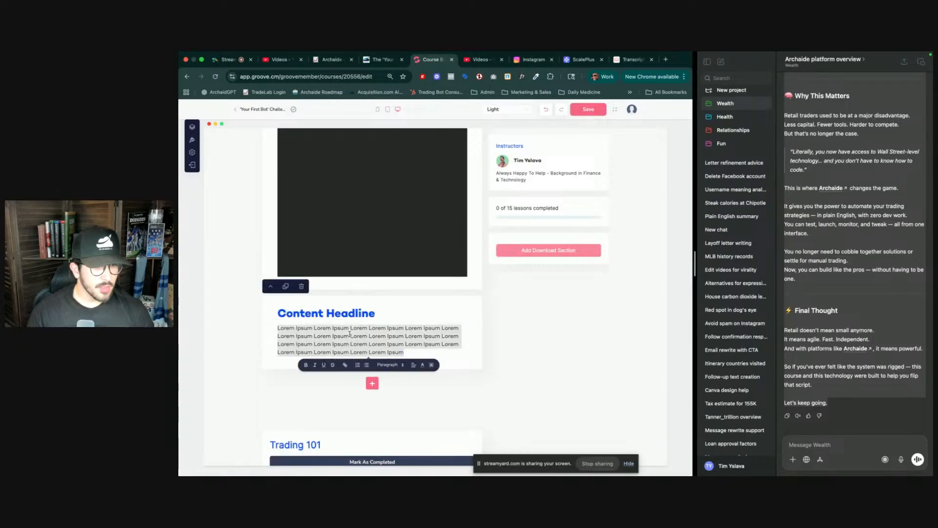
pyautogui.press('BackSpace')
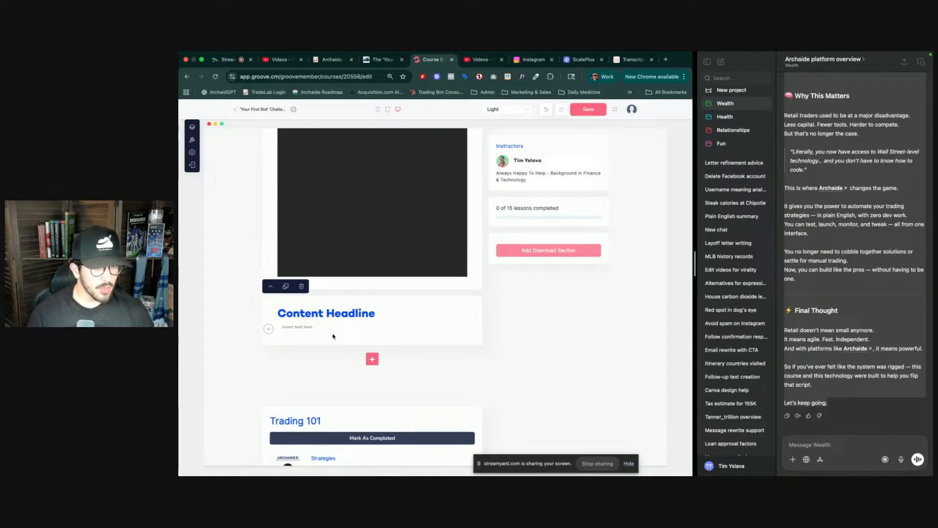
pyautogui.hotkey('ctrl', 'z')
pyautogui.hotkey('ctrl', 'a')
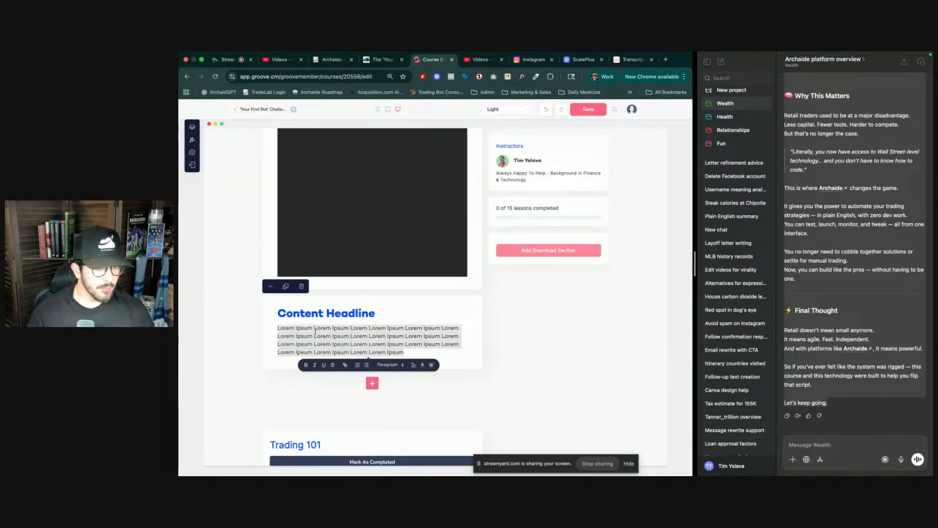
# - Select the Final Thought paragraphs in the ChatGPT reply, from 'Retail doesn't mean small anymore' to 'Let's keep going.'
pyautogui.click(883, 355)
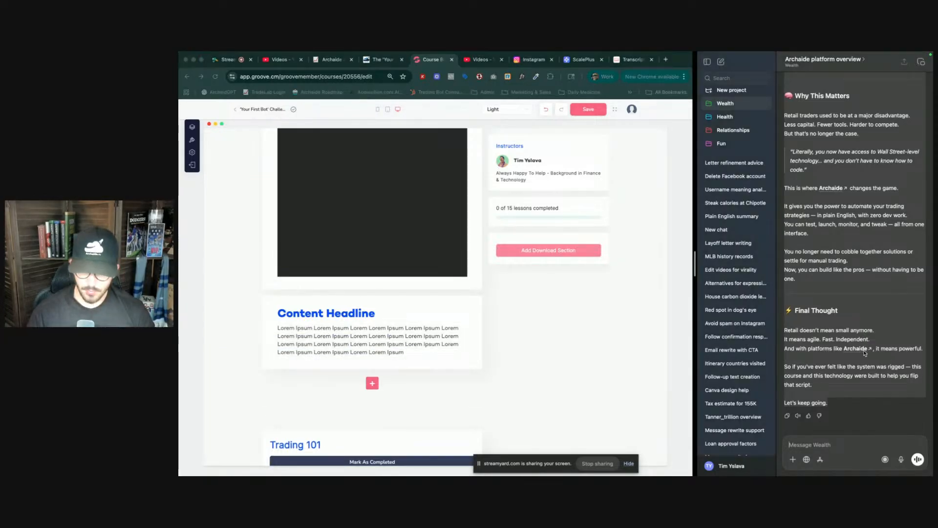
pyautogui.click(816, 316)
pyautogui.moveTo(837, 406); pyautogui.dragTo(791, 333)
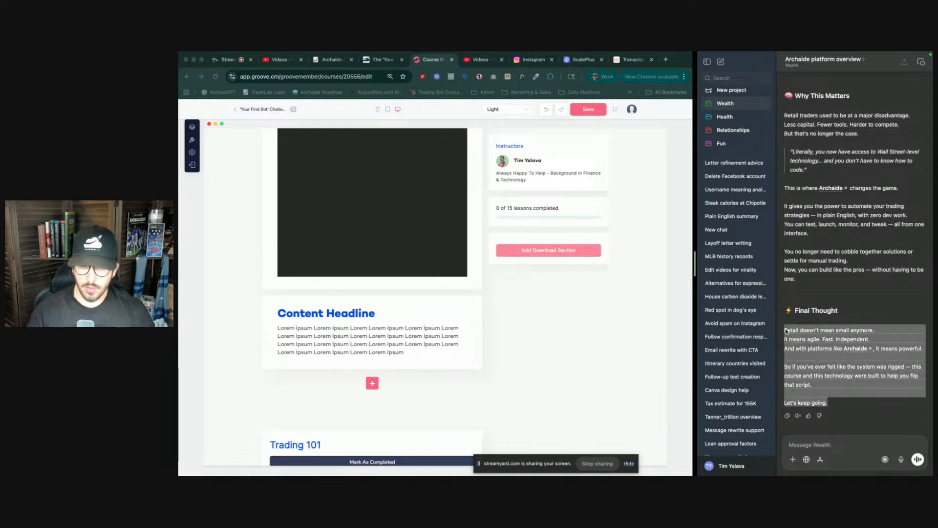
# - Delete the newly added Content section from the Trading 101 lesson
pyautogui.click(474, 327)
pyautogui.tripleClick(438, 328)
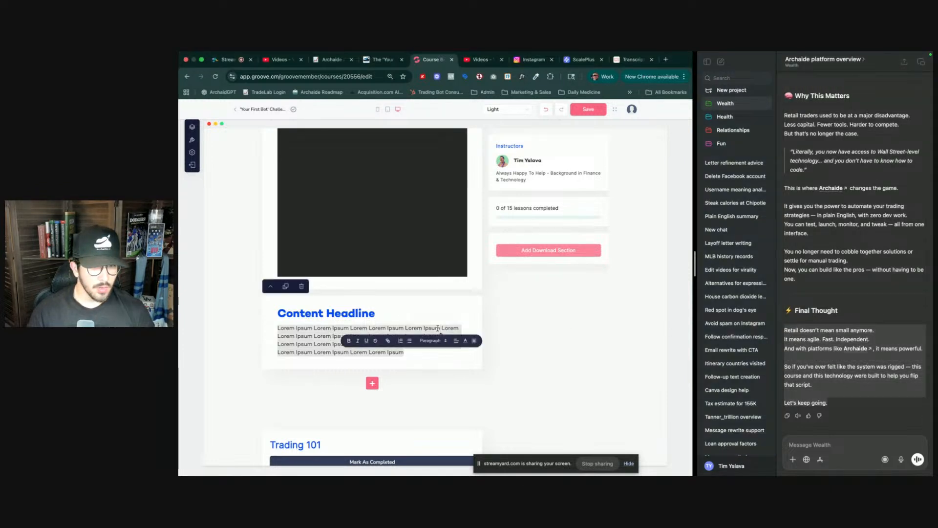
pyautogui.click(438, 327)
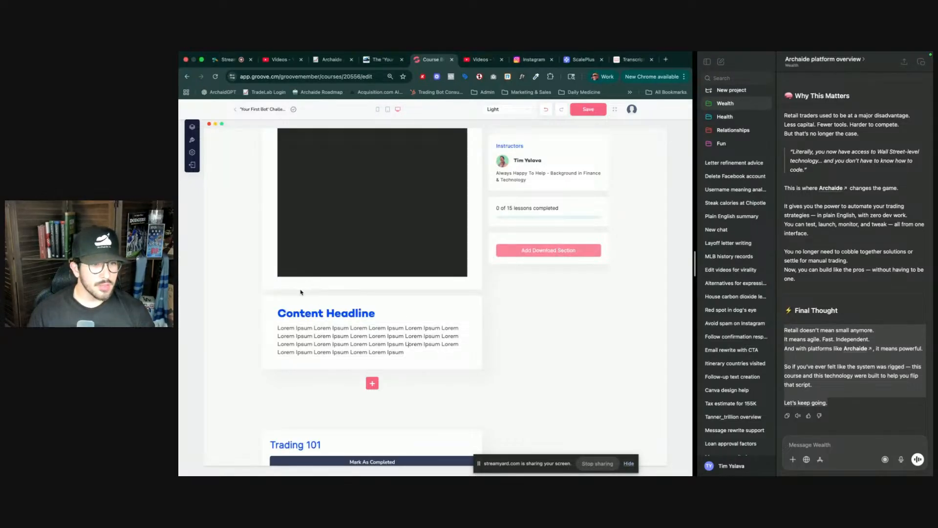
pyautogui.click(302, 287)
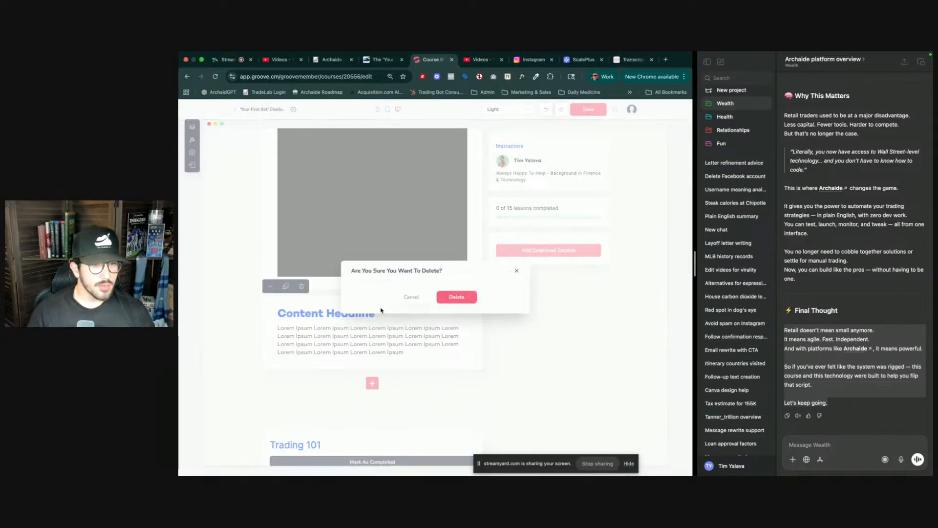
pyautogui.click(449, 297)
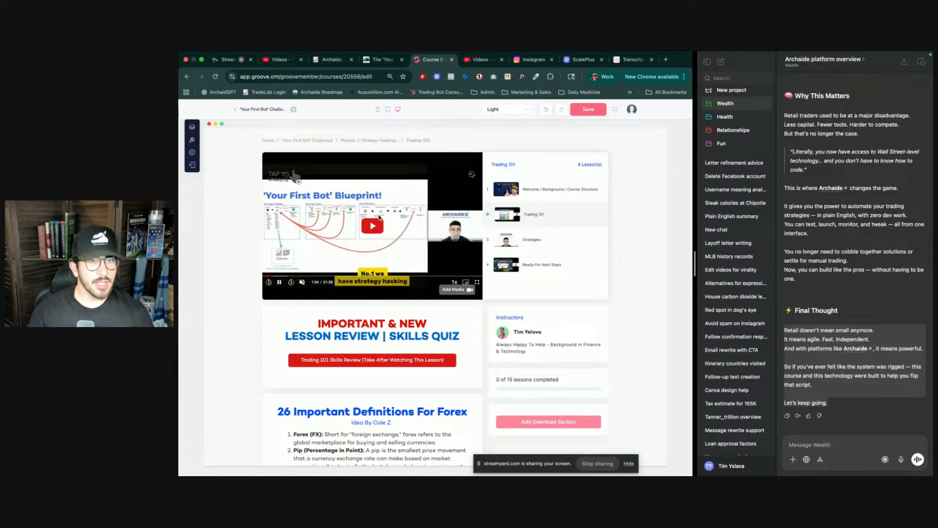
# - Check the Module 1 link on the Archaide blog post, close the opened tab, and return to the course editor
pyautogui.hotkey('ctrl', 'Tab')
pyautogui.hotkey('ctrl', 'shift', 'Tab')
pyautogui.hotkey('ctrl', 'shift', 'Tab')
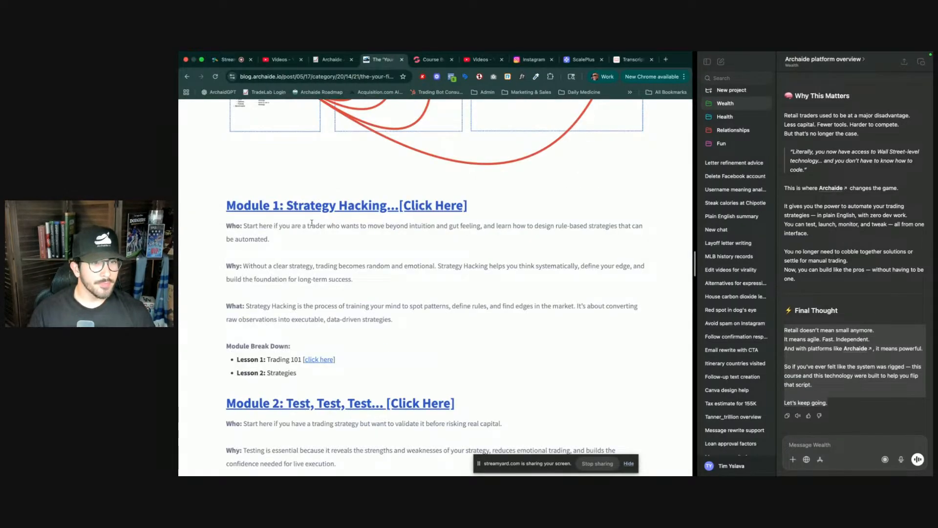
pyautogui.keyDown('super'); pyautogui.click(321, 209); pyautogui.keyUp('super')
pyautogui.hotkey('ctrl', 'Tab')
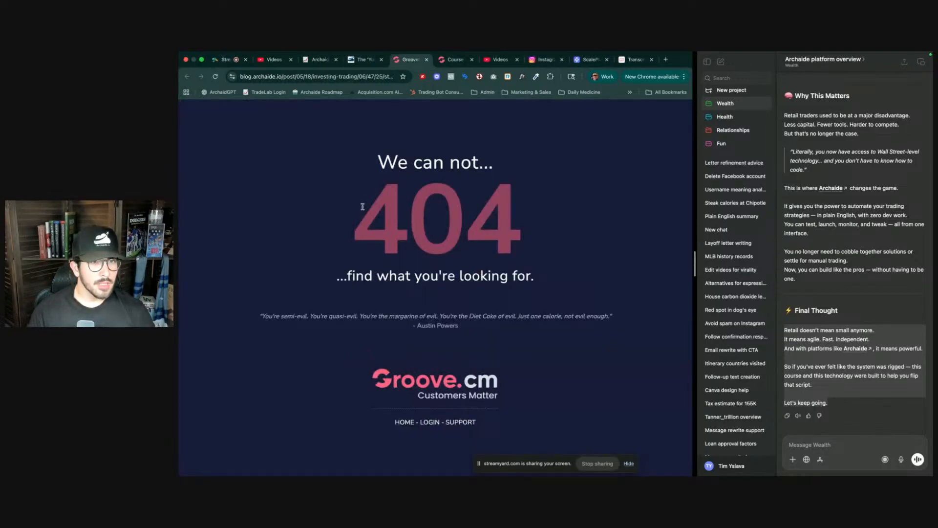
pyautogui.hotkey('ctrl', 'w')
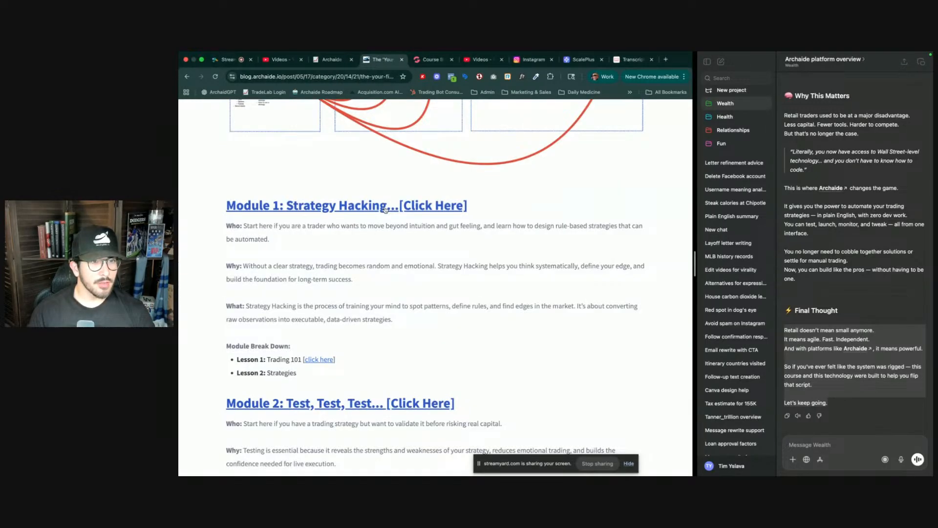
pyautogui.hotkey('ctrl', 'Tab')
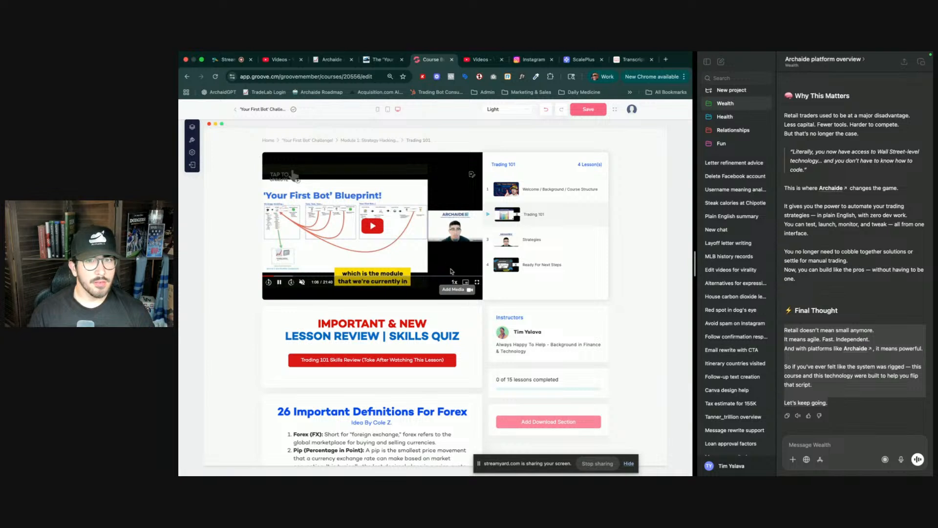
# - Add a new lesson after Welcome in Module 1's outline and move it below Trading 101
pyautogui.click(406, 325)
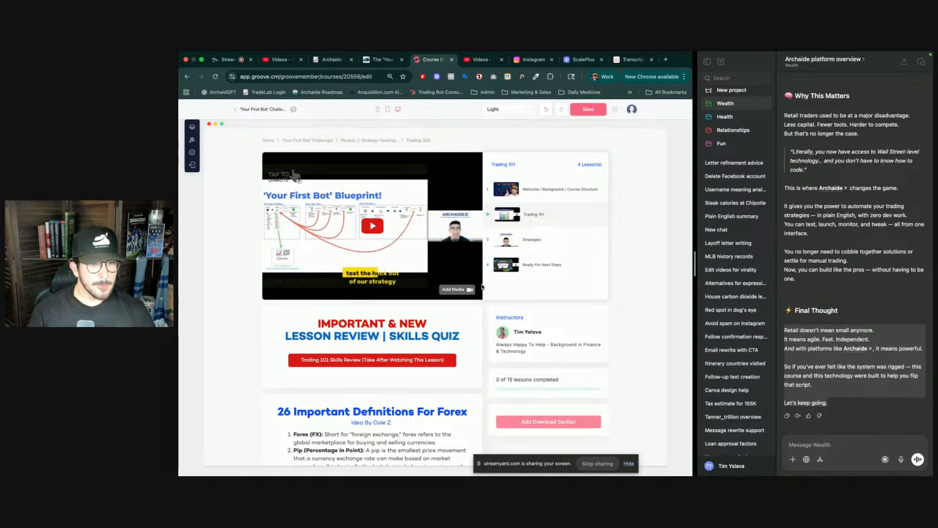
pyautogui.scroll(-1, 497, 219)
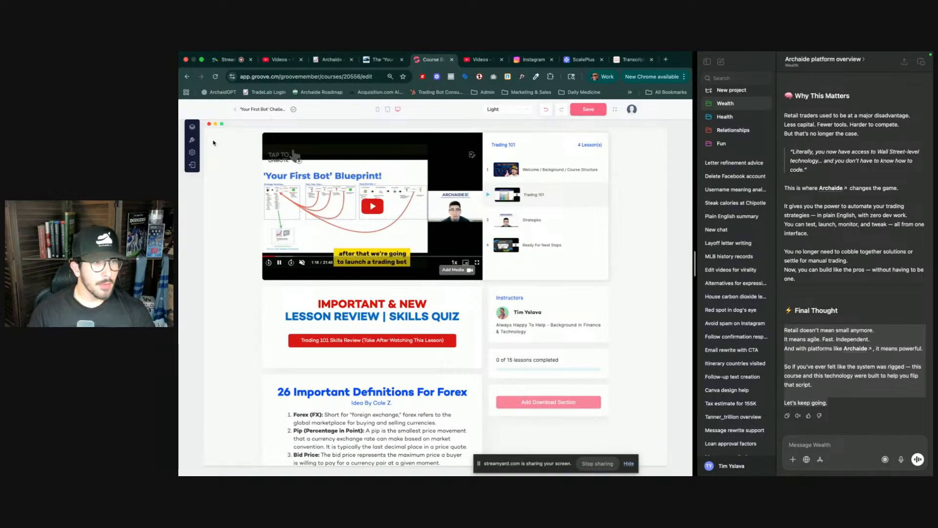
pyautogui.click(193, 128)
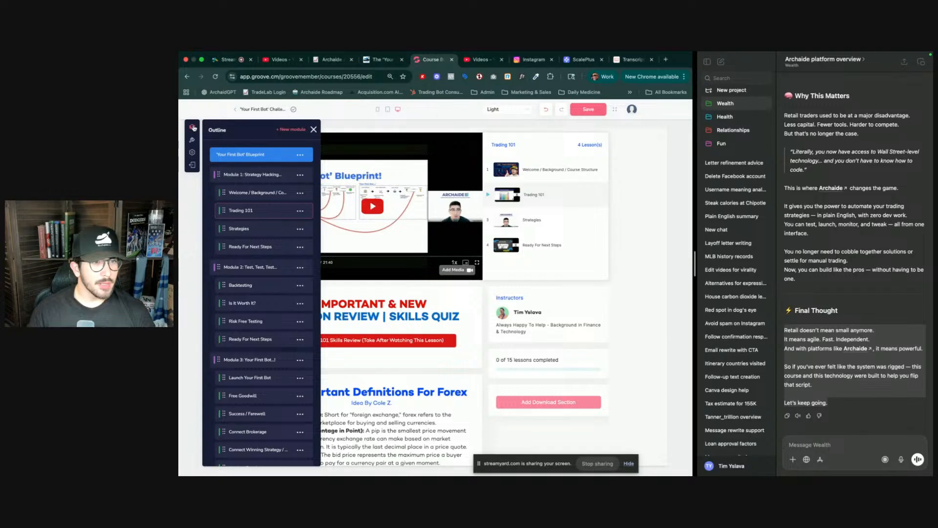
pyautogui.click(292, 193)
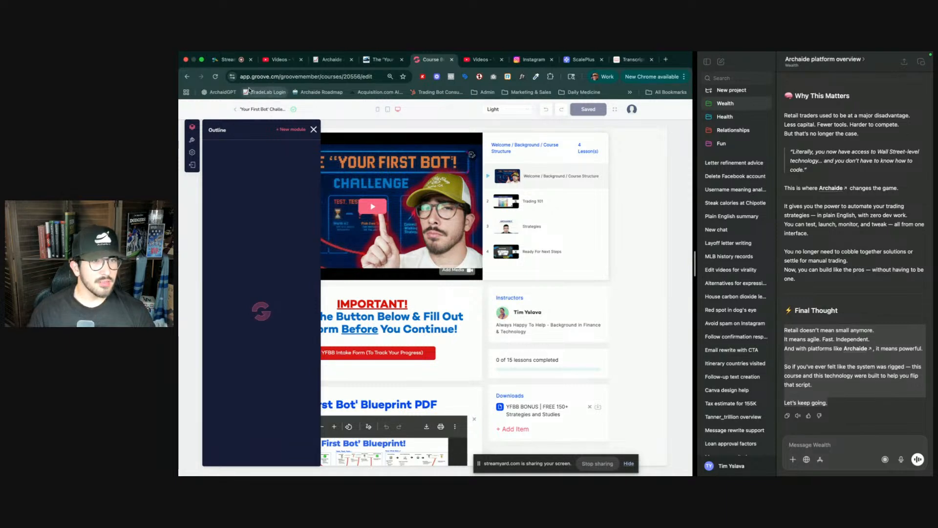
pyautogui.click(227, 60)
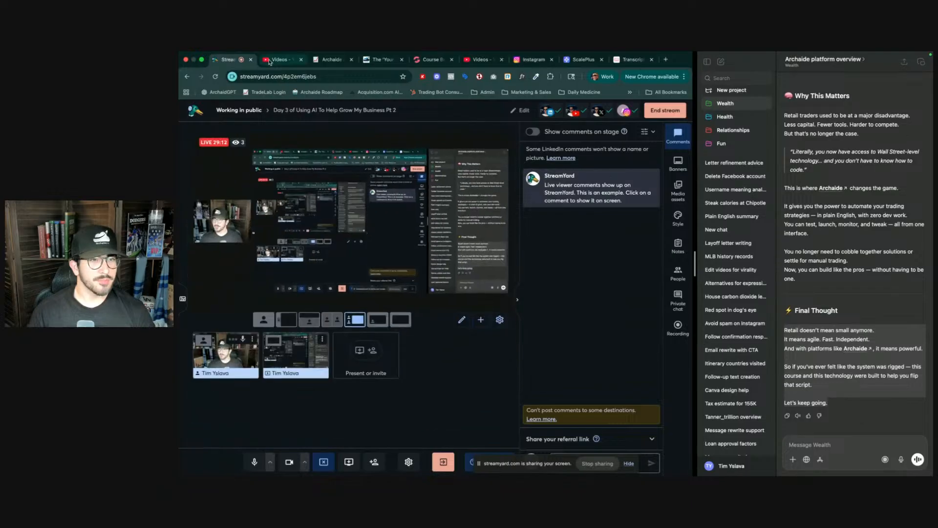
pyautogui.click(432, 59)
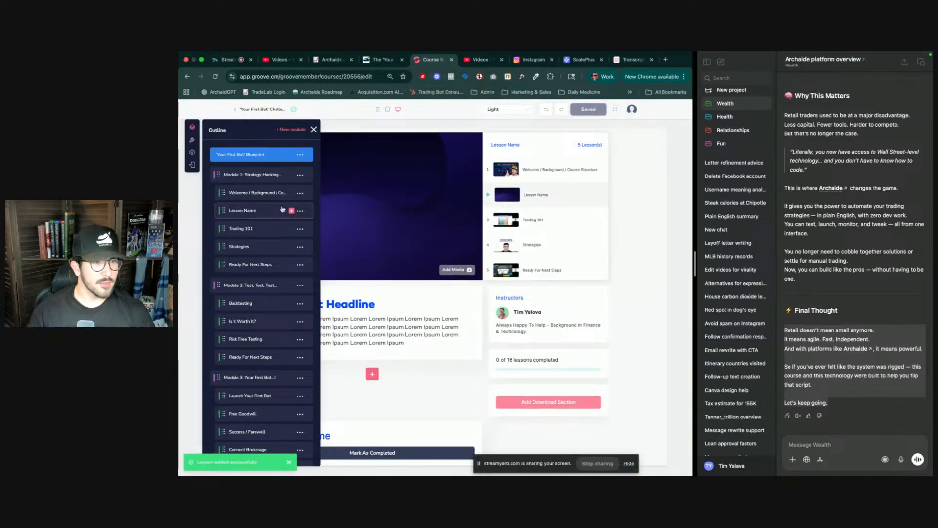
pyautogui.moveTo(224, 210)
pyautogui.mouseDown()
pyautogui.moveTo(226, 247)
pyautogui.moveTo(225, 229)
pyautogui.mouseUp()
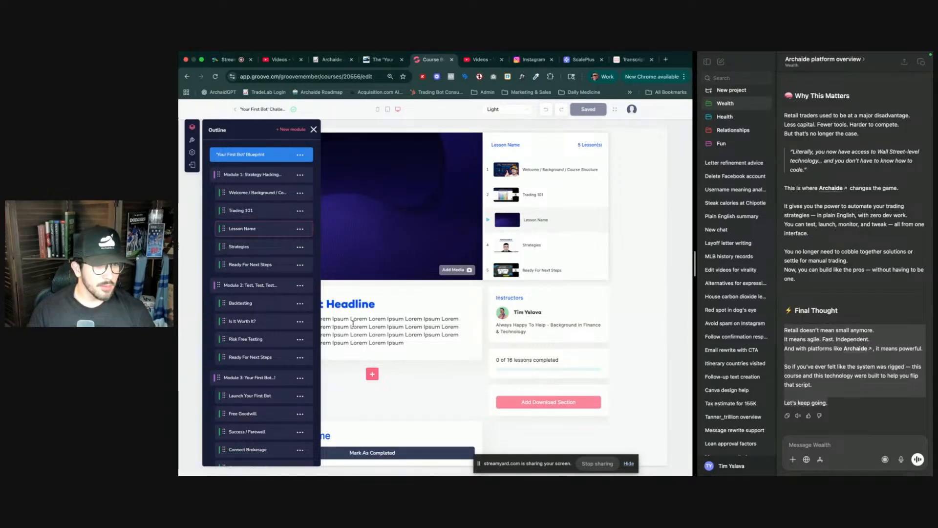
# - Open the Archaide link in the ChatGPT reply, close the checkout tab, and return to the course editor
pyautogui.click(370, 326)
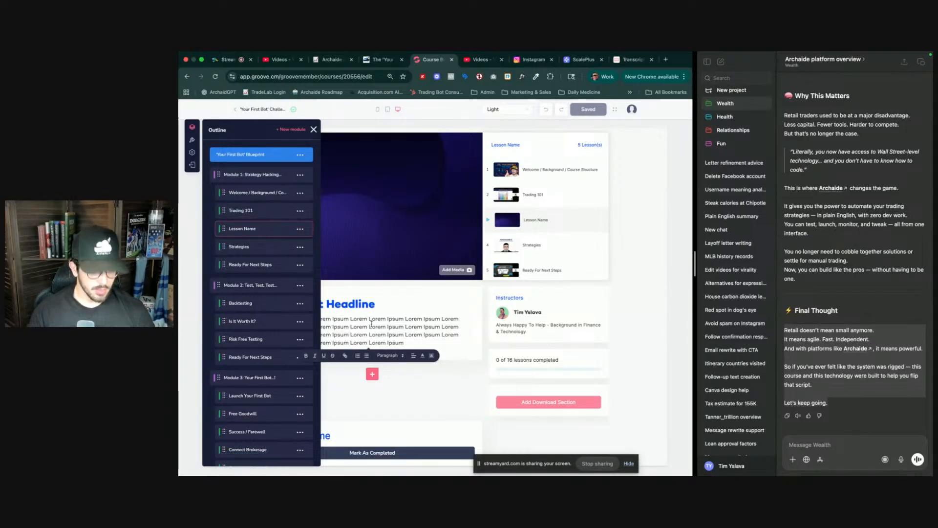
pyautogui.click(867, 350)
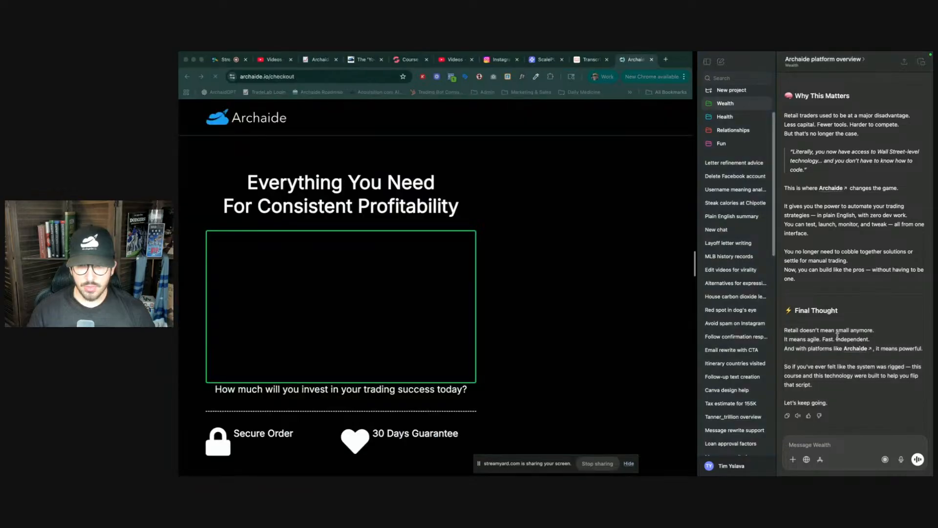
pyautogui.press('super+w')
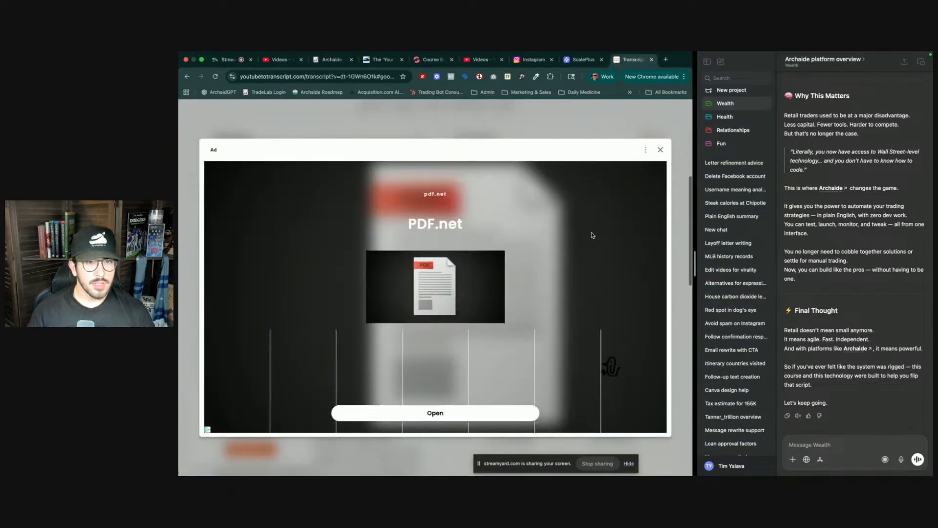
pyautogui.click(434, 61)
# - Select the Final Thought paragraphs in the ChatGPT reply
pyautogui.click(831, 337)
pyautogui.moveTo(783, 331); pyautogui.dragTo(835, 405)
pyautogui.click(518, 343)
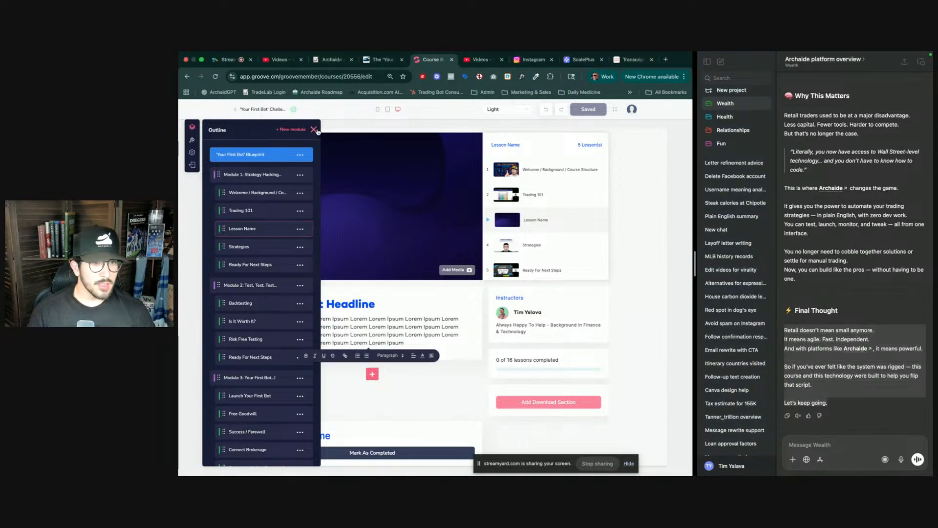
# - Try to delete the new lesson's Lorem Ipsum placeholder paragraph
pyautogui.click(314, 130)
pyautogui.tripleClick(387, 316)
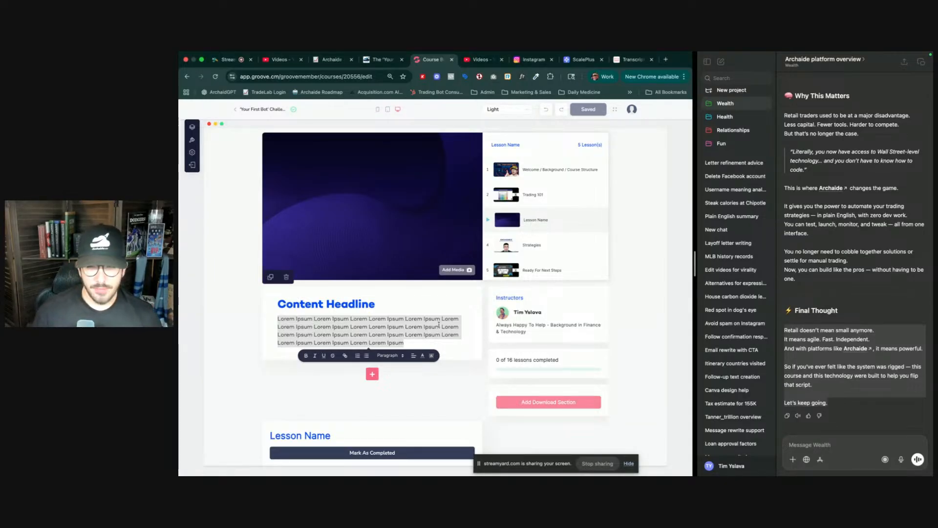
pyautogui.keyDown('shift'); pyautogui.click(422, 330); pyautogui.keyUp('shift')
pyautogui.tripleClick(423, 330)
pyautogui.press('BackSpace')
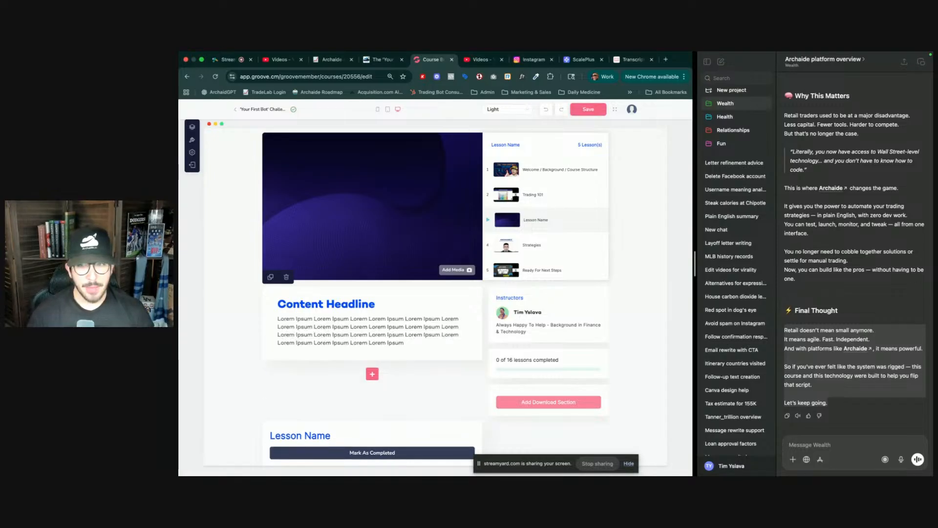
# - Delete the newly added Lesson Name lesson from Module 1 in the outline
pyautogui.click(192, 127)
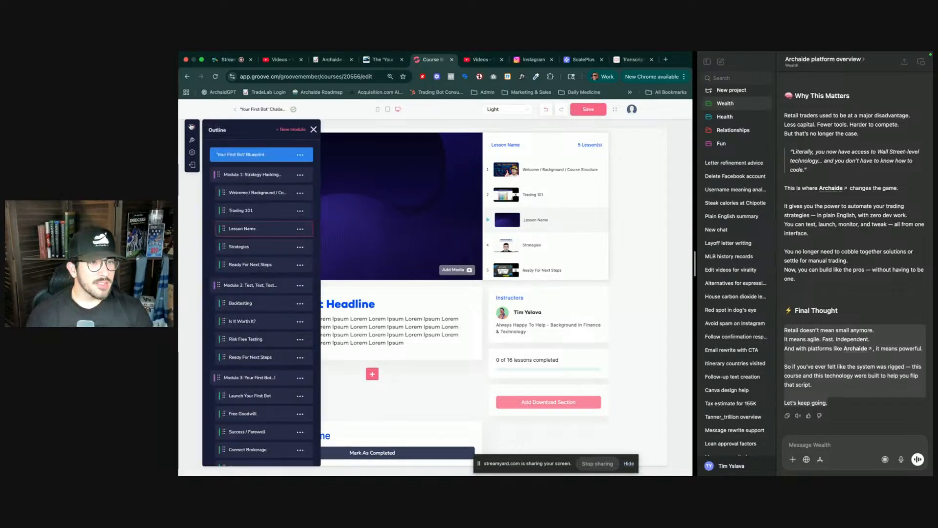
pyautogui.click(300, 229)
pyautogui.click(258, 267)
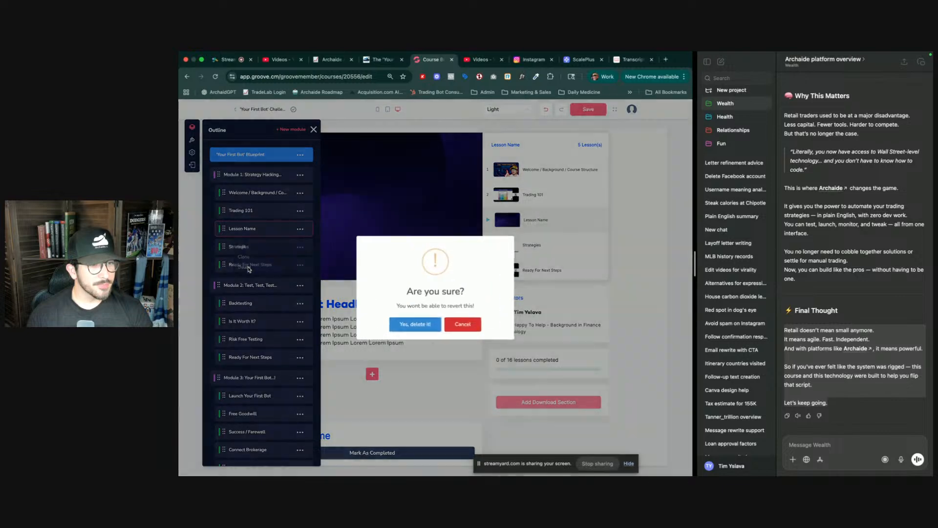
pyautogui.click(420, 326)
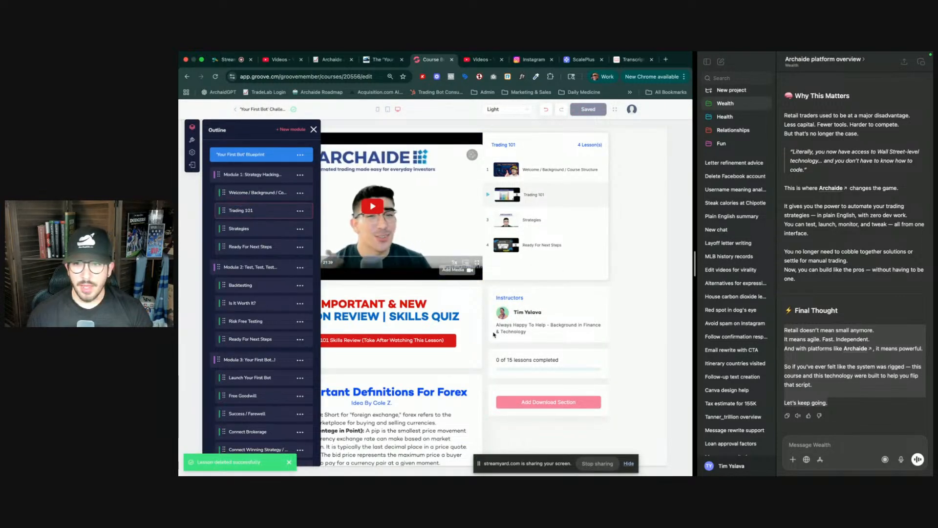
# - Add a Video section at the end of the Trading 101 lesson page
pyautogui.scroll(4, 874, 294)
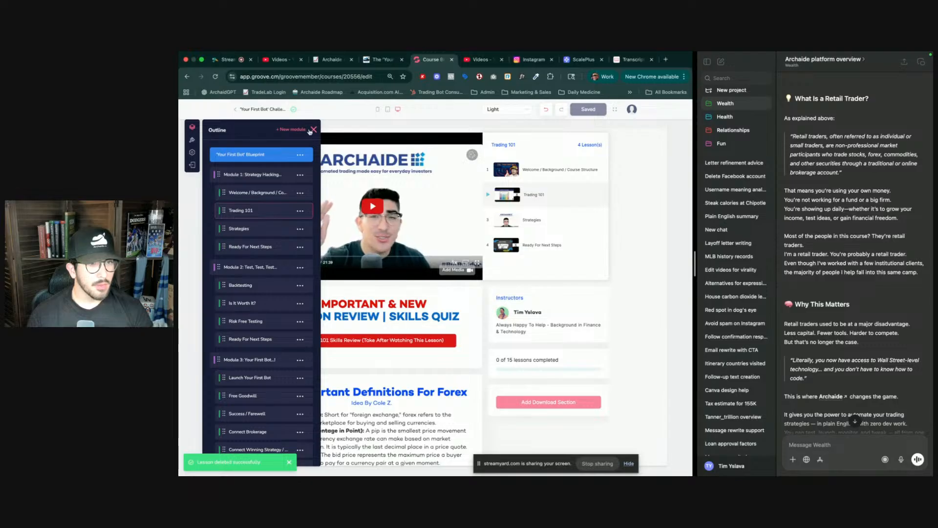
pyautogui.click(313, 129)
pyautogui.scroll(-12, 363, 381)
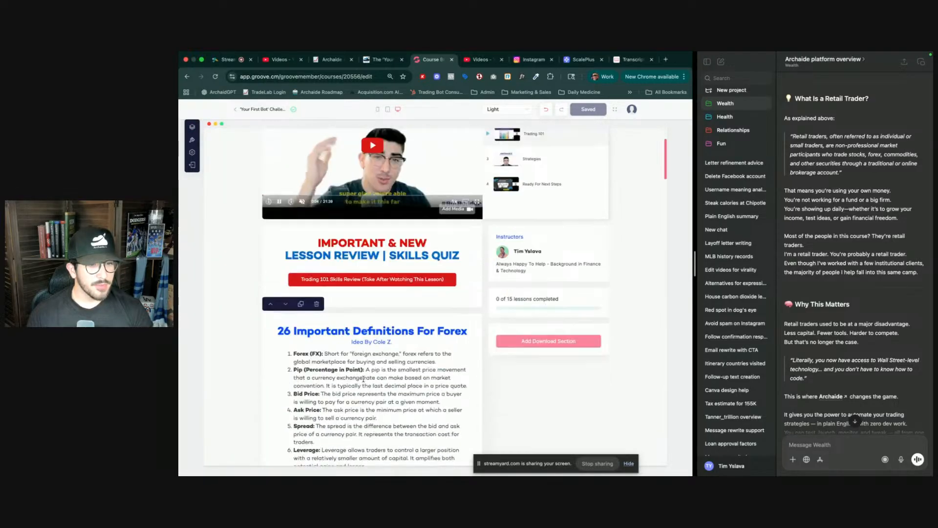
pyautogui.scroll(-10, 362, 377)
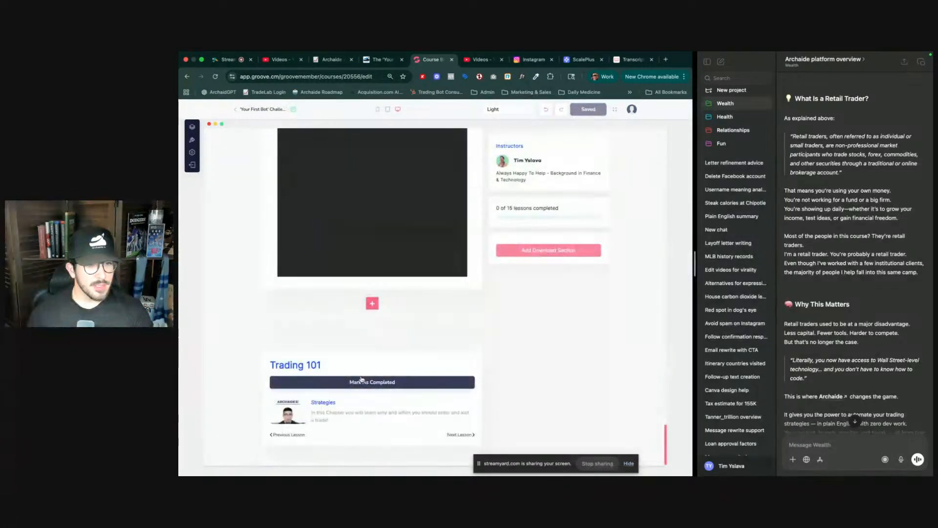
pyautogui.click(373, 302)
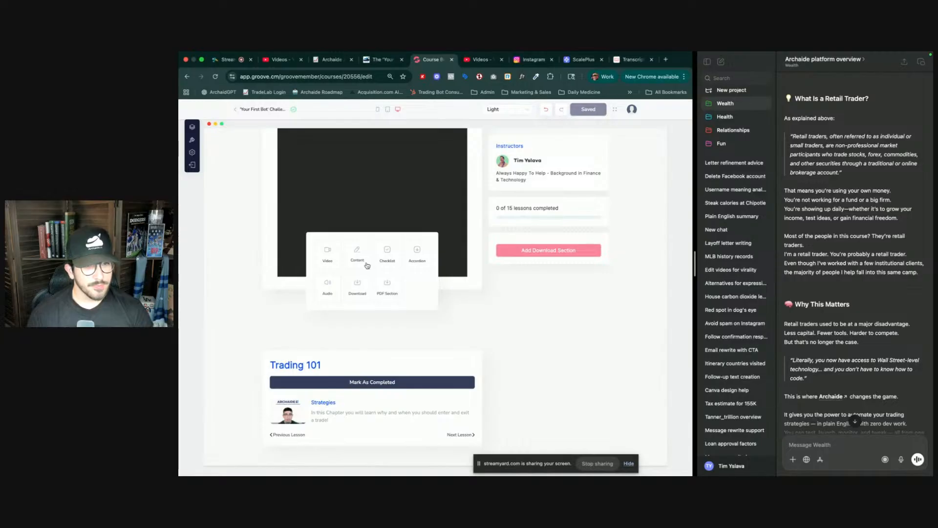
pyautogui.click(332, 259)
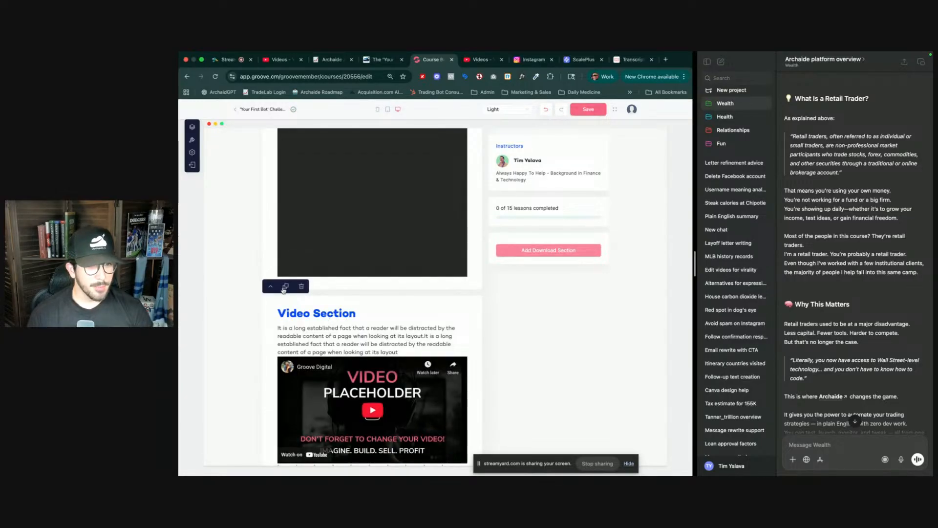
# - Move the Video section up to sit directly below the Lesson Review Skills Quiz block
pyautogui.click(269, 287)
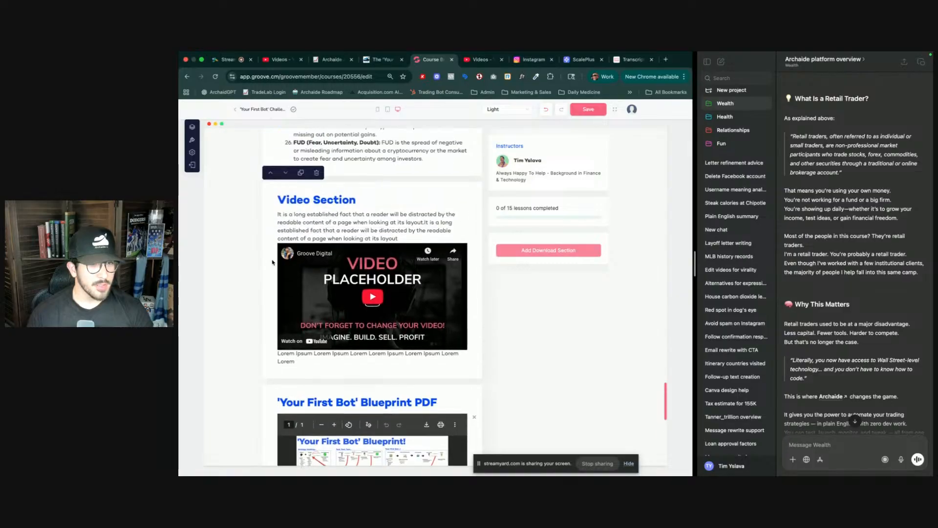
pyautogui.click(270, 173)
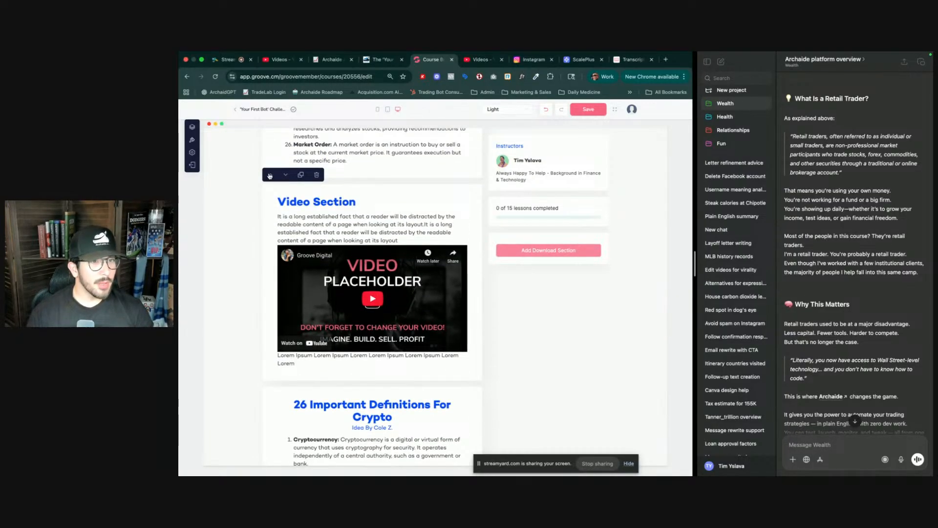
pyautogui.click(270, 174)
pyautogui.scroll(4, 270, 195)
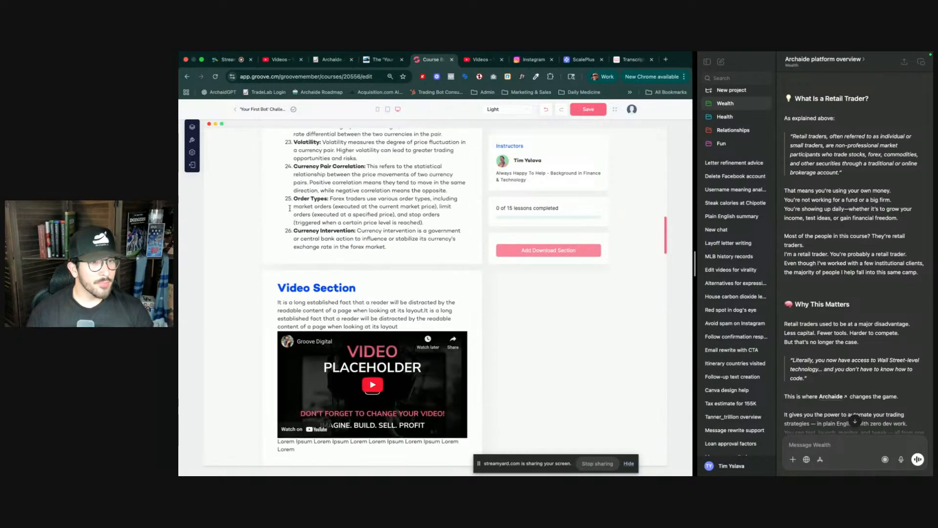
pyautogui.click(270, 264)
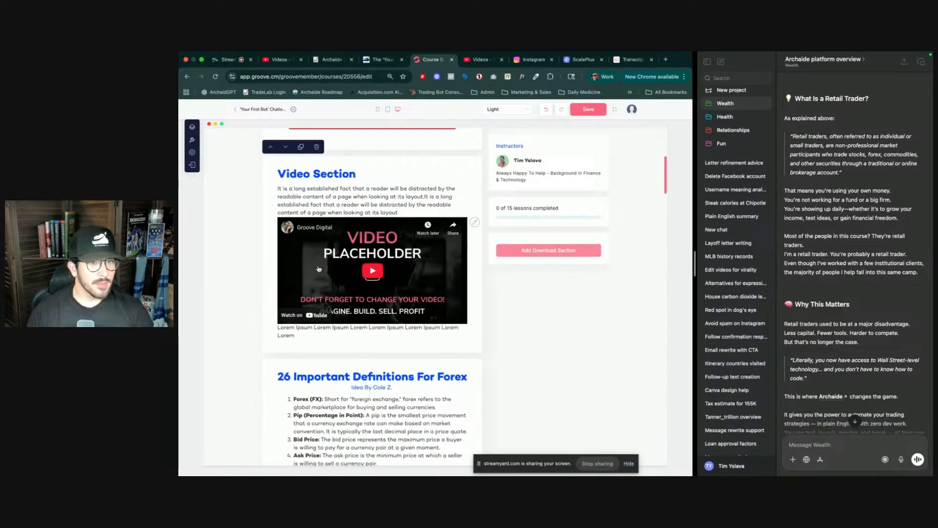
pyautogui.scroll(2, 348, 263)
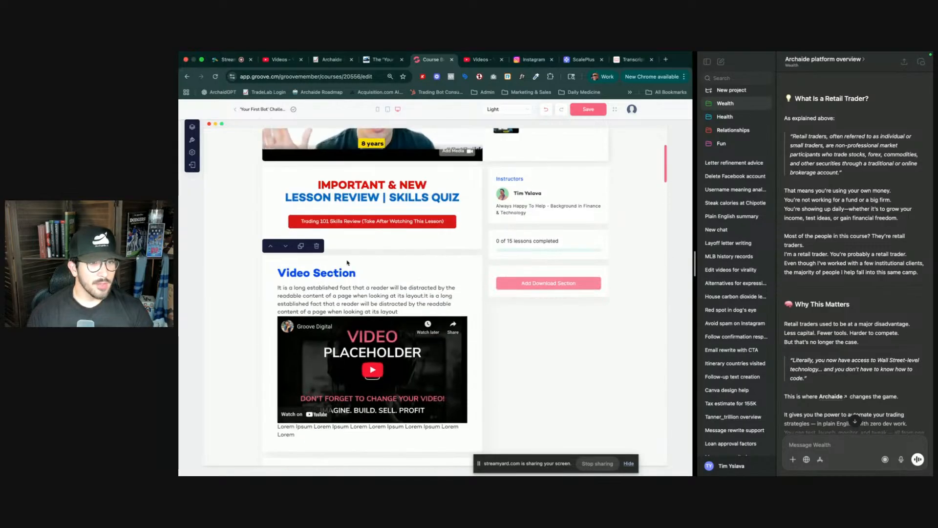
# - Retitle the Video section heading 'What Is A Retail Trader?' and make it bold
pyautogui.tripleClick(312, 273)
pyautogui.write('wh')
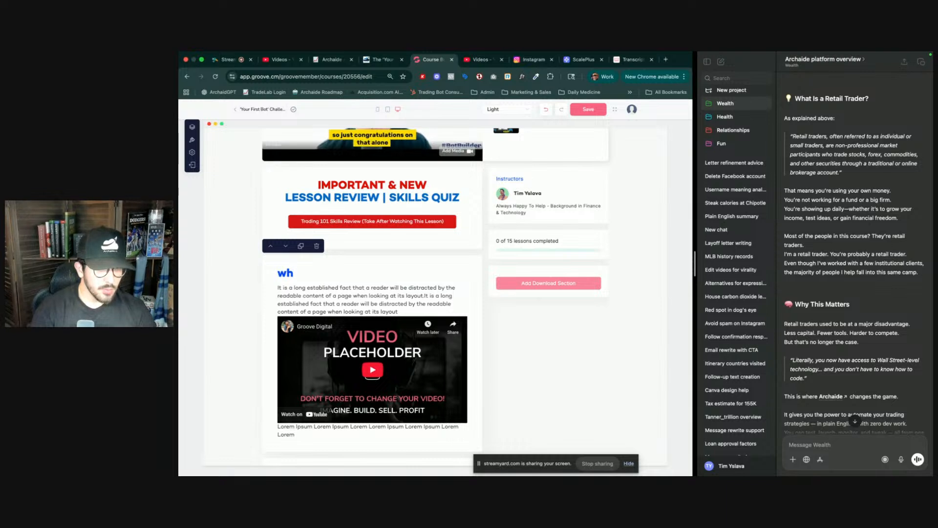
pyautogui.press('BackSpace')
pyautogui.press('BackSpace')
pyautogui.write('What')
pyautogui.press('BackSpace')
pyautogui.press('BackSpace')
pyautogui.press('BackSpace')
pyautogui.press('BackSpace')
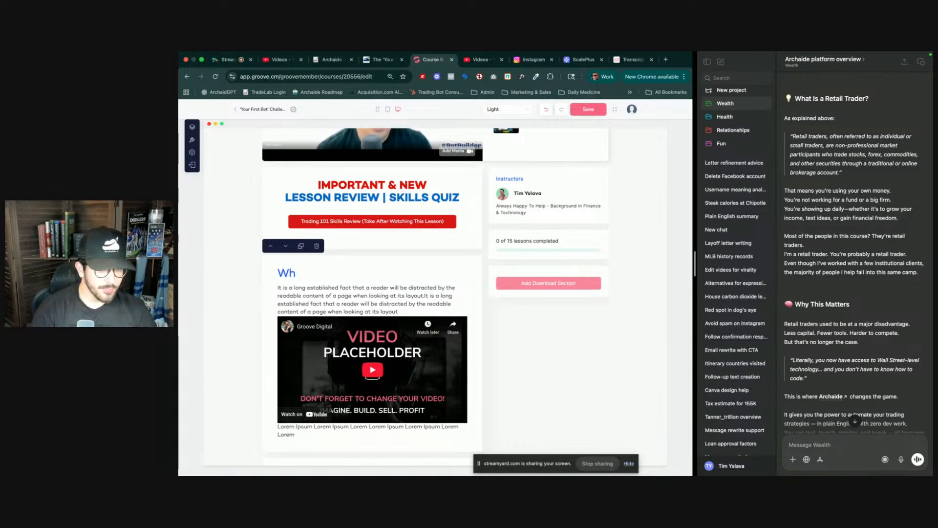
pyautogui.write('Wgh')
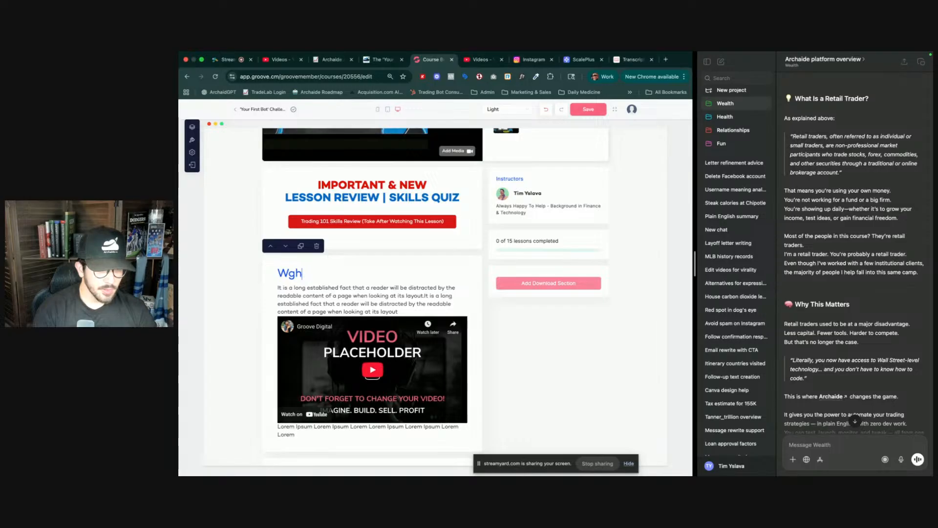
pyautogui.write('hat')
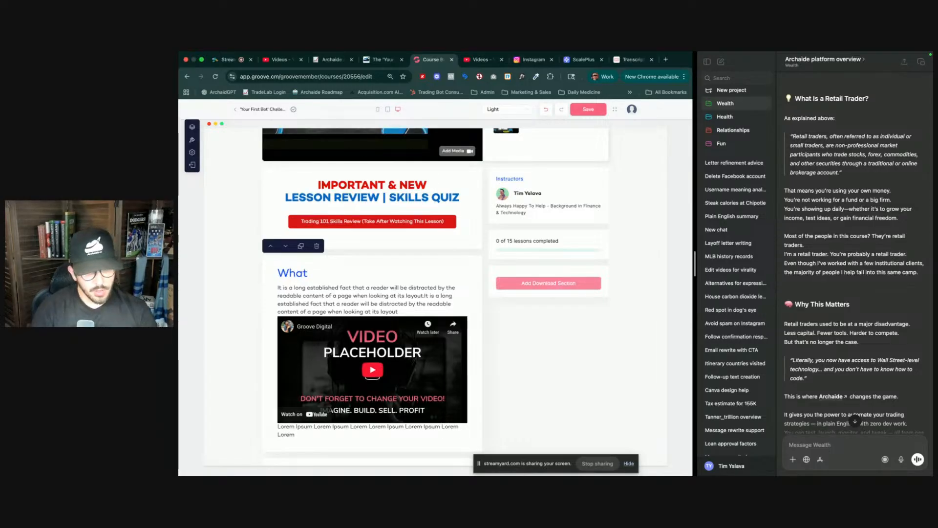
pyautogui.write(' Is A Re')
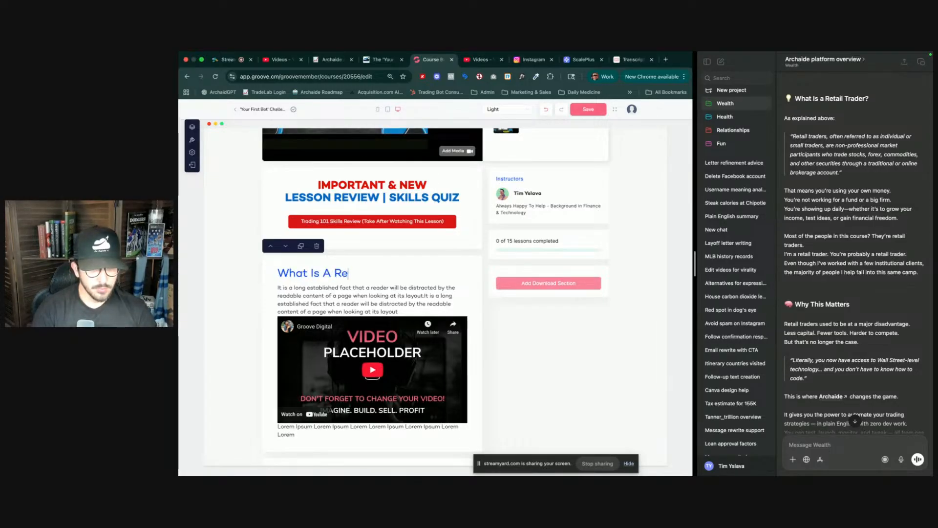
pyautogui.write('tail Trader')
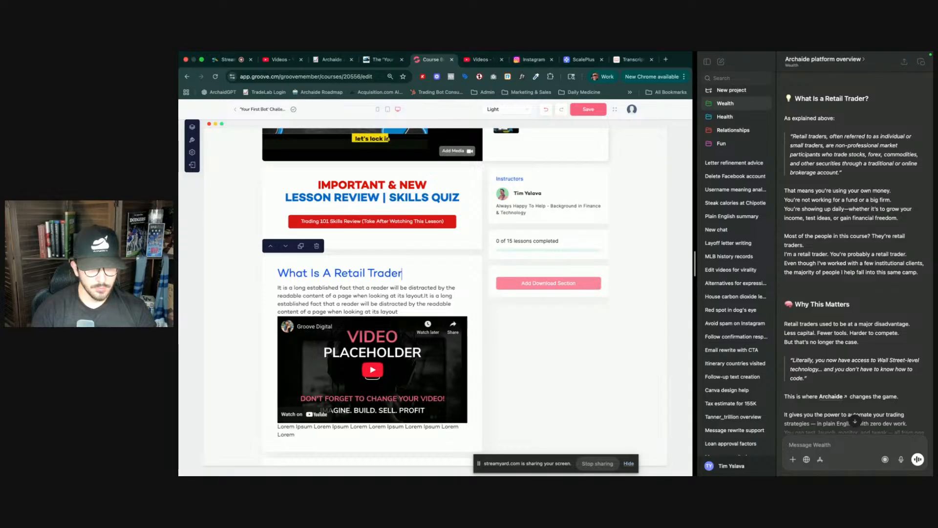
pyautogui.write('?')
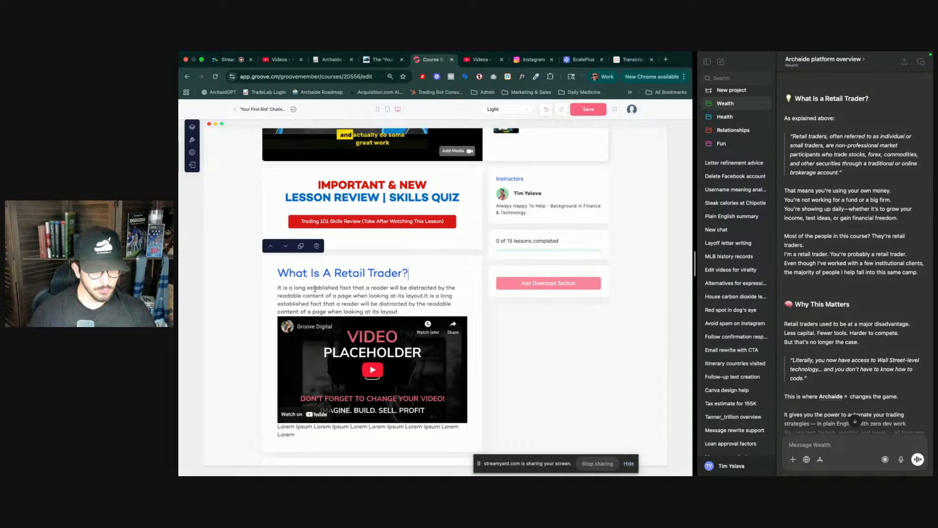
pyautogui.hotkey('shift', 'Home')
pyautogui.hotkey('ctrl', 'b')
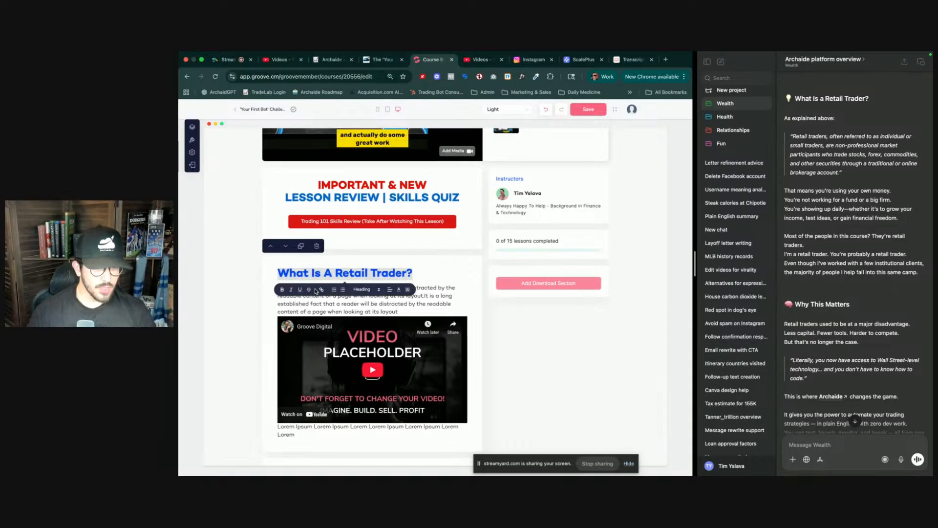
# - Select the placeholder paragraph under the heading and ask ChatGPT how many characters the pasted paragraph contains
pyautogui.click(330, 303)
pyautogui.tripleClick(329, 302)
pyautogui.press('super+c')
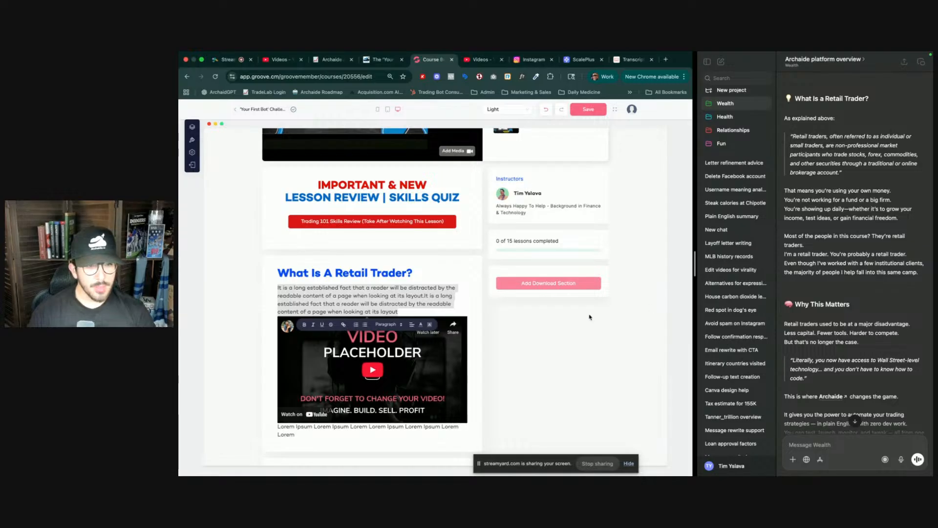
pyautogui.click(825, 445)
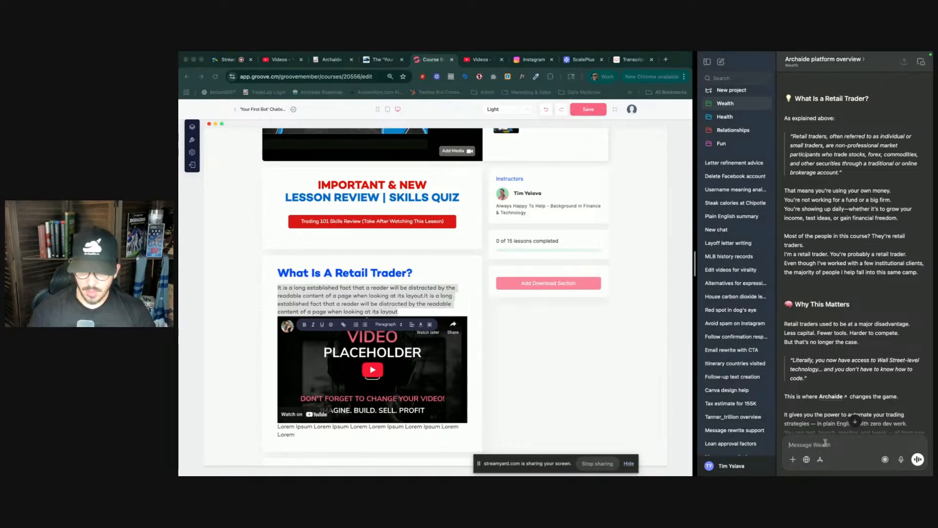
pyautogui.write('Ho')
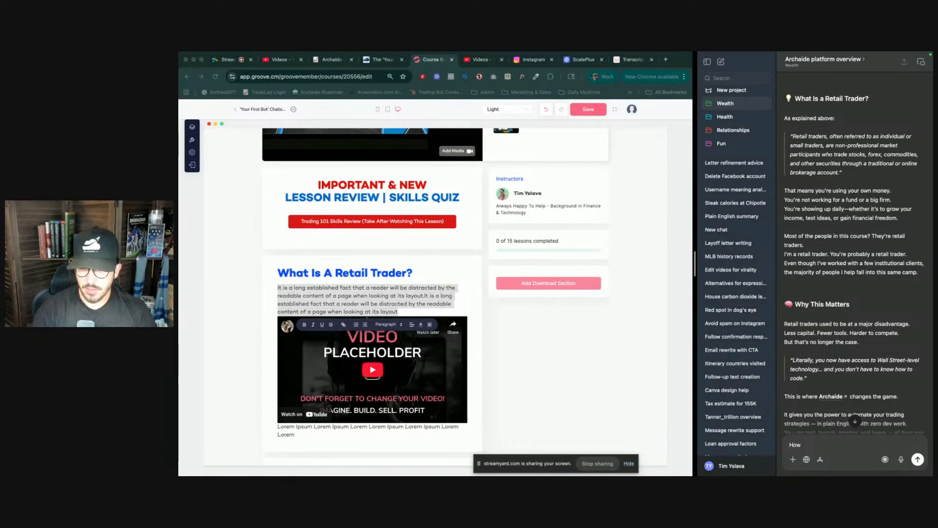
pyautogui.write('w many')
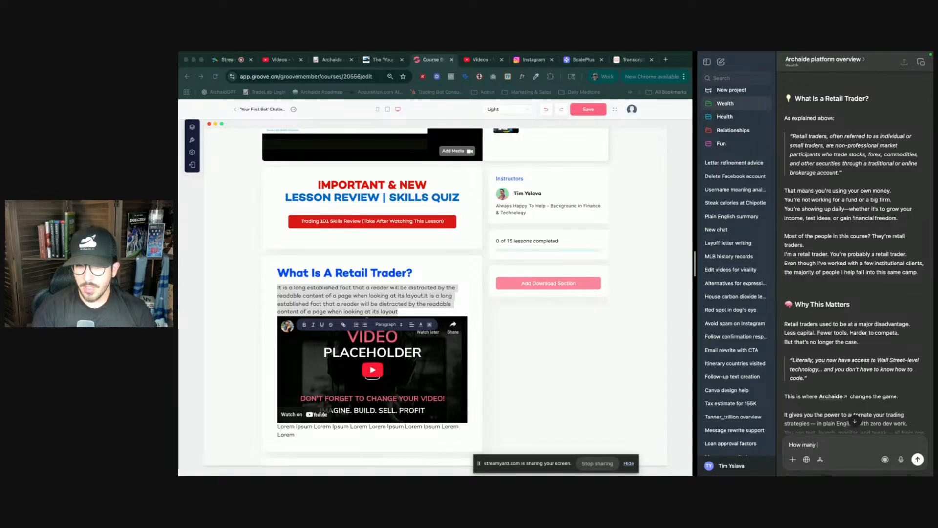
pyautogui.write(' characters is ')
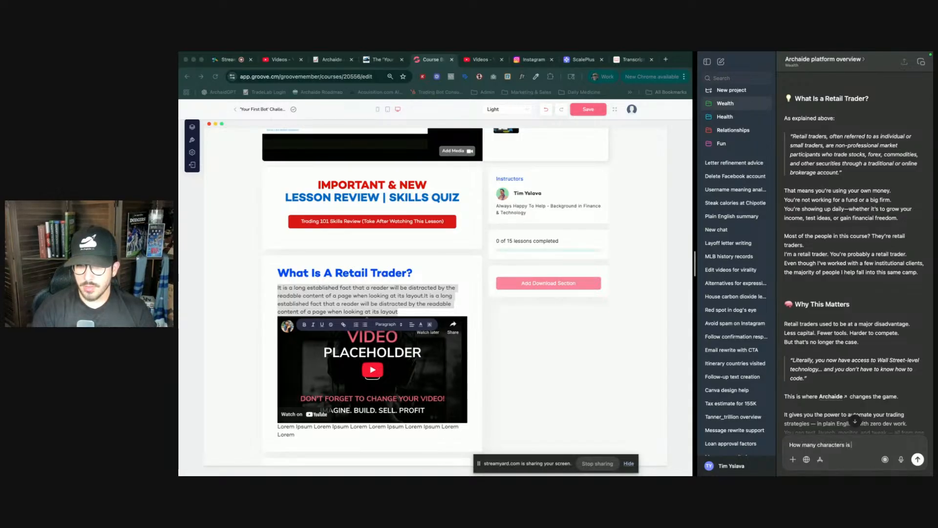
pyautogui.write('this:')
pyautogui.press('super+v')
pyautogui.press('Return')
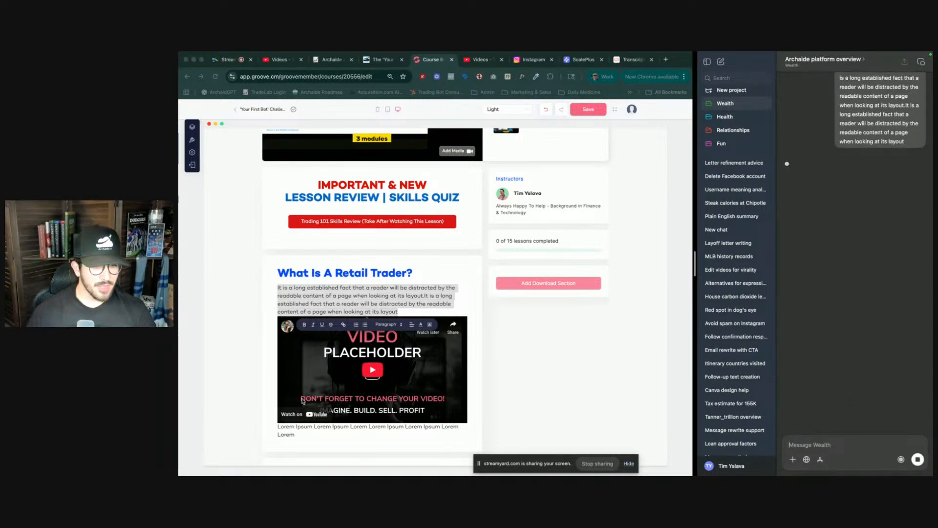
# - Delete the Lorem Ipsum caption text below the video placeholder
pyautogui.click(302, 425)
pyautogui.doubleClick(302, 426)
pyautogui.press('super+a')
pyautogui.press('BackSpace')
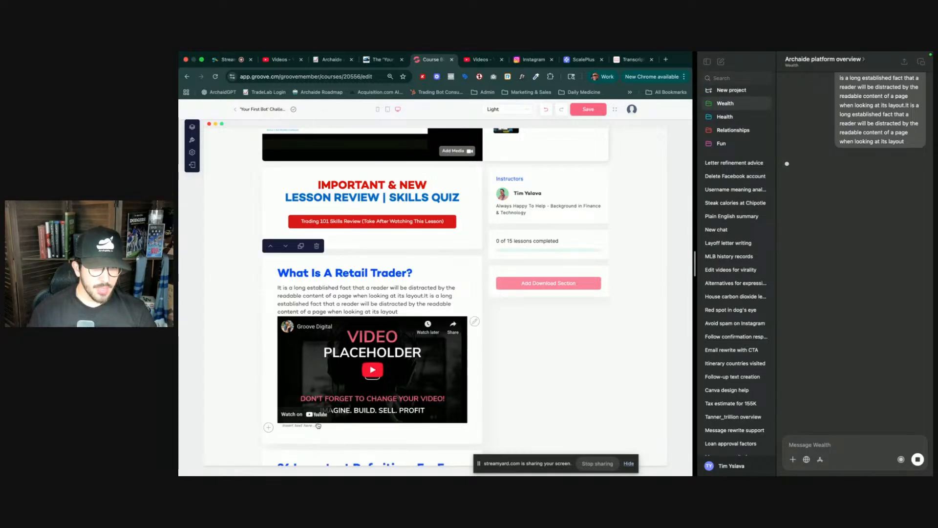
# - Replace the placeholder video with the 'Welcome!' video from the video library
pyautogui.click(372, 369)
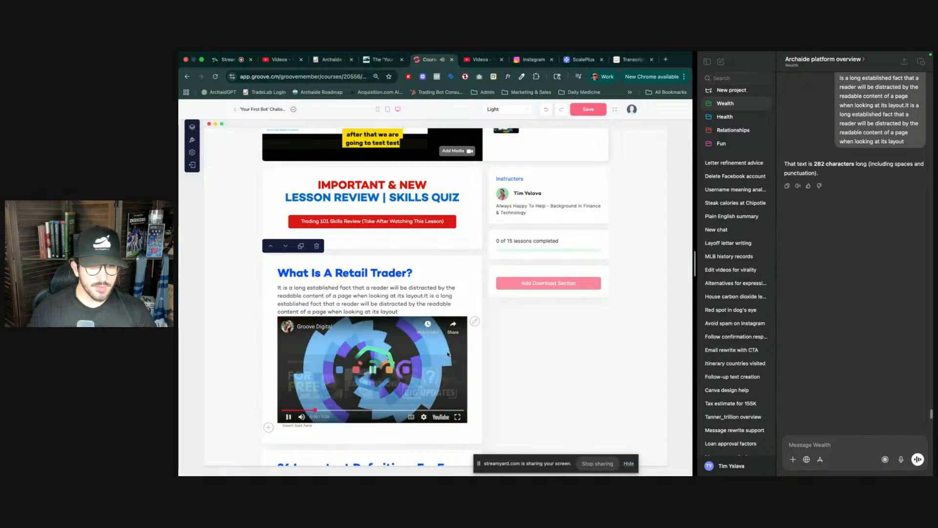
pyautogui.click(475, 321)
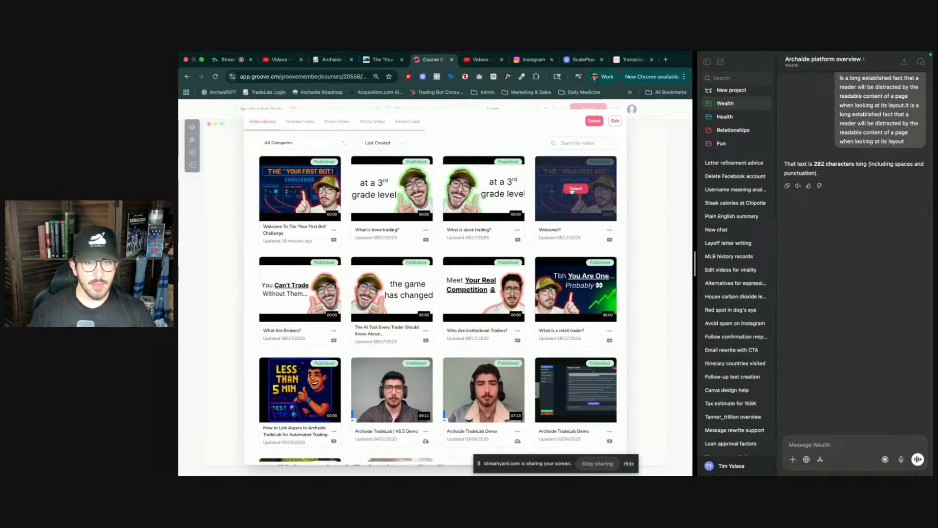
pyautogui.click(575, 189)
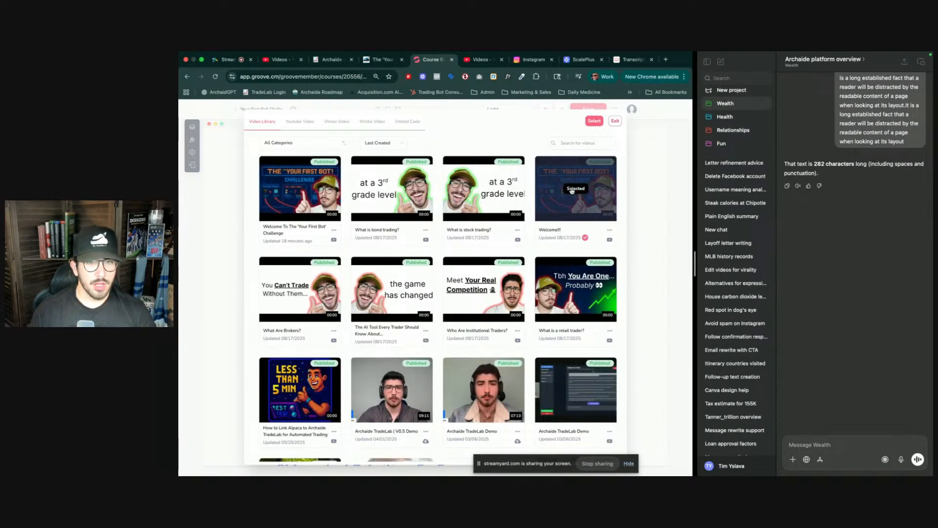
pyautogui.click(594, 121)
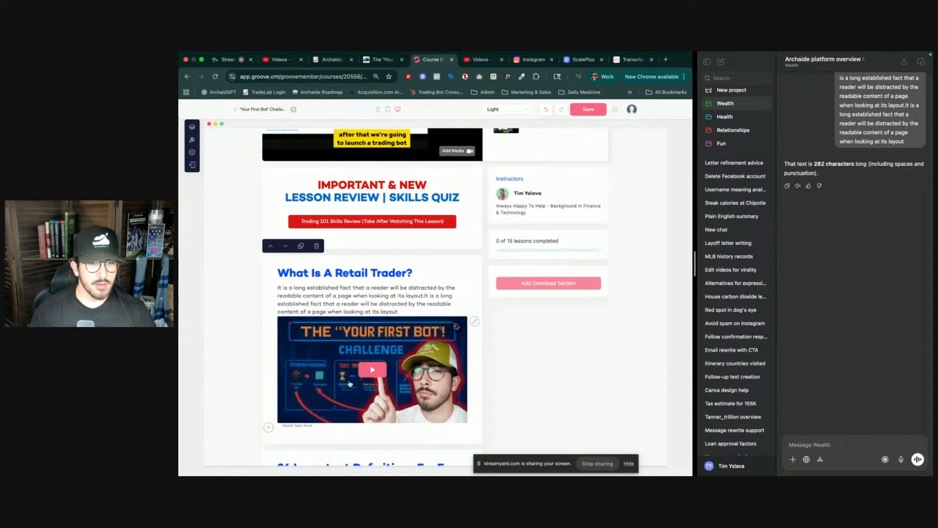
# - Ask ChatGPT to update its previous blog post to be 250 characters
pyautogui.scroll(1, 402, 287)
pyautogui.doubleClick(379, 328)
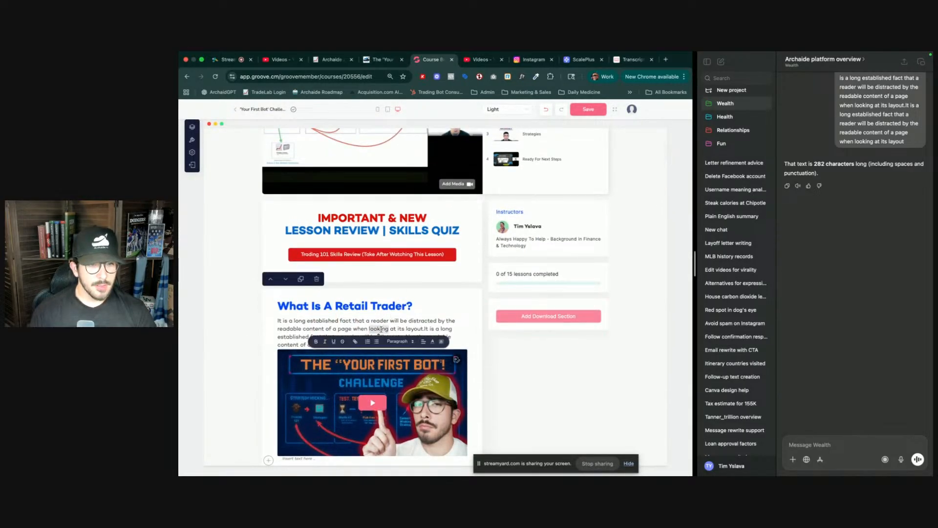
pyautogui.click(826, 441)
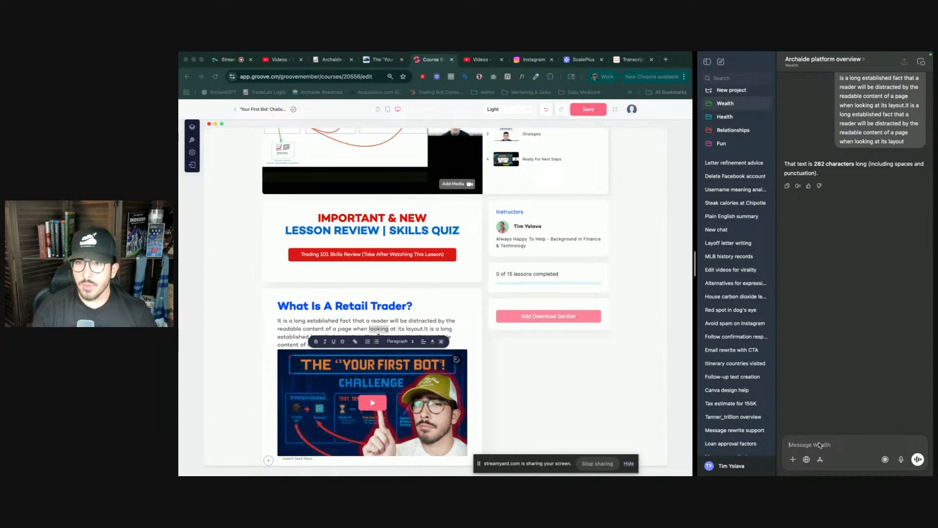
pyautogui.write('Please update you')
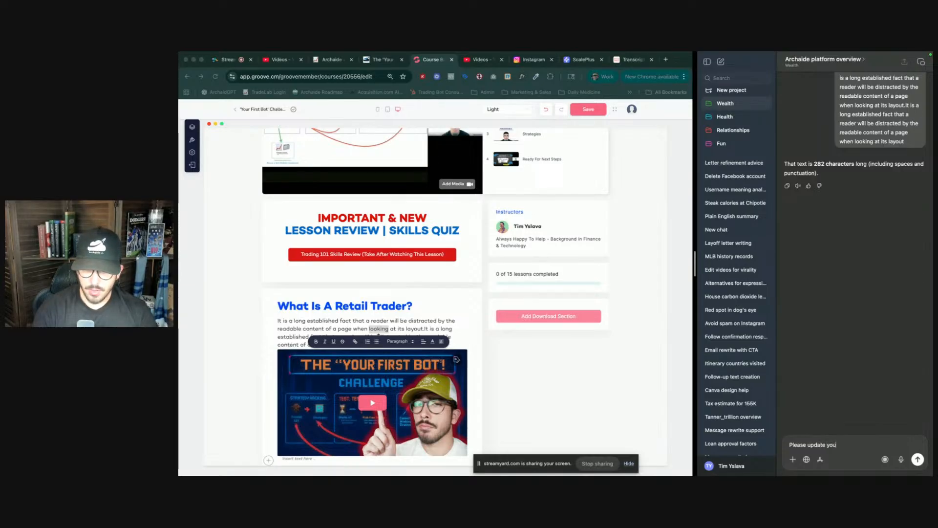
pyautogui.write('r ')
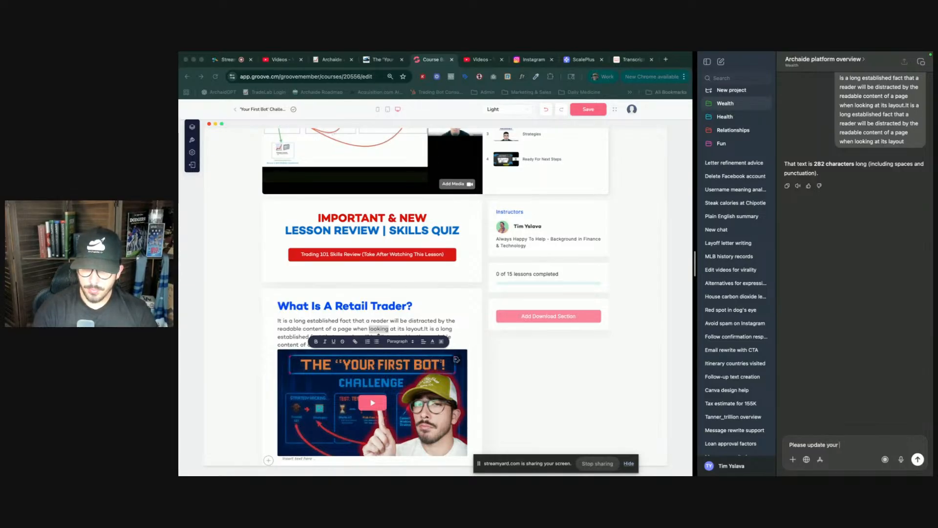
pyautogui.write('rrevious ')
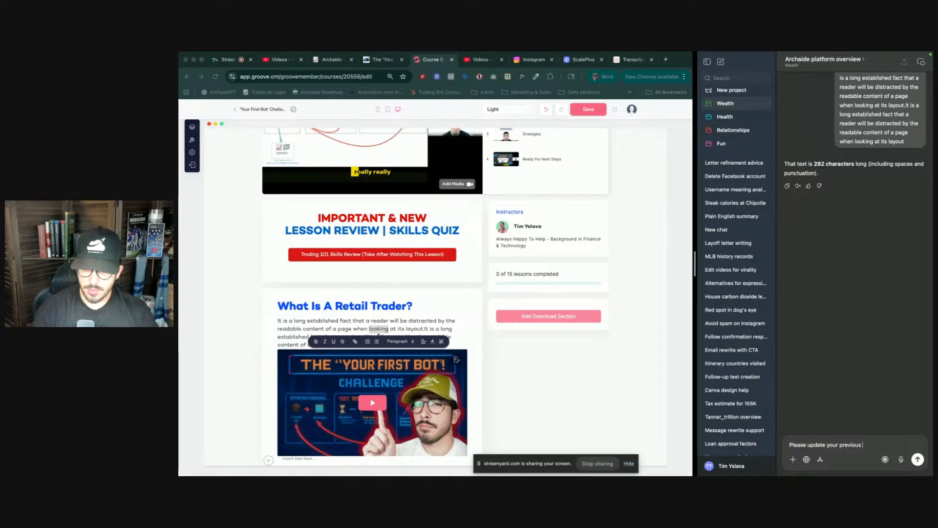
pyautogui.write('blog pst')
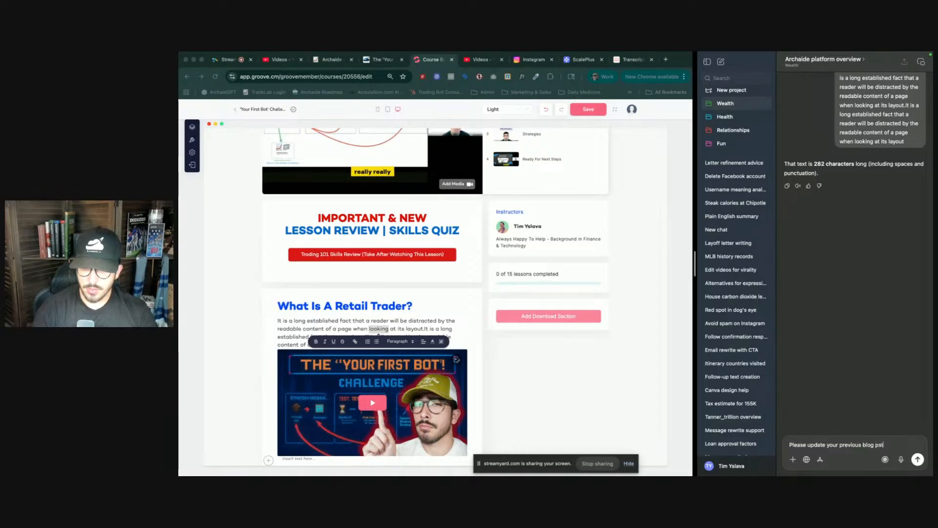
pyautogui.press('BackSpace')
pyautogui.press('BackSpace')
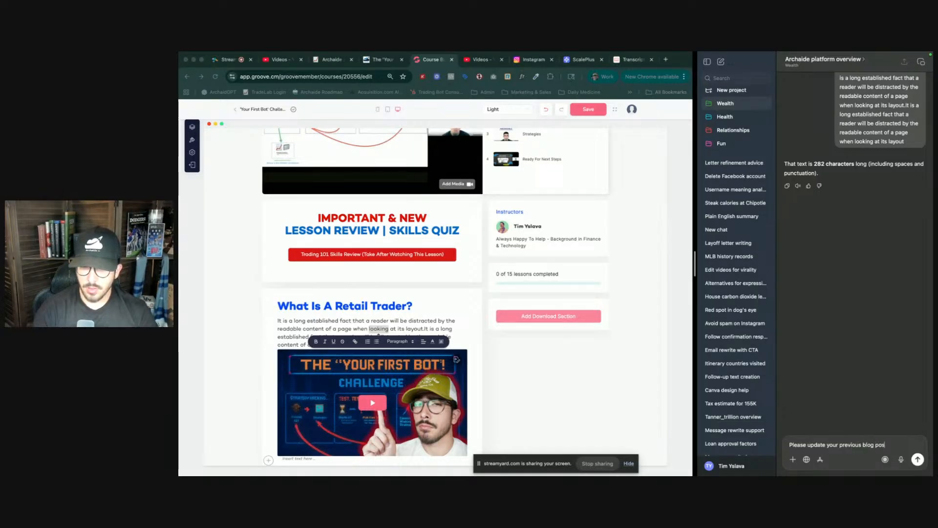
pyautogui.write('ost to be 182')
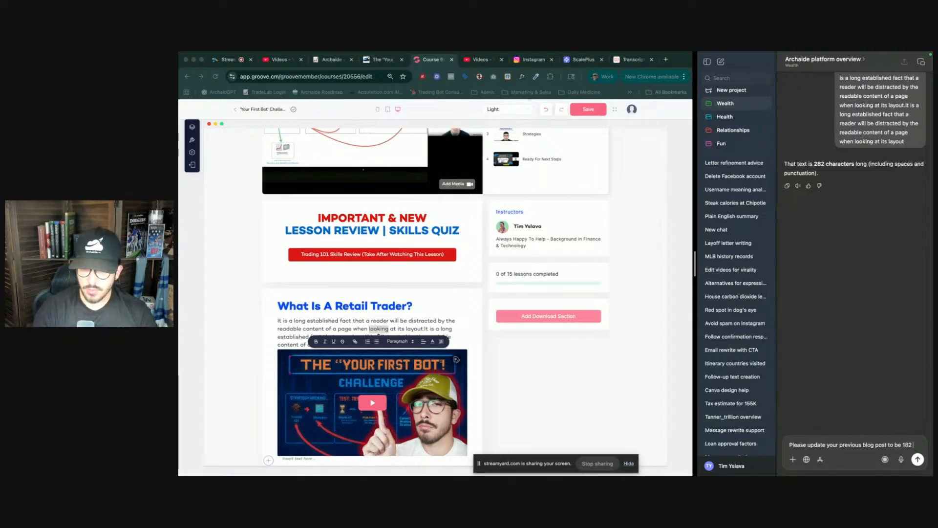
pyautogui.press('BackSpace')
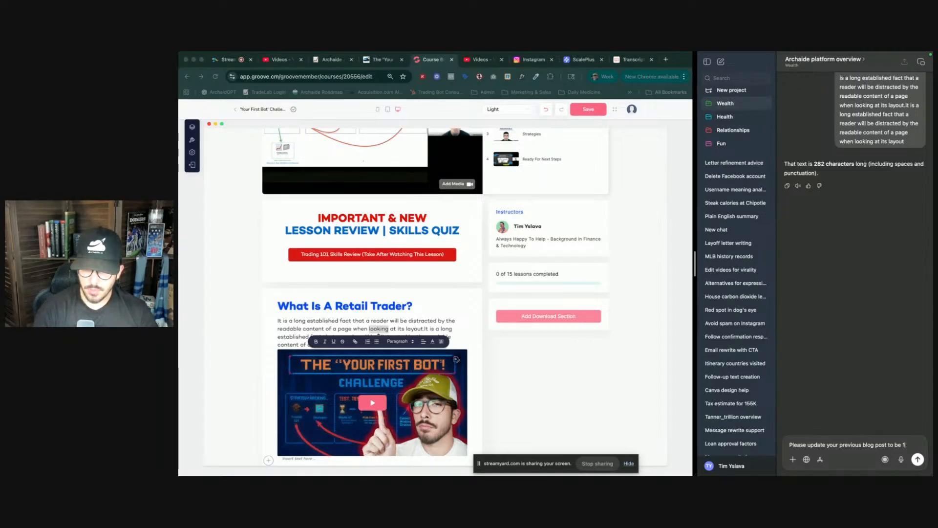
pyautogui.write('282')
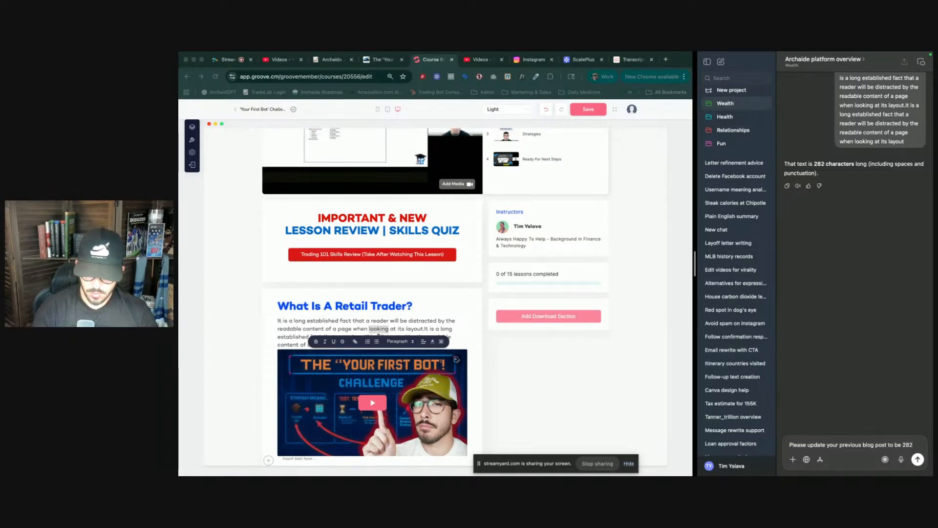
pyautogui.press('BackSpace')
pyautogui.press('BackSpace')
pyautogui.write('50 cha')
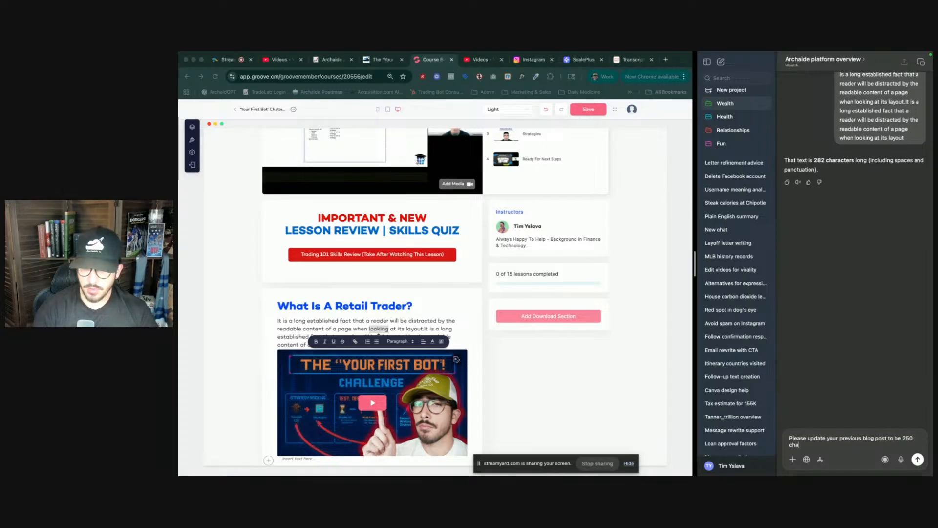
pyautogui.write('racters')
pyautogui.press('Return')
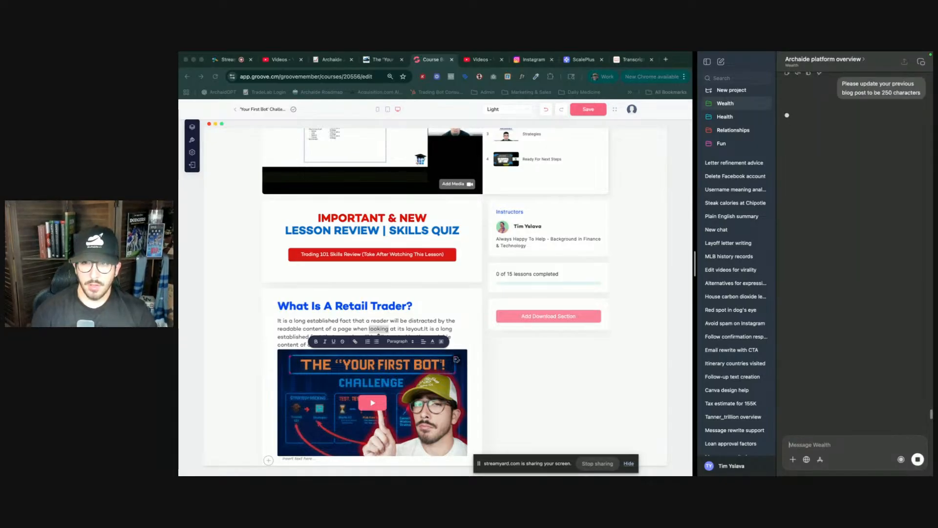
# - Replace the placeholder paragraph under 'What Is A Retail Trader?' with 'Retail traders = everyday people who trade using their own money'
pyautogui.click(408, 328)
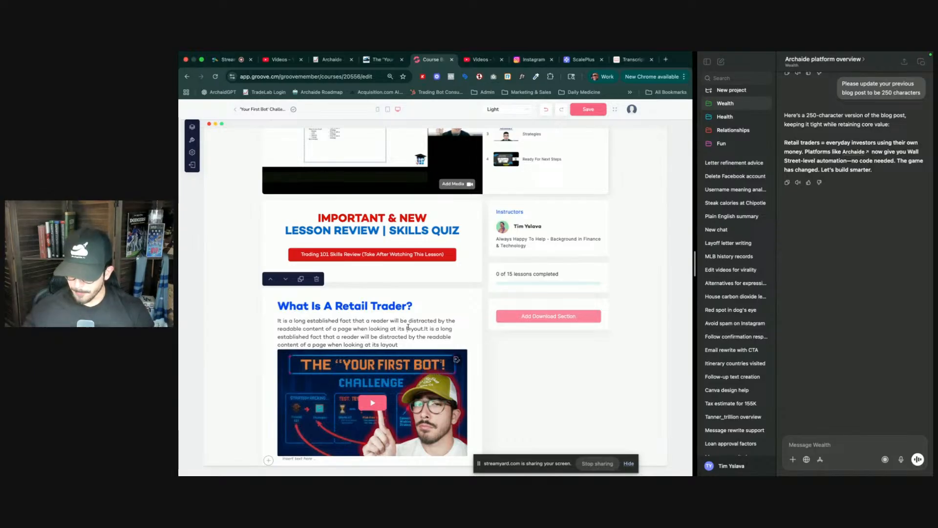
pyautogui.tripleClick(408, 327)
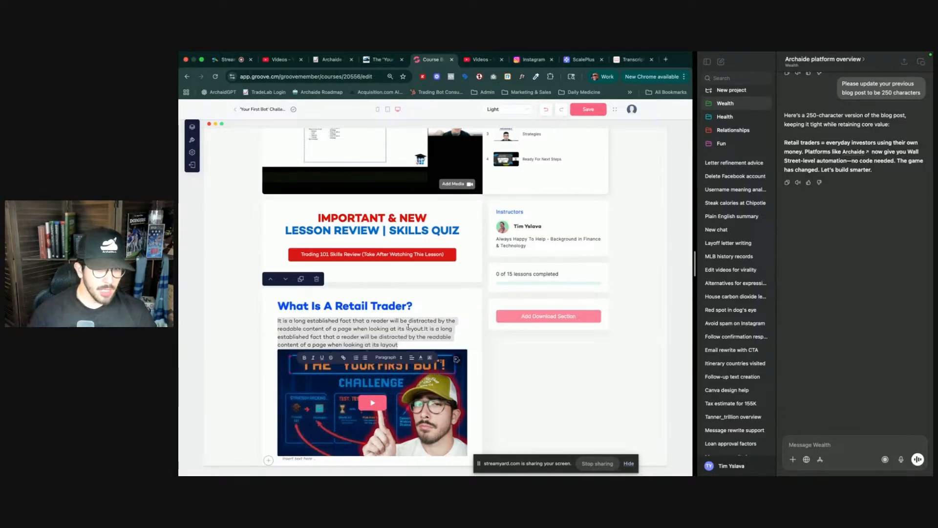
pyautogui.write('Ret')
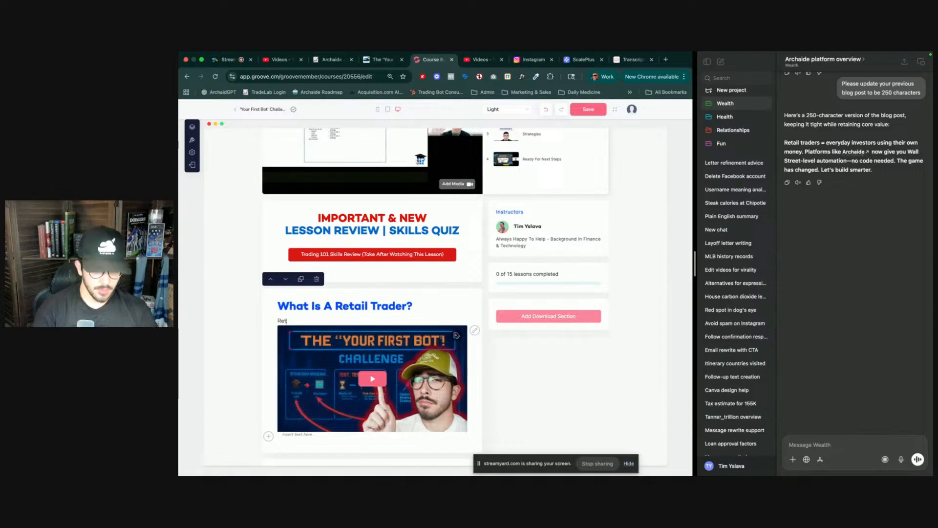
pyautogui.write('ail traders = ')
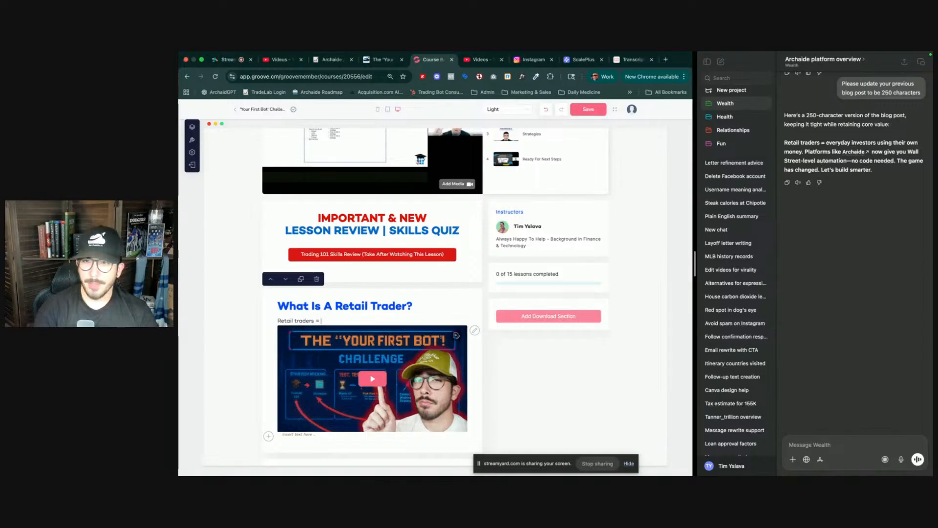
pyautogui.write('ever')
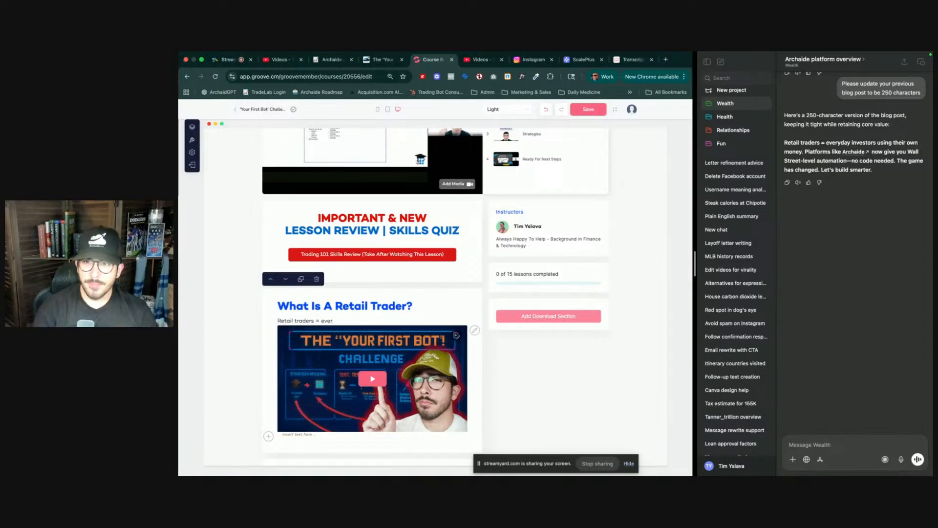
pyautogui.write('ery')
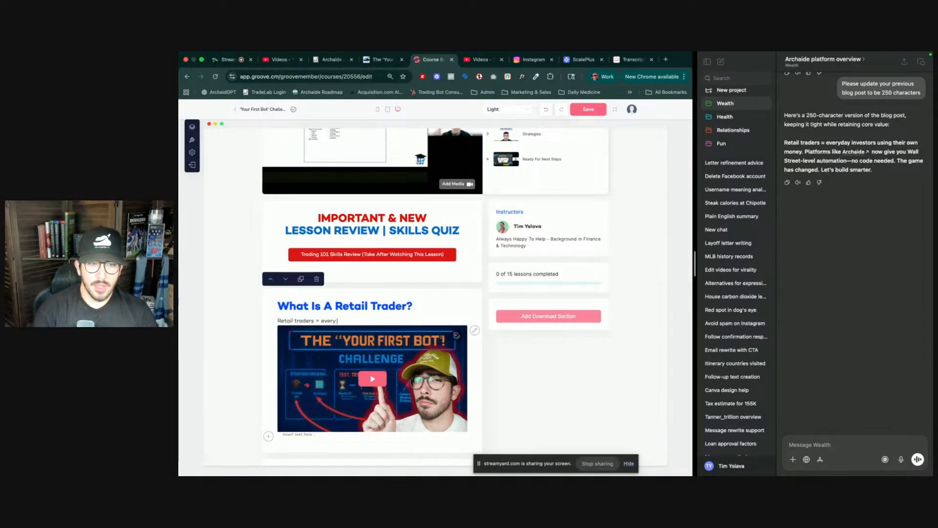
pyautogui.write('day people who trade')
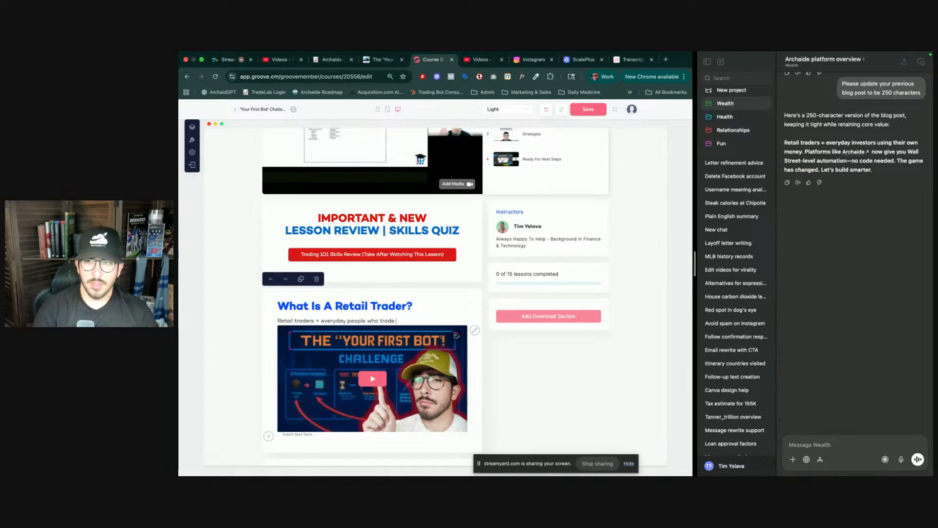
pyautogui.write('wn money.')
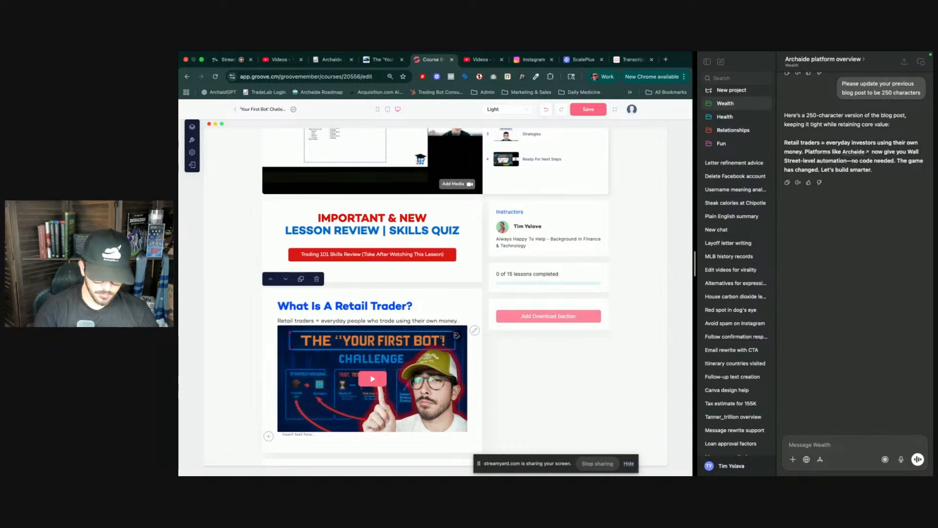
pyautogui.write(' Please')
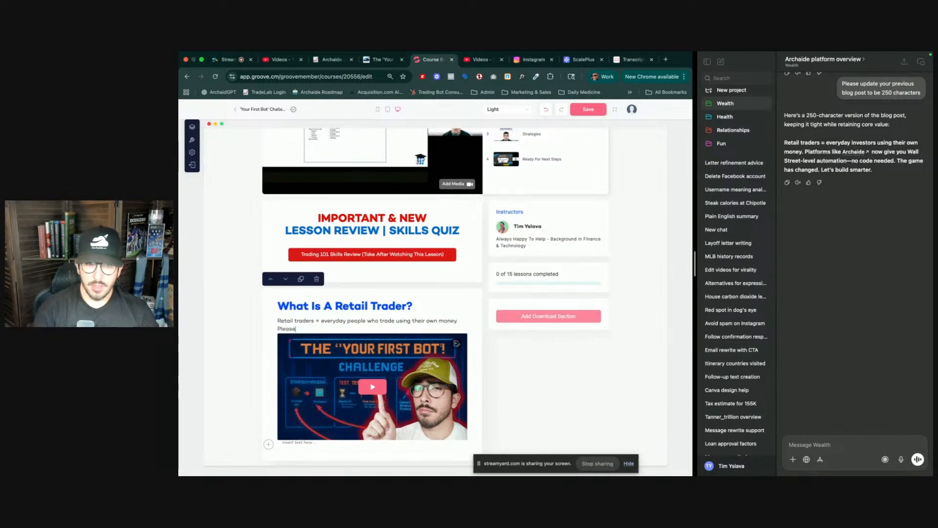
pyautogui.press('BackSpace')
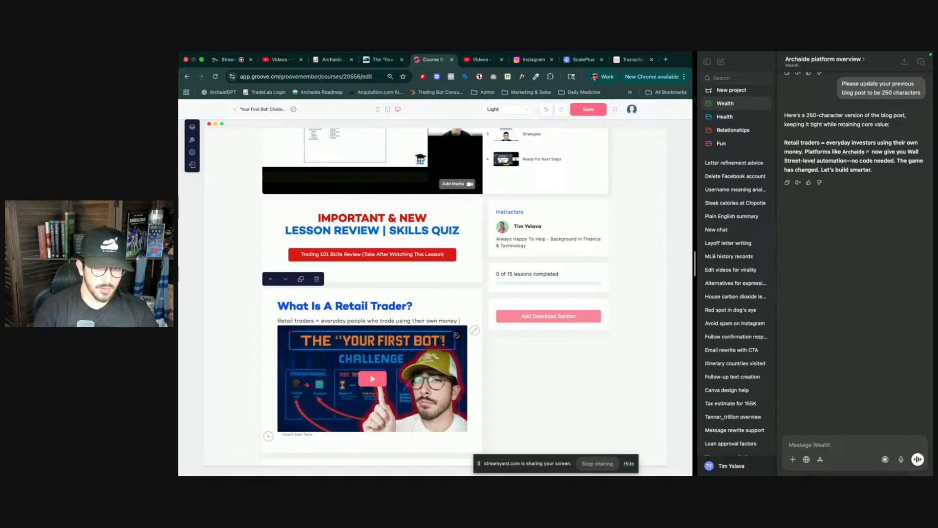
# - Continue the paragraph with 'on platforms like Robinhood, Schwab, and others. Platforms like Archaide connect with those brokers'
pyautogui.write('platf')
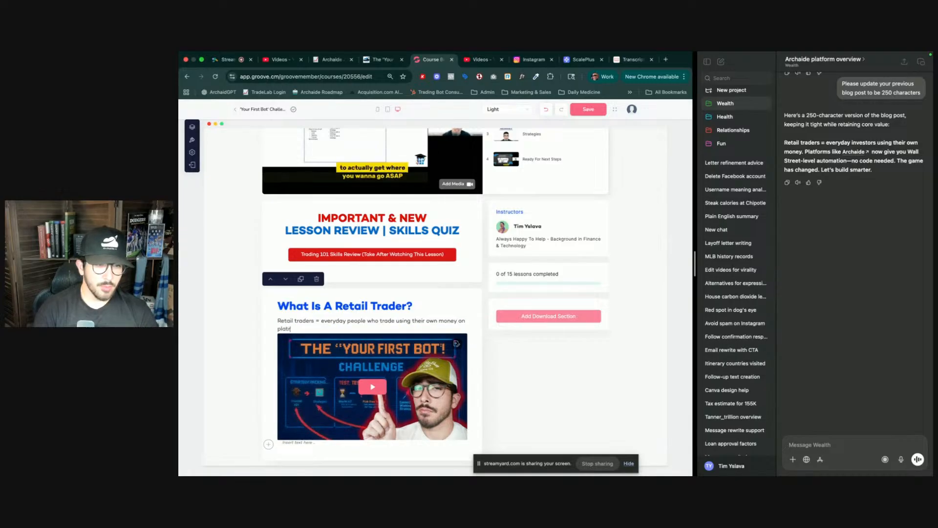
pyautogui.write('orms like')
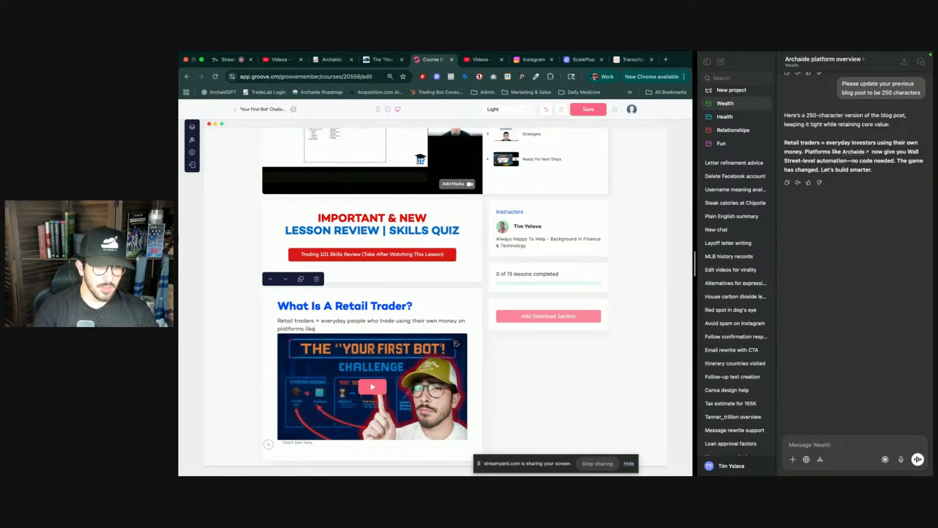
pyautogui.write(' Robinhood')
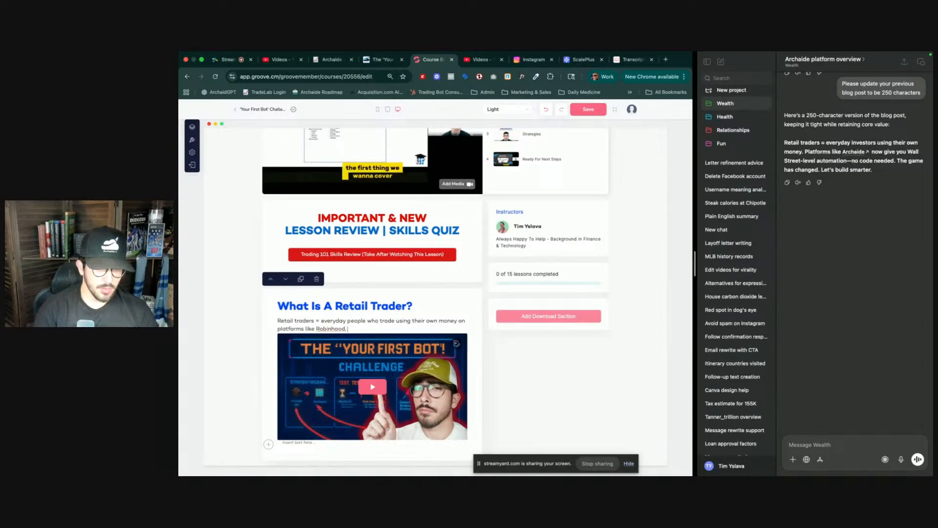
pyautogui.write(', Schwab')
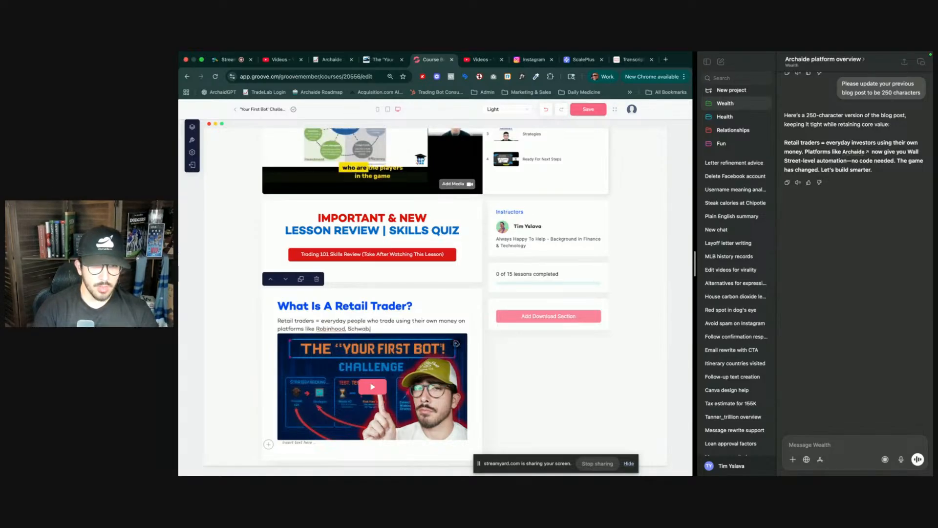
pyautogui.write(', and othe')
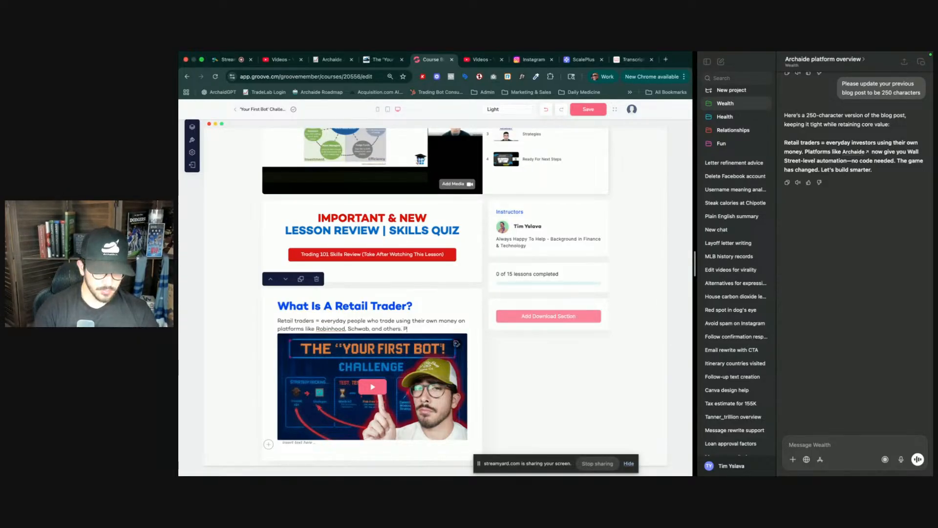
pyautogui.write('rs. Platforms like Archaide')
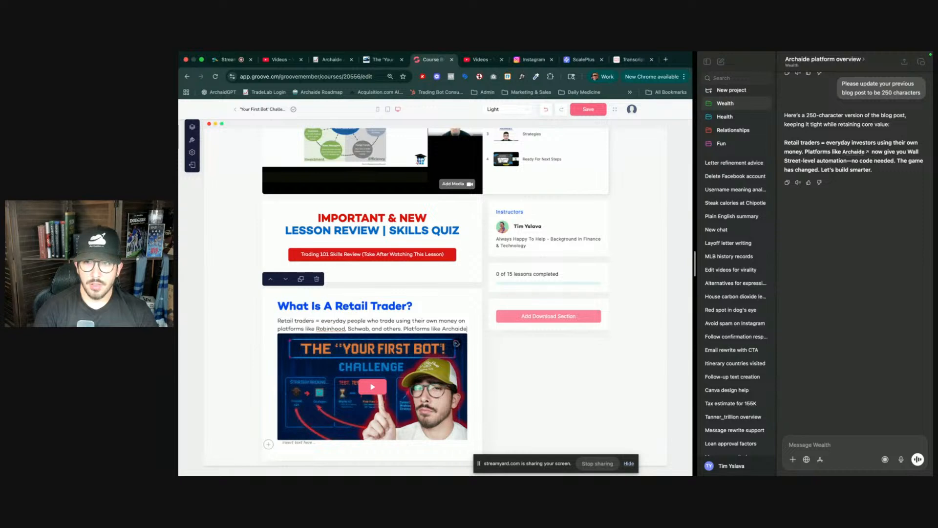
pyautogui.write('co')
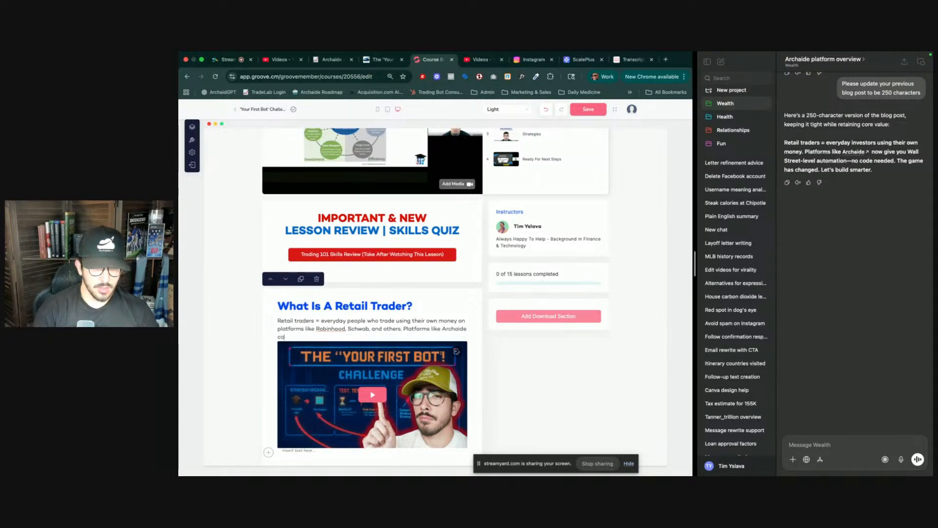
pyautogui.write('nnect with those pla')
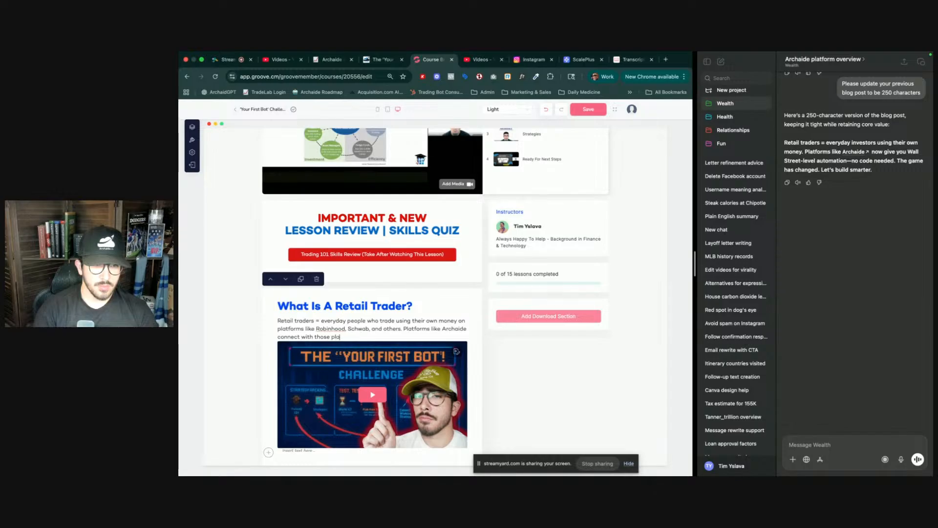
pyautogui.write('okers')
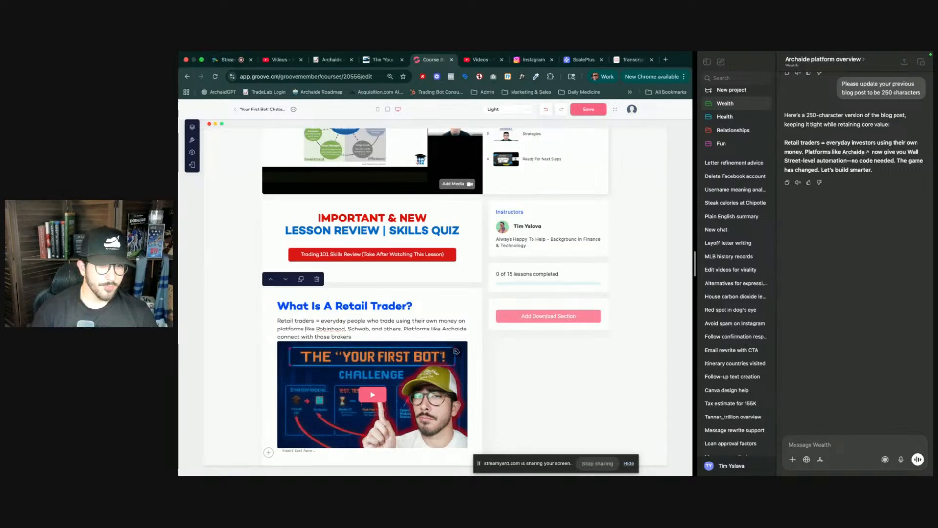
# - Change the word 'platforms' in the first sentence of the paragraph to 'brokers'
pyautogui.doubleClick(291, 329)
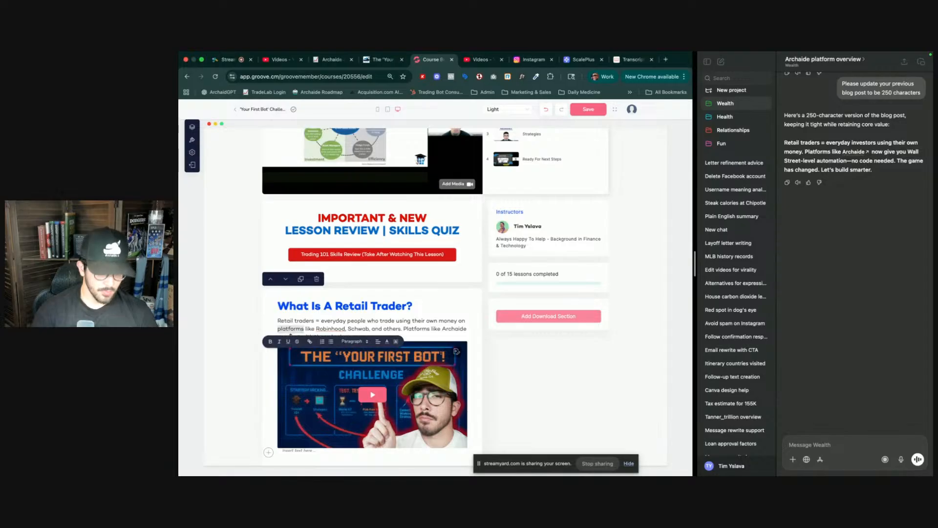
pyautogui.write('brokers')
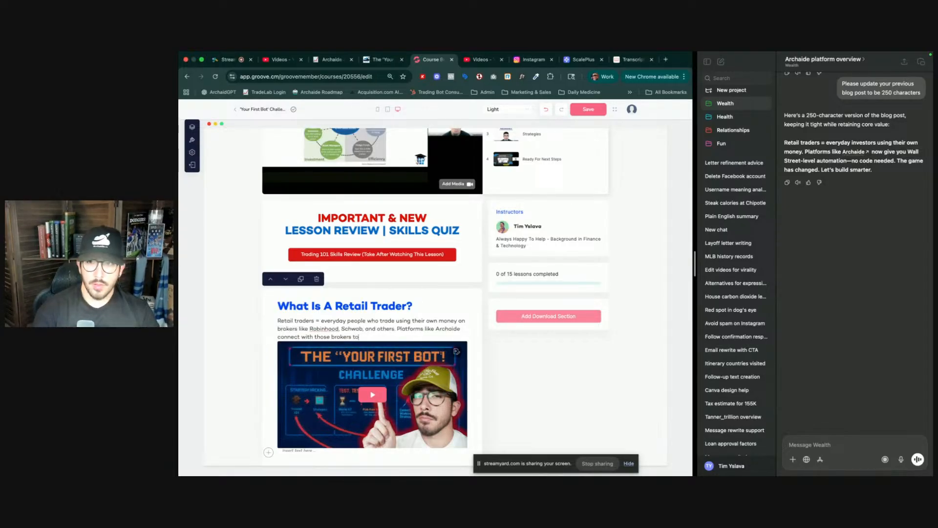
pyautogui.write(' to give')
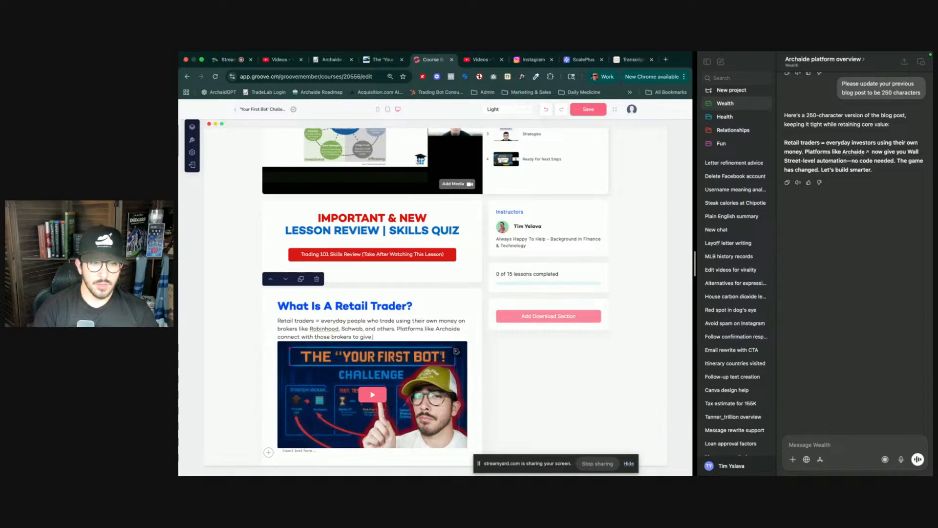
pyautogui.write(' retail traders access')
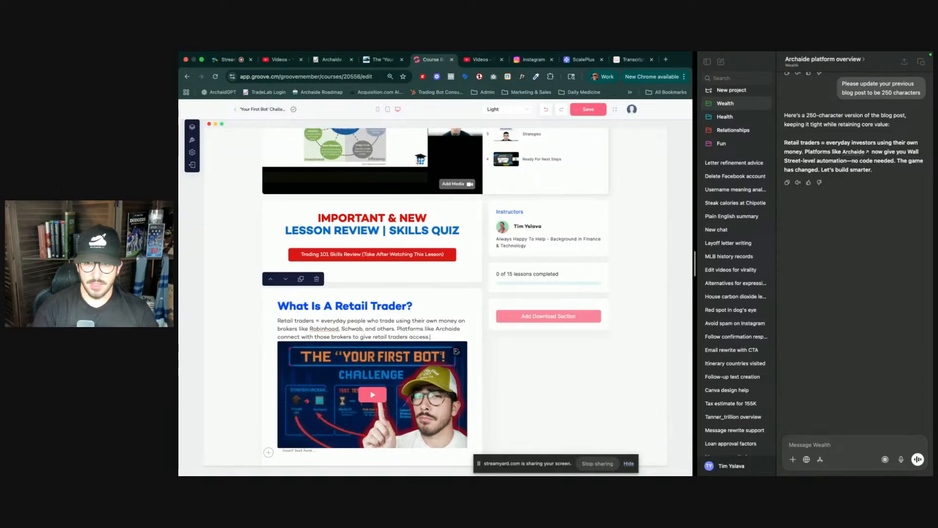
pyautogui.write(' to ')
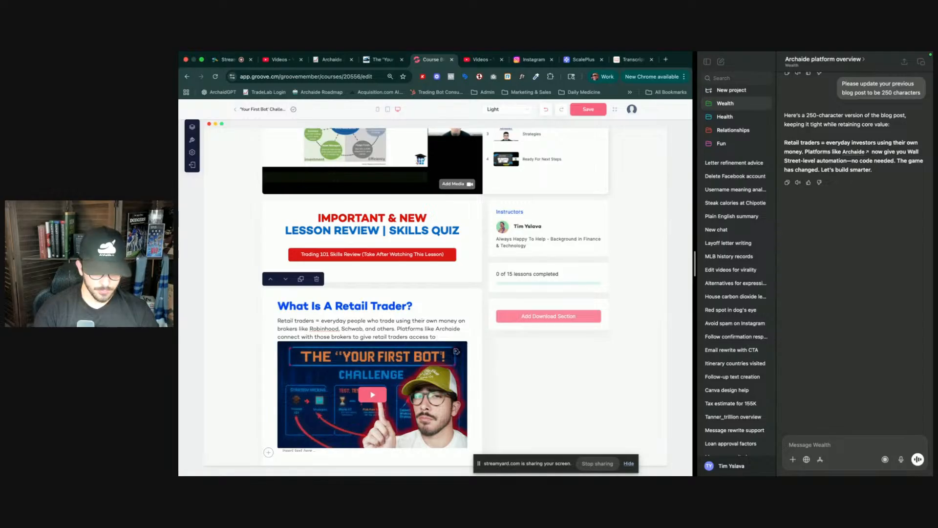
pyautogui.write('techno')
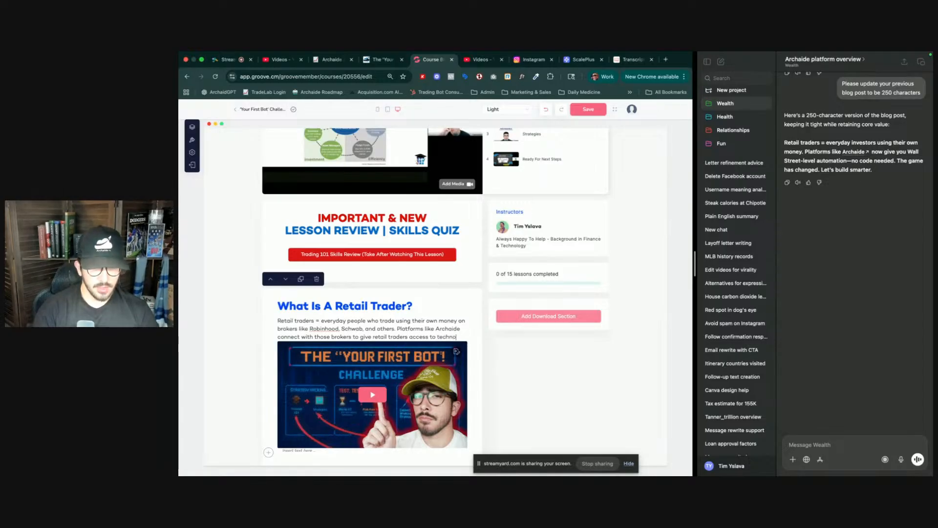
pyautogui.write('logy th')
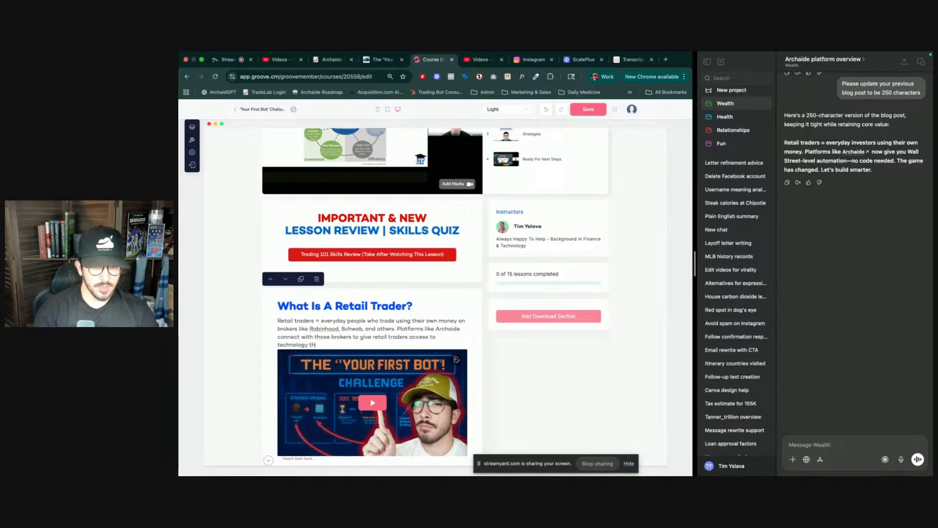
pyautogui.write('at was rese')
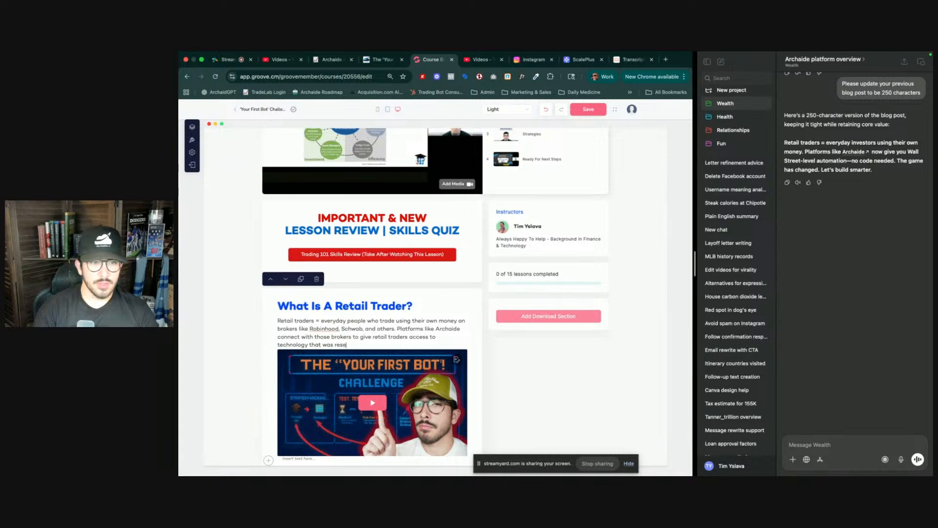
pyautogui.write('rved for in')
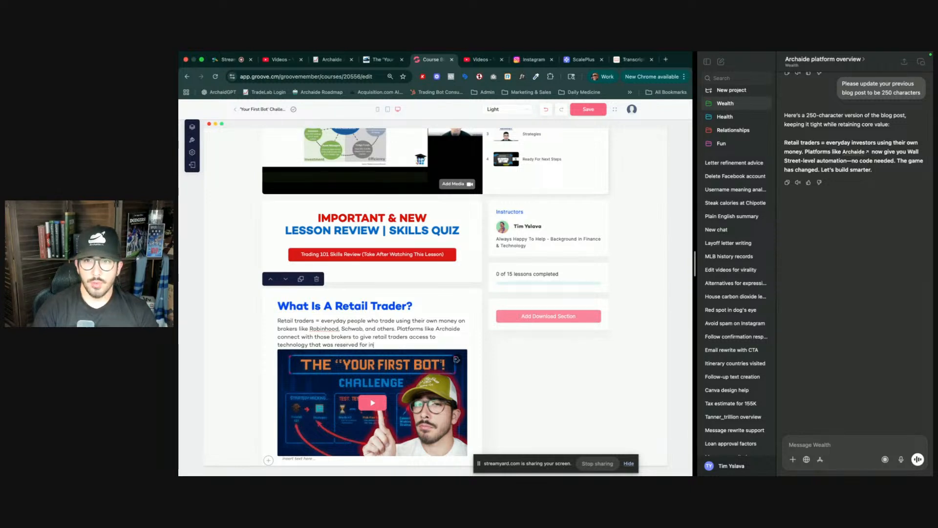
pyautogui.write('stitutional level traders on')
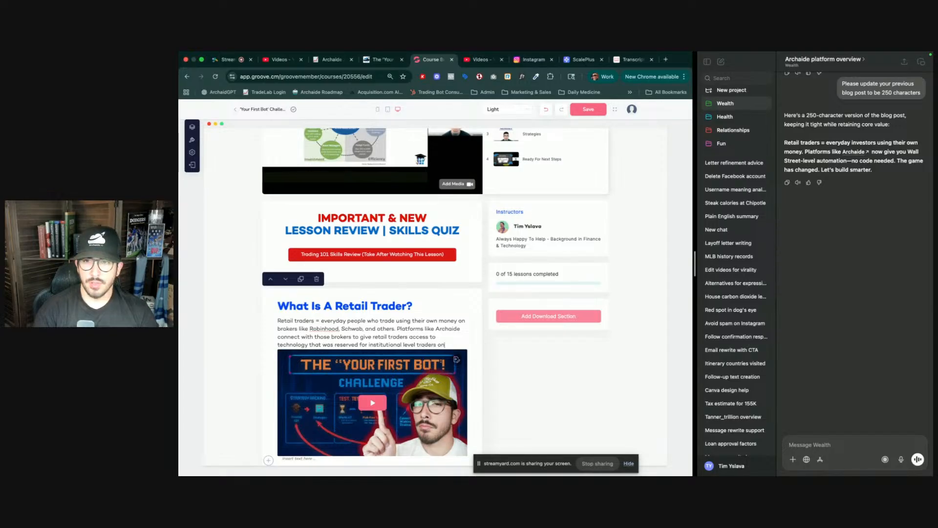
pyautogui.write('ly.')
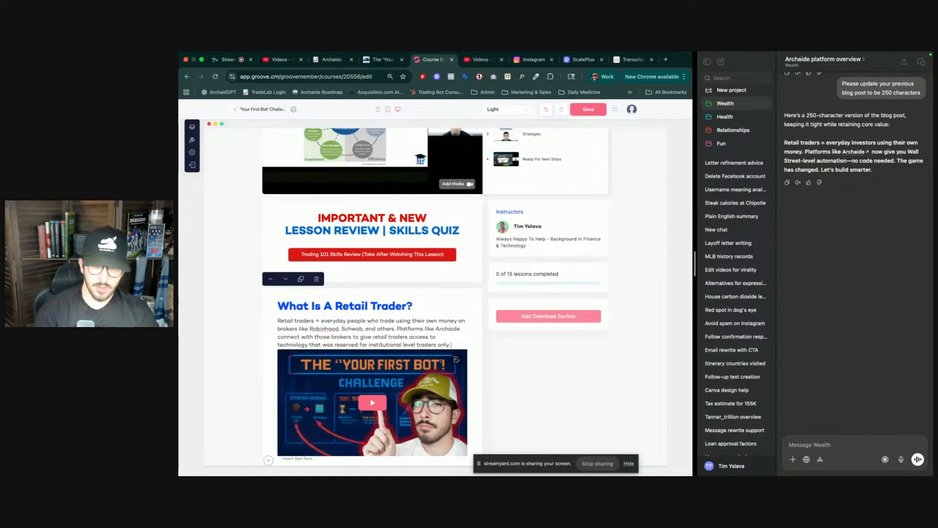
pyautogui.write(' The Game o')
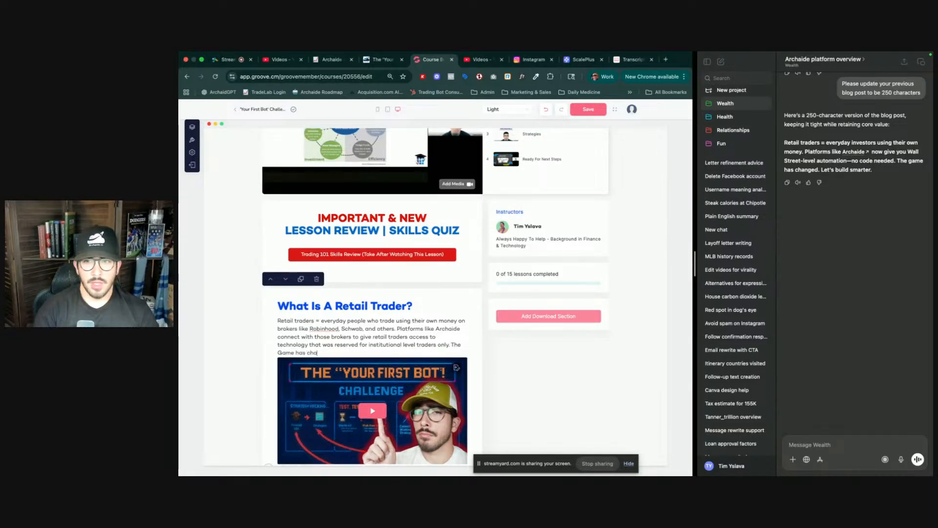
# - Finish the paragraph with 'to give retail traders access to technology that was reserved for institutional level traders only. The Game has changed. Let's build smarter!'
pyautogui.press('BackSpace')
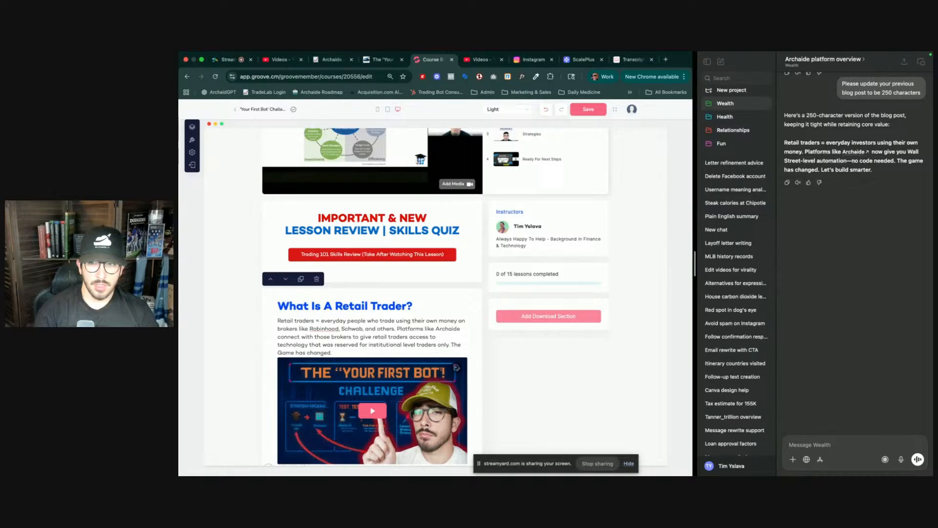
pyautogui.write("LEt's b")
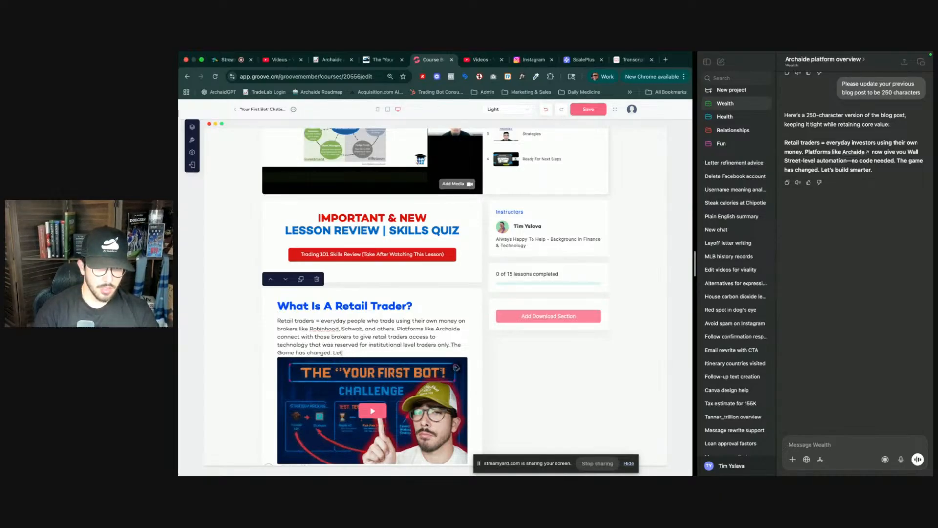
pyautogui.write('uild sm')
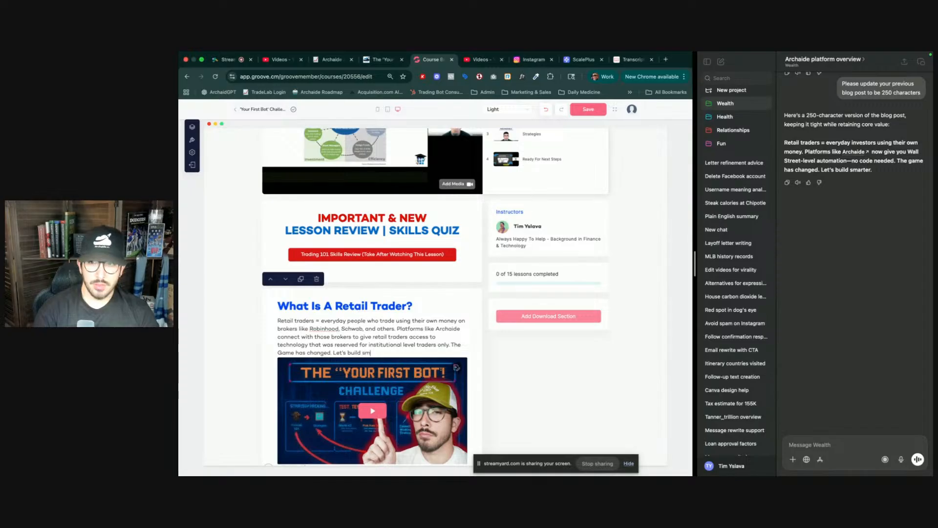
pyautogui.write('arter!')
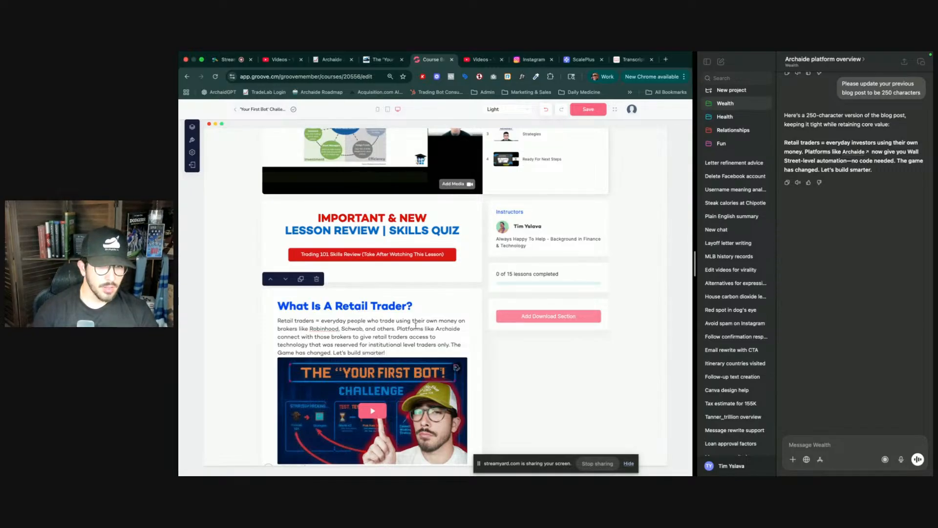
# - Save the edited lesson page
pyautogui.scroll(-3, 406, 323)
pyautogui.scroll(-1, 405, 323)
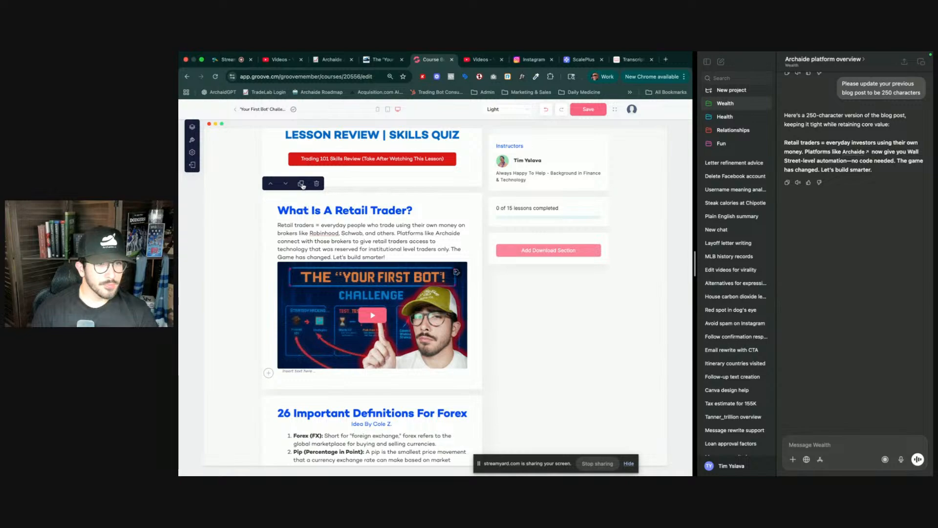
pyautogui.scroll(-12, 343, 250)
pyautogui.scroll(-16, 348, 279)
pyautogui.scroll(16, 352, 292)
pyautogui.scroll(-20, 352, 292)
pyautogui.scroll(20, 352, 291)
pyautogui.scroll(-9, 352, 292)
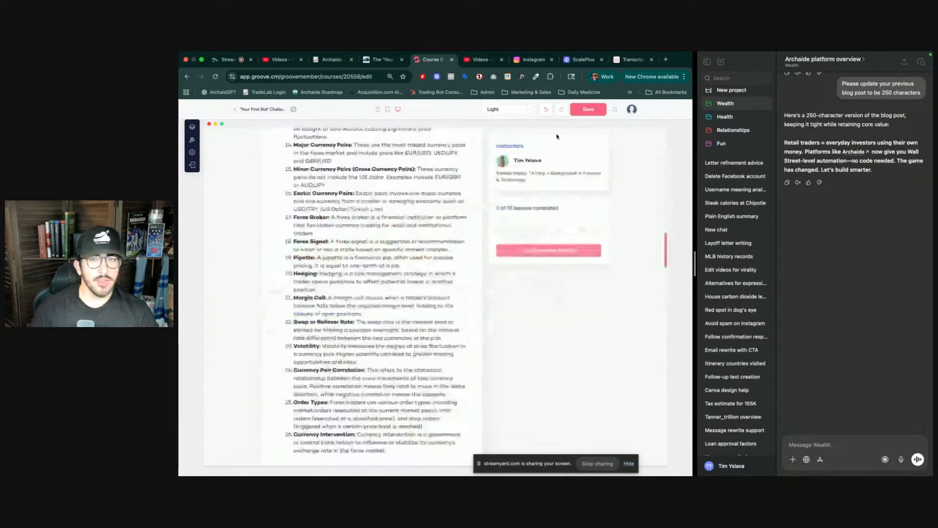
pyautogui.click(588, 110)
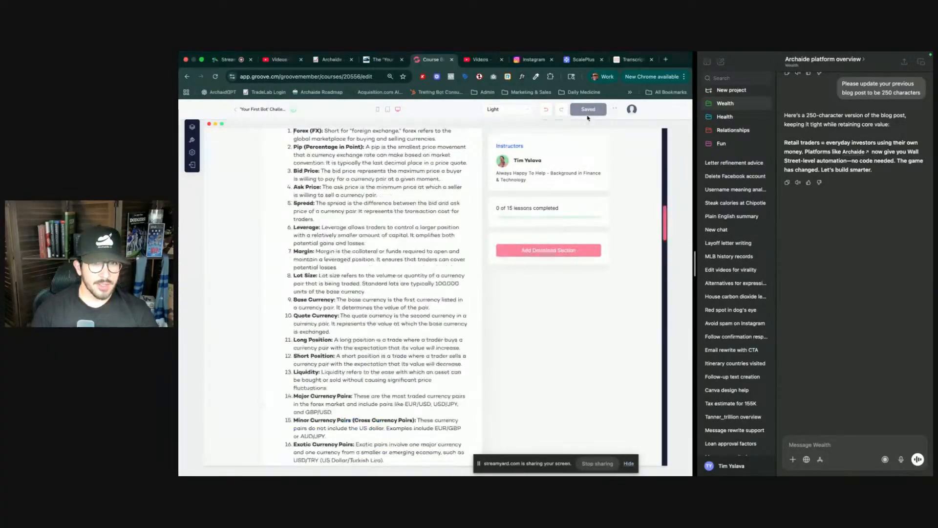
# - Reload the course editor and open the Trading 101 lesson in Module 1: Strategy Hacking
pyautogui.scroll(-7, 498, 277)
pyautogui.scroll(4, 440, 293)
pyautogui.scroll(-5, 378, 313)
pyautogui.scroll(8, 377, 315)
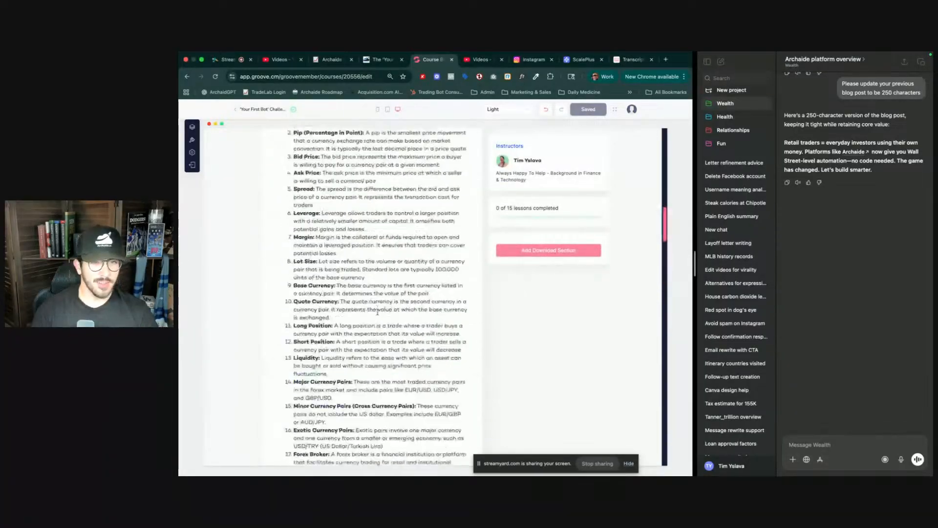
pyautogui.scroll(-3, 391, 298)
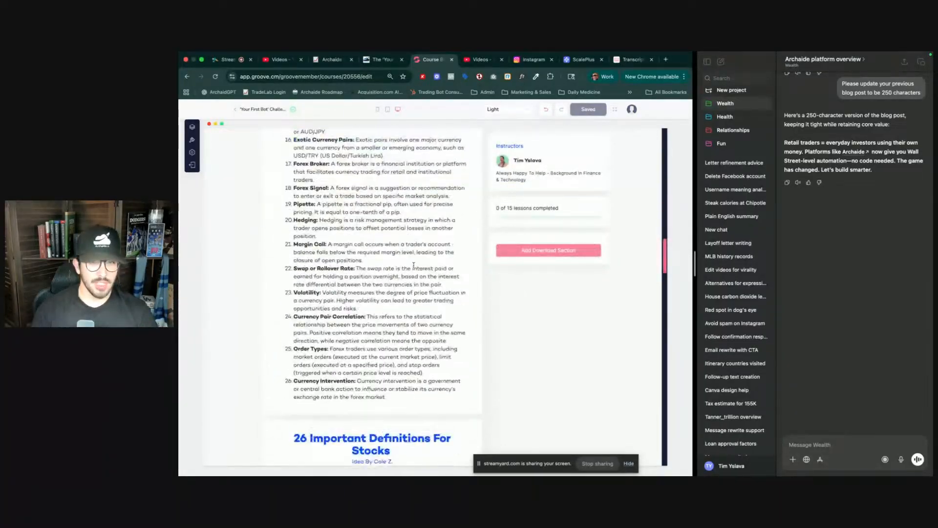
pyautogui.press('super+r')
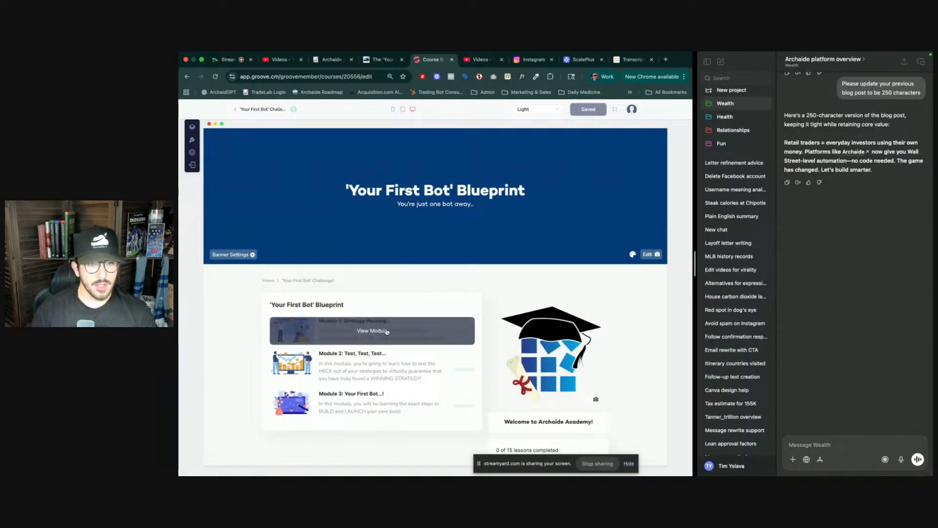
pyautogui.click(377, 330)
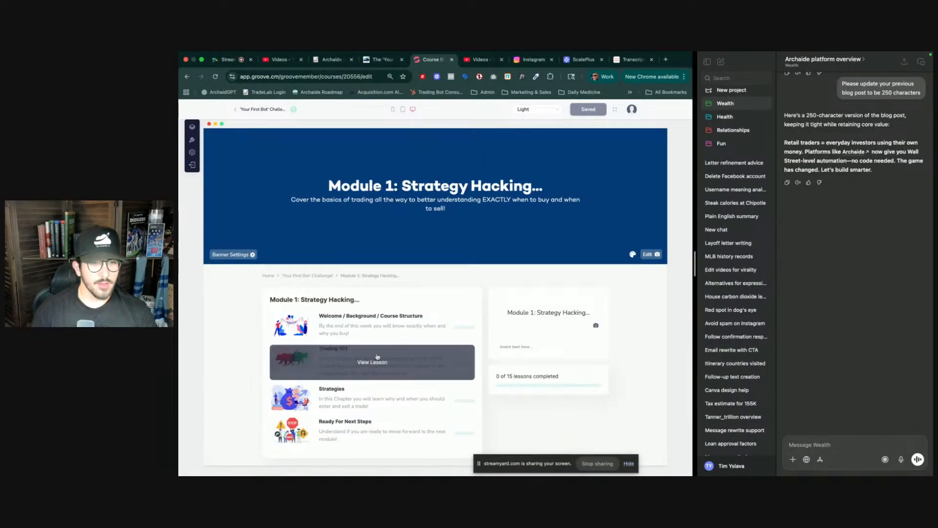
pyautogui.click(379, 348)
pyautogui.scroll(-3, 380, 349)
pyautogui.scroll(-5, 379, 349)
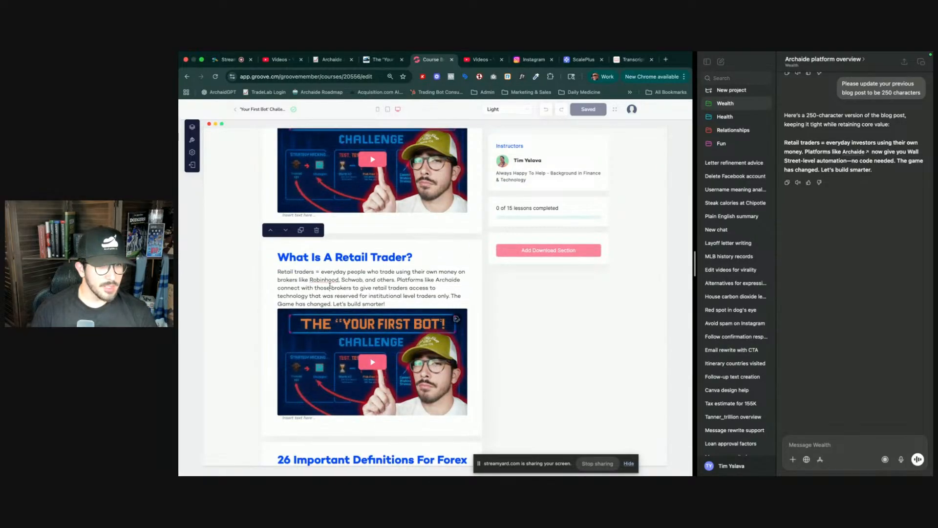
# - Change the second section's heading to 'What Is A Institutional Trader?'
pyautogui.click(330, 287)
pyautogui.doubleClick(346, 258)
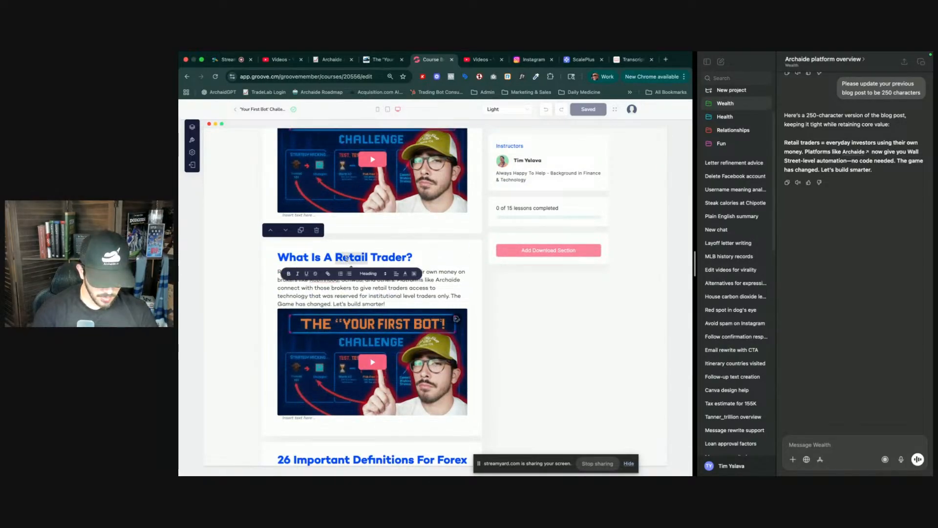
pyautogui.write('Institutional')
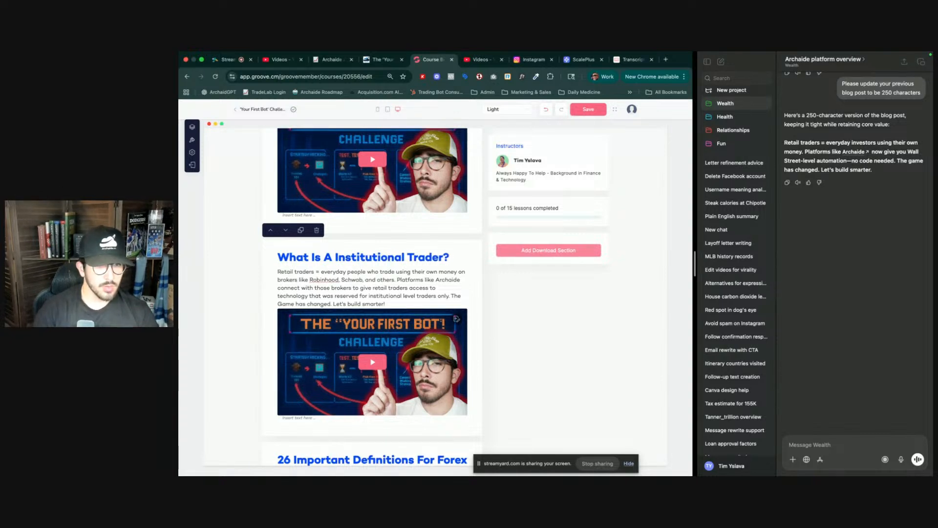
# - Copy the shareable link of the 'Who Are Institutional Traders?' course video in YouTube Studio
pyautogui.doubleClick(353, 296)
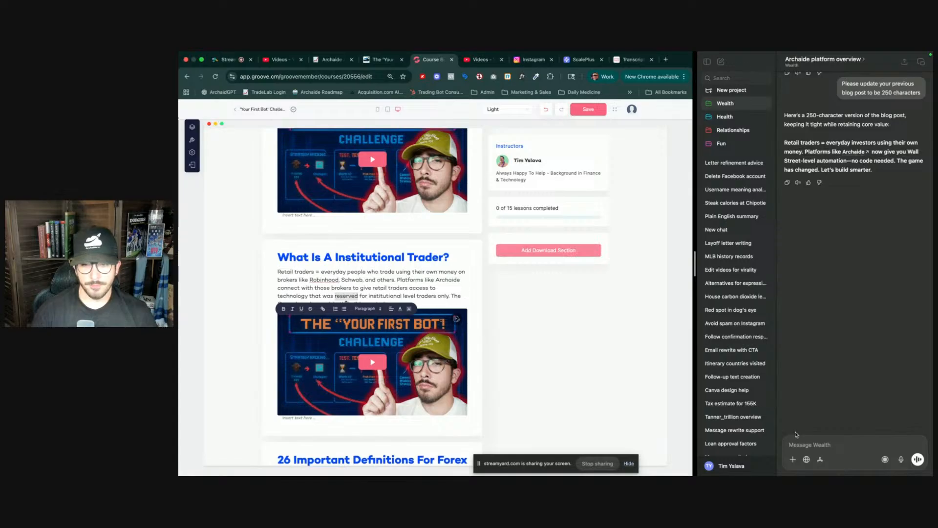
pyautogui.hotkey('ctrl', 'Tab')
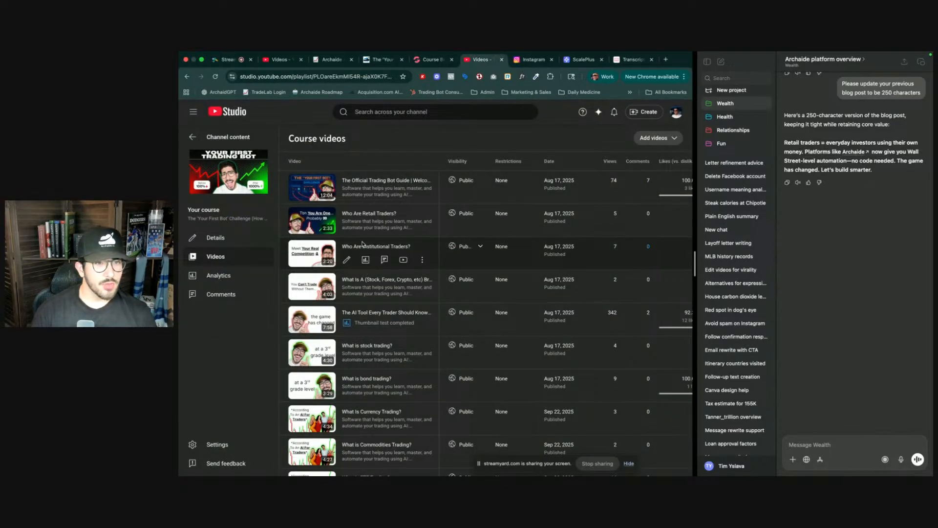
pyautogui.click(422, 260)
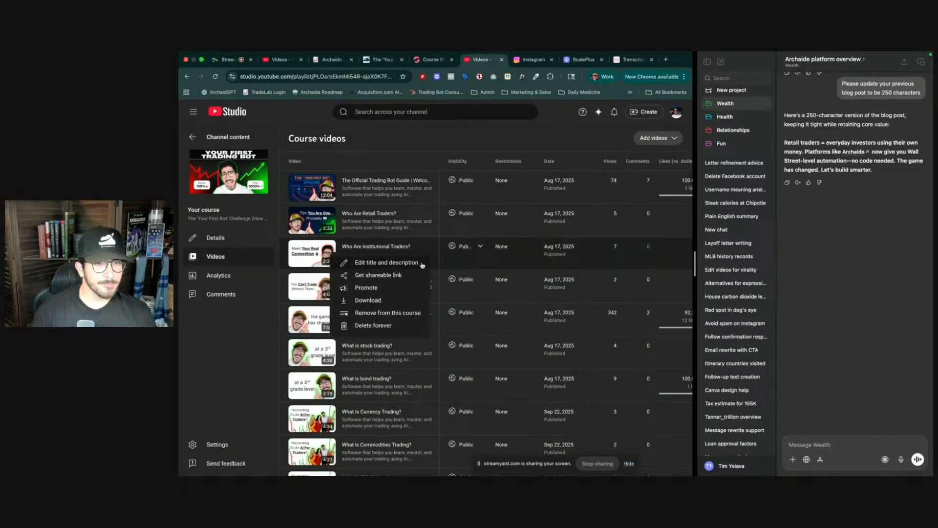
pyautogui.click(390, 274)
# - Generate a transcript for the copied video link on YouTubeToTranscript
pyautogui.click(632, 59)
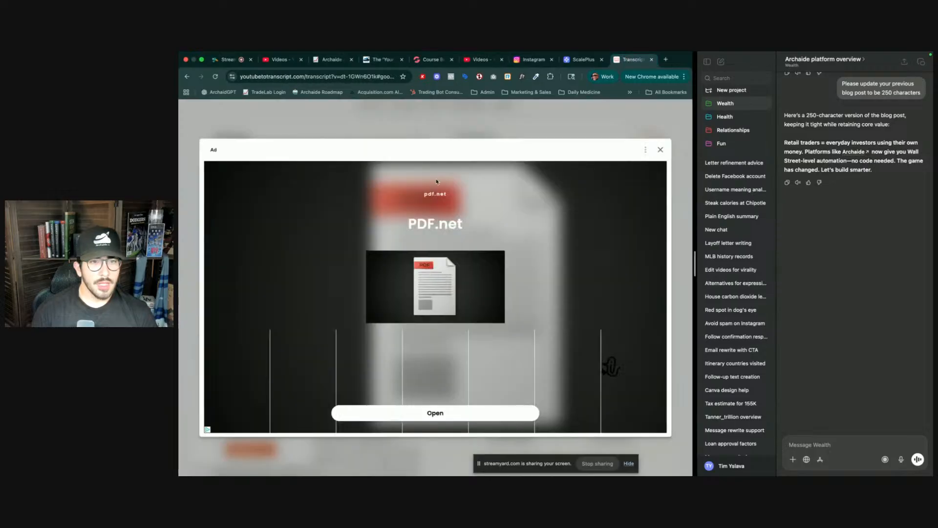
pyautogui.click(660, 149)
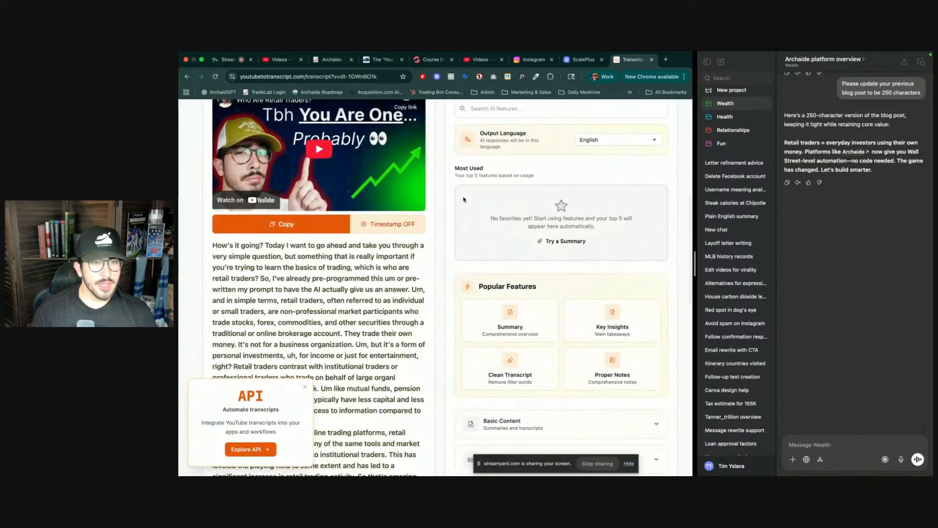
pyautogui.scroll(5, 464, 199)
pyautogui.scroll(-1, 463, 199)
pyautogui.click(389, 160)
pyautogui.press('super+v')
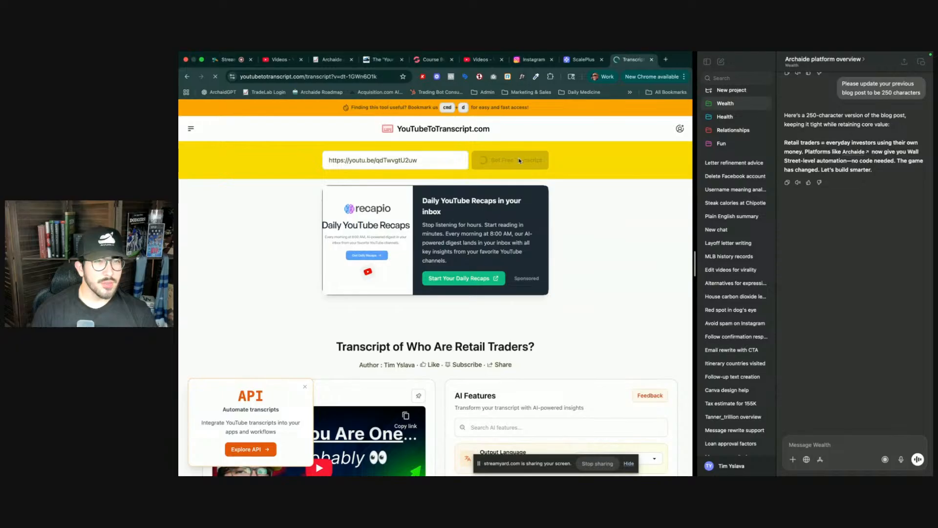
pyautogui.click(487, 157)
pyautogui.scroll(-3, 373, 297)
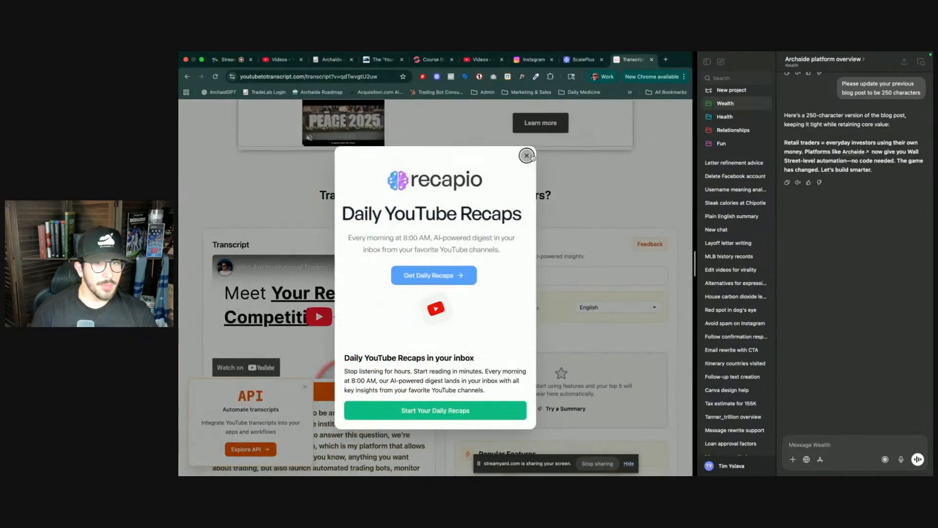
pyautogui.click(527, 155)
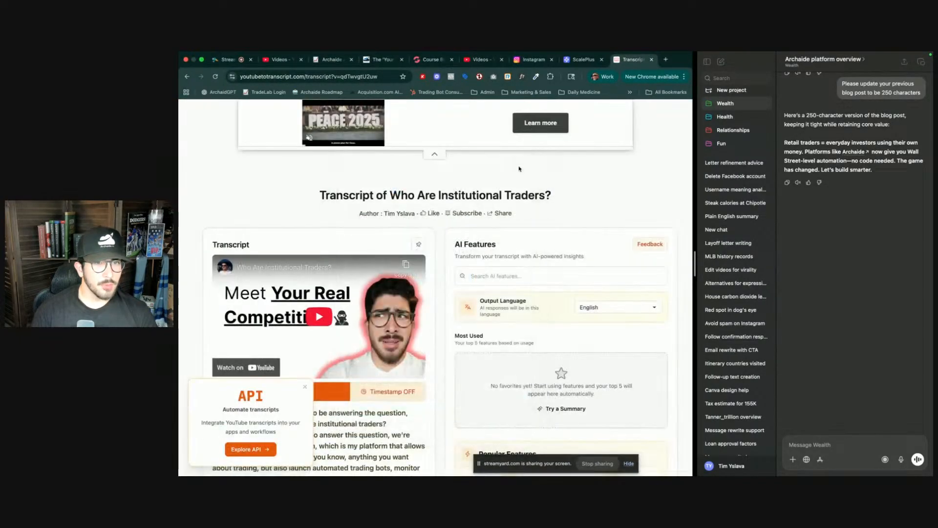
# - Copy the 'Who Are Institutional Traders?' transcript and dismiss the popups
pyautogui.click(305, 387)
pyautogui.scroll(-2, 307, 336)
pyautogui.click(292, 309)
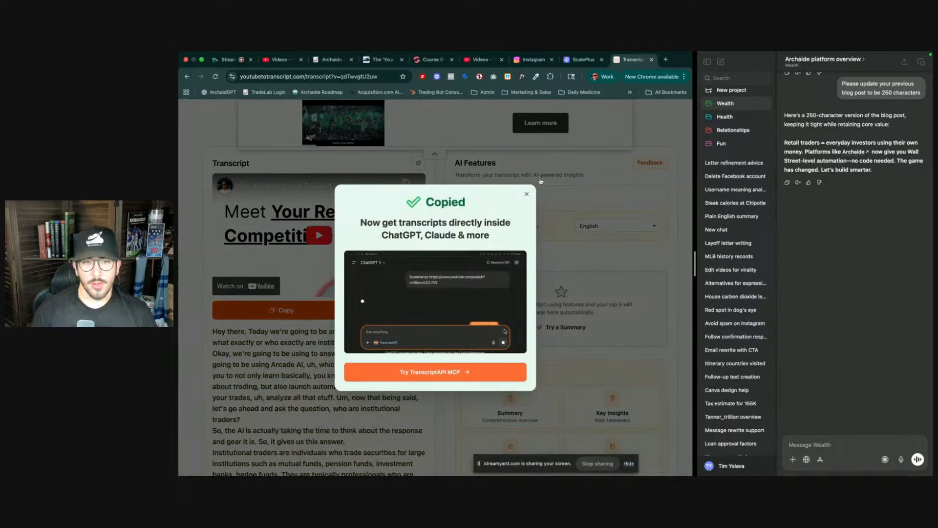
pyautogui.click(526, 194)
# - Ask ChatGPT 'Same thing with this transcript:' followed by the pasted transcript
pyautogui.click(839, 447)
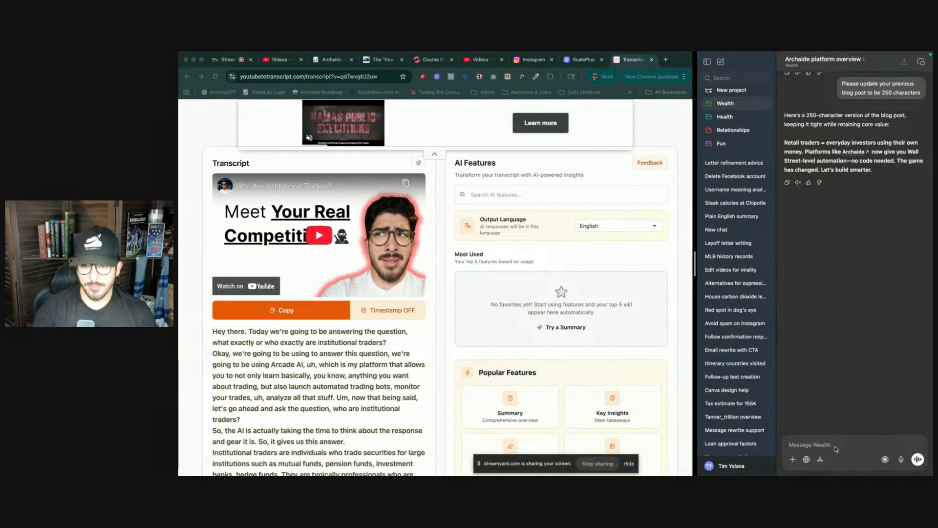
pyautogui.write('Same thi')
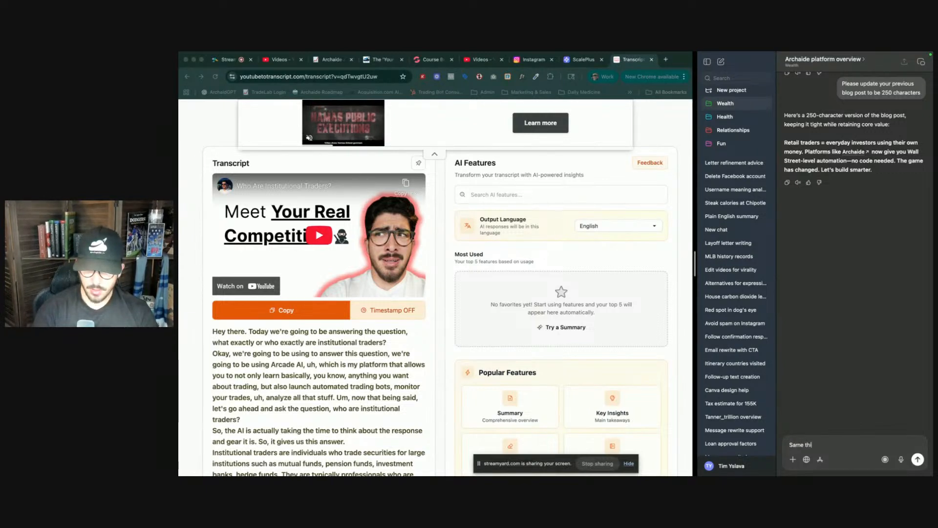
pyautogui.write('ng with this transcript')
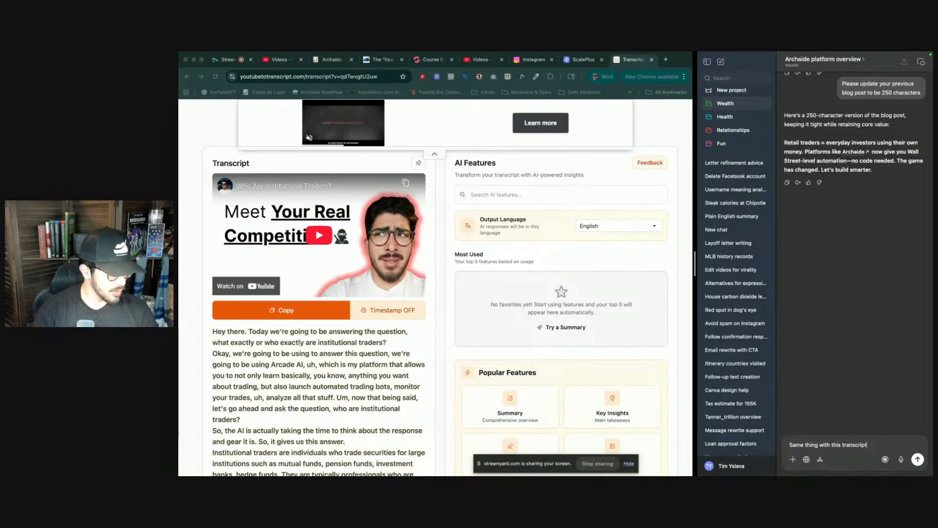
pyautogui.write(':')
pyautogui.press('super+v')
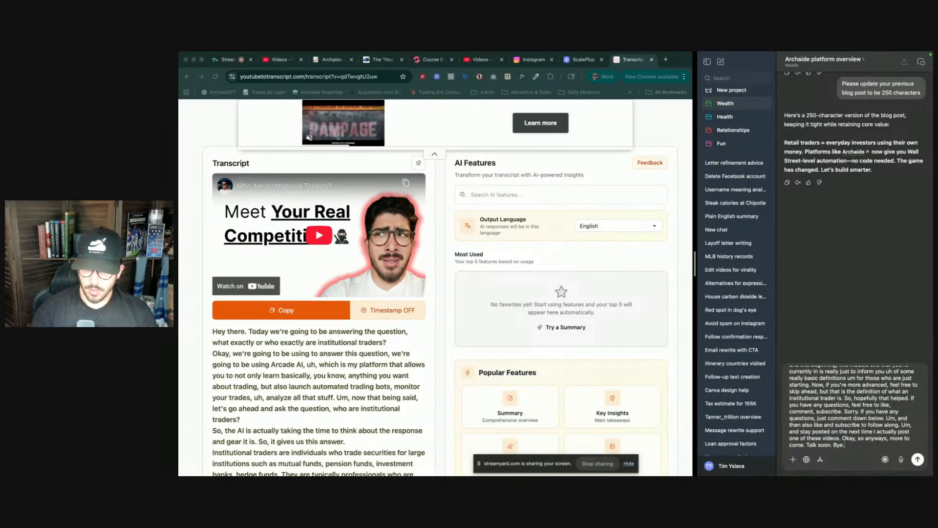
pyautogui.press('Return')
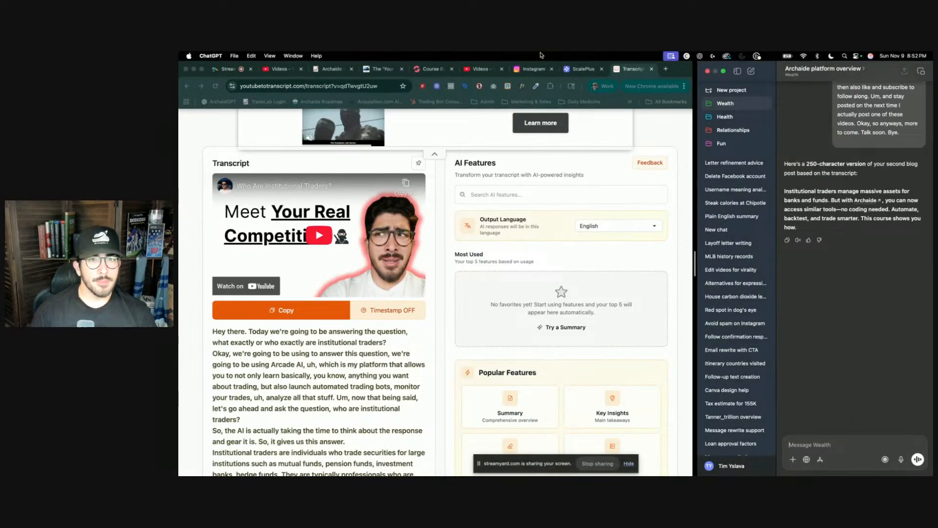
# - Replace the section's video with 'Who Are Institutional Traders?' from the video library
pyautogui.click(429, 65)
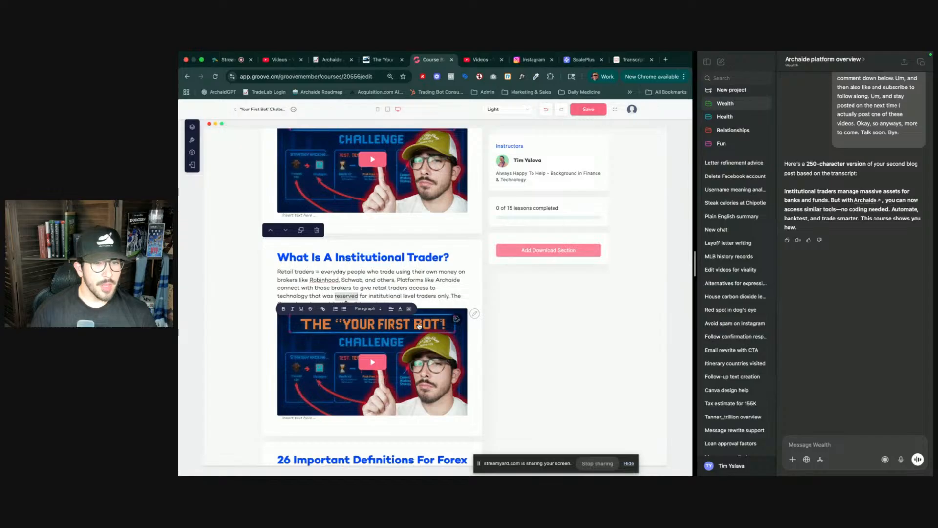
pyautogui.click(474, 313)
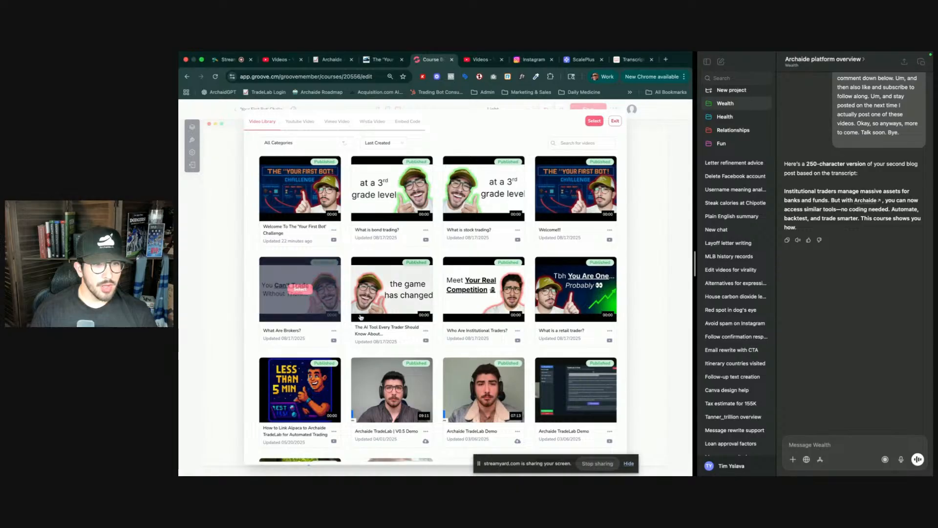
pyautogui.click(489, 290)
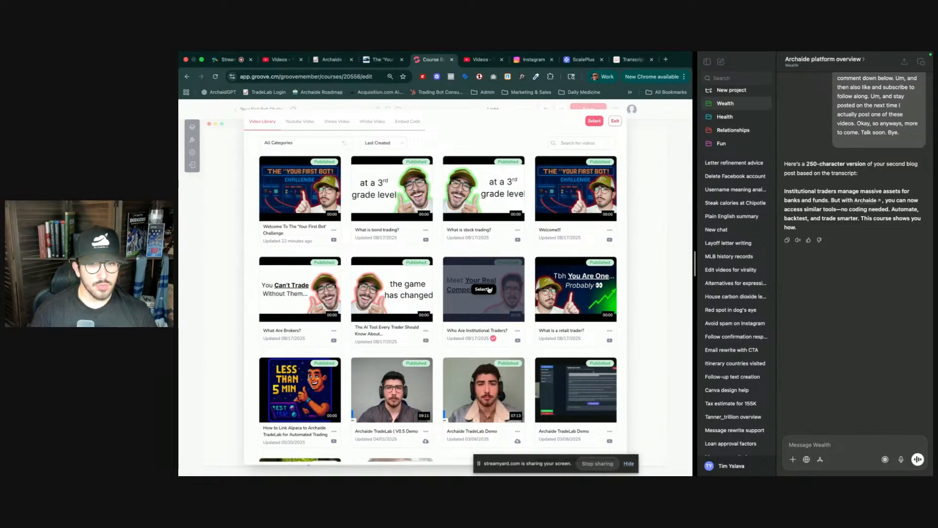
pyautogui.click(595, 122)
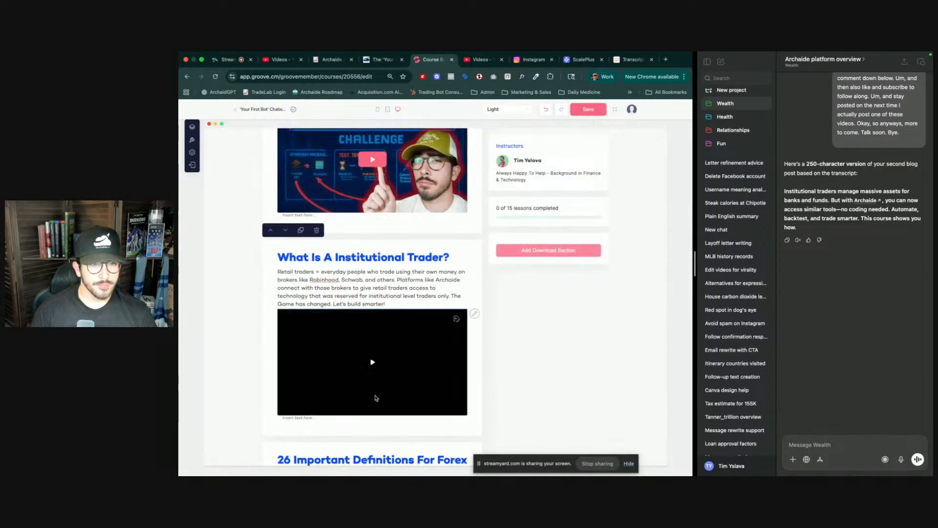
# - Write the 'What Is A Institutional Trader?' description: 'Institutional traders manage massive assets for banks and funds. Historically they have had an unfair advantage… with Archaide.'
pyautogui.click(349, 289)
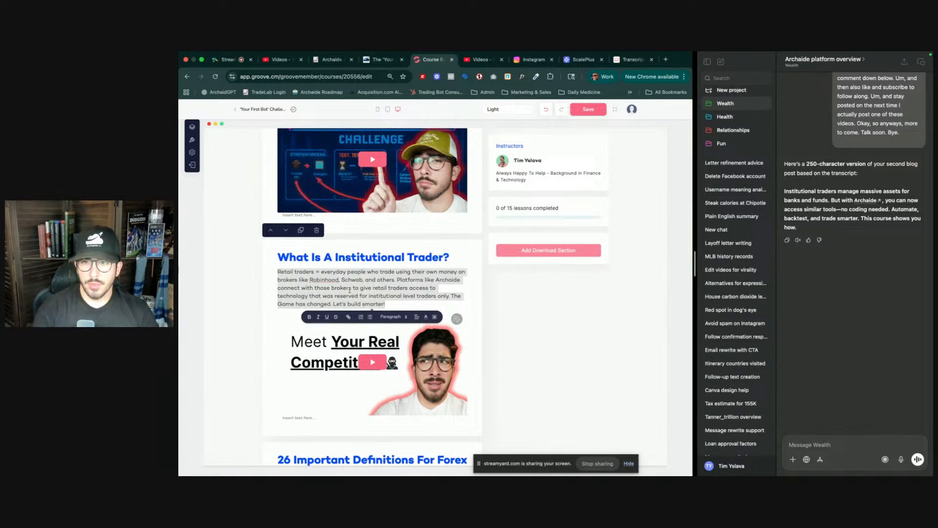
pyautogui.write('Ins')
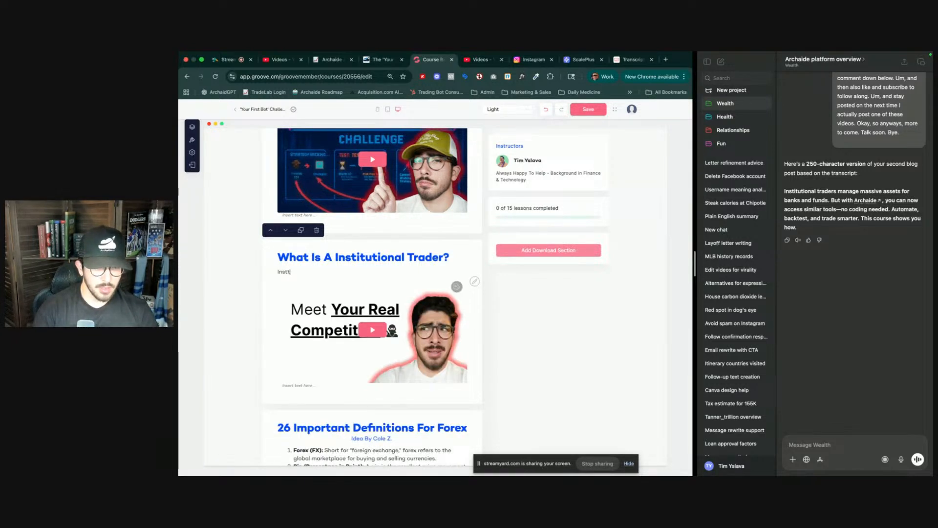
pyautogui.write('titutional tr')
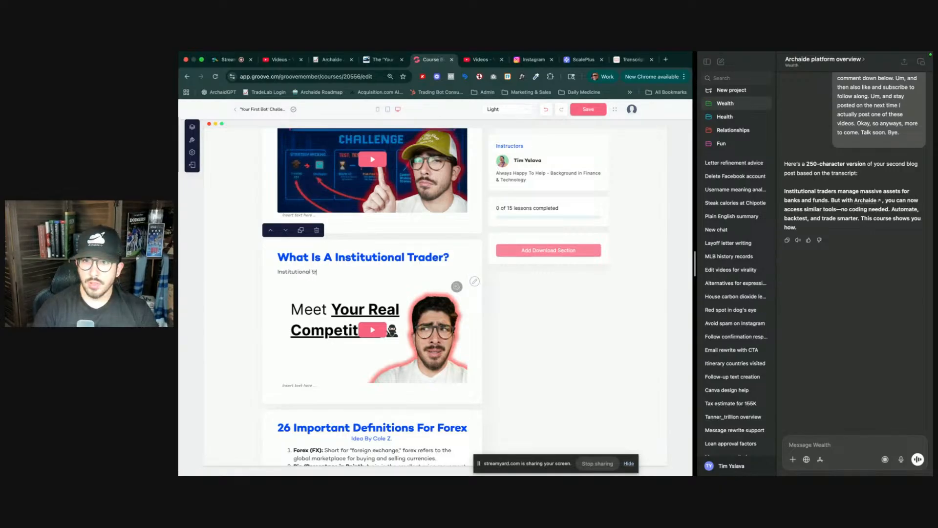
pyautogui.write('aders mana')
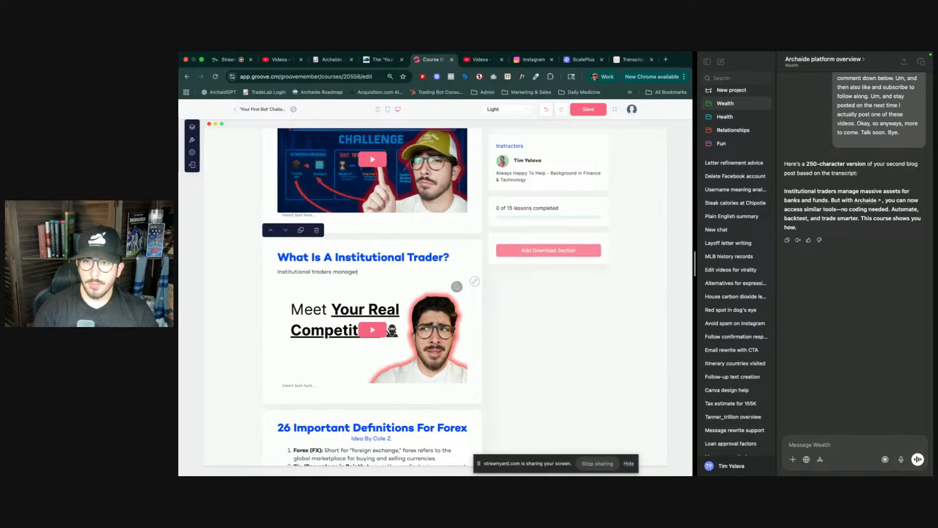
pyautogui.write('ge massive assets for band')
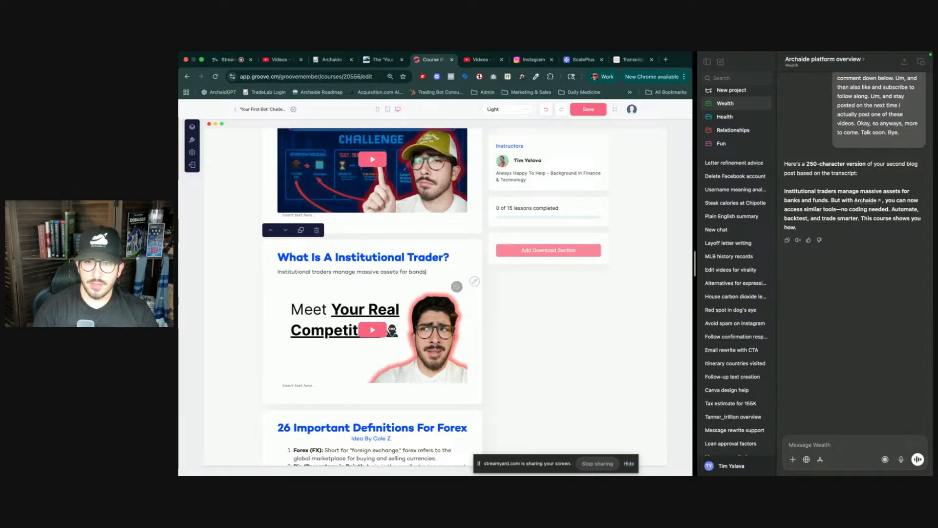
pyautogui.press('BackSpace')
pyautogui.write('ks and funds')
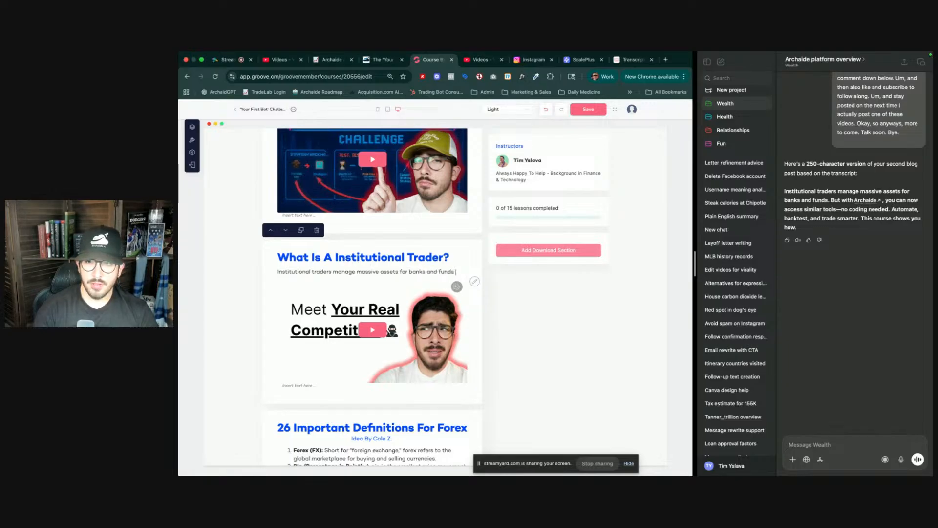
pyautogui.write('.')
pyautogui.press('BackSpace')
pyautogui.write('Historu')
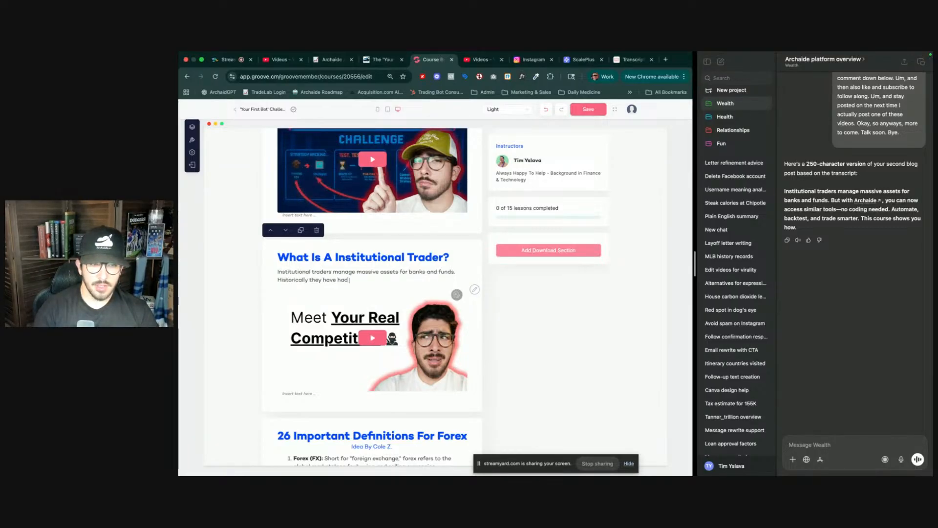
pyautogui.write('an unfair')
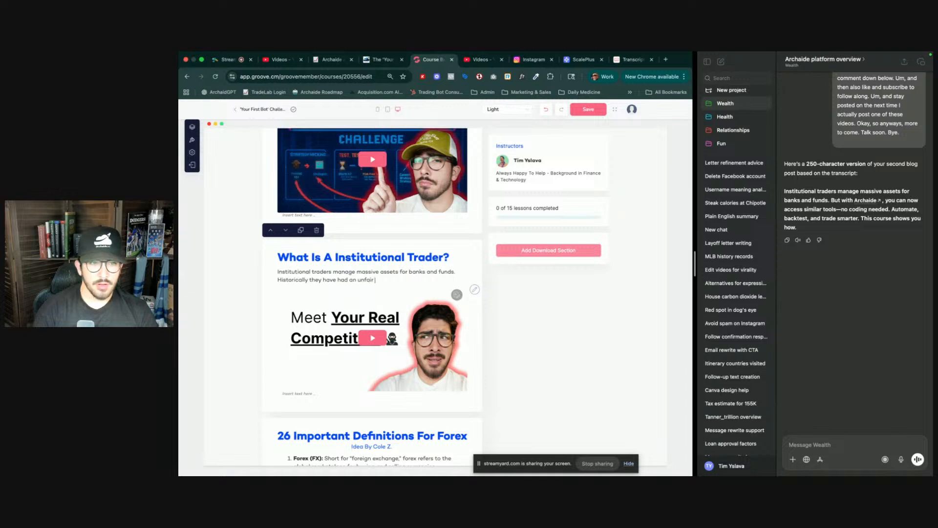
pyautogui.write(' advantag')
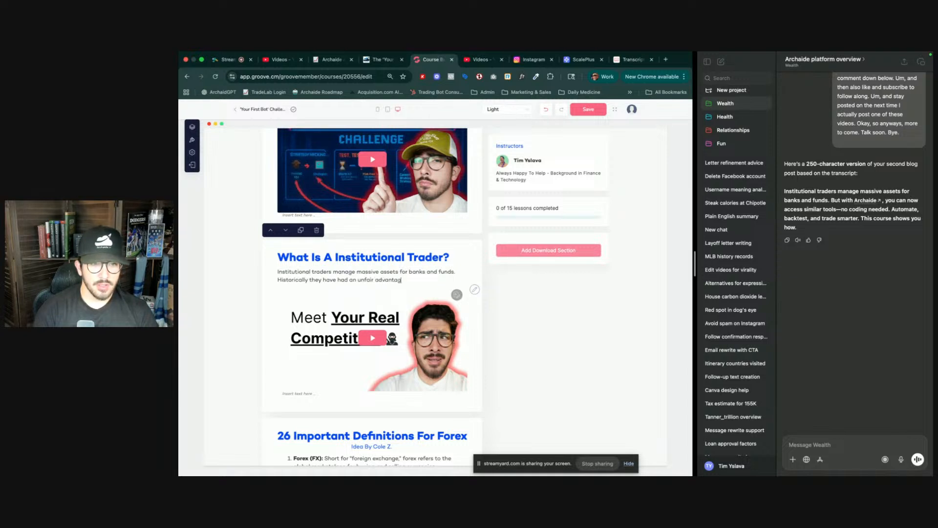
pyautogui.write('e from a re')
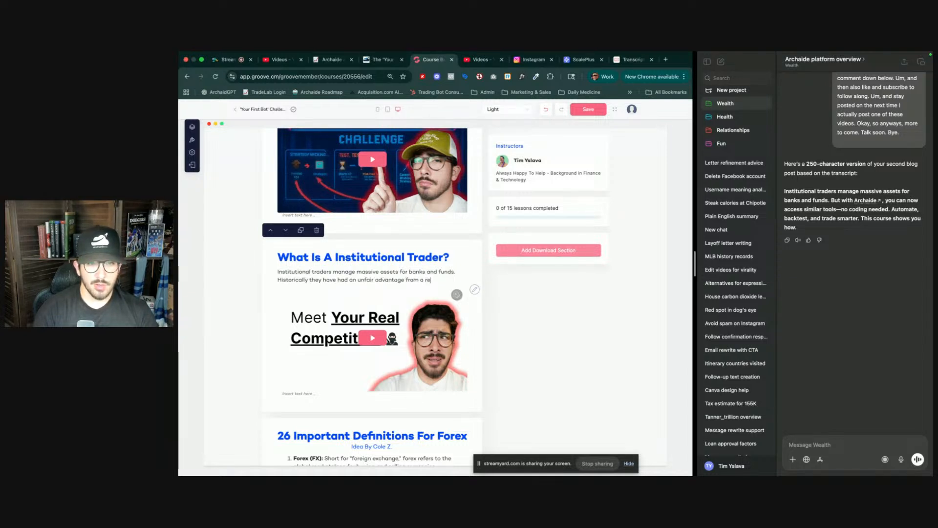
pyautogui.write('source perspe')
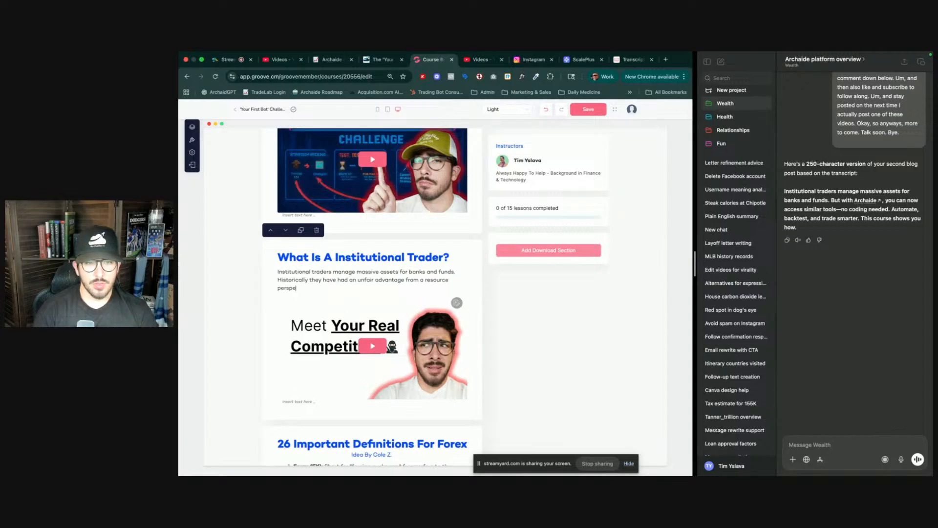
pyautogui.write('ctive.. but now')
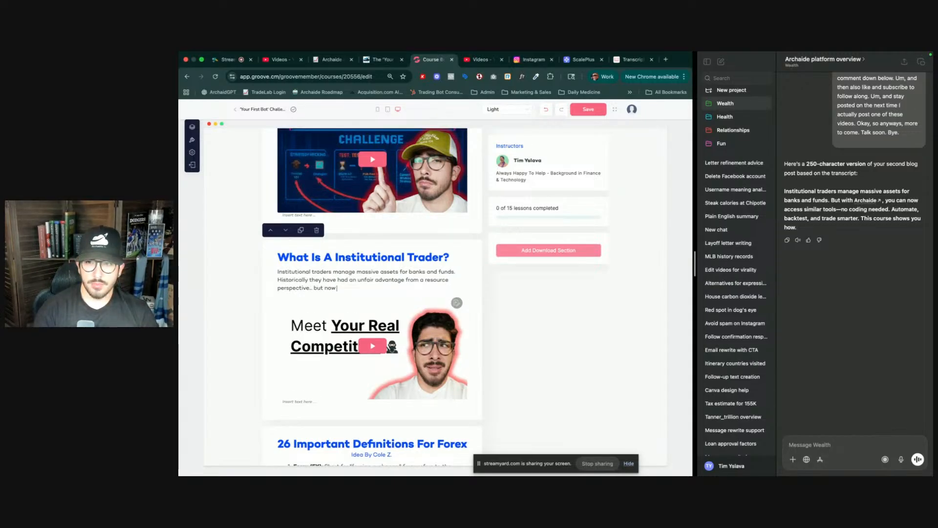
pyautogui.write(' you can')
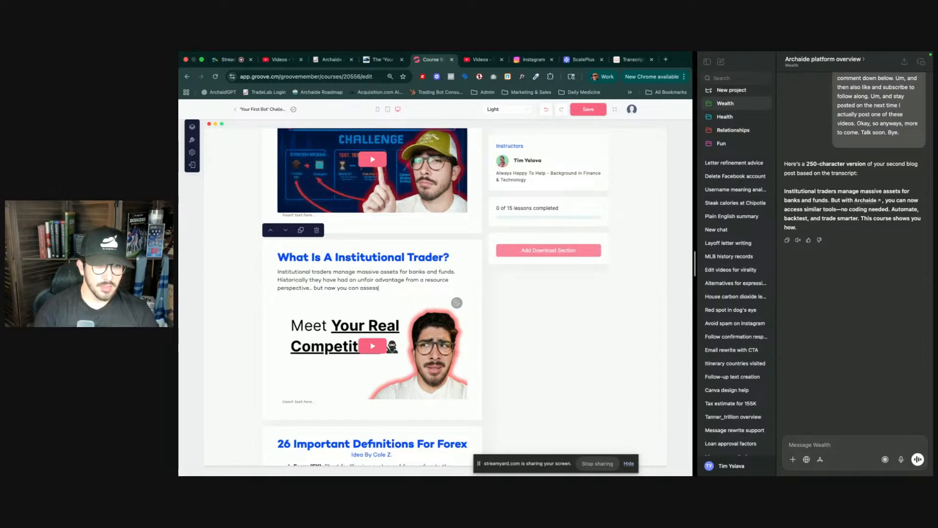
pyautogui.write('access similar tools w')
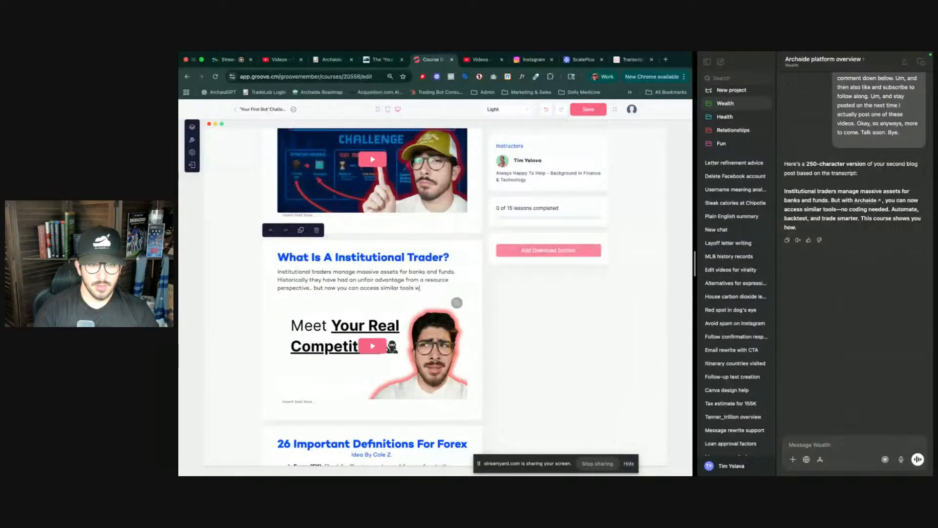
pyautogui.press('BackSpace')
pyautogui.write('(better')
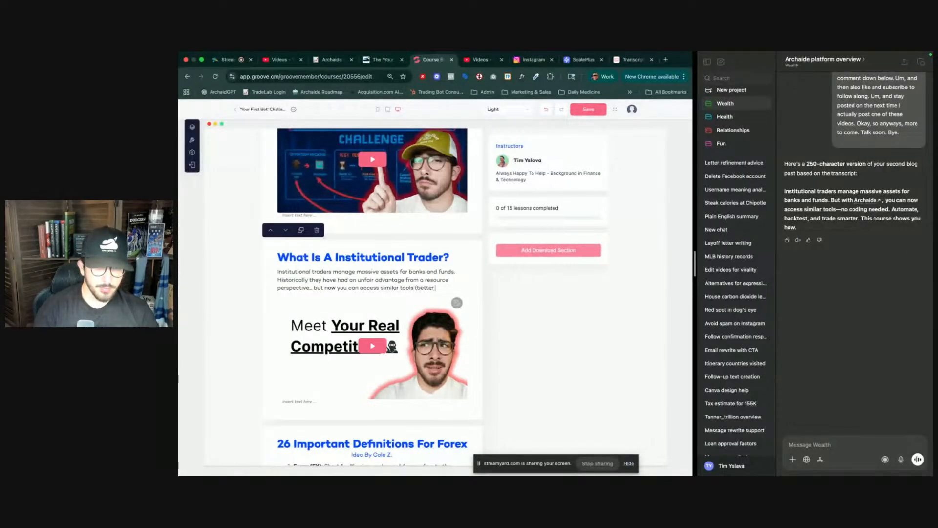
pyautogui.write(' in')
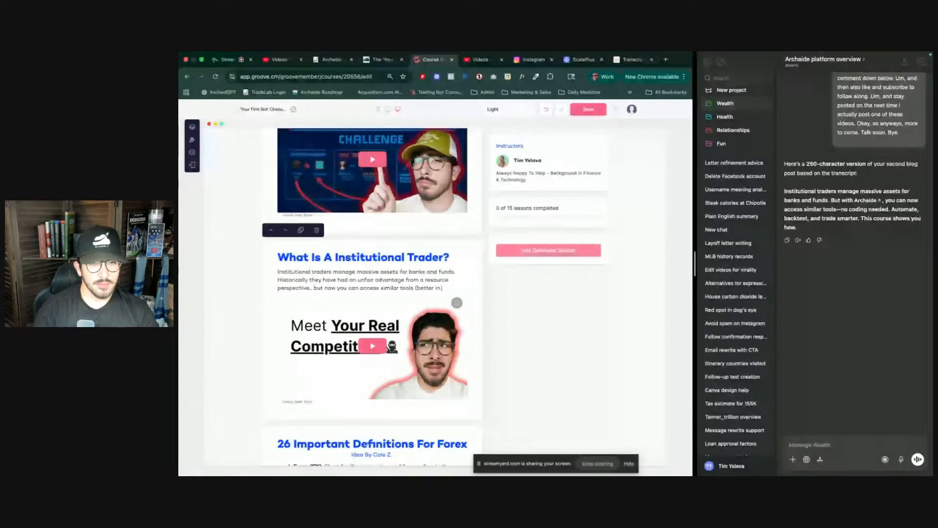
pyautogui.write(' mome coins')
pyautogui.write(') with Archaide')
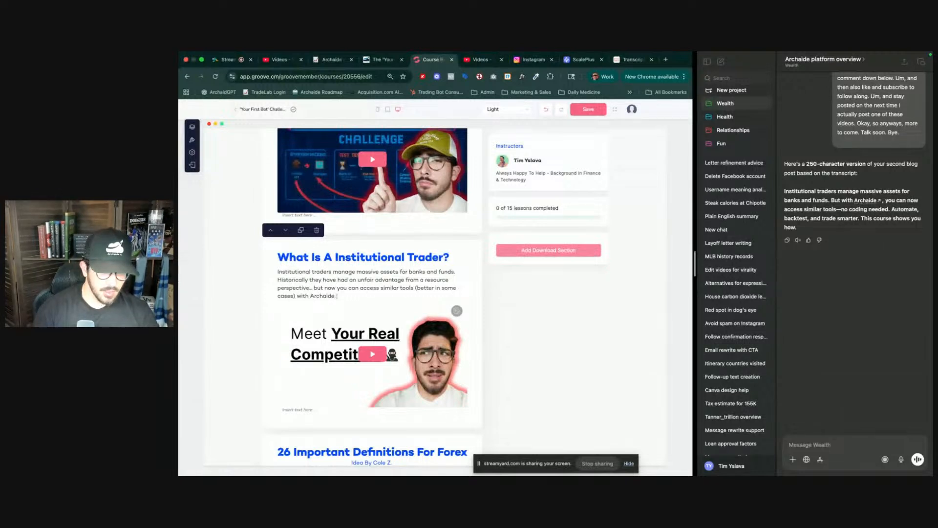
# - Link the word 'Archaide' in the institutional trader description to the archaide.io checkout page
pyautogui.hotkey('alt', 'shift', 'Left')
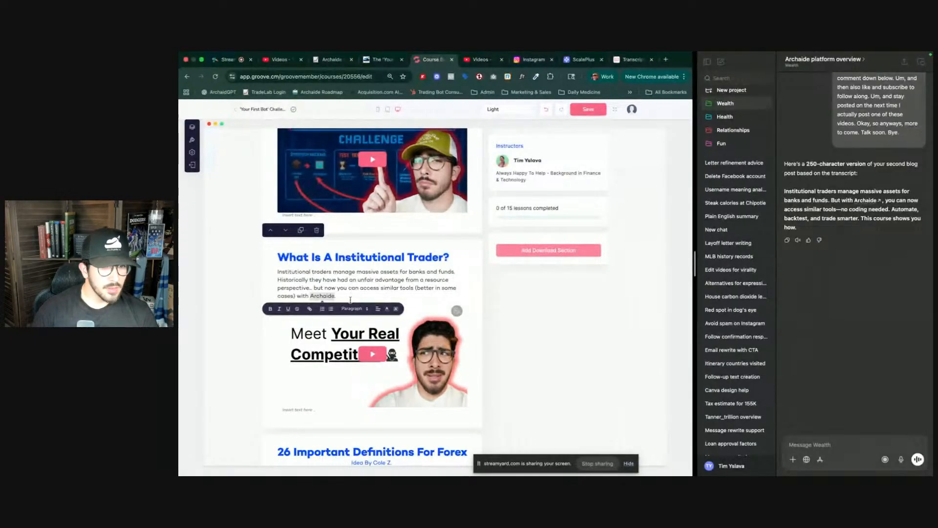
pyautogui.click(309, 308)
pyautogui.write('https://archa')
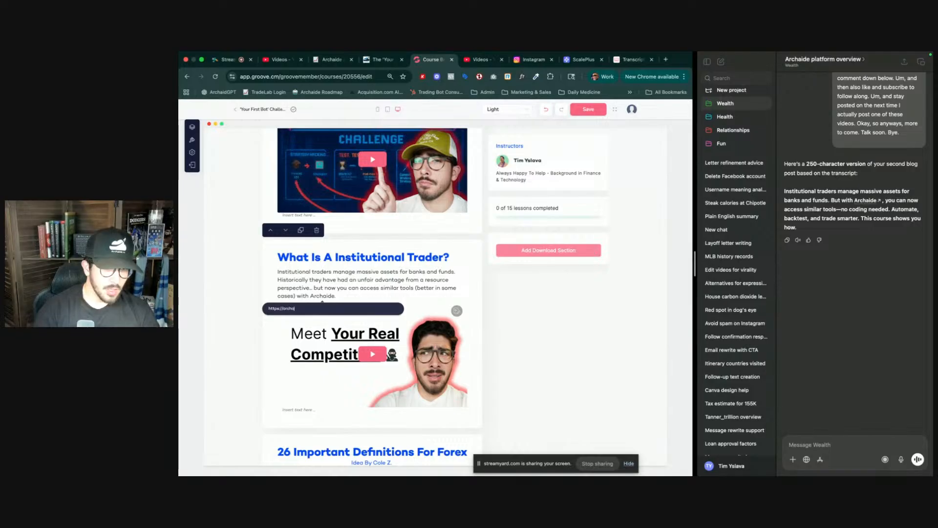
pyautogui.write('ide.io')
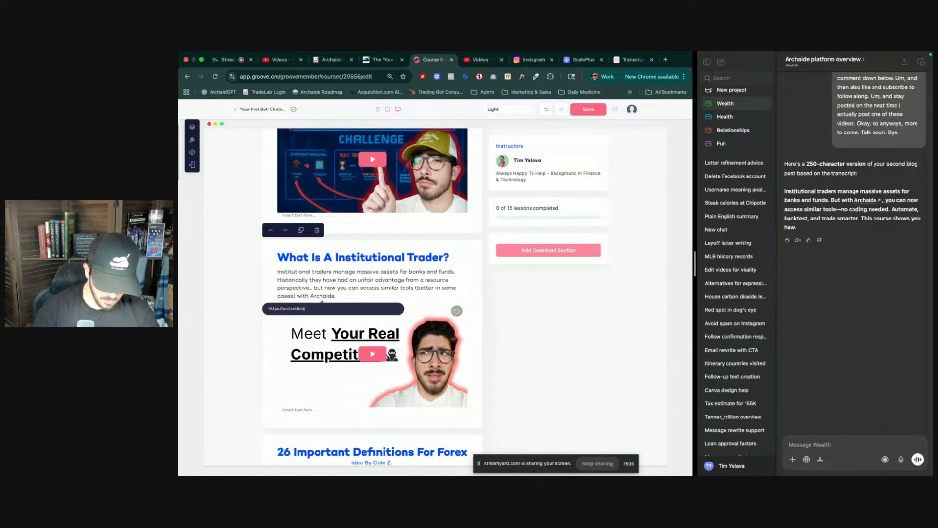
pyautogui.write('/checko')
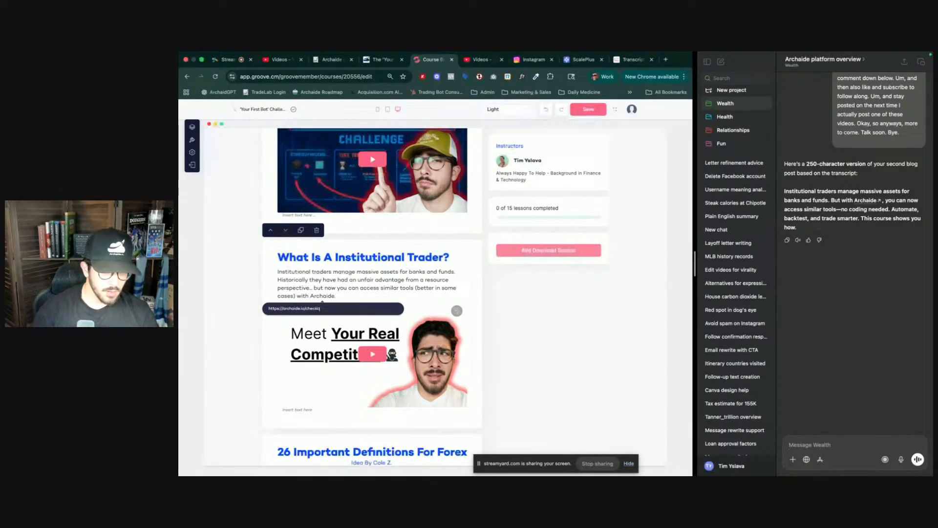
pyautogui.press('Return')
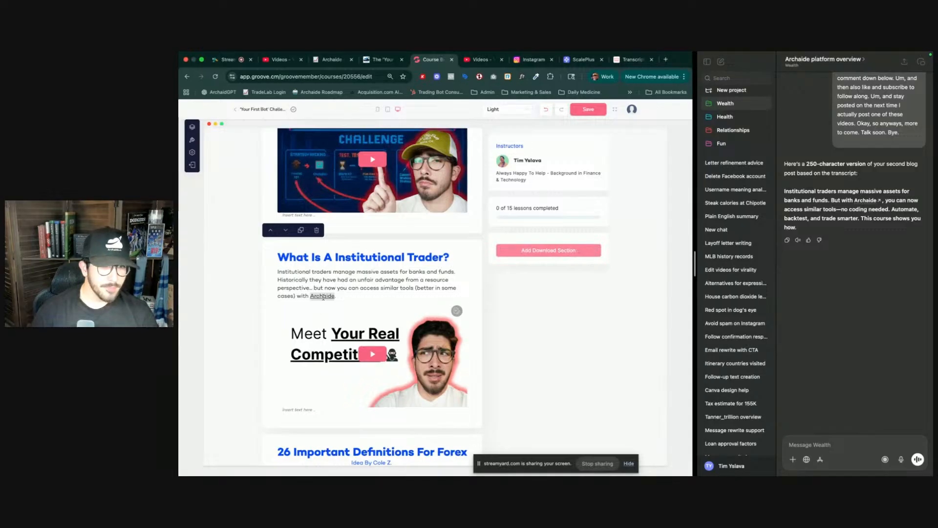
# - Link the word 'Archaide' in the Retail Trader description to the pasted checkout URL
pyautogui.scroll(3, 371, 220)
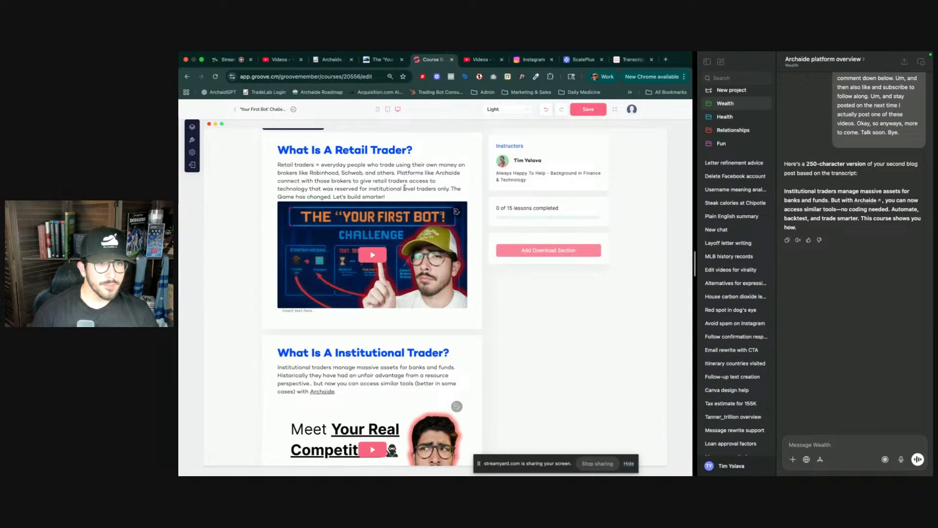
pyautogui.doubleClick(437, 172)
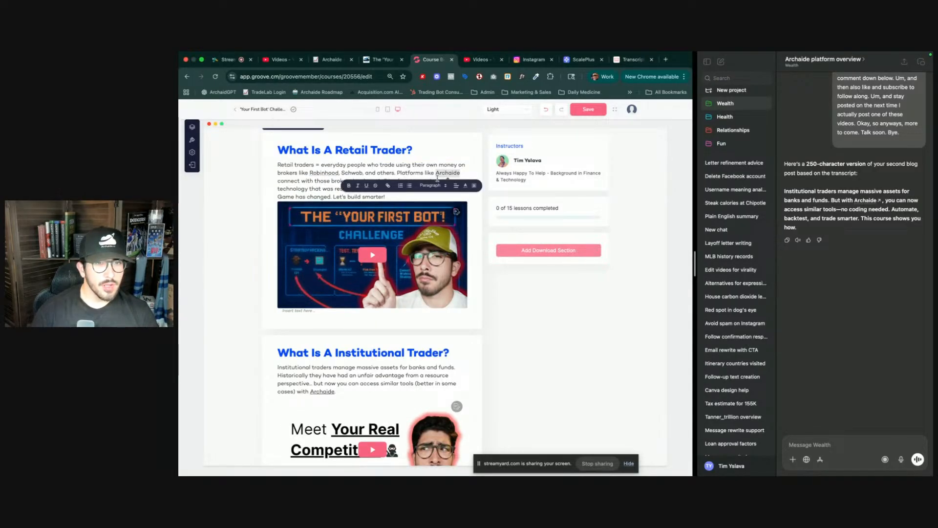
pyautogui.click(388, 187)
pyautogui.write('https://archaide.io/checkout')
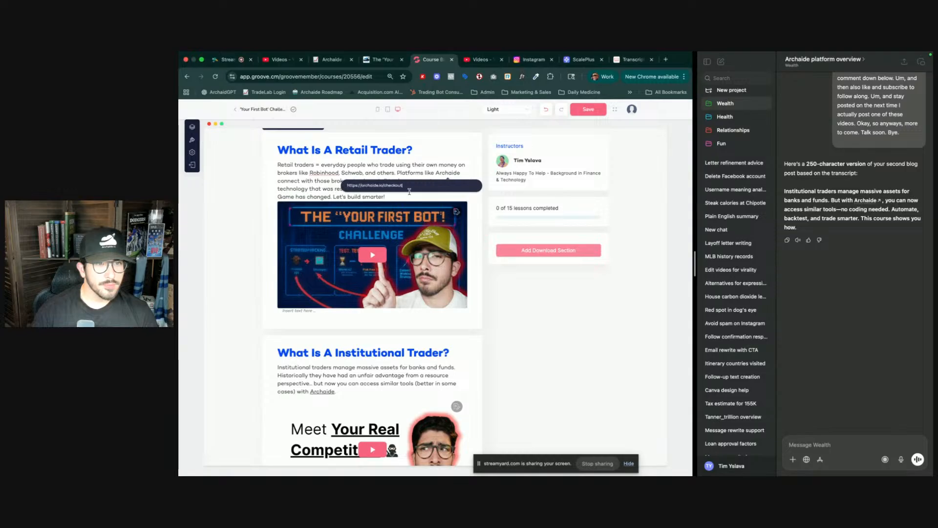
pyautogui.press('Return')
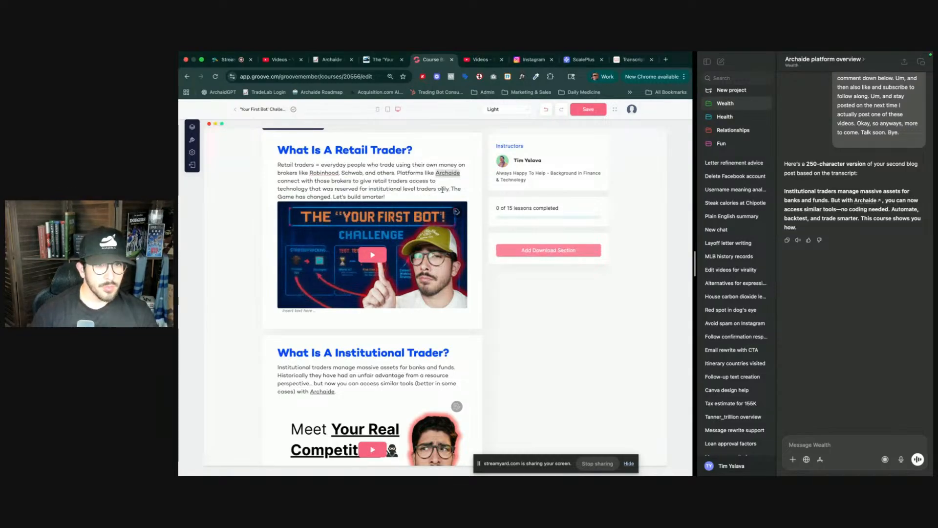
# - Append 'You can automate, backtest, and so much more.. that is exactly what you are going to learn in this course.' to the institutional description
pyautogui.scroll(-2, 393, 364)
pyautogui.click(357, 299)
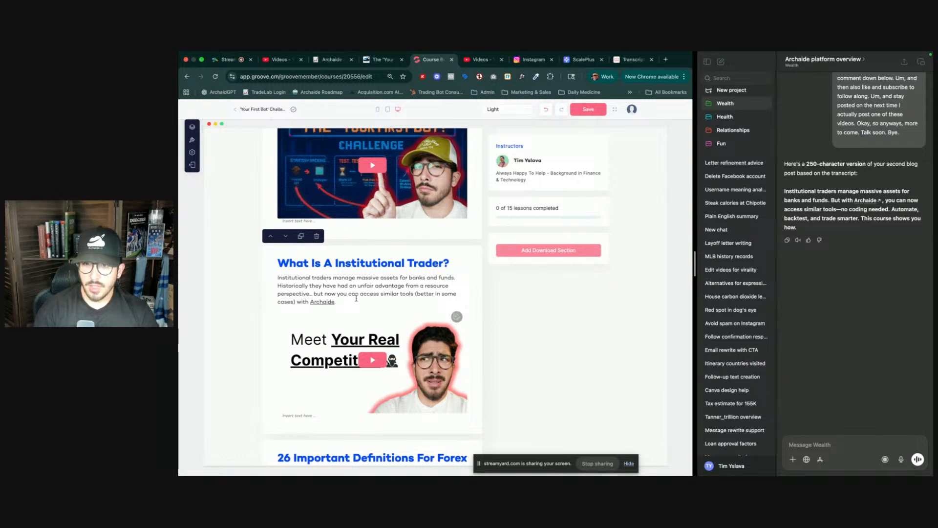
pyautogui.write('You can automate, backtest, and so much')
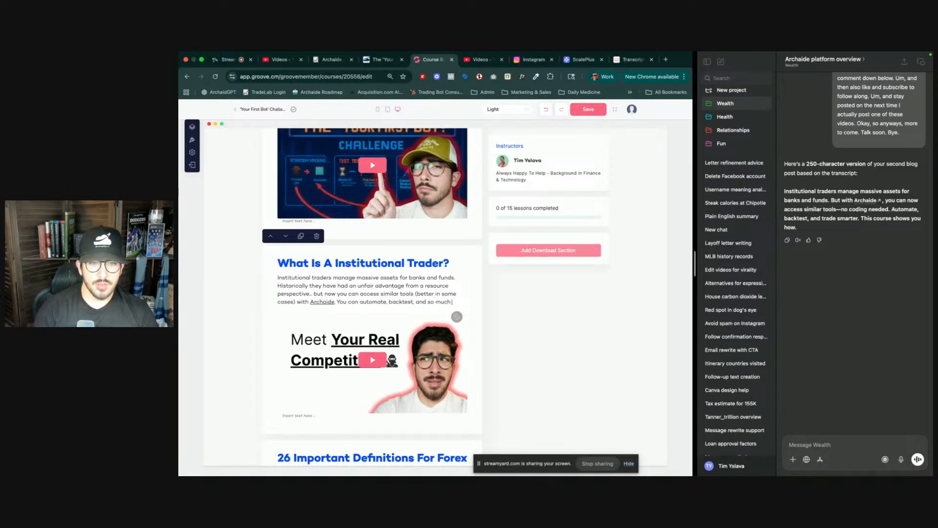
pyautogui.write(' more')
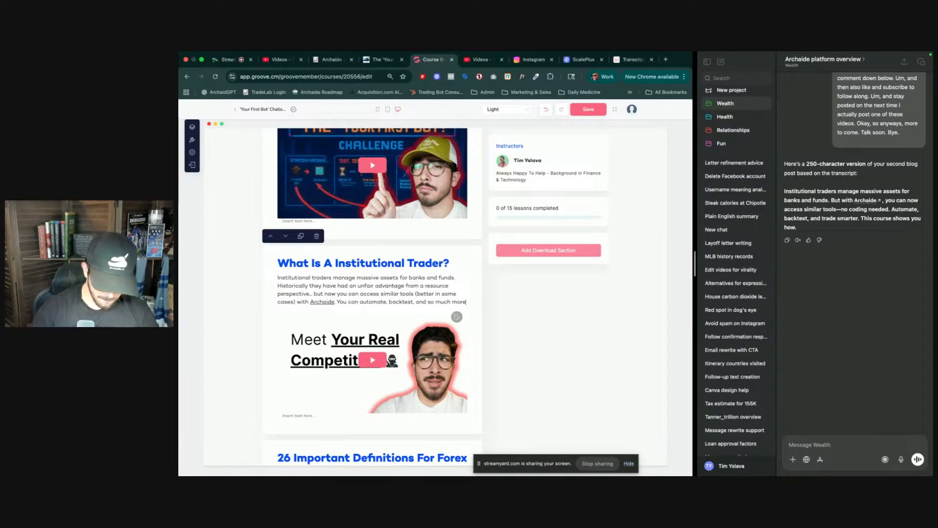
pyautogui.write('.. that')
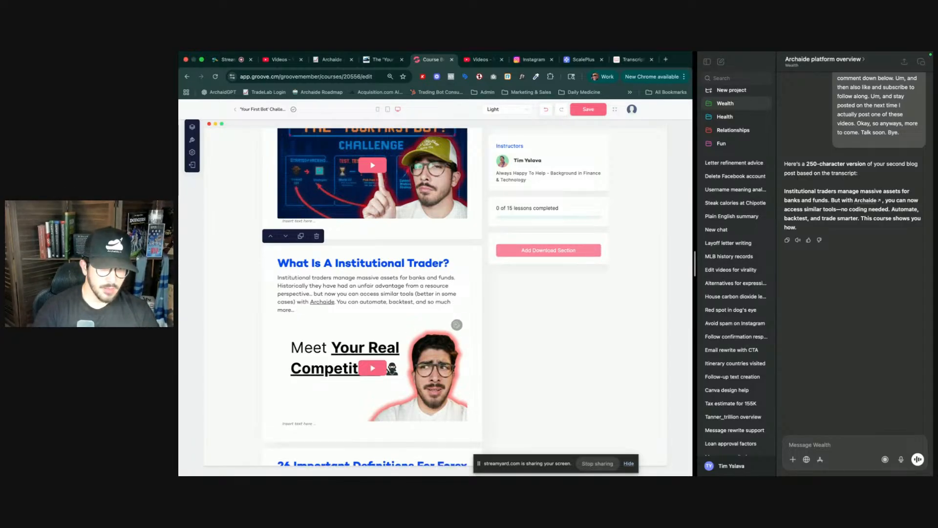
pyautogui.write(' is exactly what you are')
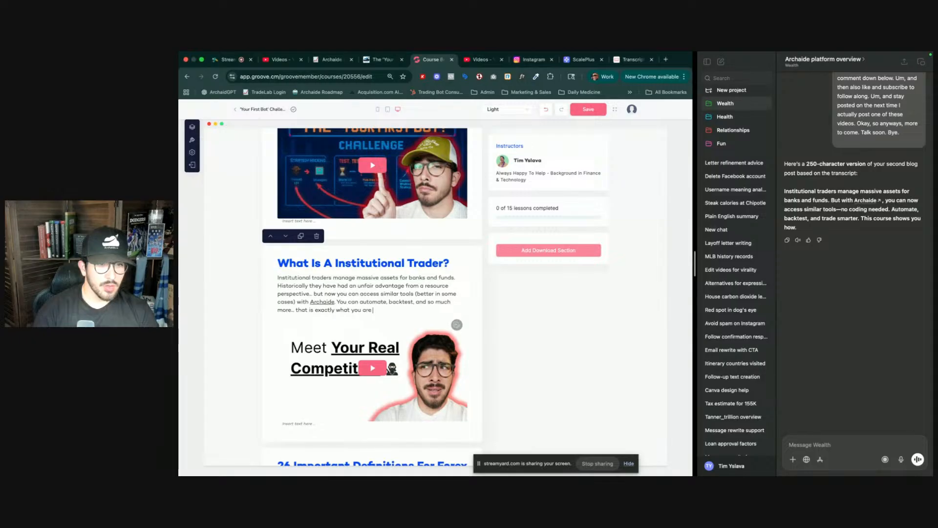
pyautogui.write(' going to learn in this course.')
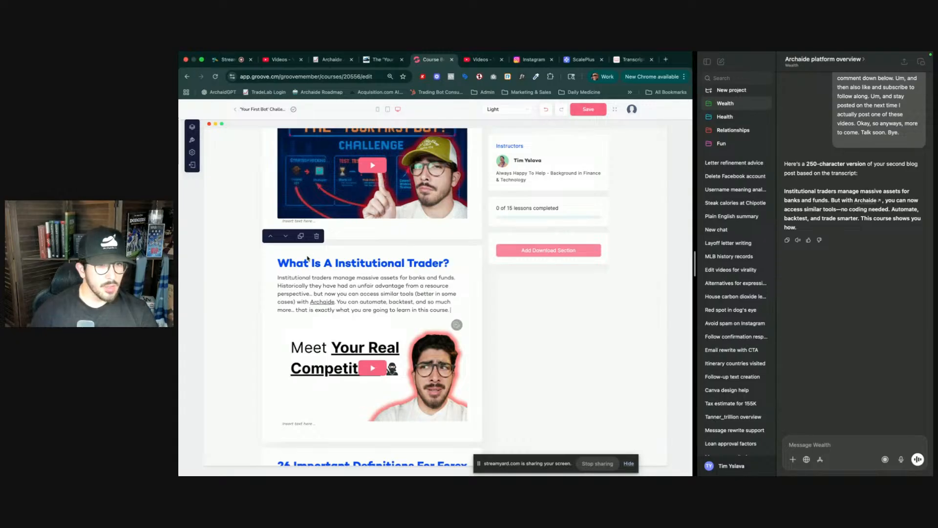
# - Save the course page and reload the editor
pyautogui.scroll(-15, 322, 312)
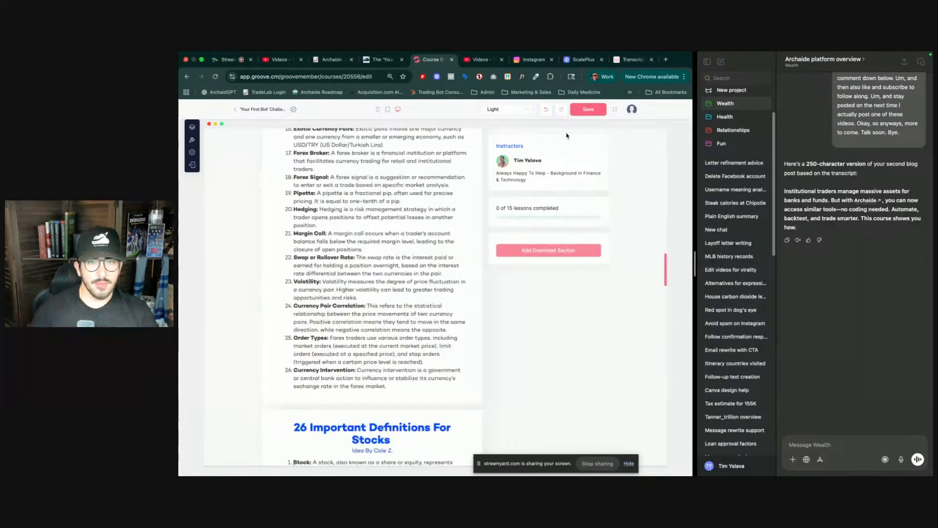
pyautogui.click(588, 111)
pyautogui.scroll(6, 661, 267)
pyautogui.scroll(-6, 662, 266)
pyautogui.press('pageup')
pyautogui.press('pagedown')
pyautogui.press('pageup')
pyautogui.scroll(-6, 446, 299)
pyautogui.scroll(6, 435, 298)
pyautogui.scroll(-6, 429, 297)
pyautogui.scroll(6, 429, 297)
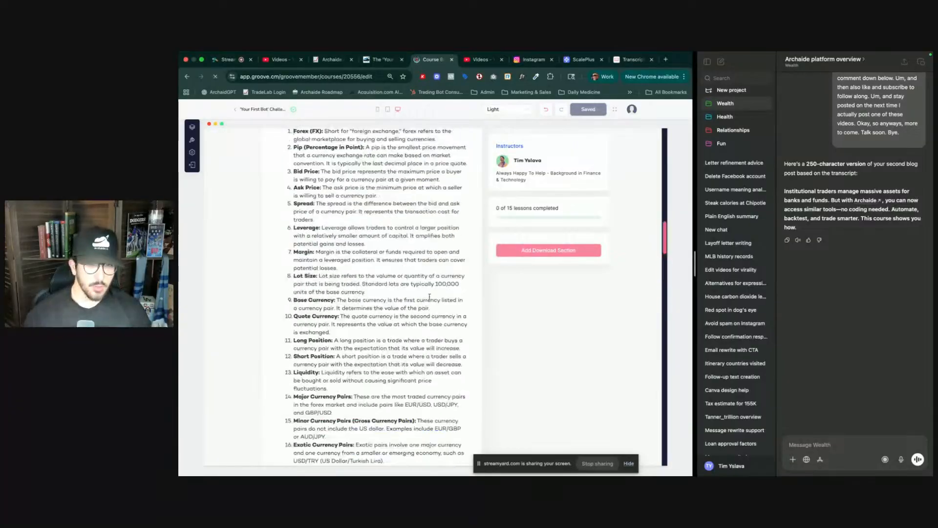
pyautogui.press('super+r')
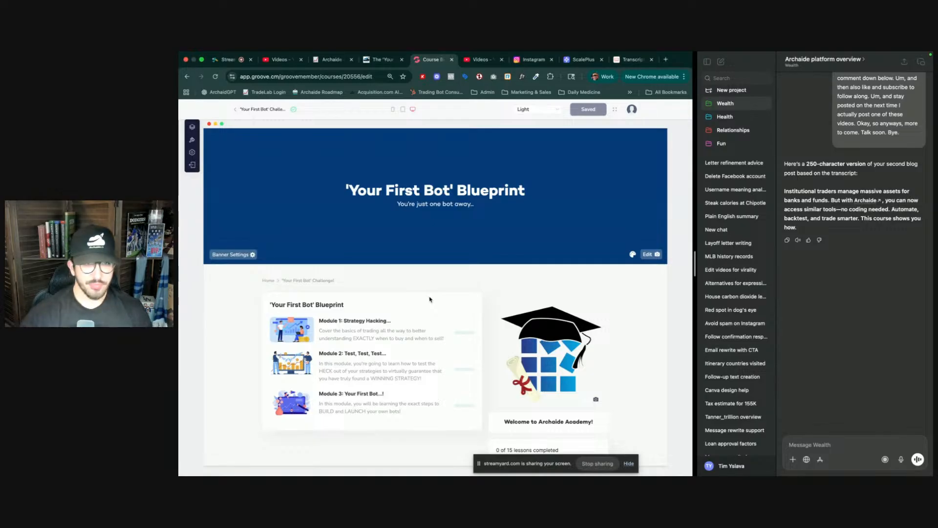
# - Open the Module 1: Strategy Hacking page and cycle through the open browser tabs back to the course editor
pyautogui.click(396, 339)
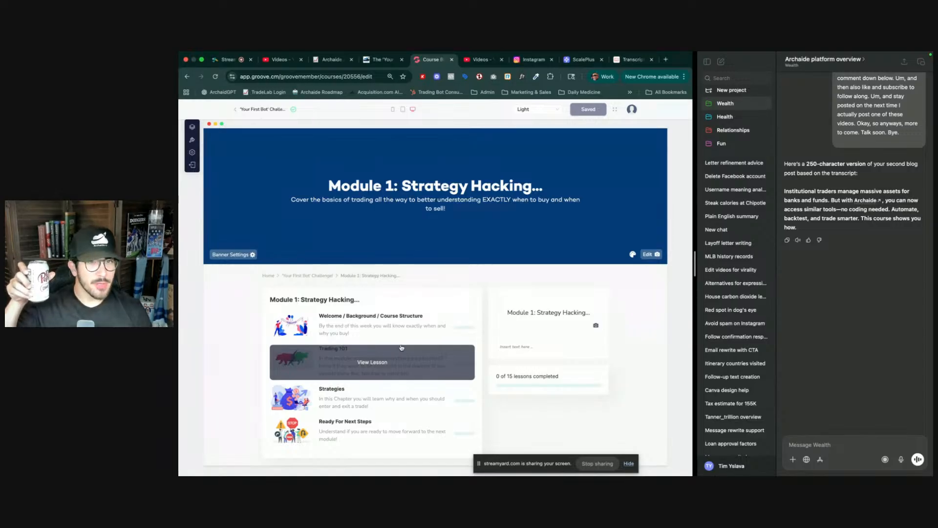
pyautogui.hotkey('ctrl', 'Tab')
pyautogui.hotkey('ctrl', 'Tab')
pyautogui.hotkey('ctrl', 'Tab')
pyautogui.hotkey('ctrl', 'Tab')
pyautogui.hotkey('ctrl', 'Tab')
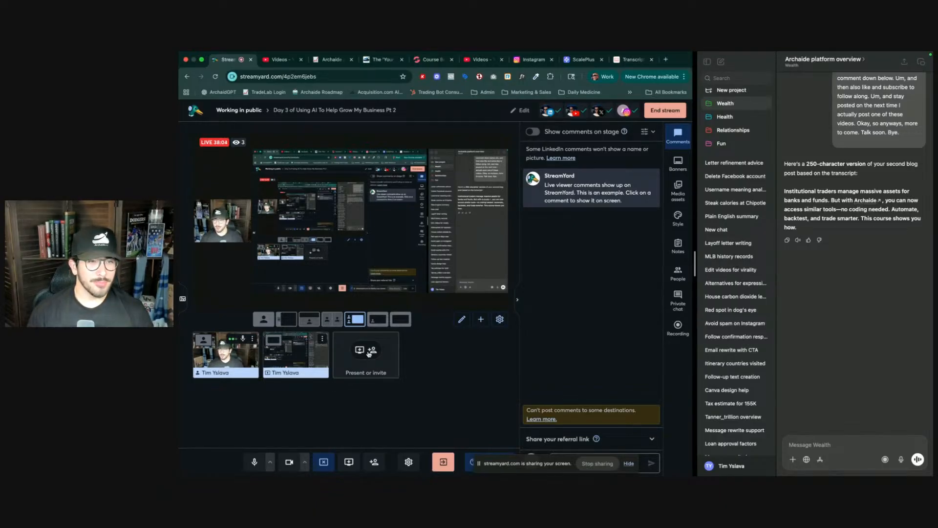
pyautogui.hotkey('ctrl', 'shift', 'Tab')
pyautogui.hotkey('ctrl', 'shift', 'Tab')
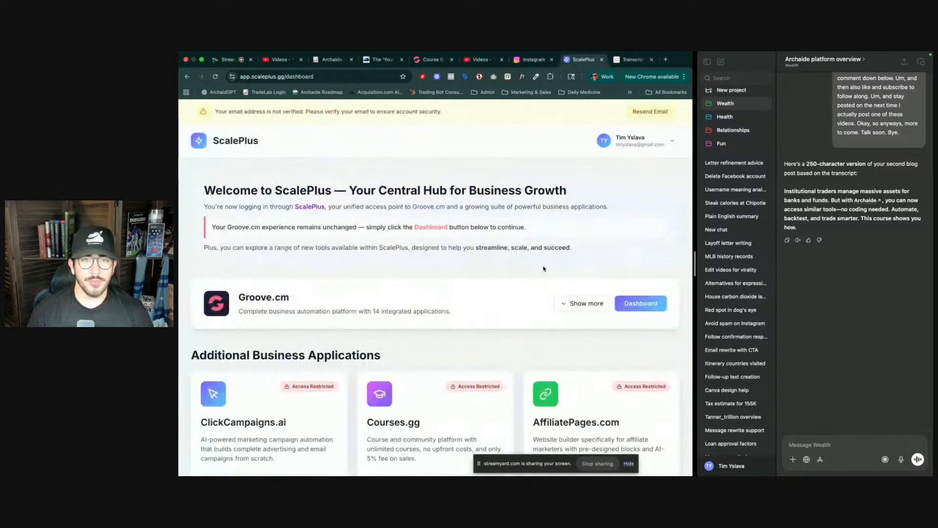
pyautogui.hotkey('ctrl', 'shift', 'Tab')
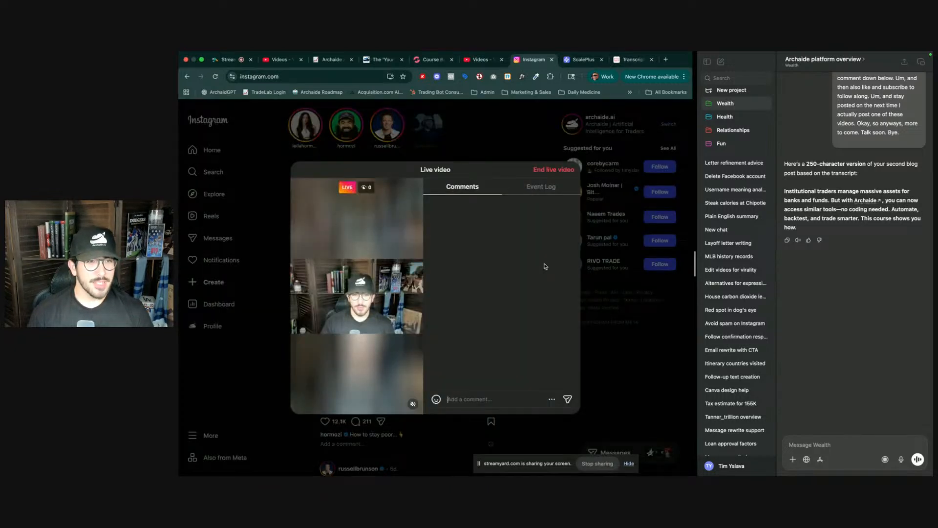
pyautogui.hotkey('ctrl', 'shift', 'Tab')
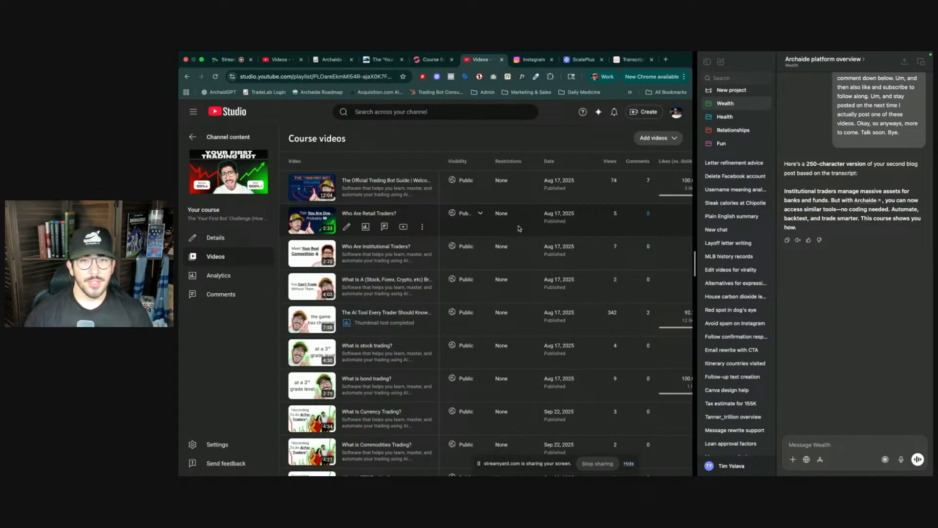
pyautogui.hotkey('ctrl', 'shift', 'Tab')
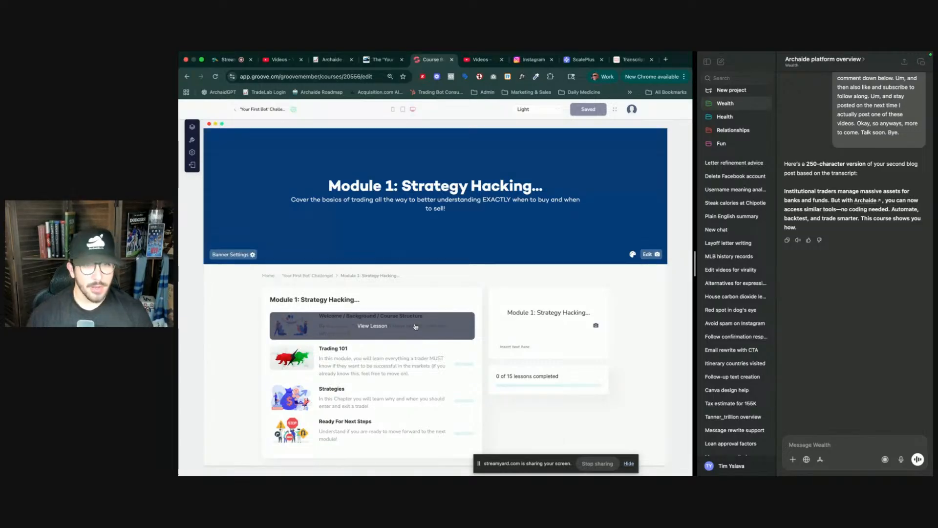
# - Open the Trading 101 lesson and scroll through its retail and institutional trader sections to review them
pyautogui.click(370, 356)
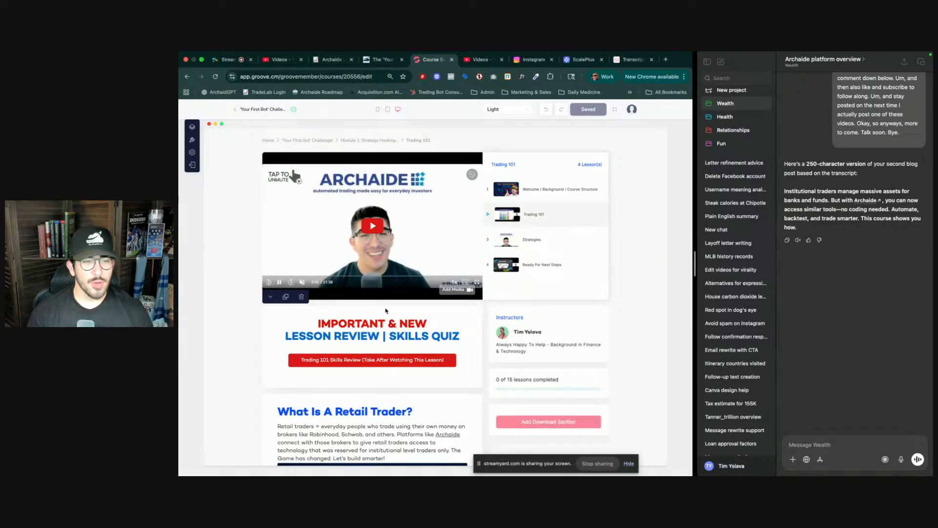
pyautogui.scroll(-3, 385, 308)
pyautogui.scroll(-10, 385, 308)
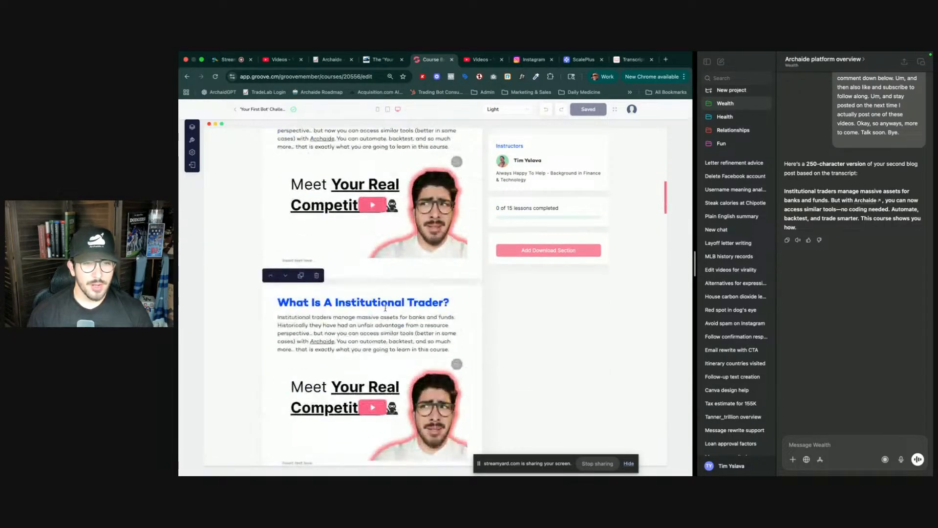
pyautogui.scroll(5, 385, 311)
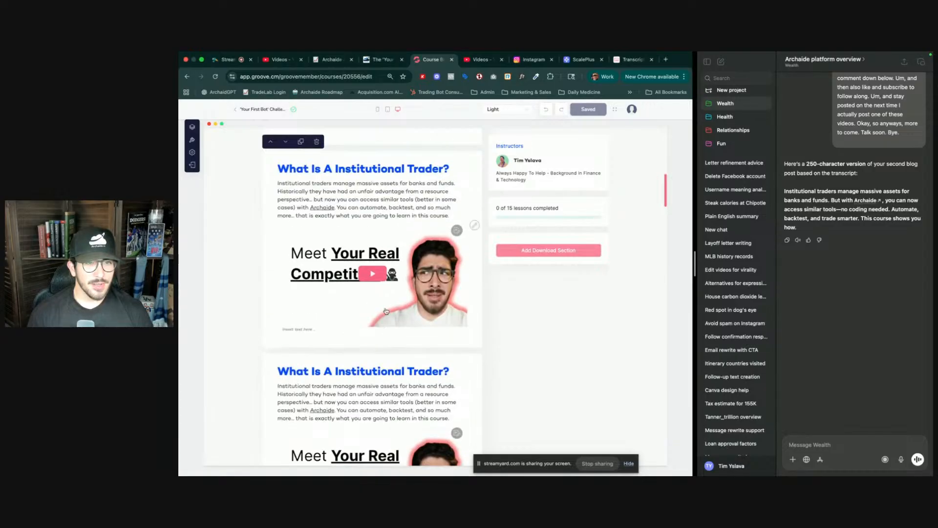
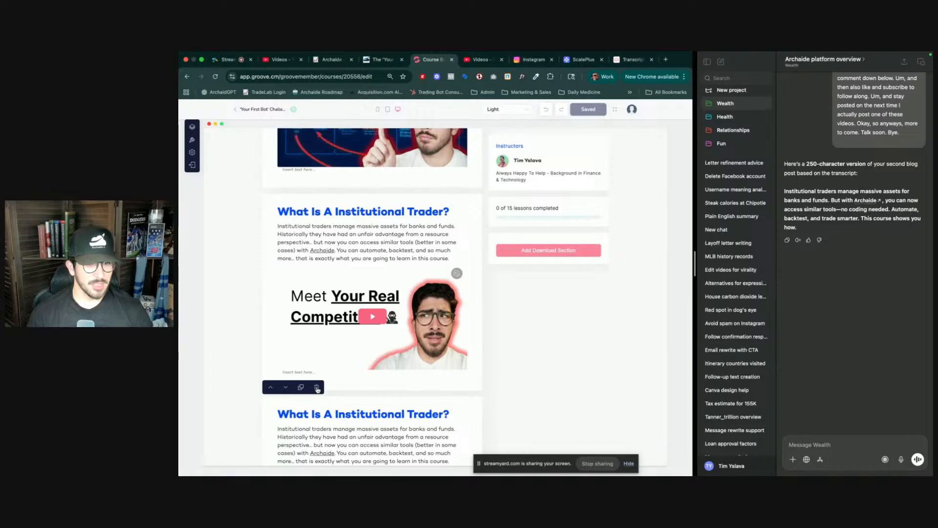
# - Delete the duplicate institutional trader section from the lesson and save the course page
pyautogui.click(317, 387)
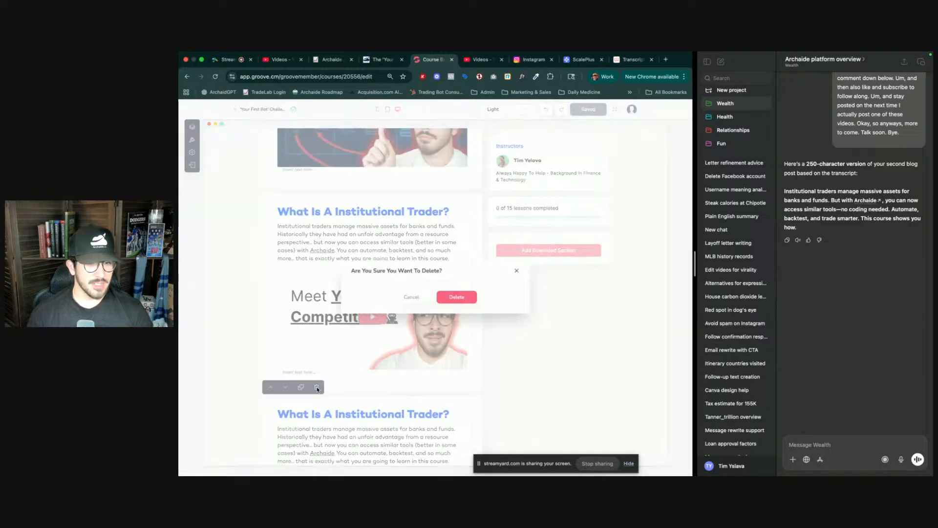
pyautogui.click(456, 297)
pyautogui.scroll(-10, 405, 247)
pyautogui.scroll(-6, 405, 247)
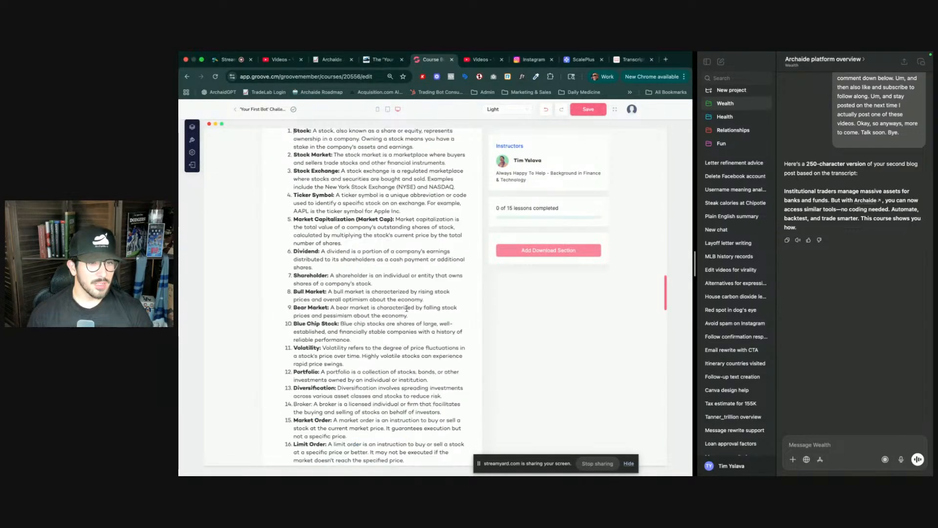
pyautogui.click(579, 113)
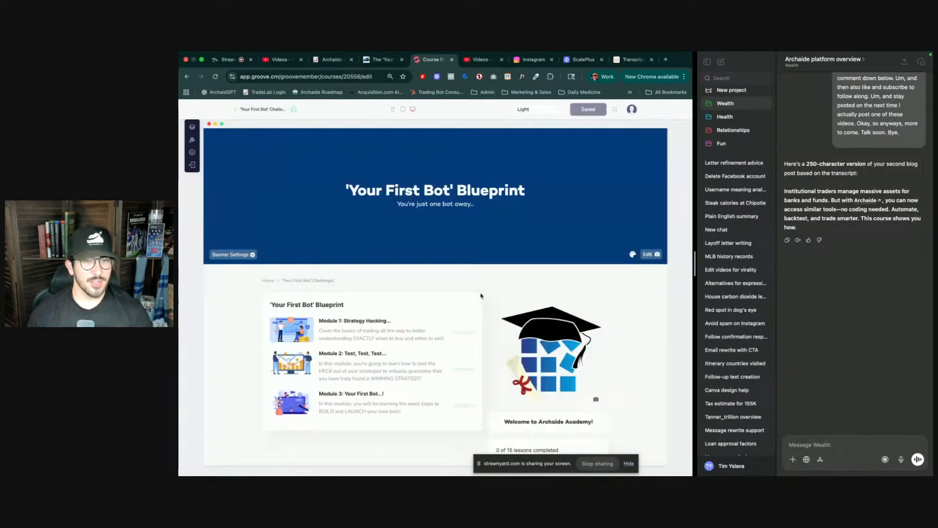
# - Open the Trading 101 lesson in Module 1 and scroll through its sections to review them
pyautogui.click(372, 337)
pyautogui.click(375, 357)
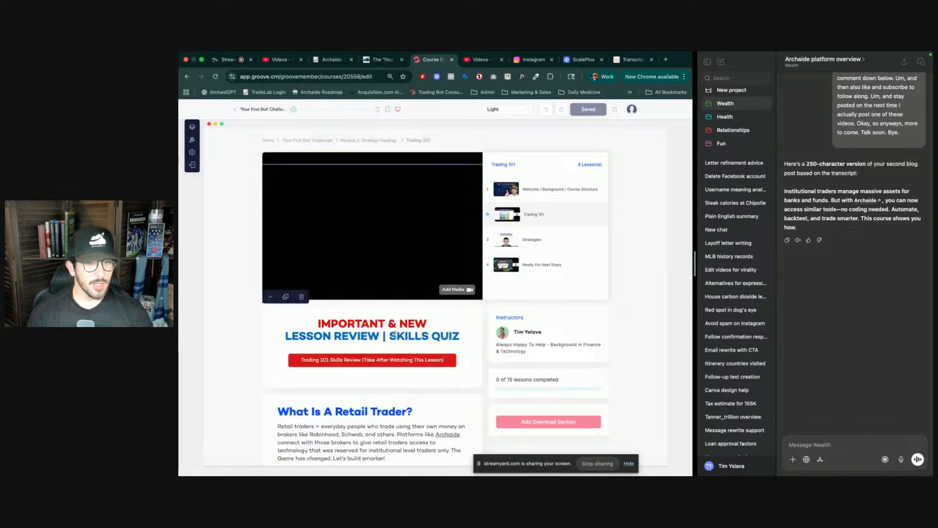
pyautogui.scroll(-4, 411, 318)
pyautogui.scroll(-3, 398, 303)
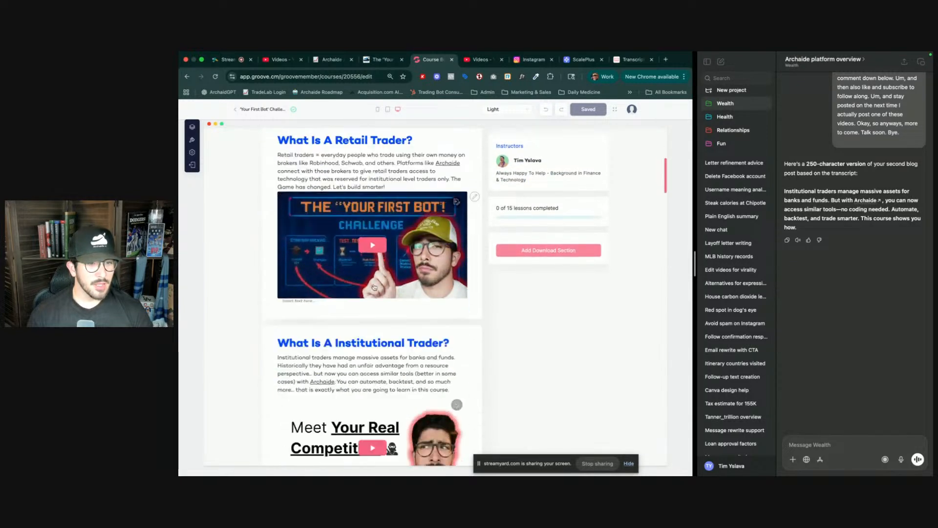
pyautogui.scroll(-1, 403, 293)
pyautogui.scroll(3, 410, 279)
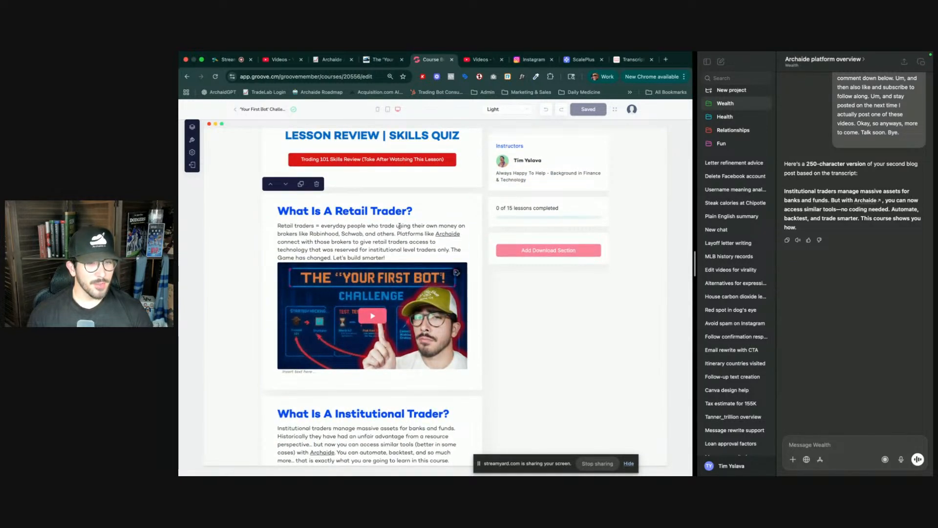
pyautogui.click(348, 214)
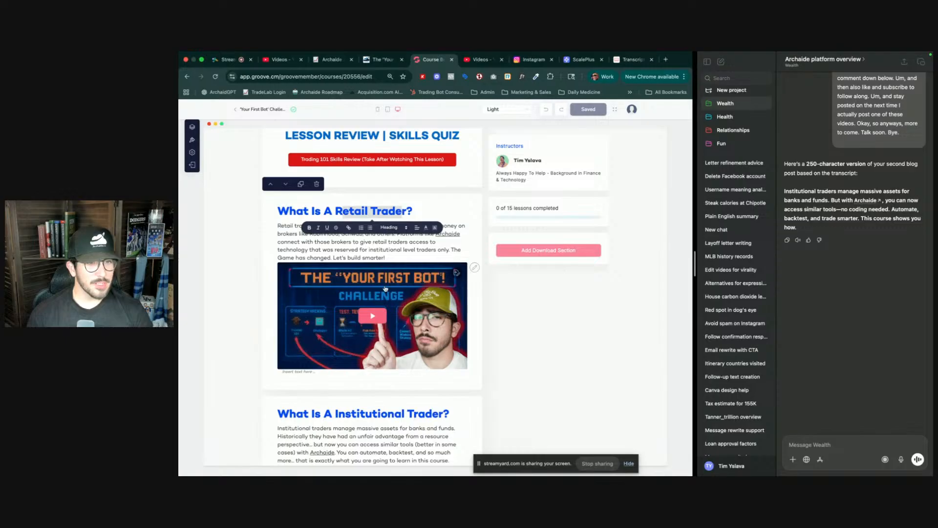
pyautogui.scroll(-2, 406, 353)
pyautogui.scroll(-9, 406, 353)
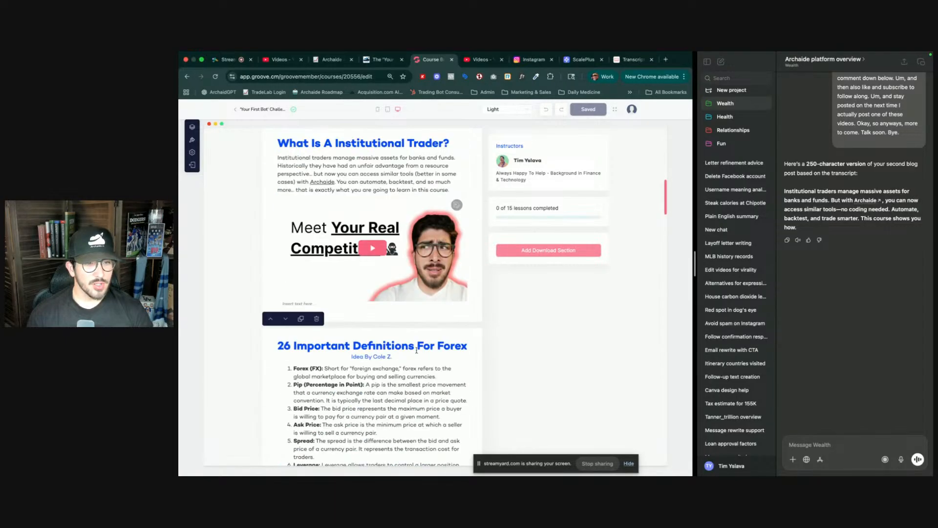
pyautogui.scroll(6, 415, 315)
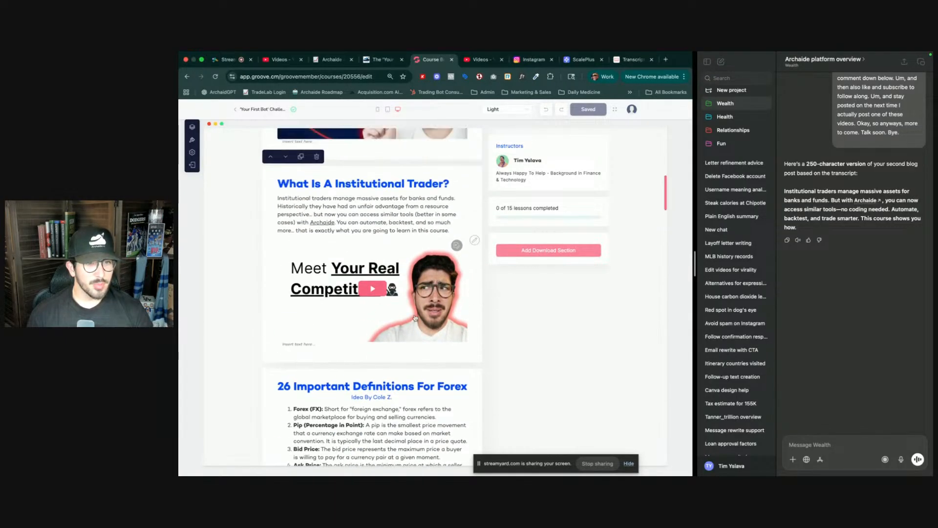
pyautogui.scroll(3, 414, 315)
pyautogui.scroll(-10, 414, 315)
pyautogui.scroll(10, 414, 314)
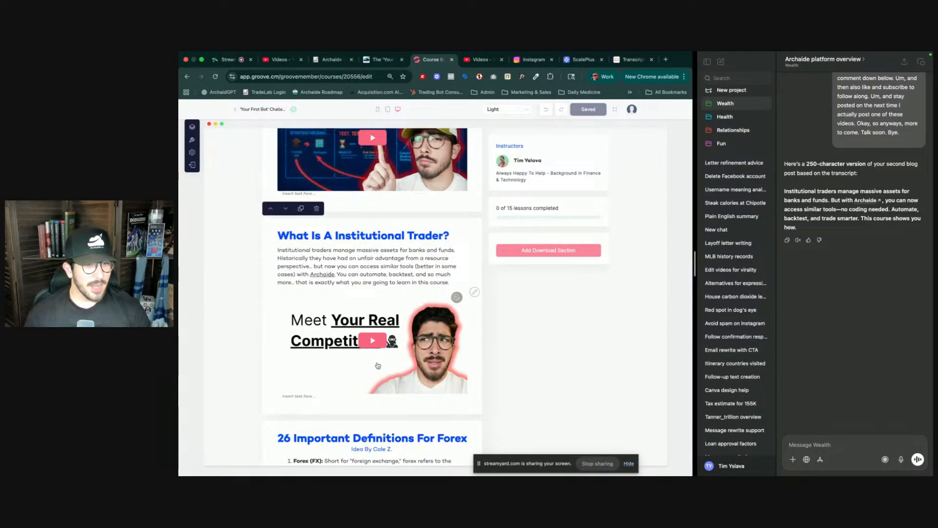
pyautogui.scroll(-5, 377, 362)
pyautogui.scroll(-20, 377, 362)
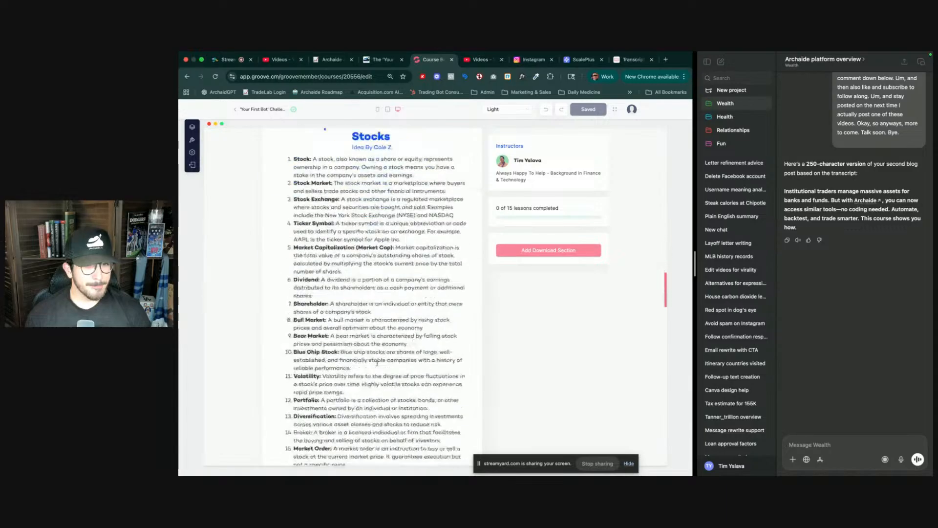
pyautogui.scroll(-10, 377, 362)
# - Add a Video section to the lesson and move it up to sit directly below the institutional trader section
pyautogui.click(372, 306)
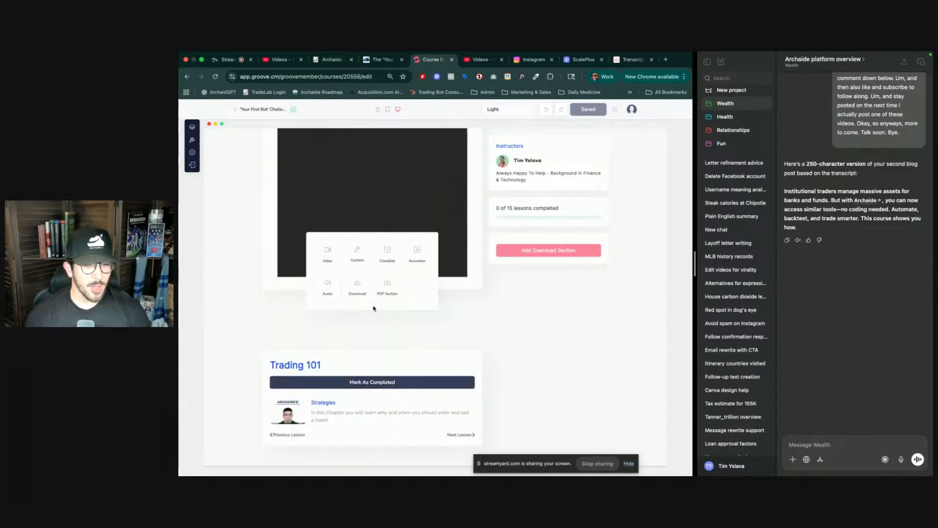
pyautogui.click(329, 258)
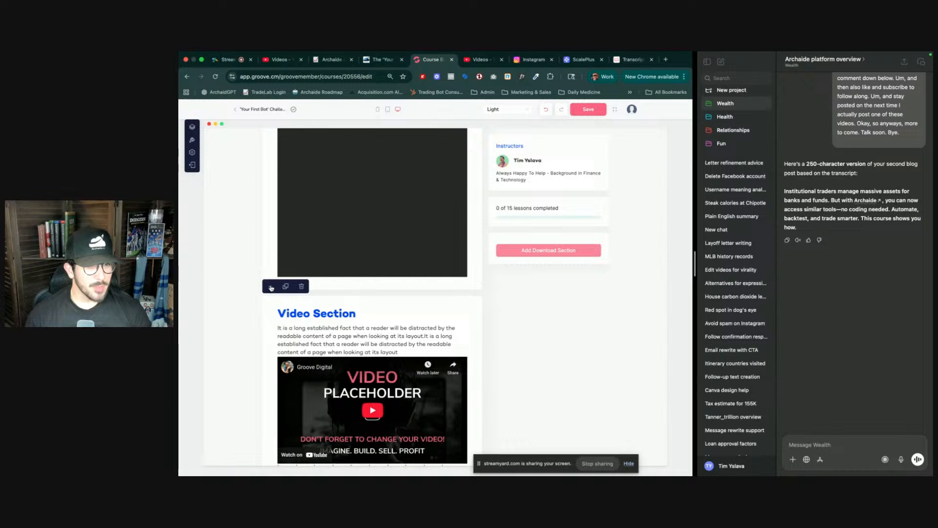
pyautogui.click(272, 287)
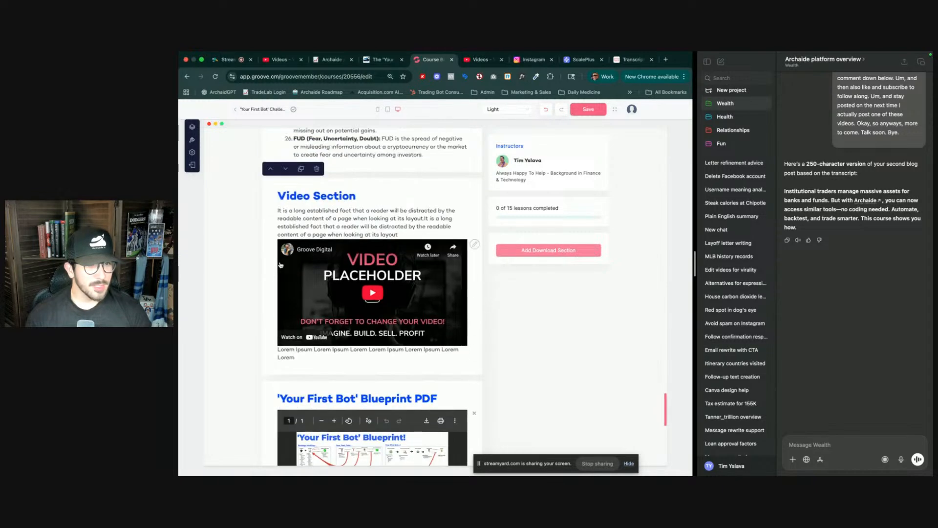
pyautogui.click(270, 169)
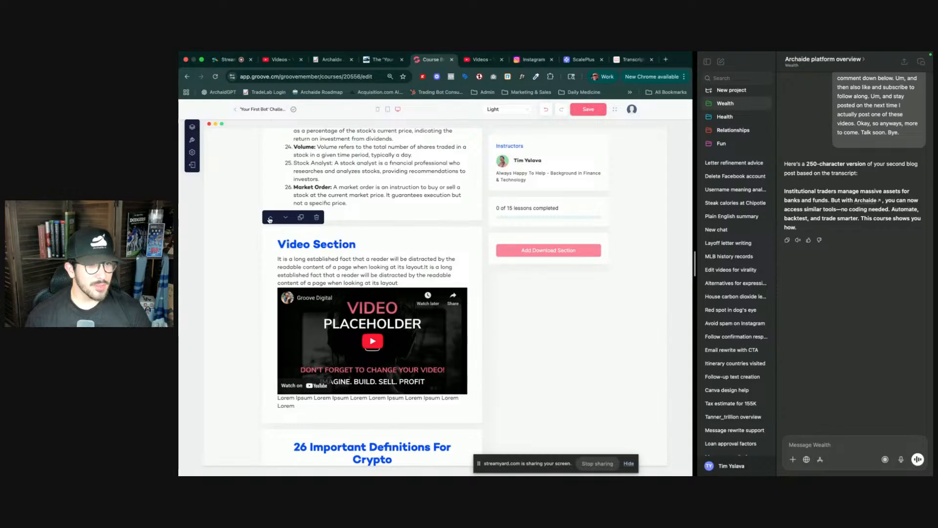
pyautogui.click(270, 218)
pyautogui.scroll(5, 269, 244)
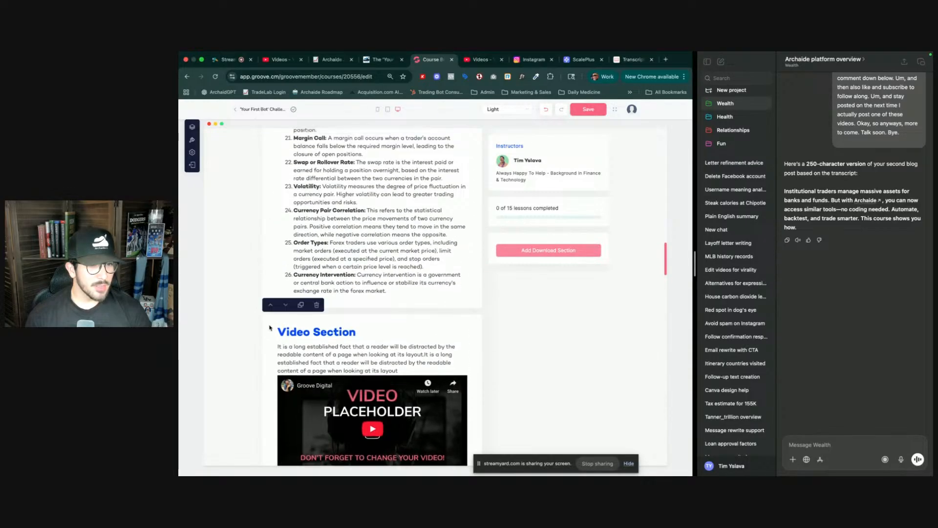
pyautogui.click(271, 304)
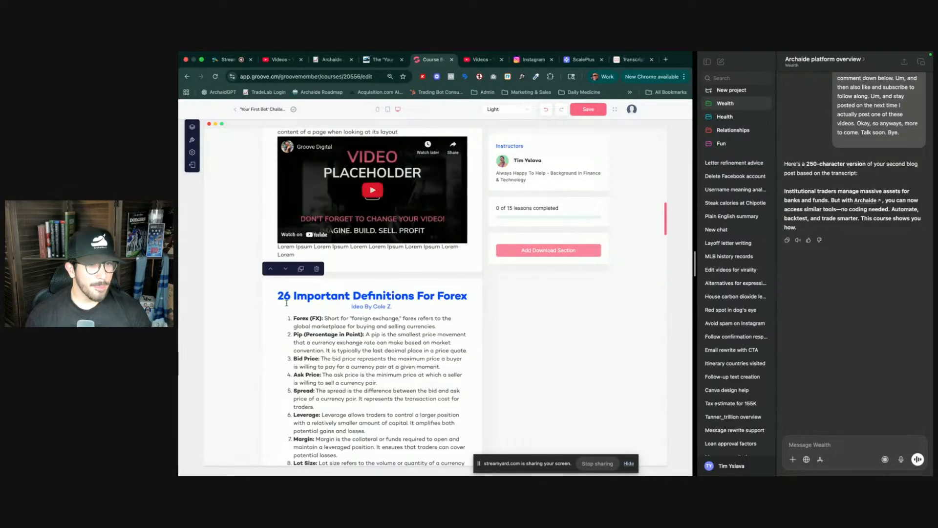
pyautogui.scroll(2, 286, 303)
pyautogui.doubleClick(315, 328)
# - Copy the shareable link of the 'What Is A (Stock, Forex, Crypto, etc) Broker?' course video in YouTube Studio
pyautogui.hotkey('ctrl', 'Tab')
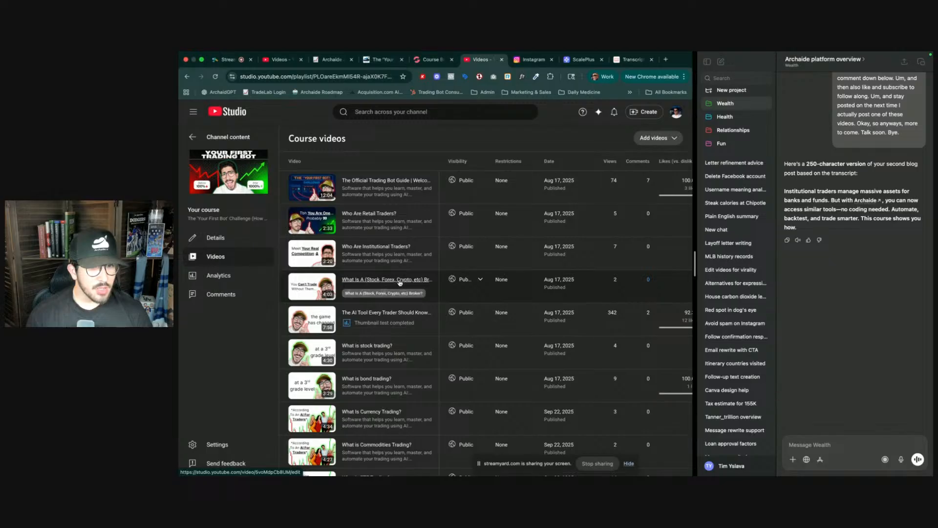
pyautogui.click(418, 296)
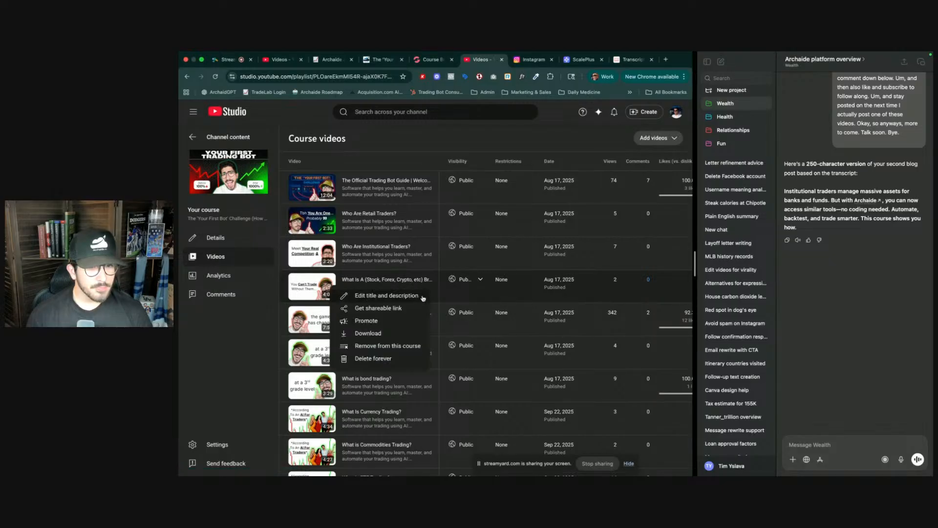
pyautogui.click(396, 309)
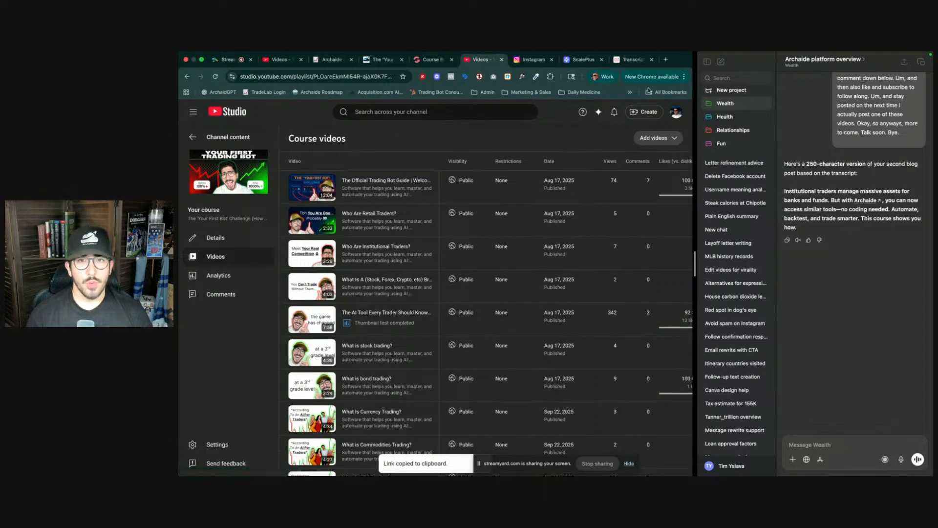
# - Generate the broker video's transcript on YouTubeToTranscript by pasting its link after closing the ad
pyautogui.click(633, 59)
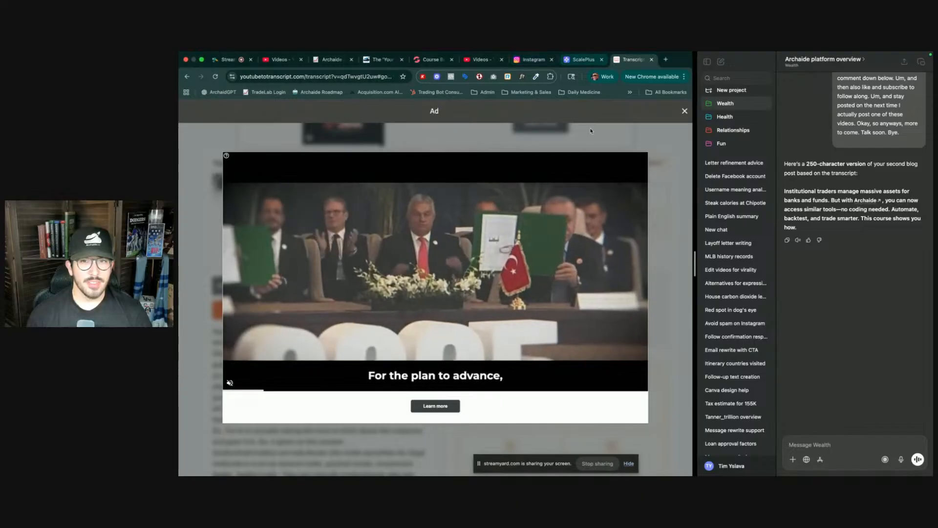
pyautogui.click(683, 112)
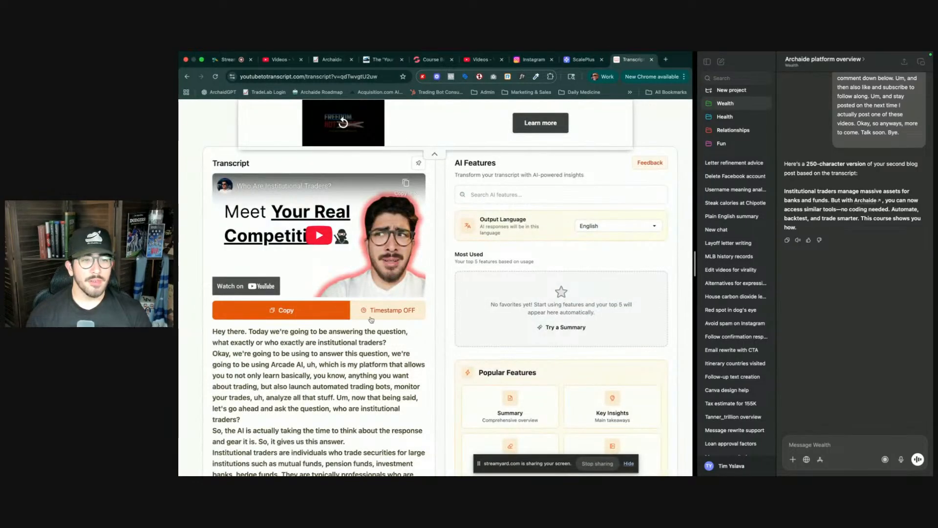
pyautogui.scroll(5, 433, 275)
pyautogui.click(391, 166)
pyautogui.press('super+v')
pyautogui.click(517, 171)
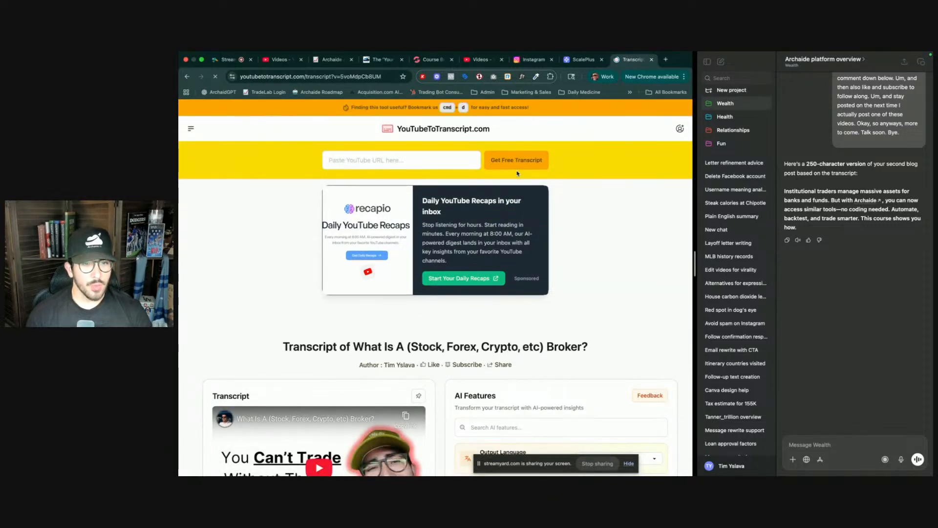
# - Copy the broker transcript and send it to ChatGPT prefixed with 'Same thing here:'
pyautogui.scroll(-2, 420, 389)
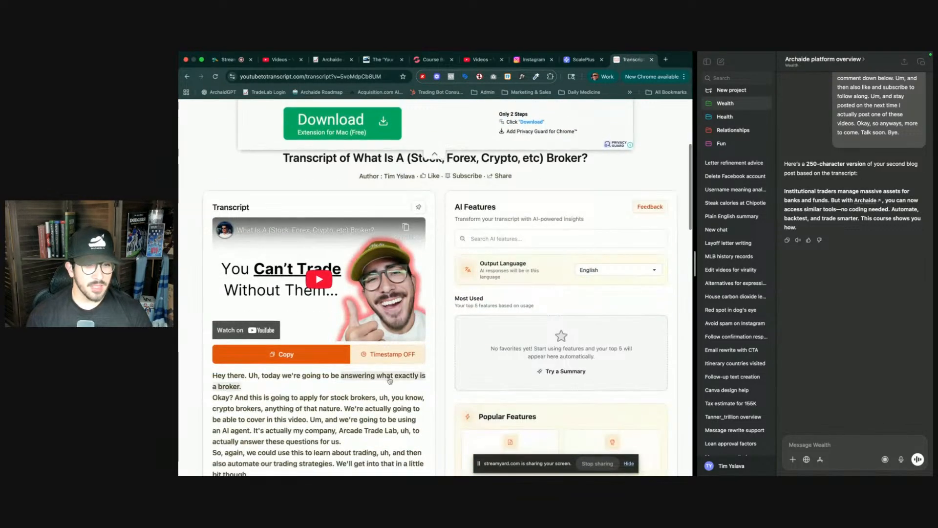
pyautogui.click(321, 356)
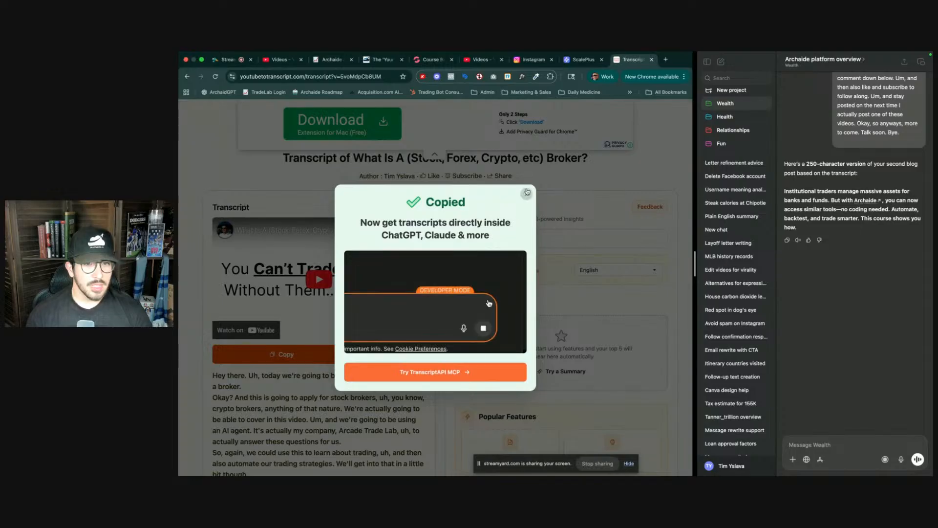
pyautogui.click(524, 197)
pyautogui.click(819, 448)
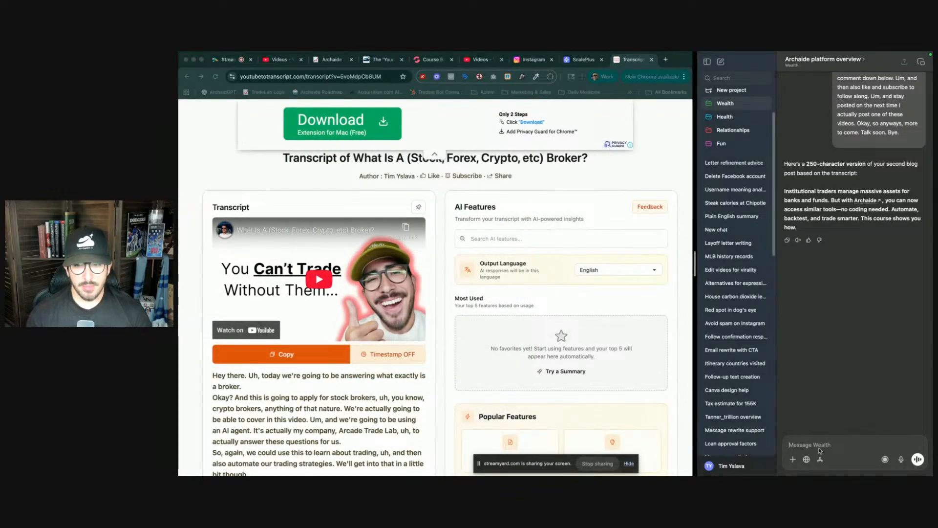
pyautogui.press('super+v')
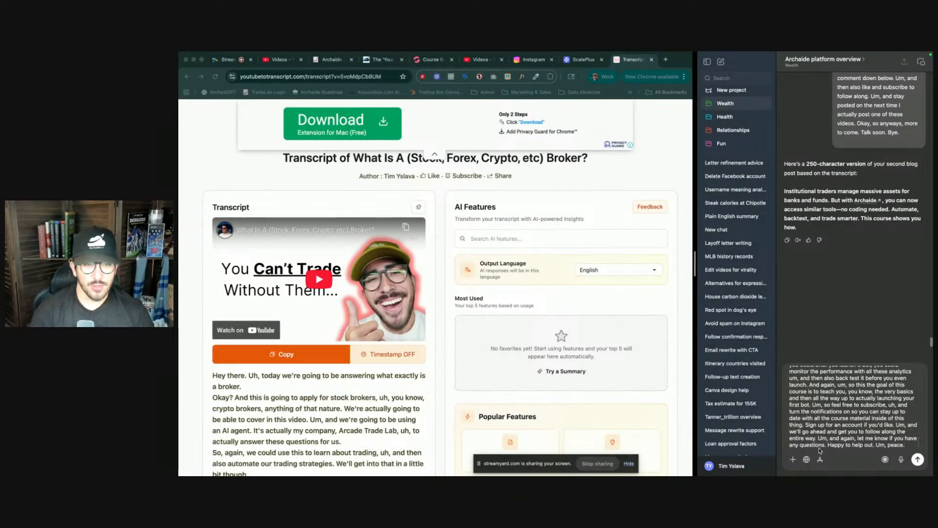
pyautogui.write('Same')
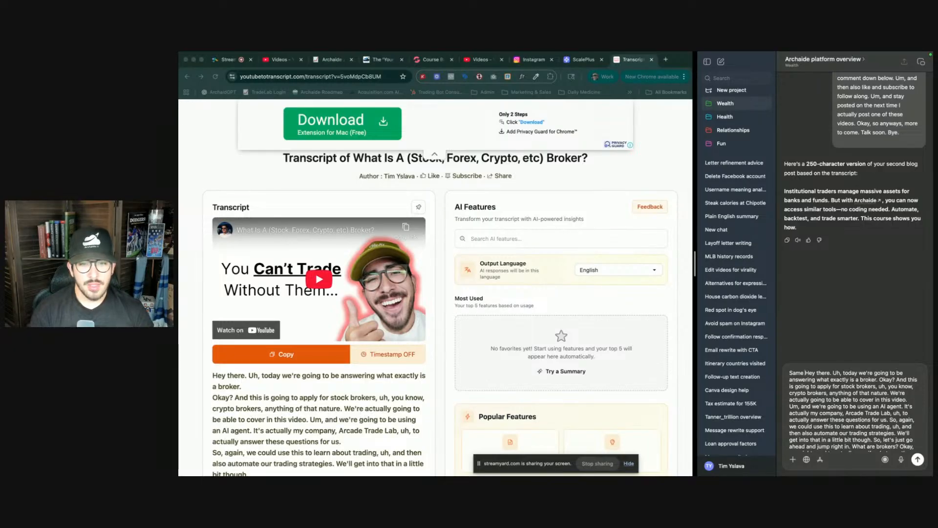
pyautogui.write('thing')
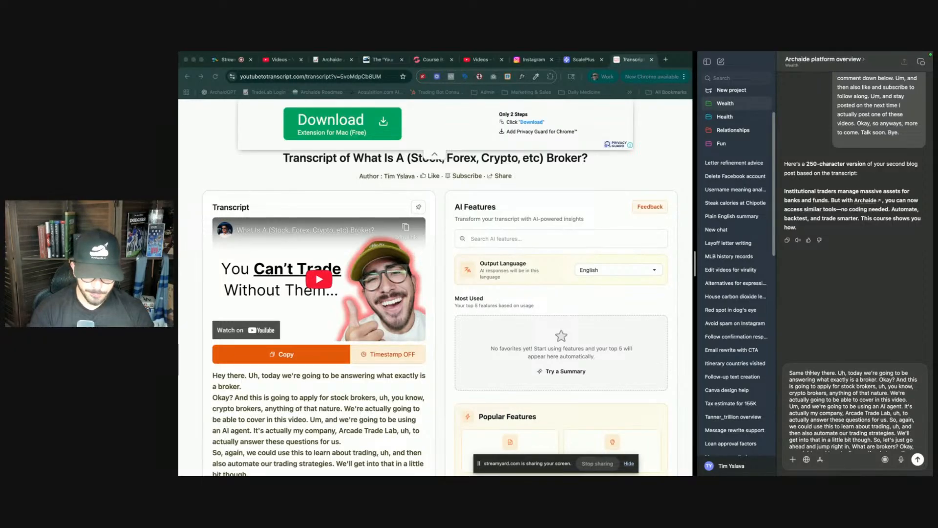
pyautogui.write('here:')
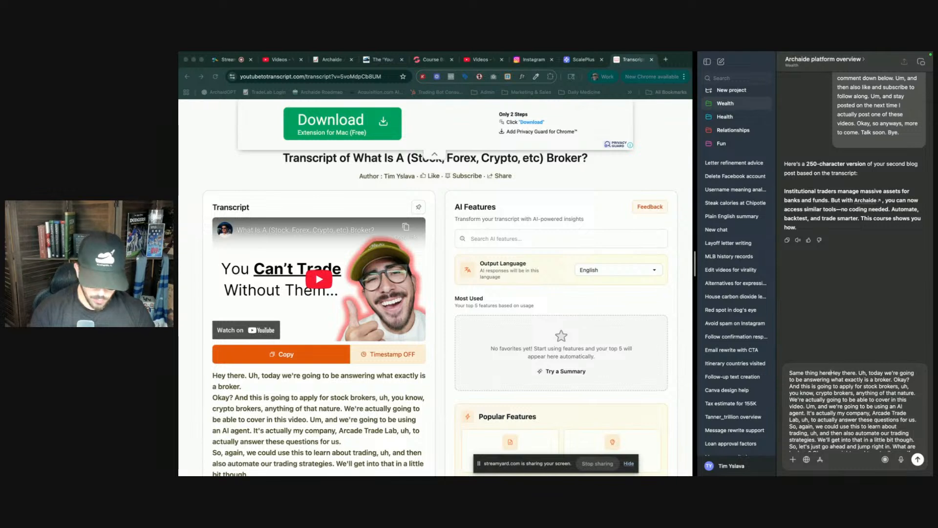
pyautogui.press('Return')
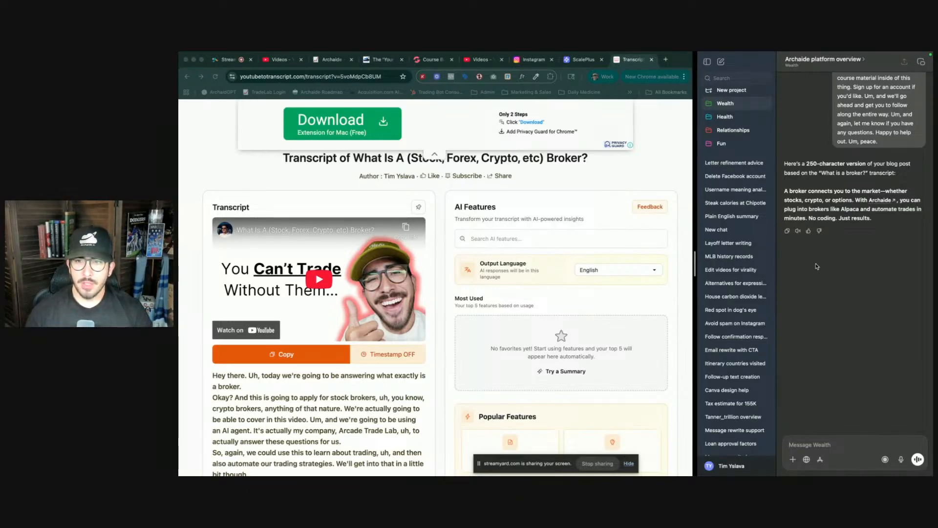
# - Retitle the new video section's heading as 'What Is A Broker?' and make it bold
pyautogui.scroll(6, 855, 224)
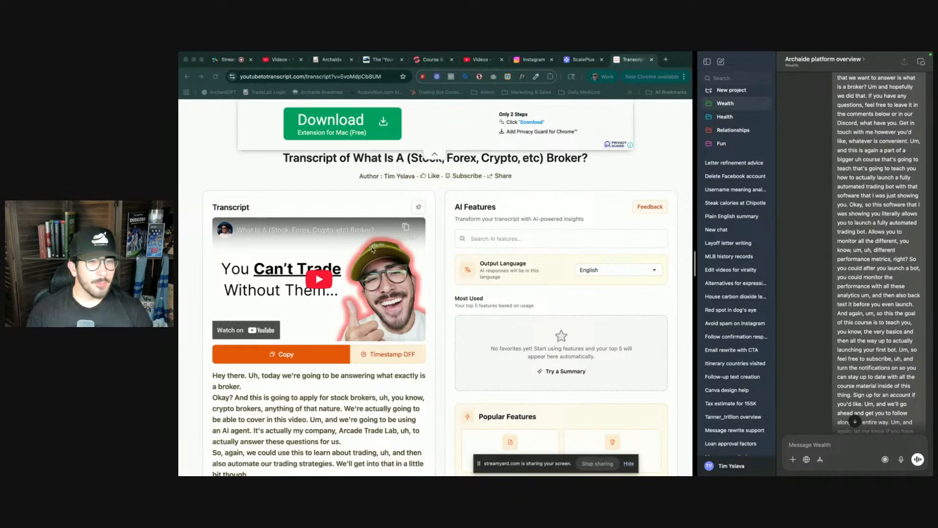
pyautogui.click(534, 60)
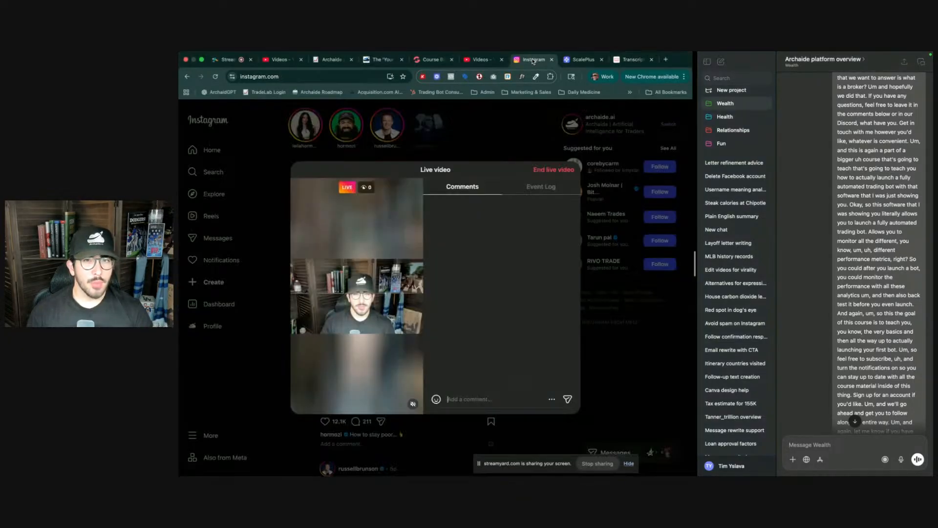
pyautogui.click(416, 61)
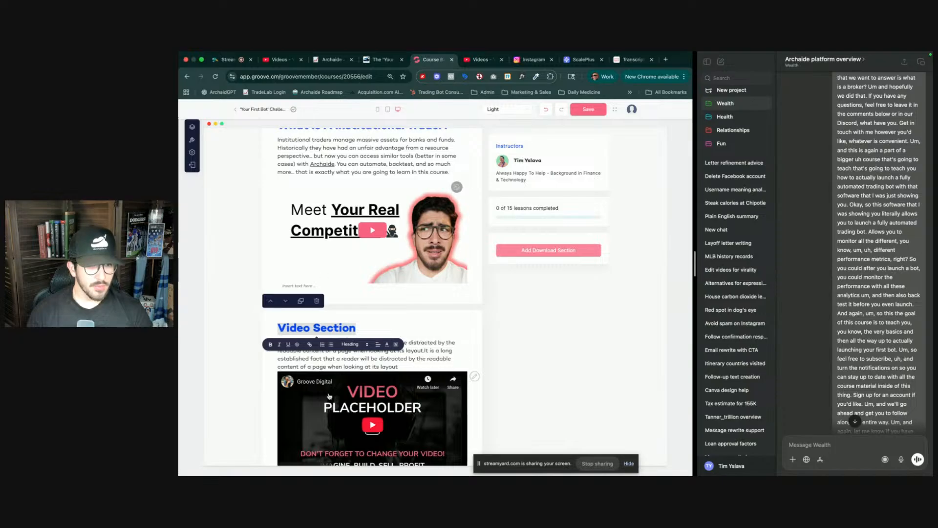
pyautogui.write('What is A')
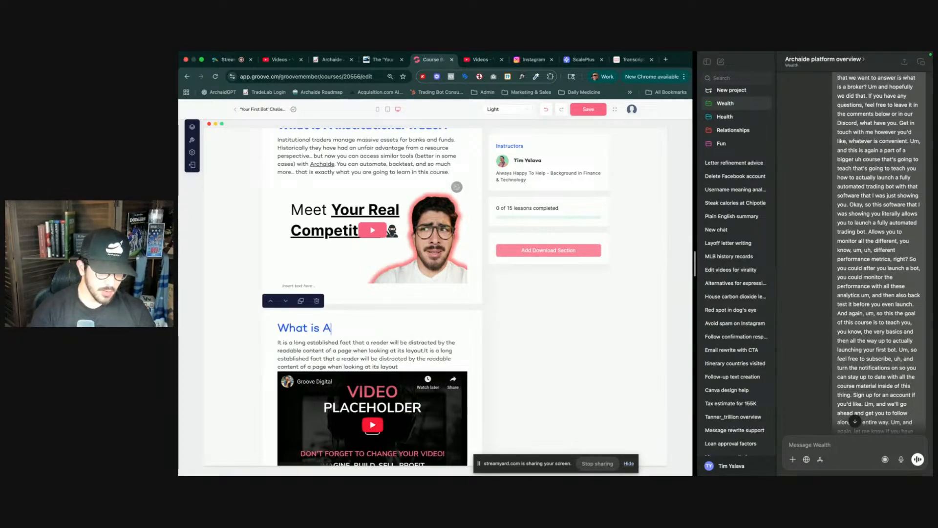
pyautogui.press('BackSpace')
pyautogui.press('BackSpace')
pyautogui.press('BackSpace')
pyautogui.write('Is')
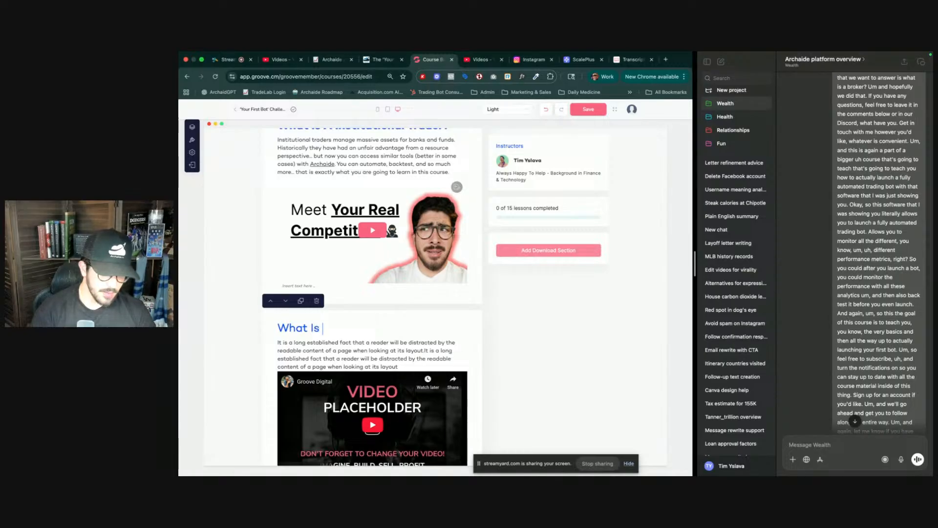
pyautogui.write(' A Broker?')
pyautogui.hotkey('ctrl', 'a')
pyautogui.hotkey('ctrl', 'b')
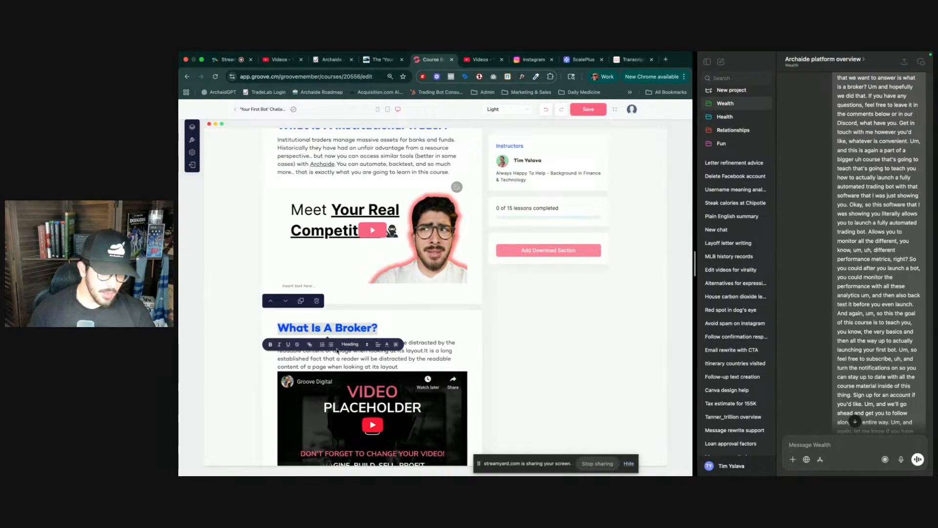
# - Replace the section's placeholder text with 'A Broker connects you to the market - whether stocks, crypto, option. With Archaide, you can'
pyautogui.click(382, 364)
pyautogui.hotkey('ctrl', 'a')
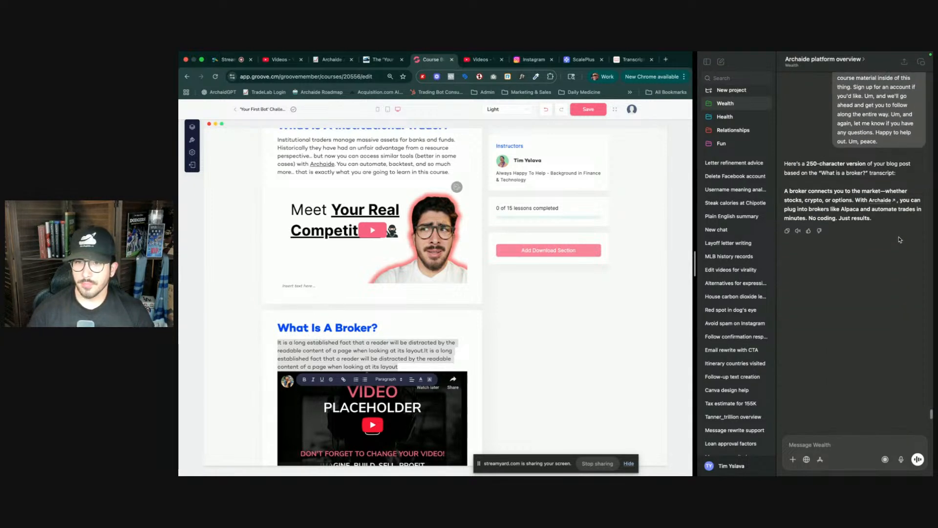
pyautogui.write('A B')
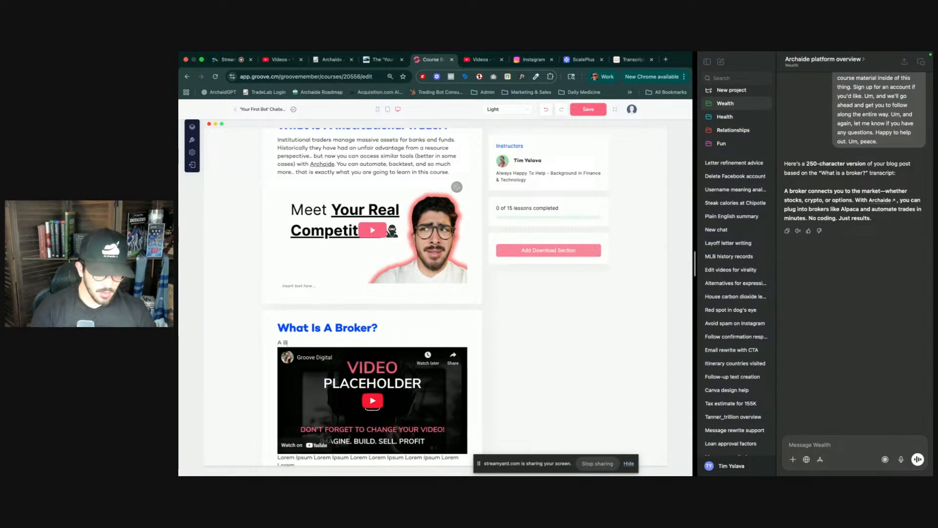
pyautogui.write('roker con')
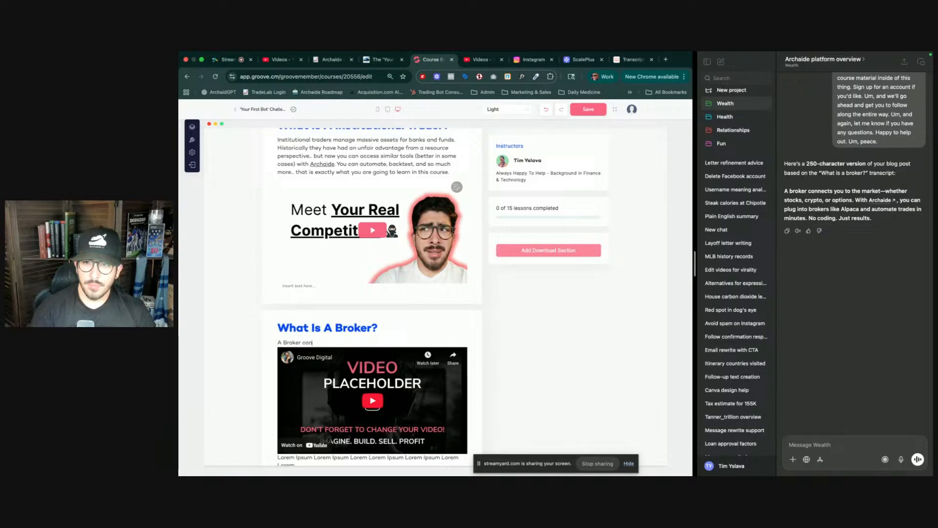
pyautogui.write('nects you to')
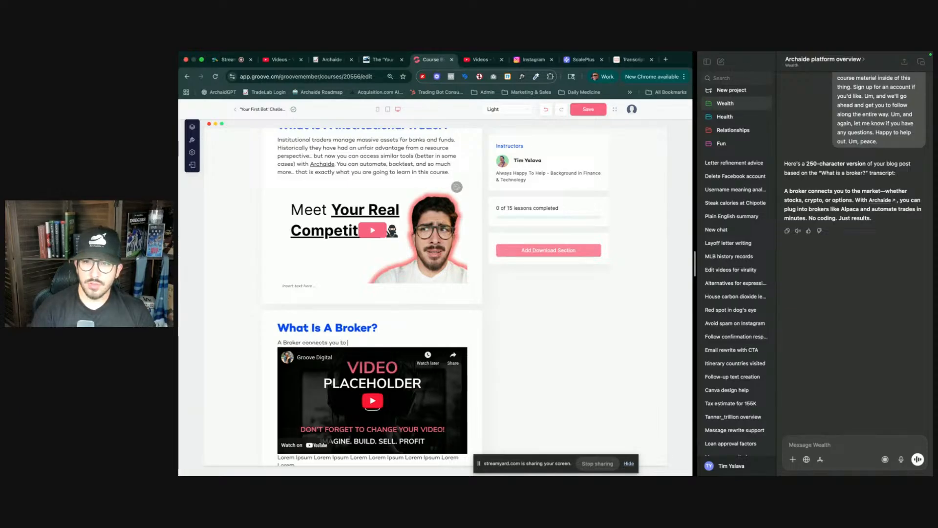
pyautogui.write(' the market')
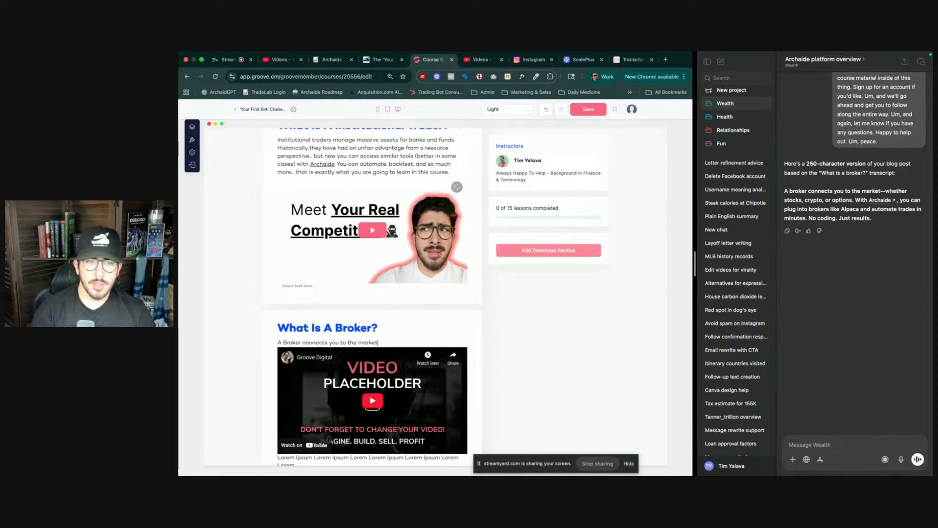
pyautogui.write(' - w')
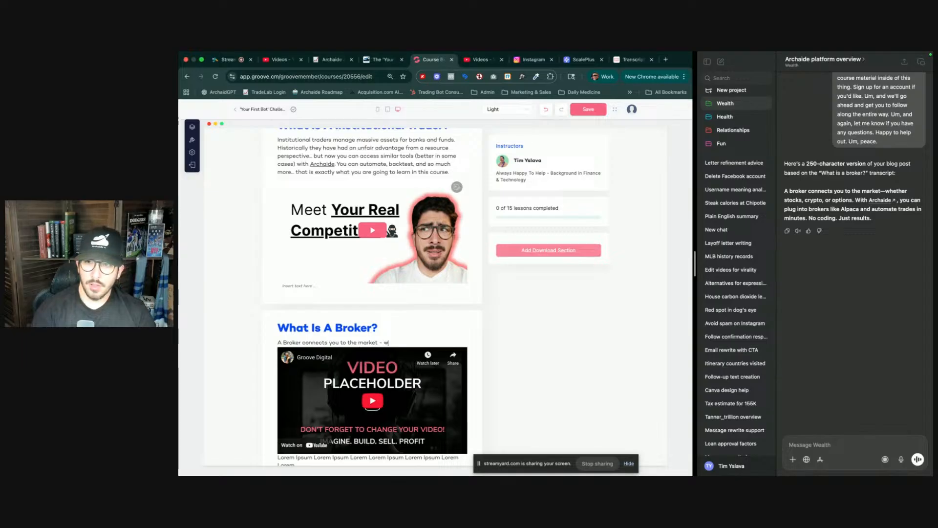
pyautogui.write('hether stocks, cr')
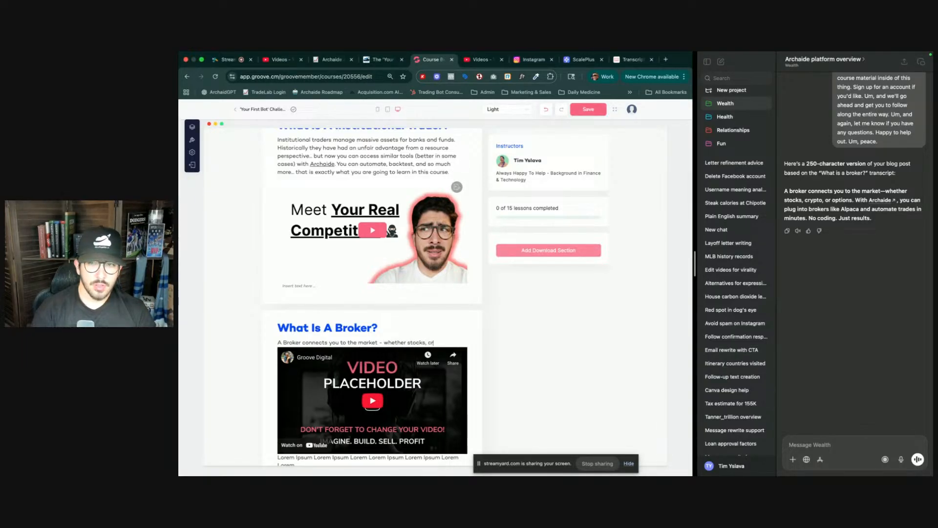
pyautogui.write('ypto')
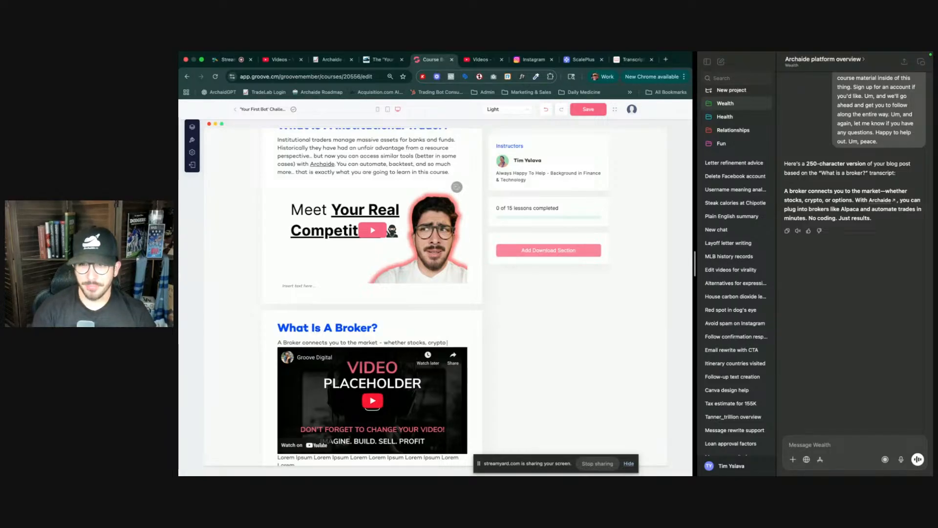
pyautogui.write(', ')
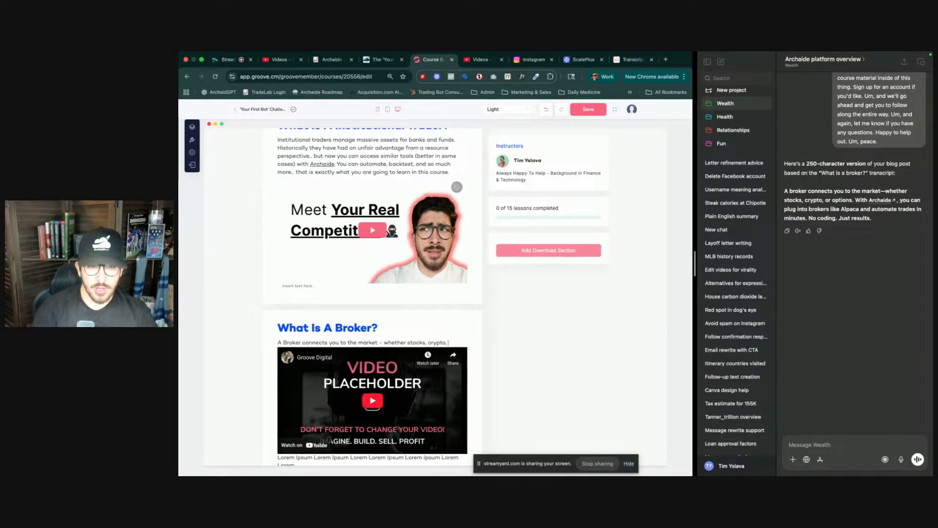
pyautogui.write('opti')
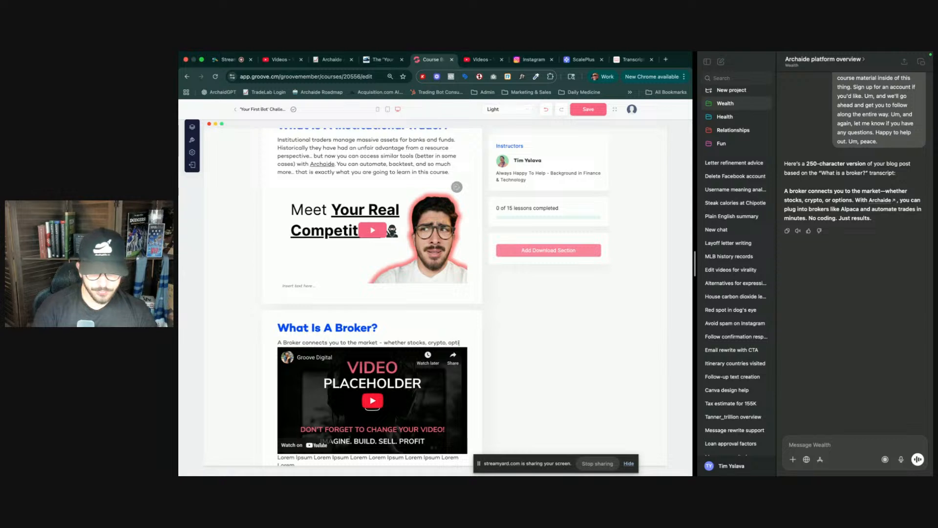
pyautogui.write('on')
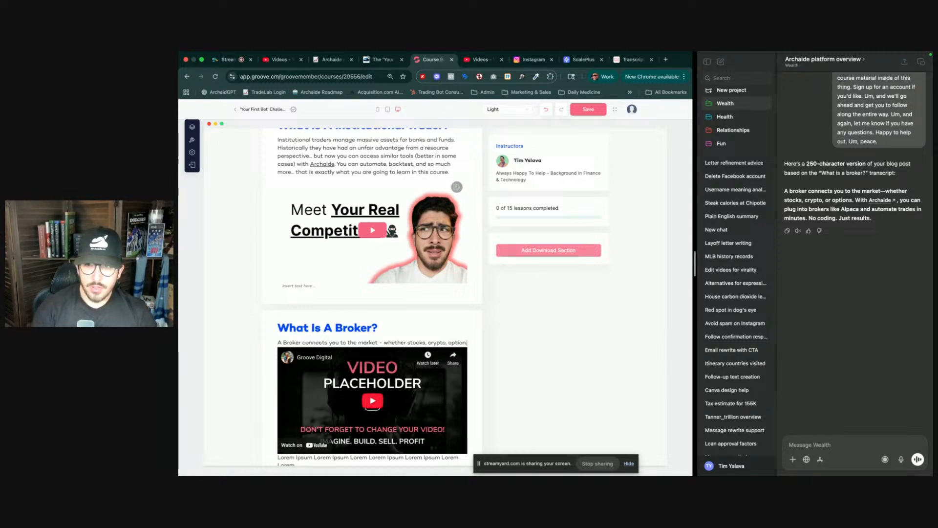
pyautogui.write('. With Archaide')
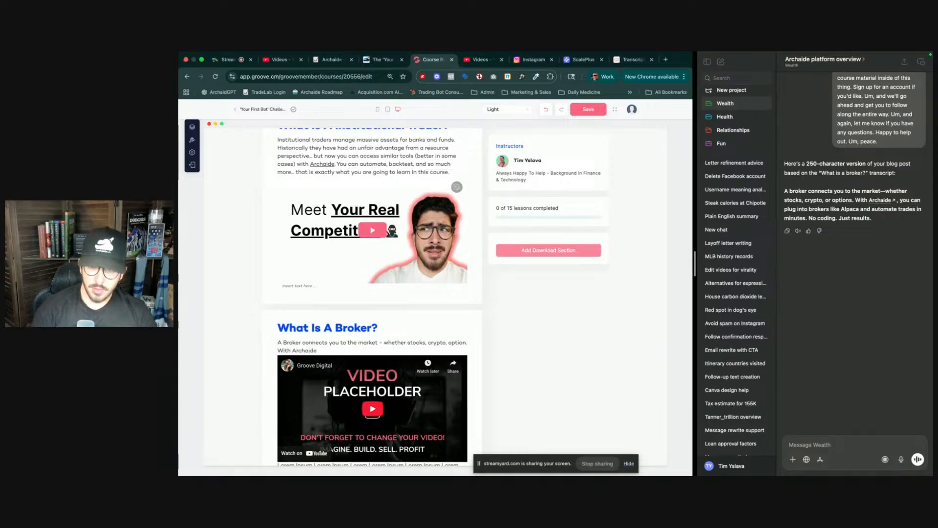
pyautogui.write(', you can')
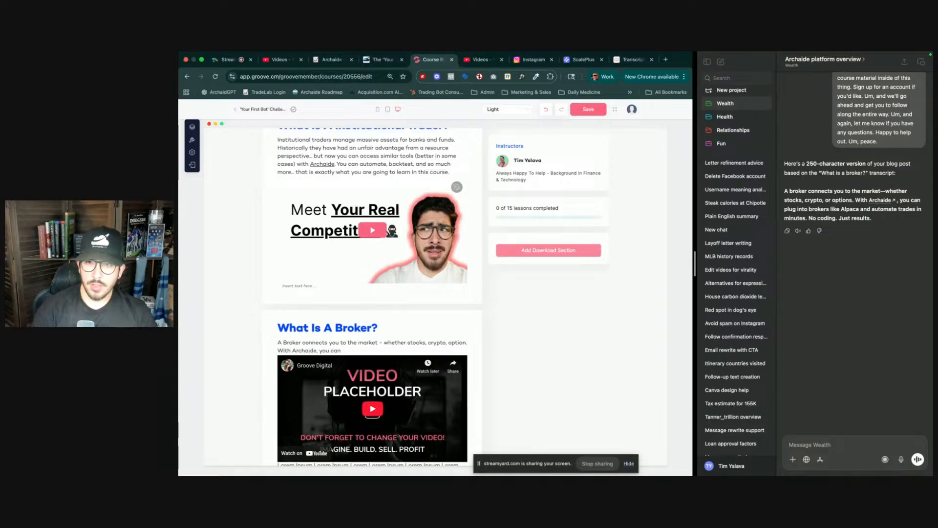
pyautogui.write(' plu')
# - Finish the description with 'connect to Brokers like alpaca (and soon to be others) and automate trades in minutes - no coding - just results!'
pyautogui.press('BackSpace')
pyautogui.press('BackSpace')
pyautogui.press('BackSpace')
pyautogui.write('connect to pro')
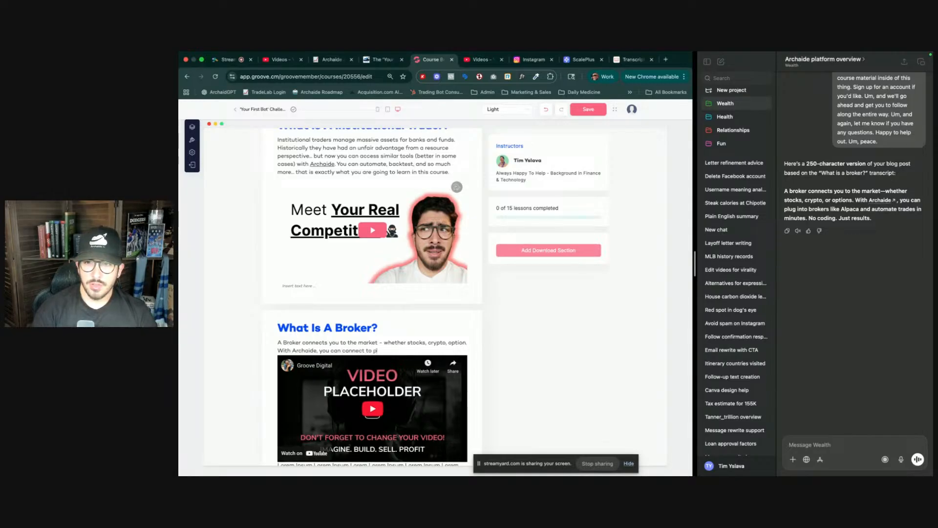
pyautogui.write(' bor')
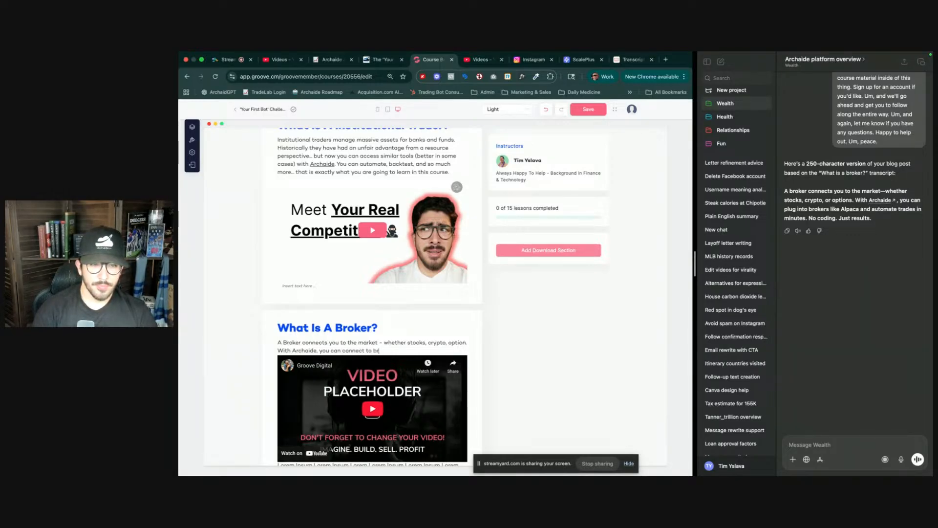
pyautogui.write('kers like alpaca and o')
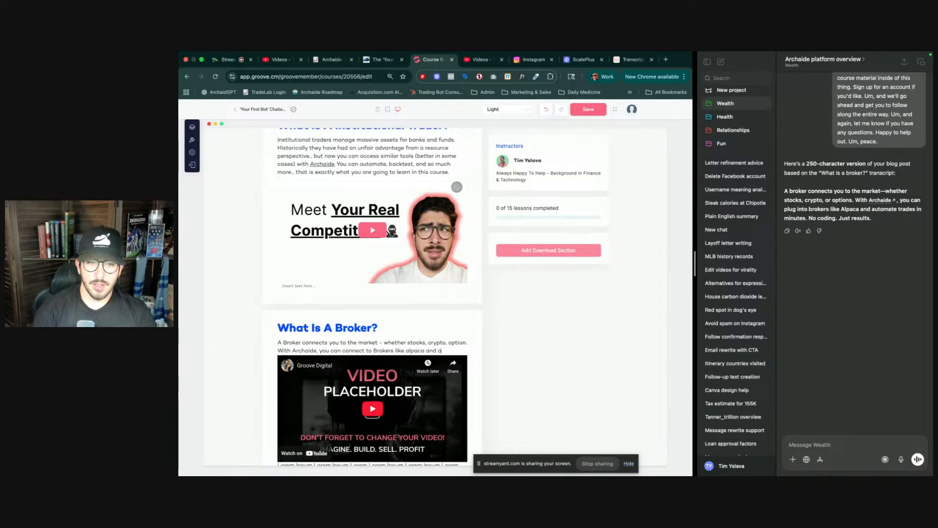
pyautogui.press('BackSpace')
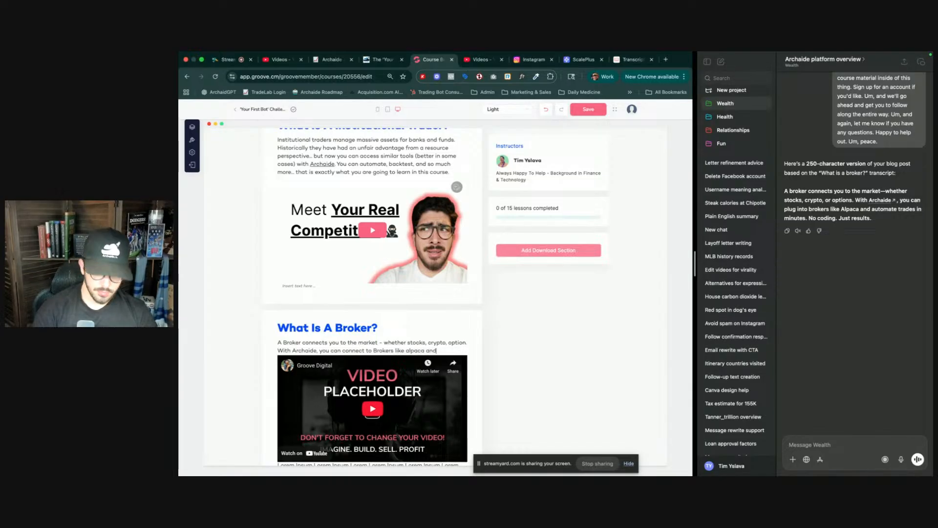
pyautogui.write('(soon to be')
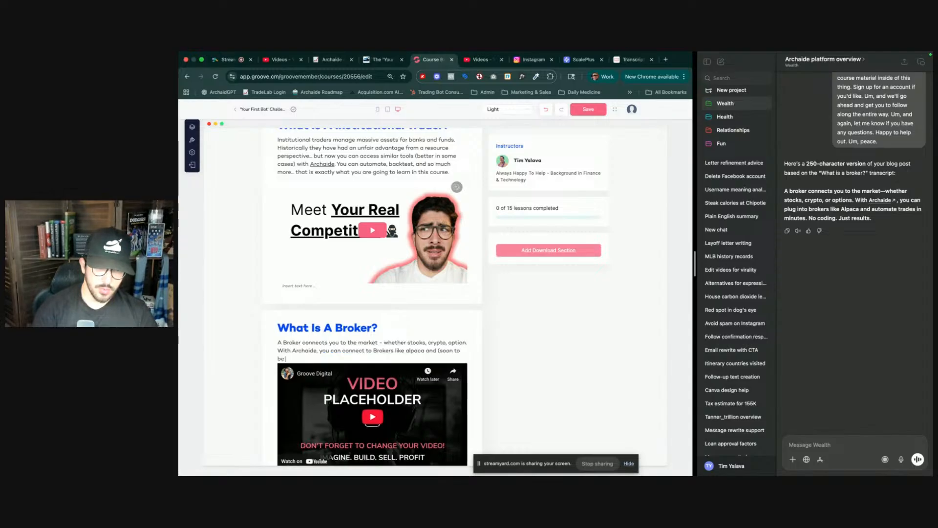
pyautogui.write(' others)')
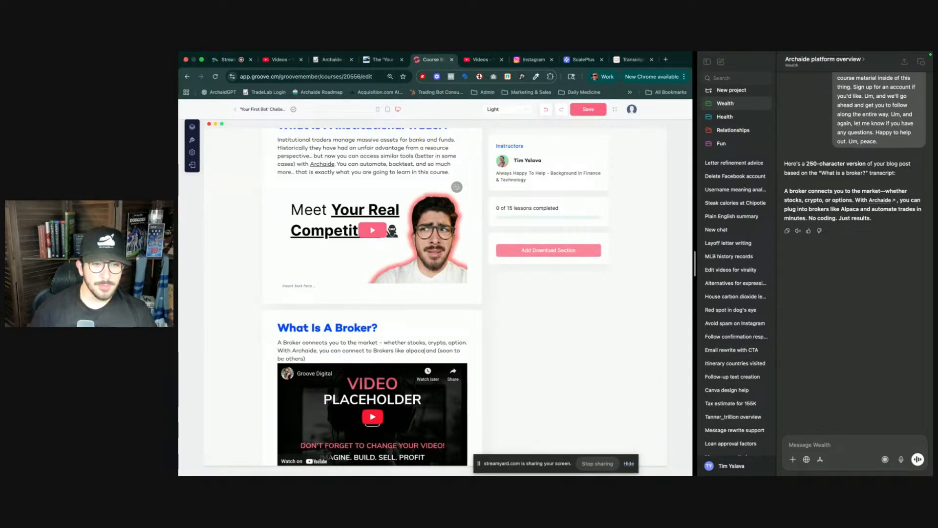
pyautogui.hotkey('shift', 'Left')
pyautogui.press('BackSpace')
pyautogui.press('Left')
pyautogui.press('Left')
pyautogui.press('Left')
pyautogui.press('Left')
pyautogui.write('(')
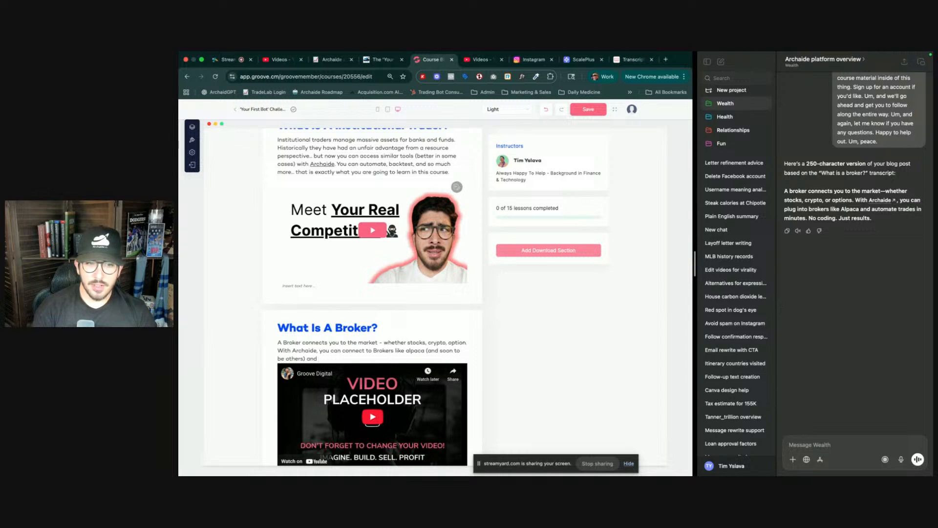
pyautogui.write('to')
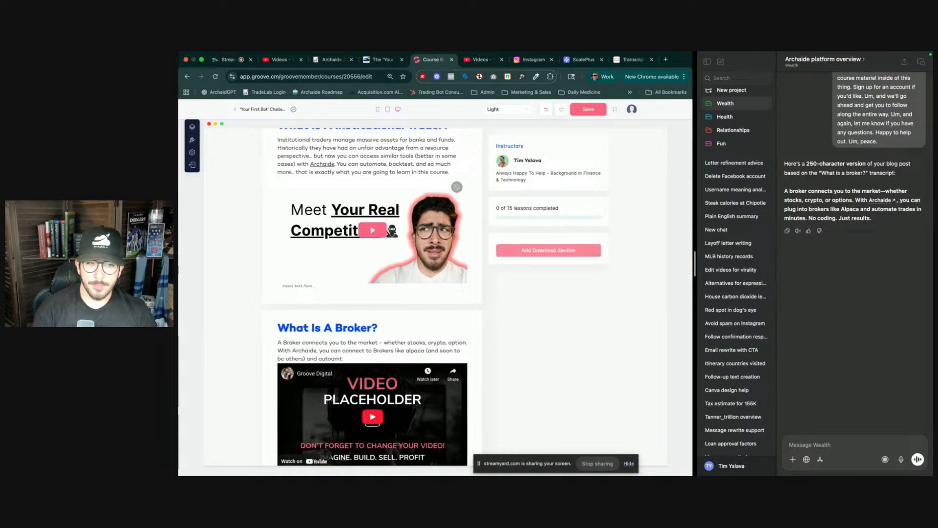
pyautogui.write('mat')
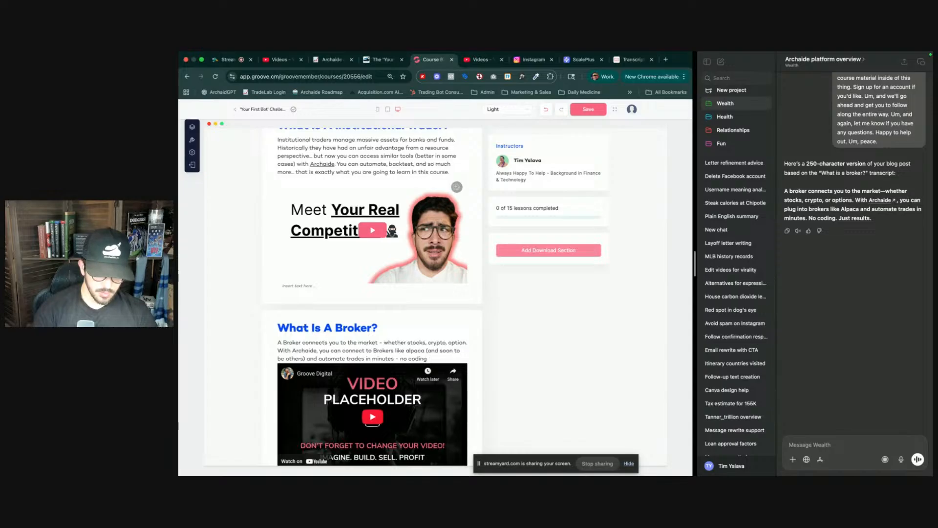
pyautogui.write('st results!')
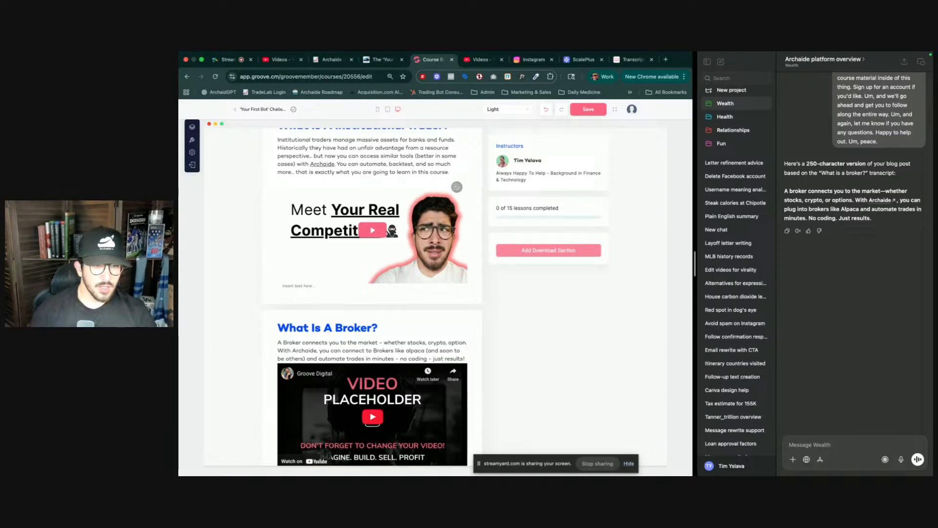
# - Replace the placeholder video with the 'What Are Brokers?' library video and save the lesson
pyautogui.click(375, 417)
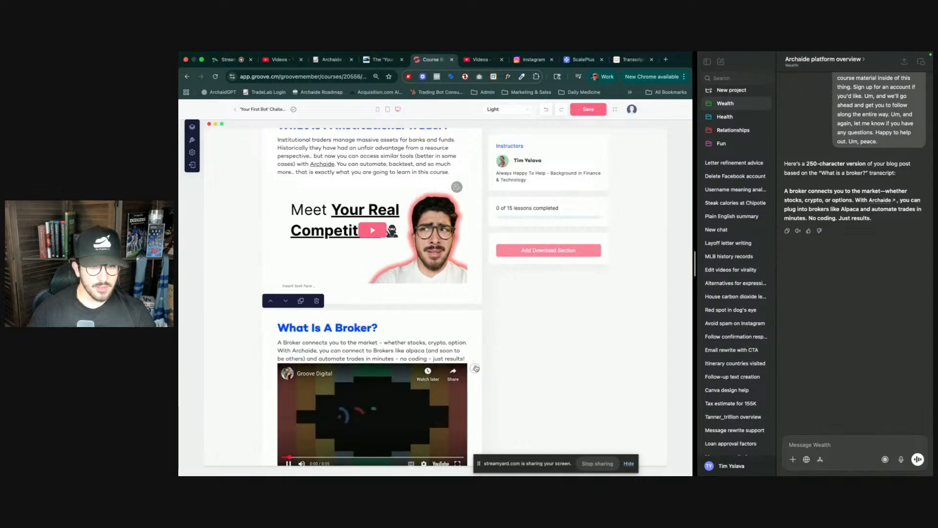
pyautogui.click(474, 369)
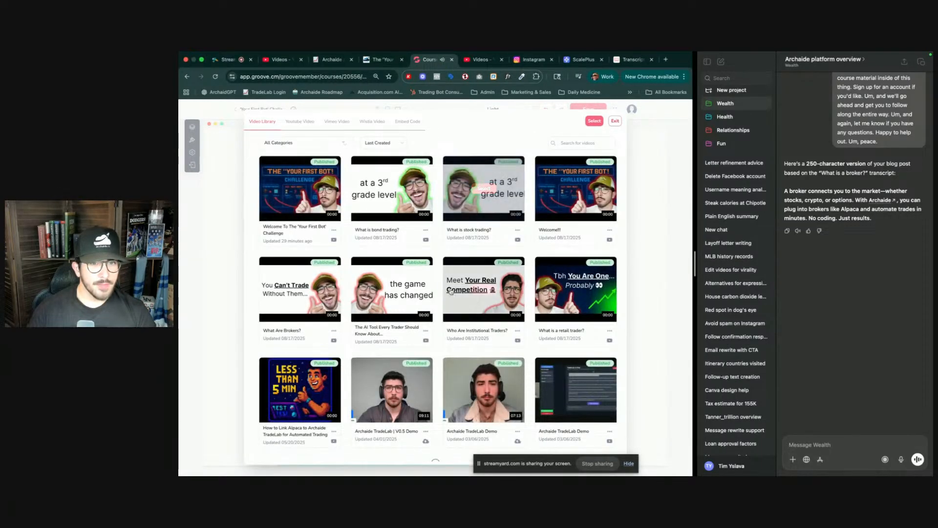
pyautogui.scroll(-1, 386, 288)
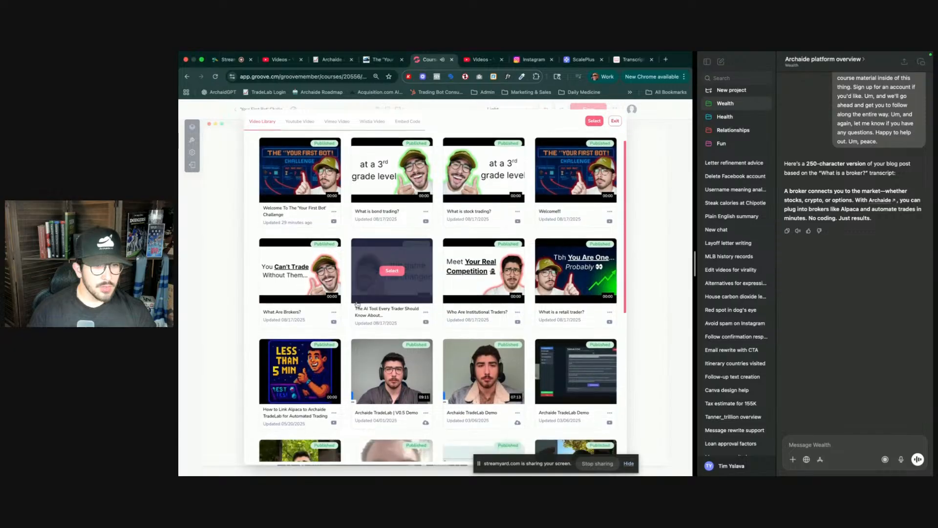
pyautogui.click(302, 271)
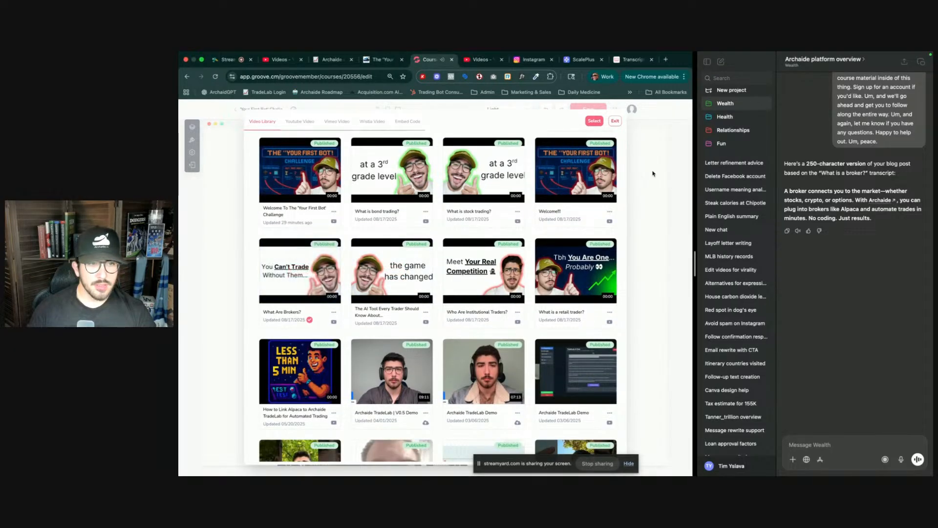
pyautogui.click(594, 120)
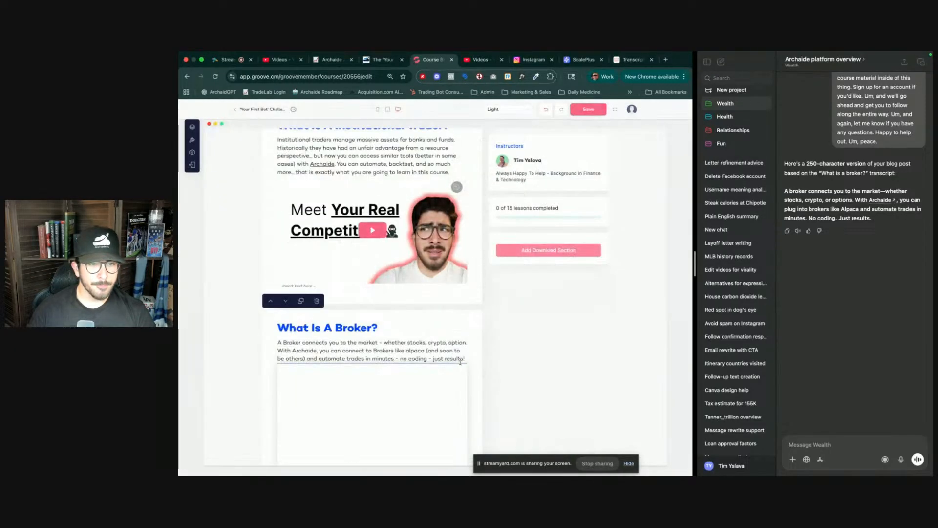
pyautogui.click(583, 112)
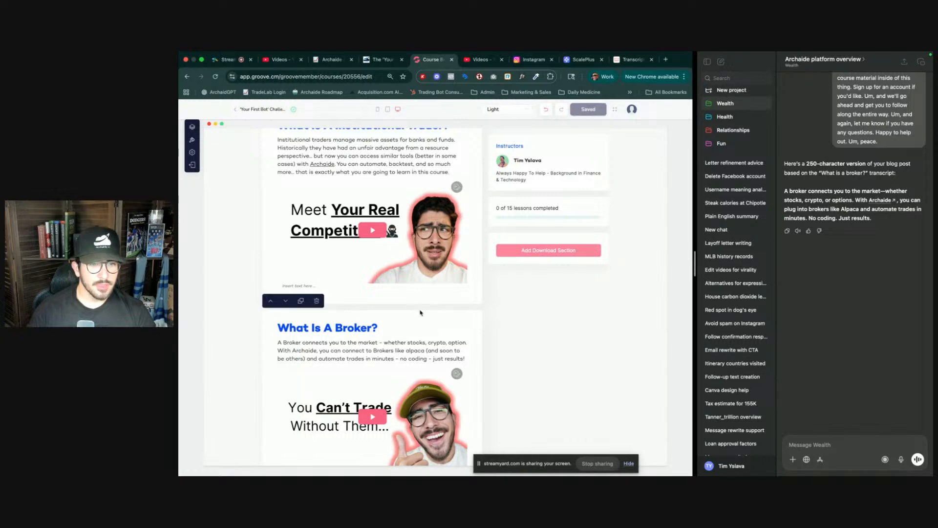
# - Add a new video section below the 'Your First Bot' Blueprint PDF block
pyautogui.scroll(6, 420, 313)
pyautogui.scroll(2, 421, 312)
pyautogui.scroll(-9, 420, 312)
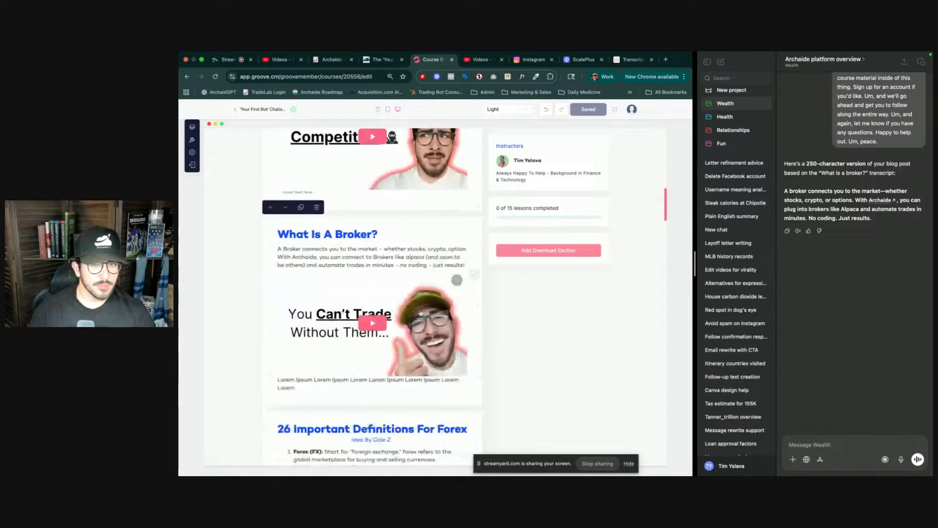
pyautogui.scroll(-10, 420, 313)
pyautogui.scroll(-15, 374, 367)
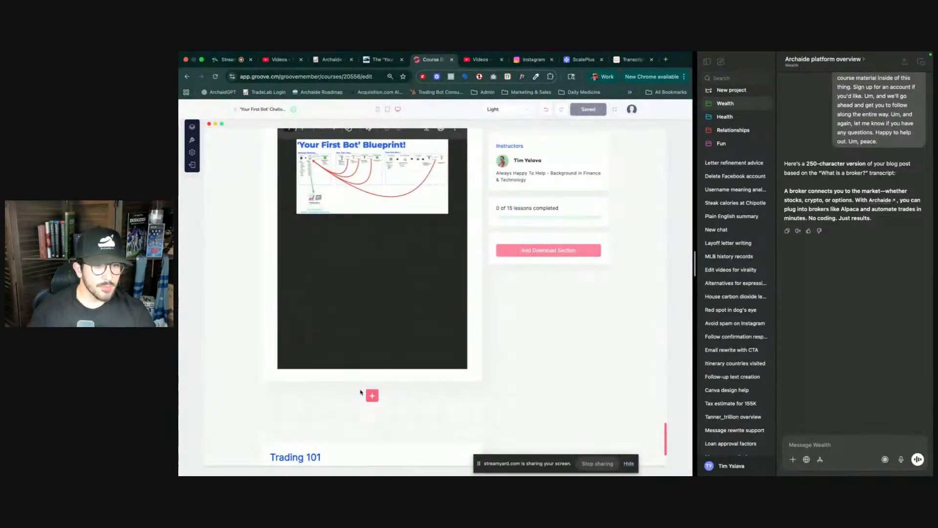
pyautogui.click(371, 397)
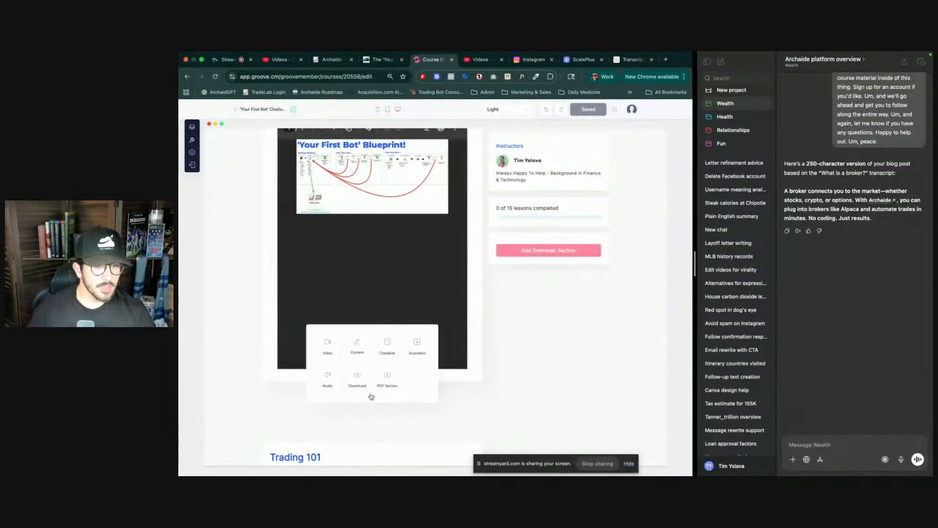
pyautogui.click(326, 351)
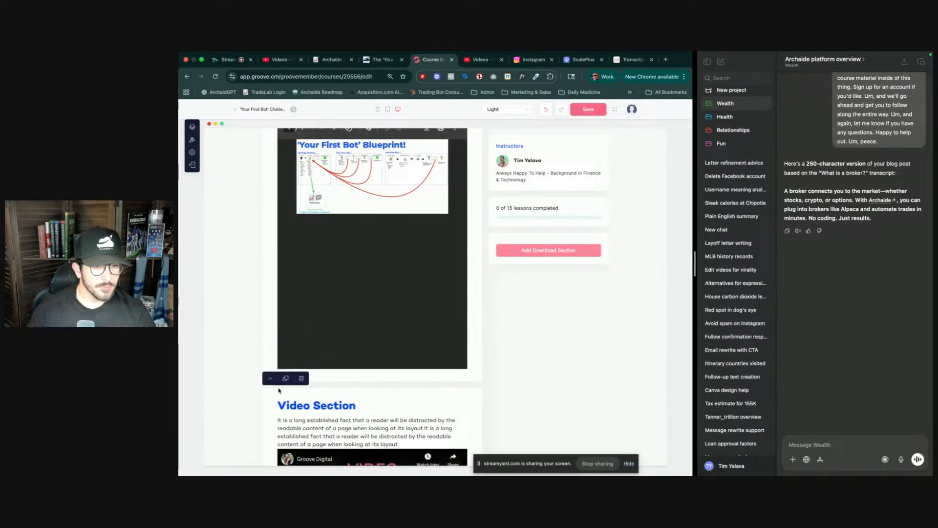
# - Move the new video section up until it sits directly below the 'What Is A Broker?' section
pyautogui.click(272, 380)
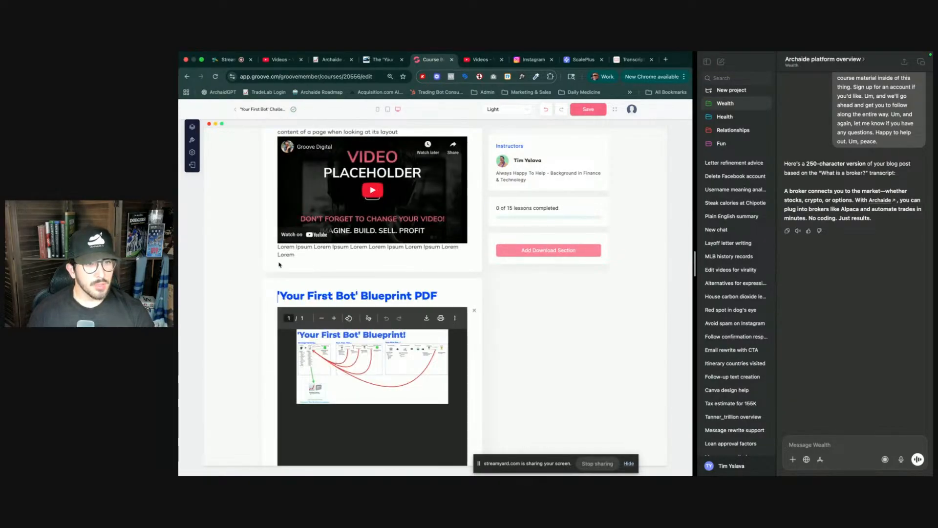
pyautogui.scroll(3, 278, 236)
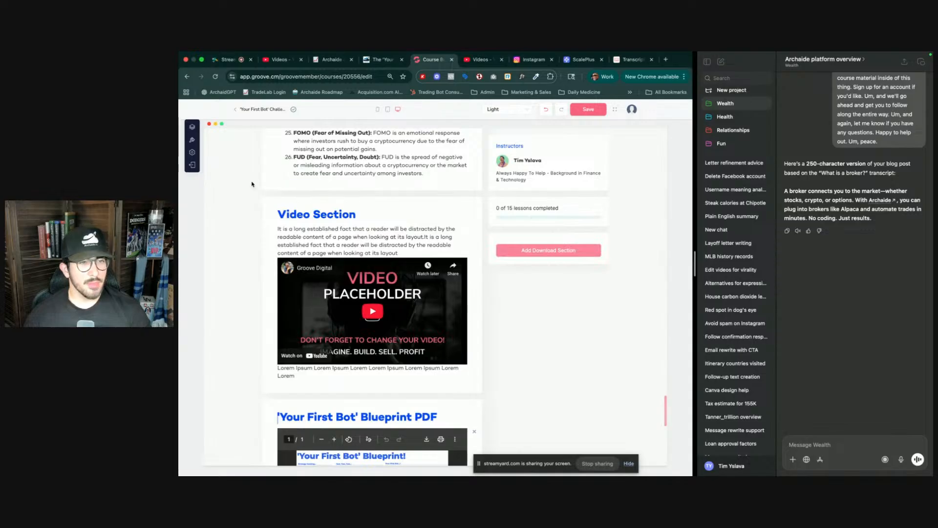
pyautogui.click(271, 188)
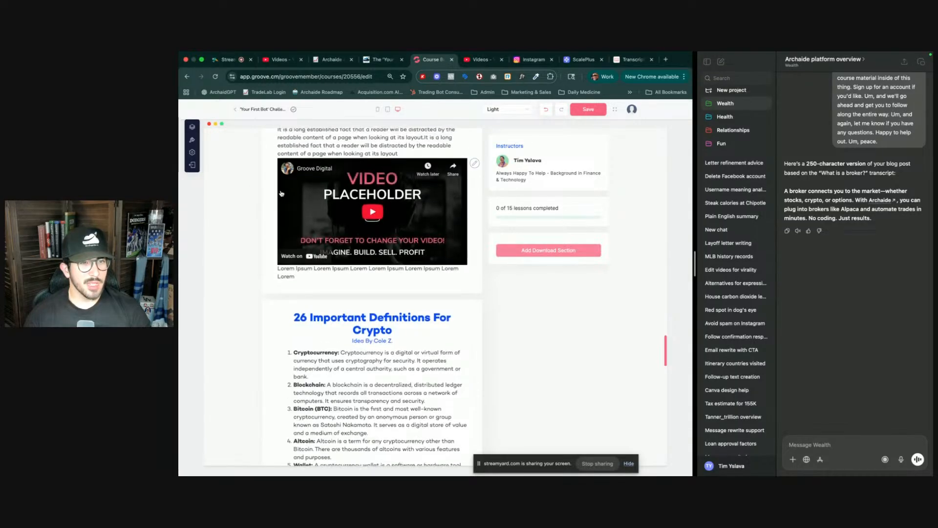
pyautogui.scroll(1, 273, 163)
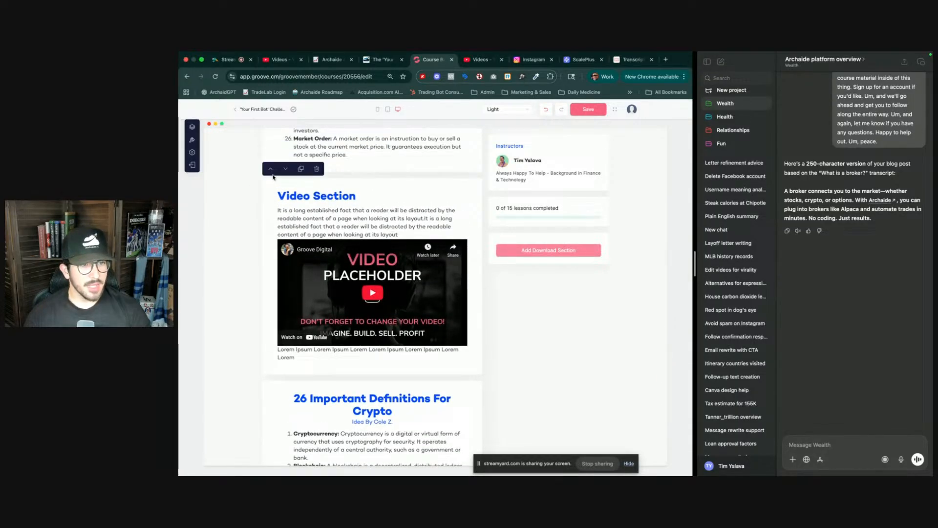
pyautogui.click(268, 169)
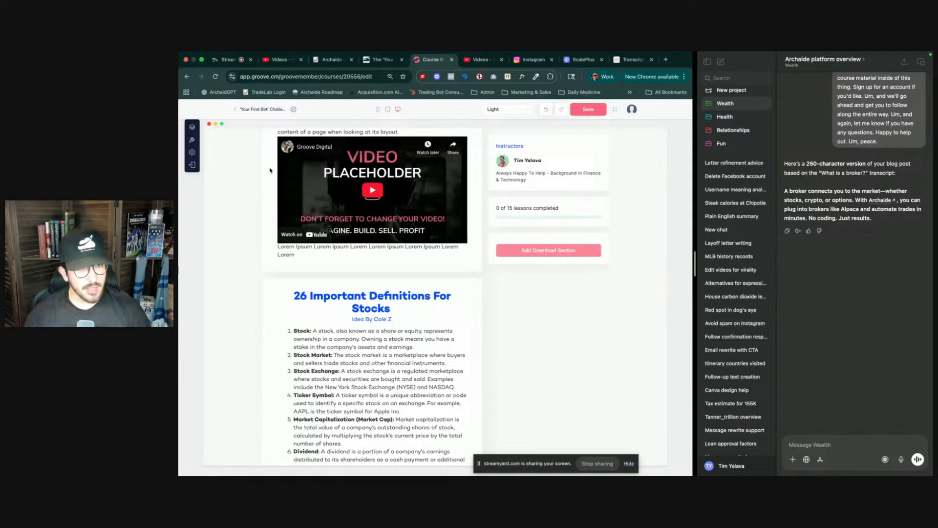
pyautogui.scroll(4, 271, 171)
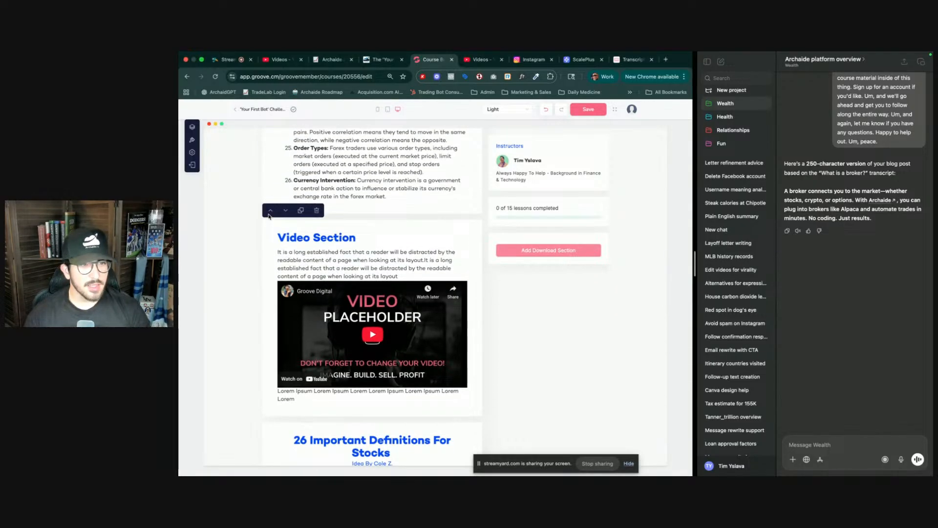
pyautogui.click(270, 212)
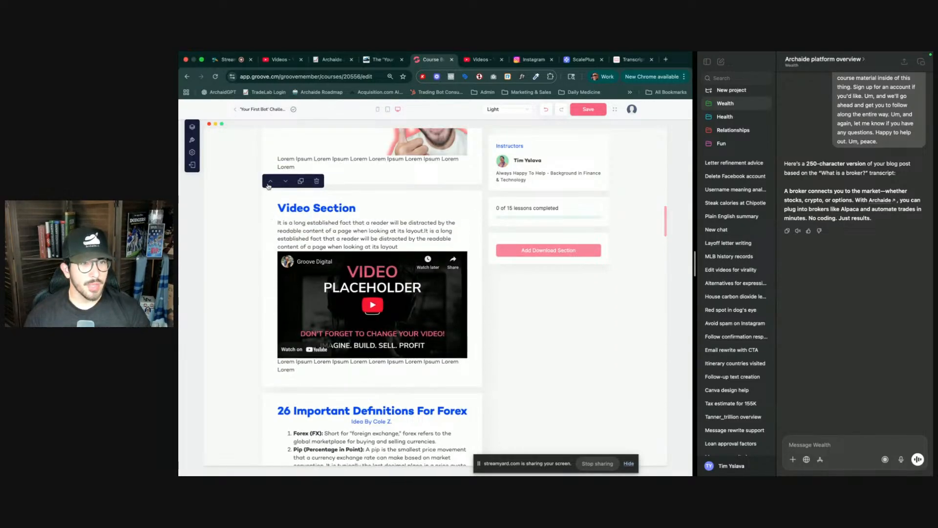
pyautogui.scroll(3, 269, 183)
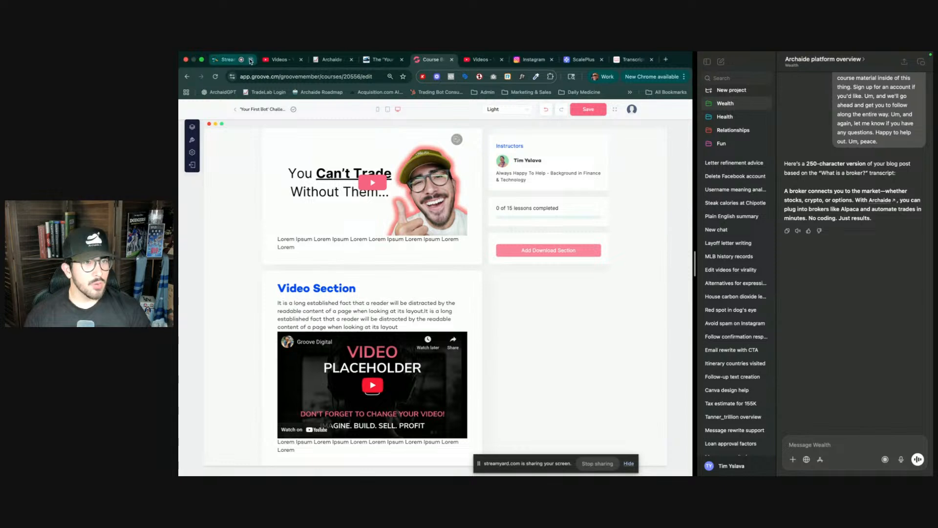
# - Switch to StreamYard and post the comment 'Hey guys!' in the live stream's comment box
pyautogui.click(228, 60)
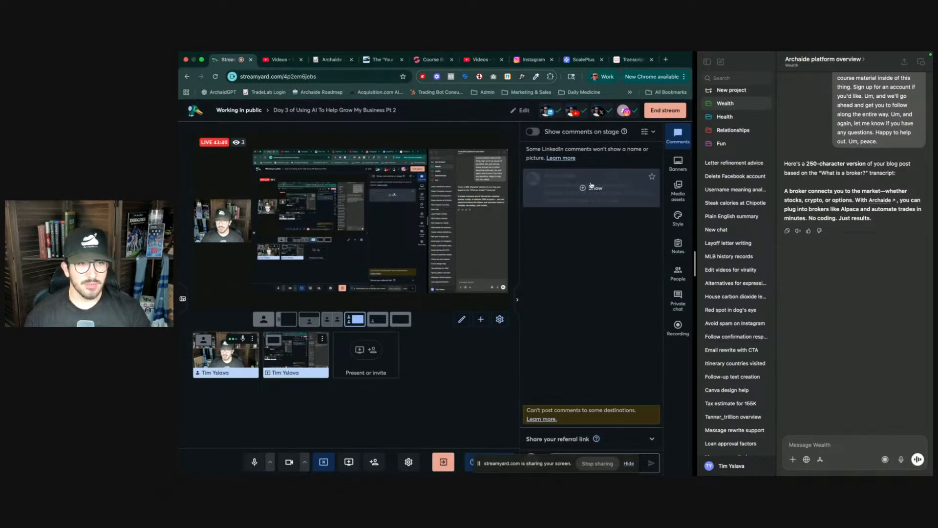
pyautogui.click(631, 61)
pyautogui.click(578, 60)
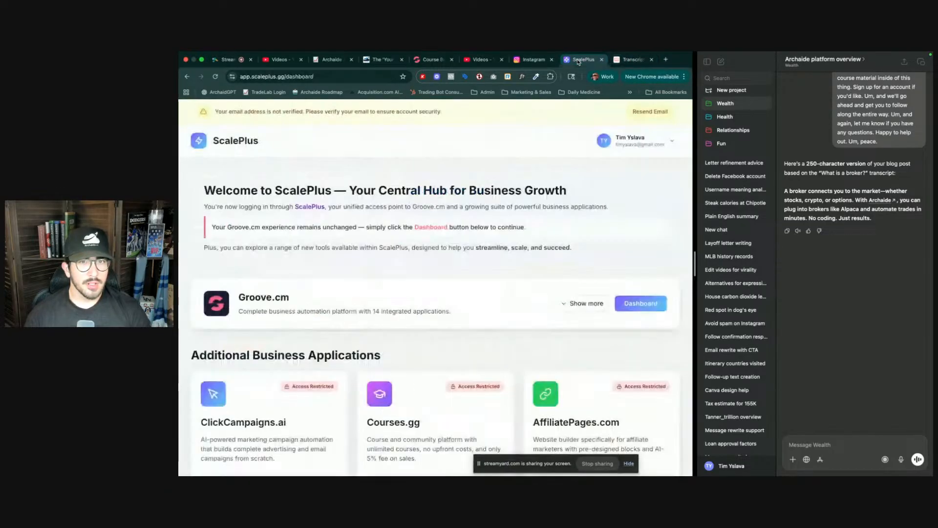
pyautogui.click(228, 60)
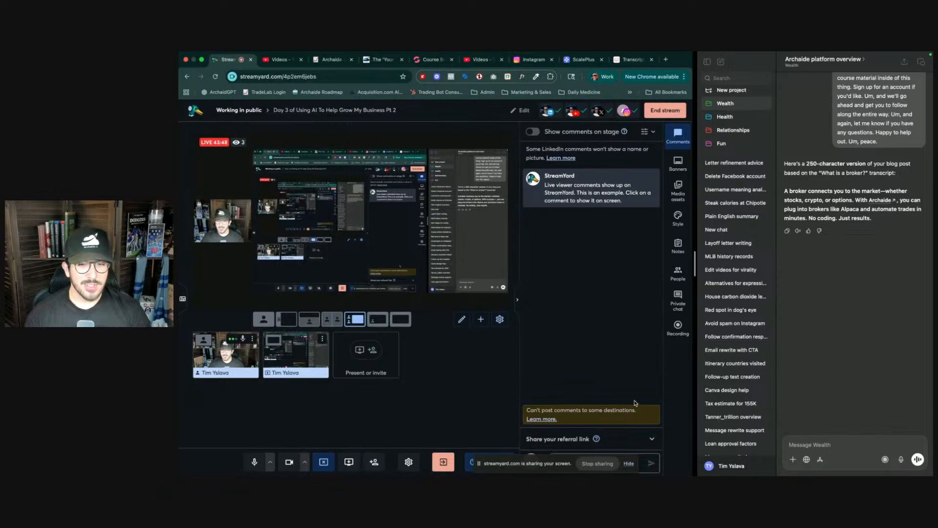
pyautogui.click(632, 467)
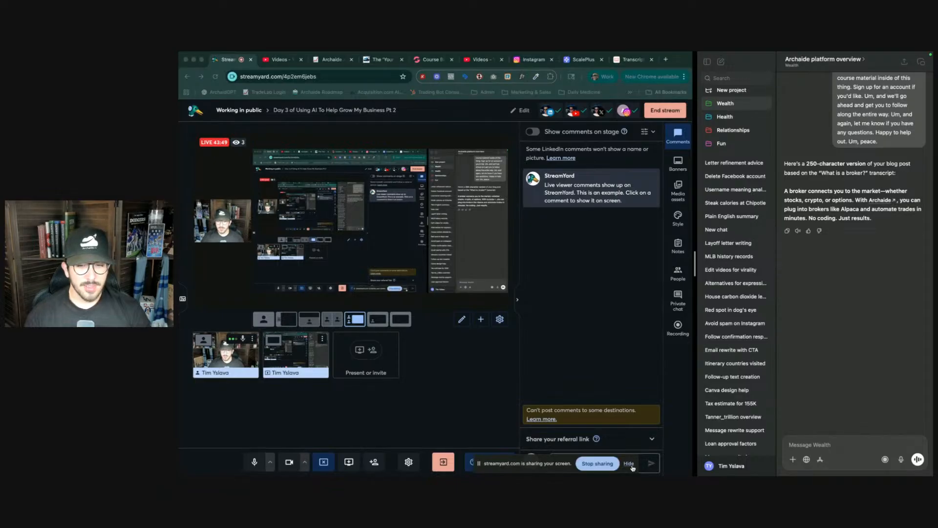
pyautogui.click(630, 465)
pyautogui.click(603, 459)
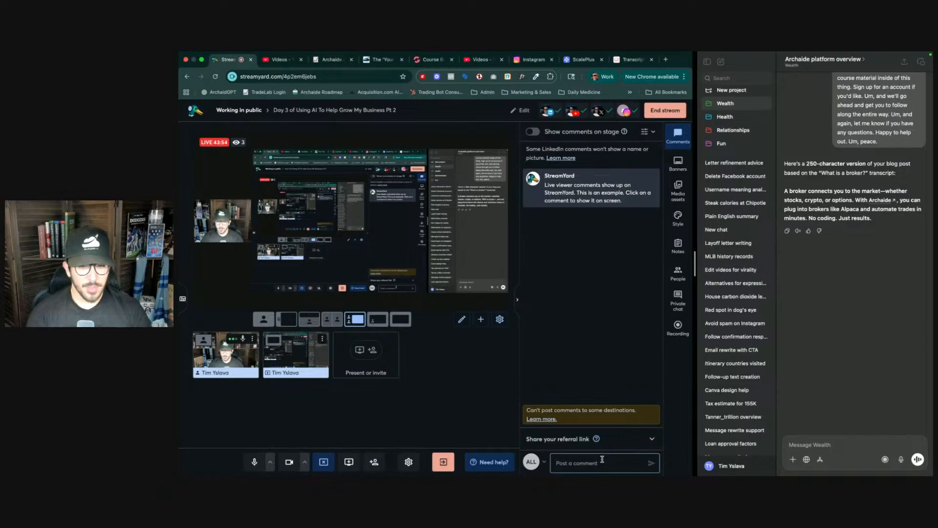
pyautogui.write('Hey guys!')
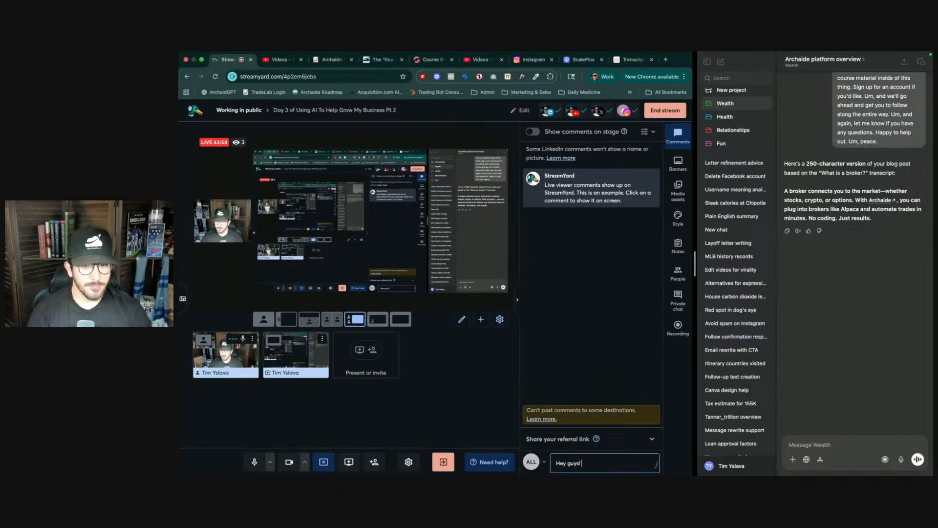
pyautogui.press('Return')
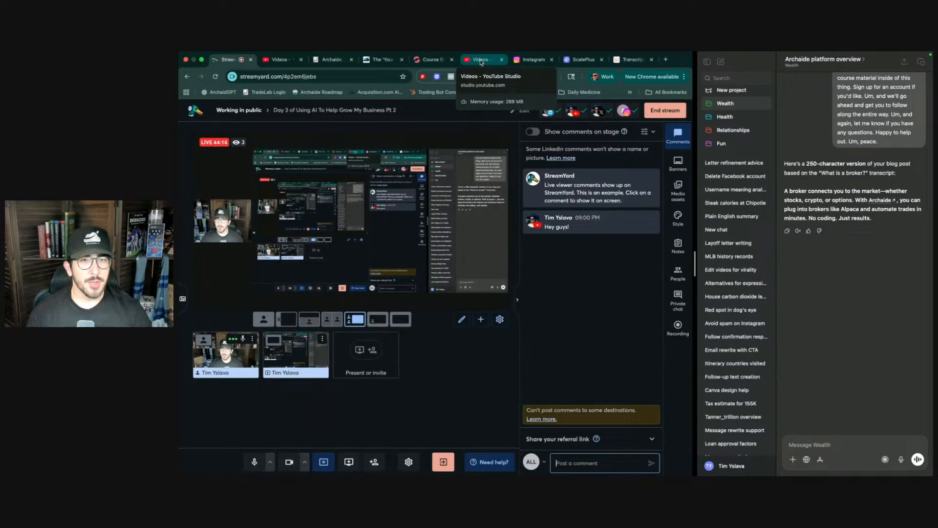
pyautogui.click(432, 60)
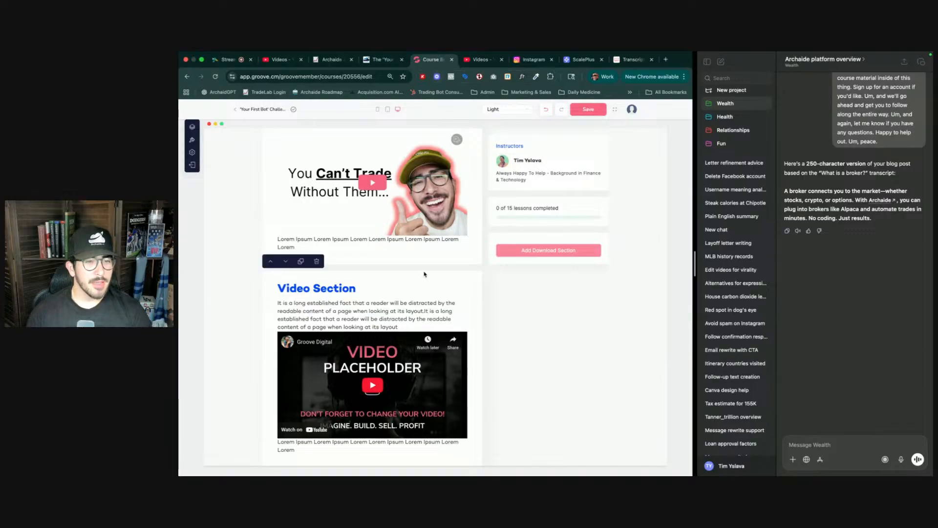
pyautogui.doubleClick(331, 287)
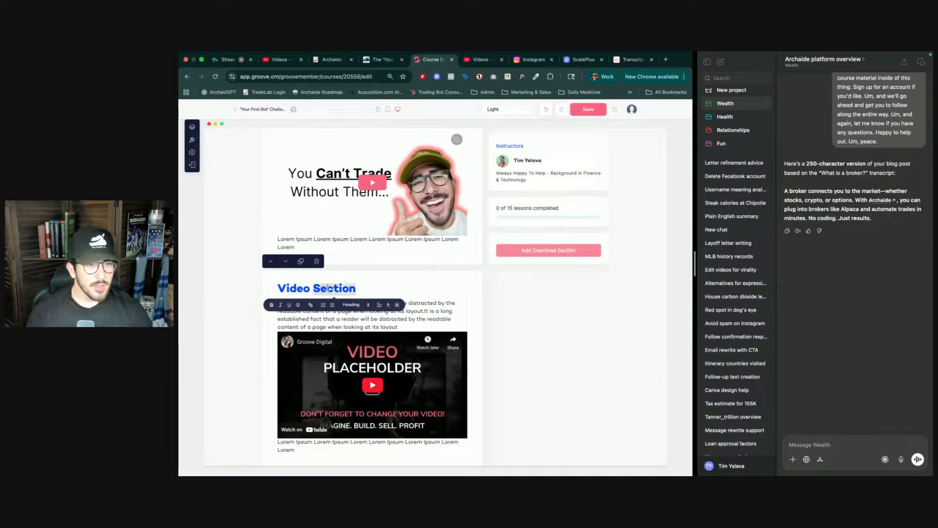
pyautogui.scroll(3, 332, 254)
pyautogui.scroll(-3, 340, 218)
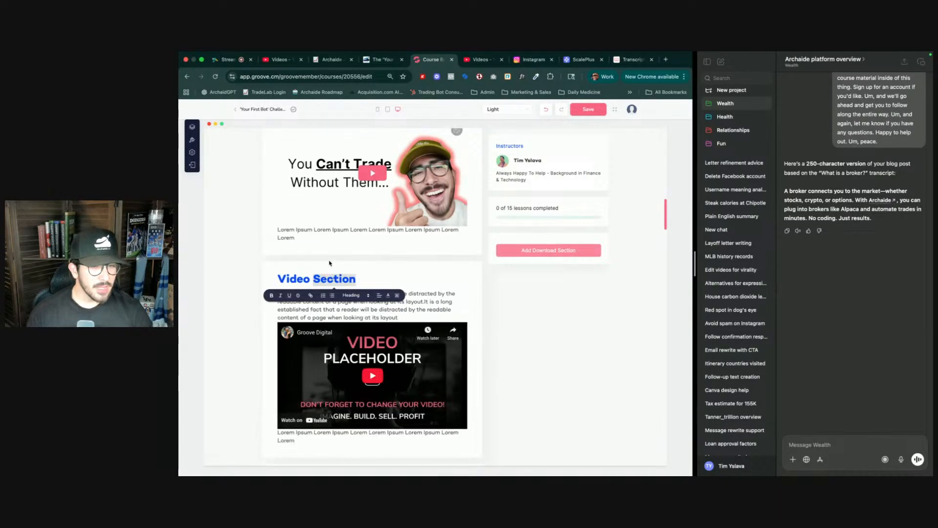
# - Copy the shareable link of 'The AI Tool Every Trader Should Know' course video in YouTube Studio
pyautogui.click(381, 60)
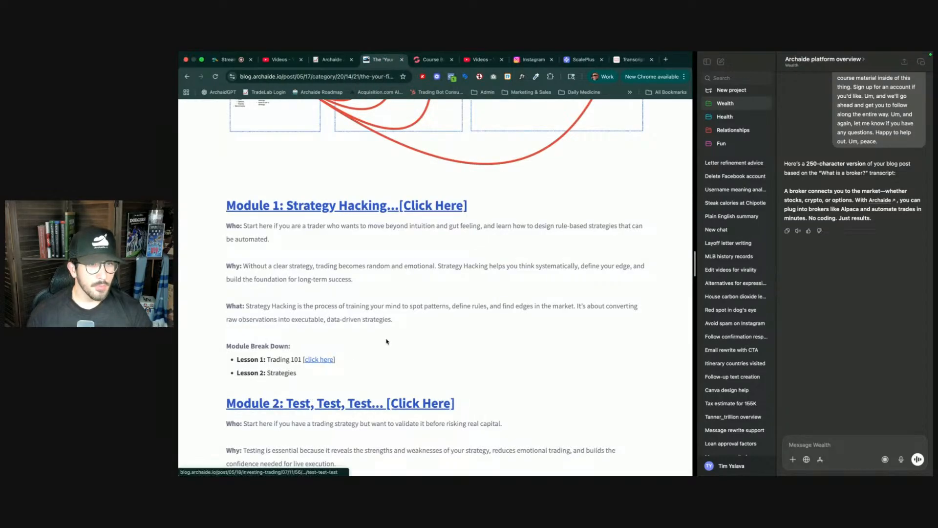
pyautogui.click(481, 60)
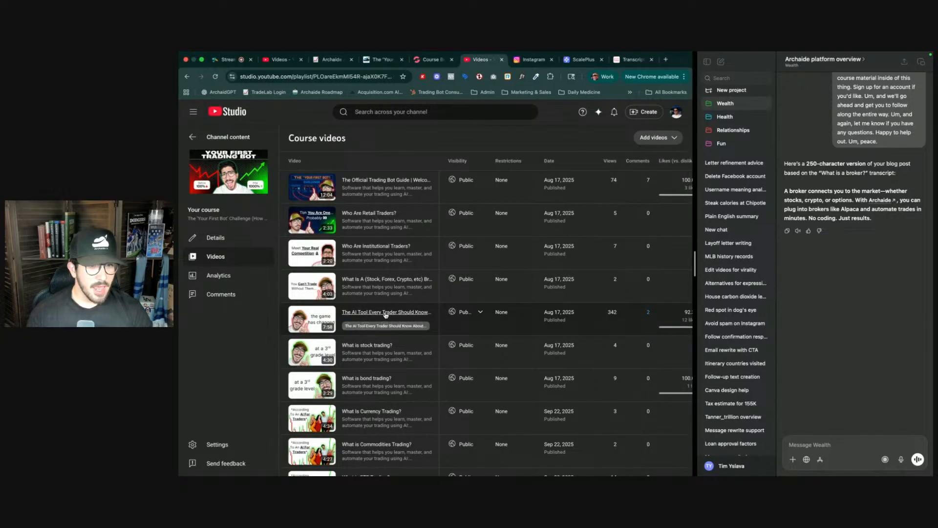
pyautogui.click(421, 327)
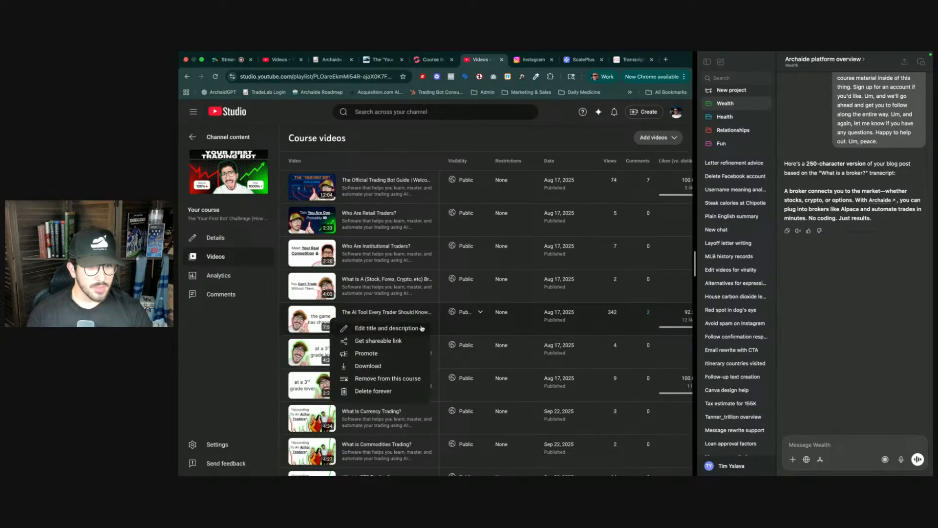
pyautogui.click(389, 341)
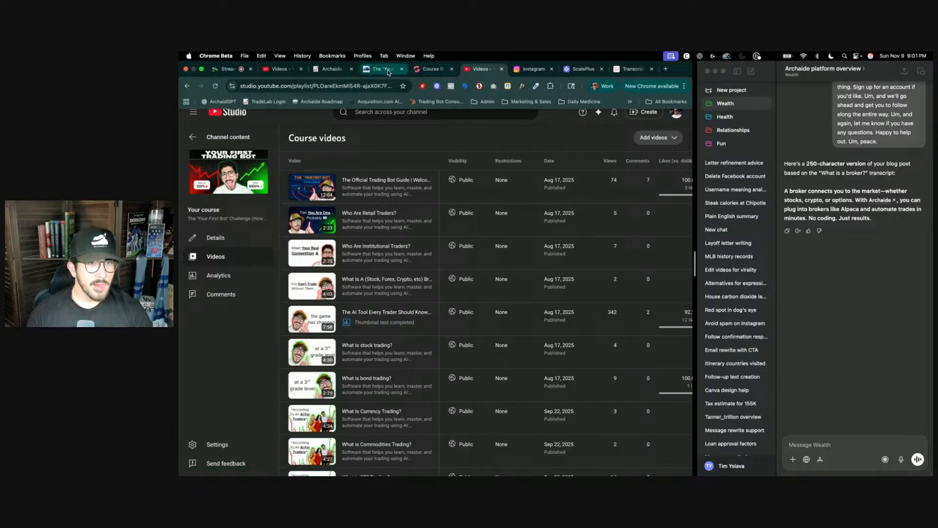
pyautogui.click(379, 69)
pyautogui.click(283, 205)
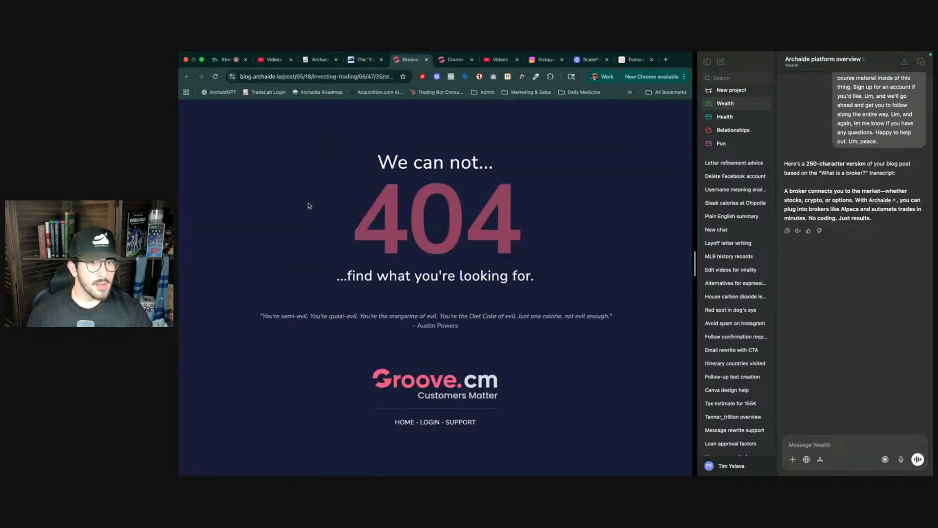
pyautogui.click(426, 59)
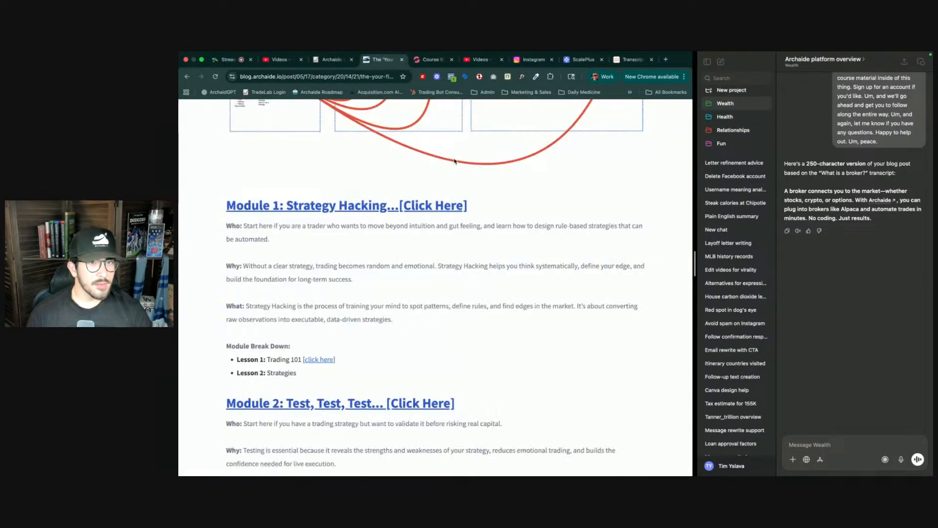
pyautogui.click(478, 61)
# - Copy the 'What Is A (Stock, Forex, Crypto, etc) Broker?' video link and load its transcript on YouTubeToTranscript
pyautogui.moveTo(384, 296)
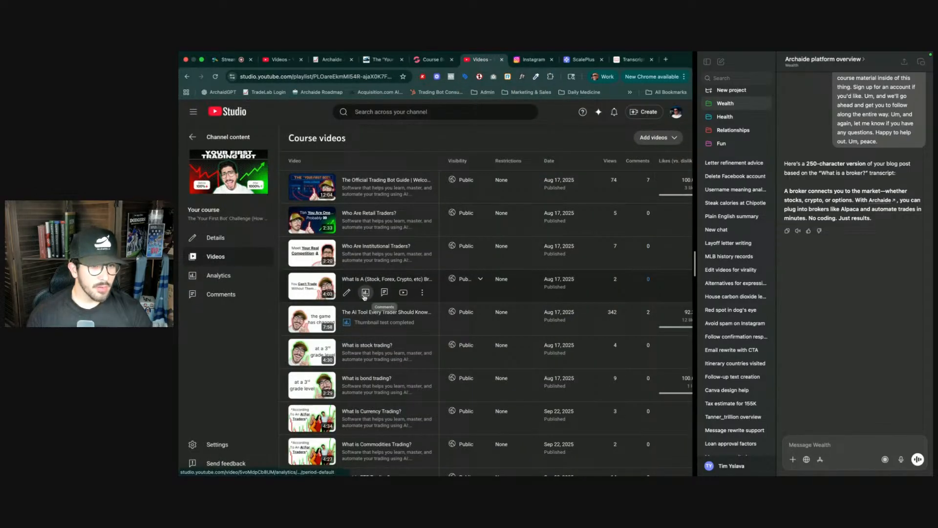
pyautogui.click(420, 293)
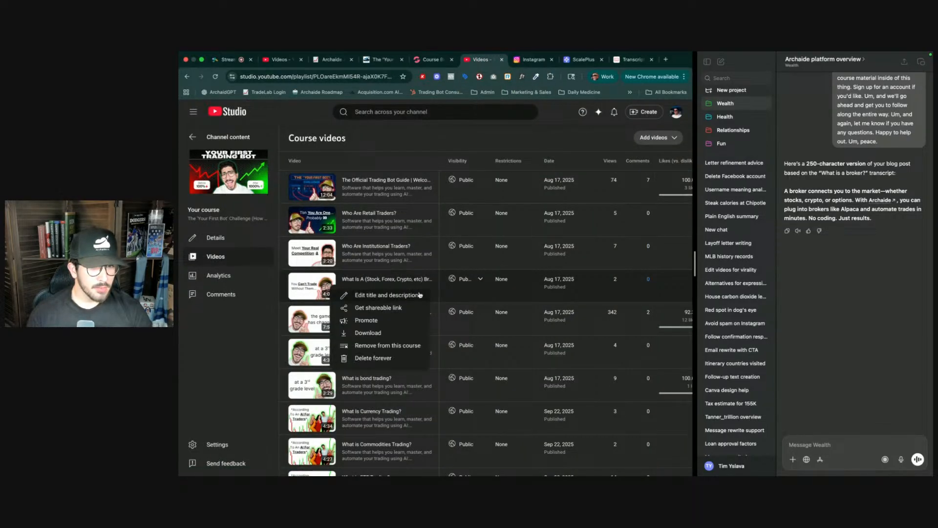
pyautogui.click(393, 309)
pyautogui.click(635, 62)
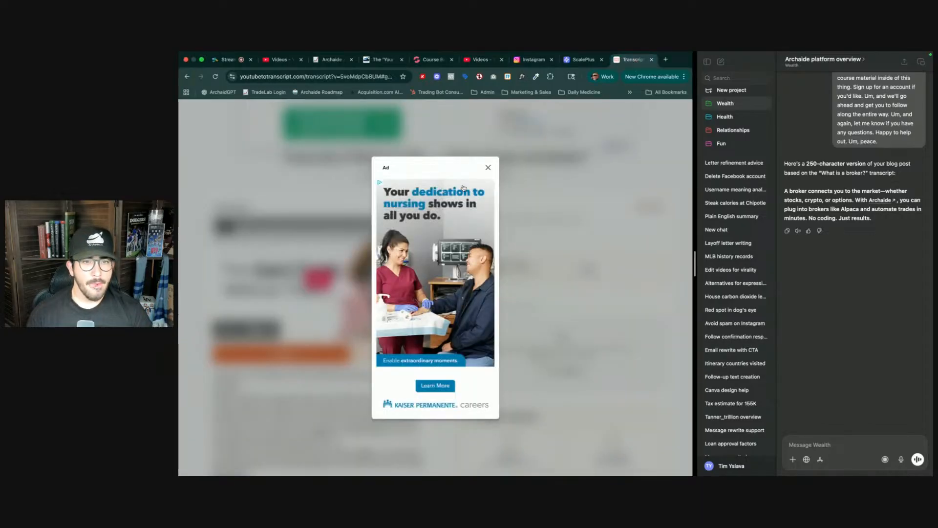
pyautogui.click(487, 168)
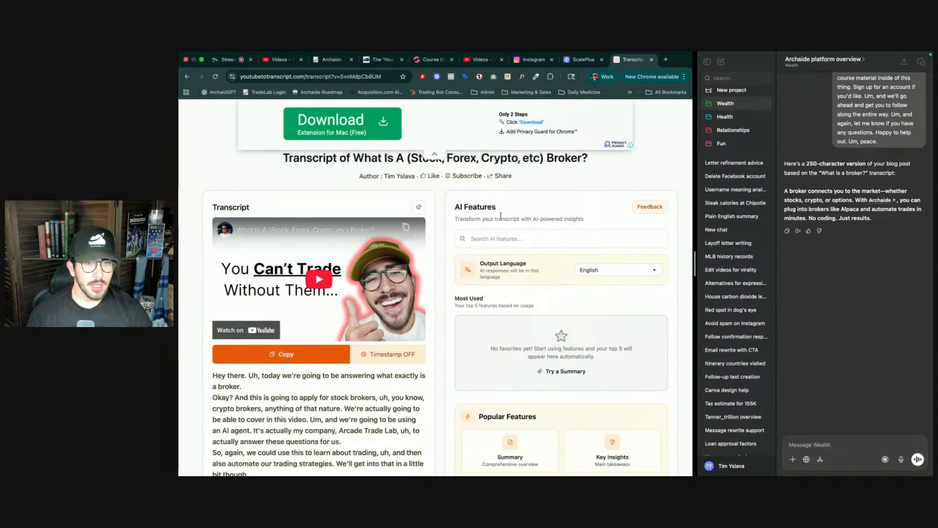
pyautogui.click(400, 163)
pyautogui.press('super+v')
pyautogui.click(518, 164)
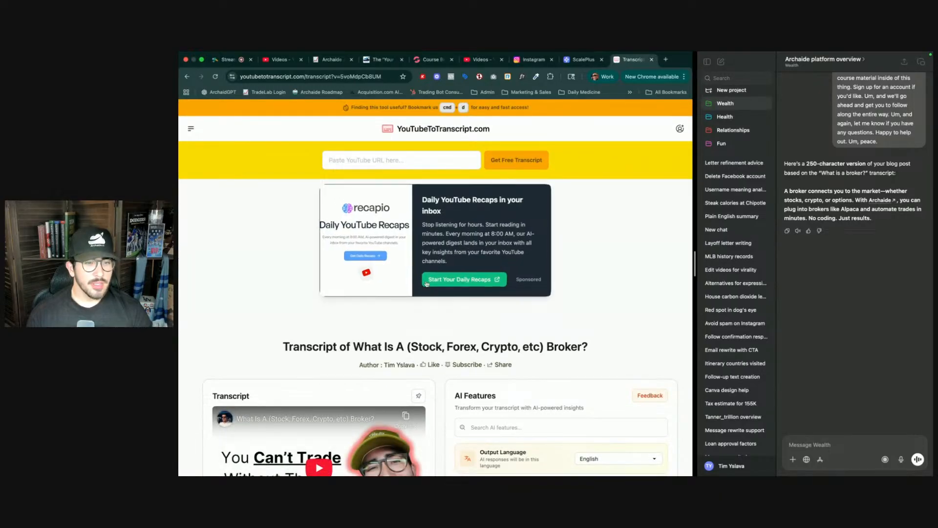
pyautogui.scroll(-2, 382, 326)
pyautogui.scroll(-5, 382, 326)
pyautogui.press('super+1')
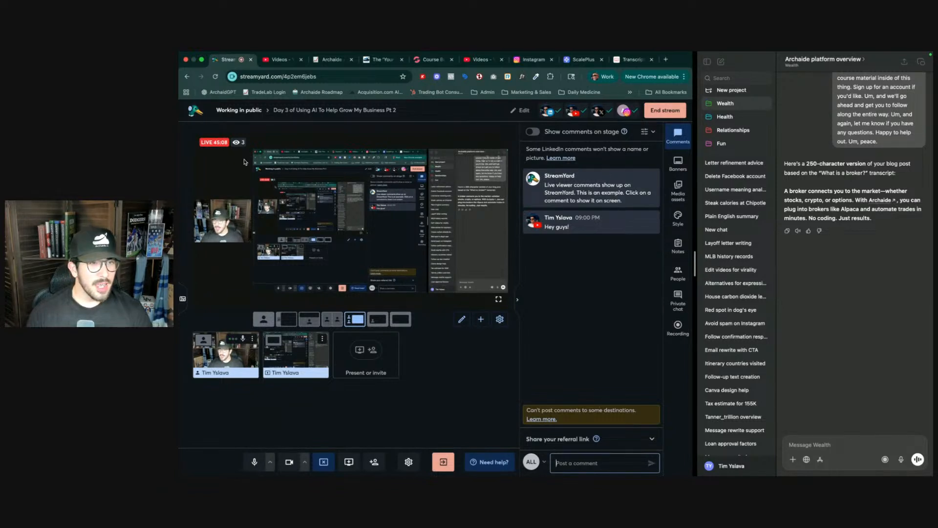
pyautogui.moveTo(242, 144)
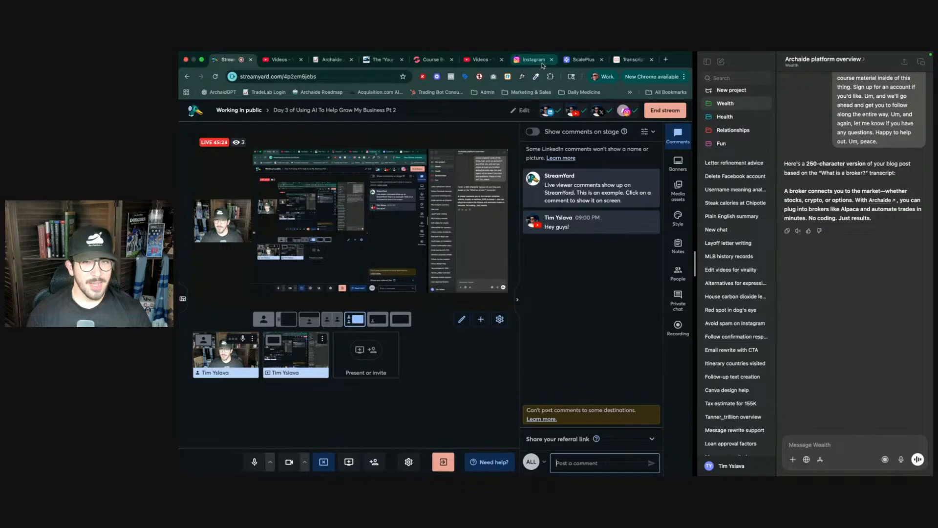
# - Paste the copied video link into YouTubeToTranscript and fetch its transcript again
pyautogui.click(631, 61)
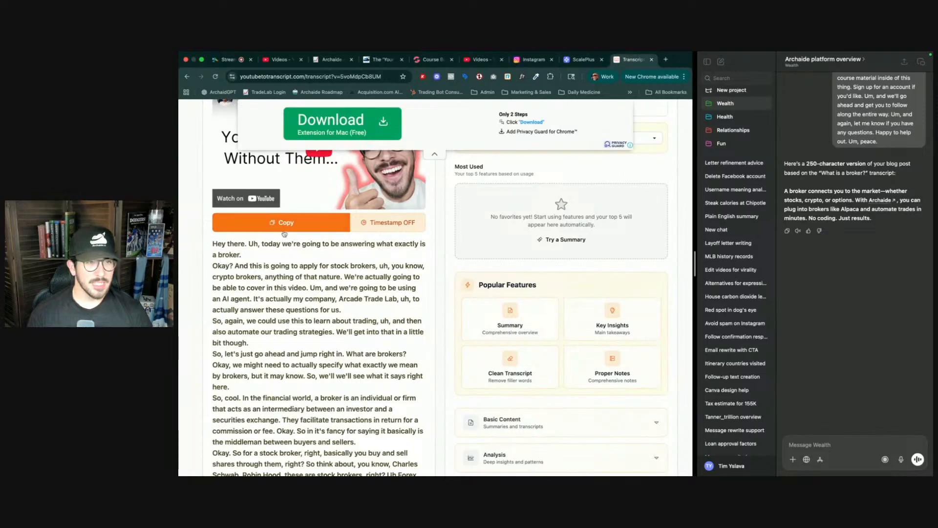
pyautogui.scroll(10, 445, 270)
pyautogui.scroll(2, 498, 215)
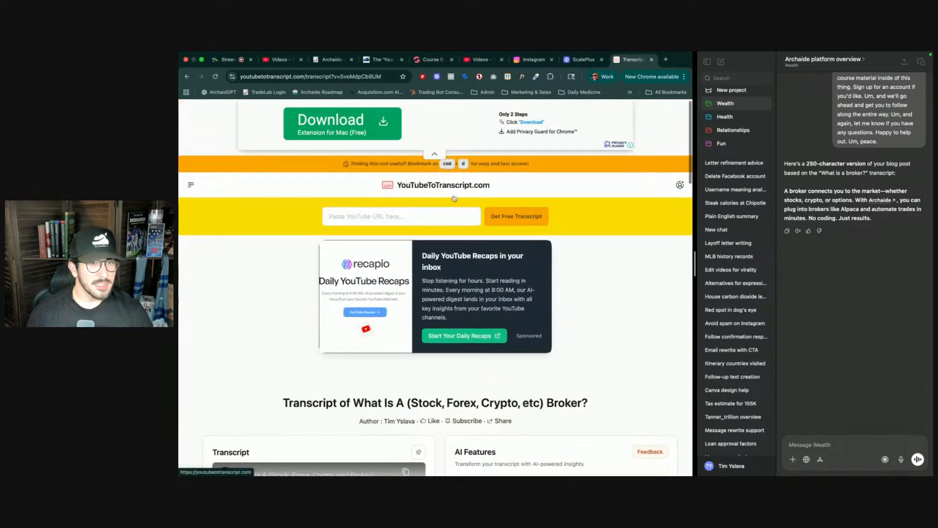
pyautogui.click(392, 218)
pyautogui.press('super+v')
pyautogui.click(517, 220)
pyautogui.scroll(-5, 406, 340)
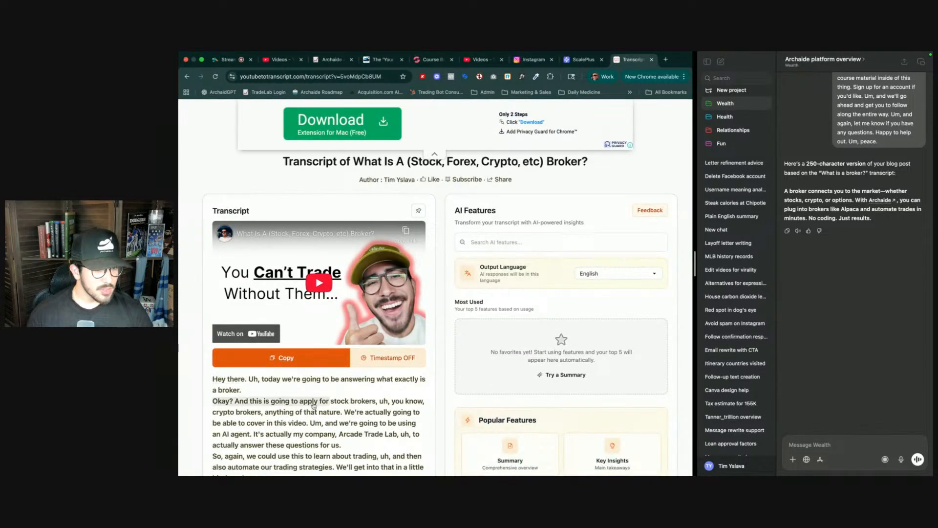
# - Copy the link of 'The AI Tool Every Trader Should Know' video from the course videos list in YouTube Studio
pyautogui.click(477, 70)
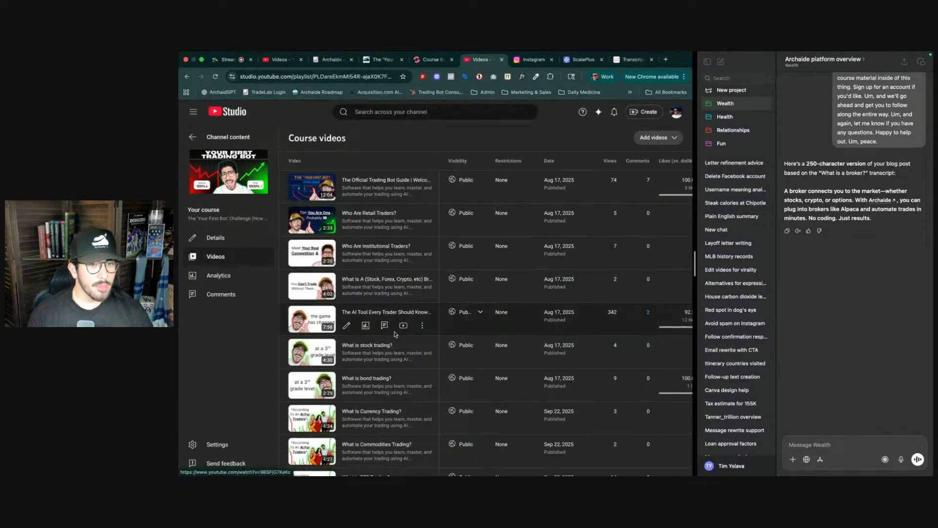
pyautogui.click(422, 326)
pyautogui.click(378, 341)
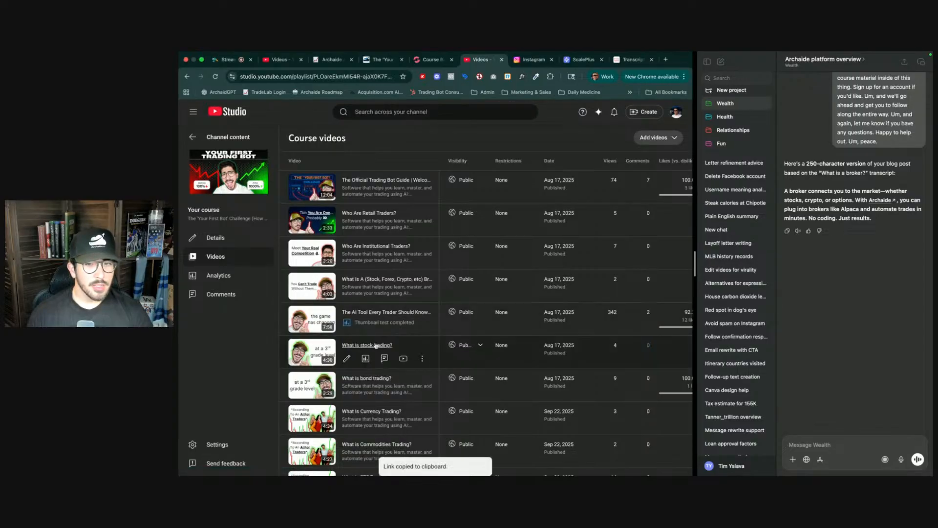
# - Load that video's transcript on YouTubeToTranscript and copy the full transcript text
pyautogui.click(632, 59)
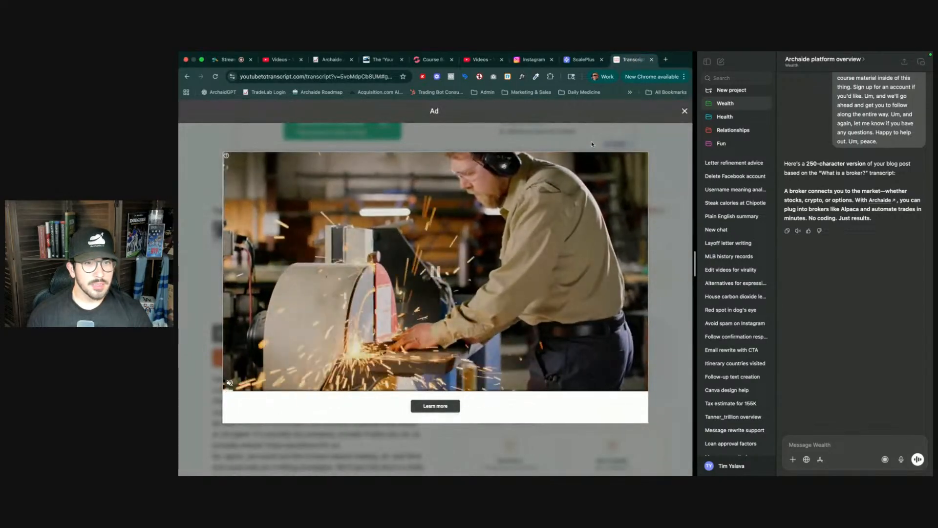
pyautogui.click(684, 111)
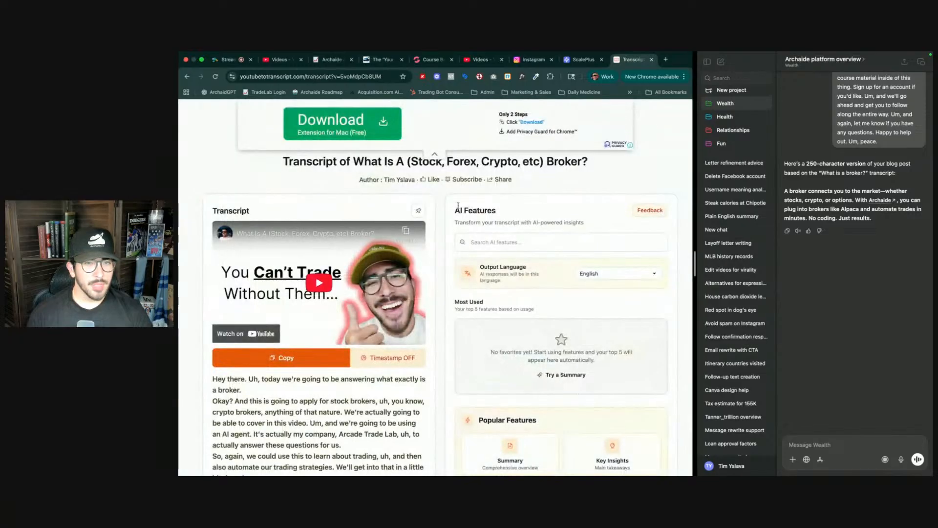
pyautogui.click(370, 221)
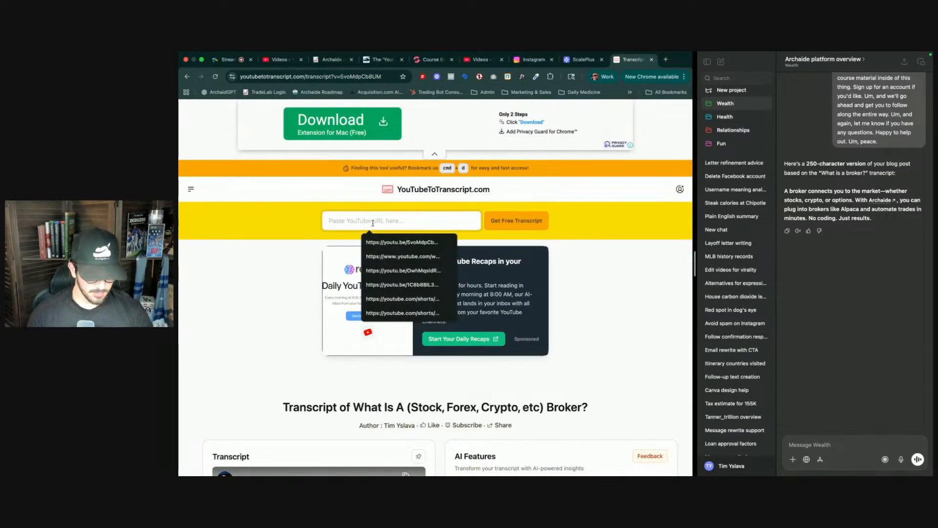
pyautogui.press('super+v')
pyautogui.click(525, 221)
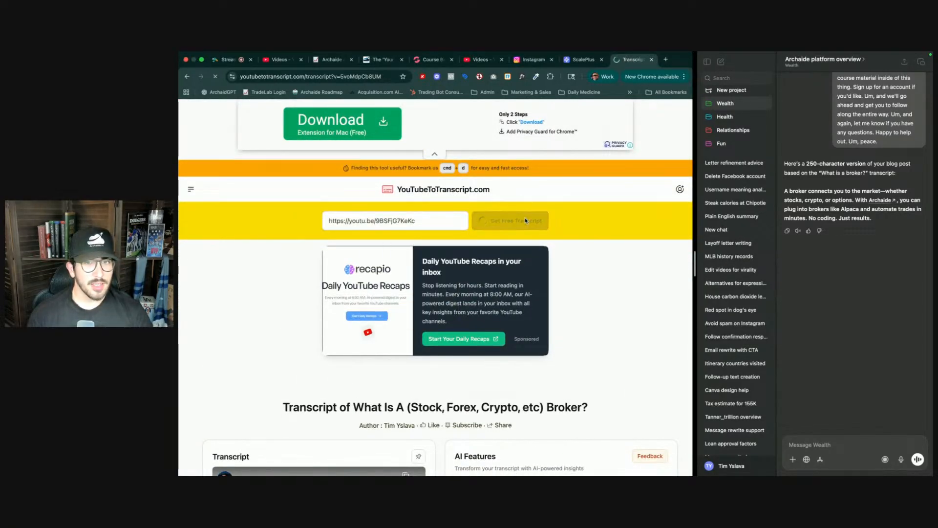
pyautogui.scroll(-4, 373, 363)
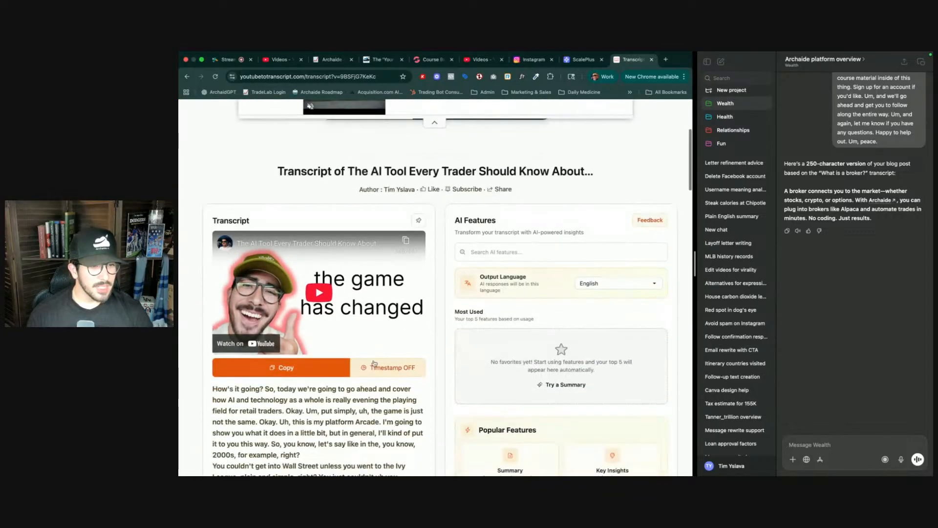
pyautogui.click(286, 367)
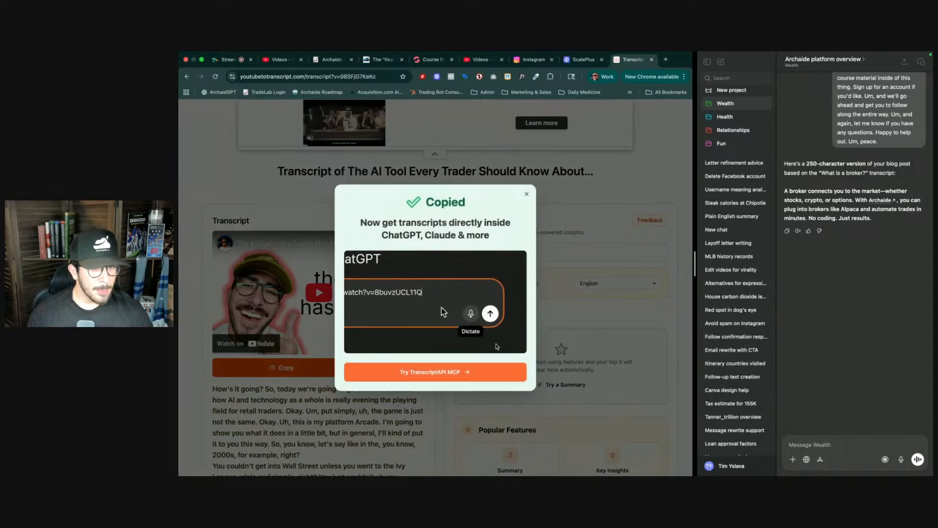
pyautogui.click(526, 194)
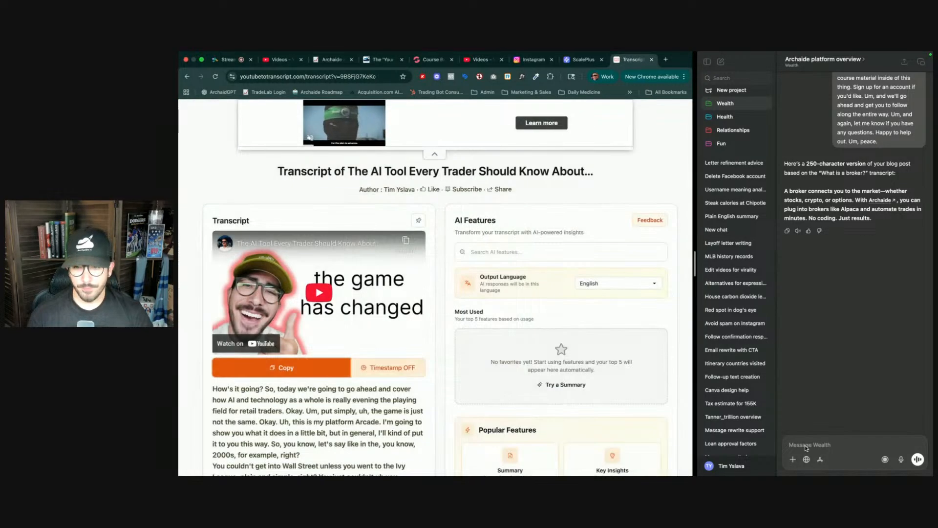
# - Ask ChatGPT 'Same thing with this one' with the pasted transcript to get a 250-character summary
pyautogui.click(805, 445)
pyautogui.write('Same thing wi')
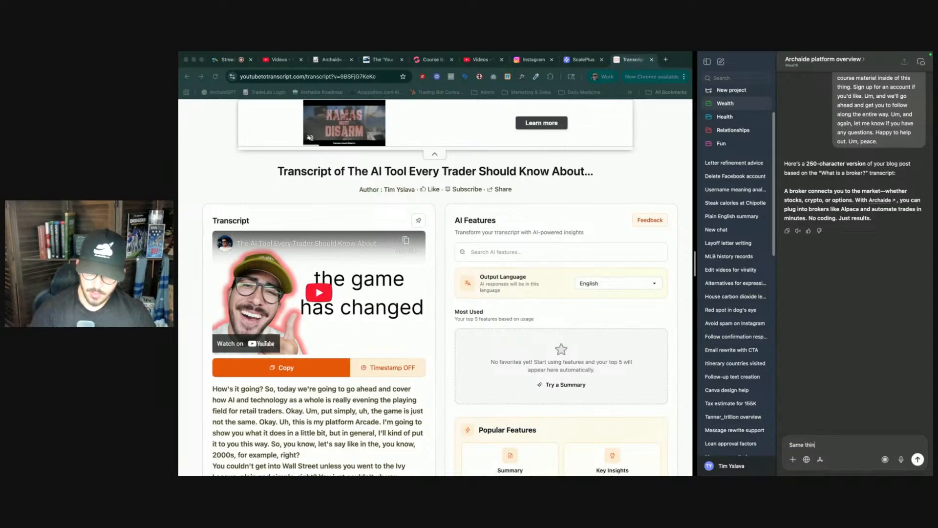
pyautogui.write('one:')
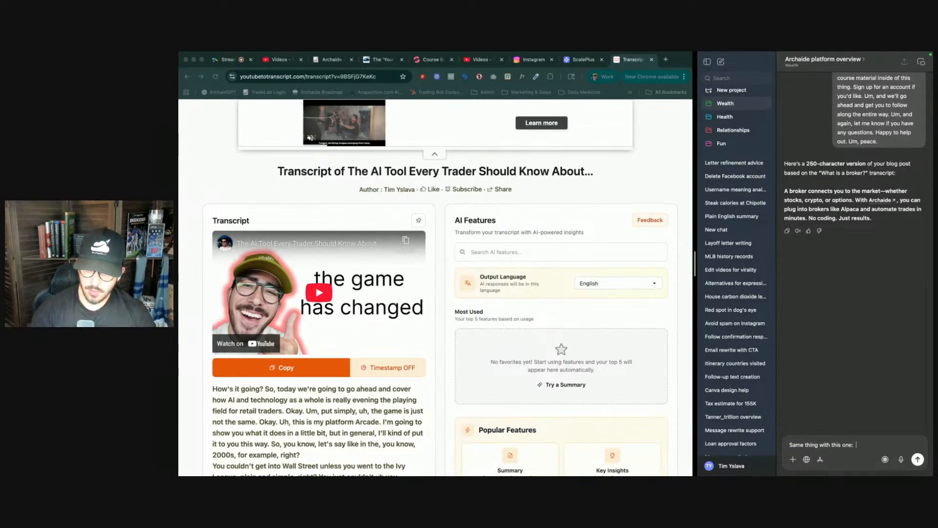
pyautogui.press('super+v')
pyautogui.press('Return')
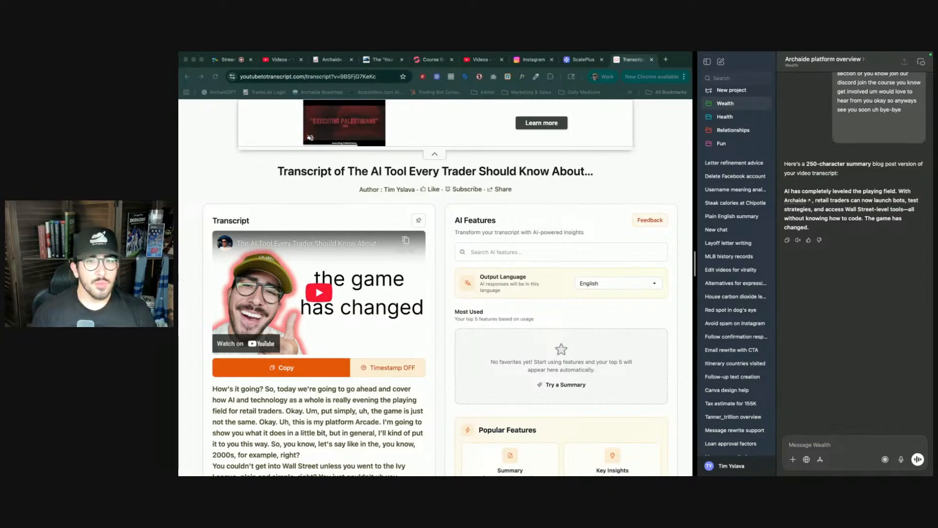
# - In the Groove course editor, retitle the new video section heading 'How AI Is Changing The Game!' and make it bold
pyautogui.click(643, 181)
pyautogui.hotkey('ctrl', 'shift', 'Tab')
pyautogui.hotkey('ctrl', 'shift', 'Tab')
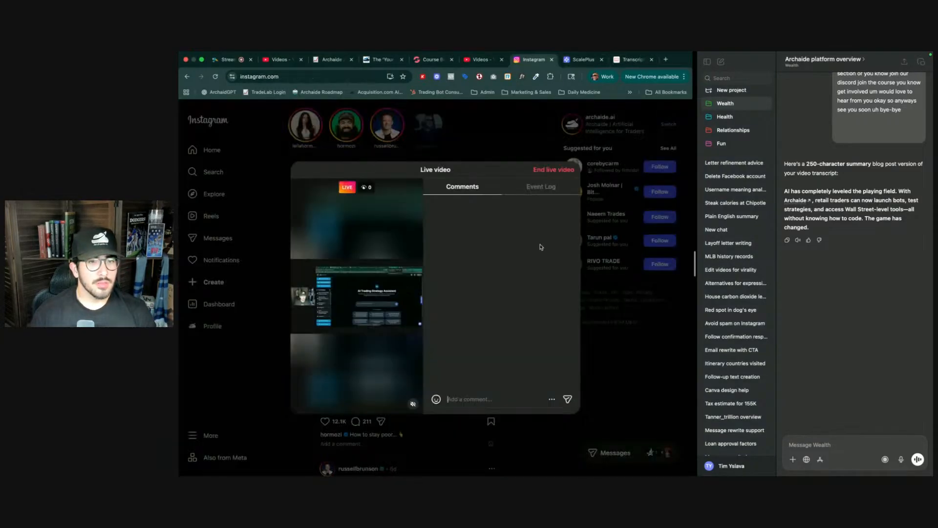
pyautogui.hotkey('ctrl', 'shift', 'Tab')
pyautogui.hotkey('ctrl', 'shift', 'Tab')
pyautogui.hotkey('ctrl', 'Tab')
pyautogui.hotkey('ctrl', 'shift', 'Tab')
pyautogui.tripleClick(310, 277)
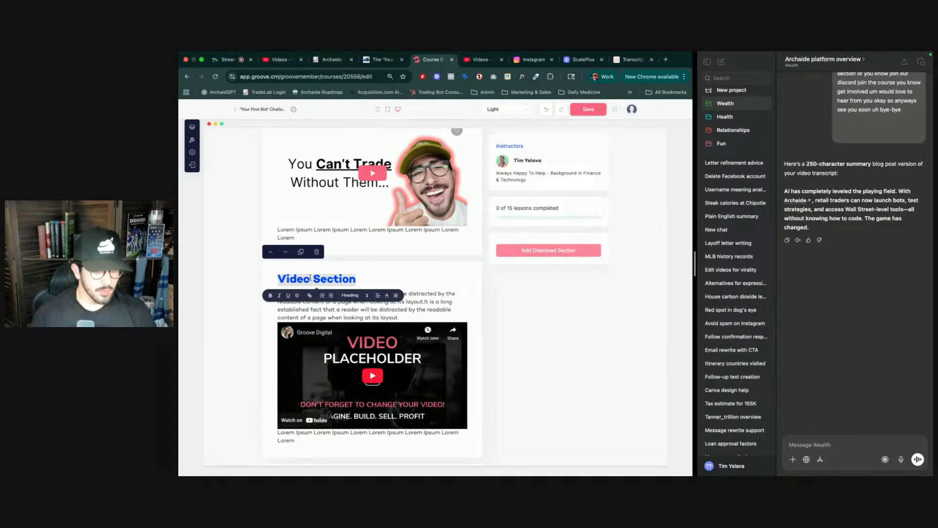
pyautogui.write('The A')
pyautogui.press('BackSpace')
pyautogui.press('BackSpace')
pyautogui.press('BackSpace')
pyautogui.press('BackSpace')
pyautogui.press('BackSpace')
pyautogui.write('Ha')
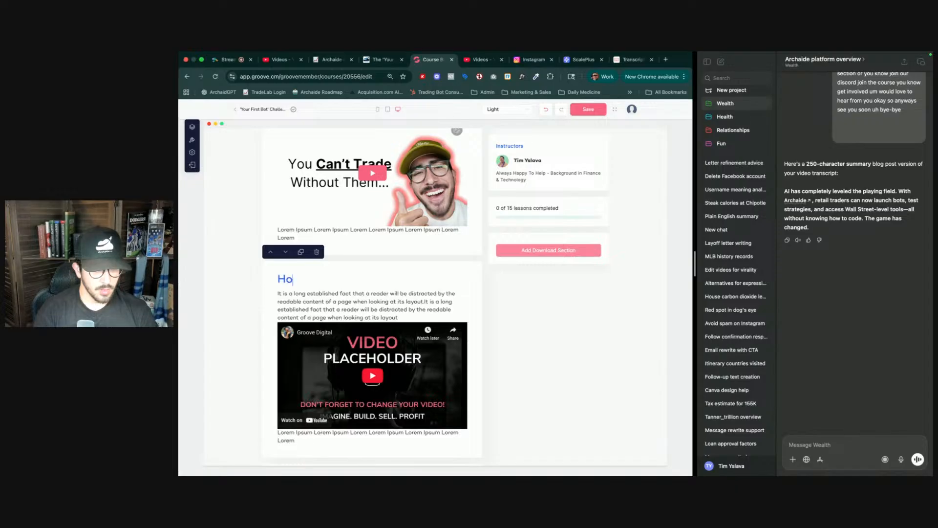
pyautogui.press('BackSpace')
pyautogui.press('BackSpace')
pyautogui.write('How AI ')
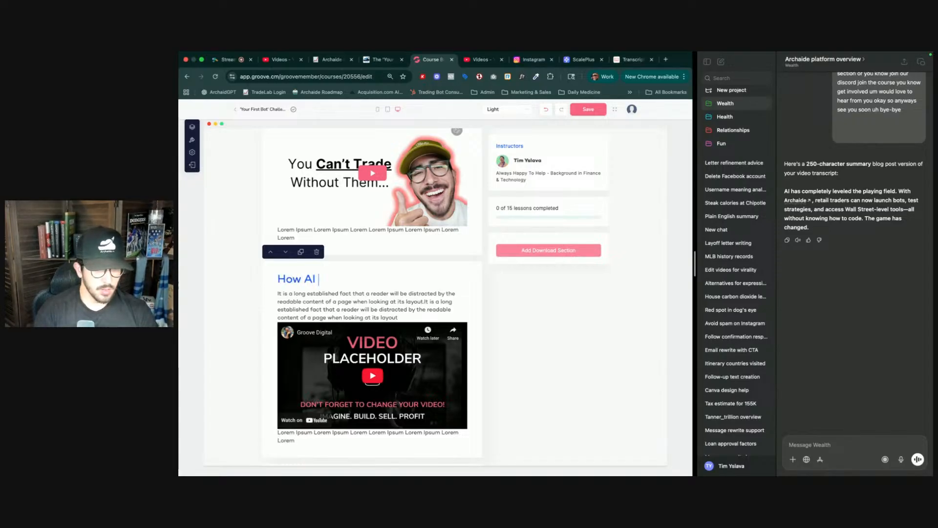
pyautogui.write('Is Checking')
pyautogui.press('BackSpace')
pyautogui.press('BackSpace')
pyautogui.press('BackSpace')
pyautogui.press('BackSpace')
pyautogui.press('BackSpace')
pyautogui.press('BackSpace')
pyautogui.write('ang')
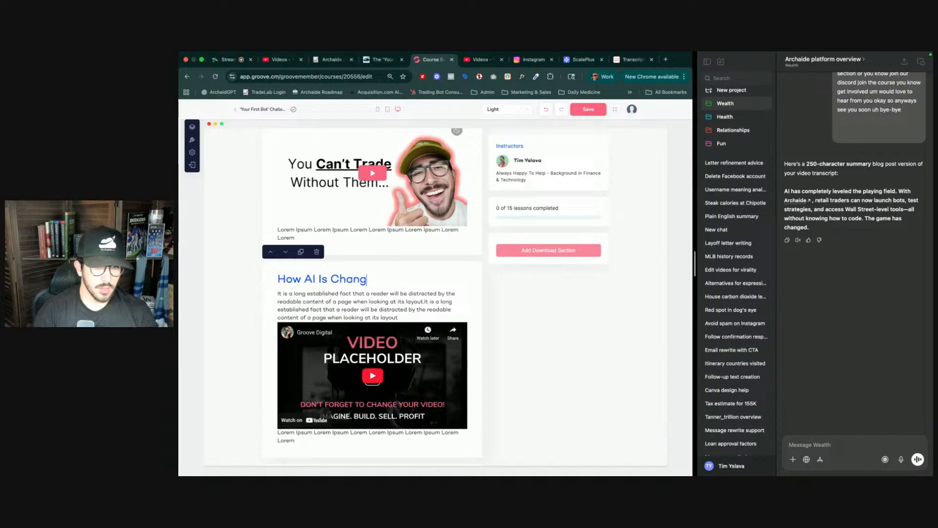
pyautogui.write('ing The Game!')
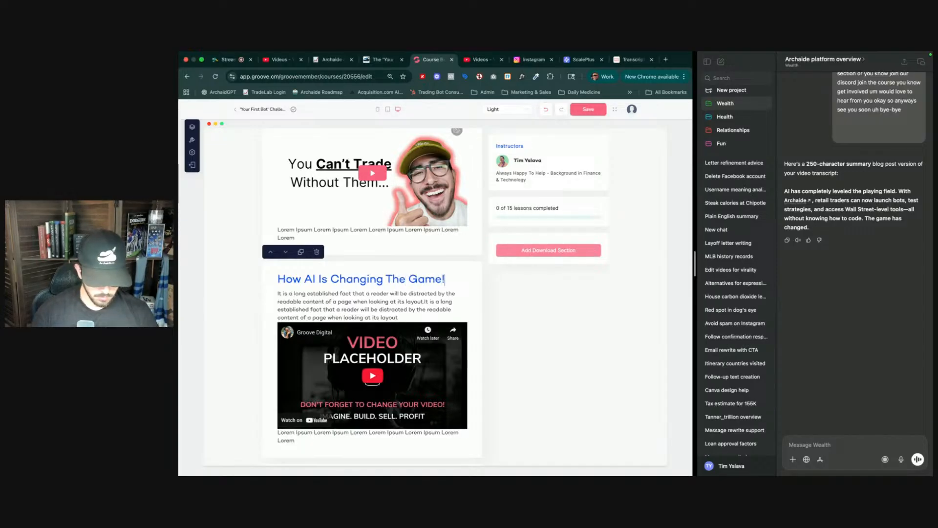
pyautogui.press('super+a')
pyautogui.press('super+b')
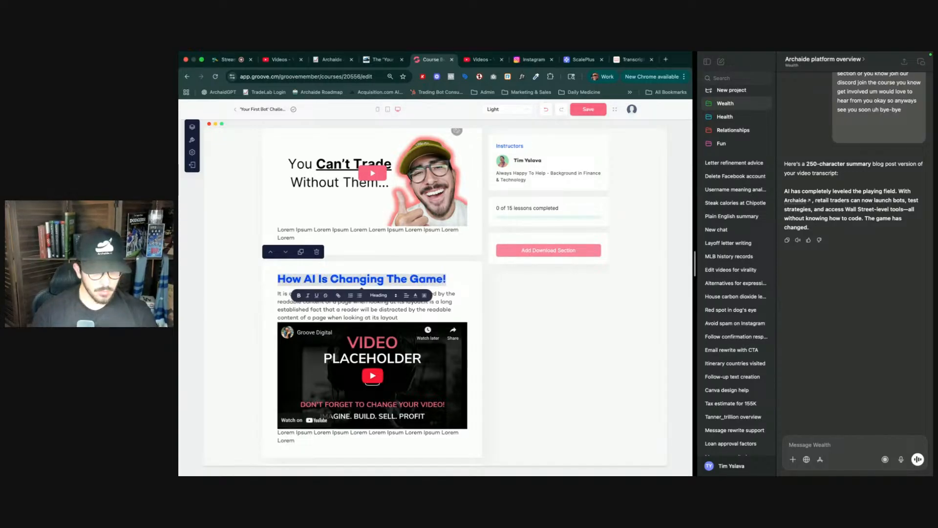
# - Replace the section's placeholder paragraph with the summary: 'AI has completely leveled the playing field… The game has changed.'
pyautogui.click(272, 299)
pyautogui.press('super+a')
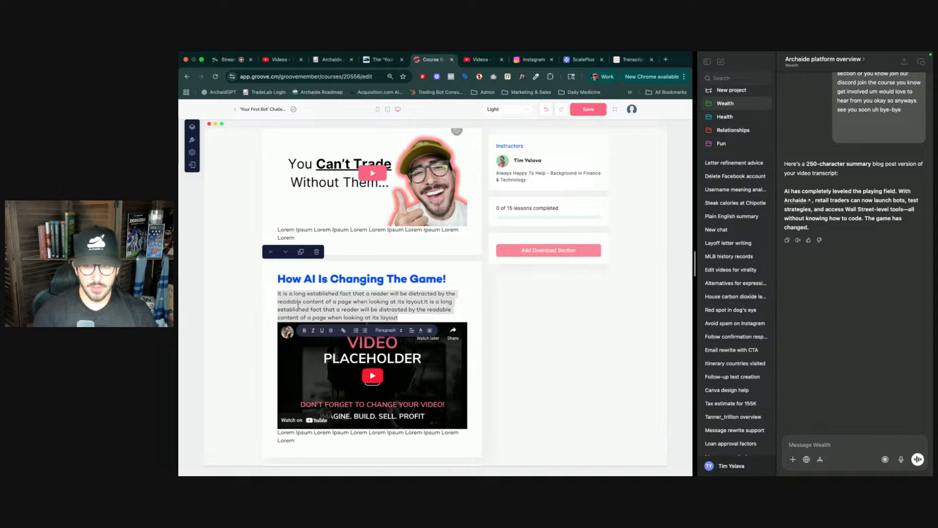
pyautogui.write('AI has completely')
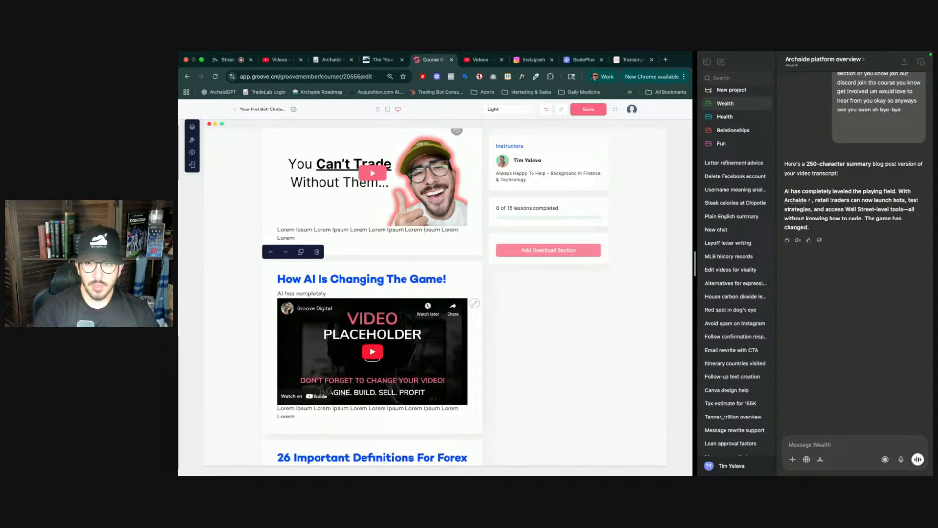
pyautogui.write(' leveled the playing field')
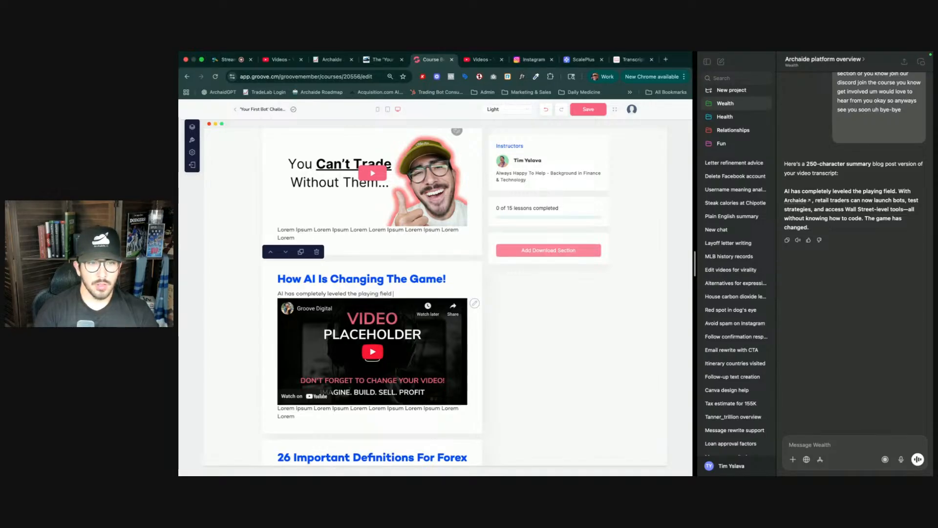
pyautogui.write('. With Archaide')
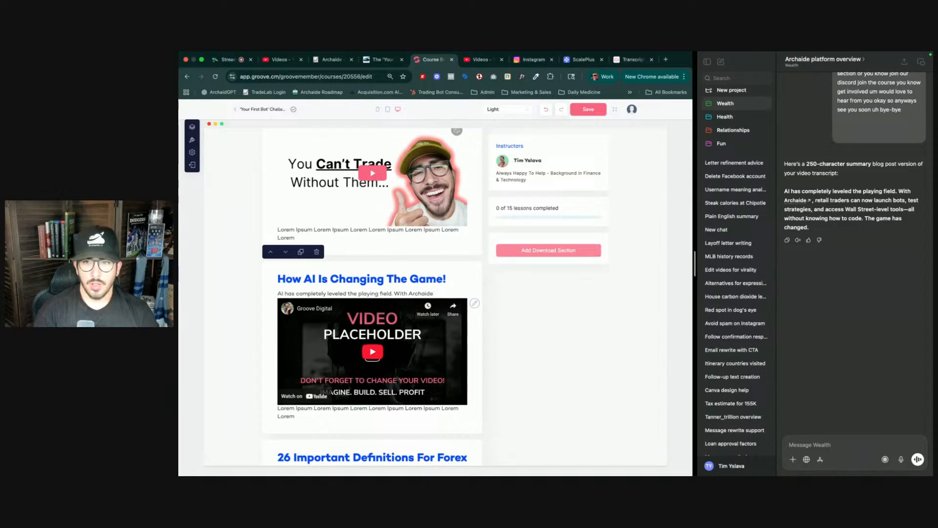
pyautogui.write(', retaul')
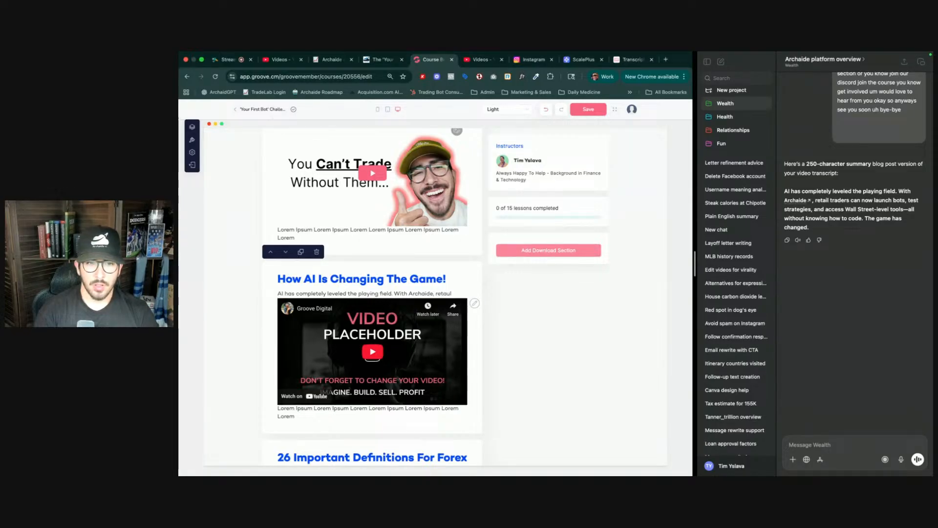
pyautogui.write('ers can now lunc')
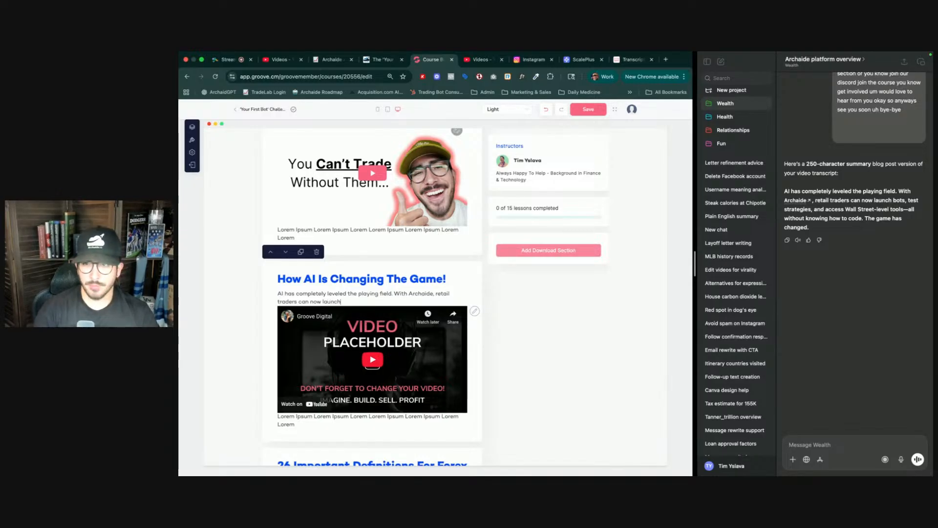
pyautogui.write('h bots, test strategies, and a')
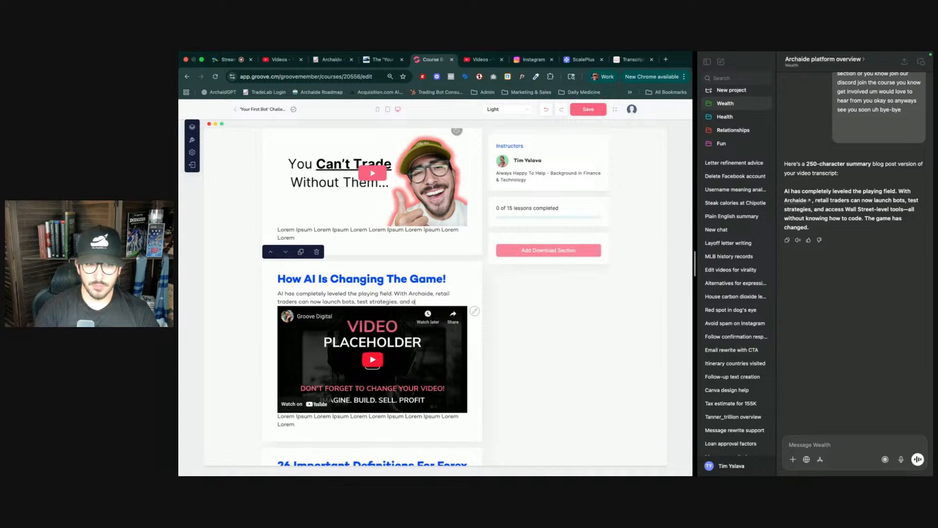
pyautogui.write('street')
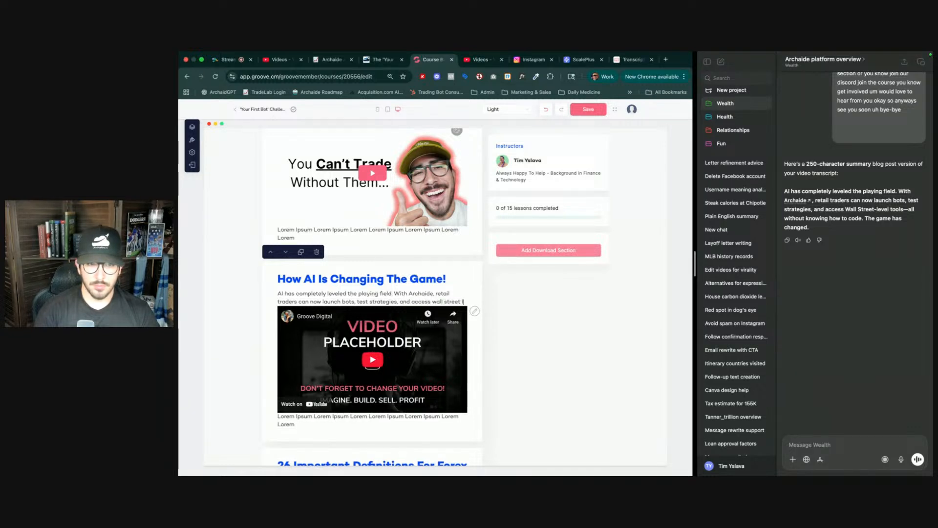
pyautogui.write(' -le')
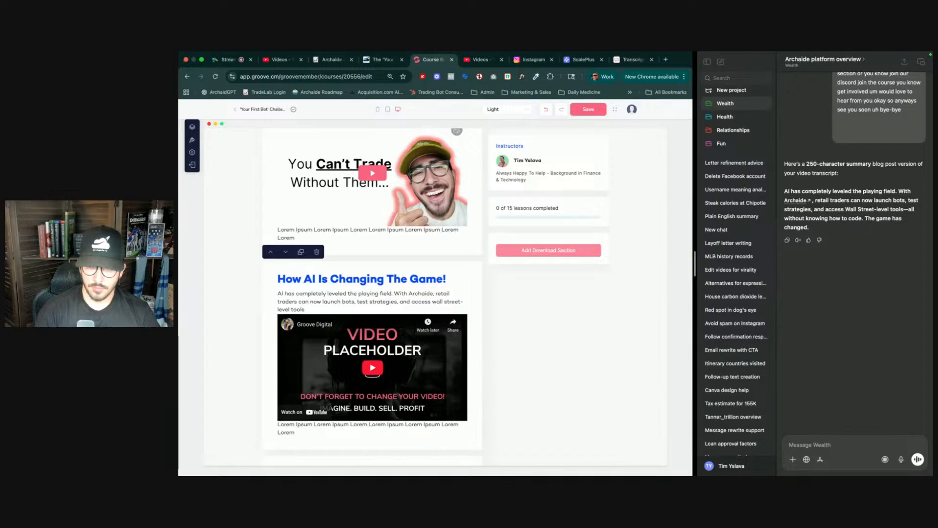
pyautogui.write('vel tools -- al')
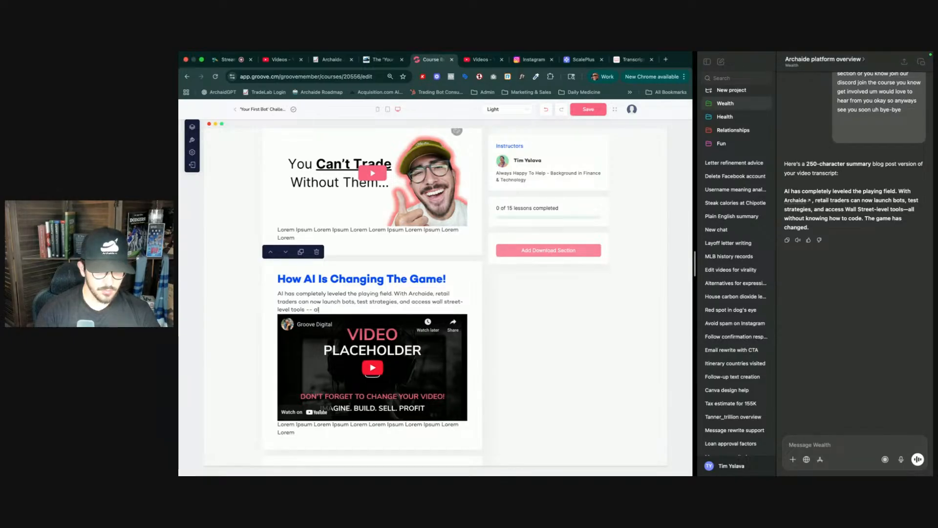
pyautogui.write('l with out knowing how to co')
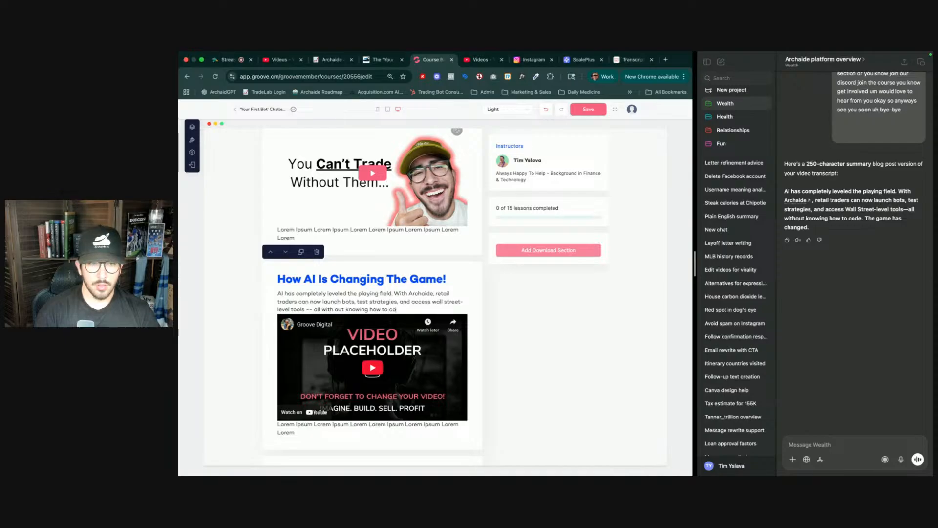
pyautogui.write('de')
pyautogui.write('. Thge')
pyautogui.write('e ga')
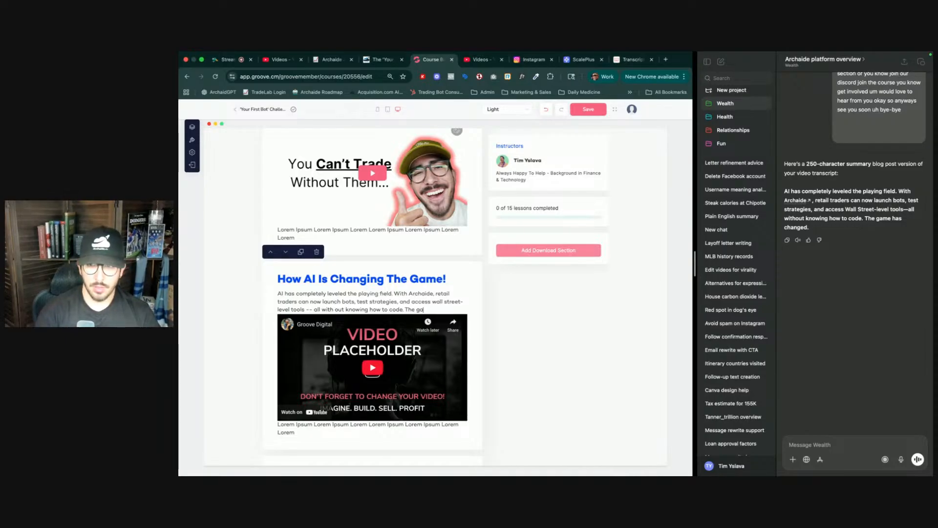
pyautogui.write('me has changed.')
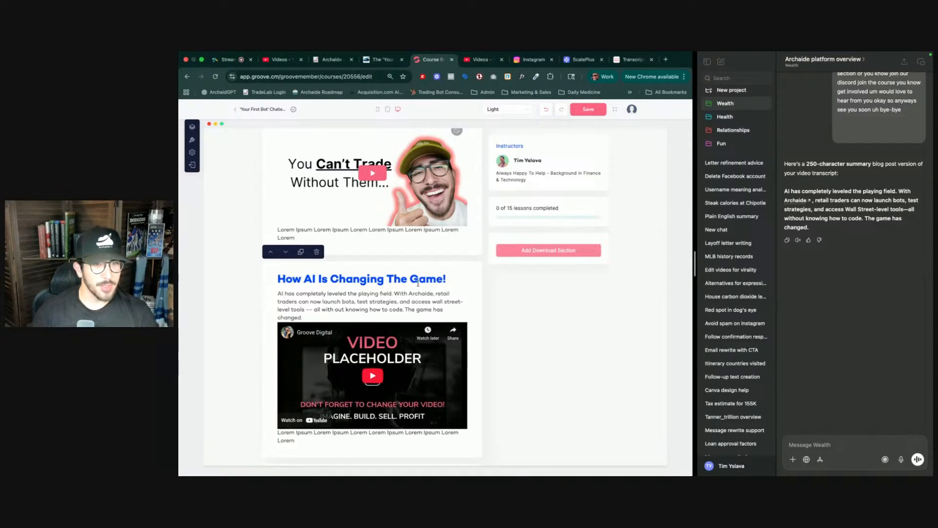
pyautogui.scroll(3, 364, 270)
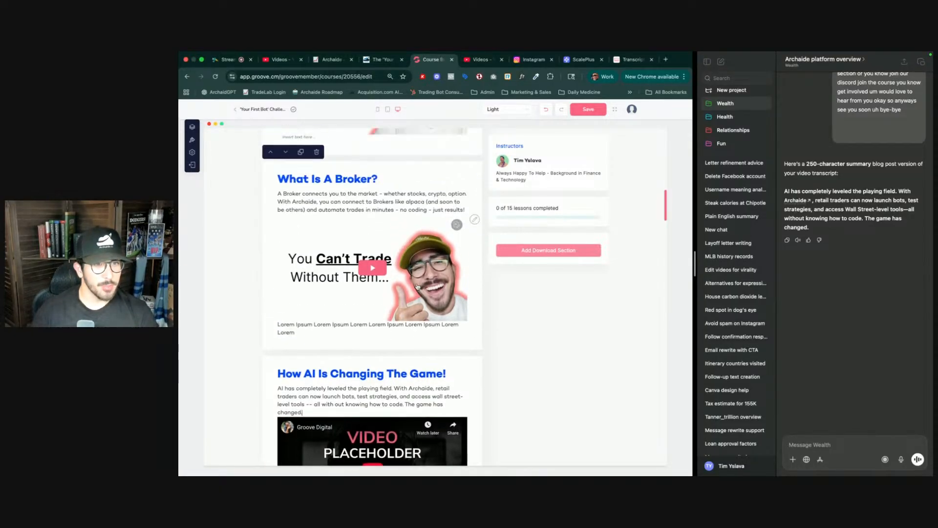
pyautogui.doubleClick(311, 200)
pyautogui.click(309, 213)
pyautogui.hotkey('ctrl', 'v')
pyautogui.hotkey('ctrl', 'a')
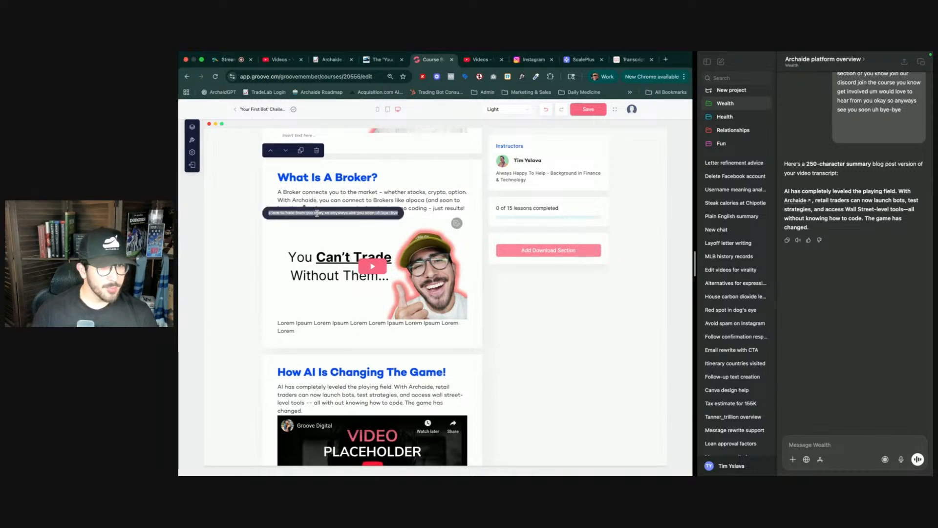
pyautogui.press('BackSpace')
pyautogui.write('ht')
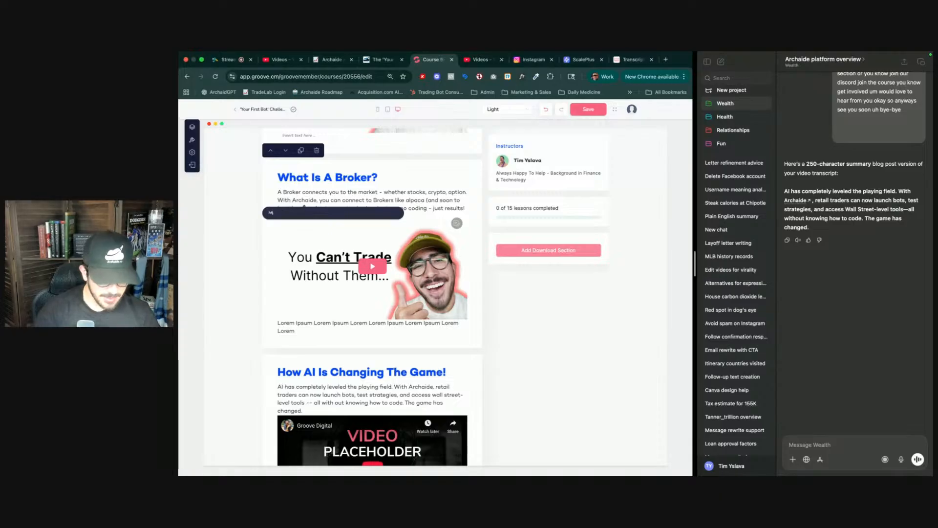
pyautogui.write('tps://')
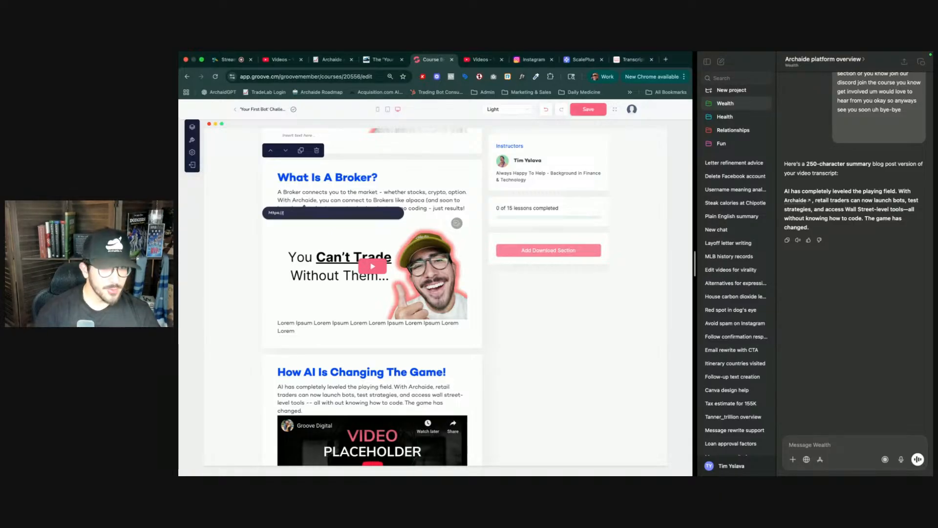
pyautogui.write('archaide')
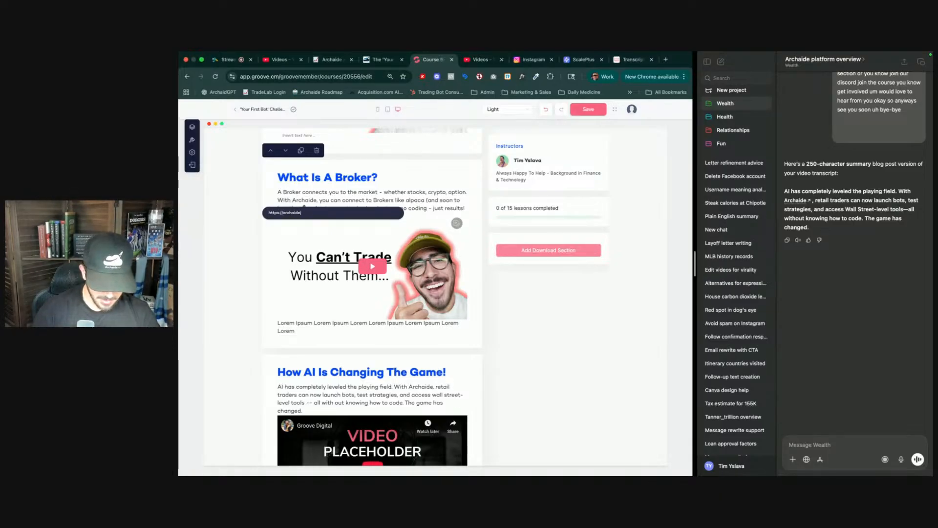
pyautogui.write('.io/sch')
pyautogui.press('BackSpace')
pyautogui.press('BackSpace')
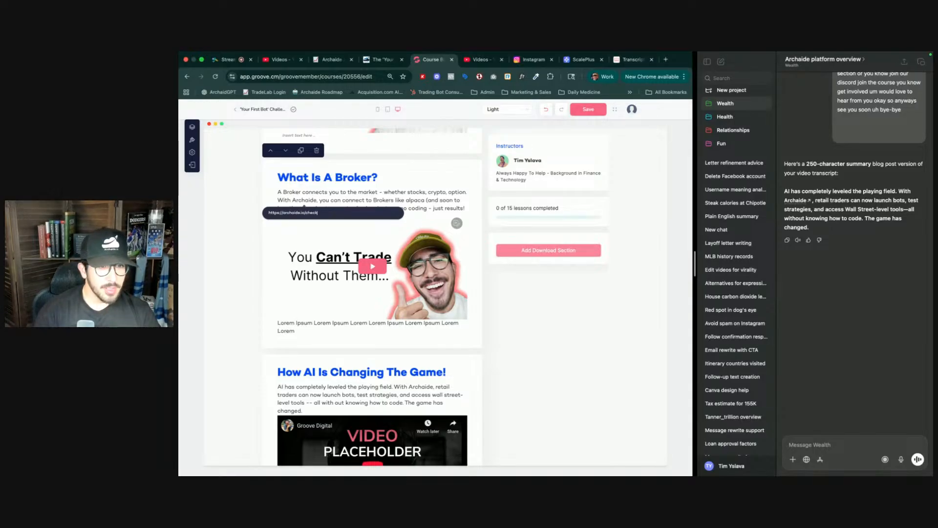
pyautogui.hotkey('ctrl', 'a')
pyautogui.press('super+c')
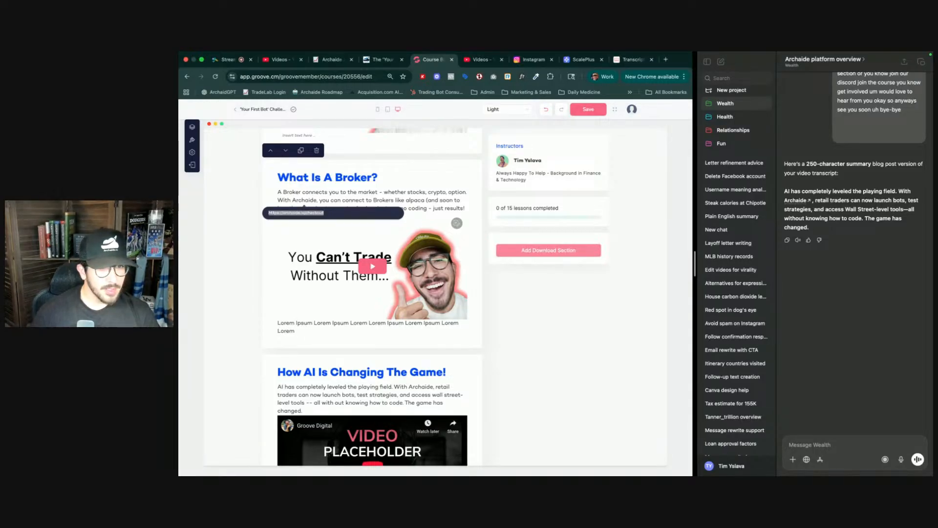
pyautogui.press('Return')
# - Link the word 'Archaide' in the 'How AI Is Changing The Game!' paragraph to the same checkout URL
pyautogui.scroll(4, 337, 188)
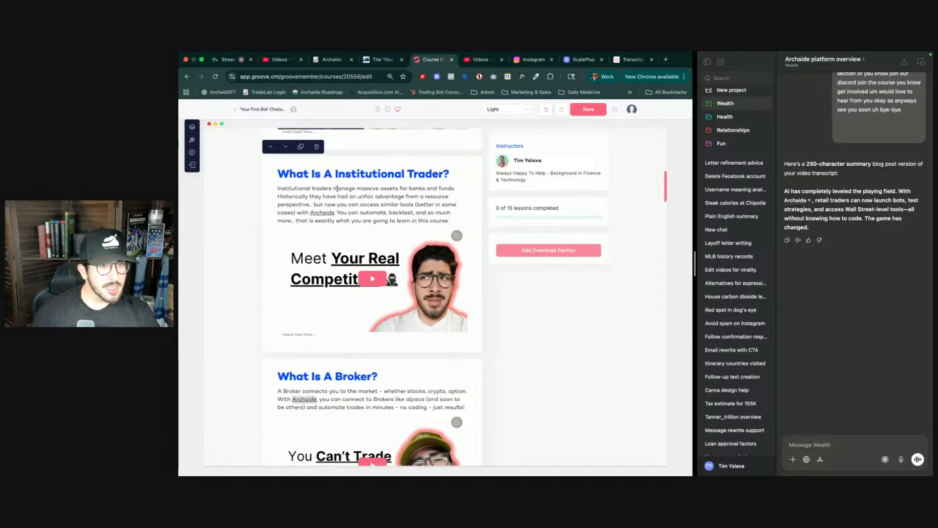
pyautogui.scroll(-5, 343, 202)
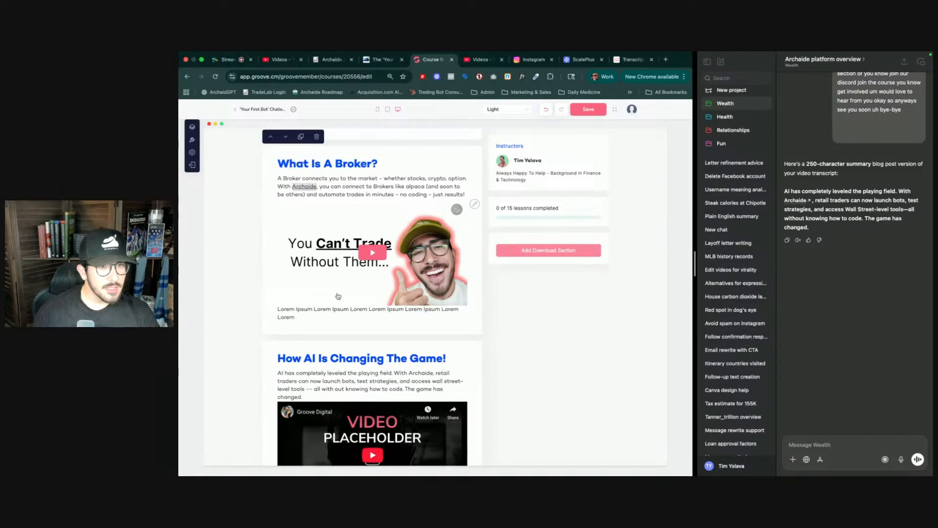
pyautogui.scroll(-2, 350, 296)
pyautogui.doubleClick(422, 283)
pyautogui.press('super+v')
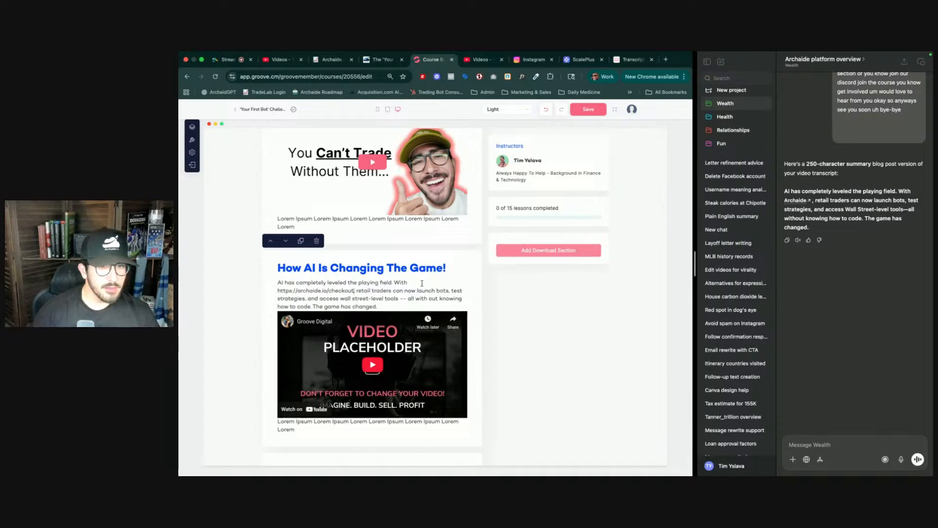
pyautogui.press('super+z')
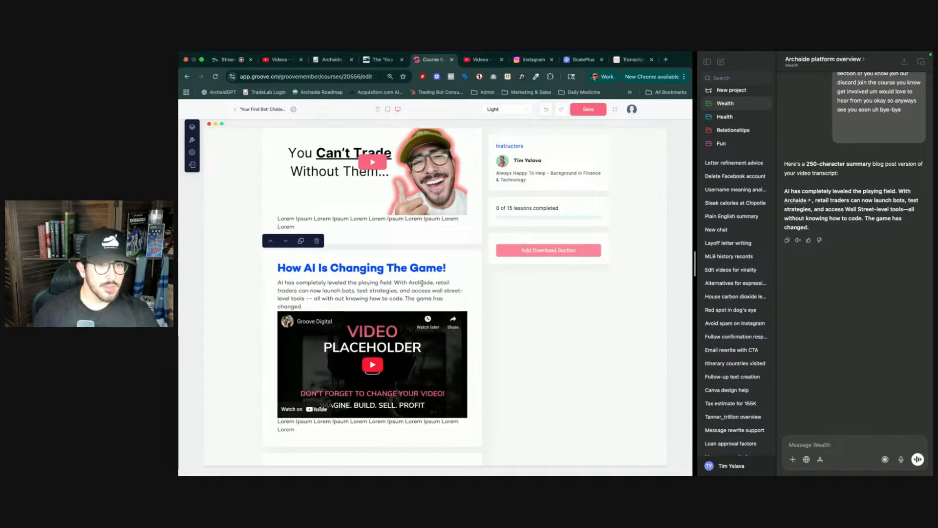
pyautogui.doubleClick(422, 283)
pyautogui.click(387, 296)
pyautogui.press('super+v')
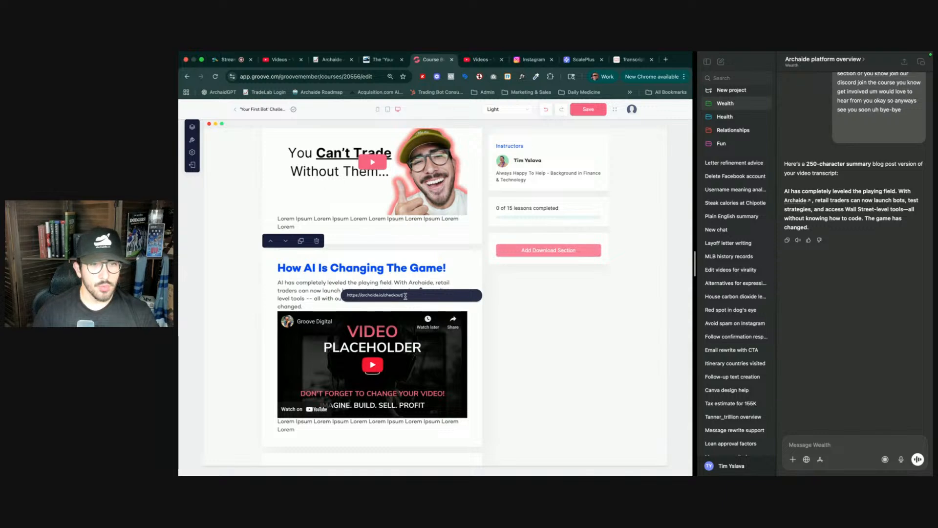
pyautogui.press('Return')
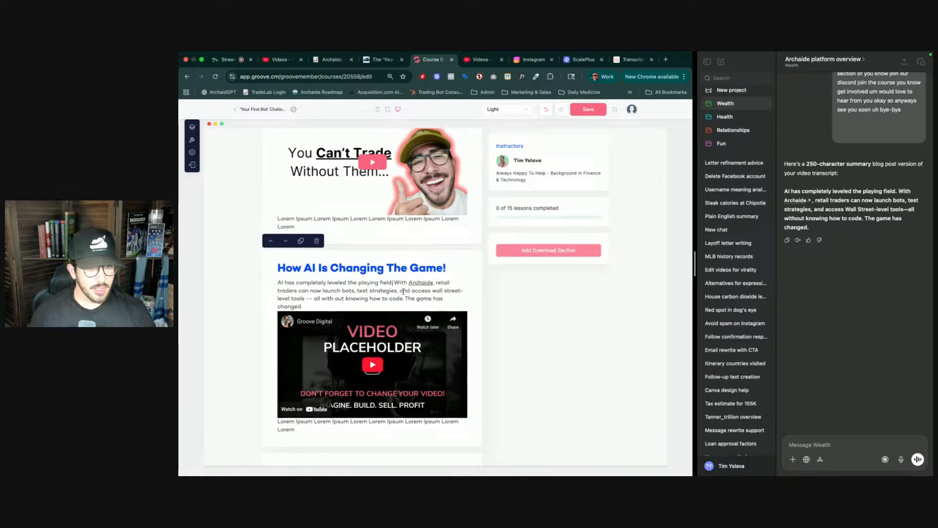
# - Replace the section's placeholder video with 'The AI Tool Every Trader Should Know About...' from the video library
pyautogui.click(474, 316)
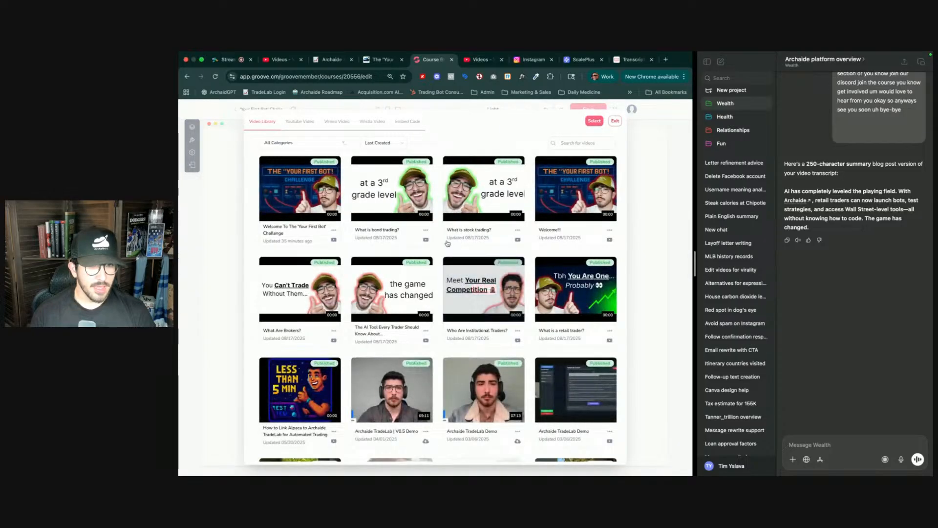
pyautogui.moveTo(309, 306)
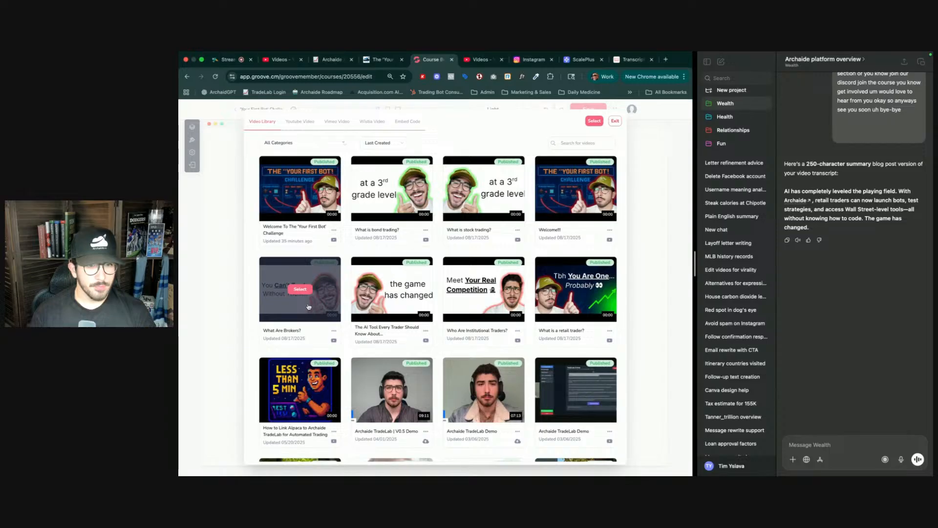
pyautogui.click(391, 289)
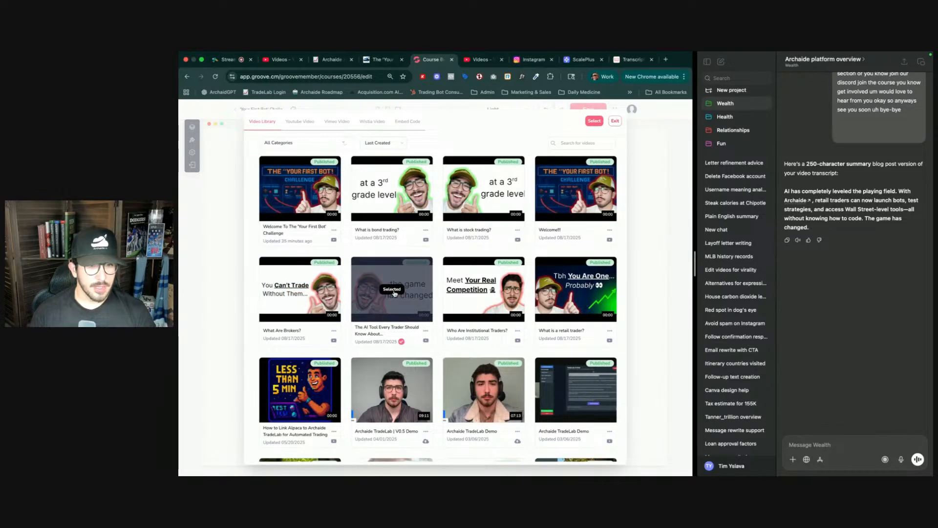
pyautogui.click(594, 120)
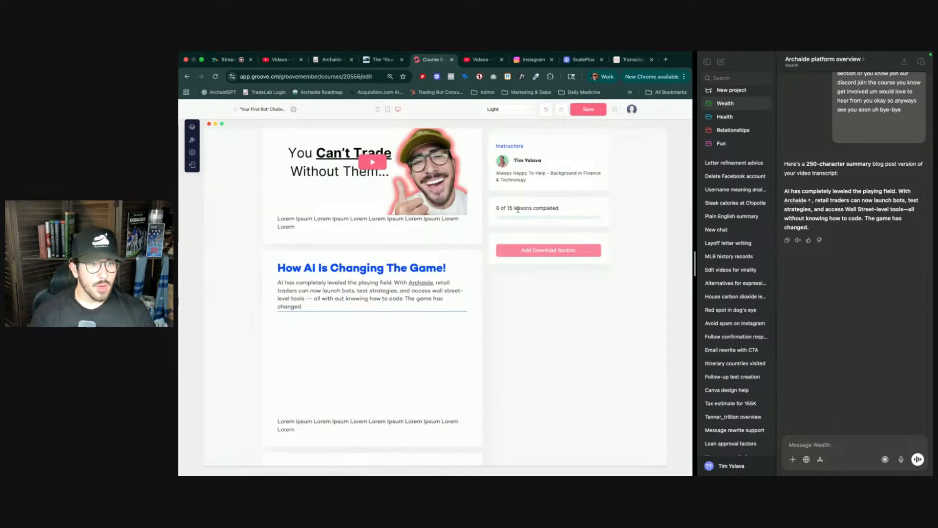
# - Delete the Lorem Ipsum placeholder text beneath the videos in the AI and Broker sections
pyautogui.click(309, 423)
pyautogui.press('super')
pyautogui.press('super')
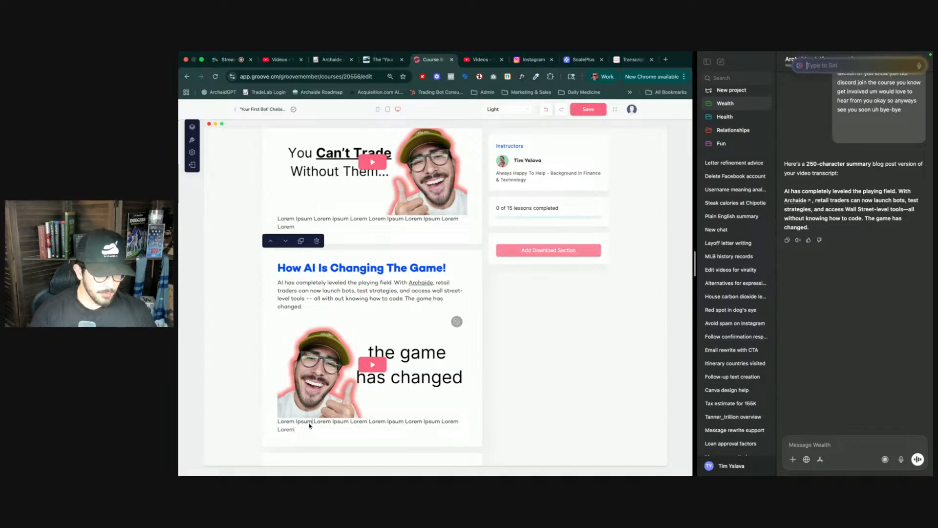
pyautogui.click(310, 424)
pyautogui.press('super+a')
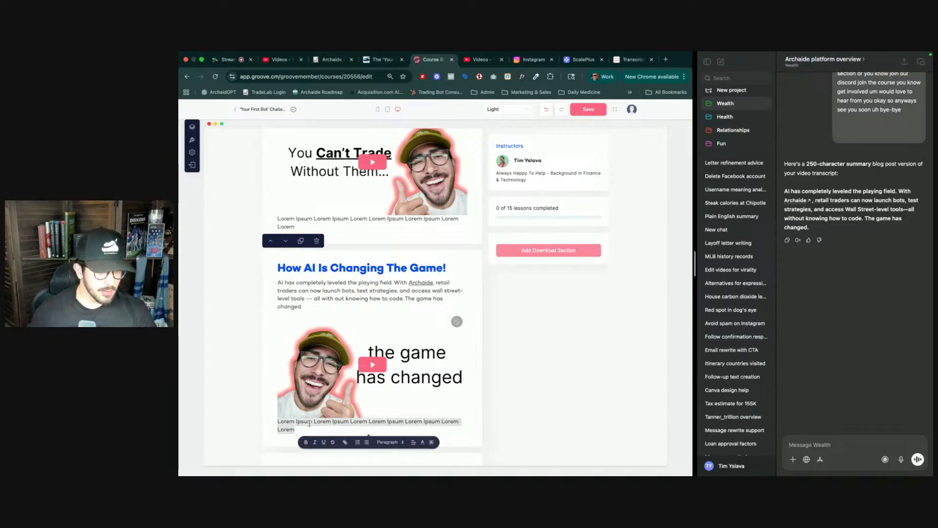
pyautogui.press('BackSpace')
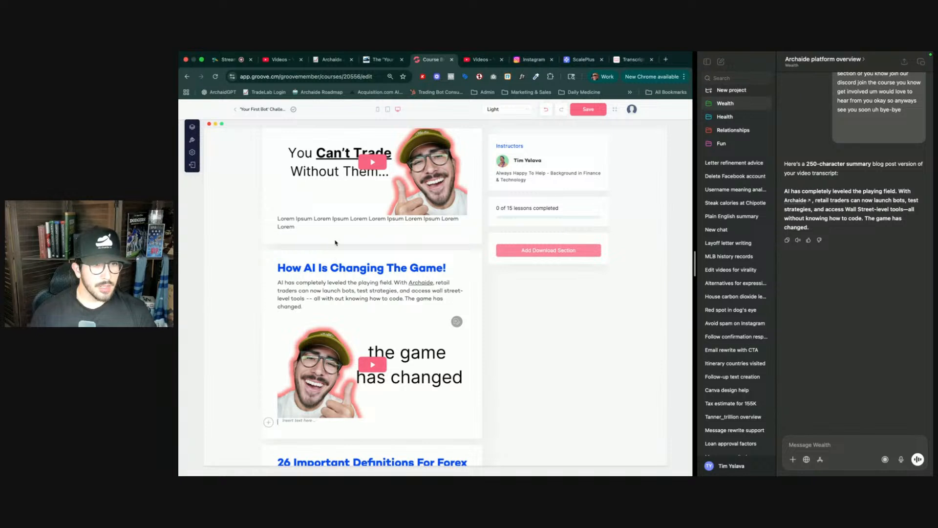
pyautogui.click(332, 223)
pyautogui.press('super+a')
pyautogui.press('BackSpace')
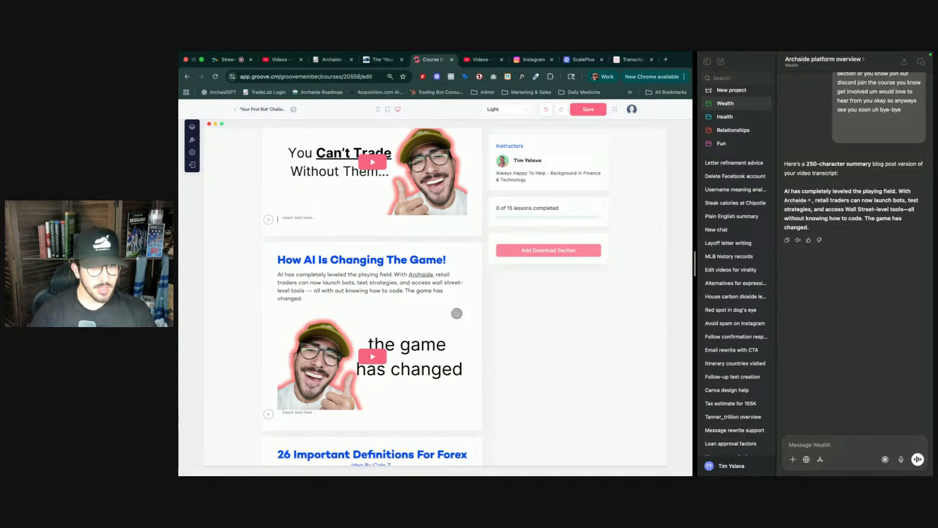
# - Scroll through the course page to review the updated lesson sections
pyautogui.scroll(5, 336, 244)
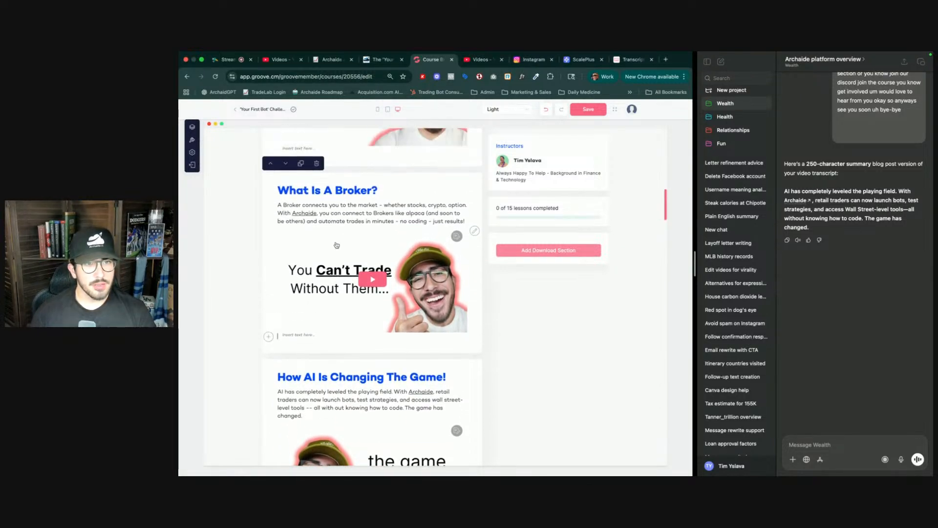
pyautogui.scroll(10, 336, 245)
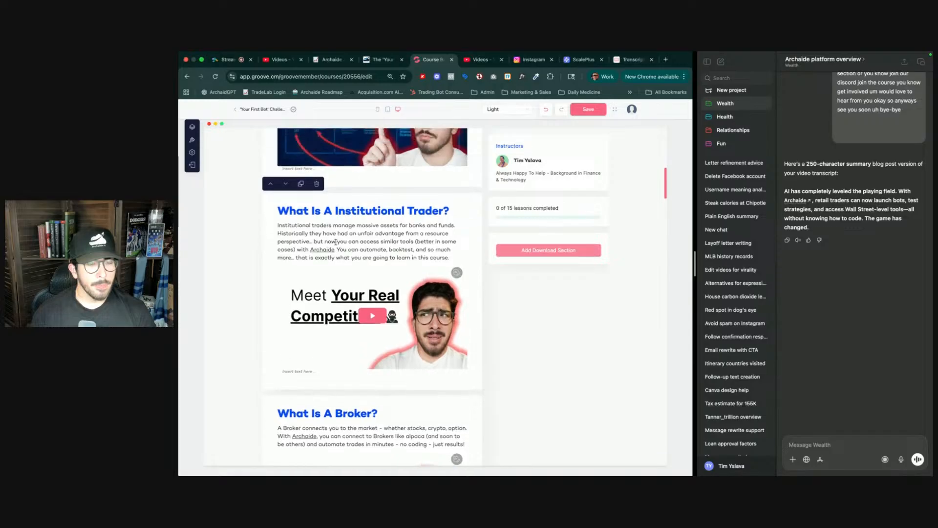
pyautogui.scroll(6, 336, 244)
pyautogui.scroll(-3, 336, 245)
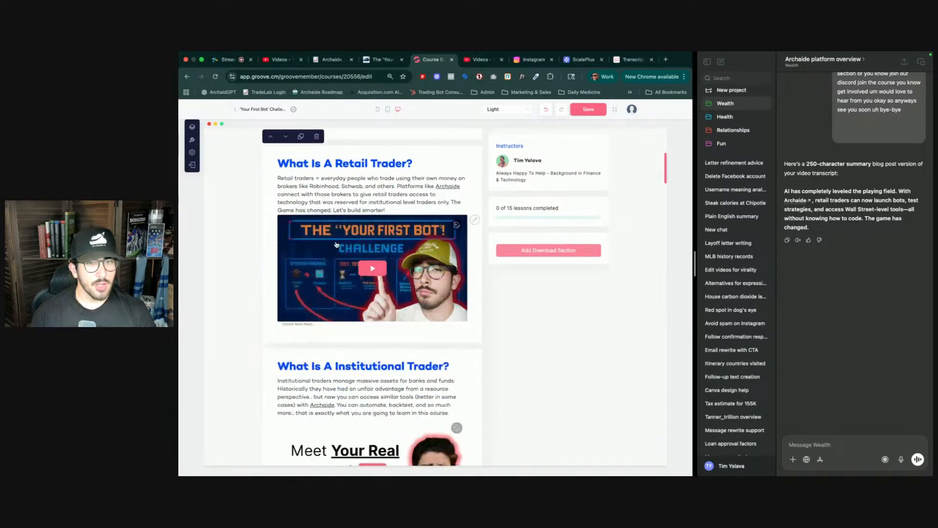
pyautogui.scroll(-5, 336, 245)
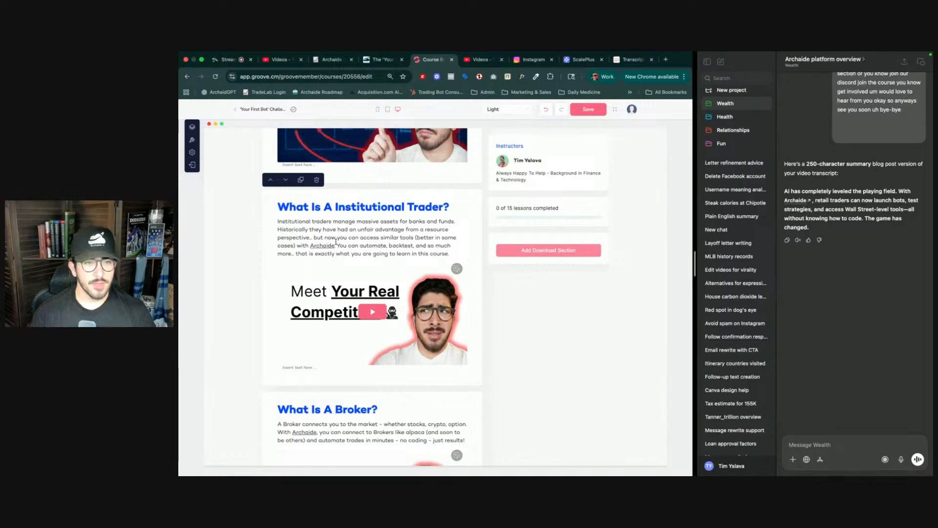
pyautogui.scroll(-4, 336, 242)
pyautogui.scroll(-1, 336, 244)
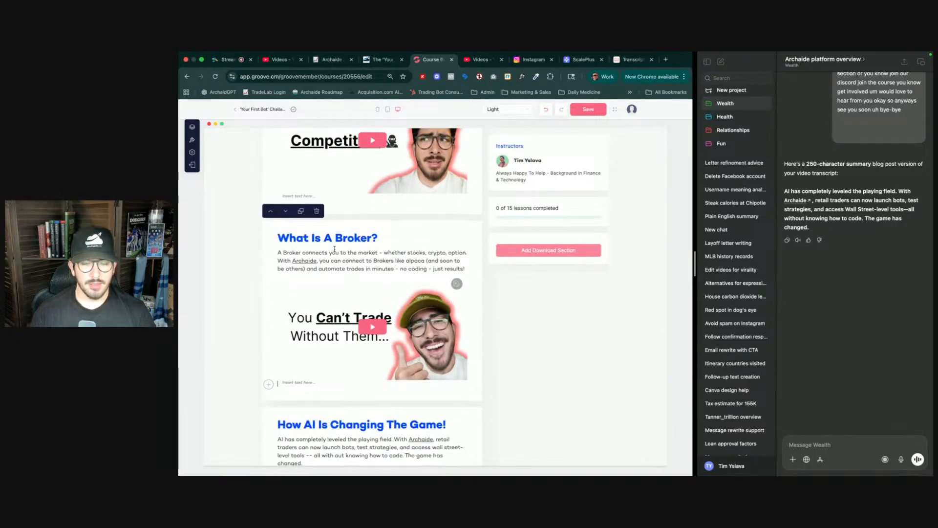
pyautogui.scroll(-1, 335, 249)
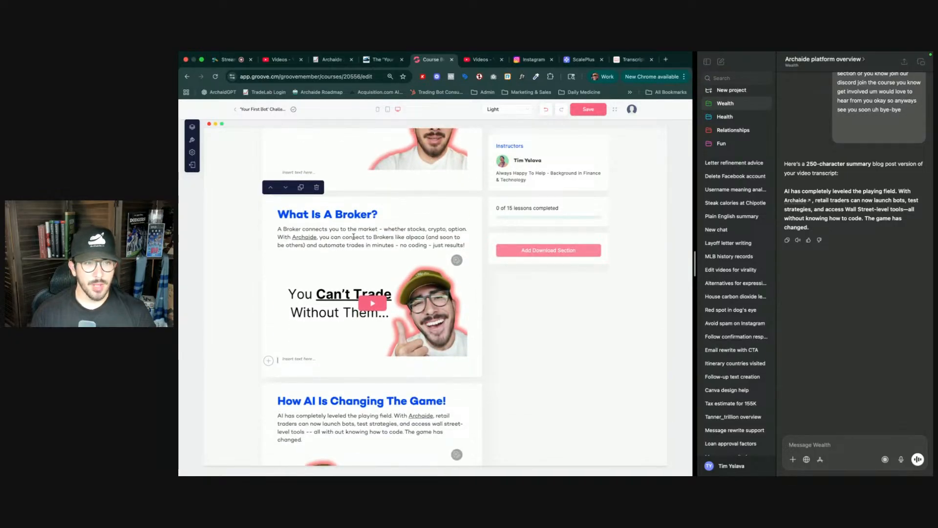
pyautogui.scroll(-3, 353, 236)
pyautogui.scroll(2, 323, 320)
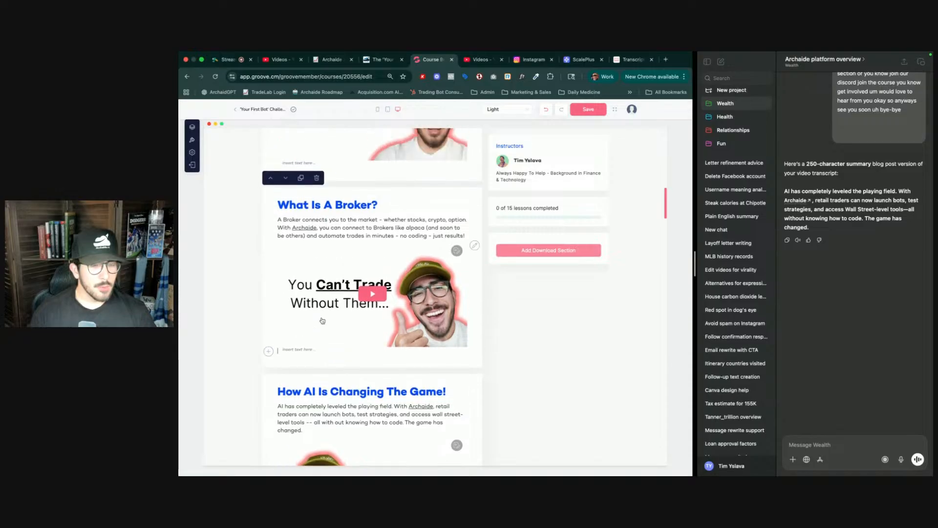
pyautogui.scroll(-1, 322, 321)
pyautogui.scroll(-3, 321, 318)
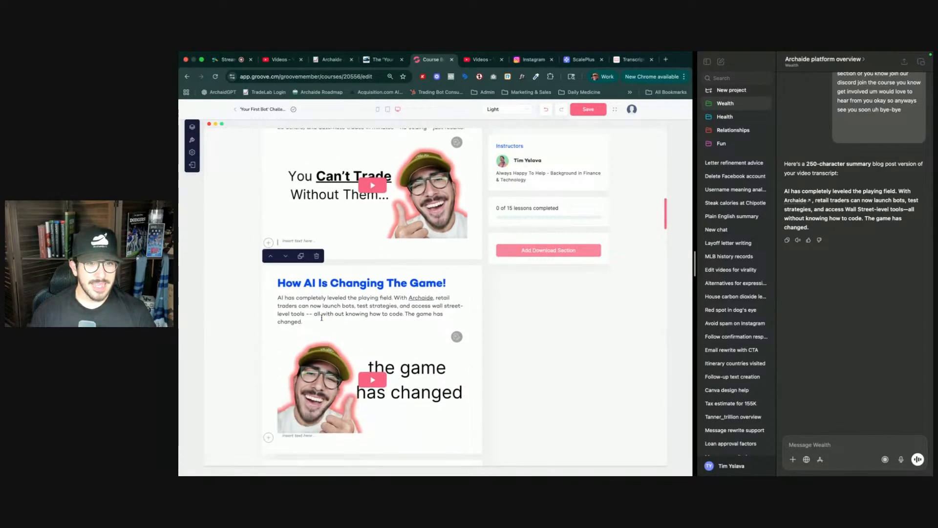
pyautogui.scroll(-2, 322, 318)
pyautogui.scroll(-4, 322, 321)
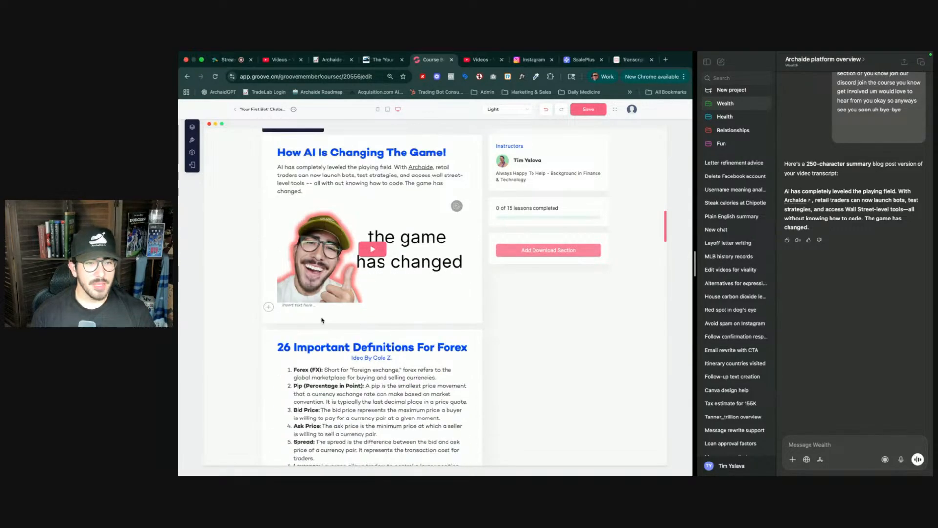
pyautogui.scroll(10, 352, 325)
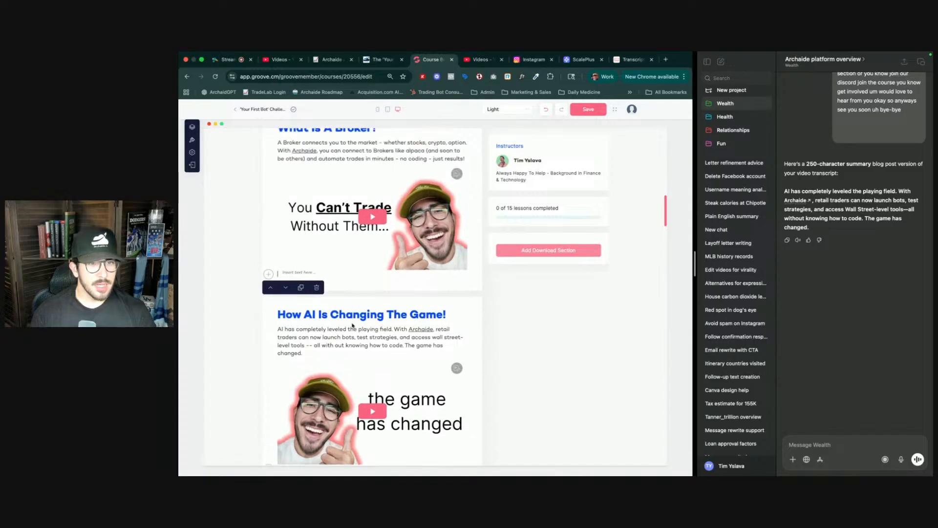
pyautogui.scroll(15, 352, 325)
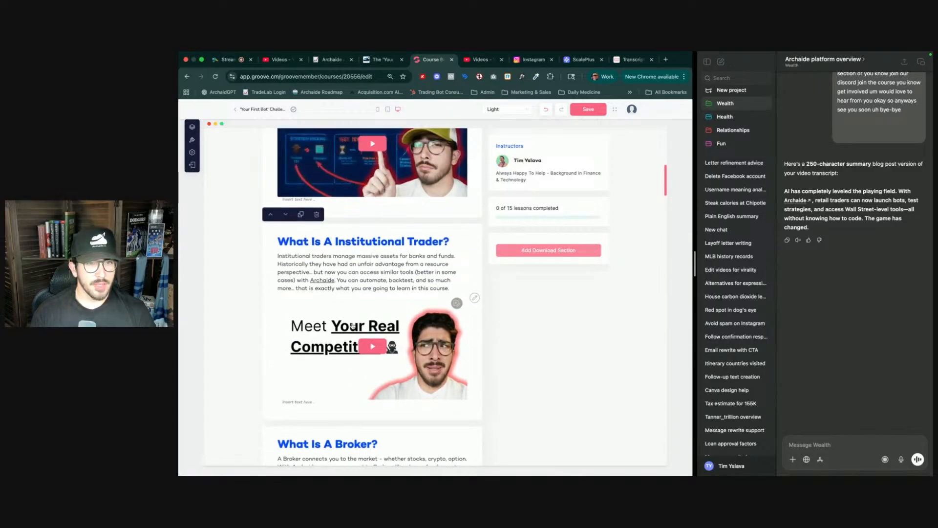
pyautogui.scroll(-20, 352, 325)
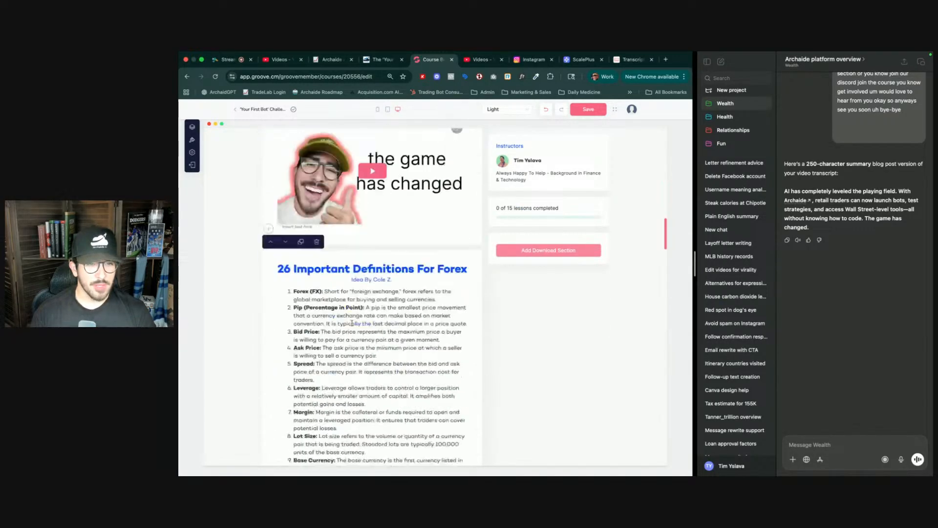
pyautogui.scroll(-20, 352, 323)
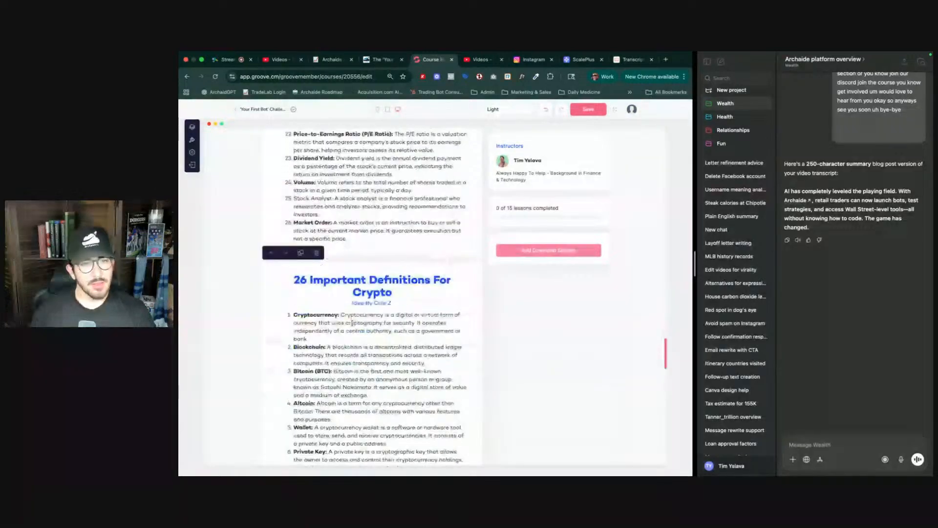
pyautogui.scroll(-10, 352, 323)
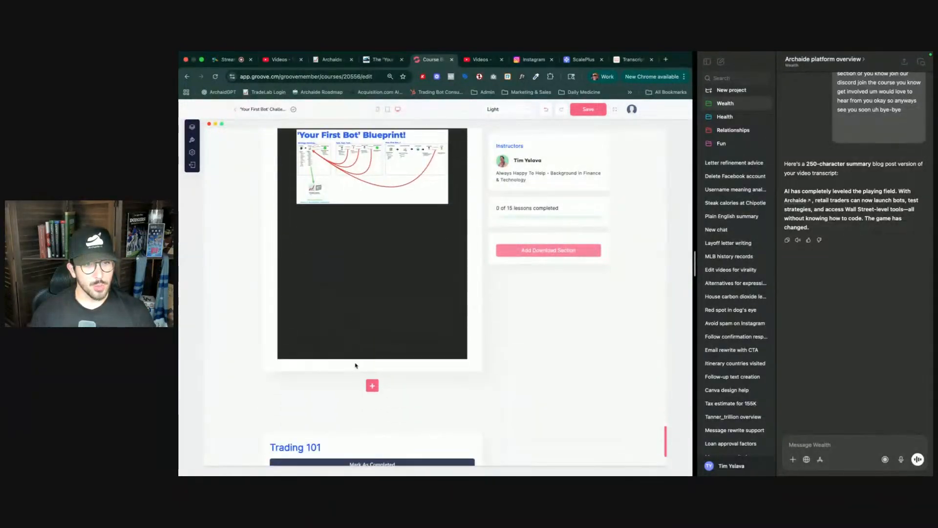
# - Add a new Video section beneath the blueprint PDF section and save the course page
pyautogui.click(373, 386)
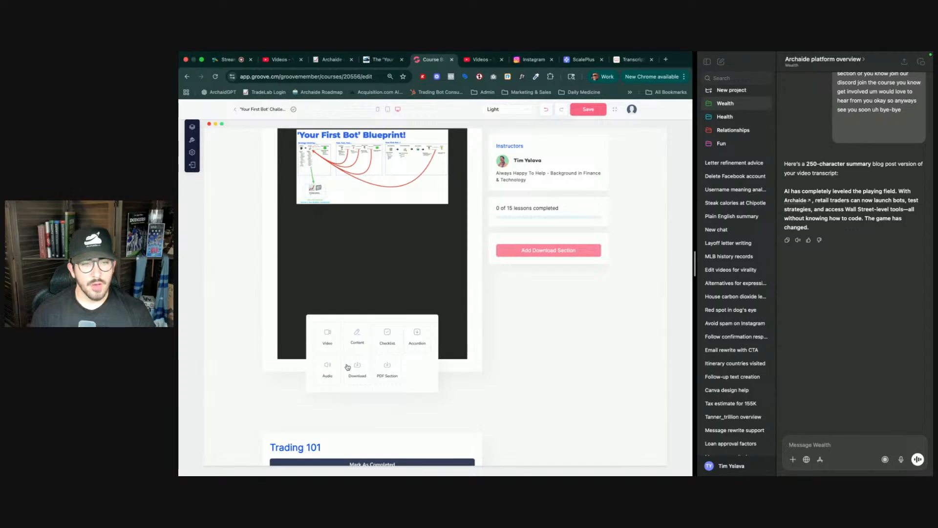
pyautogui.click(328, 336)
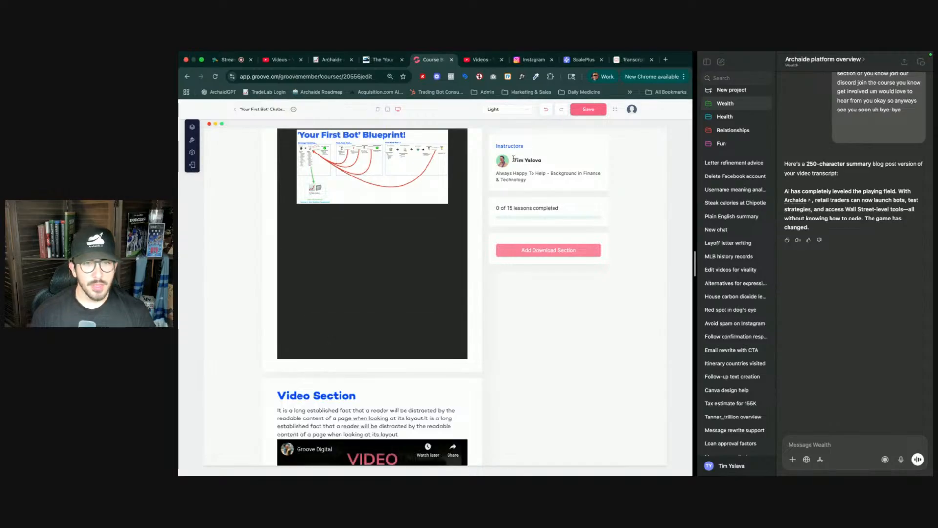
pyautogui.click(586, 110)
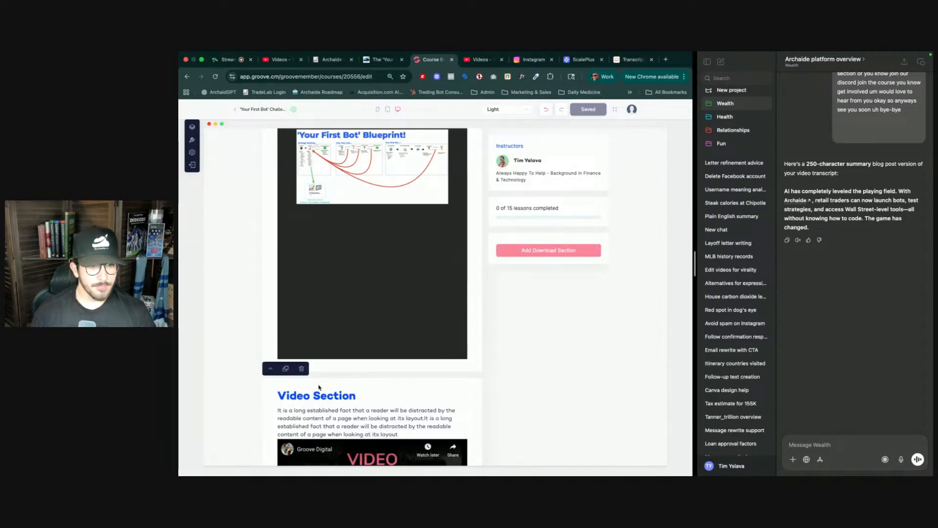
# - Move the new video section up until it sits directly below the 'How AI Is Changing The Game!' section
pyautogui.click(270, 368)
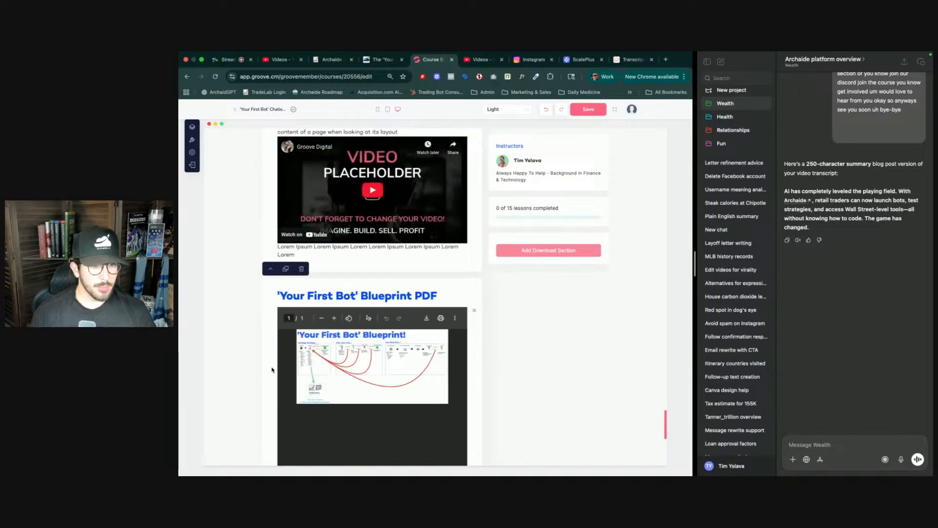
pyautogui.click(271, 268)
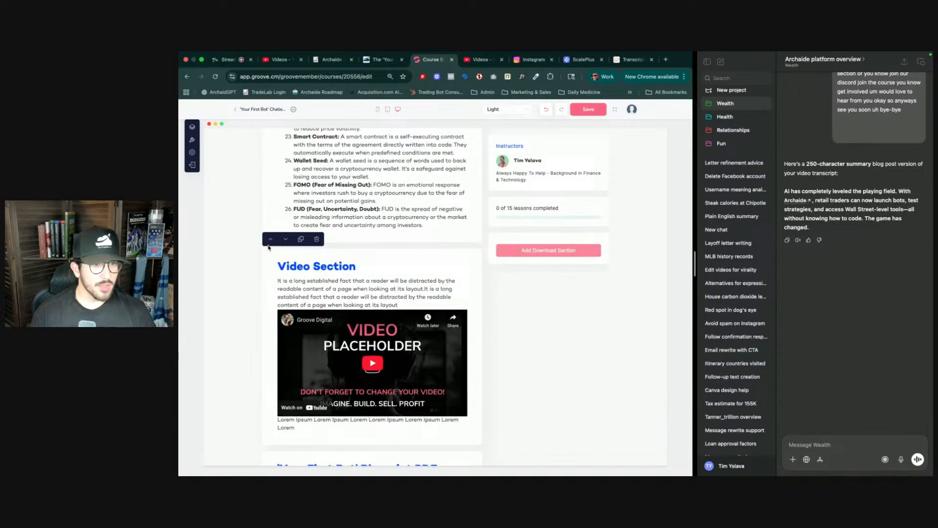
pyautogui.click(271, 239)
pyautogui.scroll(1, 271, 241)
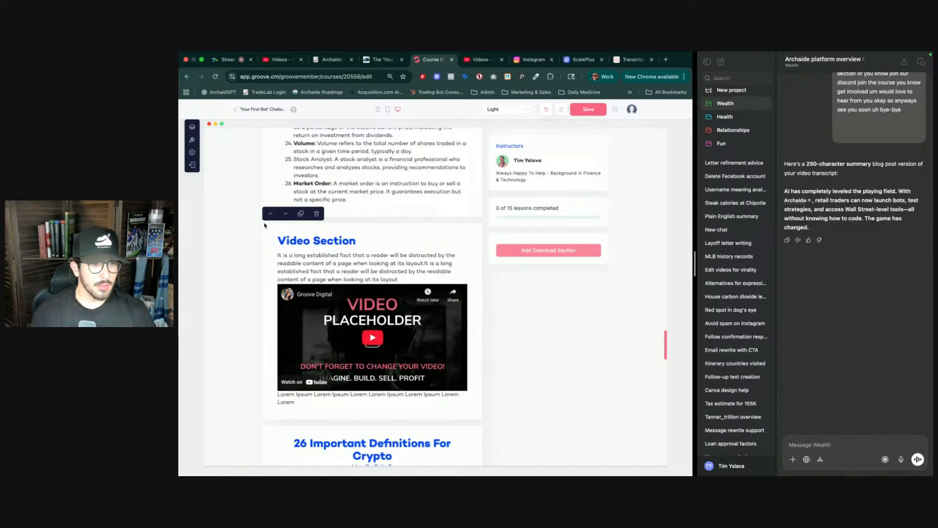
pyautogui.click(271, 213)
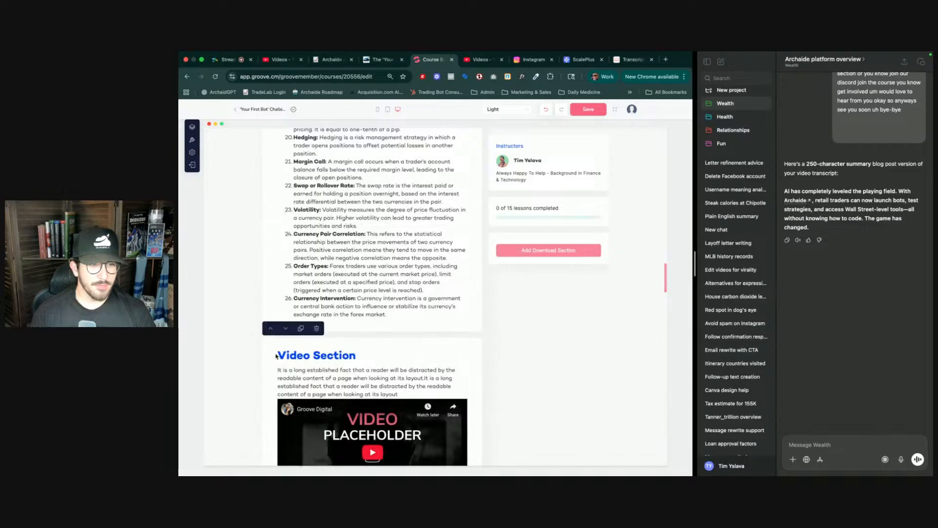
pyautogui.click(271, 326)
pyautogui.scroll(4, 293, 312)
pyautogui.tripleClick(304, 308)
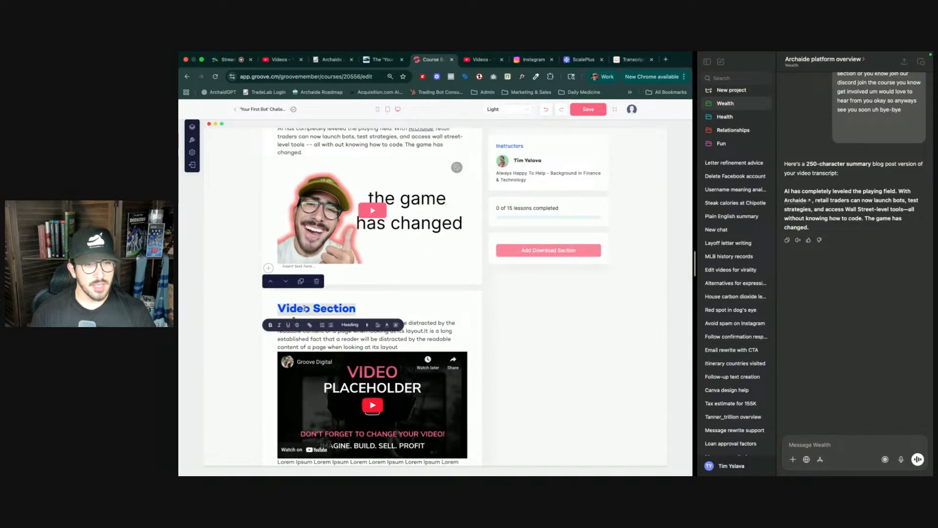
pyautogui.scroll(2, 304, 307)
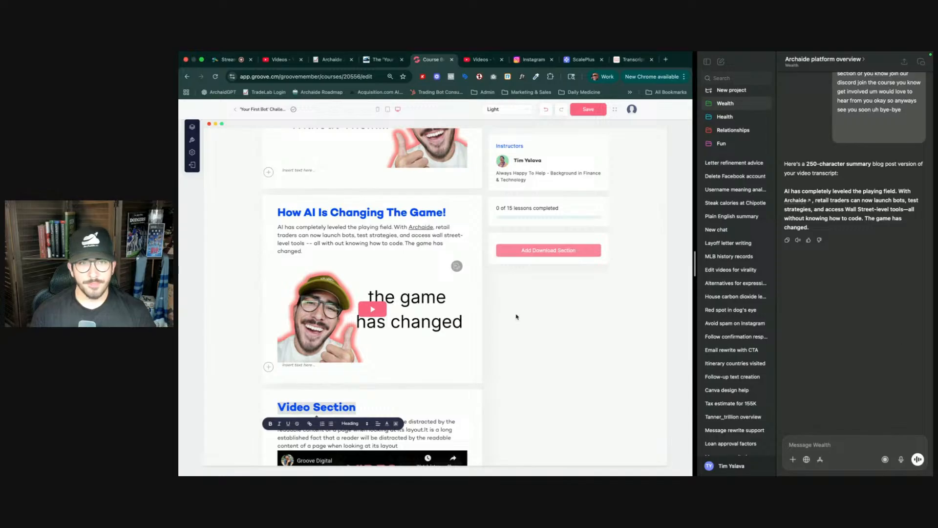
# - Copy the link of the 'What is stock trading?' video from the course playlist in YouTube Studio
pyautogui.hotkey('ctrl', 'Tab')
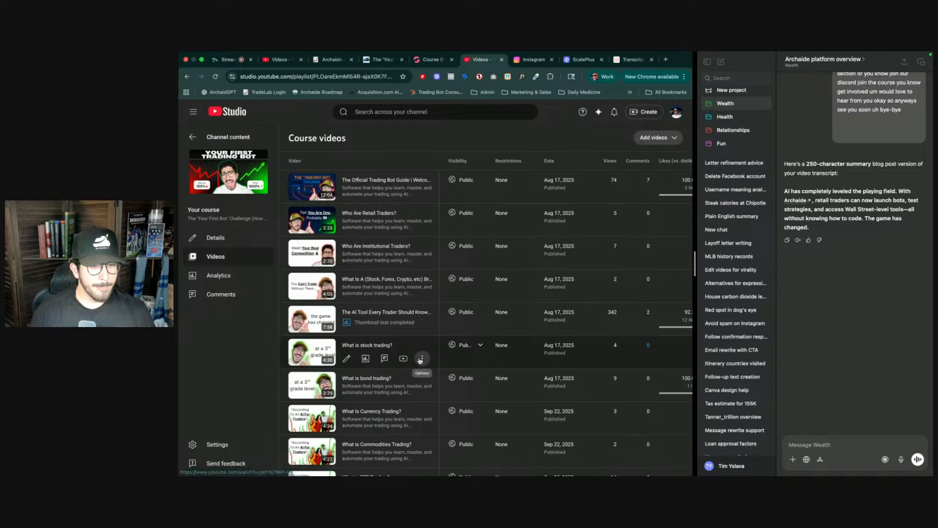
pyautogui.click(422, 358)
pyautogui.click(395, 375)
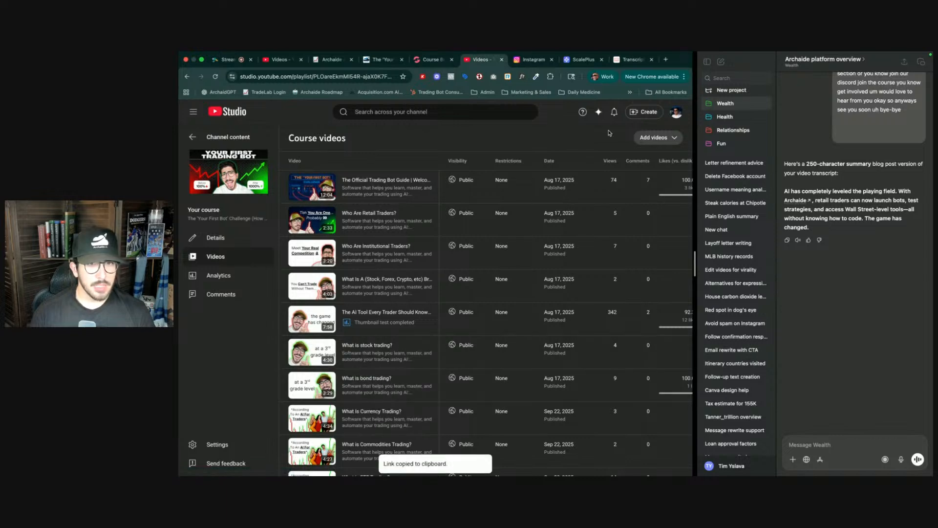
# - Generate the transcript for the copied video link on the transcript site and copy the transcript text
pyautogui.click(632, 59)
pyautogui.scroll(5, 439, 215)
pyautogui.scroll(-1, 439, 206)
pyautogui.click(381, 220)
pyautogui.press('super+v')
pyautogui.click(519, 220)
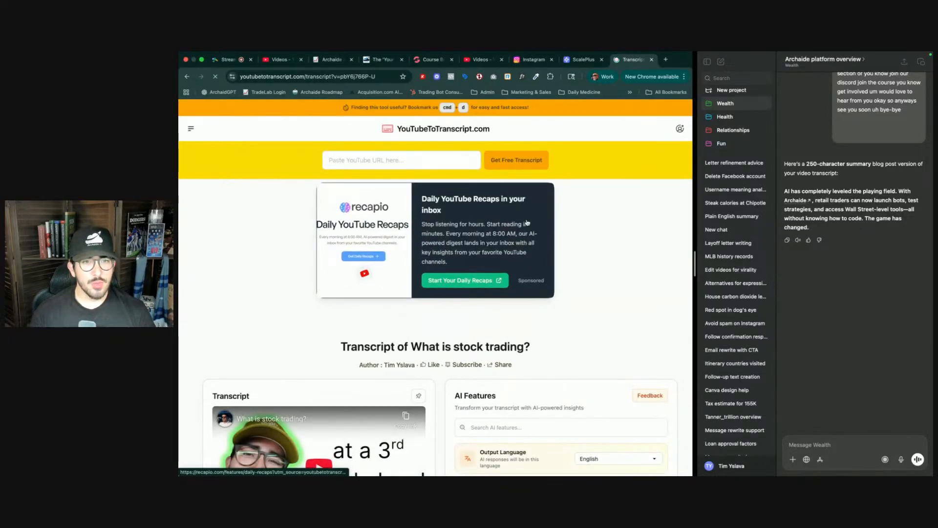
pyautogui.scroll(-4, 449, 327)
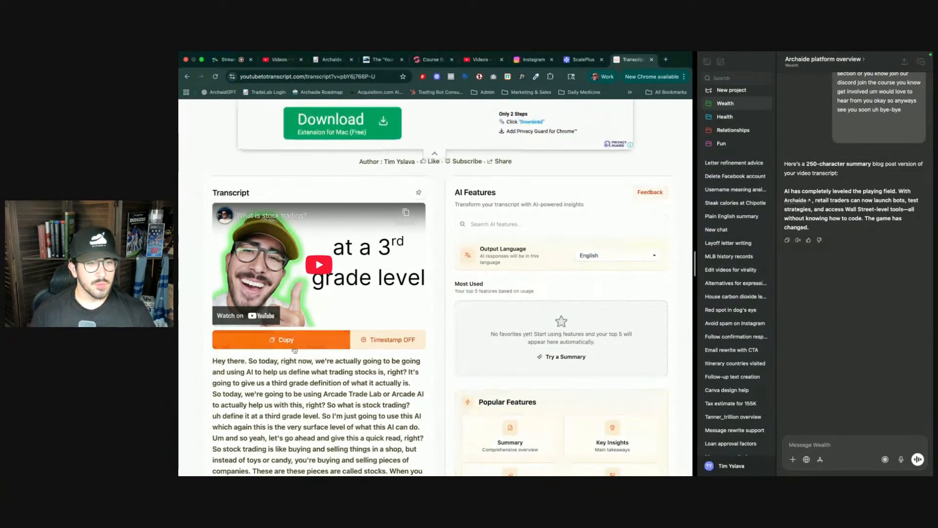
pyautogui.click(313, 339)
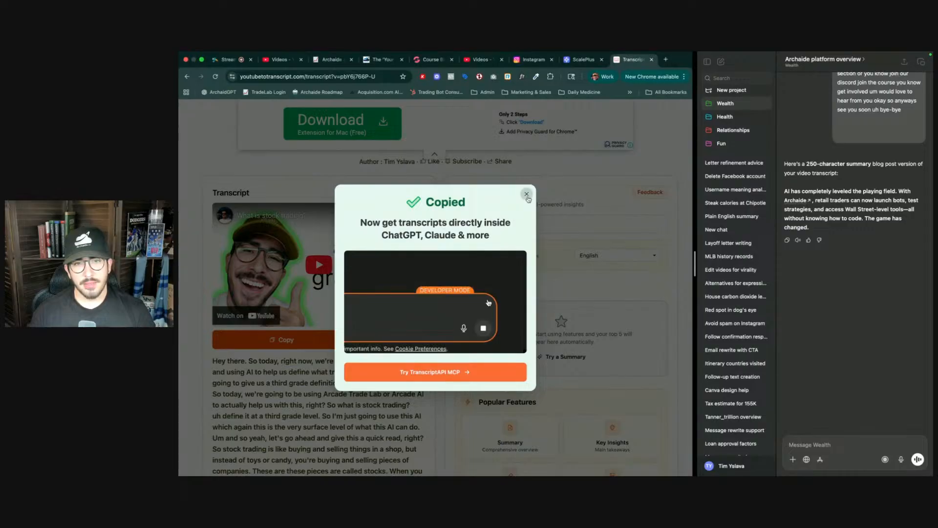
pyautogui.click(559, 164)
# - Ask ChatGPT for the same summary of this transcript with the message 'Same with this:' followed by the pasted transcript
pyautogui.click(815, 444)
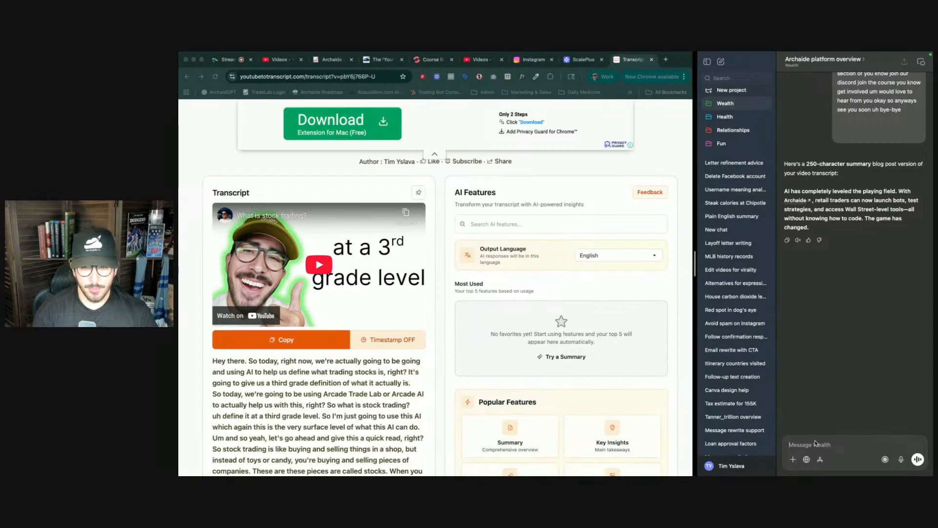
pyautogui.write('Sam')
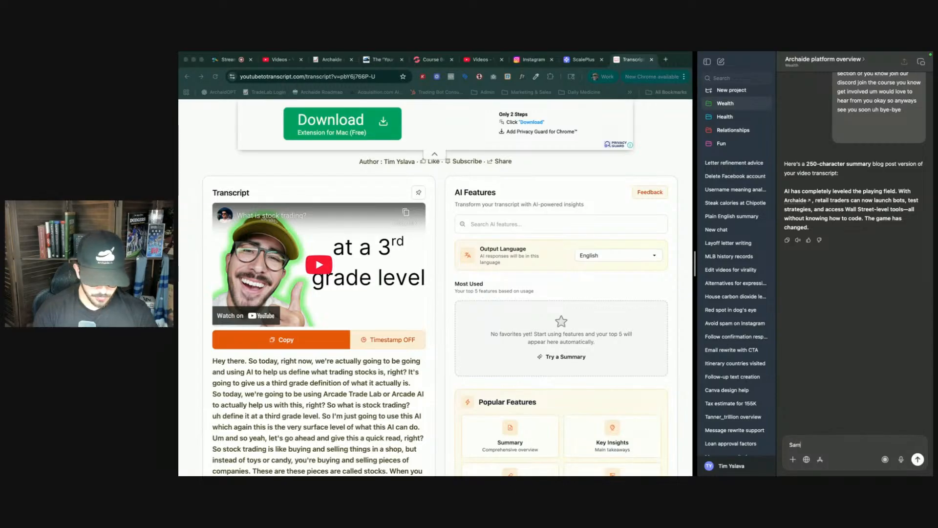
pyautogui.write('e this')
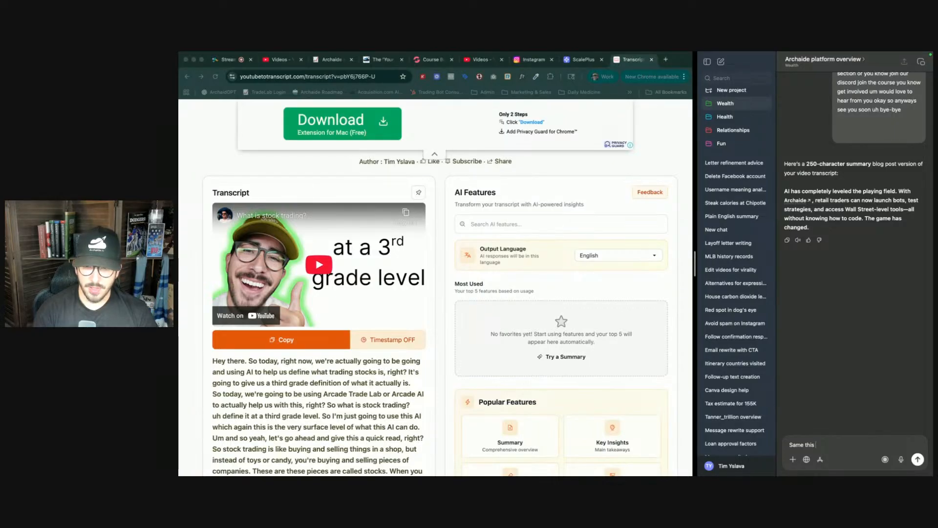
pyautogui.press('BackSpace')
pyautogui.press('BackSpace')
pyautogui.press('BackSpace')
pyautogui.press('BackSpace')
pyautogui.write('wit')
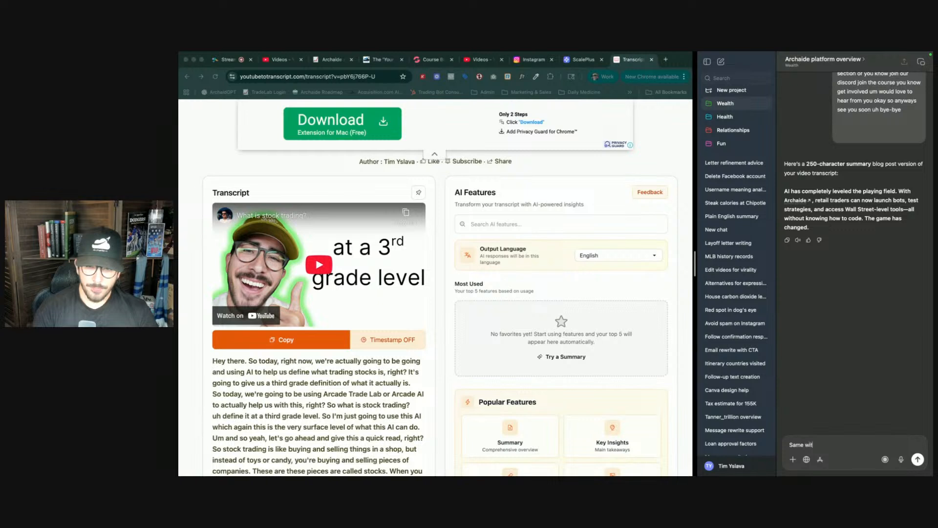
pyautogui.write('h this:')
pyautogui.hotkey('ctrl', 'v')
pyautogui.press('Return')
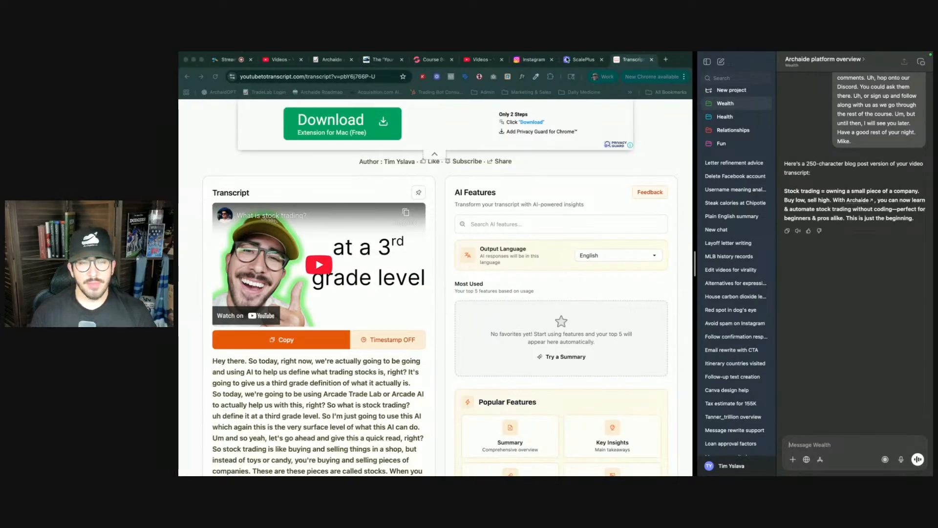
# - Return to the course editor and replace the video section's placeholder description with 'Stock trading = owning a small piece of a company.'
pyautogui.click(541, 60)
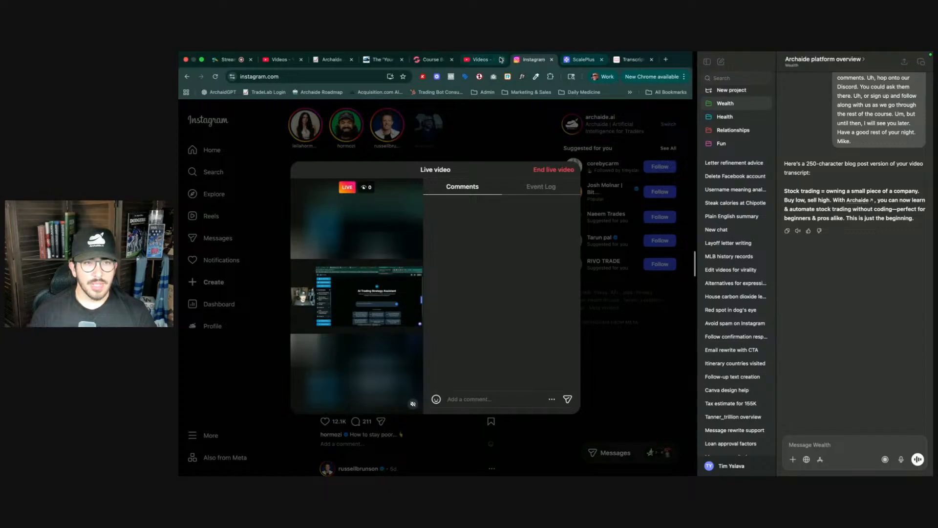
pyautogui.click(425, 60)
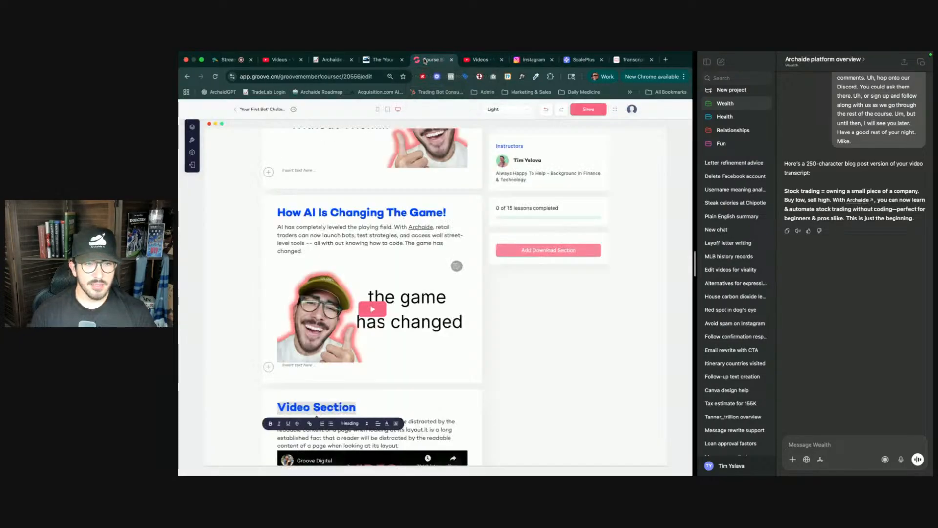
pyautogui.click(389, 242)
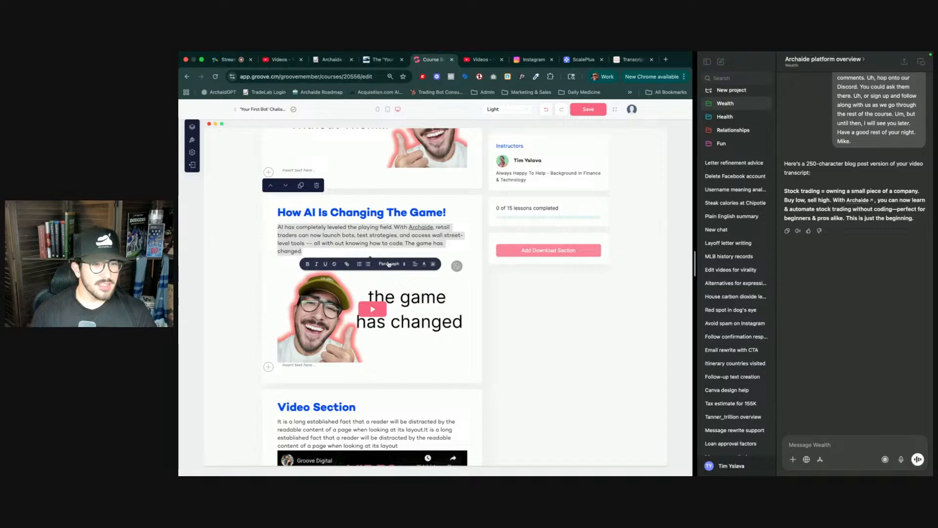
pyautogui.scroll(-4, 372, 326)
pyautogui.tripleClick(373, 326)
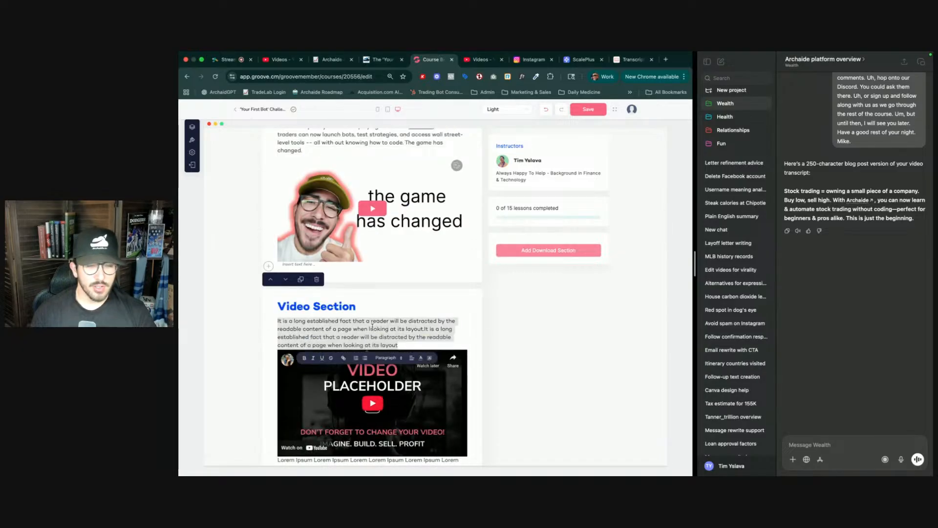
pyautogui.write('Stock')
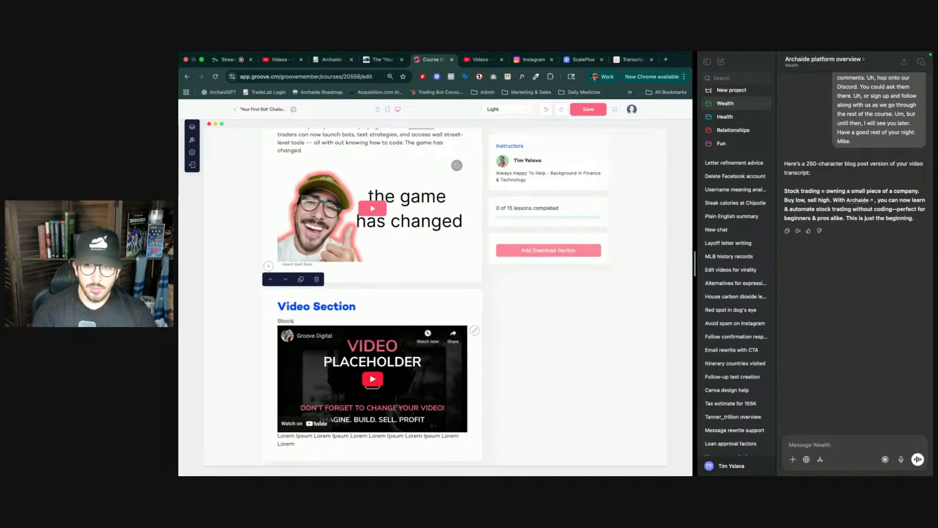
pyautogui.write(' trading')
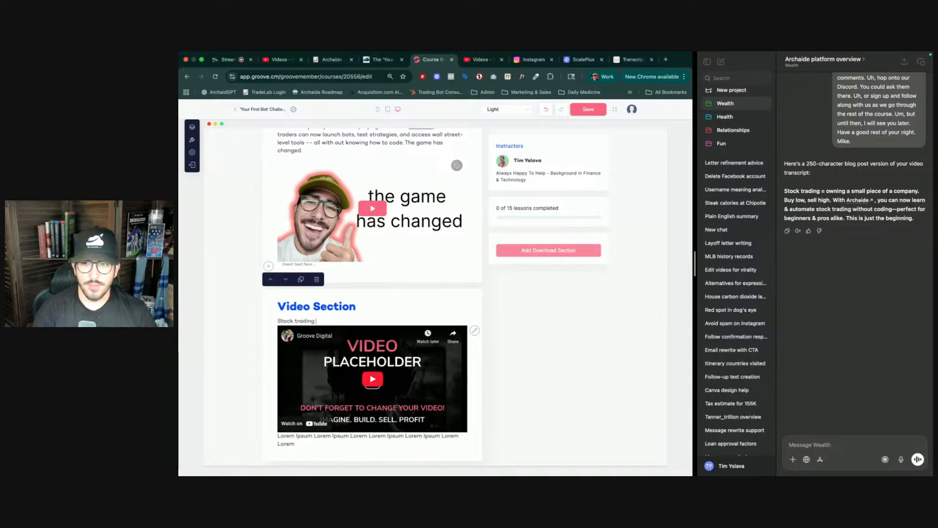
pyautogui.write(' = ')
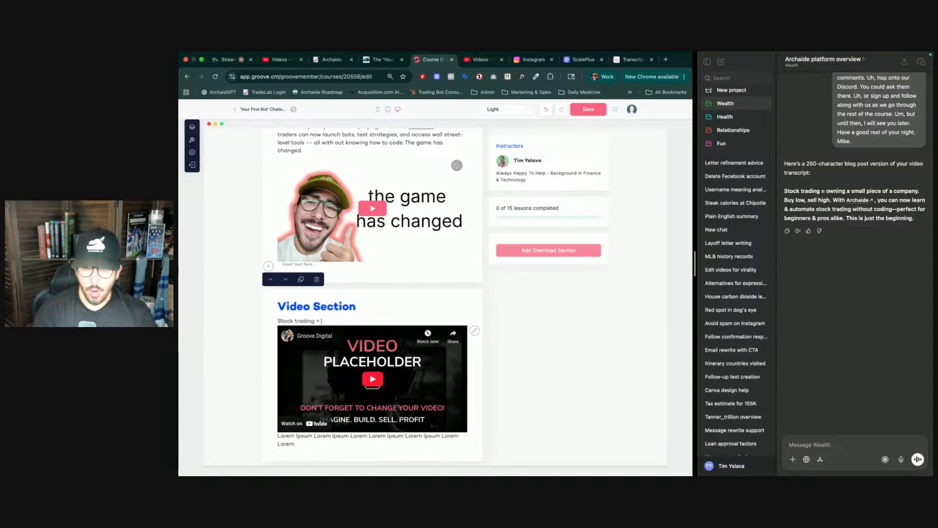
pyautogui.write('owning')
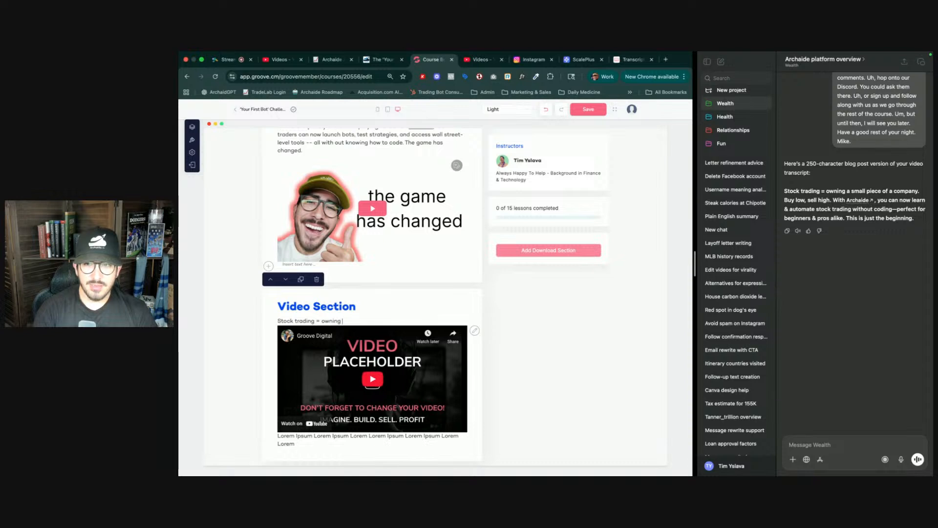
pyautogui.write(' a sma')
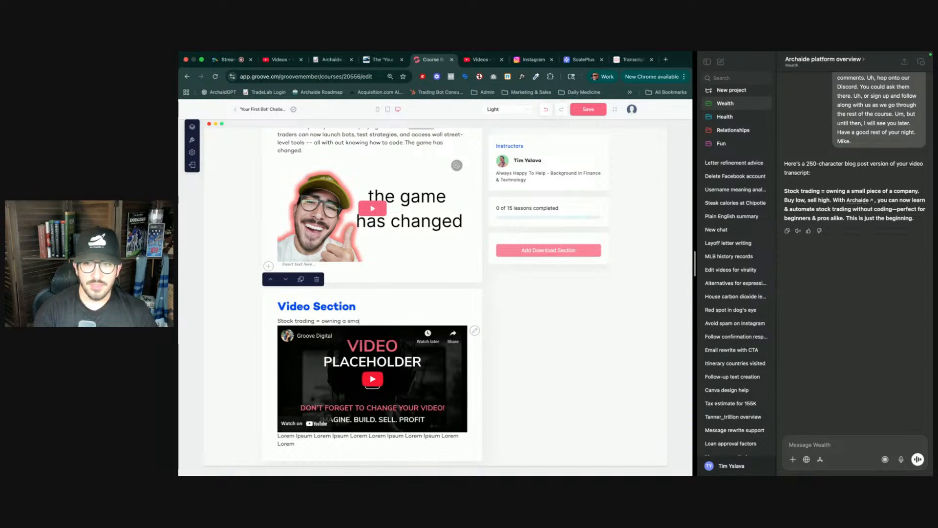
pyautogui.write('ll p')
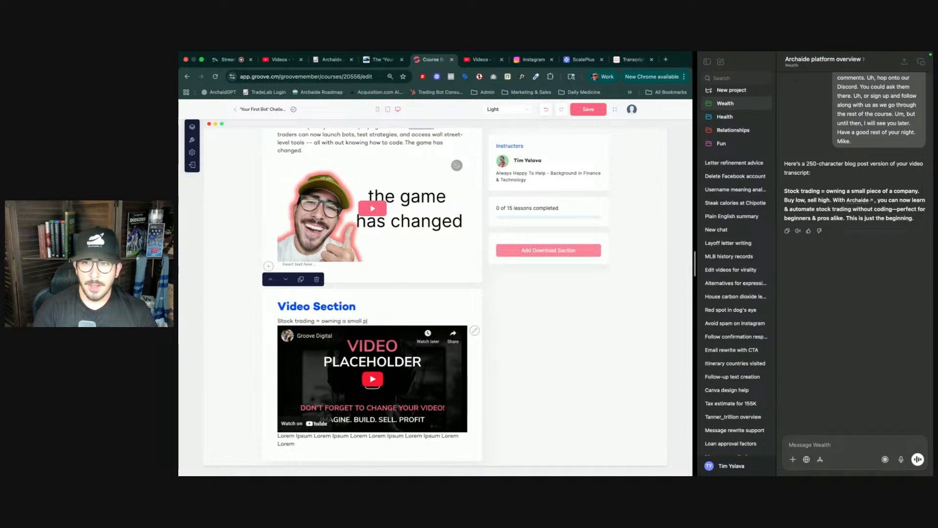
pyautogui.write('iece of a company')
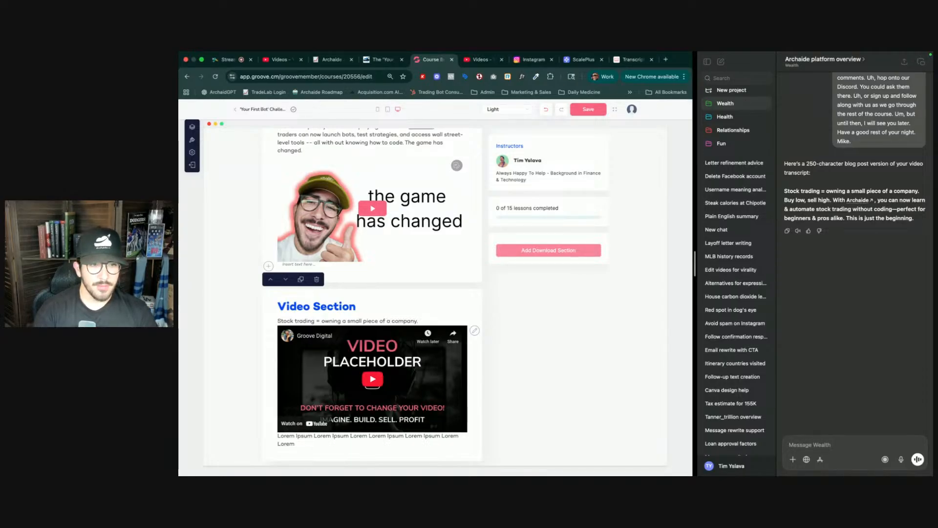
pyautogui.write('. B')
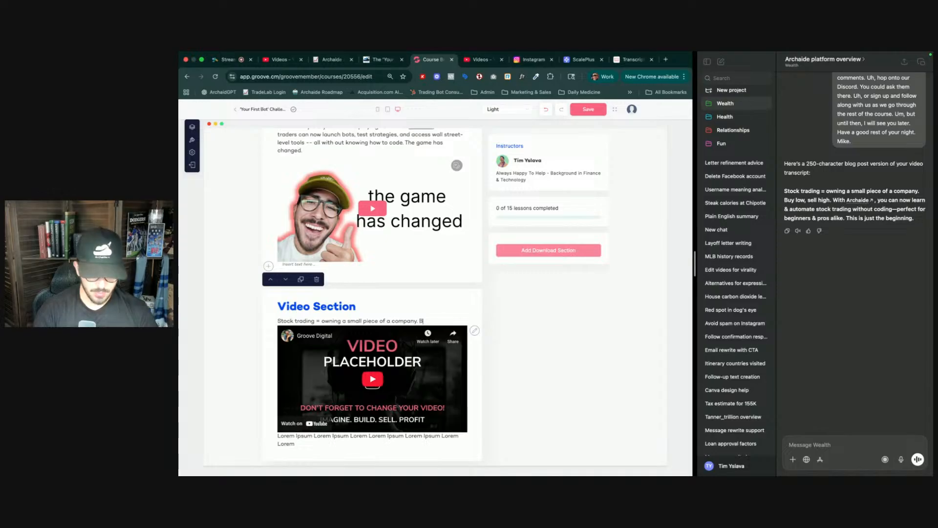
pyautogui.write('uy low')
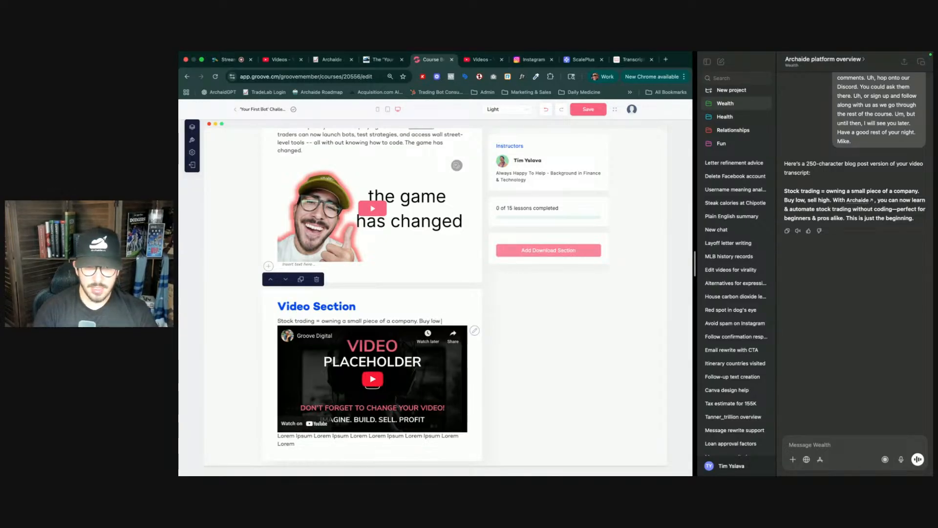
pyautogui.write(', sell')
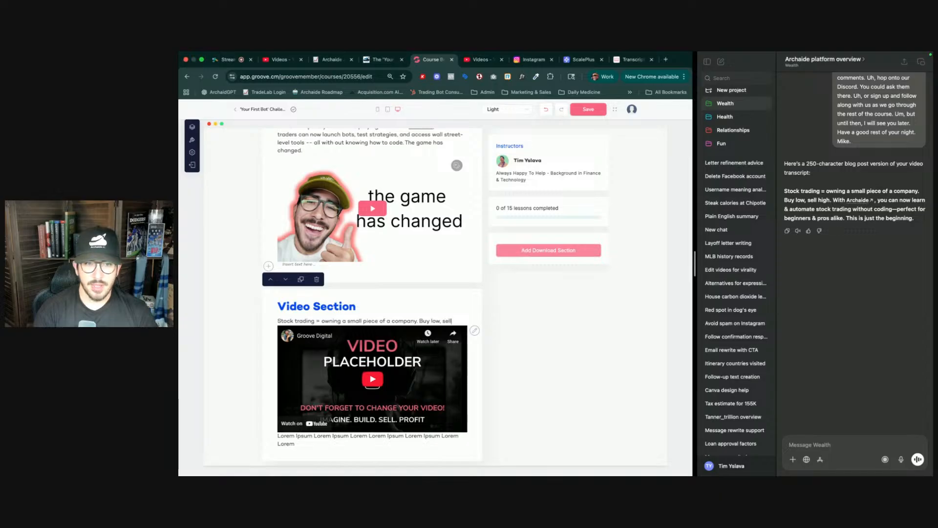
pyautogui.write(' high')
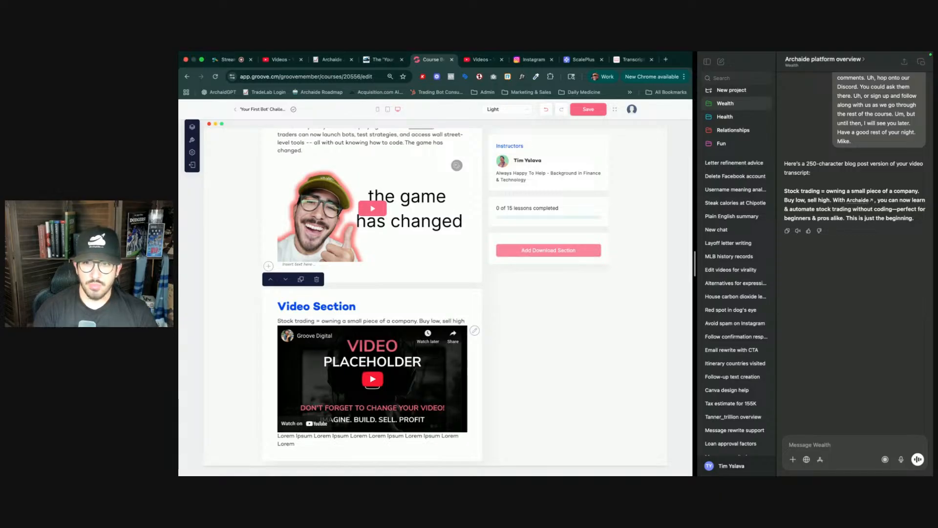
pyautogui.write('. With')
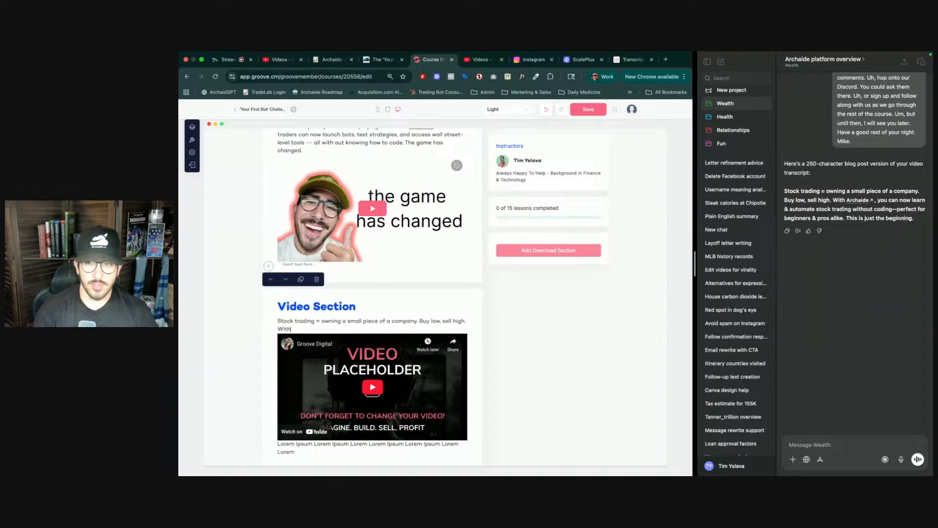
pyautogui.write(' Archaide')
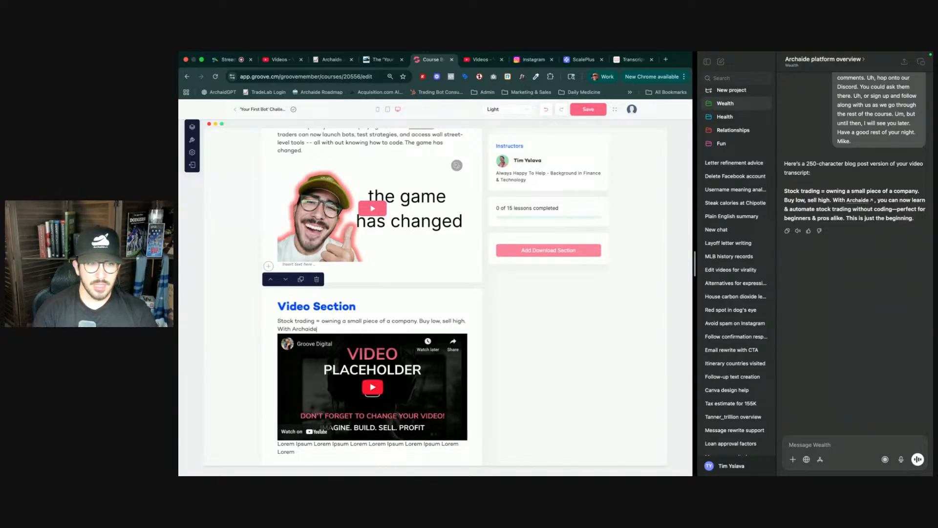
pyautogui.write('.')
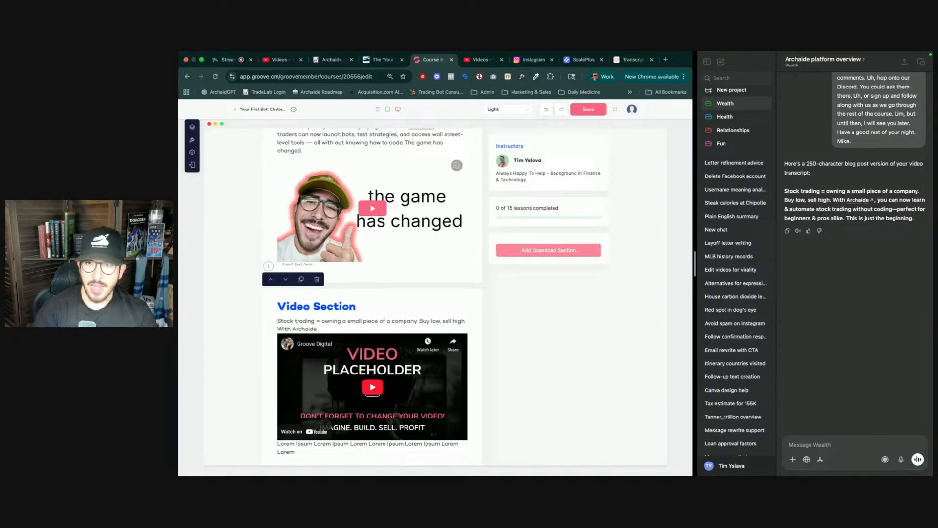
pyautogui.write(', ')
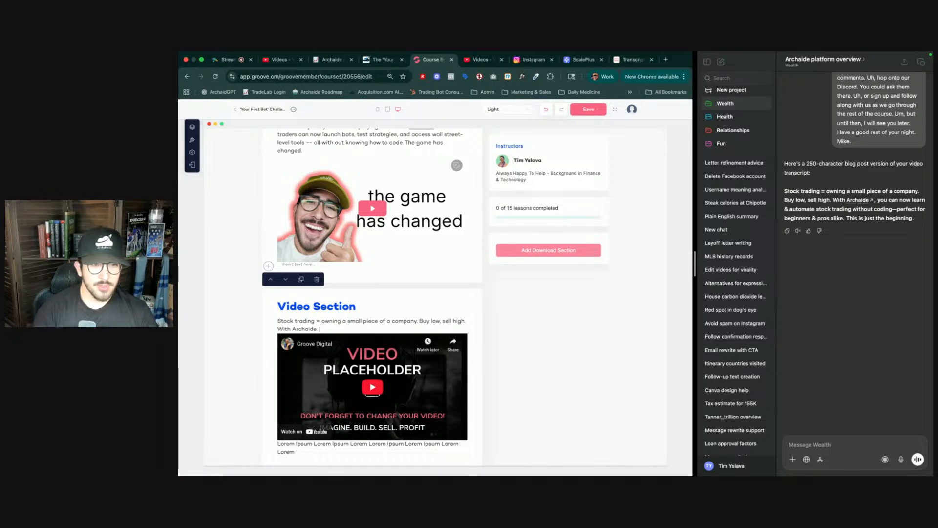
pyautogui.write(',')
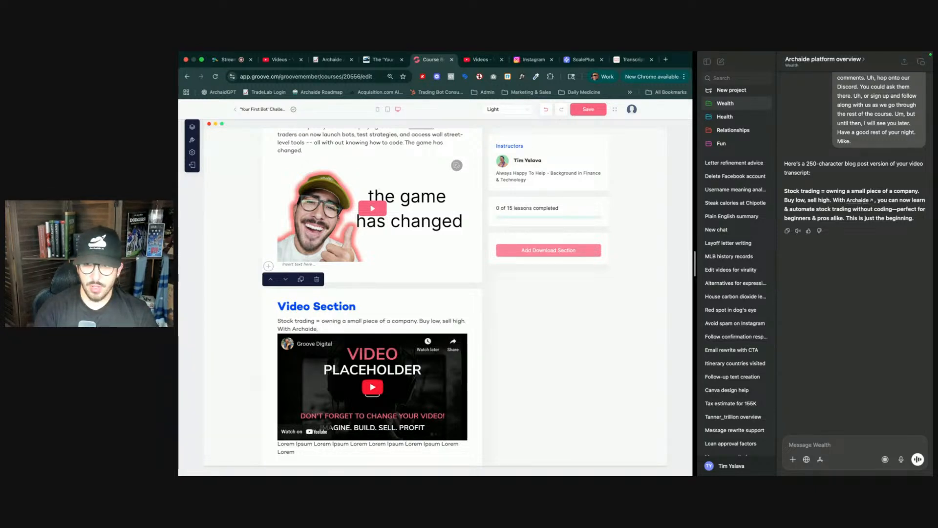
pyautogui.write(' you')
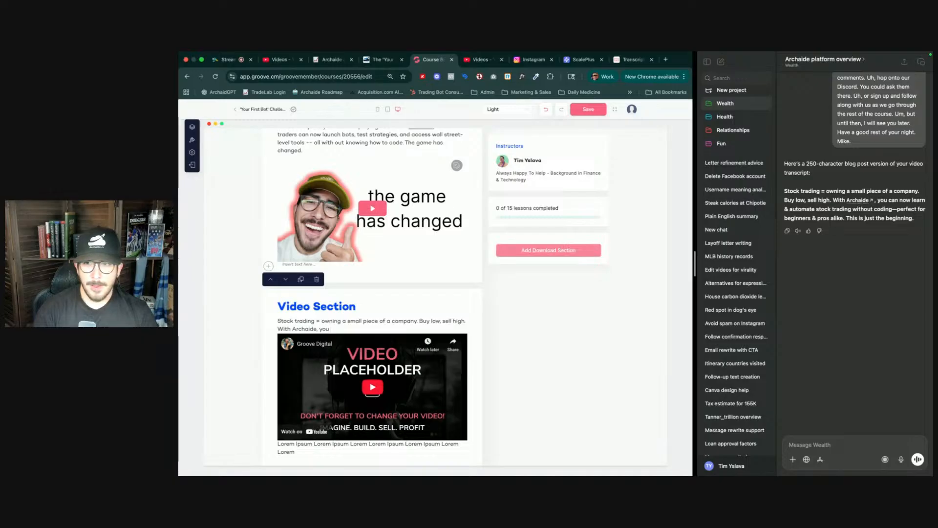
pyautogui.write(' can')
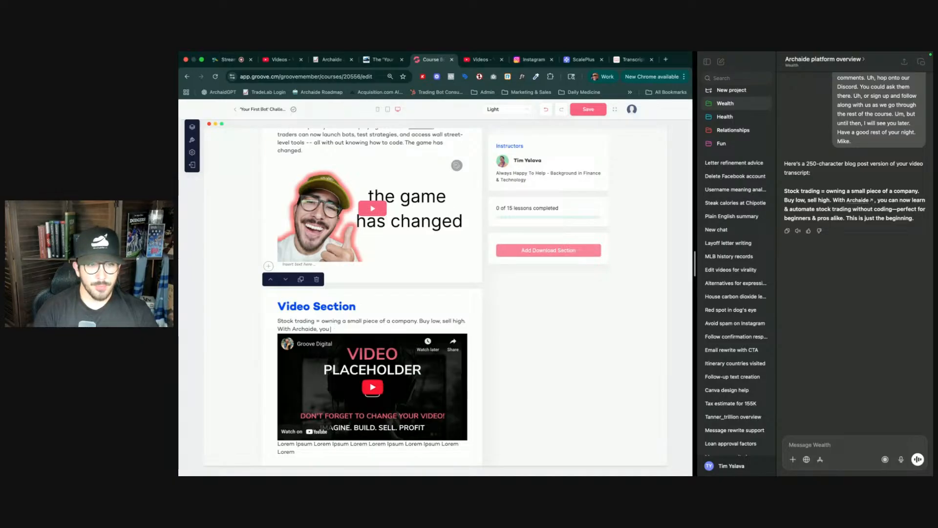
pyautogui.write(' now')
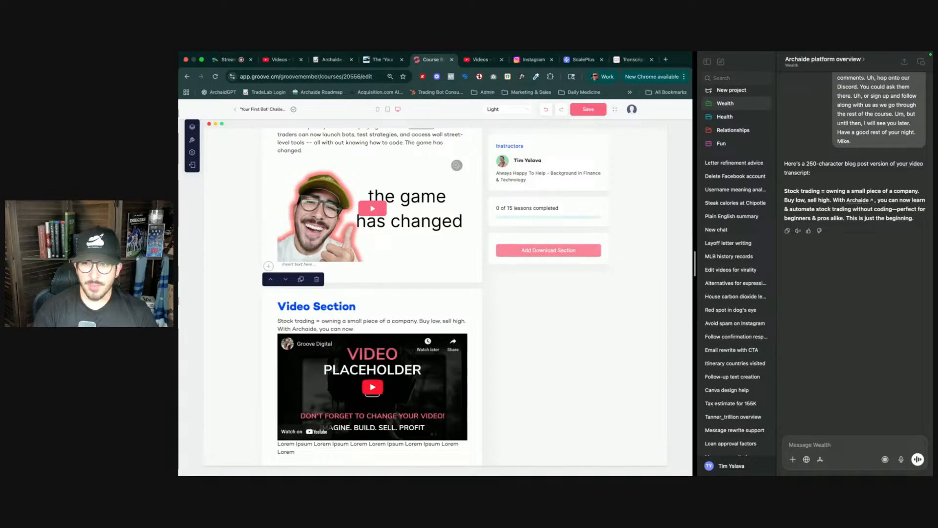
pyautogui.write(' learn')
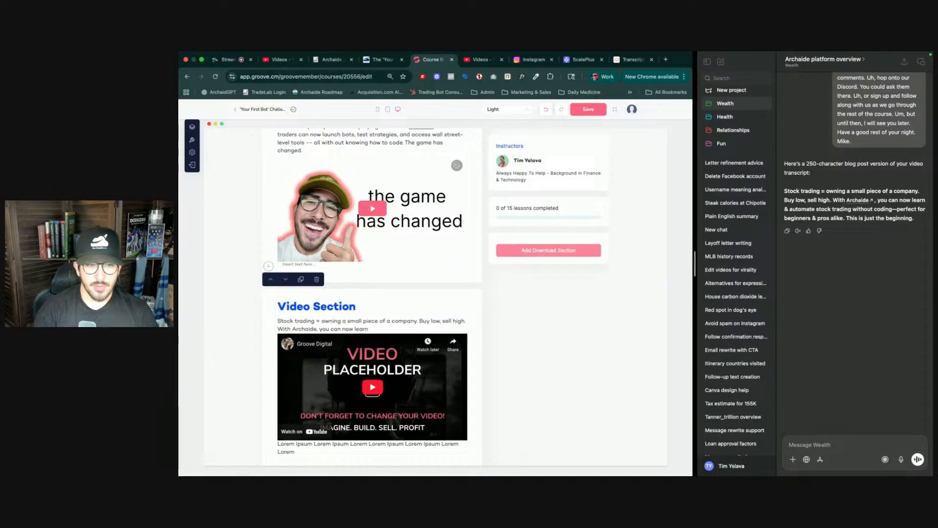
pyautogui.write(' &')
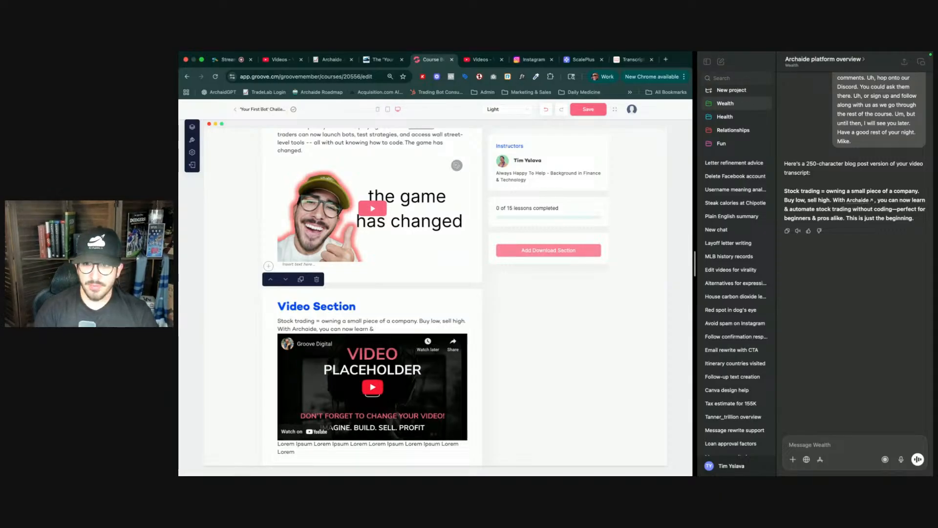
pyautogui.write(' automate stock')
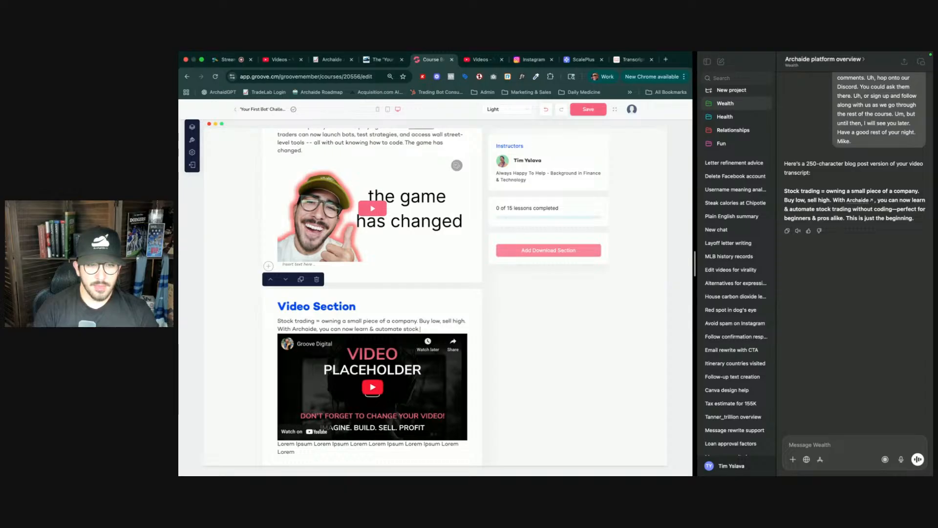
pyautogui.write(' tr')
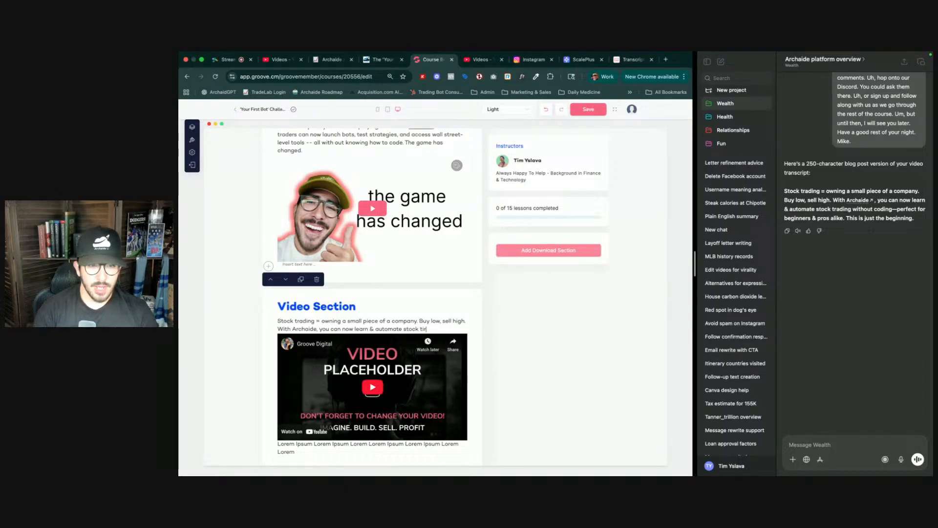
pyautogui.write('ade')
pyautogui.write('ing')
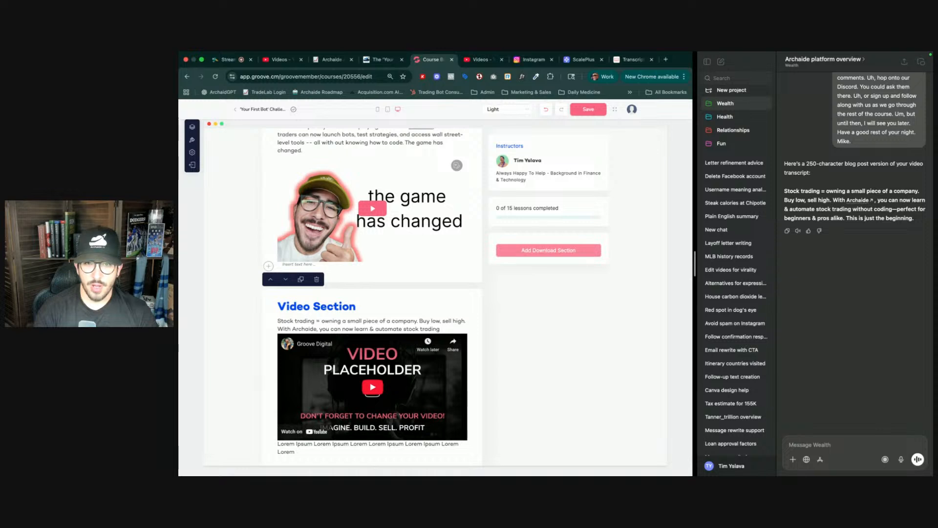
pyautogui.write(' with')
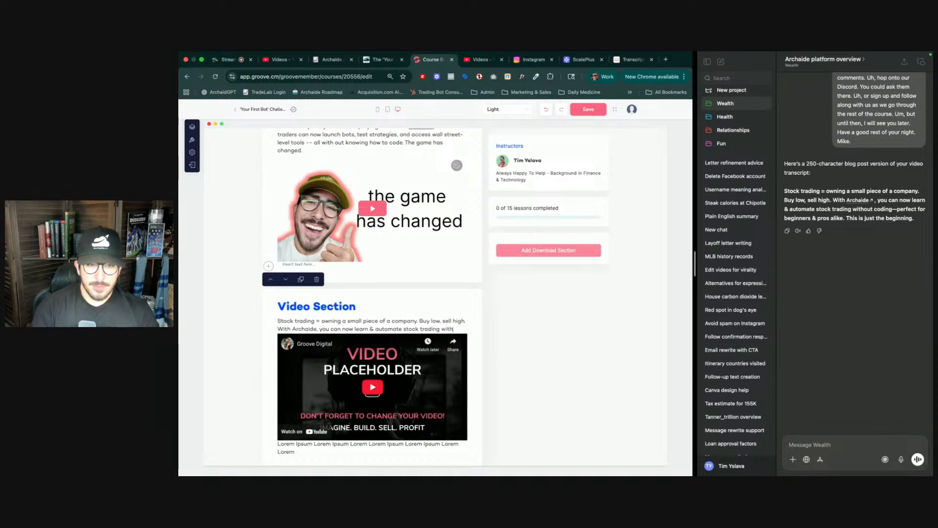
pyautogui.write('out coding')
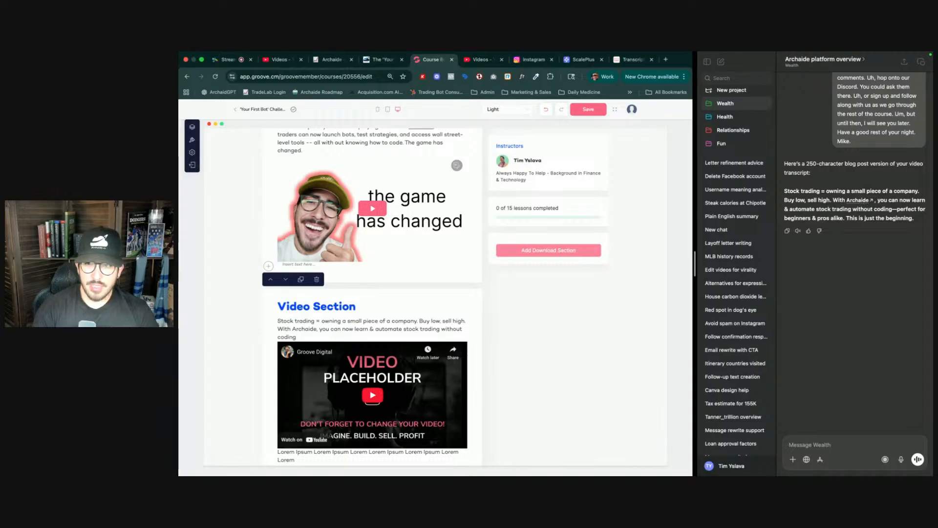
pyautogui.write(' - ')
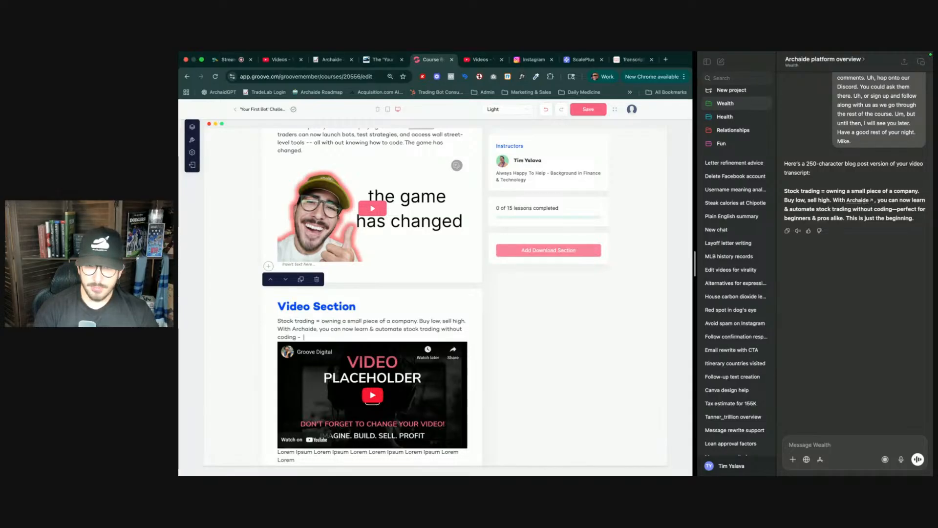
pyautogui.write('perfect f')
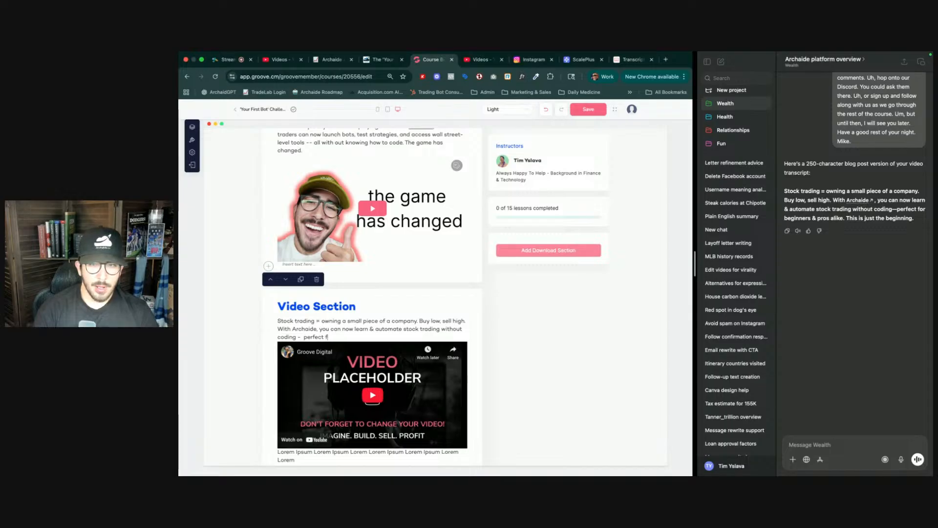
pyautogui.write('or begine')
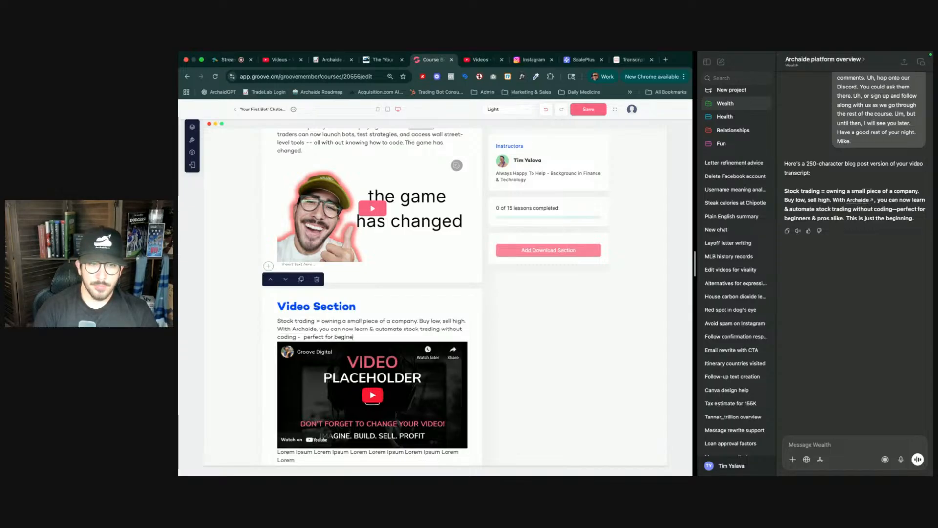
pyautogui.press('BackSpace')
pyautogui.write('ner')
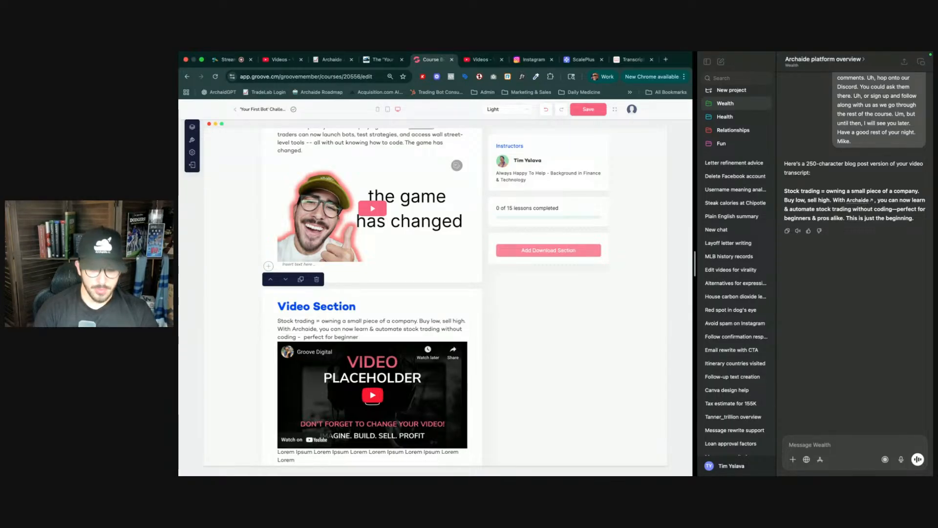
pyautogui.write(' & pros')
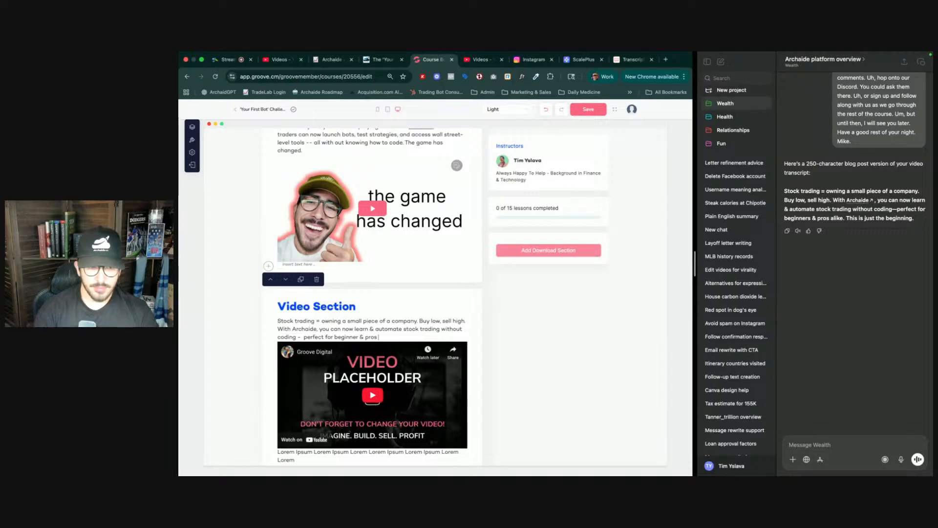
pyautogui.write(' alike')
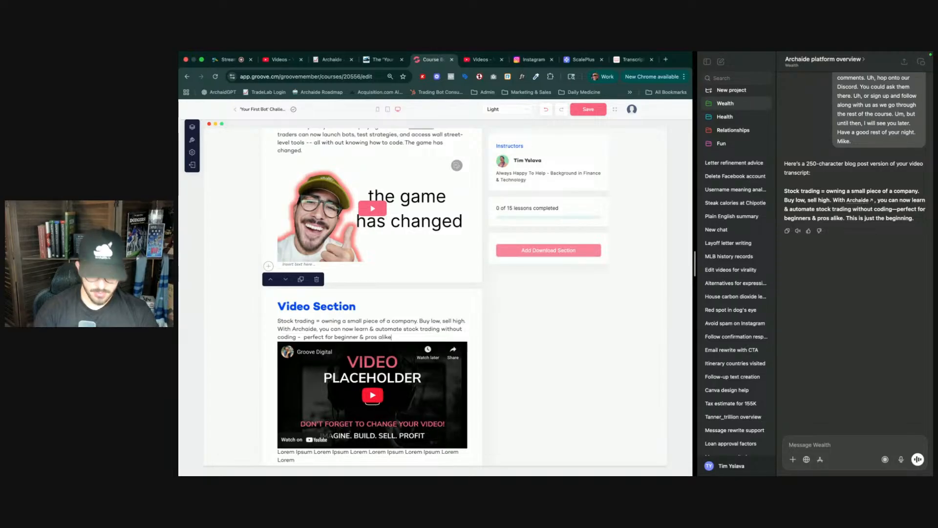
pyautogui.write('. This')
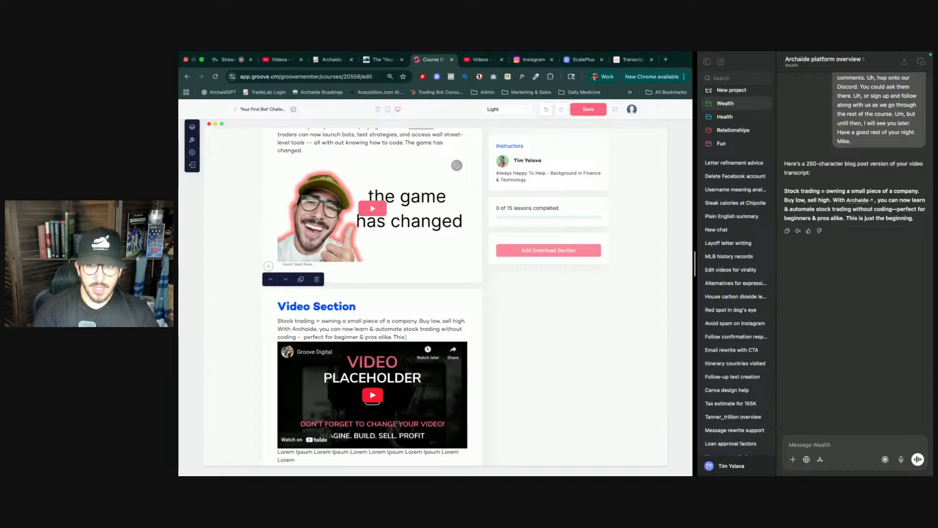
pyautogui.write(' is just')
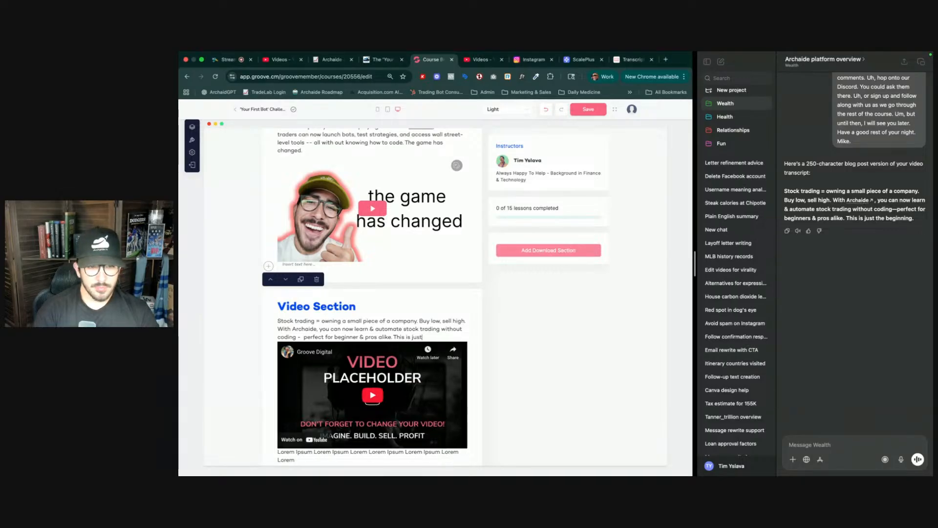
pyautogui.write(' the beginnin')
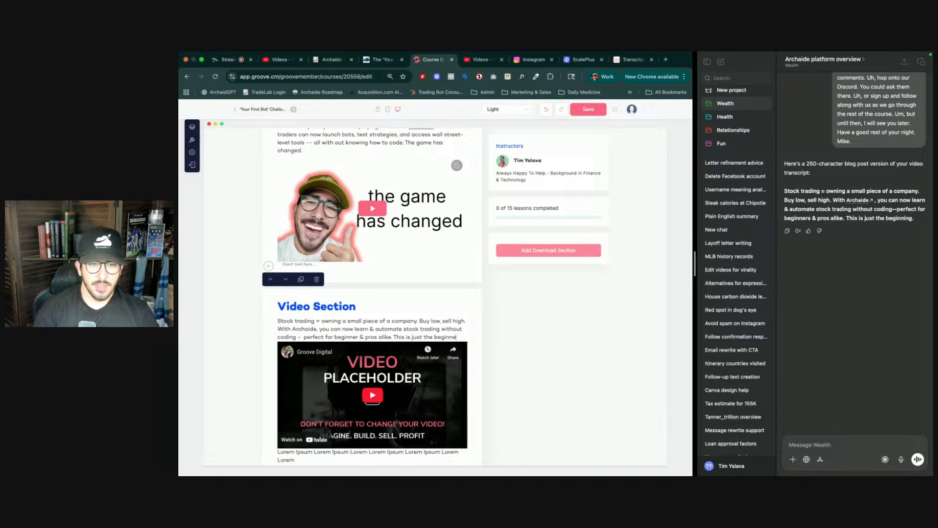
pyautogui.write('.')
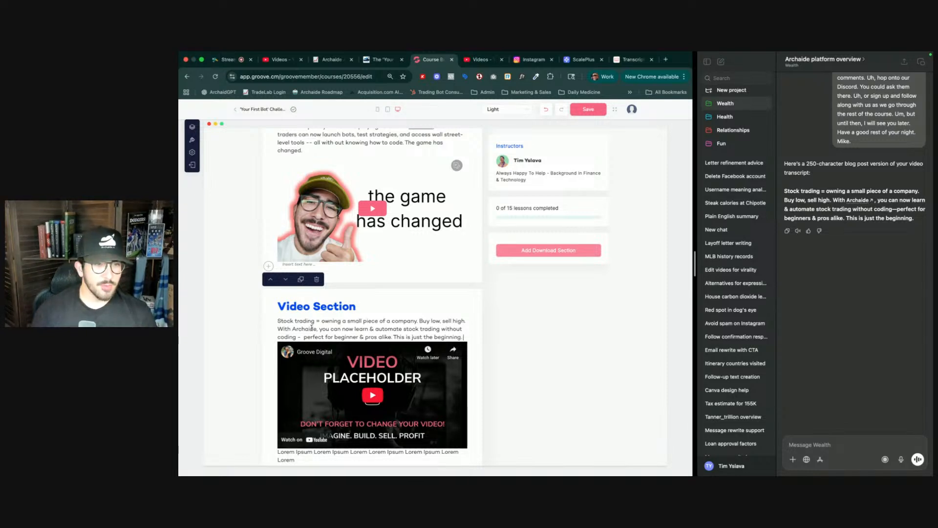
pyautogui.doubleClick(312, 328)
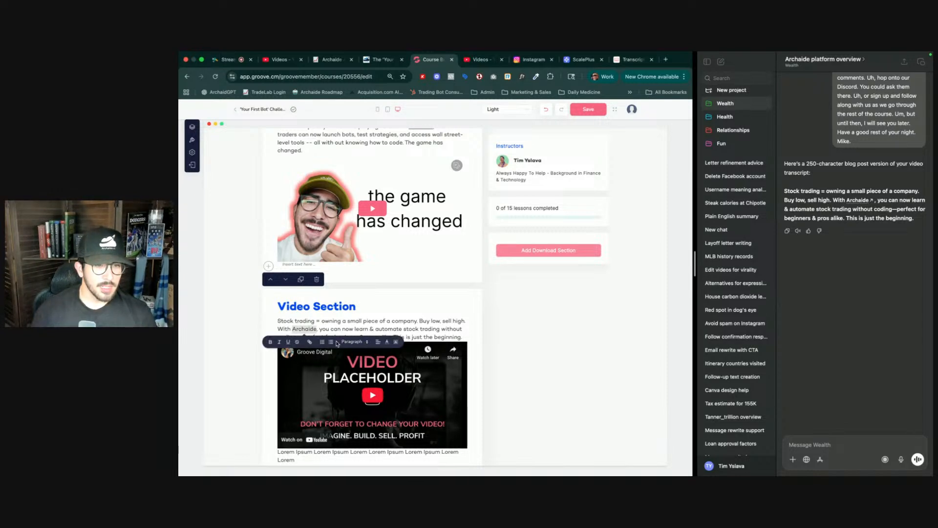
pyautogui.click(309, 341)
pyautogui.write('https')
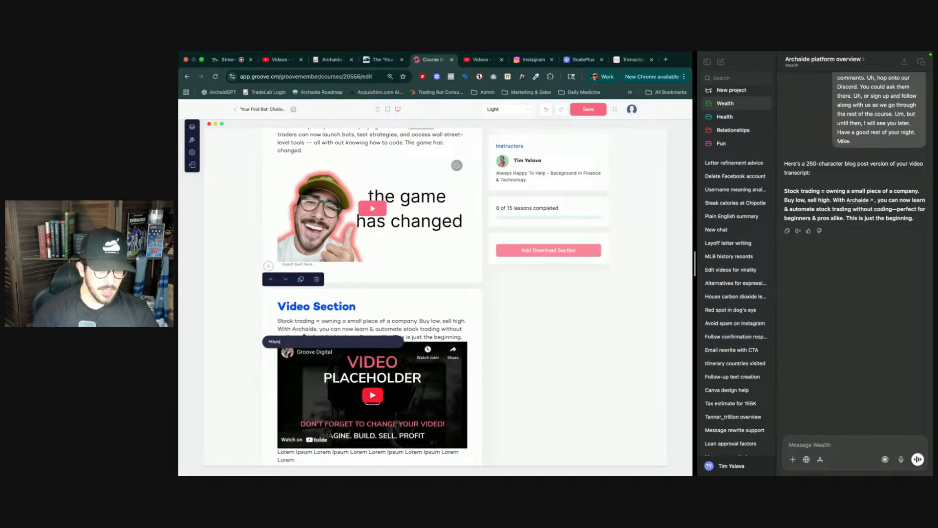
pyautogui.write('://archaide.io')
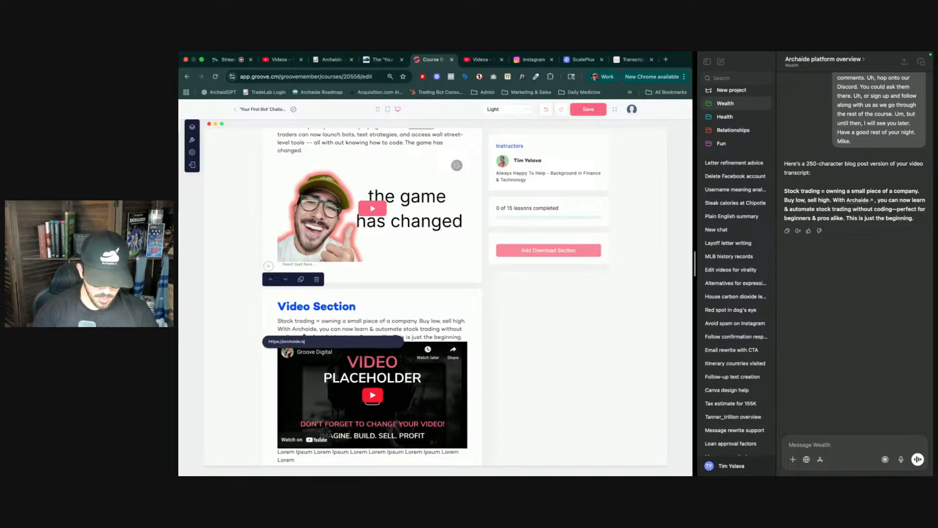
pyautogui.write('/checkout')
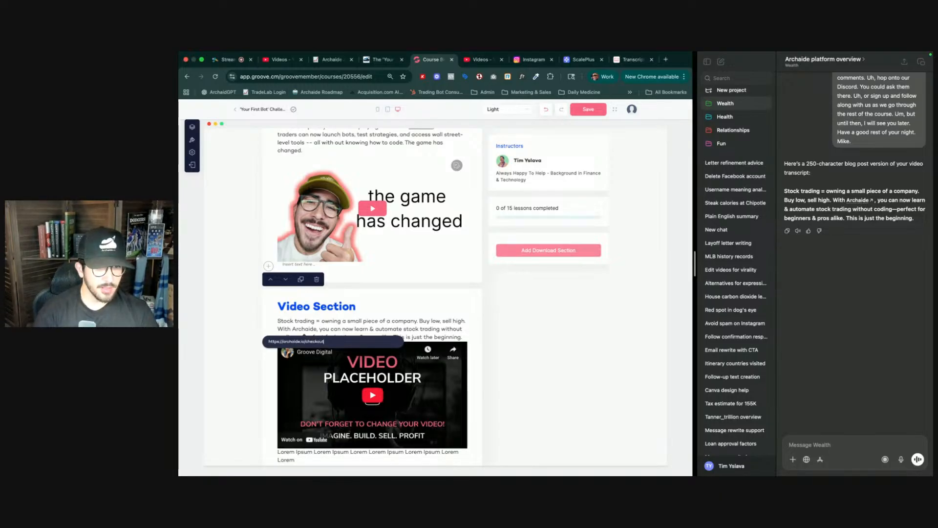
pyautogui.press('super+a')
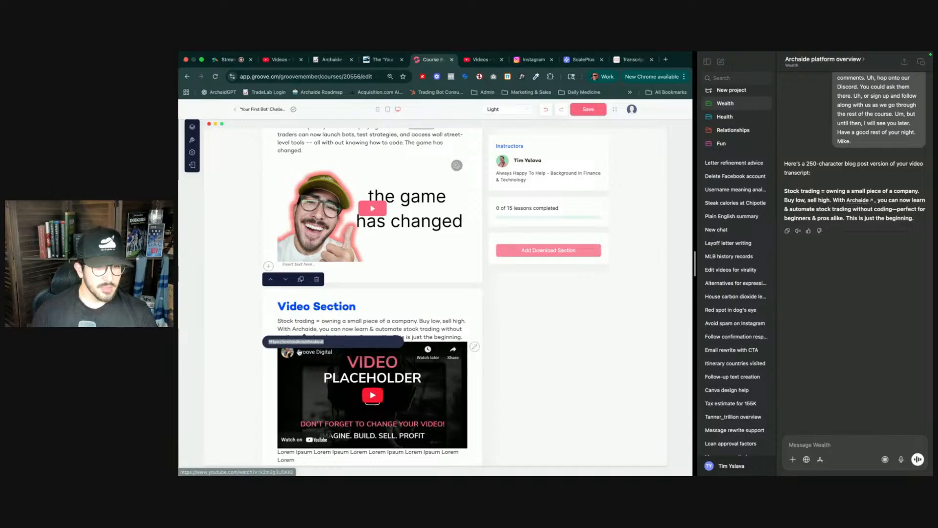
pyautogui.press('Return')
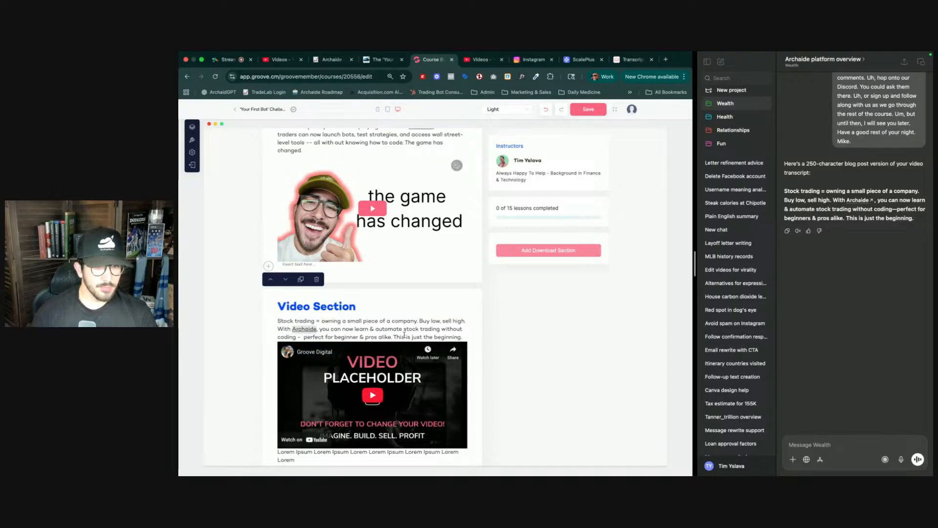
# - Delete the Lorem Ipsum placeholder text below the video
pyautogui.scroll(-1, 366, 386)
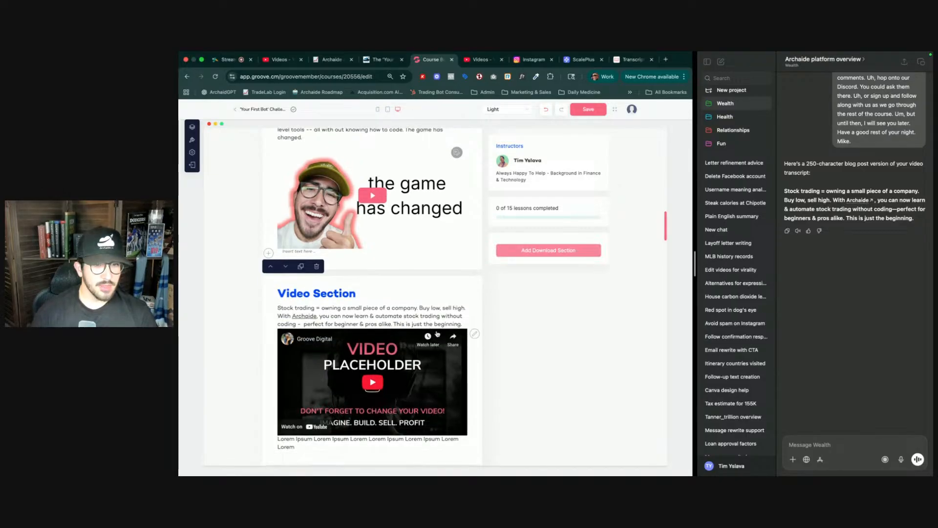
pyautogui.tripleClick(327, 439)
pyautogui.press('BackSpace')
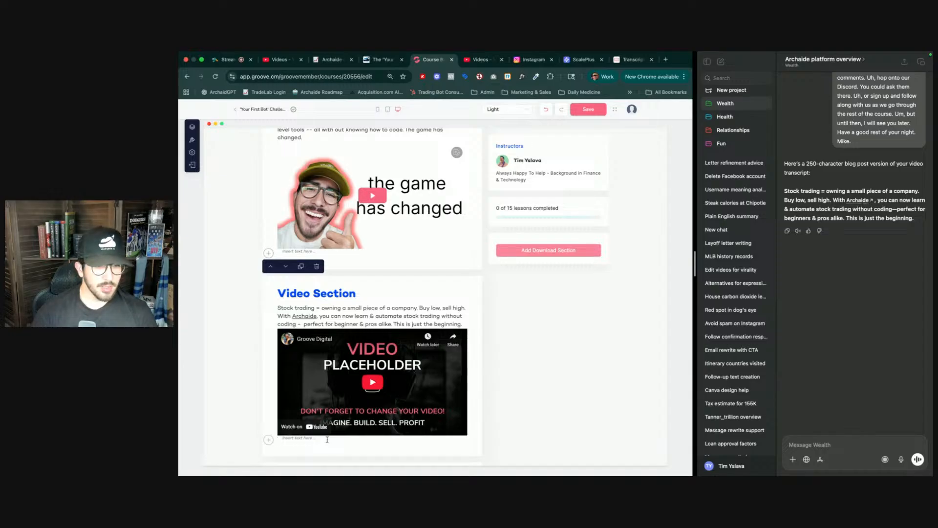
# - Replace the placeholder video with the lesson video chosen from the video library
pyautogui.click(385, 399)
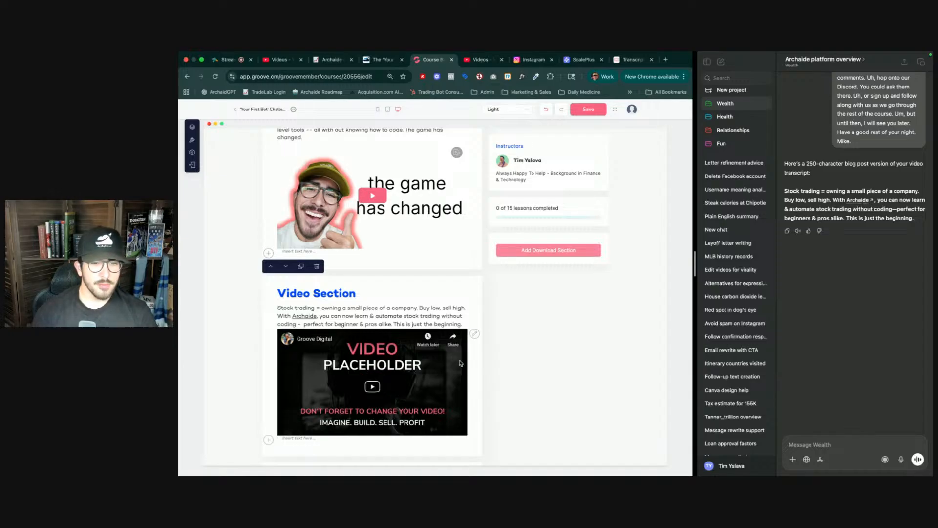
pyautogui.click(474, 334)
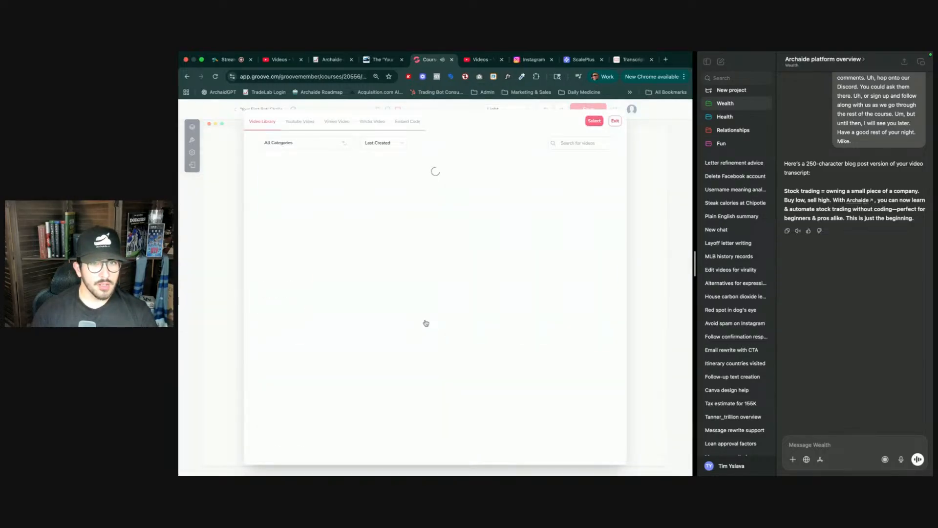
pyautogui.click(479, 190)
pyautogui.click(595, 120)
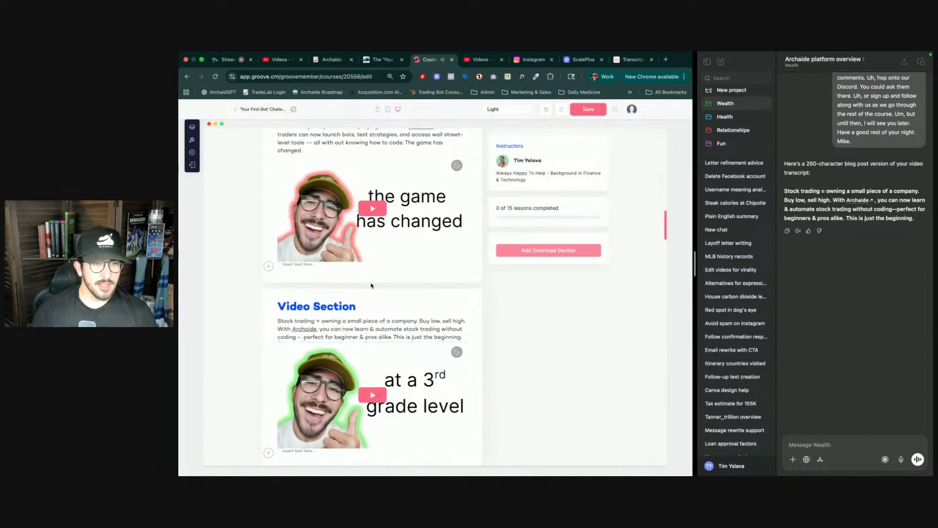
# - Rename the 'Video Section' heading, entering 'Stock What You'
pyautogui.tripleClick(336, 306)
pyautogui.write('Stock')
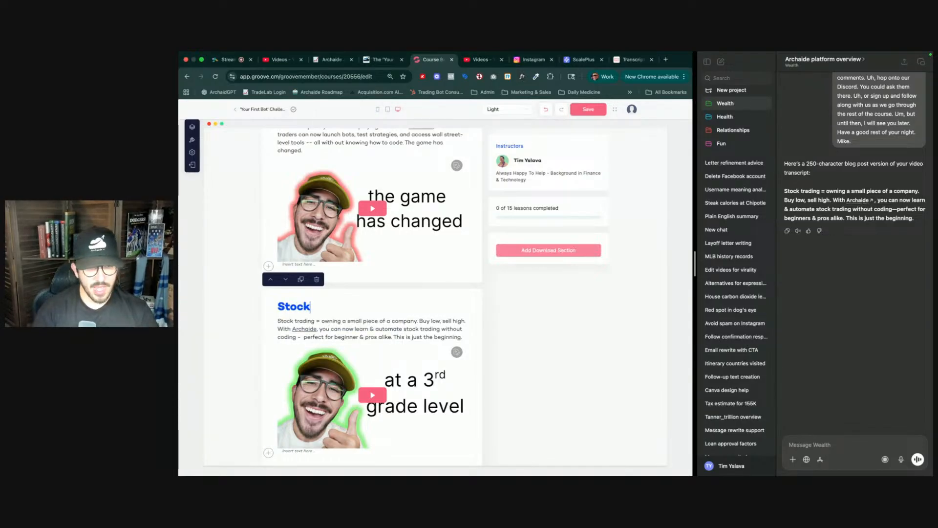
pyautogui.press('super+a')
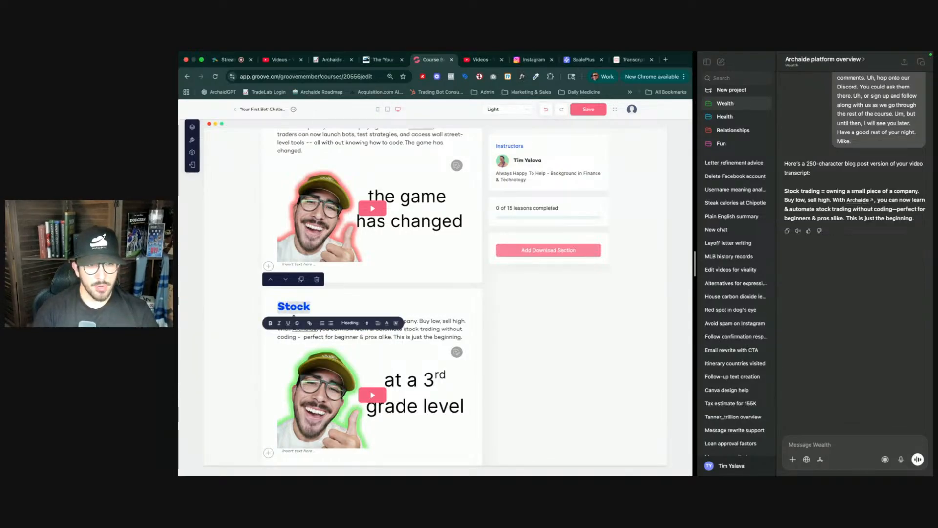
pyautogui.press('Right')
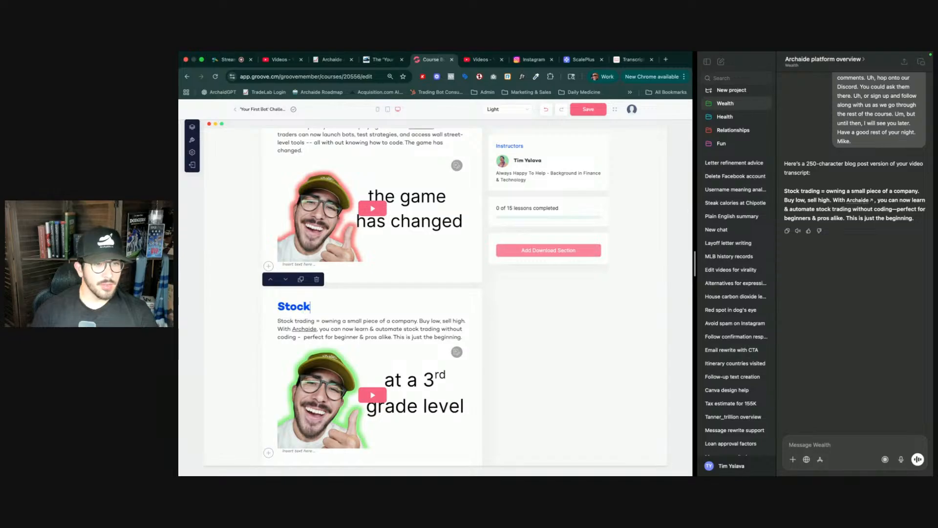
pyautogui.write('What')
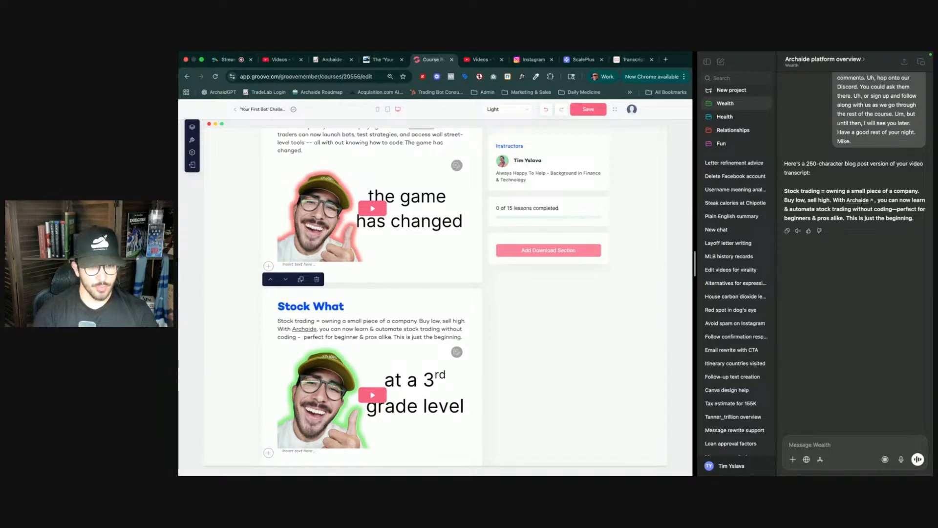
pyautogui.write(' Yoiu')
pyautogui.press('BackSpace')
pyautogui.press('BackSpace')
pyautogui.write('iu')
pyautogui.press('BackSpace')
pyautogui.press('BackSpace')
pyautogui.press('BackSpace')
pyautogui.write('u')
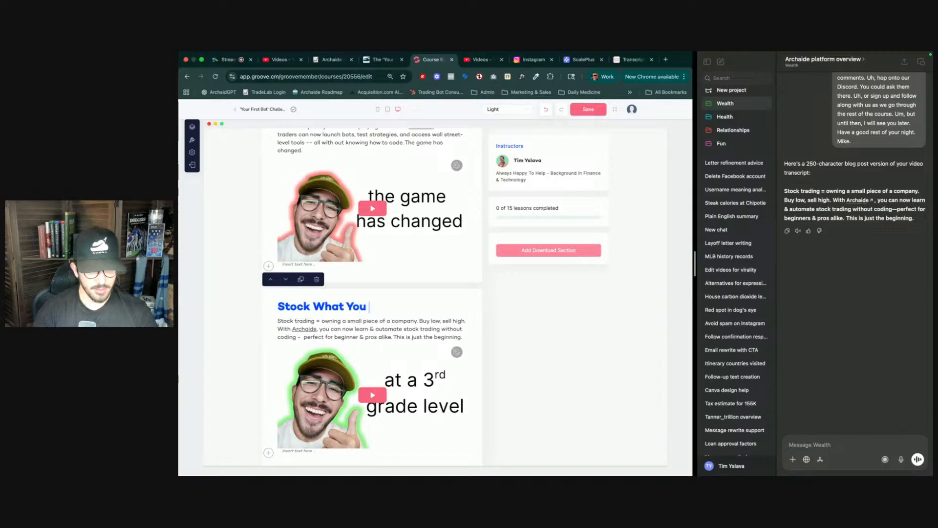
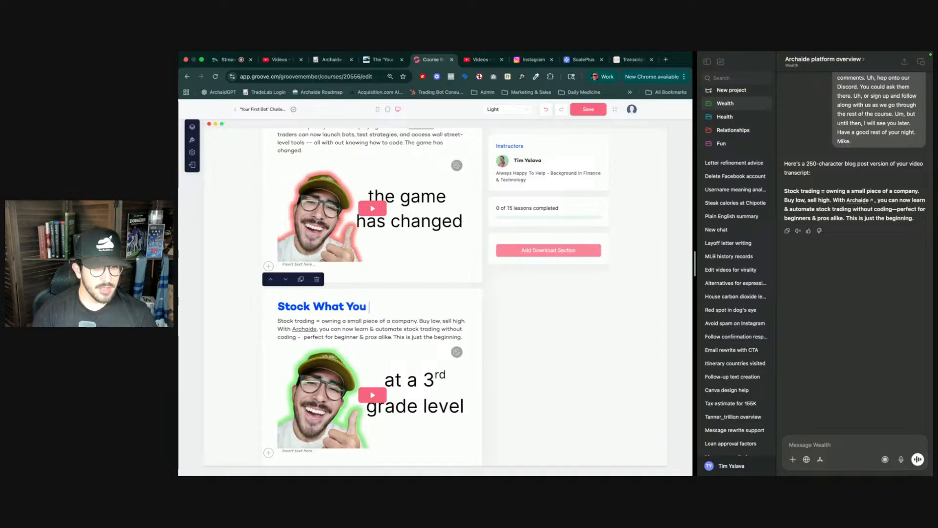
# - Rename the lesson section heading to 'What Are Stocks'
pyautogui.hotkey('shift', 'Home')
pyautogui.press('BackSpace')
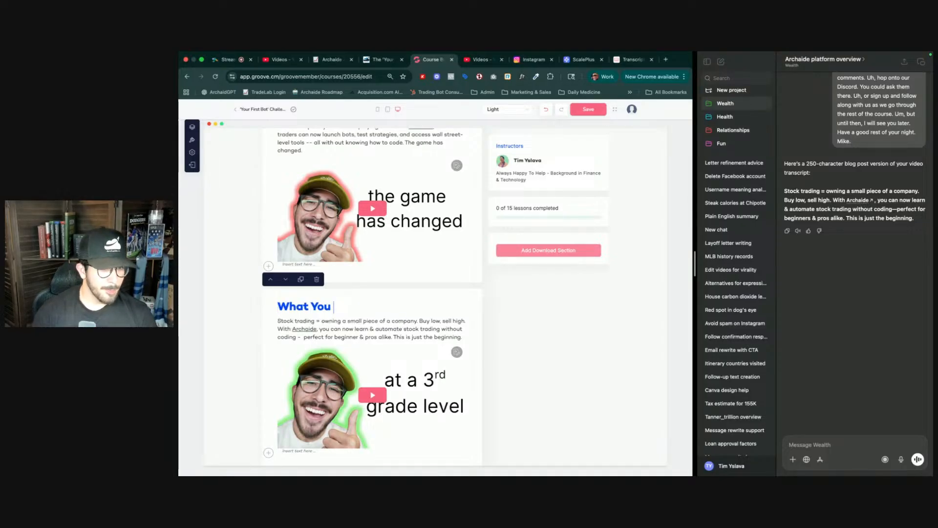
pyautogui.click(334, 307)
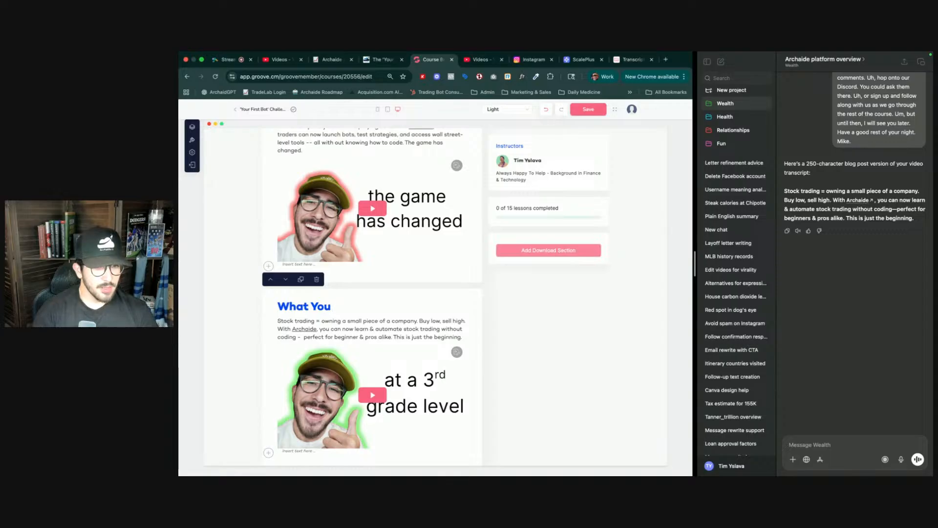
pyautogui.press('BackSpace')
pyautogui.press('BackSpace')
pyautogui.press('BackSpace')
pyautogui.write('A')
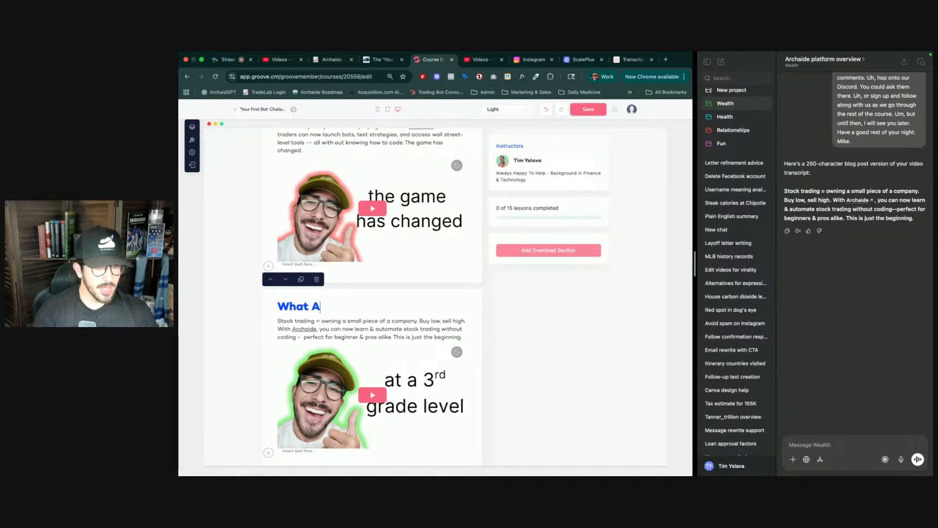
pyautogui.write('re Stocks')
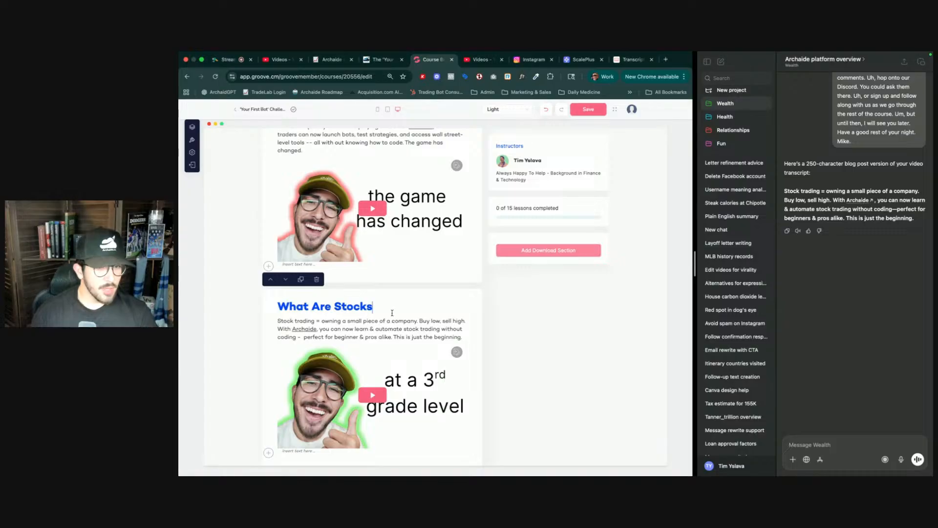
# - Add a new video section at the end of the lesson page, after the blueprint PDF
pyautogui.scroll(-3, 393, 313)
pyautogui.scroll(-15, 401, 393)
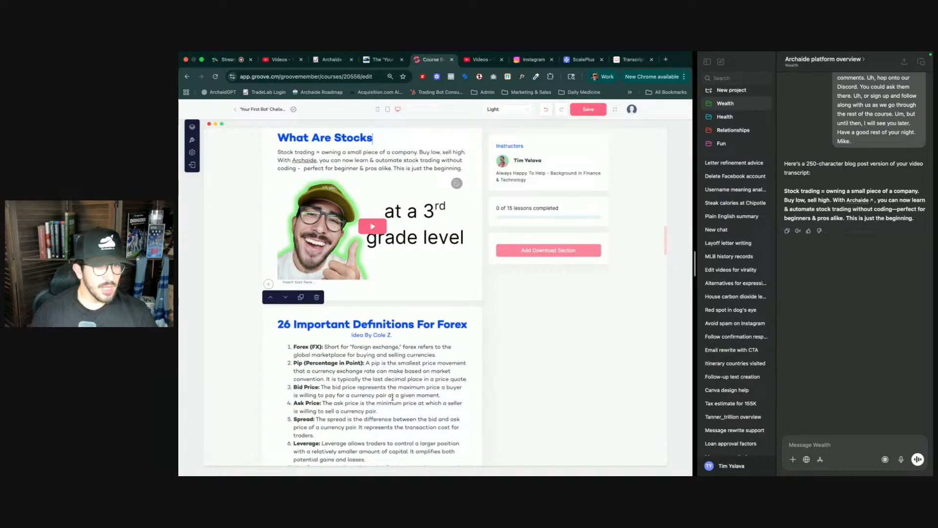
pyautogui.scroll(-20, 394, 395)
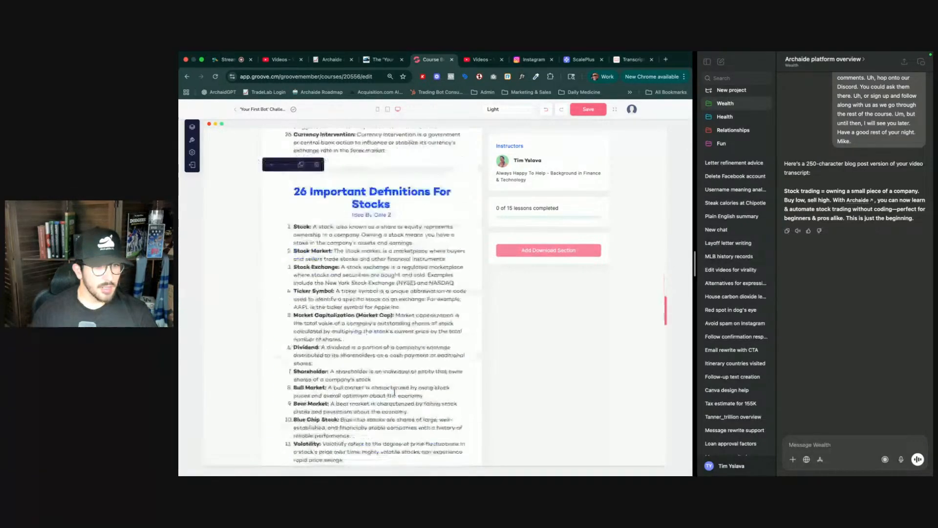
pyautogui.scroll(-20, 394, 392)
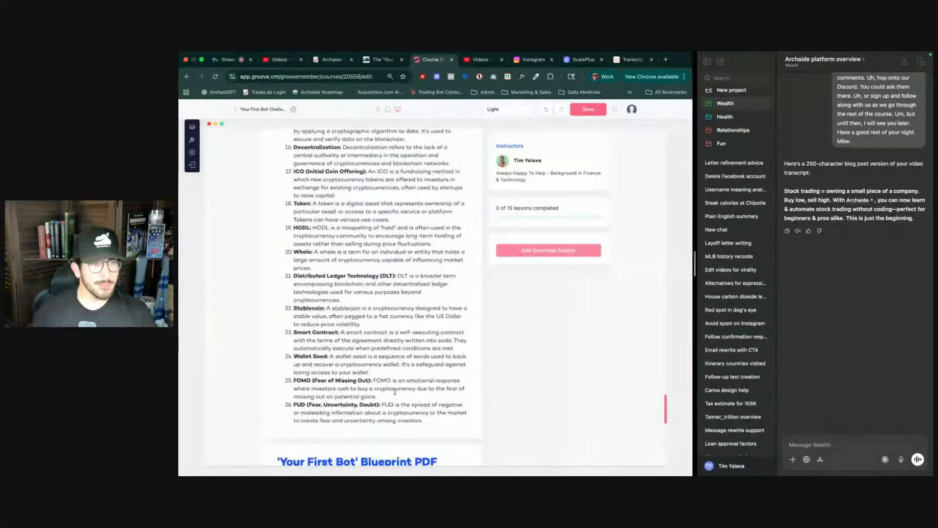
pyautogui.scroll(-1, 394, 394)
pyautogui.click(377, 409)
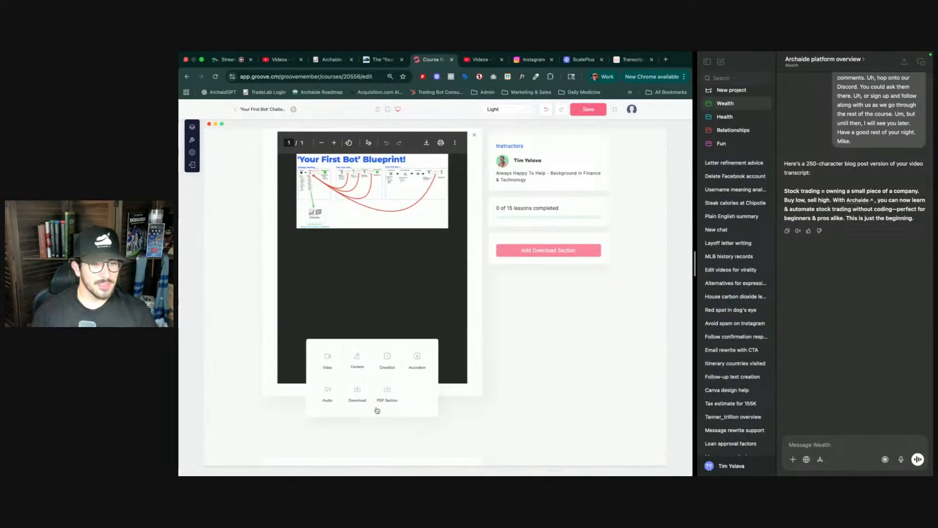
pyautogui.click(329, 362)
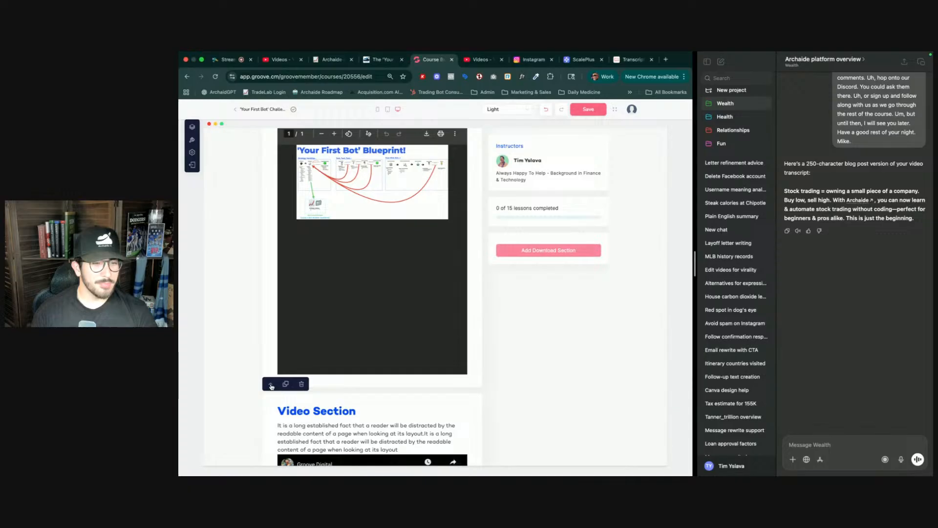
# - Move the new video section up until it sits directly below the 'What Are Stocks' section
pyautogui.click(272, 387)
pyautogui.scroll(5, 281, 352)
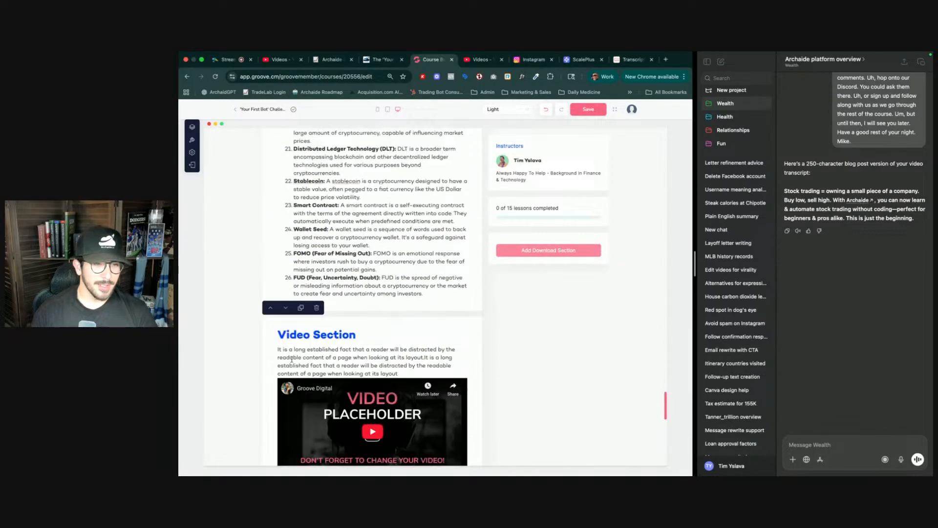
pyautogui.click(270, 309)
pyautogui.scroll(5, 269, 274)
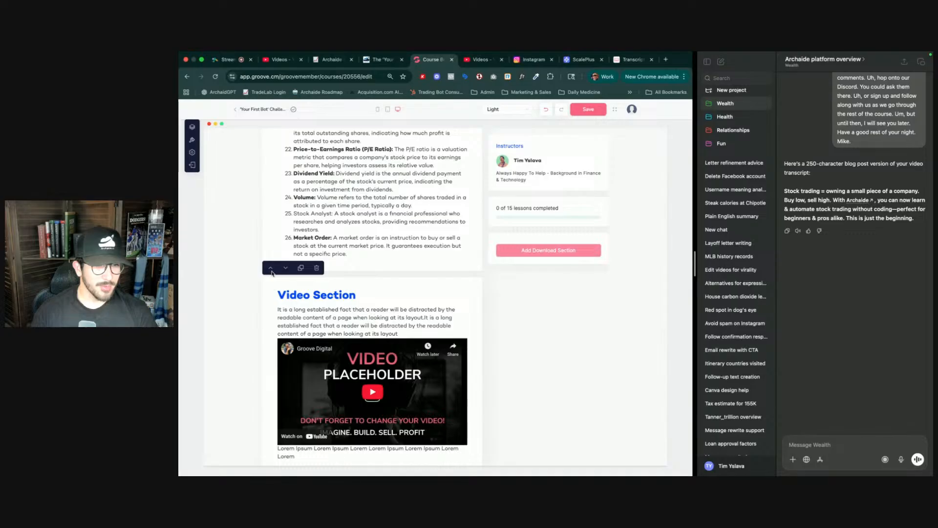
pyautogui.click(271, 269)
pyautogui.scroll(4, 283, 228)
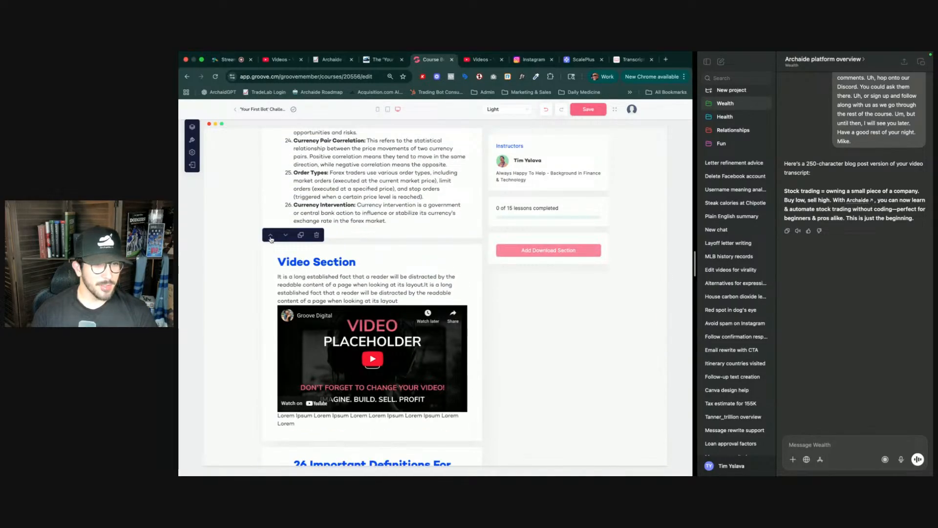
pyautogui.click(271, 239)
pyautogui.scroll(4, 283, 249)
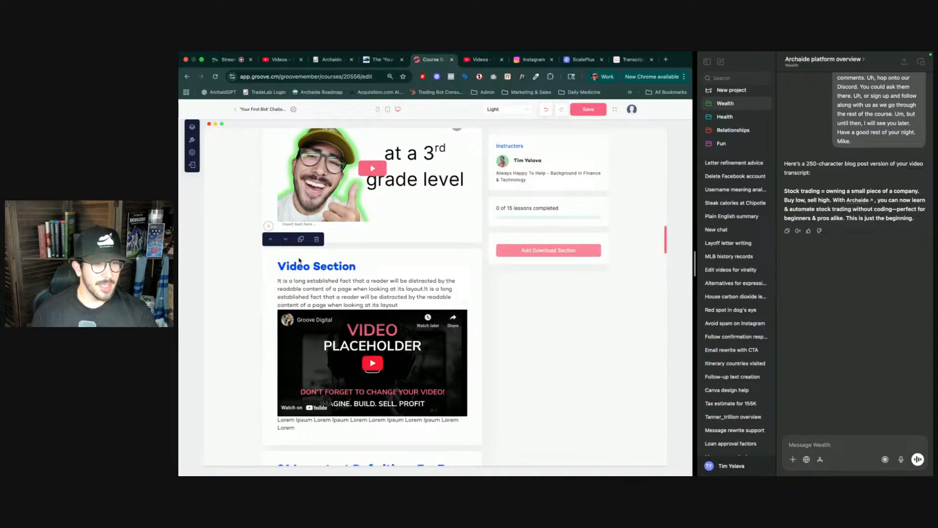
# - Copy the share link of the 'What is bond trading?' video in the course playlist
pyautogui.hotkey('ctrl', 'Tab')
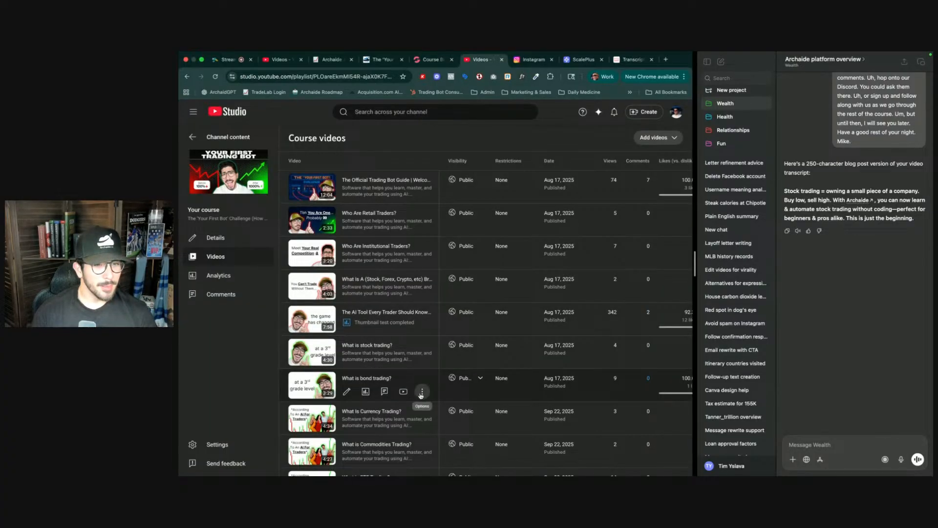
pyautogui.click(421, 392)
pyautogui.click(398, 407)
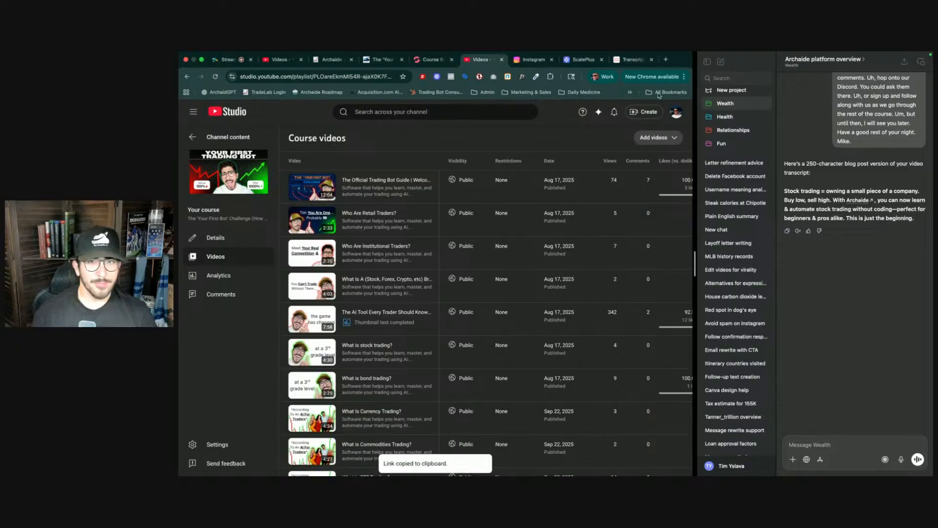
# - Generate a transcript of the bond trading video on YouTubeToTranscript by pasting its link
pyautogui.click(632, 59)
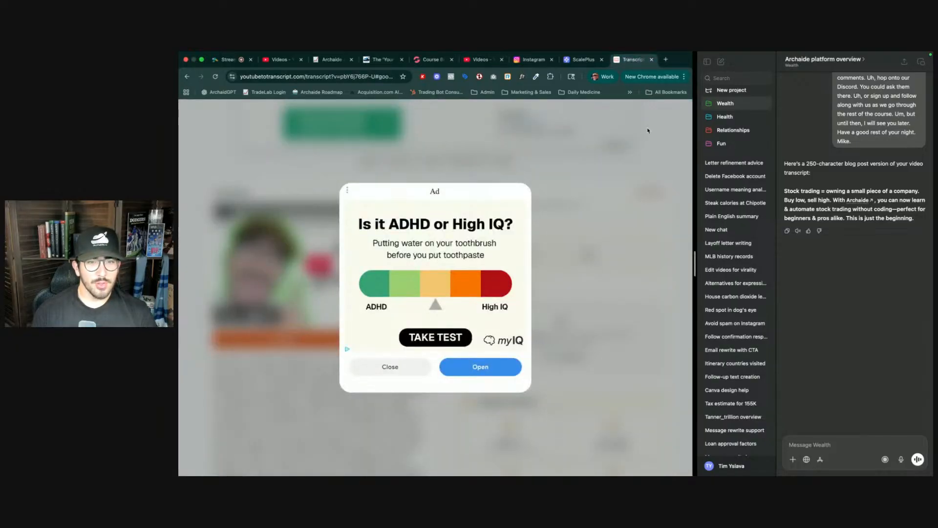
pyautogui.click(390, 367)
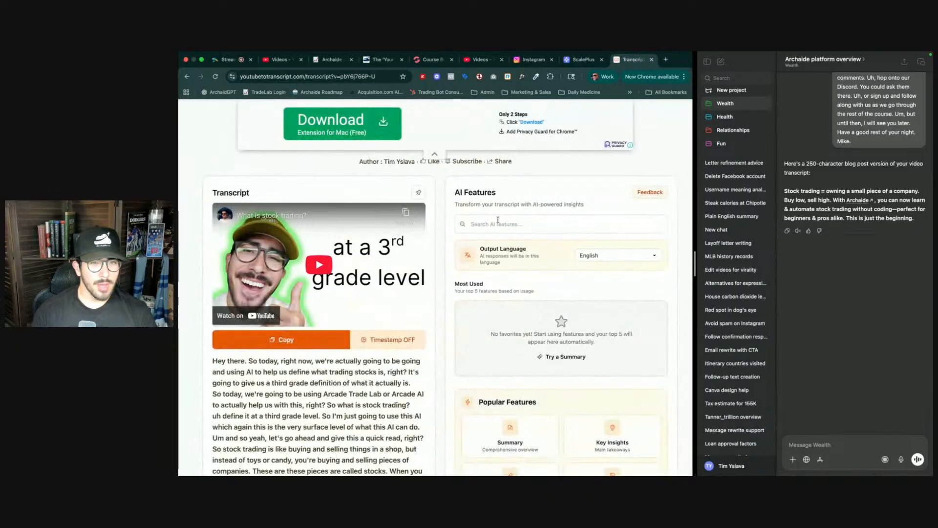
pyautogui.scroll(5, 500, 219)
pyautogui.click(401, 220)
pyautogui.press('super+v')
pyautogui.click(505, 223)
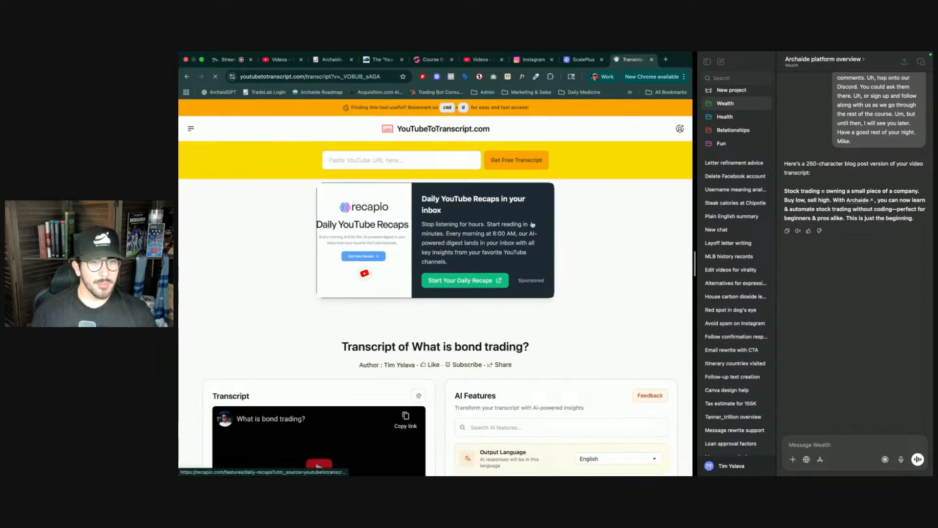
# - Copy the transcript and send it to ChatGPT with the message 'Same thing here'
pyautogui.scroll(-5, 398, 383)
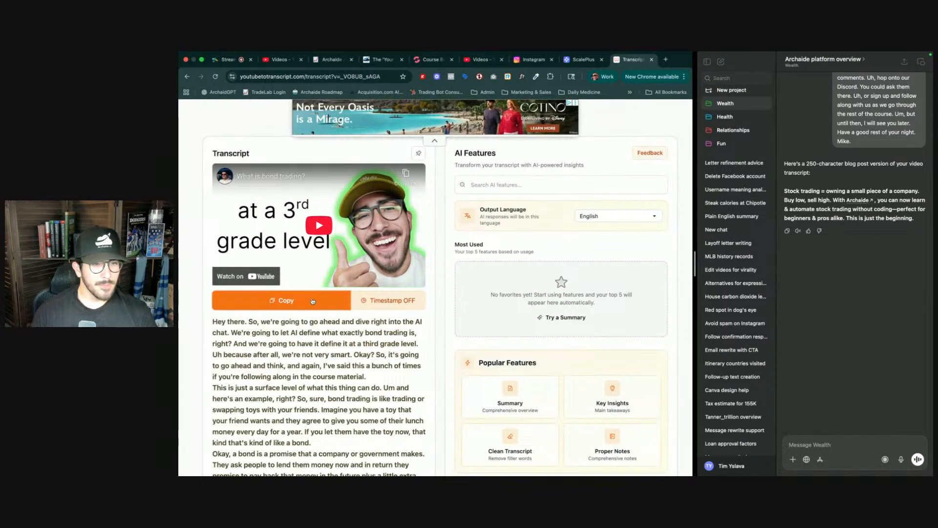
pyautogui.click(313, 300)
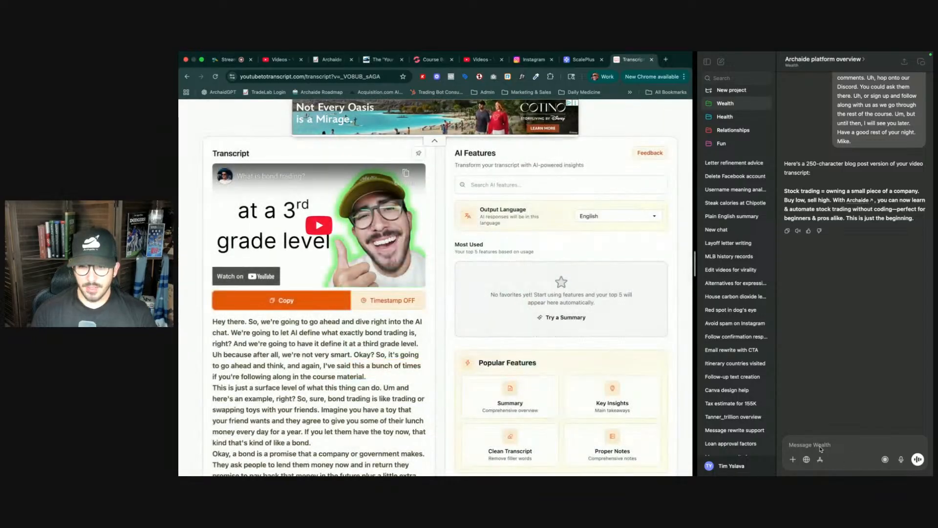
pyautogui.click(820, 445)
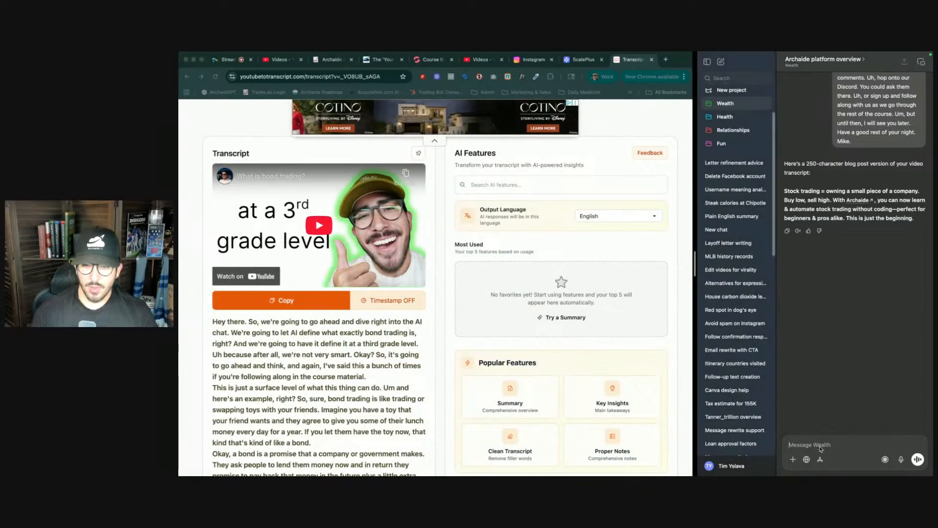
pyautogui.write('Same')
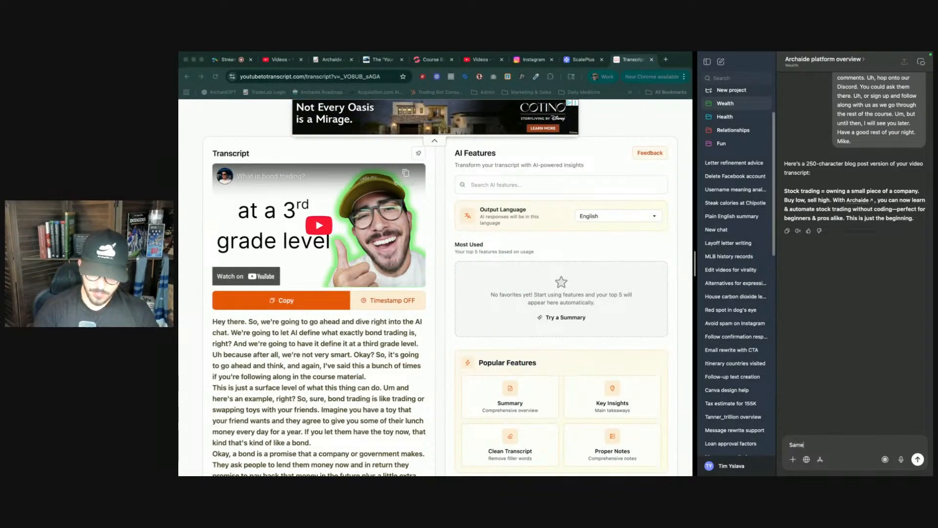
pyautogui.write(' thing here')
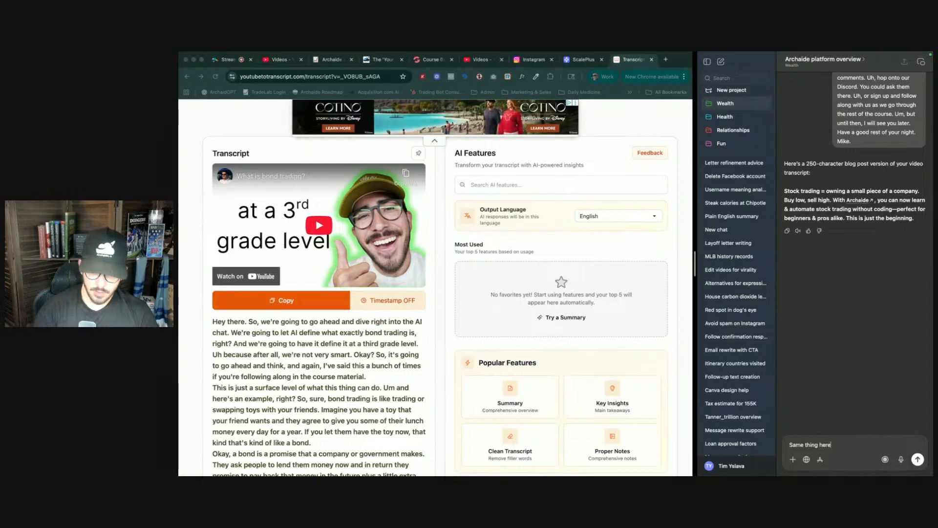
pyautogui.press('Return')
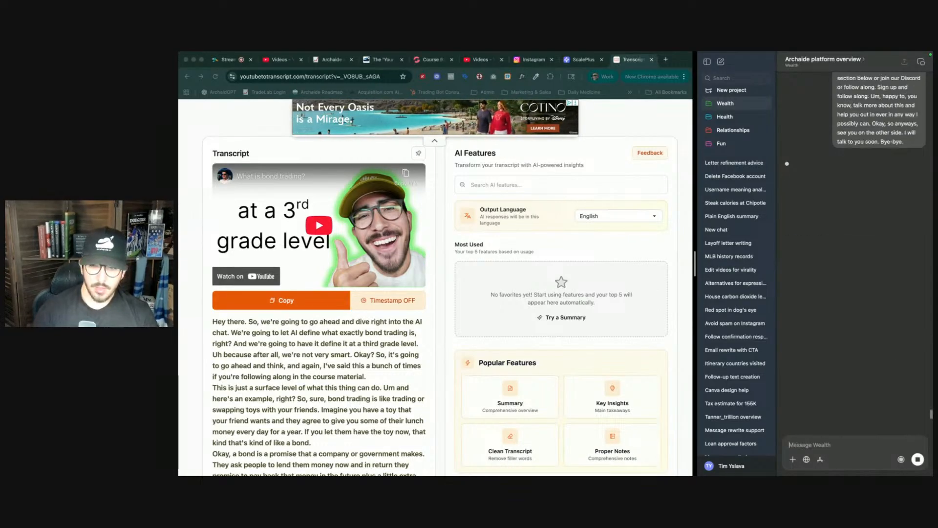
# - Rename the new video section's heading to 'What Is Bond Trading?'
pyautogui.click(425, 61)
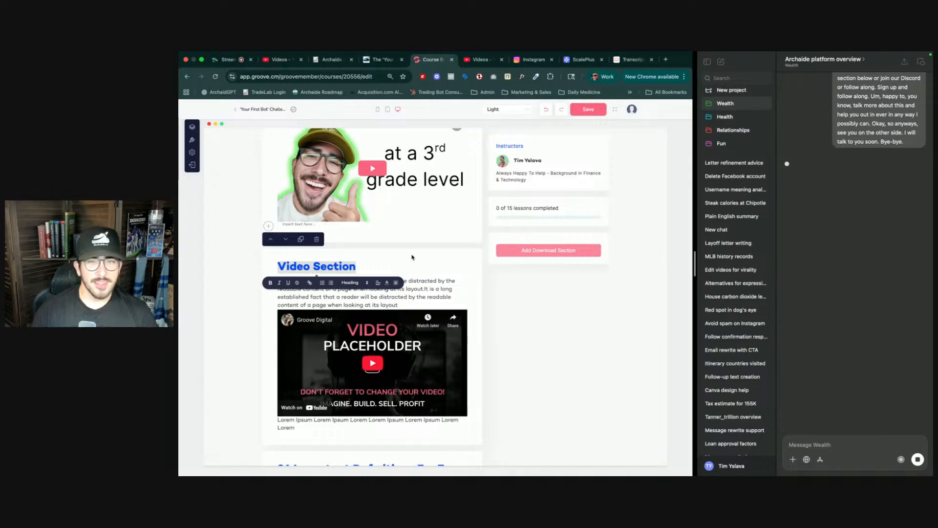
pyautogui.write('What is S')
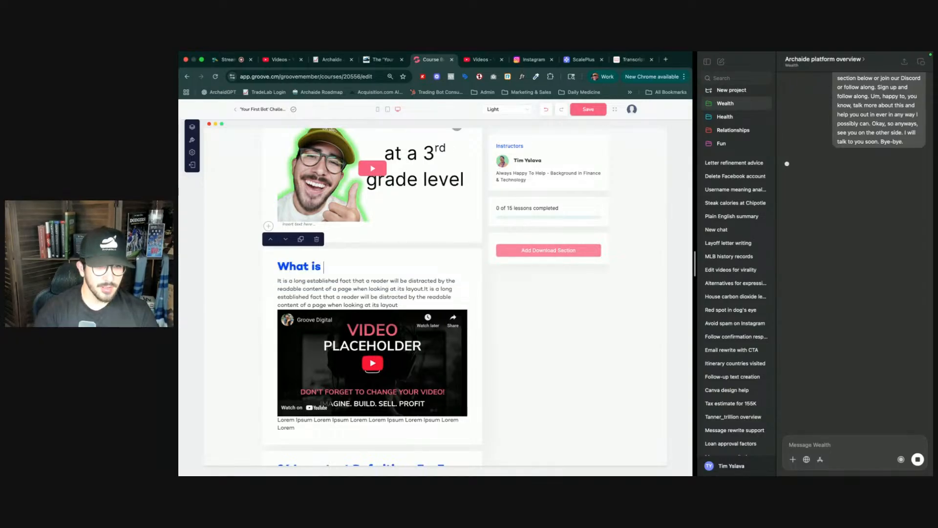
pyautogui.press('BackSpace')
pyautogui.press('BackSpace')
pyautogui.press('BackSpace')
pyautogui.press('BackSpace')
pyautogui.press('BackSpace')
pyautogui.write('IS B')
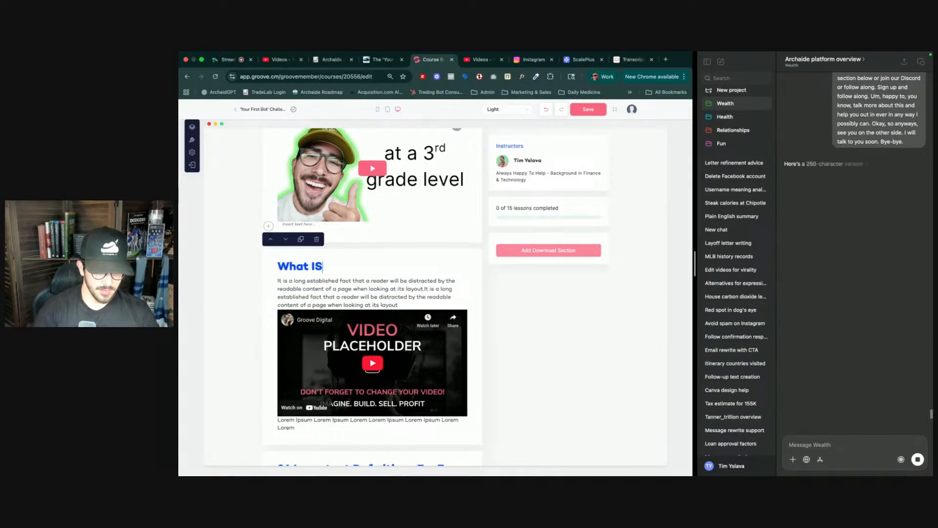
pyautogui.press('BackSpace')
pyautogui.press('BackSpace')
pyautogui.press('BackSpace')
pyautogui.write('s B')
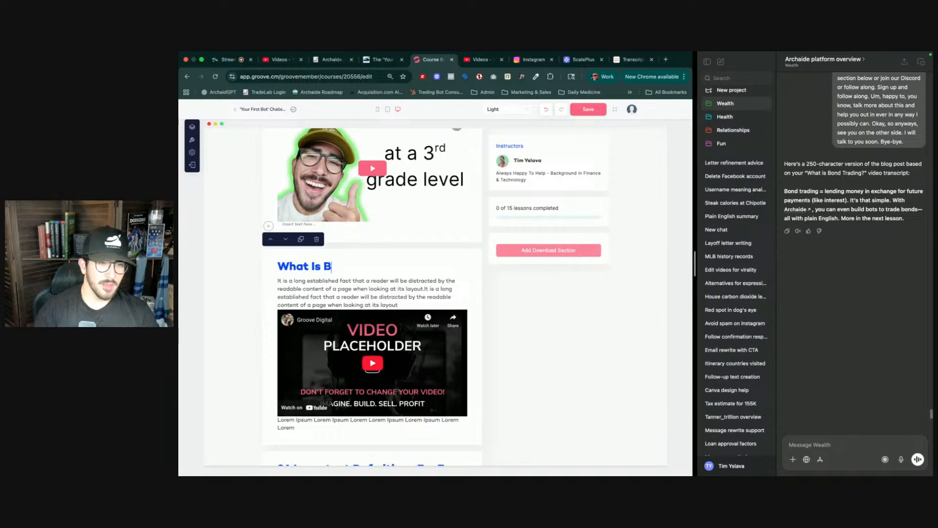
pyautogui.write('ond Trading!')
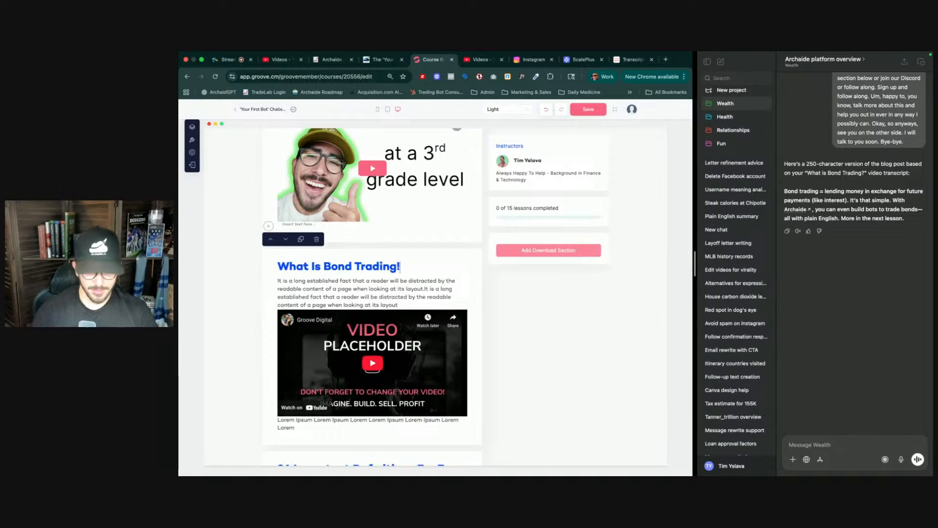
pyautogui.press('BackSpace')
pyautogui.write('?')
# - Add a question mark to the 'What Are Stocks' heading and save the course page
pyautogui.scroll(2, 405, 267)
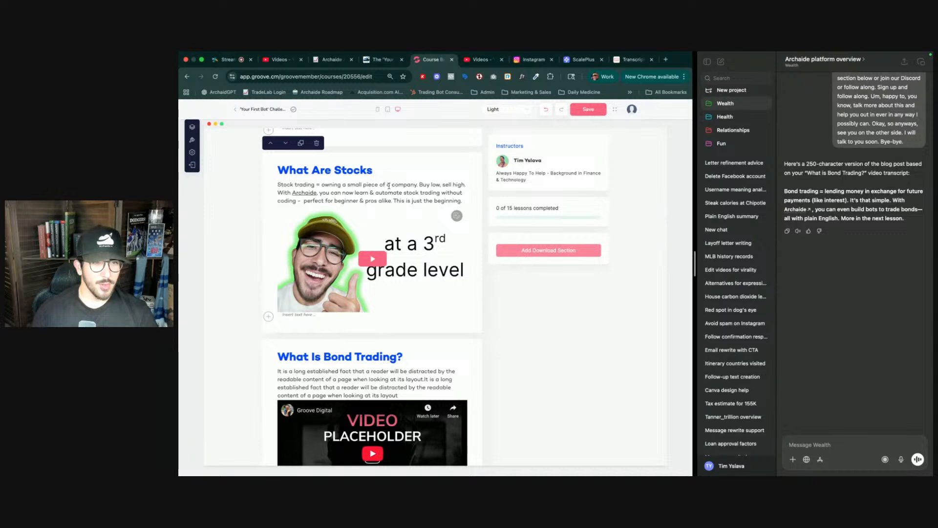
pyautogui.write('?')
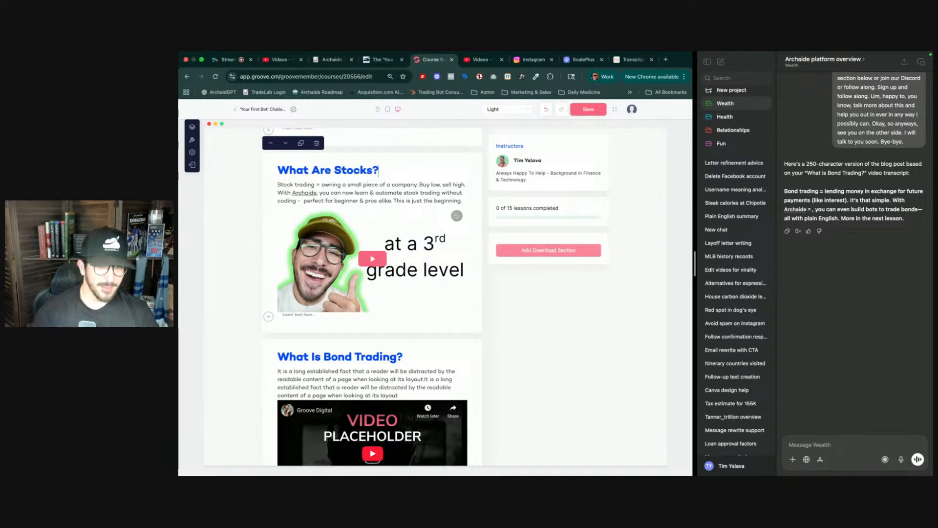
pyautogui.scroll(3, 384, 188)
pyautogui.scroll(2, 383, 188)
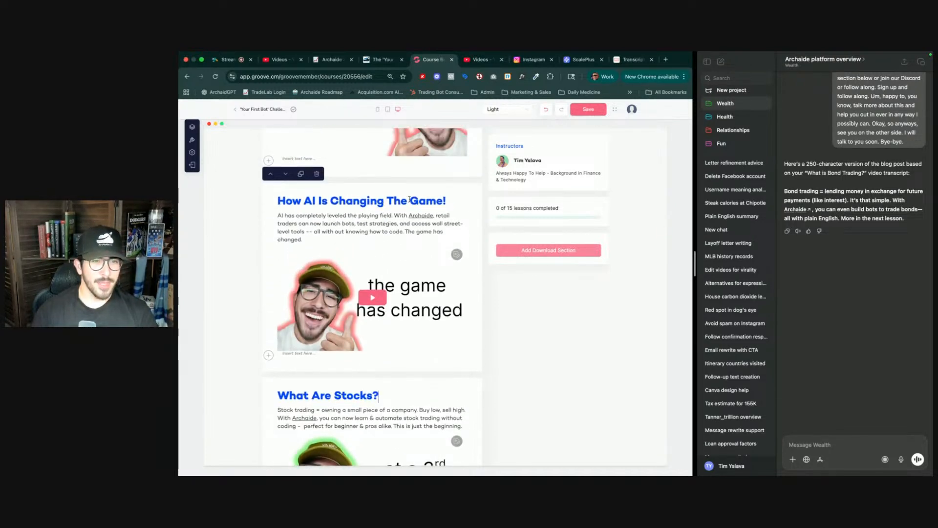
pyautogui.scroll(7, 444, 202)
pyautogui.scroll(-15, 444, 202)
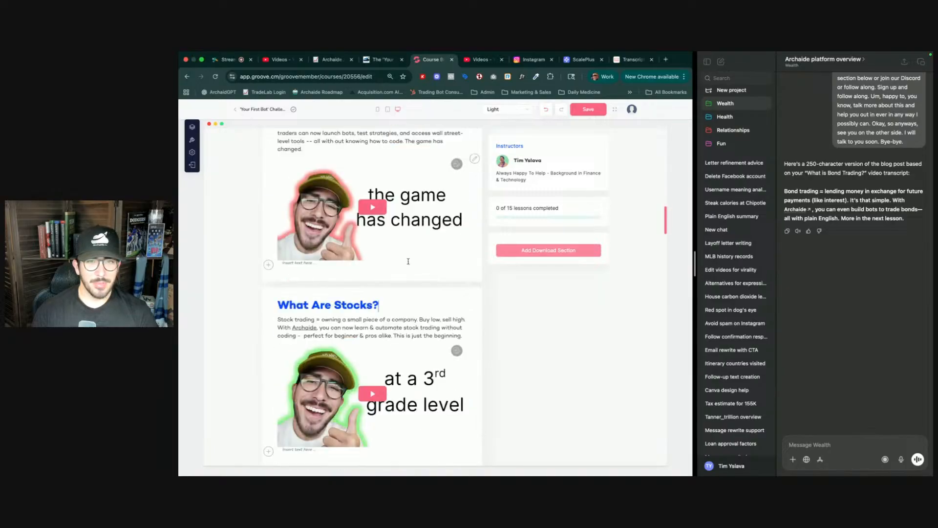
pyautogui.click(582, 113)
# - Swap the bond trading section's placeholder video for the 'What is bond trading?' video from the video library
pyautogui.scroll(2, 473, 215)
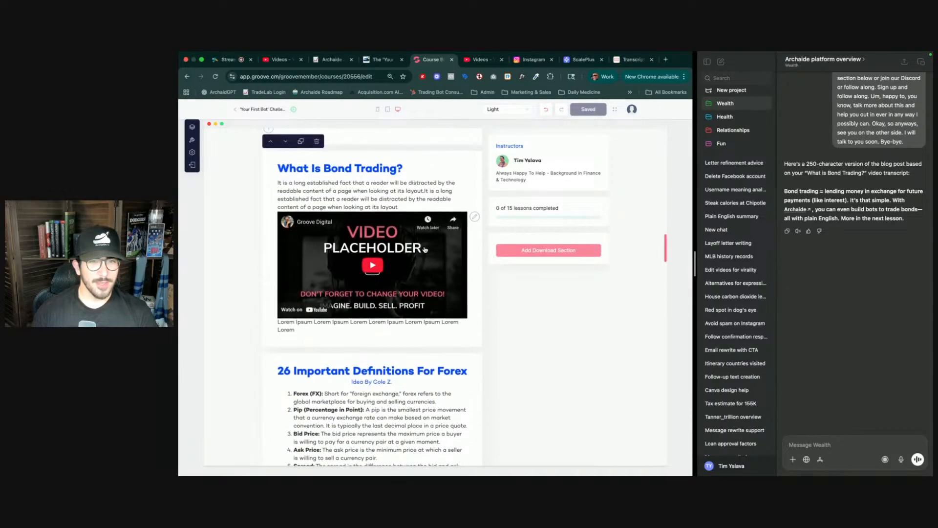
pyautogui.click(473, 219)
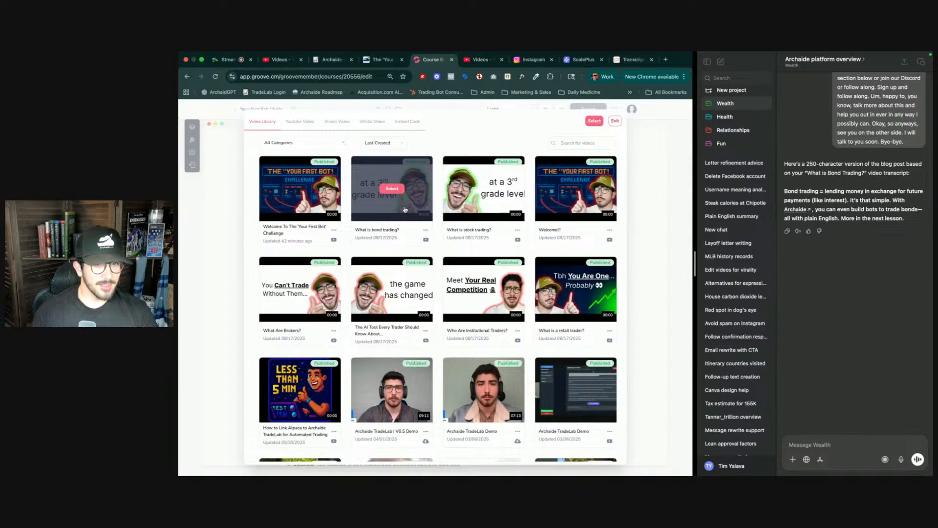
pyautogui.click(392, 189)
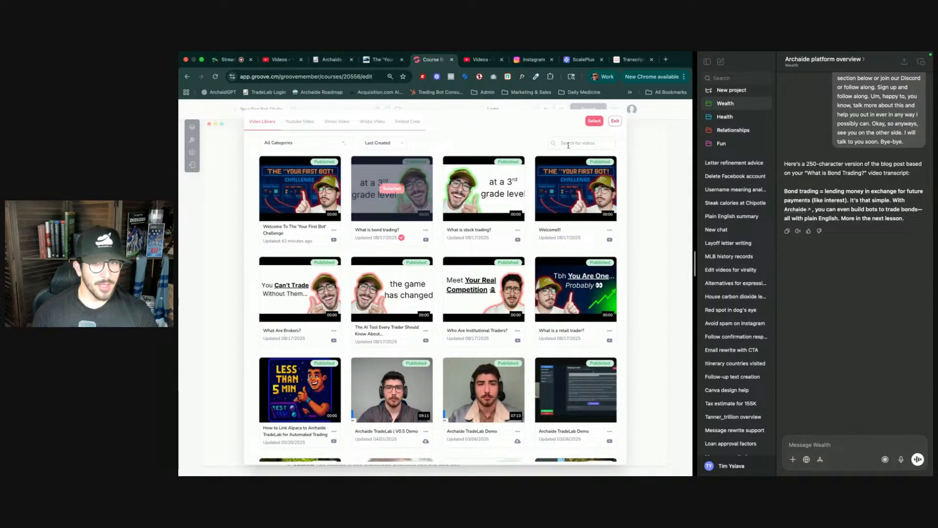
pyautogui.click(593, 122)
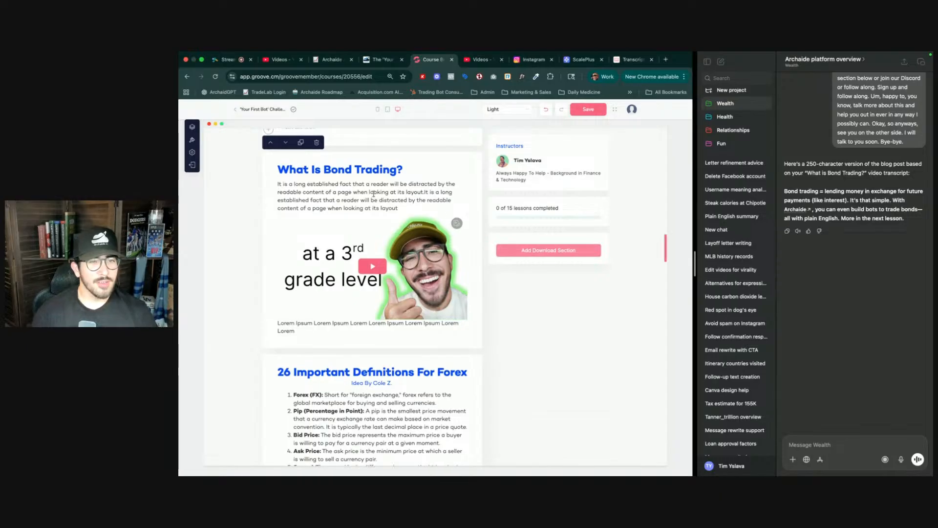
# - Replace the bond trading description with 'Bond trading = lending money in exchange for future payment (like interest)…' ending 'More in the next lesson.'
pyautogui.tripleClick(373, 194)
pyautogui.write('B')
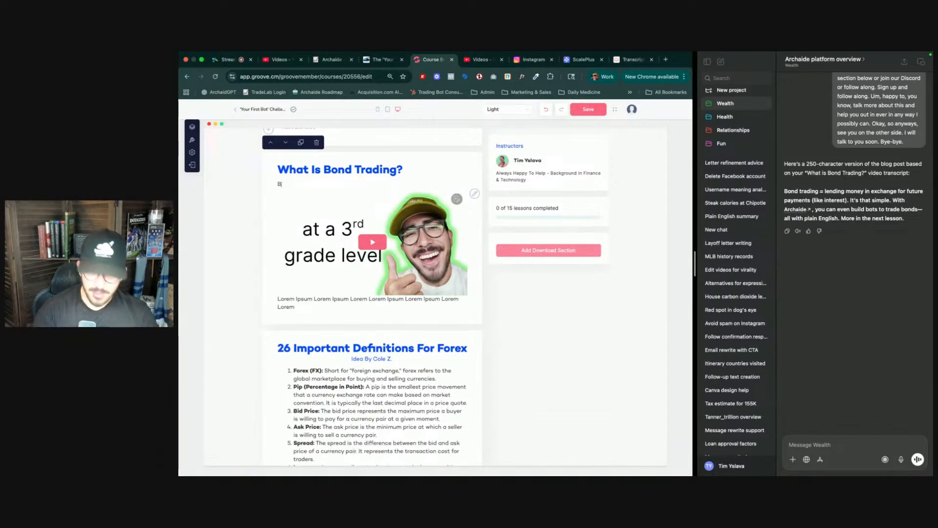
pyautogui.write('ond trading')
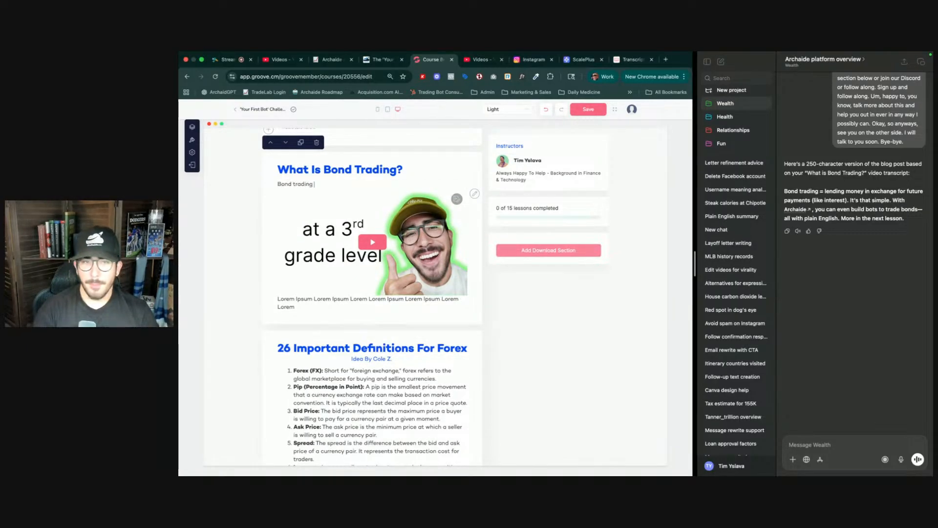
pyautogui.write(' = lending mon')
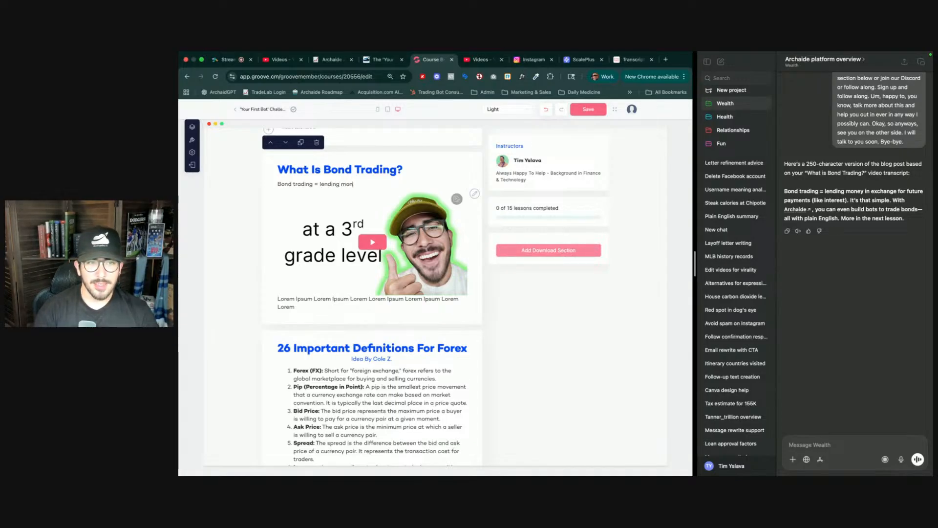
pyautogui.write('ey i')
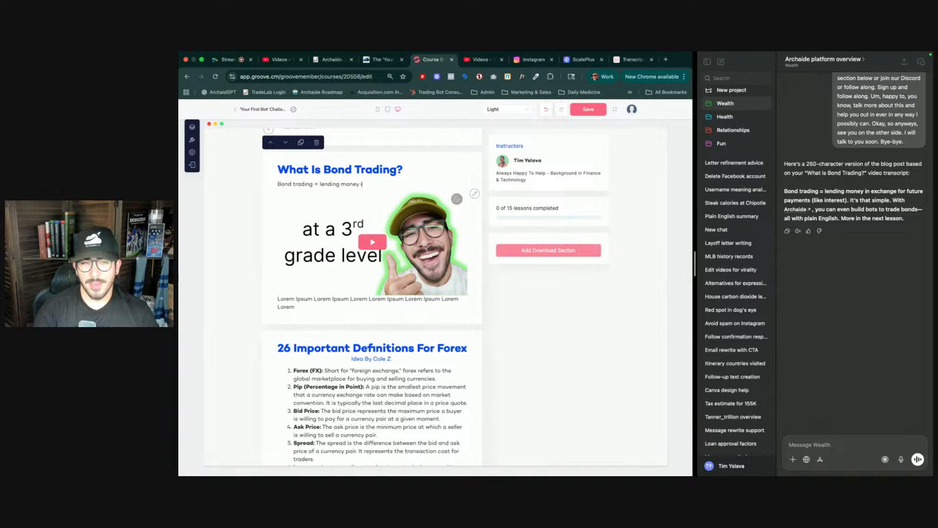
pyautogui.write('n exchang')
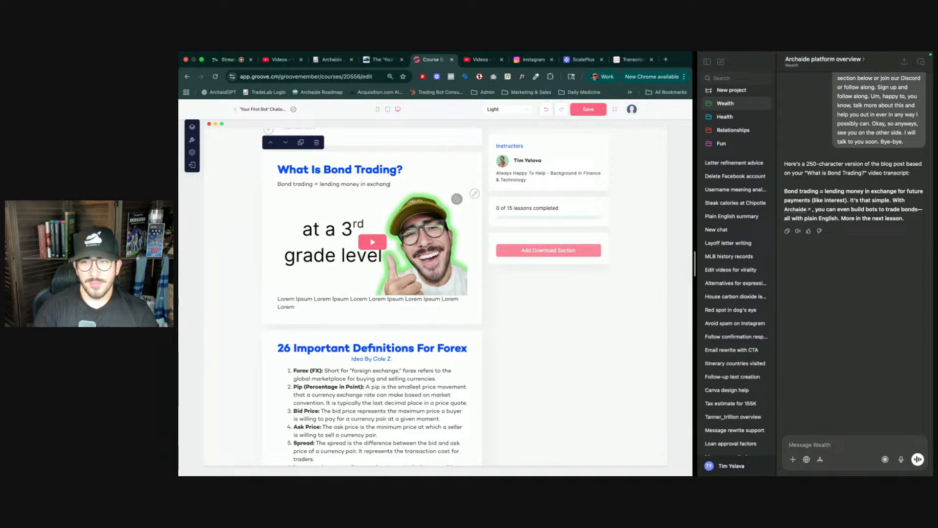
pyautogui.write('e for')
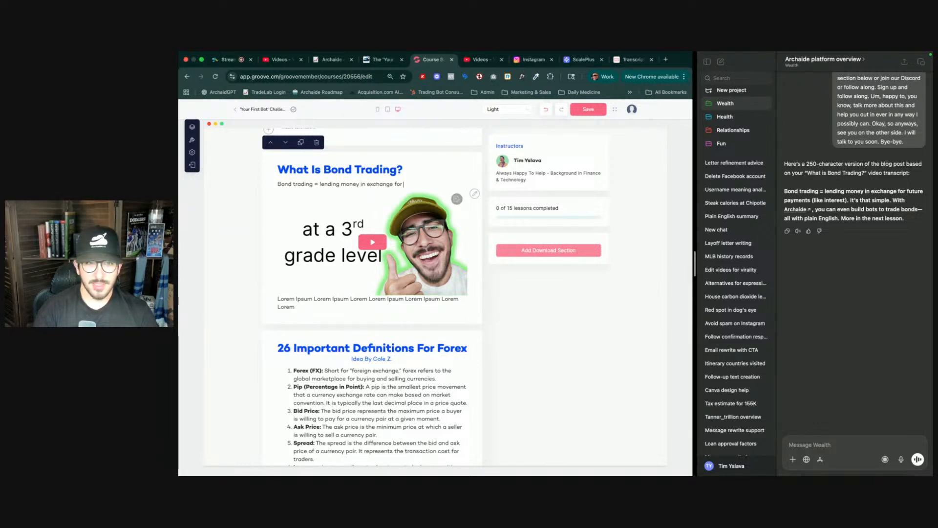
pyautogui.write(' future')
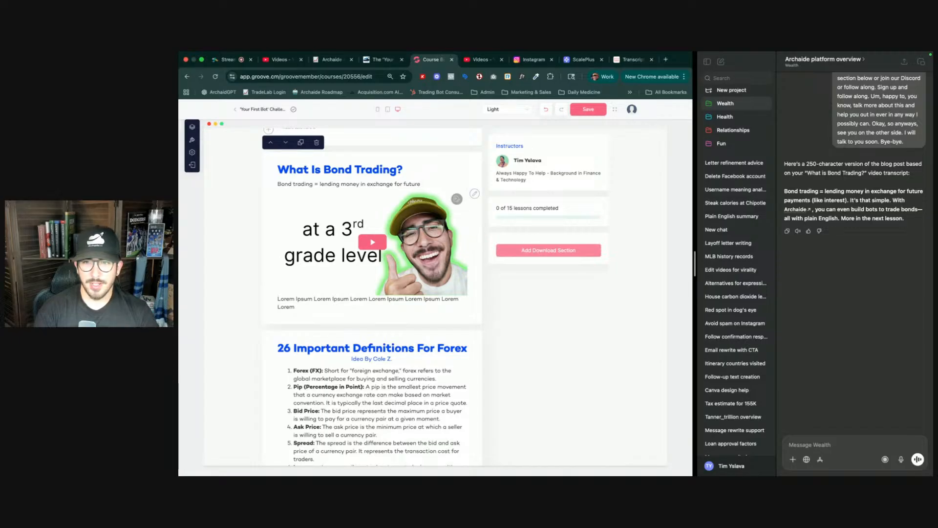
pyautogui.write(' payment (l')
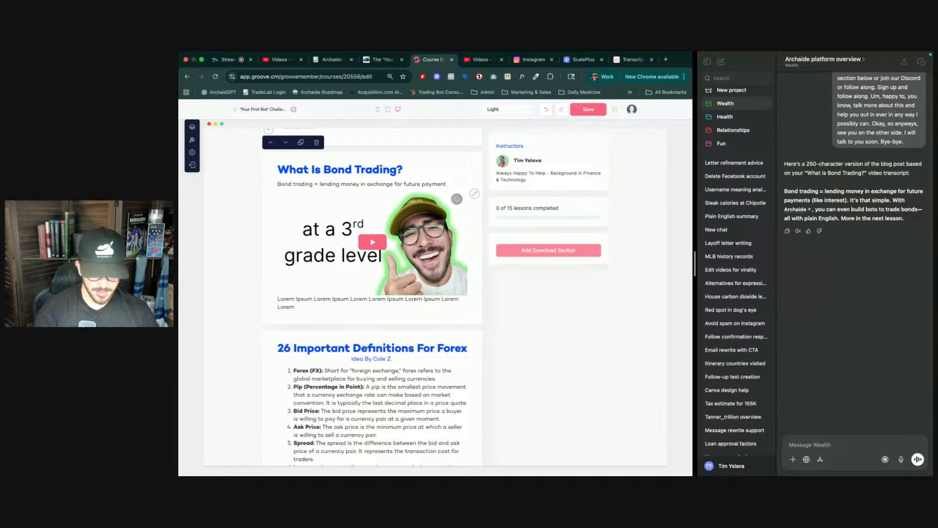
pyautogui.write('ike')
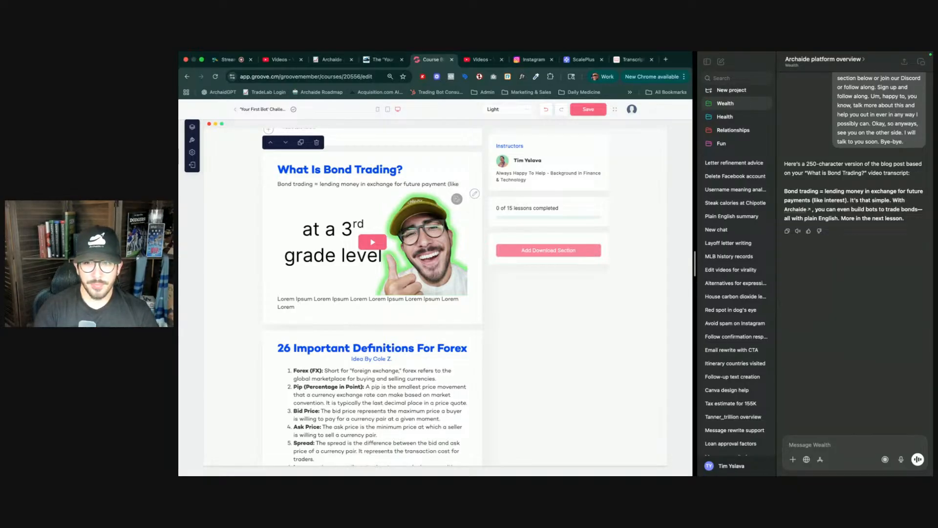
pyautogui.write(' intest)')
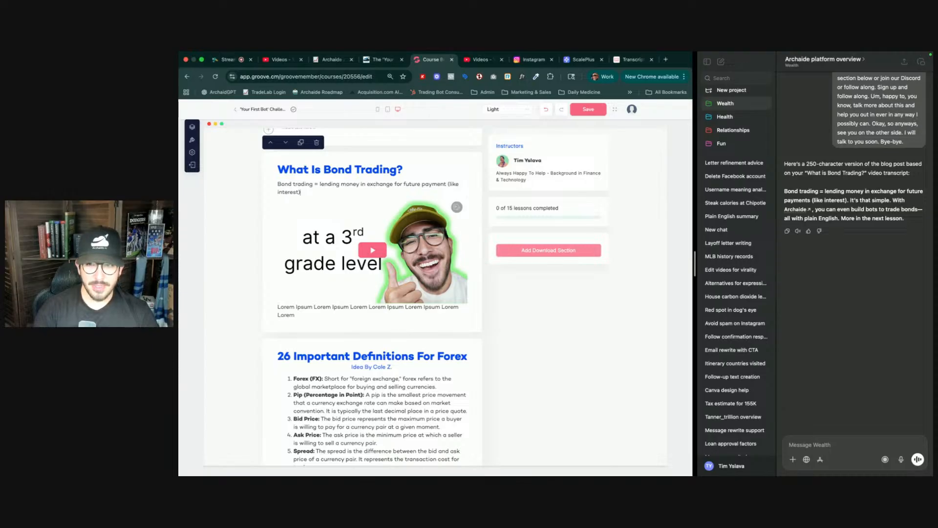
pyautogui.write('.')
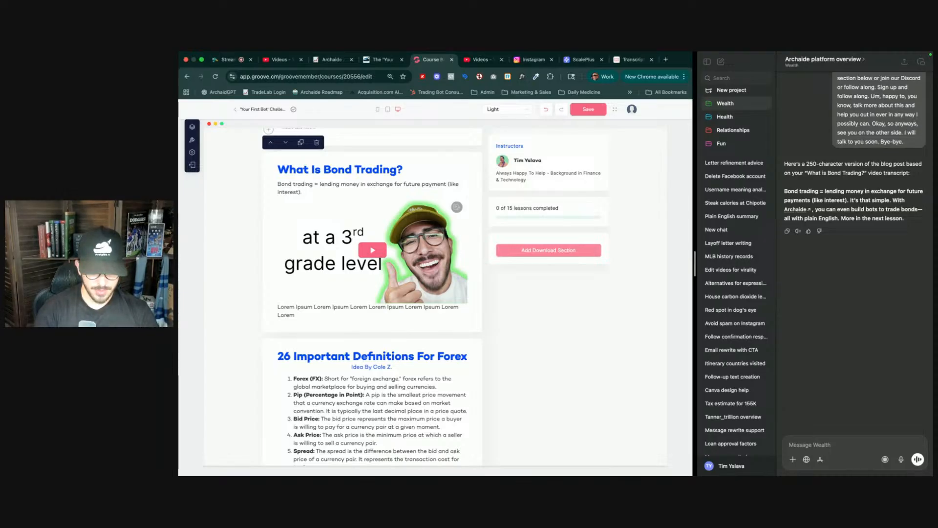
pyautogui.write(" IT's")
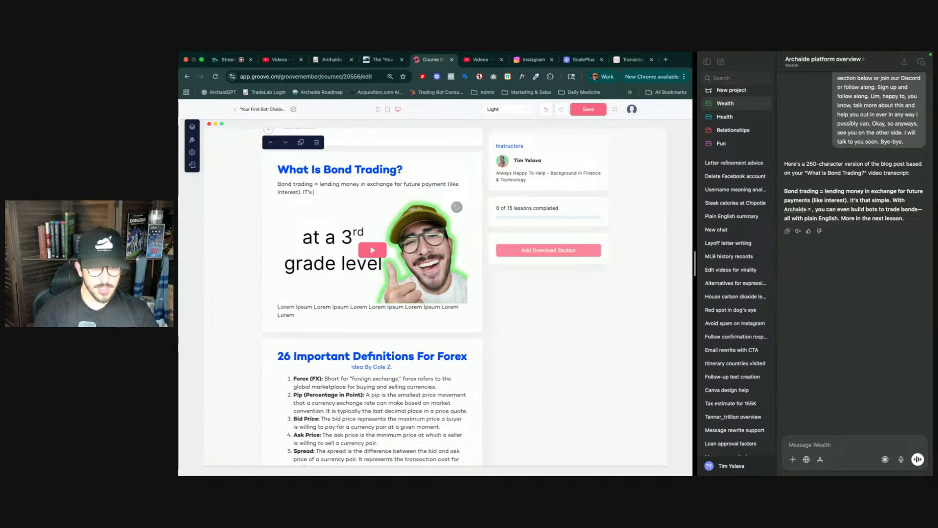
pyautogui.write("t's")
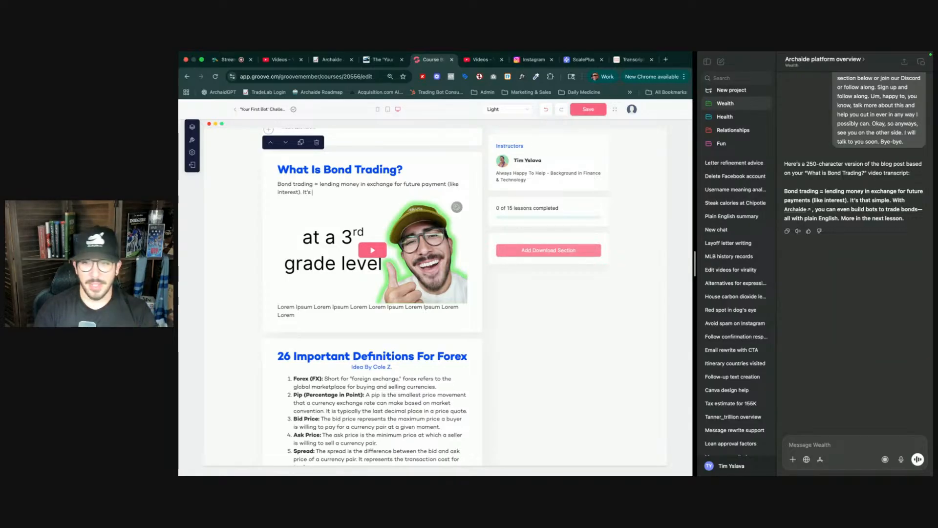
pyautogui.write('t')
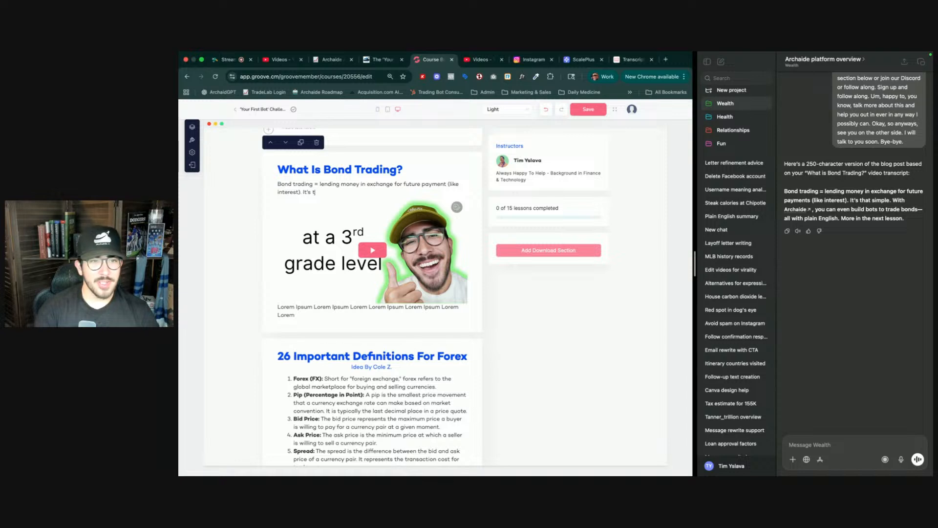
pyautogui.write('hat simple. With')
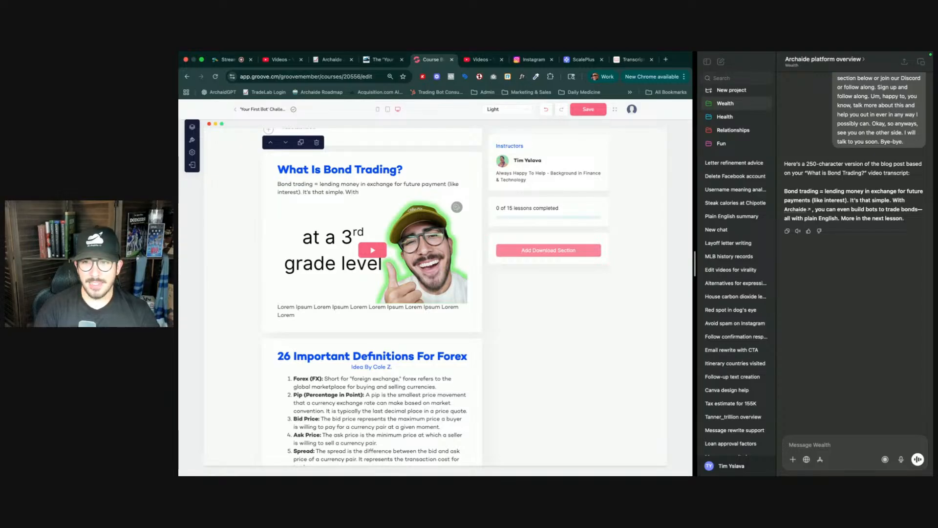
pyautogui.write('Archaide')
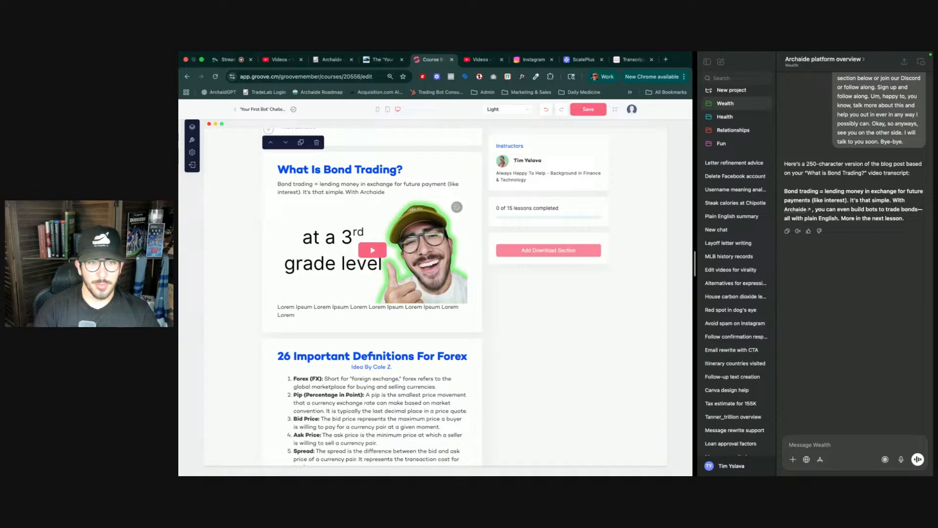
pyautogui.write(', you can')
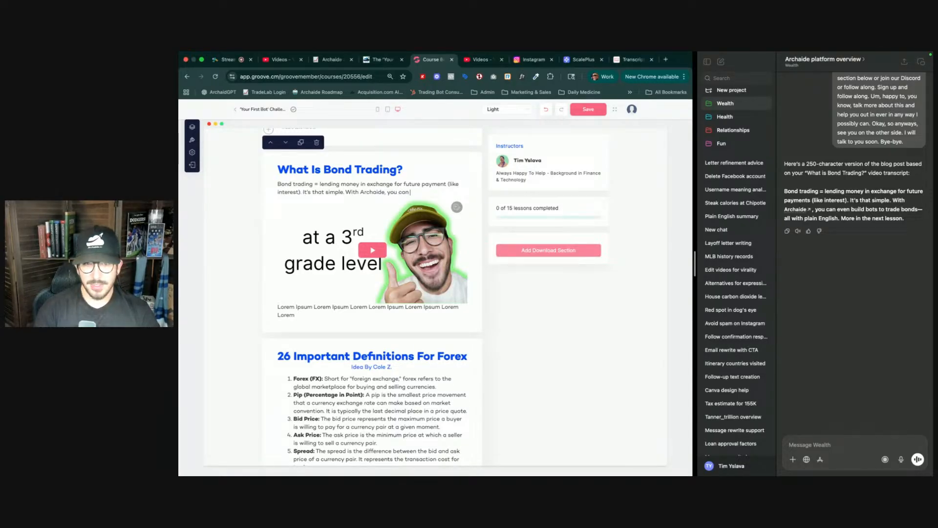
pyautogui.write(' even build bots')
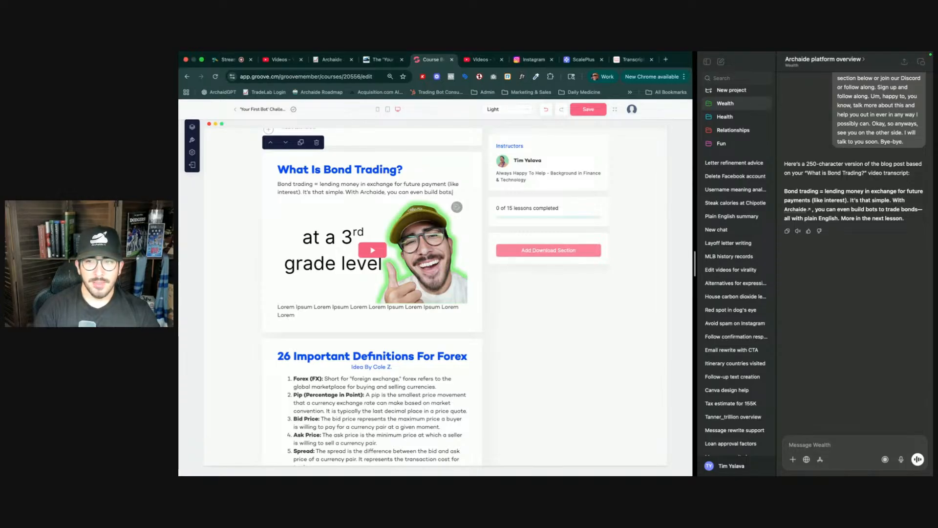
pyautogui.write(' to tra')
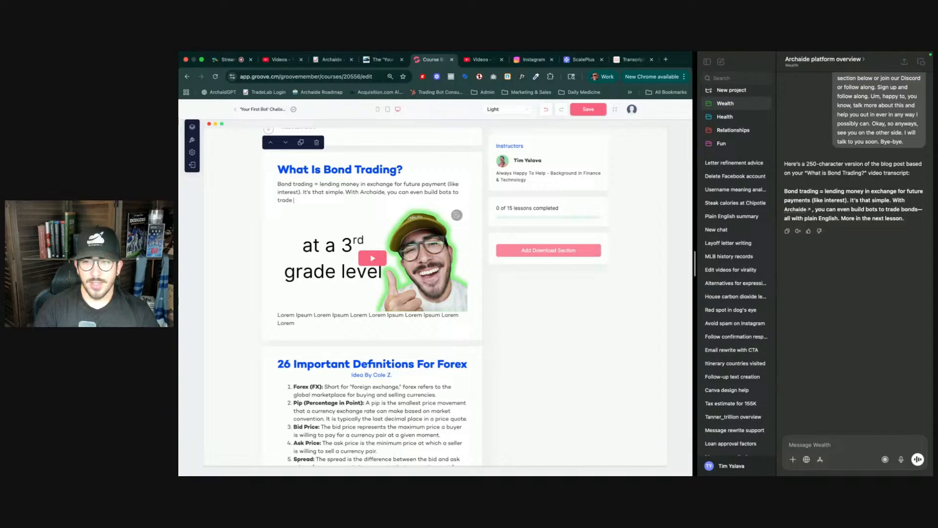
pyautogui.write('de bonds-all with plain English')
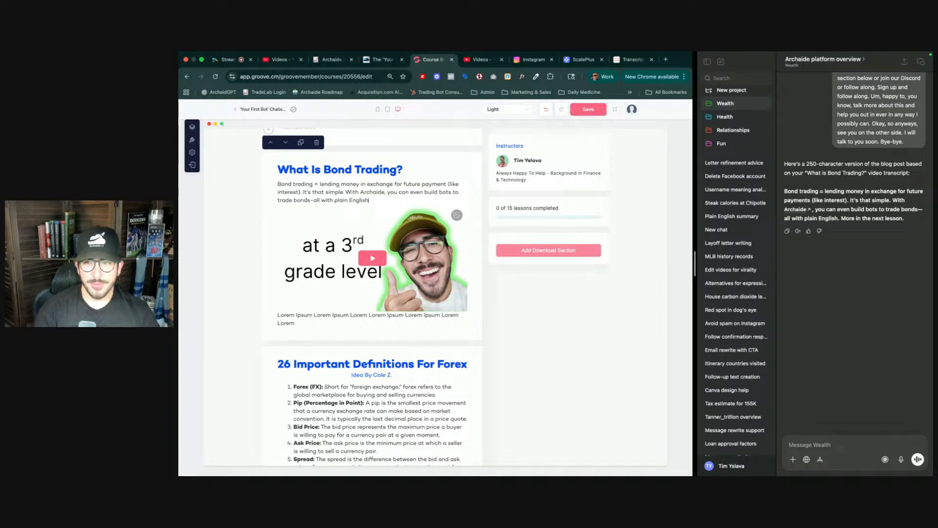
pyautogui.write('. M')
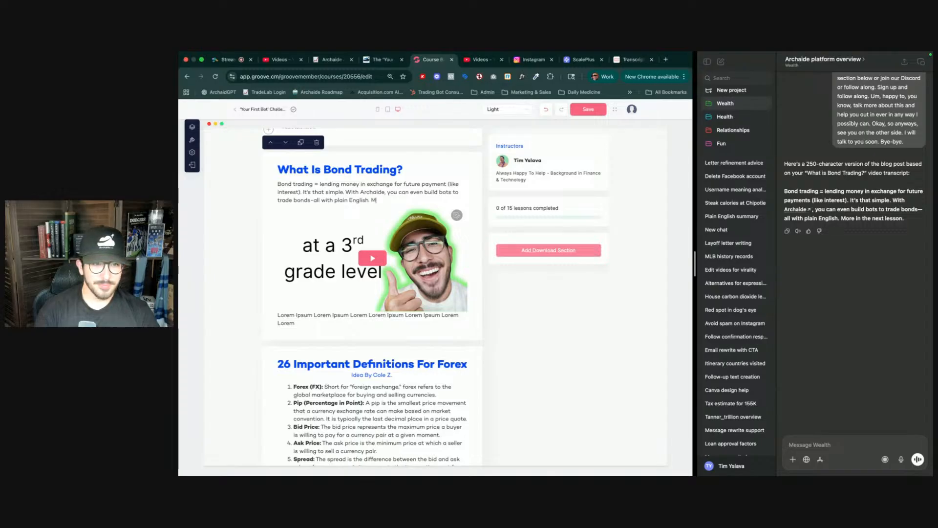
pyautogui.write('ore in the next lesson.')
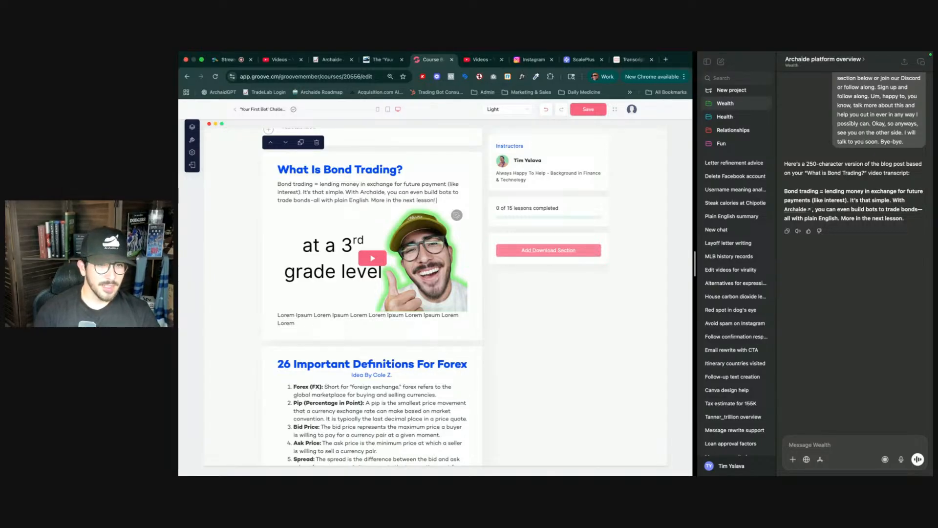
pyautogui.doubleClick(369, 194)
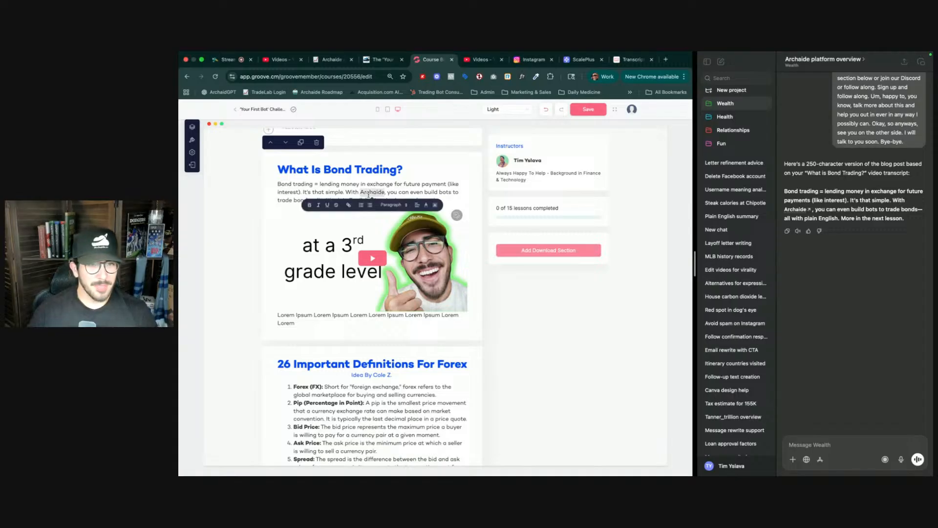
pyautogui.click(349, 205)
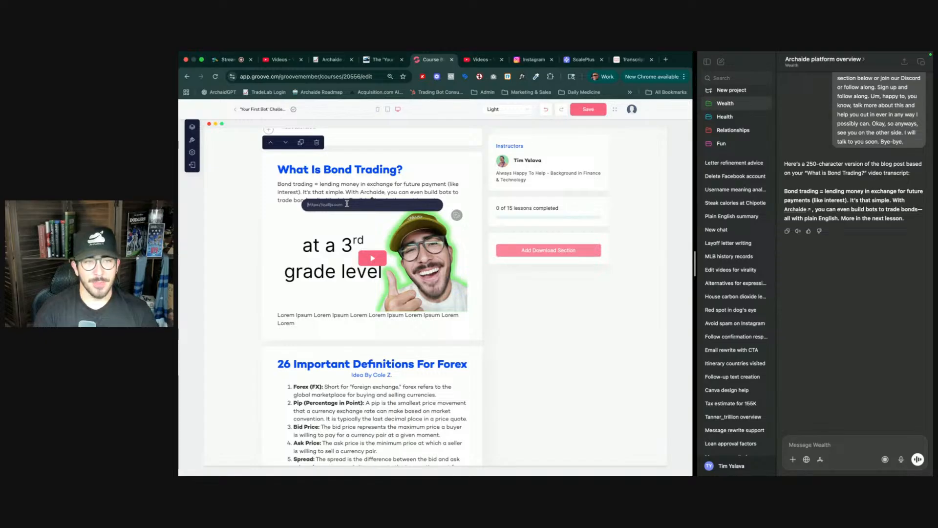
pyautogui.write('https')
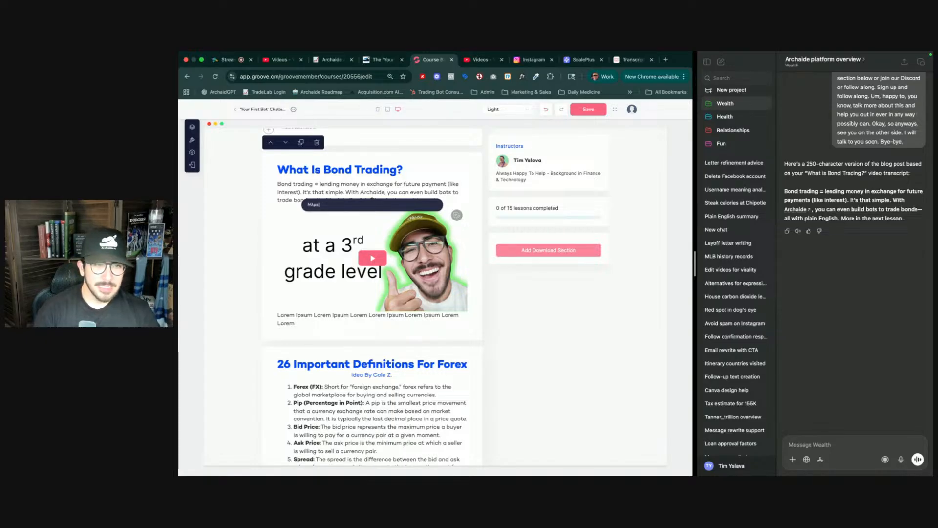
pyautogui.write('://archaide.io')
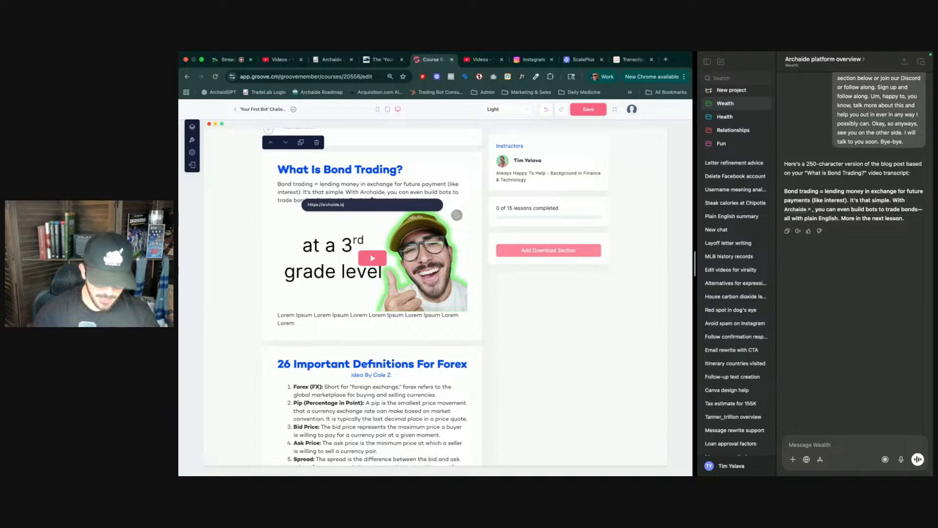
pyautogui.write('/checkout')
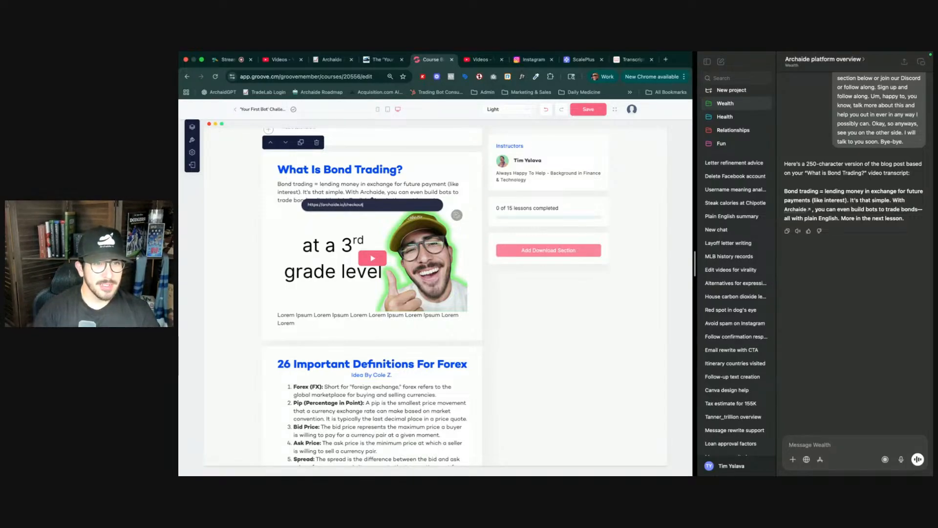
pyautogui.press('Return')
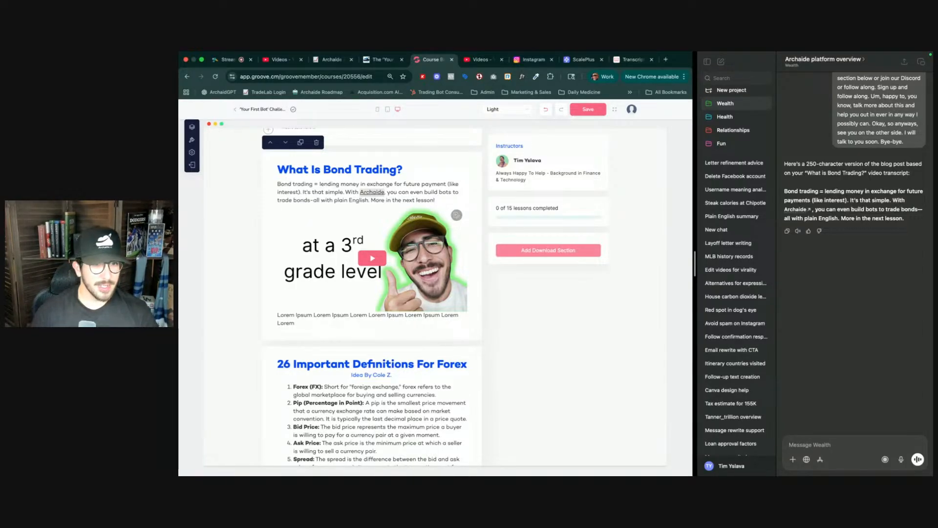
# - Delete the Lorem Ipsum placeholder text beneath the bond trading video
pyautogui.tripleClick(317, 318)
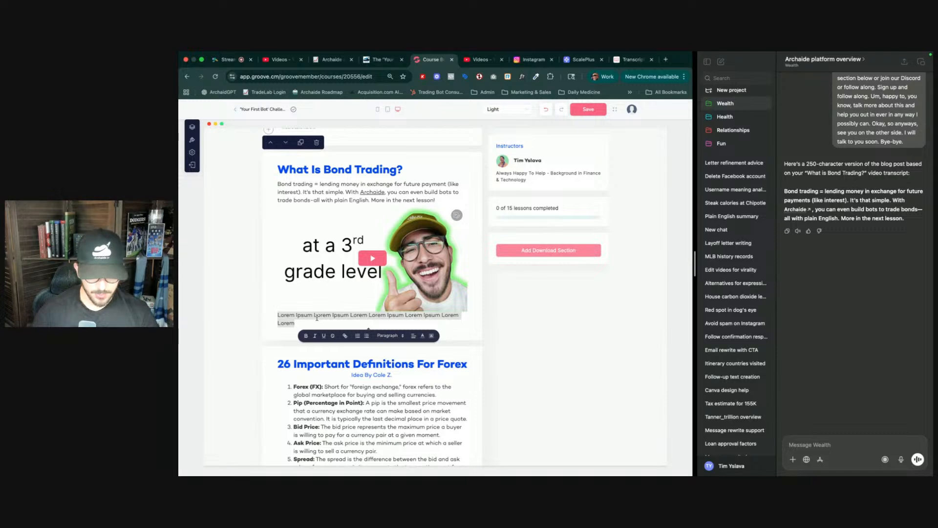
pyautogui.press('BackSpace')
pyautogui.scroll(4, 342, 301)
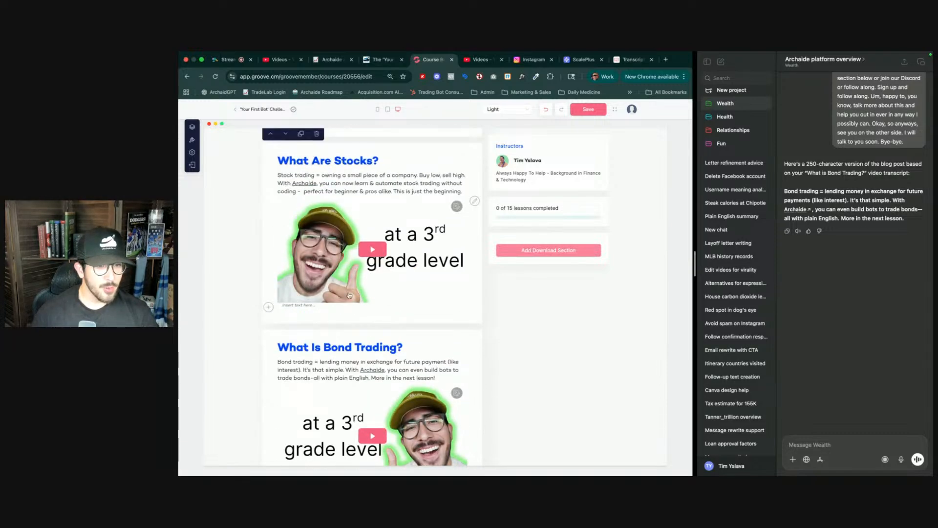
pyautogui.scroll(-5, 387, 246)
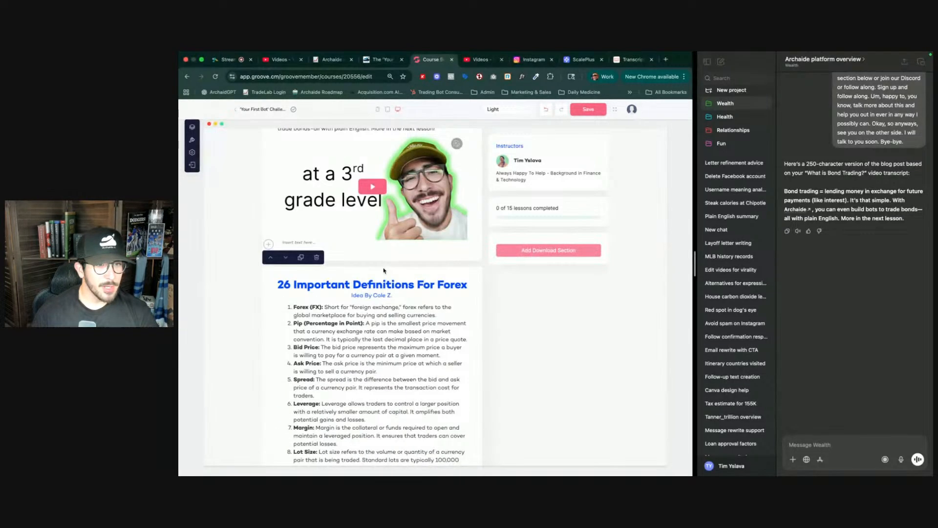
# - Save the current changes to the Trading 101 lesson page
pyautogui.scroll(2, 384, 270)
pyautogui.hotkey('ctrl', 'Tab')
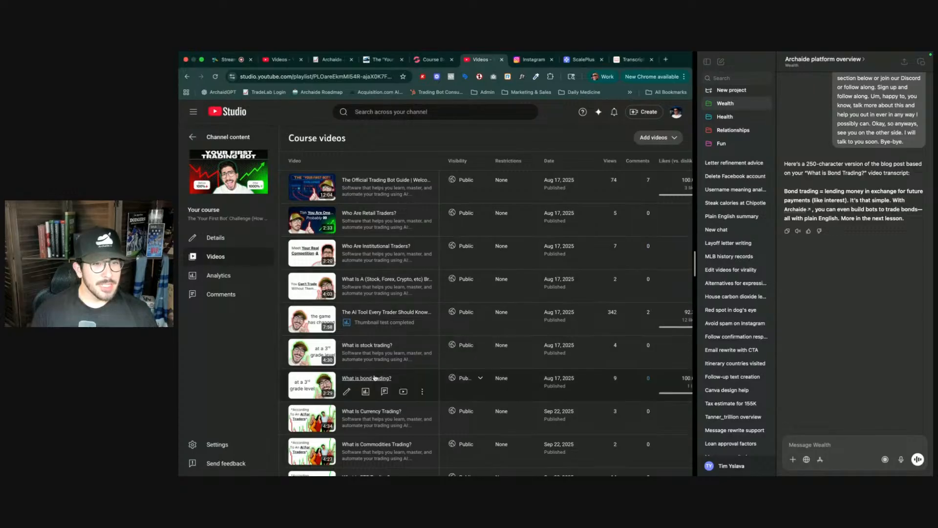
pyautogui.scroll(-1, 419, 399)
pyautogui.hotkey('ctrl', 'shift', 'Tab')
pyautogui.scroll(-7, 407, 389)
pyautogui.scroll(-8, 407, 390)
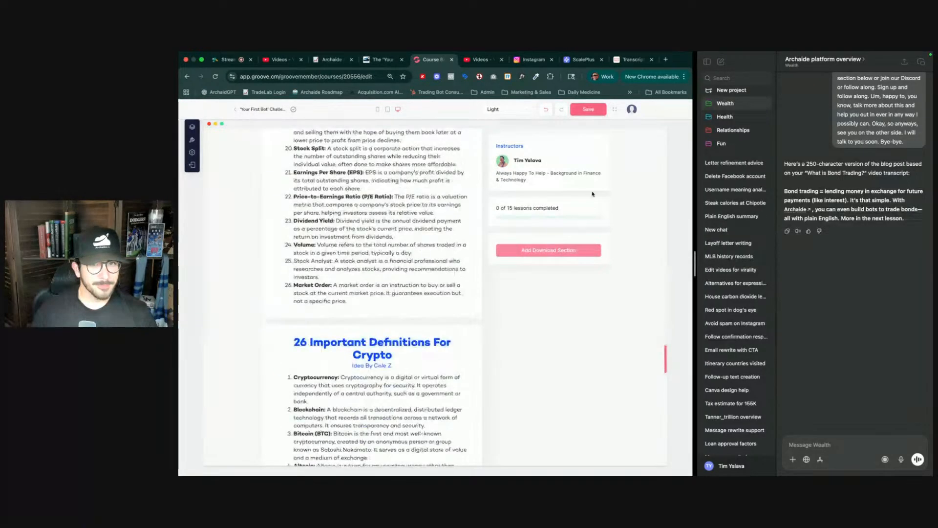
pyautogui.click(589, 109)
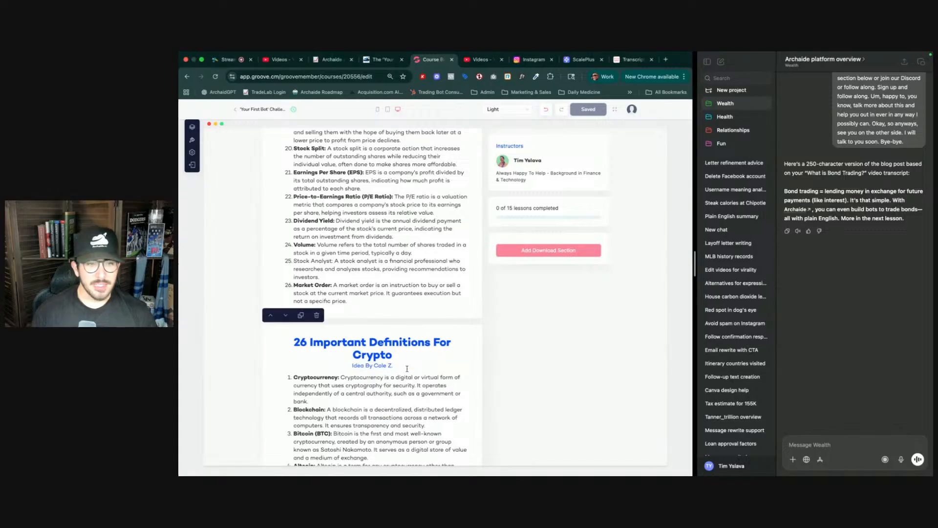
# - Add a new video section block at the end of the lesson content
pyautogui.scroll(-8, 410, 365)
pyautogui.scroll(-10, 409, 365)
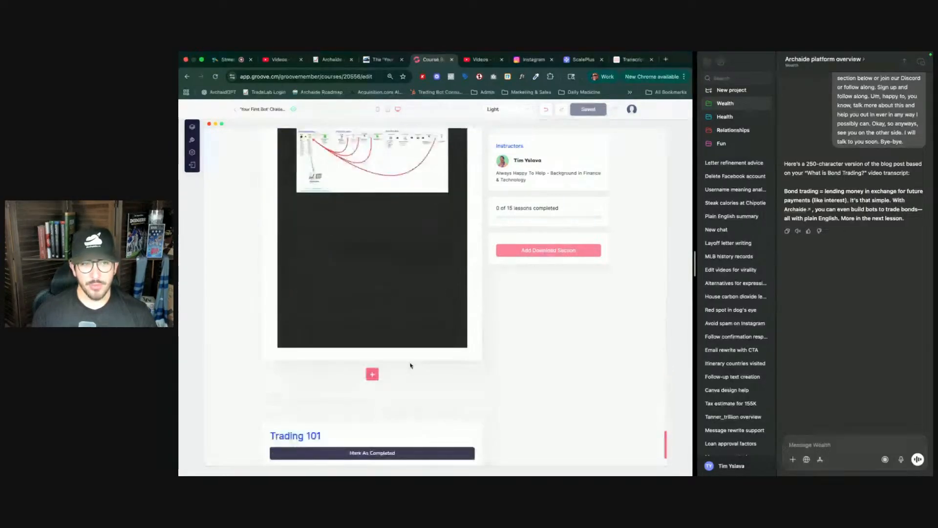
pyautogui.click(372, 374)
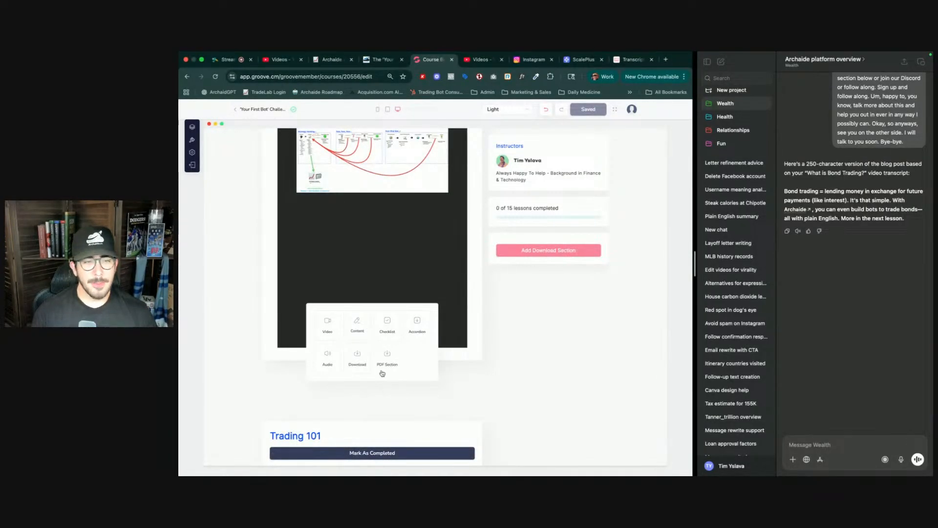
pyautogui.click(330, 329)
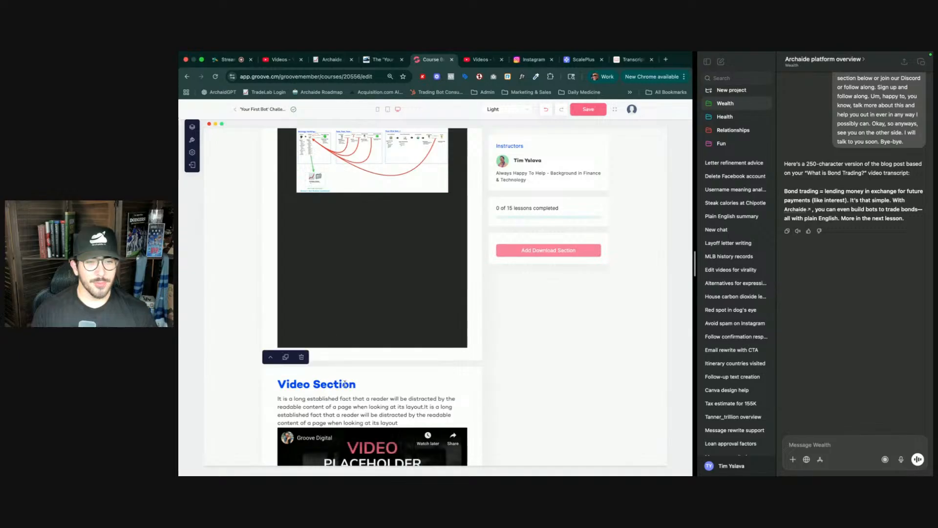
# - Move the new video section up until it sits directly below the bond trading section
pyautogui.click(271, 360)
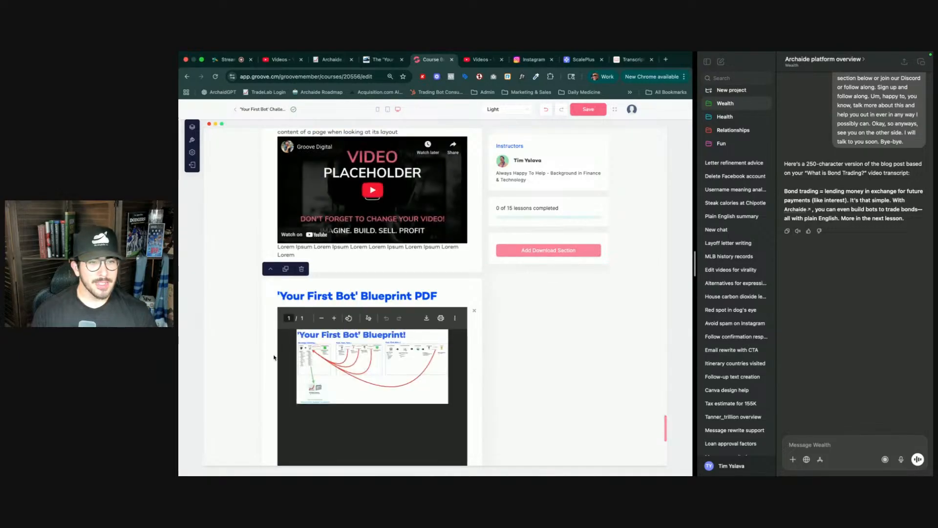
pyautogui.scroll(3, 271, 356)
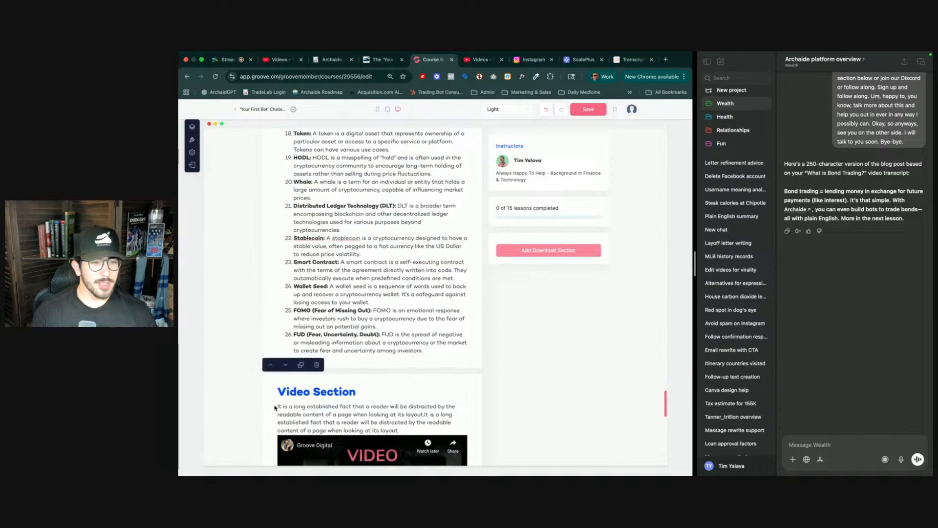
pyautogui.click(270, 366)
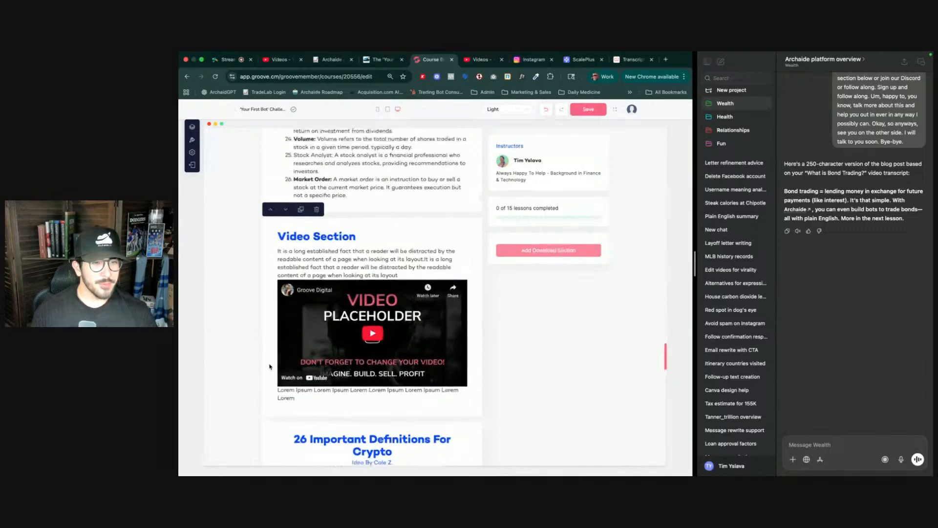
pyautogui.click(271, 211)
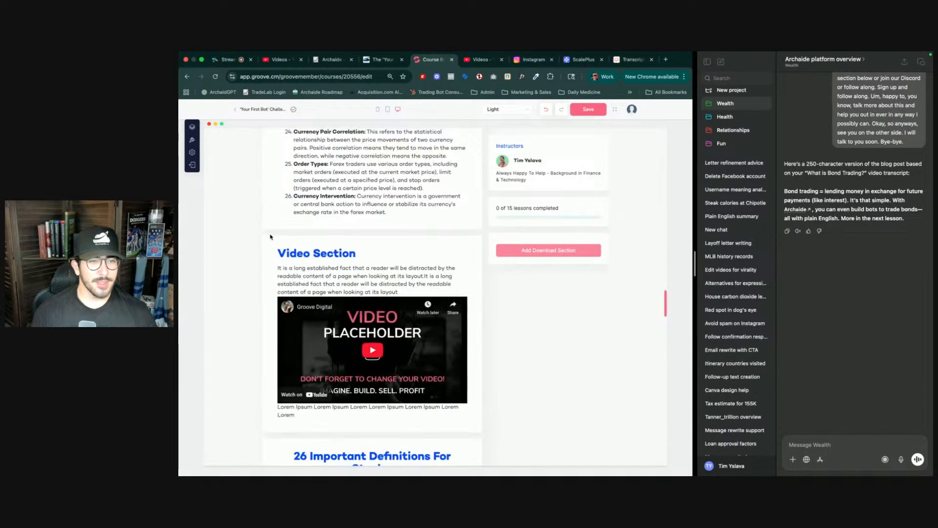
pyautogui.click(271, 226)
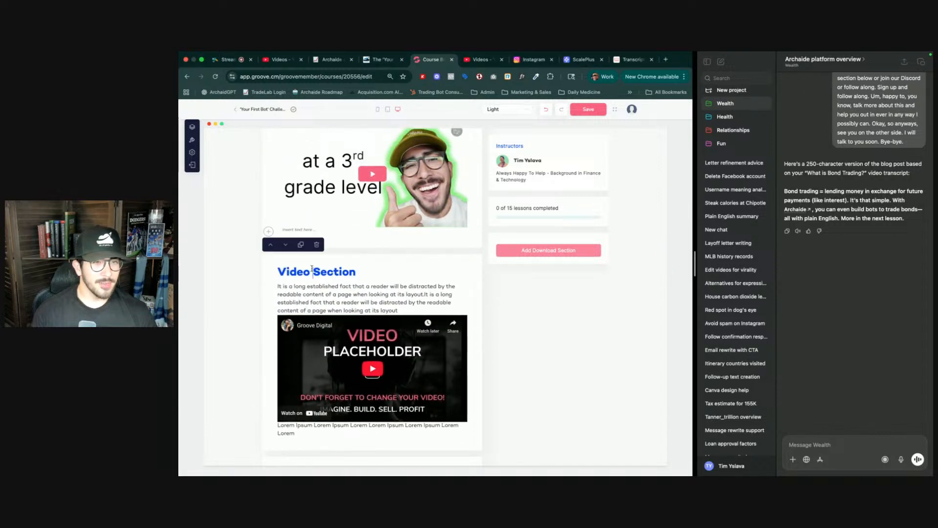
# - Retitle the new section's heading 'What is Currency Trading?'
pyautogui.tripleClick(312, 268)
pyautogui.scroll(15, 312, 268)
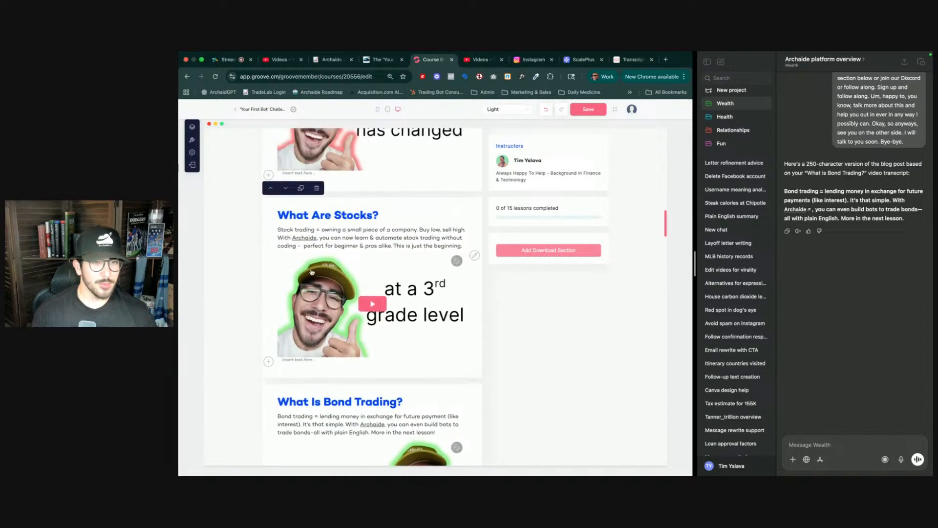
pyautogui.scroll(10, 312, 272)
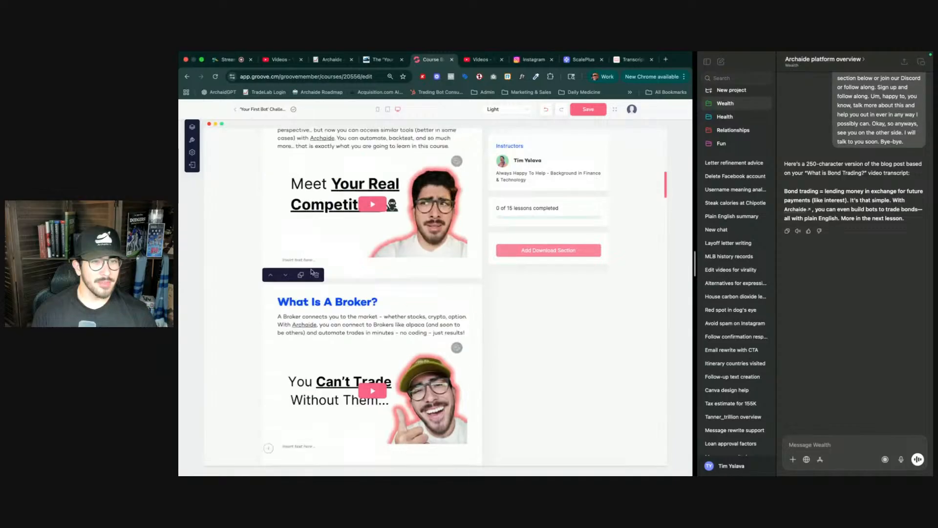
pyautogui.scroll(2, 312, 272)
pyautogui.scroll(-20, 312, 272)
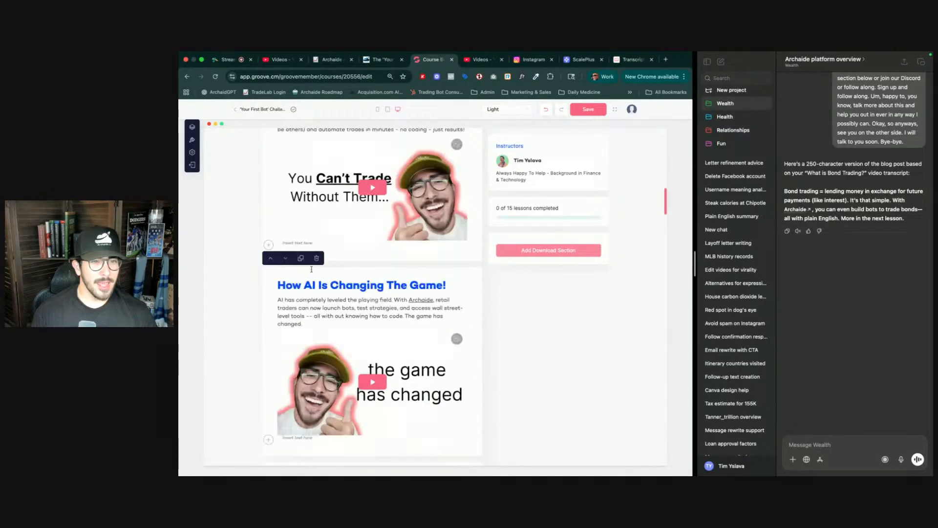
pyautogui.scroll(-5, 359, 282)
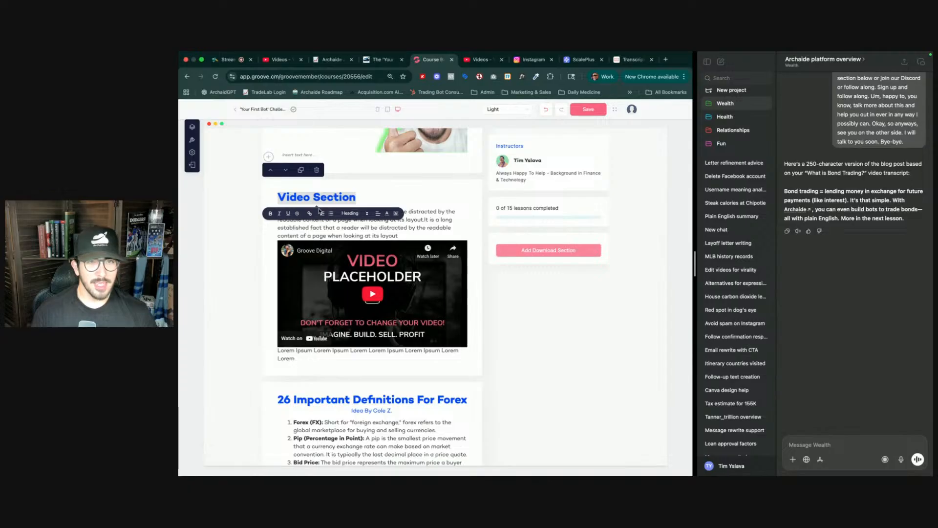
pyautogui.hotkey('ctrl', 'Tab')
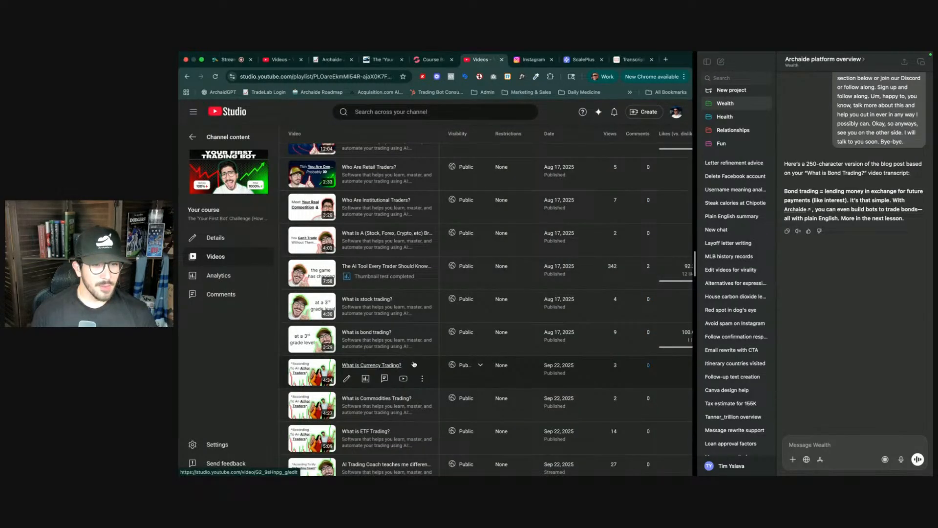
pyautogui.hotkey('ctrl', 'shift', 'Tab')
pyautogui.write('What i')
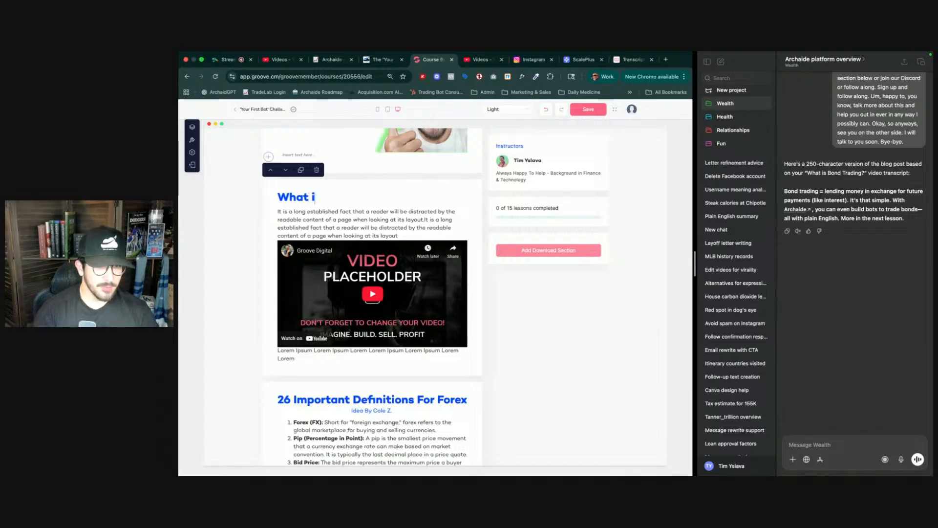
pyautogui.write('s Currency')
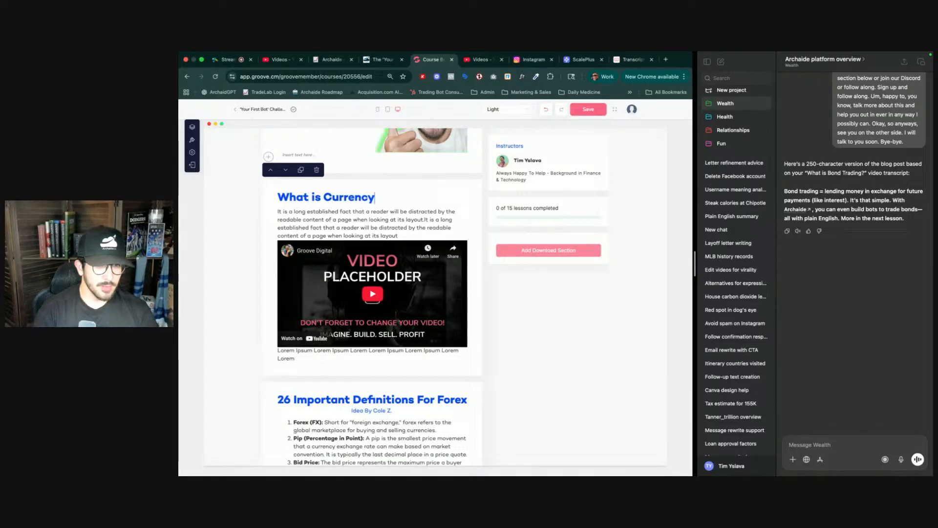
pyautogui.write(' Trading?')
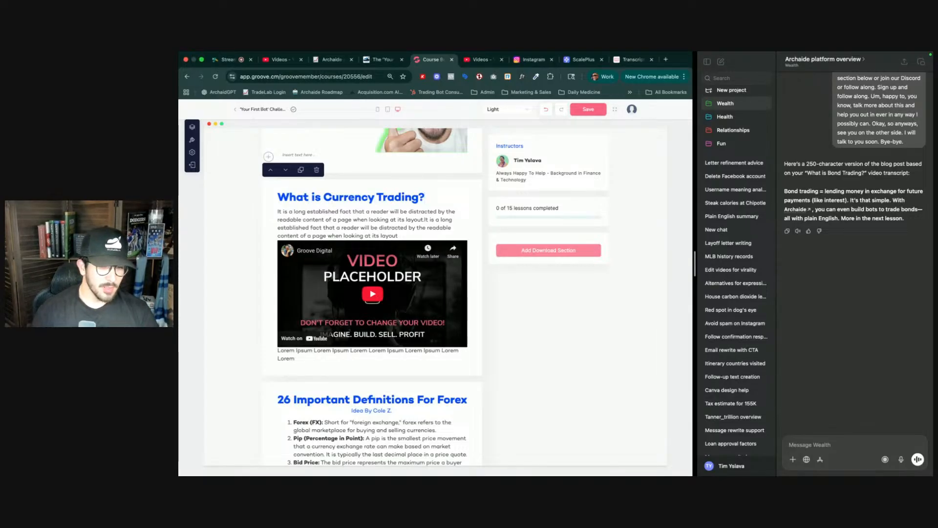
# - Save the lesson page with the new currency trading section
pyautogui.scroll(-10, 415, 444)
pyautogui.scroll(-6, 416, 444)
pyautogui.scroll(1, 365, 384)
pyautogui.scroll(15, 365, 384)
pyautogui.scroll(3, 394, 273)
pyautogui.scroll(-6, 373, 282)
pyautogui.click(406, 297)
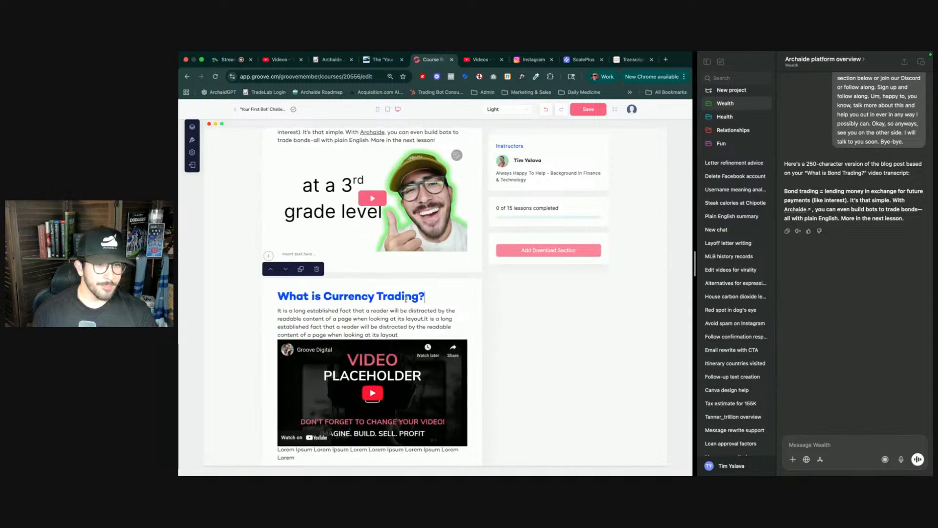
pyautogui.click(576, 107)
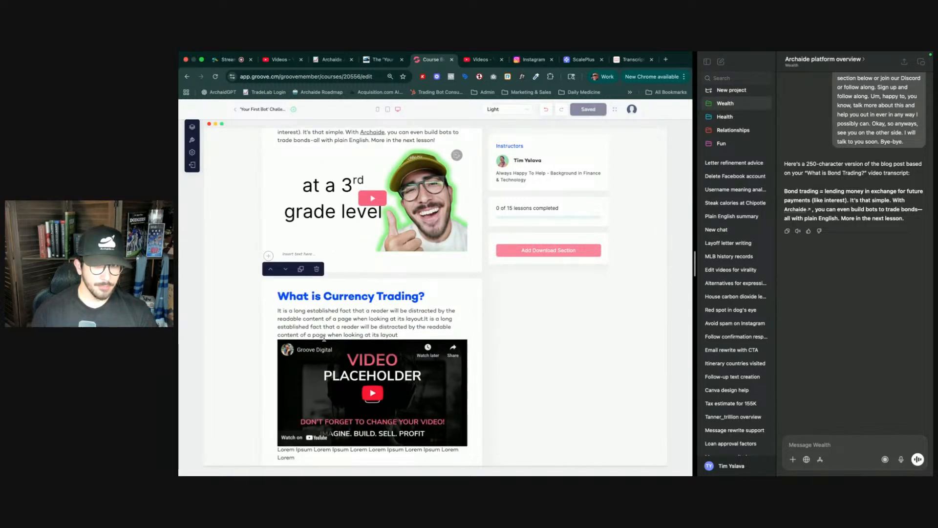
# - Save the lesson page again after scrolling through the definitions blocks
pyautogui.scroll(-20, 324, 338)
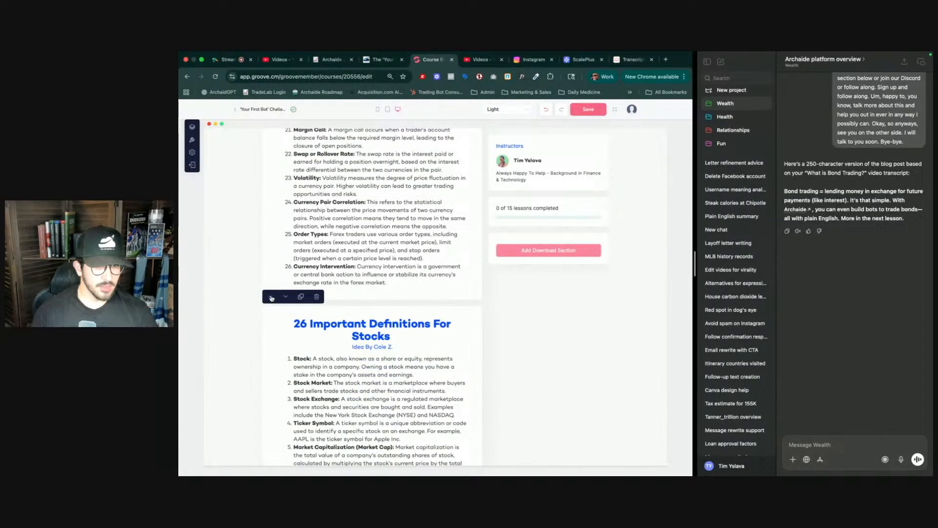
pyautogui.scroll(-5, 477, 278)
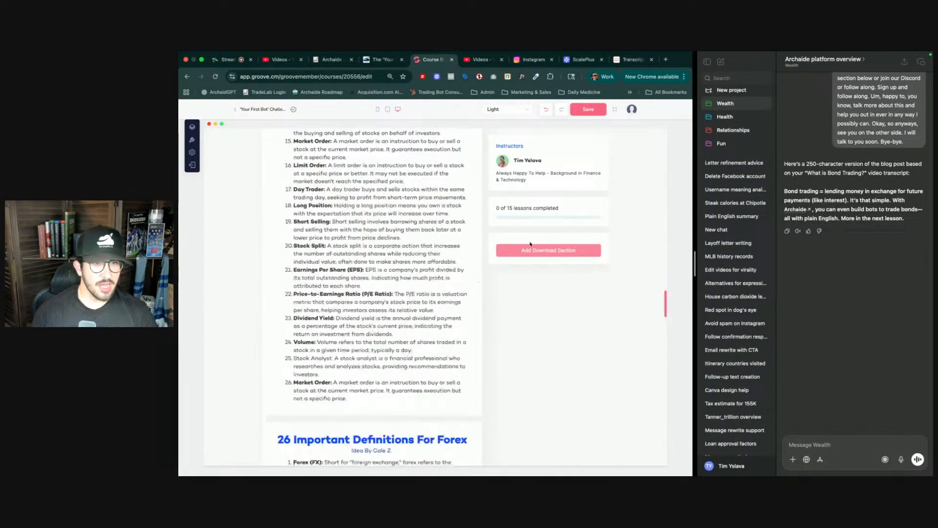
pyautogui.click(588, 109)
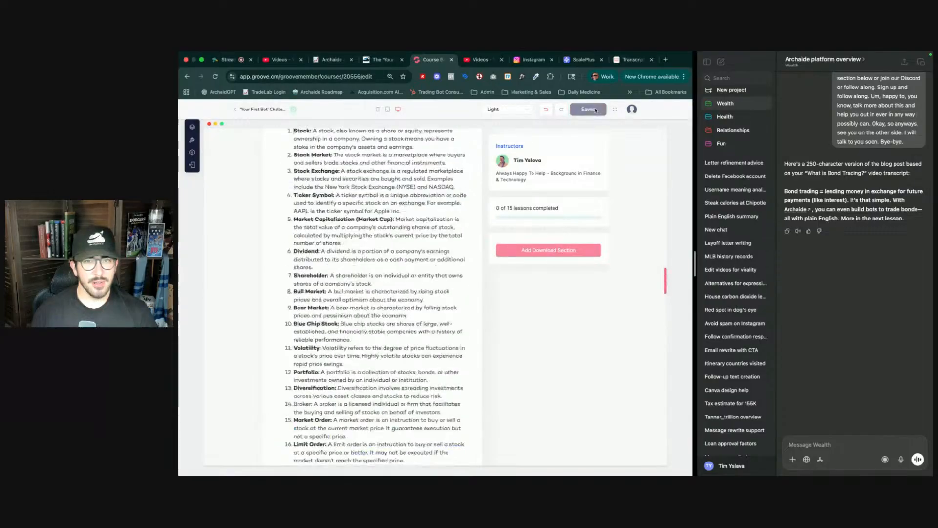
pyautogui.scroll(5, 540, 254)
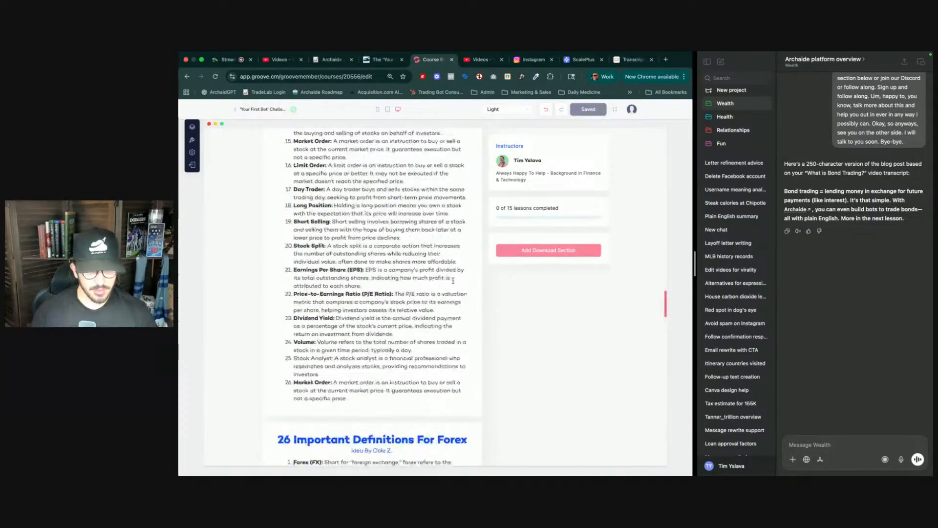
pyautogui.scroll(-5, 544, 282)
pyautogui.scroll(5, 586, 310)
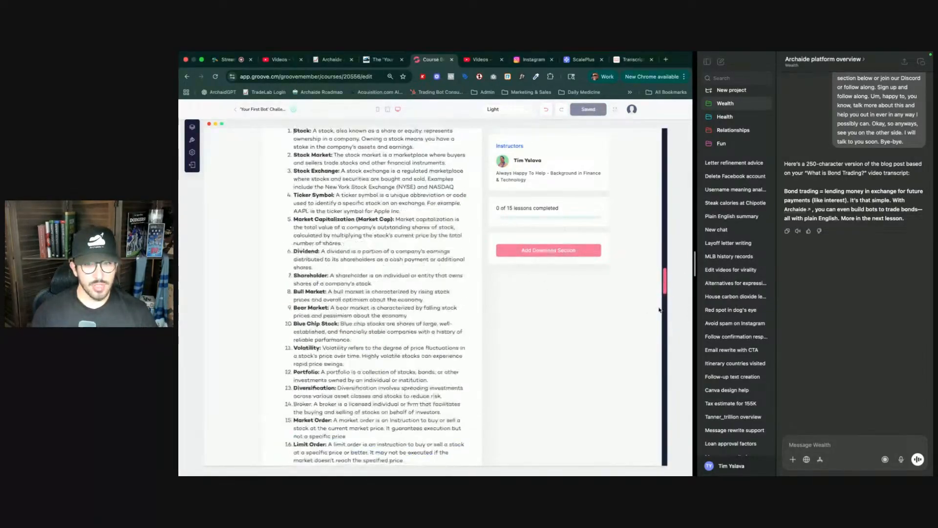
pyautogui.scroll(-5, 588, 313)
pyautogui.scroll(5, 588, 312)
# - Reload the course editor and reopen the Trading 101 lesson to review its section order
pyautogui.press('super+r')
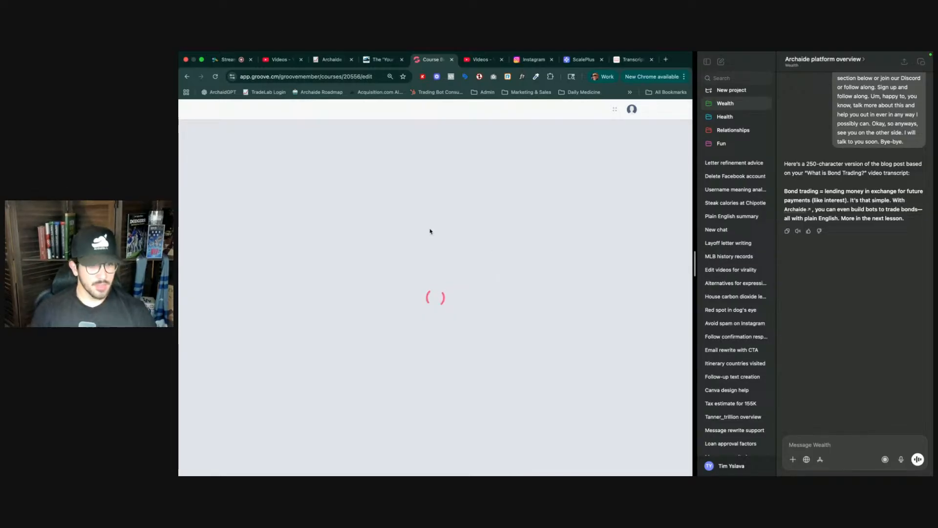
pyautogui.press('super+r')
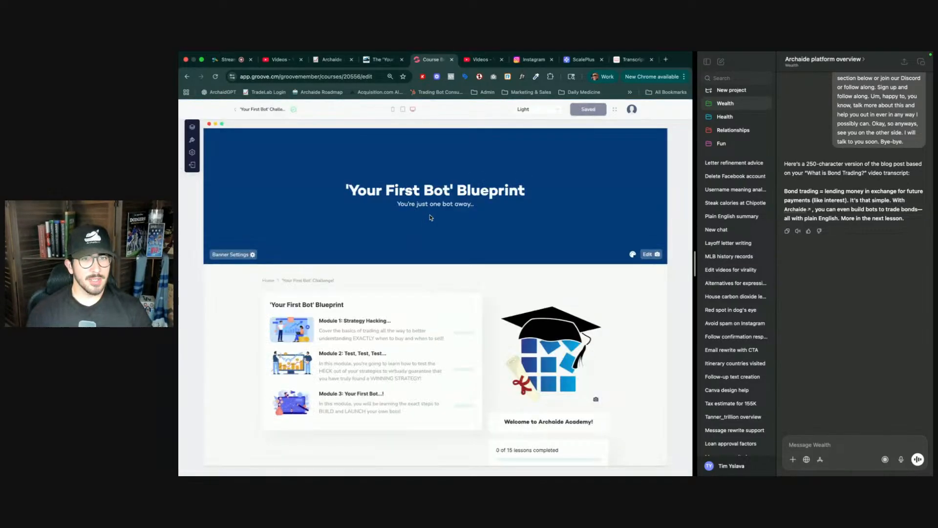
pyautogui.click(355, 336)
pyautogui.click(355, 362)
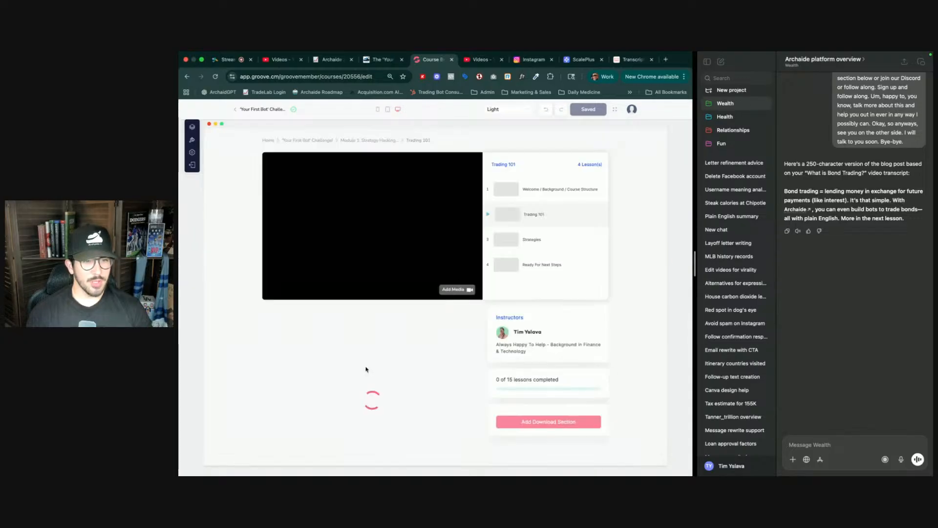
pyautogui.scroll(-15, 425, 359)
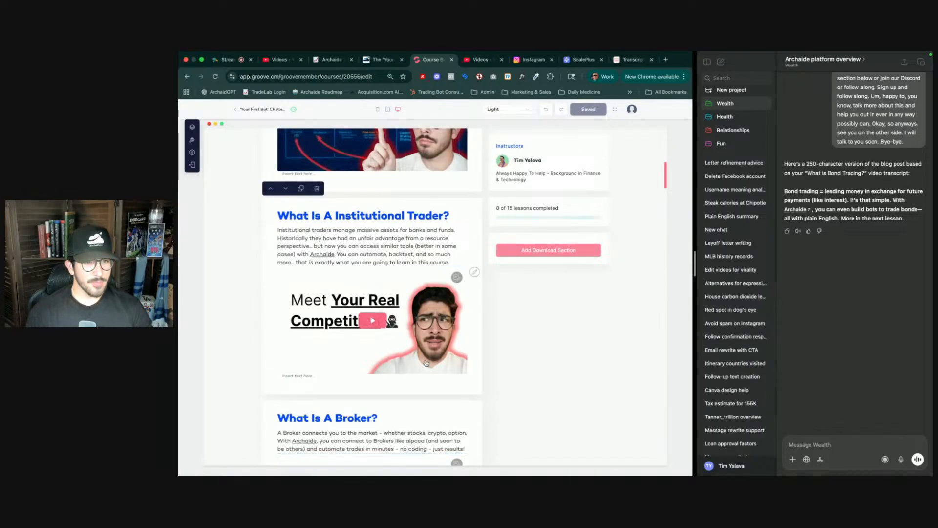
pyautogui.scroll(-10, 426, 357)
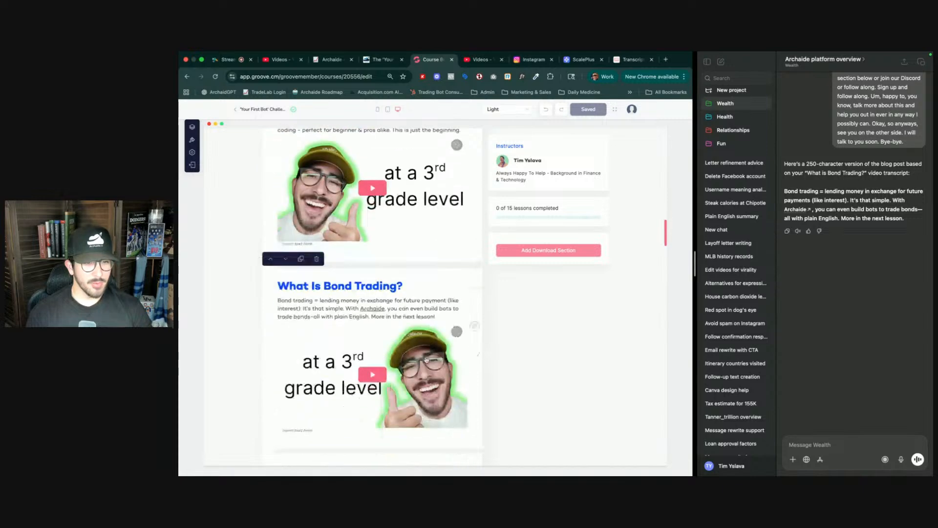
pyautogui.scroll(-5, 426, 357)
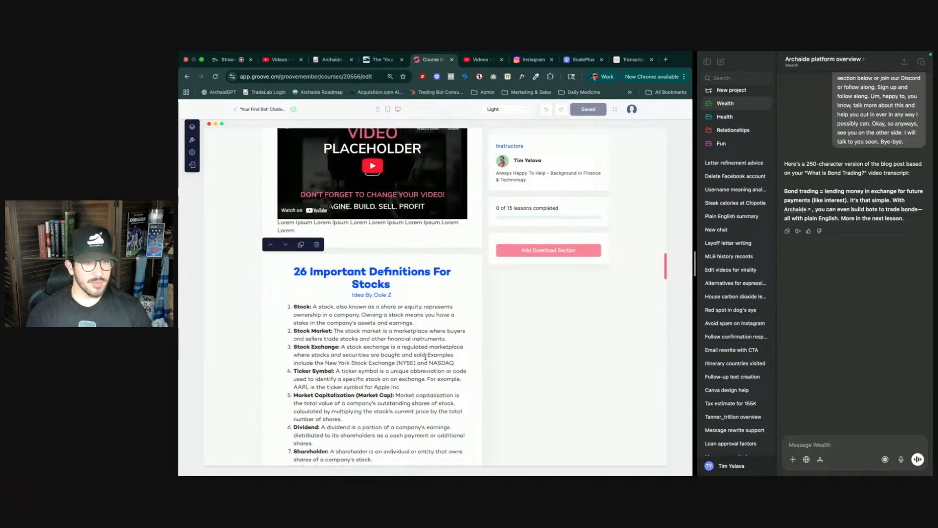
pyautogui.scroll(6, 426, 359)
pyautogui.scroll(3, 426, 359)
pyautogui.scroll(-4, 355, 350)
pyautogui.scroll(-1, 356, 350)
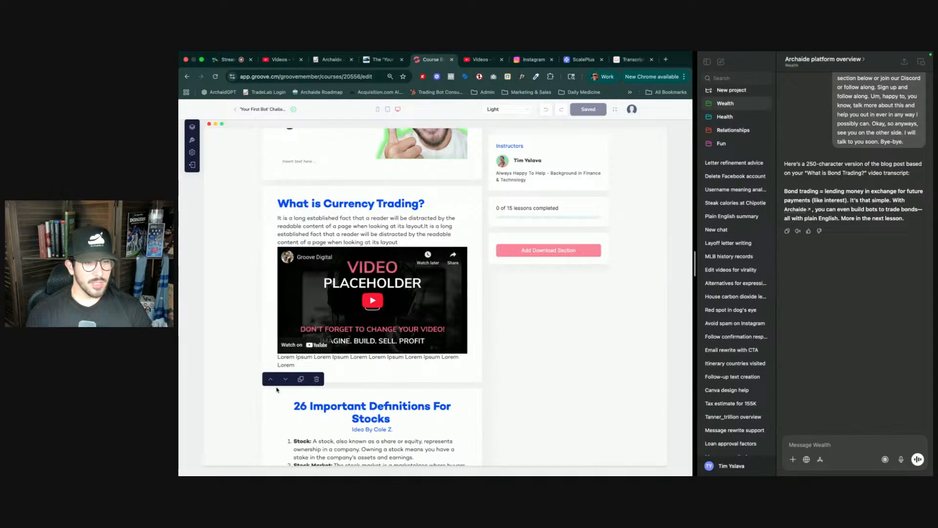
# - Move the stocks definitions block up above the currency trading section
pyautogui.click(271, 380)
pyautogui.scroll(5, 308, 331)
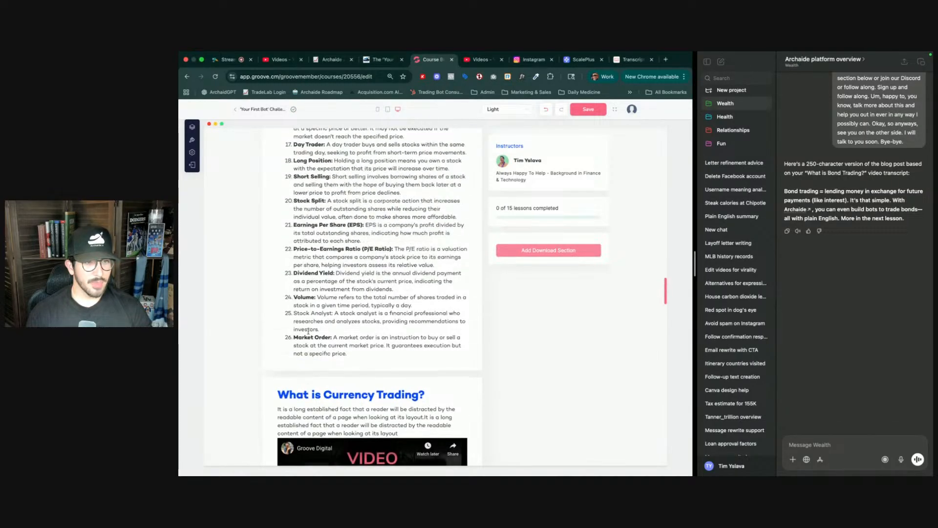
pyautogui.scroll(5, 308, 331)
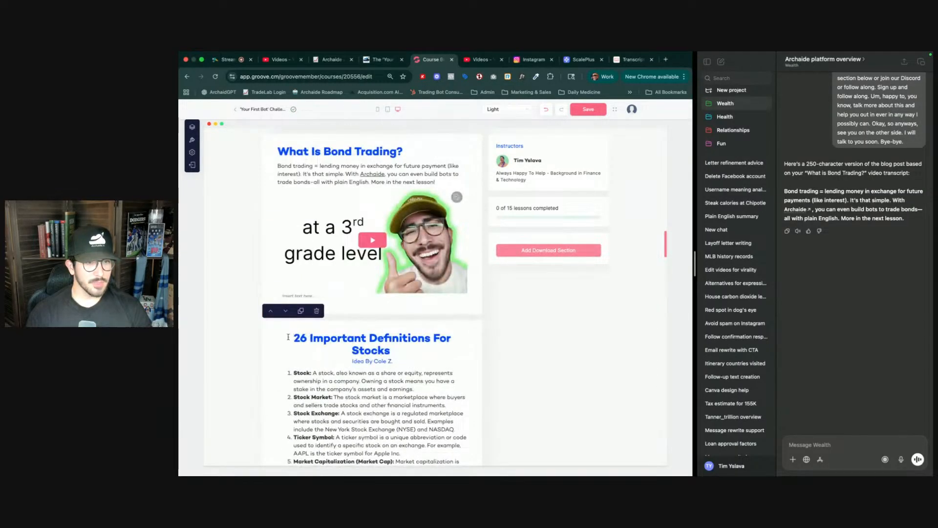
# - Move the stocks definitions block up beneath the What Are Stocks? section and scroll through the lesson's section order
pyautogui.click(271, 313)
pyautogui.scroll(10, 357, 311)
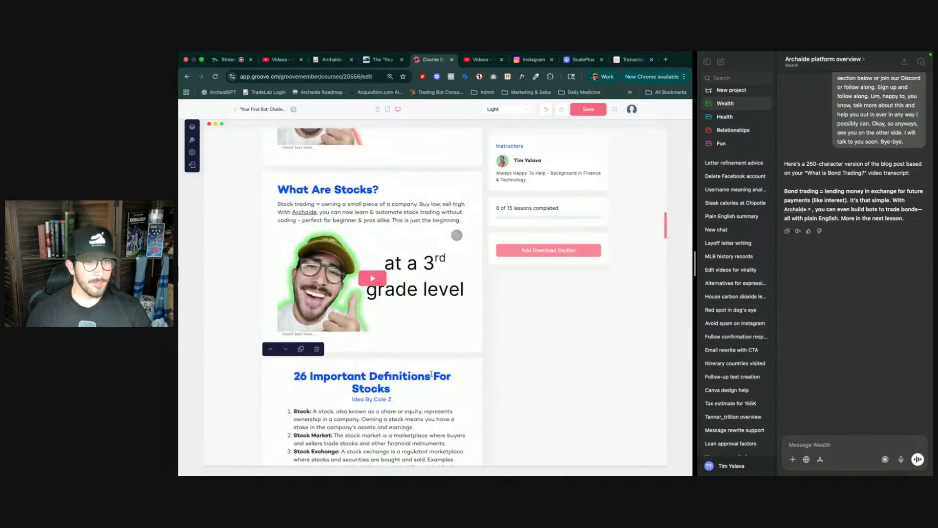
pyautogui.scroll(-10, 431, 374)
pyautogui.scroll(-5, 431, 374)
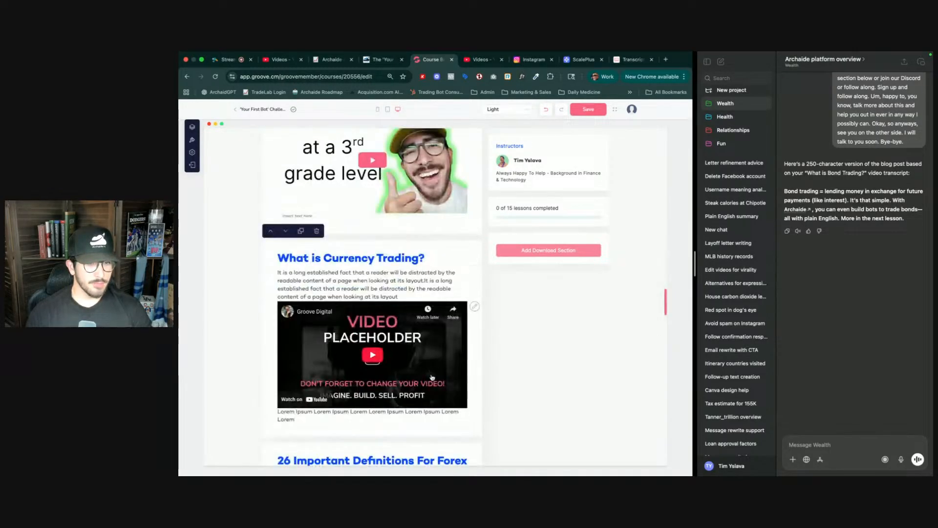
pyautogui.scroll(-8, 408, 375)
pyautogui.scroll(-10, 408, 376)
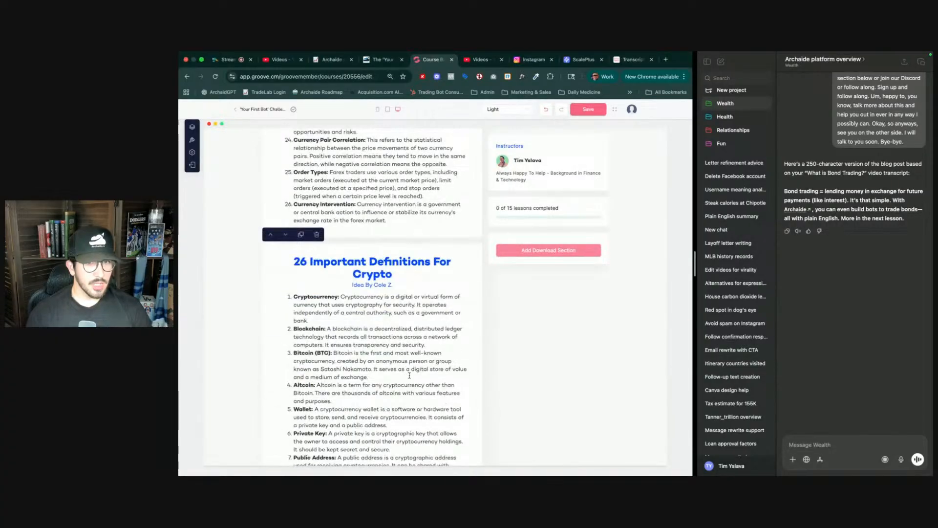
pyautogui.scroll(-4, 421, 337)
pyautogui.scroll(-20, 422, 337)
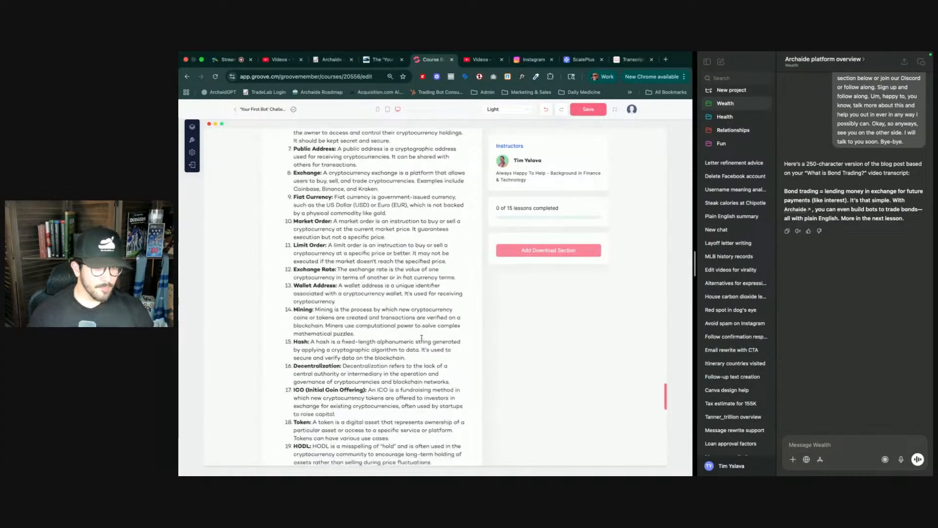
pyautogui.scroll(12, 422, 337)
pyautogui.scroll(20, 422, 337)
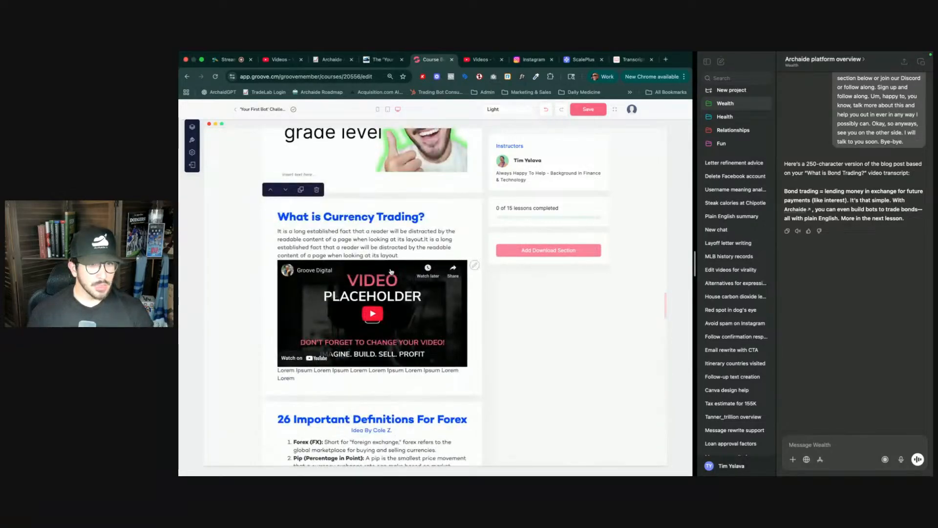
# - Open the currency trading section's video picker and search the video library for 'curren'
pyautogui.click(473, 266)
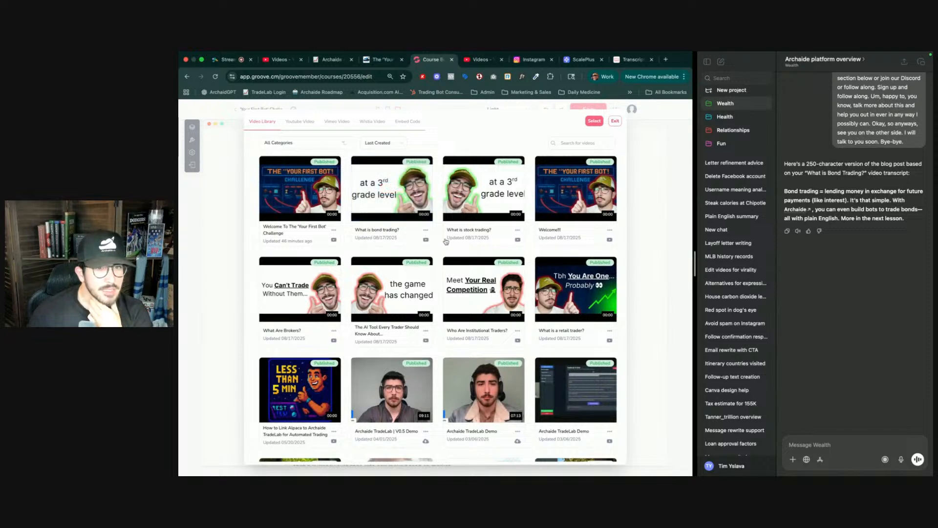
pyautogui.click(573, 143)
pyautogui.write('currency')
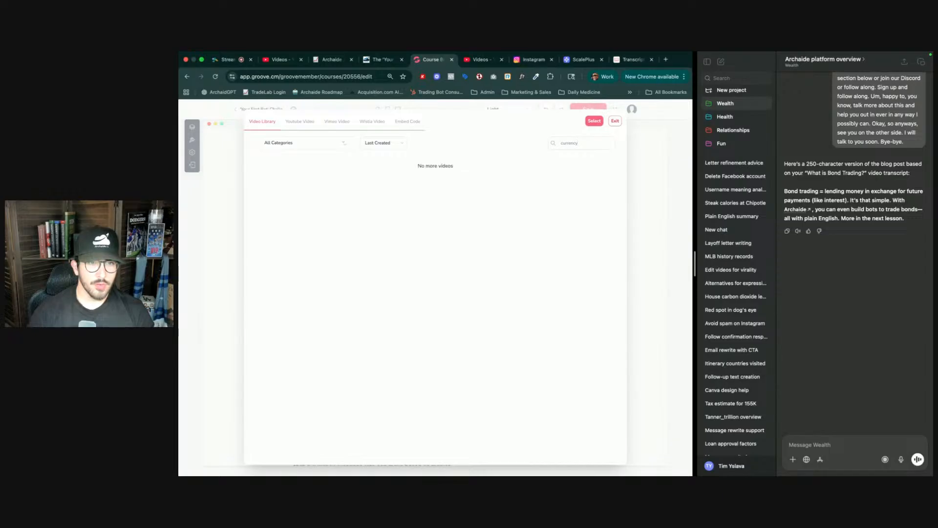
pyautogui.press('BackSpace')
pyautogui.press('BackSpace')
pyautogui.press('BackSpace')
pyautogui.press('BackSpace')
pyautogui.press('BackSpace')
pyautogui.press('BackSpace')
pyautogui.press('BackSpace')
pyautogui.press('BackSpace')
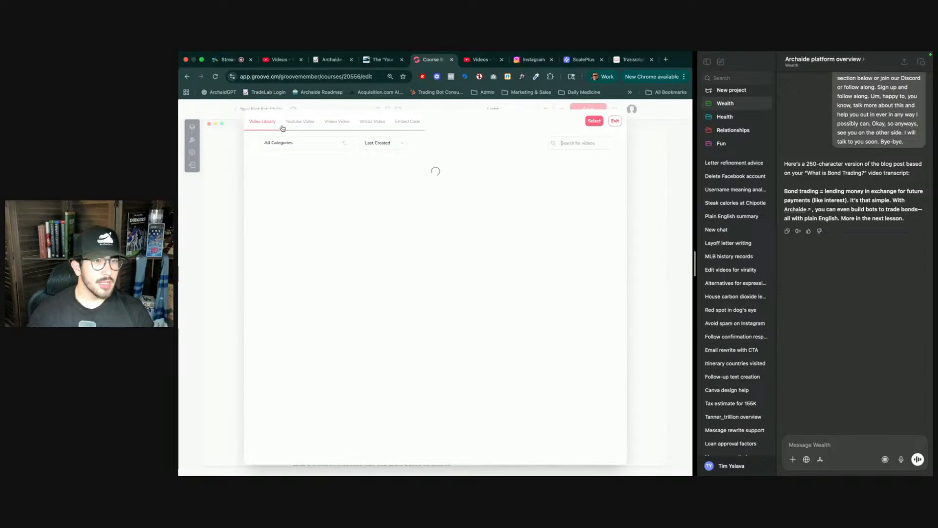
# - Start a new YouTube video entry named 'what is currency trading?'
pyautogui.click(291, 122)
pyautogui.click(293, 152)
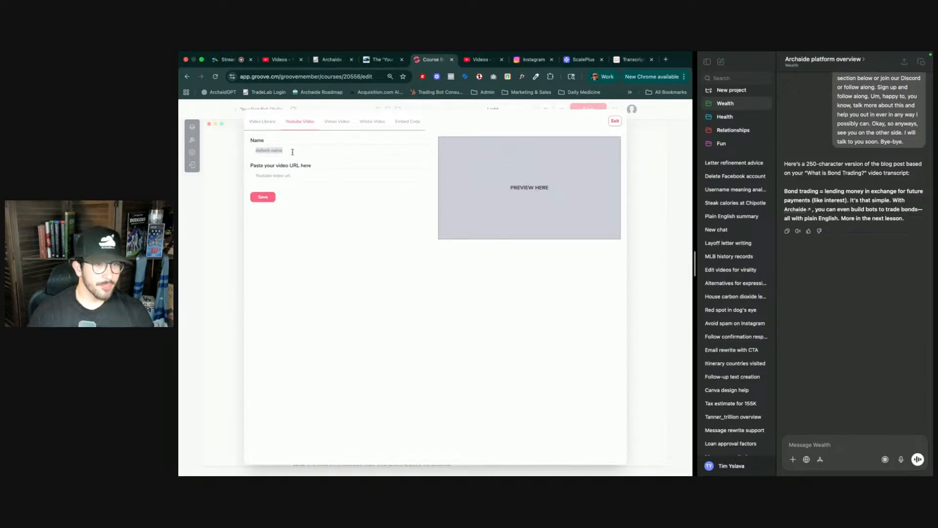
pyautogui.write('what is currency trading')
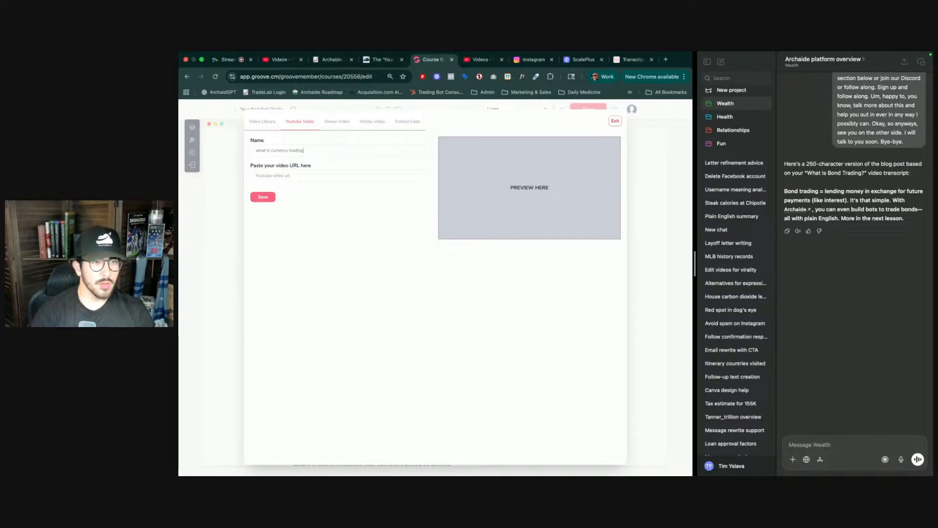
# - Copy the shareable link of the What Is Currency Trading? video in YouTube Studio
pyautogui.click(481, 59)
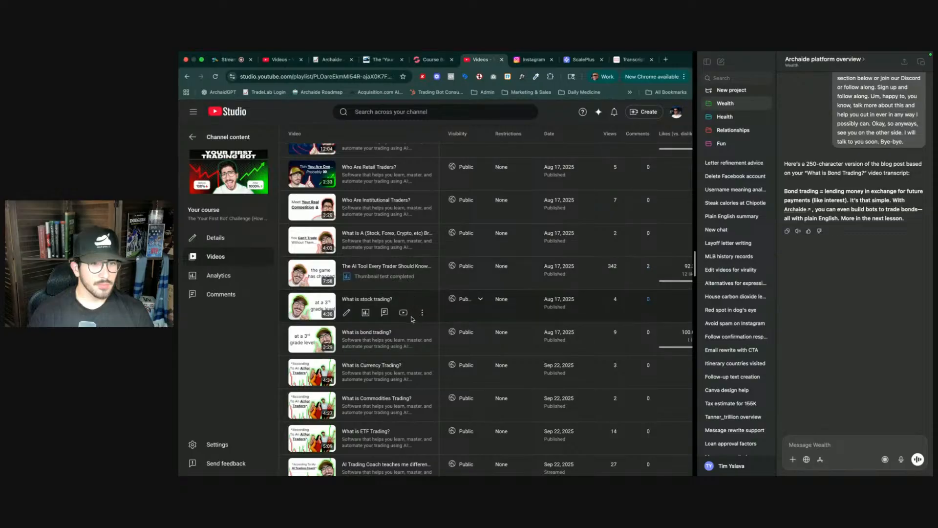
pyautogui.click(423, 379)
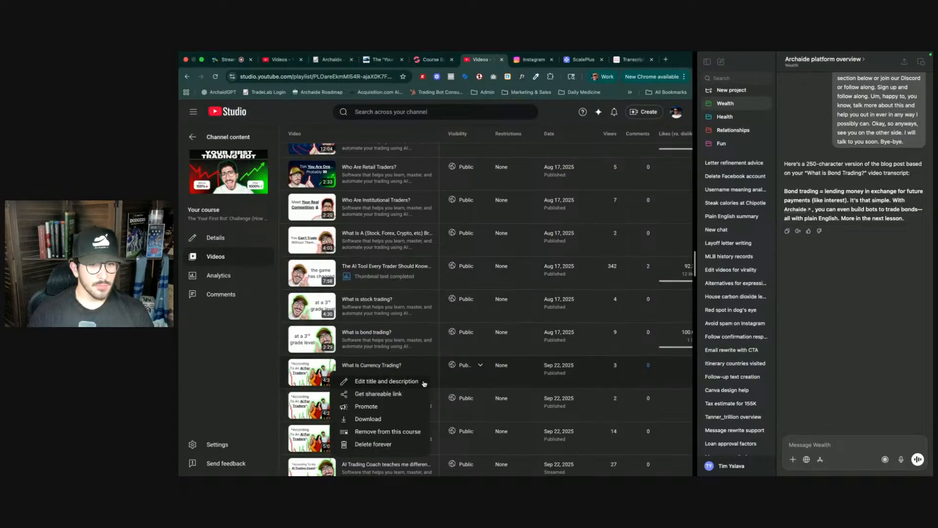
pyautogui.click(386, 394)
# - Paste the link as the video URL, save it, and insert the new video into the currency trading section
pyautogui.hotkey('ctrl', 'shift', 'Tab')
pyautogui.press('super+v')
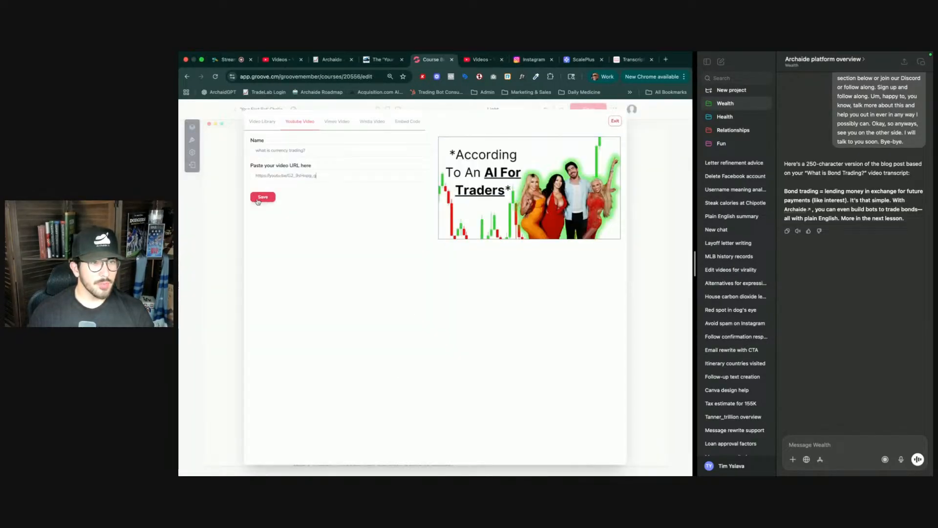
pyautogui.click(263, 197)
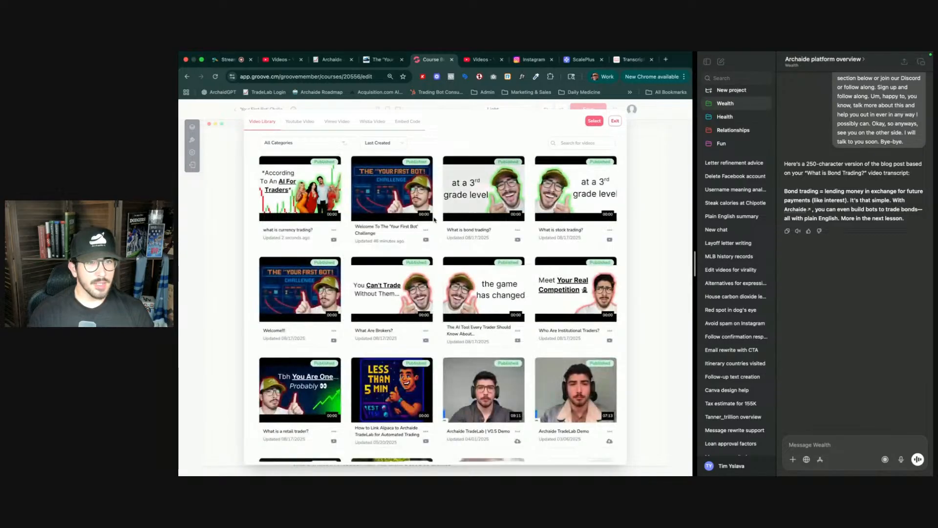
pyautogui.click(295, 190)
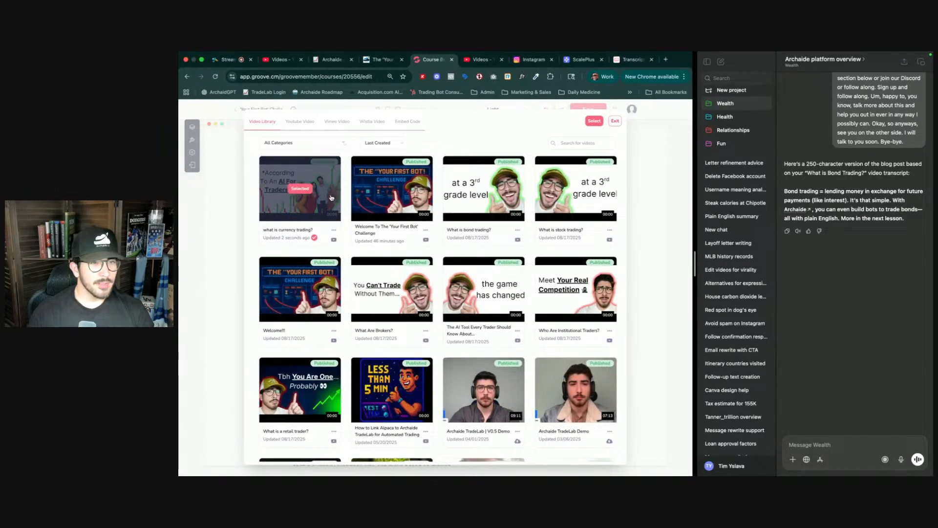
pyautogui.click(595, 121)
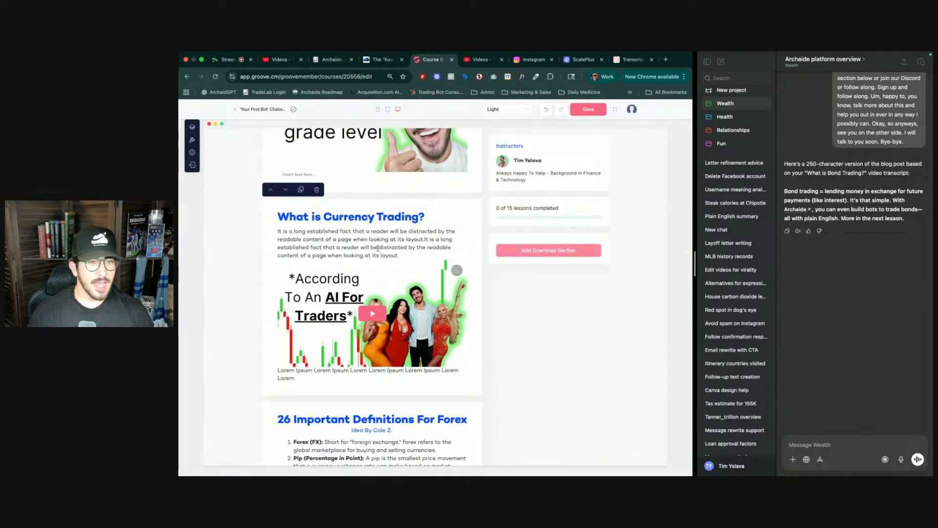
# - Delete the Lorem Ipsum caption below the currency trading video
pyautogui.click(377, 248)
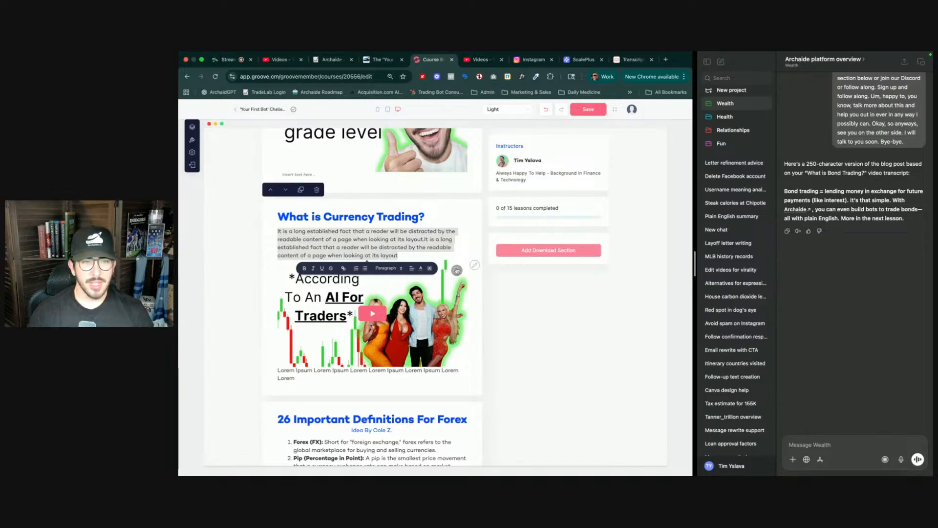
pyautogui.click(376, 372)
pyautogui.press('BackSpace')
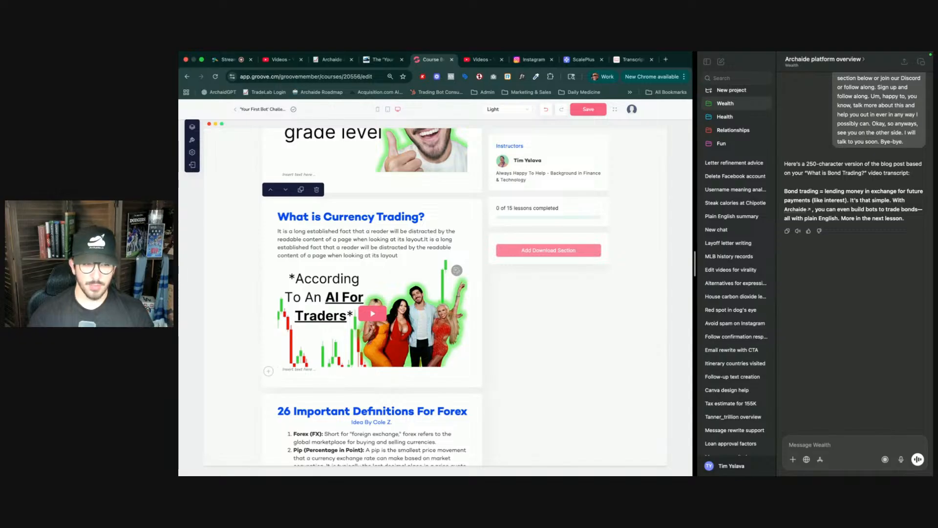
# - Copy the What Is Currency Trading? video's shareable link again from YouTube Studio
pyautogui.click(372, 248)
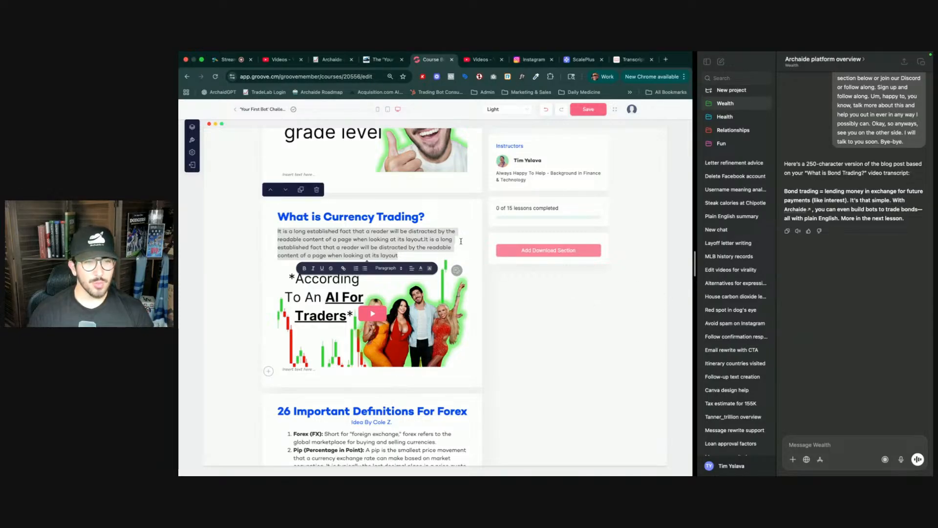
pyautogui.hotkey('ctrl', 'Tab')
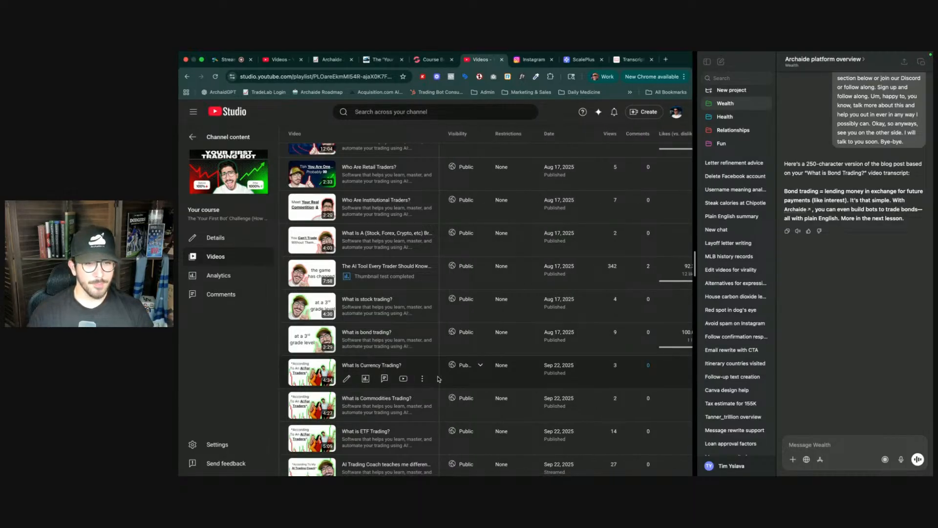
pyautogui.click(422, 379)
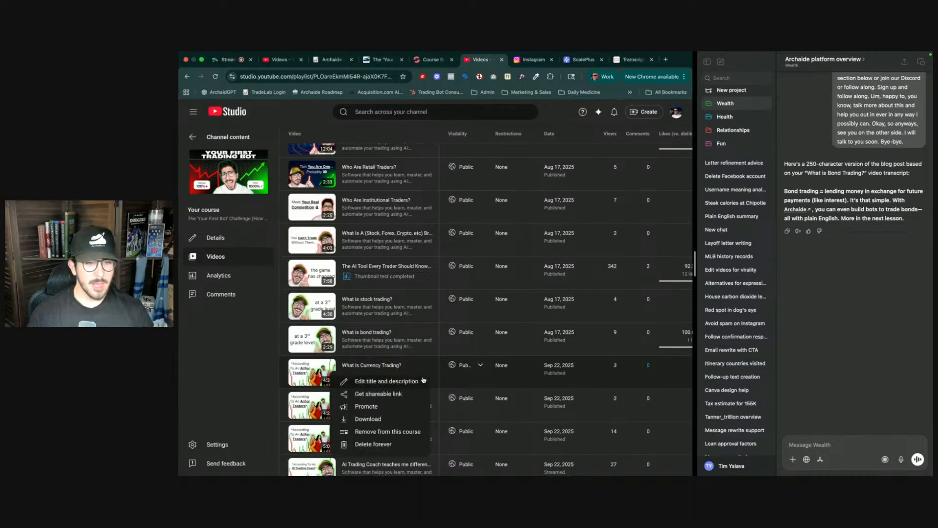
pyautogui.click(385, 396)
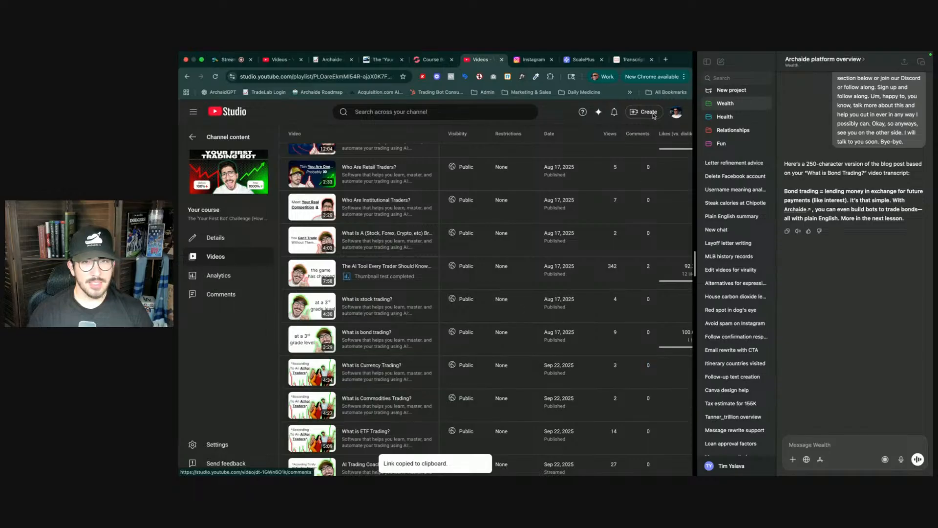
# - Fetch the currency trading video's transcript on YouTubeToTranscript and copy it
pyautogui.click(629, 61)
pyautogui.scroll(6, 408, 205)
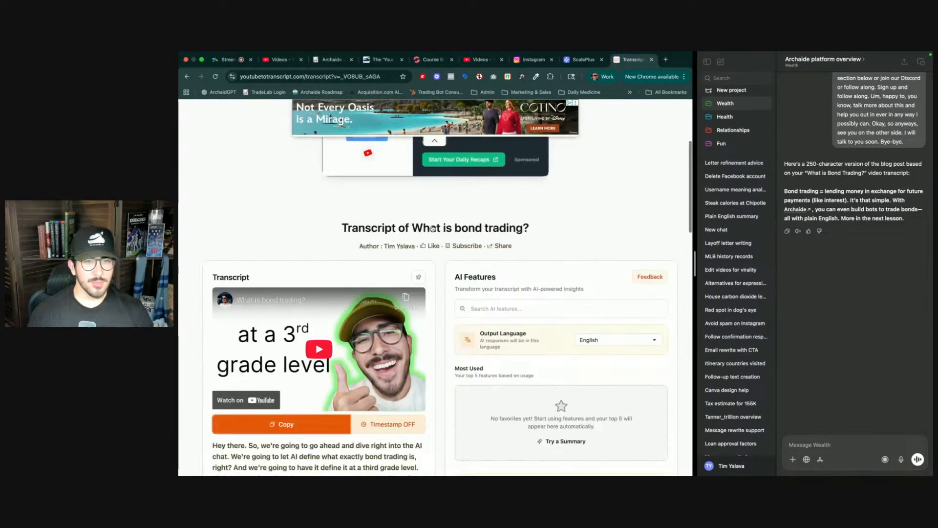
pyautogui.click(408, 206)
pyautogui.press('super+v')
pyautogui.click(503, 210)
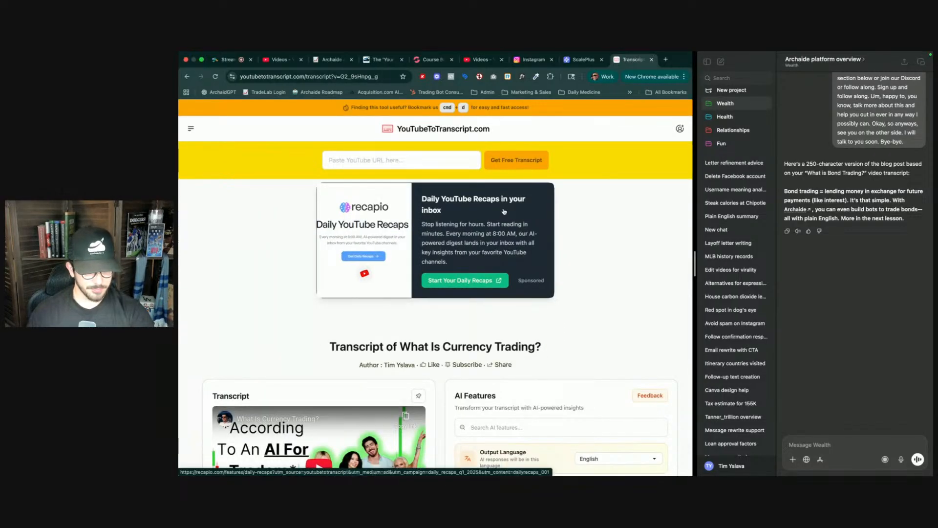
pyautogui.scroll(-5, 473, 255)
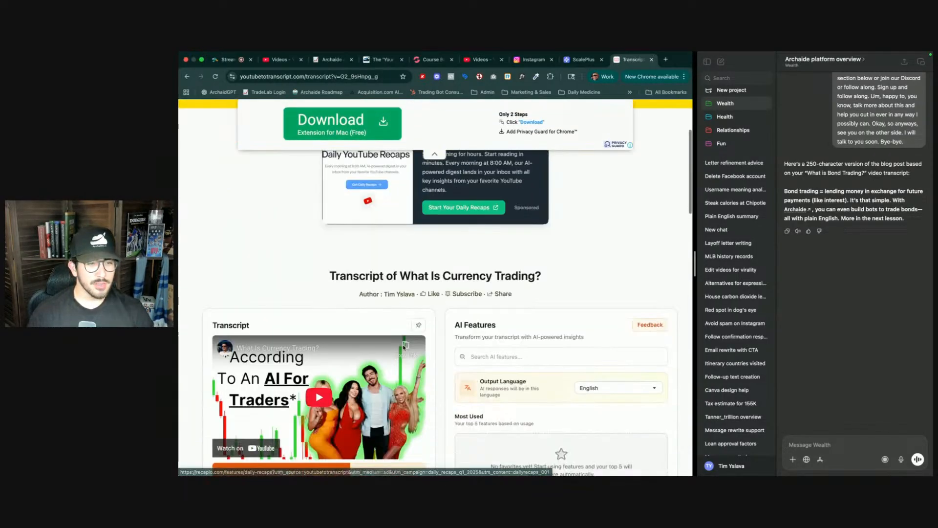
pyautogui.click(312, 275)
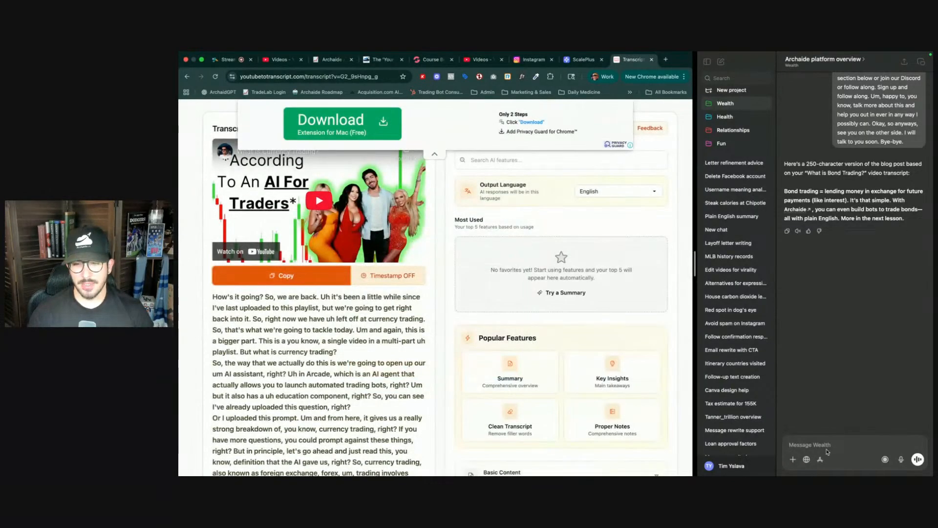
# - Send the pasted transcript to ChatGPT, prefixed with 'Same thing'
pyautogui.click(823, 446)
pyautogui.press('super+v')
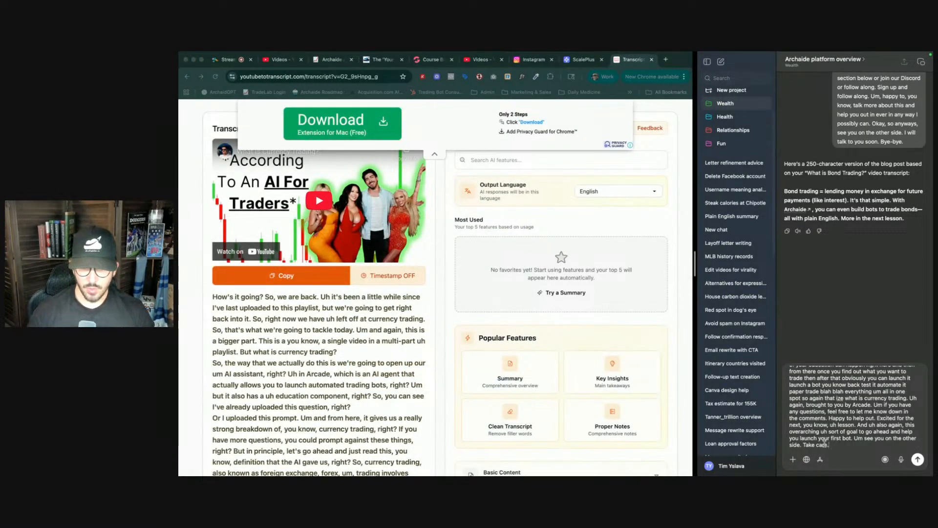
pyautogui.press('super+Up')
pyautogui.write('Same thing')
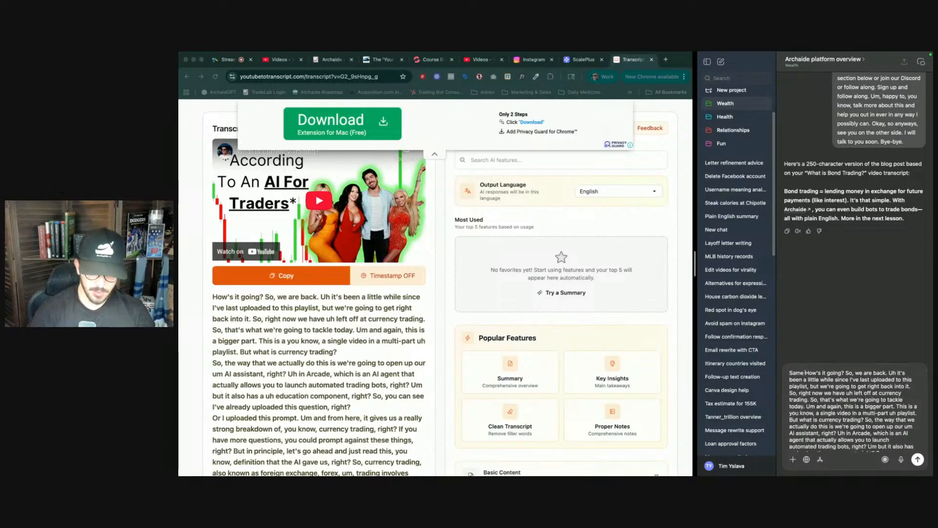
pyautogui.press('Return')
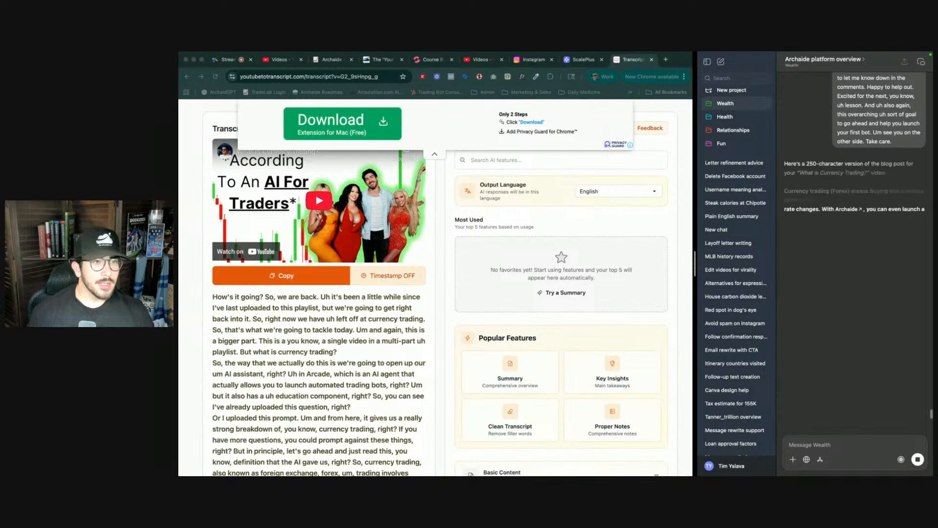
pyautogui.click(580, 228)
pyautogui.press('super+1')
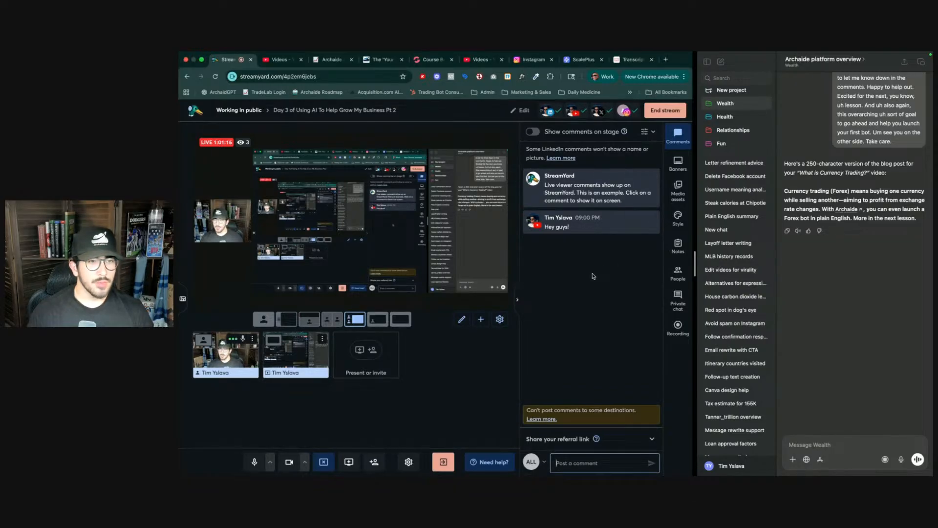
pyautogui.hotkey('ctrl', 'shift', 'Tab')
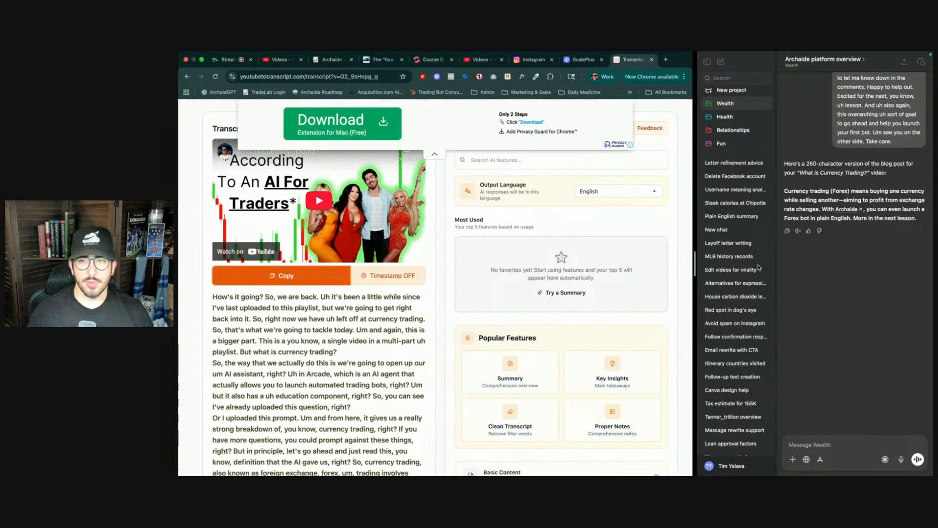
# - Copy ChatGPT's short currency trading summary and return to the course editor
pyautogui.click(786, 190)
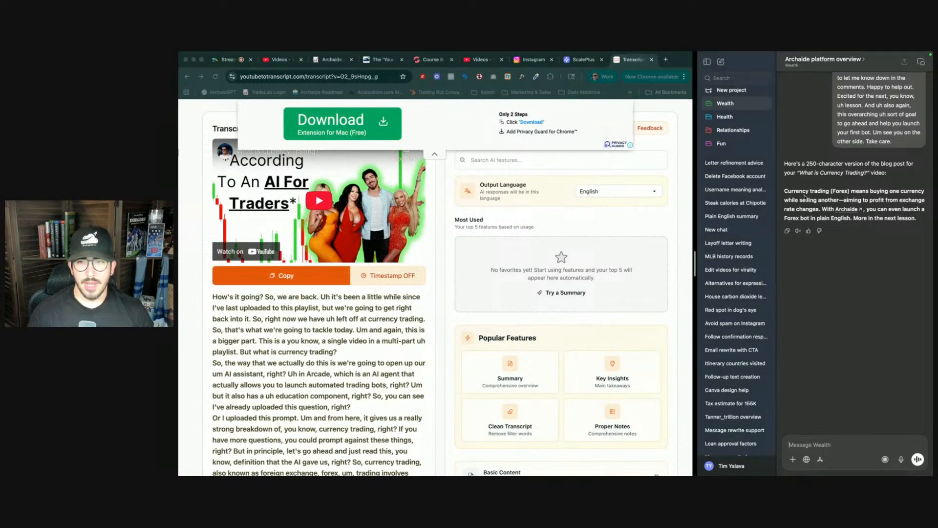
pyautogui.moveTo(783, 189); pyautogui.dragTo(919, 221)
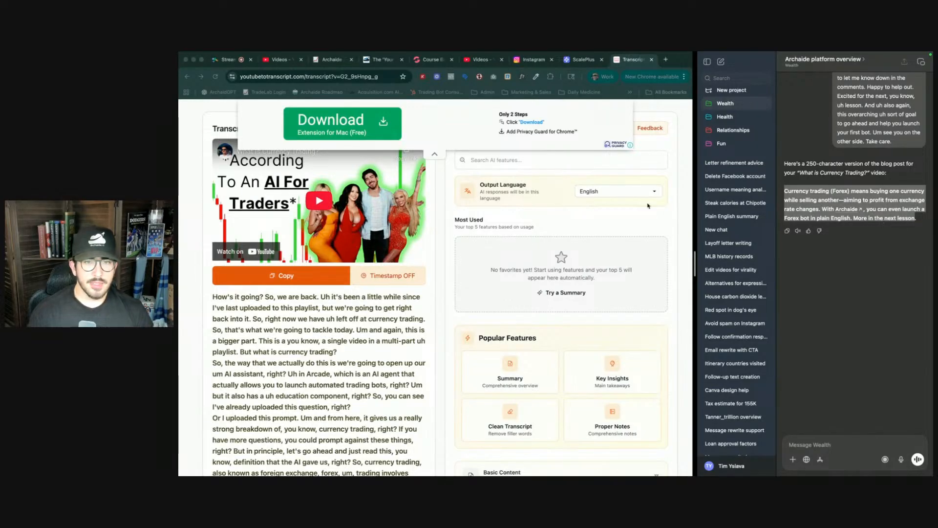
pyautogui.click(571, 214)
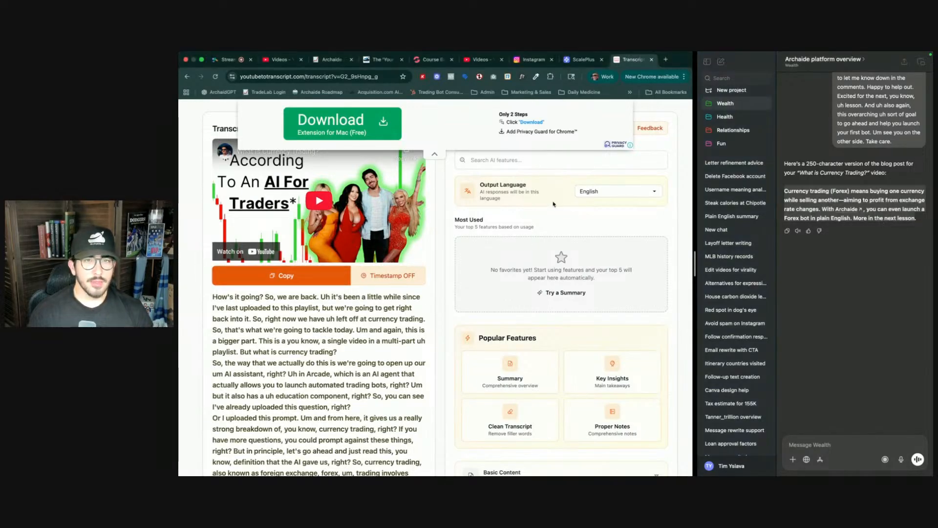
pyautogui.click(430, 61)
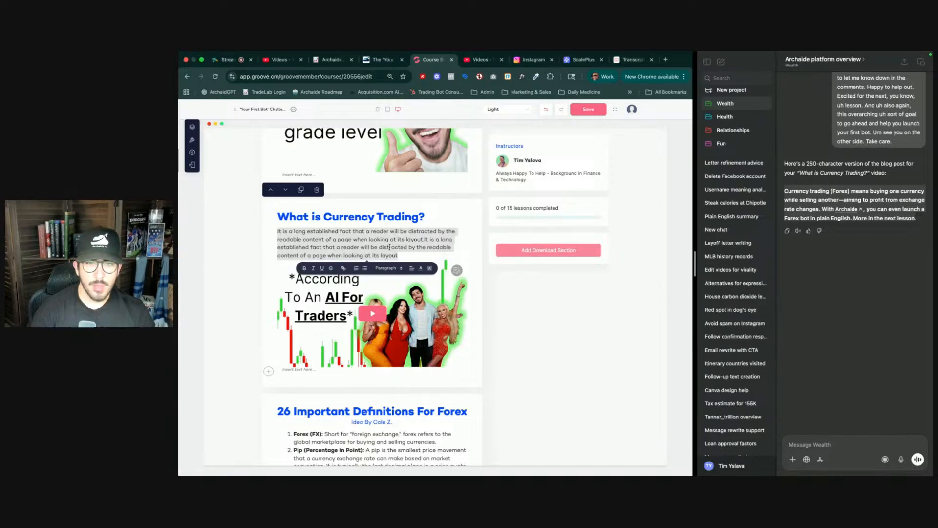
# - Replace the placeholder text under 'What is Currency Trading?' with a short description of Forex trading that mentions launching a Forex bot with Archaide
pyautogui.write('Curr')
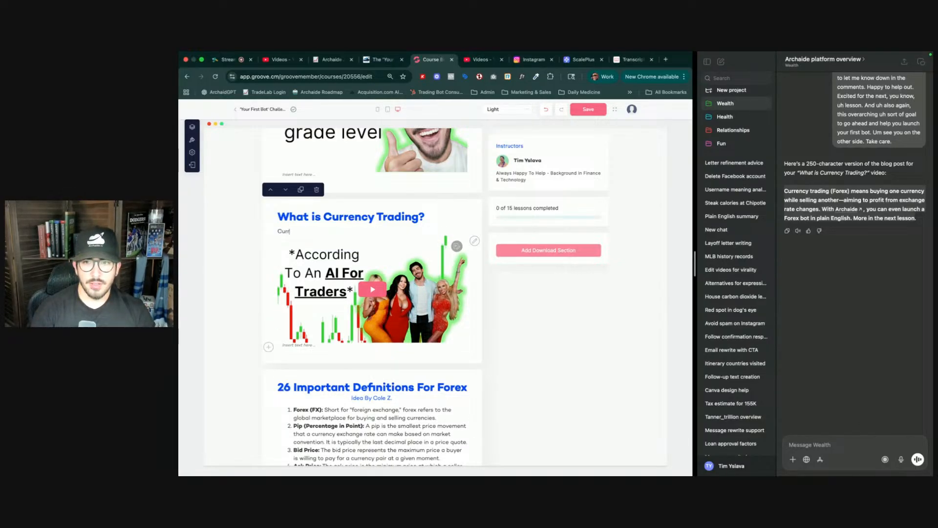
pyautogui.write('ency tradi')
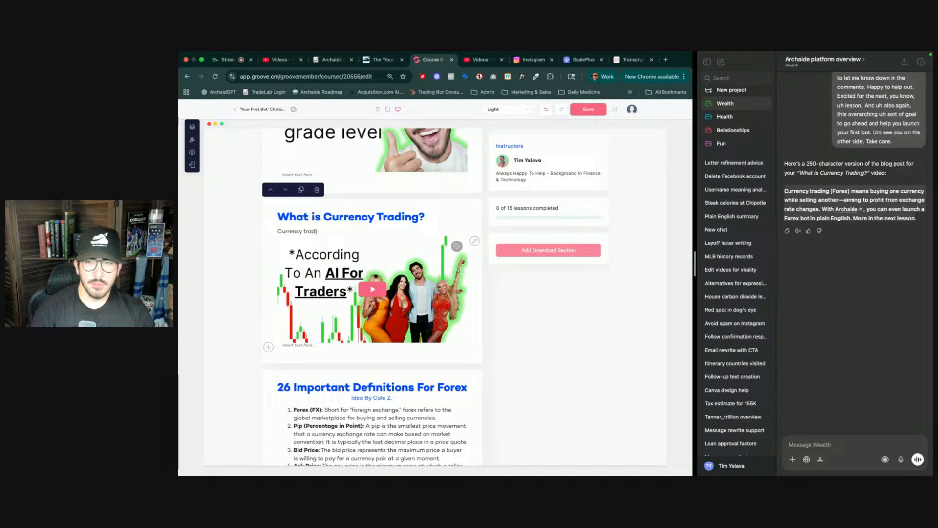
pyautogui.write('ng')
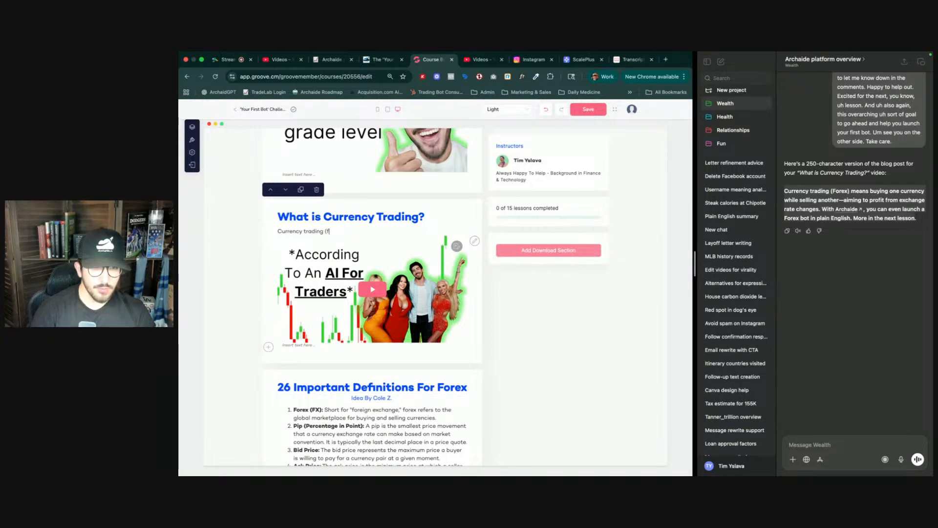
pyautogui.write(' (Forex')
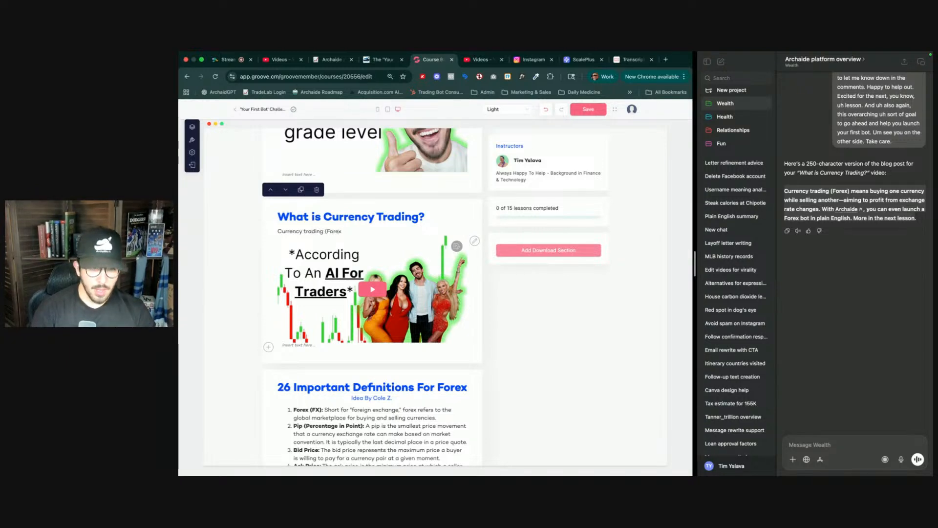
pyautogui.write(') means buy')
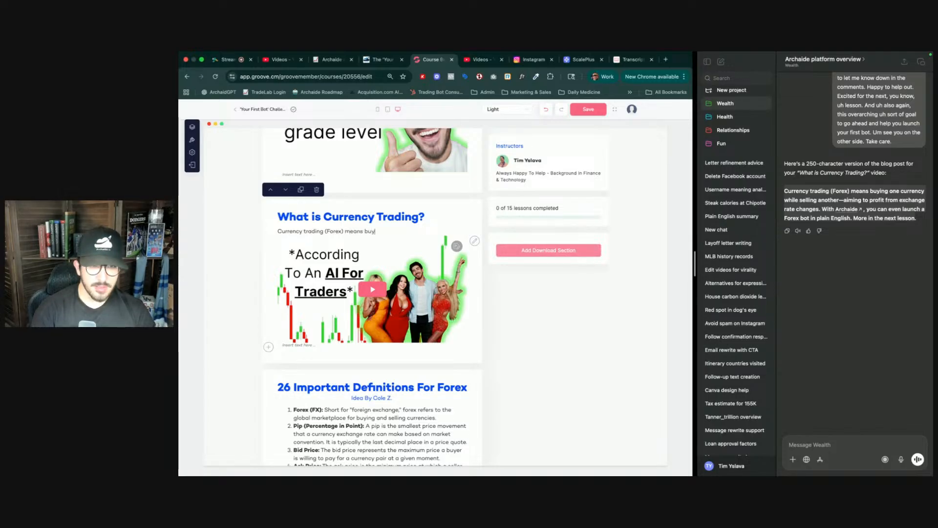
pyautogui.write('ing one')
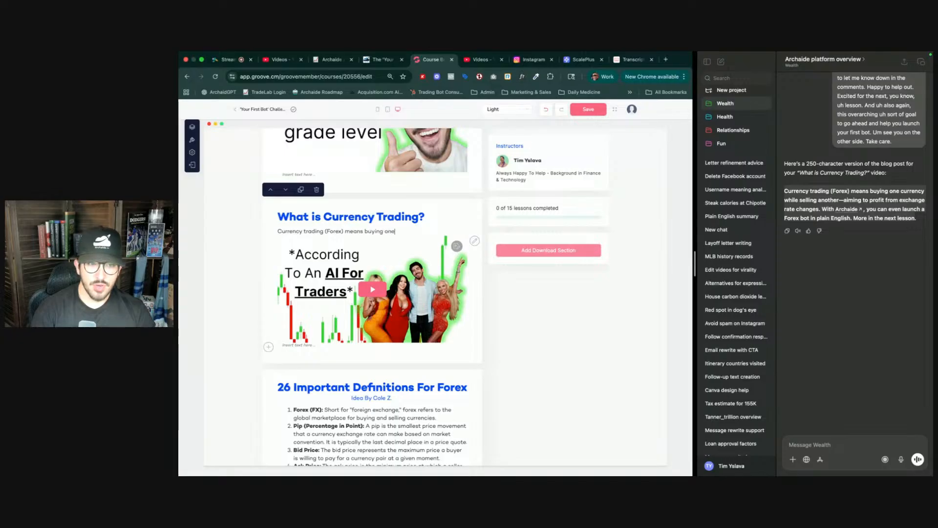
pyautogui.write(' currency while selling')
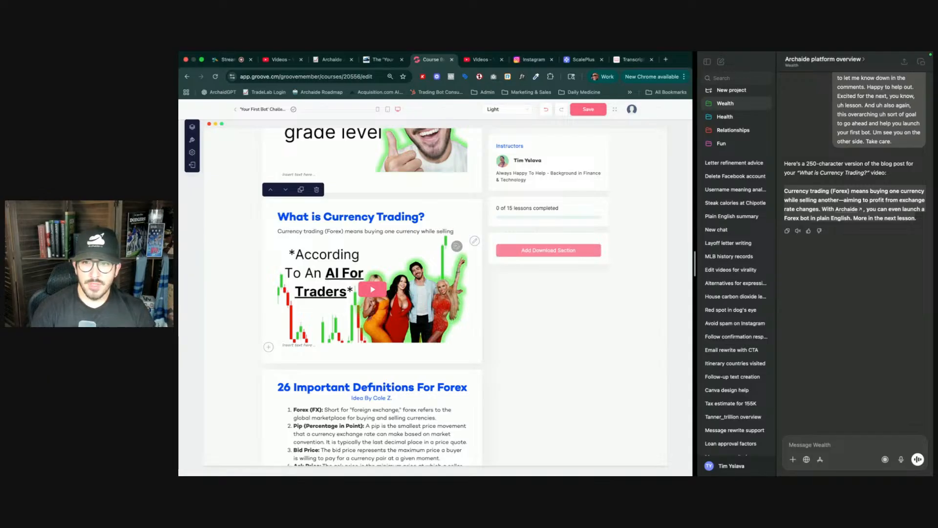
pyautogui.write('other - ')
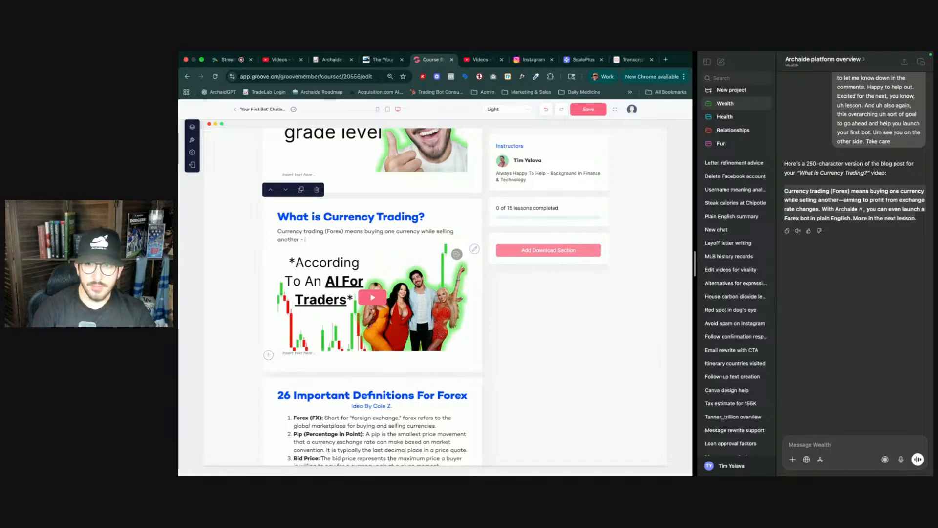
pyautogui.write('aimi')
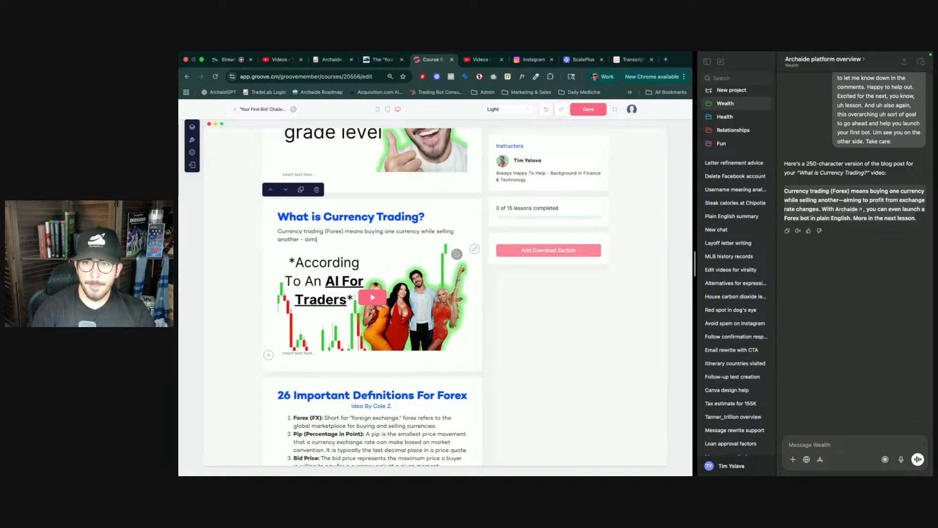
pyautogui.write('ng to prof')
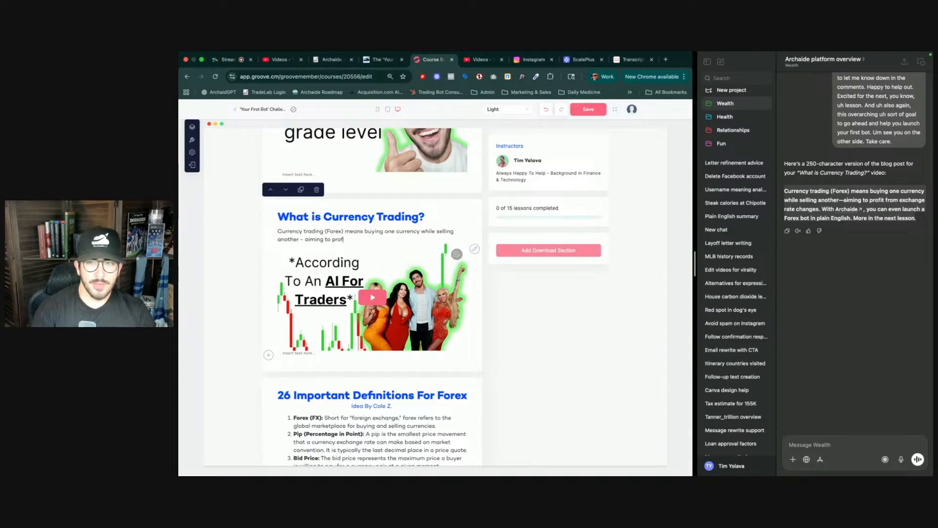
pyautogui.write('it')
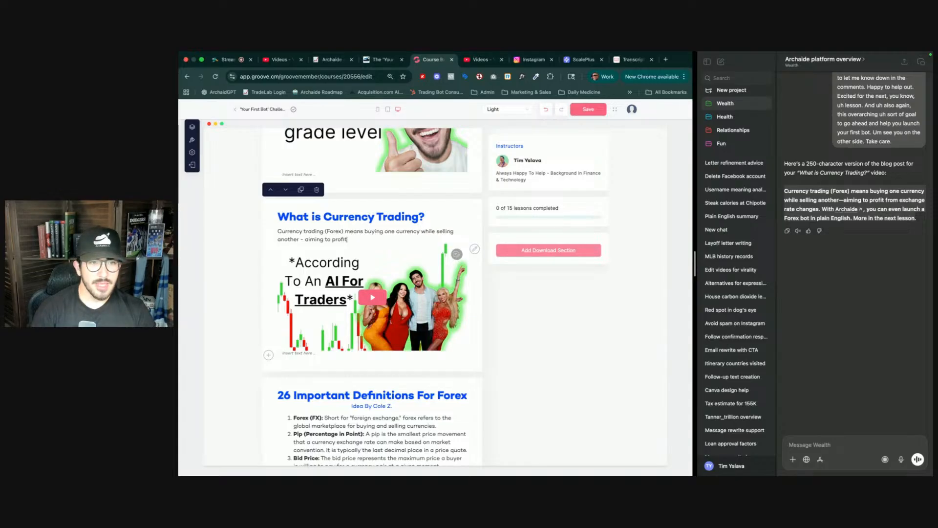
pyautogui.write(' from')
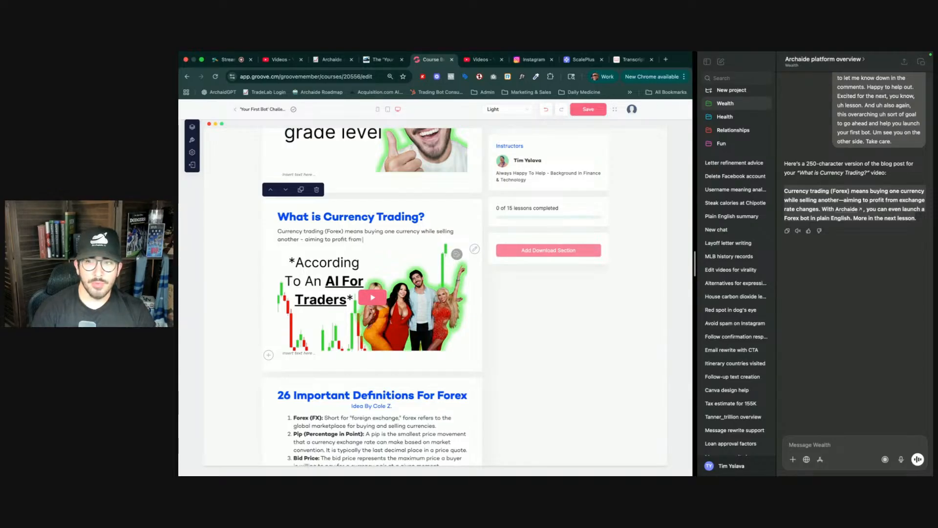
pyautogui.write(' exchange')
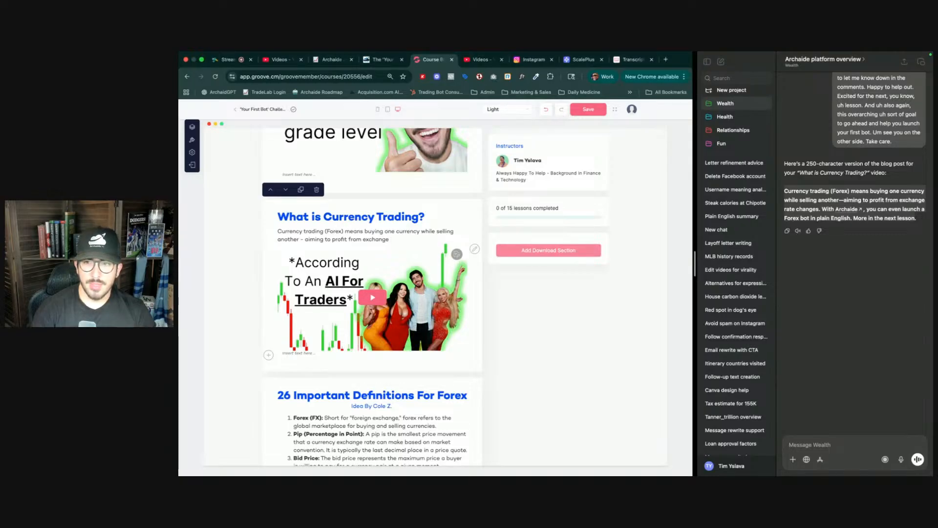
pyautogui.write(' rate chag')
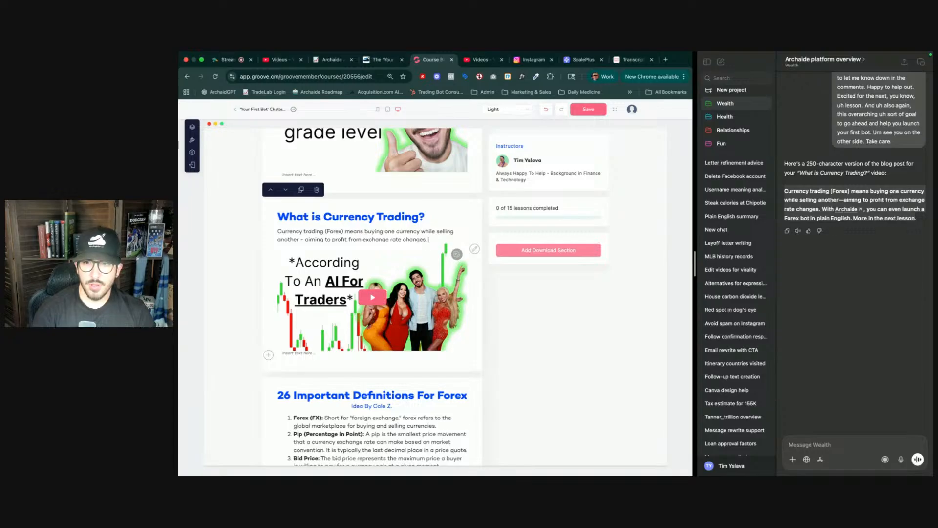
pyautogui.write('th')
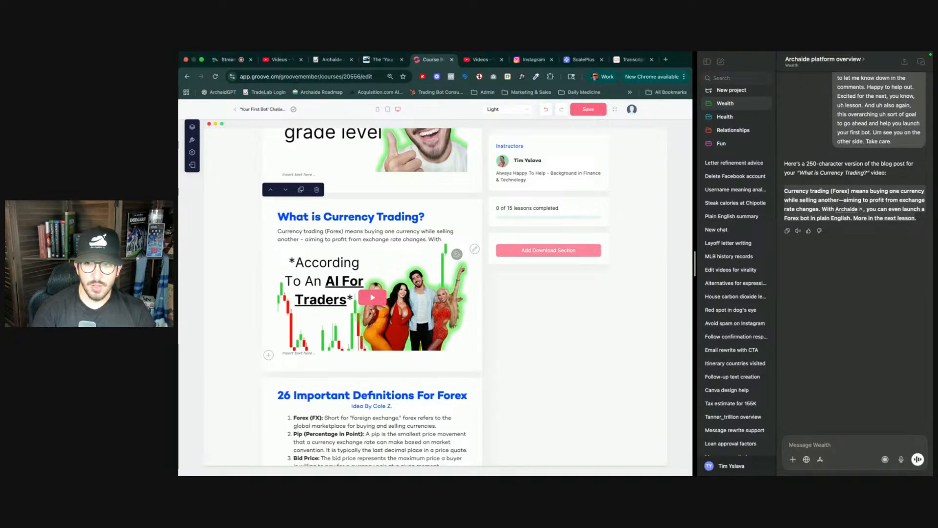
pyautogui.write(' Archaide')
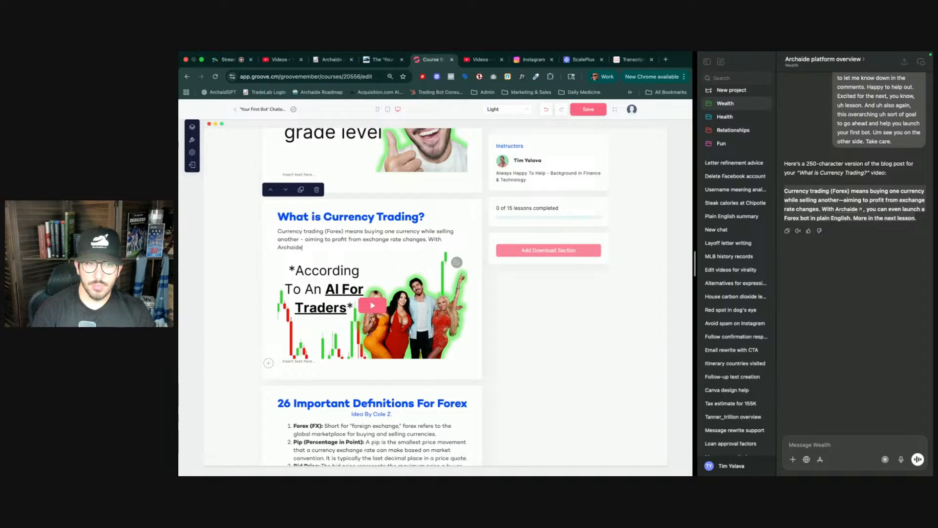
pyautogui.write('.')
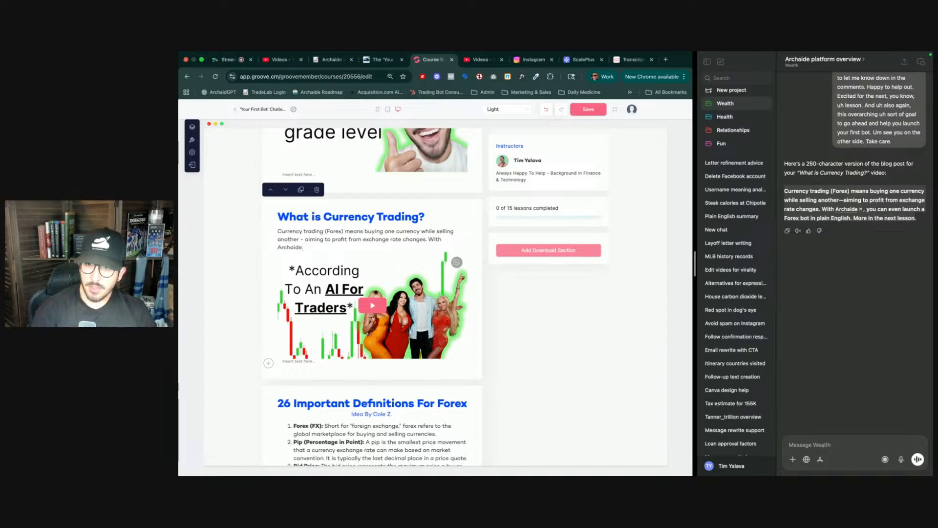
pyautogui.write(', you')
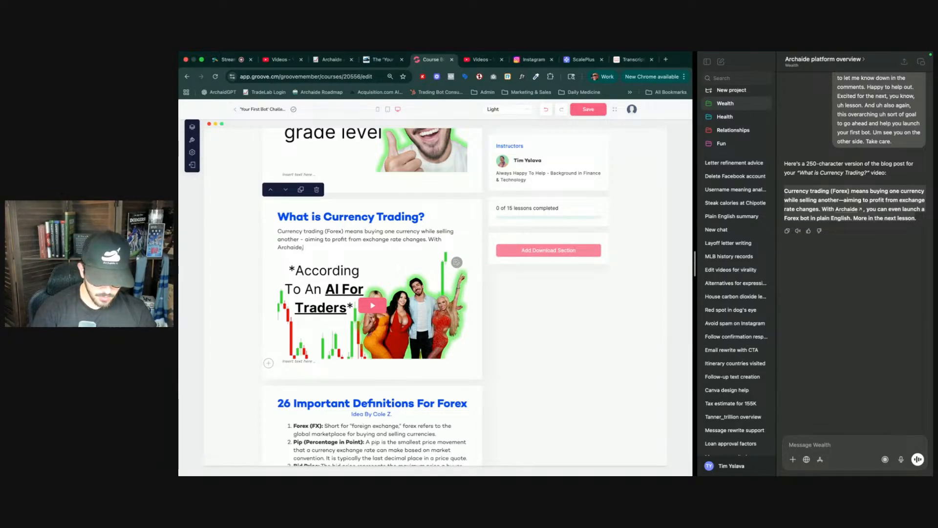
pyautogui.write(' can')
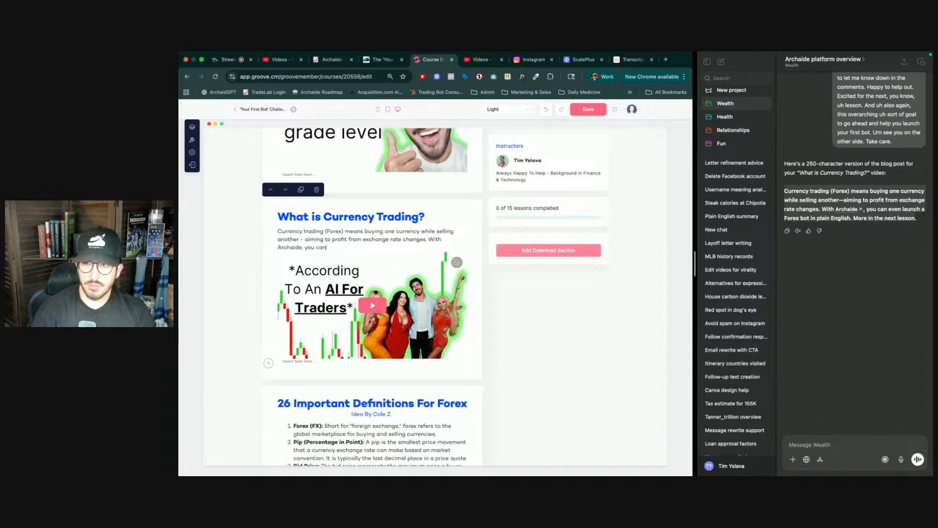
pyautogui.write(' even laun')
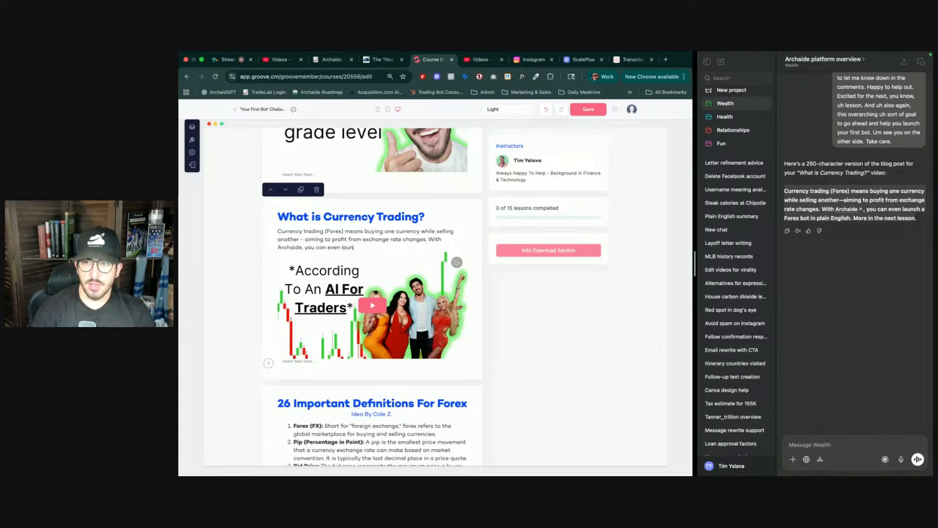
pyautogui.write('ch a')
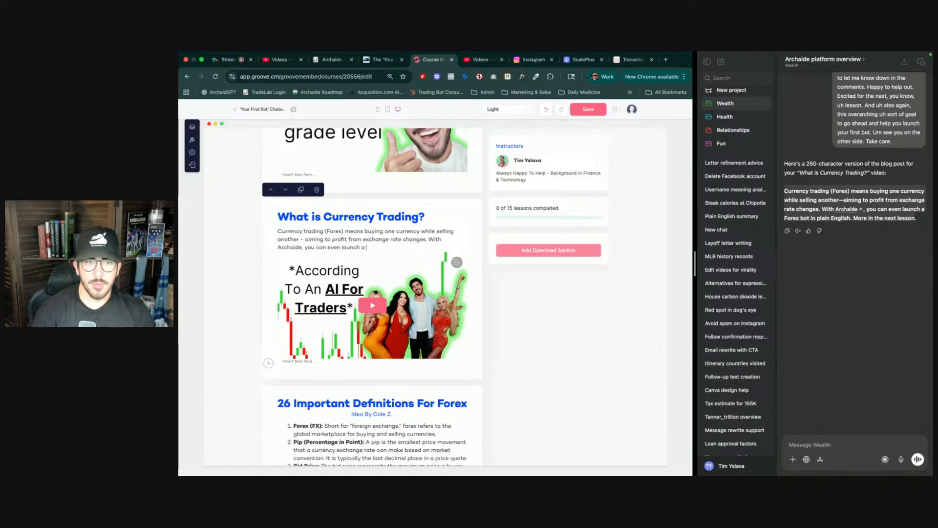
pyautogui.write(' Forex bot in plain')
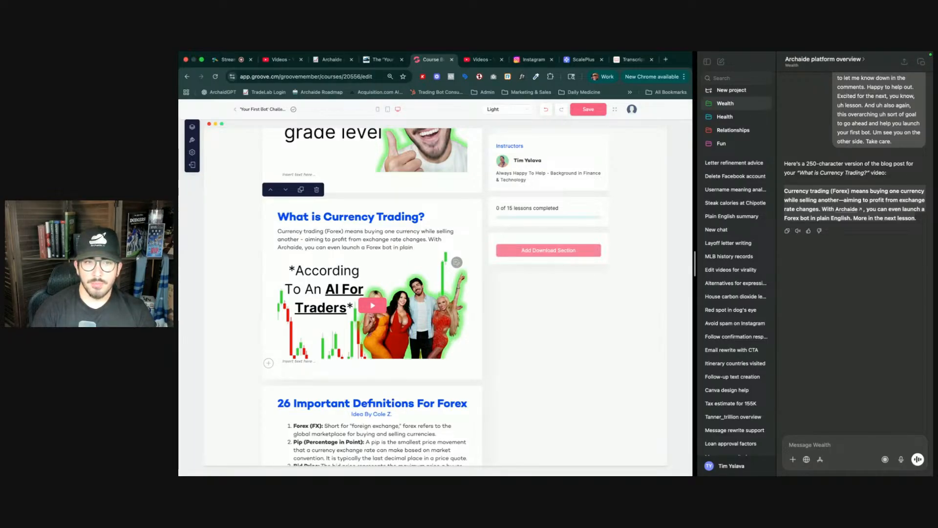
pyautogui.write('sh. M')
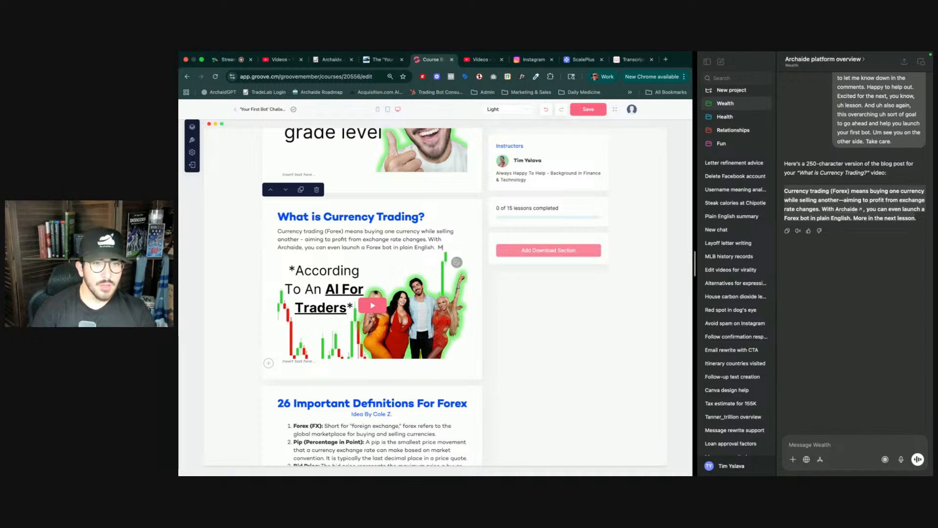
pyautogui.write('ore')
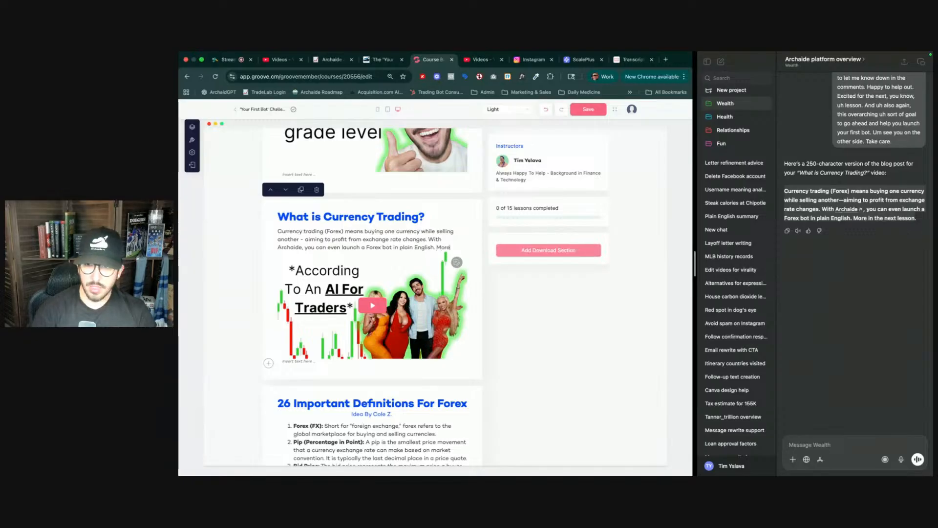
pyautogui.write(' in nex')
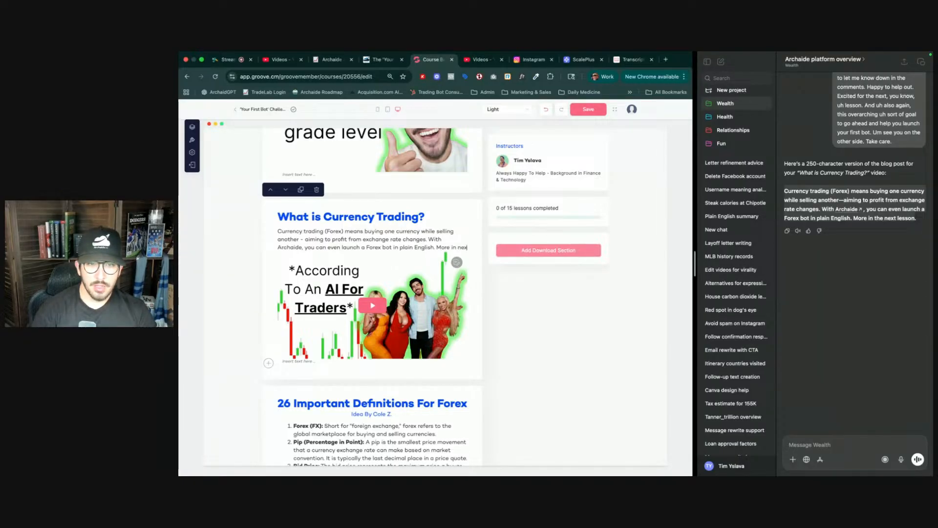
pyautogui.write('t lesson')
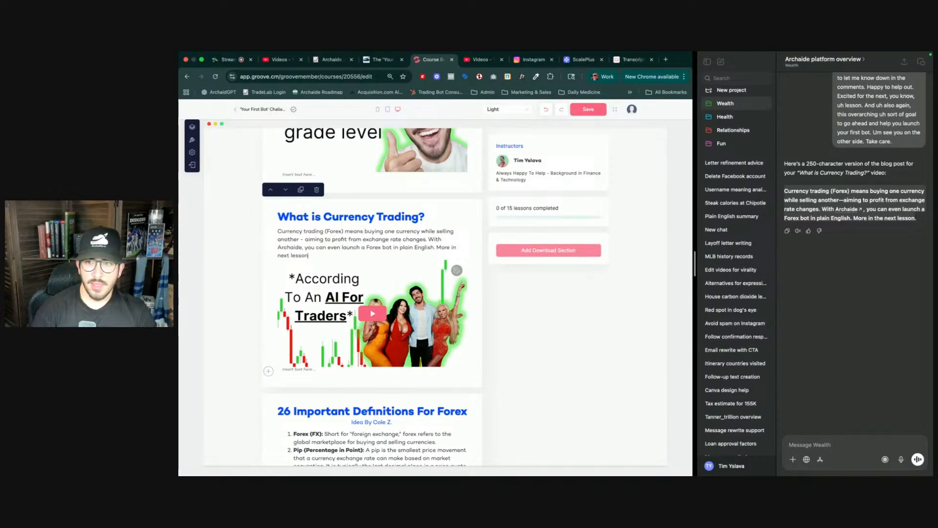
pyautogui.write('.')
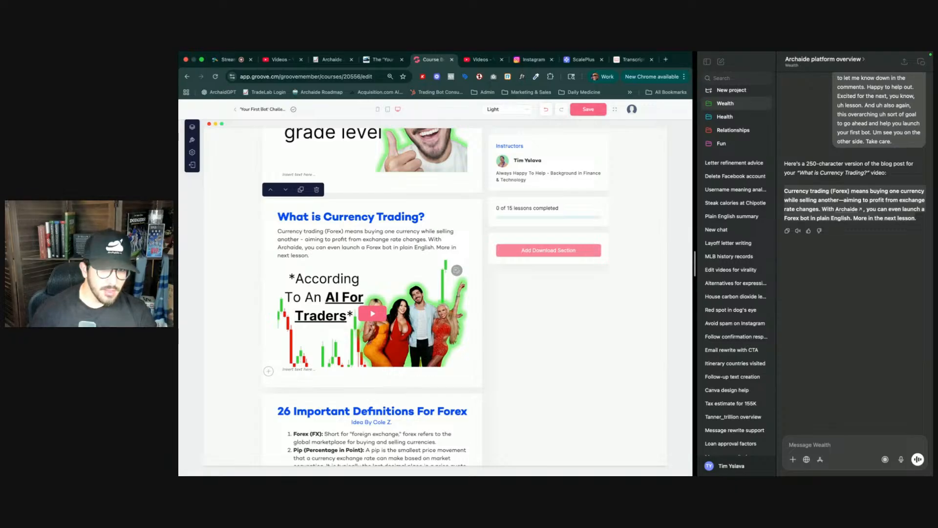
pyautogui.doubleClick(295, 246)
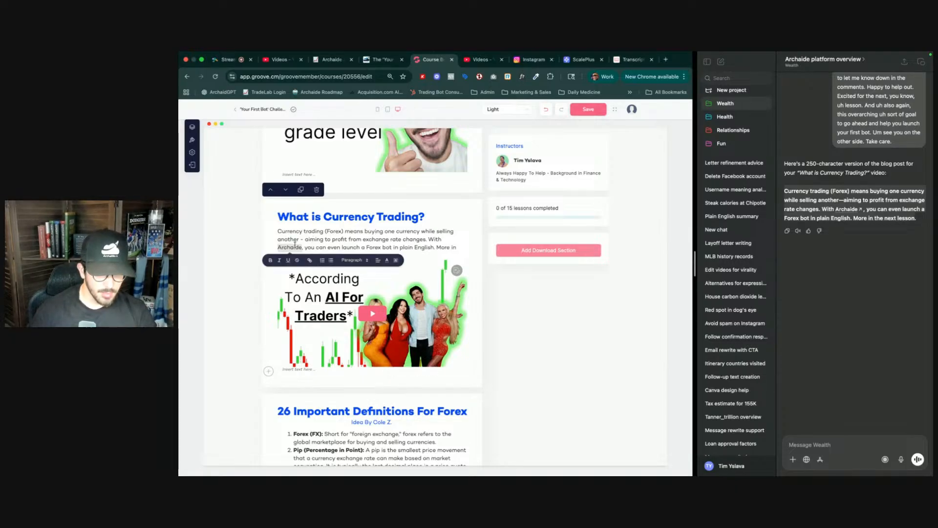
pyautogui.click(310, 260)
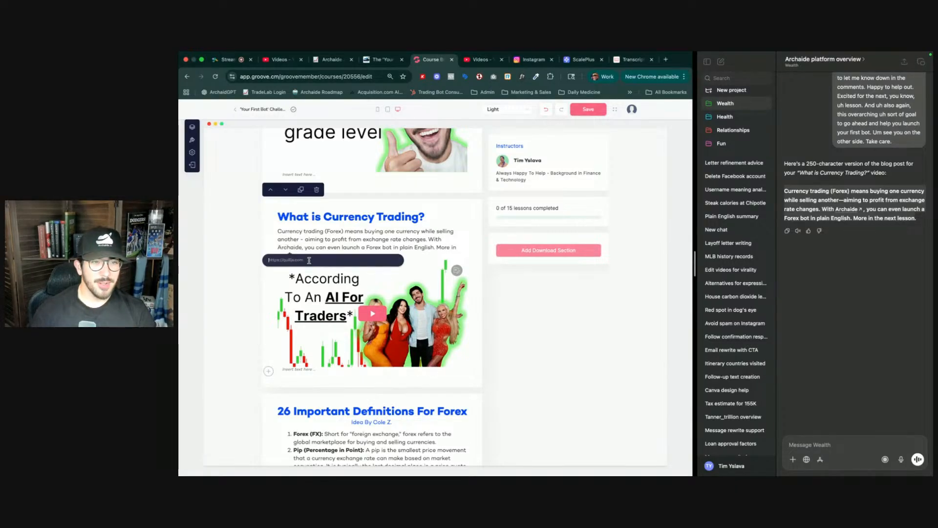
pyautogui.write('https')
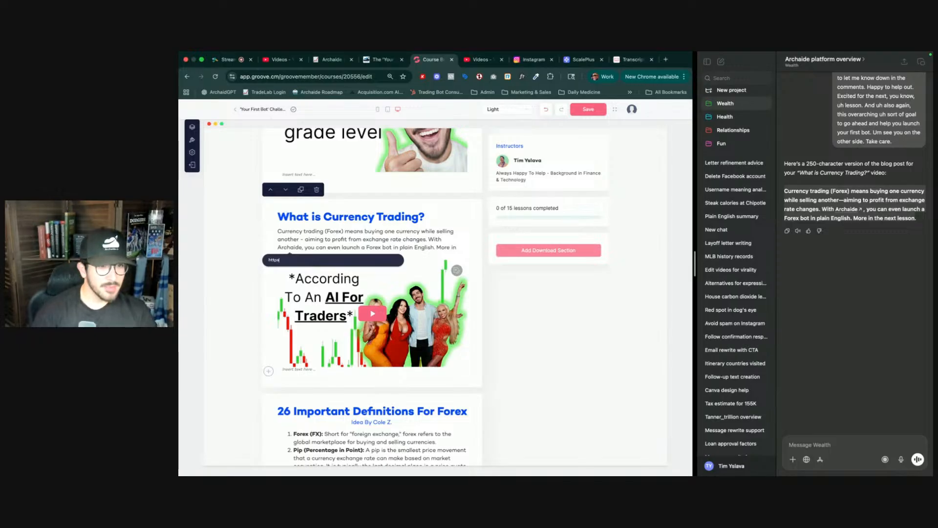
pyautogui.write('://archaid')
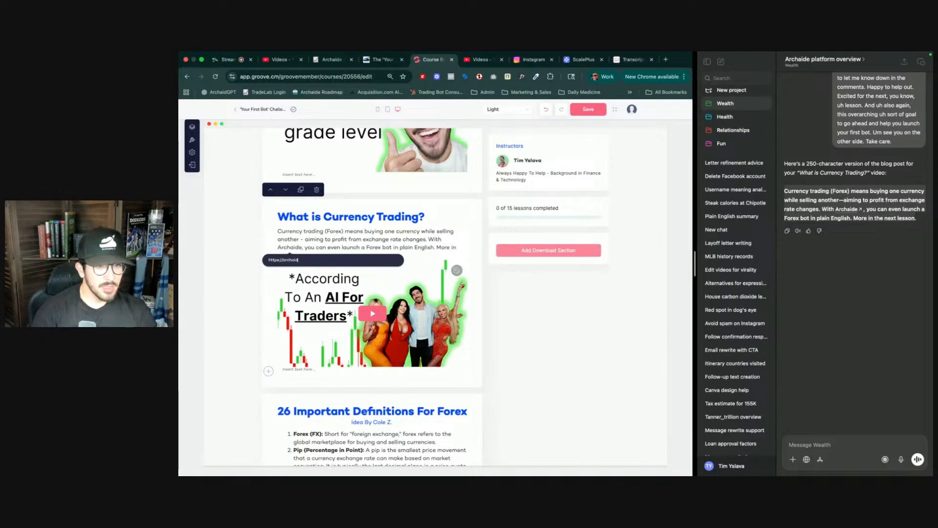
pyautogui.write('e.io')
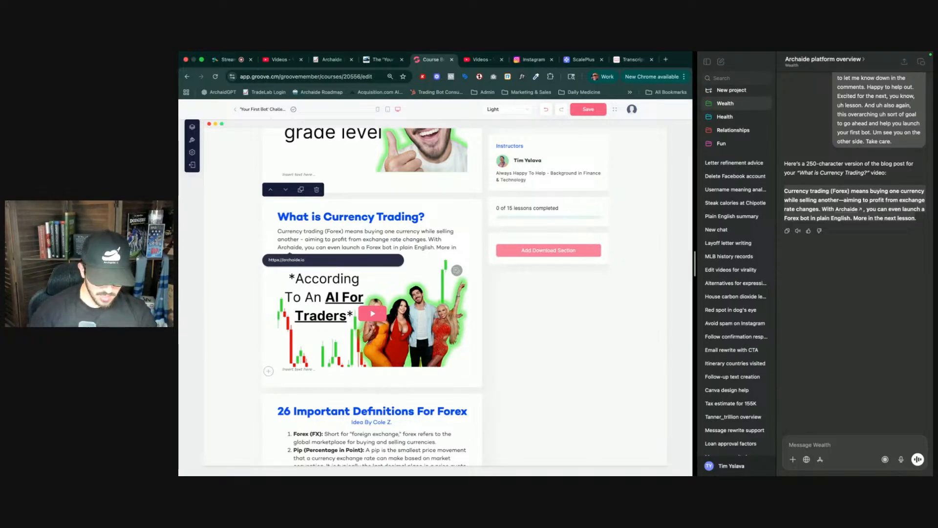
pyautogui.write('/checkout')
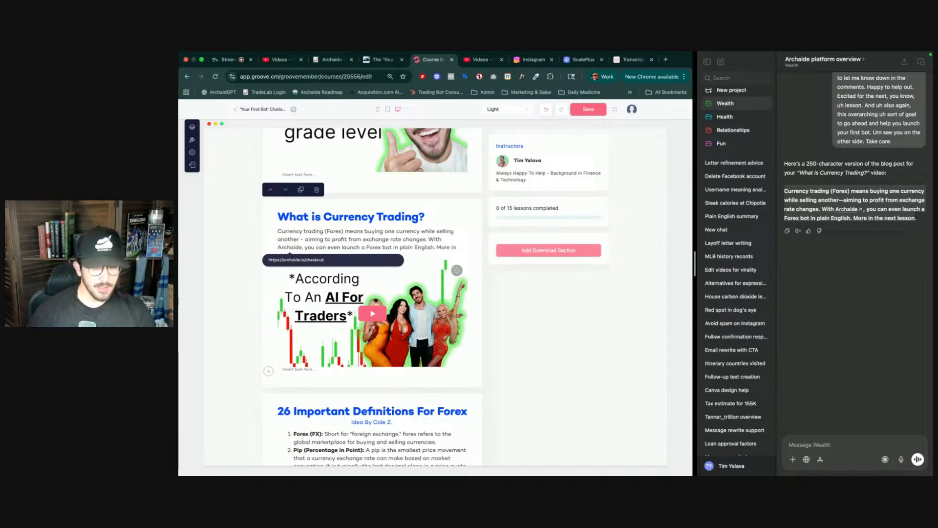
pyautogui.press('Return')
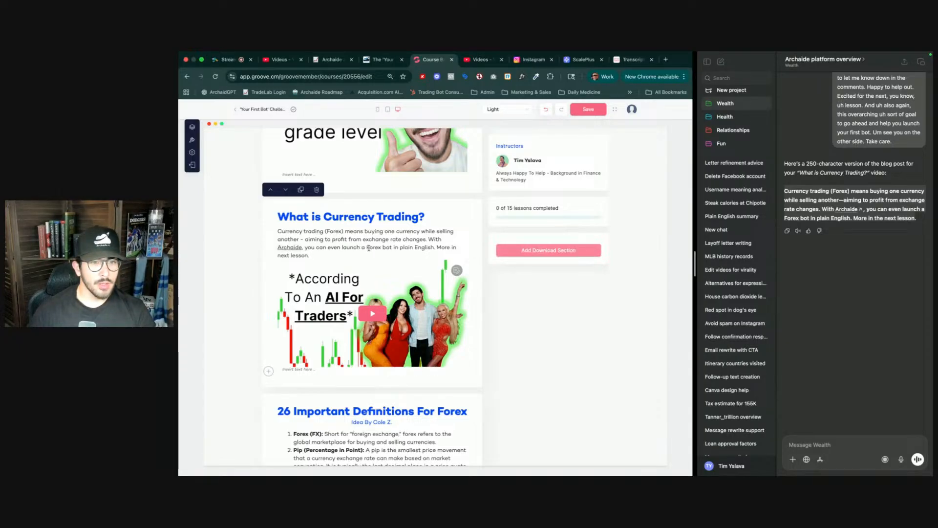
pyautogui.click(596, 112)
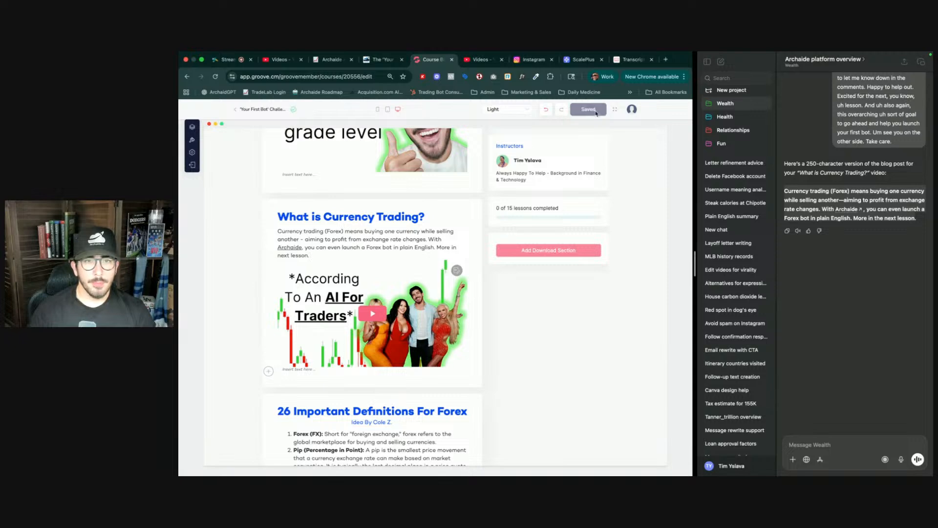
# - Add a new video section block below the Forex definitions and move it up above the Blueprint PDF section
pyautogui.scroll(-10, 420, 265)
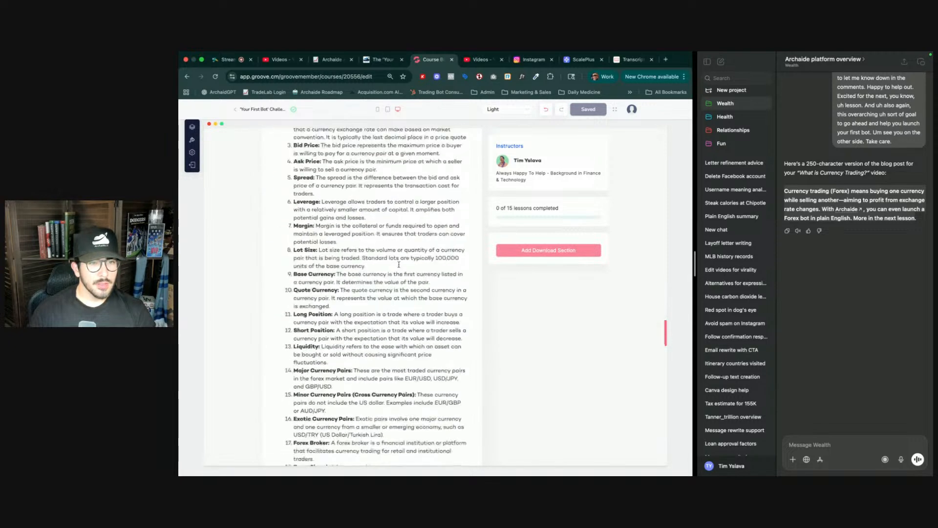
pyautogui.scroll(-10, 398, 265)
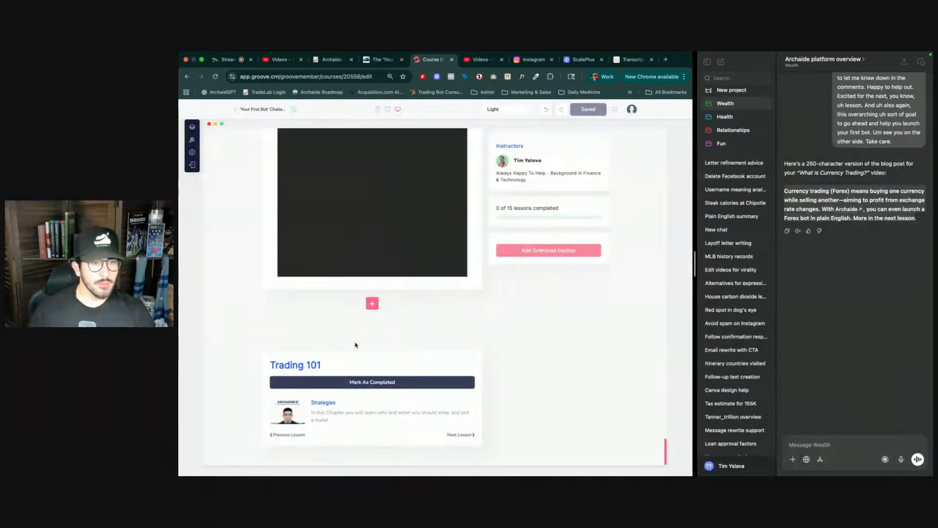
pyautogui.click(373, 304)
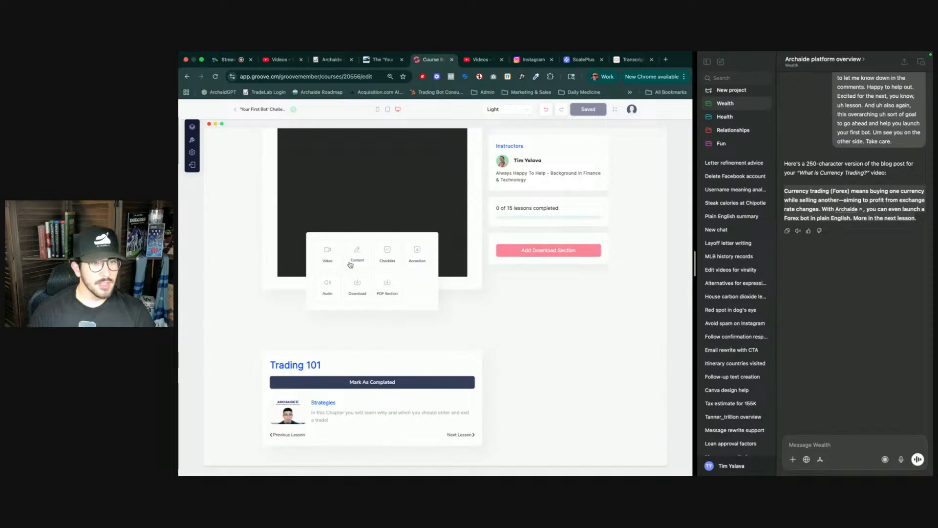
pyautogui.click(329, 257)
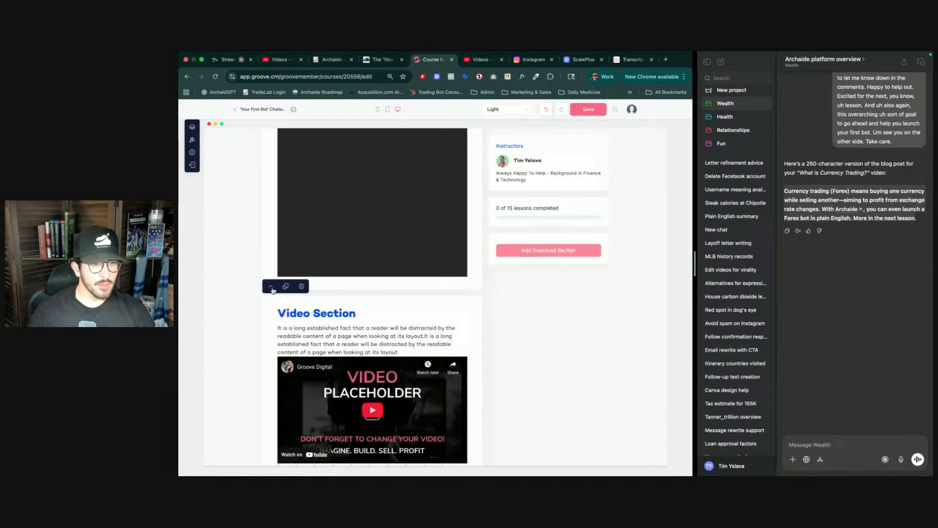
pyautogui.click(272, 289)
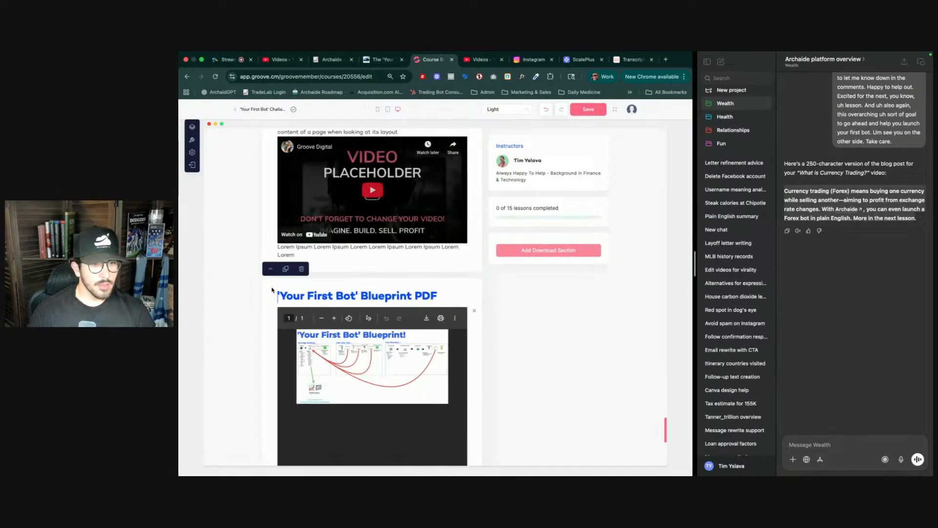
pyautogui.click(271, 255)
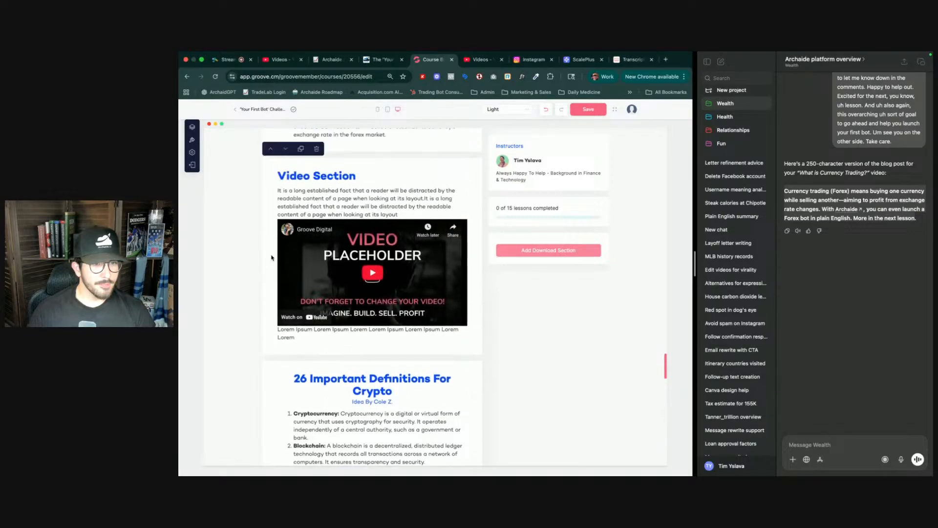
# - Scroll through the lesson to check where the new video section sits between the Forex and Crypto content
pyautogui.scroll(-5, 337, 313)
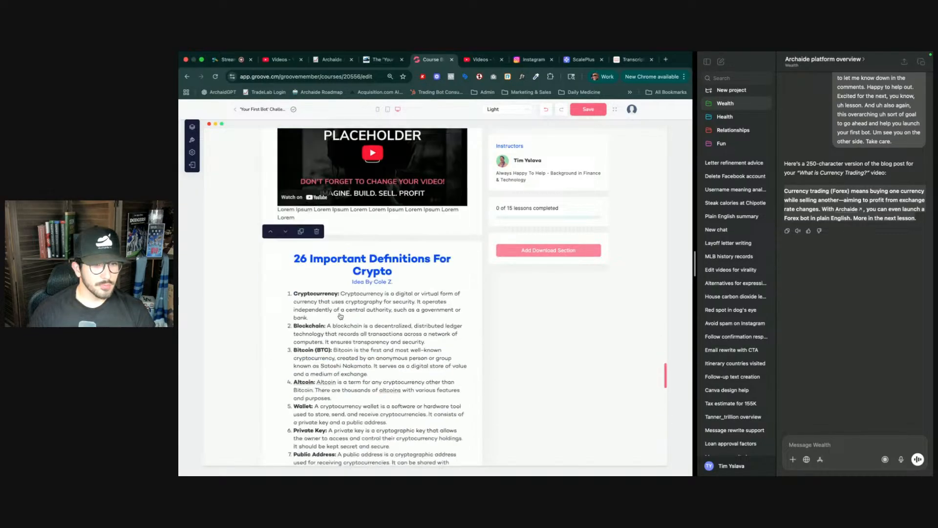
pyautogui.scroll(18, 339, 313)
pyautogui.scroll(1, 340, 313)
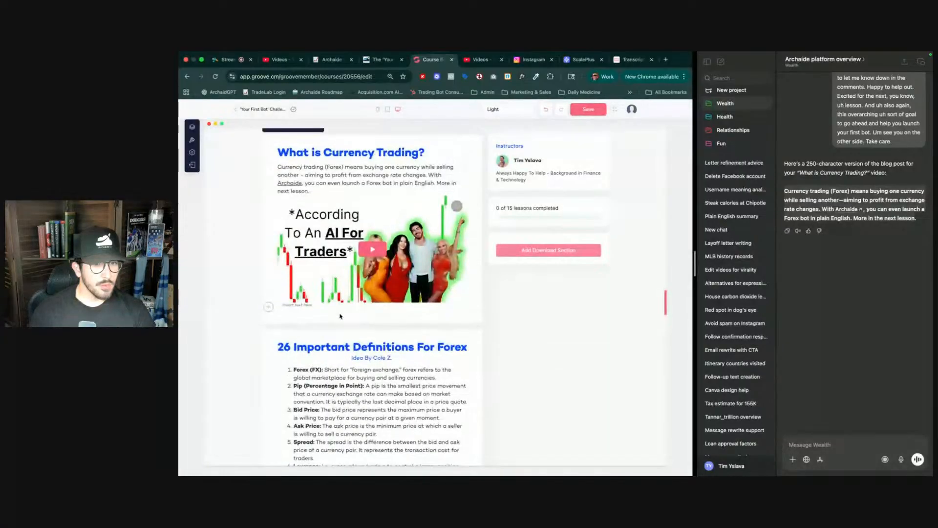
pyautogui.scroll(-1, 399, 363)
pyautogui.scroll(-1, 398, 363)
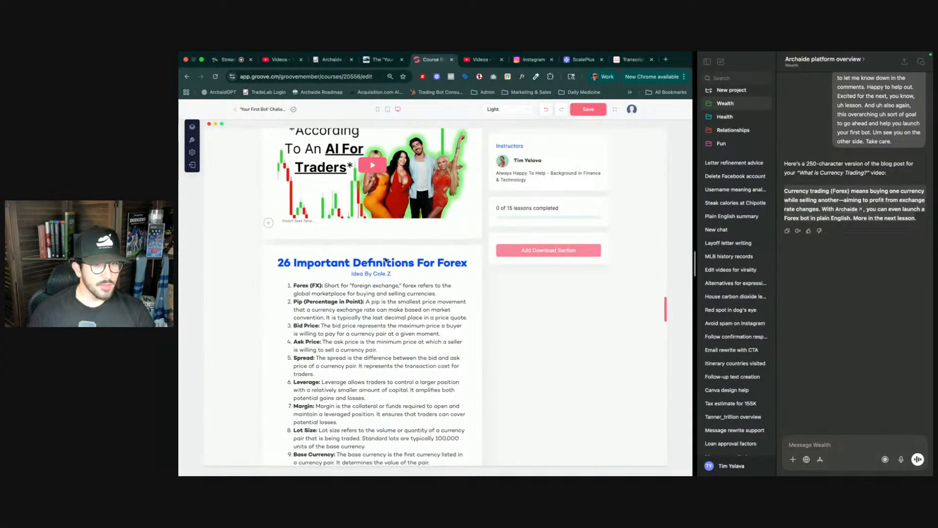
pyautogui.scroll(4, 411, 267)
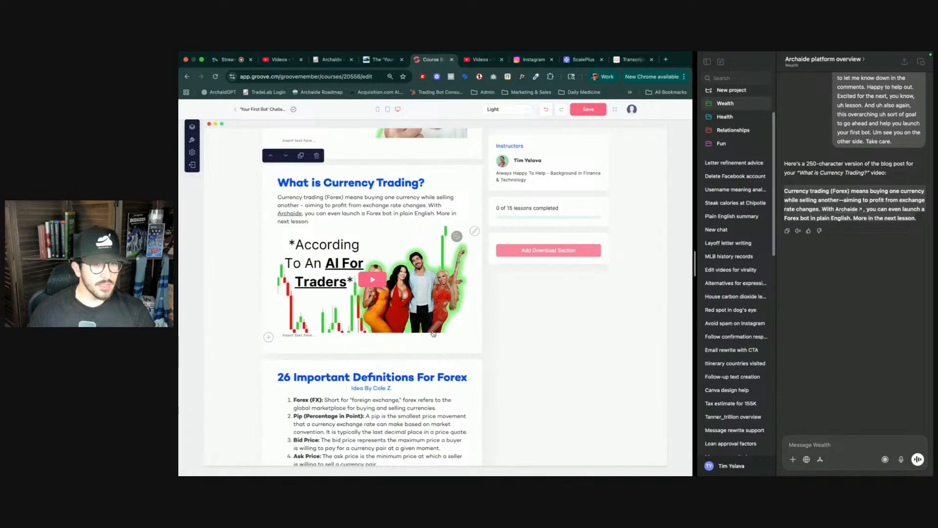
pyautogui.scroll(2, 418, 284)
pyautogui.scroll(-20, 425, 313)
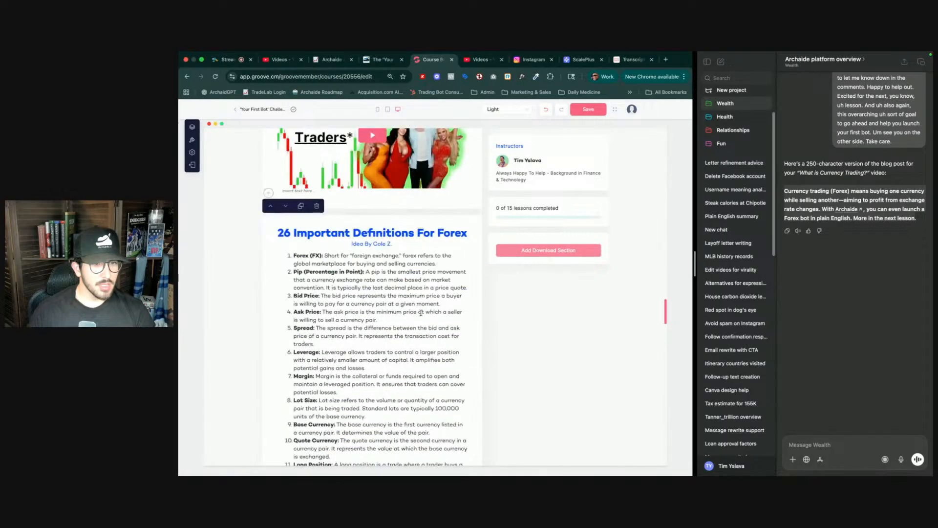
pyautogui.scroll(-6, 417, 319)
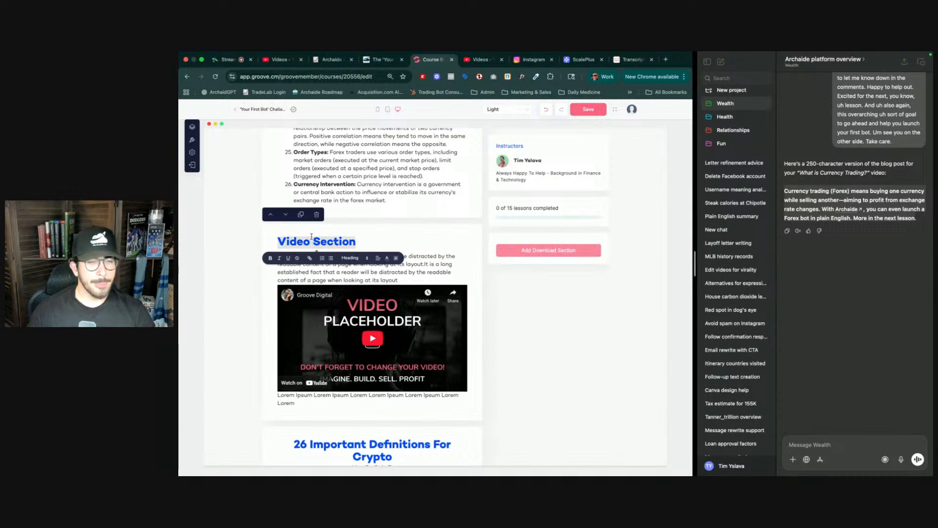
# - Copy the shareable link of the 'What is Commodities Trading?' video in the course playlist
pyautogui.hotkey('ctrl', 'Tab')
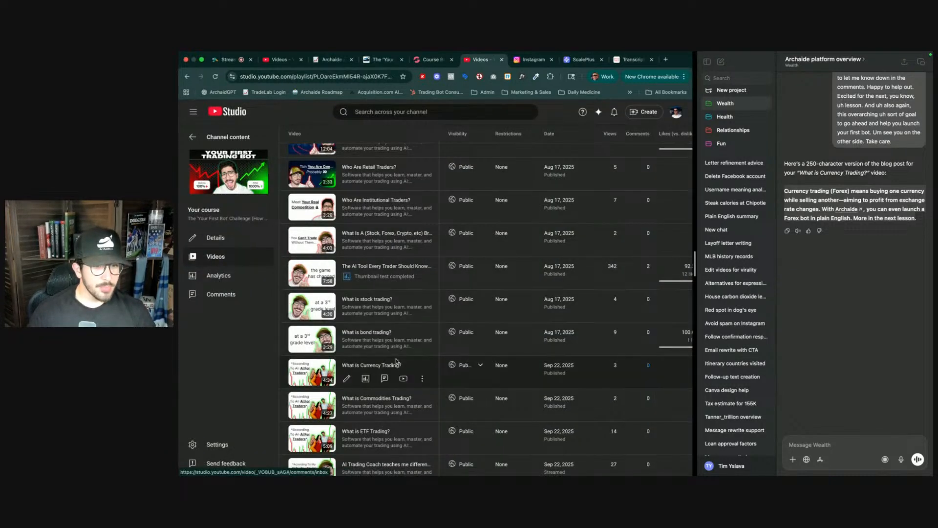
pyautogui.click(423, 412)
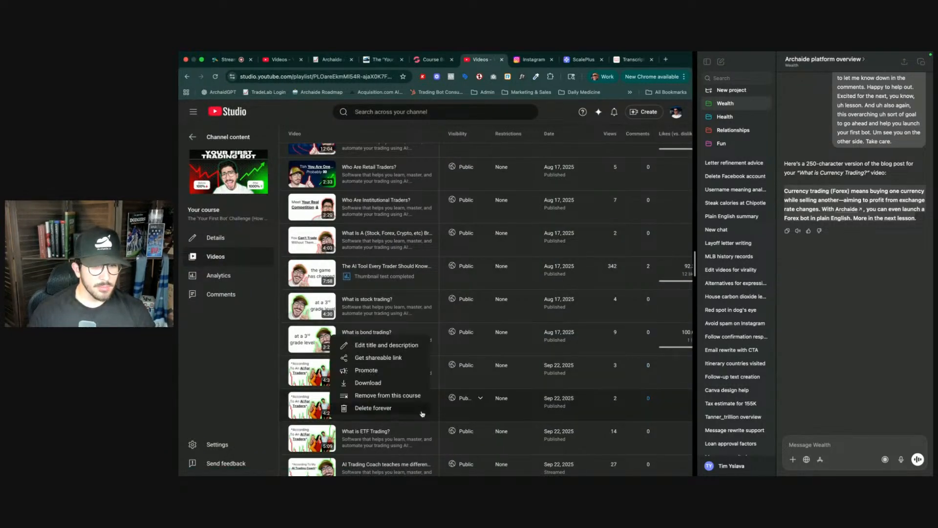
pyautogui.click(365, 359)
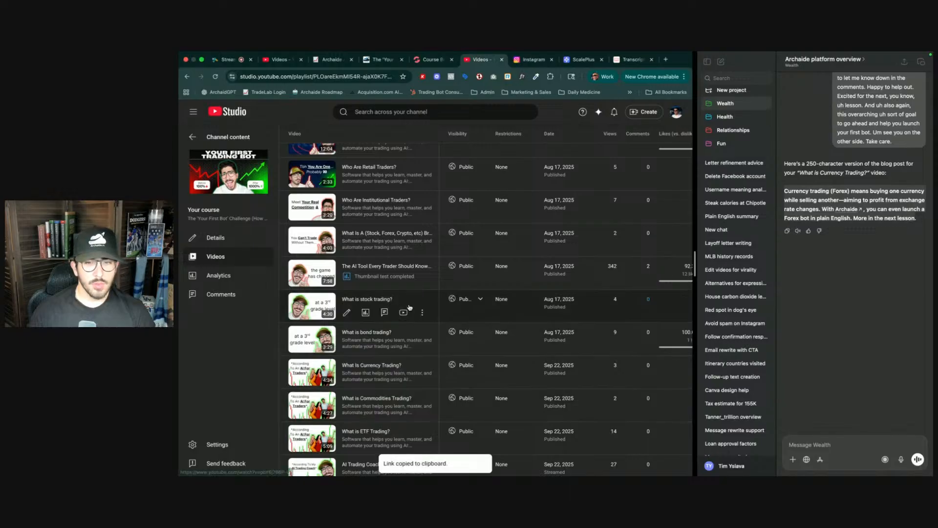
# - Fetch the transcript for the copied video link on YouTubeToTranscript
pyautogui.click(618, 64)
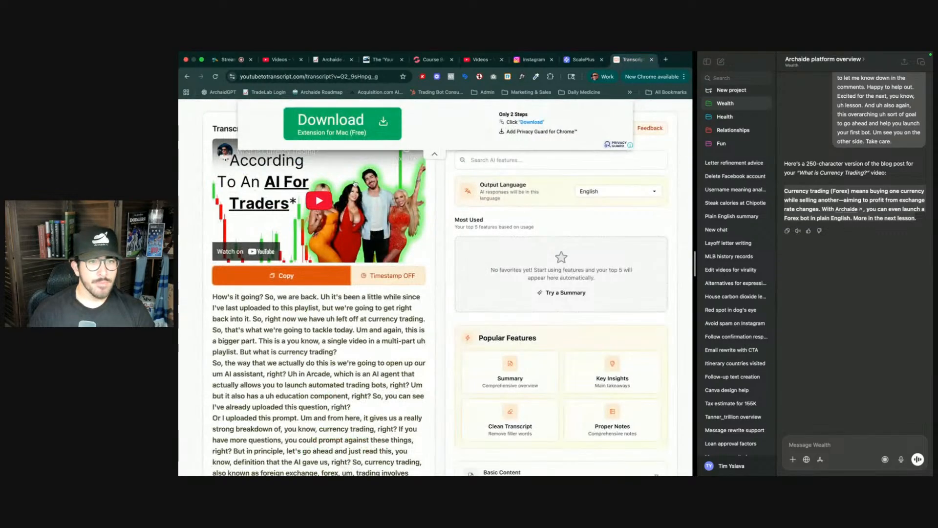
pyautogui.scroll(7, 379, 164)
pyautogui.click(377, 226)
pyautogui.press('super+v')
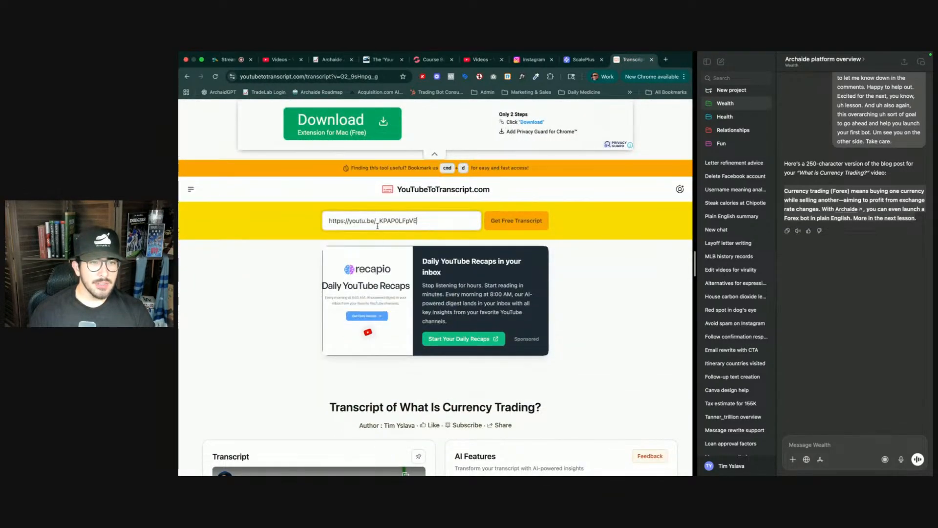
pyautogui.click(523, 221)
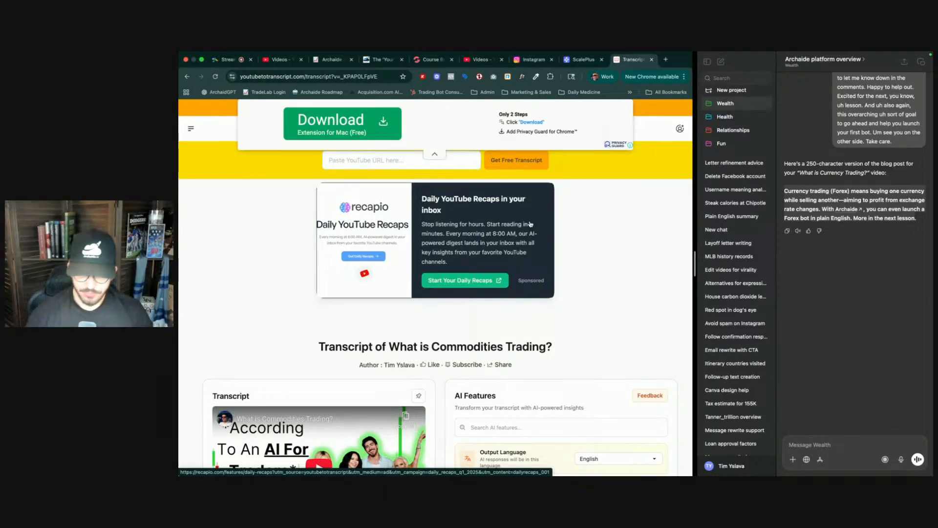
# - Copy the full transcript text and dismiss the popup that follows
pyautogui.scroll(-3, 375, 379)
pyautogui.scroll(-2, 375, 379)
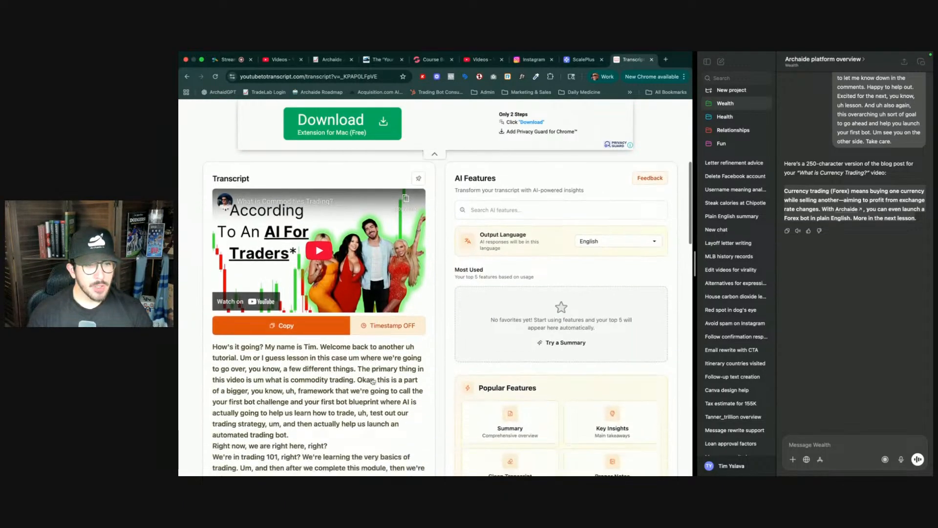
pyautogui.click(286, 322)
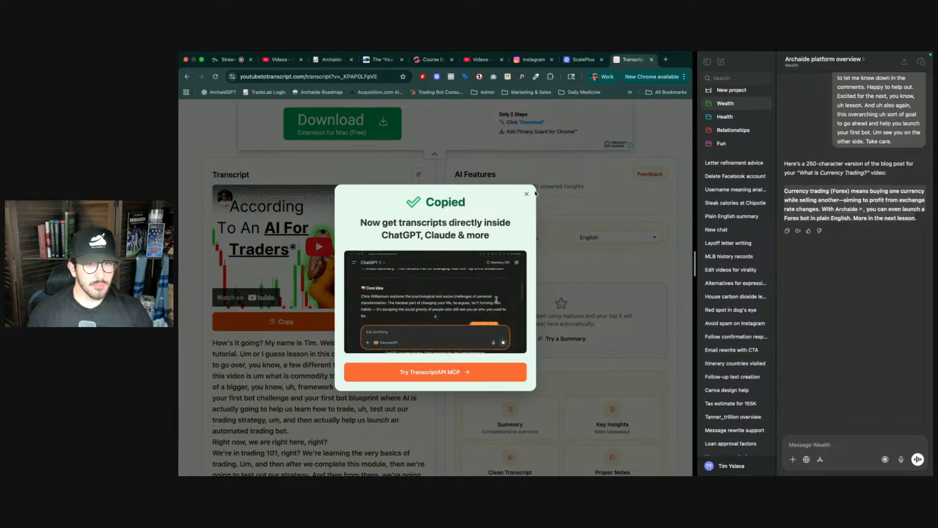
pyautogui.click(546, 276)
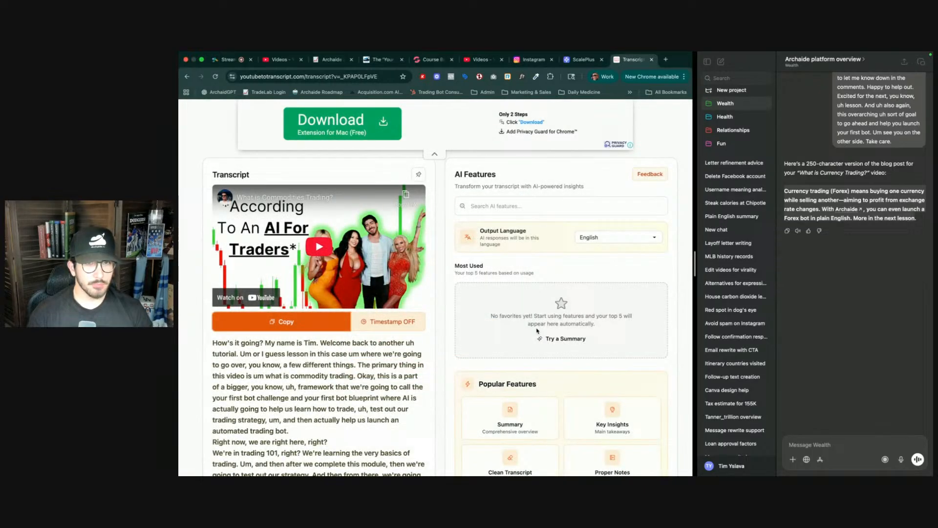
# - Send the copied transcript to ChatGPT, prefixed with 'Same thing here;'
pyautogui.hotkey('ctrl', 'shift', 'Tab')
pyautogui.hotkey('ctrl', 'shift', 'Tab')
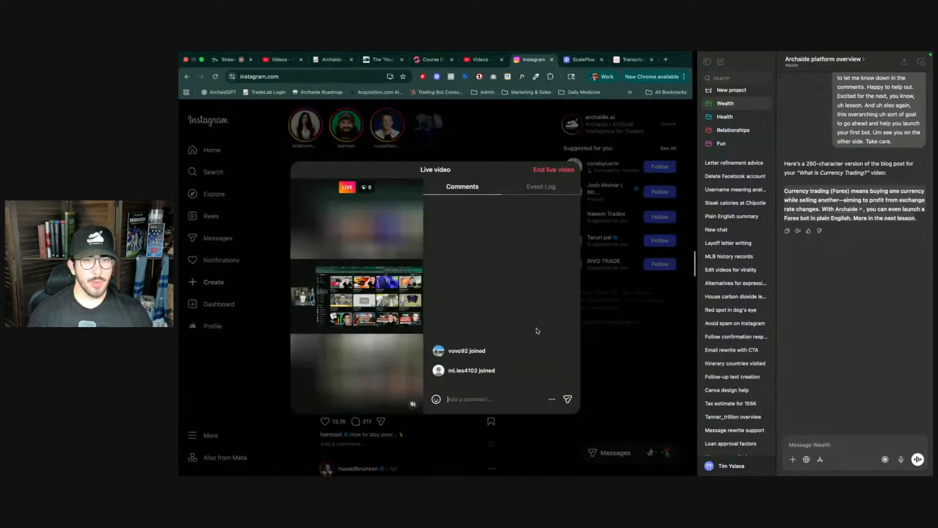
pyautogui.hotkey('ctrl', 'shift', 'Tab')
pyautogui.hotkey('ctrl', 'shift', 'Tab')
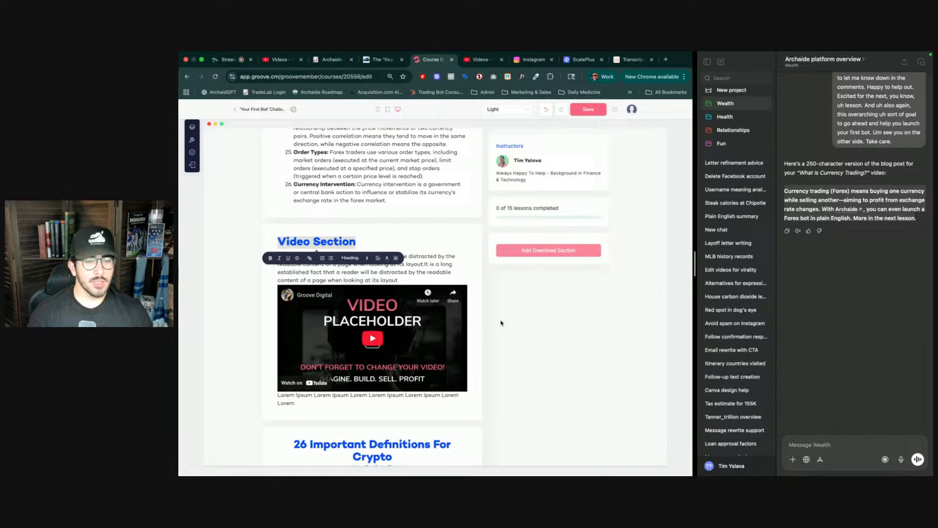
pyautogui.click(806, 444)
pyautogui.write('Sma')
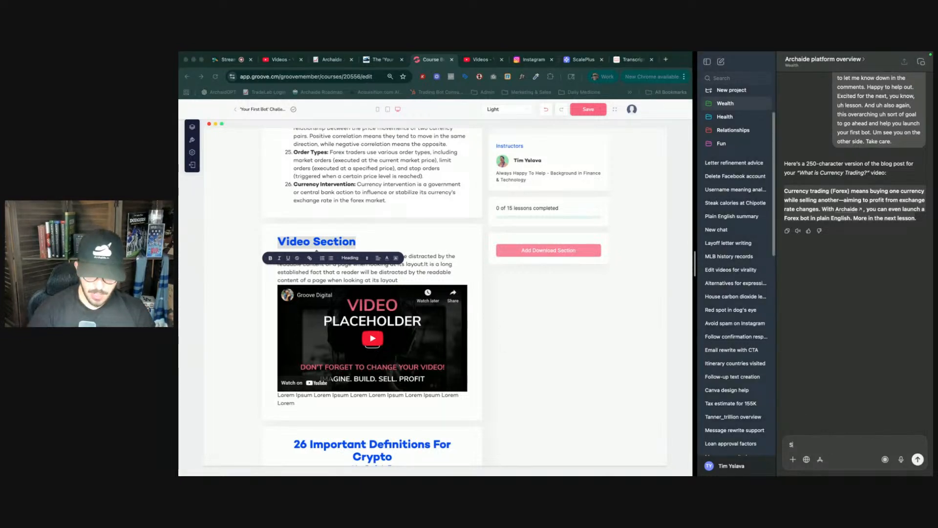
pyautogui.press('BackSpace')
pyautogui.press('BackSpace')
pyautogui.write('ame')
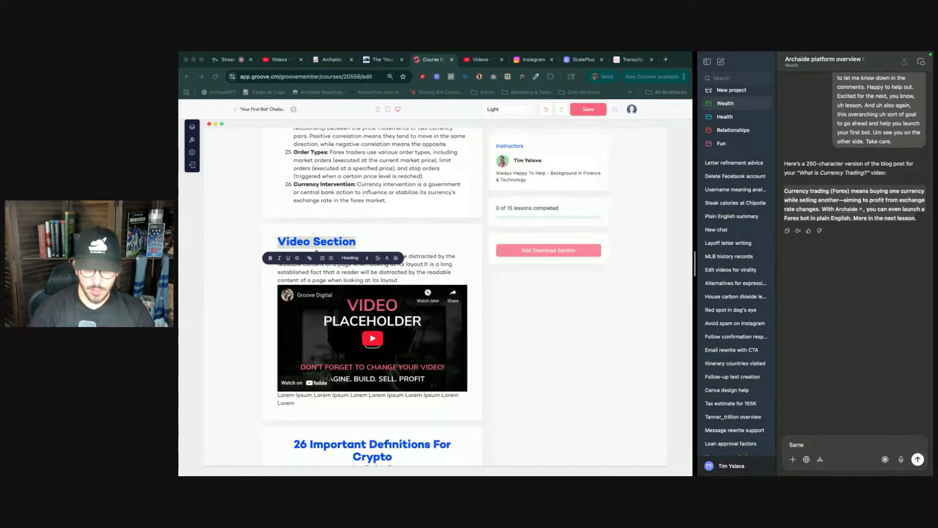
pyautogui.write(' thing here;')
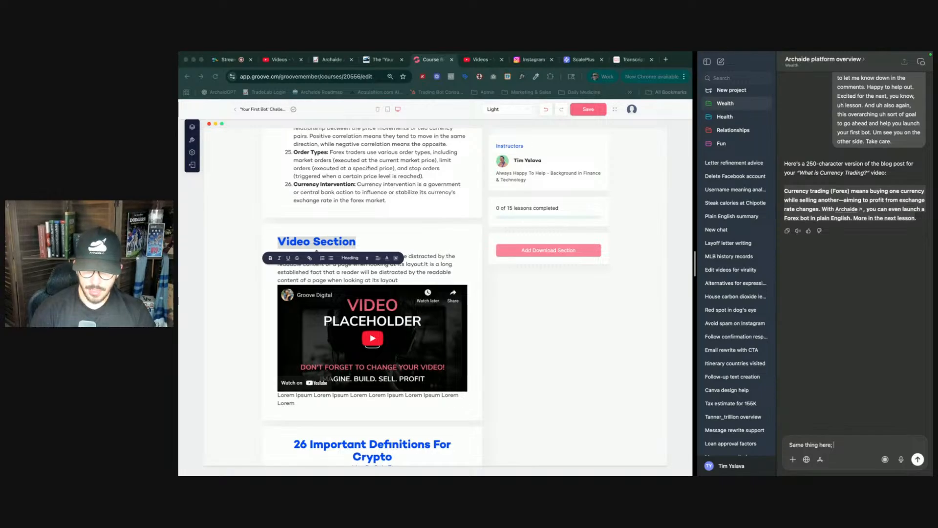
pyautogui.hotkey('ctrl', 'v')
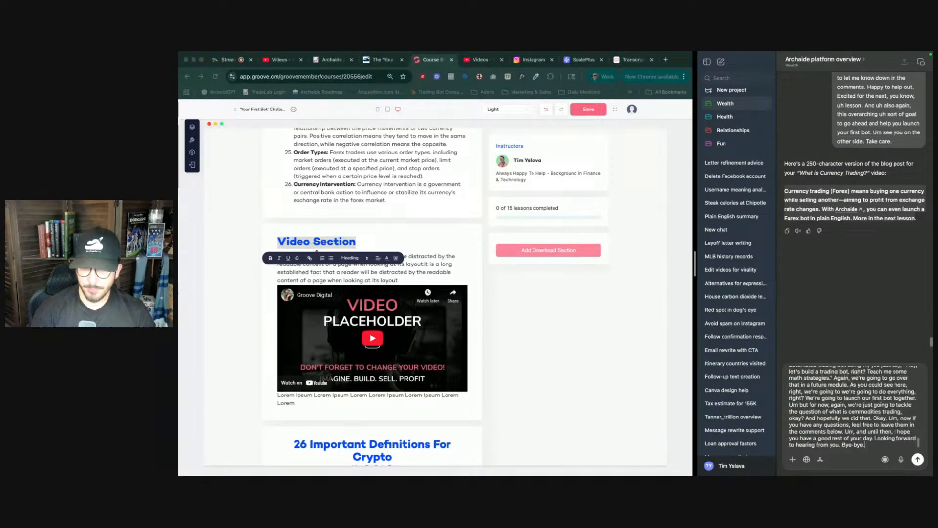
pyautogui.press('Return')
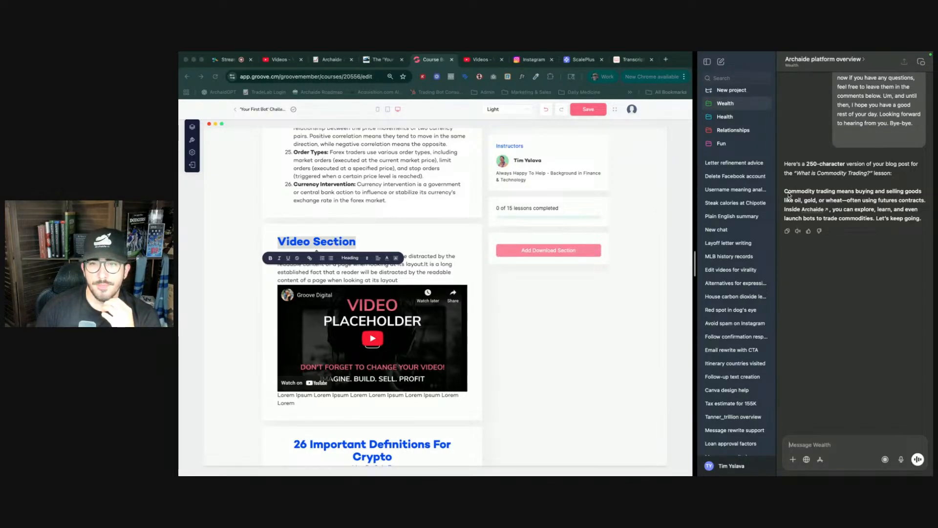
# - Replace the Video Section paragraph with the ChatGPT summary beginning 'Commodity trading means buying and selling goods like oil, gold, or wheat'
pyautogui.moveTo(784, 191); pyautogui.dragTo(922, 220)
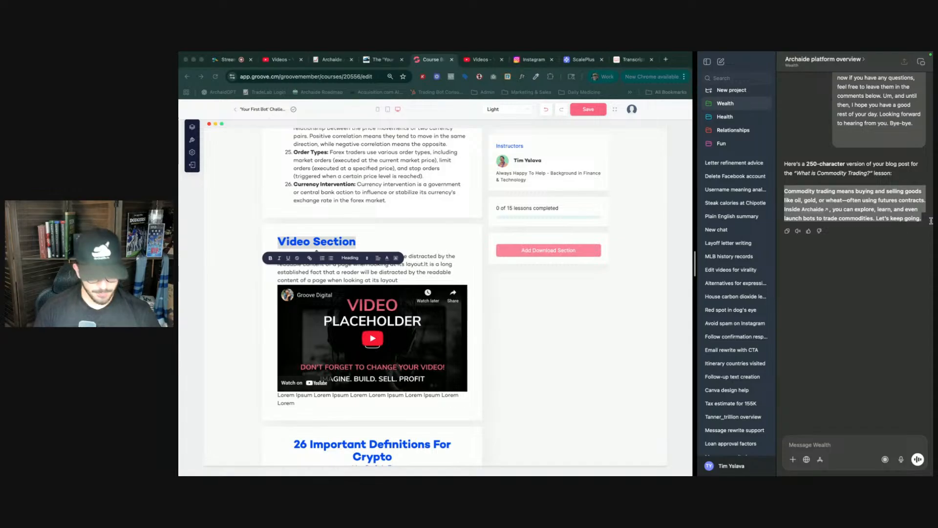
pyautogui.click(411, 270)
pyautogui.click(410, 269)
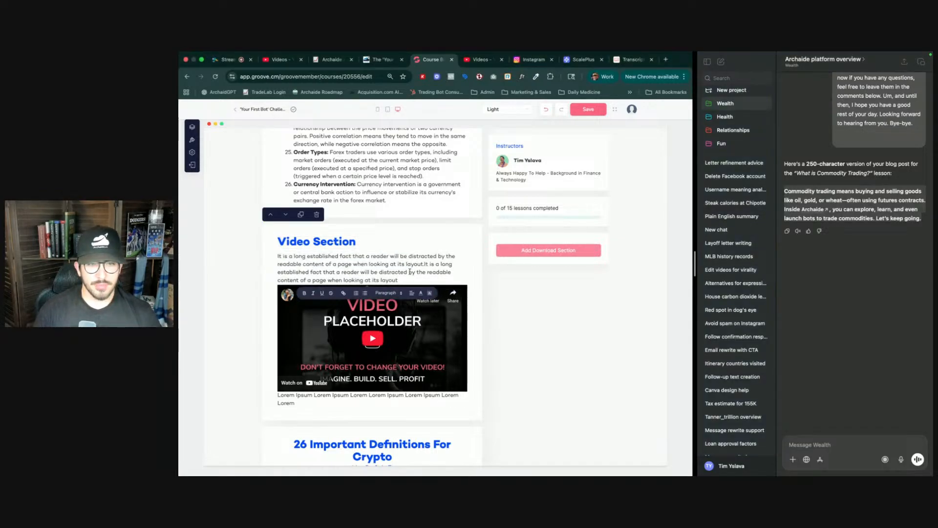
pyautogui.hotkey('ctrl', 'a')
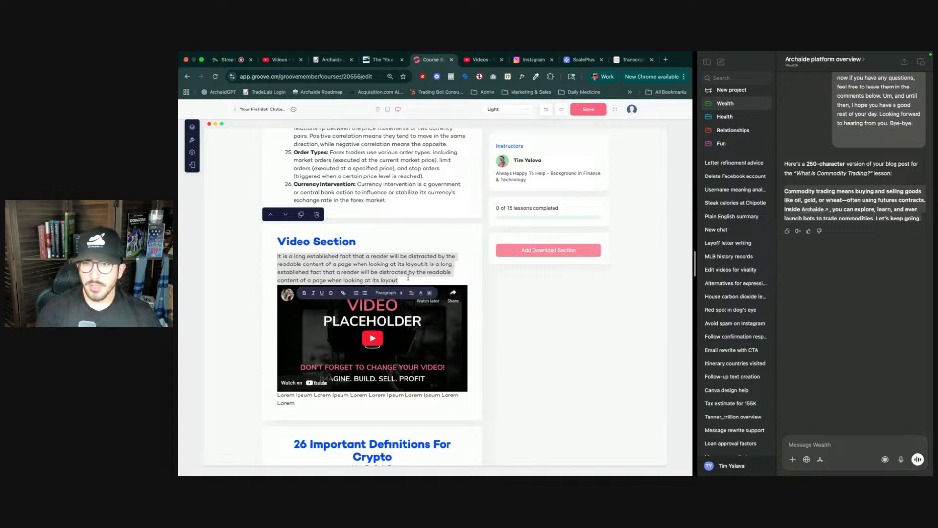
pyautogui.write('commodit')
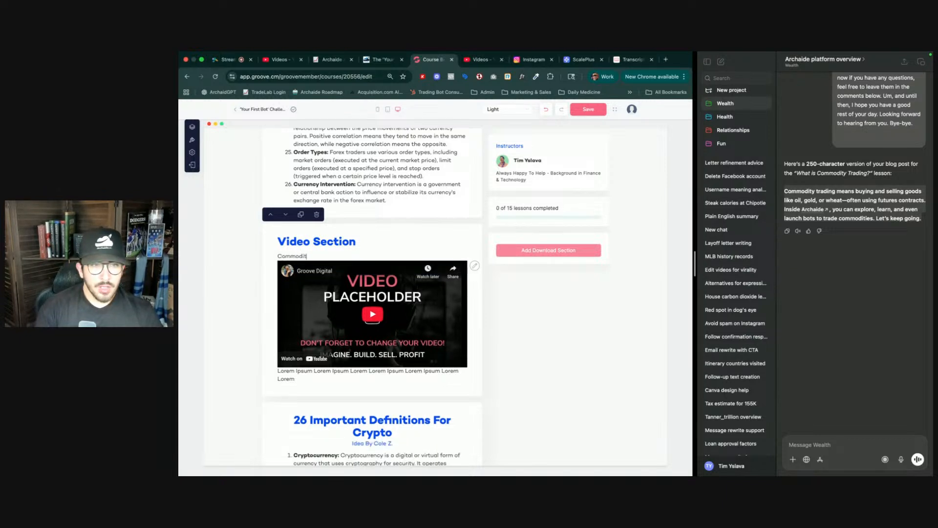
pyautogui.write('y trading m')
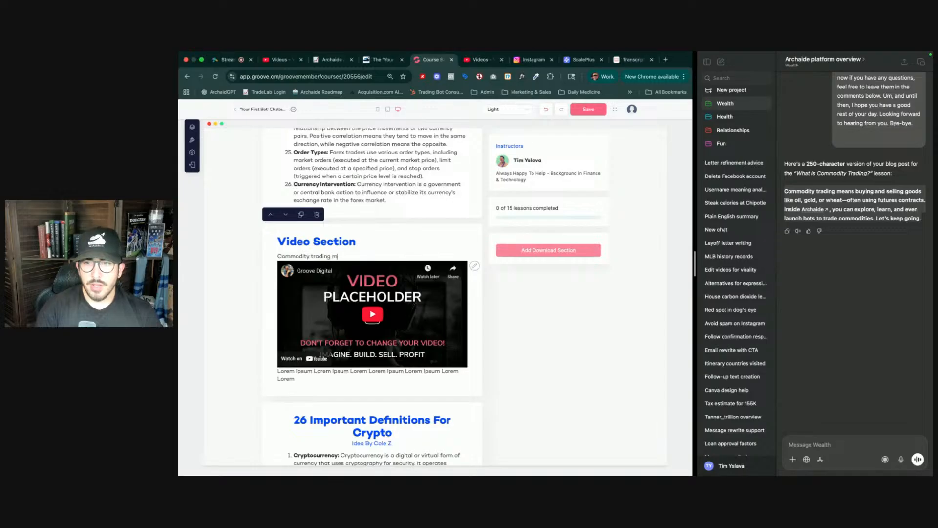
pyautogui.write('eans buyin')
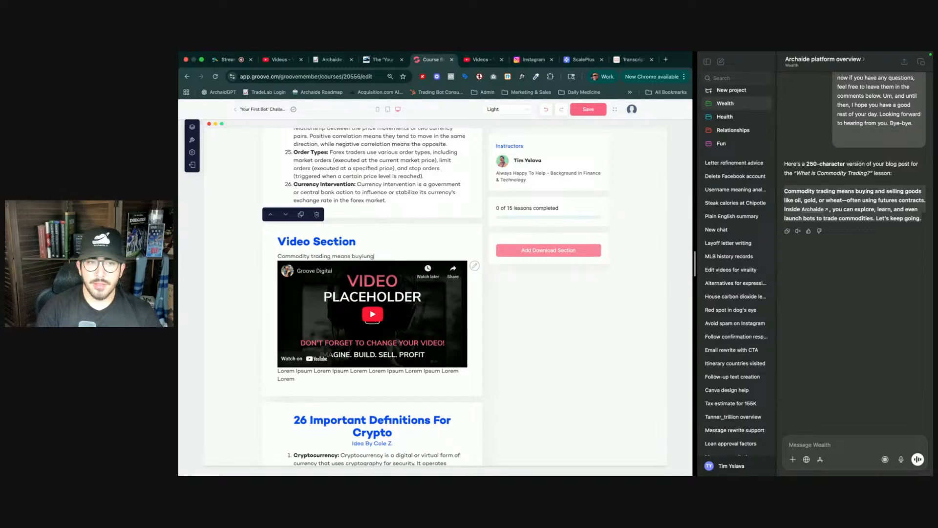
pyautogui.write('g and selling goods like oil, gold')
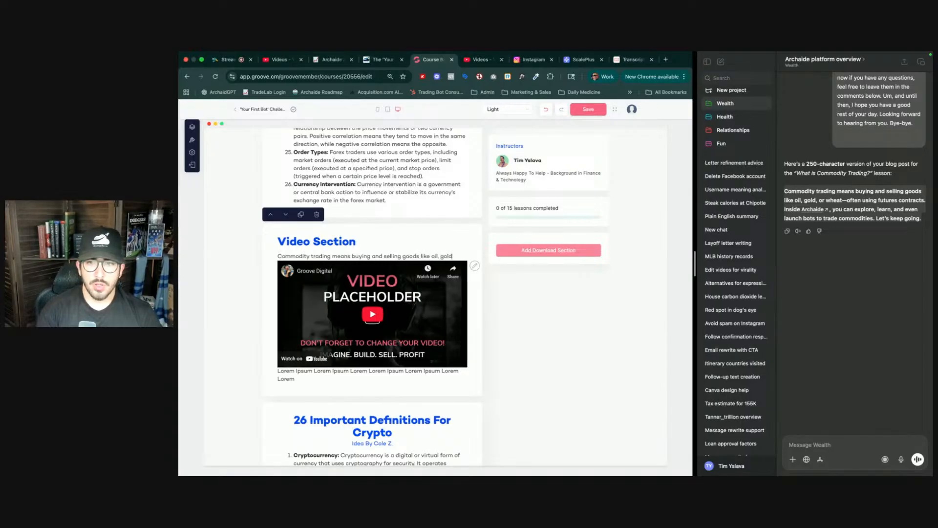
pyautogui.write(', or whe')
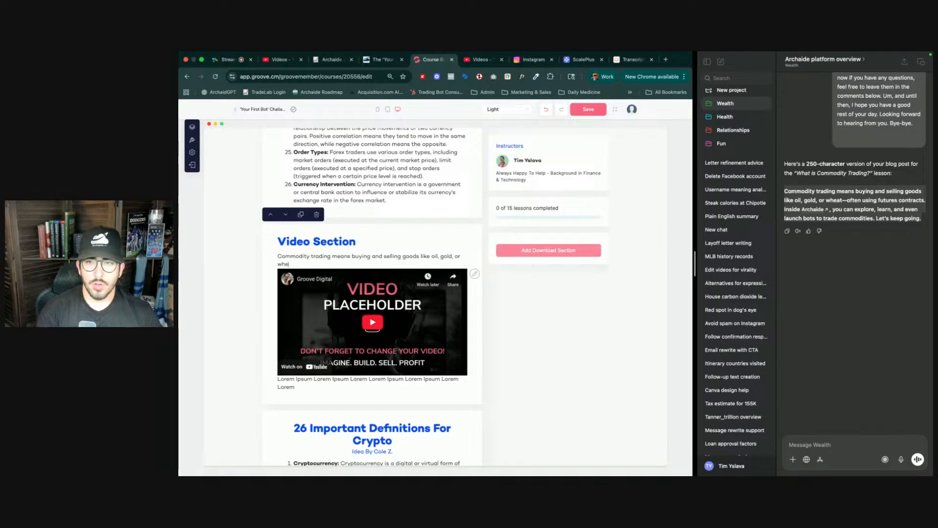
pyautogui.write('at 0')
pyautogui.press('BackSpace')
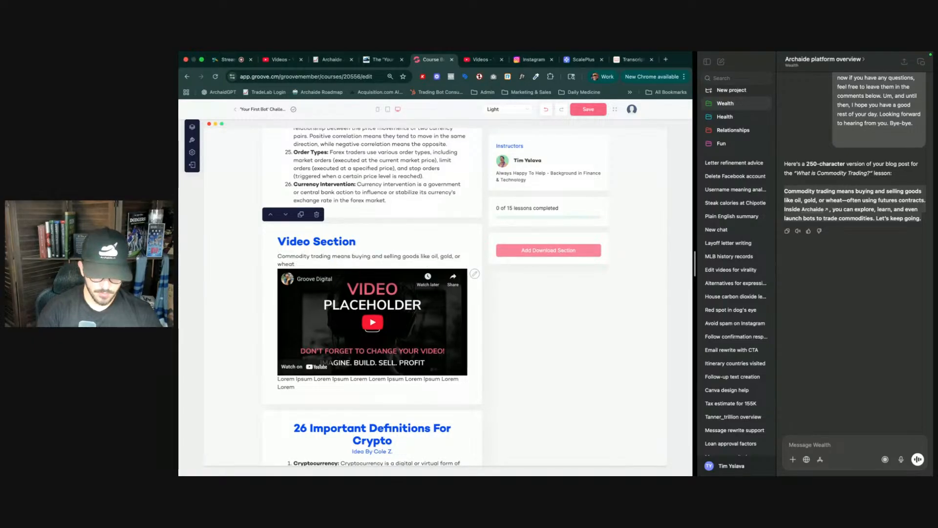
pyautogui.write('--')
pyautogui.press('BackSpace')
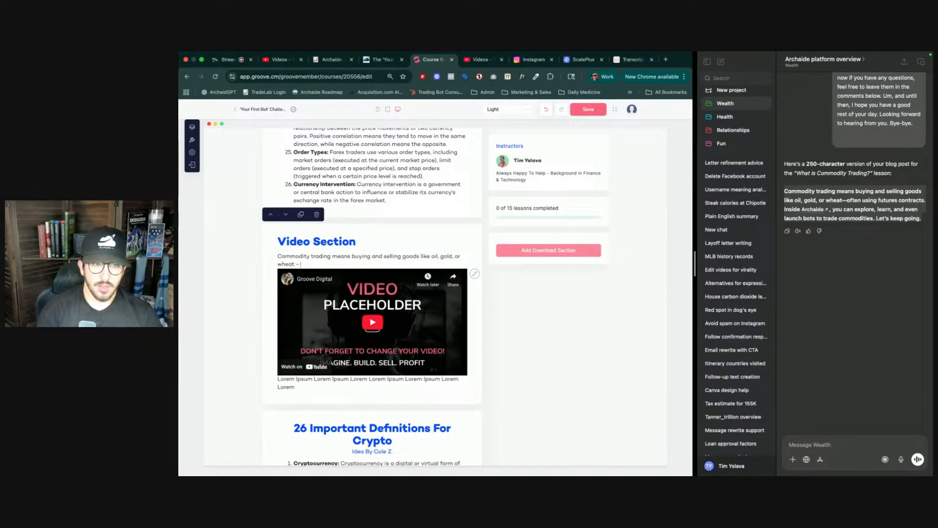
pyautogui.write('often')
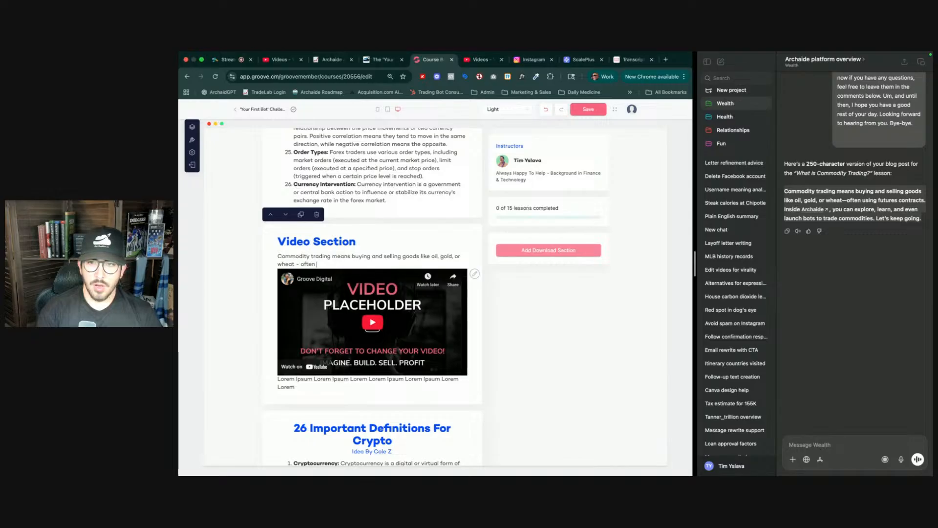
pyautogui.write(' using fu')
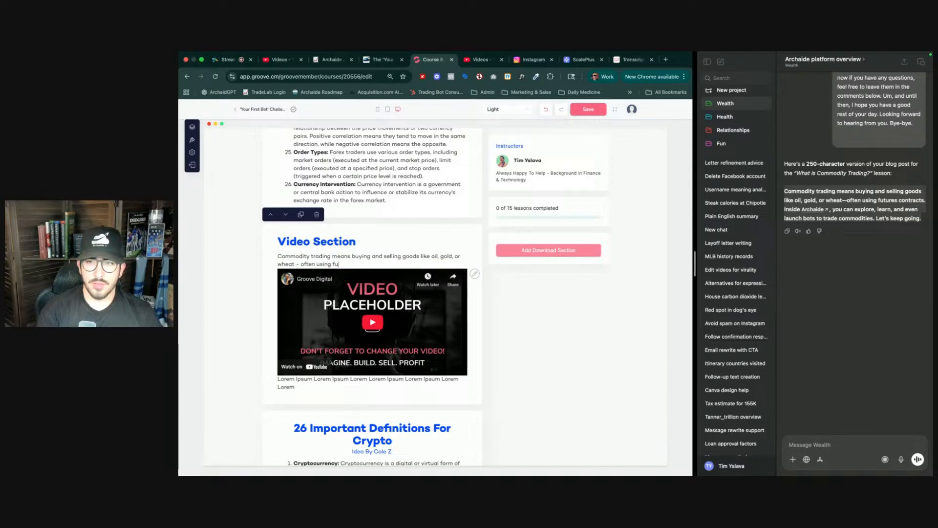
pyautogui.write('tures contra')
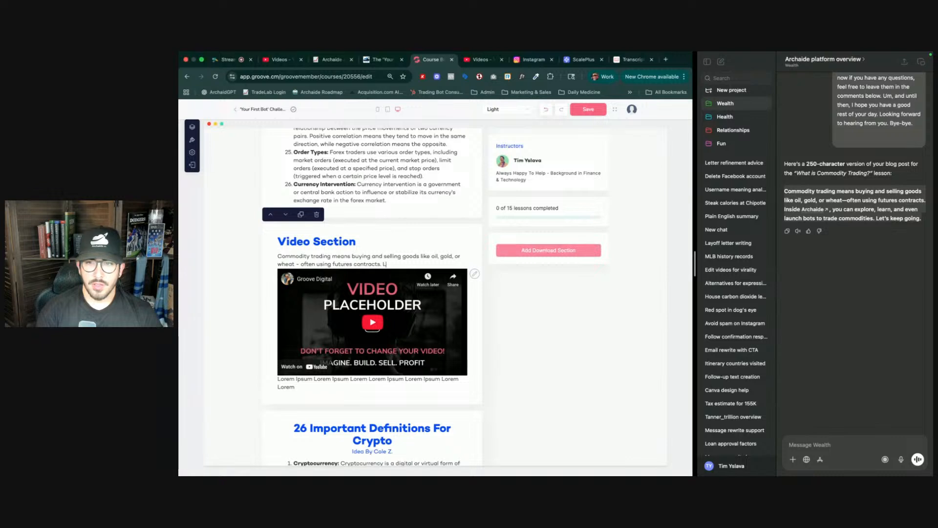
pyautogui.write('cts. Inside Ar')
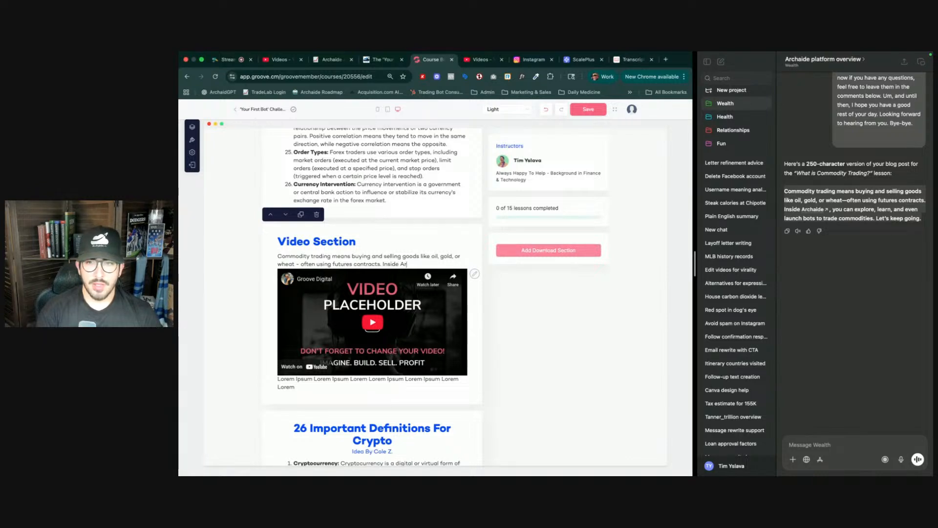
pyautogui.write('chaide you can explo')
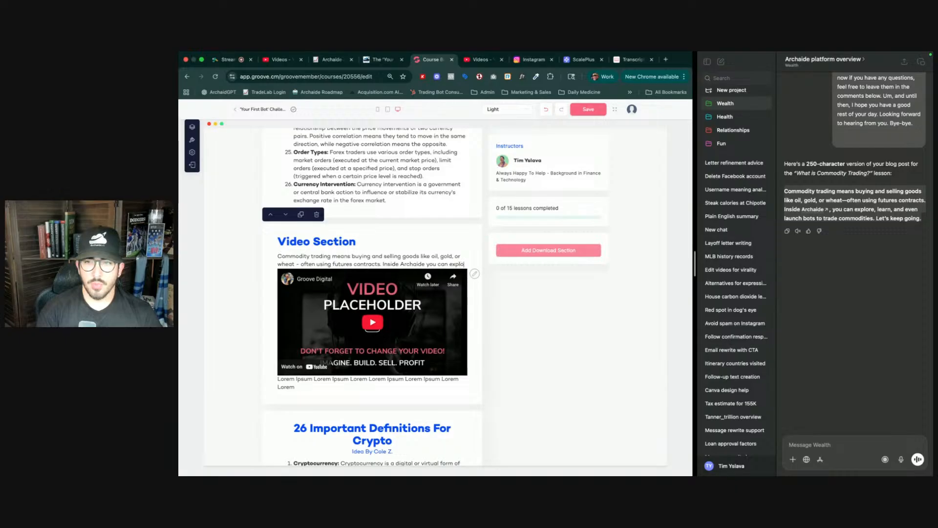
pyautogui.write('re, learn, and even')
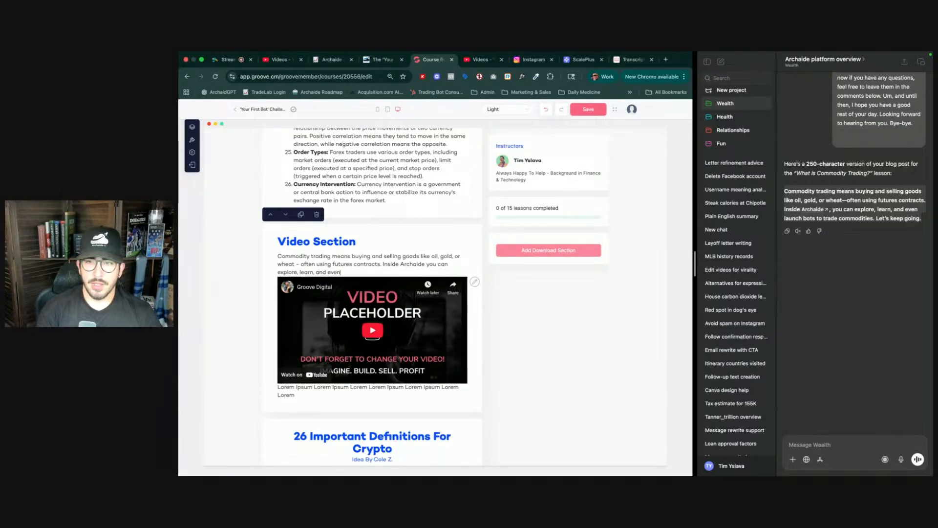
pyautogui.write(' launch bot')
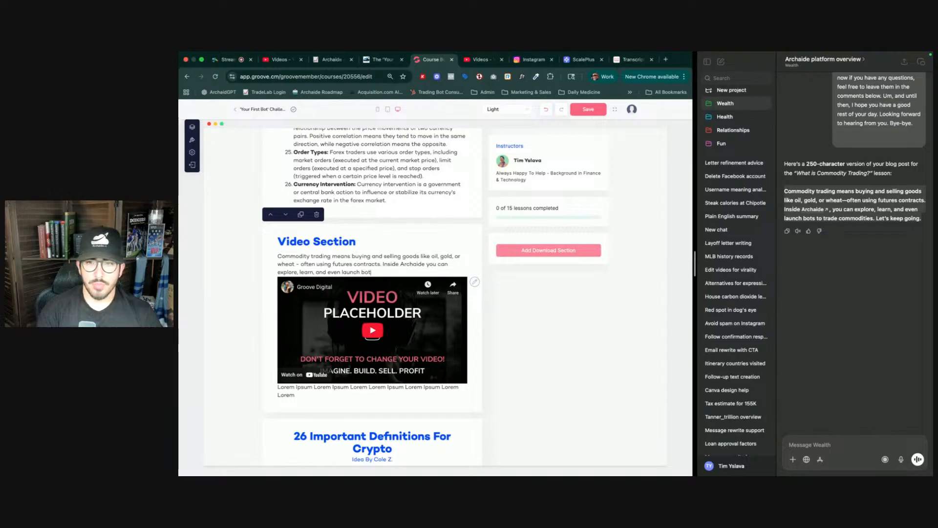
pyautogui.write('s to trade commodities')
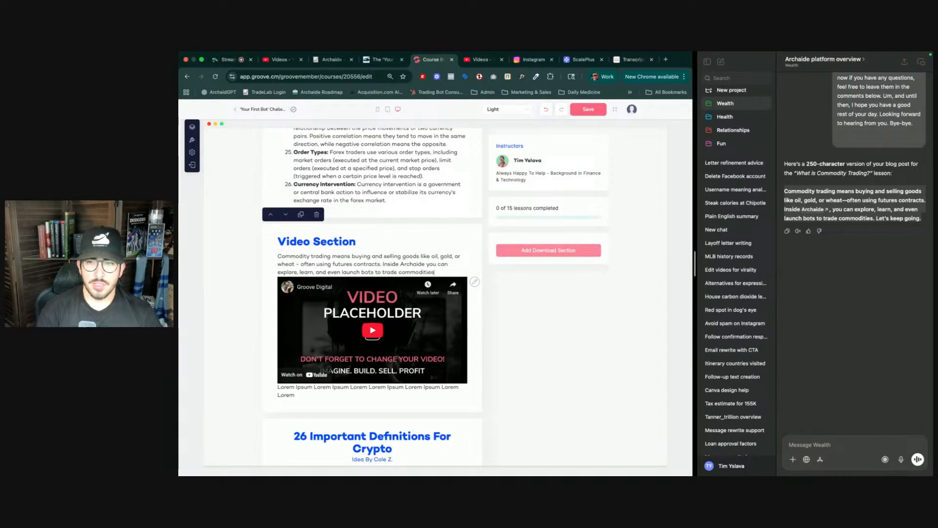
pyautogui.write(". Let's keep ")
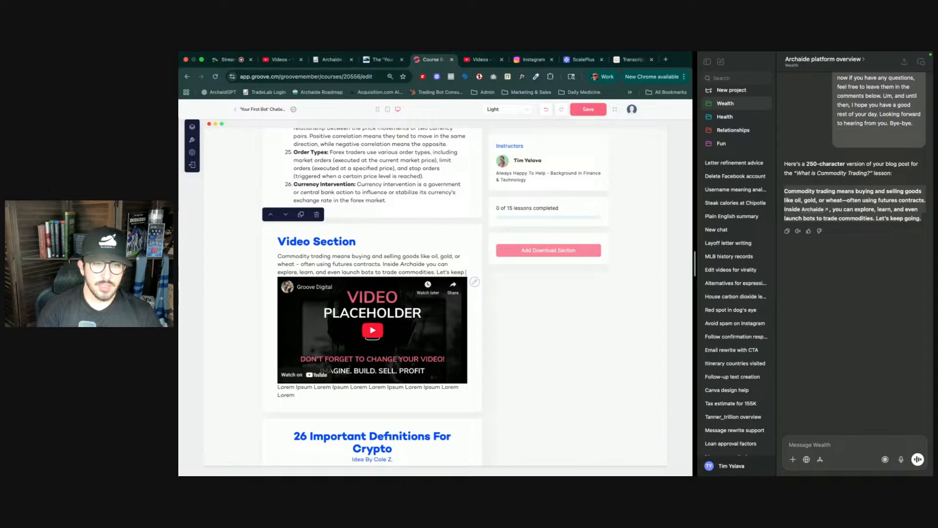
pyautogui.write('voing')
pyautogui.press('BackSpace')
pyautogui.press('BackSpace')
pyautogui.press('BackSpace')
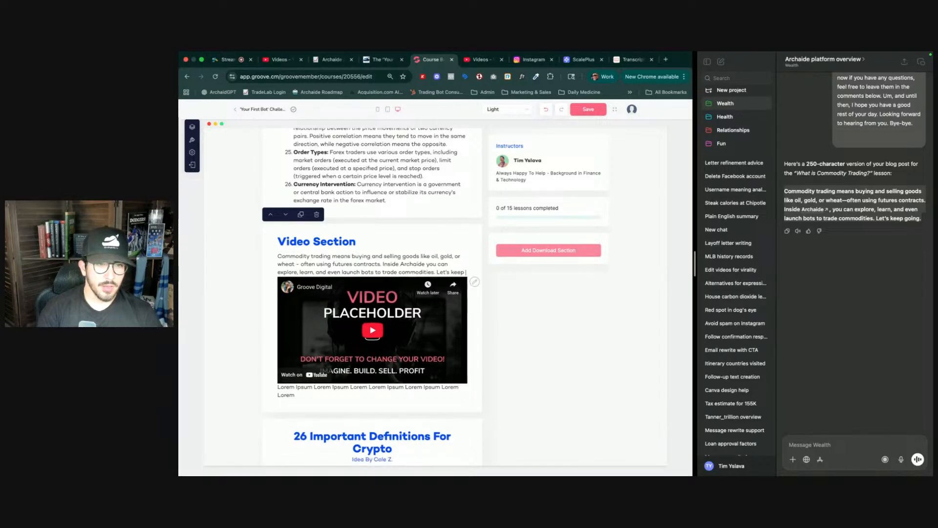
pyautogui.write('going!')
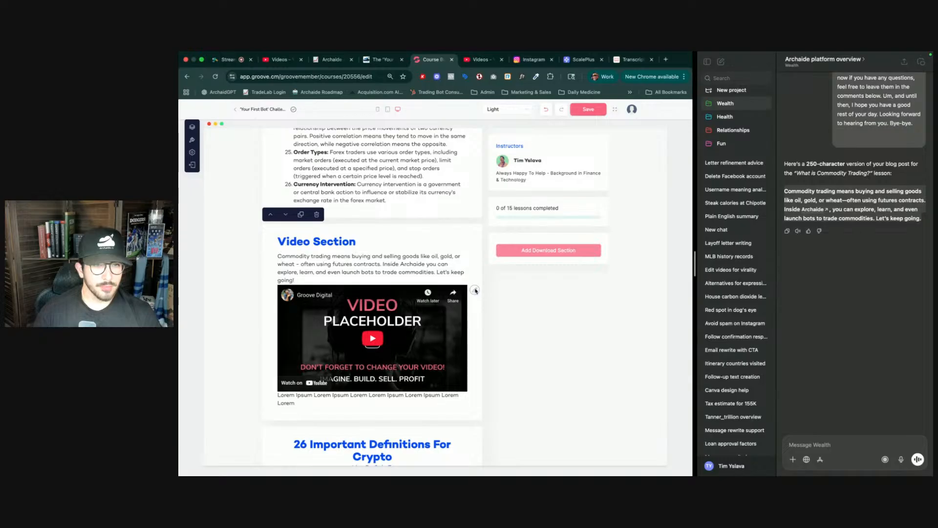
# - Open the lesson video's YouTube video option and copy the shareable link of the 'What is Commodities Trading?' video
pyautogui.click(476, 291)
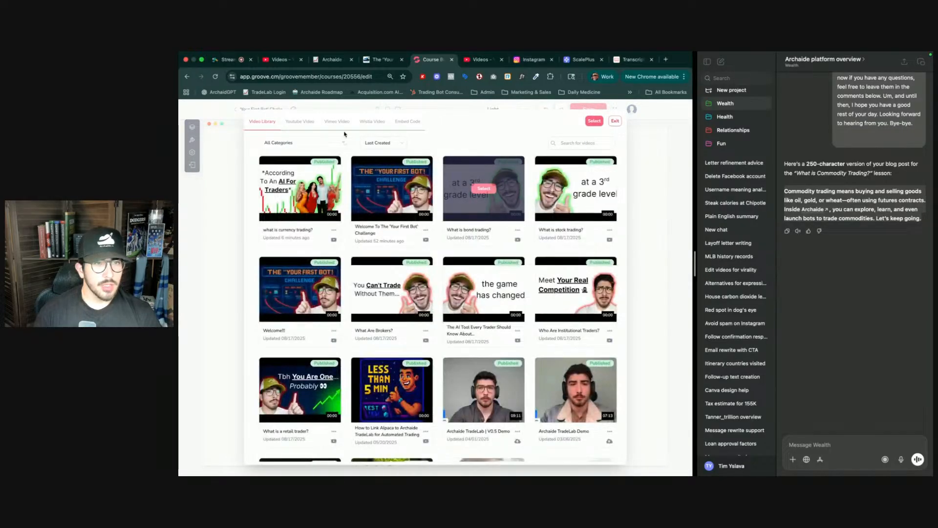
pyautogui.click(299, 122)
pyautogui.hotkey('ctrl', 'Tab')
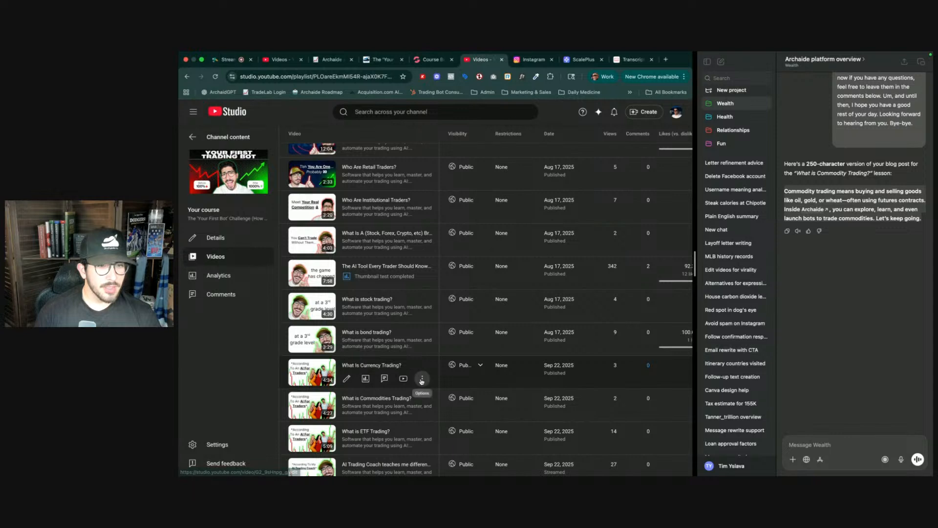
pyautogui.click(422, 378)
pyautogui.click(438, 407)
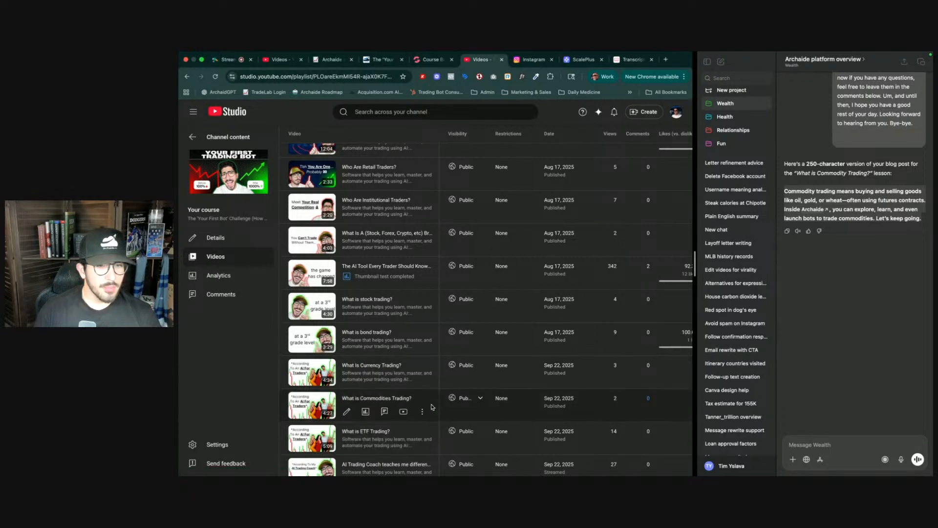
pyautogui.click(426, 412)
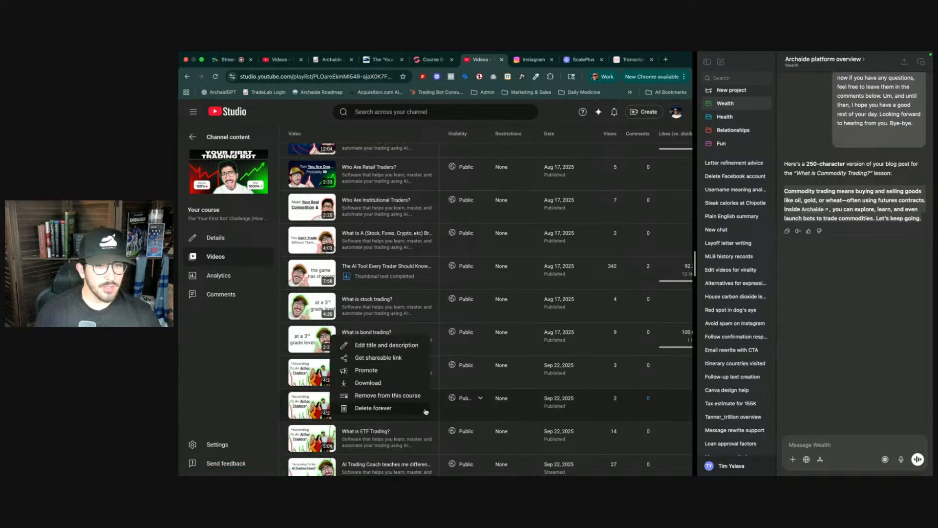
pyautogui.click(379, 360)
# - Paste the copied video URL, name the video 'What is commodity trading?' and save it
pyautogui.hotkey('ctrl', 'shift', 'Tab')
pyautogui.click(313, 175)
pyautogui.write('https://youtu.be/_KPAPDLFpVE')
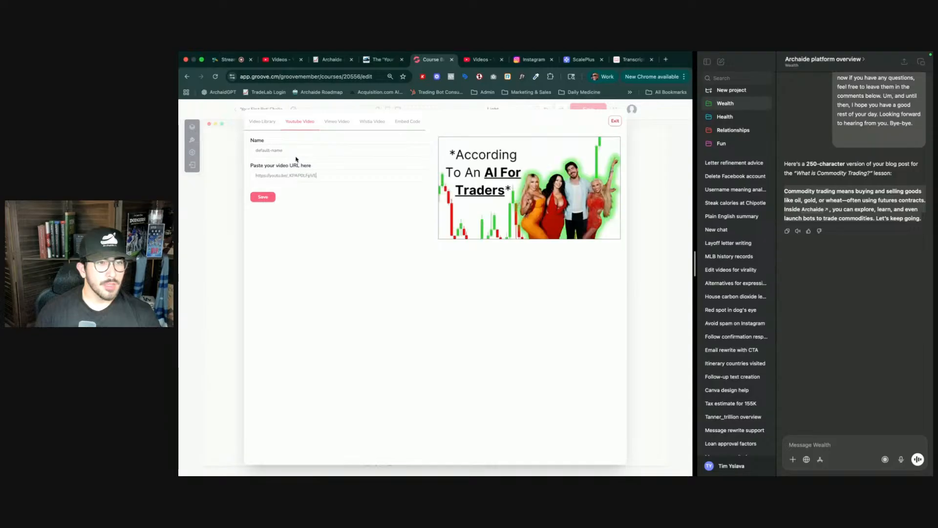
pyautogui.write('What is commodi')
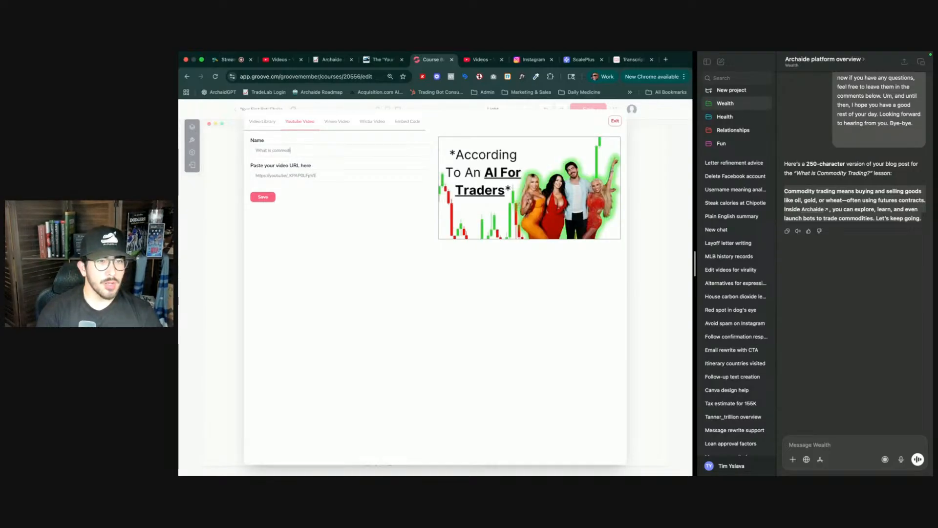
pyautogui.write('ty tradin')
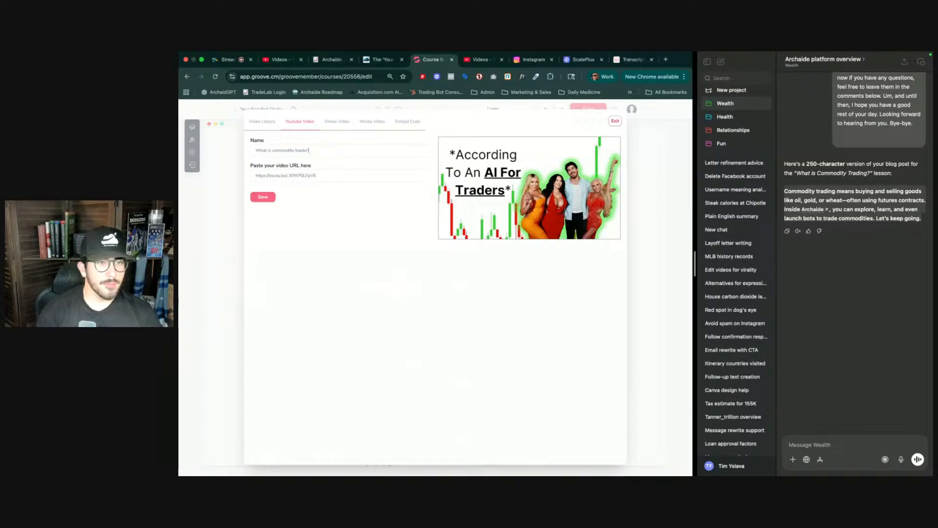
pyautogui.write('g?')
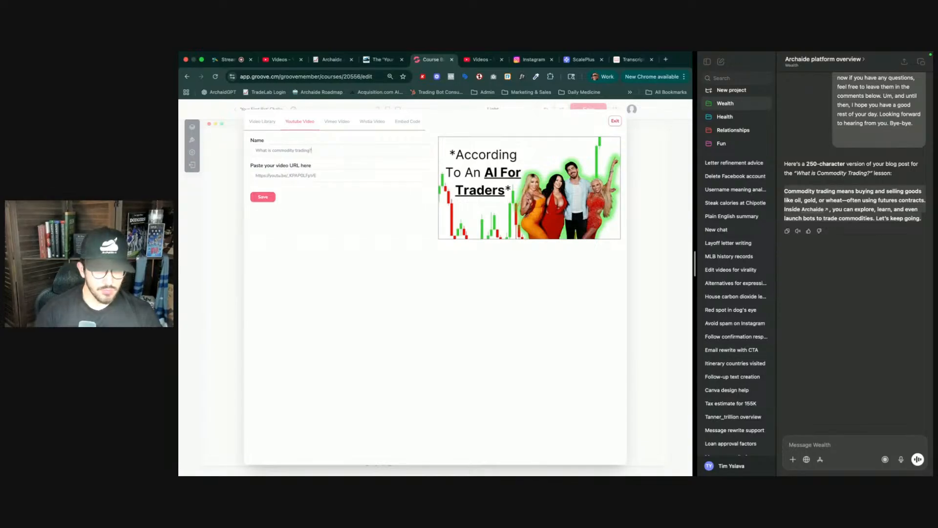
pyautogui.click(263, 196)
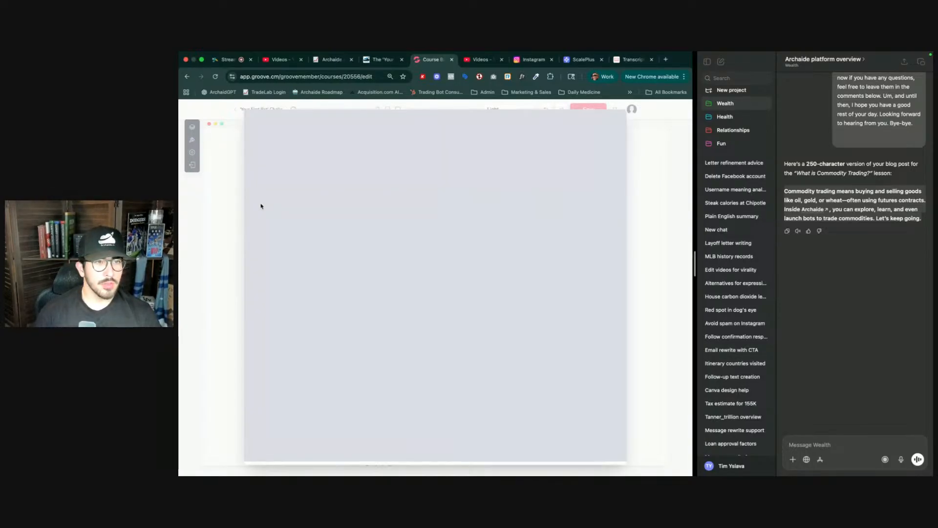
pyautogui.click(225, 60)
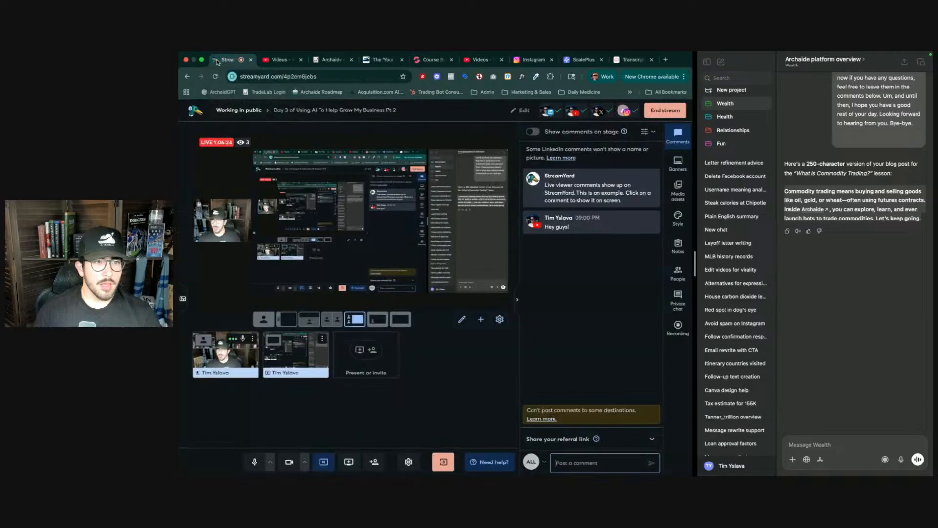
pyautogui.moveTo(241, 143)
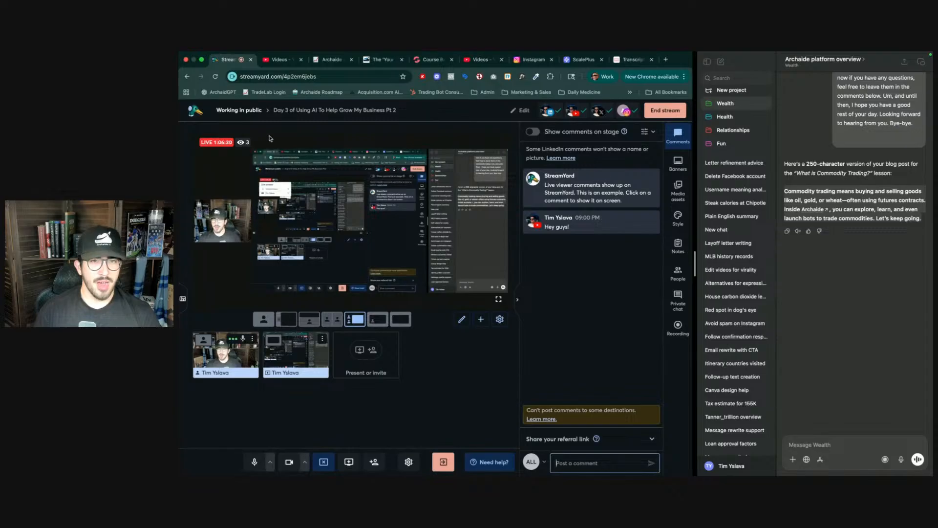
pyautogui.click(445, 62)
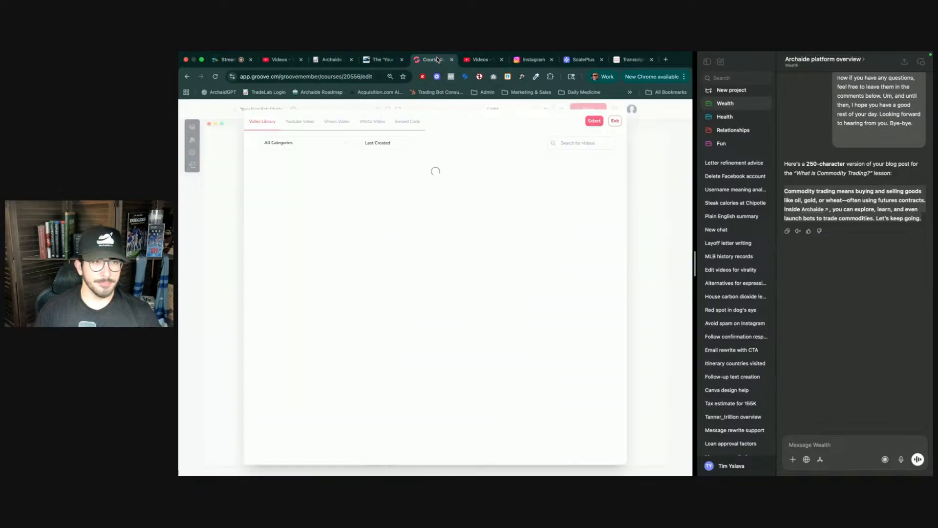
pyautogui.click(480, 60)
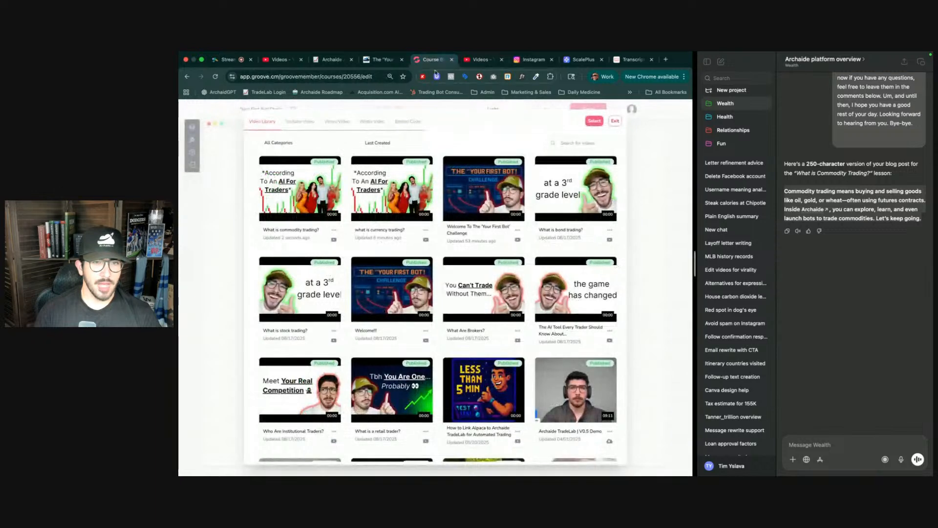
pyautogui.click(430, 59)
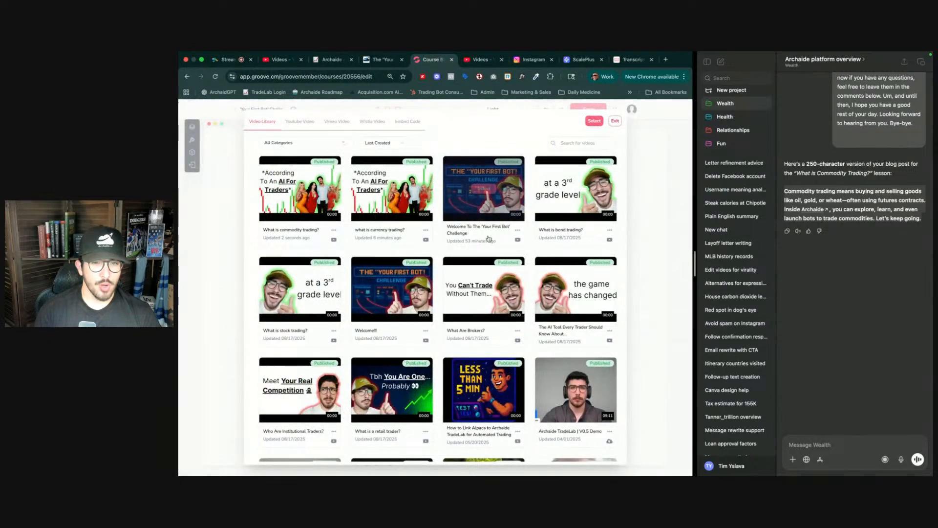
# - Insert the 'What is commodity trading?' video from the video library into the lesson's video block
pyautogui.click(300, 189)
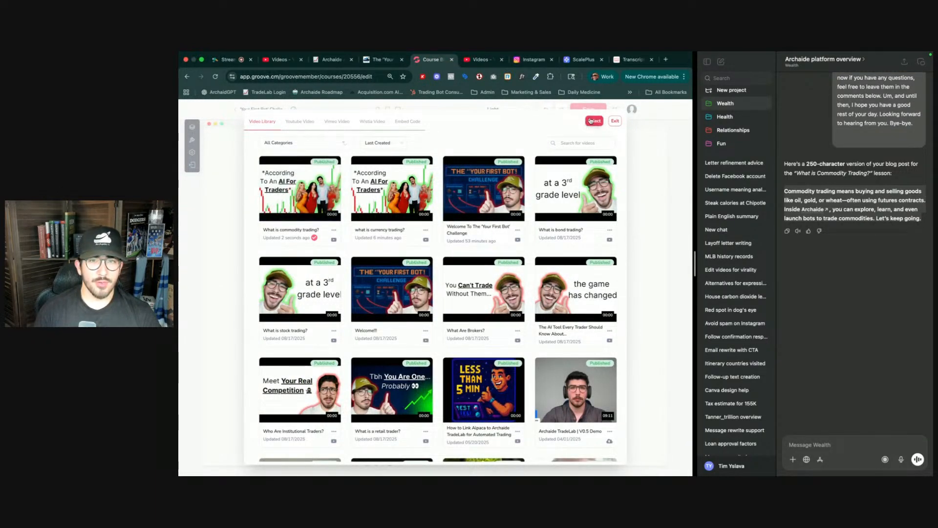
pyautogui.click(593, 121)
# - Rename the 'Video Section' heading to 'What Is Commodity Trading?' and save the lesson
pyautogui.click(326, 238)
pyautogui.tripleClick(325, 238)
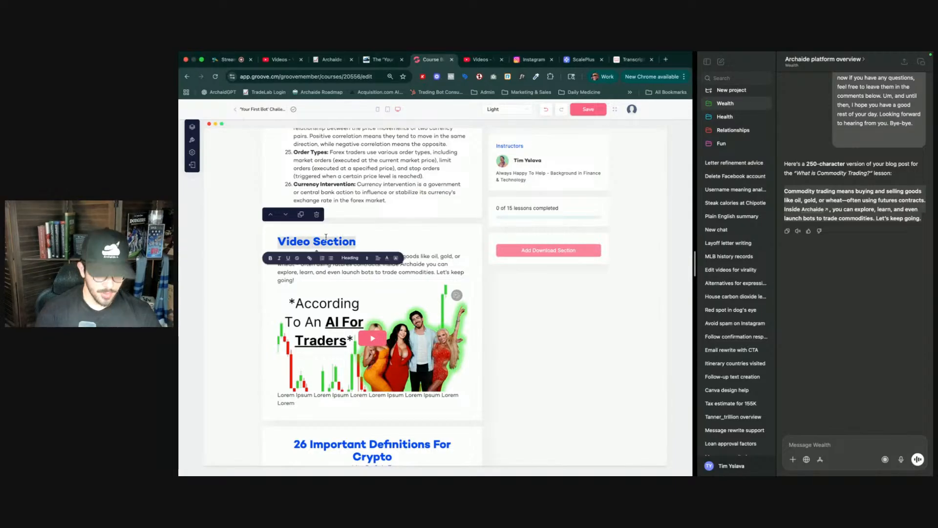
pyautogui.write('What Is')
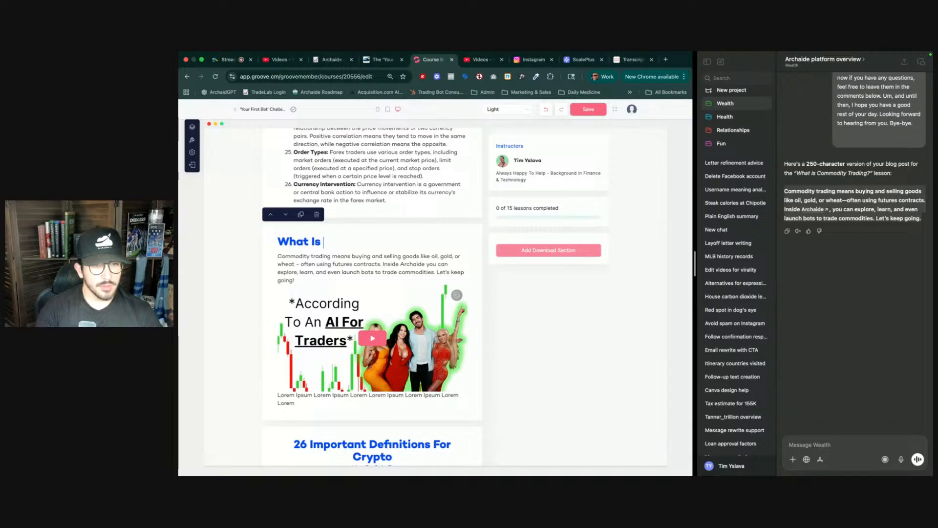
pyautogui.write(' Commi')
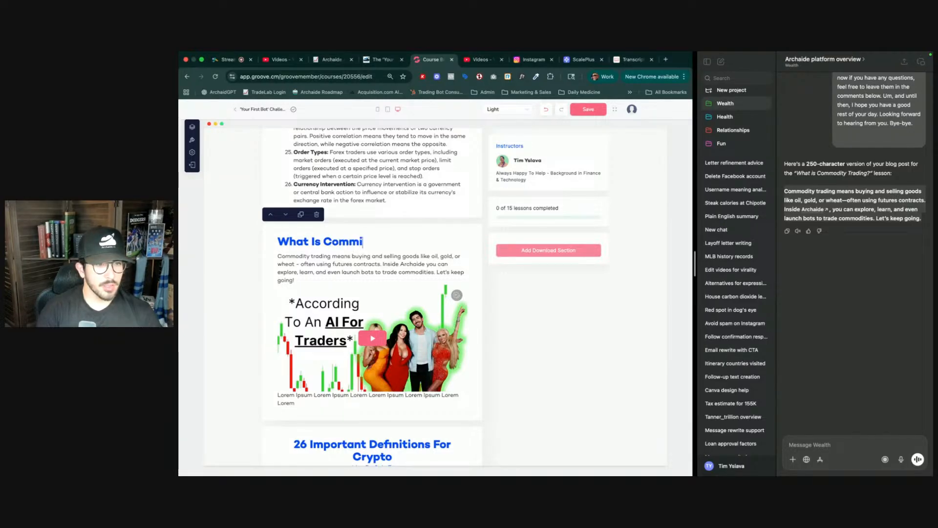
pyautogui.write('dity')
pyautogui.press('BackSpace')
pyautogui.press('BackSpace')
pyautogui.write('di')
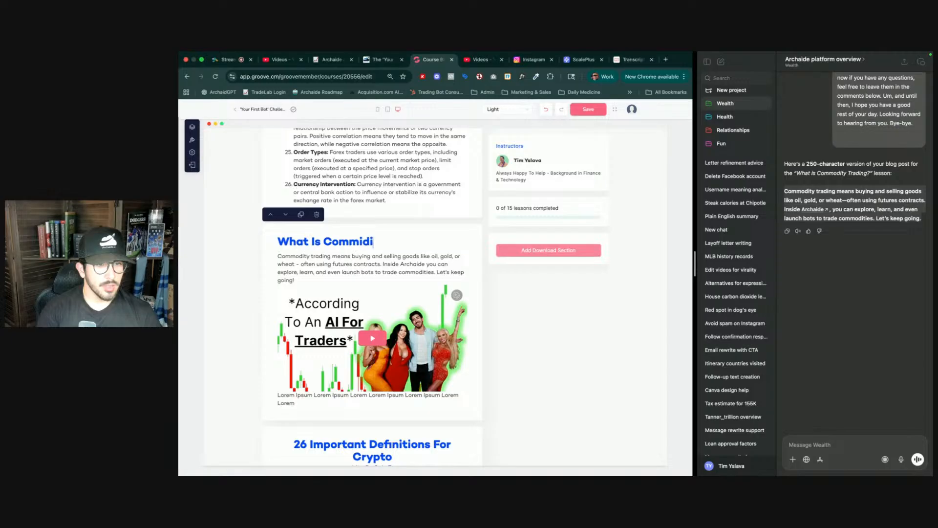
pyautogui.write('ty Trading?')
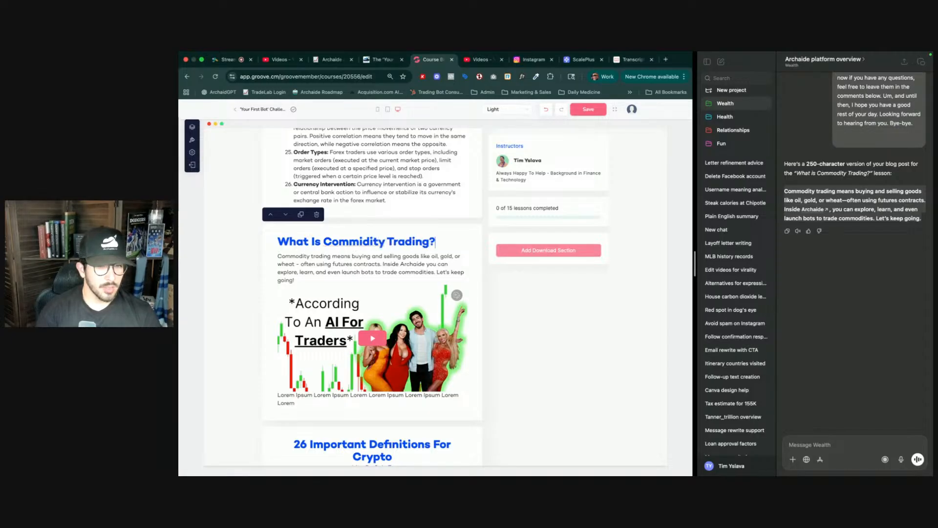
pyautogui.click(387, 242)
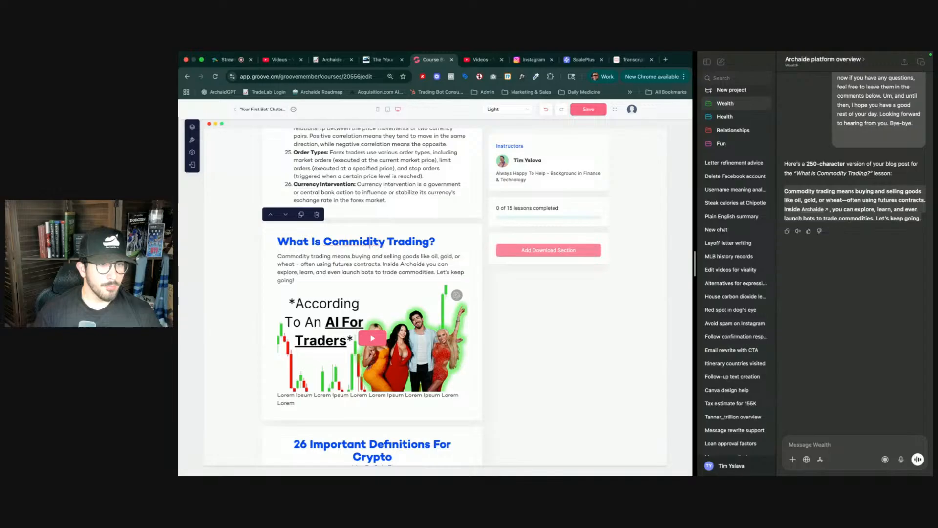
pyautogui.press('BackSpace')
pyautogui.write('p')
pyautogui.press('BackSpace')
pyautogui.write('o')
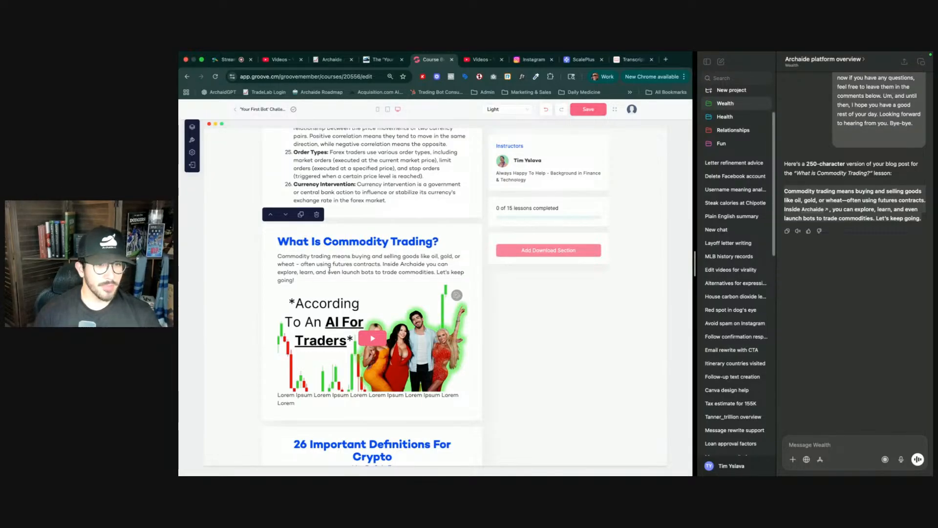
pyautogui.click(576, 125)
pyautogui.click(588, 109)
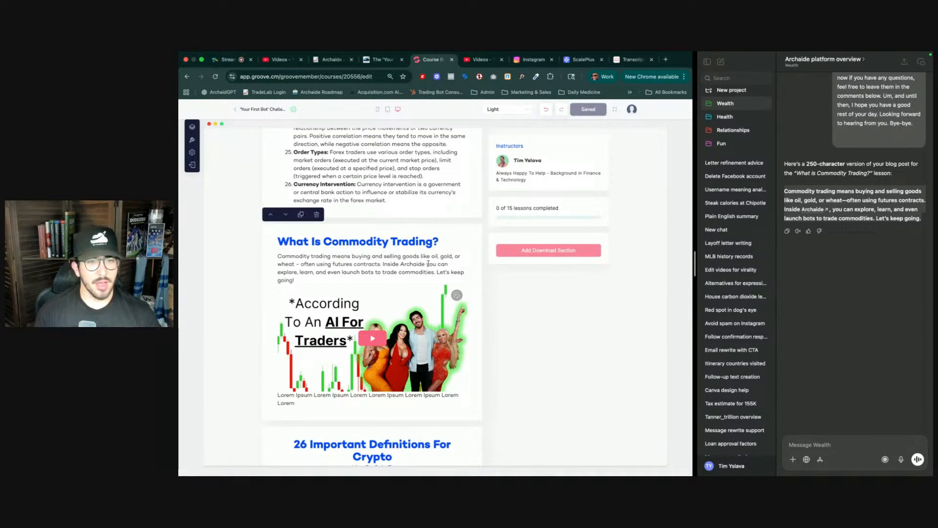
# - Add a new Video Section block and move it up directly below the commodity trading section
pyautogui.scroll(-6, 428, 258)
pyautogui.scroll(-12, 401, 303)
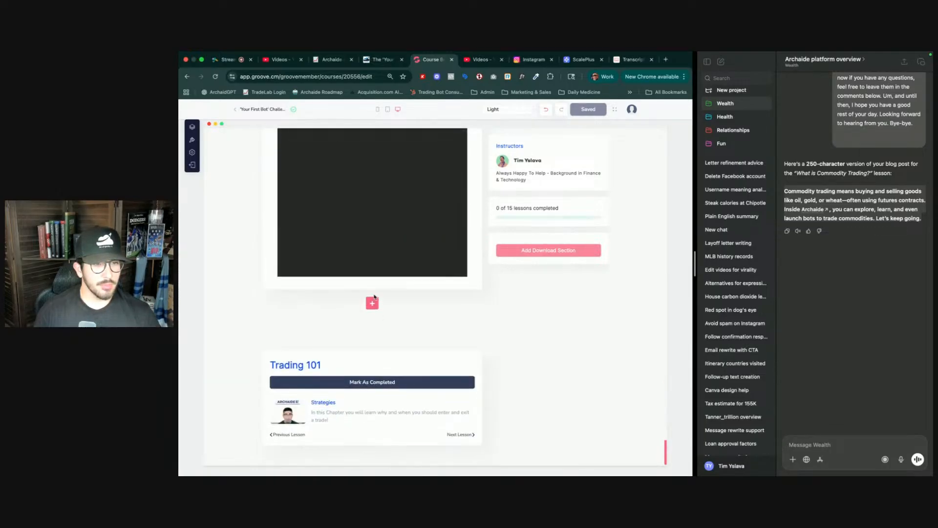
pyautogui.click(372, 302)
pyautogui.click(330, 254)
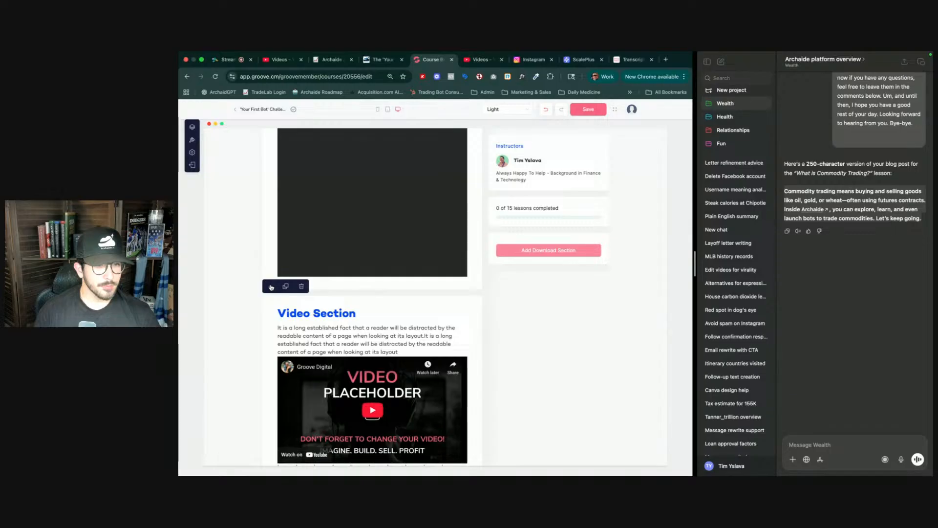
pyautogui.scroll(3, 308, 319)
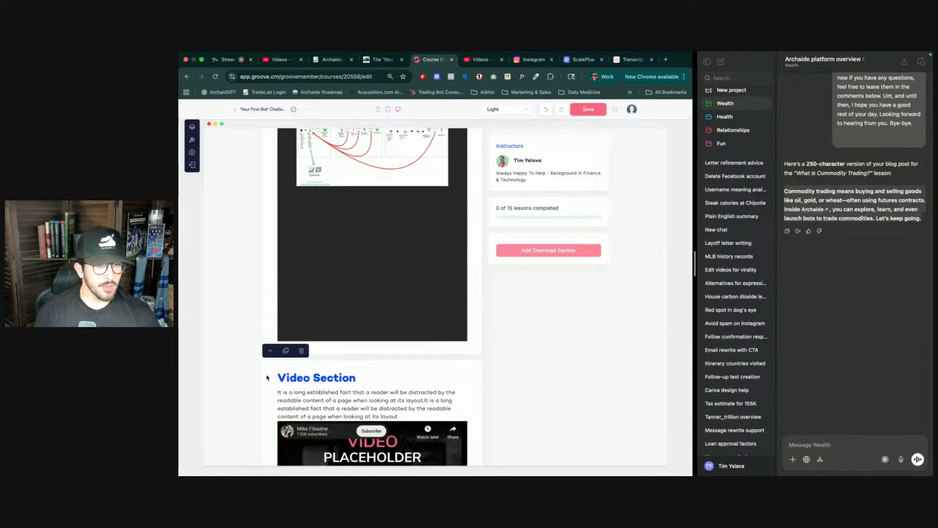
pyautogui.click(272, 352)
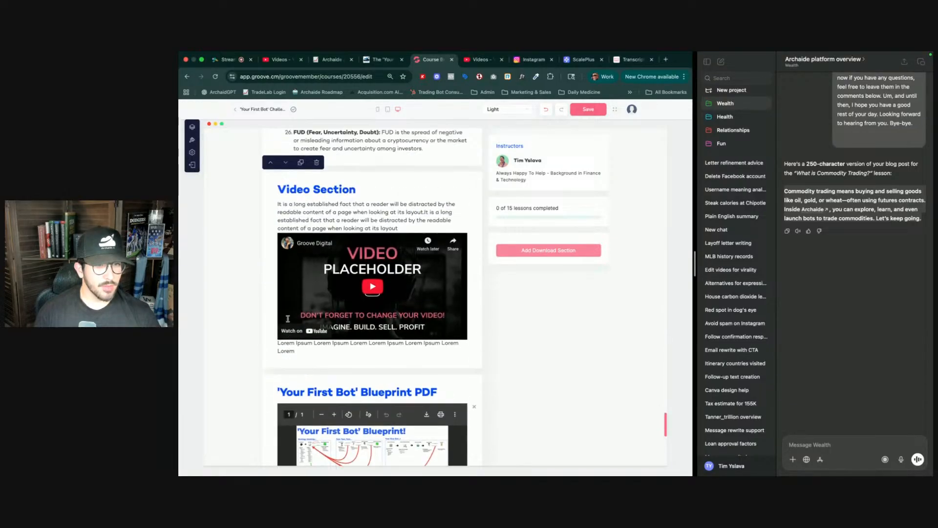
pyautogui.click(272, 294)
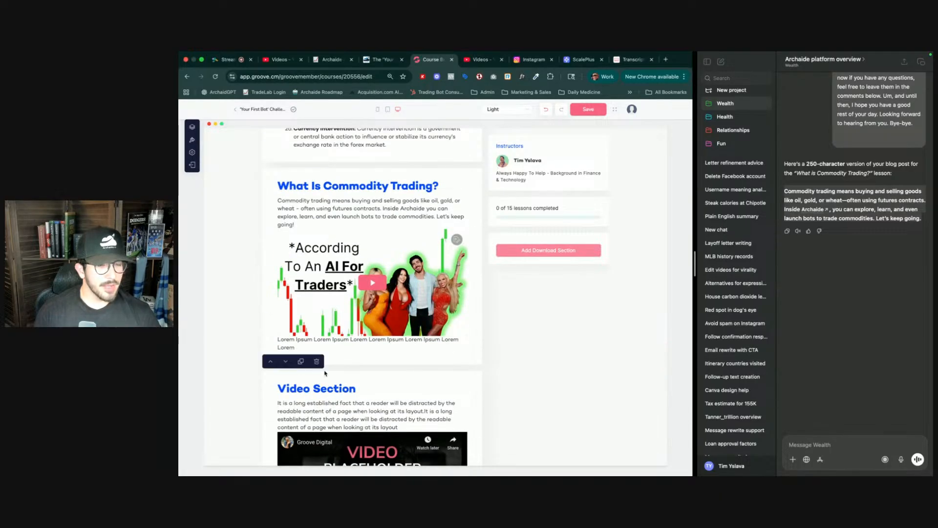
pyautogui.scroll(-5, 323, 370)
pyautogui.scroll(2, 324, 370)
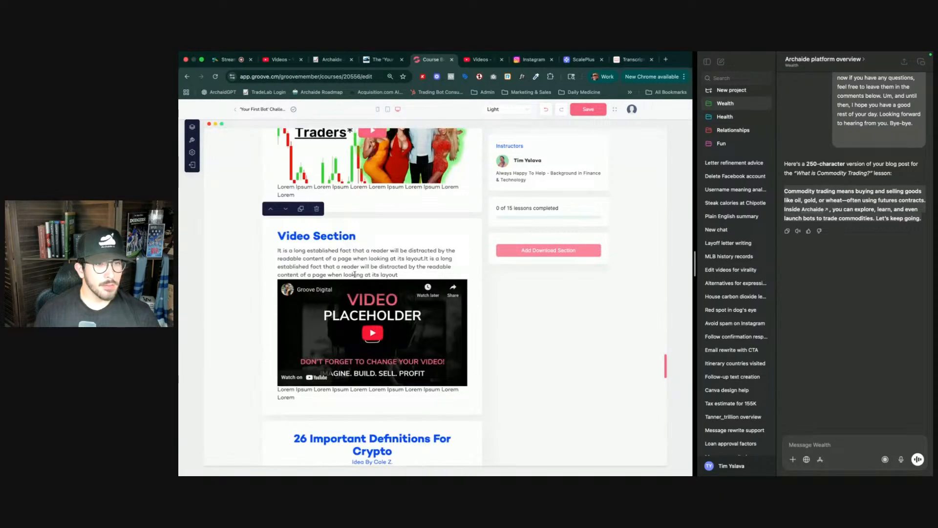
# - In YouTube Studio, copy the shareable link of the 'What is ETF Trading?' video
pyautogui.hotkey('ctrl', 'Tab')
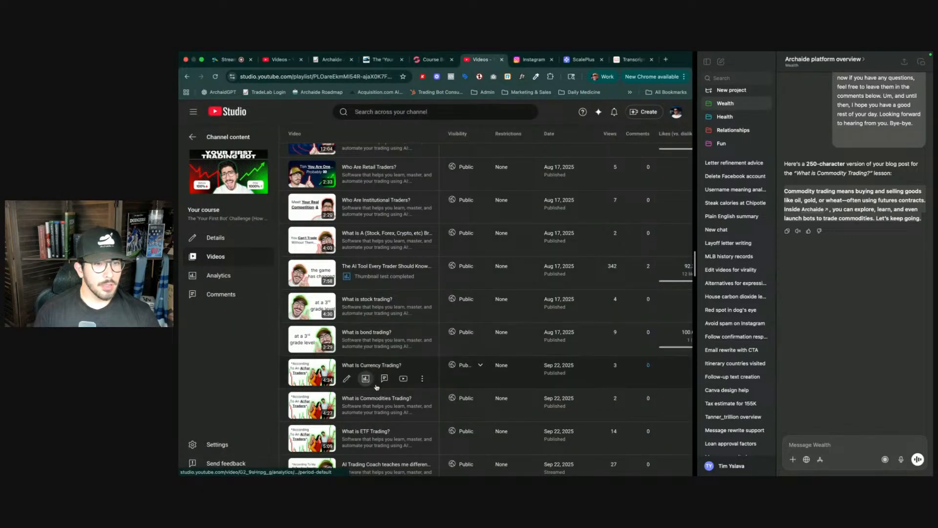
pyautogui.scroll(-1, 383, 420)
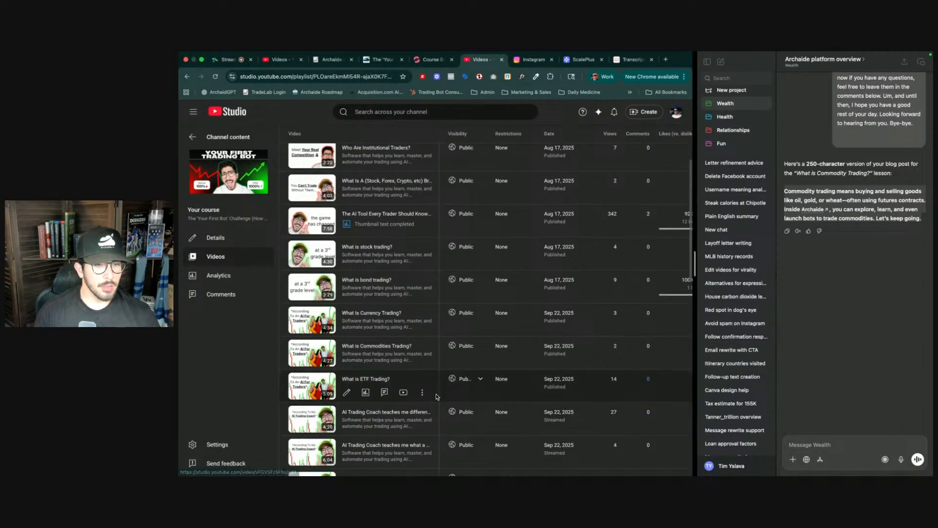
pyautogui.click(422, 393)
pyautogui.click(387, 407)
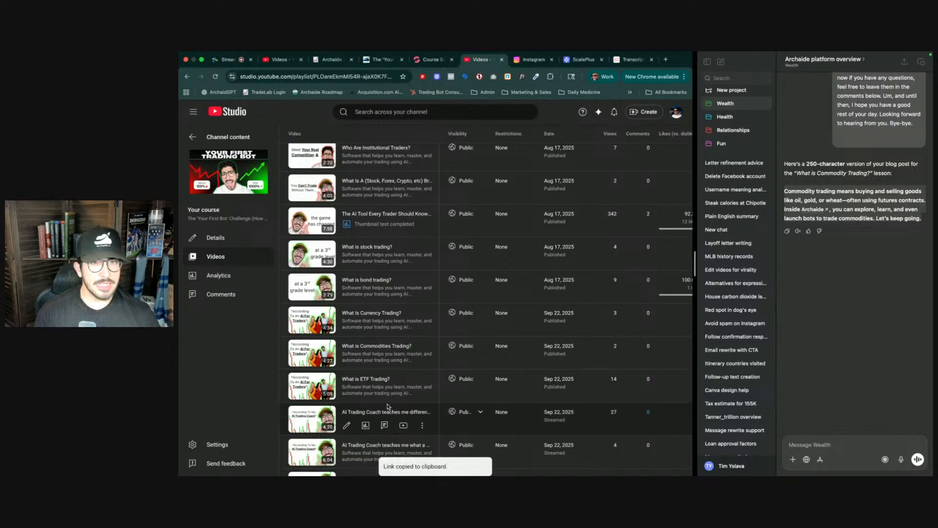
# - Fetch the transcript for the copied video link on YouTubeToTranscript and copy the transcript
pyautogui.hotkey('ctrl', 'Tab')
pyautogui.hotkey('ctrl', 'Tab')
pyautogui.hotkey('ctrl', 'Tab')
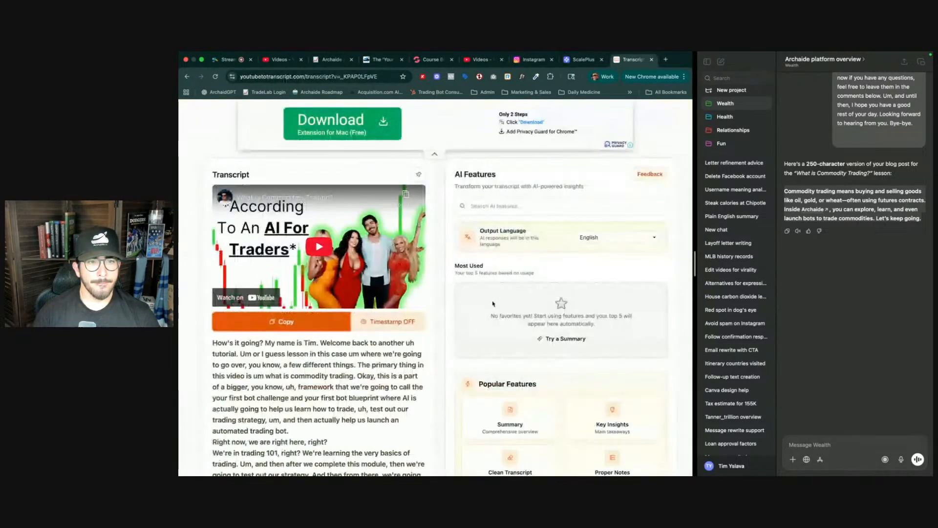
pyautogui.click(398, 220)
pyautogui.press('super+v')
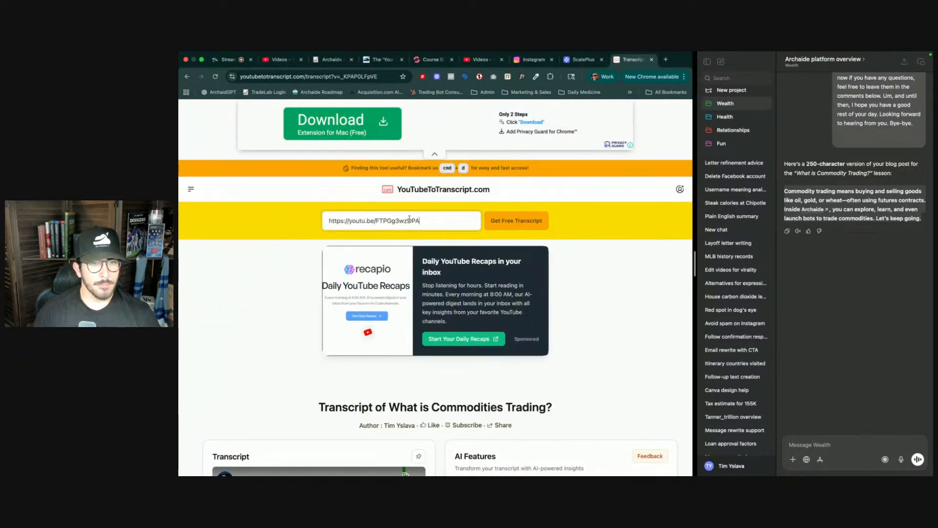
pyautogui.click(527, 223)
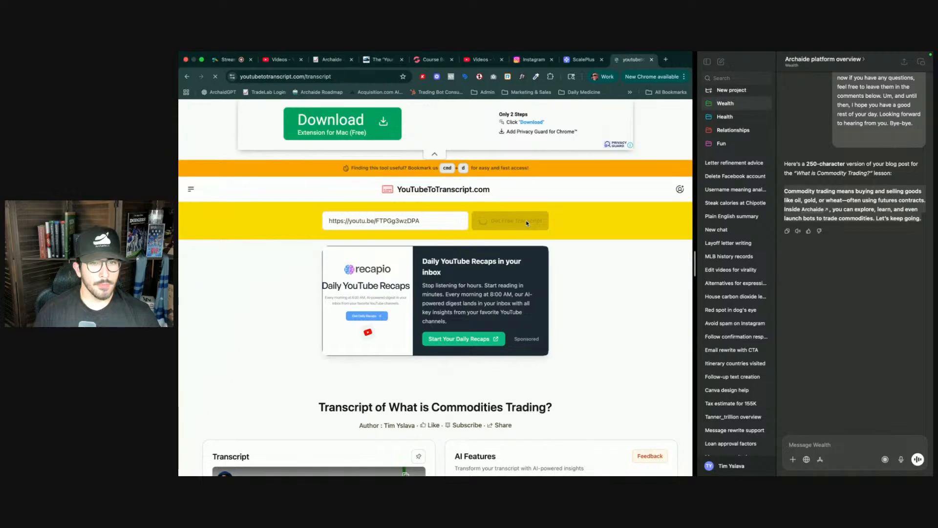
pyautogui.scroll(-5, 453, 338)
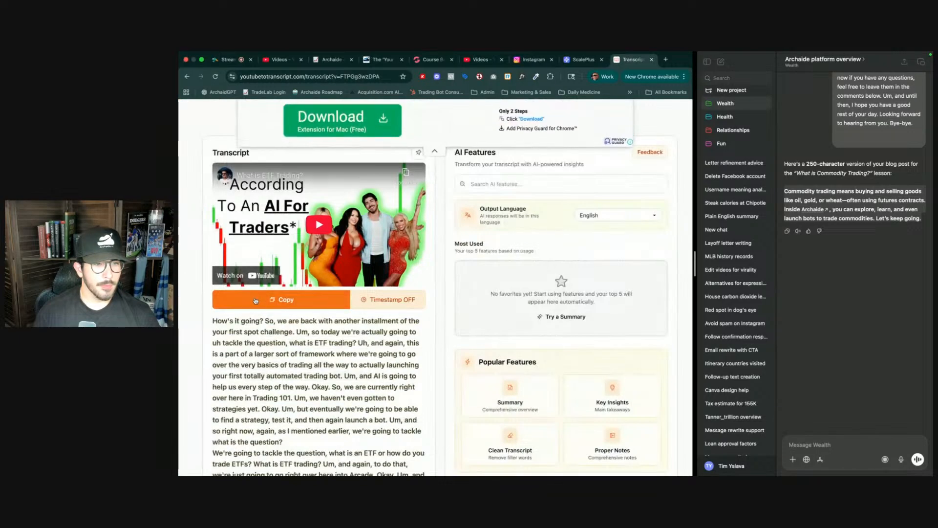
pyautogui.click(285, 299)
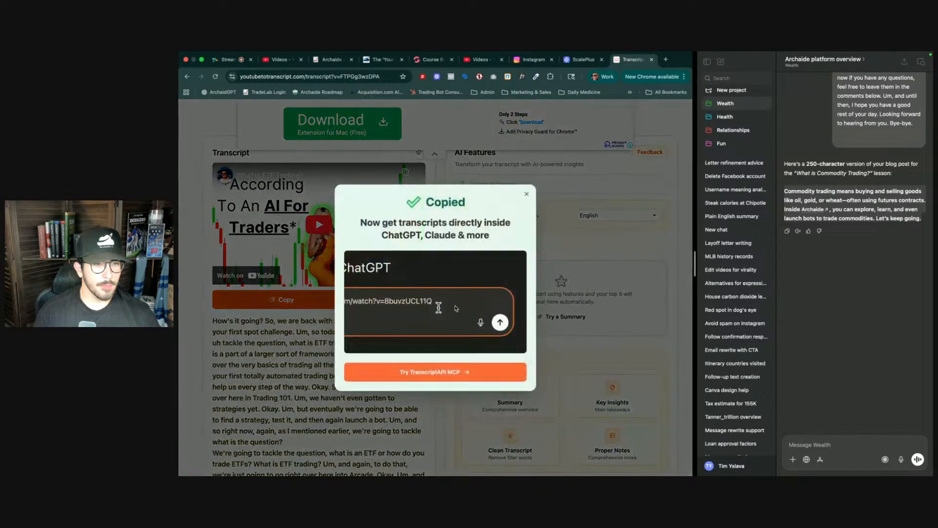
# - Send the copied transcript to ChatGPT, prefixed with 'Same thing Here'
pyautogui.click(526, 194)
pyautogui.click(864, 454)
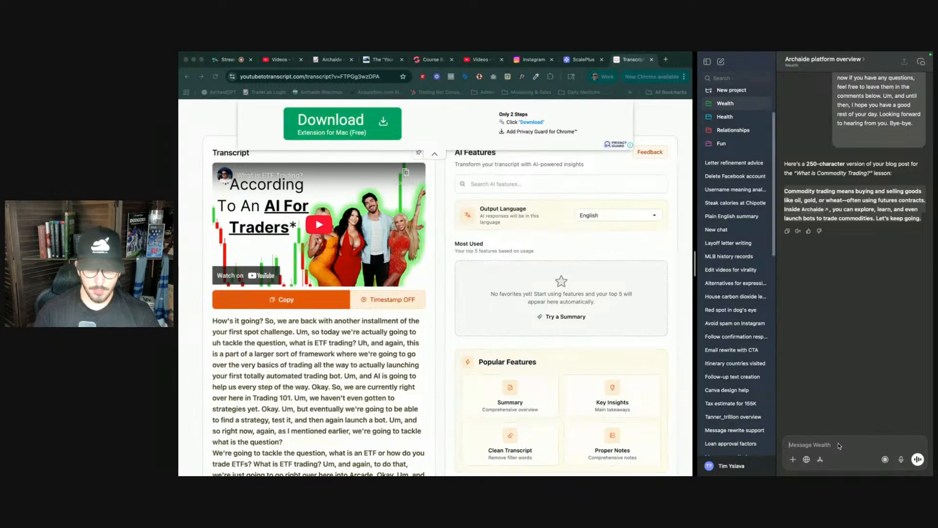
pyautogui.write('A')
pyautogui.press('BackSpace')
pyautogui.write('Same')
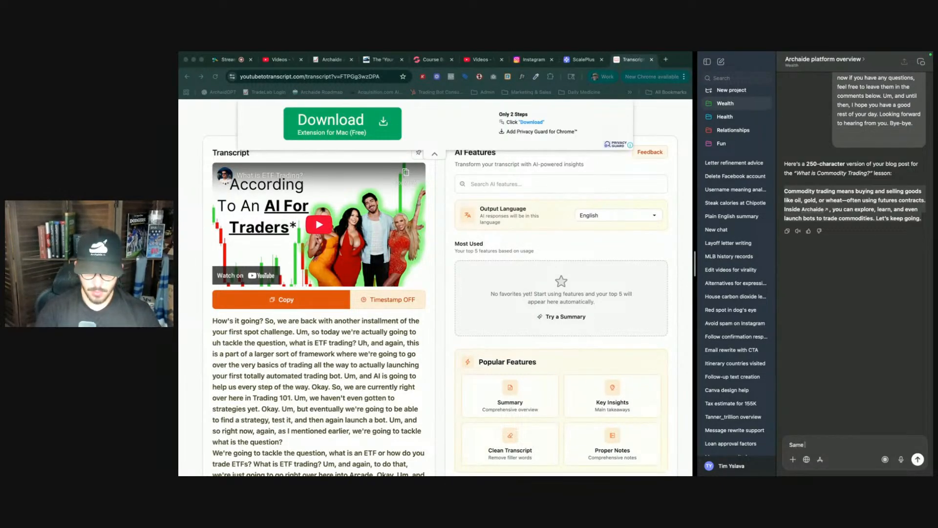
pyautogui.write(' thing Here')
pyautogui.hotkey('ctrl', 'v')
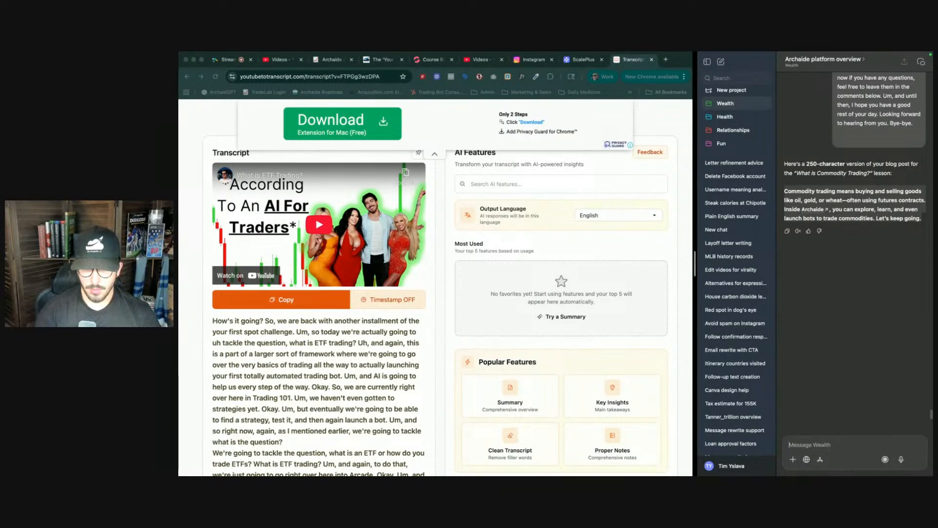
pyautogui.press('Return')
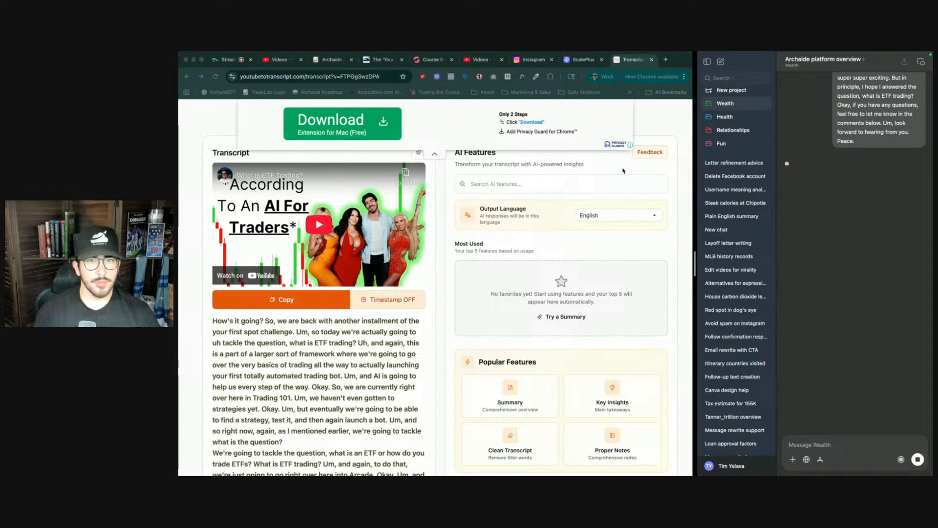
# - Switch to the StreamYard live stream tab and check the live viewers list
pyautogui.click(229, 60)
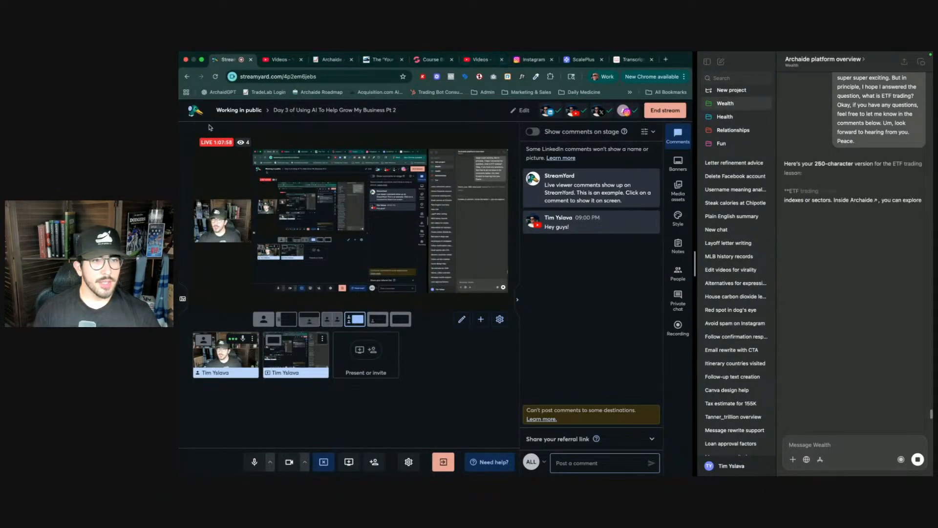
pyautogui.moveTo(246, 144)
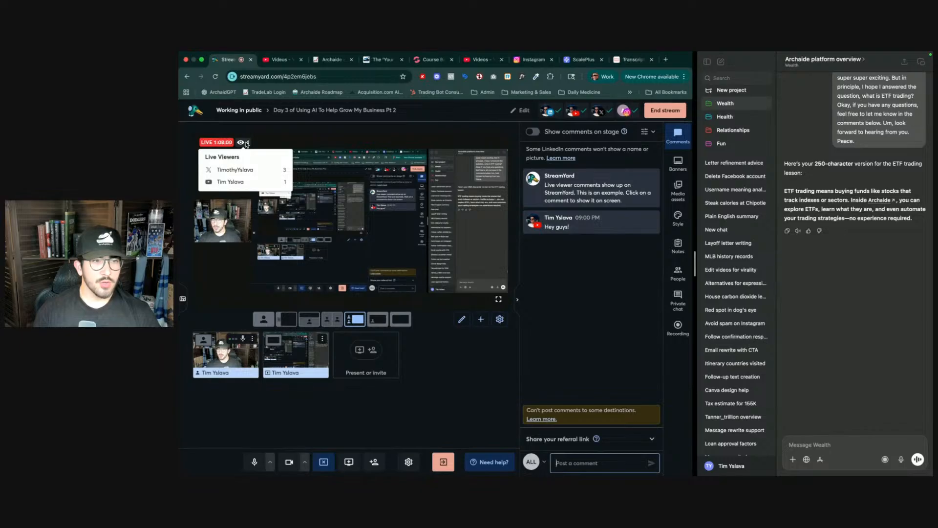
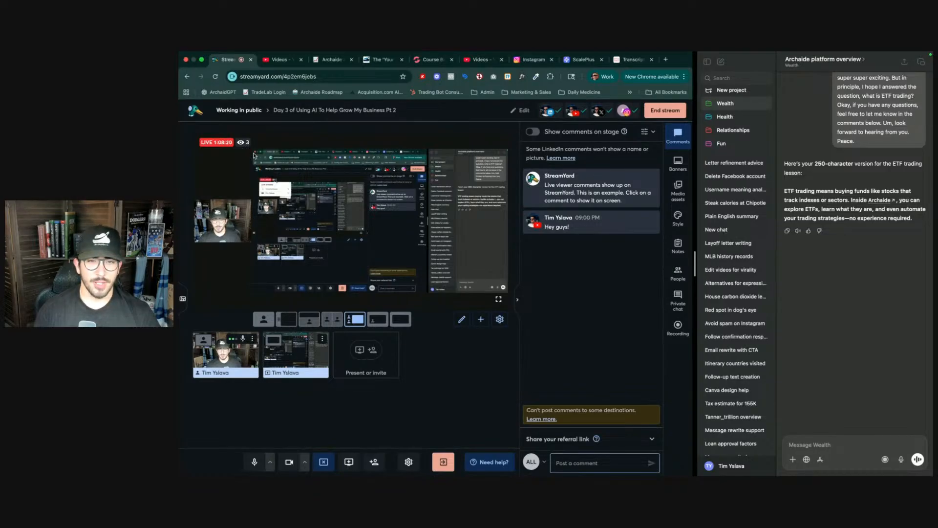
# - Select the ETF trading explanation in the AI chat, then switch to the course builder tab
pyautogui.click(813, 203)
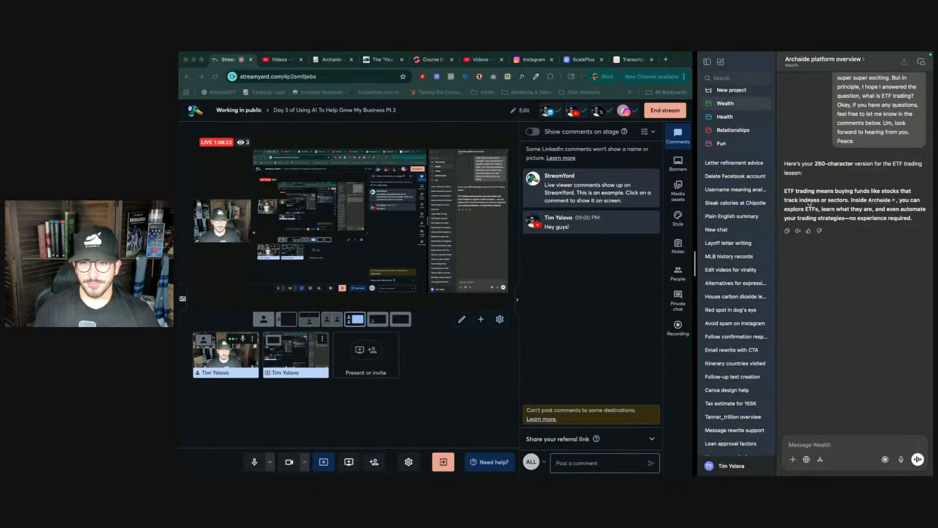
pyautogui.moveTo(784, 191); pyautogui.dragTo(925, 223)
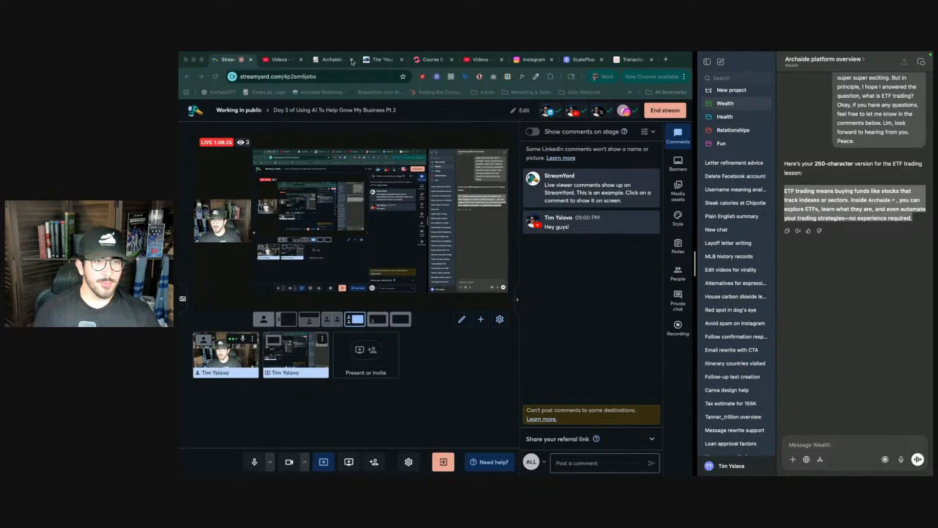
pyautogui.click(279, 60)
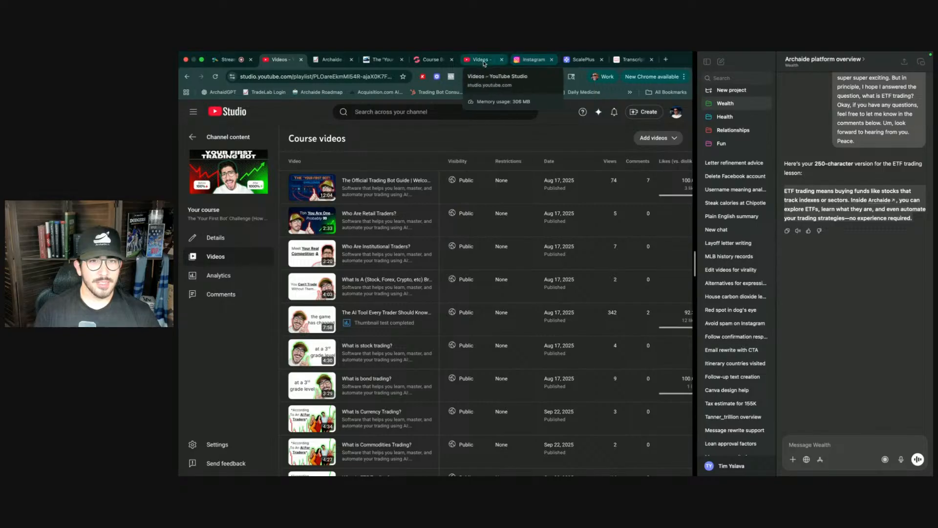
pyautogui.click(430, 60)
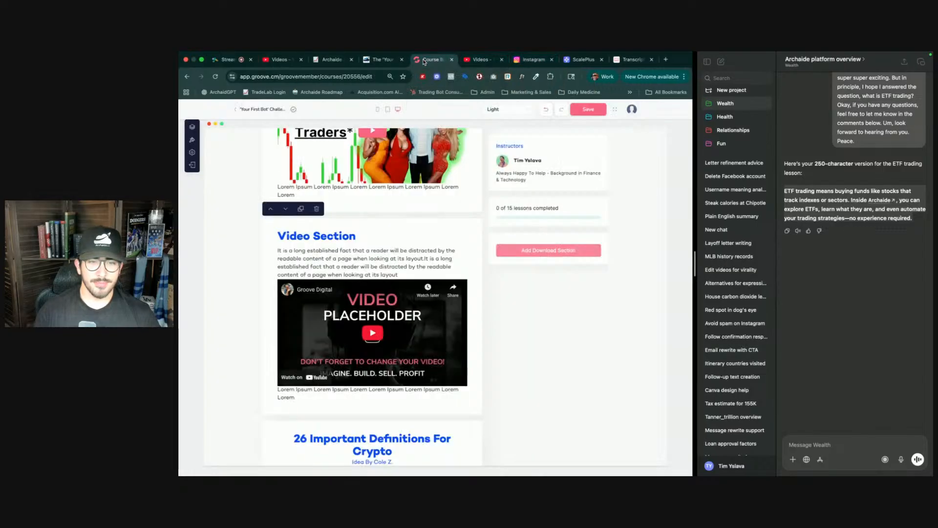
# - Replace the video section's placeholder paragraph with "ETF trading means buying funds like stocks that track indexes or sectors."
pyautogui.click(346, 252)
pyautogui.write('ET')
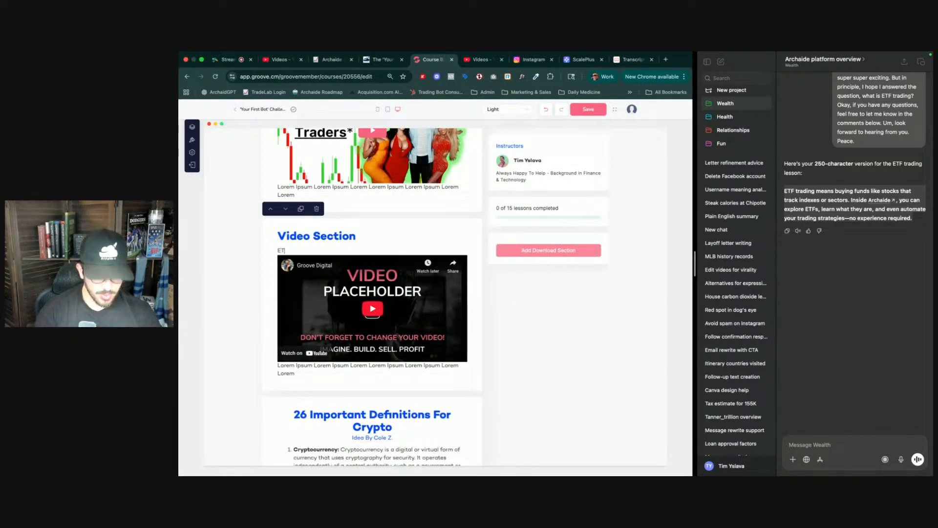
pyautogui.write('F trading means buyi')
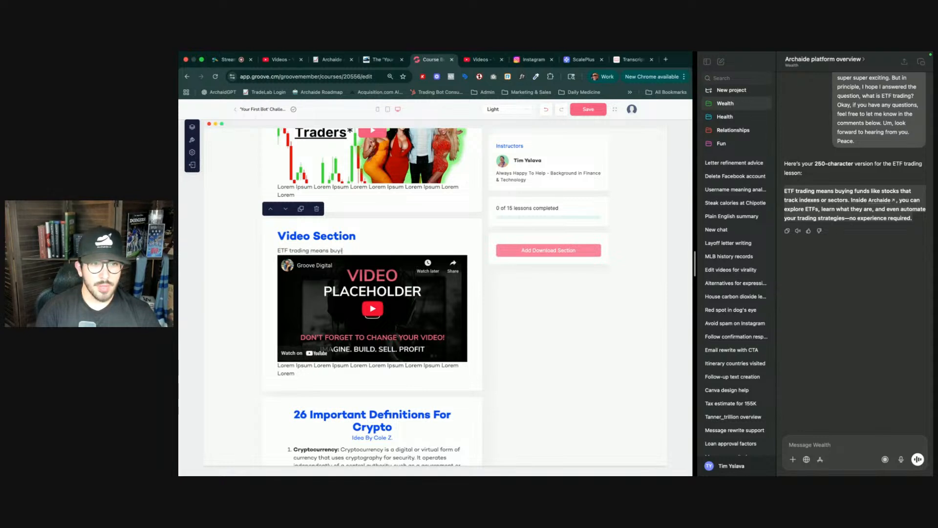
pyautogui.write('ng funds like stocks that track indexes or sect')
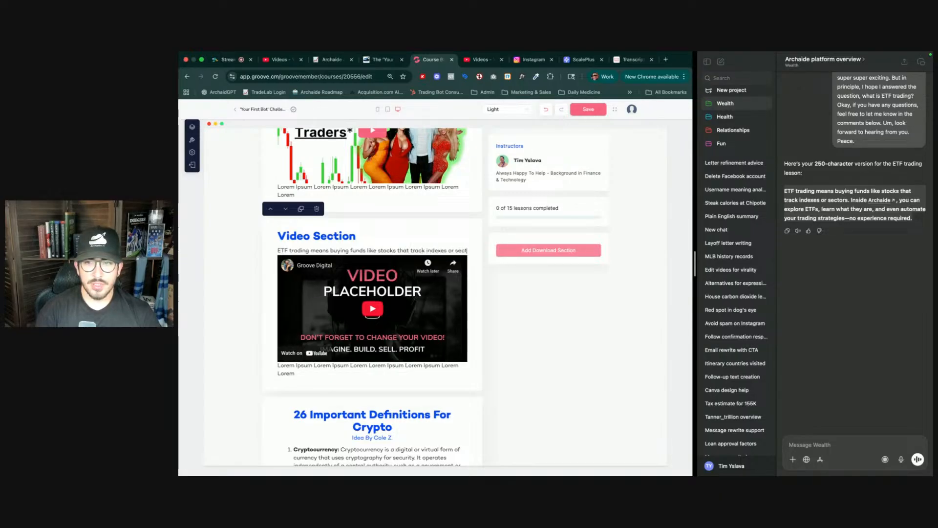
pyautogui.write('ors. ')
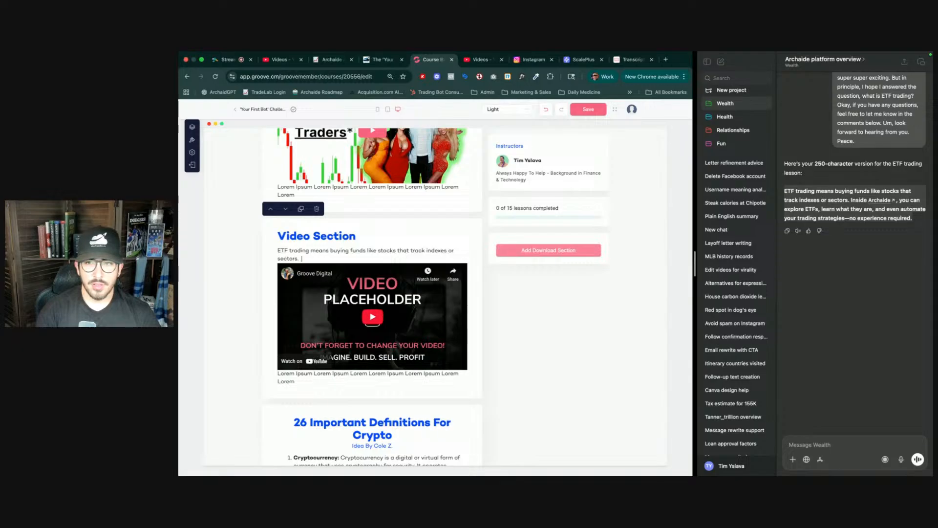
pyautogui.write('Inside Archaide')
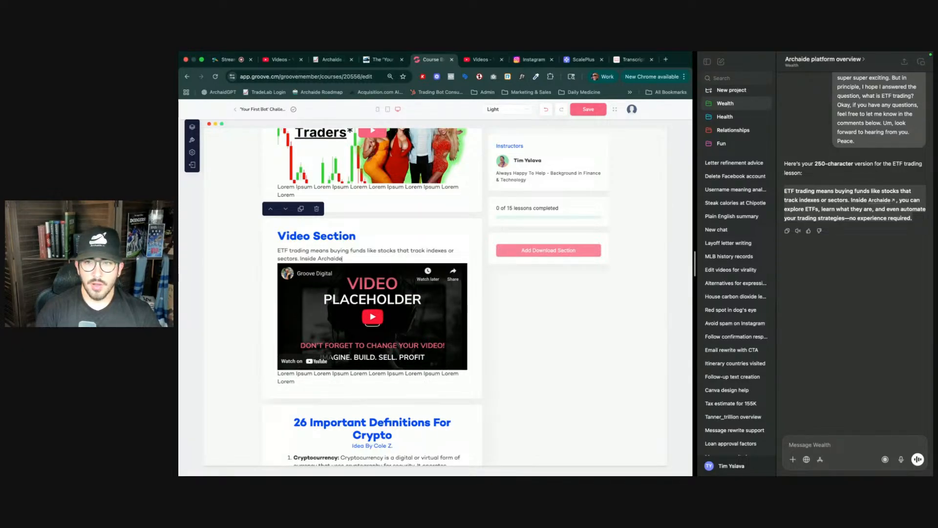
pyautogui.write(' you can explore ETF')
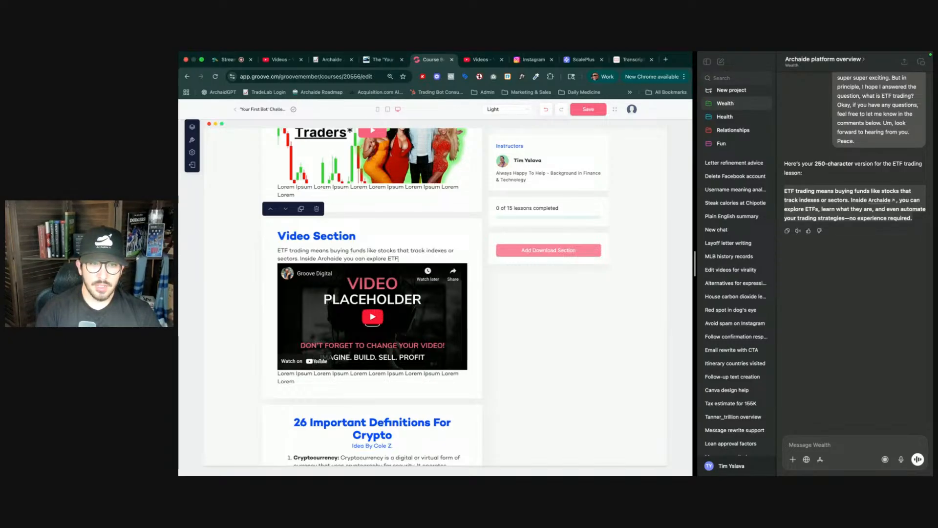
pyautogui.write('s, lea')
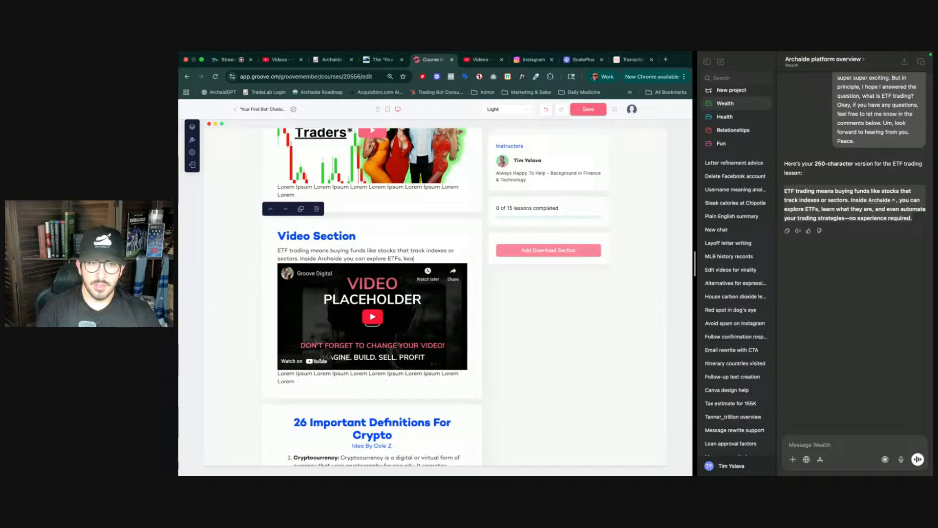
pyautogui.write(' learn')
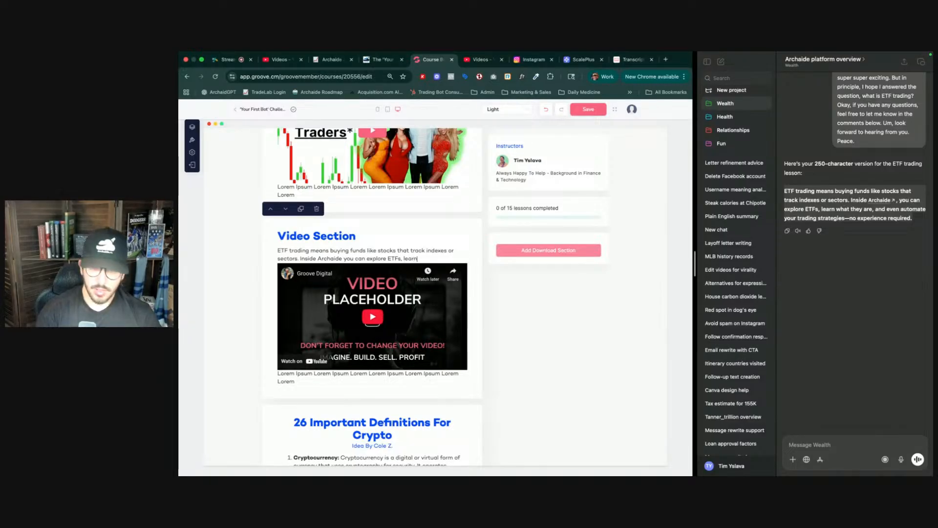
pyautogui.write(' what they')
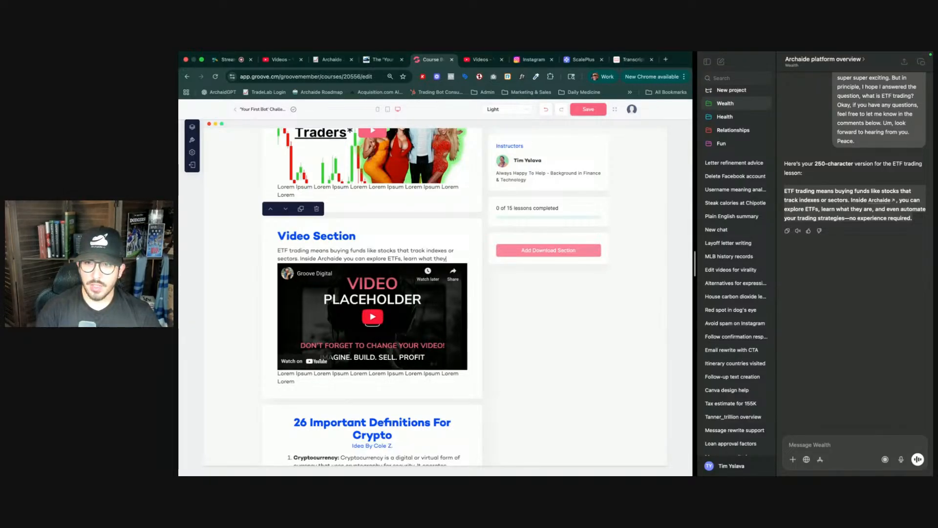
pyautogui.write(' are, a')
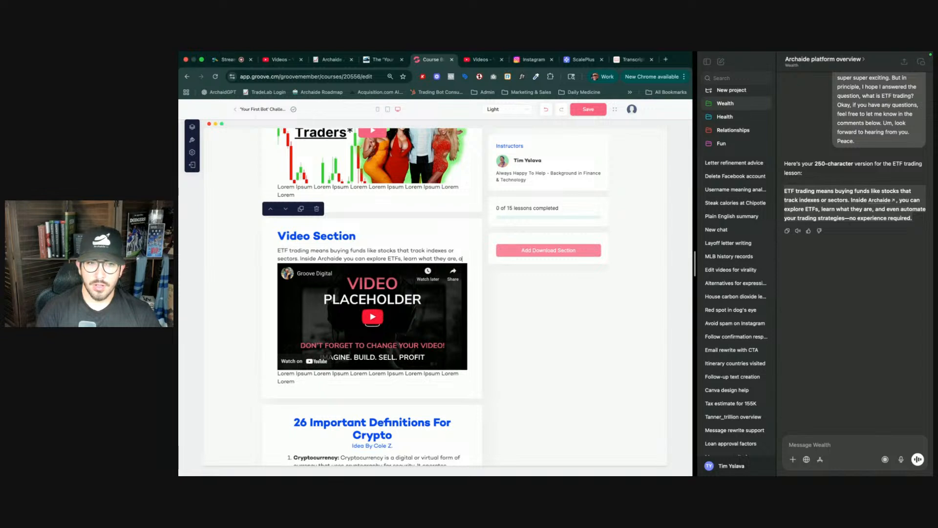
pyautogui.write('nd even automate your')
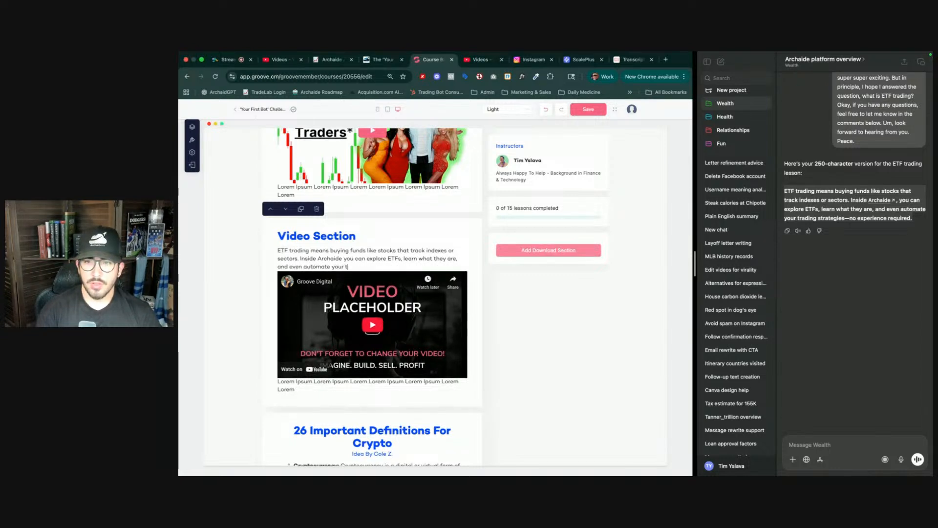
pyautogui.write('teg')
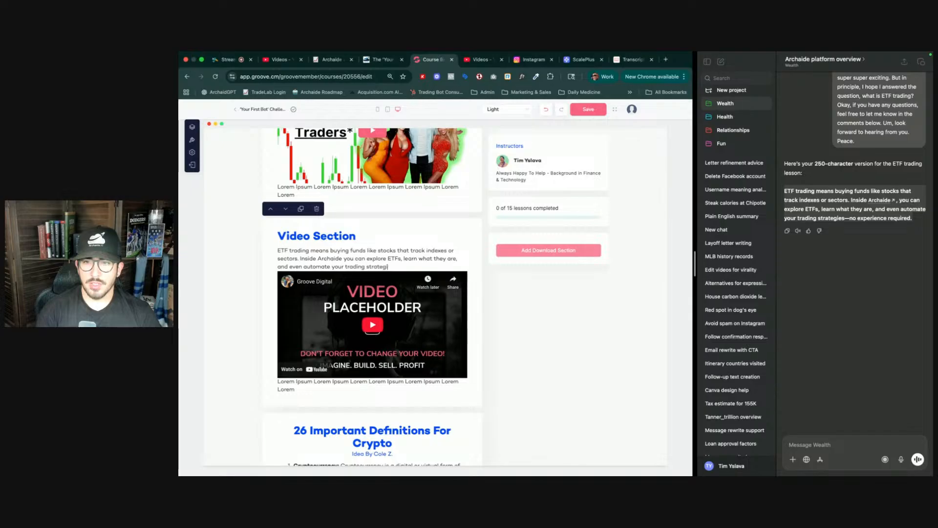
pyautogui.write('ies - no expeirence required.')
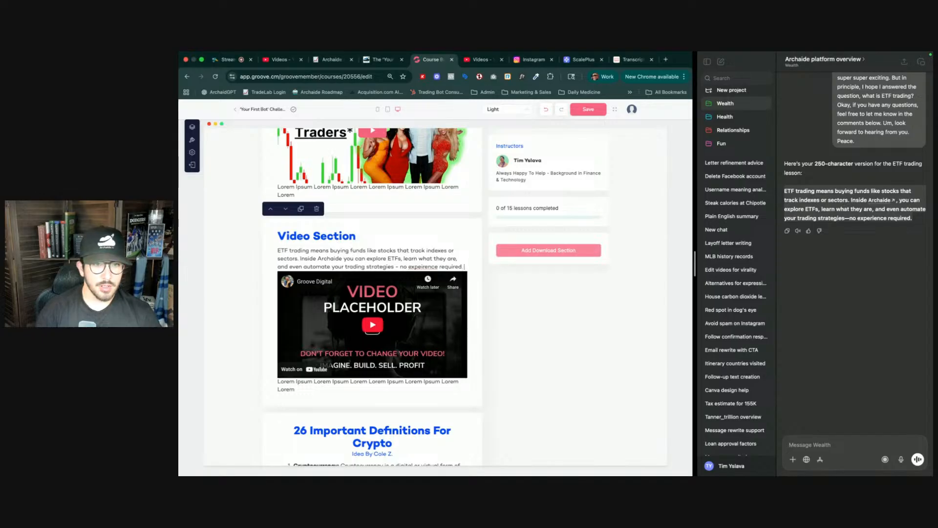
# - Continue the paragraph with "Inside Archaide you can explore ETFs, learn what they are, and even automate your trading strategies - no experience required", fixing the misspelling
pyautogui.rightClick(413, 268)
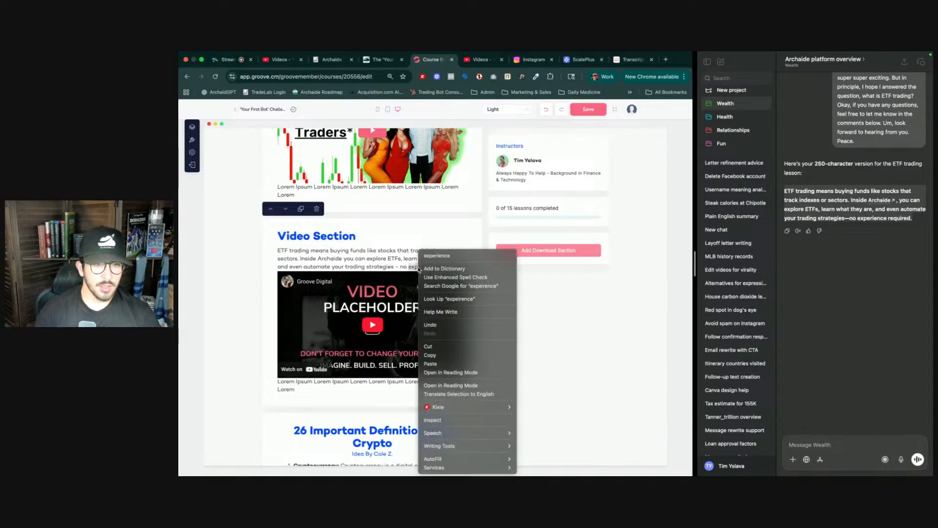
pyautogui.click(446, 256)
# - Rename the section heading to "What Is ETF Trading?"
pyautogui.tripleClick(326, 237)
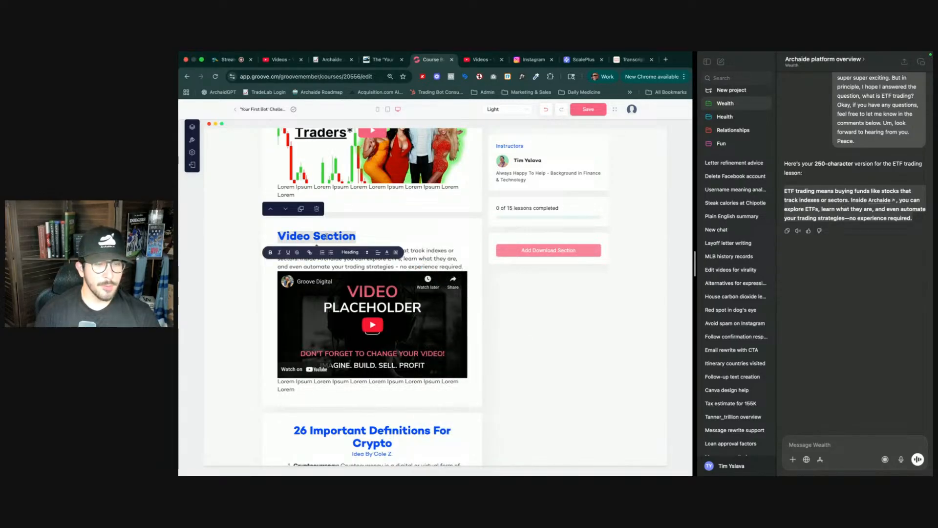
pyautogui.write('What ')
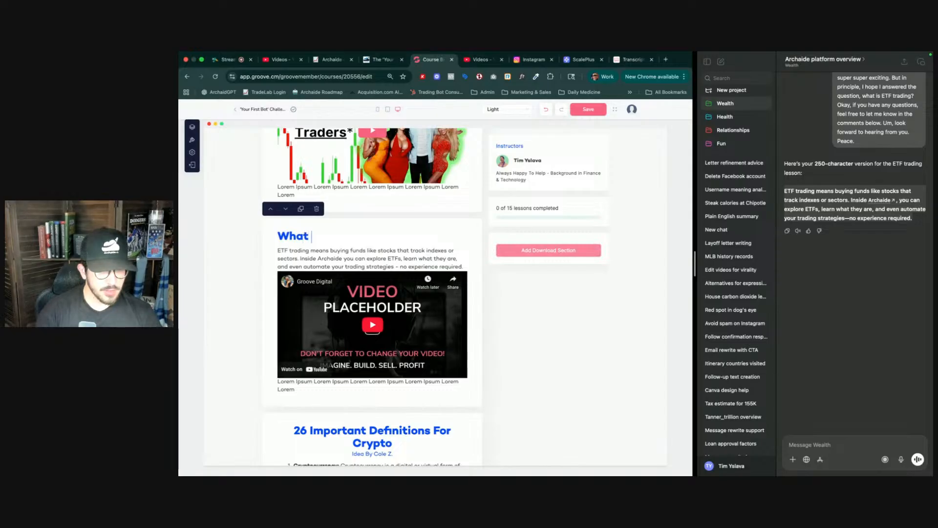
pyautogui.write('Is ETF Trading?')
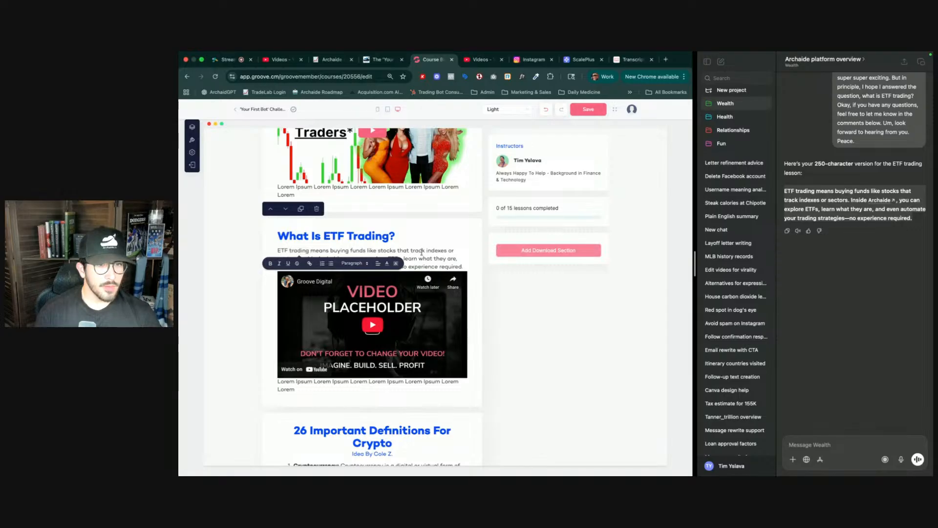
pyautogui.doubleClick(329, 259)
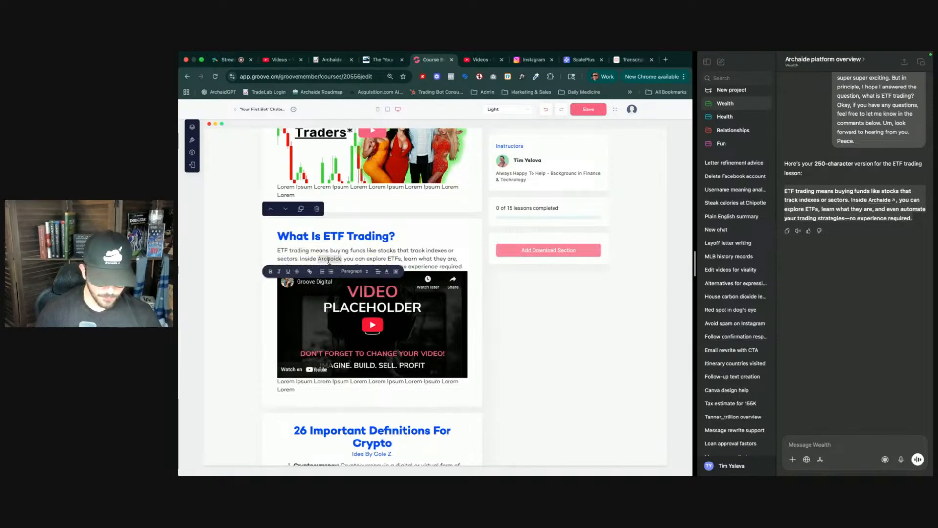
pyautogui.click(309, 271)
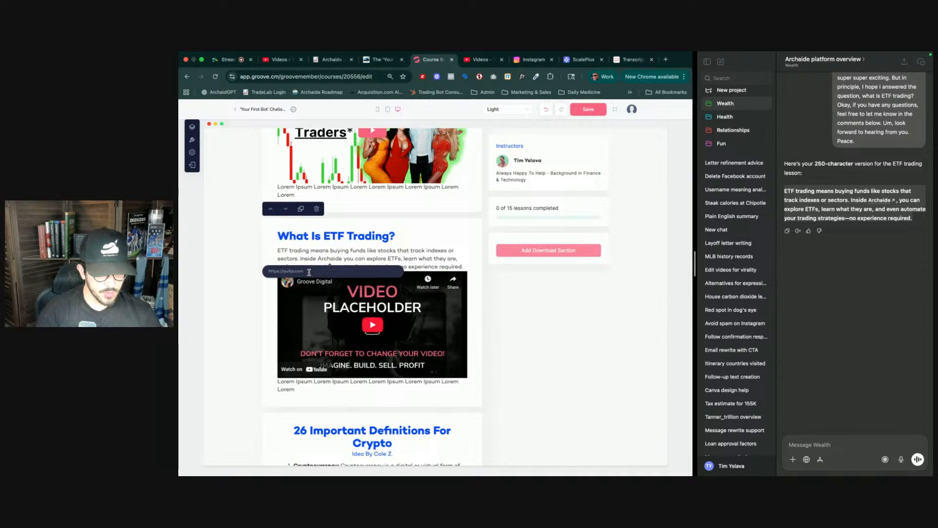
pyautogui.write('https')
pyautogui.write('://gro')
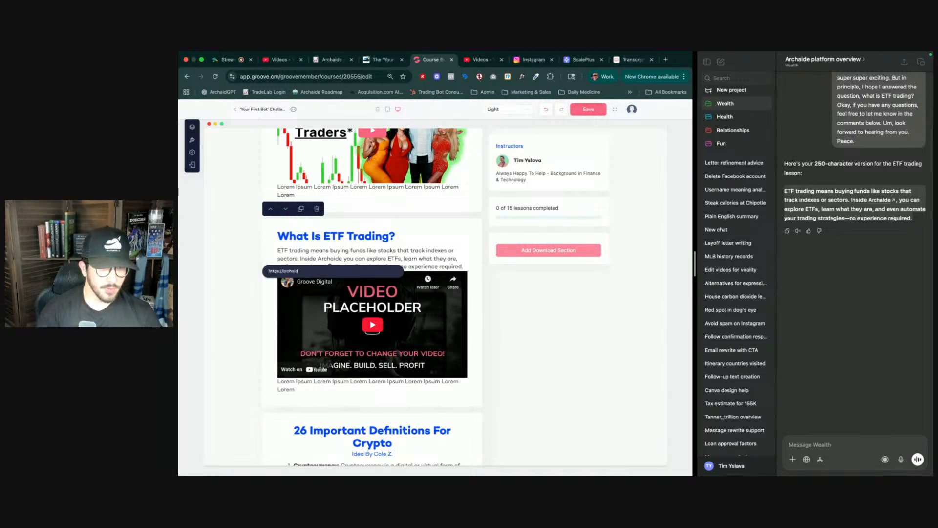
pyautogui.write('haide.io/d')
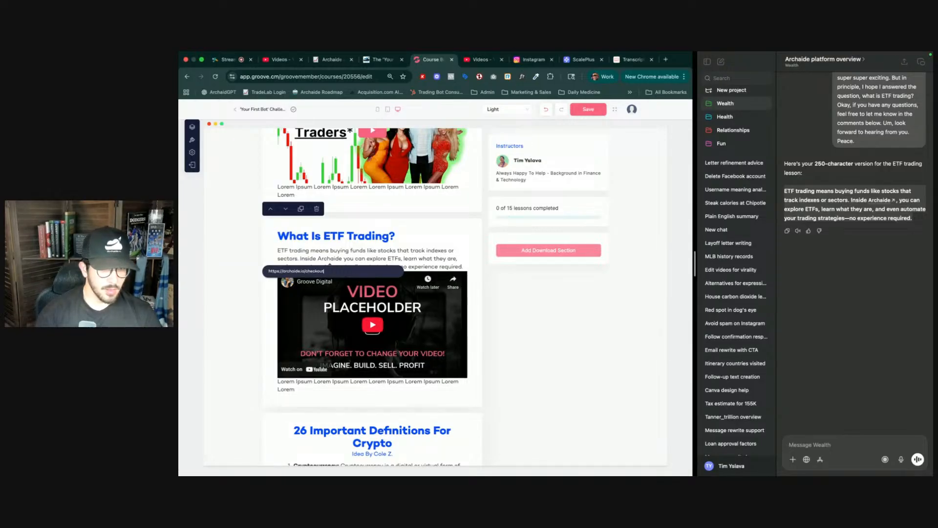
pyautogui.press('Return')
# - Open the video placeholder's video picker, switch to adding a YouTube video, and select the name field
pyautogui.scroll(-2, 472, 257)
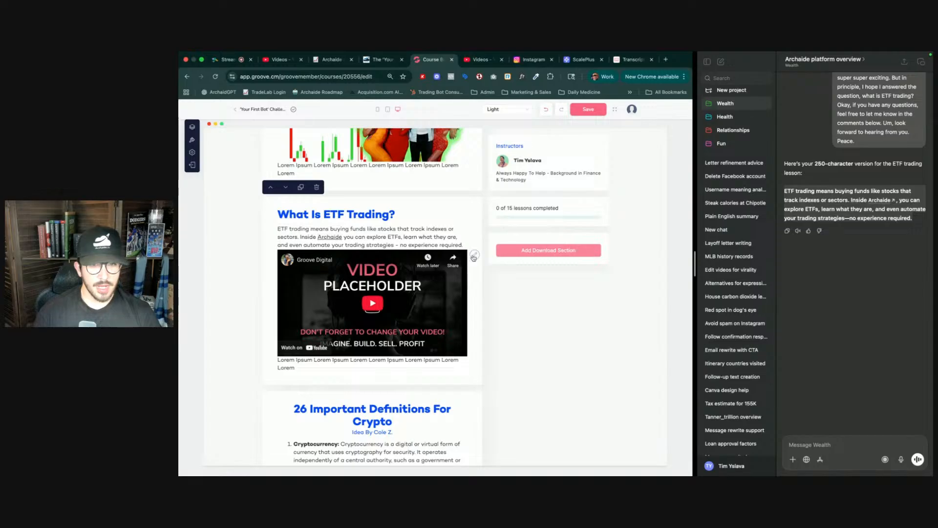
pyautogui.click(473, 257)
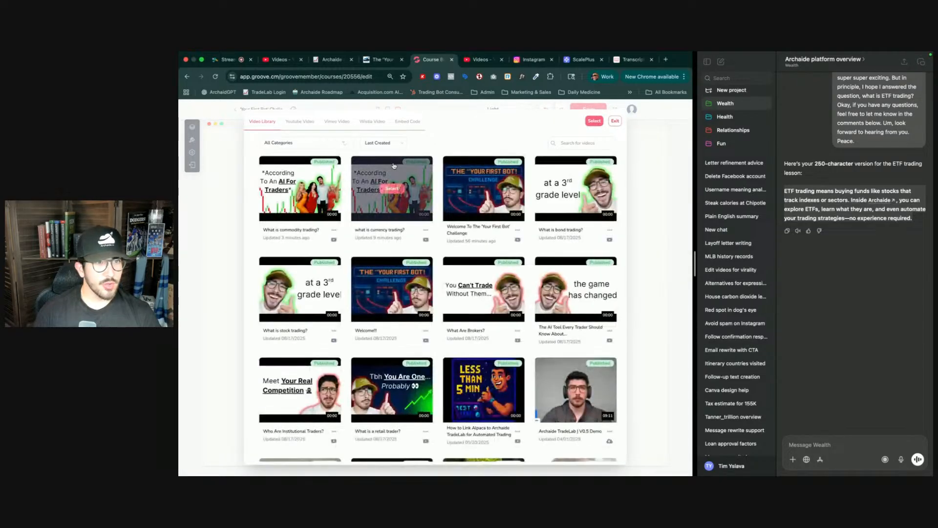
pyautogui.click(296, 122)
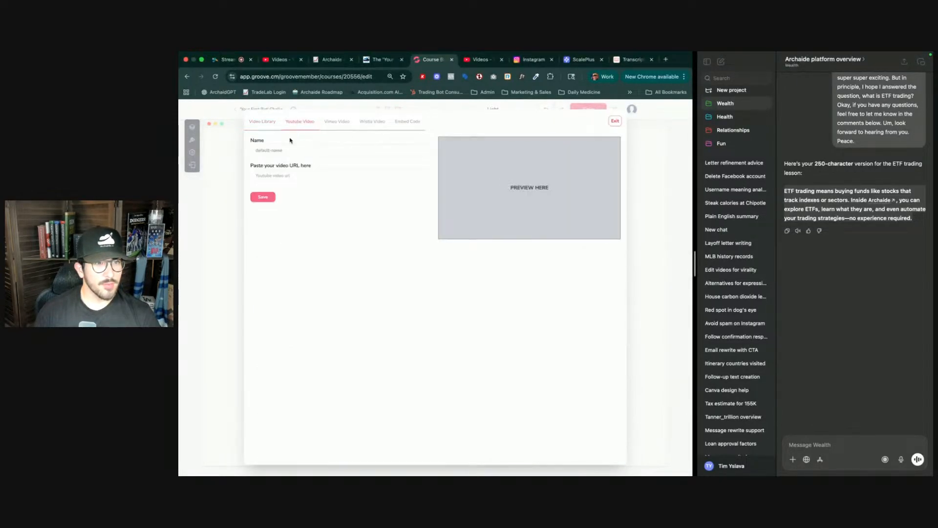
pyautogui.tripleClick(274, 150)
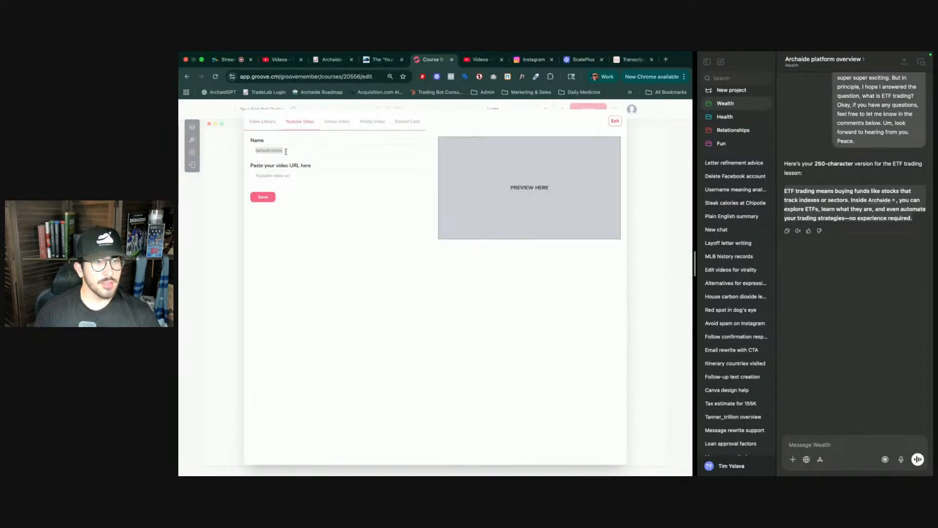
# - Copy the shareable link of the "What is ETF Trading?" video from the YouTube Studio course playlist
pyautogui.click(481, 59)
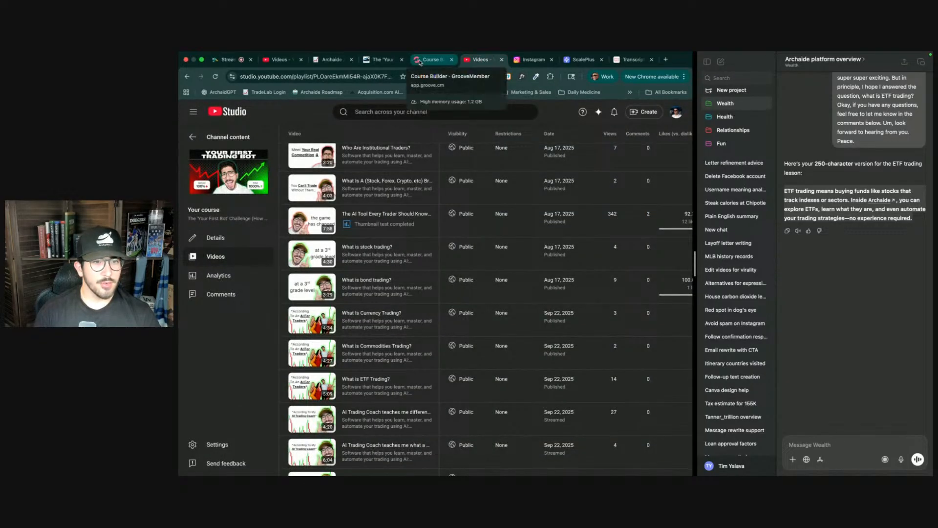
pyautogui.hotkey('ctrl', 'shift', 'Tab')
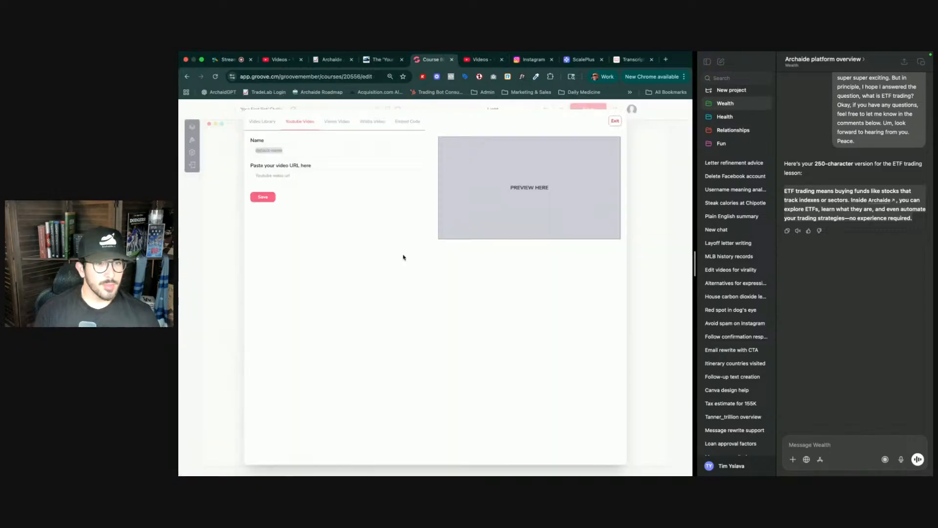
pyautogui.hotkey('ctrl', 'Tab')
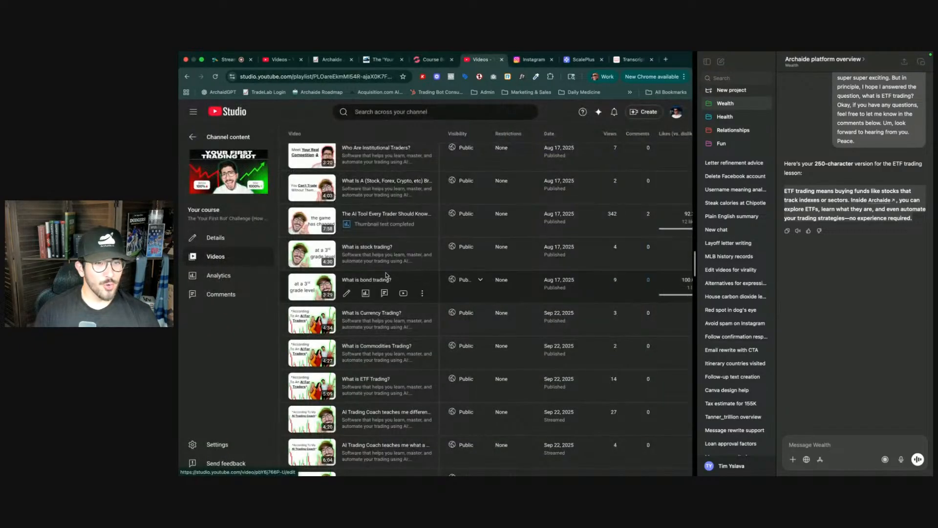
pyautogui.scroll(-1, 422, 327)
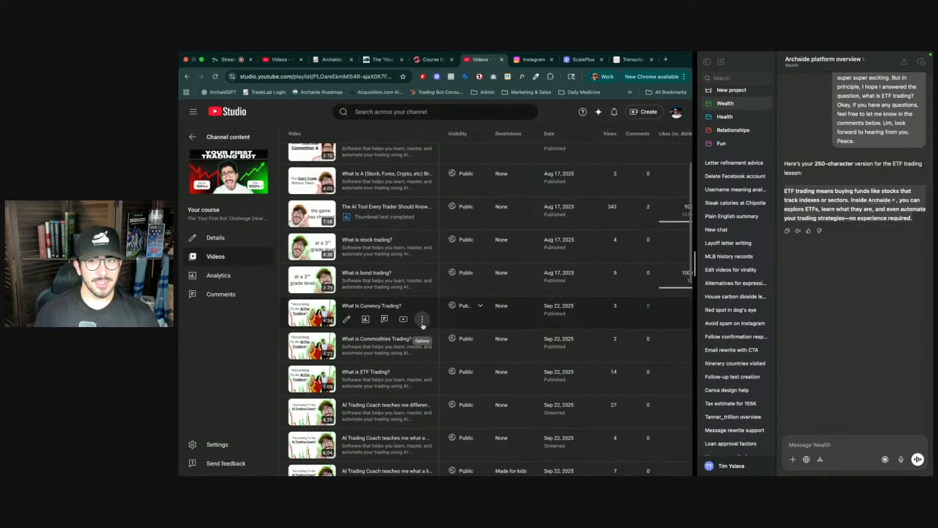
pyautogui.hotkey('ctrl', 'shift', 'Tab')
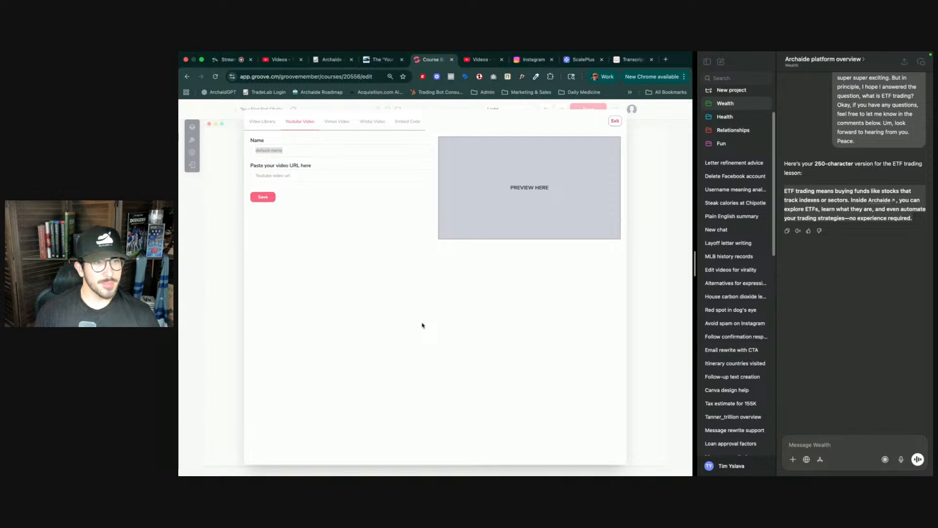
pyautogui.hotkey('ctrl', 'Tab')
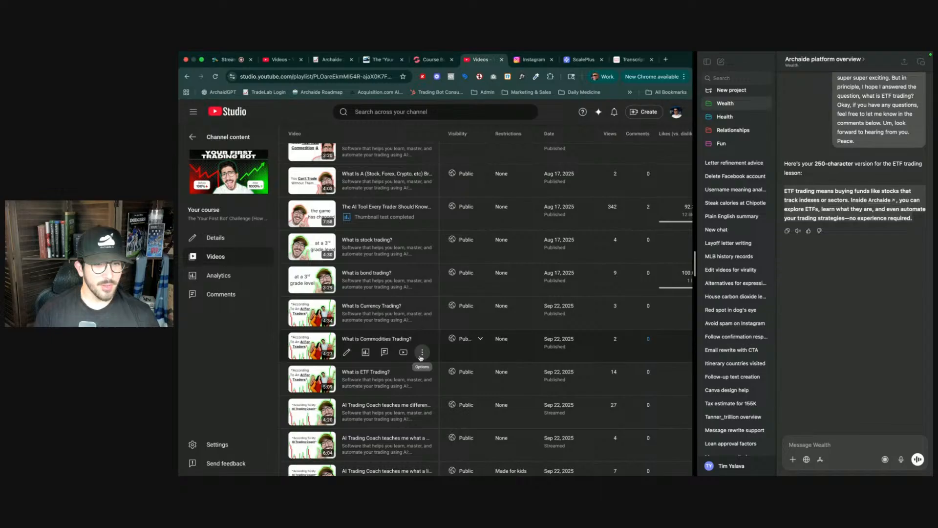
pyautogui.click(422, 386)
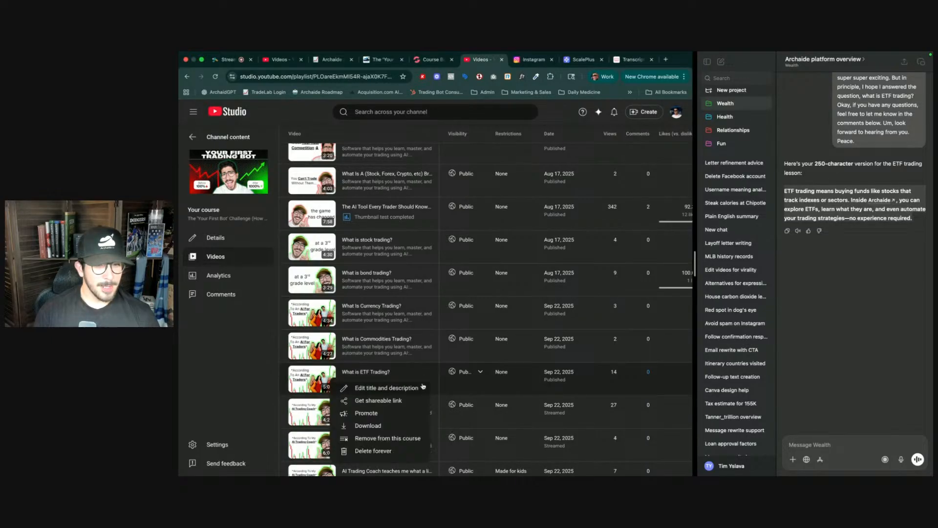
pyautogui.click(389, 398)
# - Paste the YouTube link as the video URL, name the video "What is ETF trading?", and save it
pyautogui.hotkey('ctrl', 'shift', 'Tab')
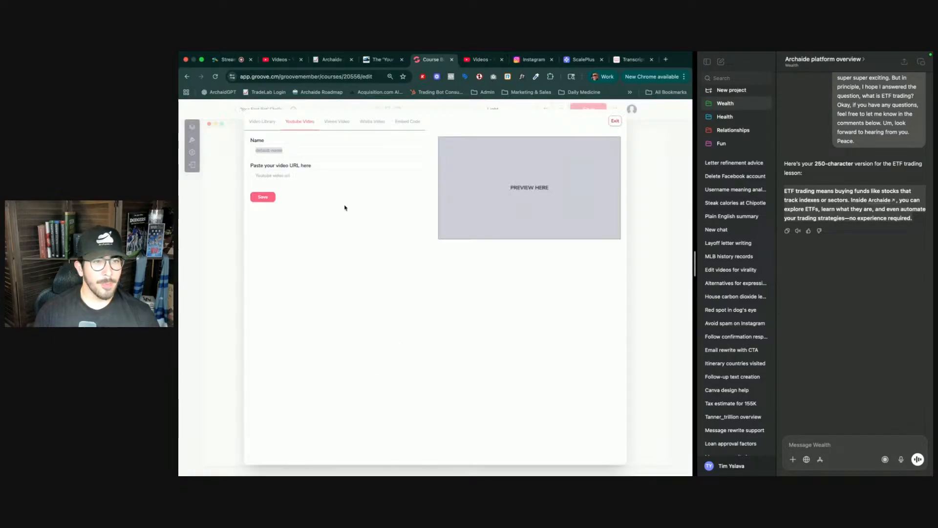
pyautogui.click(324, 174)
pyautogui.hotkey('ctrl', 'v')
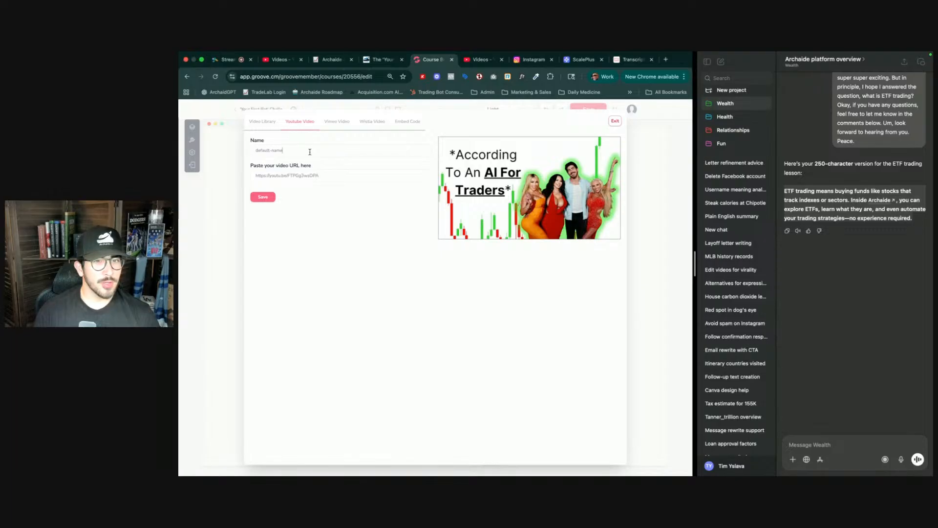
pyautogui.hotkey('ctrl', 'a')
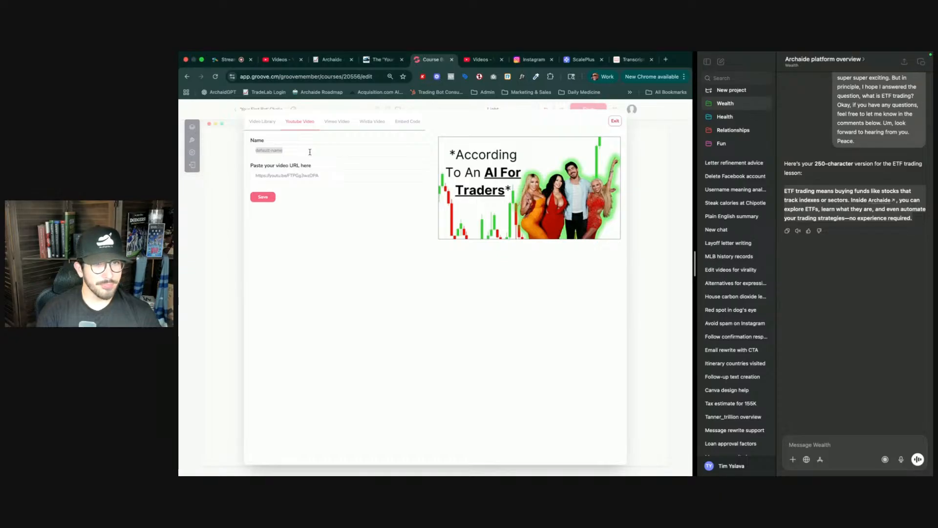
pyautogui.write('What is ETF trading?')
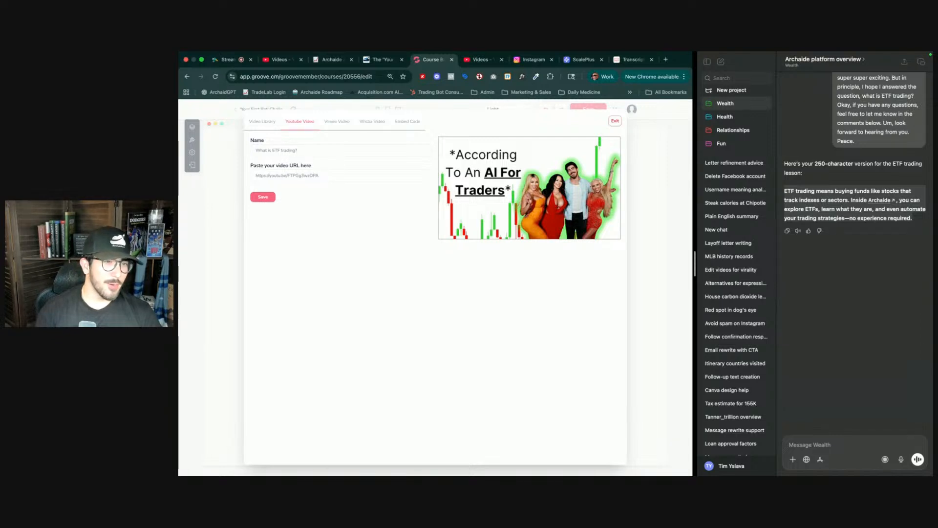
pyautogui.click(264, 197)
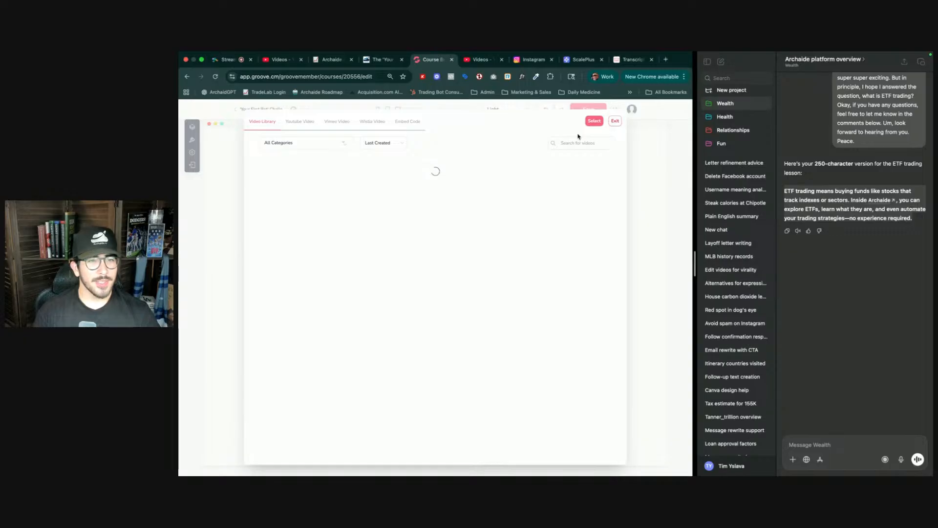
# - Select the "What is ETF trading?" video from the video library for the lesson
pyautogui.moveTo(490, 209)
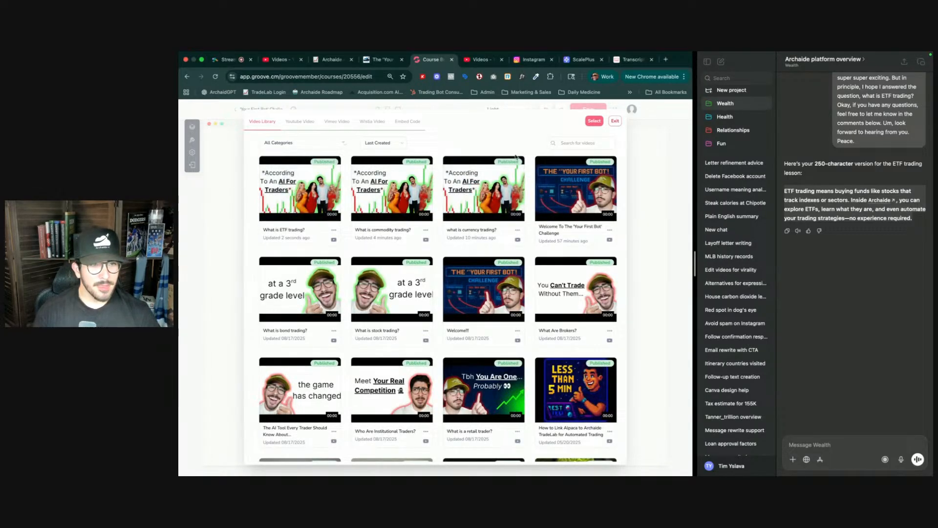
pyautogui.click(300, 189)
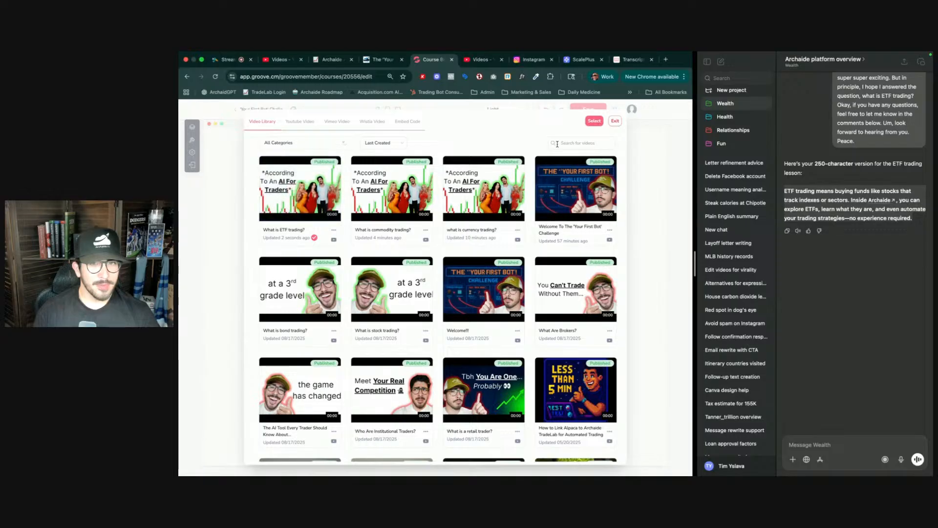
pyautogui.click(590, 122)
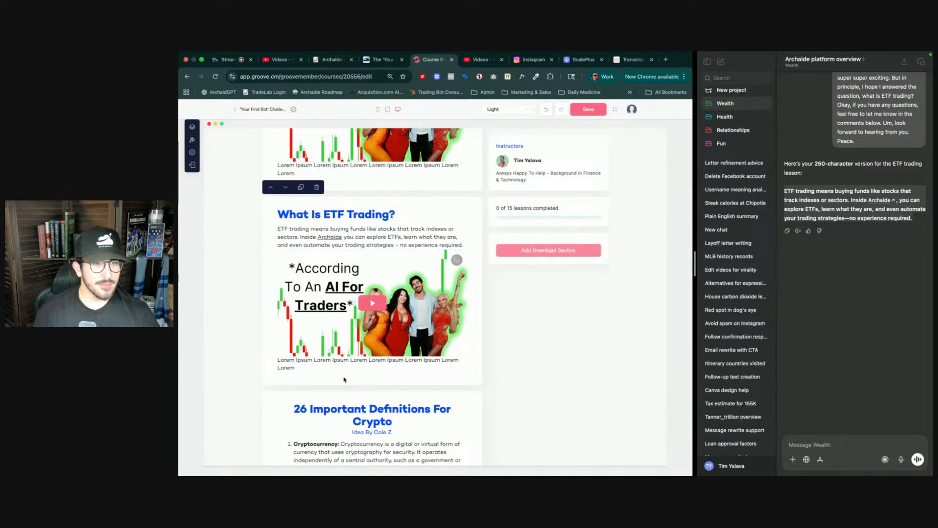
# - Delete the Lorem Ipsum placeholder text under the ETF video and under the preceding section's video
pyautogui.tripleClick(333, 364)
pyautogui.press('BackSpace')
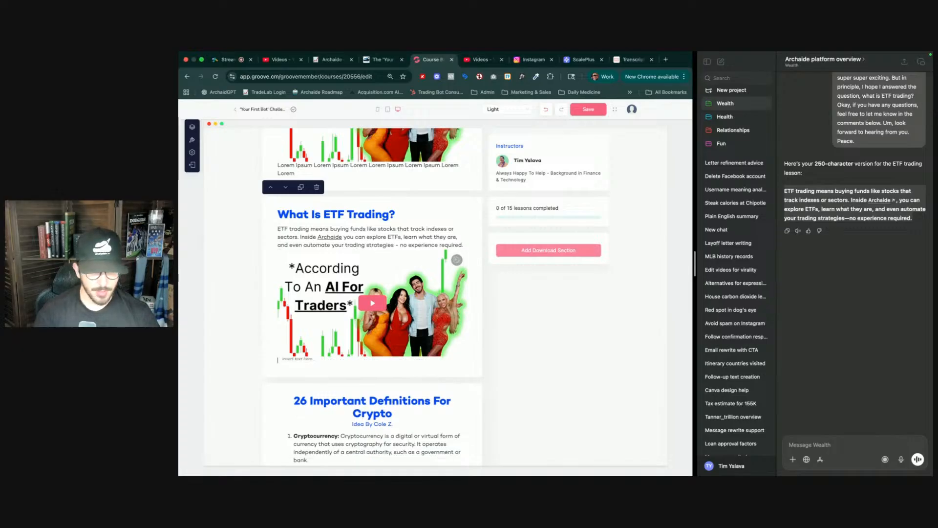
pyautogui.tripleClick(300, 170)
pyautogui.press('BackSpace')
# - Scroll through the course page to review the lesson sections
pyautogui.scroll(5, 305, 195)
pyautogui.scroll(10, 310, 210)
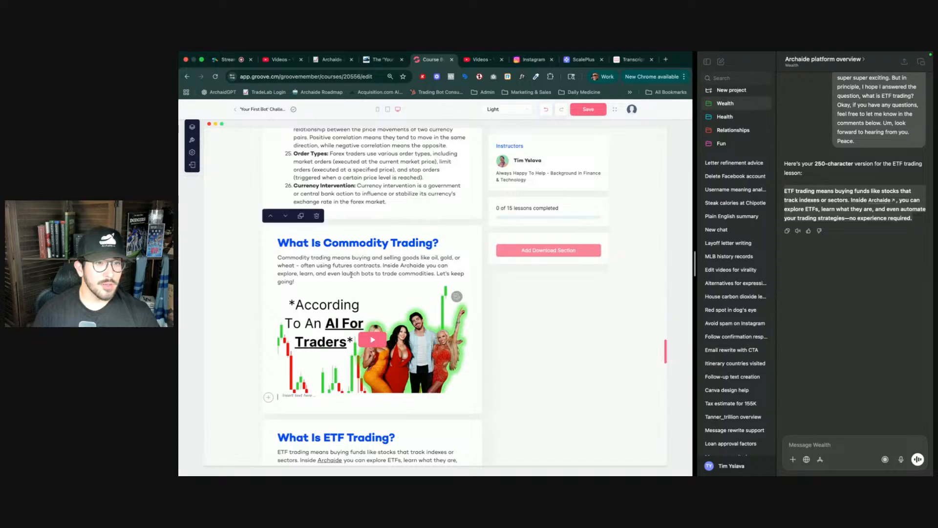
pyautogui.scroll(2, 351, 276)
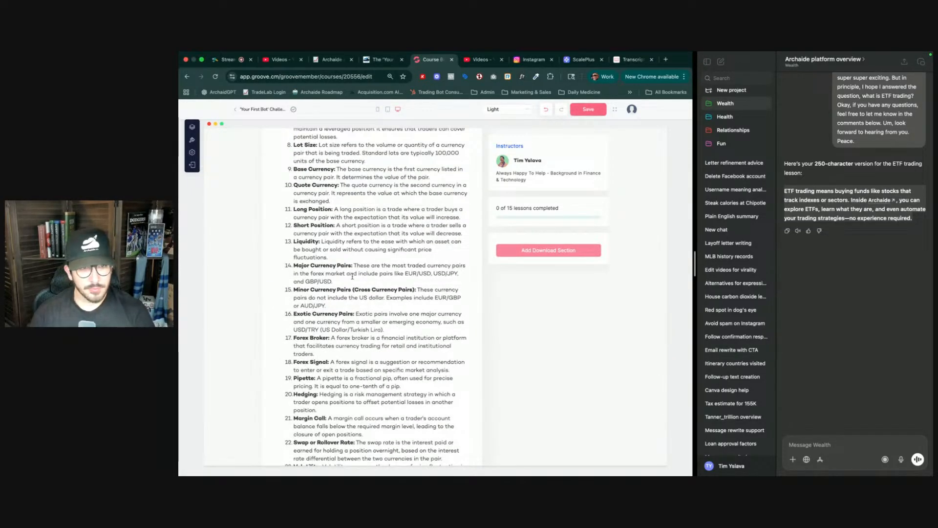
pyautogui.scroll(1, 352, 277)
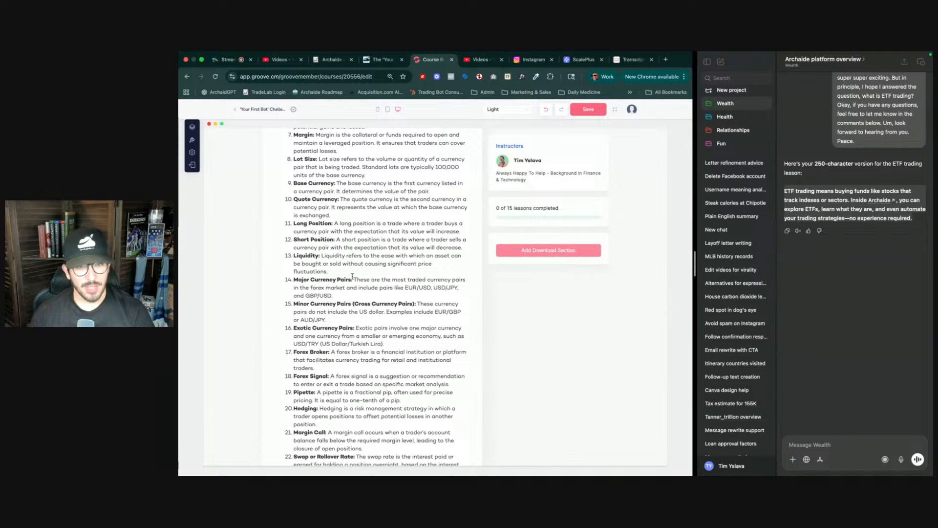
pyautogui.scroll(6, 352, 276)
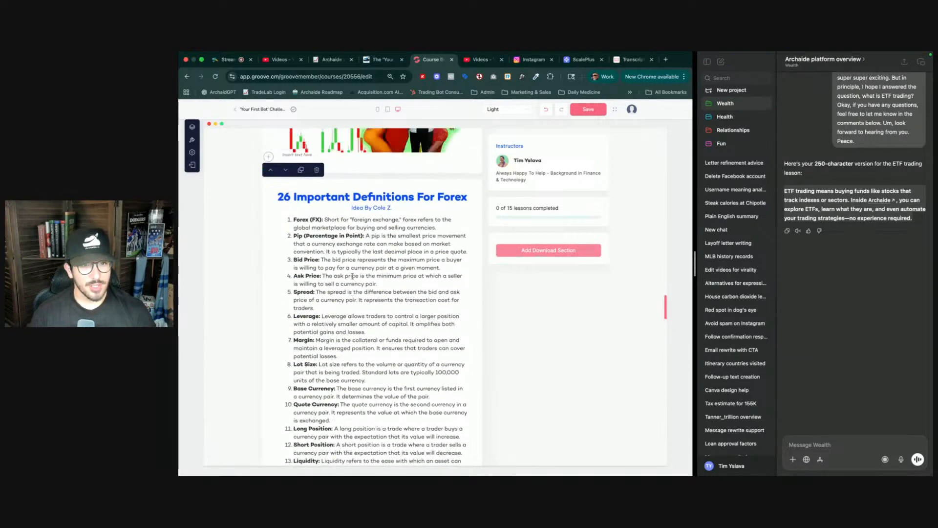
pyautogui.scroll(3, 353, 279)
pyautogui.scroll(-20, 353, 279)
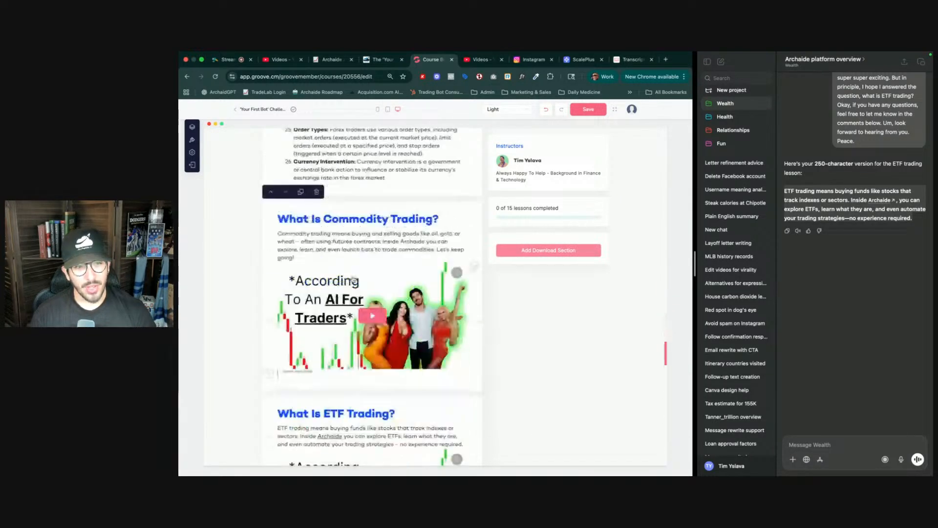
pyautogui.scroll(-20, 353, 279)
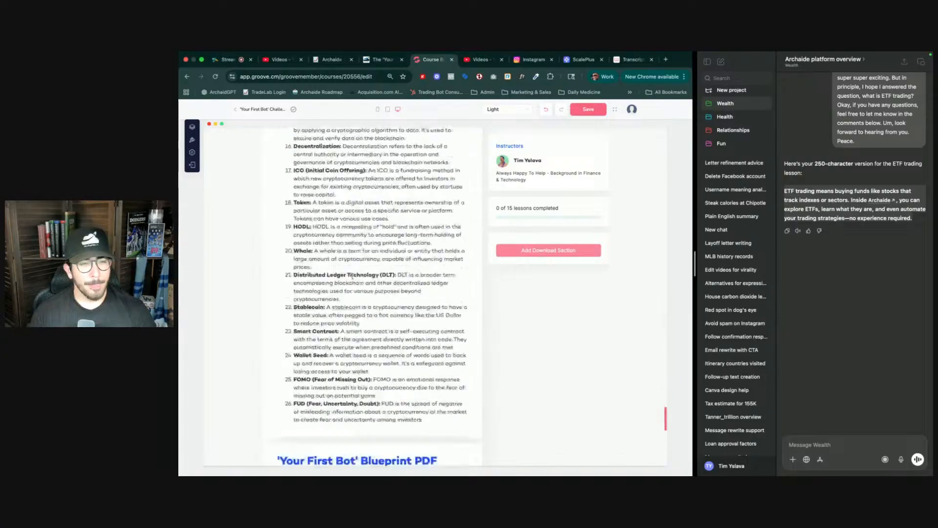
pyautogui.scroll(-4, 353, 279)
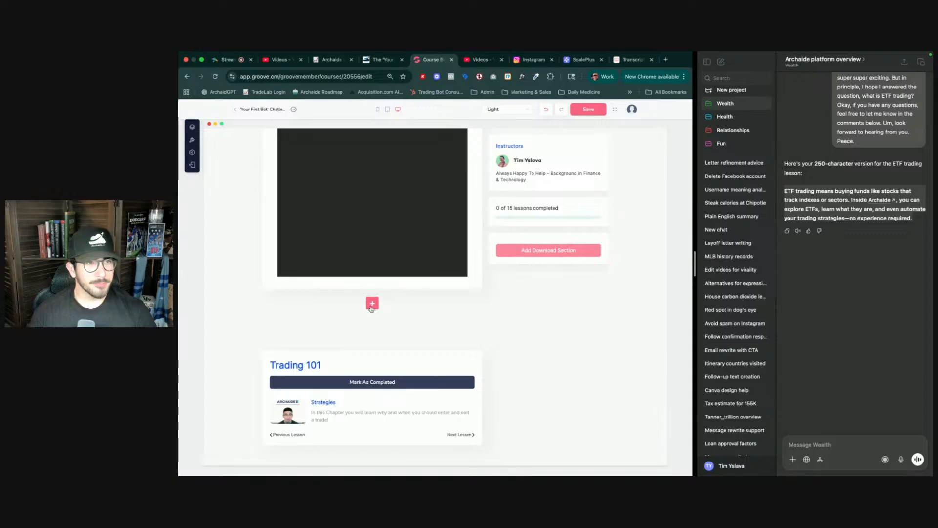
# - Switch to the StreamYard tab and change the broadcast to the camera-only layout
pyautogui.click(231, 62)
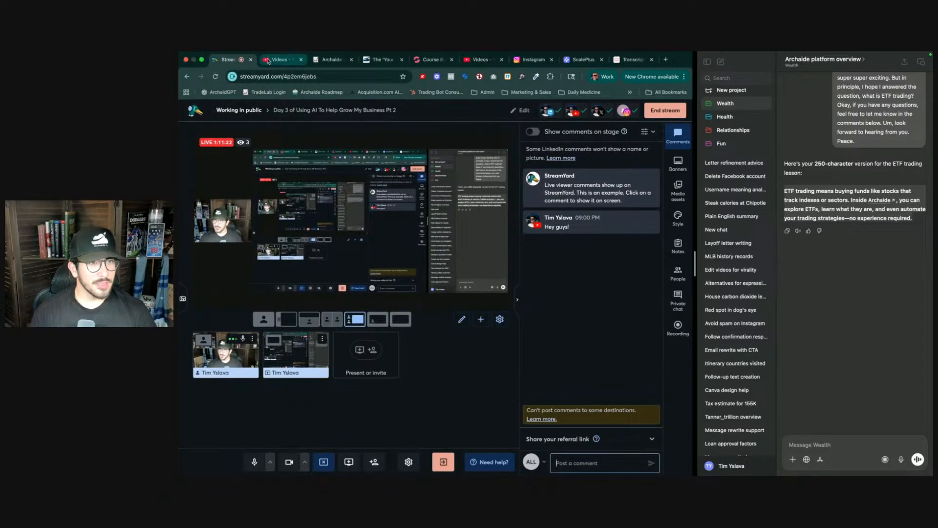
pyautogui.click(281, 60)
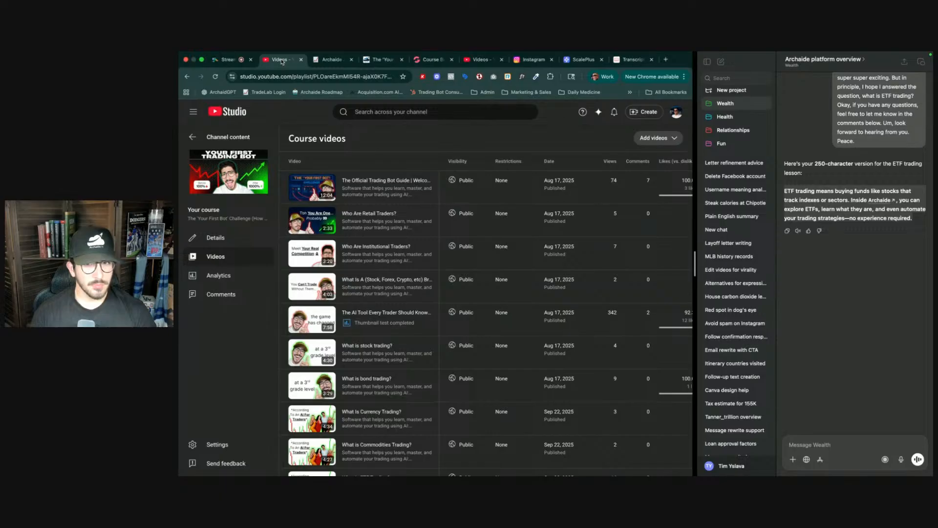
pyautogui.click(224, 61)
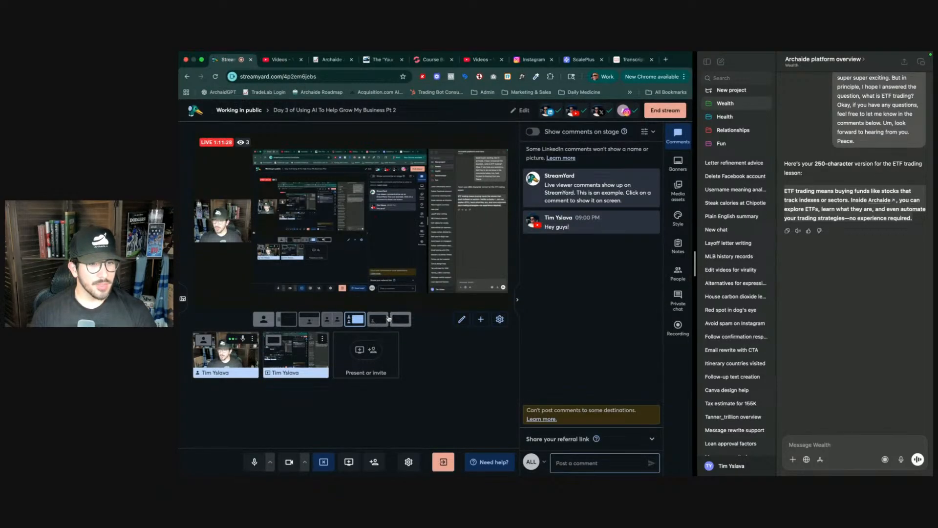
pyautogui.click(309, 319)
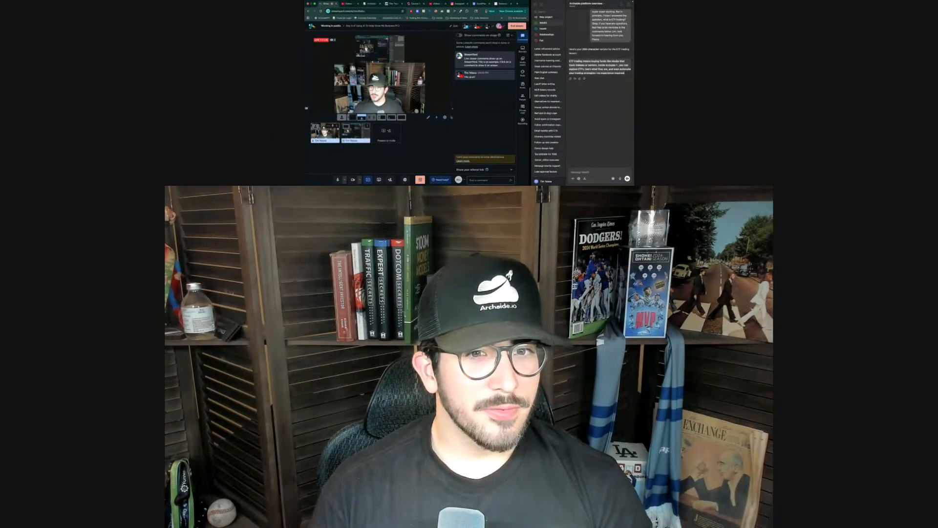
# - Review StreamYard's general settings and return the broadcast to the screen-share layout
pyautogui.click(452, 108)
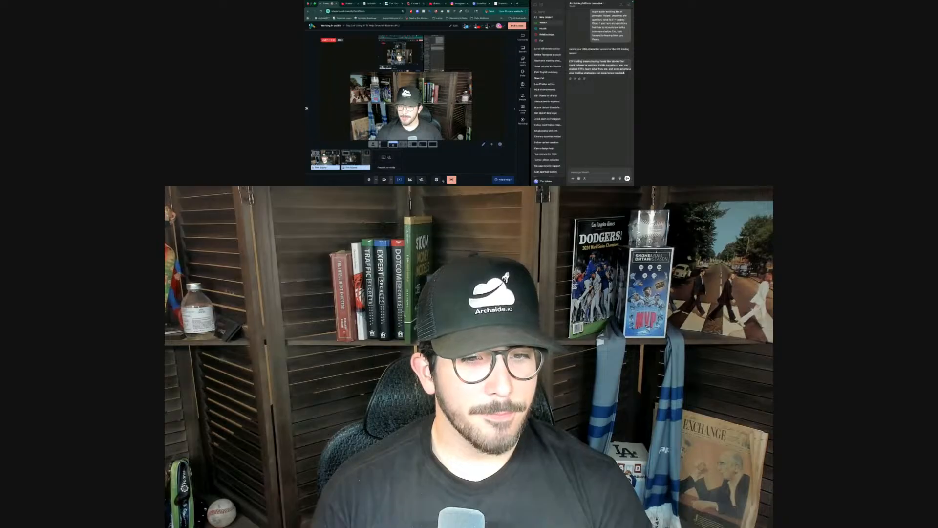
pyautogui.click(436, 180)
pyautogui.click(369, 70)
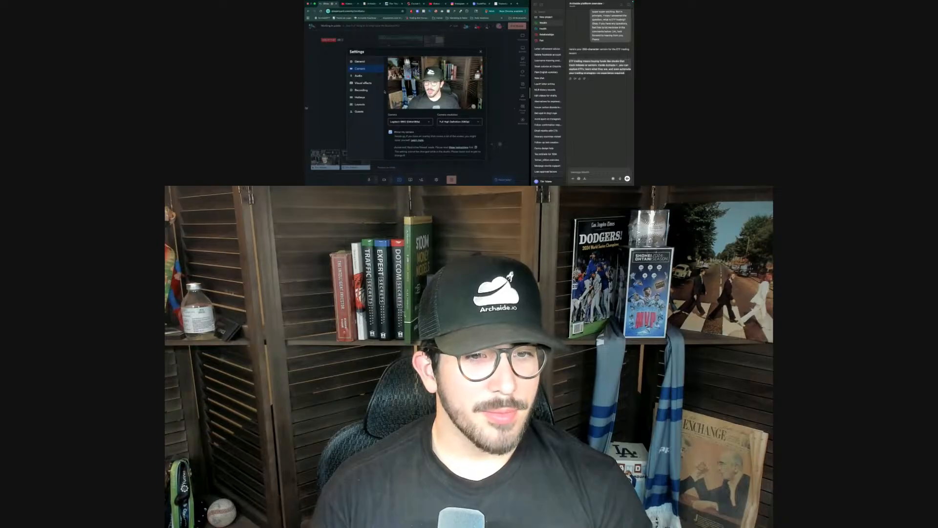
pyautogui.click(360, 62)
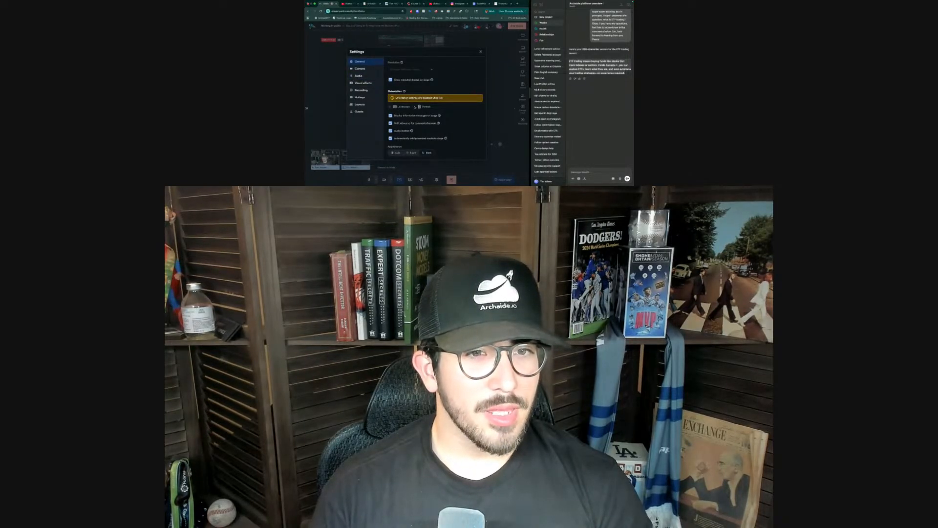
pyautogui.moveTo(421, 99); pyautogui.dragTo(444, 99)
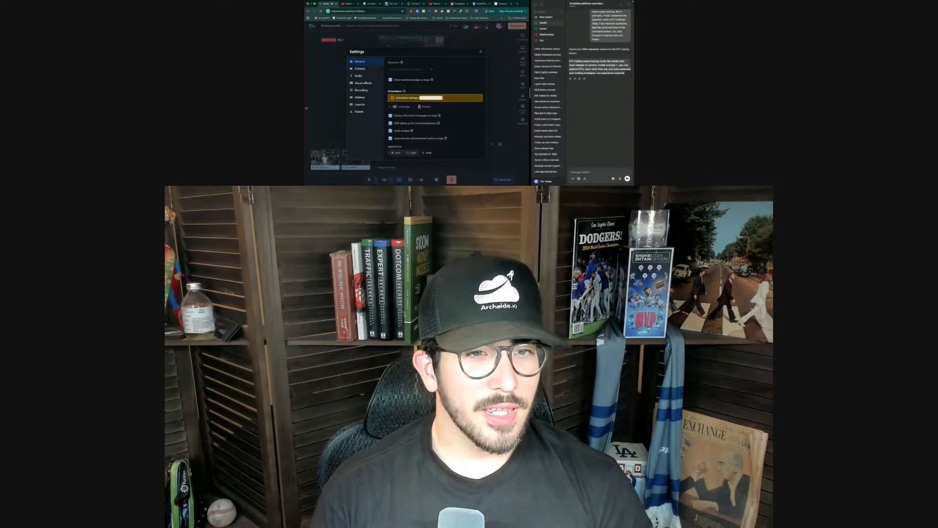
pyautogui.click(480, 52)
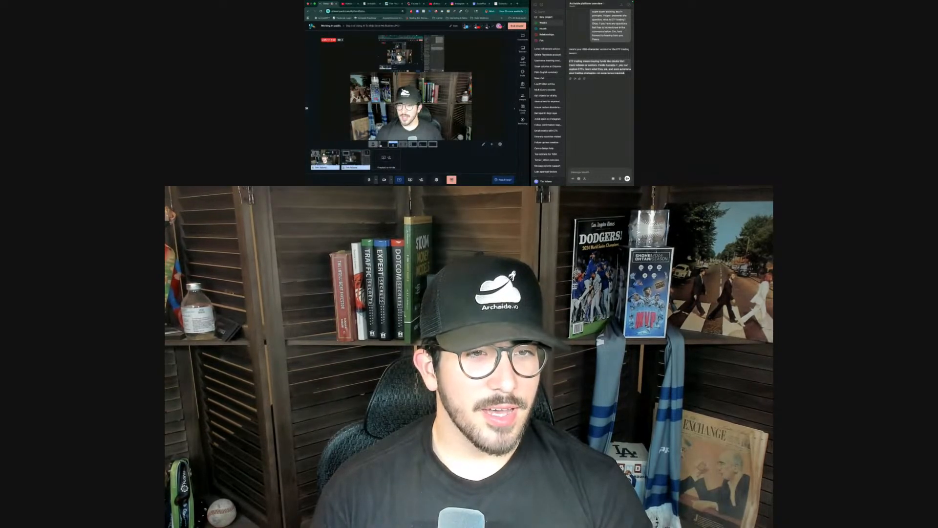
pyautogui.click(381, 145)
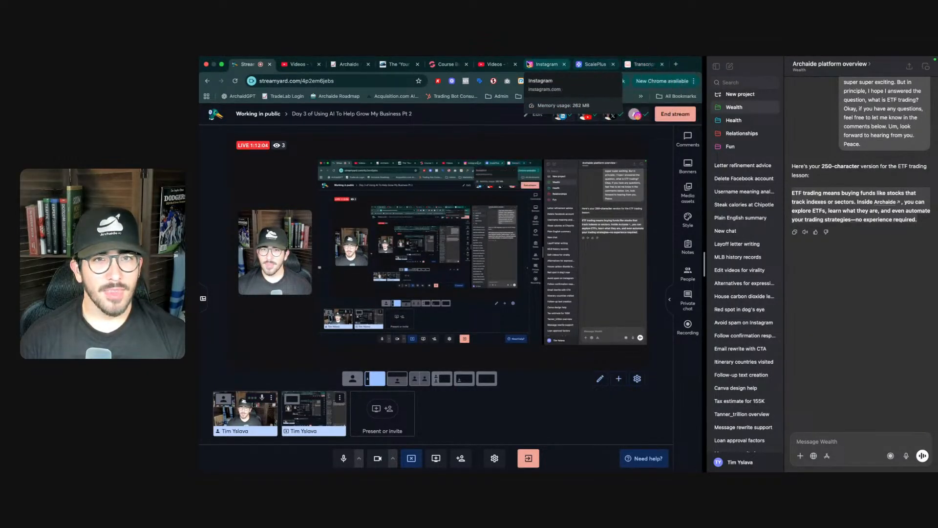
# - Return to the course builder and save the course page
pyautogui.click(446, 64)
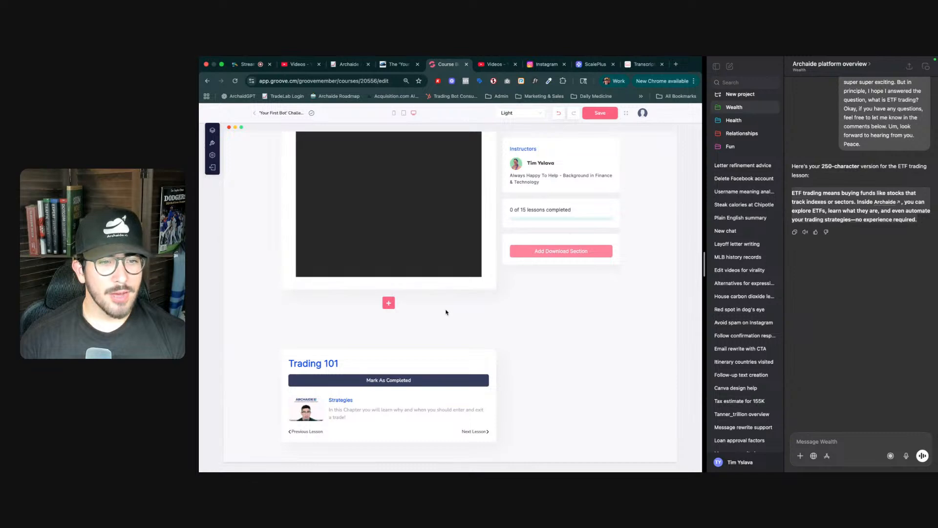
pyautogui.scroll(15, 446, 311)
pyautogui.click(595, 112)
pyautogui.scroll(10, 461, 280)
pyautogui.scroll(5, 461, 280)
pyautogui.scroll(-7, 460, 279)
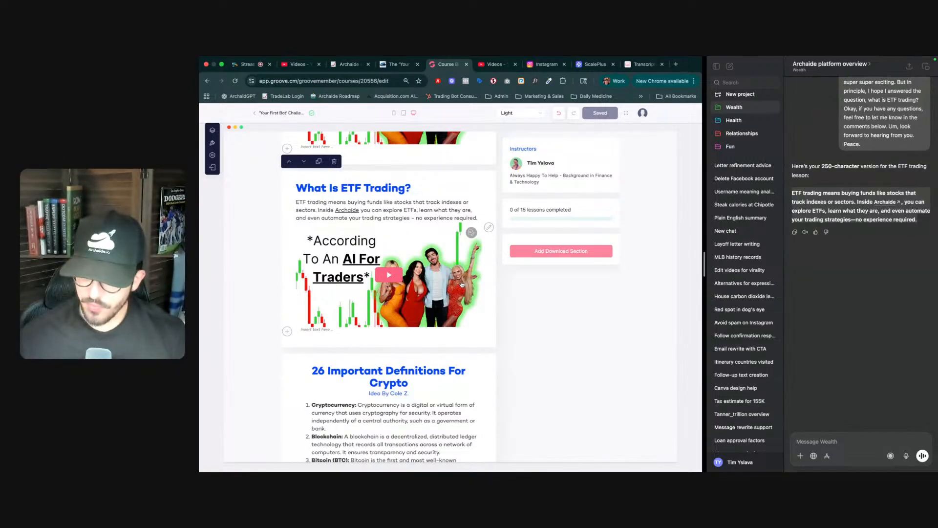
# - Add a new video section at the end of the lesson content
pyautogui.scroll(-5, 463, 318)
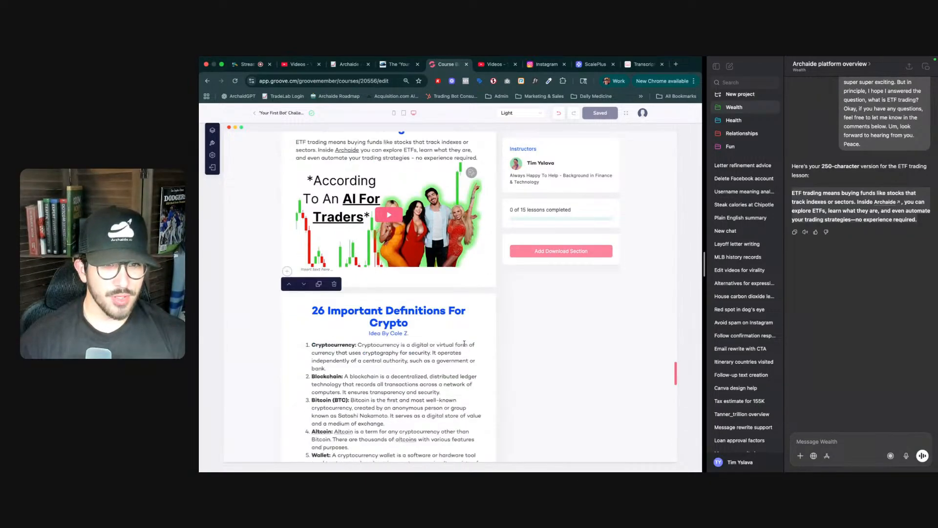
pyautogui.scroll(-15, 464, 345)
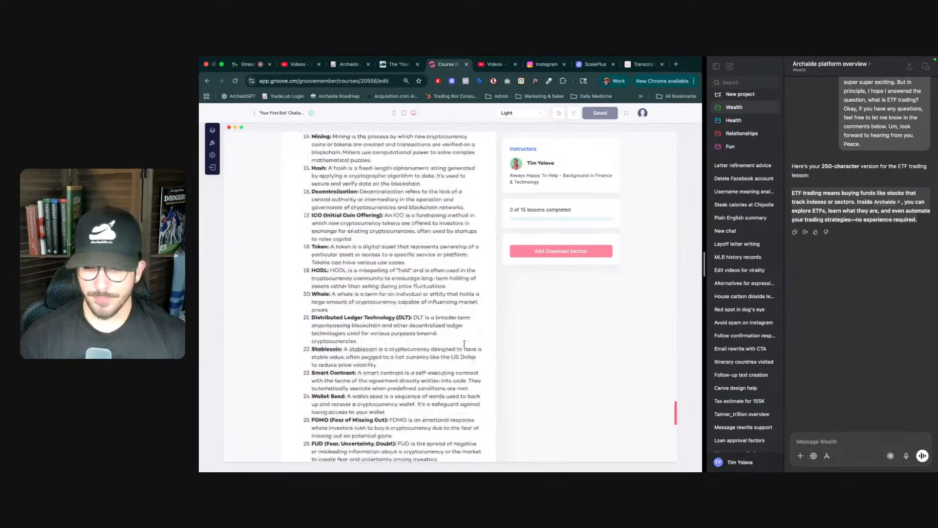
pyautogui.scroll(-4, 465, 345)
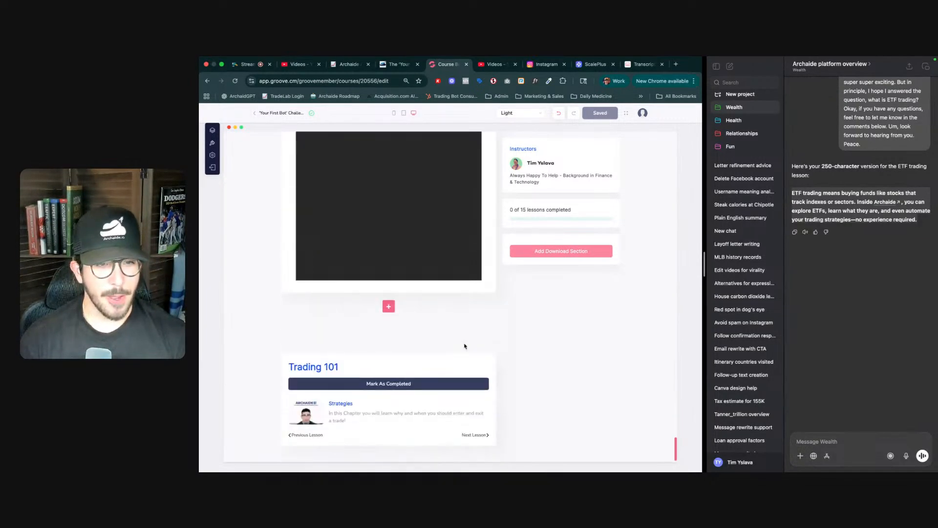
pyautogui.click(391, 308)
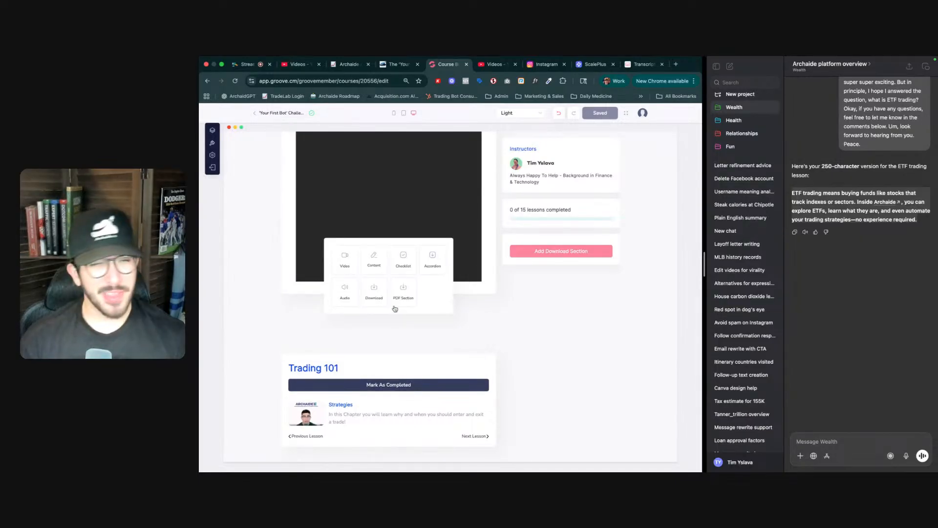
pyautogui.click(345, 259)
pyautogui.scroll(-2, 425, 304)
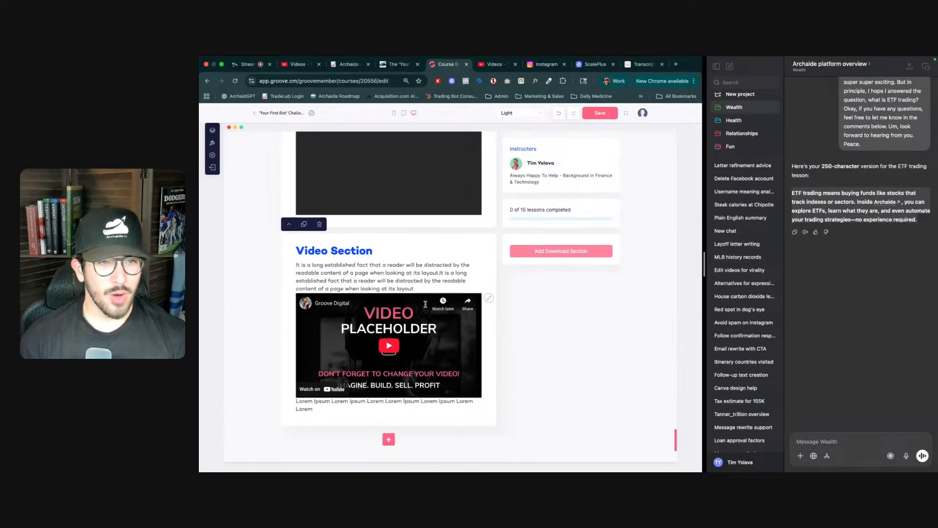
# - Move the video section up above the PDF and the 26 Important Definitions sections
pyautogui.click(289, 225)
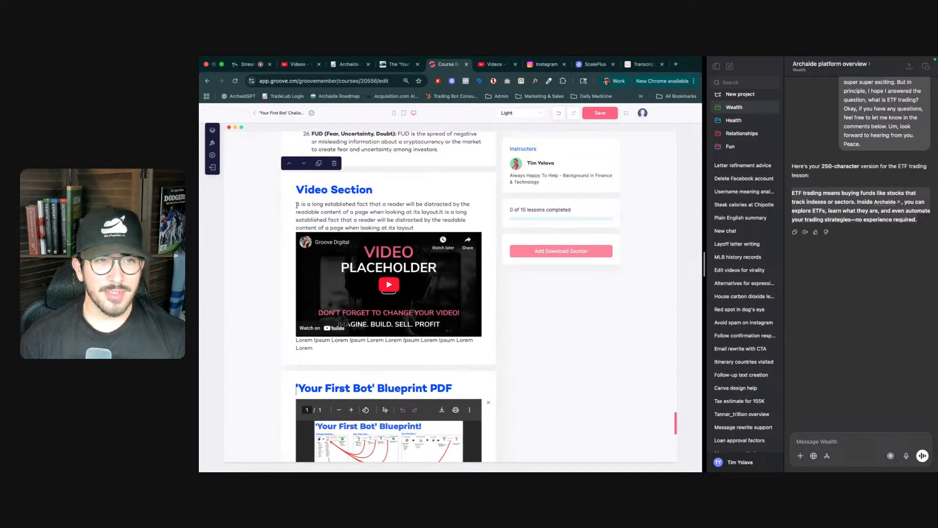
pyautogui.click(288, 165)
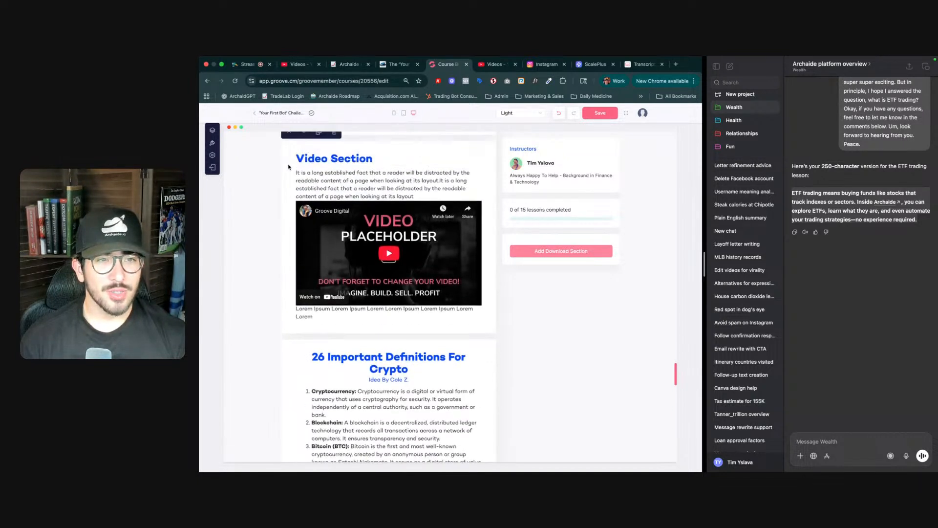
pyautogui.scroll(-6, 295, 201)
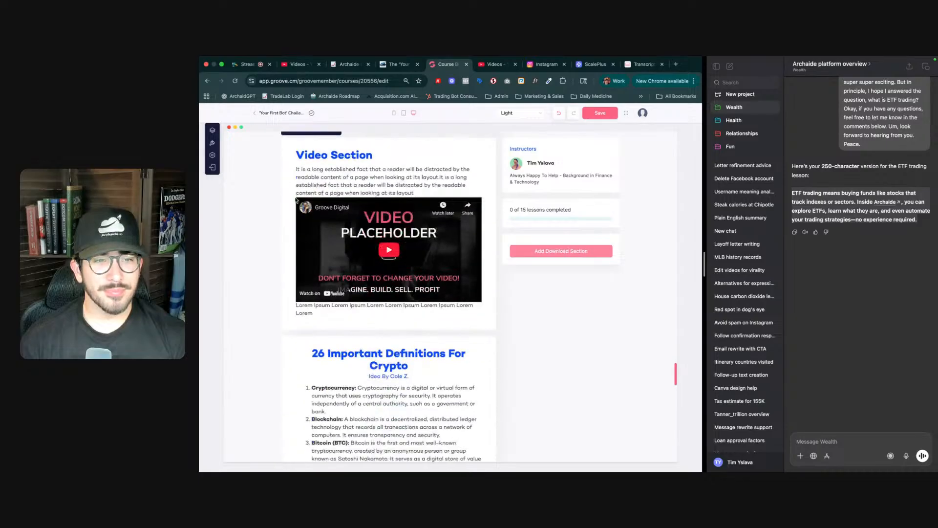
pyautogui.scroll(3, 313, 220)
pyautogui.scroll(1, 344, 176)
pyautogui.doubleClick(347, 169)
# - Switch to YouTube Studio and copy the shareable link of the 'AI Trading Coach teaches me differen...' video
pyautogui.hotkey('ctrl', 'Tab')
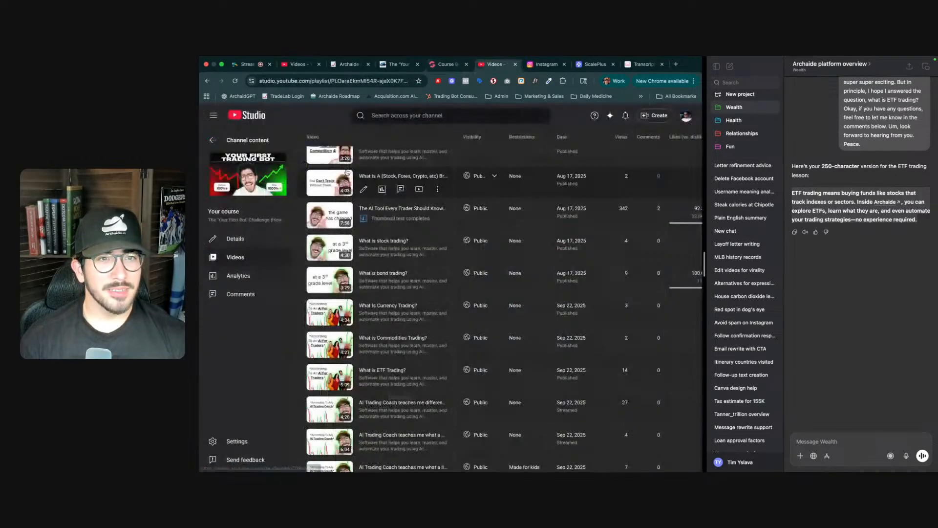
pyautogui.scroll(-1, 426, 364)
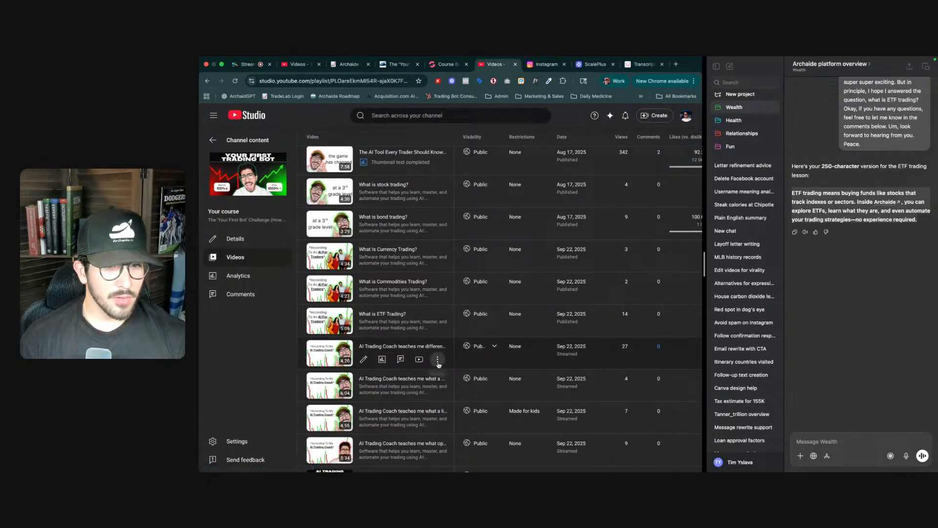
pyautogui.click(437, 363)
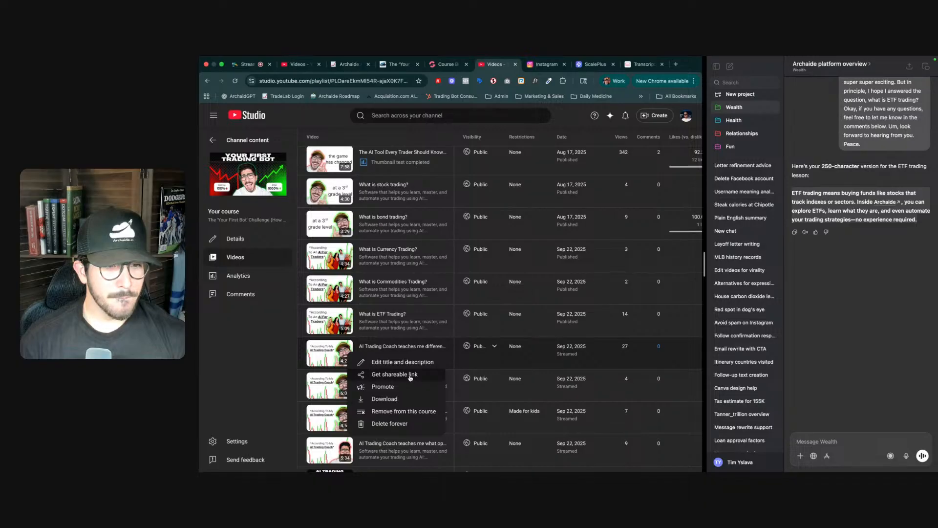
pyautogui.click(410, 374)
pyautogui.scroll(-2, 441, 378)
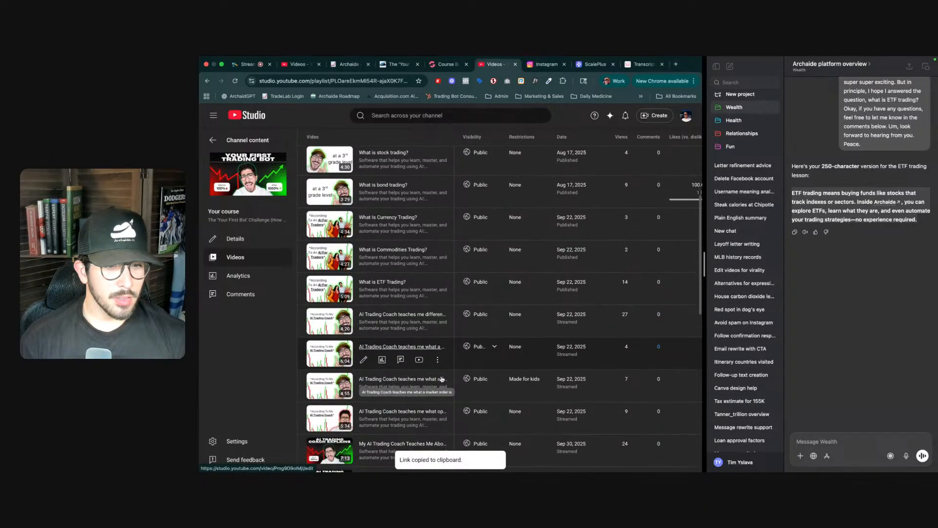
pyautogui.scroll(-1, 441, 378)
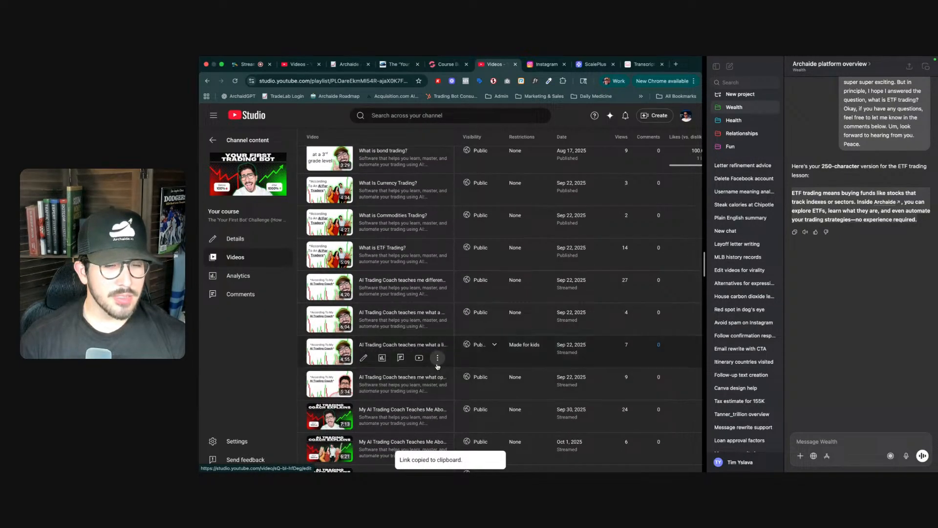
pyautogui.hotkey('ctrl', 'shift', 'Tab')
pyautogui.hotkey('ctrl', 'shift', 'Tab')
pyautogui.scroll(-1, 398, 376)
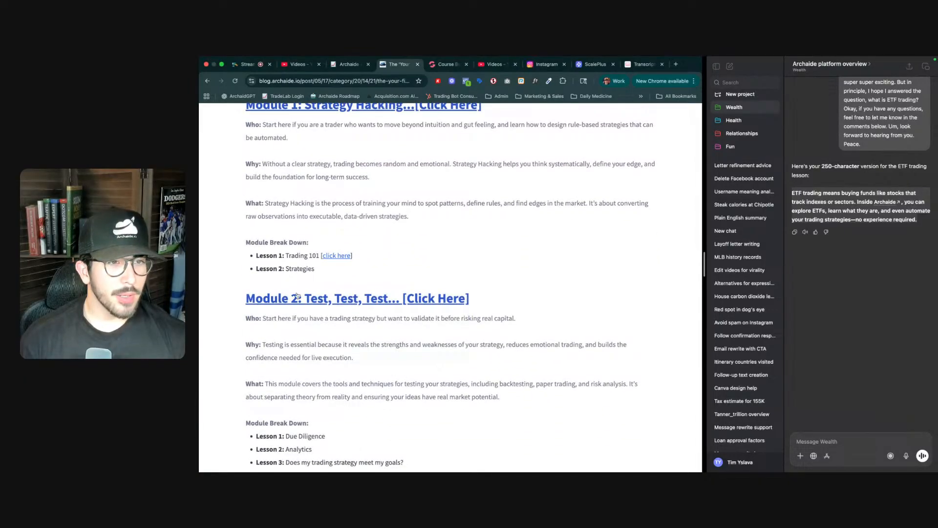
# - Return to the course builder and retitle the video section heading 'What Is Going Long vs Going Short?'
pyautogui.hotkey('ctrl', 'Tab')
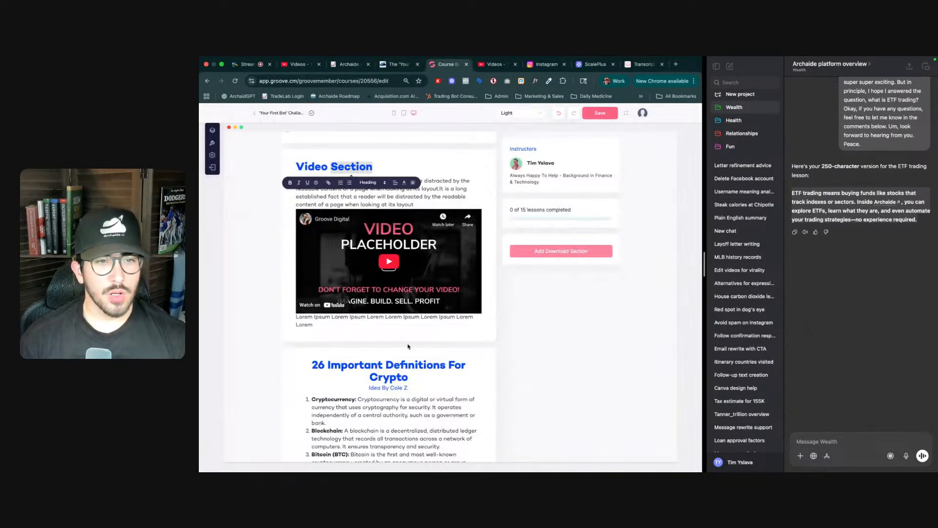
pyautogui.tripleClick(335, 165)
pyautogui.write('What ')
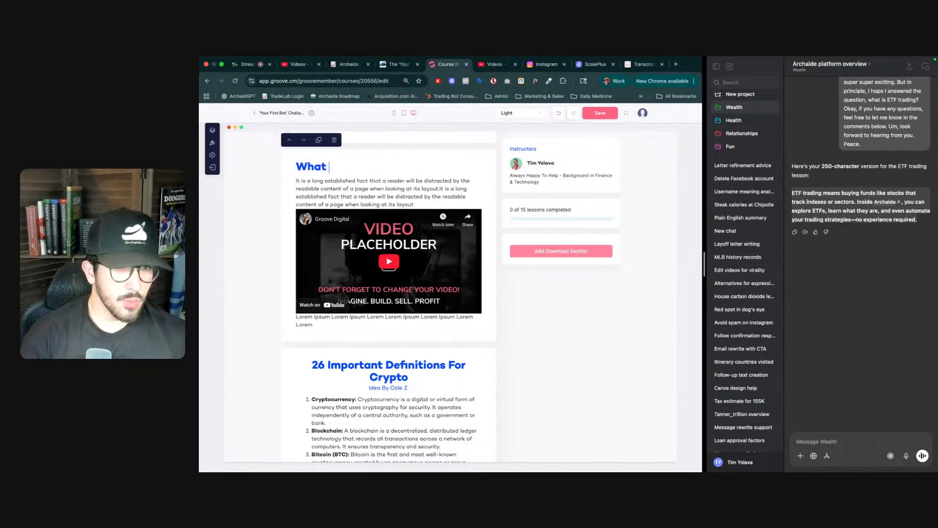
pyautogui.write('Is Going ')
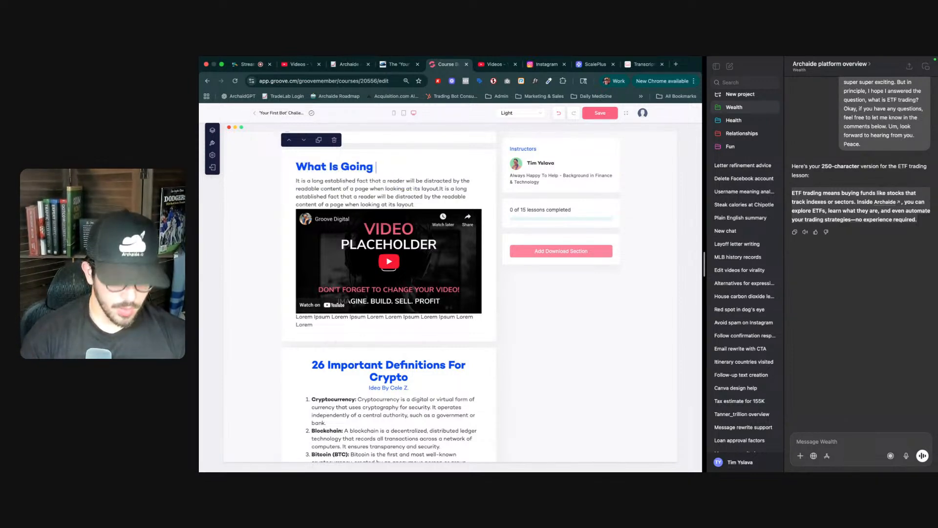
pyautogui.write('Long vs')
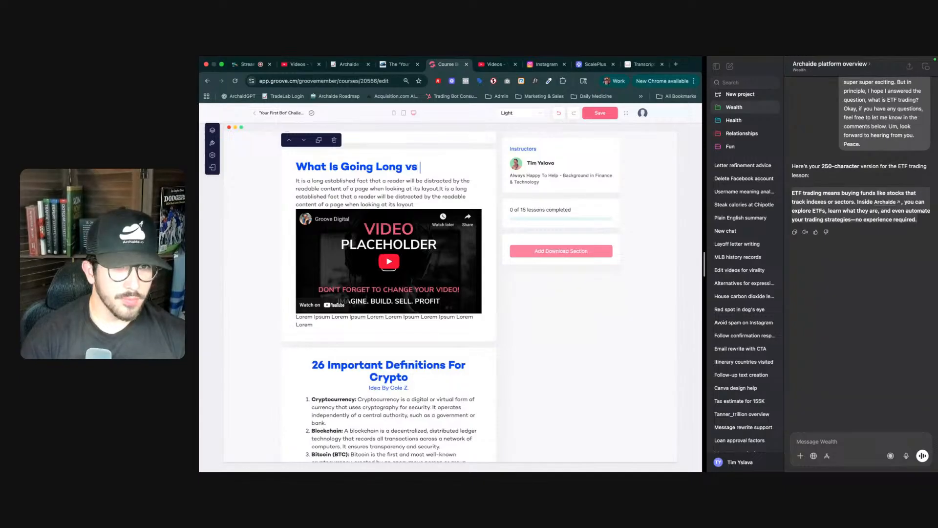
pyautogui.write(' Going Short?')
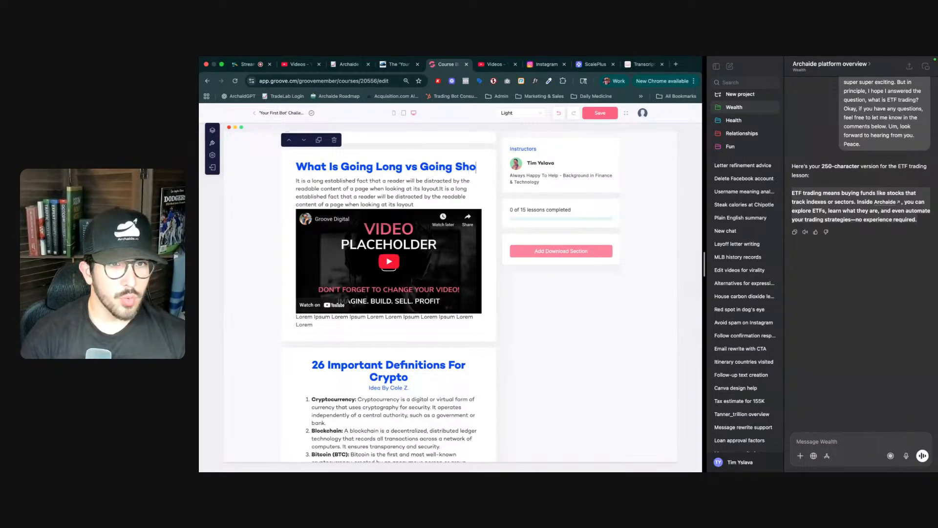
# - Open the section's video settings, paste the YouTube link and name the video 'What is going long vs going short?'
pyautogui.tripleClick(343, 202)
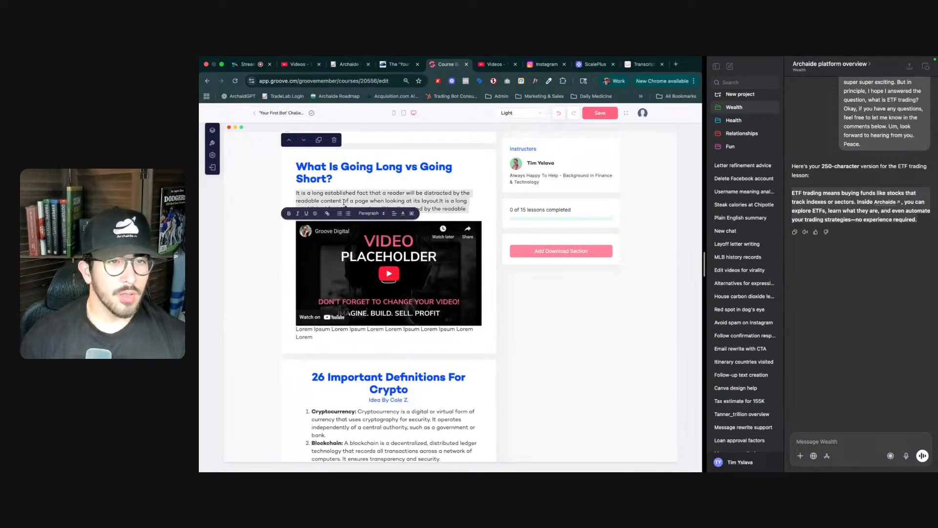
pyautogui.click(489, 230)
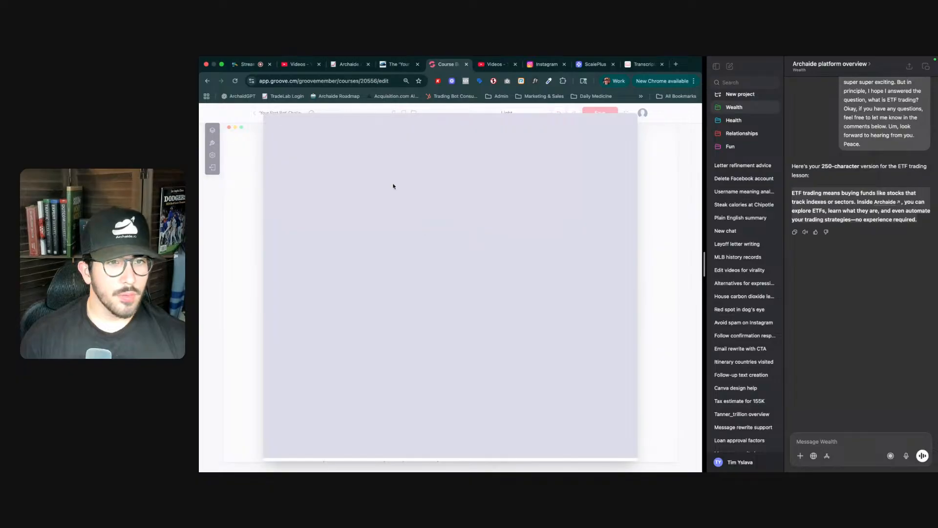
pyautogui.click(318, 125)
pyautogui.click(305, 177)
pyautogui.press('super+v')
pyautogui.tripleClick(309, 149)
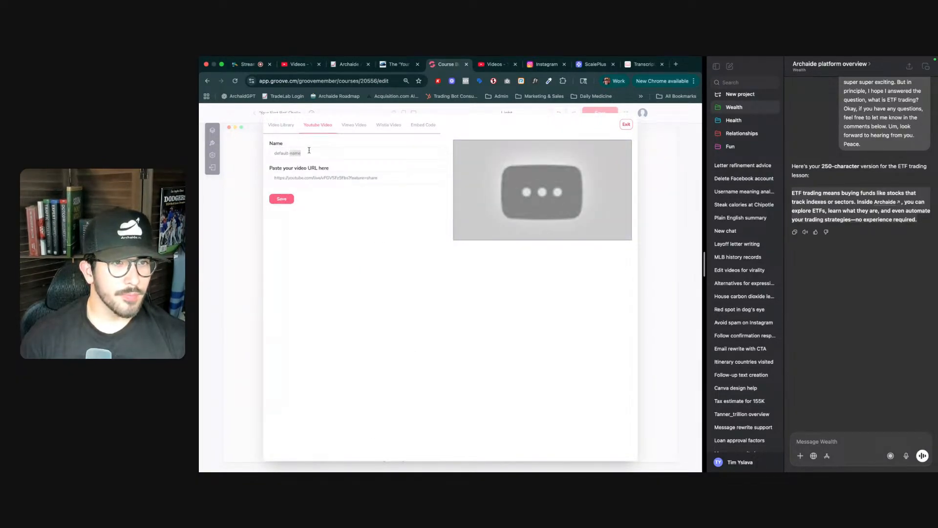
pyautogui.write('What is going long vs going short?')
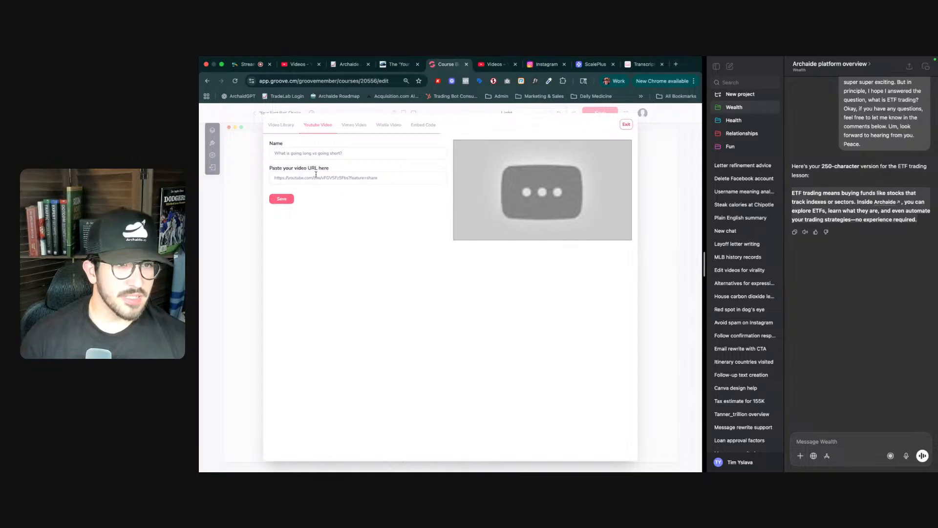
# - Trim the share suffix from the video URL, save it, and select the video for the section
pyautogui.press('BackSpace')
pyautogui.press('BackSpace')
pyautogui.press('BackSpace')
pyautogui.press('BackSpace')
pyautogui.press('BackSpace')
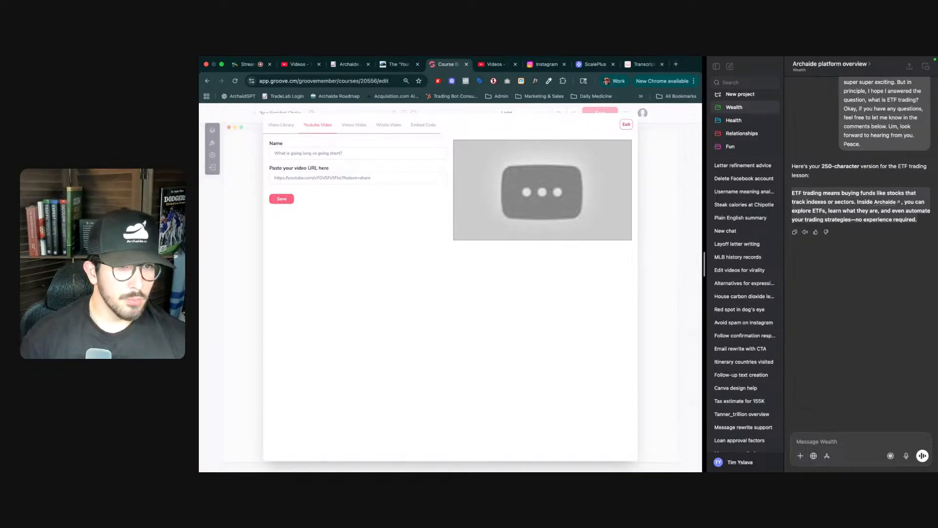
pyautogui.moveTo(342, 177); pyautogui.dragTo(370, 178)
pyautogui.press('BackSpace')
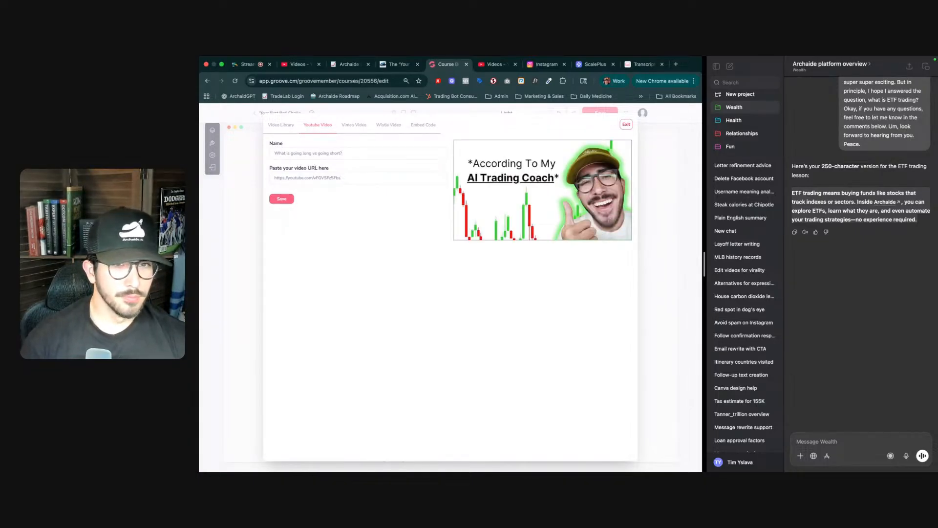
pyautogui.click(282, 198)
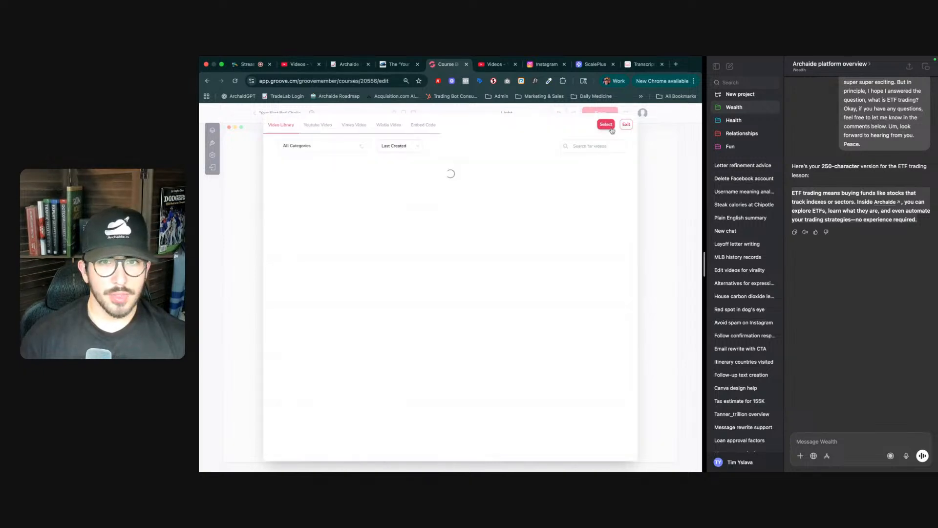
pyautogui.click(319, 191)
pyautogui.click(606, 124)
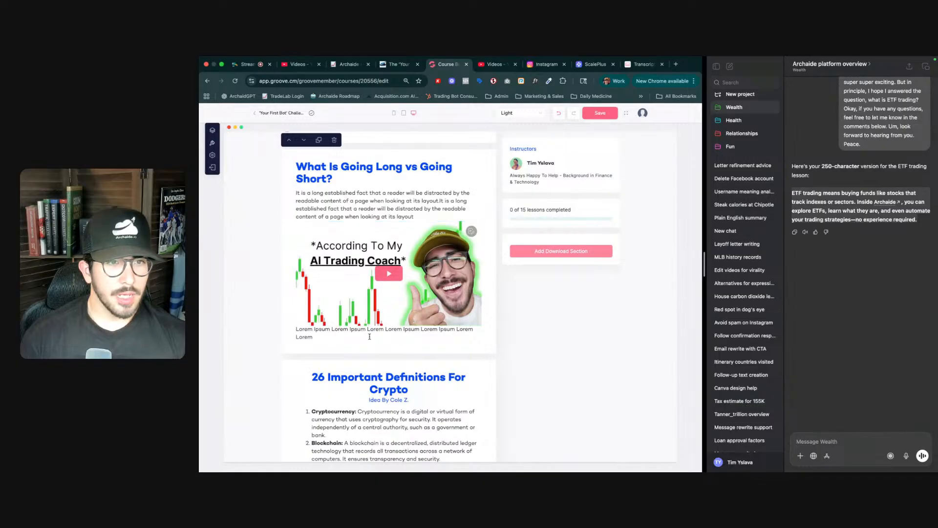
# - Delete the Lorem Ipsum caption under the video and select the placeholder description paragraph
pyautogui.hotkey('ctrl', 'a')
pyautogui.press('BackSpace')
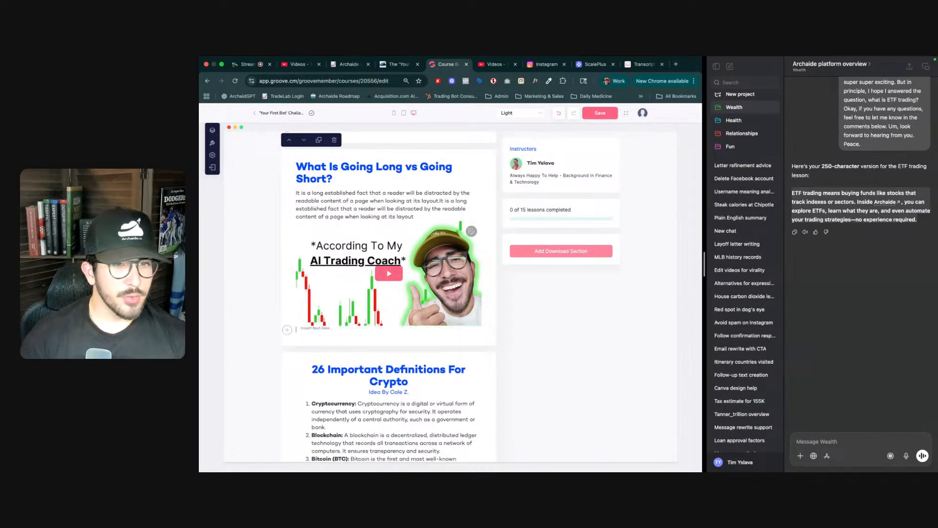
pyautogui.click(364, 213)
pyautogui.hotkey('ctrl', 'a')
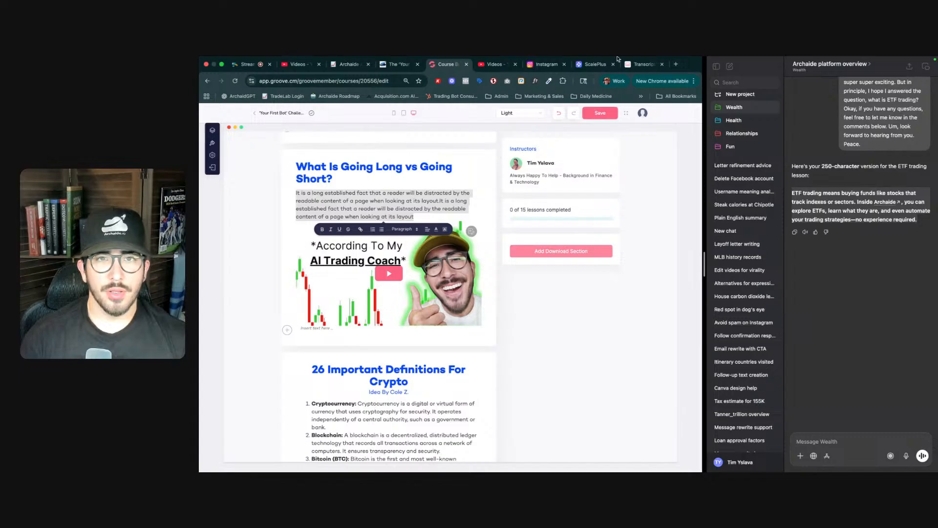
# - In the transcript site, close the ad, fetch the transcript for the pasted video link and copy it
pyautogui.click(640, 64)
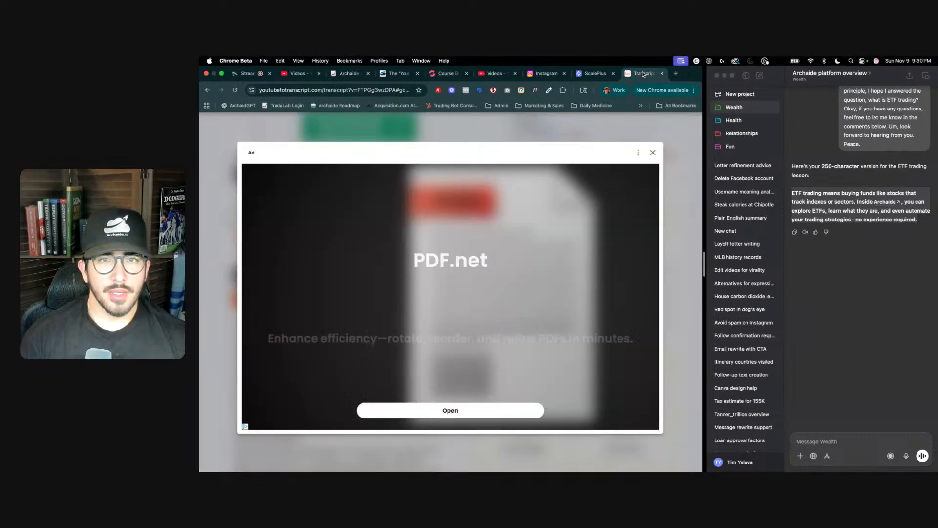
pyautogui.click(652, 153)
pyautogui.scroll(5, 439, 220)
pyautogui.click(439, 220)
pyautogui.press('super+v')
pyautogui.click(521, 222)
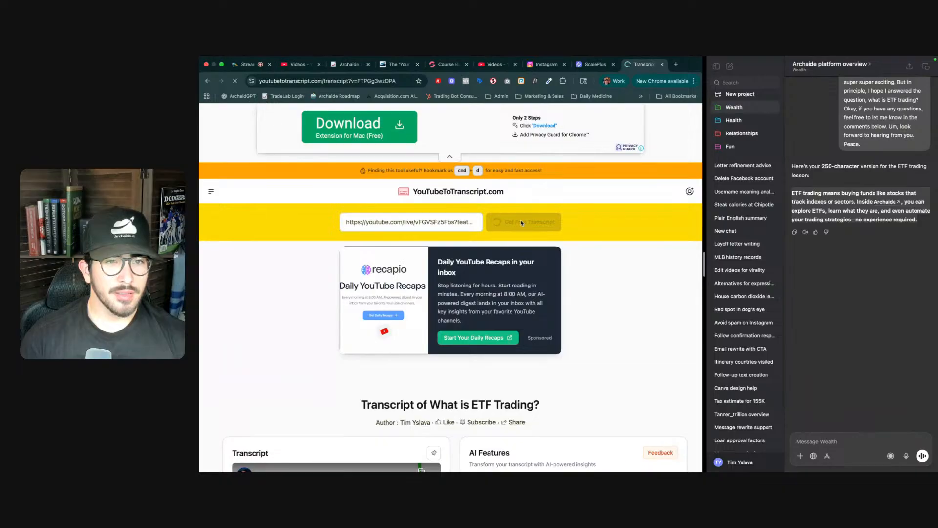
pyautogui.scroll(-4, 420, 293)
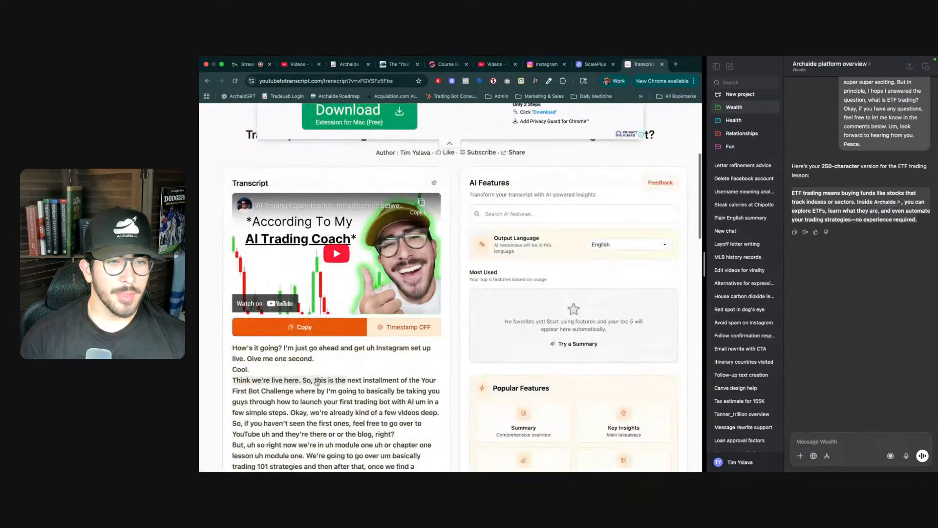
pyautogui.click(309, 327)
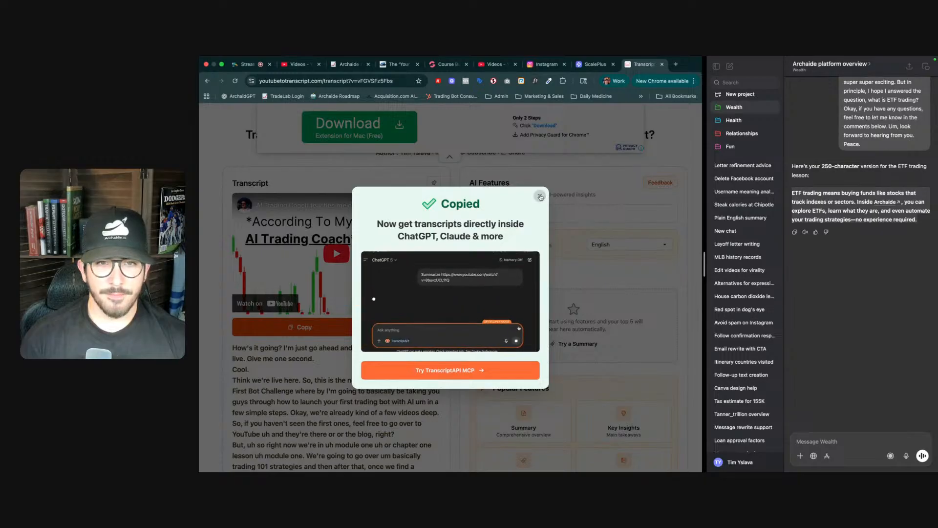
pyautogui.click(540, 197)
# - In ChatGPT, paste the copied transcript after 'Same thing here' and send it to get a 250-character version
pyautogui.click(834, 442)
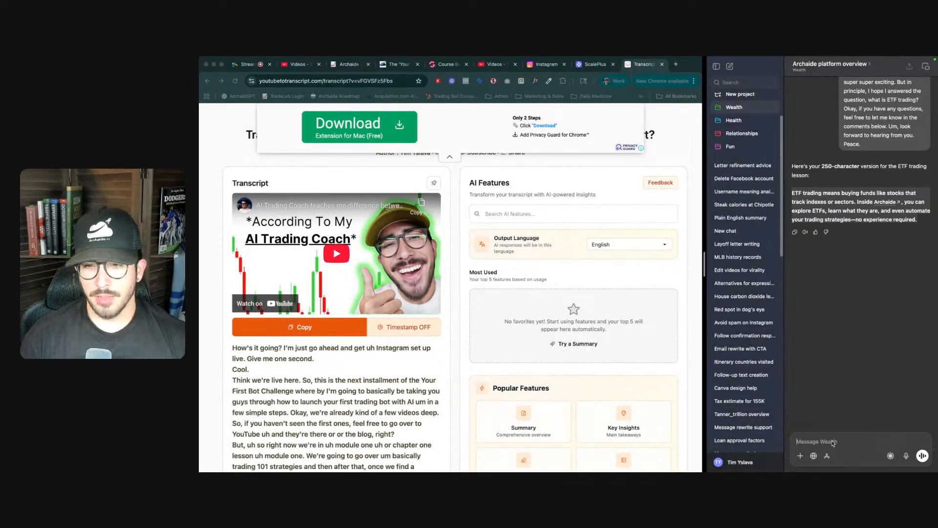
pyautogui.press('super+v')
pyautogui.write('Same thing here')
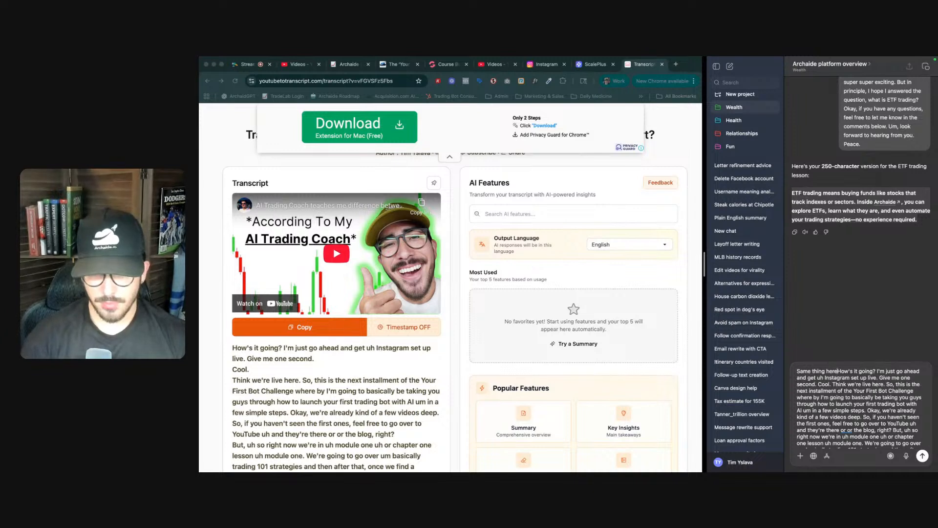
pyautogui.press('Return')
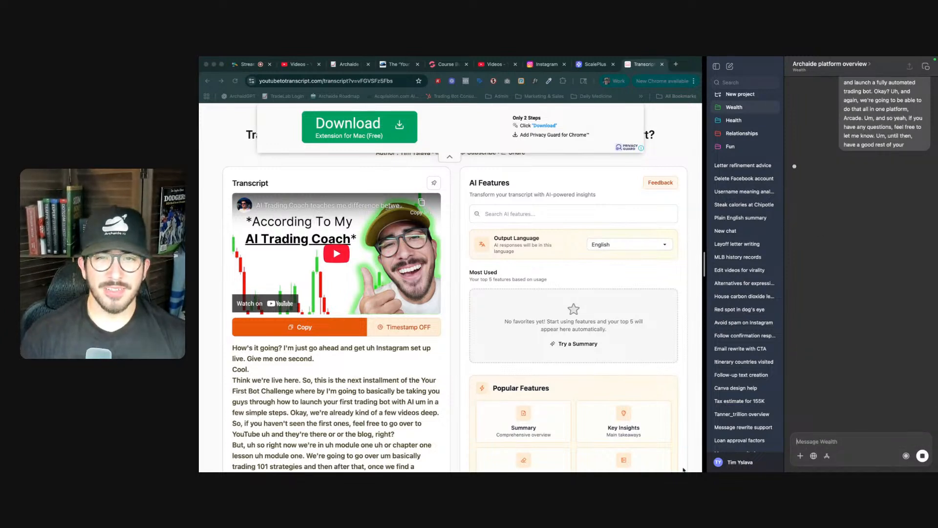
# - Back in the course builder, replace the placeholder description with 'In trading, going long means betting pricing will rise, while going short means profiting if prices fall.'
pyautogui.click(455, 162)
pyautogui.click(450, 158)
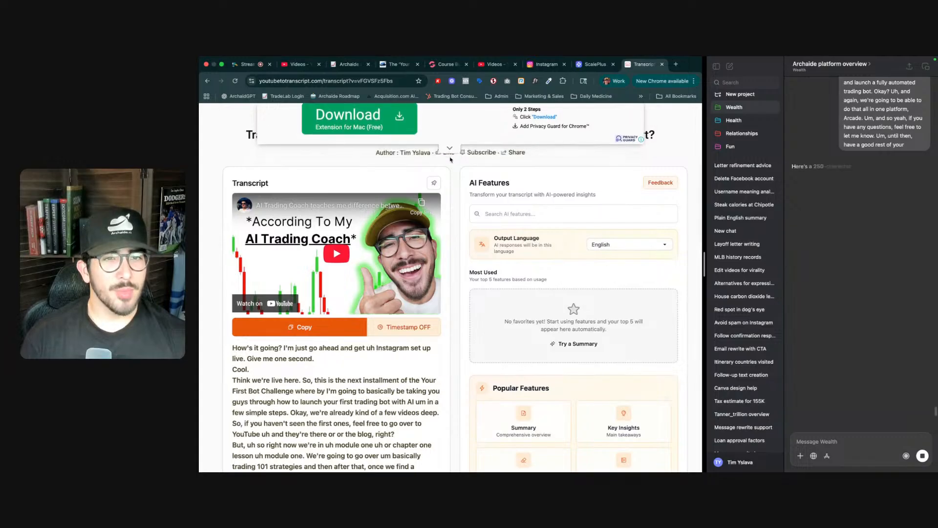
pyautogui.scroll(5, 488, 161)
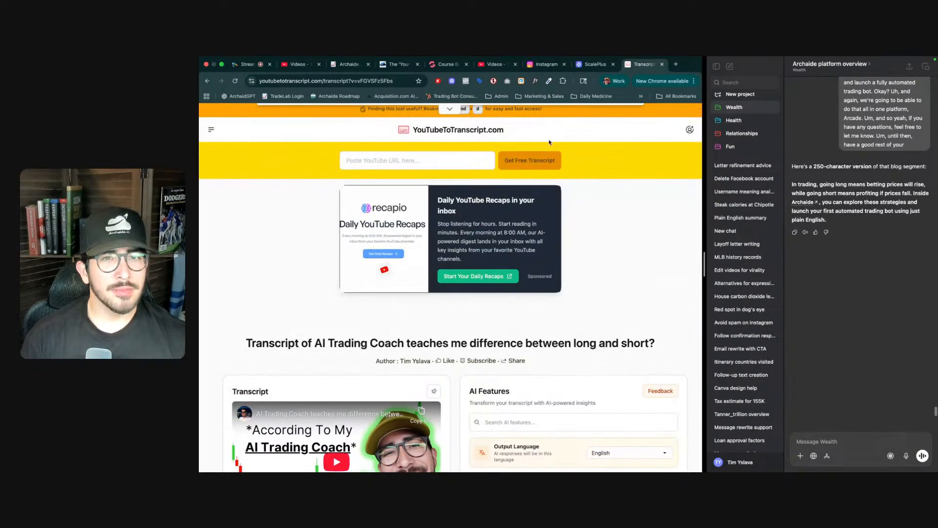
pyautogui.click(444, 65)
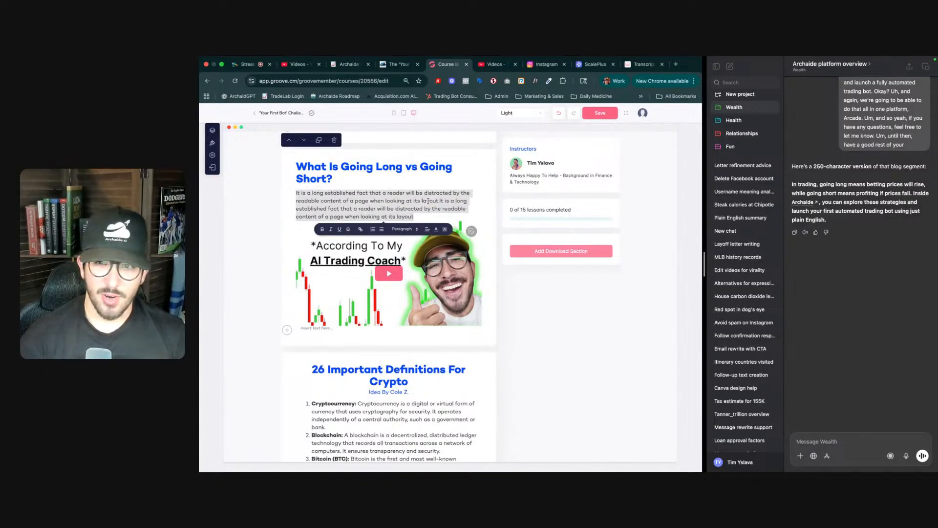
pyautogui.write('In trad')
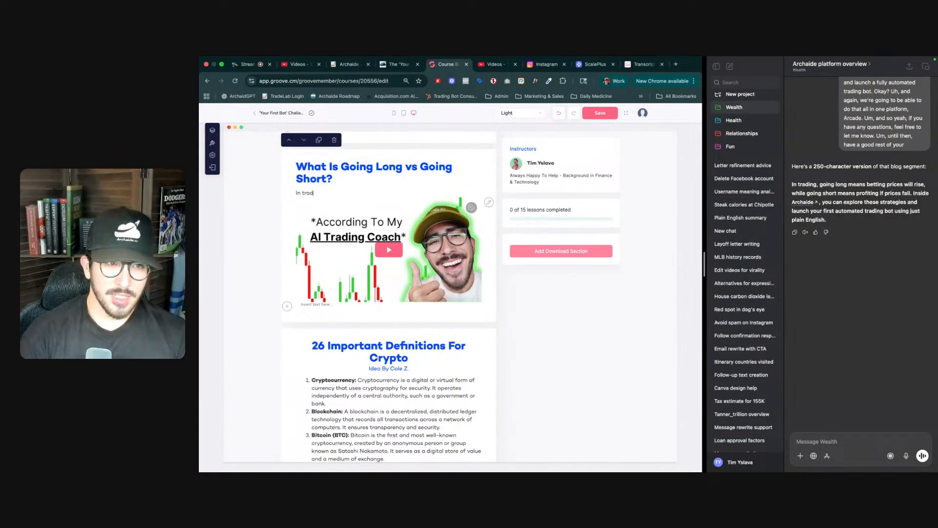
pyautogui.write('ing')
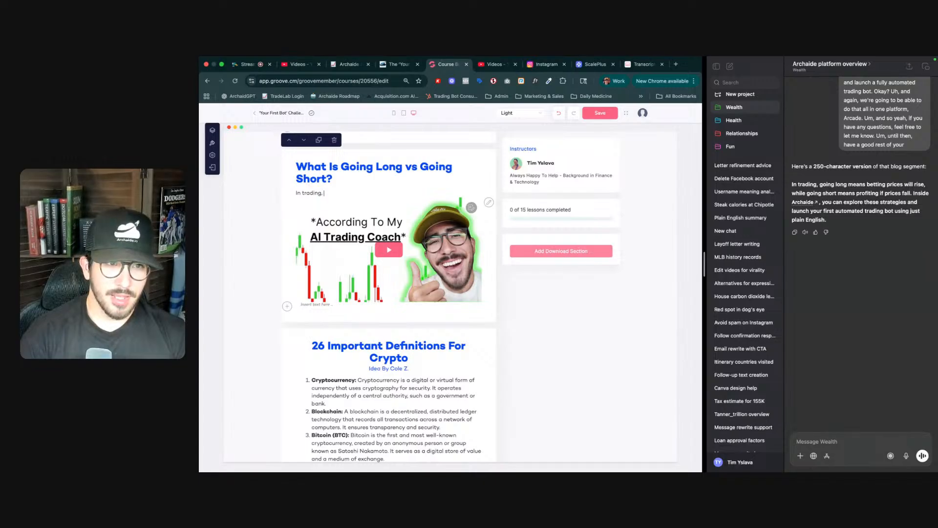
pyautogui.write(', going')
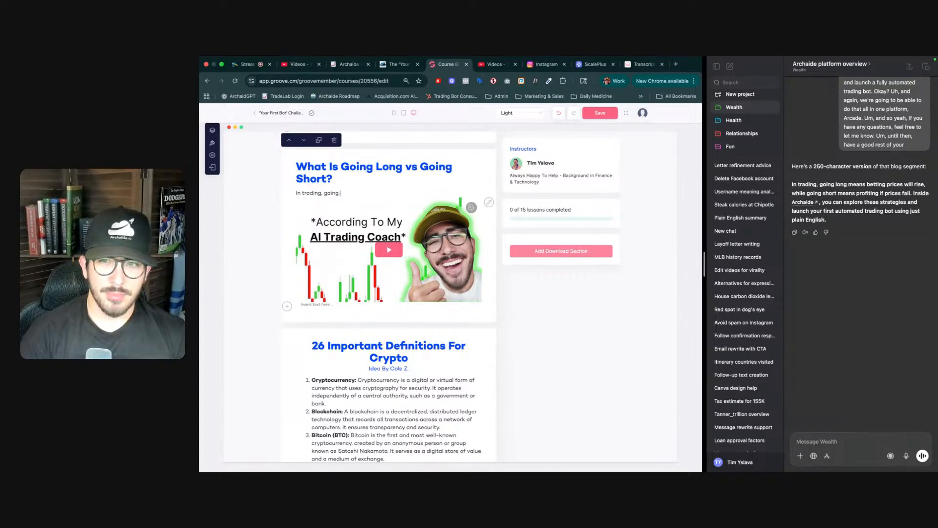
pyautogui.write(' long ')
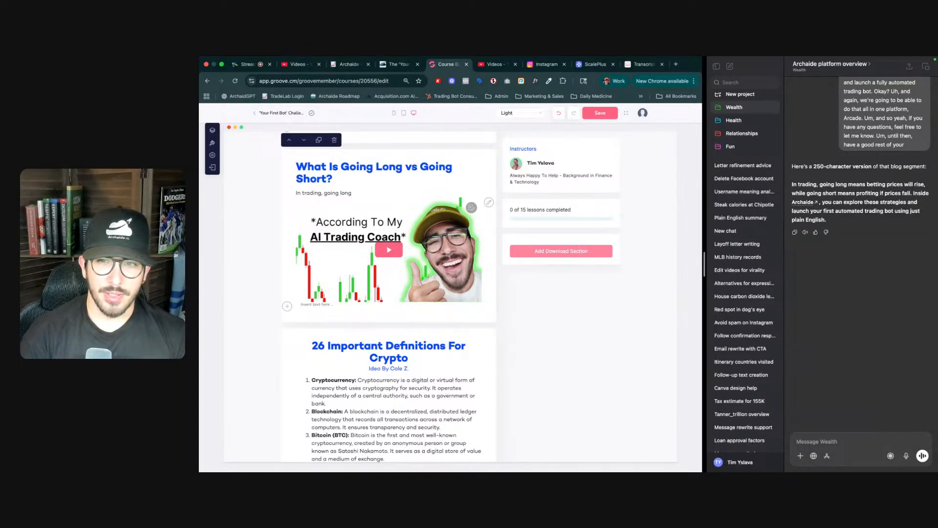
pyautogui.write('means')
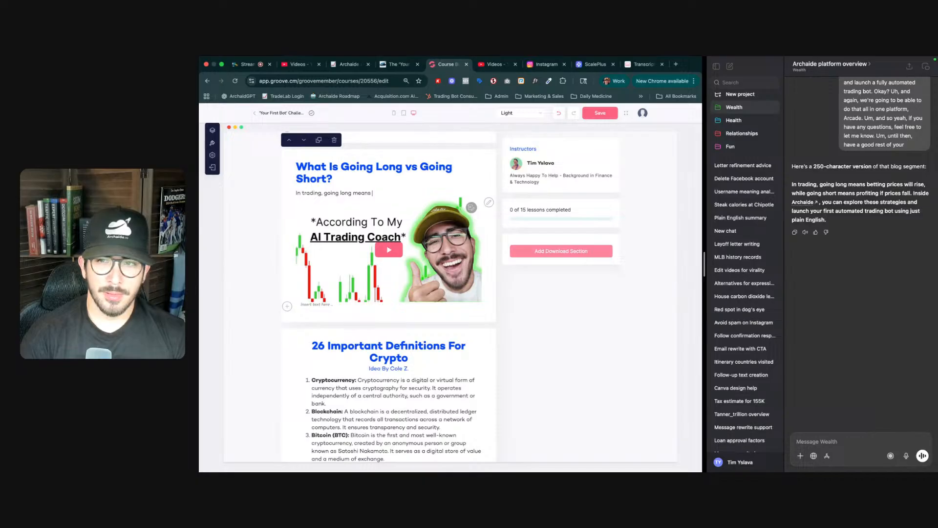
pyautogui.write(' betting princing will ris')
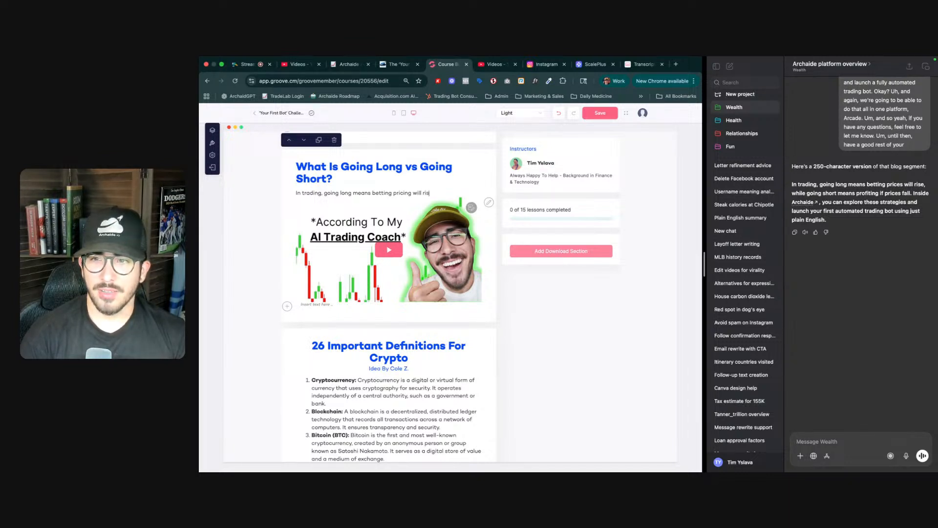
pyautogui.write('.')
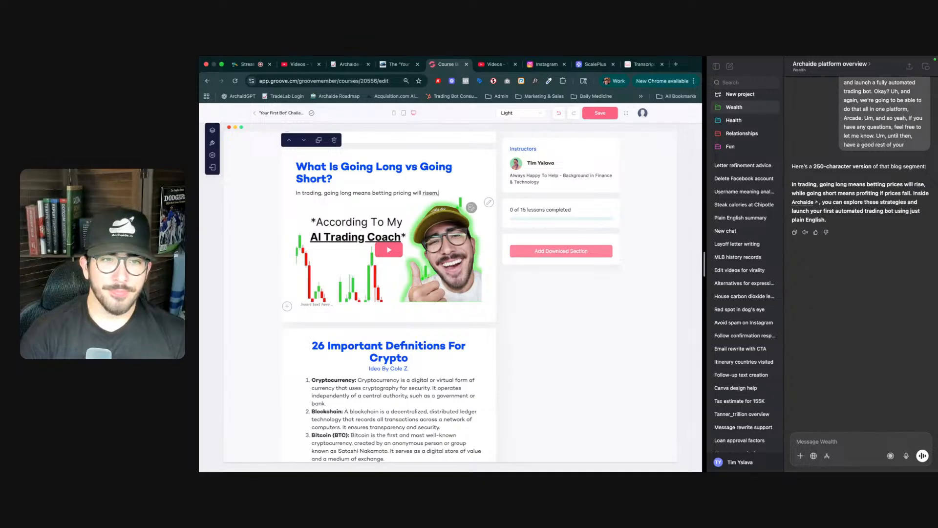
pyautogui.write(' whi')
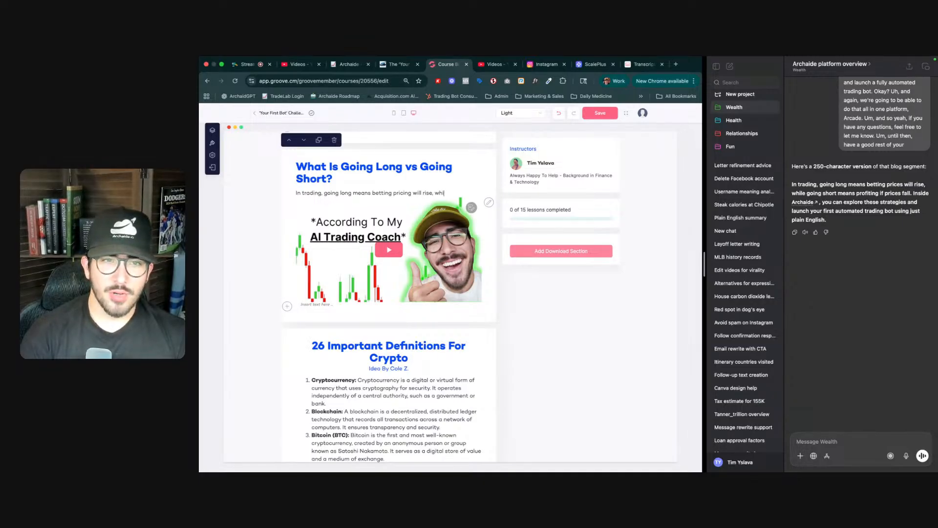
pyautogui.write('le g')
pyautogui.write('oing short m')
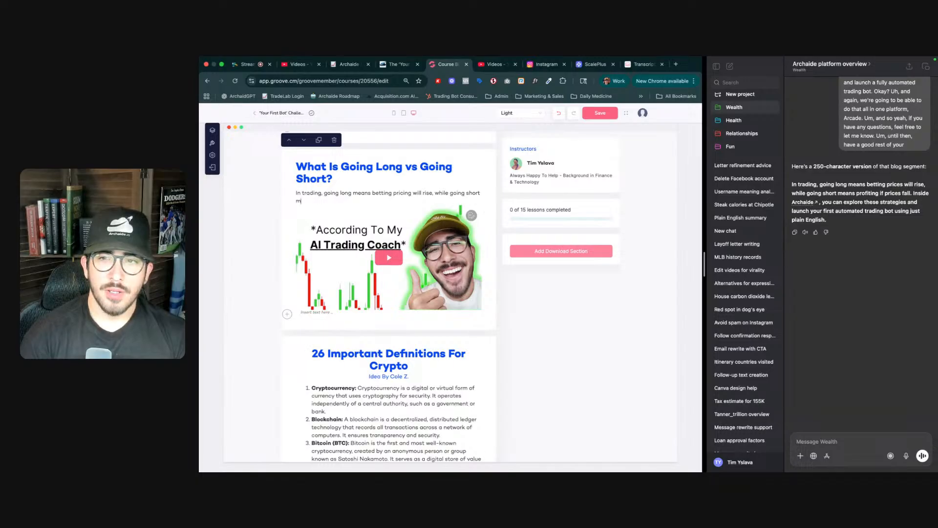
pyautogui.write('eans profiting if prices fall. Insid')
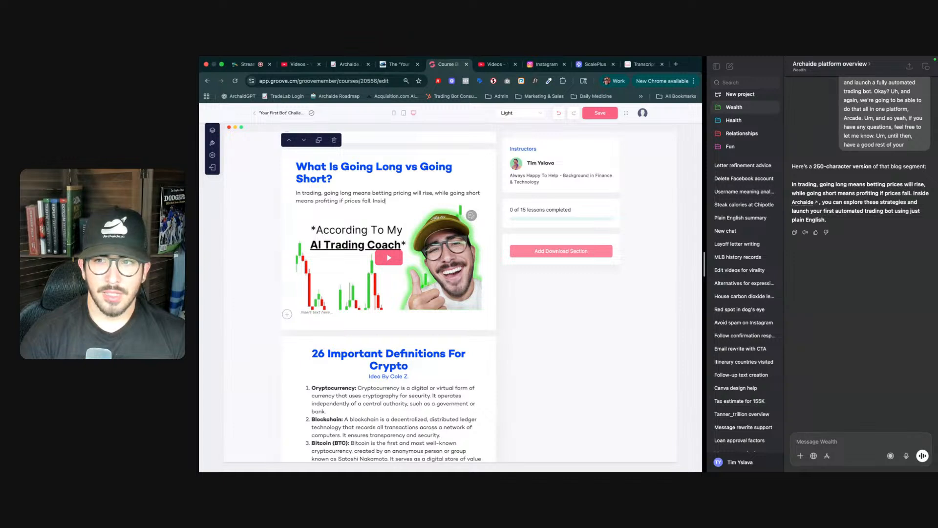
# - Continue the description with 'Inside Archaide, you can explore these strategies and launch your first automated trading bot using just plain English.'
pyautogui.write('rchaide')
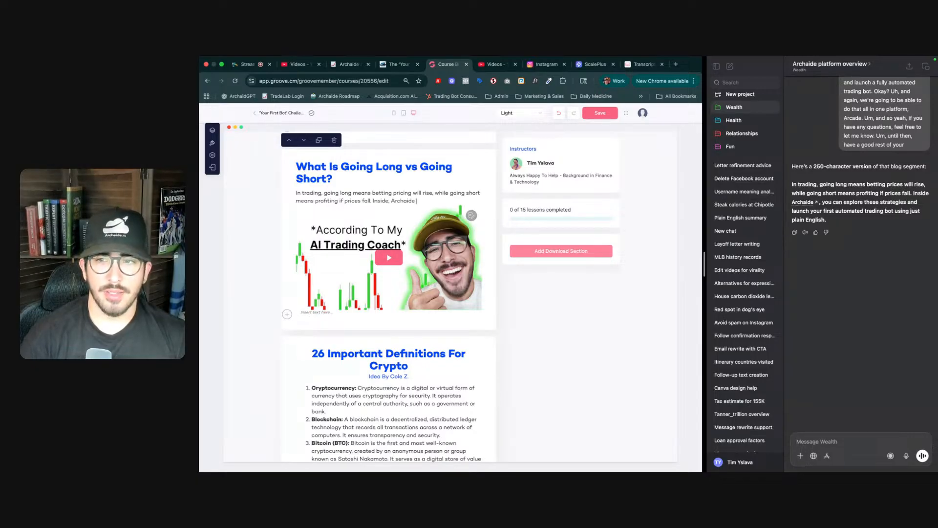
pyautogui.click(389, 201)
pyautogui.press('BackSpace')
pyautogui.click(416, 201)
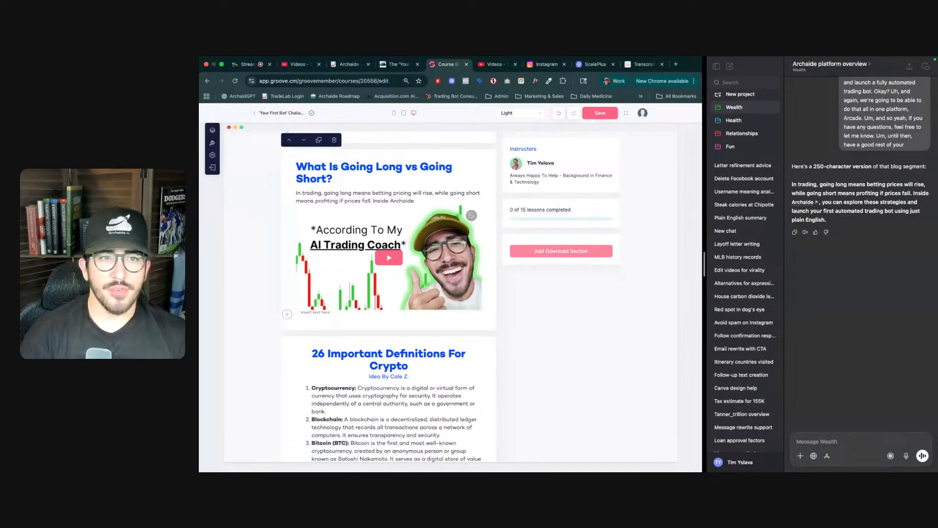
pyautogui.write(', you')
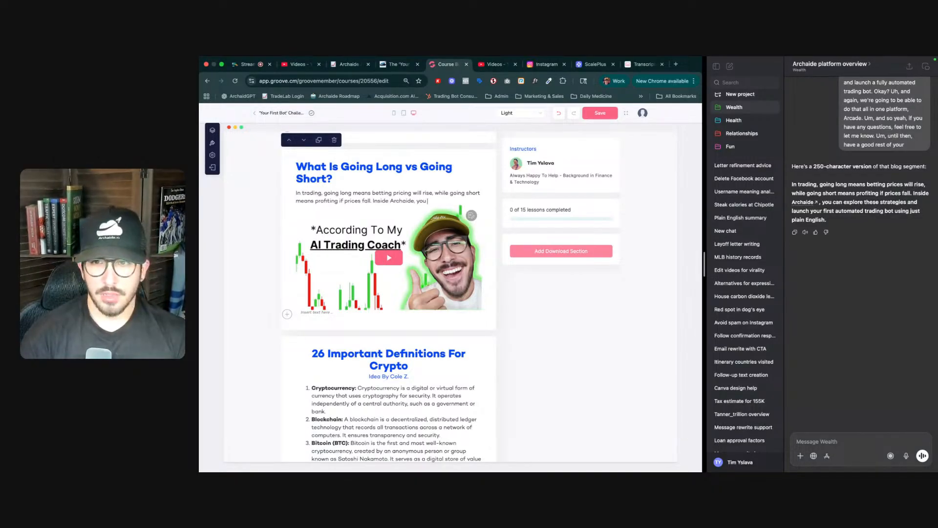
pyautogui.write(' can explore these')
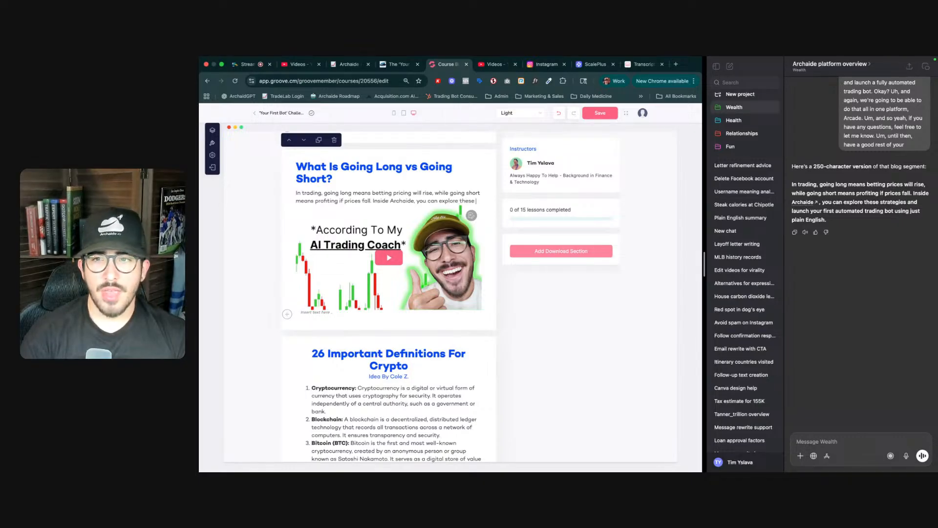
pyautogui.write(' strategies an')
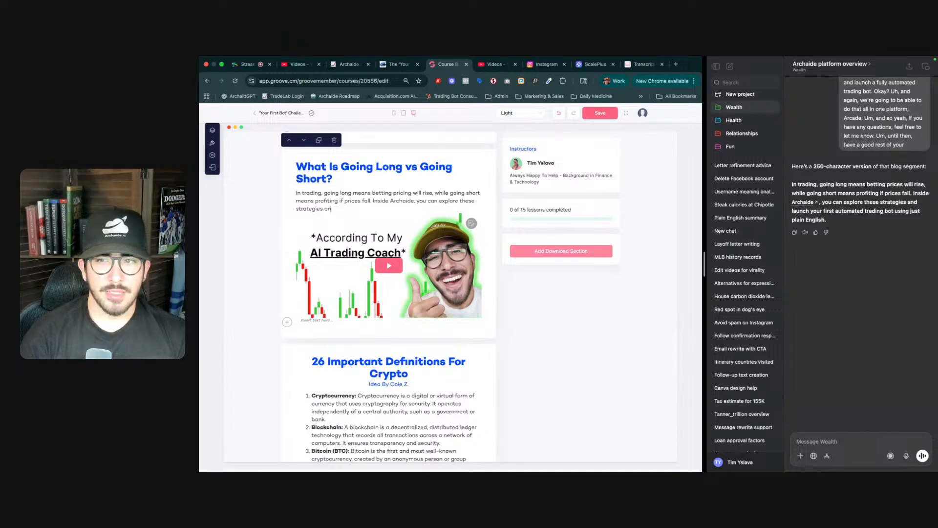
pyautogui.write('d launch')
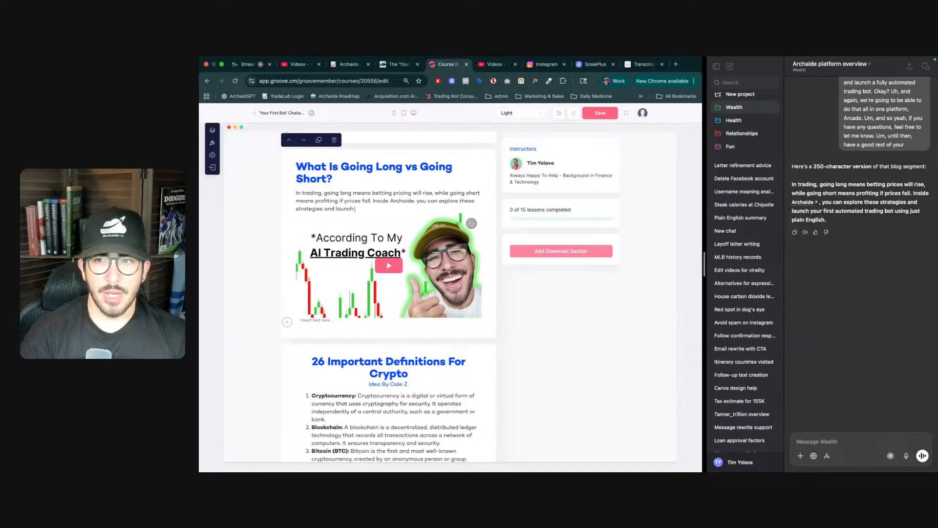
pyautogui.write(' your')
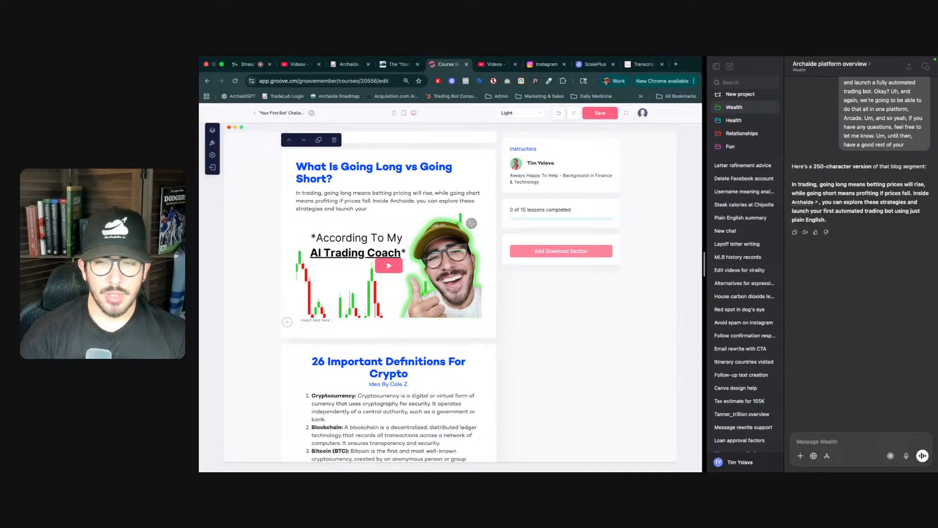
pyautogui.write(' first')
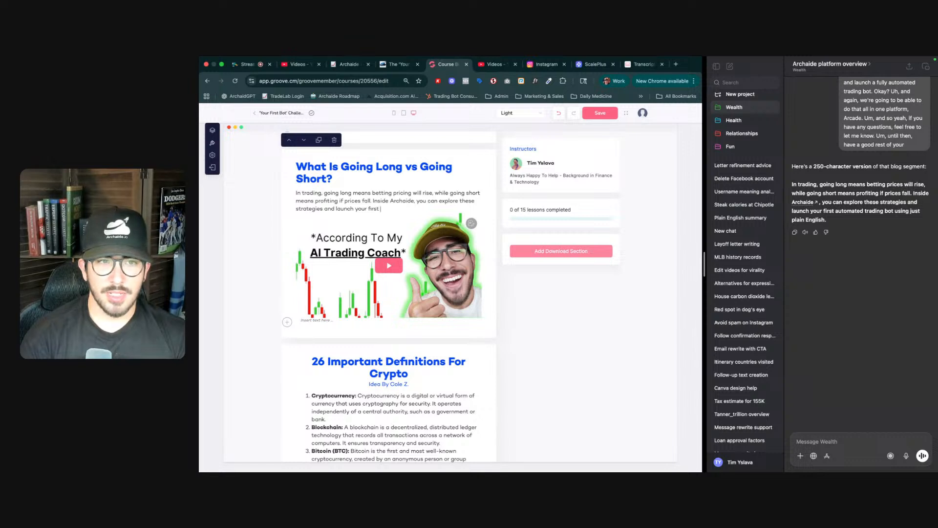
pyautogui.write(' automate')
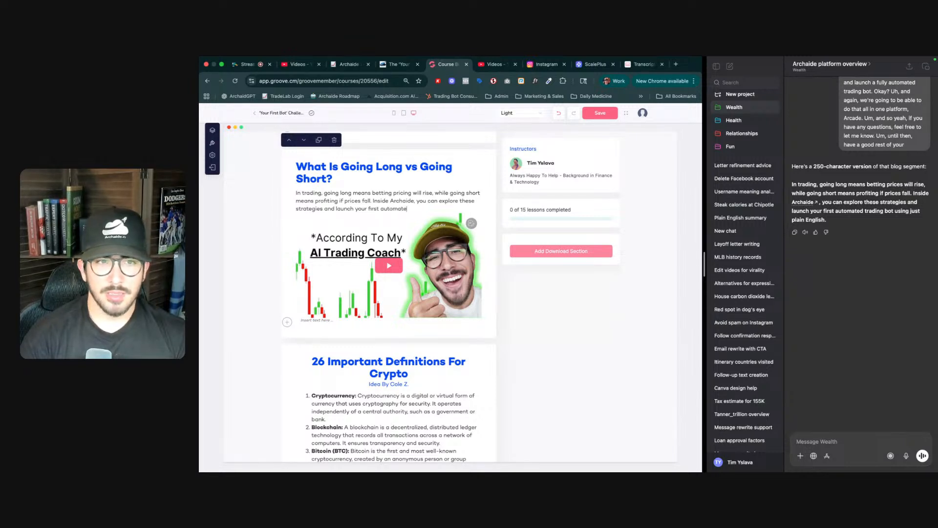
pyautogui.write('d trading bot ')
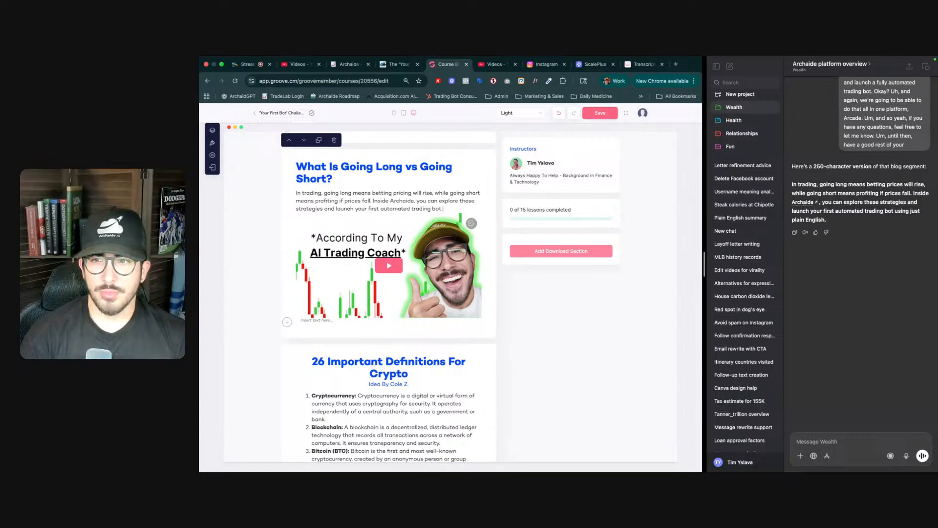
pyautogui.write('using just pla')
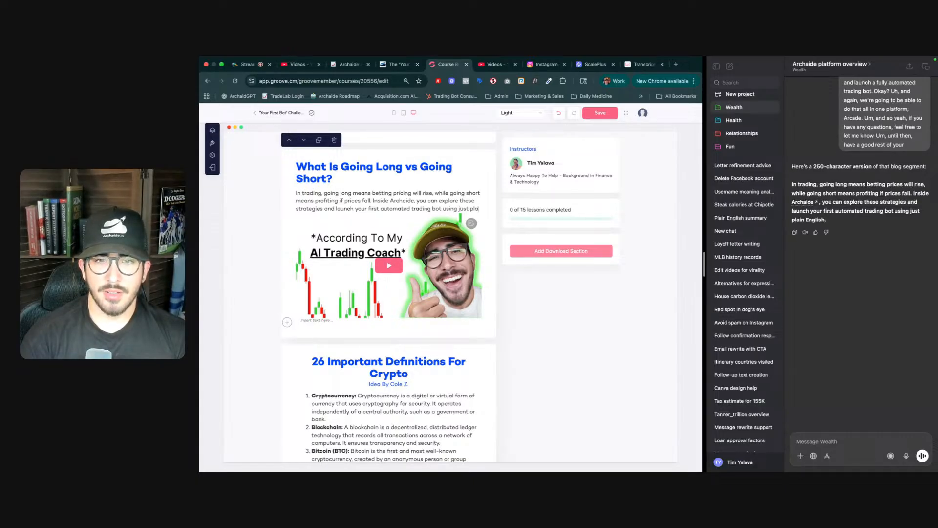
pyautogui.write('in English.')
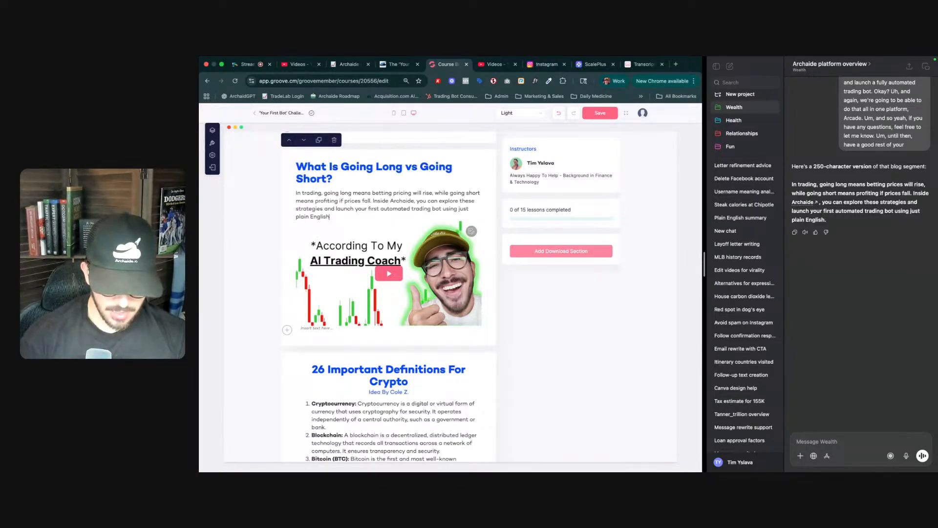
pyautogui.doubleClick(406, 201)
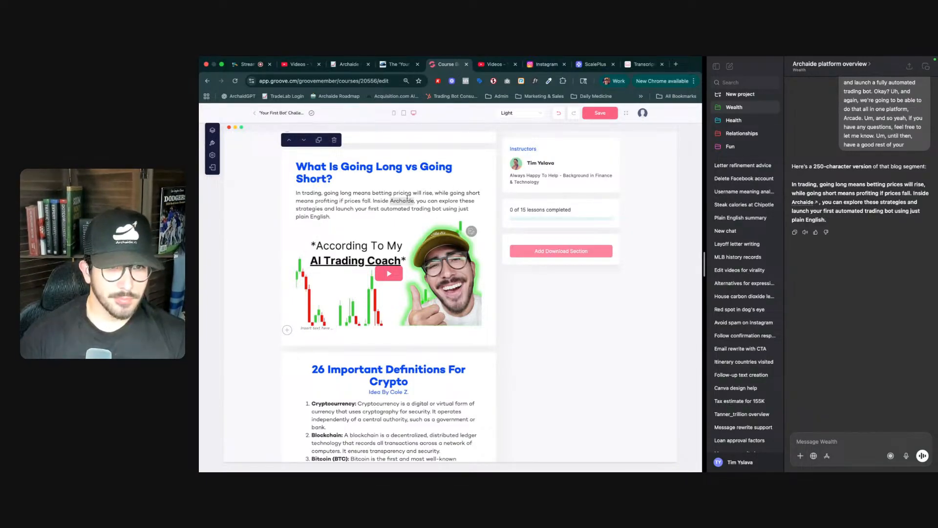
pyautogui.click(380, 214)
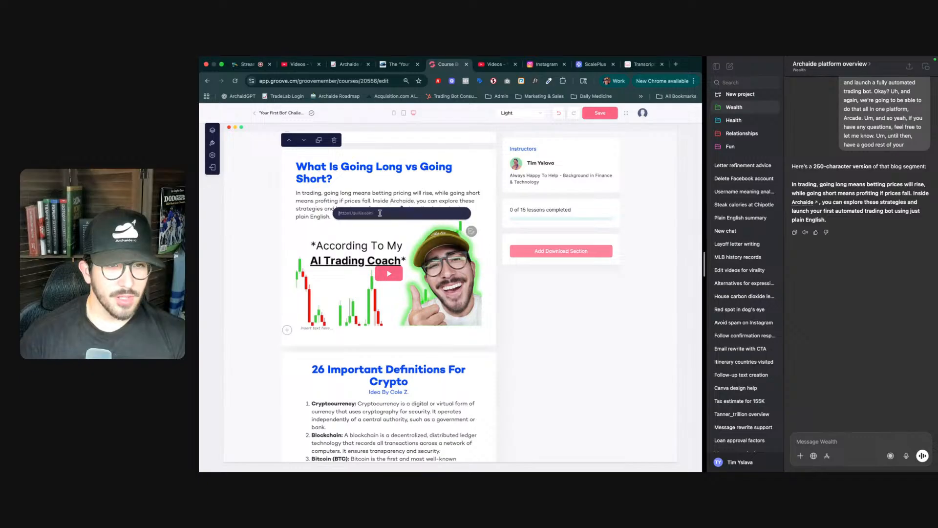
pyautogui.write('https://archaide')
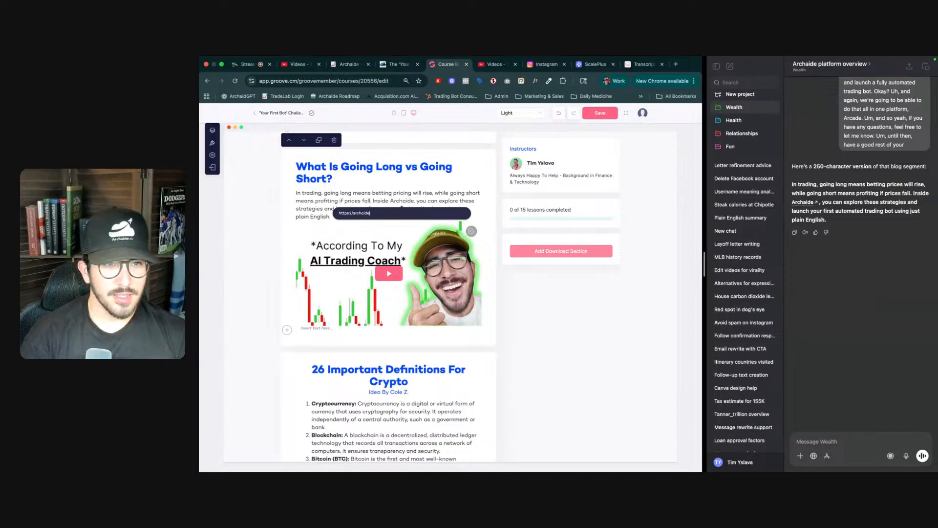
pyautogui.write('/checkout')
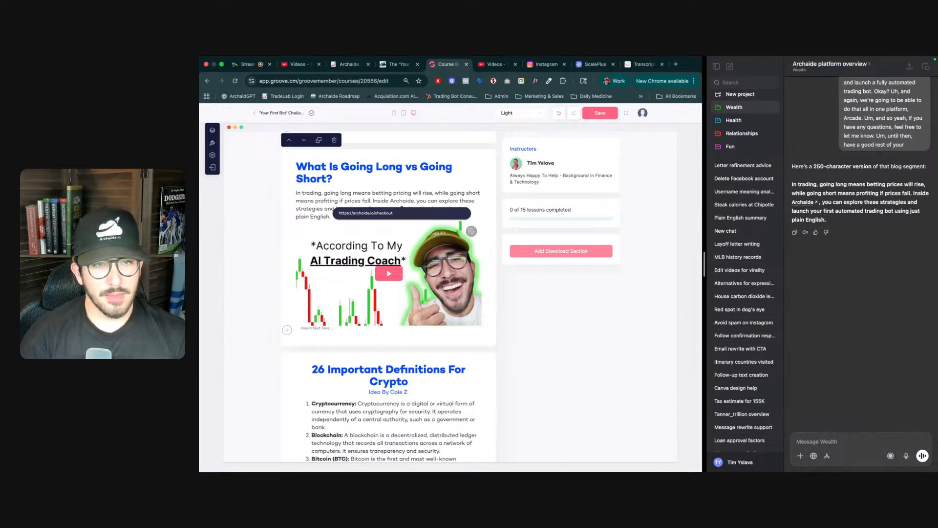
pyautogui.press('Return')
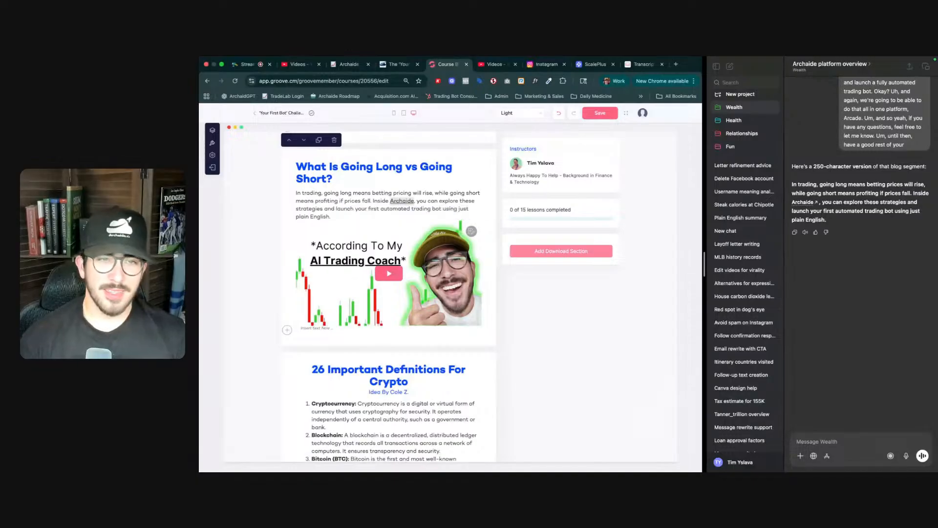
pyautogui.scroll(1, 375, 222)
pyautogui.scroll(4, 375, 222)
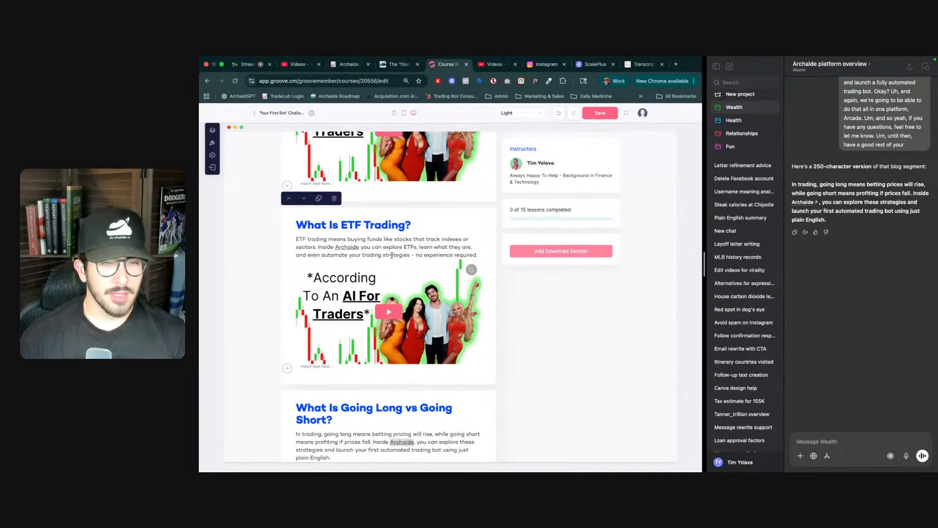
pyautogui.scroll(-4, 417, 280)
pyautogui.scroll(-2, 417, 280)
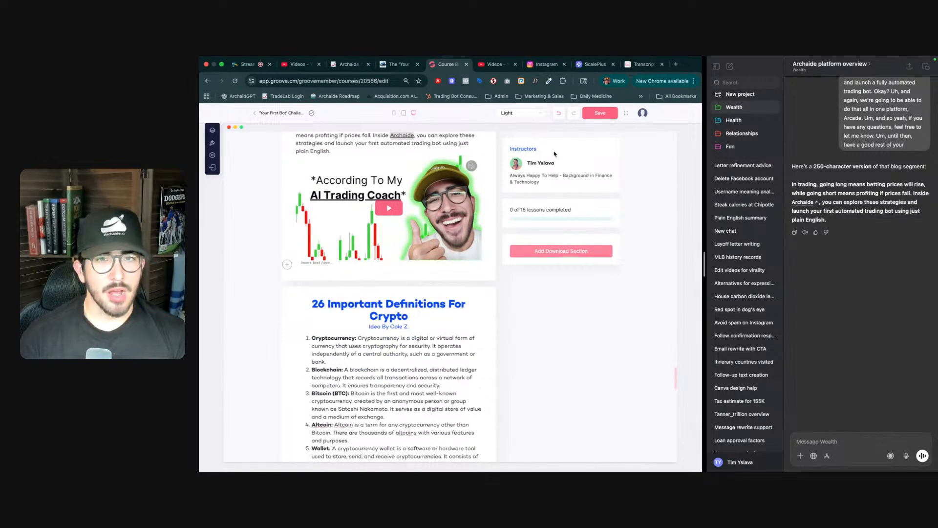
# - Save the course page with the updated going-long-vs-short lesson
pyautogui.click(591, 114)
pyautogui.scroll(5, 365, 248)
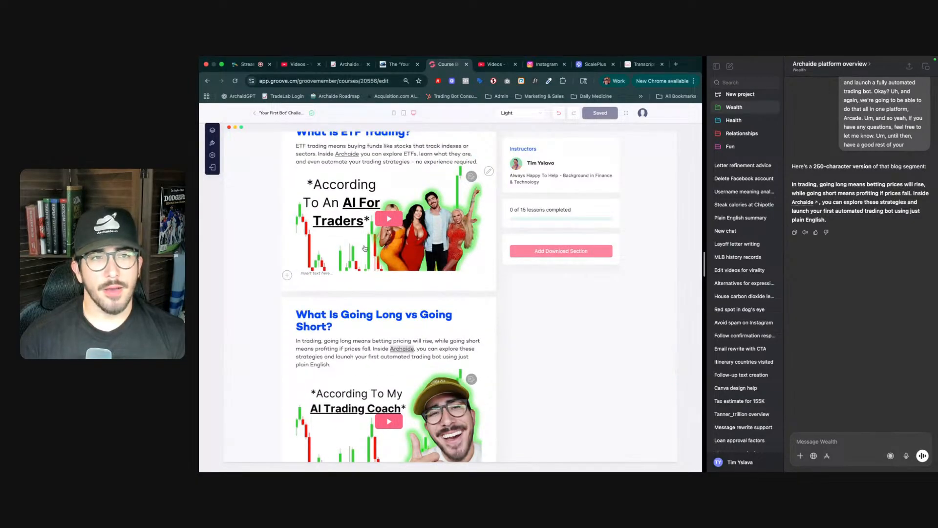
pyautogui.scroll(1, 365, 248)
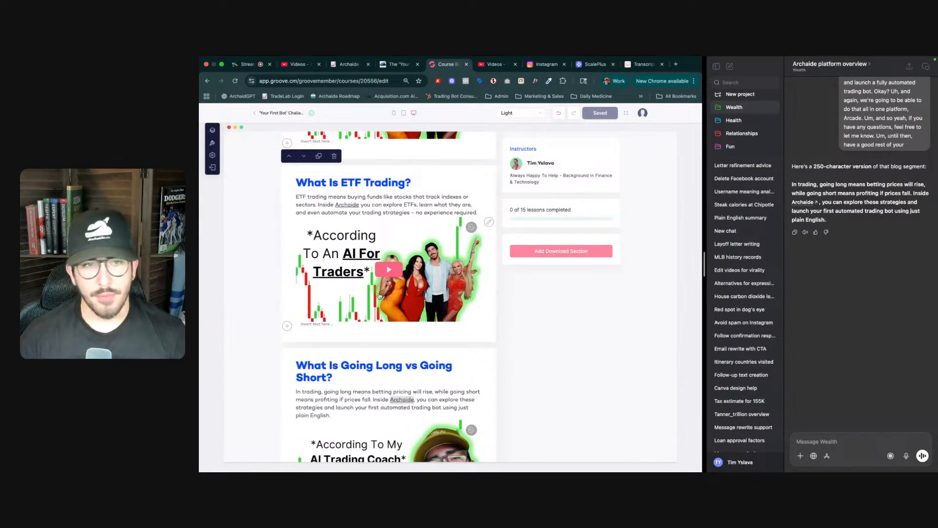
# - Add a new Video section element near the bottom of the course page
pyautogui.scroll(-15, 379, 295)
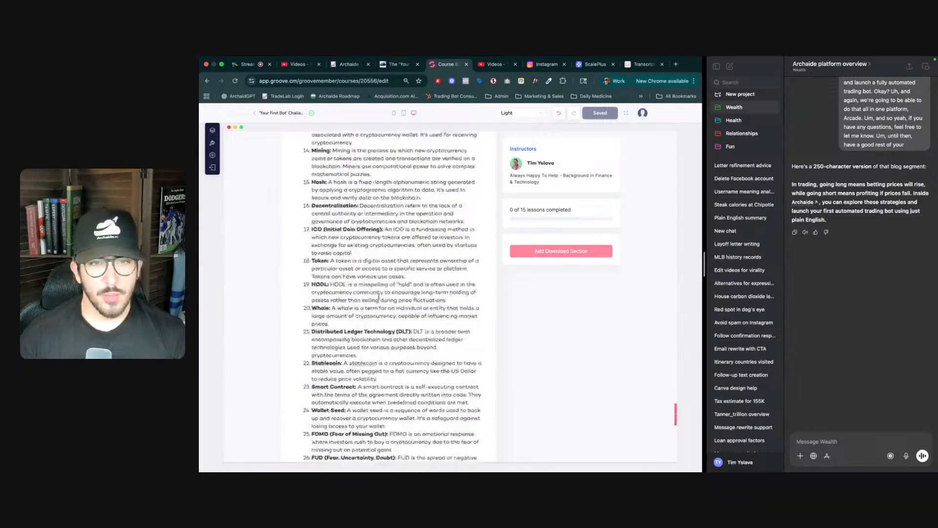
pyautogui.scroll(-10, 379, 296)
pyautogui.click(388, 356)
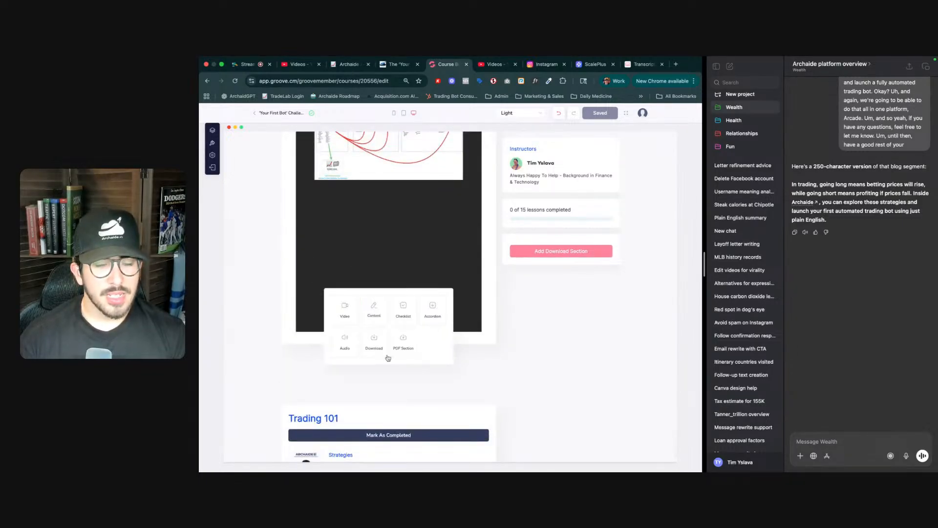
pyautogui.click(345, 315)
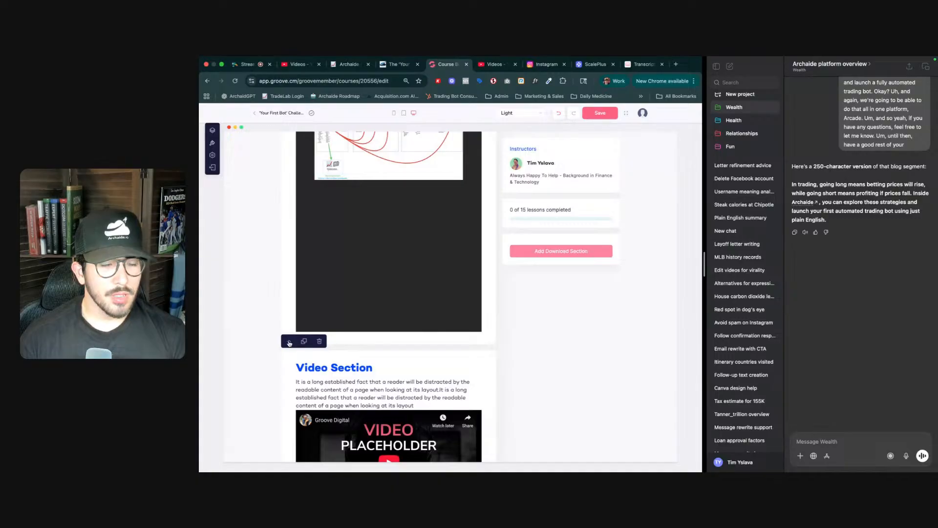
# - Move the new video section up so it sits right after the going-long-vs-short lesson, above the crypto definitions
pyautogui.moveTo(298, 385)
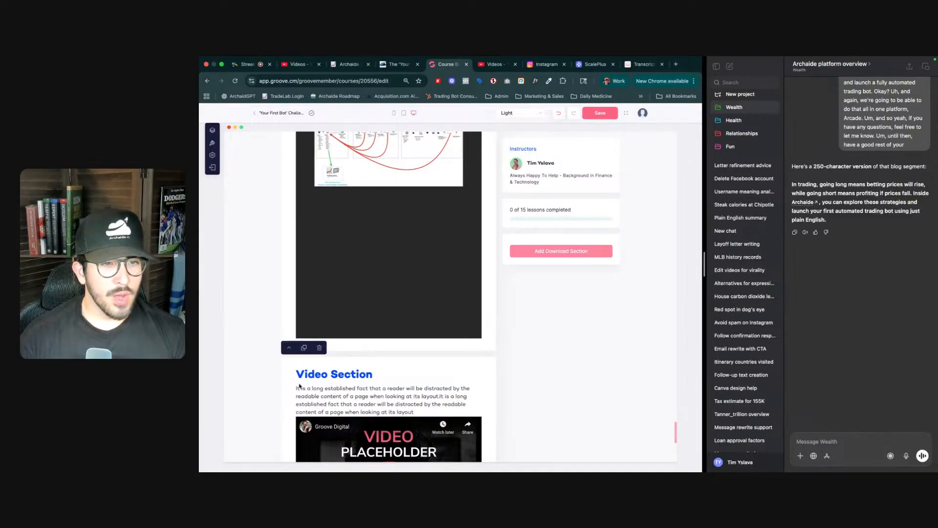
pyautogui.click(289, 348)
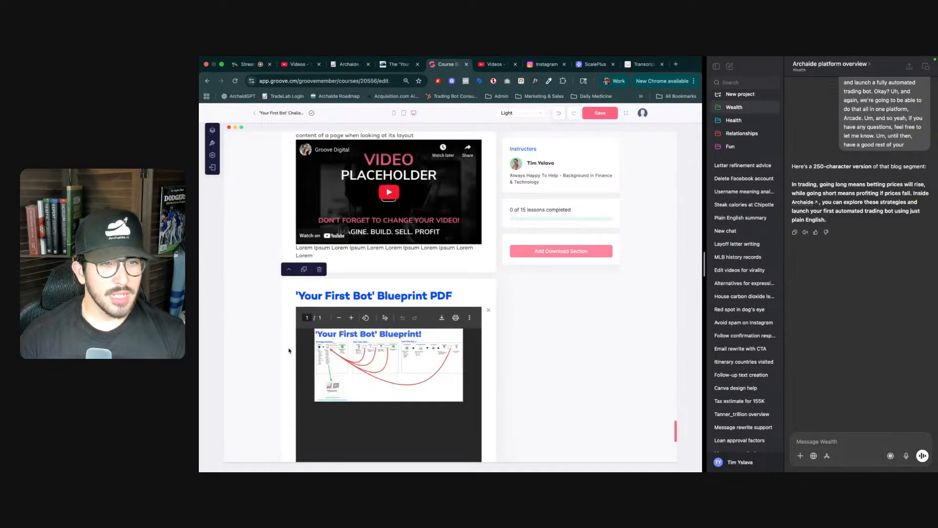
pyautogui.scroll(5, 298, 293)
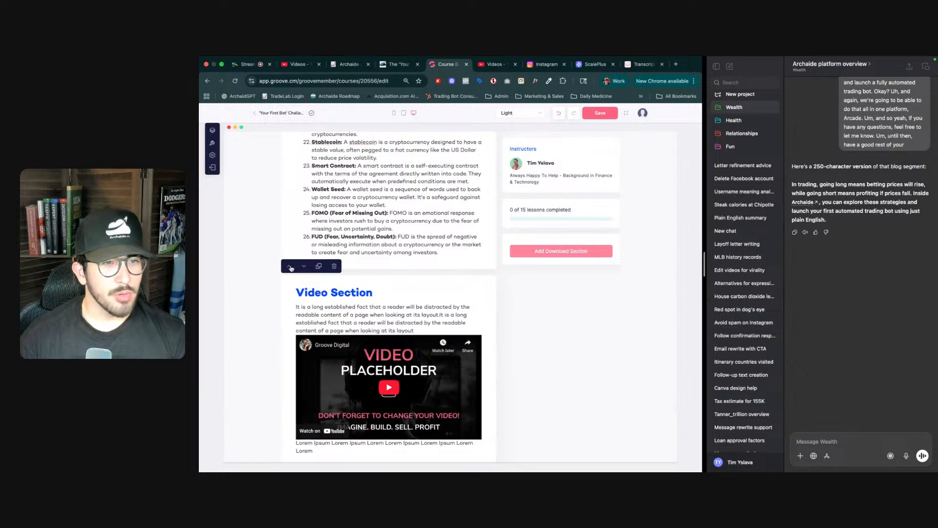
pyautogui.click(289, 268)
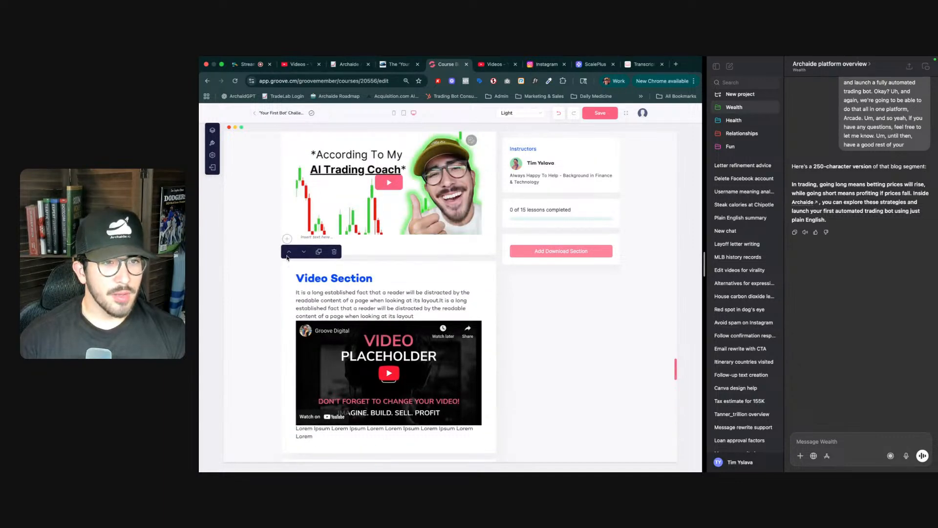
pyautogui.scroll(6, 291, 257)
pyautogui.scroll(-3, 354, 333)
pyautogui.scroll(-6, 354, 333)
pyautogui.scroll(2, 322, 253)
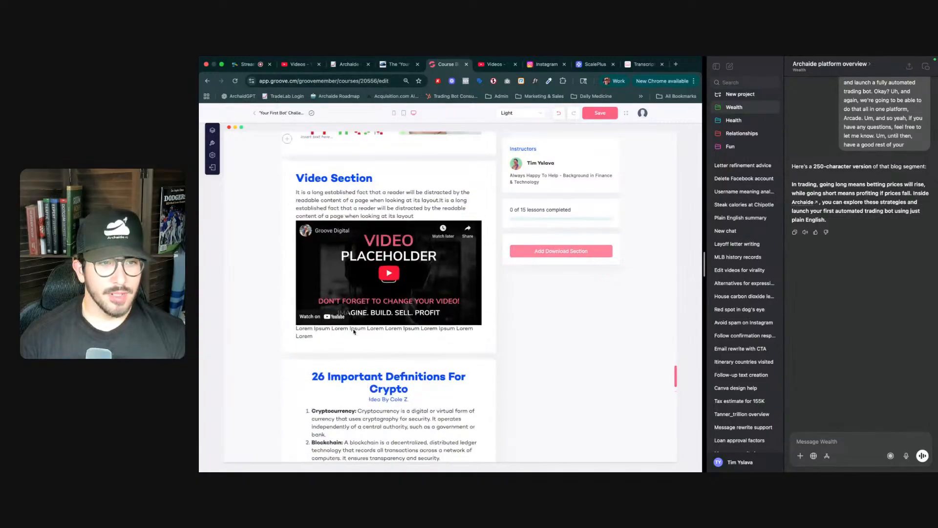
pyautogui.tripleClick(323, 234)
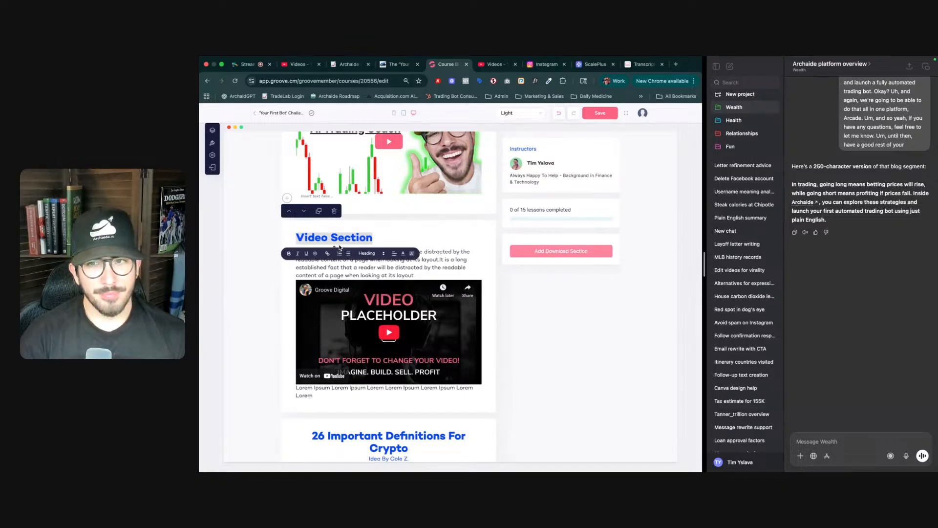
pyautogui.hotkey('ctrl', 'shift', 'Tab')
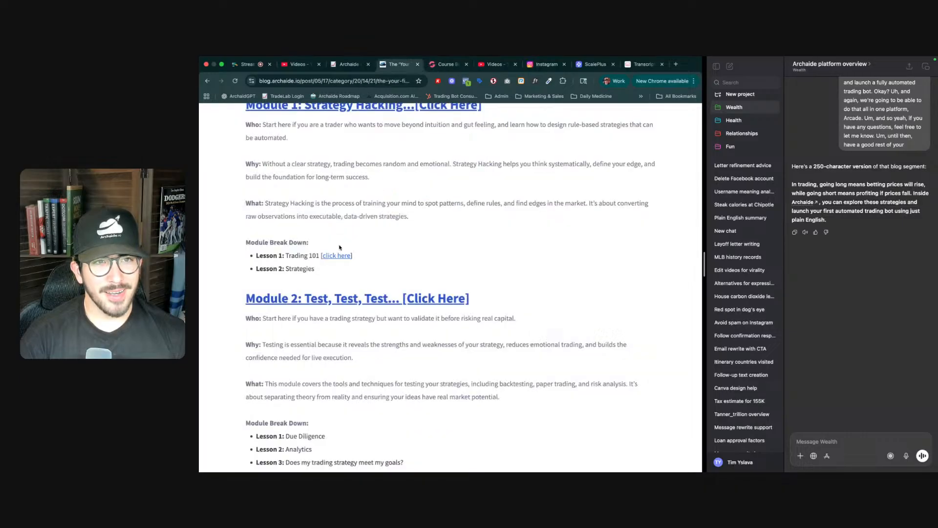
pyautogui.hotkey('ctrl', 'Tab')
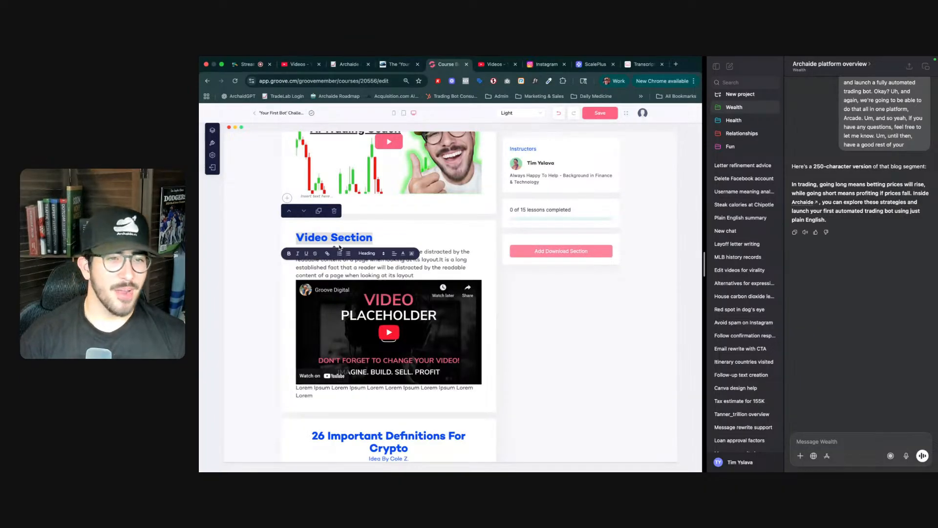
pyautogui.scroll(2, 339, 249)
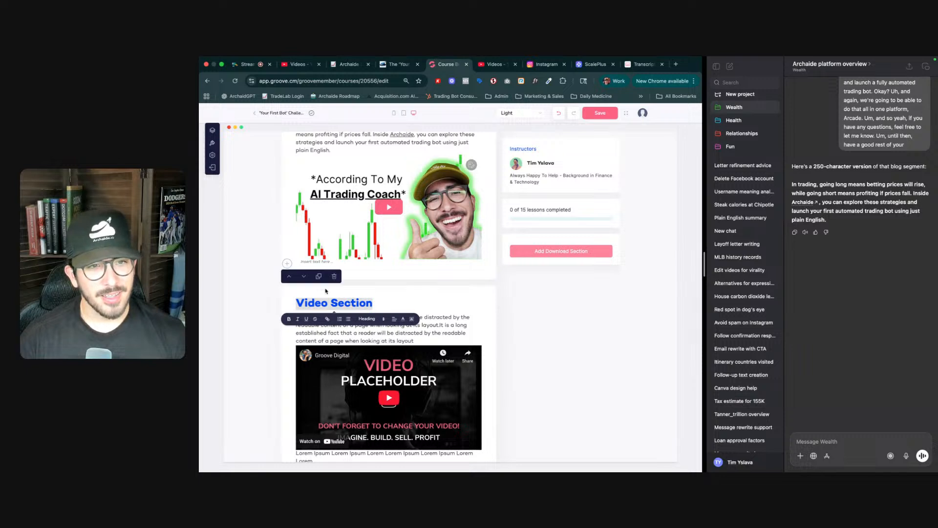
pyautogui.scroll(3, 337, 300)
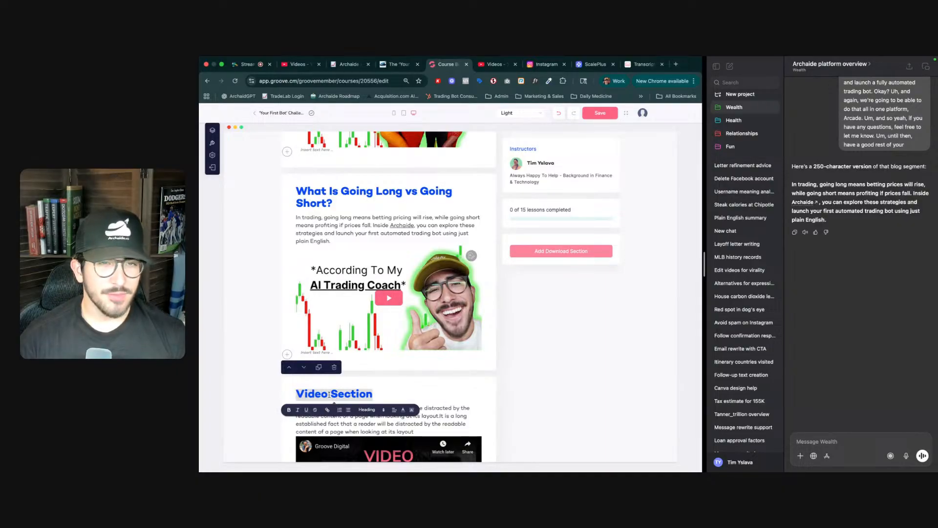
# - Copy the link of the 'AI Trading Coach teaches me what a market order is' video in YouTube Studio
pyautogui.hotkey('ctrl', 'Tab')
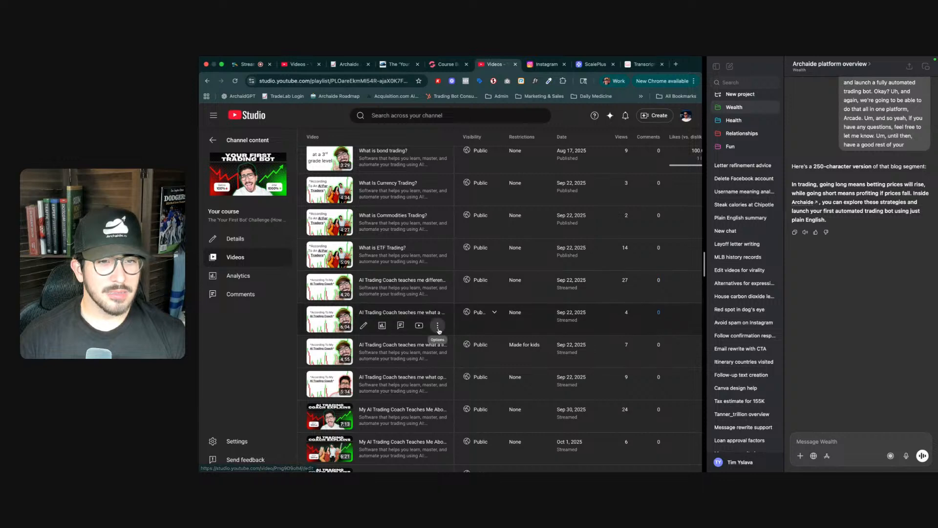
pyautogui.click(437, 326)
pyautogui.click(412, 341)
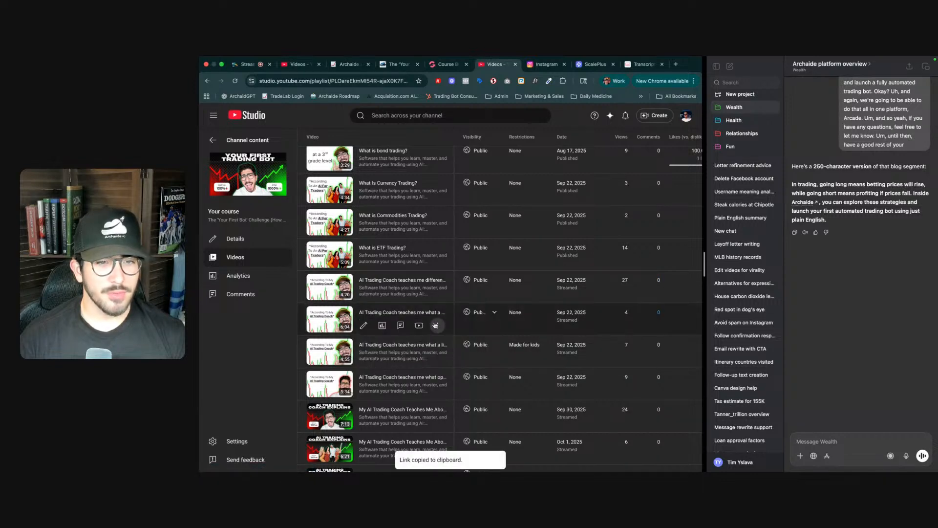
# - Load the transcript of the copied market order video on YouTubeToTranscript
pyautogui.hotkey('ctrl', 'Tab')
pyautogui.hotkey('ctrl', 'Tab')
pyautogui.hotkey('ctrl', 'Tab')
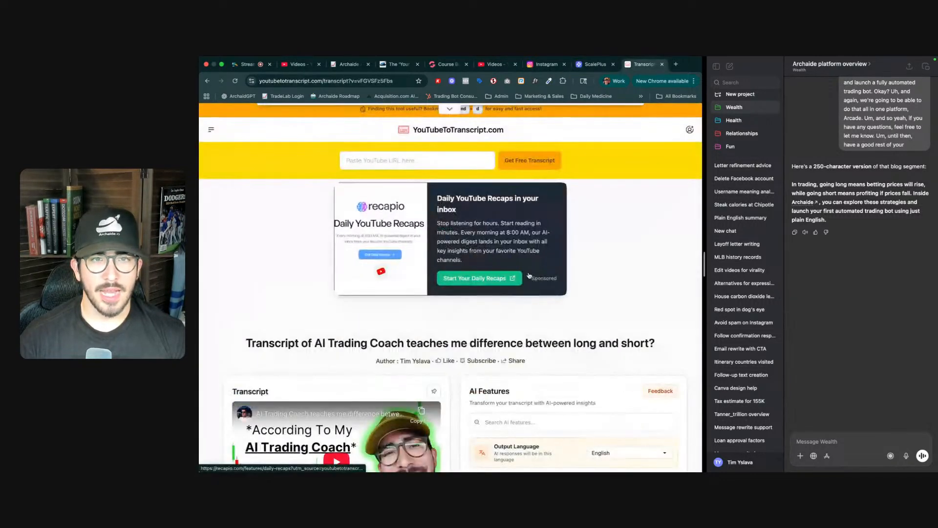
pyautogui.click(430, 161)
pyautogui.hotkey('ctrl', 'v')
pyautogui.click(528, 166)
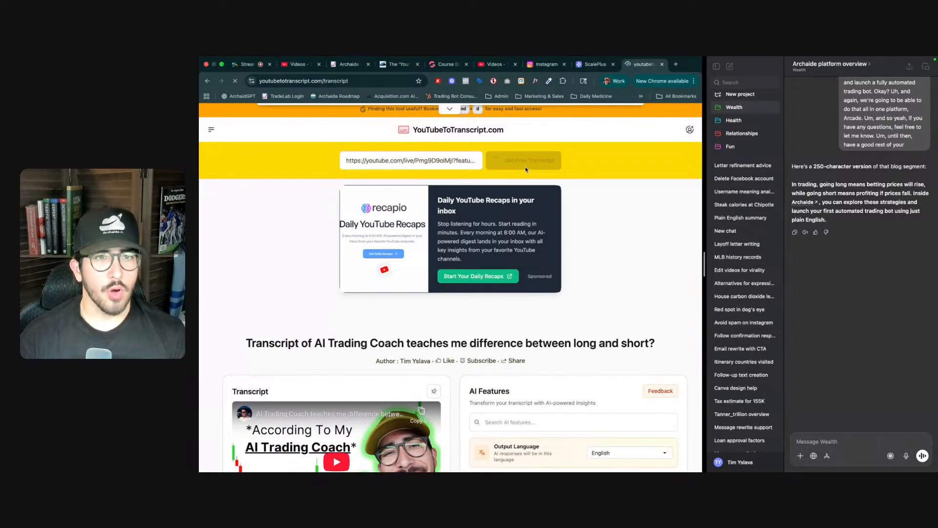
# - Paste the market order video's YouTube URL into the new video section's YouTube Video settings, trimming the trailing parameters
pyautogui.click(445, 64)
pyautogui.scroll(-5, 455, 229)
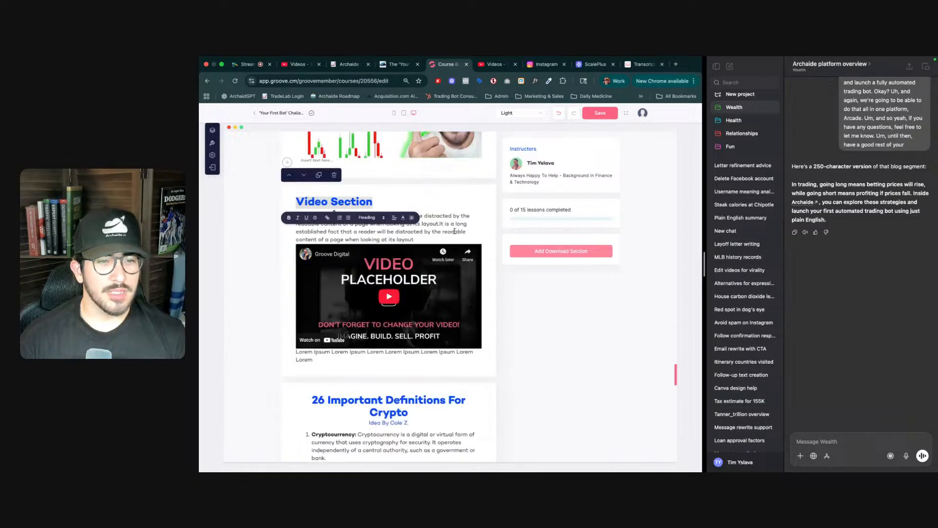
pyautogui.click(480, 253)
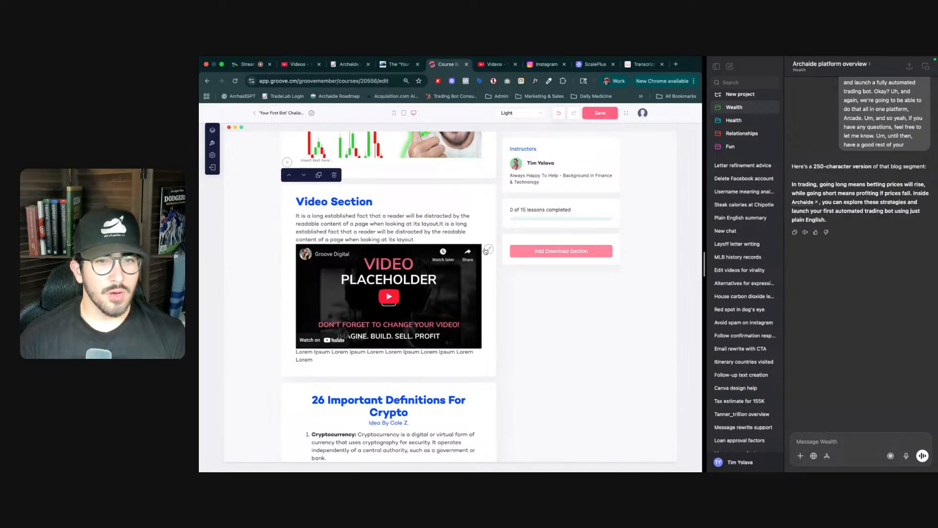
pyautogui.click(486, 251)
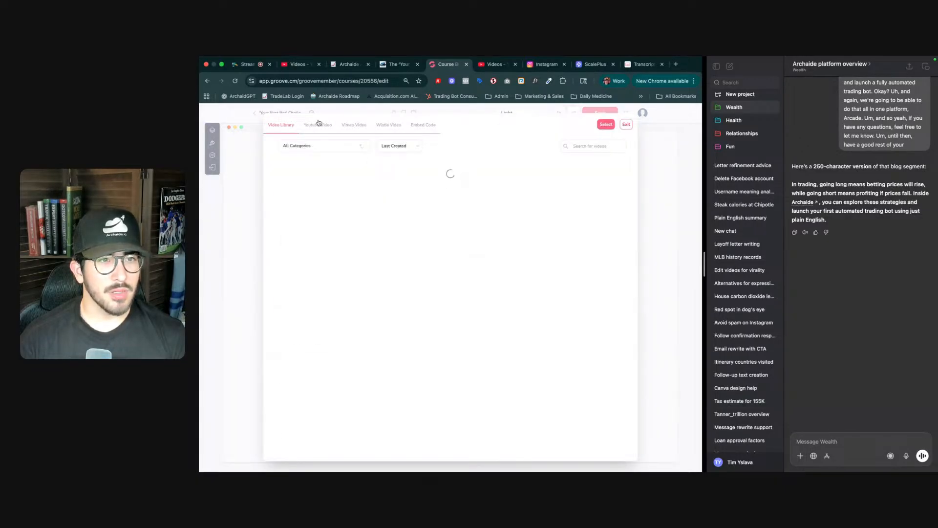
pyautogui.click(318, 124)
pyautogui.click(307, 177)
pyautogui.press('super+v')
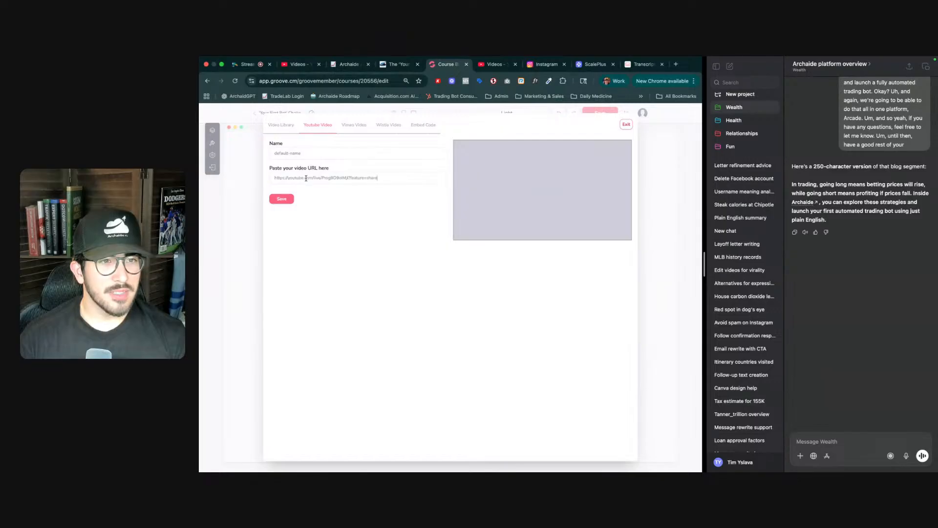
pyautogui.press('BackSpace')
pyautogui.press('BackSpace')
pyautogui.press('BackSpace')
pyautogui.press('BackSpace')
pyautogui.press('BackSpace')
pyautogui.press('BackSpace')
pyautogui.press('BackSpace')
pyautogui.press('BackSpace')
pyautogui.press('BackSpace')
pyautogui.press('BackSpace')
pyautogui.press('BackSpace')
pyautogui.press('BackSpace')
pyautogui.press('BackSpace')
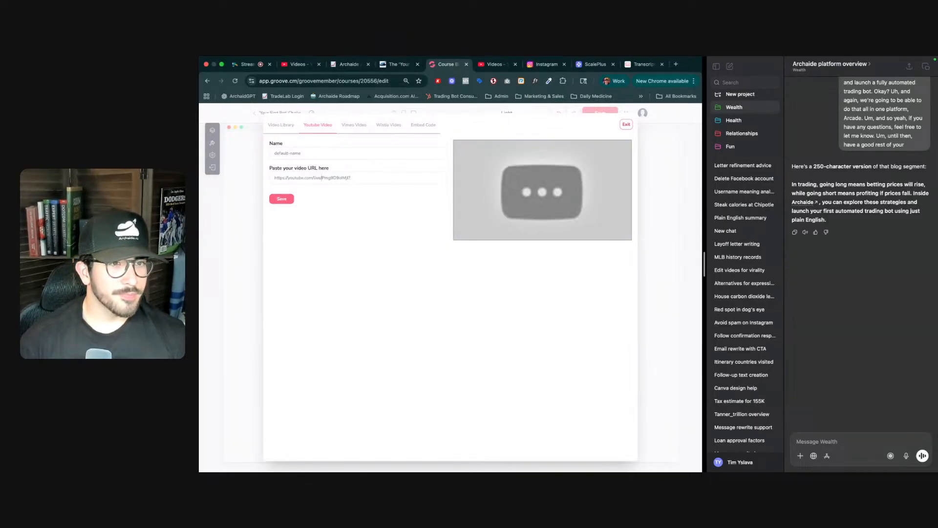
pyautogui.press('BackSpace')
pyautogui.press('BackSpace')
pyautogui.press('BackSpace')
pyautogui.press('BackSpace')
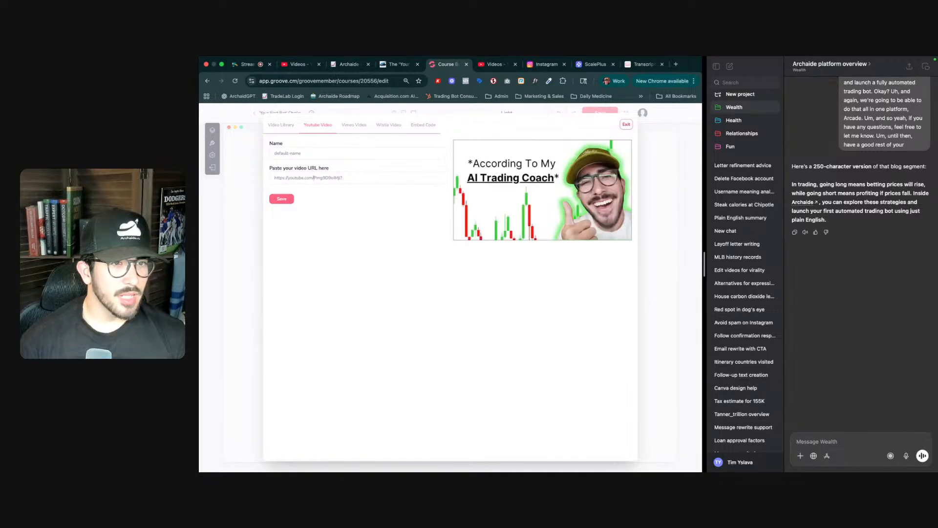
pyautogui.hotkey('alt', 'shift', 'Right')
pyautogui.hotkey('alt', 'shift', 'Right')
# - Copy the market order video's full transcript from YouTubeToTranscript
pyautogui.hotkey('ctrl', 'Tab')
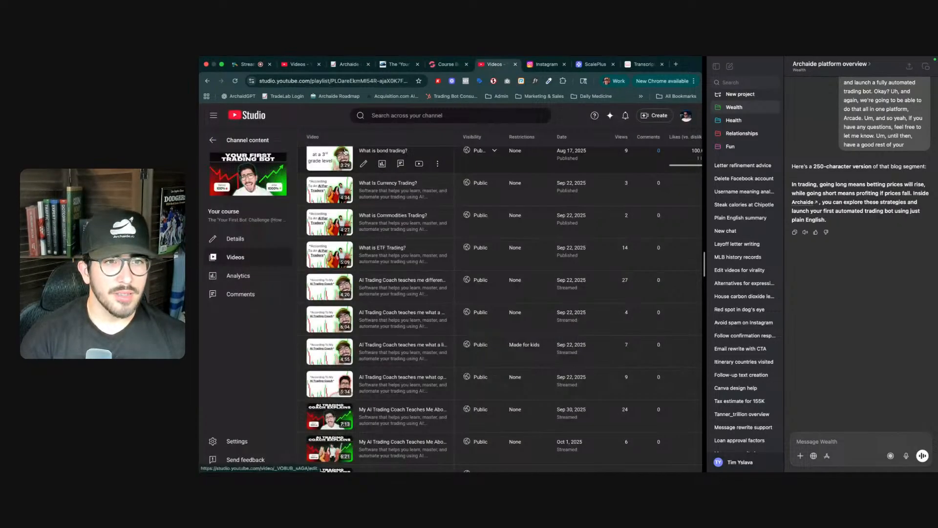
pyautogui.hotkey('ctrl', 'Tab')
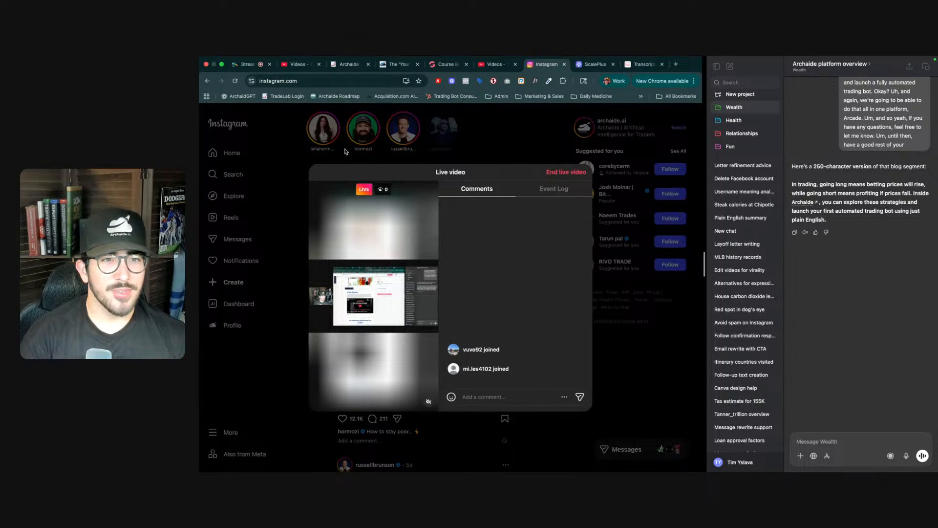
pyautogui.hotkey('ctrl', 'Tab')
pyautogui.hotkey('ctrl', 'Tab')
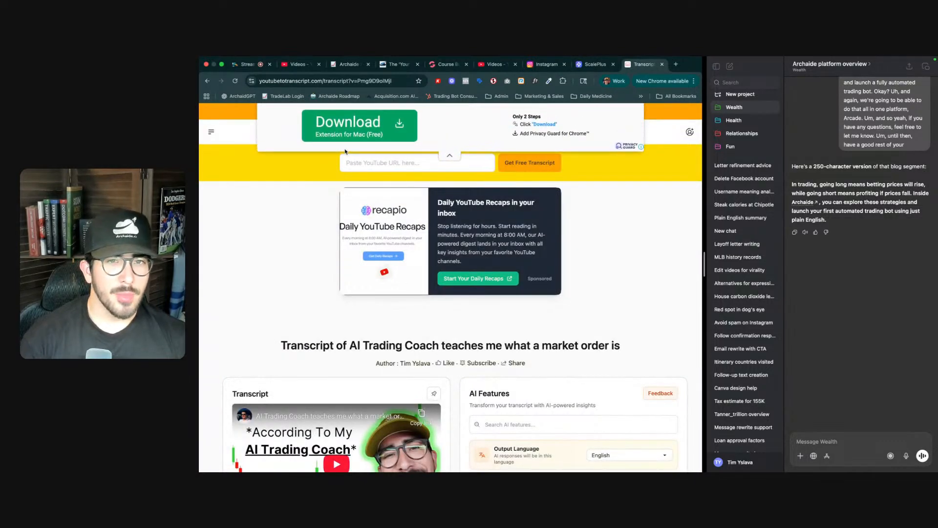
pyautogui.scroll(-5, 347, 320)
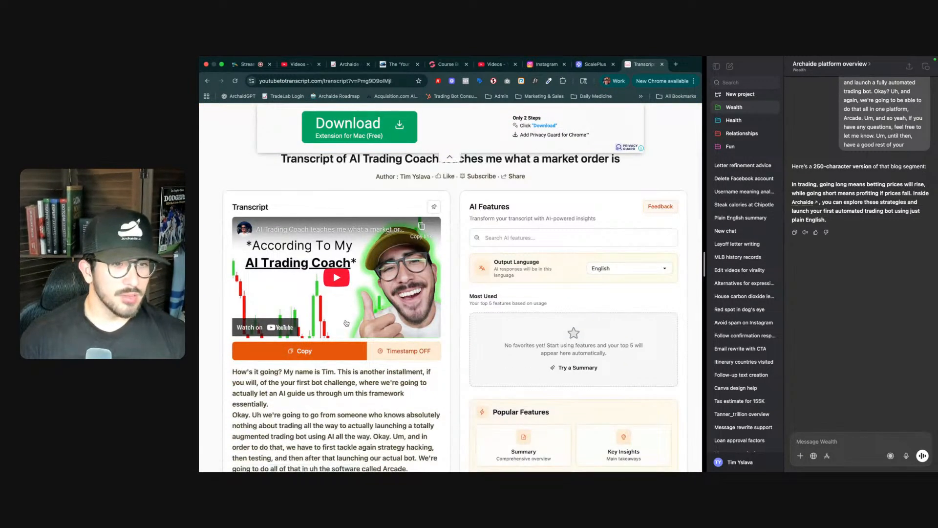
pyautogui.click(303, 351)
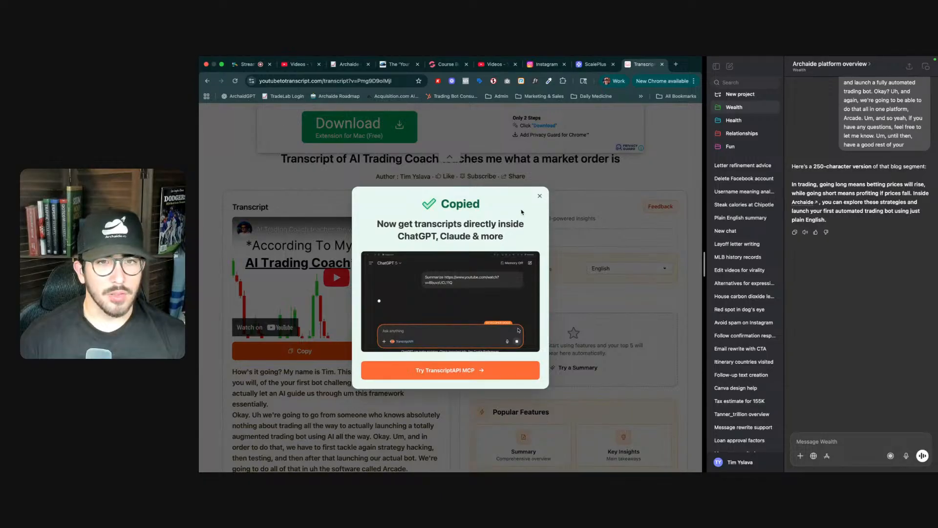
pyautogui.click(539, 195)
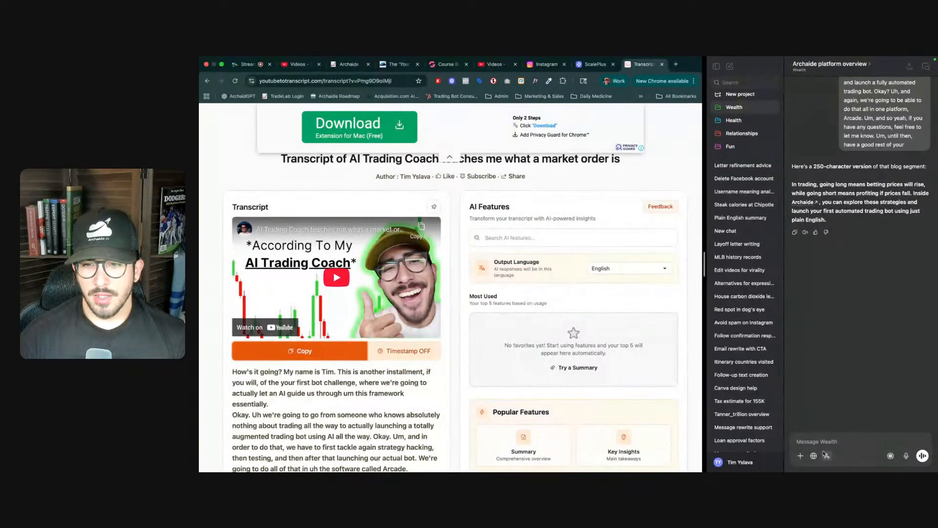
# - Paste the market order transcript into the AI chat and ask for the same 250-character blog version
pyautogui.click(825, 456)
pyautogui.press('super+v')
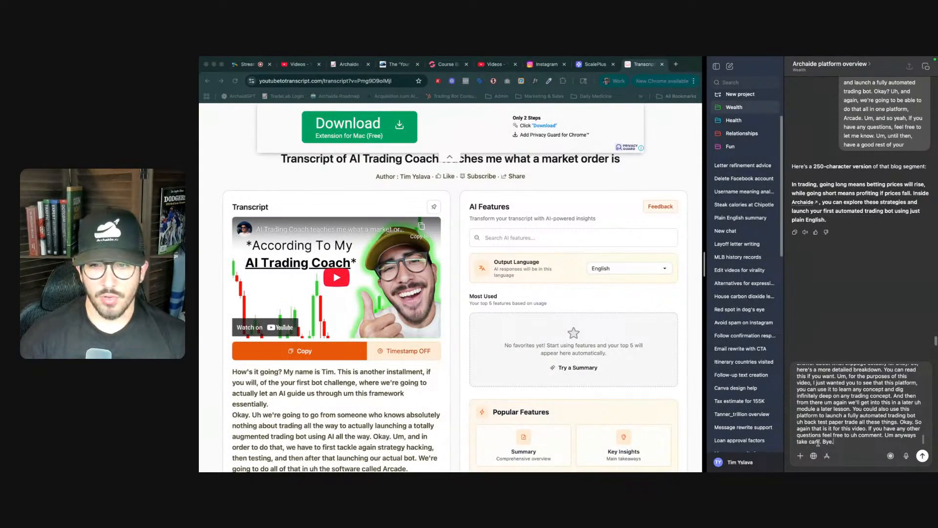
pyautogui.press('super+Up')
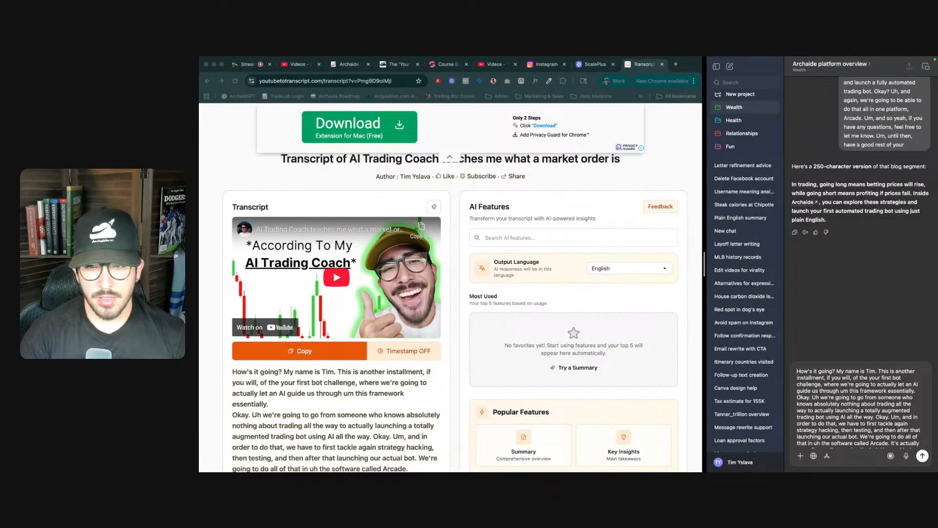
pyautogui.write('Same thing')
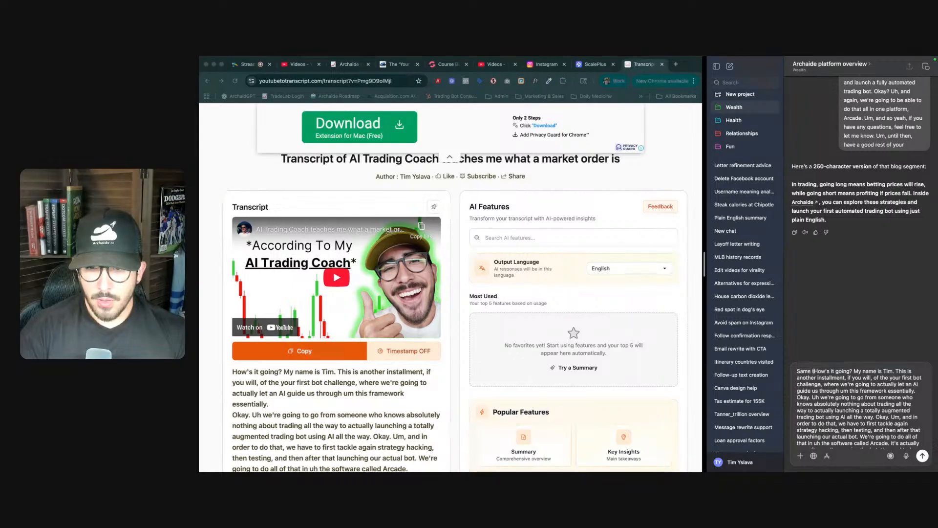
pyautogui.write(' here"')
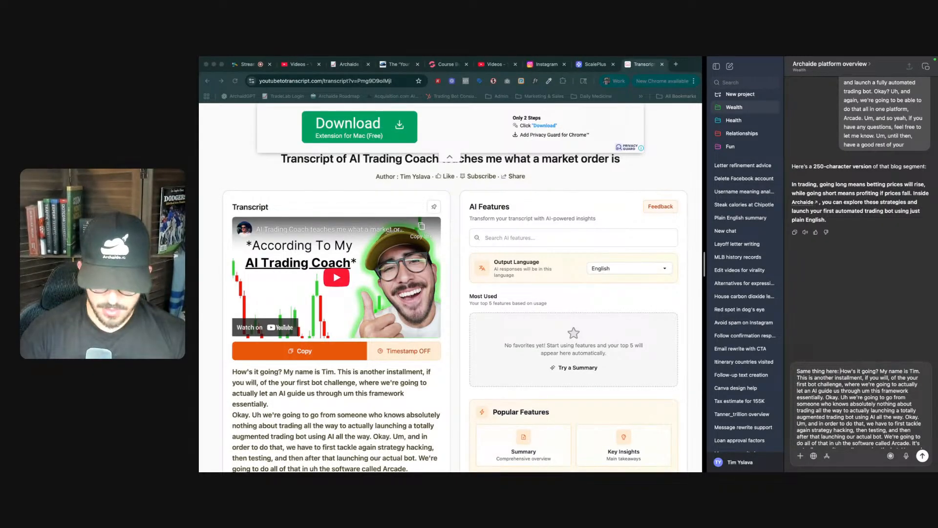
pyautogui.press('Return')
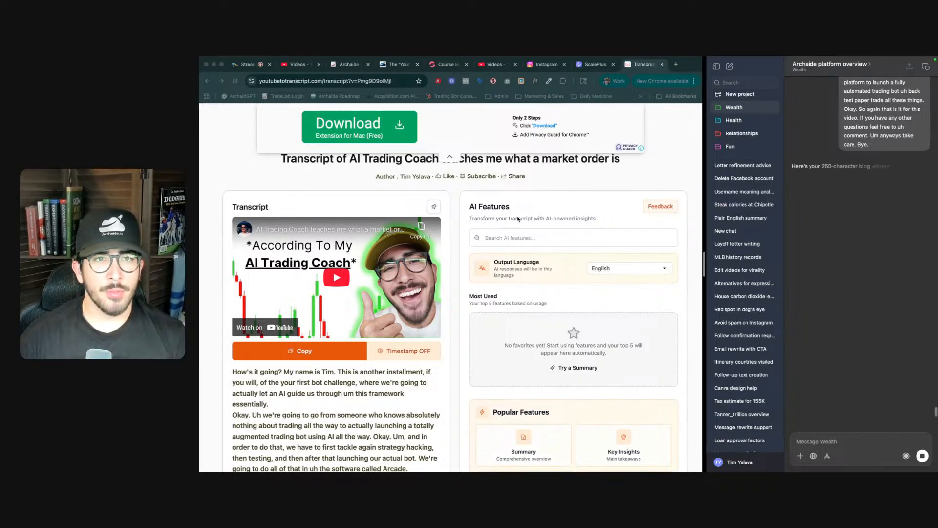
# - Save the market order YouTube video in the video settings and select it from the video library for the section
pyautogui.click(614, 205)
pyautogui.hotkey('ctrl', 'shift', 'Tab')
pyautogui.hotkey('ctrl', 'shift', 'Tab')
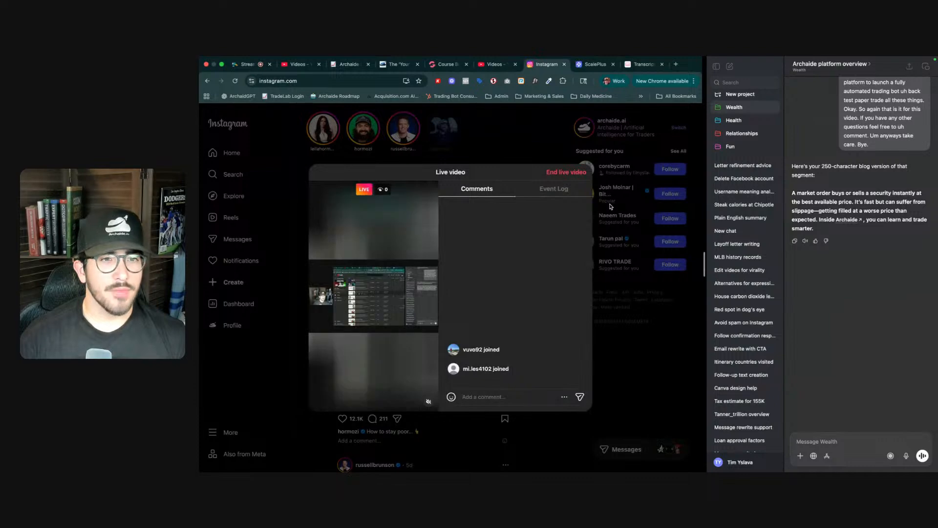
pyautogui.hotkey('ctrl', 'shift', 'Tab')
pyautogui.hotkey('ctrl', 'shift', 'Tab')
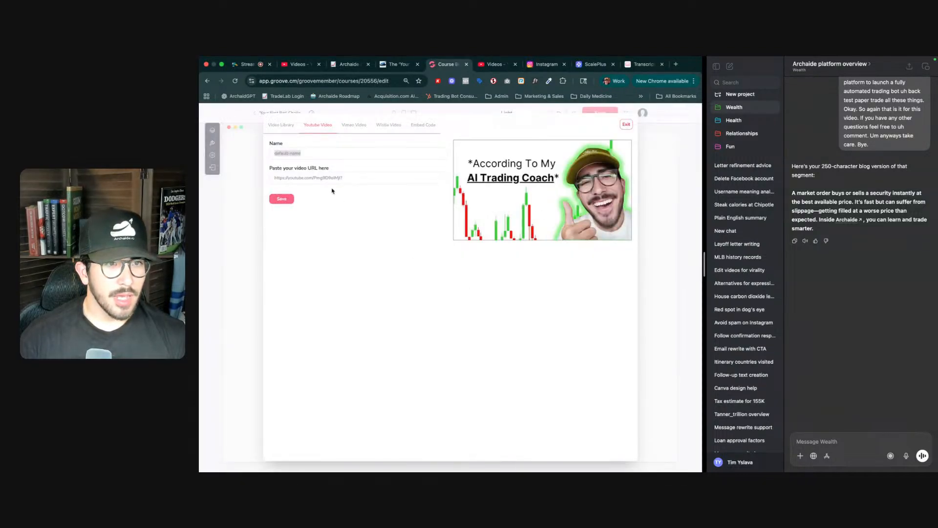
pyautogui.click(282, 198)
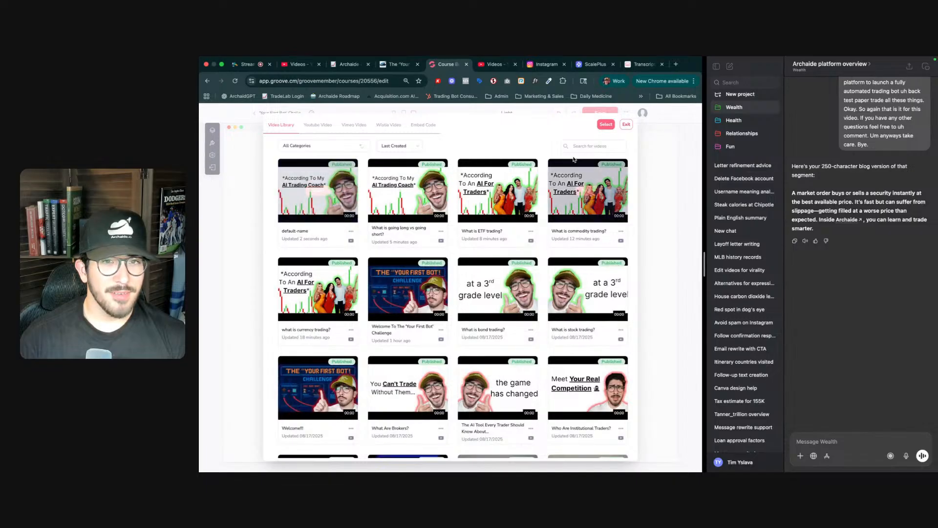
pyautogui.click(604, 125)
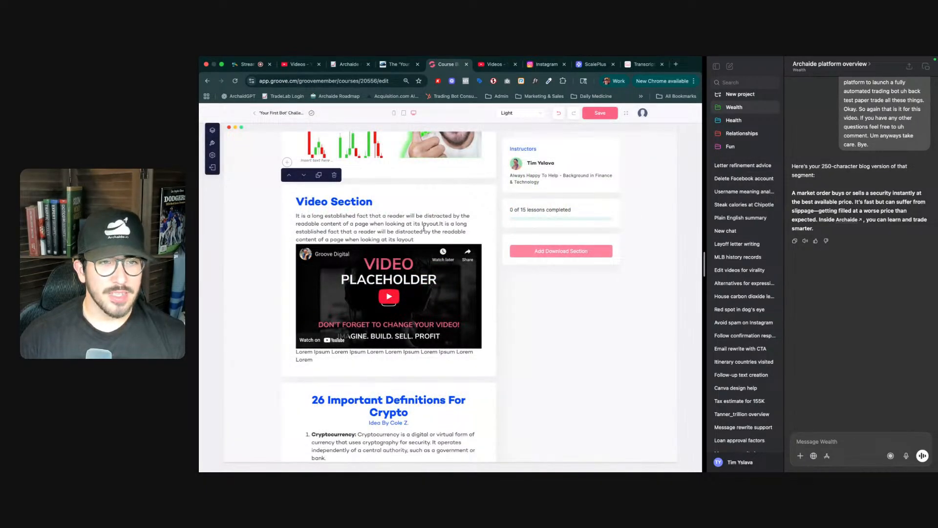
# - Rename the video section heading to 'What Is A Market Order?'
pyautogui.tripleClick(354, 203)
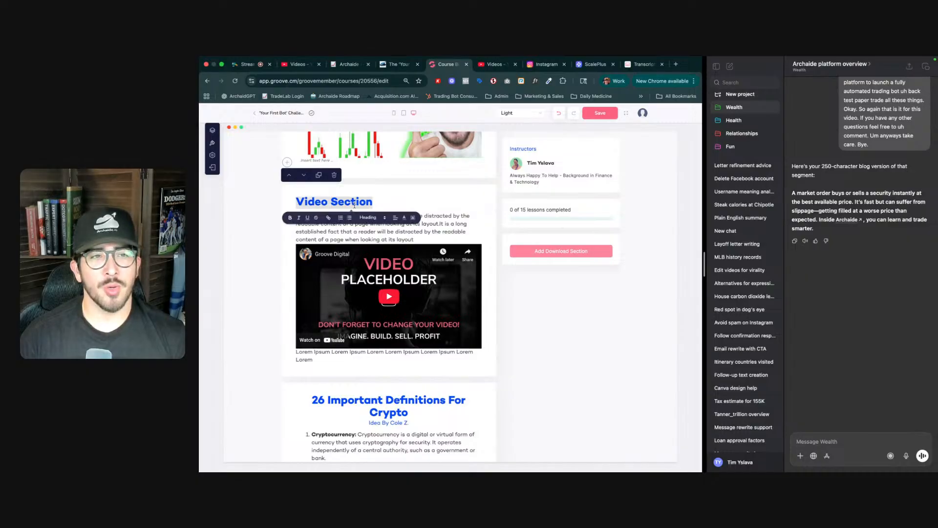
pyautogui.write('A Mc')
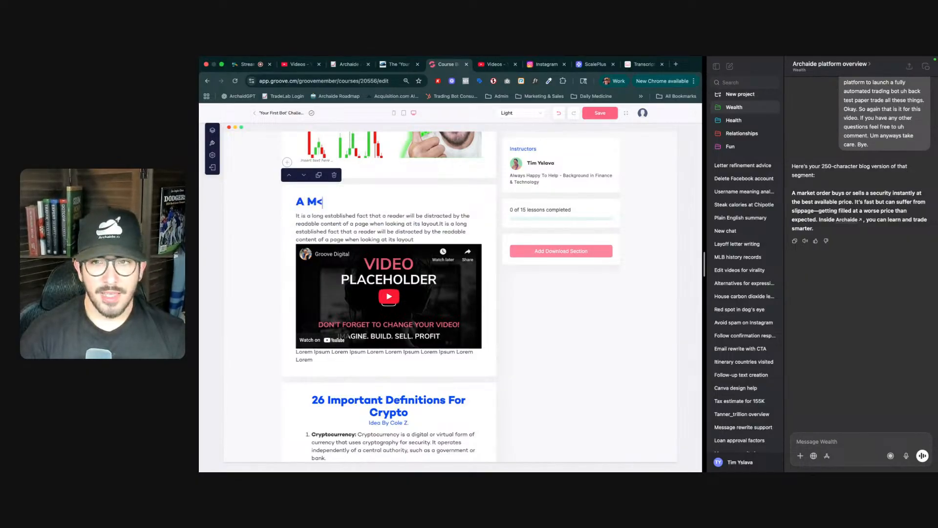
pyautogui.press('BackSpace')
pyautogui.write('or')
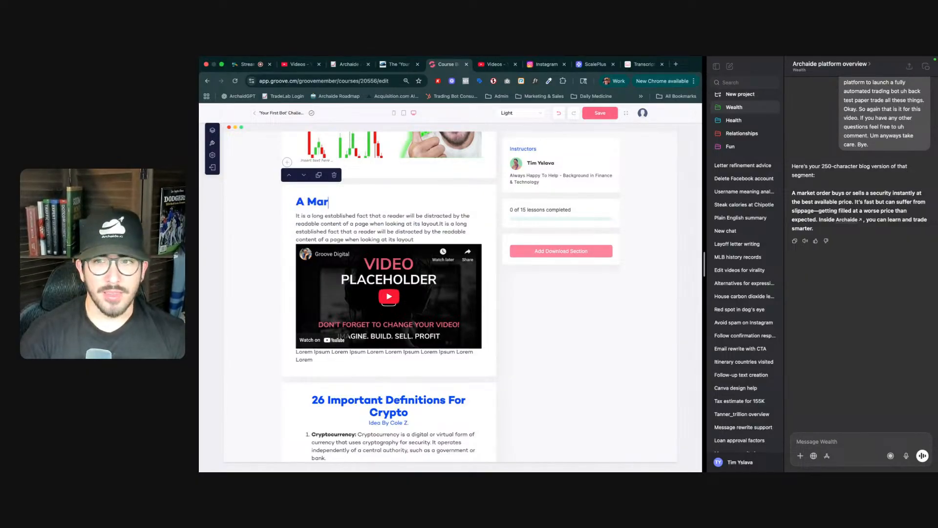
pyautogui.press('BackSpace')
pyautogui.press('BackSpace')
pyautogui.press('BackSpace')
pyautogui.press('BackSpace')
pyautogui.press('BackSpace')
pyautogui.write('What')
pyautogui.press('BackSpace')
pyautogui.press('BackSpace')
pyautogui.press('BackSpace')
pyautogui.write('hat')
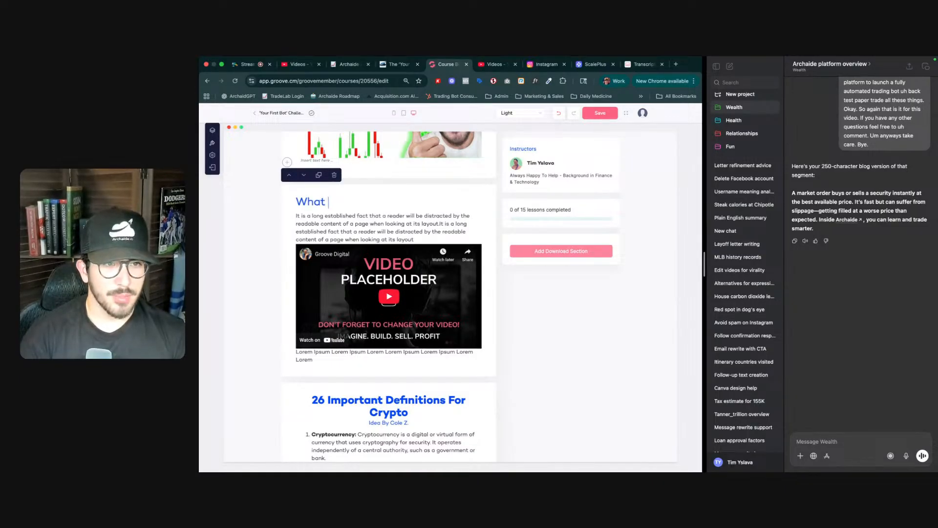
pyautogui.write(' Is ')
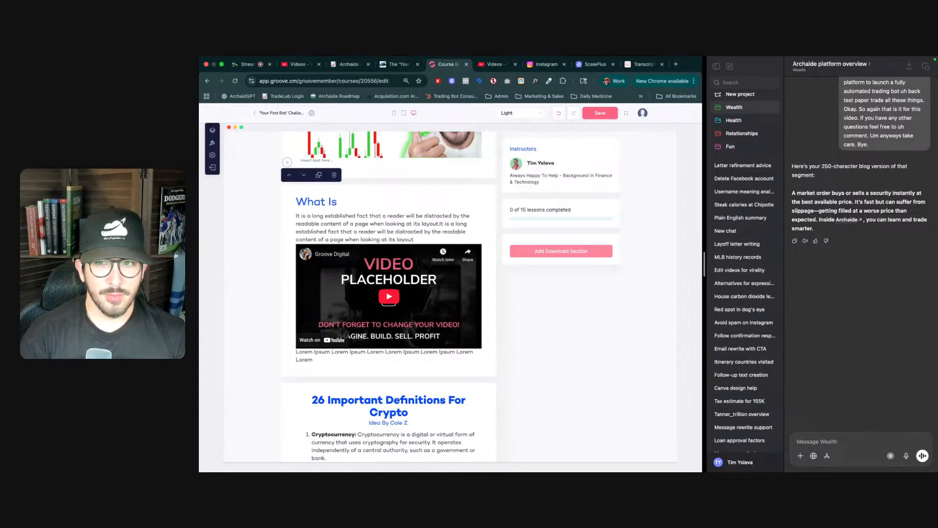
pyautogui.write('Happ')
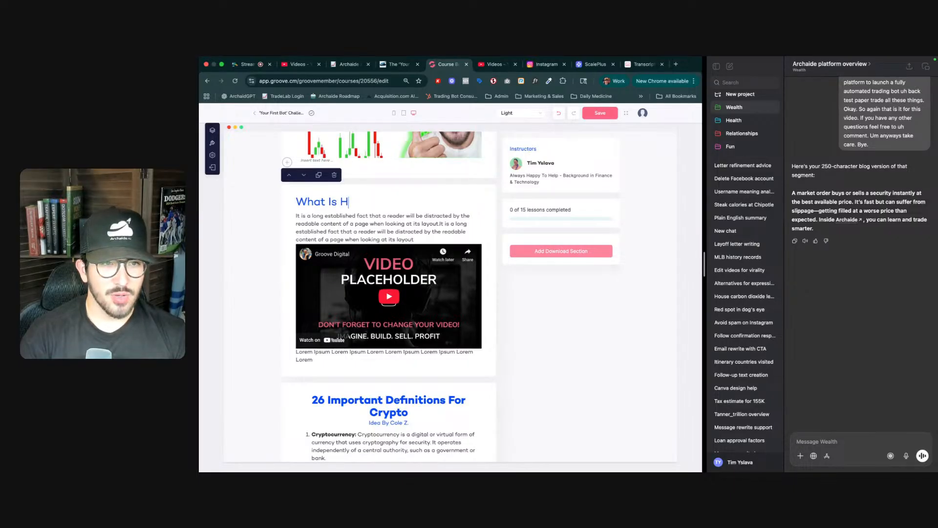
pyautogui.press('BackSpace')
pyautogui.press('BackSpace')
pyautogui.press('BackSpace')
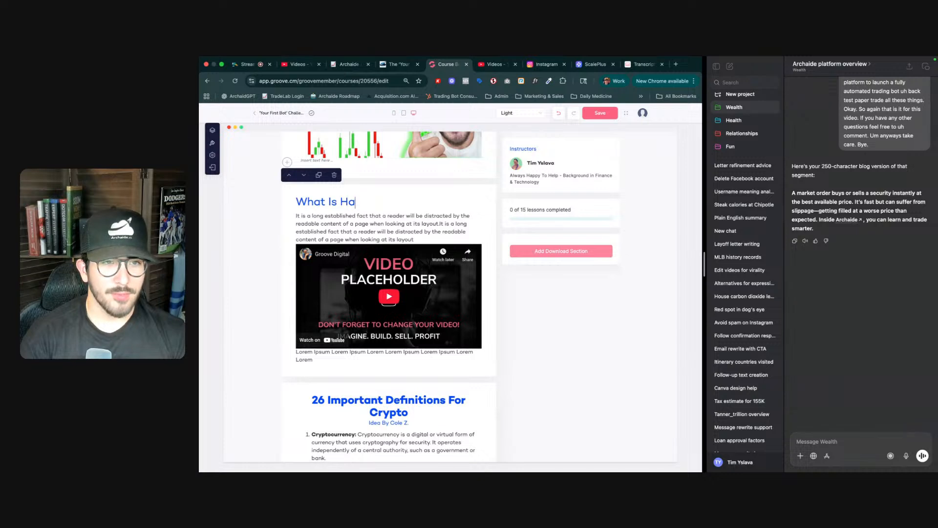
pyautogui.press('BackSpace')
pyautogui.write('Mark')
pyautogui.press('BackSpace')
pyautogui.press('BackSpace')
pyautogui.press('BackSpace')
pyautogui.press('BackSpace')
pyautogui.write('A Market')
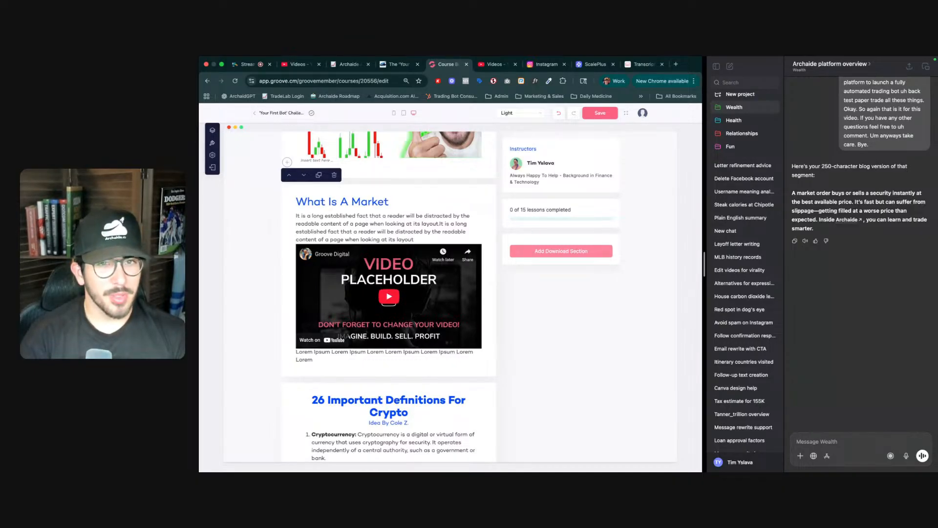
pyautogui.write('Or')
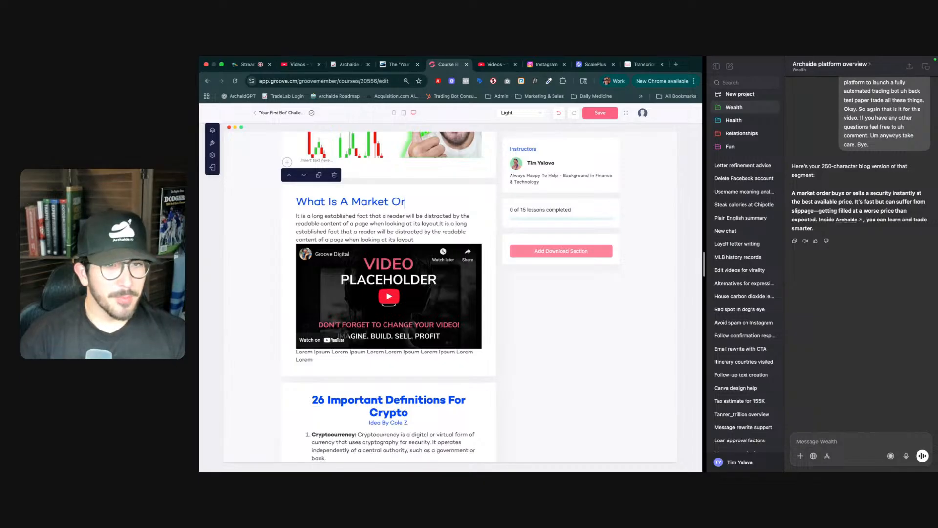
pyautogui.write('der?')
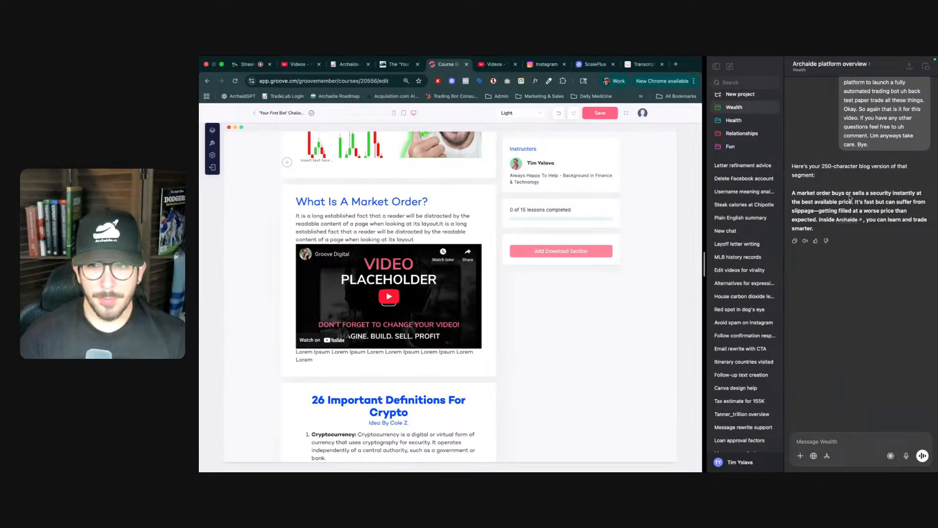
# - Replace the section's placeholder paragraph with the AI market order summary ending 'Inside Archaide, you can learn and trade smarter!'
pyautogui.tripleClick(393, 224)
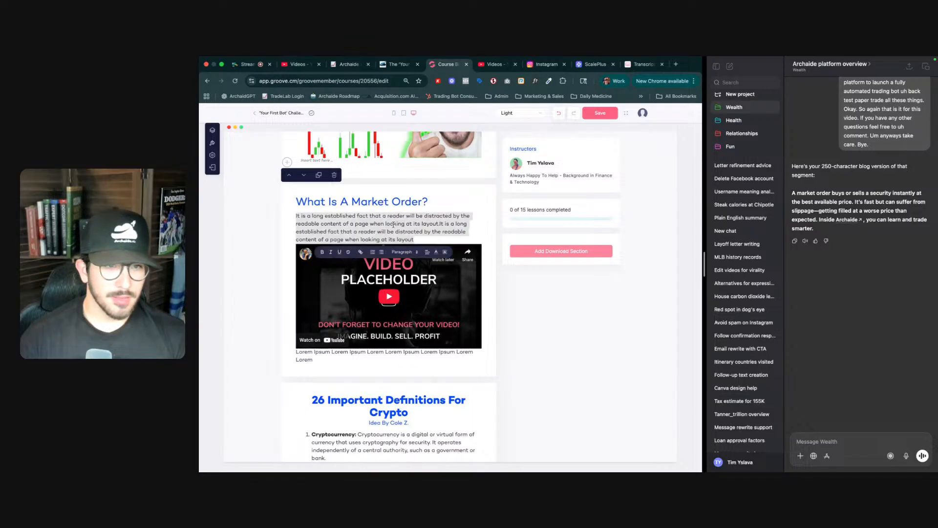
pyautogui.write('A market order')
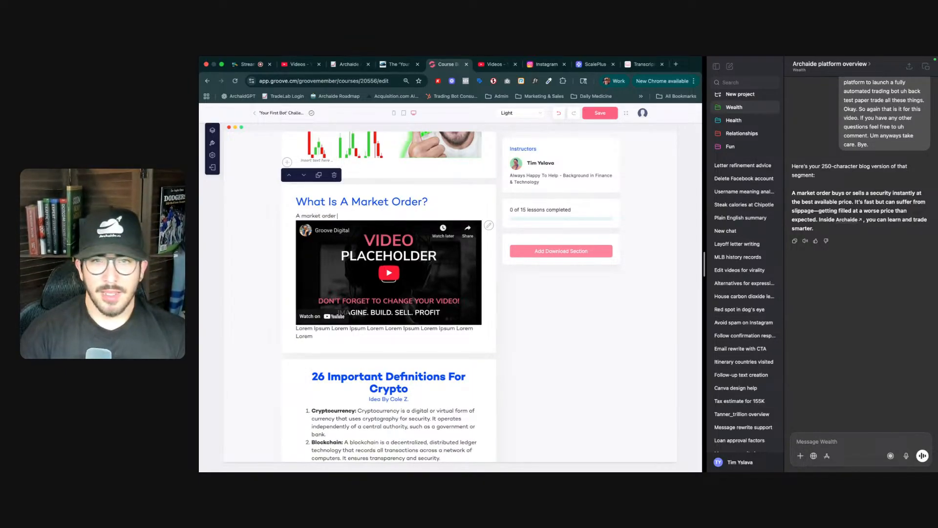
pyautogui.write(' buys or sells a security instant')
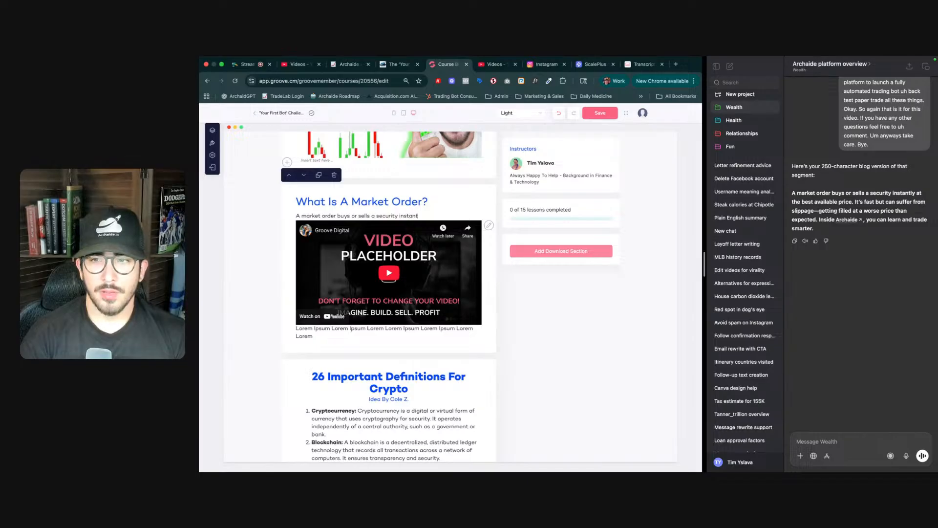
pyautogui.write('best avaialble t')
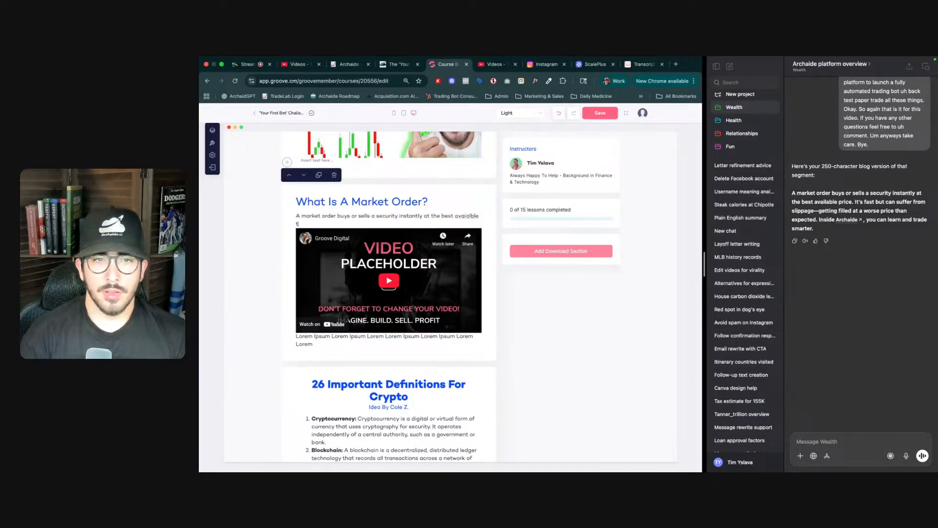
pyautogui.press('BackSpace')
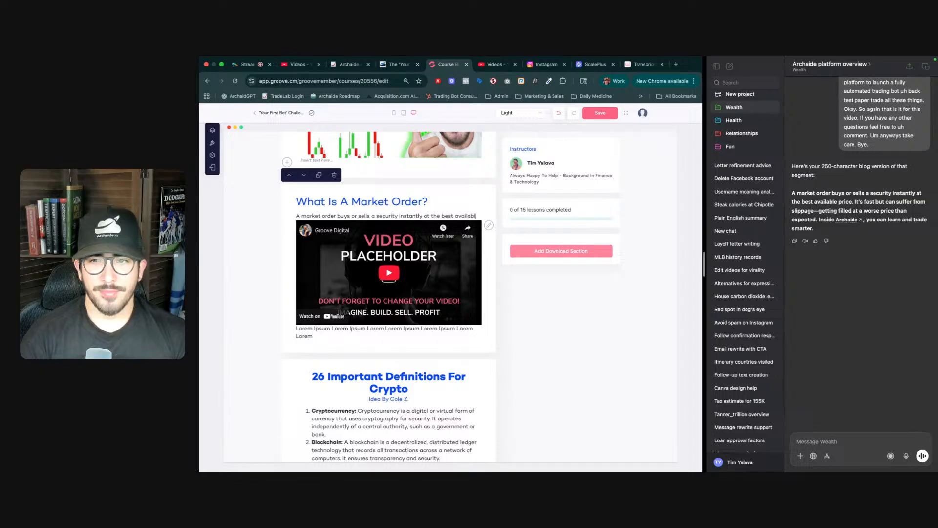
pyautogui.write('pro')
pyautogui.write('ce.')
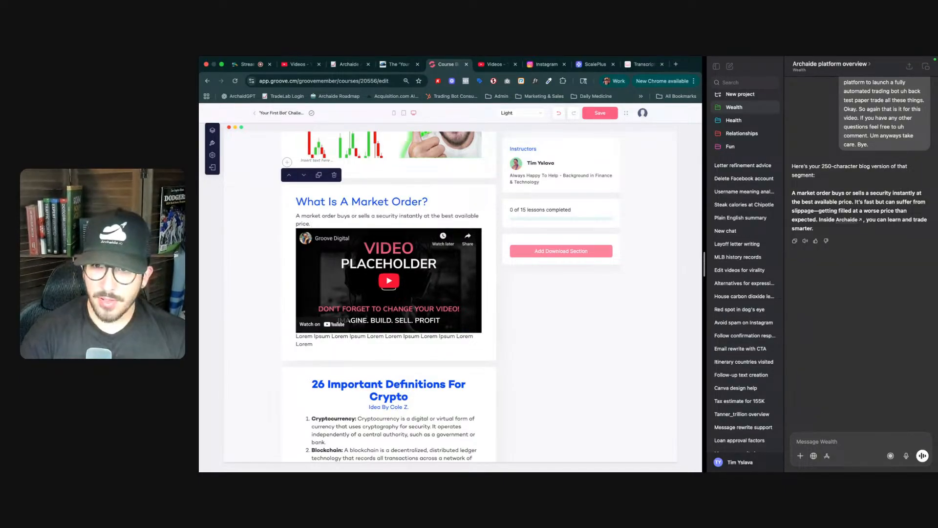
pyautogui.write(" It's fast")
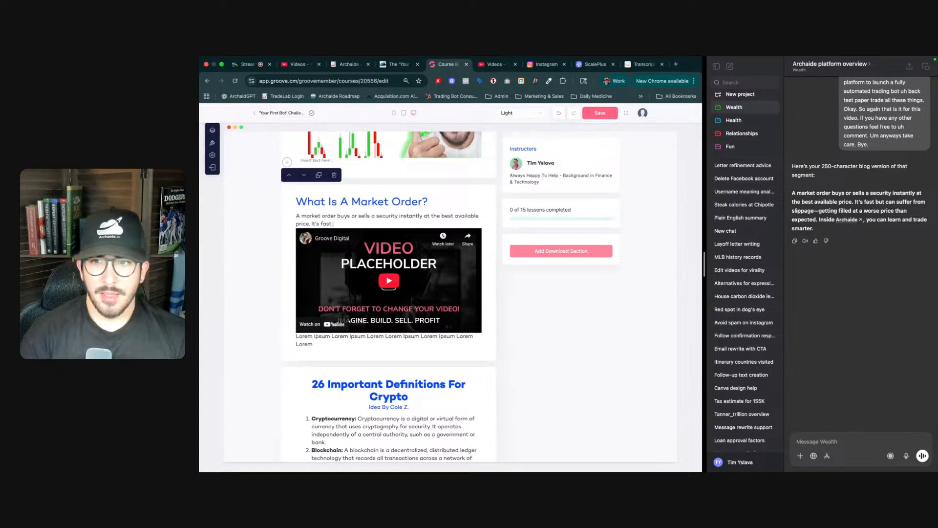
pyautogui.write(' but can suffer from slippage')
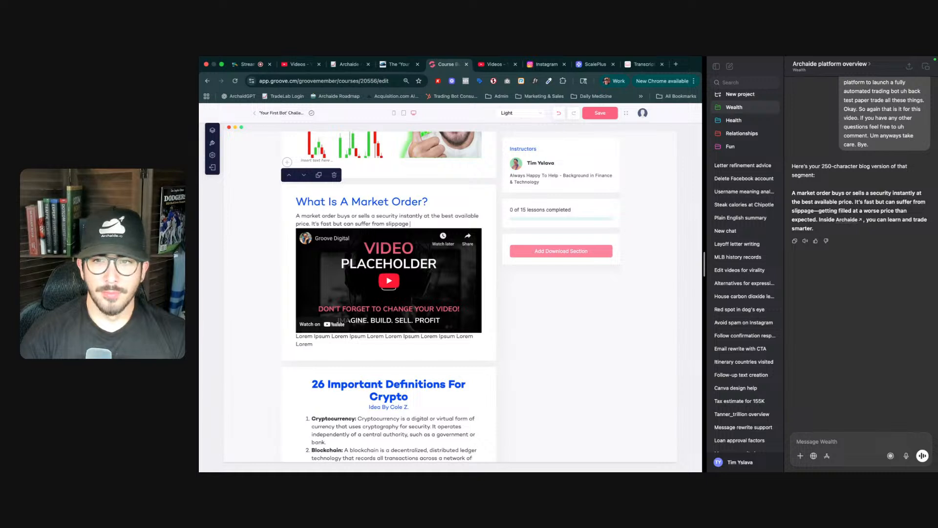
pyautogui.write('-getting filled at a')
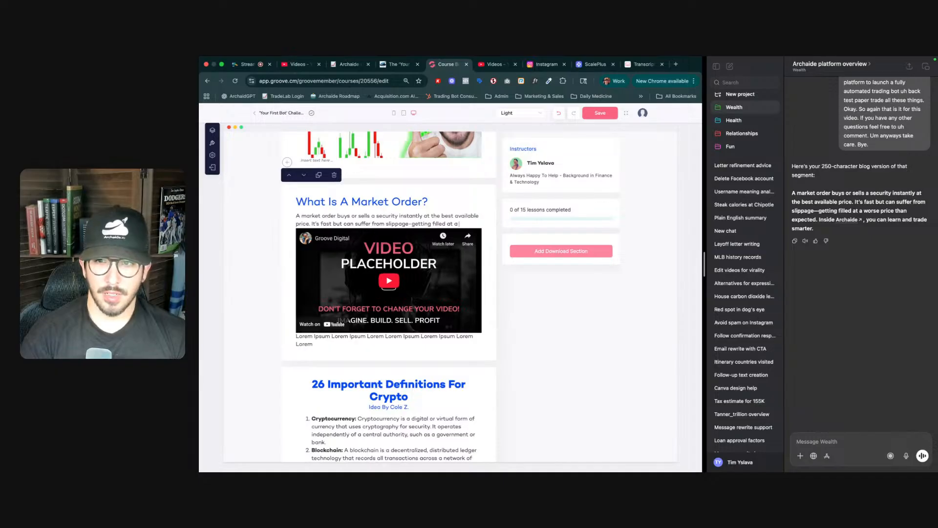
pyautogui.write('rice than expected.')
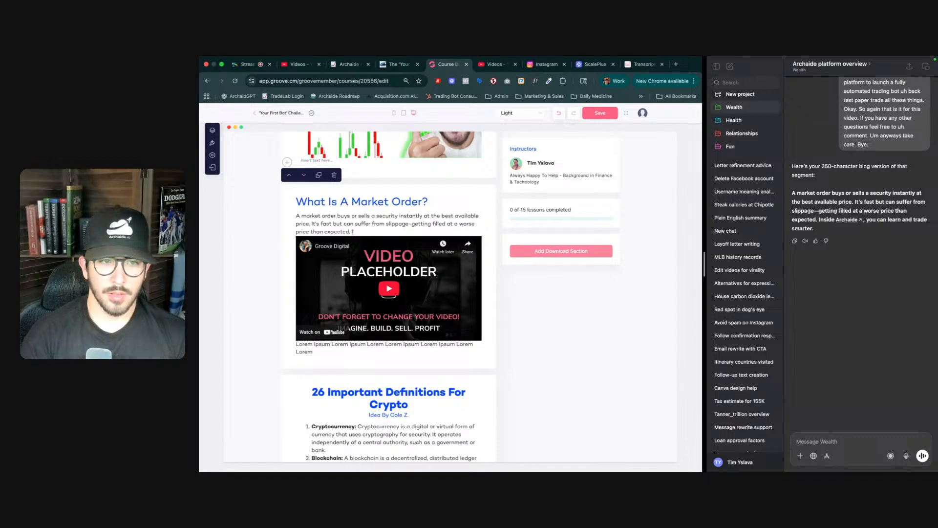
pyautogui.write(' Inside Archaide')
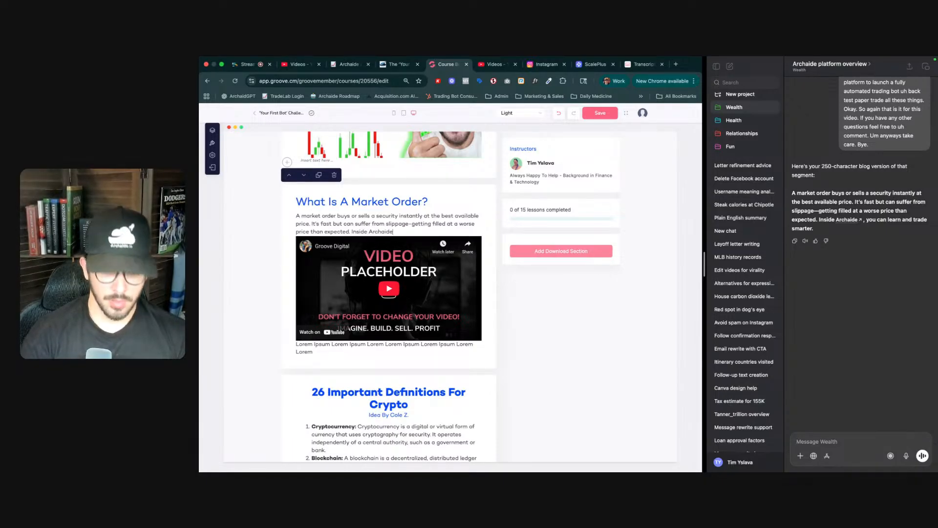
pyautogui.write(', you can learn and')
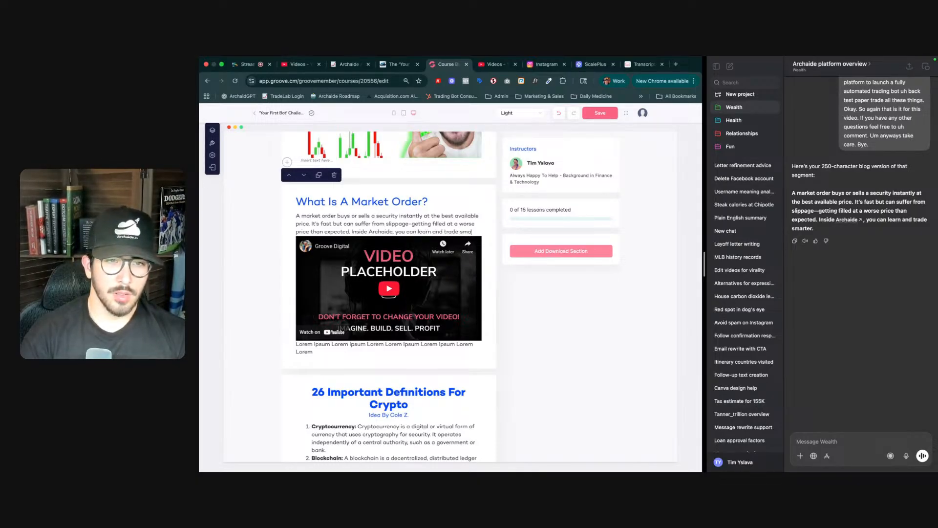
pyautogui.write(' trade smarter')
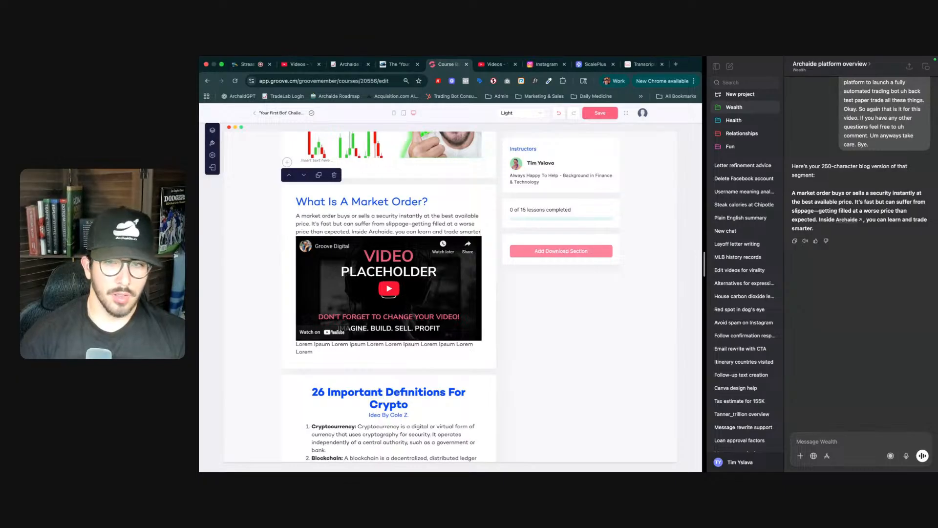
pyautogui.write('!')
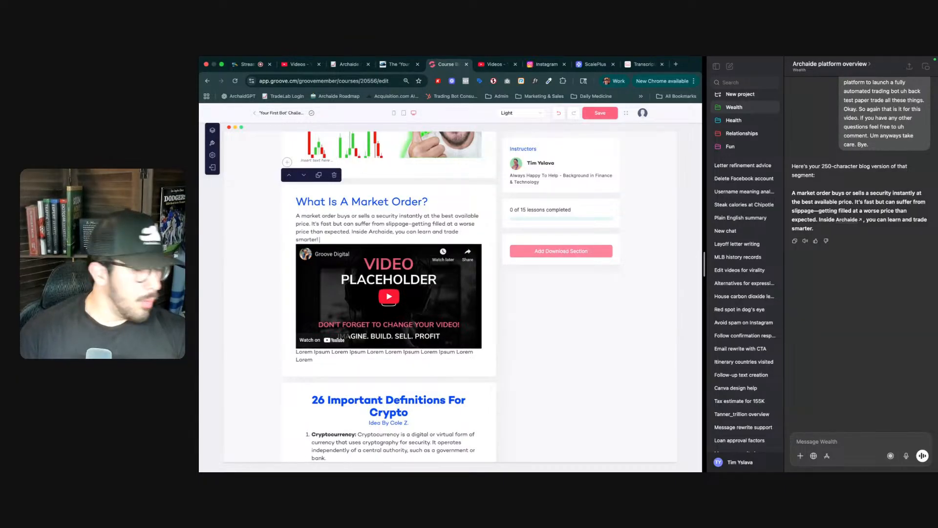
# - Bold the 'What Is A Market Order?' heading
pyautogui.tripleClick(369, 202)
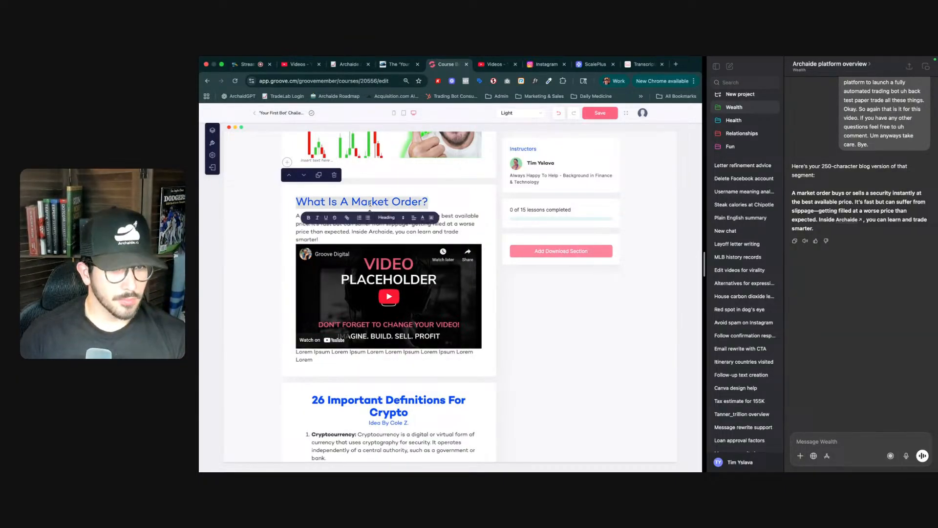
pyautogui.press('super+b')
pyautogui.click(374, 231)
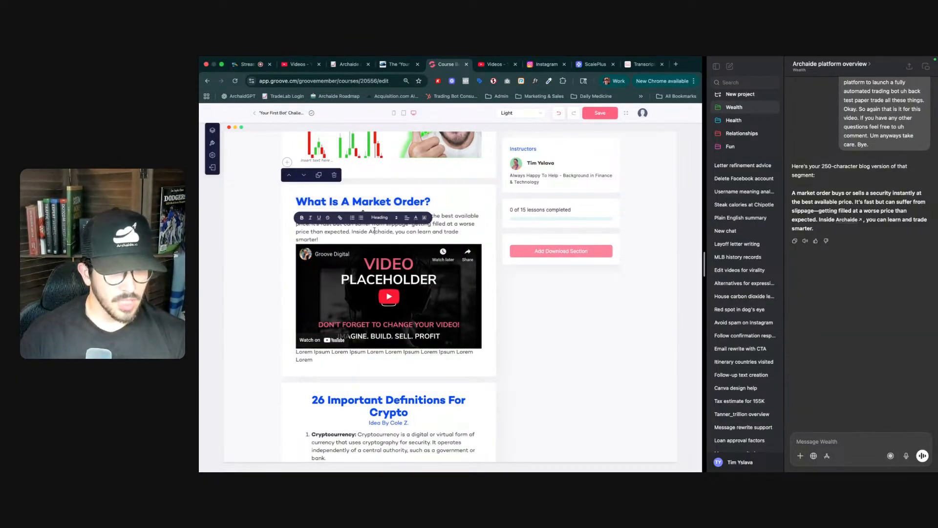
# - Open the market order section's video settings and switch to adding a YouTube video by link
pyautogui.click(487, 251)
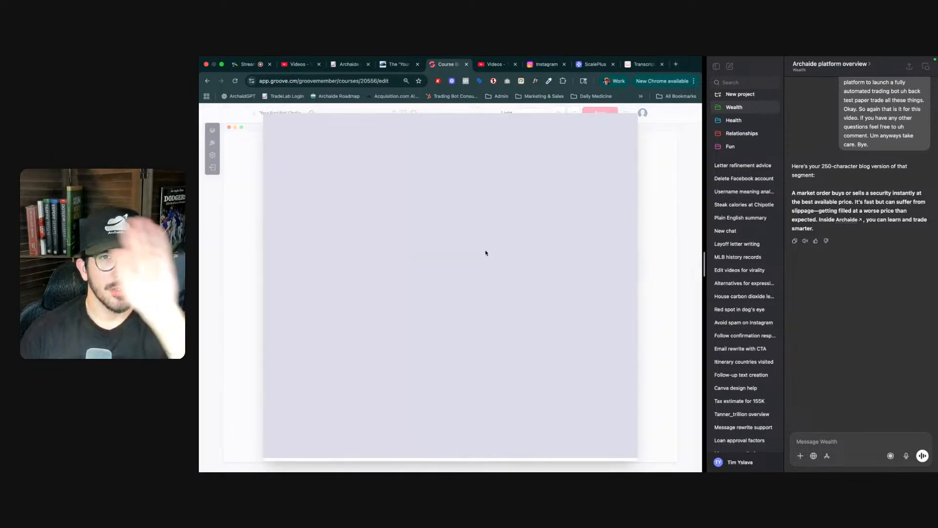
pyautogui.hotkey('ctrl', 'Tab')
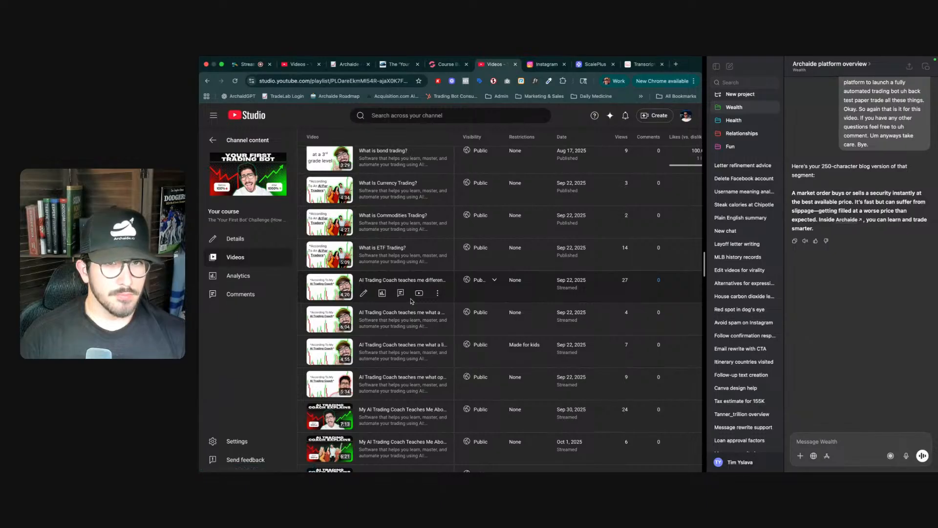
pyautogui.click(247, 64)
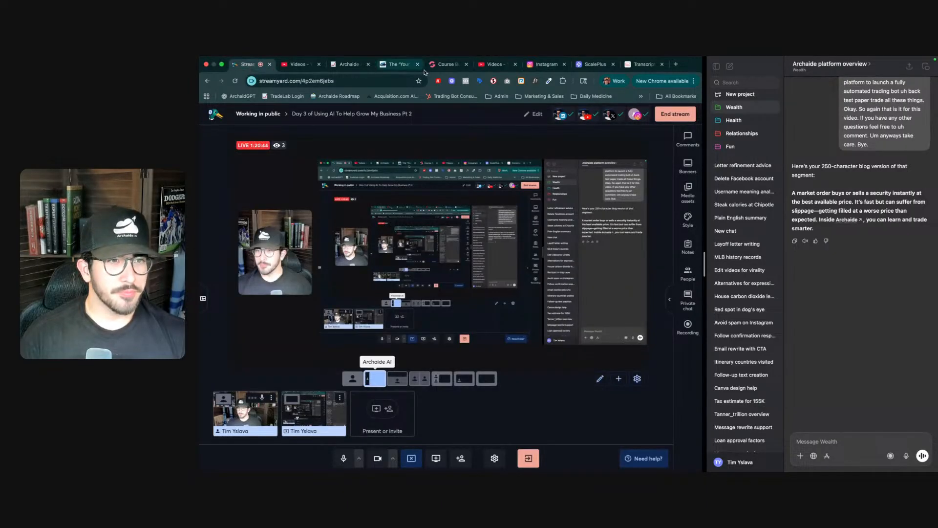
pyautogui.moveTo(282, 146)
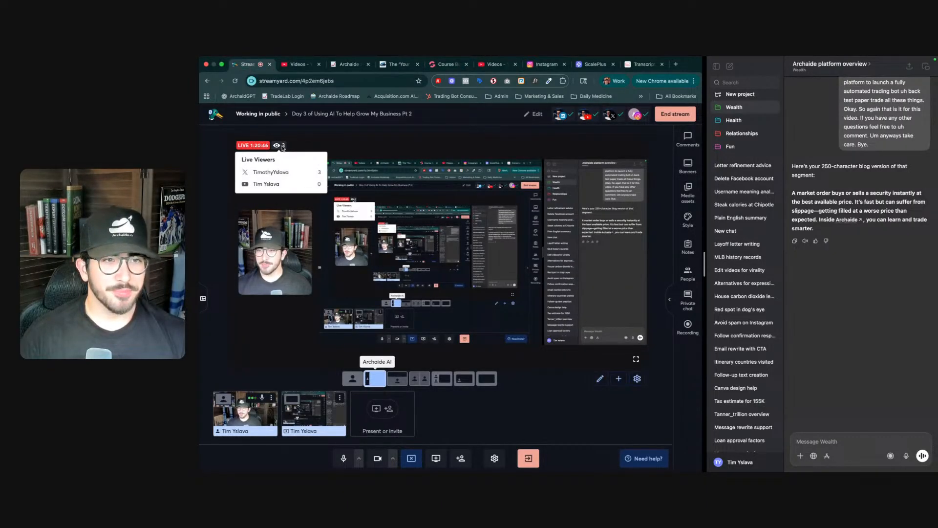
pyautogui.click(545, 65)
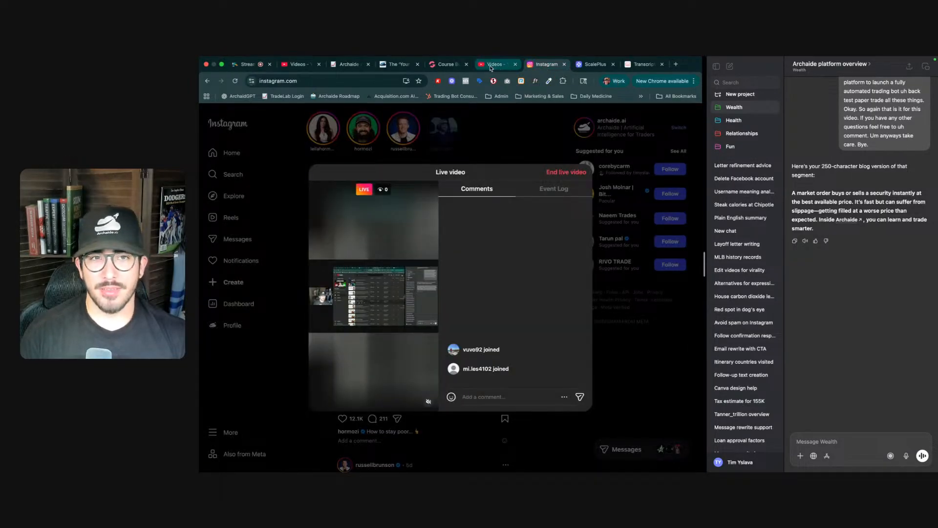
pyautogui.click(491, 68)
pyautogui.click(445, 65)
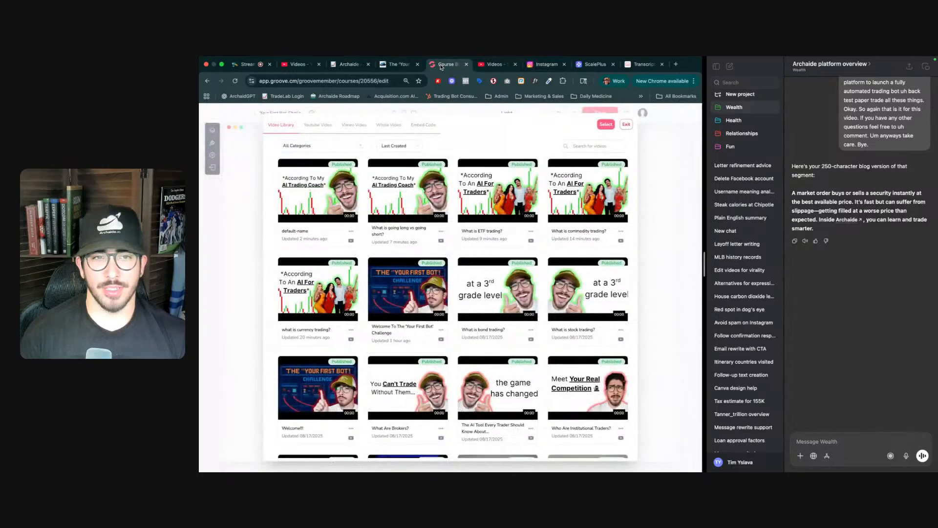
pyautogui.click(411, 68)
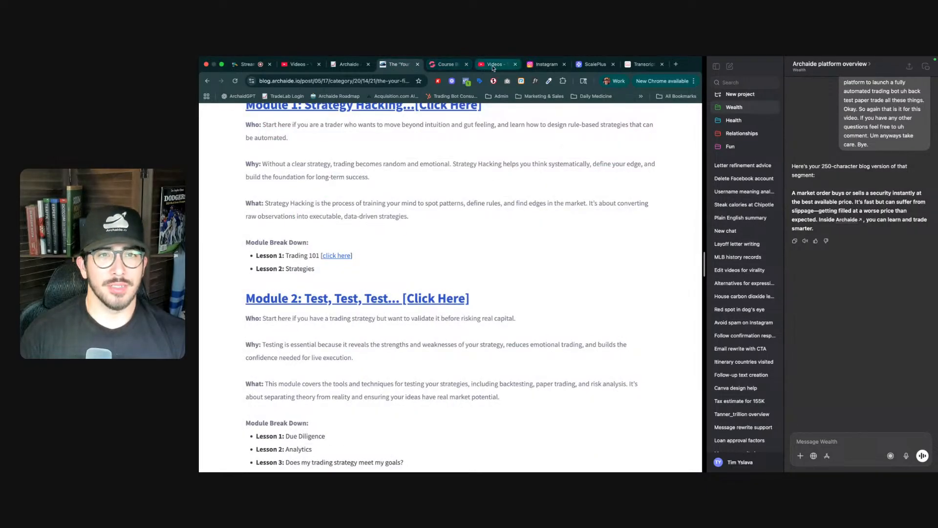
pyautogui.click(447, 65)
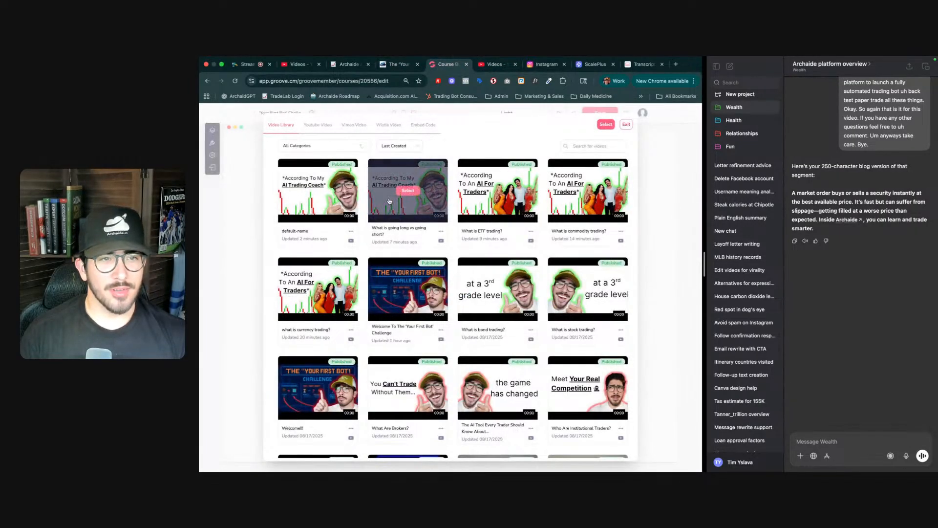
pyautogui.click(311, 126)
# - Copy the shareable link of the 'AI Trading Coach teaches me what a market order is' video in YouTube Studio
pyautogui.click(494, 64)
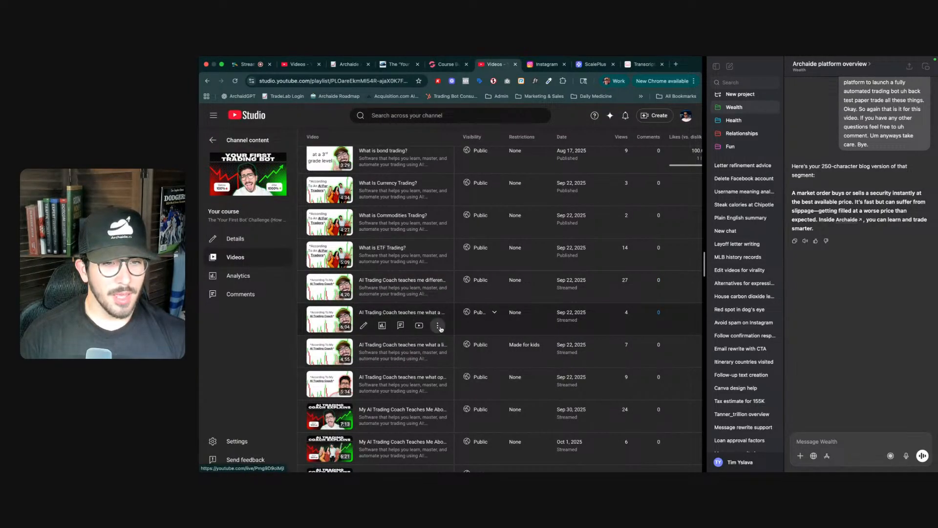
pyautogui.click(439, 328)
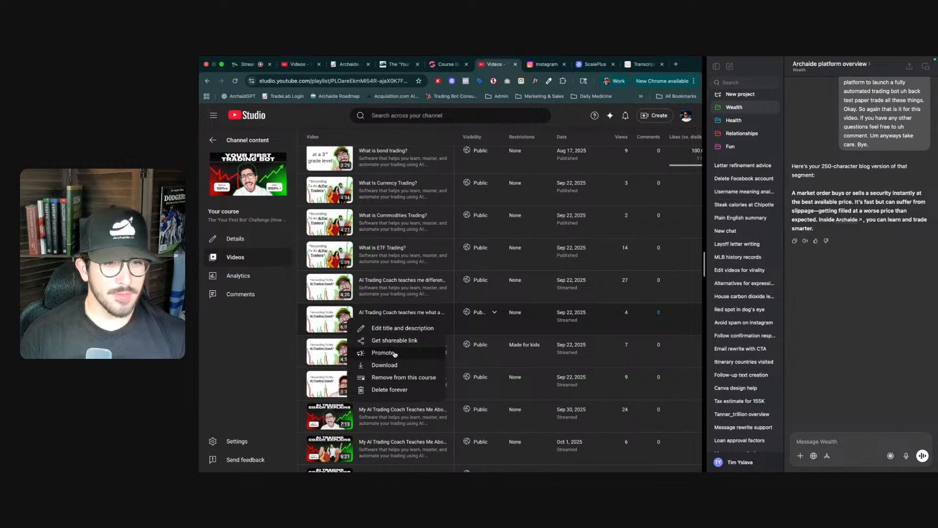
pyautogui.click(386, 352)
pyautogui.click(584, 133)
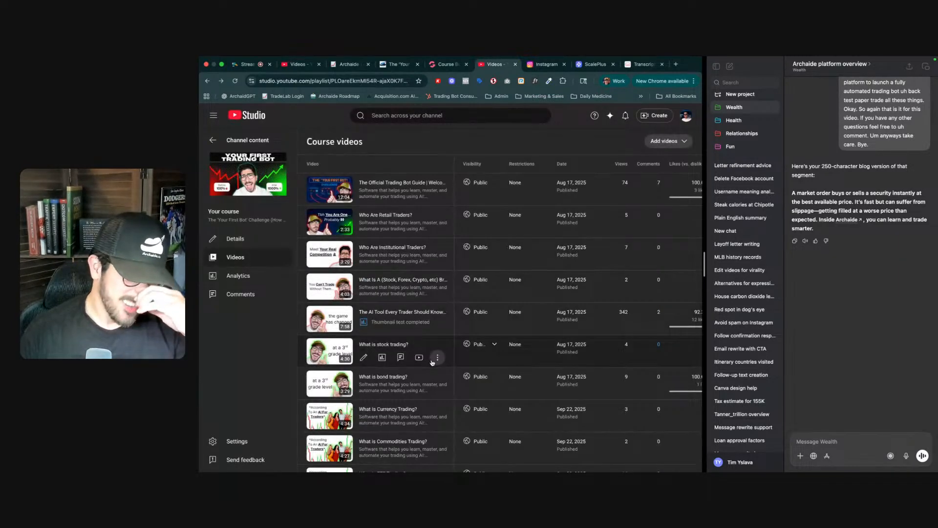
pyautogui.scroll(-5, 432, 386)
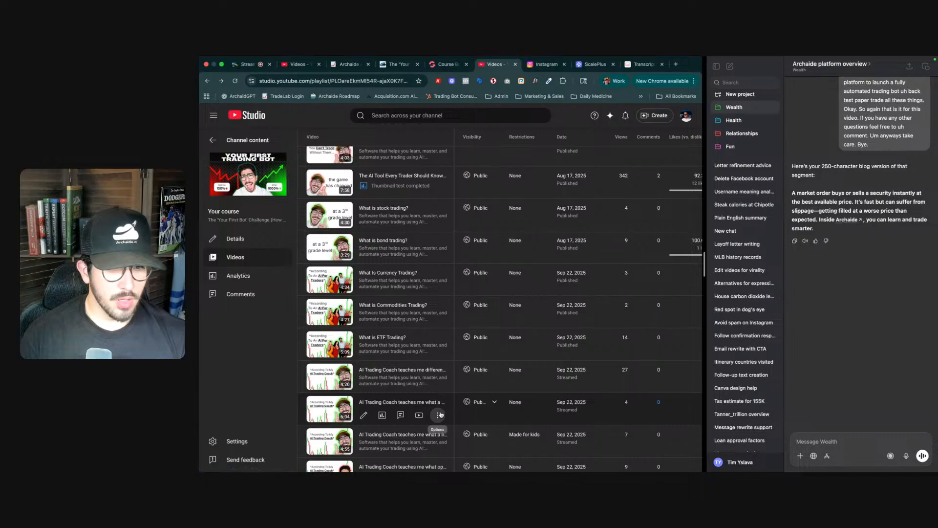
pyautogui.click(441, 415)
pyautogui.click(393, 362)
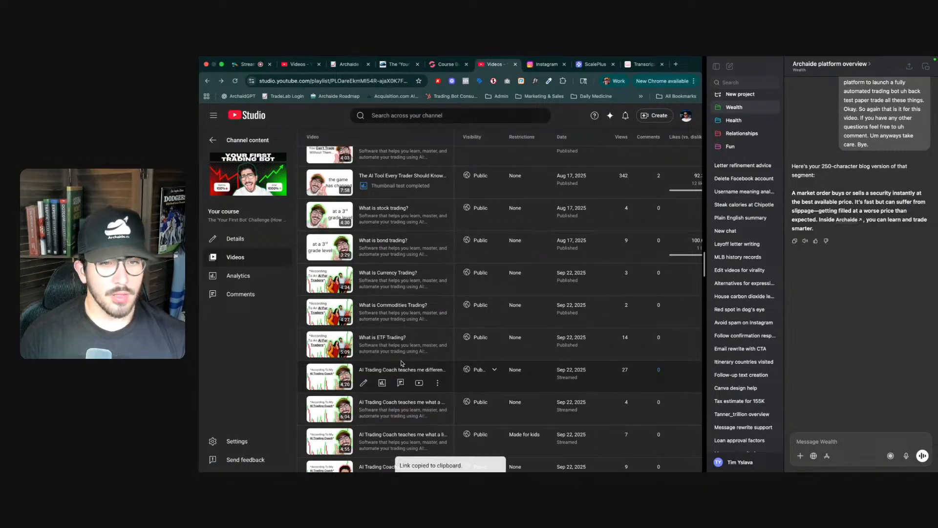
# - Paste the link as the YouTube video URL, trim its trailing parameters, and name the video 'What is a market order?'
pyautogui.hotkey('ctrl', 'shift', 'Tab')
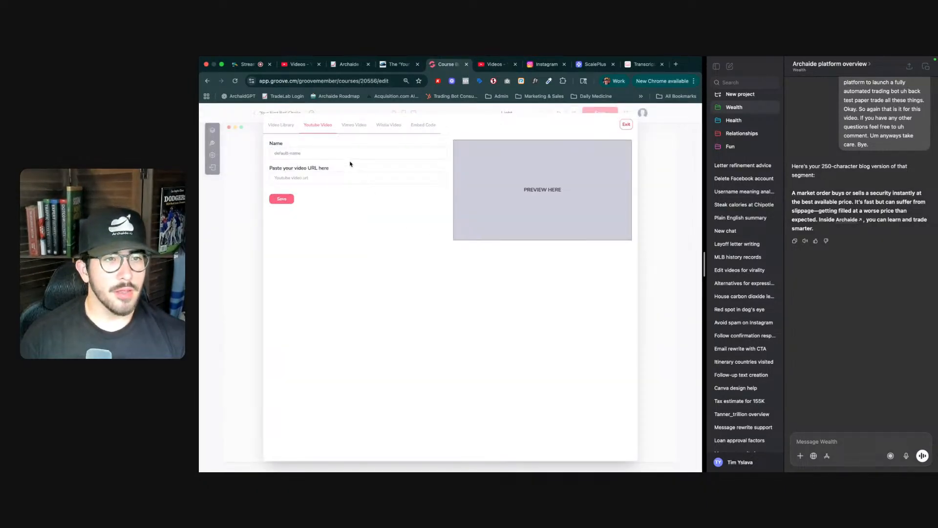
pyautogui.click(337, 179)
pyautogui.write('https://youtube.com/live/Pmg9D9oIMjI?feature=share')
pyautogui.press('super+a')
pyautogui.write('What is')
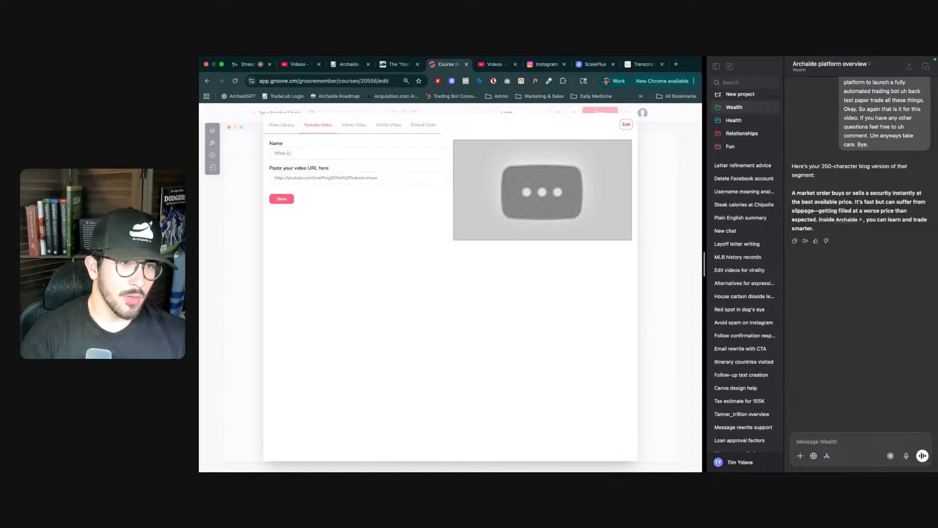
pyautogui.hotkey('ctrl', 'Tab')
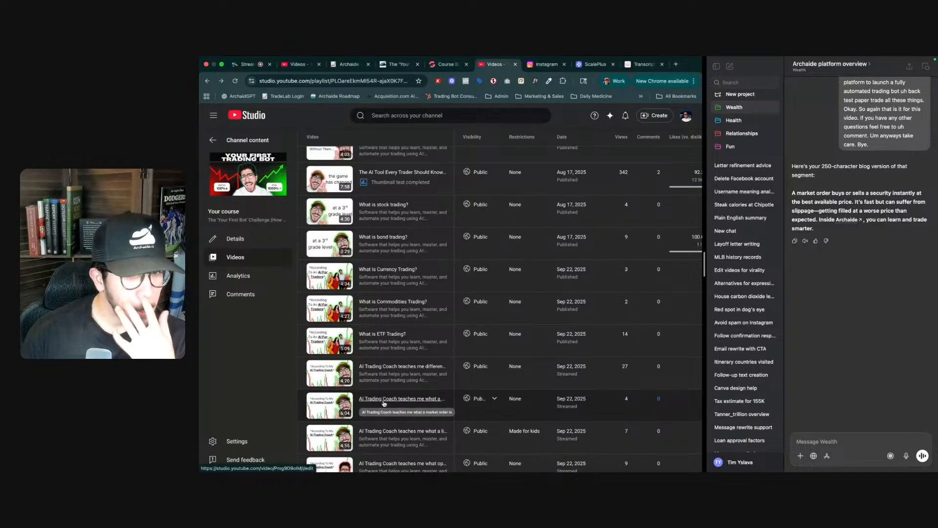
pyautogui.hotkey('ctrl', 'shift', 'Tab')
pyautogui.write('What is')
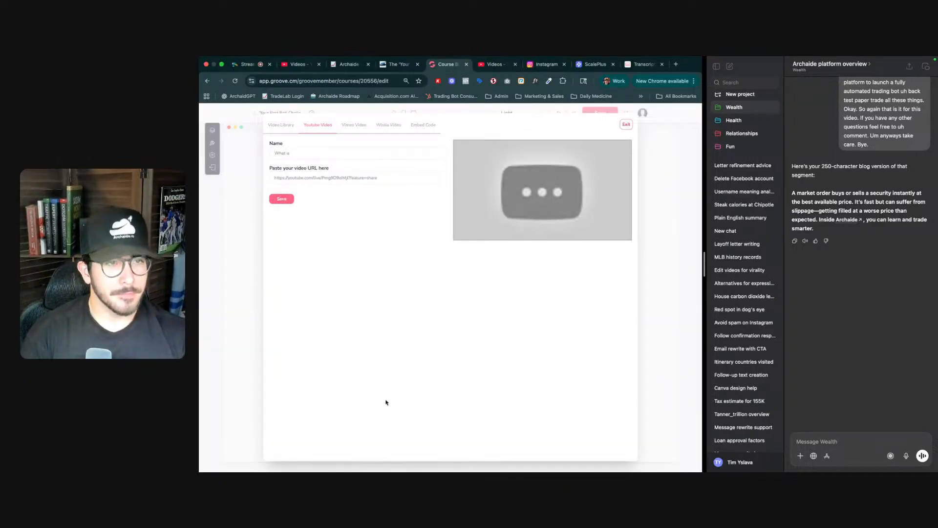
pyautogui.write(' a market order?')
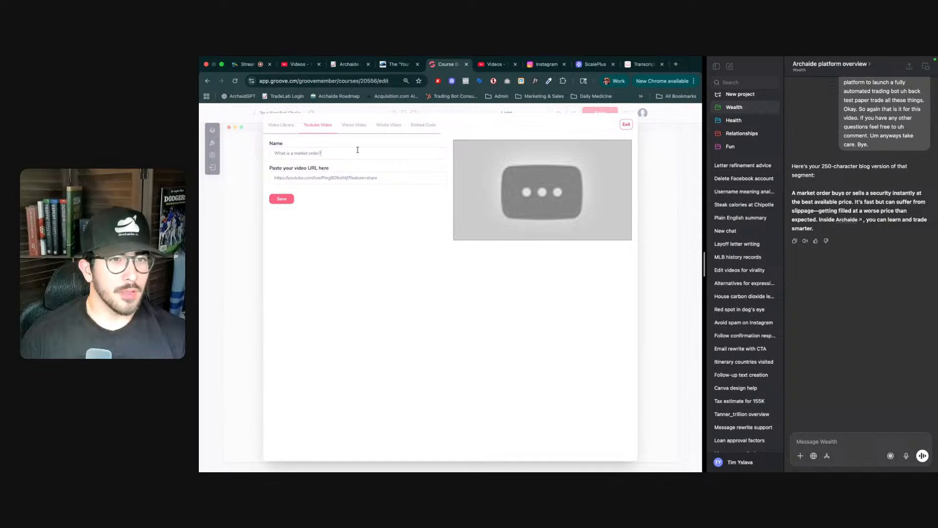
pyautogui.press('BackSpace')
pyautogui.press('BackSpace')
pyautogui.press('BackSpace')
pyautogui.press('BackSpace')
pyautogui.press('BackSpace')
pyautogui.press('BackSpace')
pyautogui.press('BackSpace')
pyautogui.press('BackSpace')
pyautogui.press('BackSpace')
pyautogui.press('BackSpace')
pyautogui.press('BackSpace')
pyautogui.press('BackSpace')
pyautogui.press('BackSpace')
pyautogui.press('BackSpace')
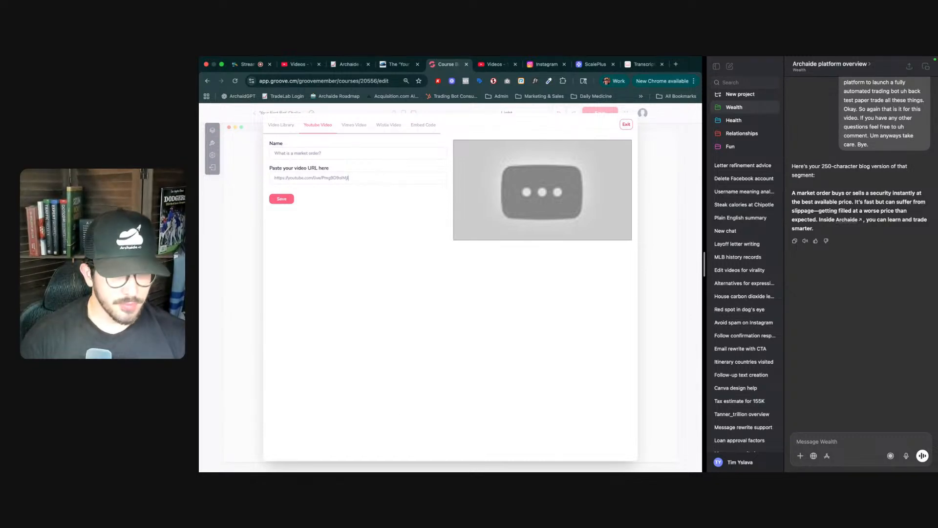
pyautogui.press('BackSpace')
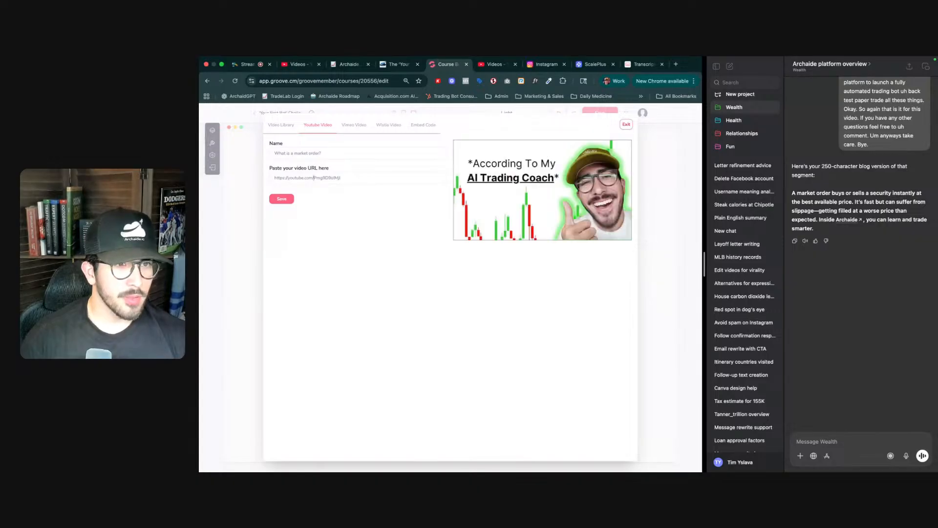
# - Save the named YouTube video and pick it from the video library for the market order section
pyautogui.click(281, 199)
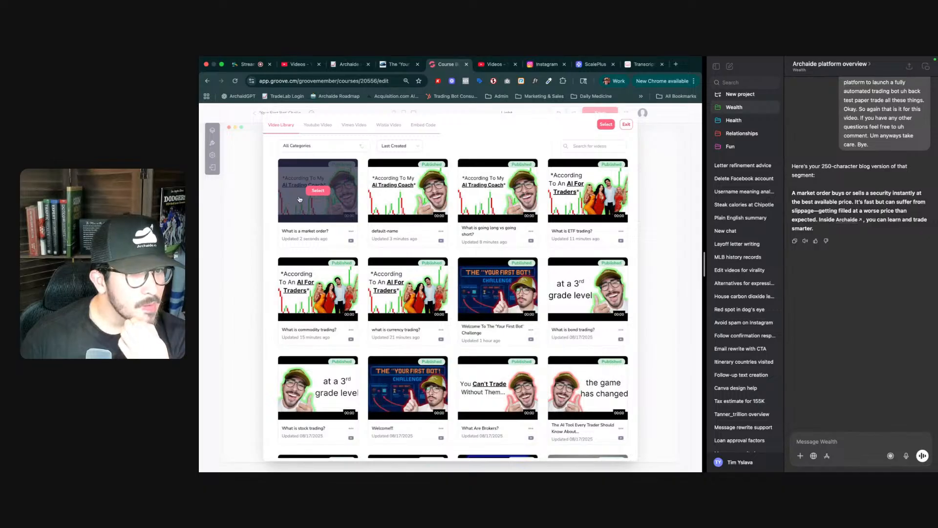
pyautogui.click(314, 195)
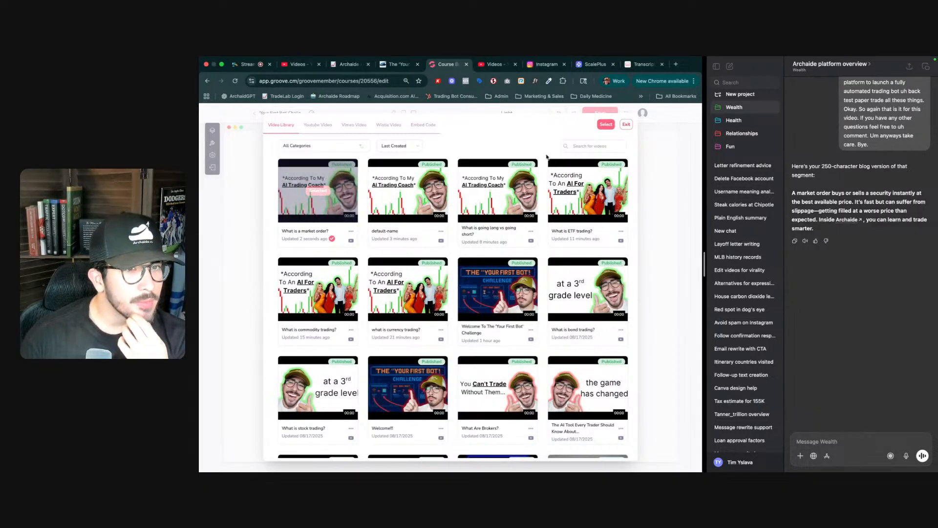
pyautogui.click(606, 124)
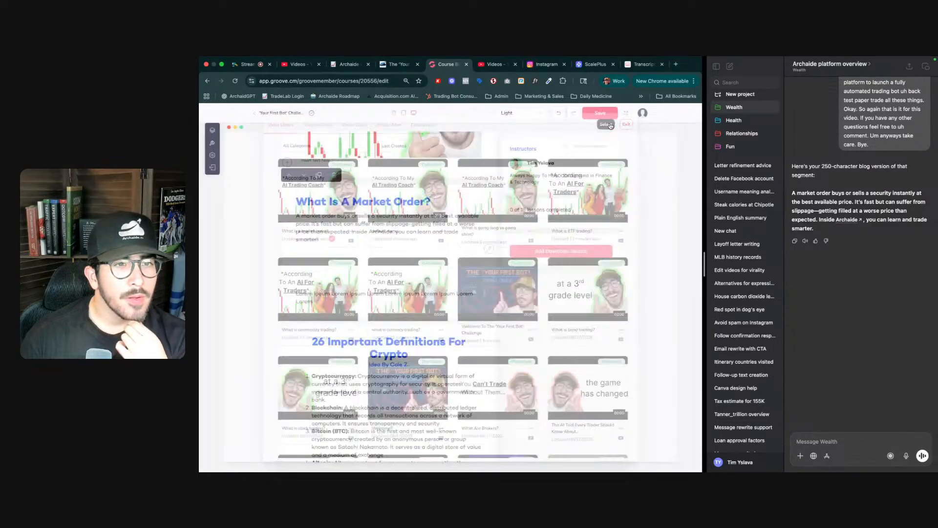
# - Delete the placeholder Lorem Ipsum caption below the market order video and save the lesson
pyautogui.scroll(3, 435, 208)
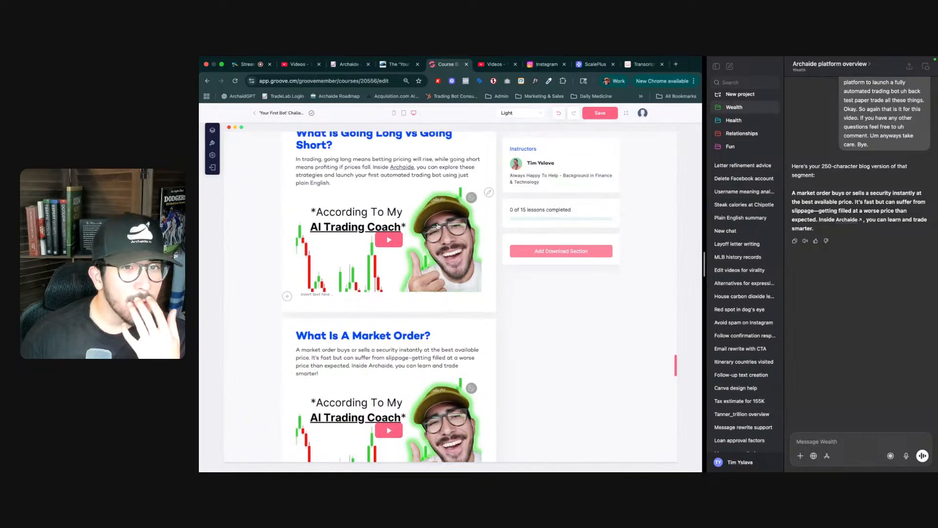
pyautogui.scroll(-2, 404, 338)
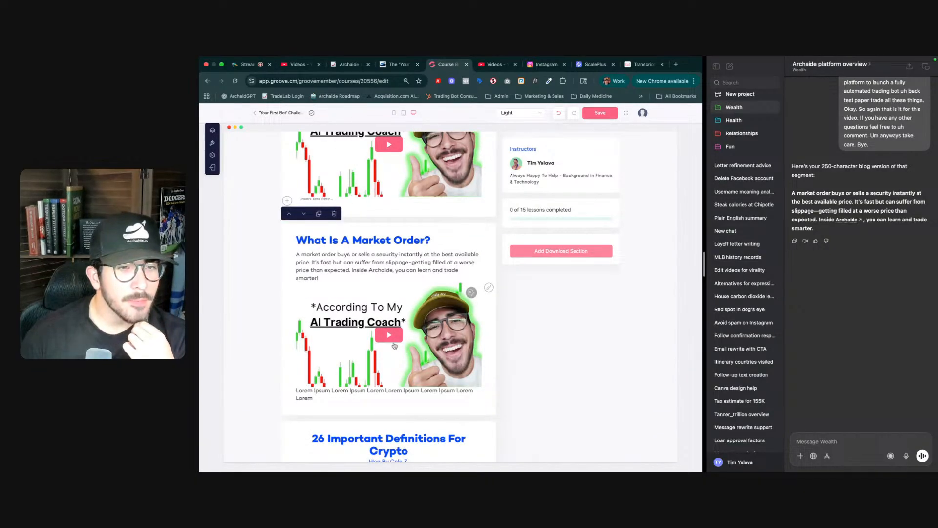
pyautogui.doubleClick(362, 392)
pyautogui.press('super+a')
pyautogui.press('BackSpace')
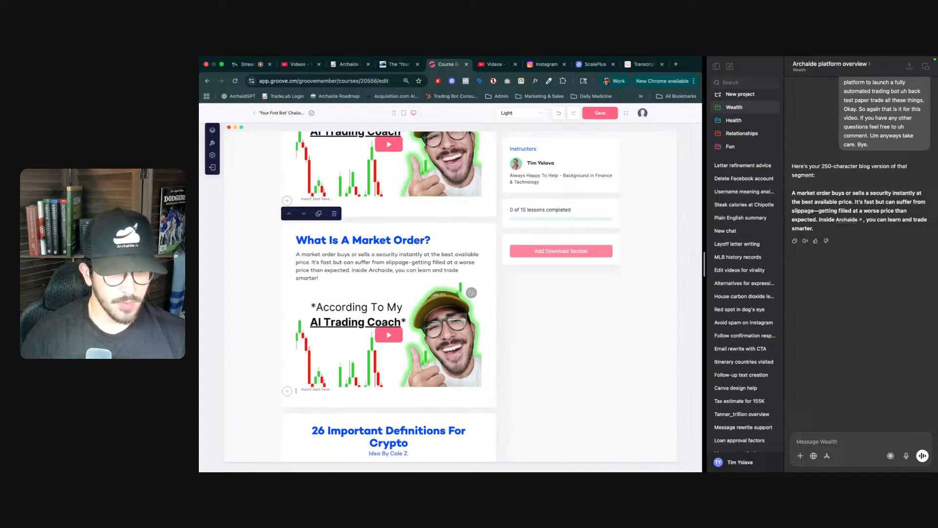
pyautogui.click(601, 113)
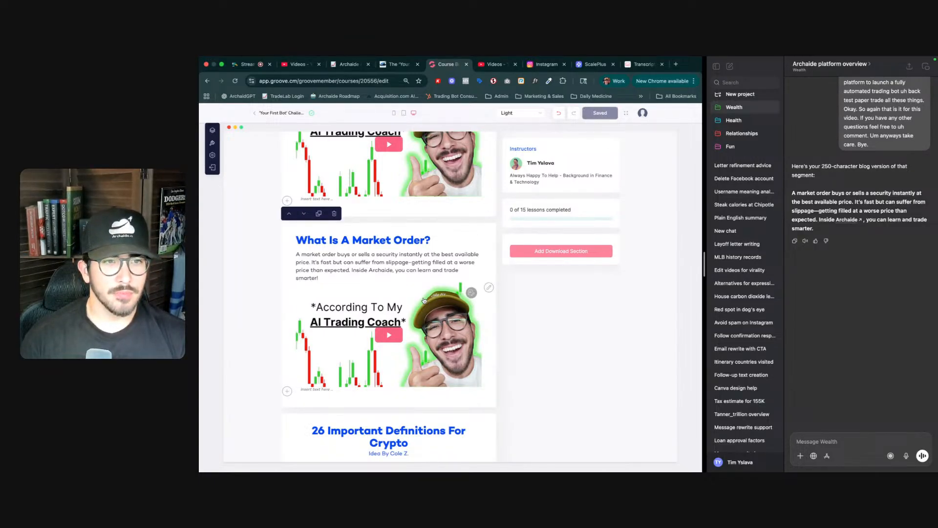
# - Add a new video section at the end of the lesson
pyautogui.scroll(10, 424, 299)
pyautogui.scroll(15, 423, 300)
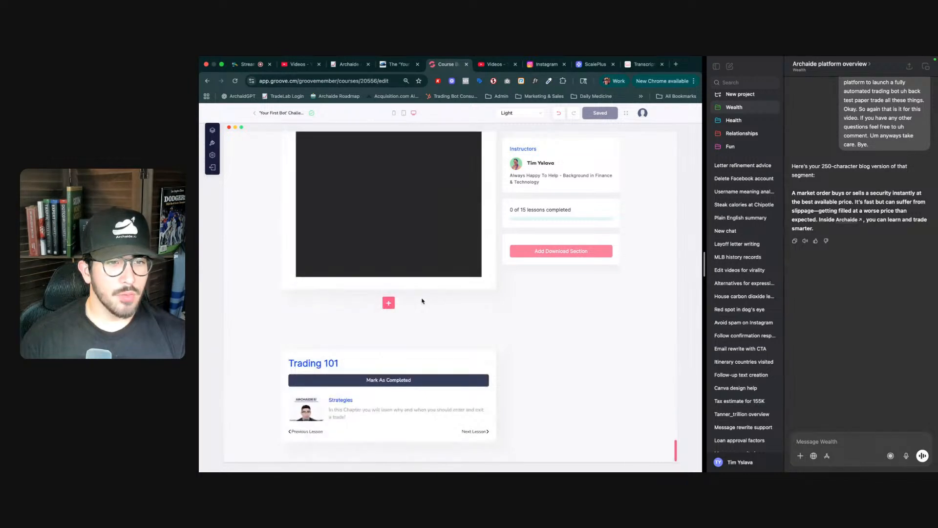
pyautogui.click(389, 303)
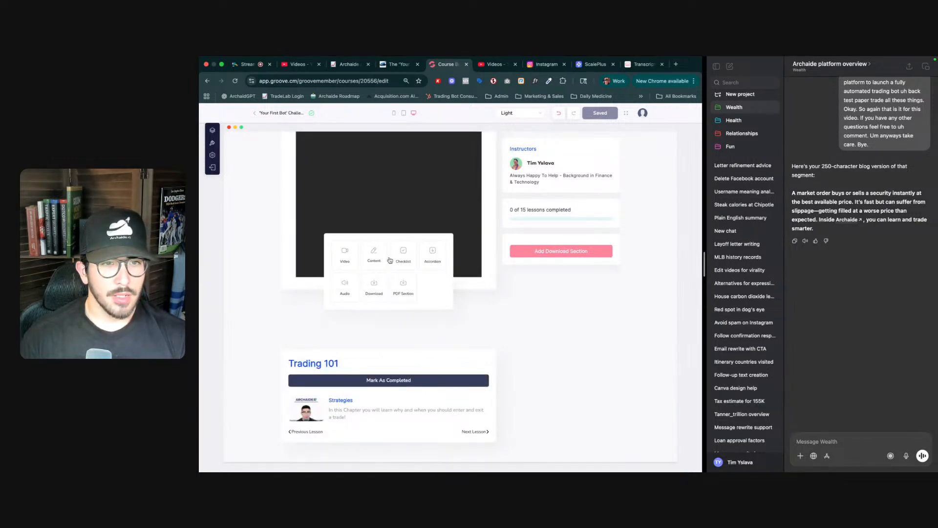
pyautogui.click(340, 260)
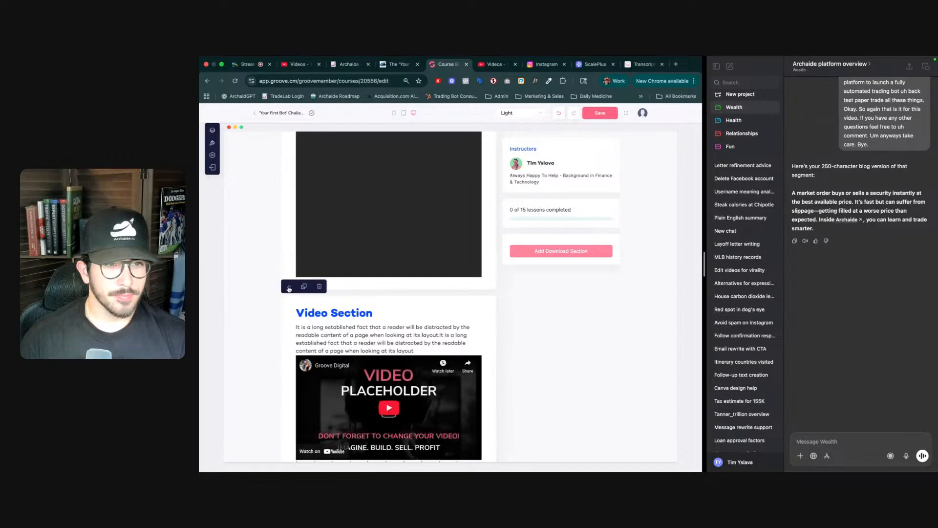
# - Move the new video section up until it sits directly below the market order section
pyautogui.click(289, 288)
pyautogui.moveTo(288, 286)
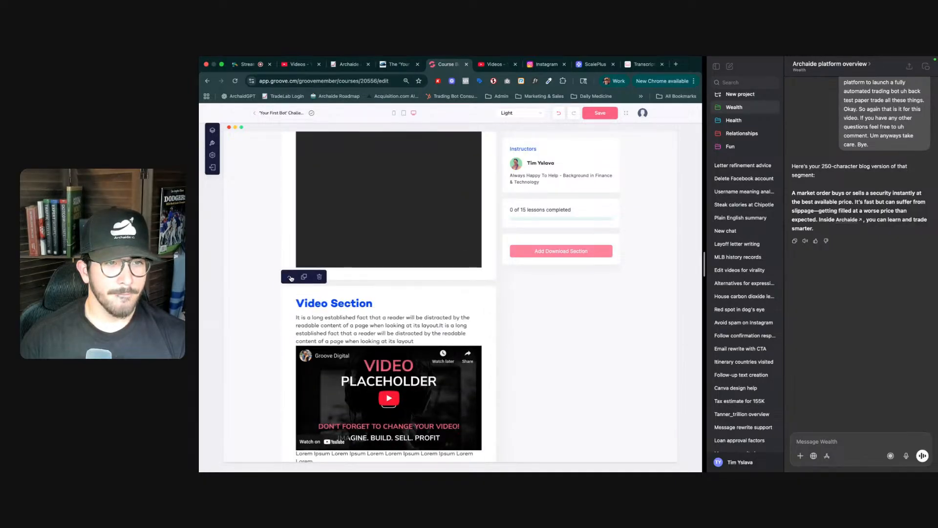
pyautogui.click(290, 278)
pyautogui.scroll(5, 374, 318)
pyautogui.scroll(2, 374, 318)
pyautogui.moveTo(294, 409)
pyautogui.click(290, 387)
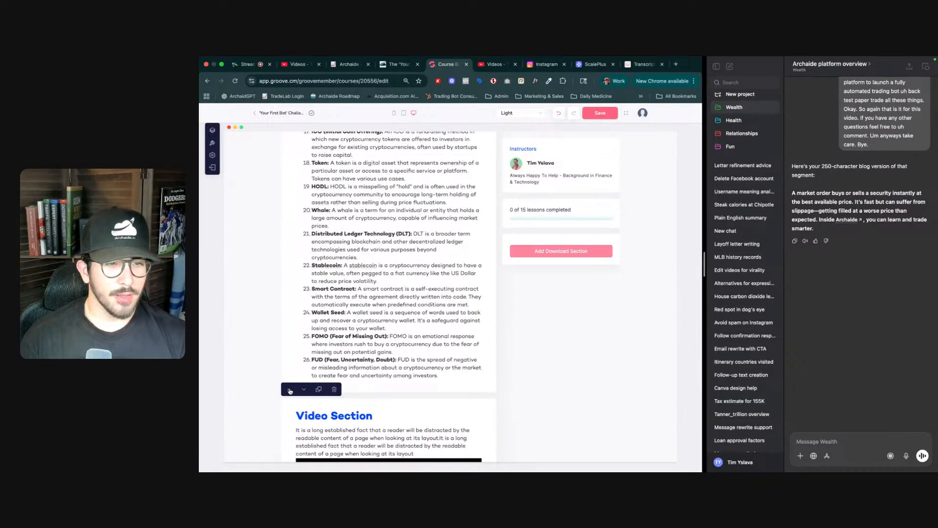
pyautogui.scroll(2, 315, 386)
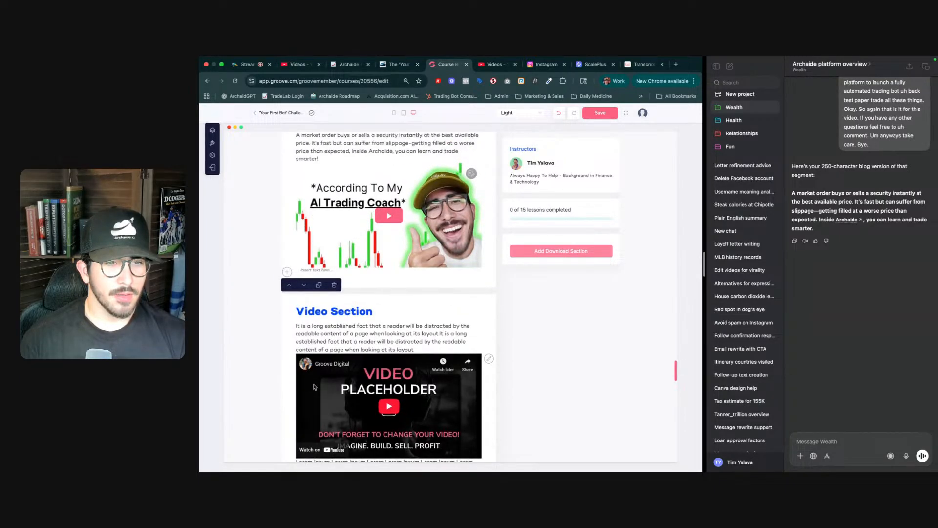
pyautogui.scroll(5, 315, 386)
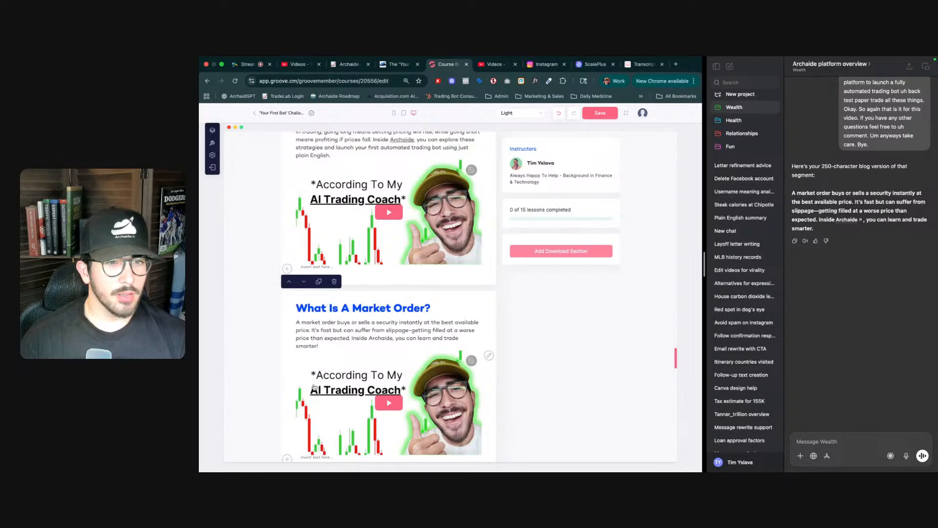
pyautogui.scroll(3, 314, 386)
pyautogui.scroll(-8, 314, 386)
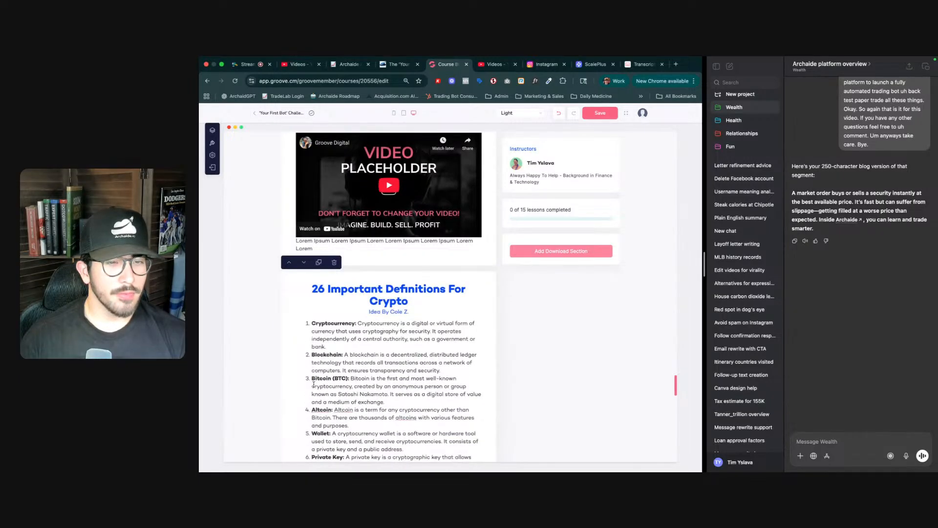
# - Retitle the new video section's heading as "What Is A Limit Order?" and select its placeholder paragraph
pyautogui.scroll(8, 313, 385)
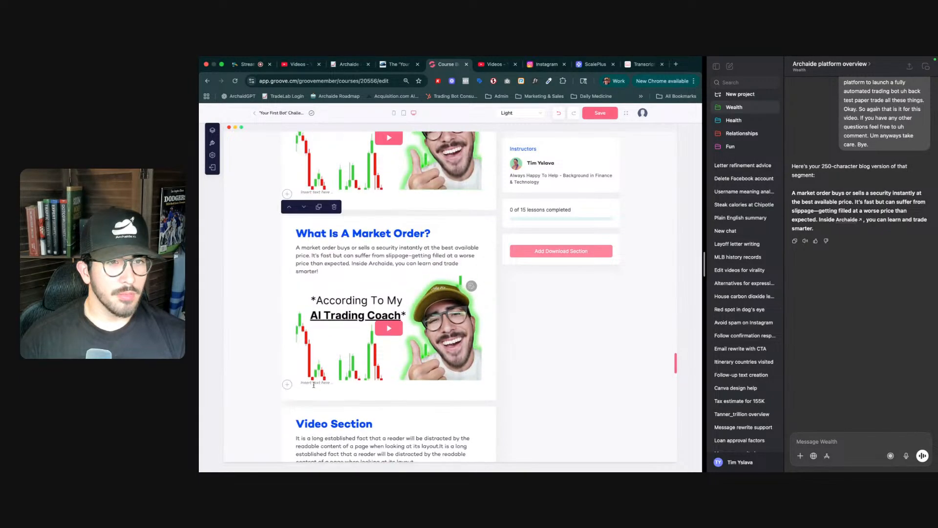
pyautogui.scroll(2, 314, 384)
pyautogui.scroll(3, 314, 386)
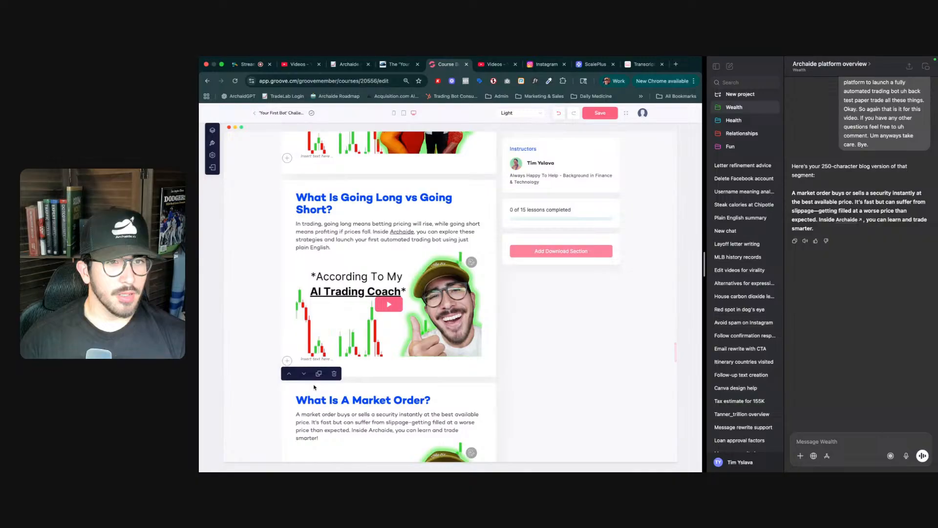
pyautogui.scroll(-1, 314, 387)
pyautogui.scroll(-6, 412, 379)
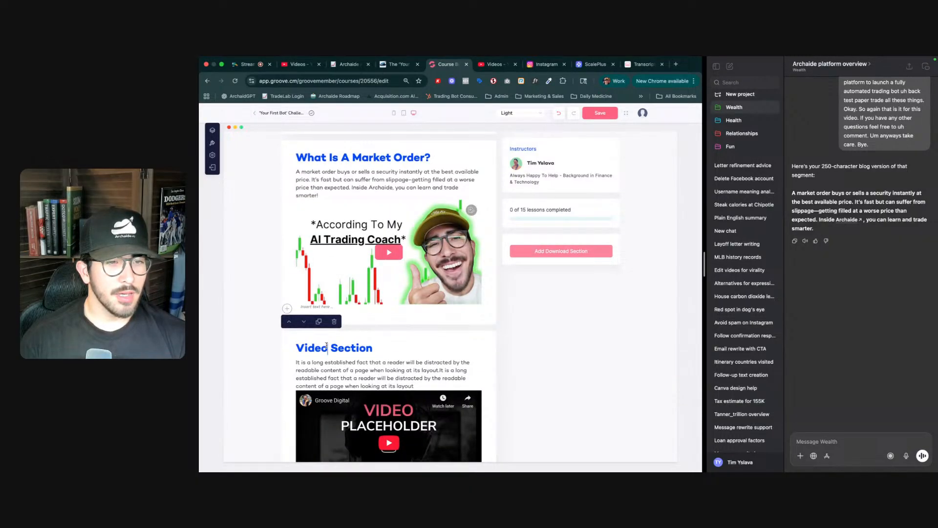
pyautogui.hotkey('ctrl', 'shift', 'Tab')
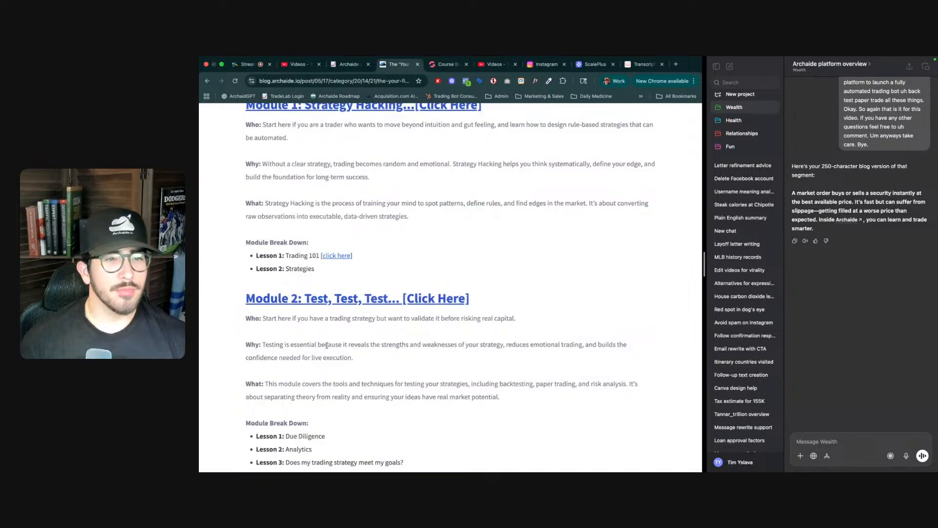
pyautogui.hotkey('ctrl', 'Tab')
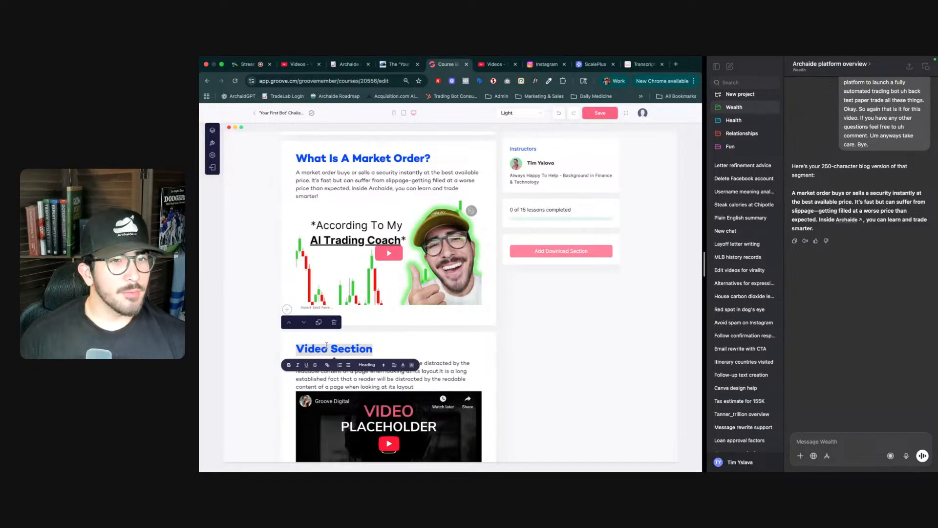
pyautogui.write('What is')
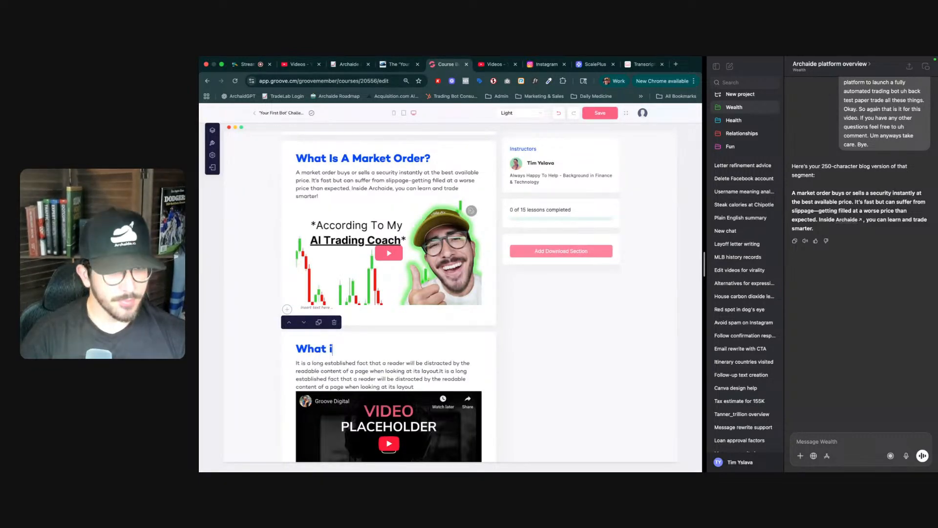
pyautogui.press('BackSpace')
pyautogui.press('BackSpace')
pyautogui.press('BackSpace')
pyautogui.press('BackSpace')
pyautogui.write('A ')
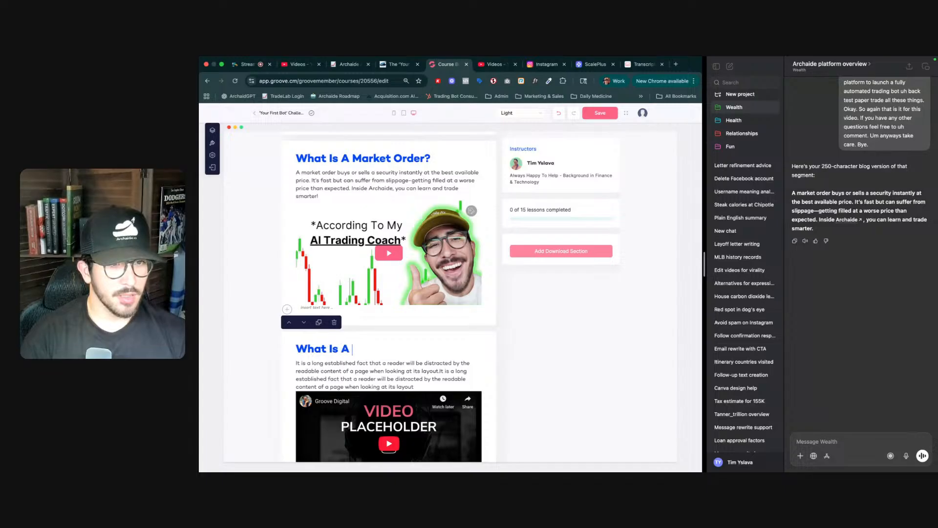
pyautogui.write('Limit Ord')
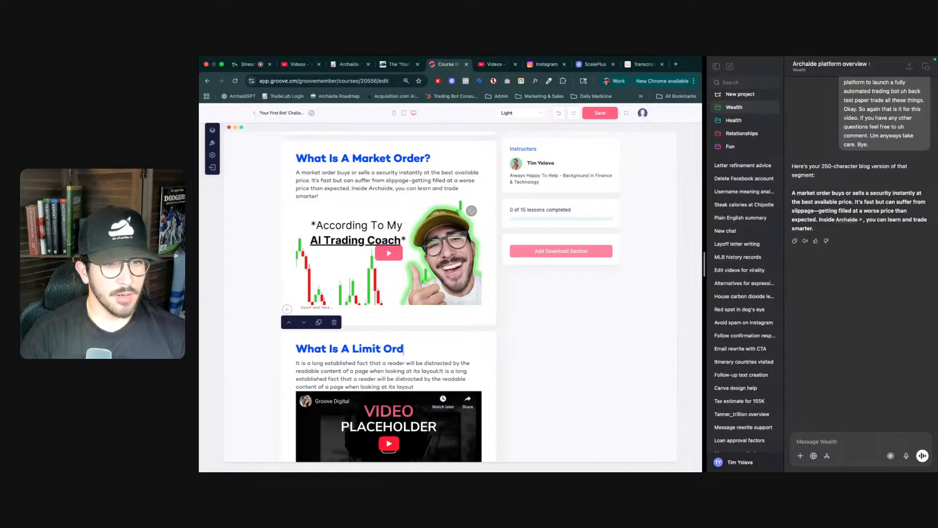
pyautogui.write('er?')
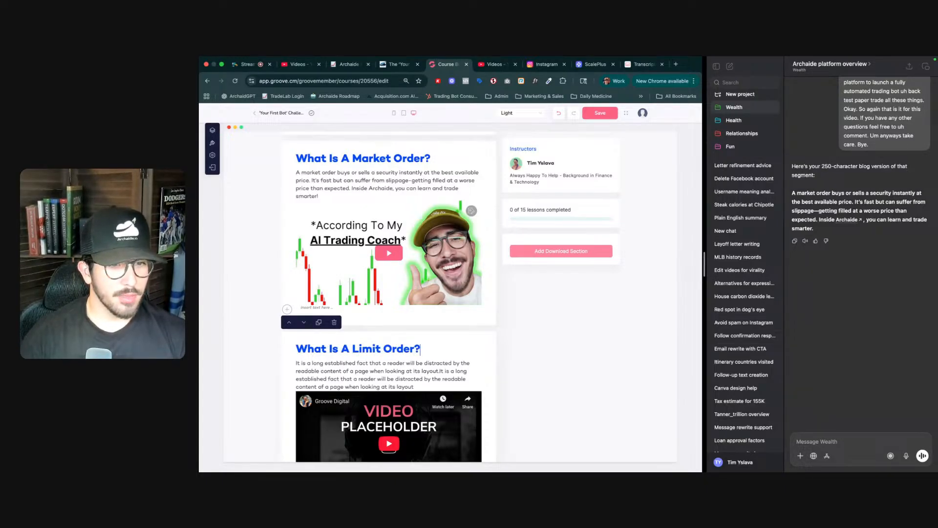
pyautogui.tripleClick(366, 366)
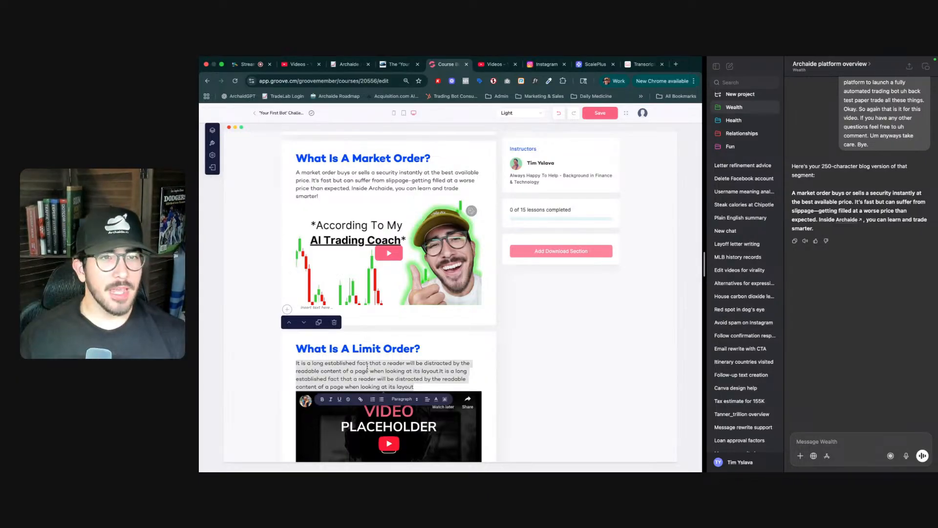
# - Copy the share link of the limit order video from the course playlist in YouTube Studio
pyautogui.hotkey('ctrl', 'shift', 'Tab')
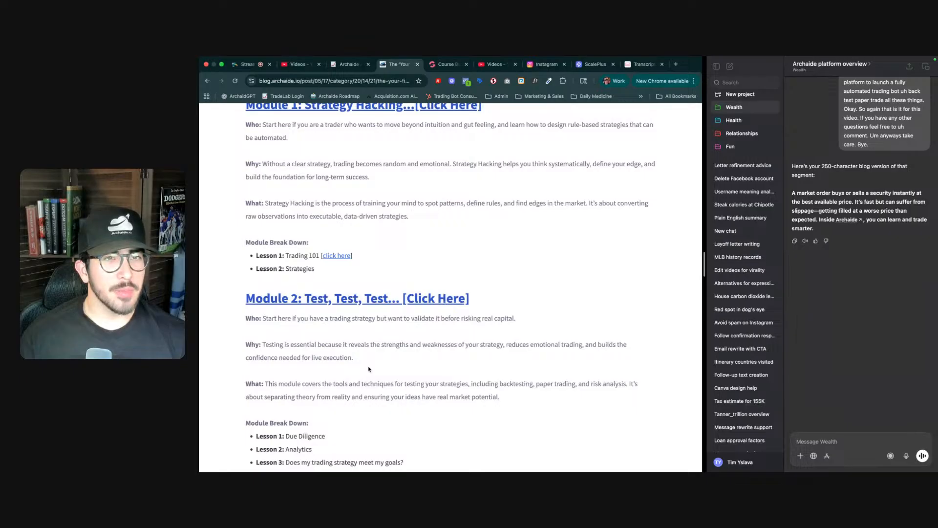
pyautogui.hotkey('ctrl', 'Tab')
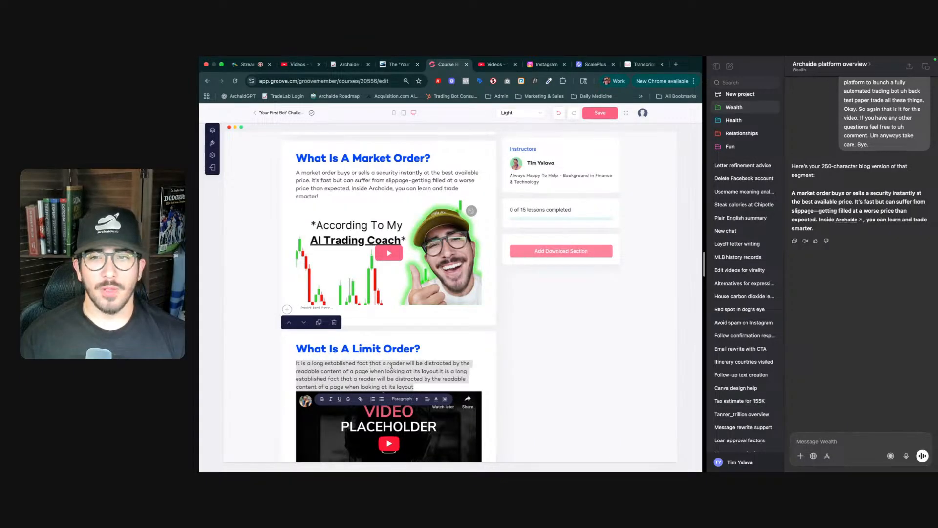
pyautogui.hotkey('ctrl', 'Tab')
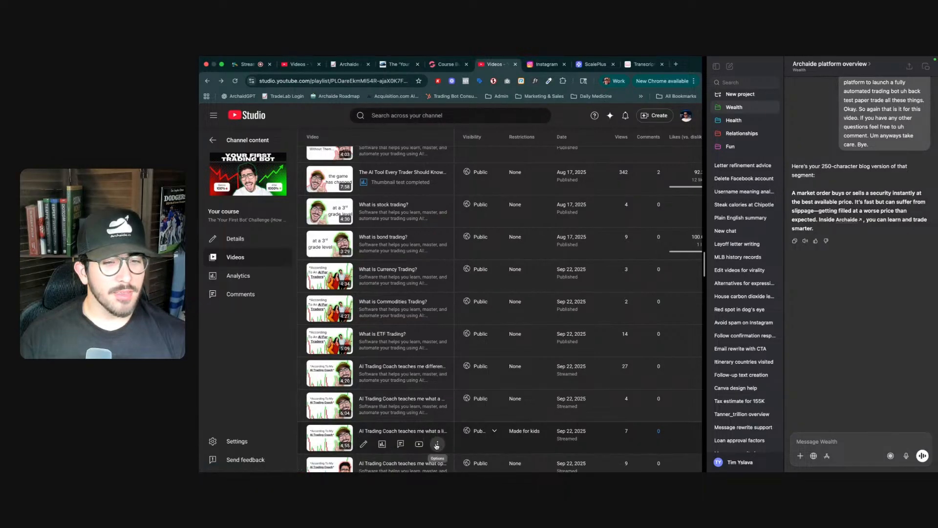
pyautogui.click(435, 445)
pyautogui.click(392, 391)
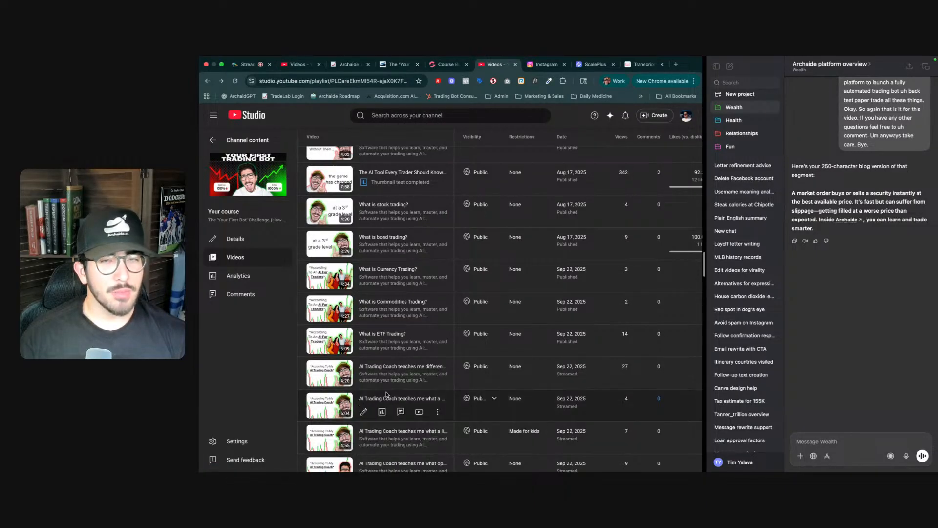
# - Paste the limit order video link into the YouTube transcript site and generate its transcript
pyautogui.hotkey('ctrl', 'Tab')
pyautogui.hotkey('ctrl', 'Tab')
pyautogui.hotkey('ctrl', 'Tab')
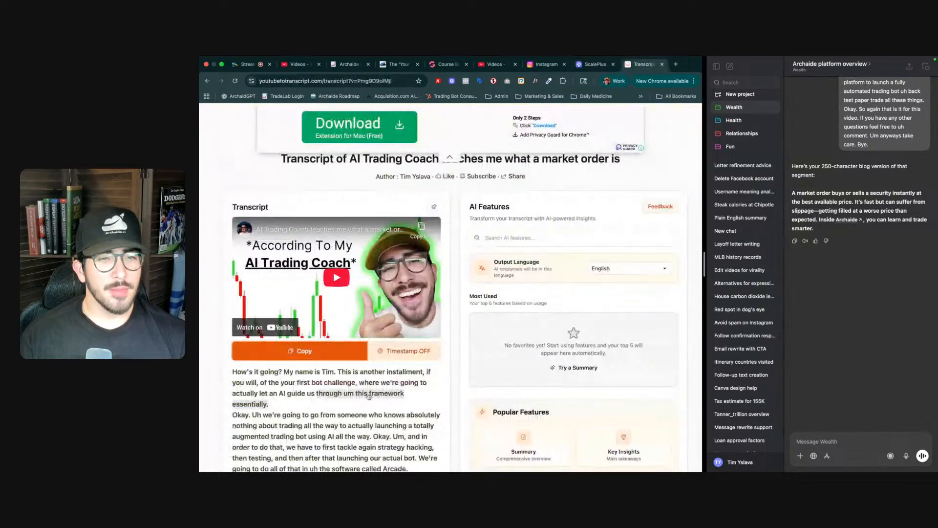
pyautogui.click(426, 221)
pyautogui.press('cmd+v')
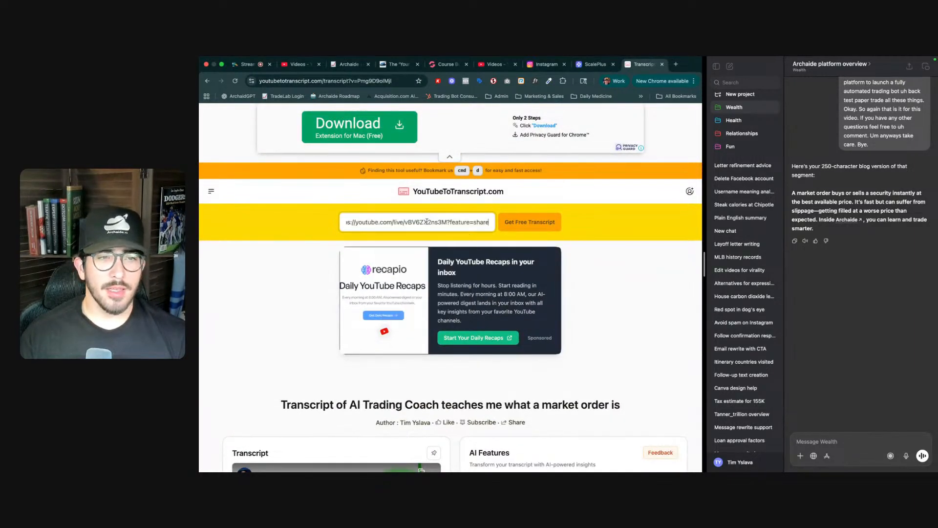
pyautogui.click(540, 224)
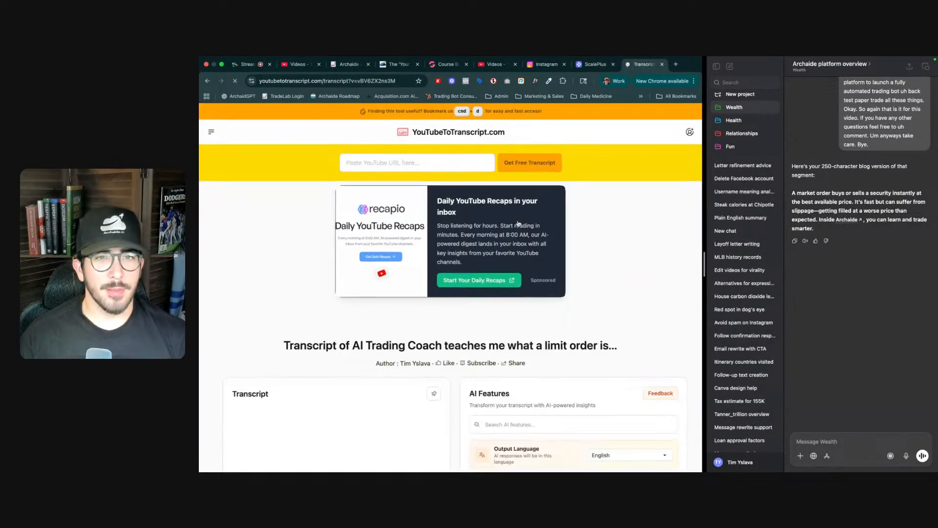
# - Copy the limit order video's transcript and paste it into the AI chat's message box
pyautogui.scroll(-5, 358, 346)
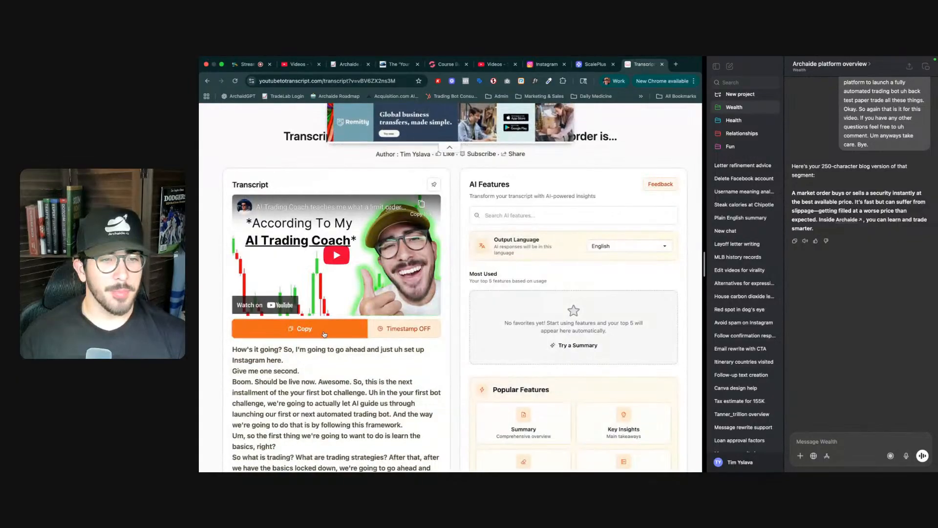
pyautogui.click(337, 328)
pyautogui.click(540, 197)
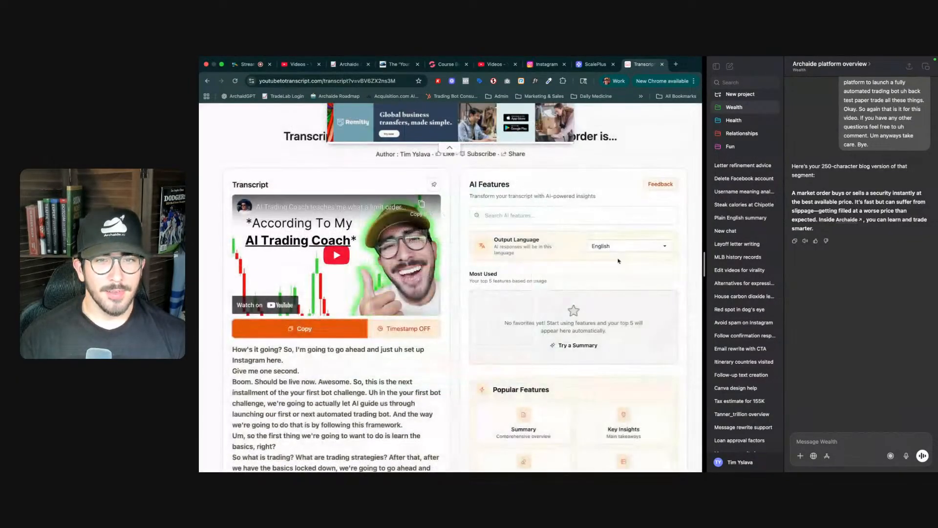
pyautogui.click(832, 442)
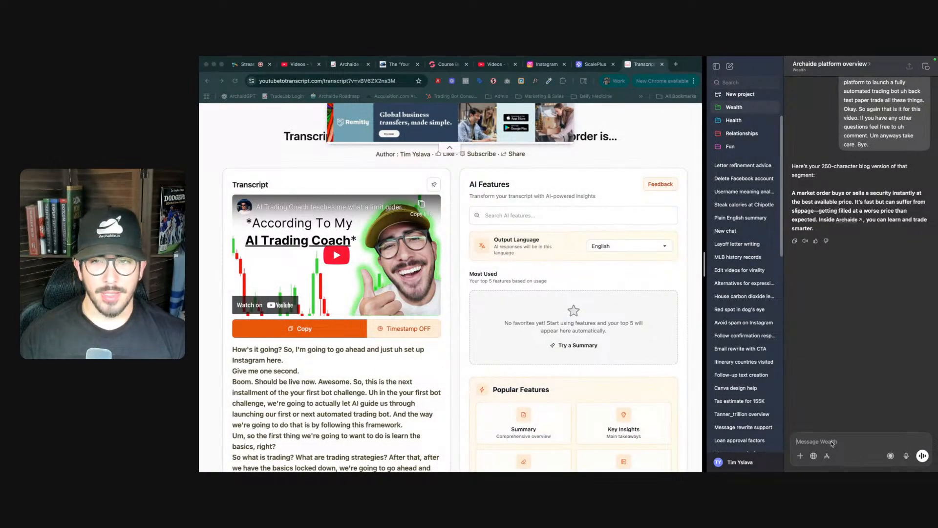
pyautogui.press('super+v')
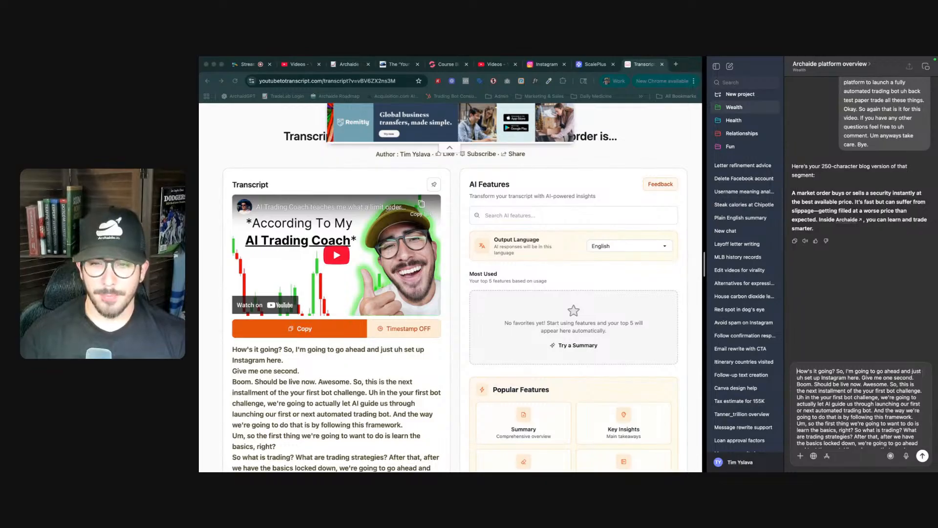
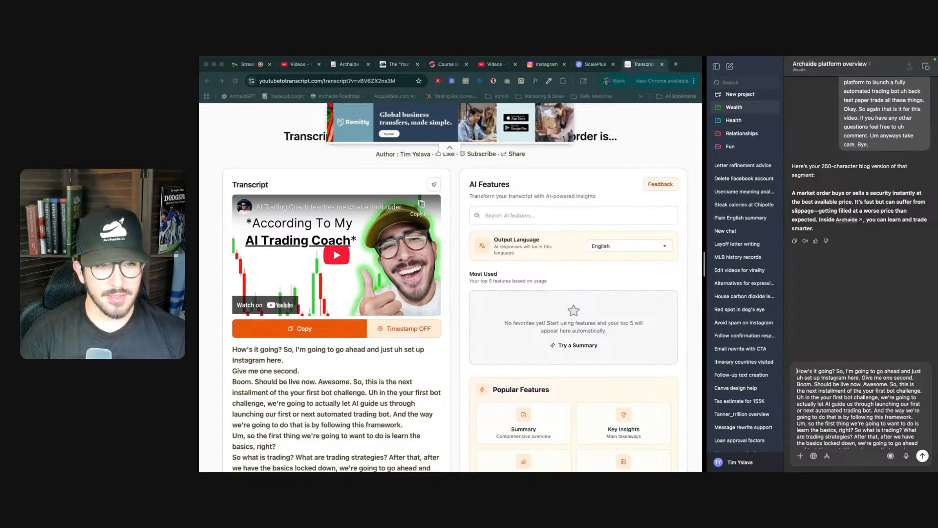
# - Ask the AI chat for the same kind of short blog summary of the pasted limit order transcript
pyautogui.write('Here')
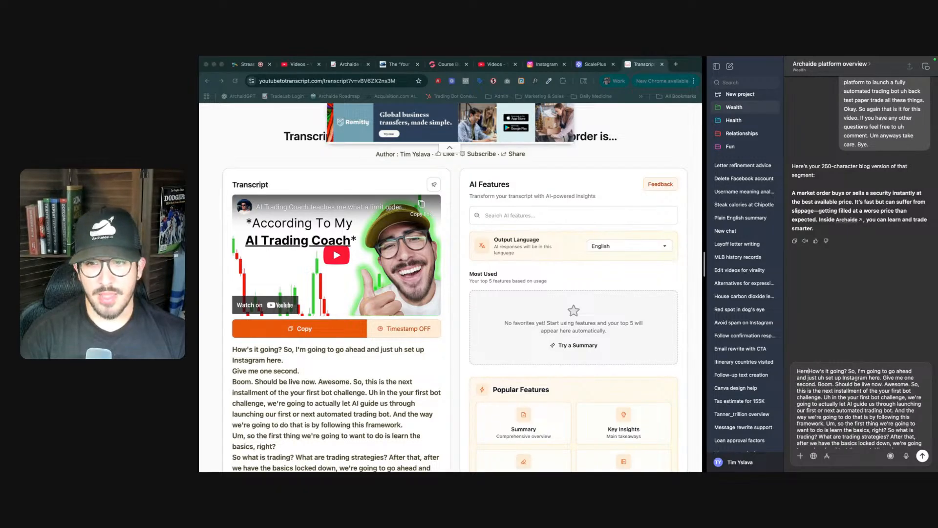
pyautogui.press('BackSpace')
pyautogui.press('BackSpace')
pyautogui.press('BackSpace')
pyautogui.press('BackSpace')
pyautogui.write('same ')
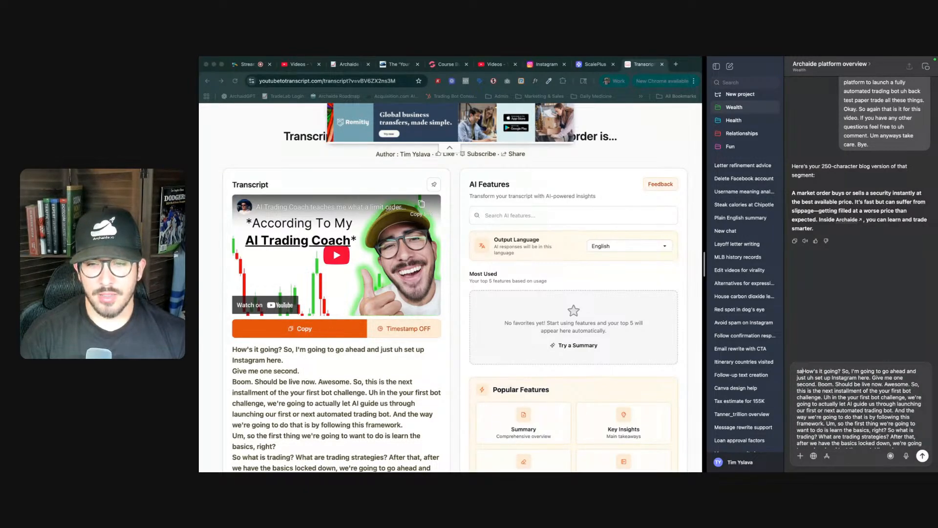
pyautogui.write('thing here')
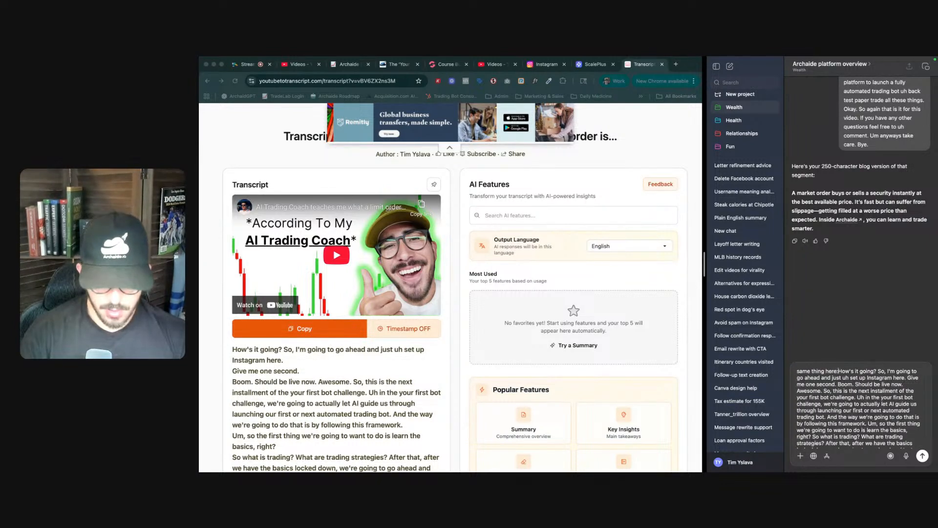
pyautogui.press('Return')
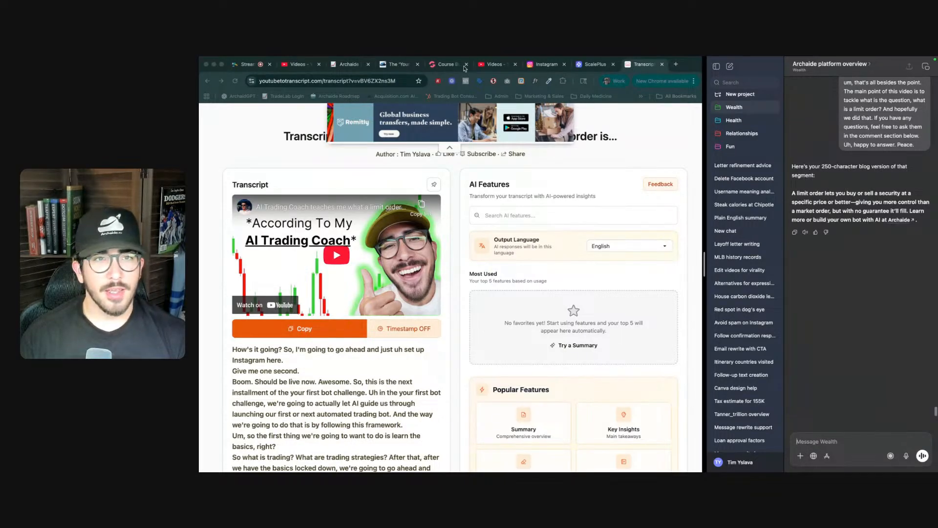
# - Replace the limit order section's placeholder paragraph with the AI's summary of limit orders, ending with a call to build your own bot with AI at Archaide
pyautogui.click(458, 67)
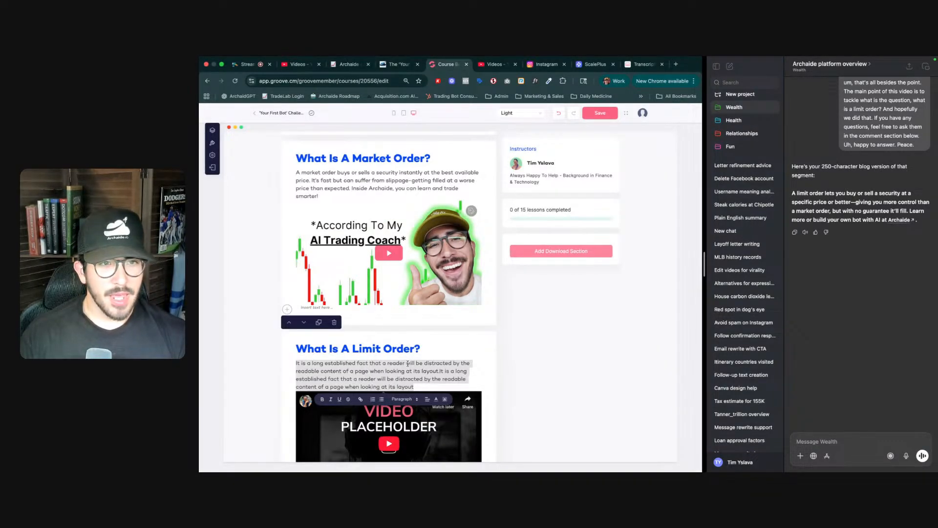
pyautogui.scroll(-1, 409, 361)
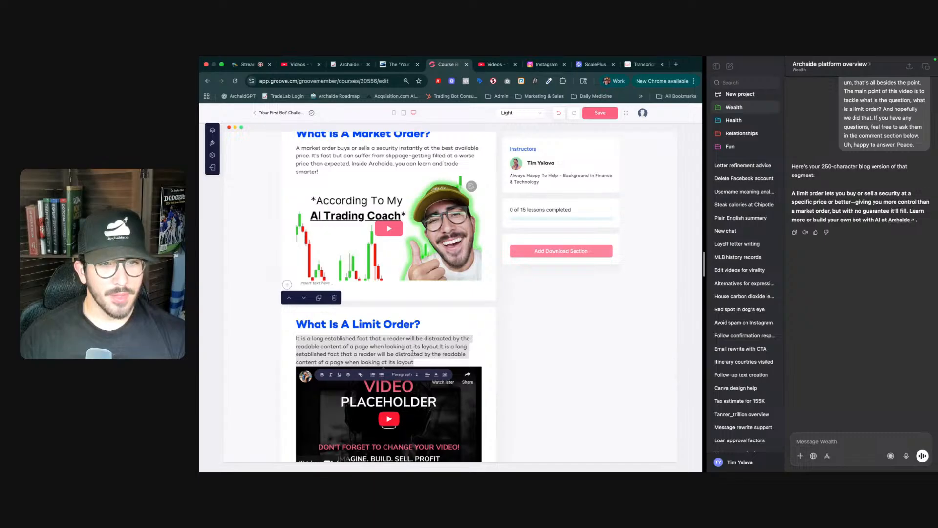
pyautogui.write('A')
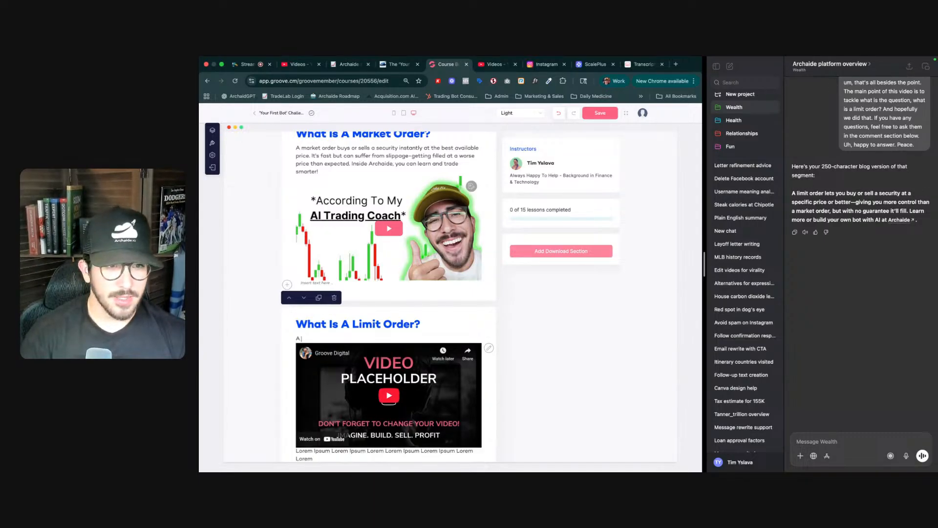
pyautogui.write(' limit')
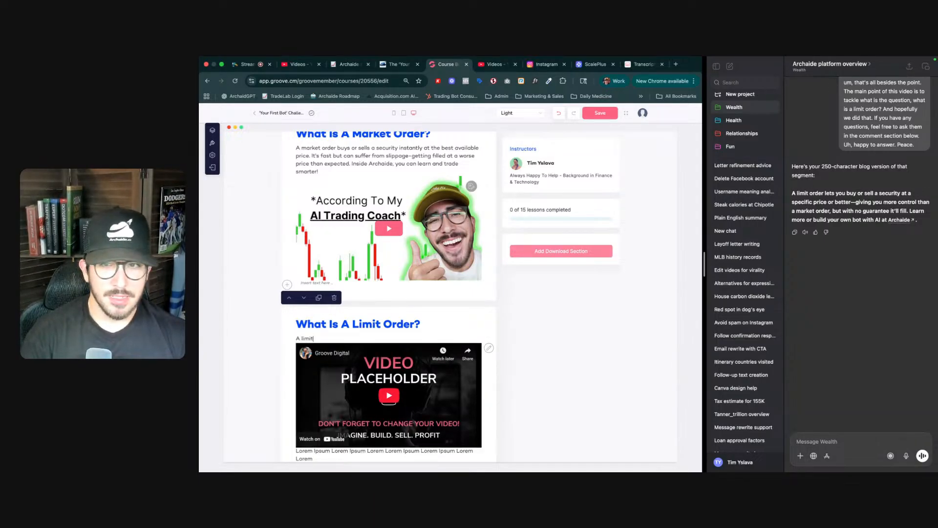
pyautogui.write(' order')
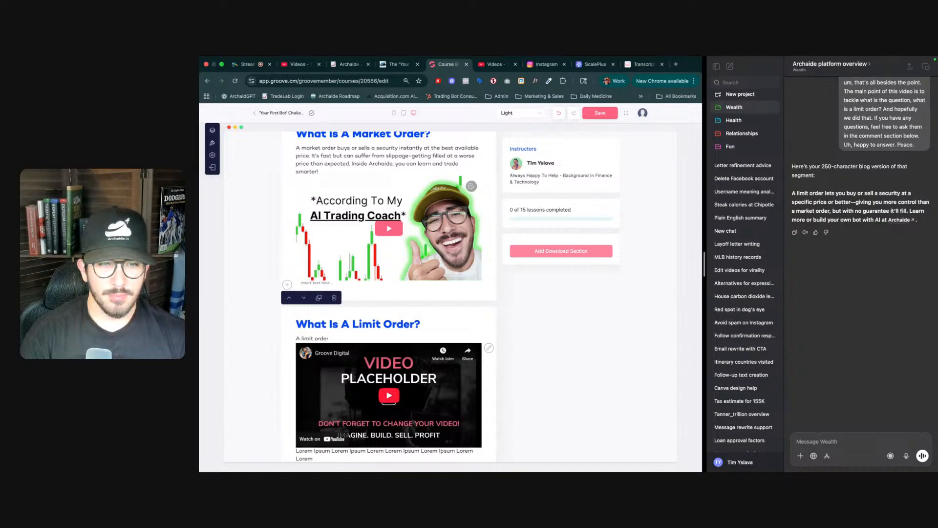
pyautogui.write(' lets you')
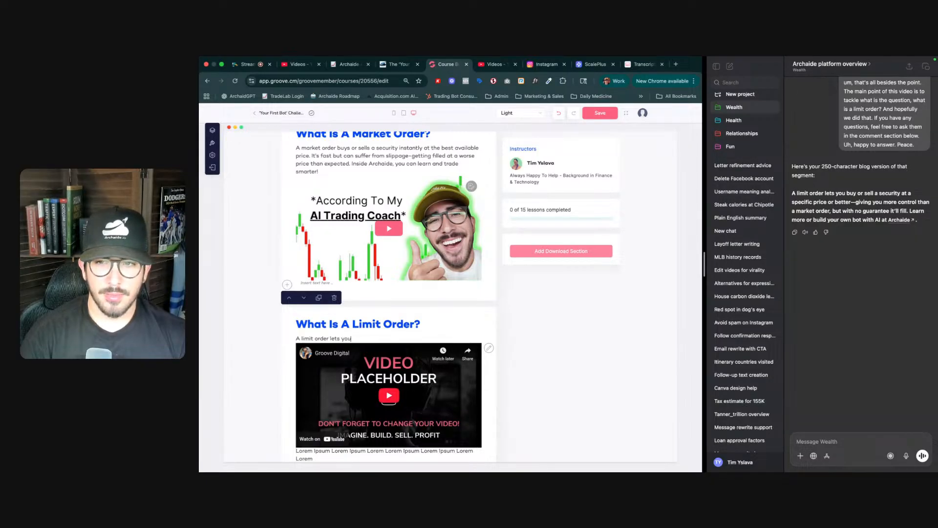
pyautogui.write(' buy or sell')
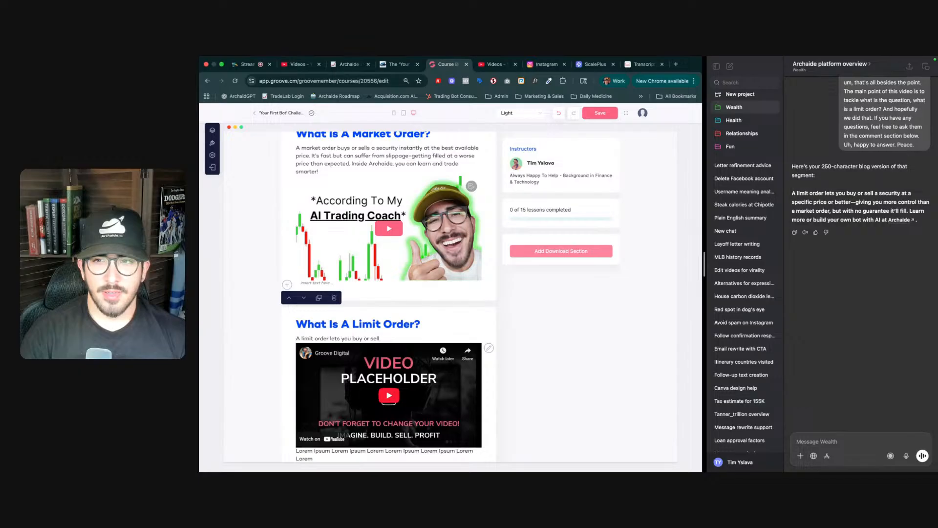
pyautogui.write(' a security')
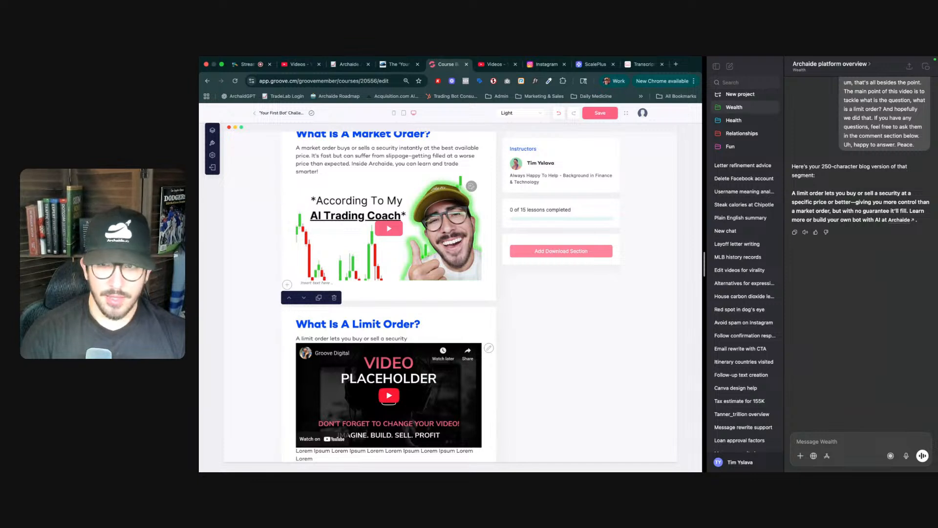
pyautogui.write(' at a')
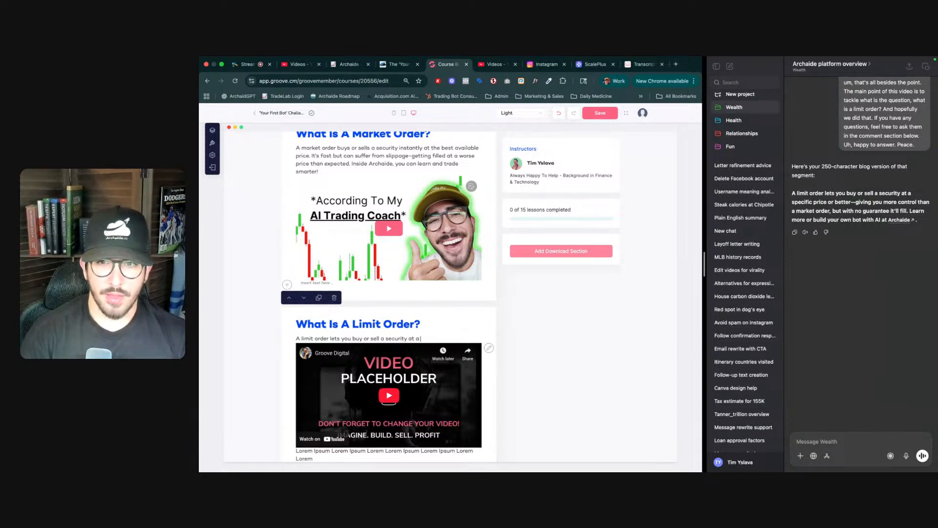
pyautogui.write(' specific price')
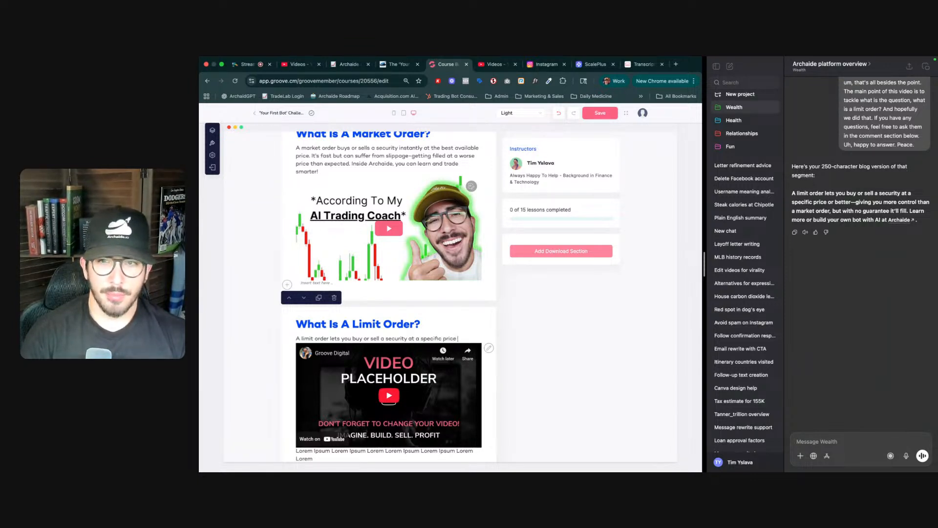
pyautogui.write(' or better')
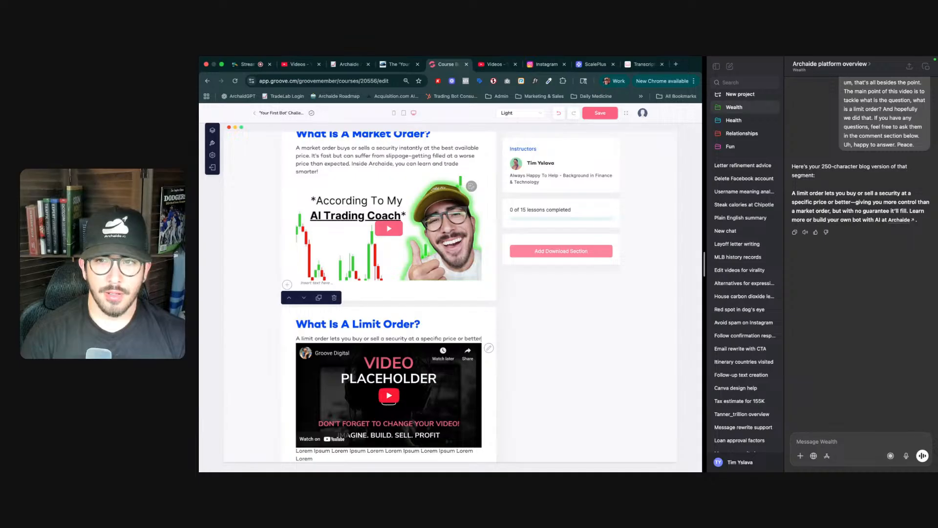
pyautogui.write(' - ')
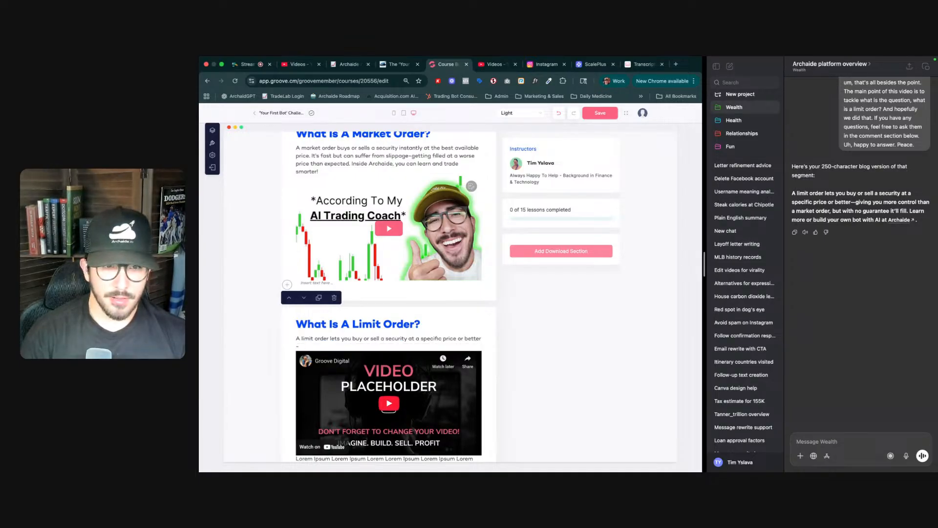
pyautogui.write('giving you')
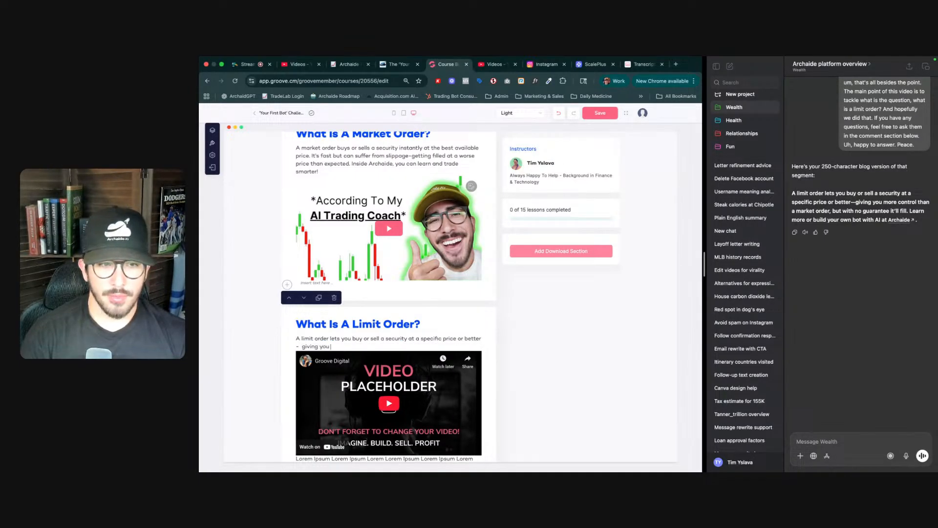
pyautogui.write(' more')
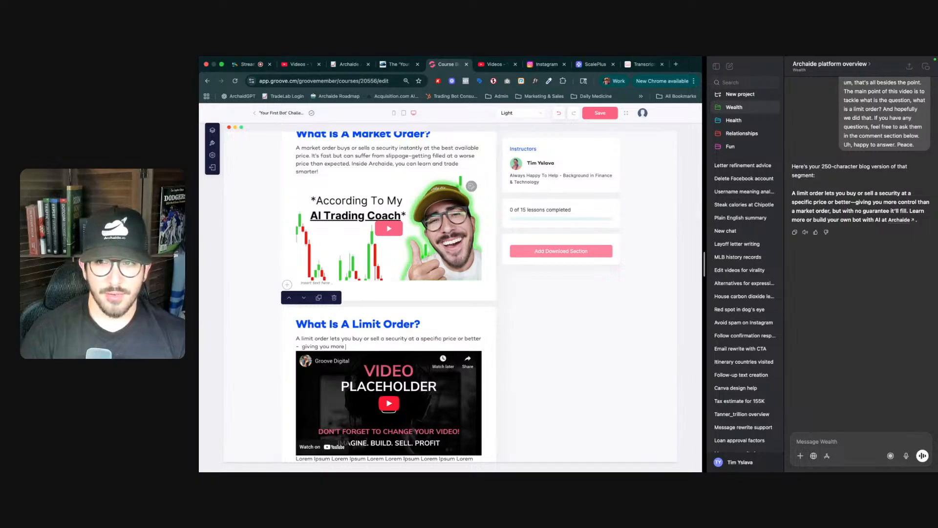
pyautogui.write(' contol')
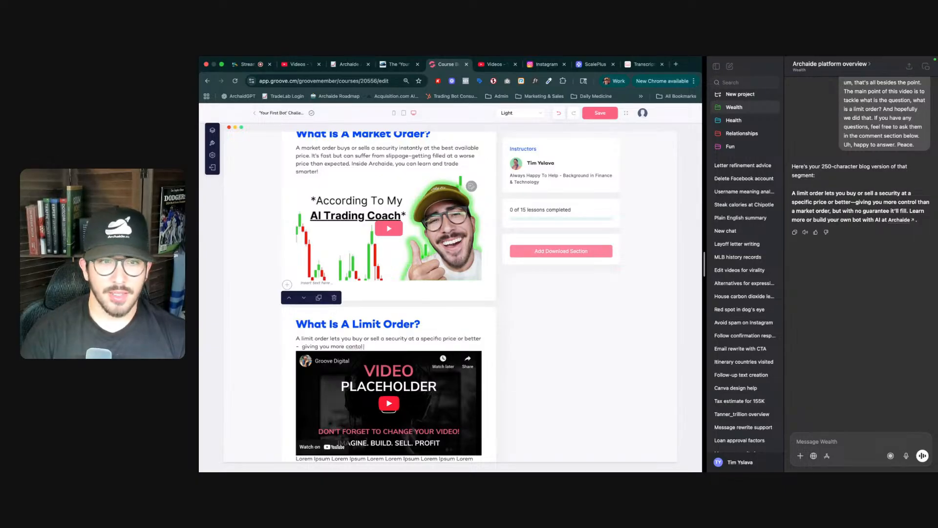
pyautogui.press('BackSpace')
pyautogui.press('BackSpace')
pyautogui.write('ro')
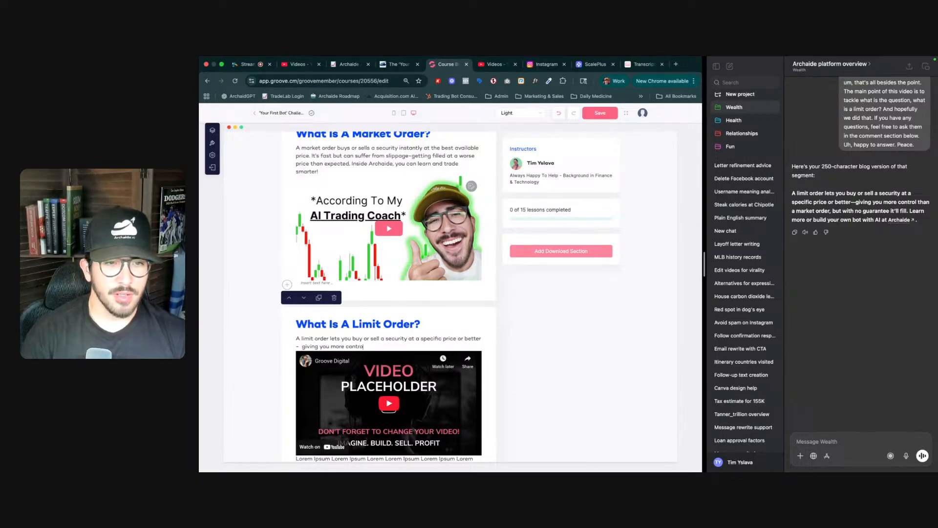
pyautogui.write('l than a market order')
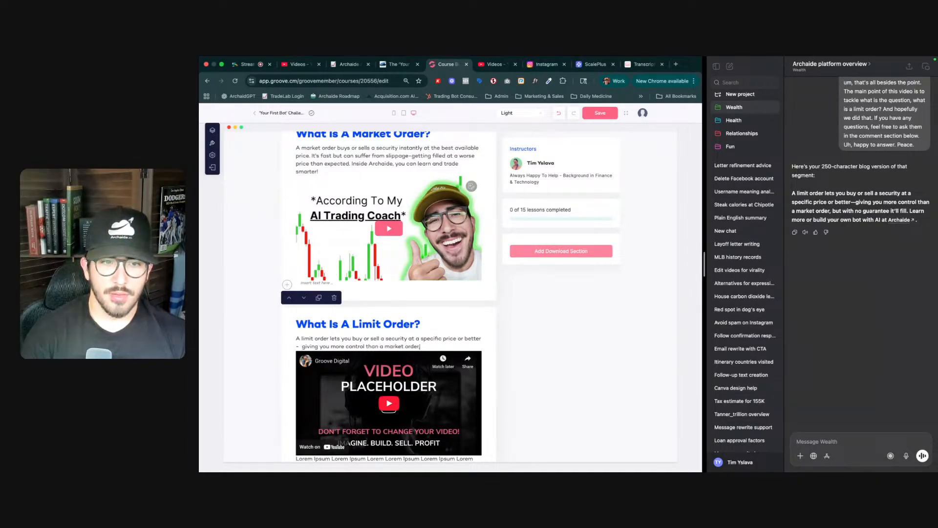
pyautogui.write(', but')
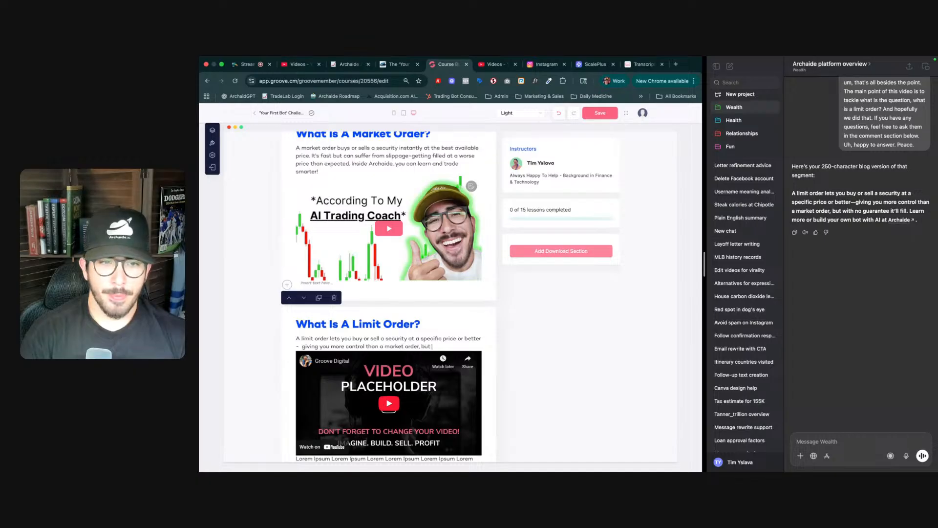
pyautogui.write(' with')
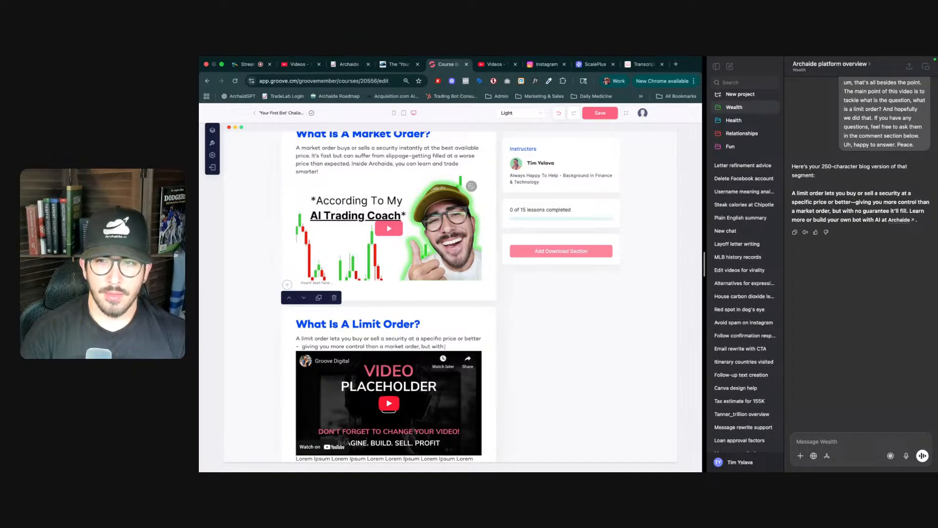
pyautogui.write(' no gu')
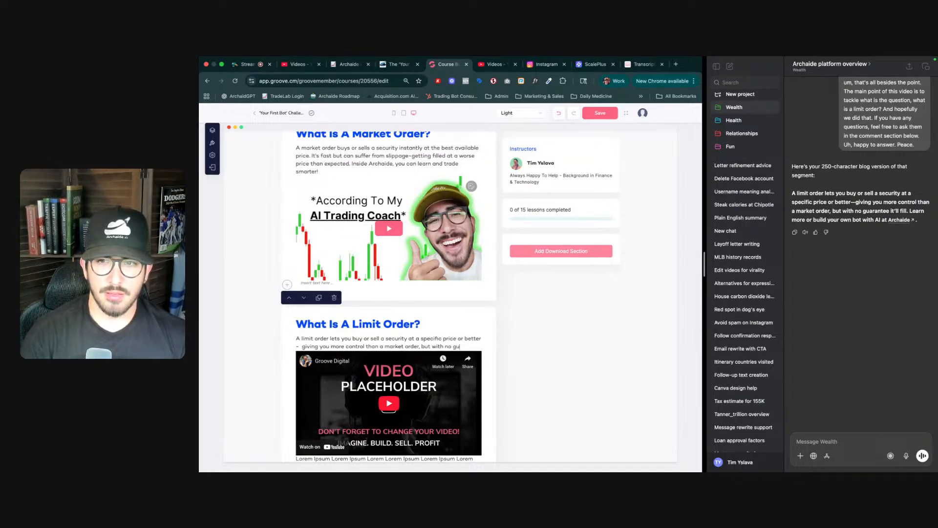
pyautogui.write('arantee it')
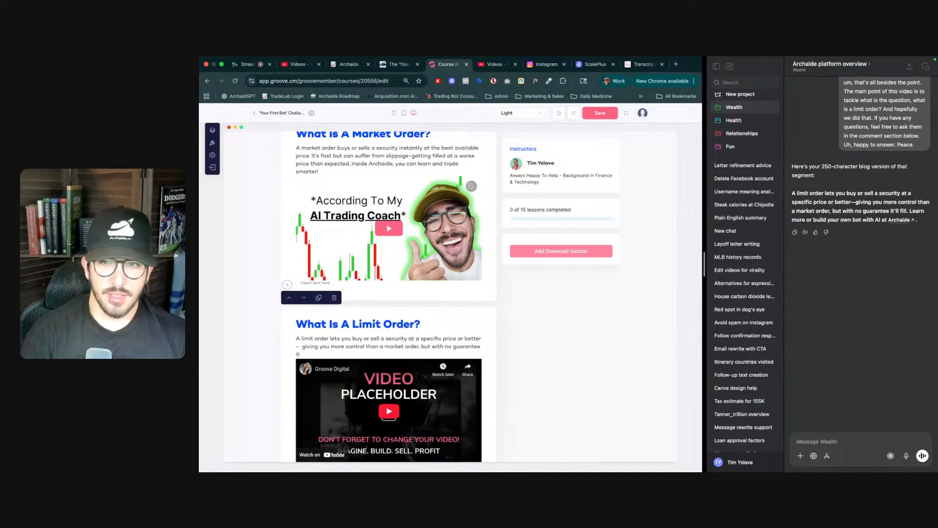
pyautogui.write("'")
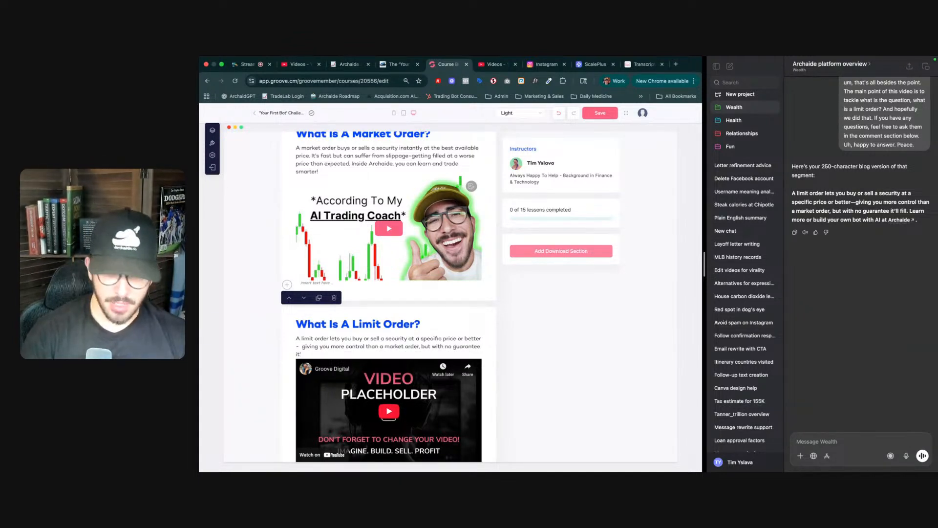
pyautogui.write('ll fill')
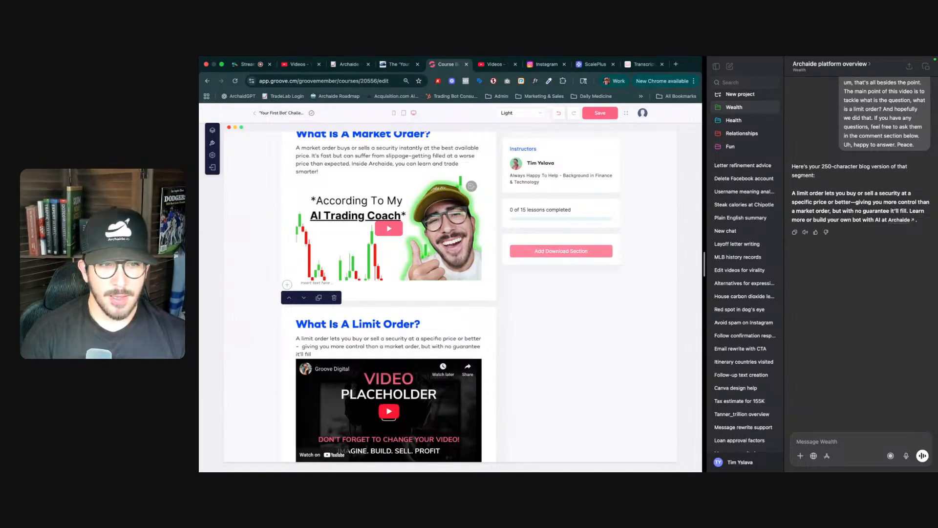
pyautogui.write('. Lean')
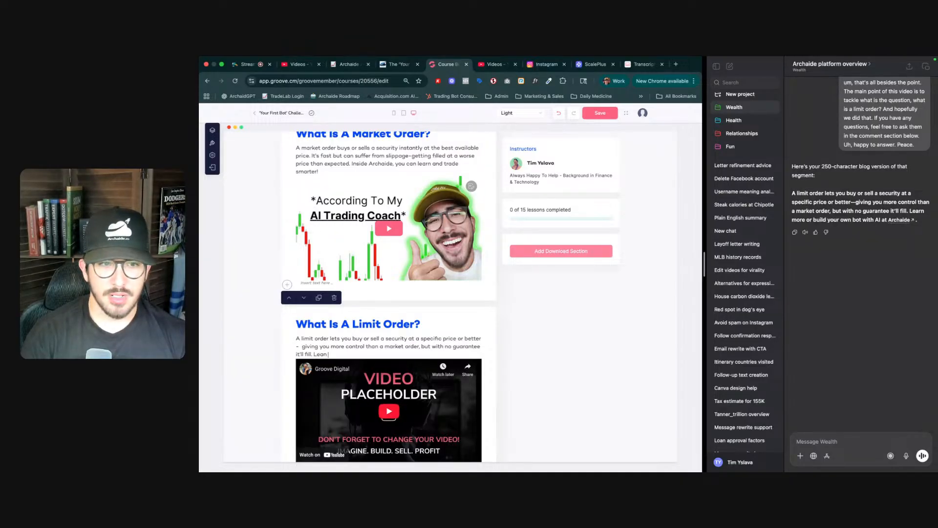
pyautogui.write(' more')
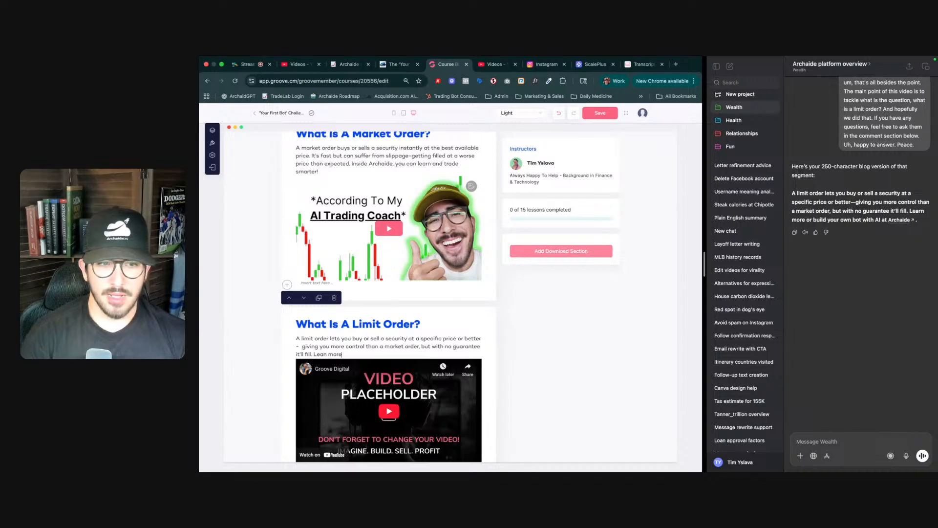
pyautogui.write(' or build')
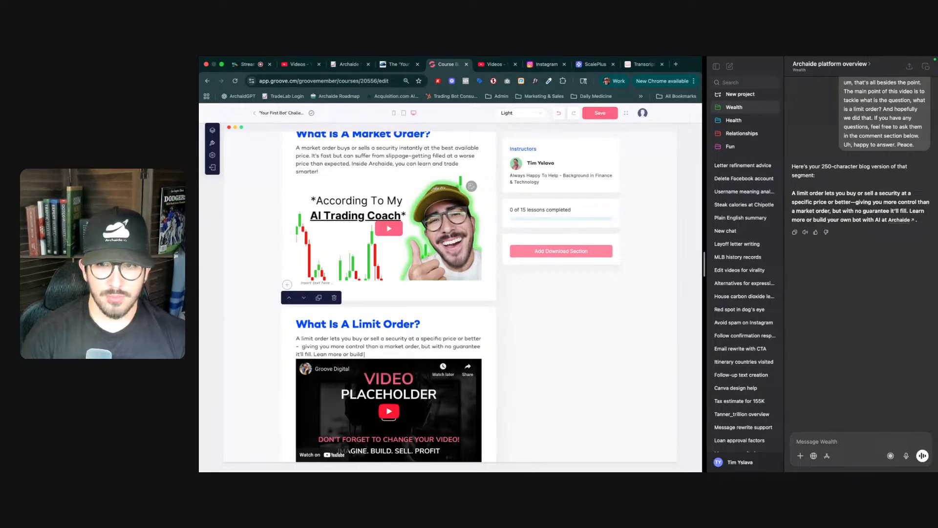
pyautogui.write(' your own bot with')
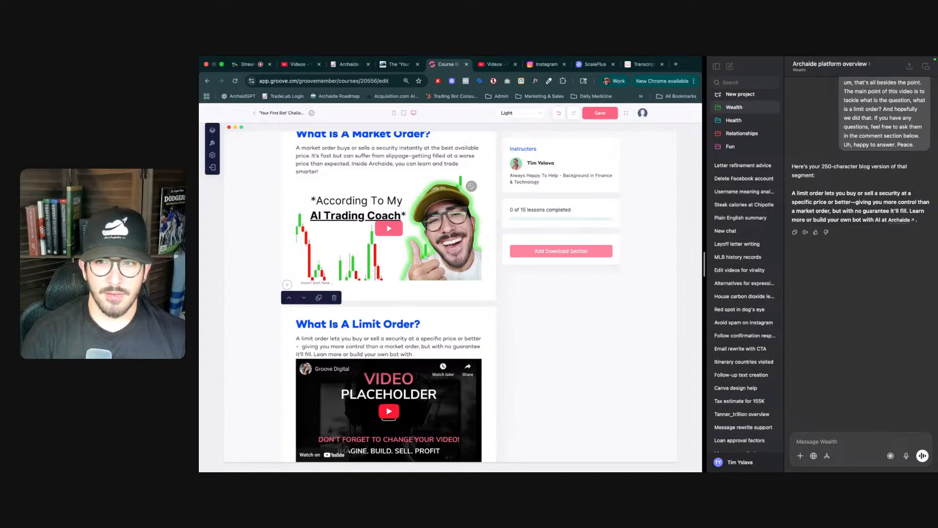
pyautogui.write(' AI at Archaide')
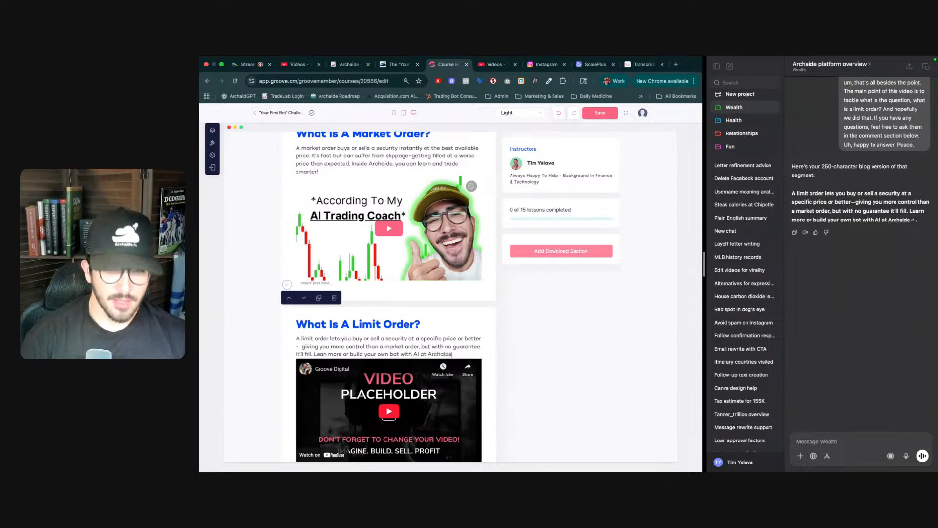
pyautogui.write('.')
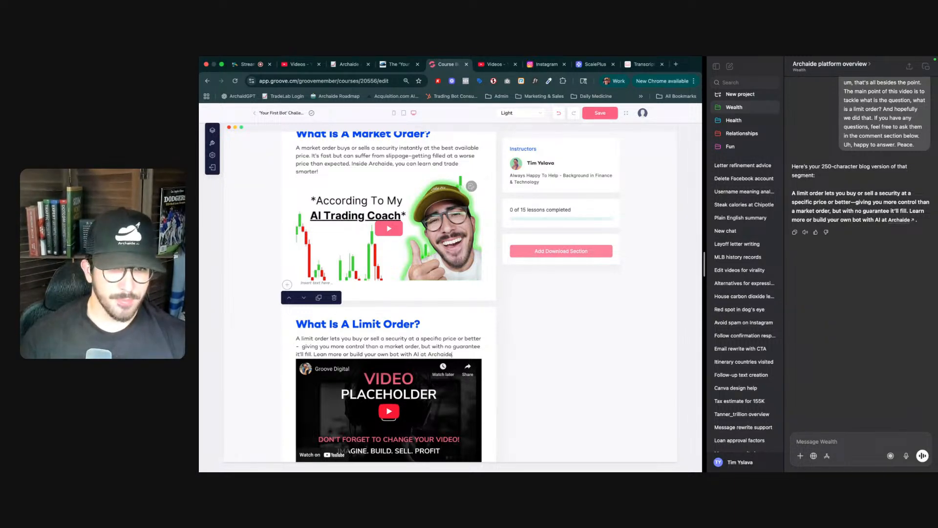
pyautogui.hotkey('alt', 'shift', 'Left')
pyautogui.click(404, 366)
pyautogui.write('https://')
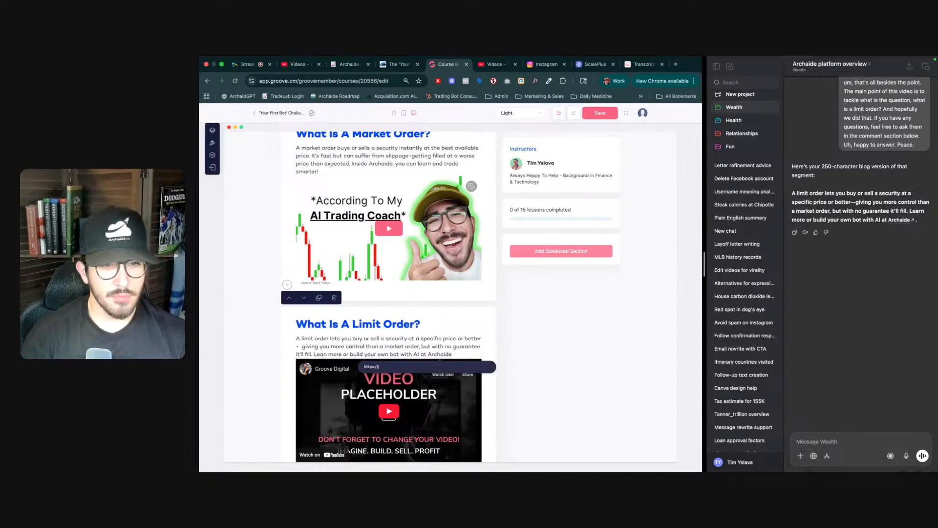
pyautogui.write('archaide.io/checkout')
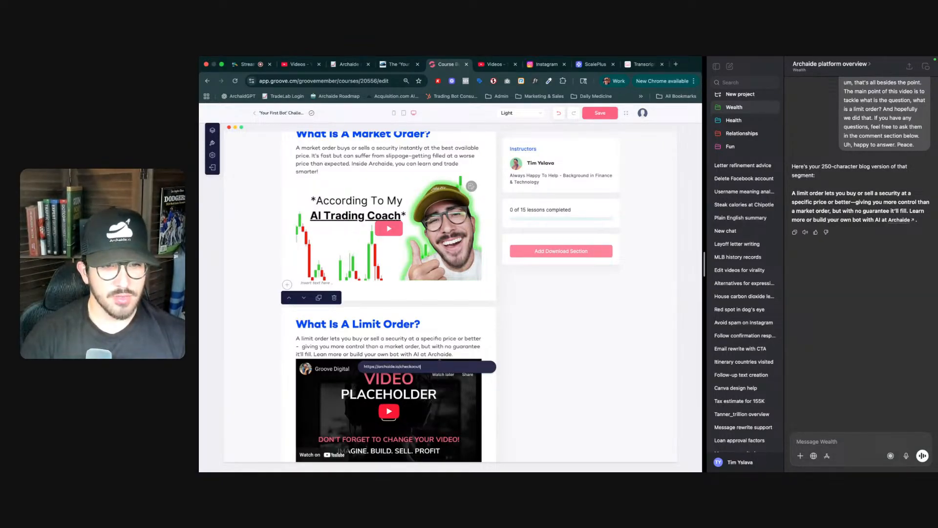
pyautogui.press('super+a')
pyautogui.press('Return')
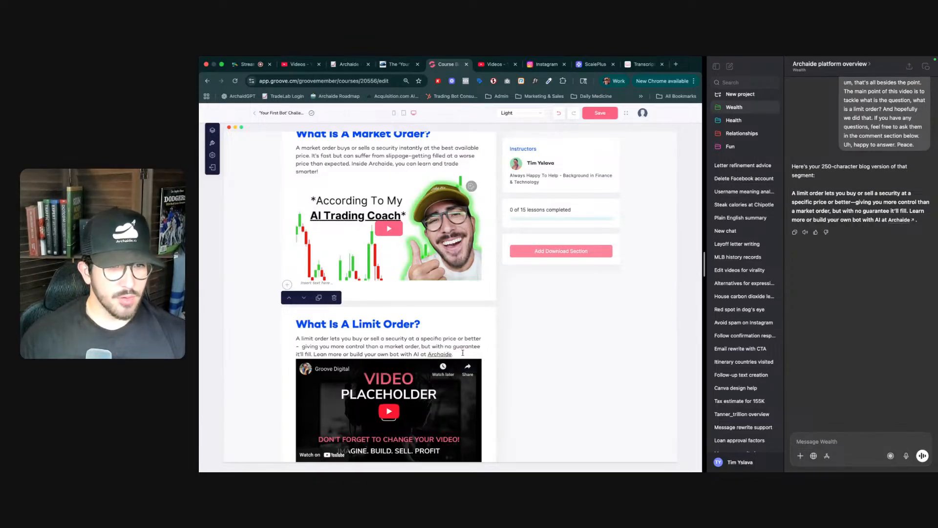
# - Delete the placeholder lorem ipsum text below the limit order section's video
pyautogui.scroll(-2, 462, 353)
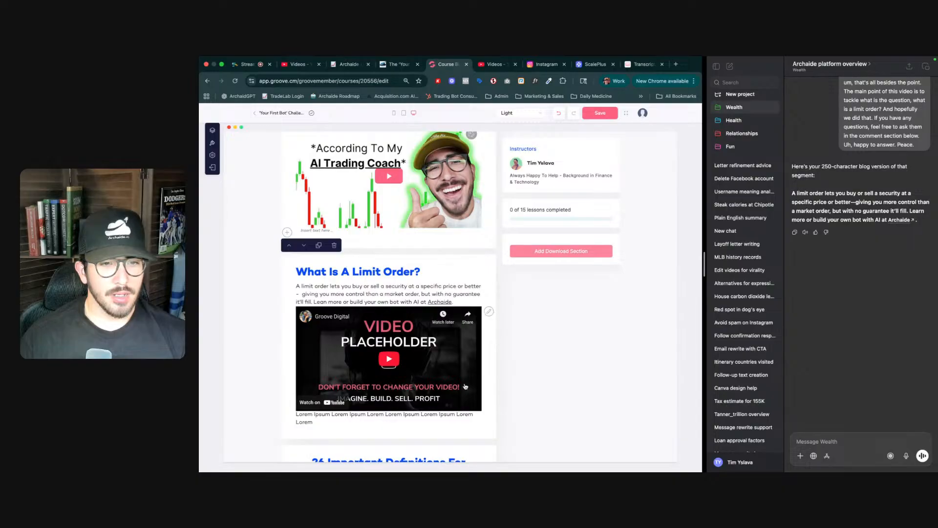
pyautogui.click(411, 420)
pyautogui.hotkey('ctrl', 'a')
pyautogui.press('BackSpace')
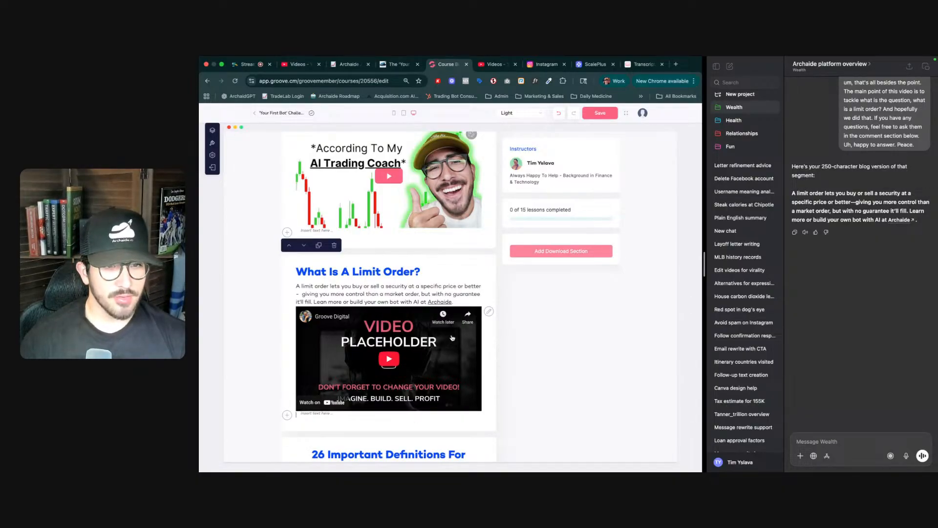
# - Open the limit order section's video settings and copy the shareable link of the limit order video in YouTube Studio
pyautogui.click(487, 314)
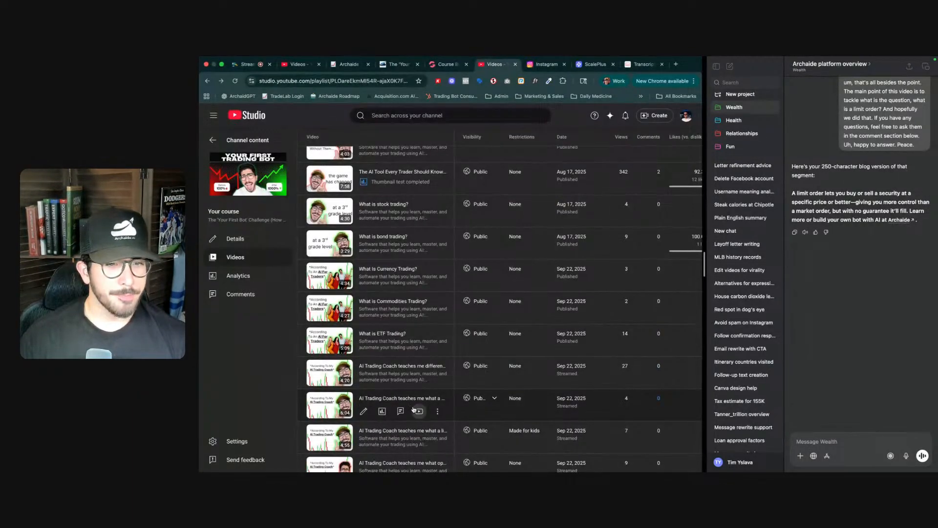
pyautogui.scroll(-1, 415, 408)
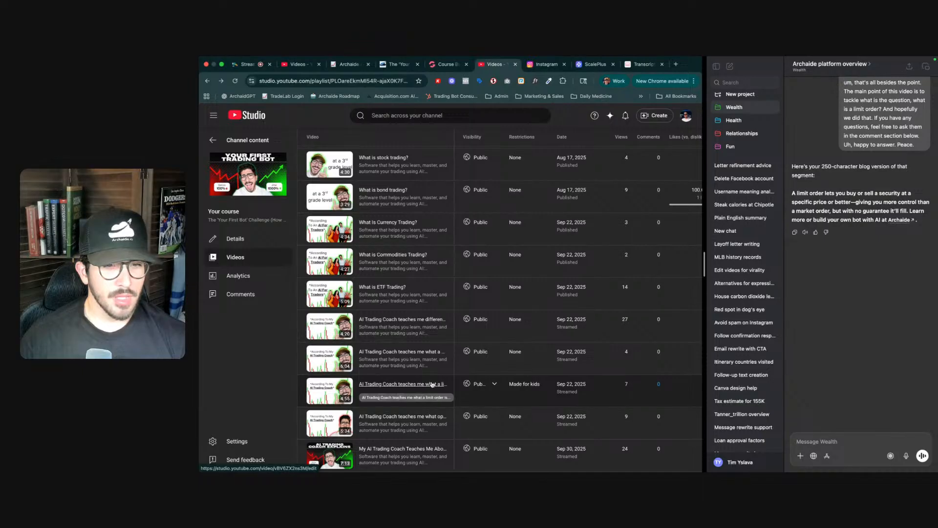
pyautogui.click(440, 399)
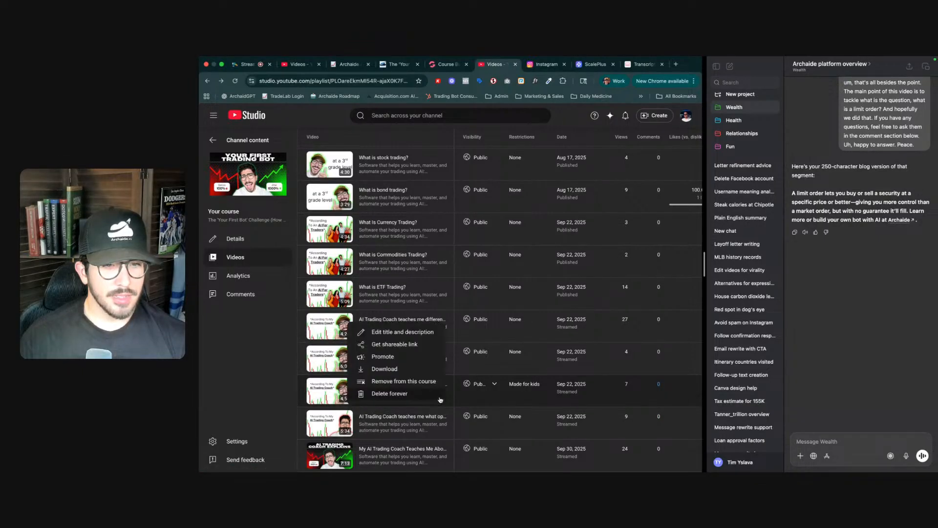
pyautogui.click(408, 345)
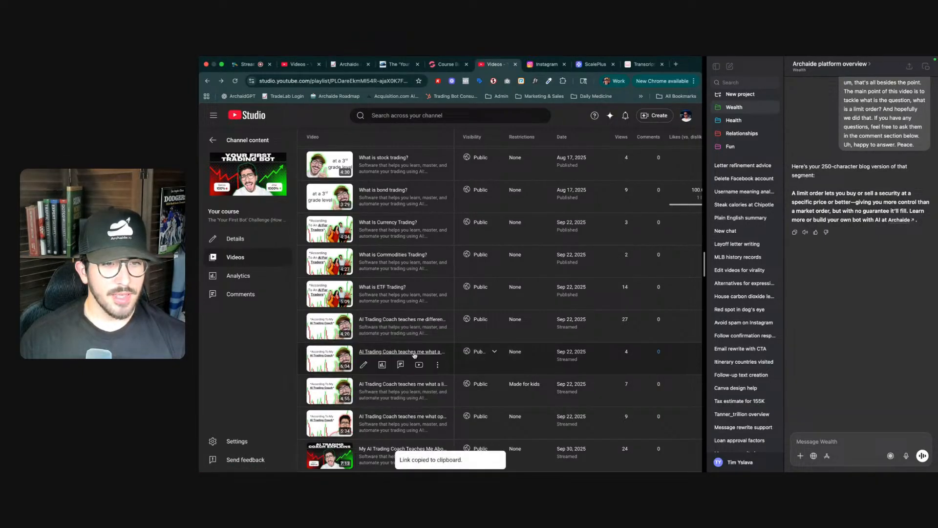
# - Add the copied YouTube link without its share parameter as a new video named "What is a limit order?" and save it
pyautogui.hotkey('ctrl', 'shift', 'Tab')
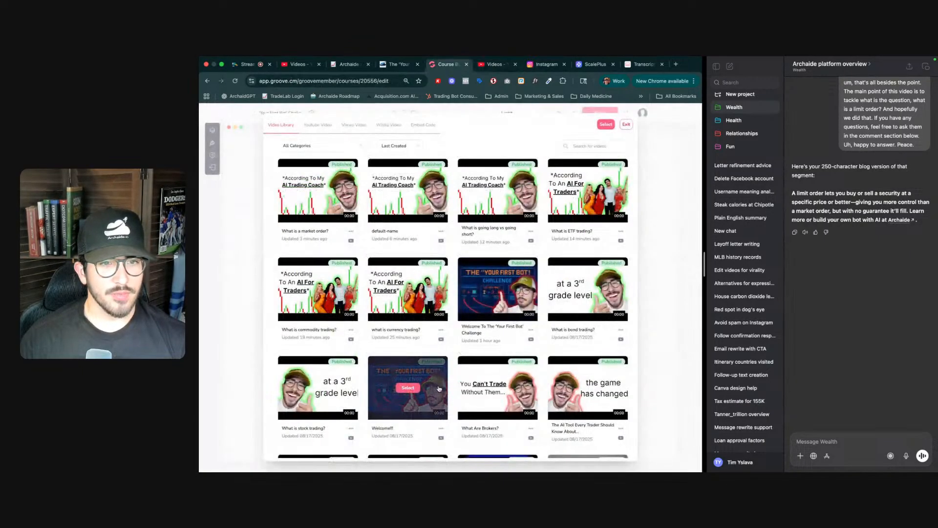
pyautogui.click(316, 125)
pyautogui.click(346, 176)
pyautogui.hotkey('ctrl', 'v')
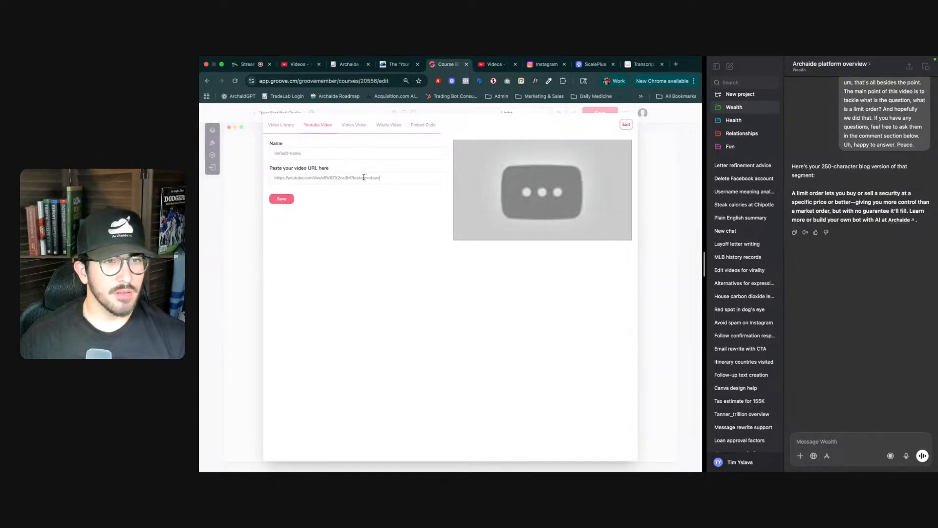
pyautogui.moveTo(351, 177); pyautogui.dragTo(380, 178)
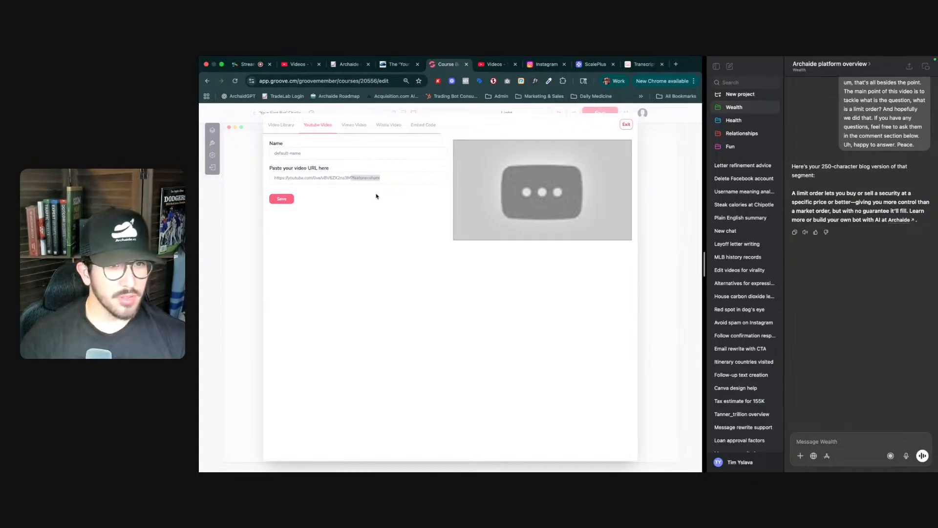
pyautogui.press('BackSpace')
pyautogui.moveTo(321, 178); pyautogui.dragTo(313, 177)
pyautogui.press('BackSpace')
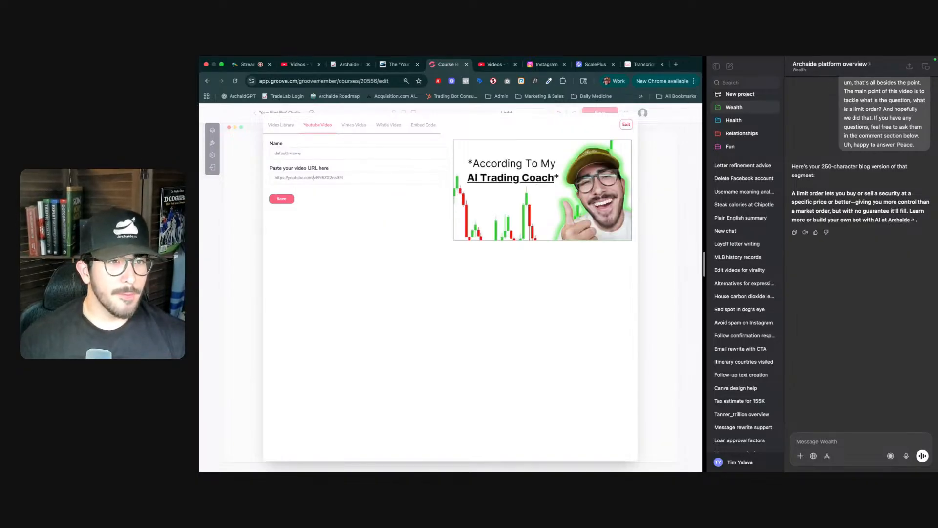
pyautogui.doubleClick(331, 152)
pyautogui.press('super+a')
pyautogui.write('What')
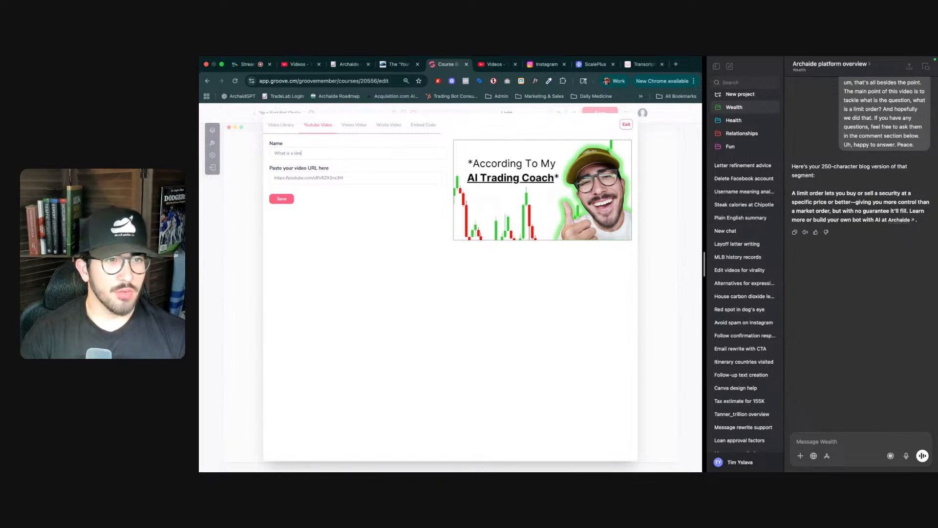
pyautogui.write('der?')
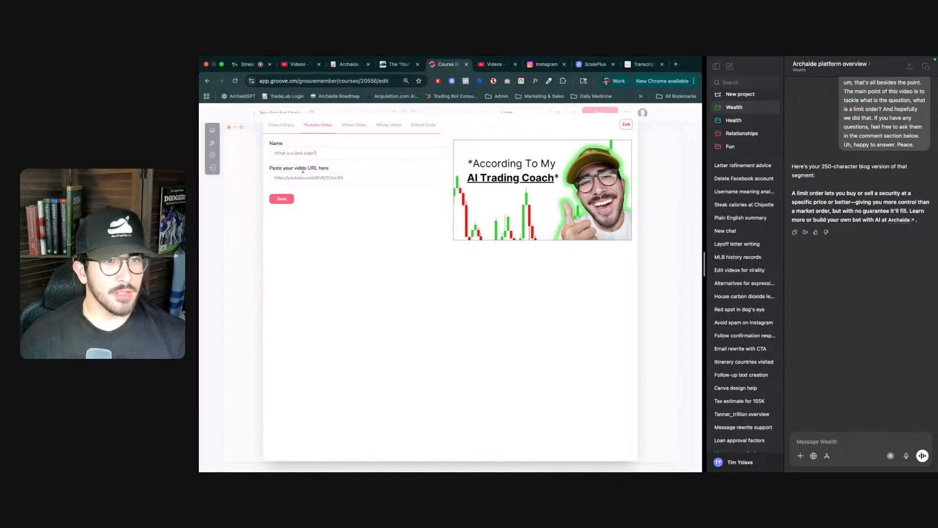
pyautogui.click(281, 200)
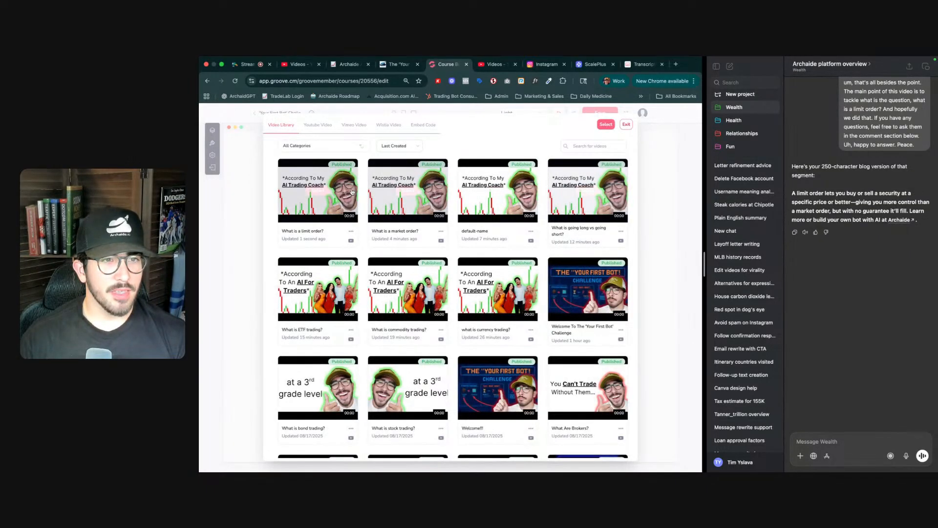
# - Select the "What is a limit order?" video from the library to replace the limit order section's placeholder video
pyautogui.click(322, 191)
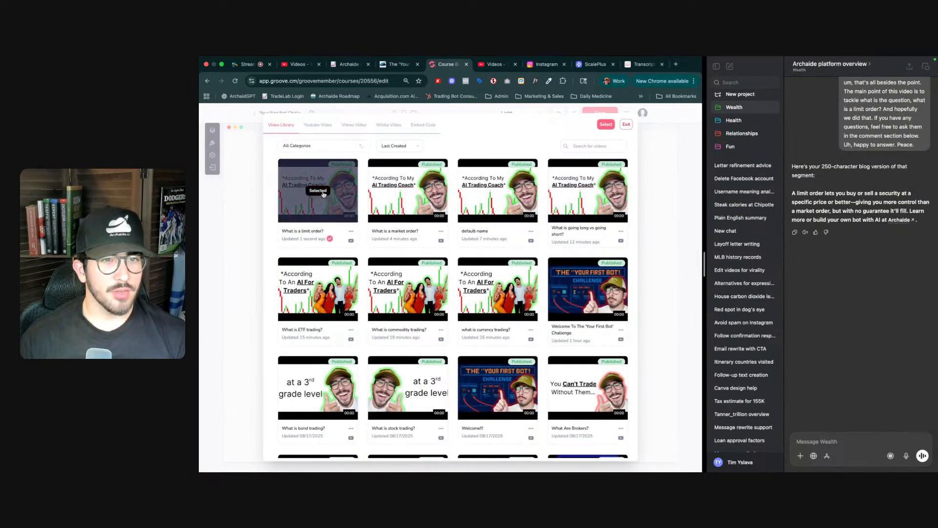
pyautogui.click(608, 126)
pyautogui.hotkey('ctrl', 'Tab')
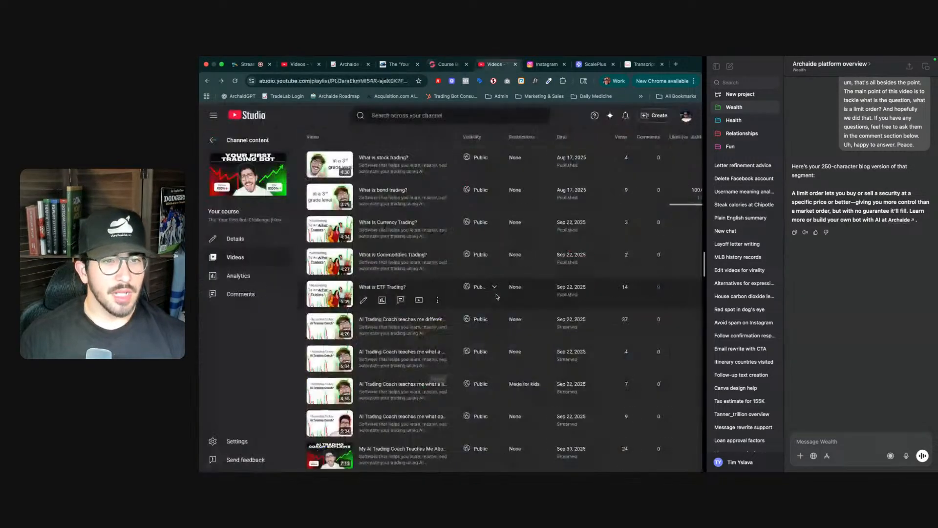
pyautogui.hotkey('ctrl', 'shift', 'Tab')
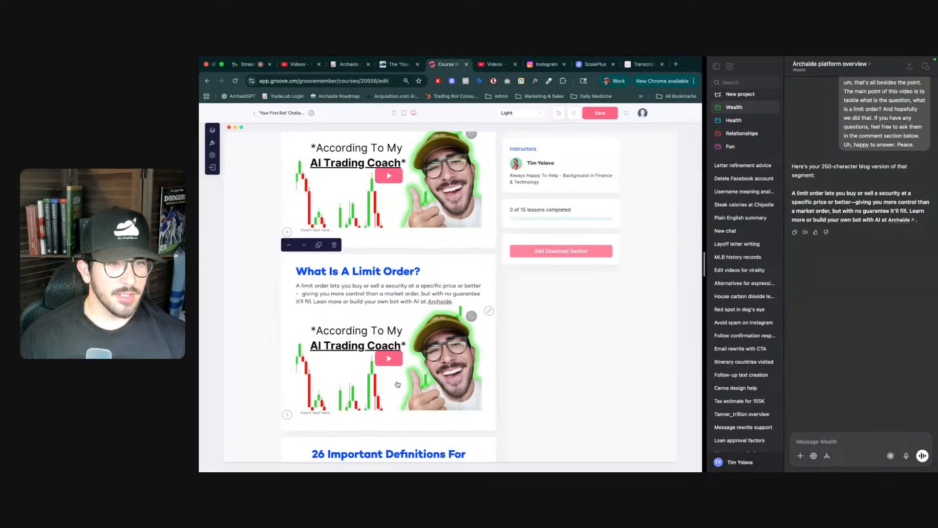
# - Save the course page
pyautogui.scroll(-3, 399, 374)
pyautogui.scroll(-10, 398, 374)
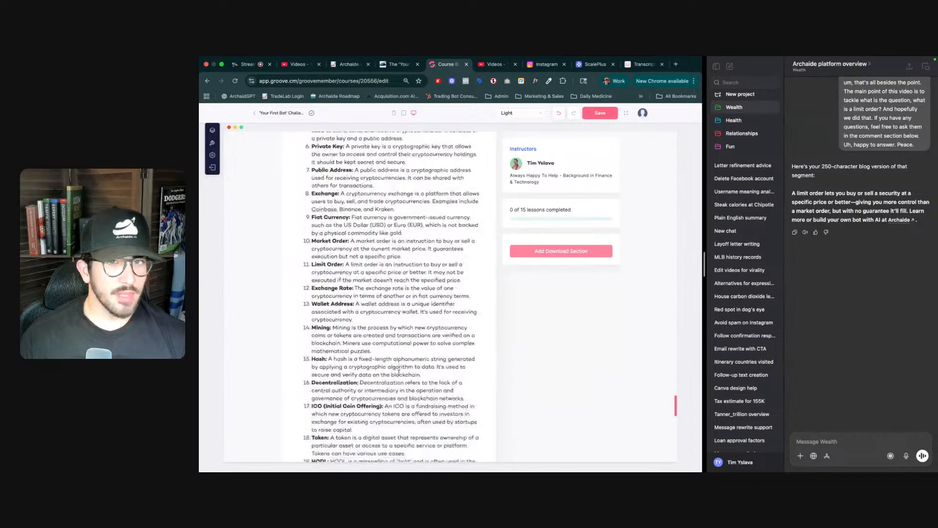
pyautogui.click(602, 112)
pyautogui.scroll(-10, 461, 267)
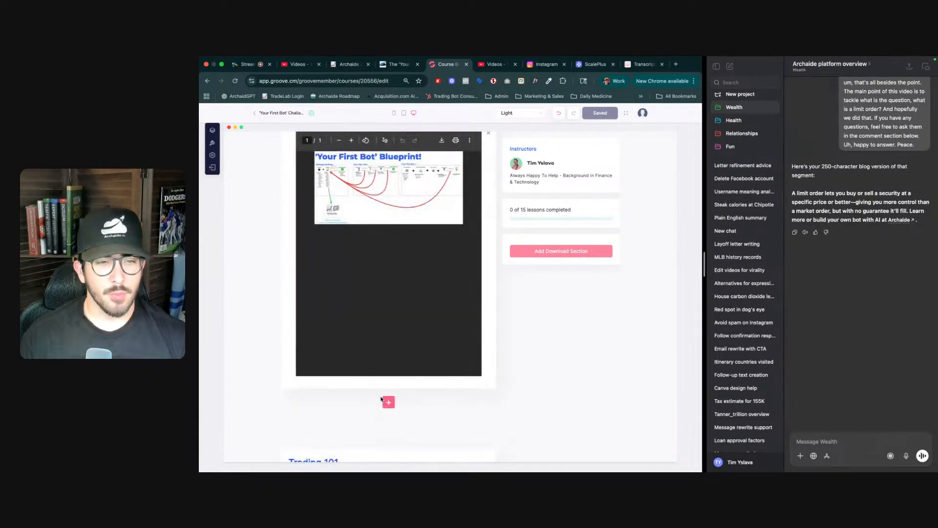
# - Add a new Video section below the blueprint PDF
pyautogui.click(389, 402)
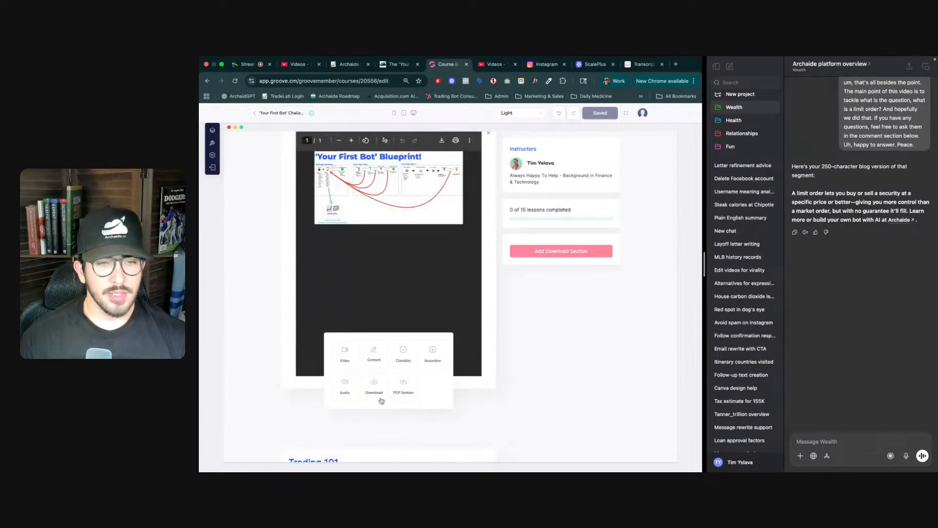
pyautogui.click(357, 356)
pyautogui.moveTo(287, 388)
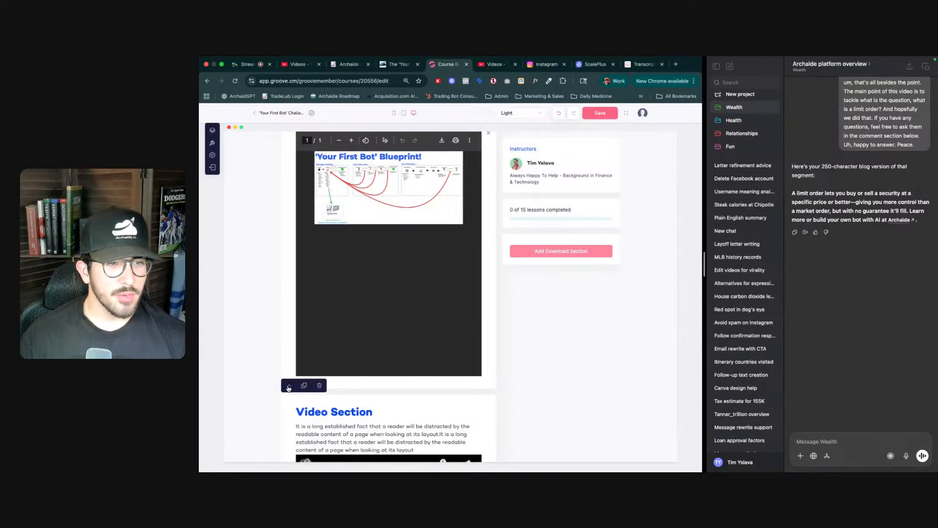
# - Move the new Video section up so it sits directly below the limit order section
pyautogui.click(288, 387)
pyautogui.scroll(5, 318, 372)
pyautogui.scroll(-2, 318, 373)
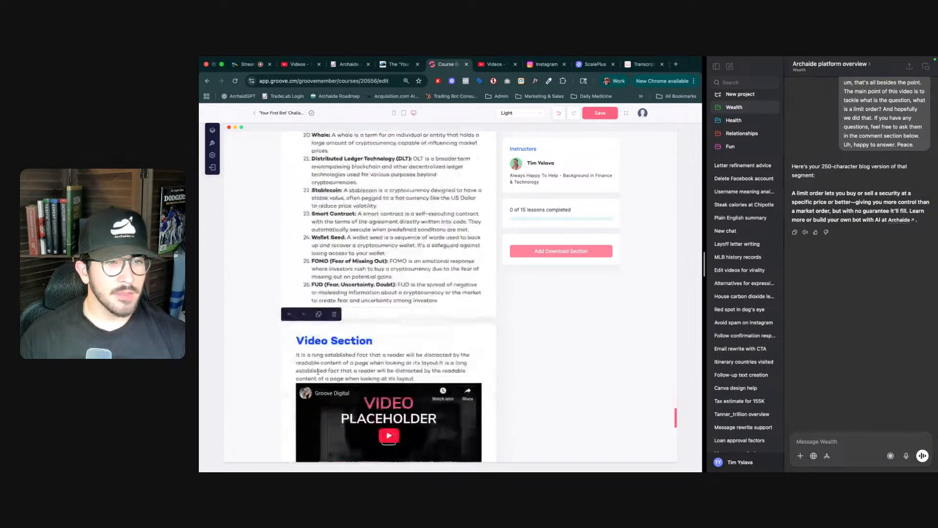
pyautogui.click(289, 317)
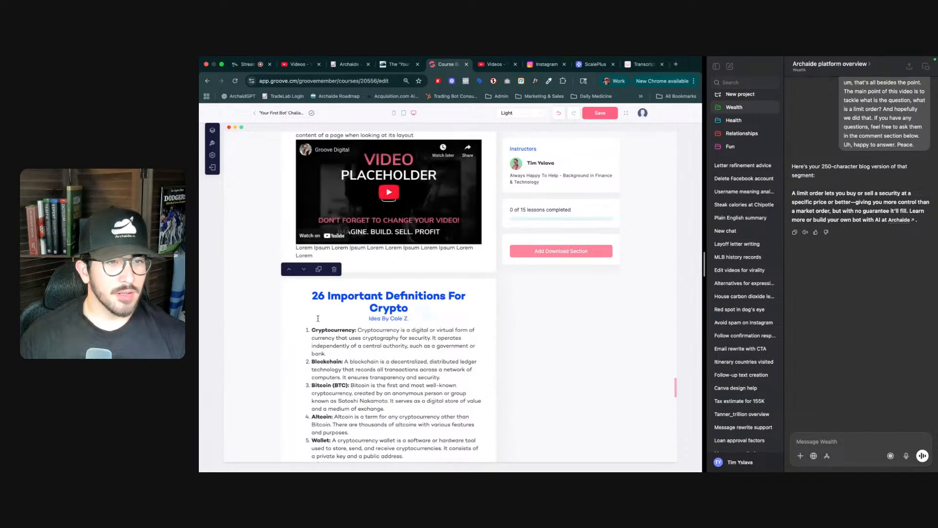
pyautogui.scroll(8, 318, 337)
pyautogui.scroll(-3, 344, 352)
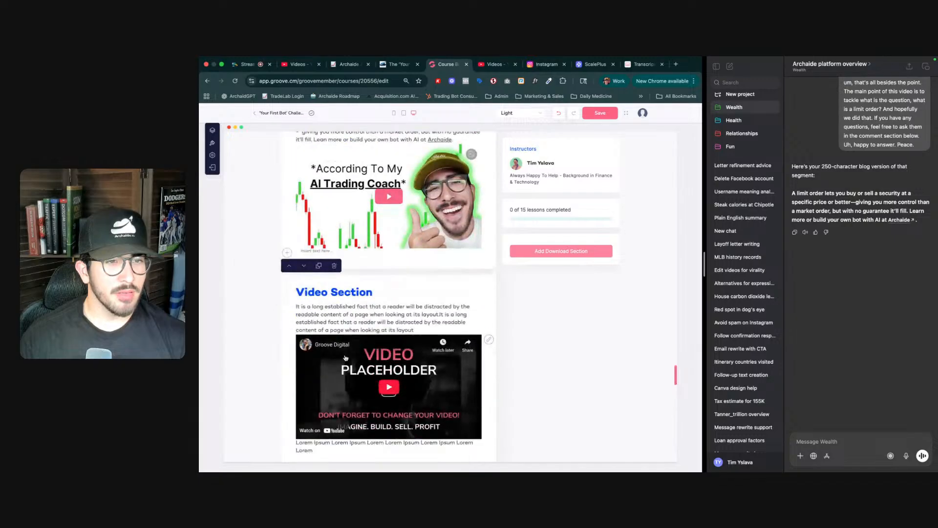
# - Copy the shareable link of the options trading video in YouTube Studio
pyautogui.tripleClick(335, 293)
pyautogui.hotkey('ctrl', 'shift', 'Tab')
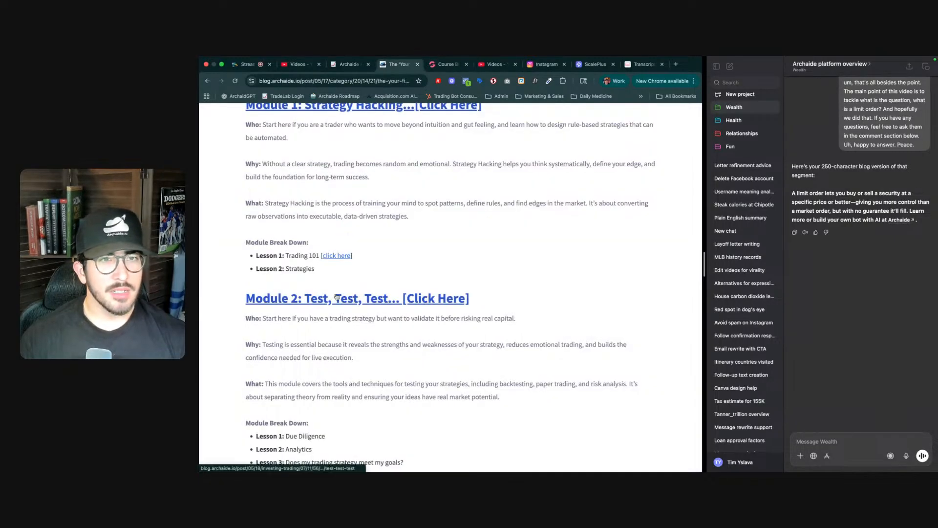
pyautogui.hotkey('ctrl', 'Tab')
pyautogui.hotkey('ctrl', 'Tab')
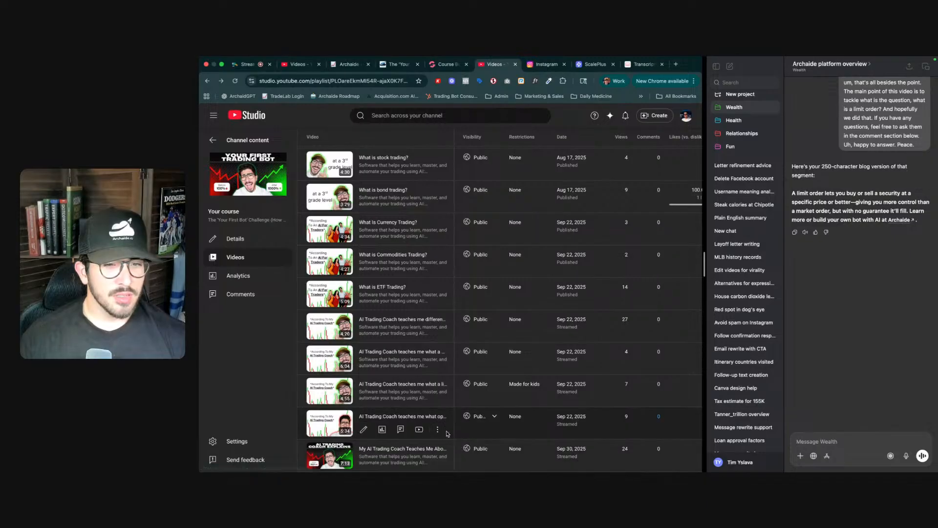
pyautogui.click(438, 430)
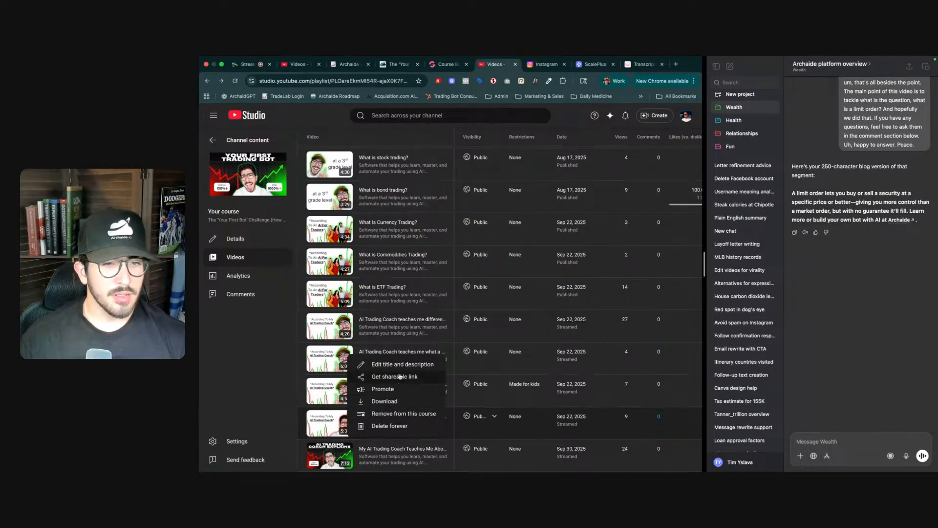
pyautogui.press('Escape')
pyautogui.hotkey('ctrl', 'shift', 'Tab')
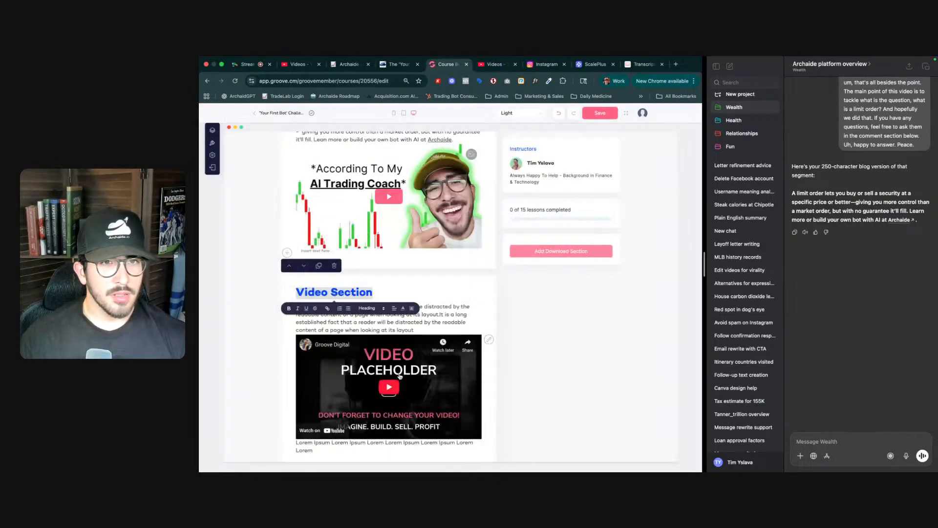
# - Paste the options trading video's link as the new Video section's YouTube URL, trimming off the share parameter
pyautogui.click(490, 339)
pyautogui.click(320, 125)
pyautogui.write('https://youtube.com/live/sQ-bl-hfDeg?feature=share')
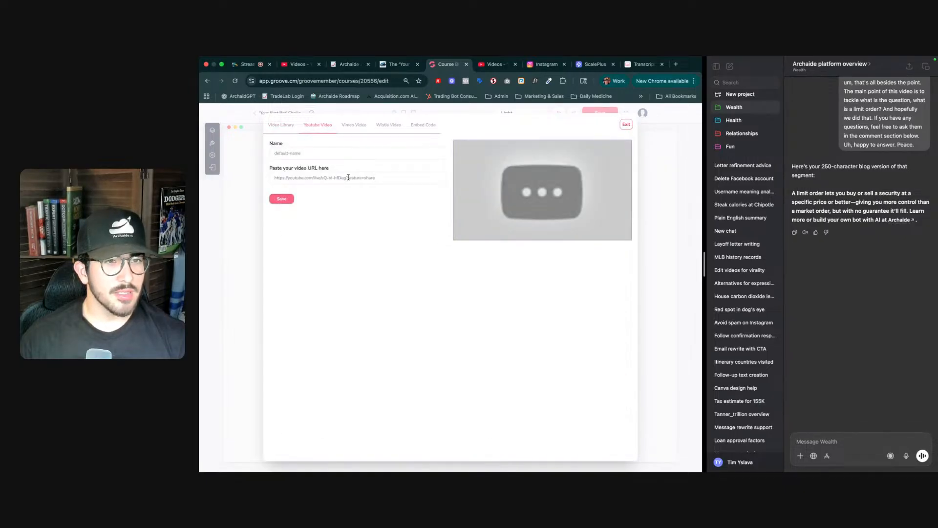
pyautogui.moveTo(346, 177); pyautogui.dragTo(375, 177)
pyautogui.press('BackSpace')
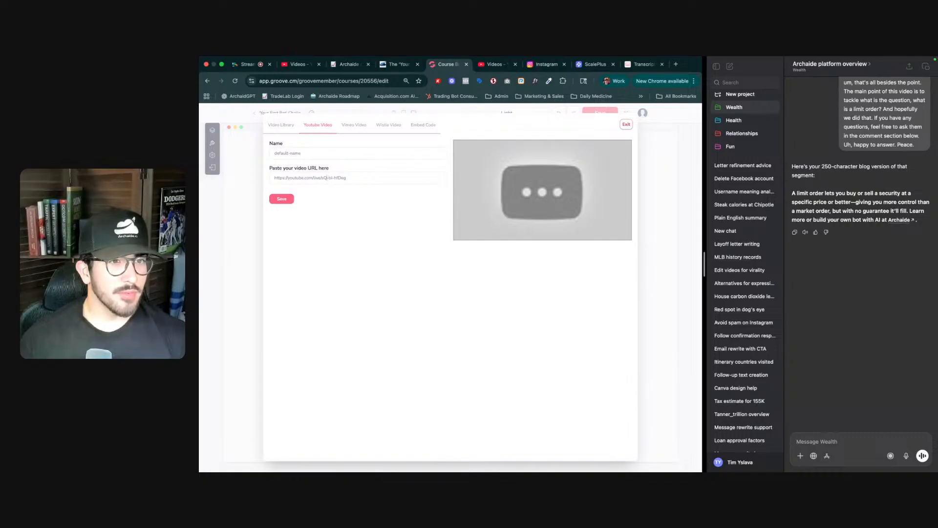
pyautogui.moveTo(322, 177); pyautogui.dragTo(314, 177)
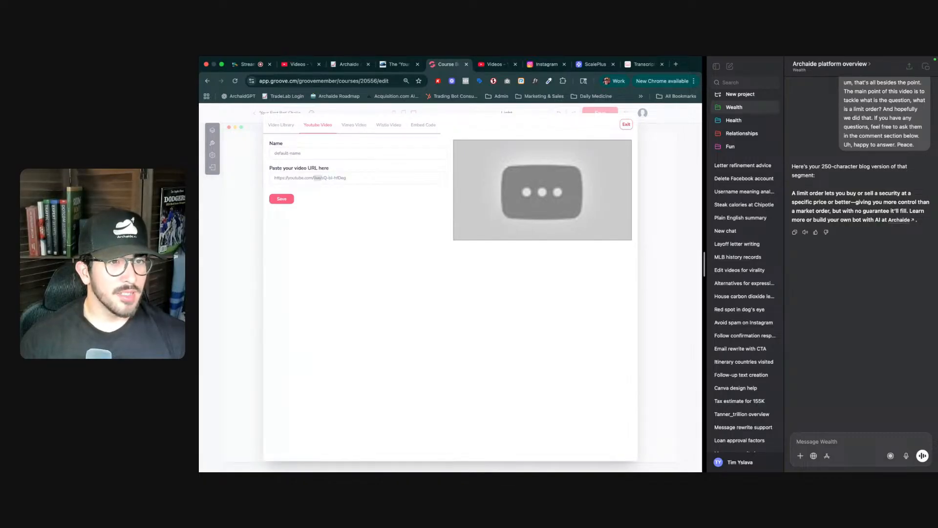
pyautogui.press('BackSpace')
# - Name the YouTube video "What is options trading?", save it, and select it for the Video section
pyautogui.tripleClick(310, 151)
pyautogui.write('What is optio')
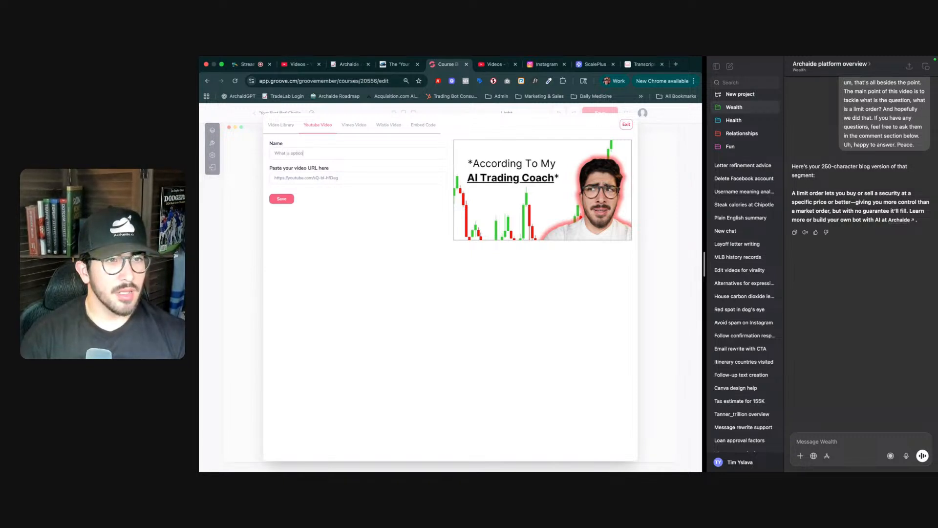
pyautogui.write('ns trading')
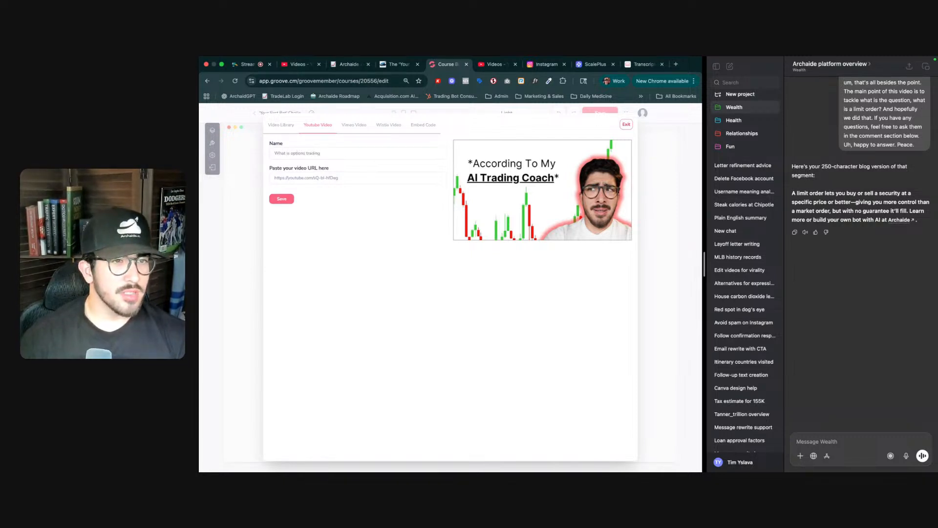
pyautogui.write('?')
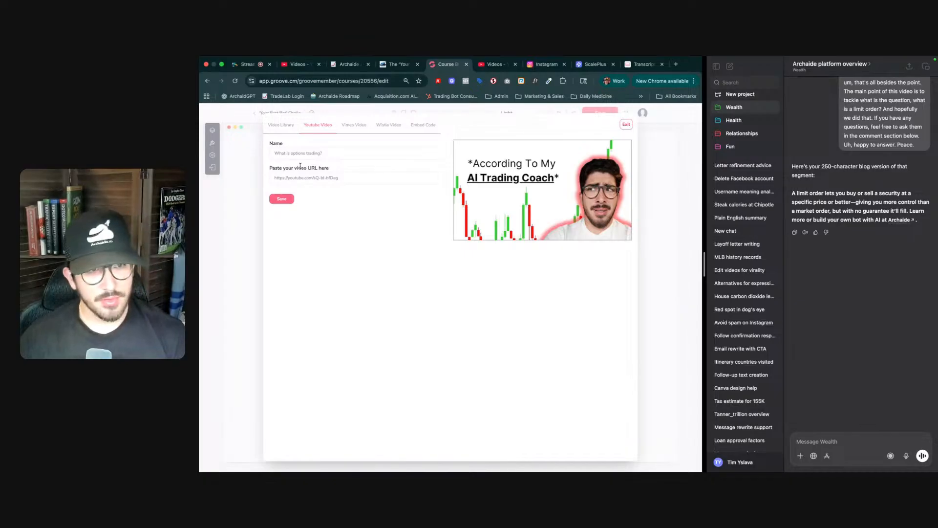
pyautogui.click(285, 198)
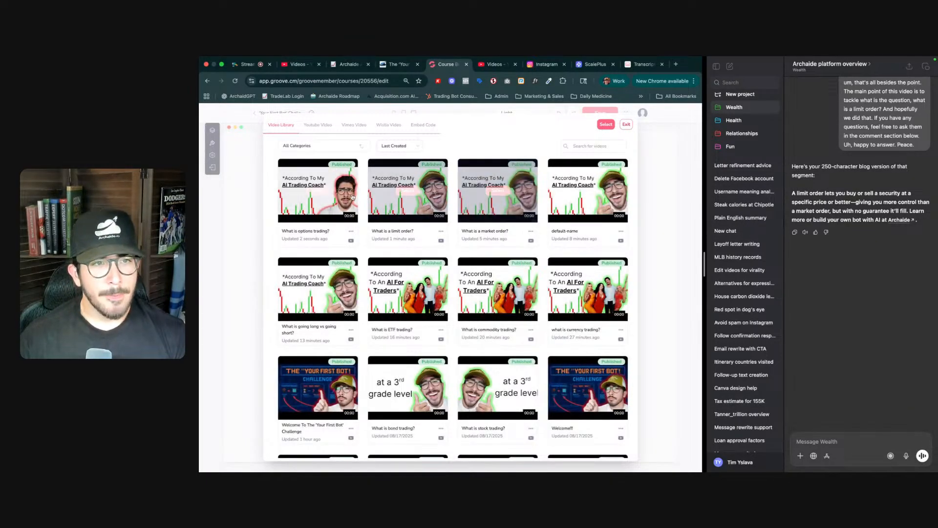
pyautogui.click(606, 124)
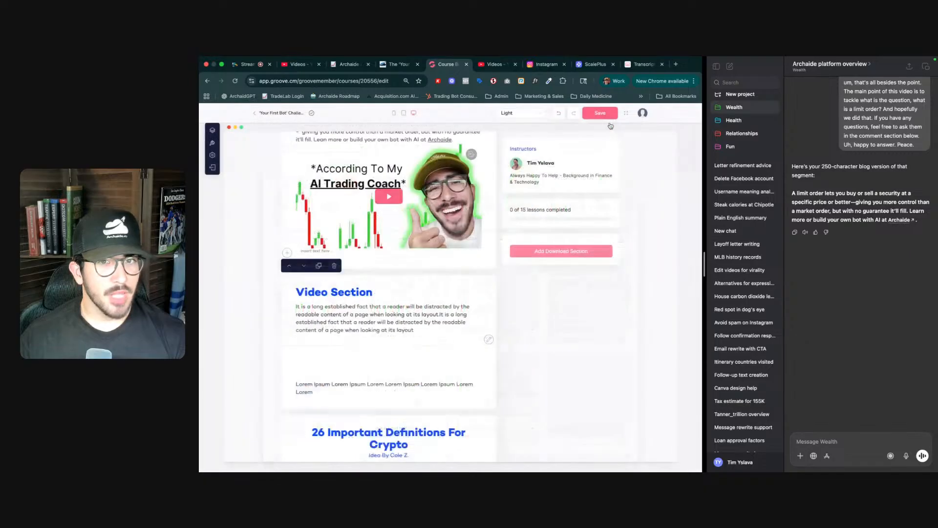
# - Generate the options trading video's transcript on YouTubeToTranscript from the copied link and copy the transcript
pyautogui.doubleClick(345, 292)
pyautogui.tripleClick(345, 292)
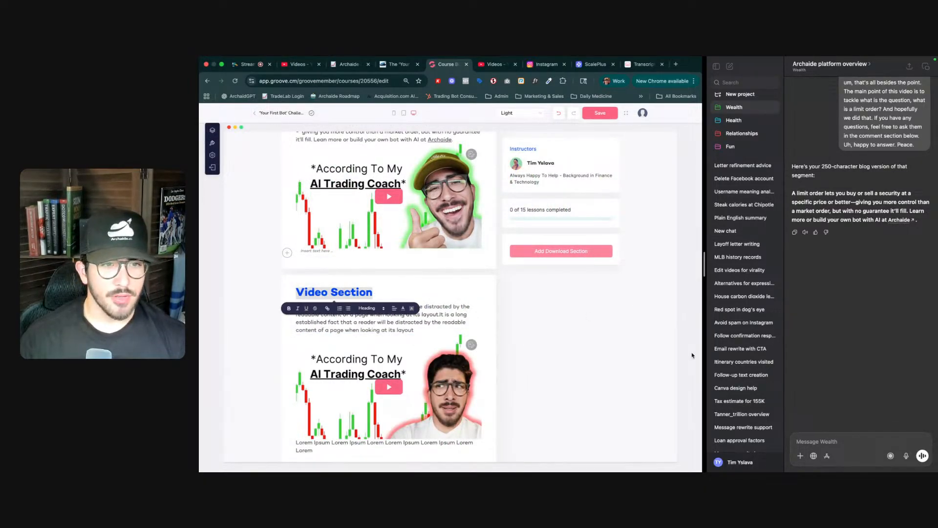
pyautogui.click(634, 65)
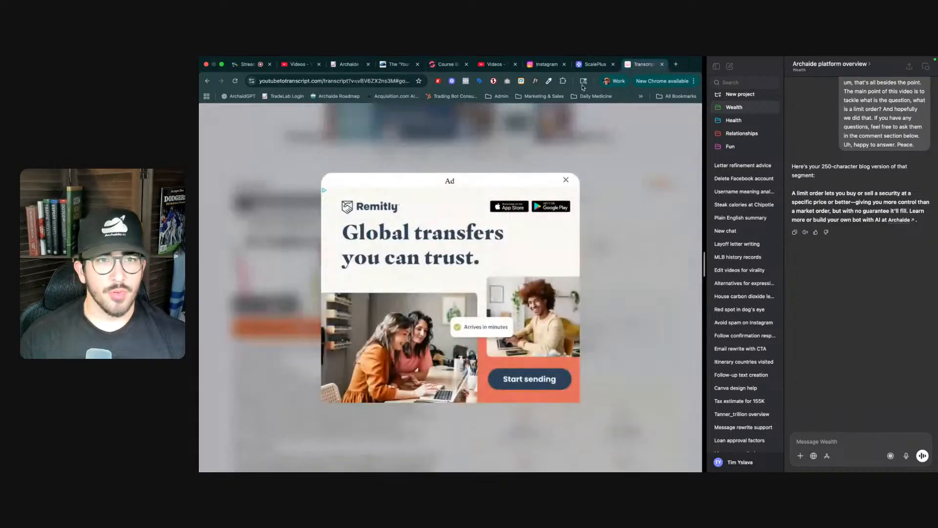
pyautogui.click(565, 180)
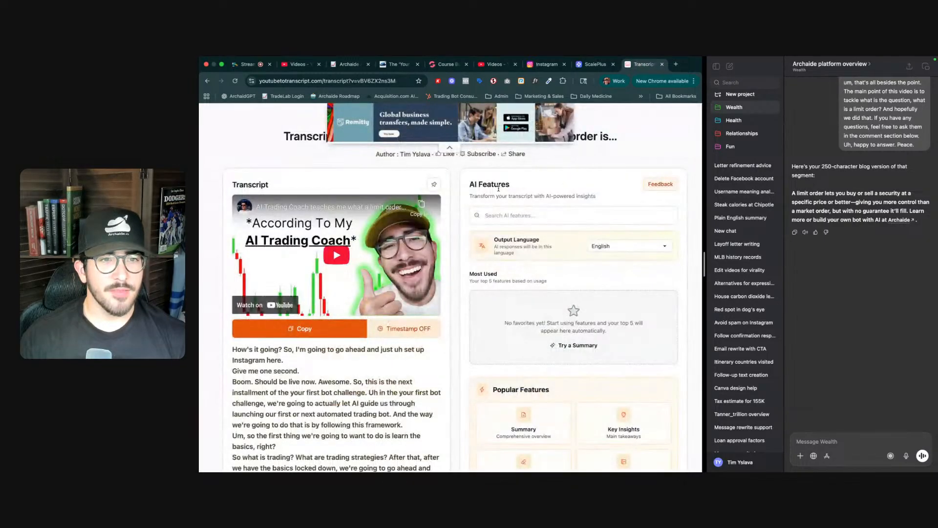
pyautogui.click(481, 215)
pyautogui.write('https://youtube.com/live/sQ-bI-hfDeg?feature=share')
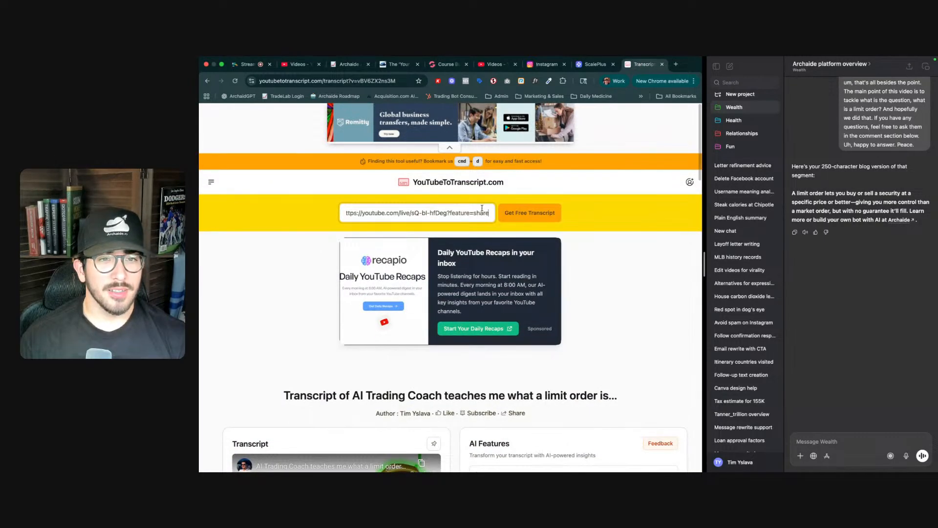
pyautogui.click(519, 216)
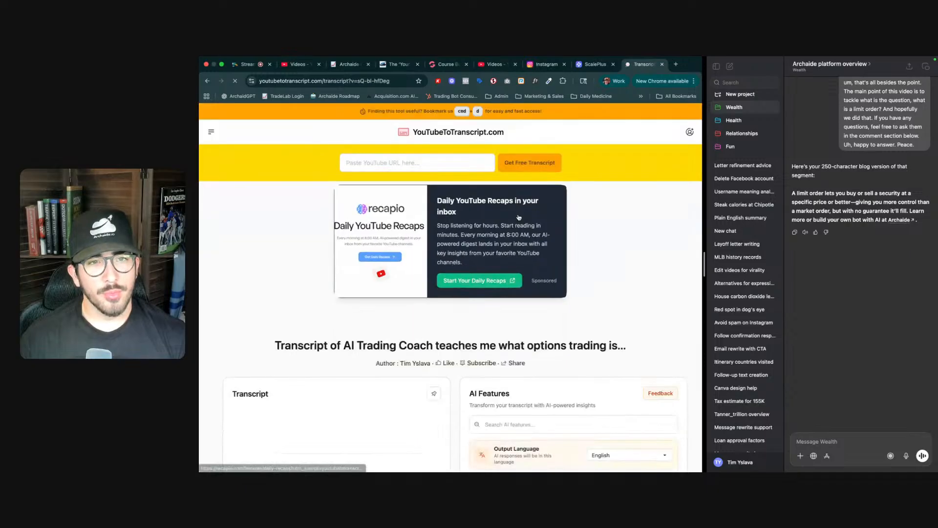
pyautogui.scroll(-5, 406, 306)
pyautogui.click(300, 313)
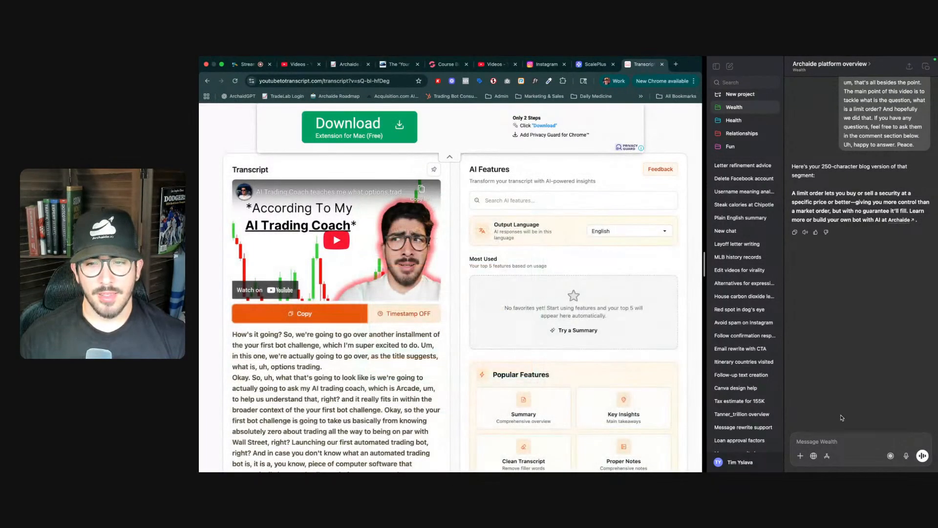
# - Ask the AI chat for the same short blog version, sending "Same thing" with the pasted options trading transcript
pyautogui.click(838, 442)
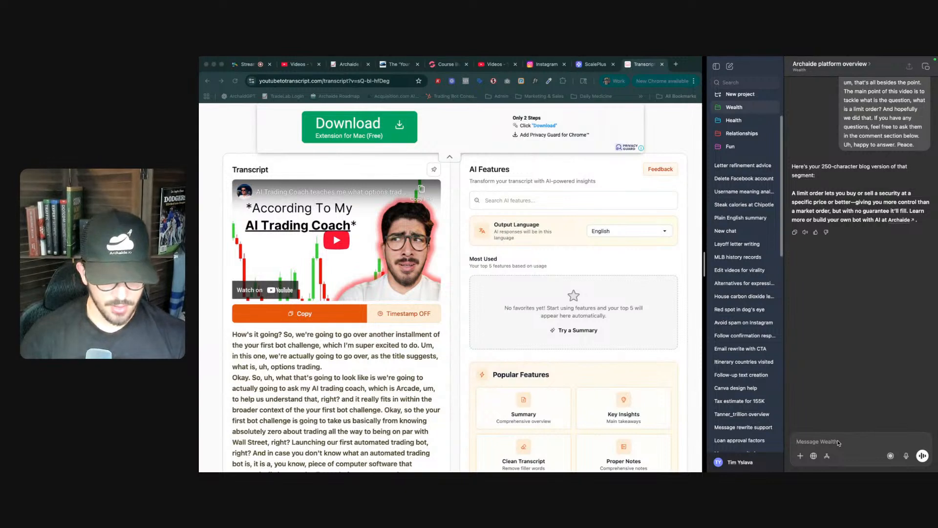
pyautogui.write('Same thin')
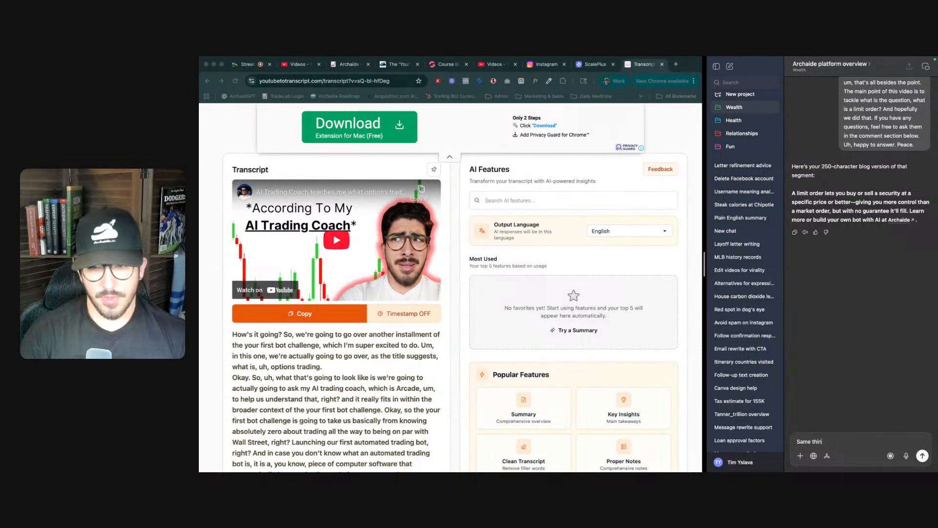
pyautogui.write('g here:')
pyautogui.press('super+v')
pyautogui.press('Return')
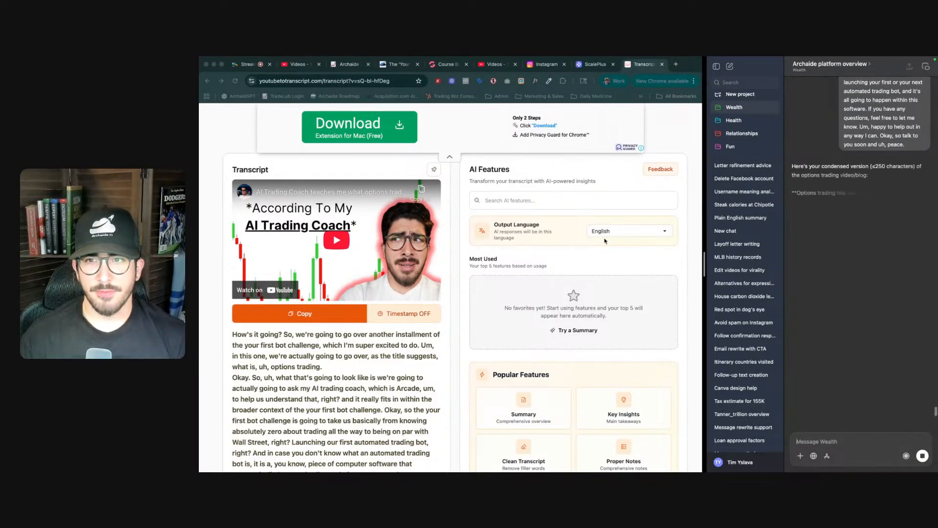
# - Retitle the new Video section's heading as "What is Options Trading?" in the course builder
pyautogui.click(493, 65)
pyautogui.click(449, 66)
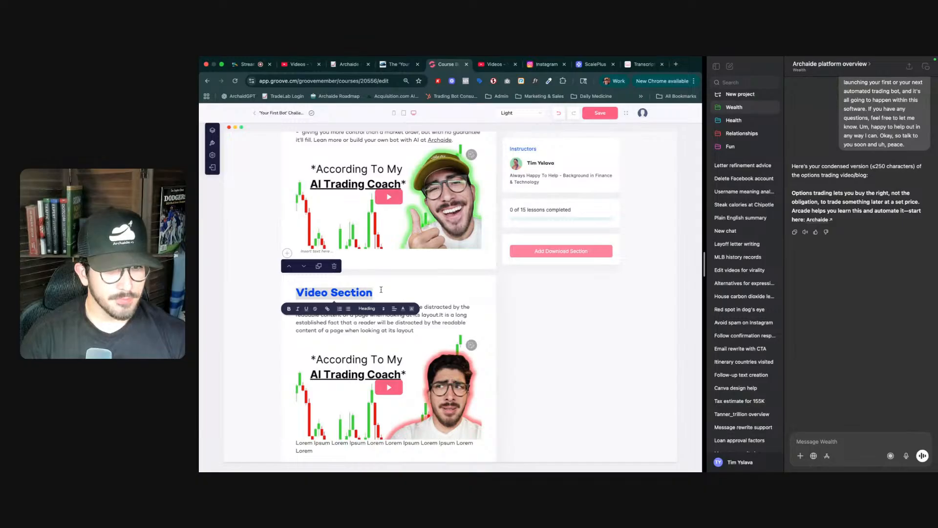
pyautogui.write('What is Options Trading')
pyautogui.scroll(3, 382, 303)
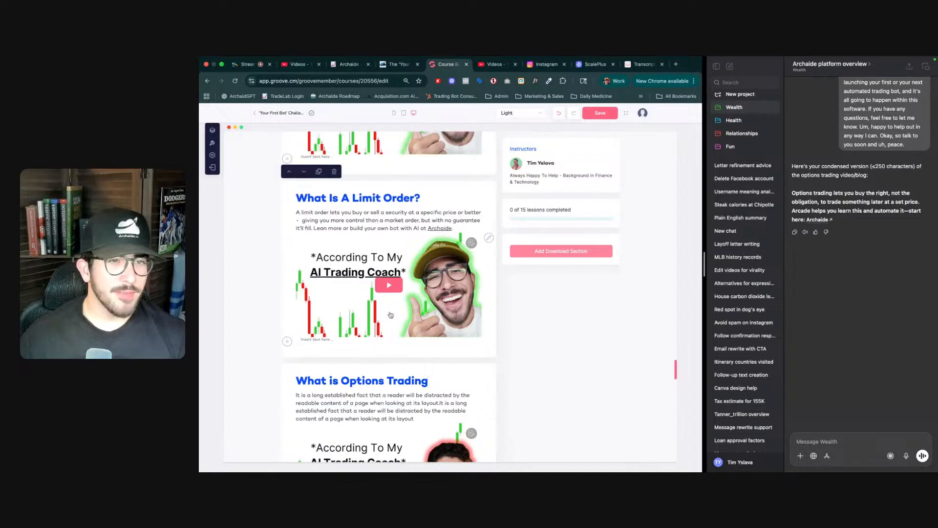
pyautogui.scroll(-3, 382, 304)
pyautogui.write('?')
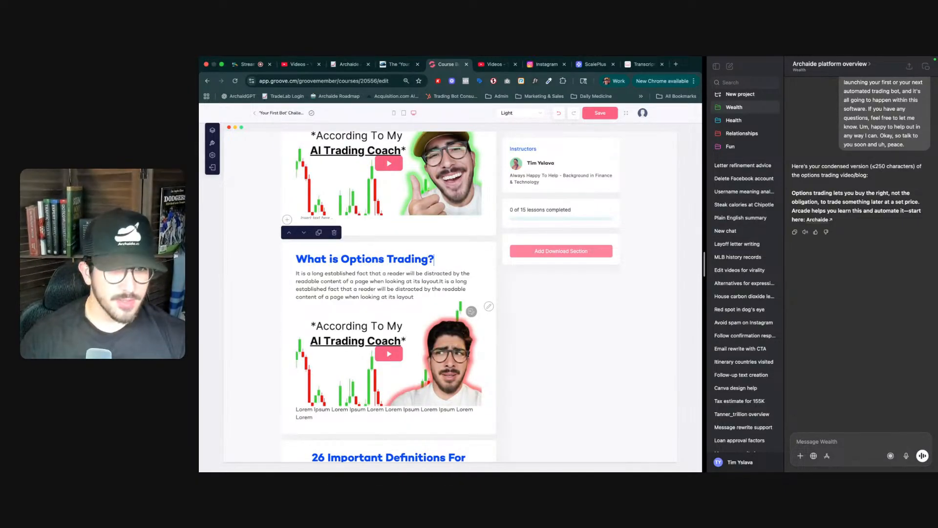
# - Delete the Lorem Ipsum caption below the options trading video
pyautogui.tripleClick(379, 282)
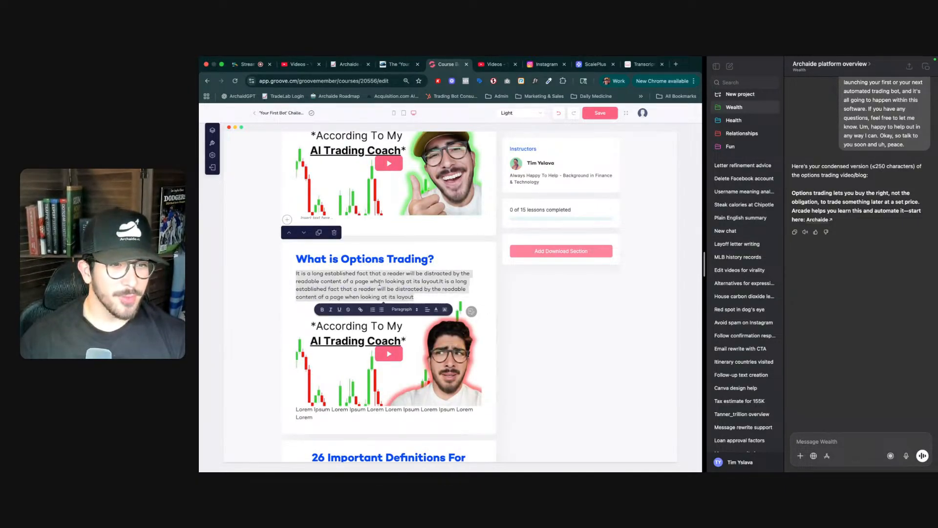
pyautogui.tripleClick(336, 409)
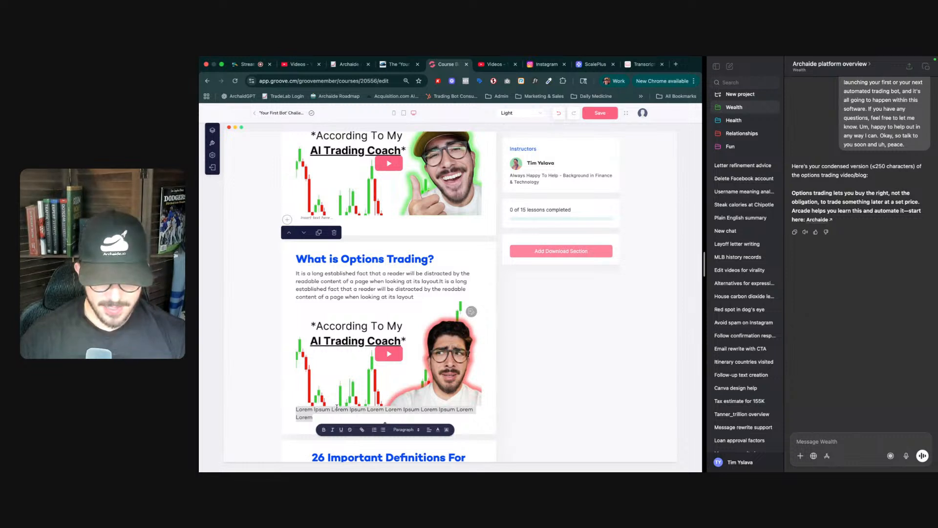
pyautogui.press('BackSpace')
# - Replace the options trading section's placeholder paragraph with "Option trading lets you buy the right, not the obligation… start here: Archaide"
pyautogui.doubleClick(313, 259)
pyautogui.tripleClick(340, 284)
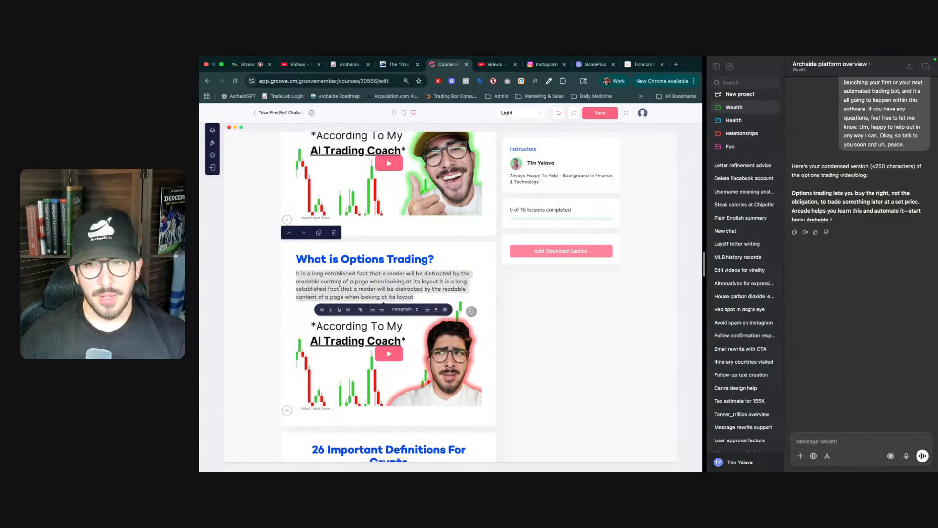
pyautogui.write('O')
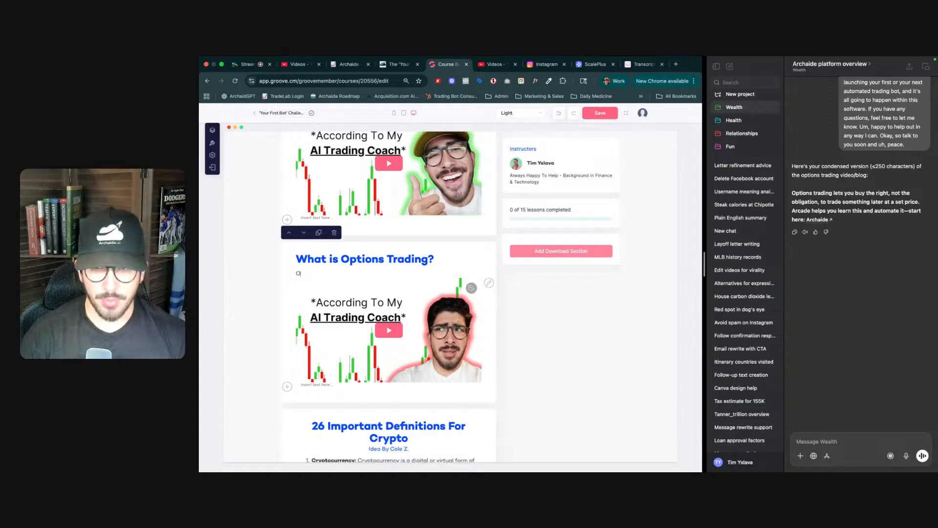
pyautogui.write('ptoin')
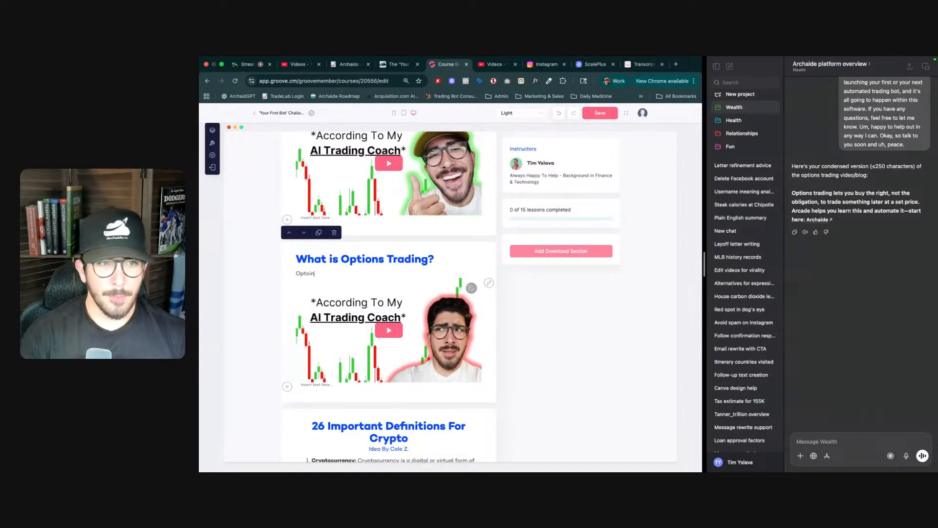
pyautogui.press('BackSpace')
pyautogui.press('BackSpace')
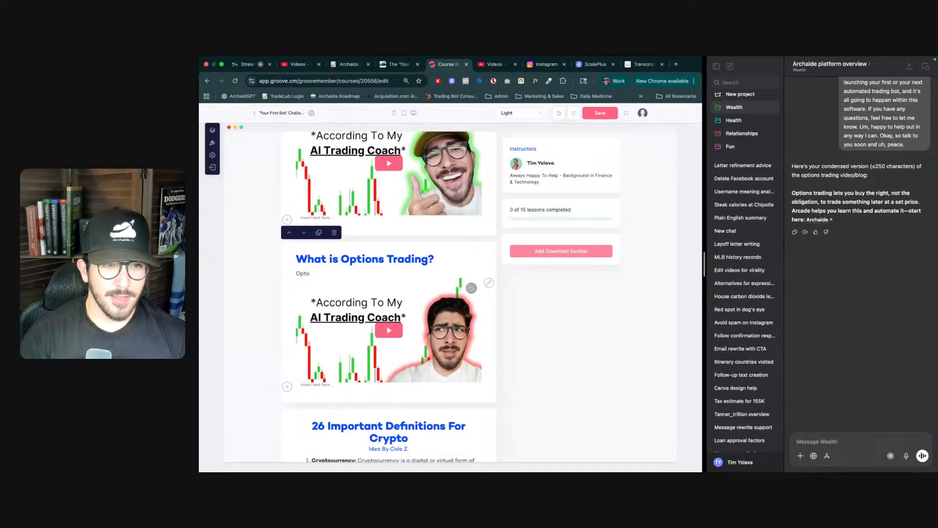
pyautogui.write('ion trading lets ')
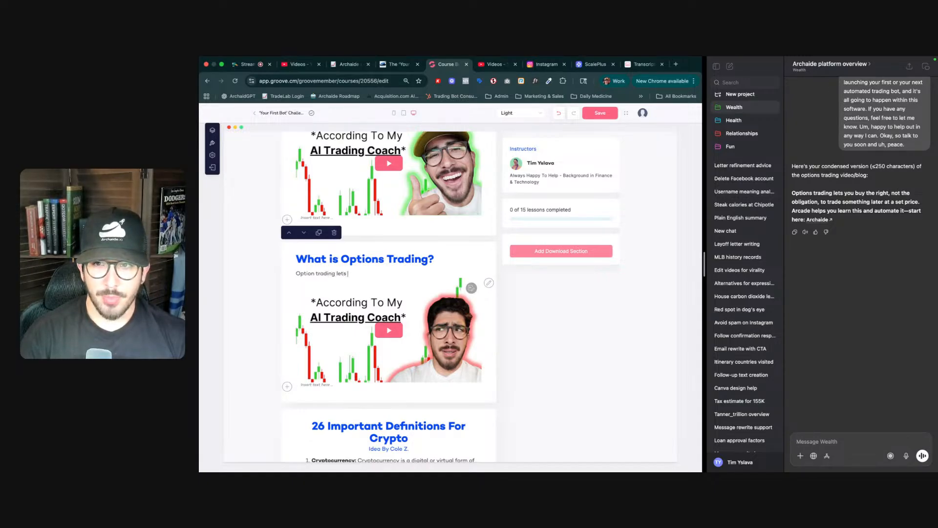
pyautogui.write('you buy the')
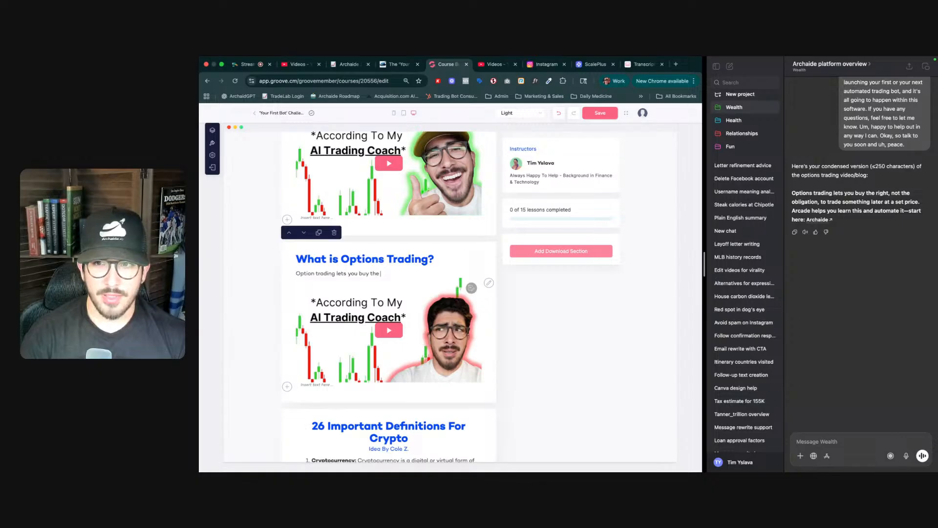
pyautogui.write(' right')
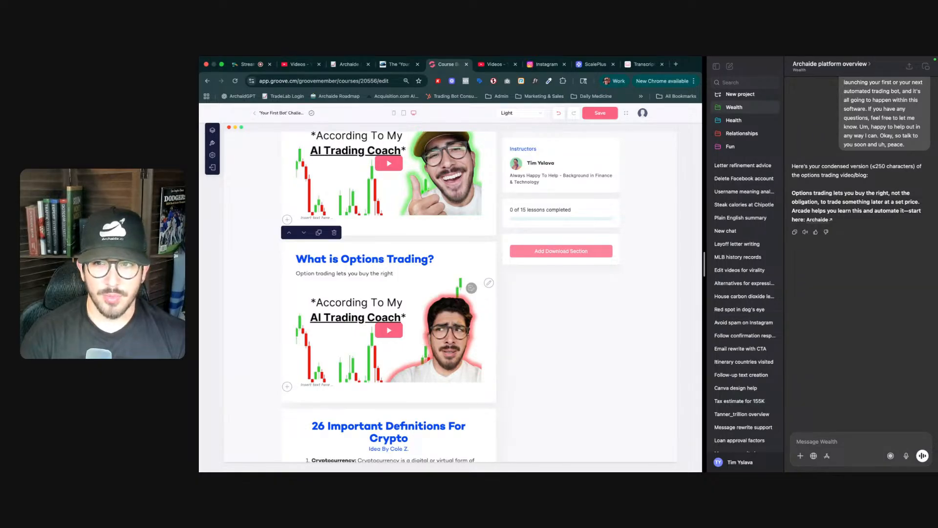
pyautogui.write(', not the')
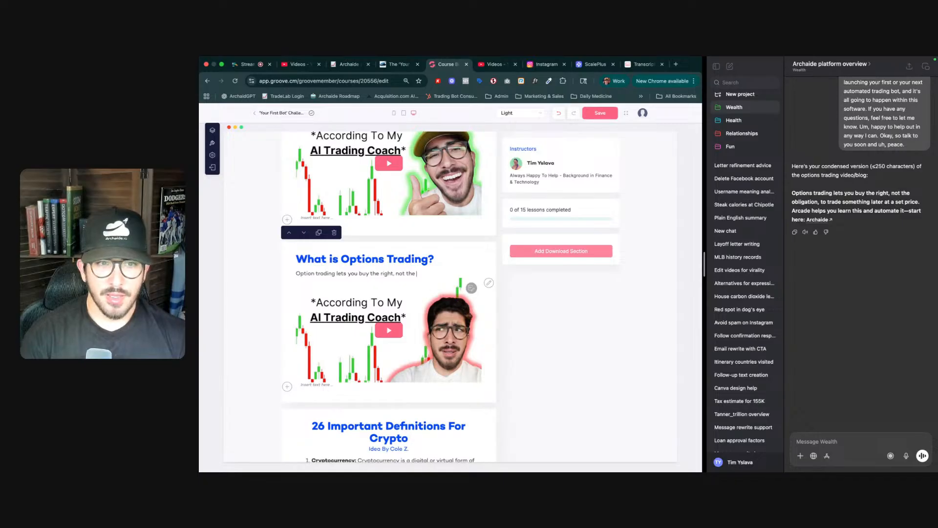
pyautogui.write(' obligation')
pyautogui.write('.')
pyautogui.write(' trade')
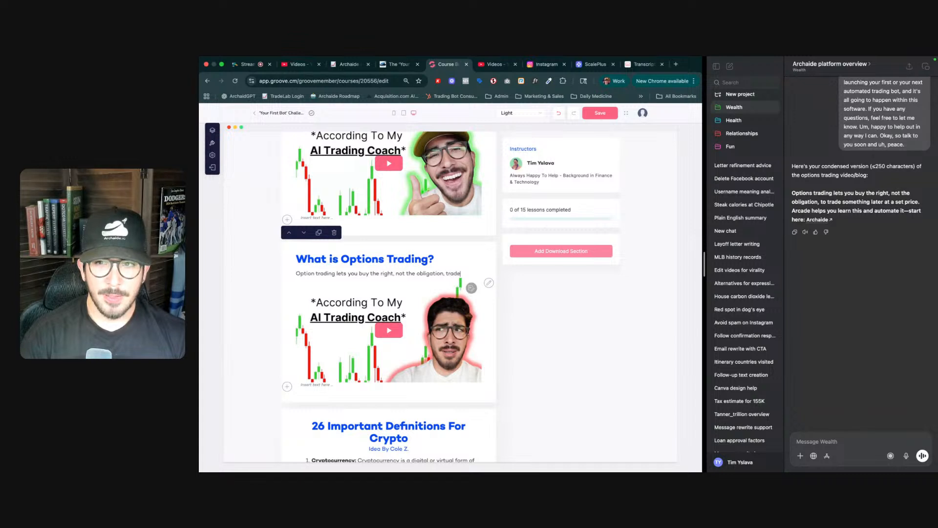
pyautogui.write(' something later')
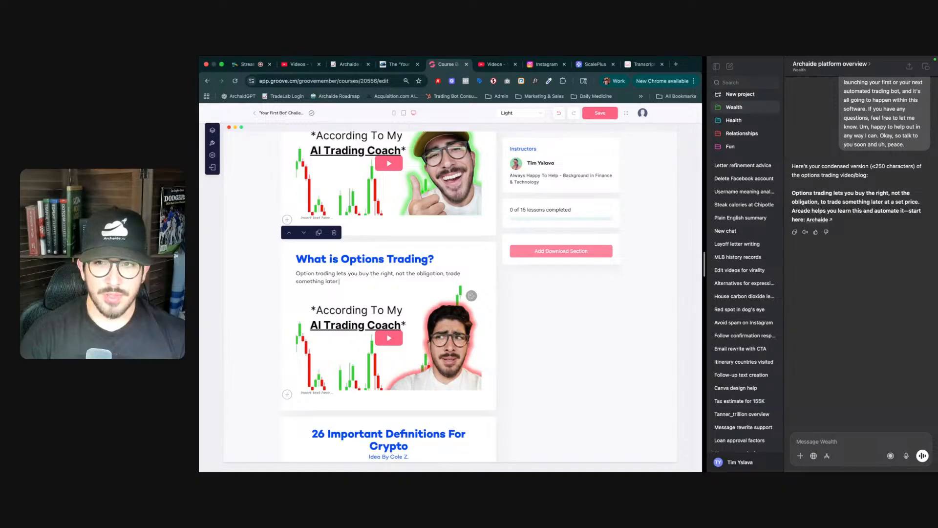
pyautogui.write(' something later')
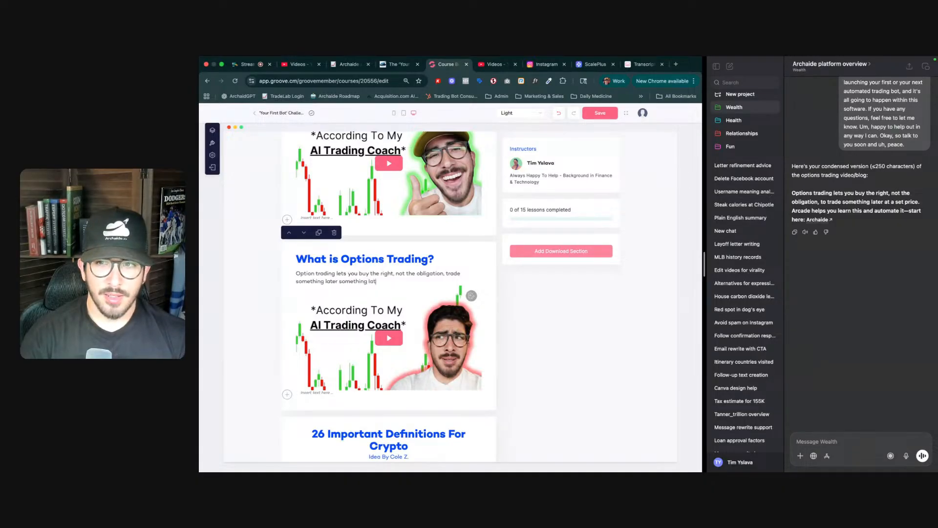
pyautogui.write(' at a set')
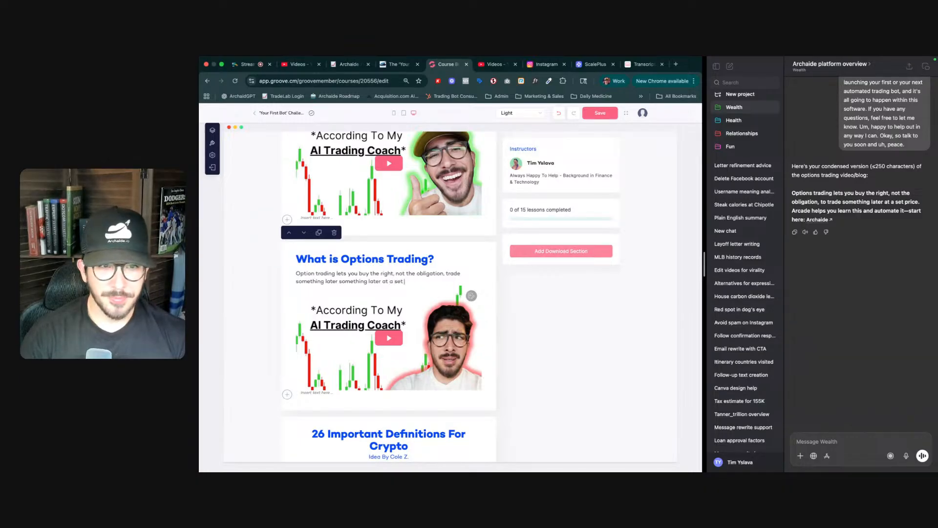
pyautogui.write(' price')
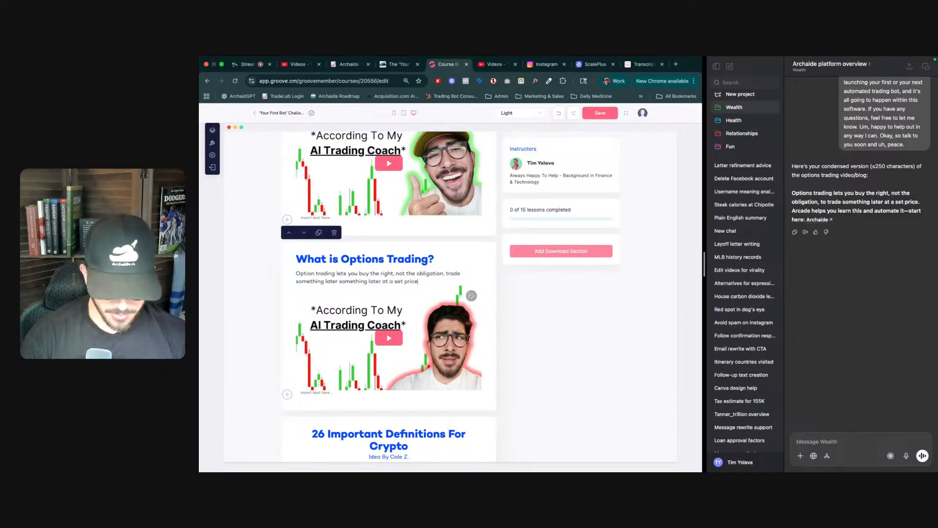
pyautogui.write('. Archaide')
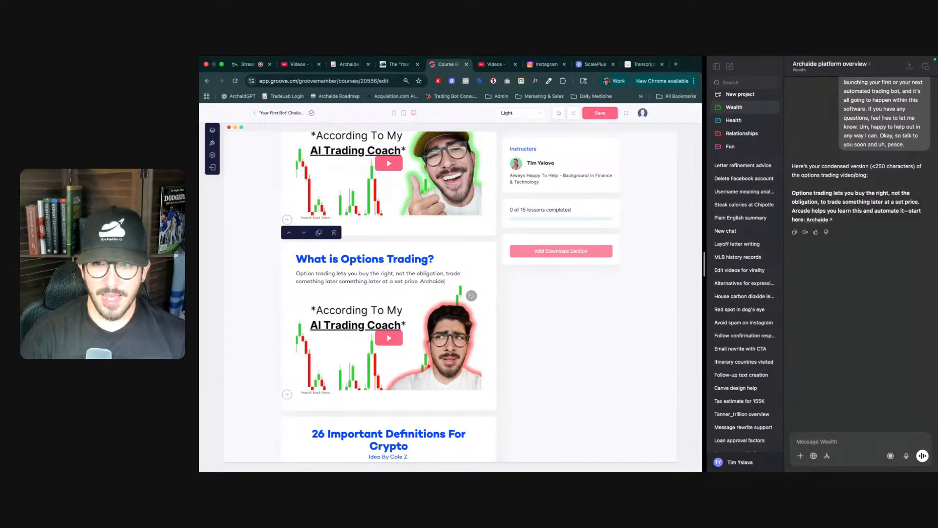
pyautogui.write(' help')
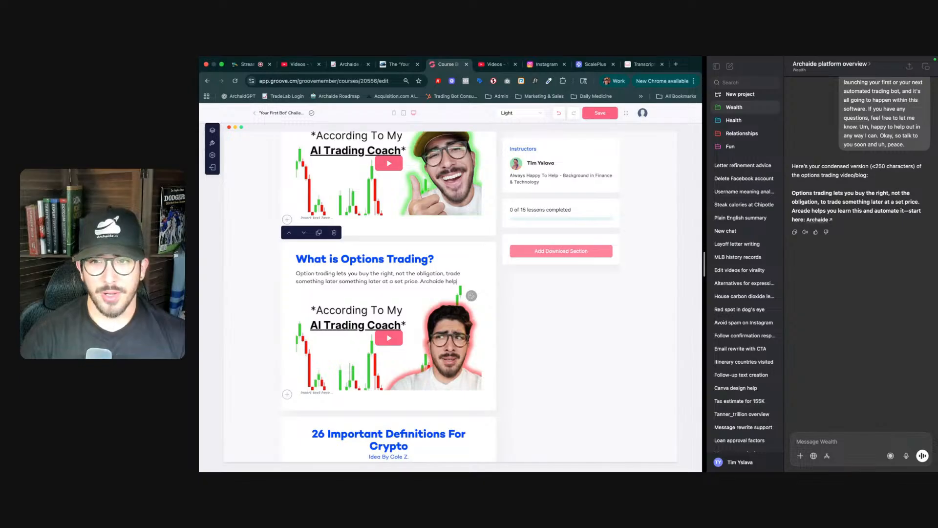
pyautogui.write(' you ')
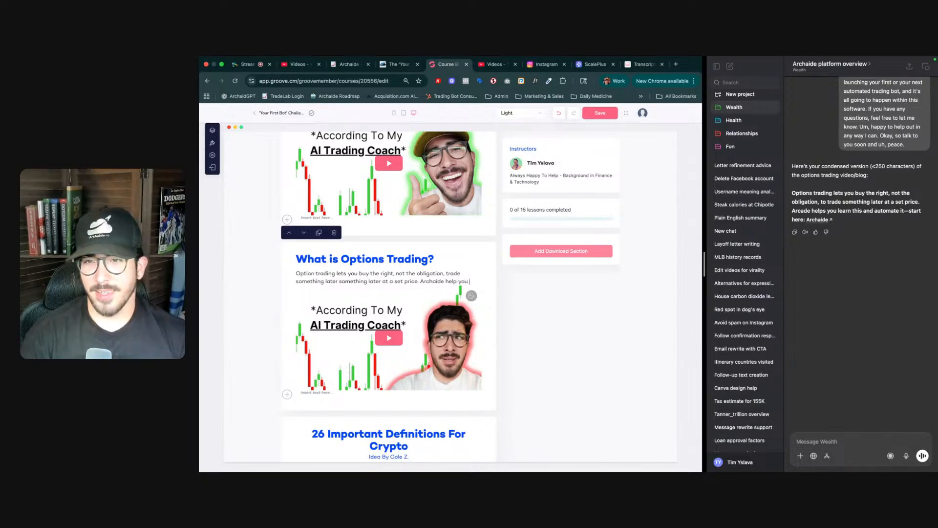
pyautogui.write('learn')
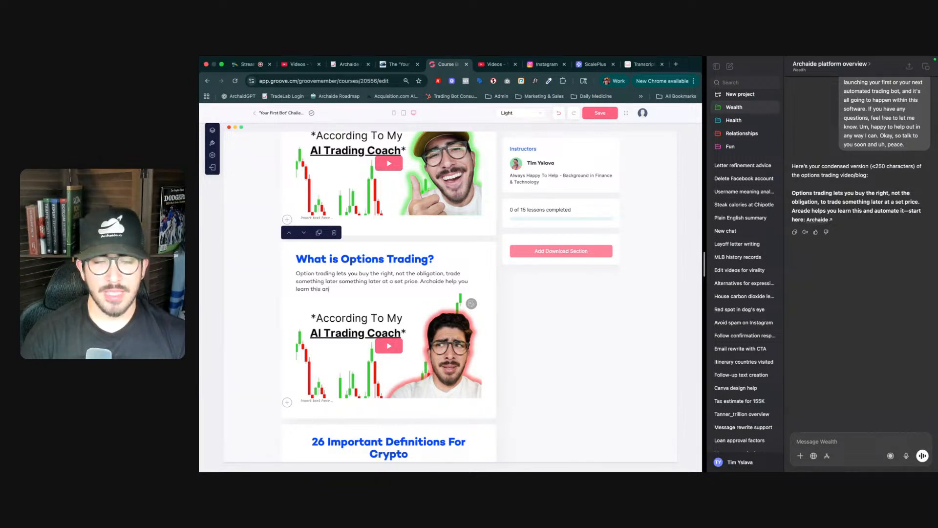
pyautogui.write('this and automate')
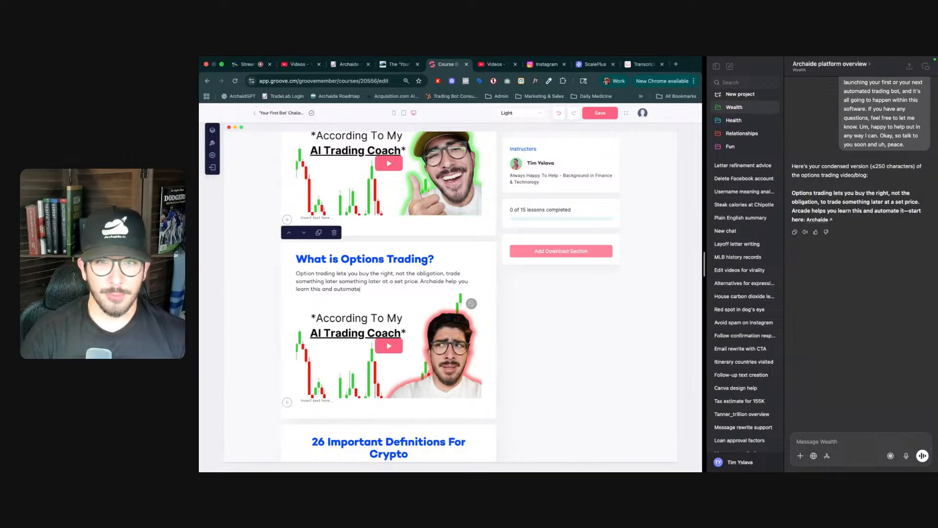
pyautogui.write(' it -')
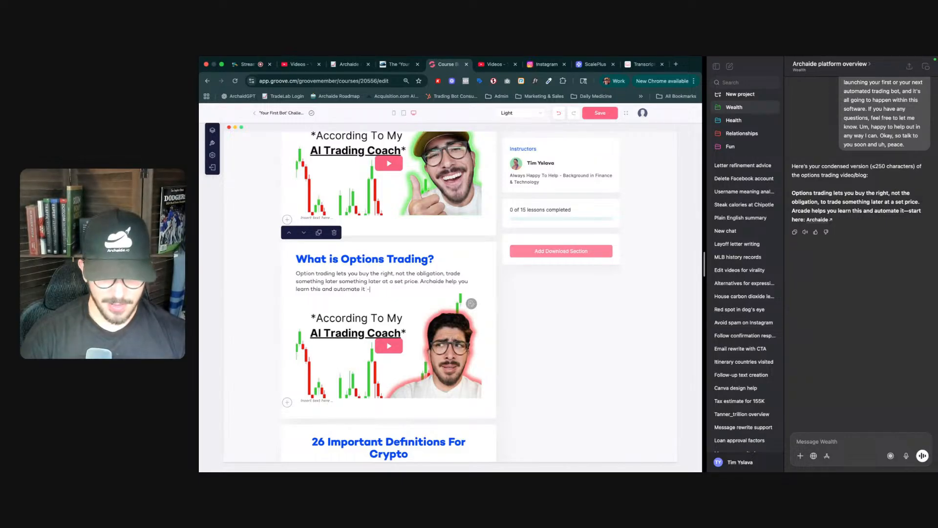
pyautogui.write('- start here:')
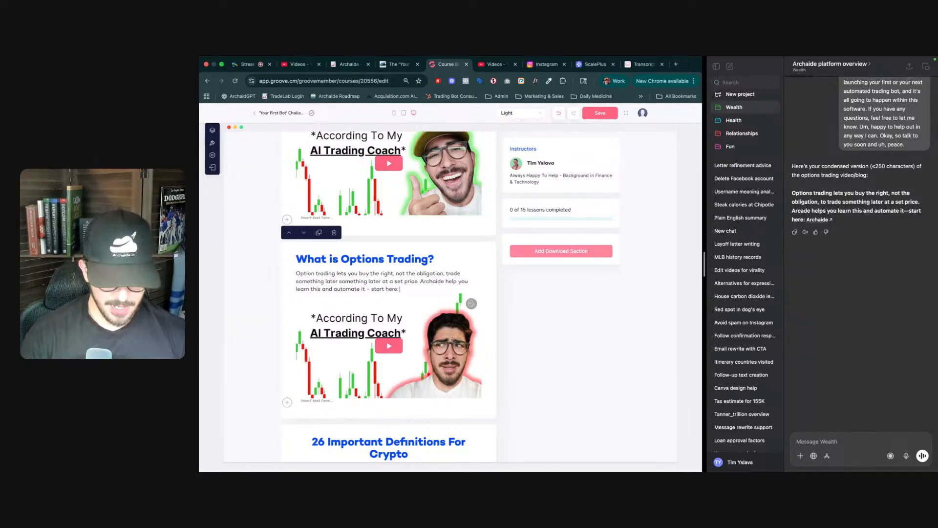
pyautogui.write('Archaide')
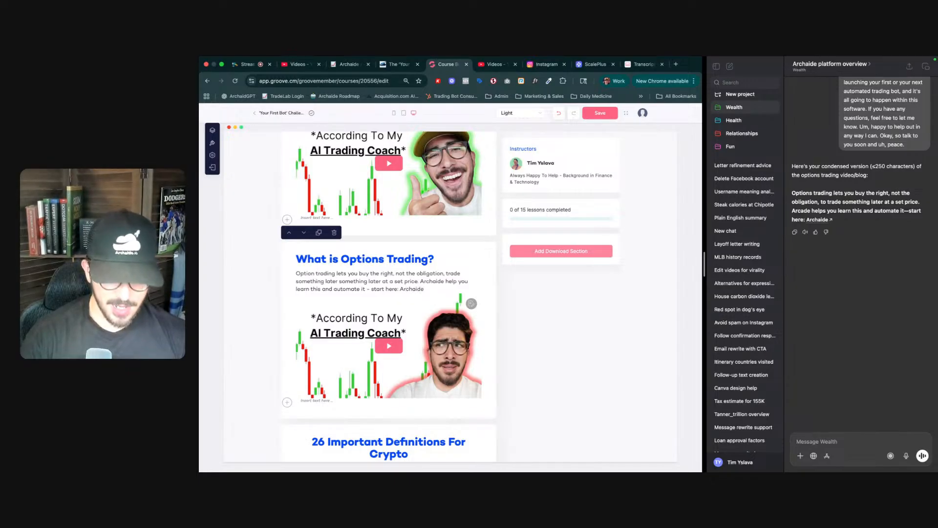
pyautogui.hotkey('alt', 'shift', 'Left')
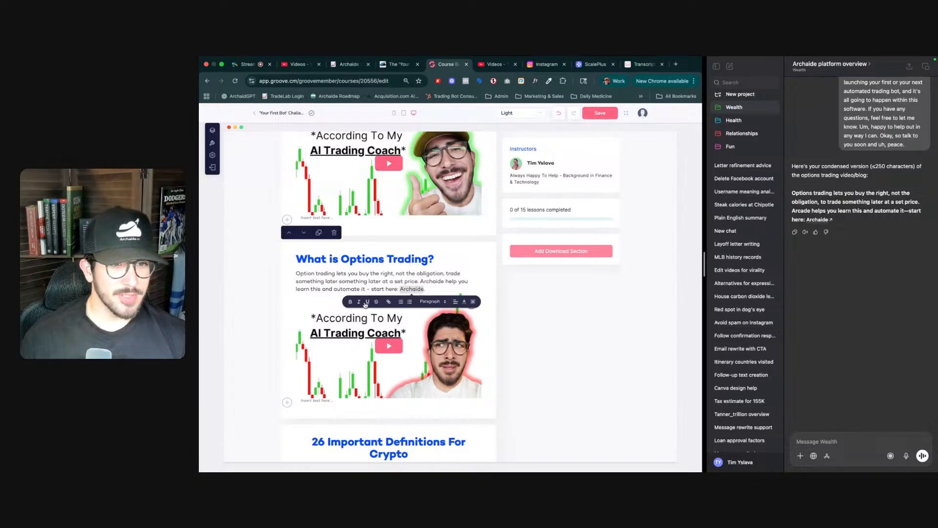
pyautogui.click(388, 301)
pyautogui.write('https://archaid')
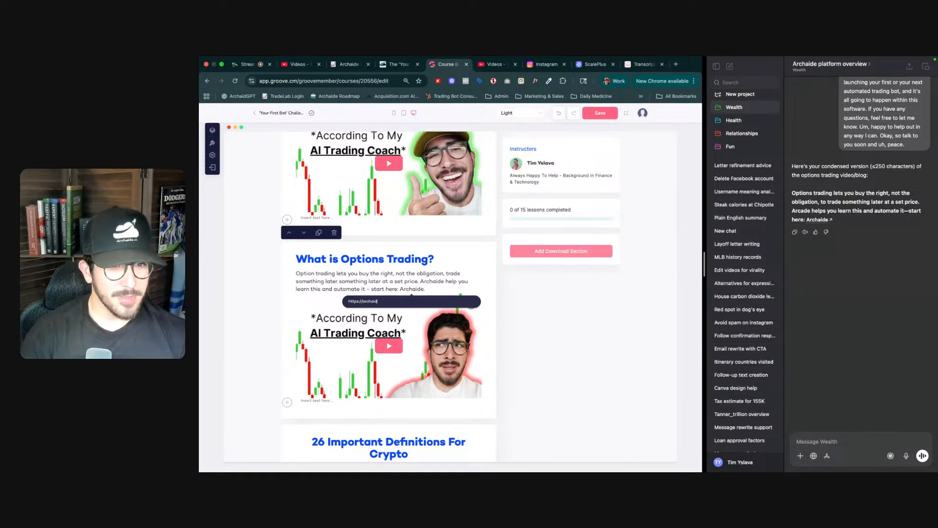
pyautogui.write('e.io')
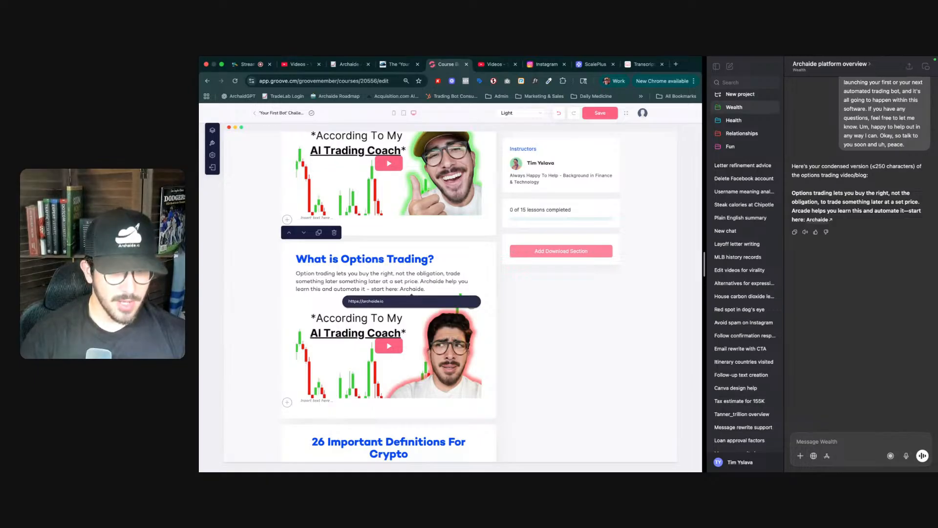
pyautogui.write('/checkout')
pyautogui.press('super+a')
pyautogui.press('super+c')
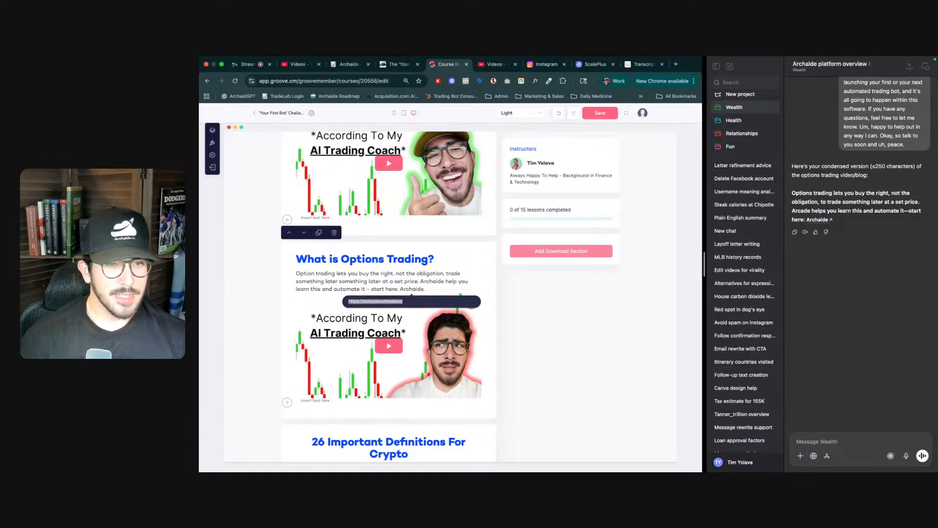
pyautogui.press('Return')
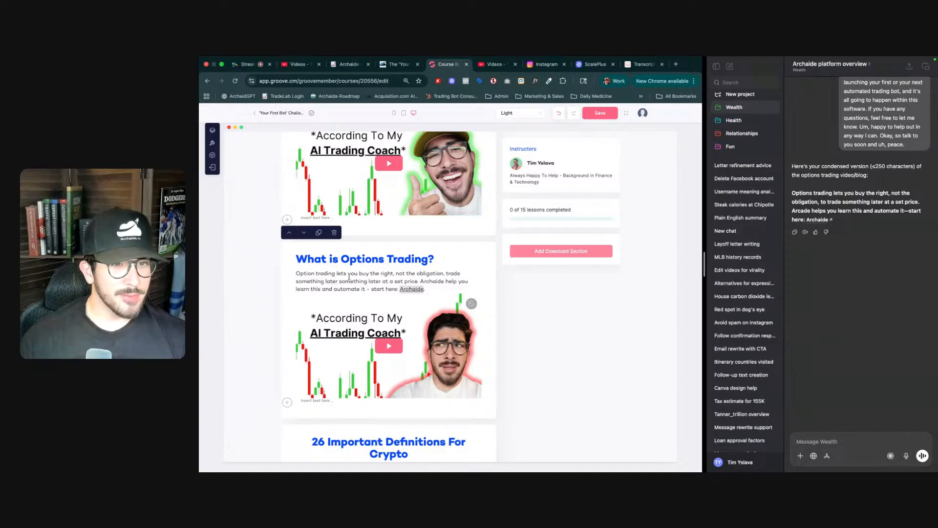
# - Link the first "Archaide" in the paragraph to the same checkout URL
pyautogui.moveTo(444, 282); pyautogui.dragTo(420, 282)
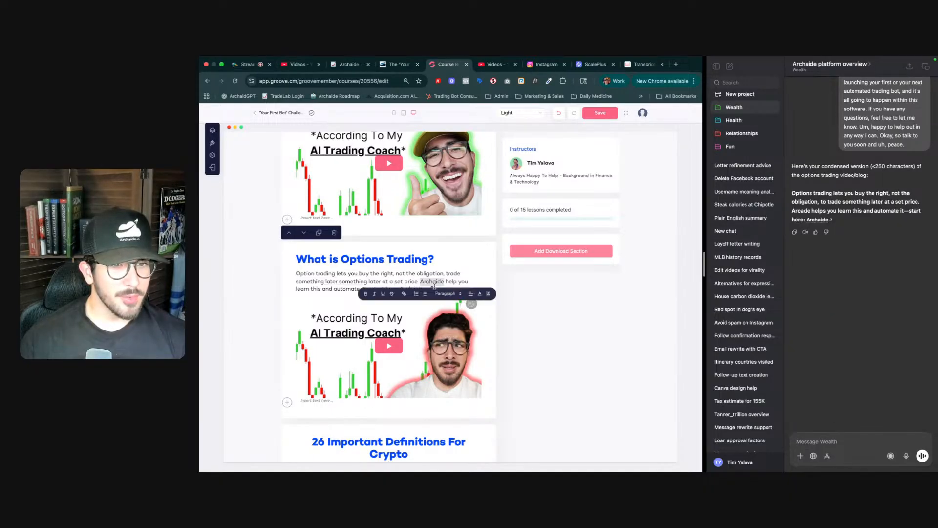
pyautogui.click(406, 294)
pyautogui.press('super+v')
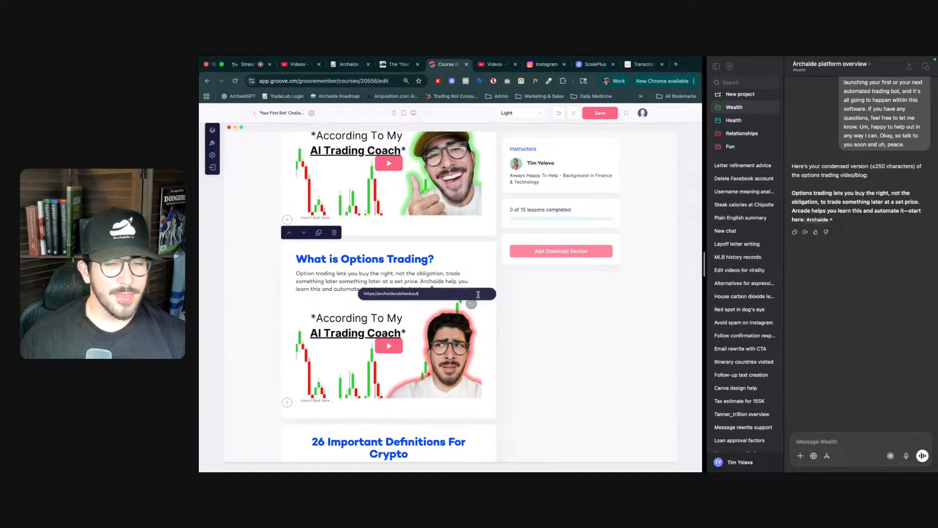
pyautogui.press('Return')
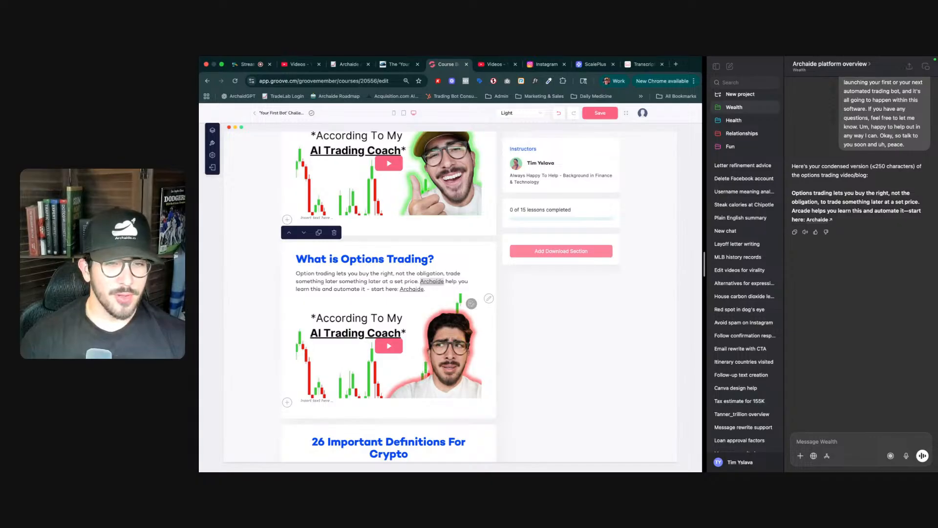
# - Add a new Video section below the 'Your First Bot' Blueprint PDF section
pyautogui.click(453, 287)
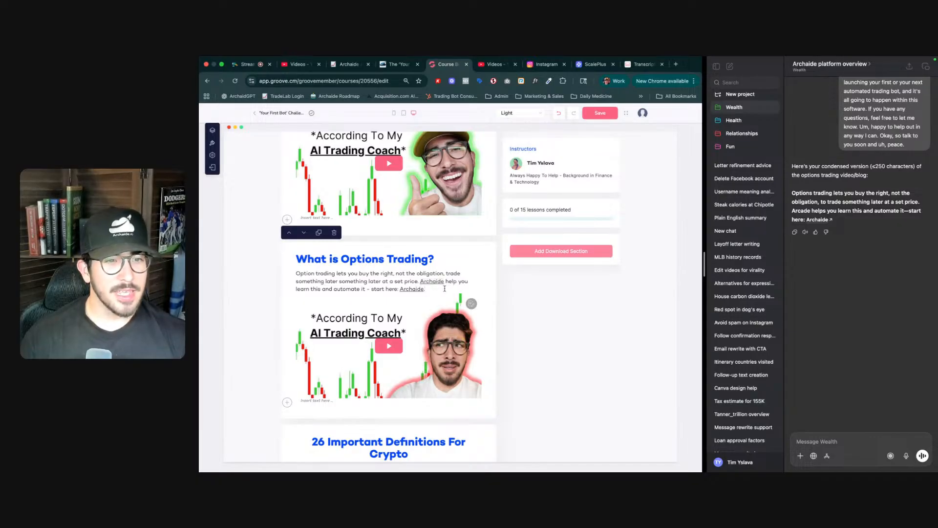
pyautogui.scroll(-3, 444, 288)
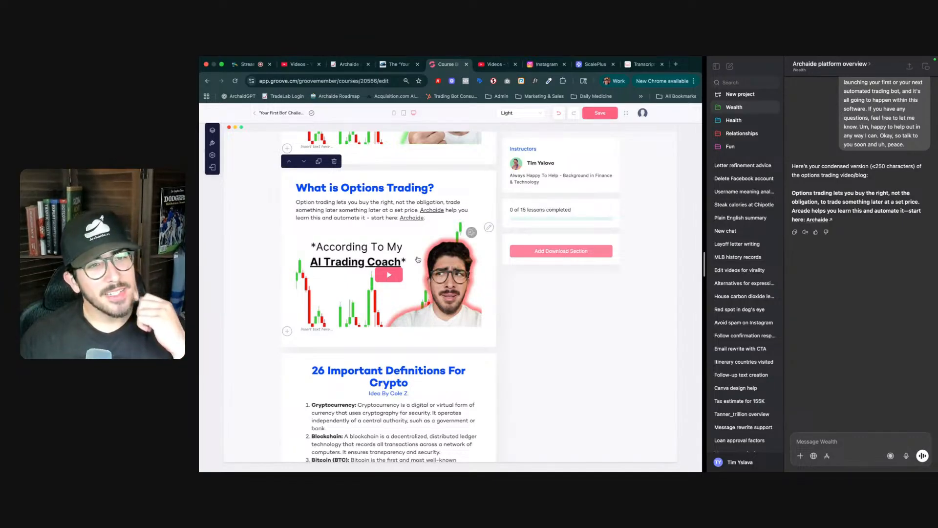
pyautogui.scroll(-10, 416, 265)
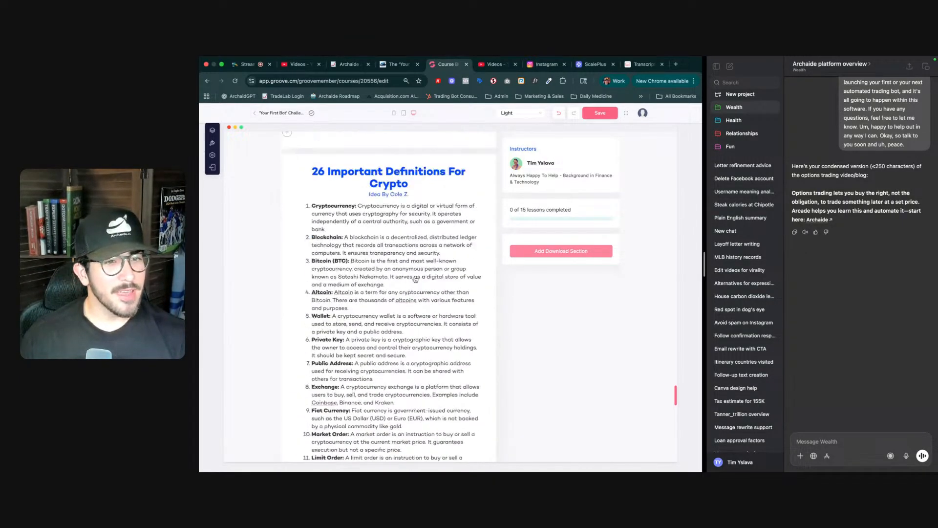
pyautogui.scroll(-15, 401, 289)
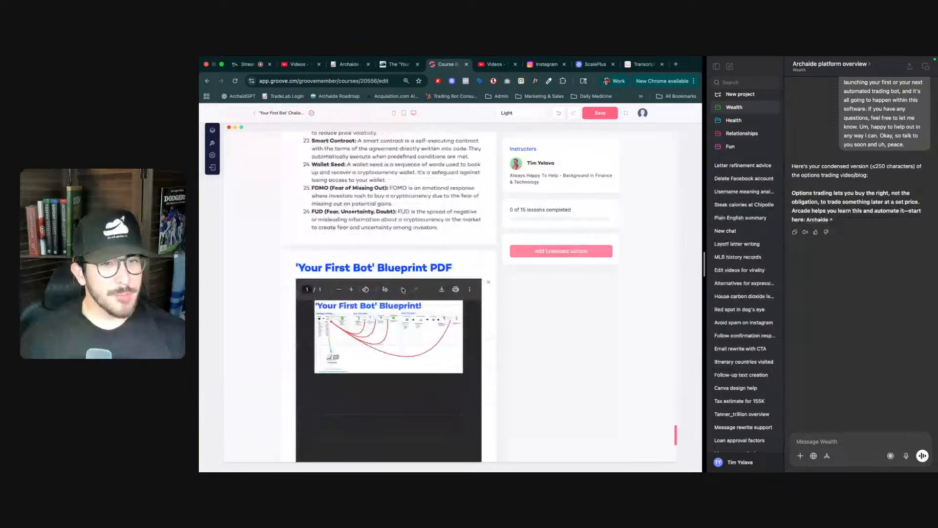
pyautogui.click(387, 310)
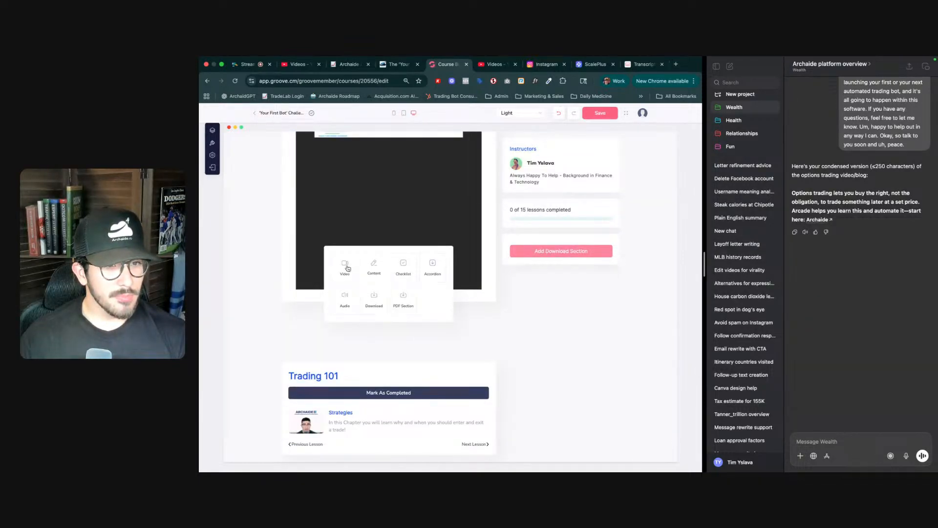
pyautogui.click(350, 270)
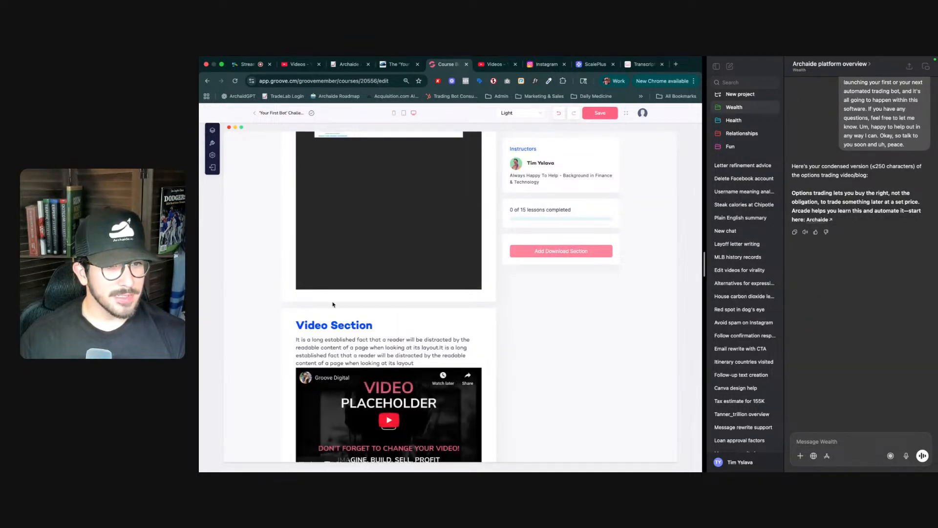
# - Move the new Video section up so it sits directly below the options trading section
pyautogui.click(289, 303)
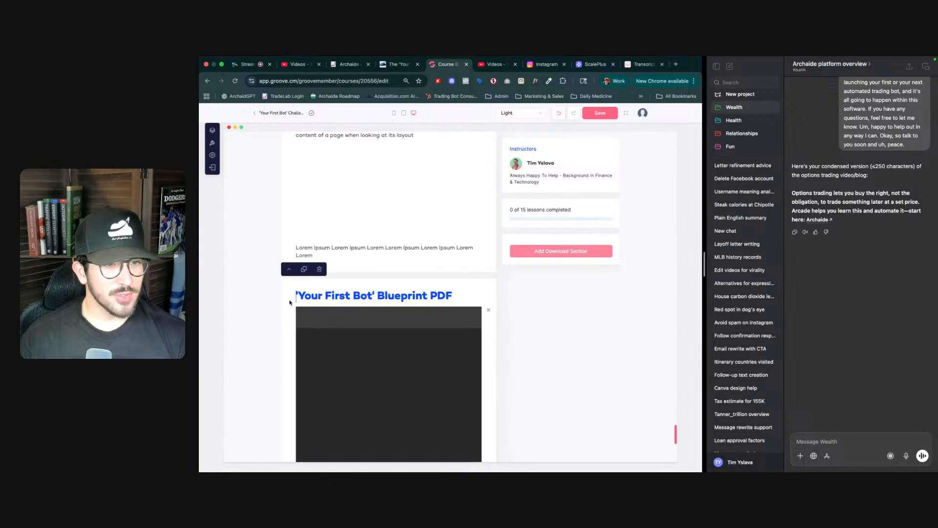
pyautogui.click(289, 270)
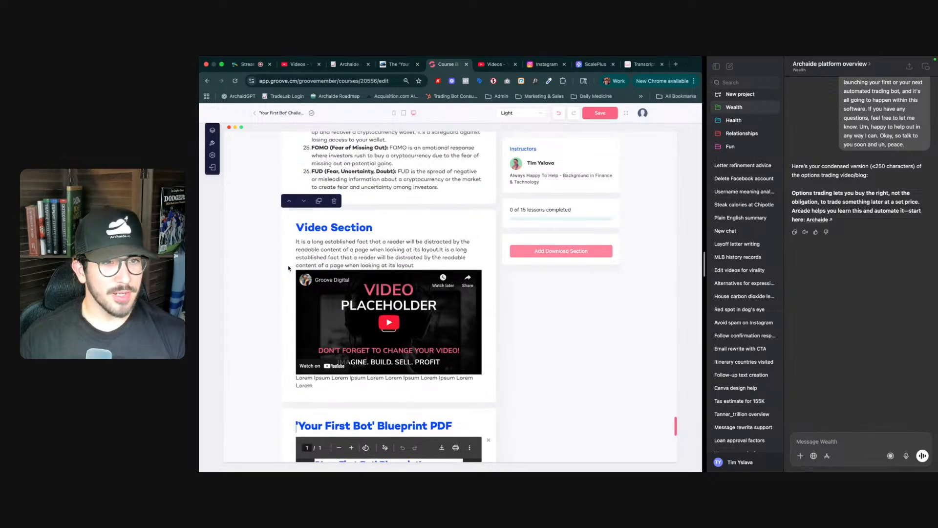
pyautogui.click(289, 201)
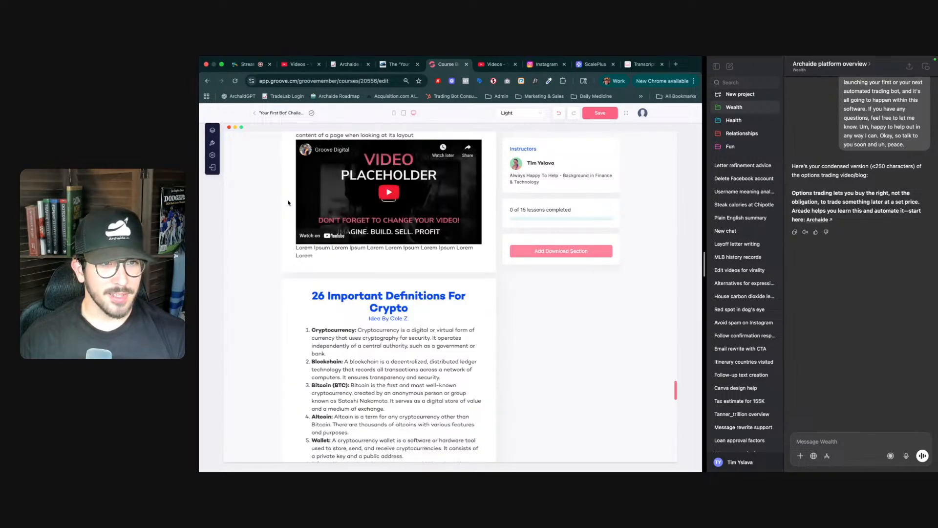
pyautogui.scroll(5, 346, 321)
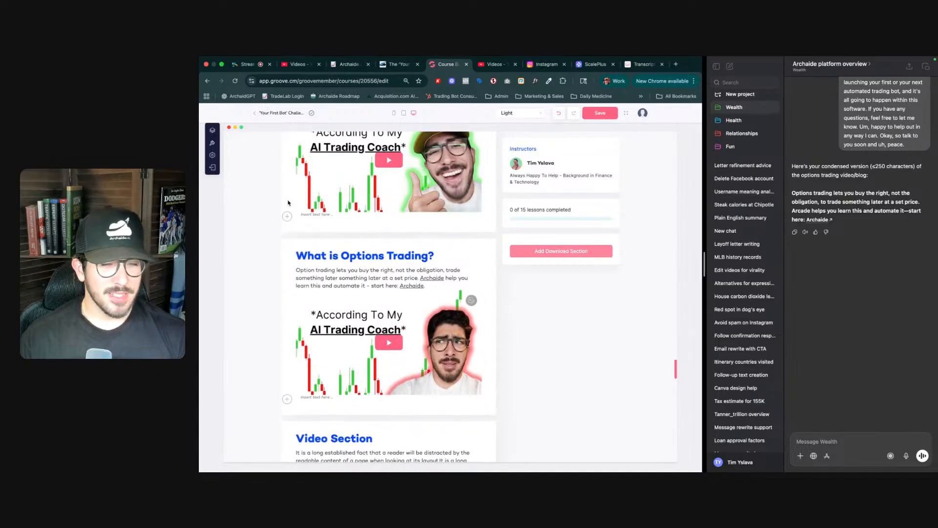
pyautogui.scroll(-3, 346, 321)
# - Copy the shareable link of the futures trading video in YouTube Studio and retitle the section heading 'What Is Futures Trading'
pyautogui.tripleClick(342, 306)
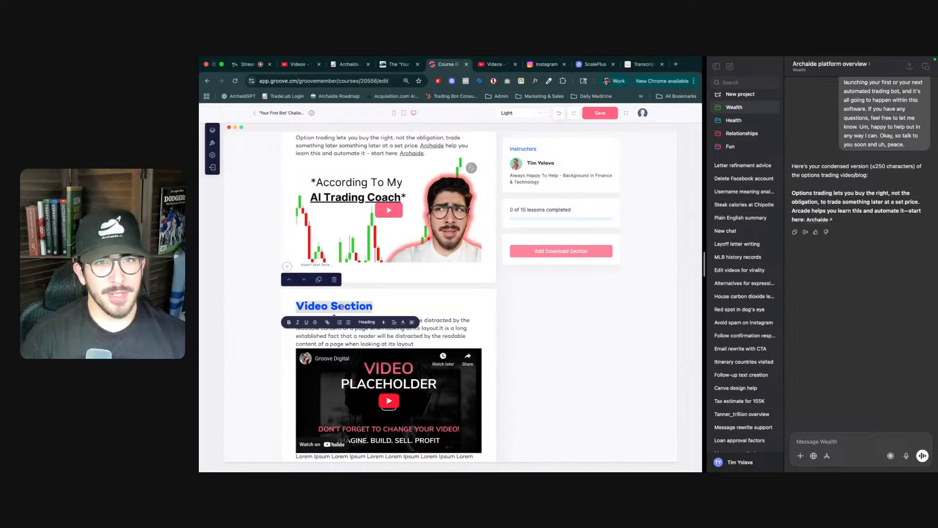
pyautogui.hotkey('ctrl', 'Tab')
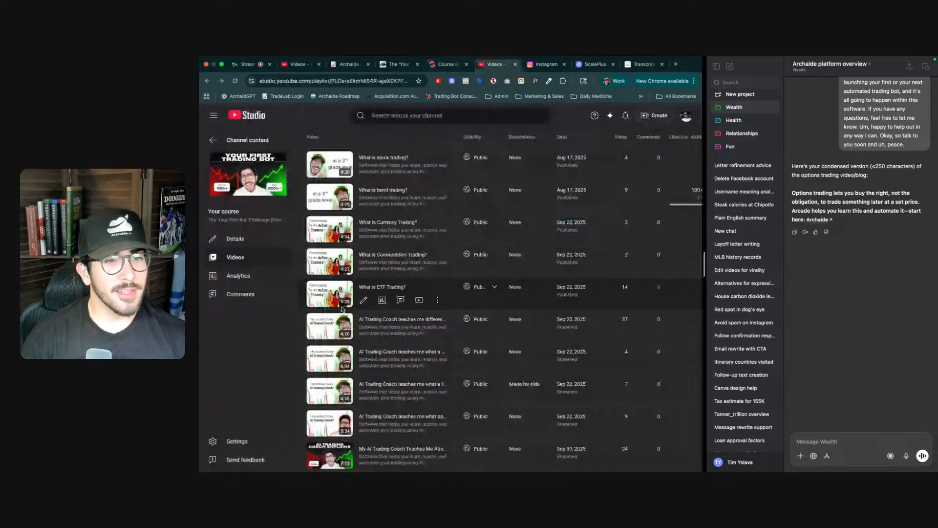
pyautogui.scroll(-3, 413, 361)
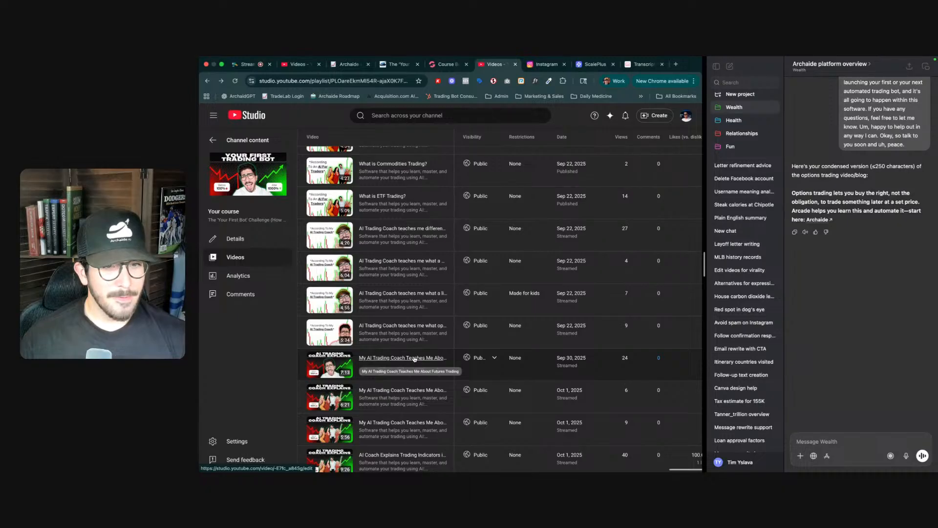
pyautogui.click(437, 373)
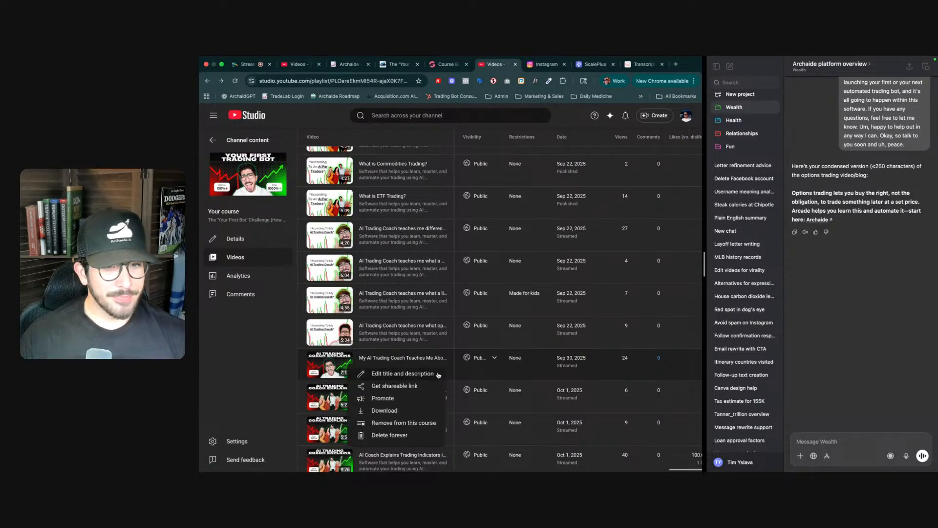
pyautogui.click(405, 386)
pyautogui.hotkey('ctrl', 'shift', 'Tab')
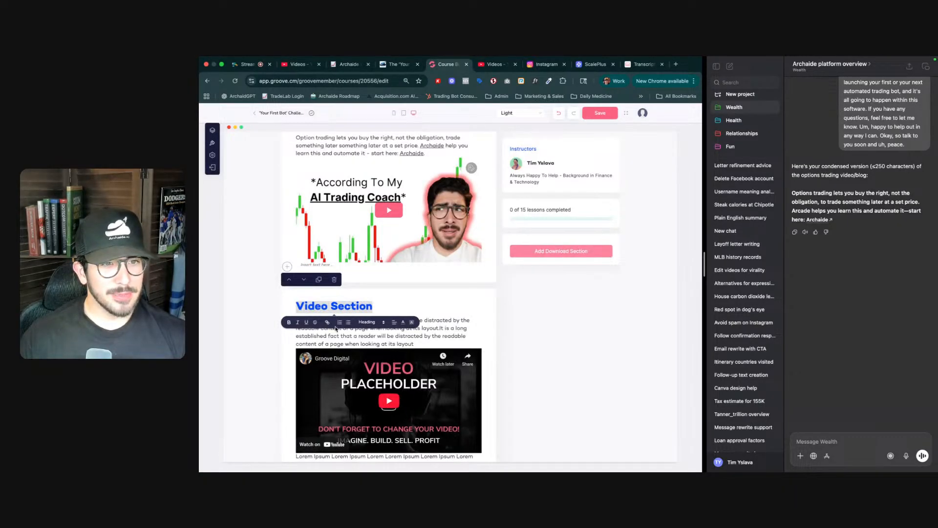
pyautogui.write('What ')
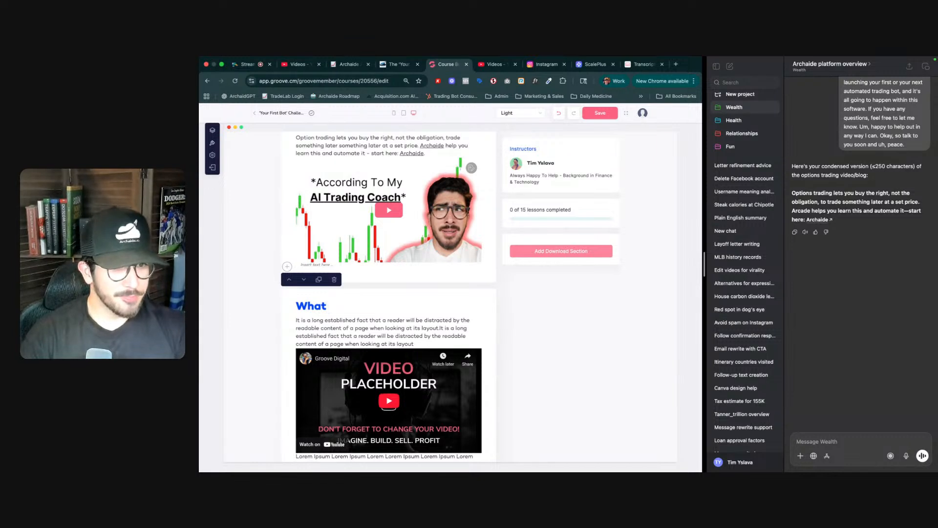
pyautogui.write('Is Future')
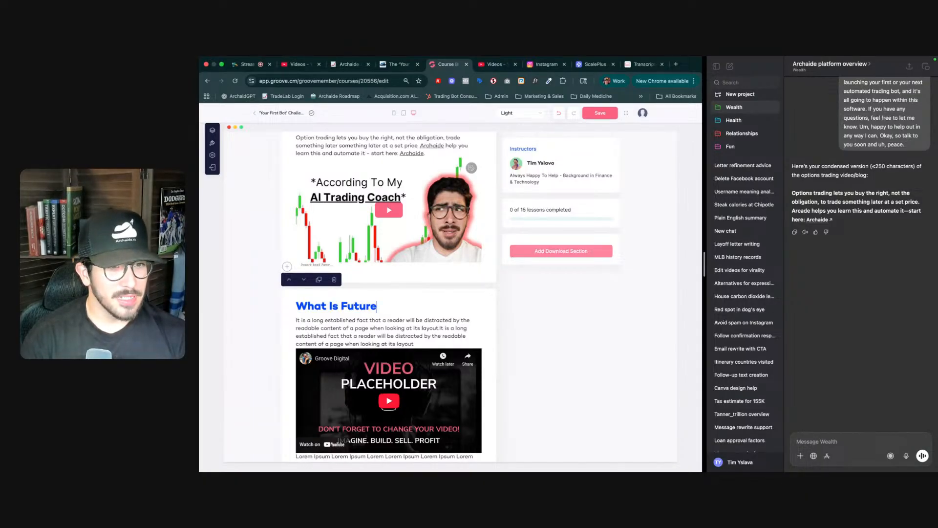
pyautogui.write('s Trading')
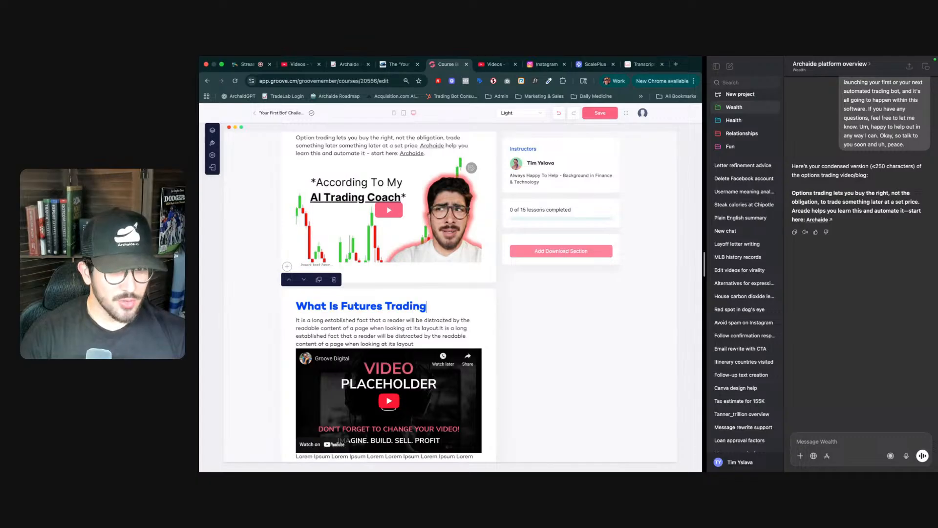
pyautogui.tripleClick(372, 330)
pyautogui.press('super+v')
pyautogui.press('super+z')
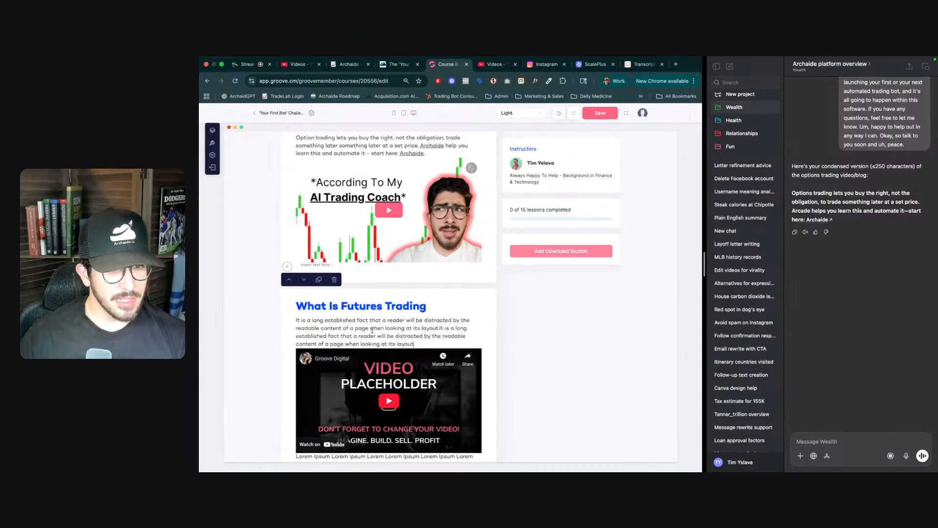
# - Open the section's video settings, paste the futures video's YouTube URL, and trim the share parameter from its end
pyautogui.click(439, 400)
pyautogui.click(489, 353)
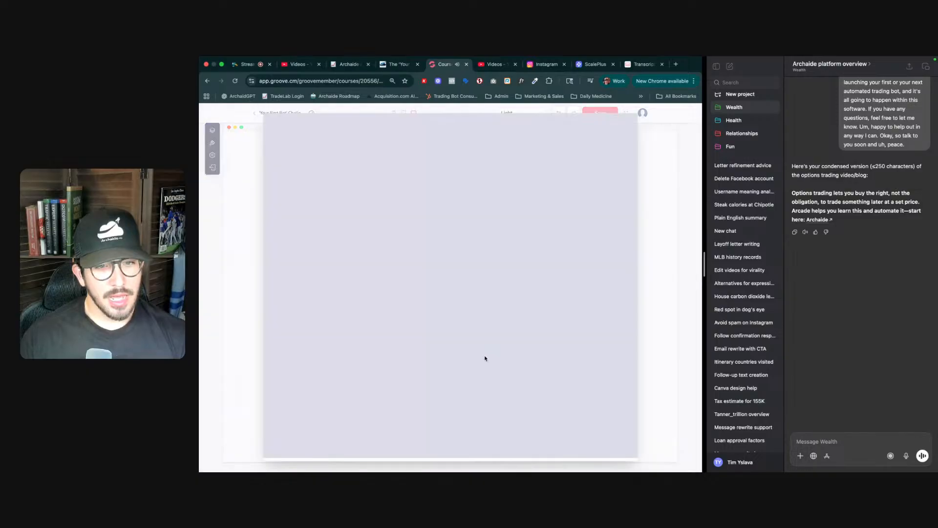
pyautogui.click(318, 125)
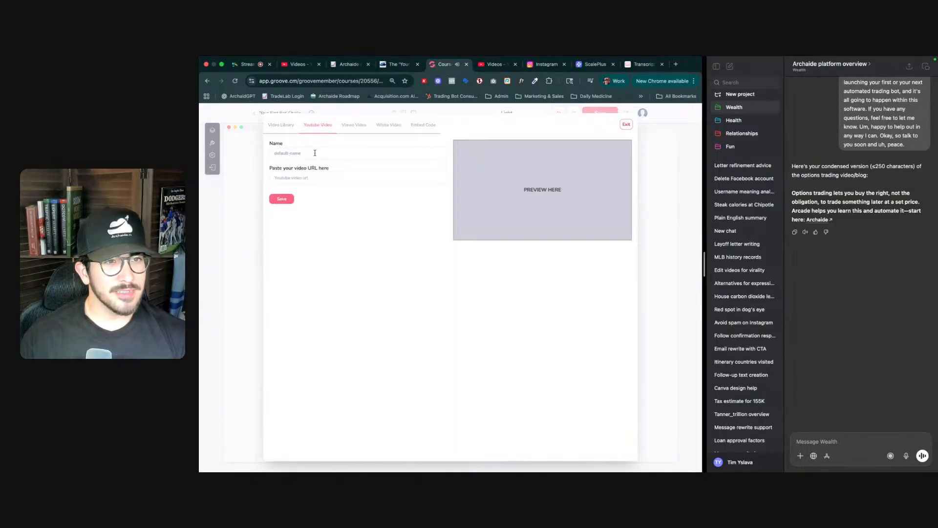
pyautogui.click(303, 178)
pyautogui.write('https://youtube.com/live/-E7fc_aB4Sg?feature=share')
pyautogui.tripleClick(302, 153)
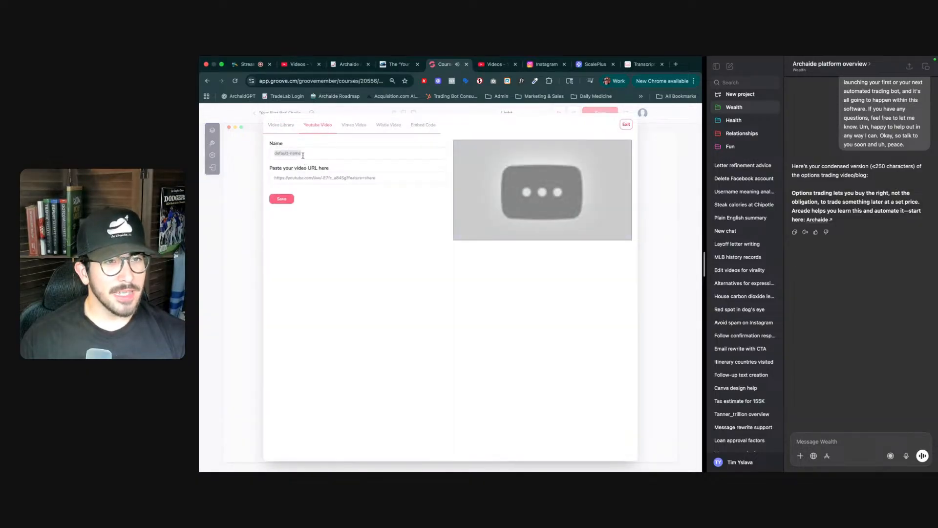
pyautogui.click(347, 178)
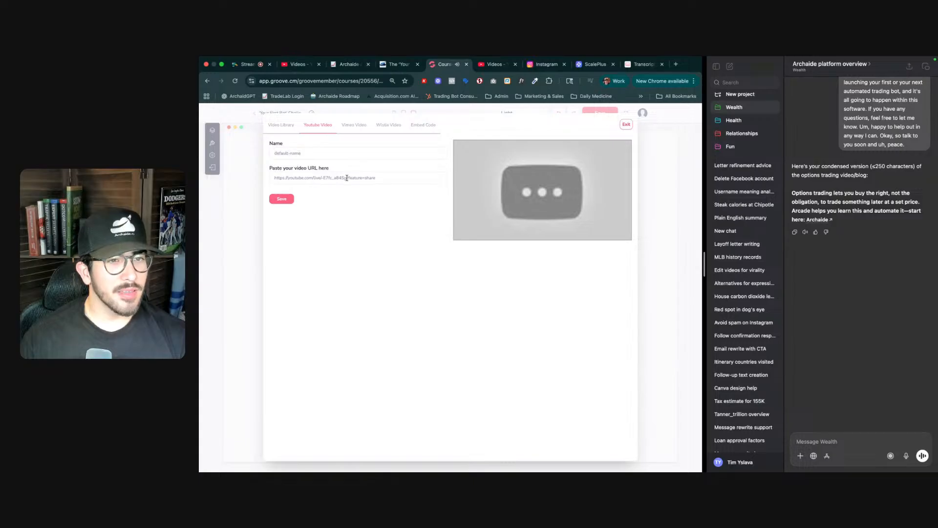
pyautogui.press('super+shift+Right')
pyautogui.press('BackSpace')
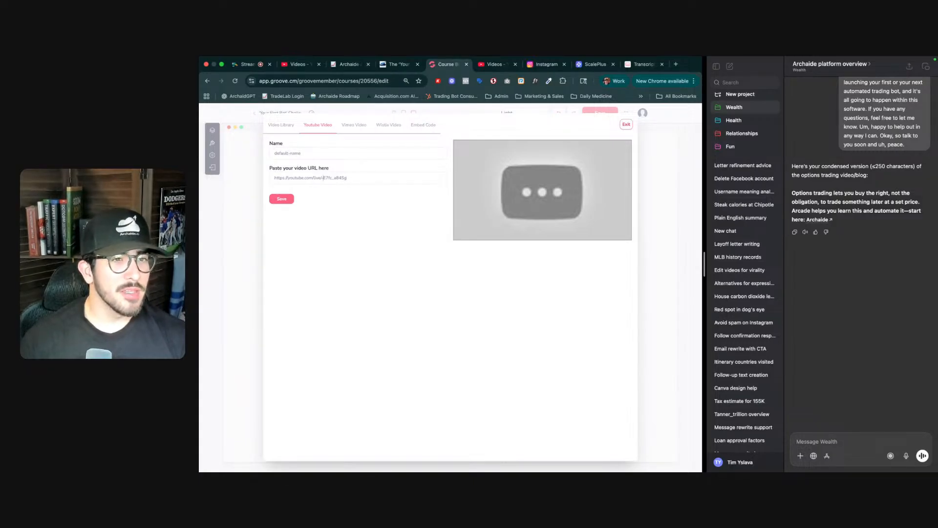
pyautogui.press('BackSpace')
pyautogui.press('BackSpace')
pyautogui.press('BackSpace')
pyautogui.press('BackSpace')
pyautogui.press('BackSpace')
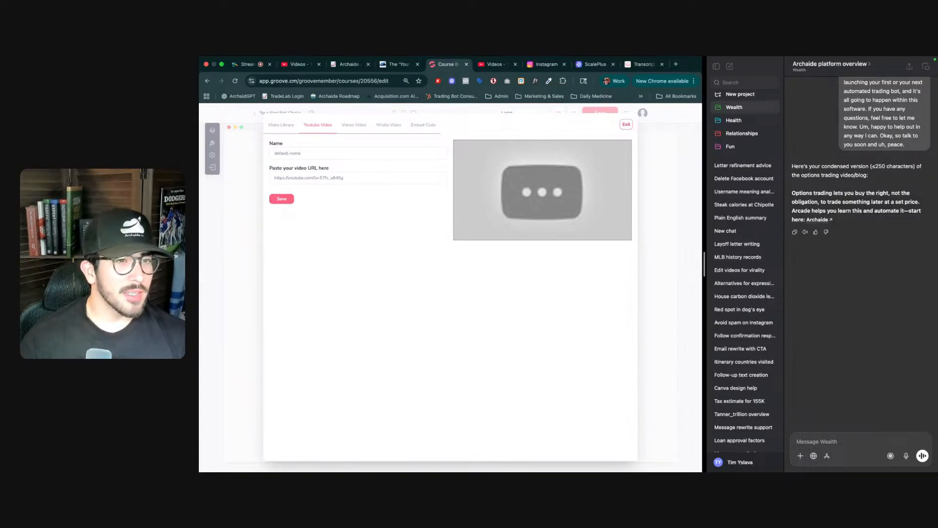
# - Name the video 'What is futures trading', save it, and select it from the video library for the section
pyautogui.tripleClick(326, 152)
pyautogui.write('What is future')
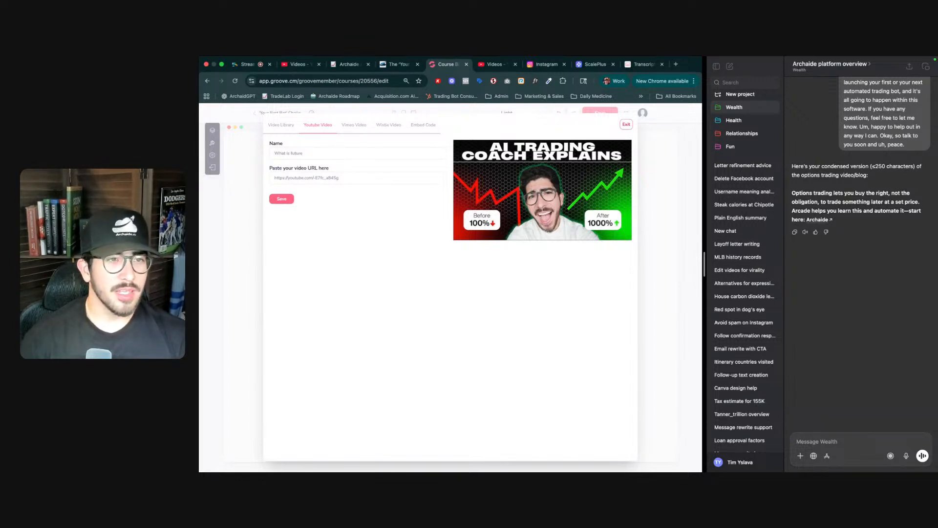
pyautogui.write('s trading')
pyautogui.click(282, 199)
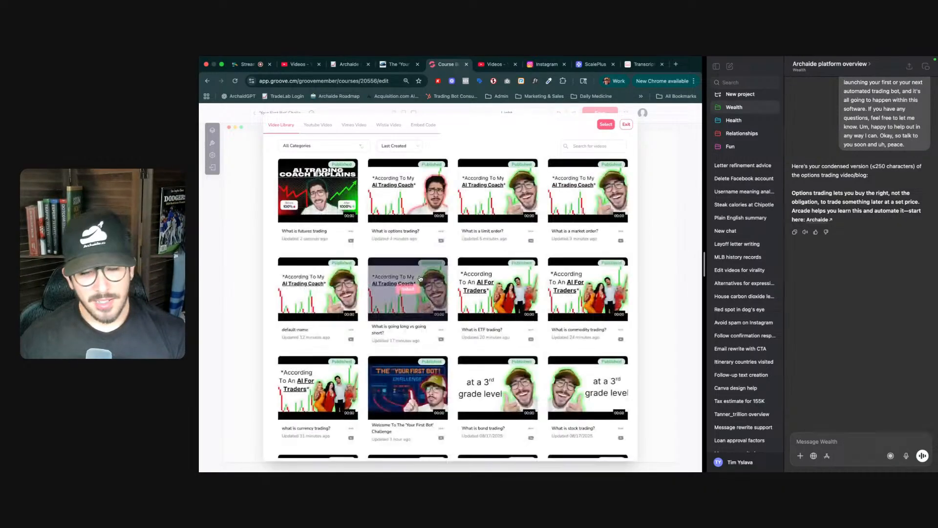
pyautogui.click(328, 192)
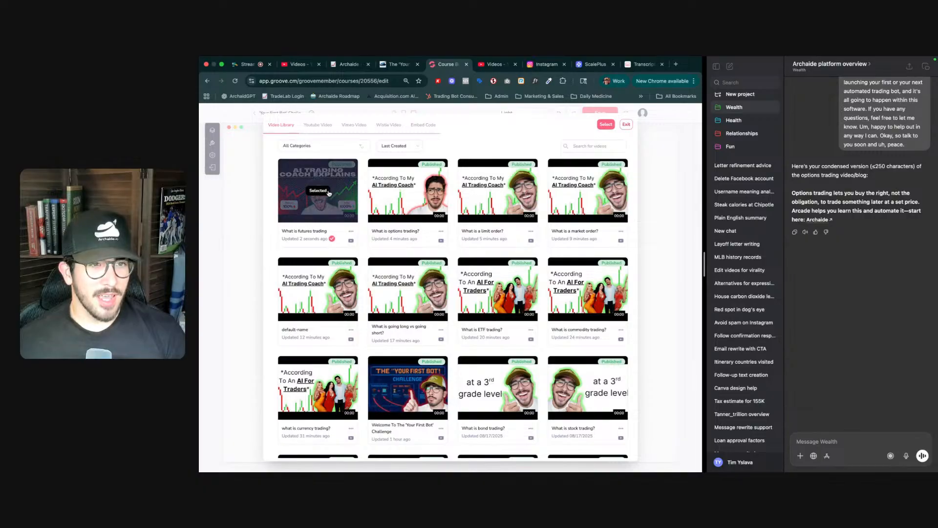
pyautogui.click(605, 125)
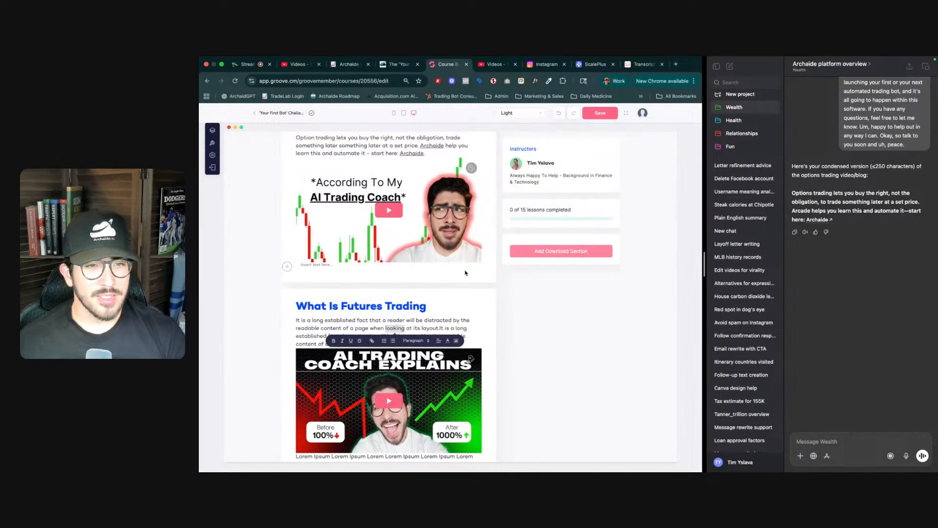
# - Load the transcript of the futures trading video in YouTubeToTranscript by pasting its link
pyautogui.click(642, 64)
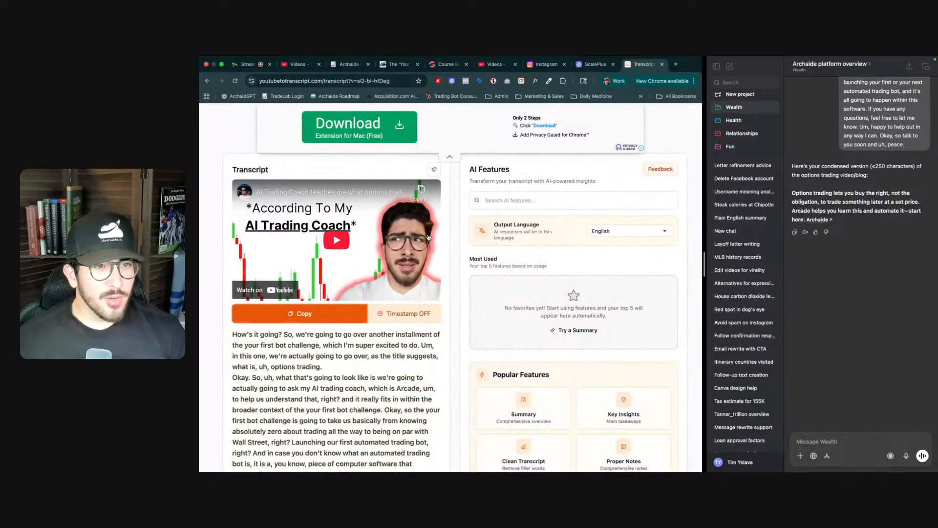
pyautogui.scroll(6, 451, 212)
pyautogui.scroll(-1, 450, 212)
pyautogui.click(415, 223)
pyautogui.press('super+v')
pyautogui.click(517, 222)
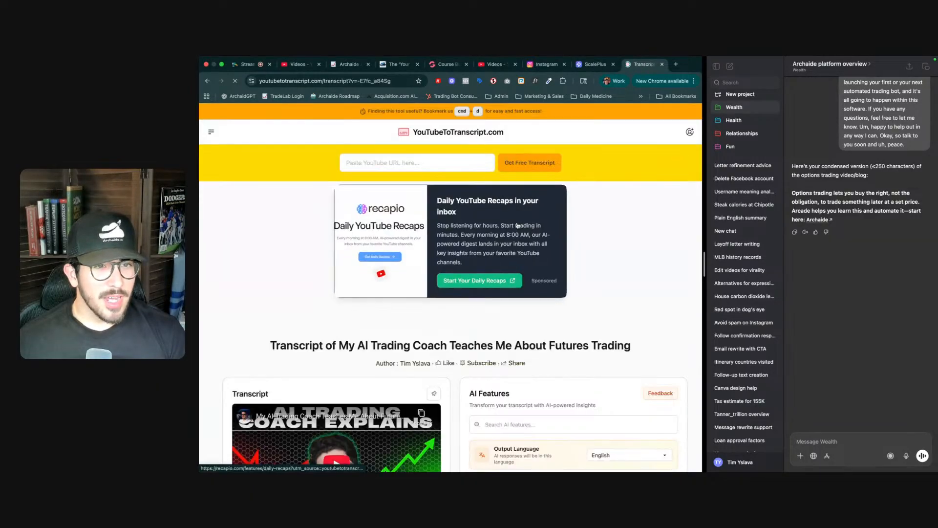
# - Copy the futures video's full transcript and close the popup
pyautogui.scroll(-3, 433, 332)
pyautogui.scroll(-3, 432, 332)
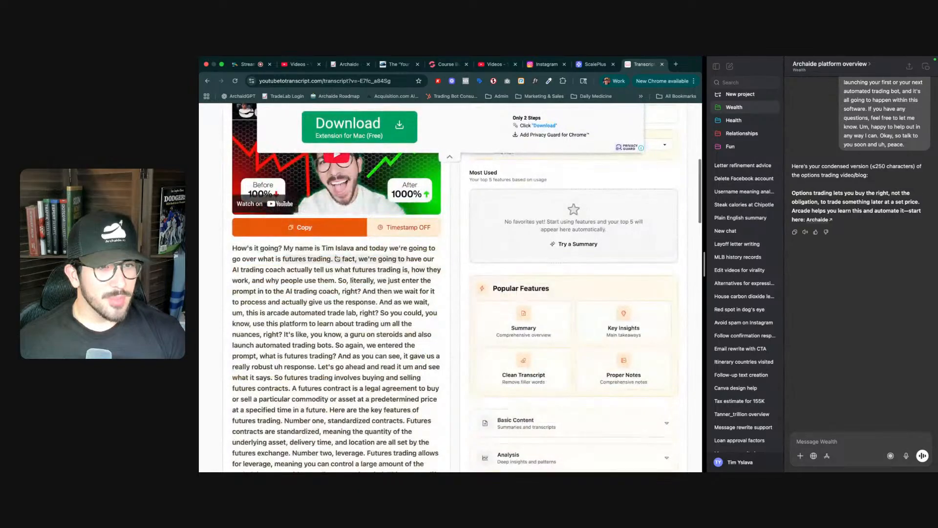
pyautogui.click(334, 228)
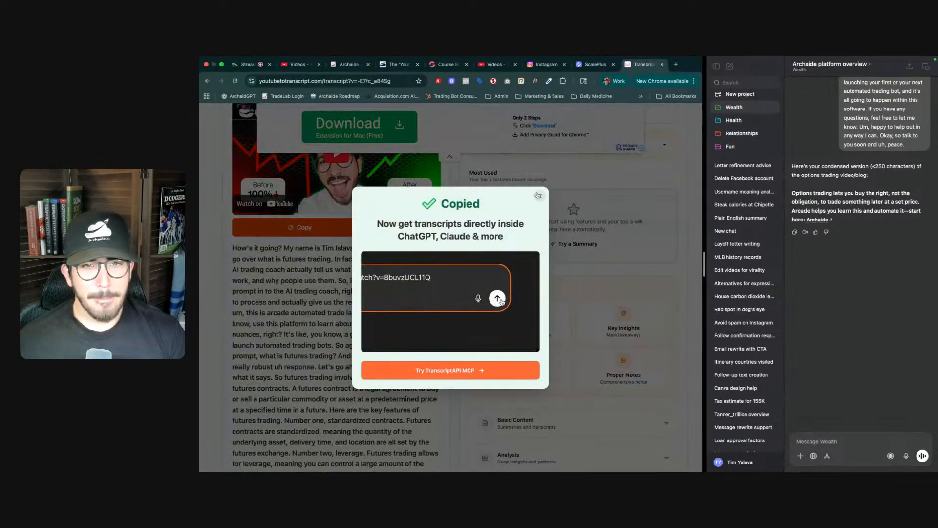
pyautogui.click(540, 195)
# - Send the transcript to the chat assistant with the prompt 'Same thing here:'
pyautogui.click(846, 446)
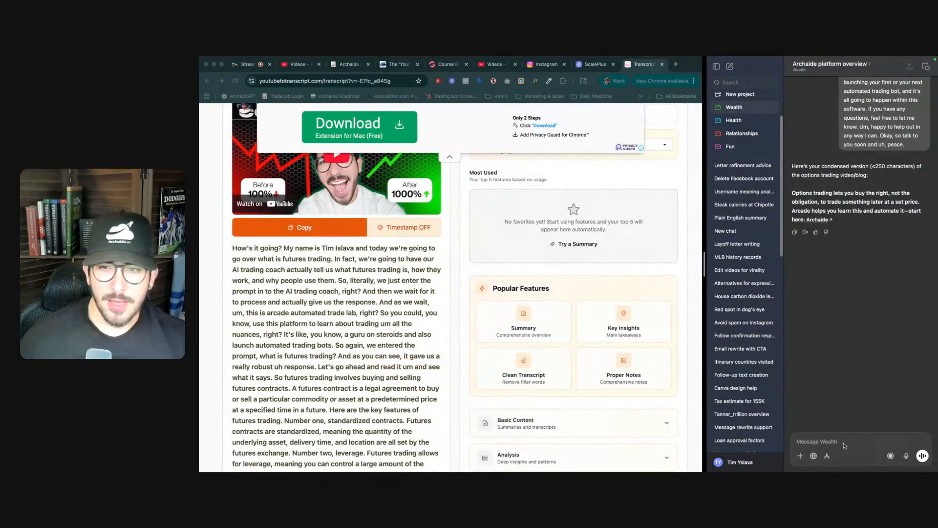
pyautogui.press('super+v')
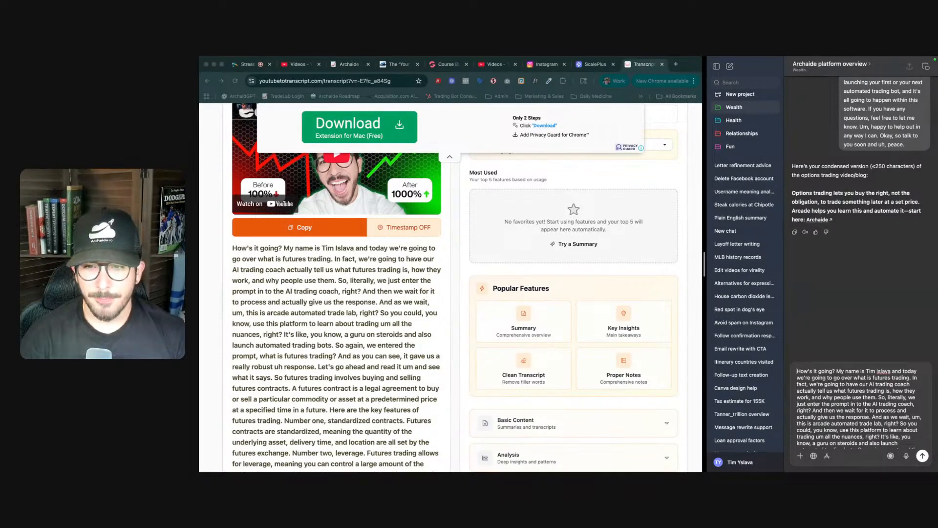
pyautogui.write('Same ')
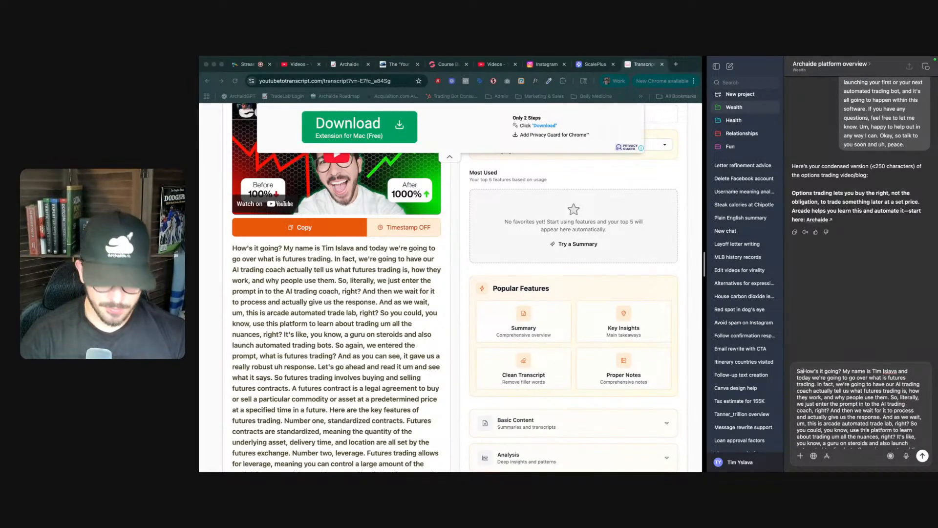
pyautogui.write('thing here:')
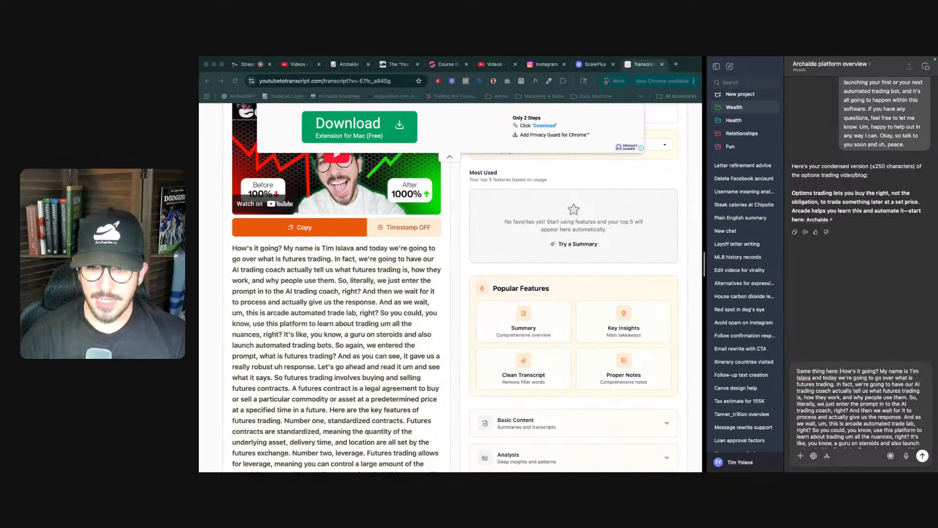
pyautogui.press('Return')
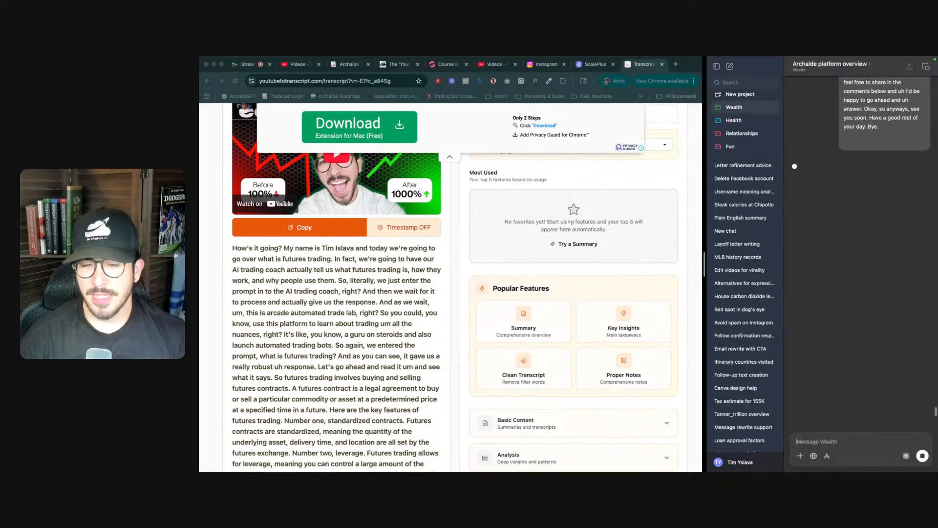
# - Replace the futures section's placeholder paragraph with 'Futures trading = locking in prices now for stuff you'll buy or sell later.'
pyautogui.click(451, 65)
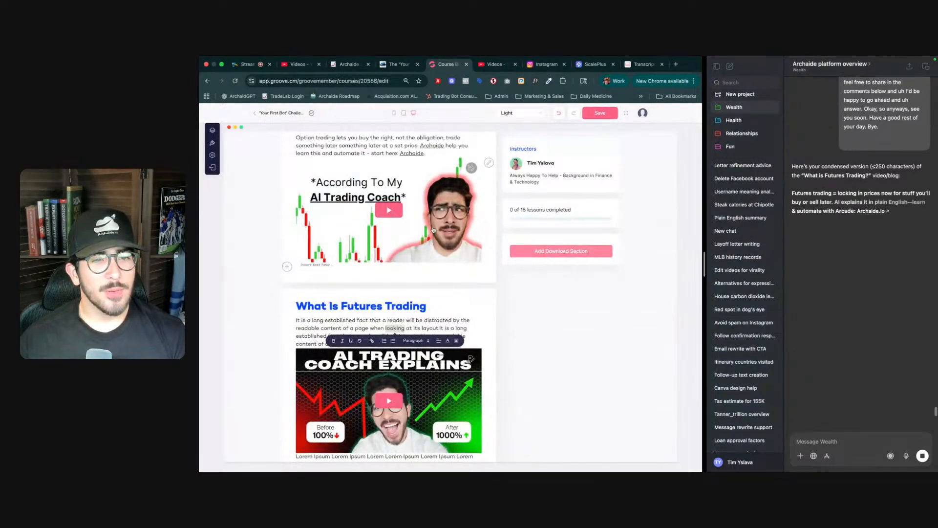
pyautogui.doubleClick(330, 320)
pyautogui.tripleClick(330, 320)
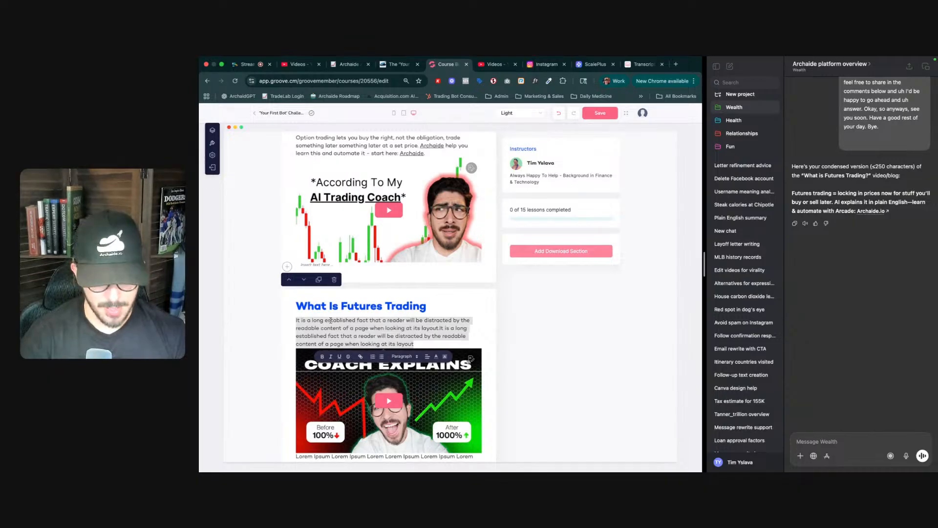
pyautogui.write('Future')
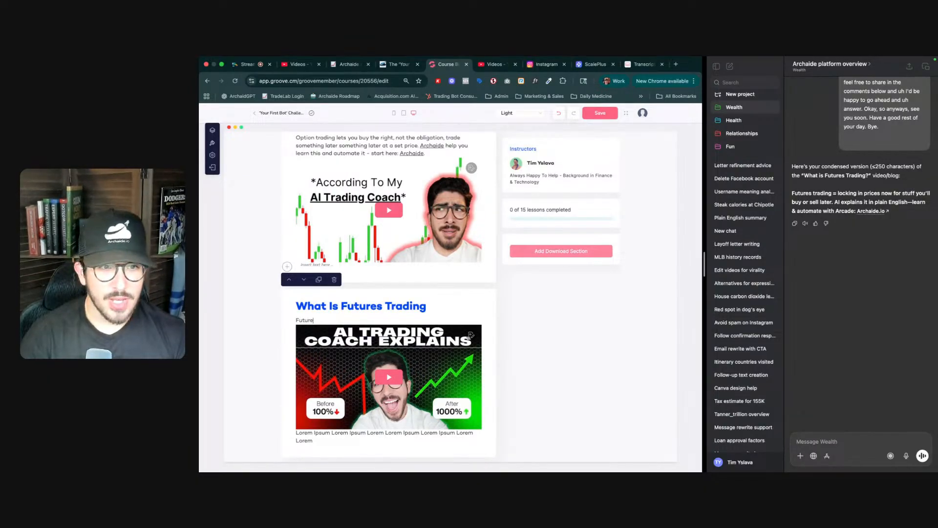
pyautogui.write('s trading')
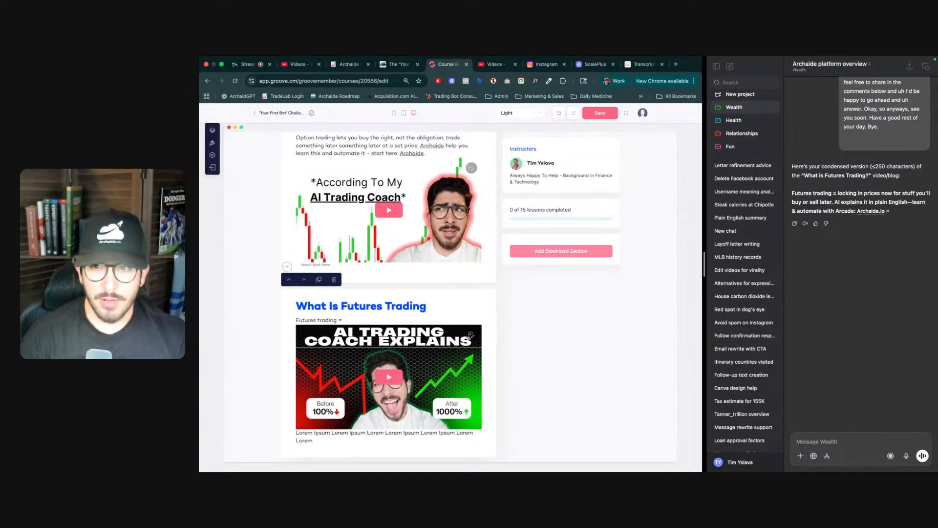
pyautogui.write(' = locking in pric')
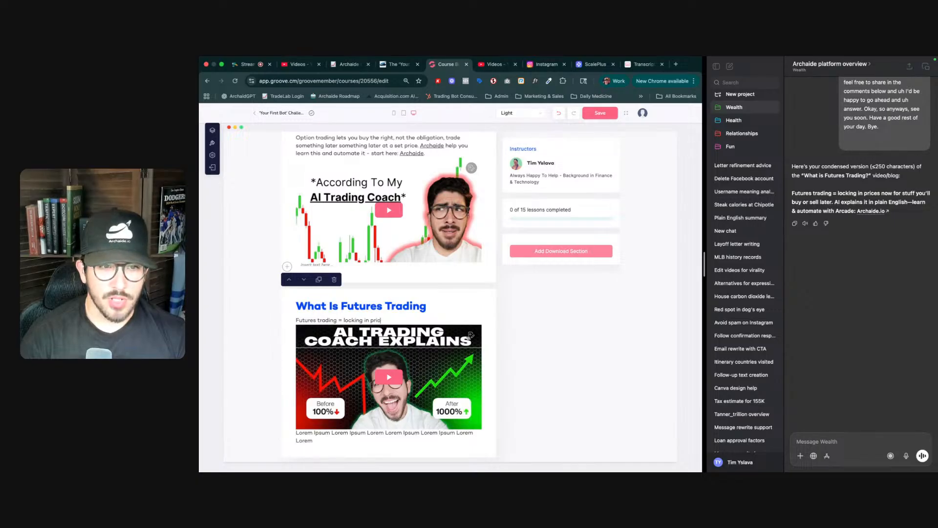
pyautogui.write('es now for')
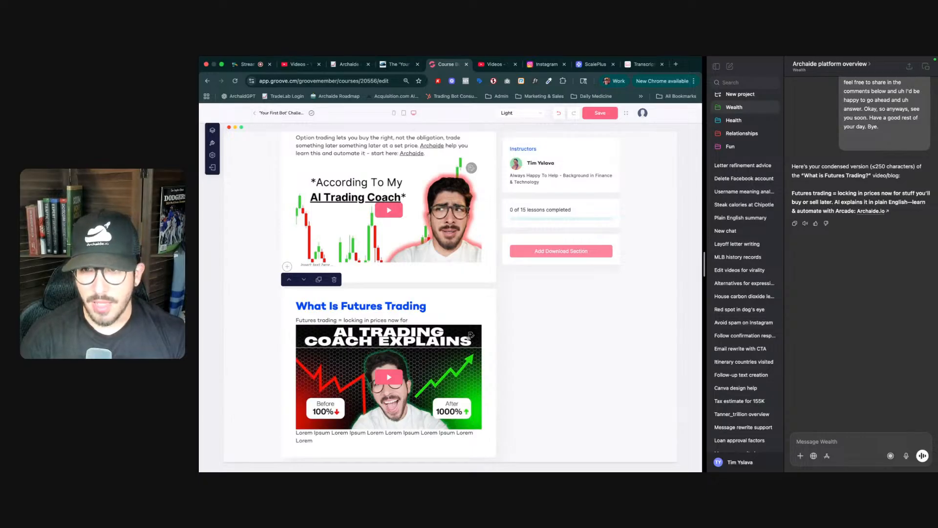
pyautogui.write("stuff you'll")
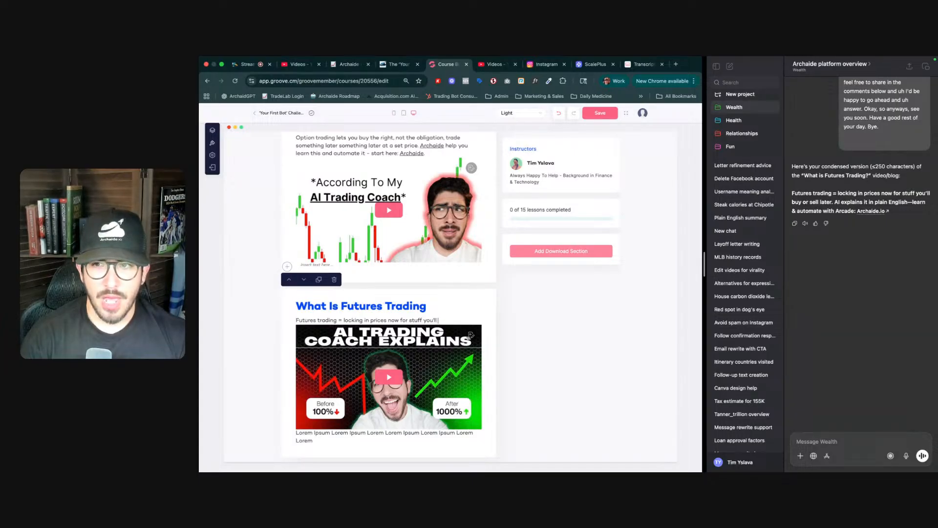
pyautogui.write(' buy or sel')
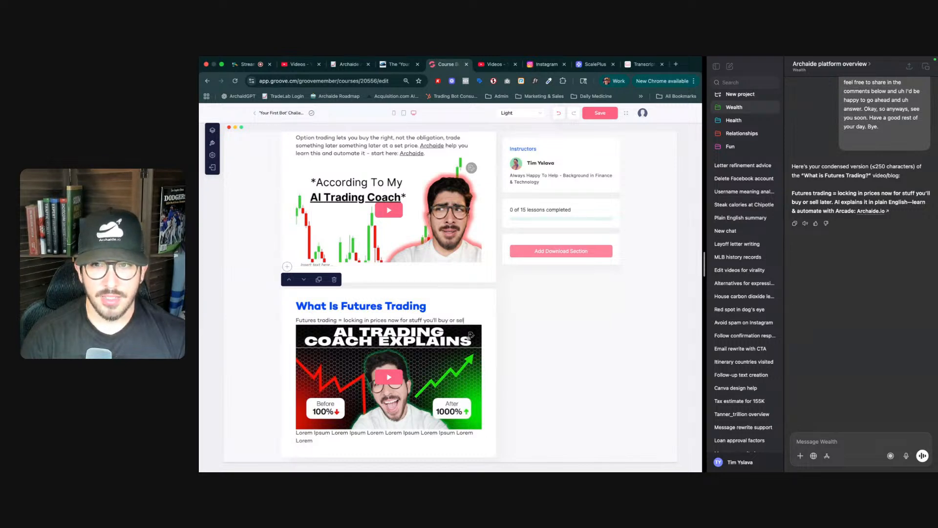
pyautogui.write('ter.')
# - Add a second line reading 'AI explains it in plain English - learn & automate with Archaide.'
pyautogui.press('Return')
pyautogui.write('A')
pyautogui.write('explains it in plain')
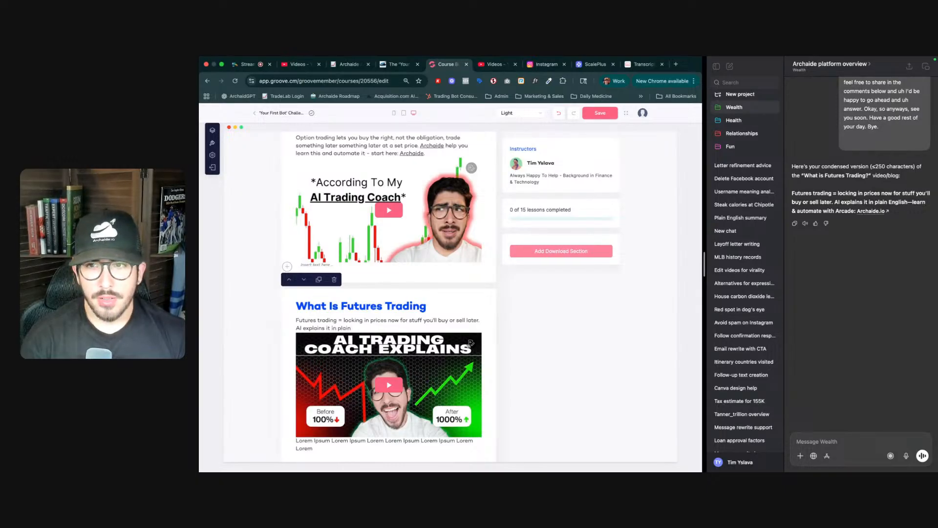
pyautogui.write(' Engluish')
pyautogui.press('BackSpace')
pyautogui.press('BackSpace')
pyautogui.press('BackSpace')
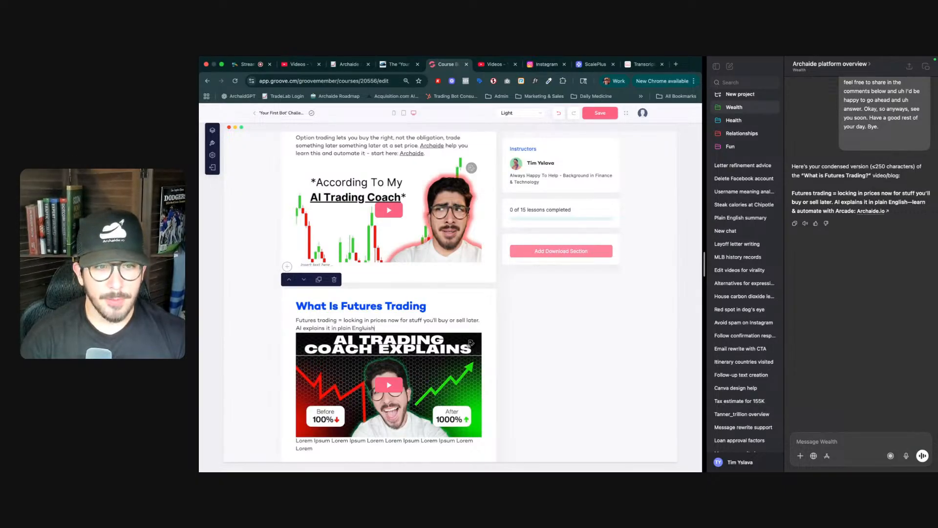
pyautogui.write('sh')
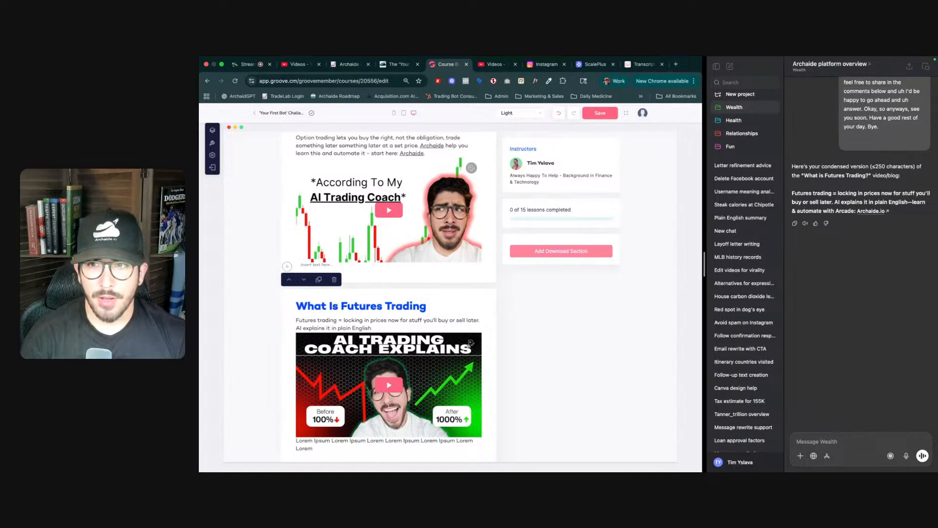
pyautogui.write(' - ')
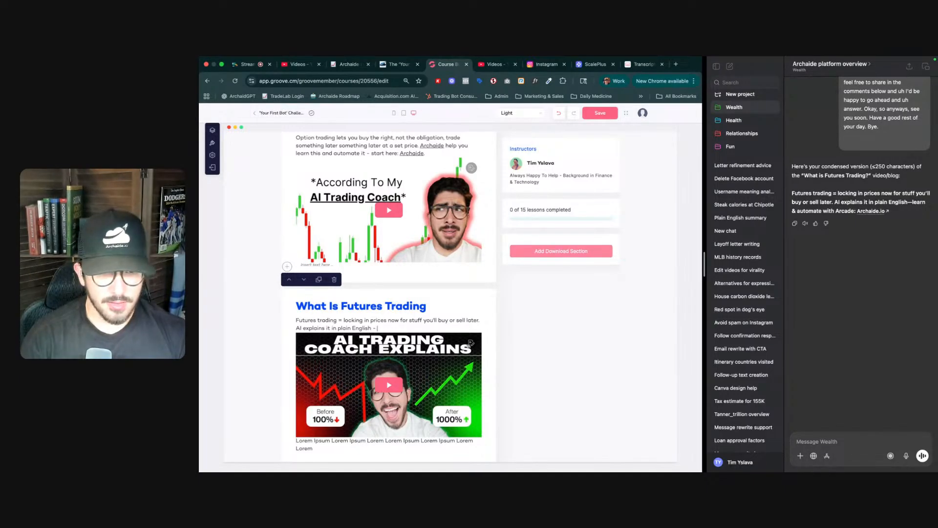
pyautogui.write('learn & autom')
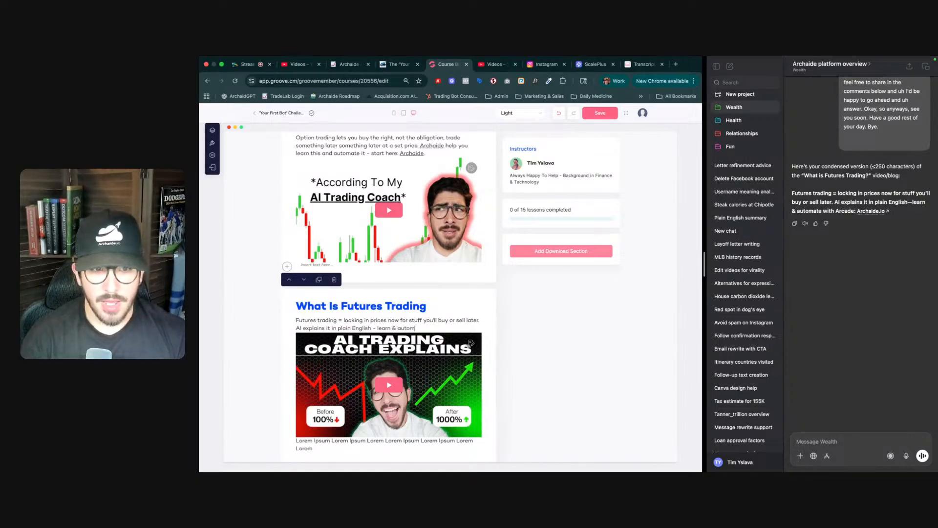
pyautogui.write('ate with ')
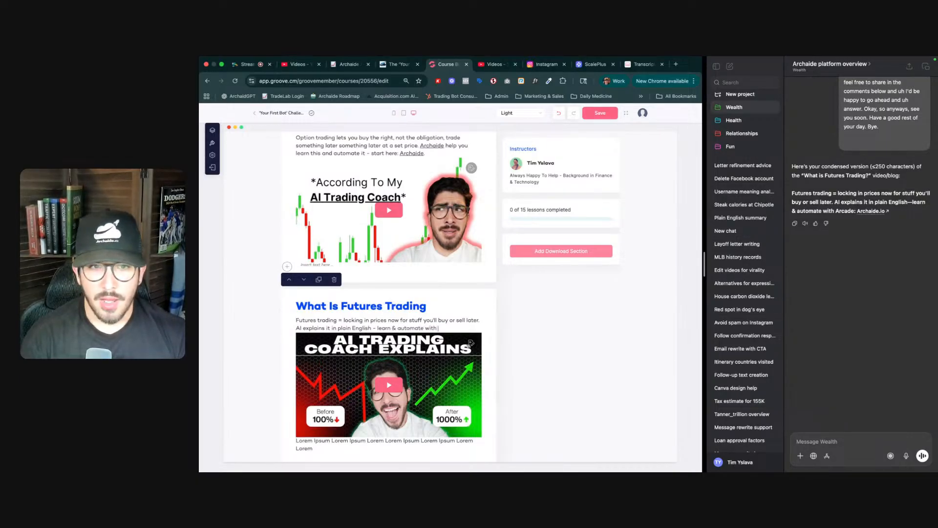
pyautogui.write('Arch')
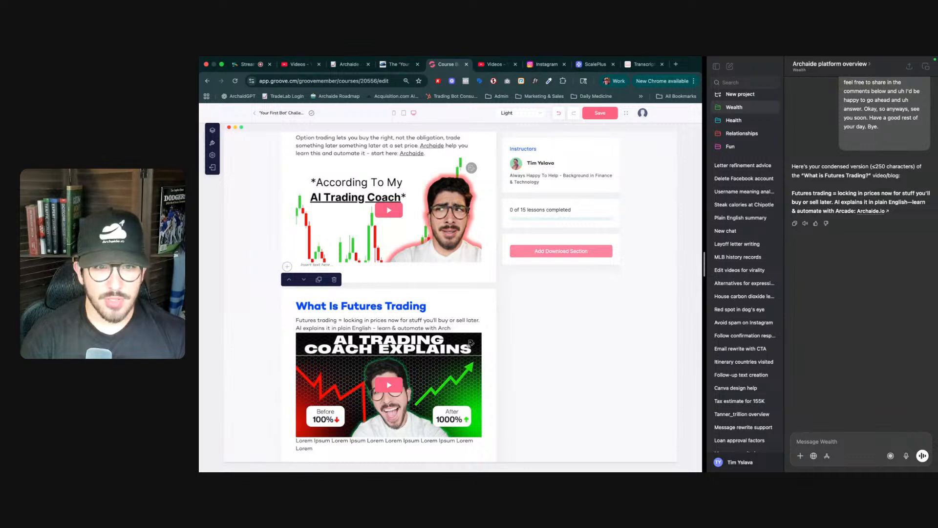
pyautogui.write('aide')
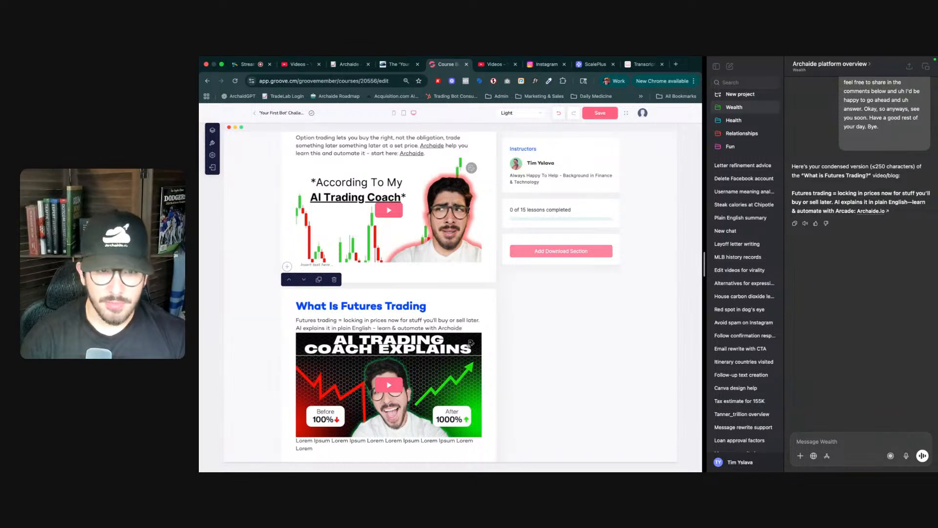
pyautogui.write('.')
pyautogui.press('Left')
pyautogui.hotkey('alt', 'shift', 'Left')
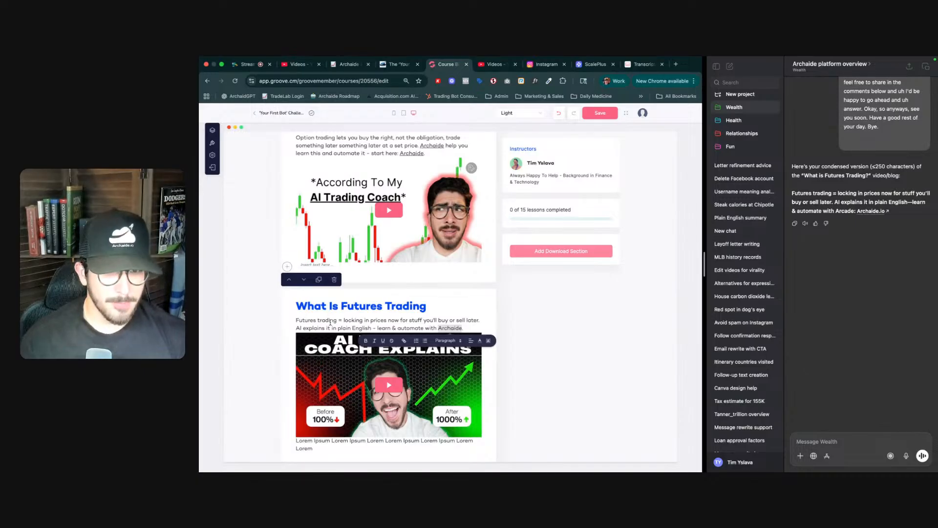
pyautogui.click(403, 340)
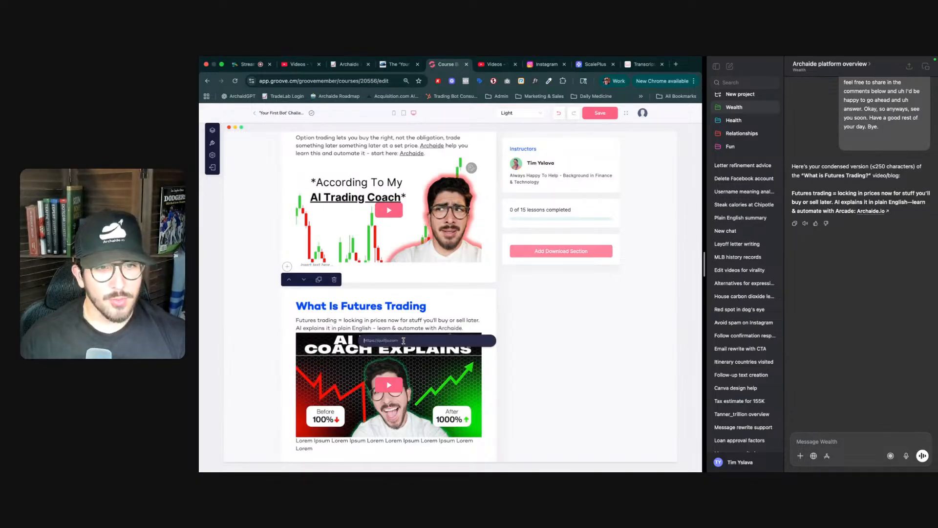
pyautogui.write('http')
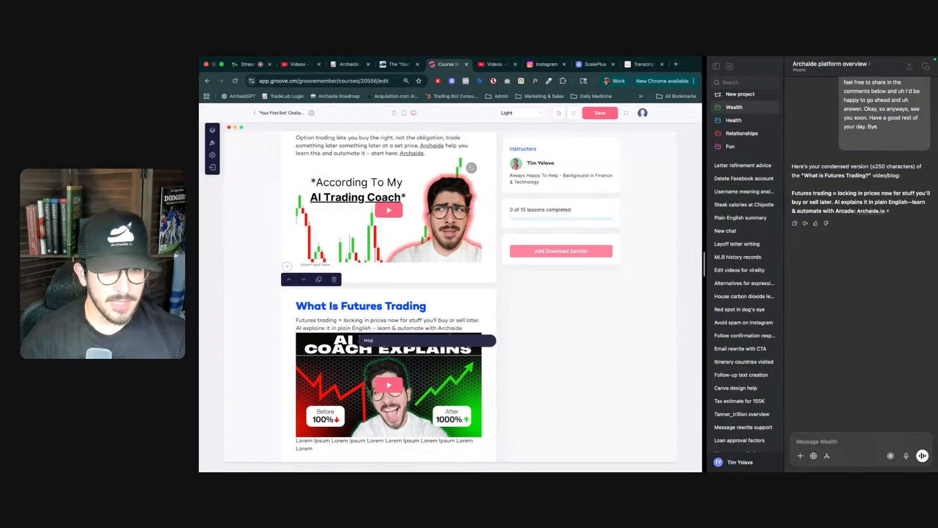
pyautogui.write('s://')
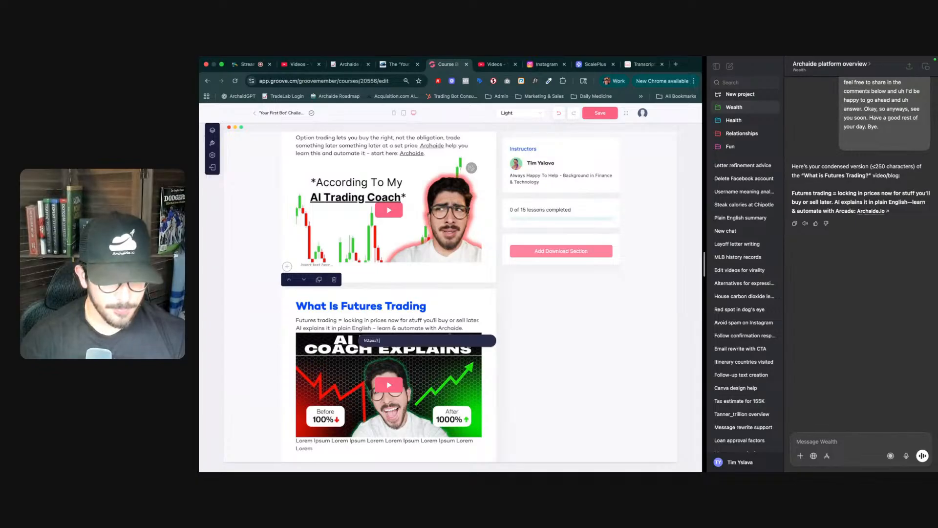
pyautogui.write('archaide.io/checkout')
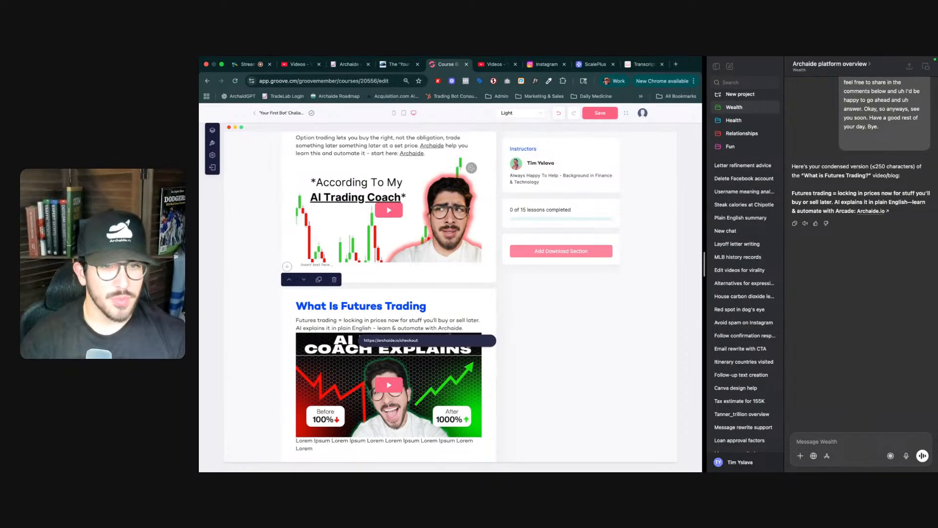
pyautogui.press('Return')
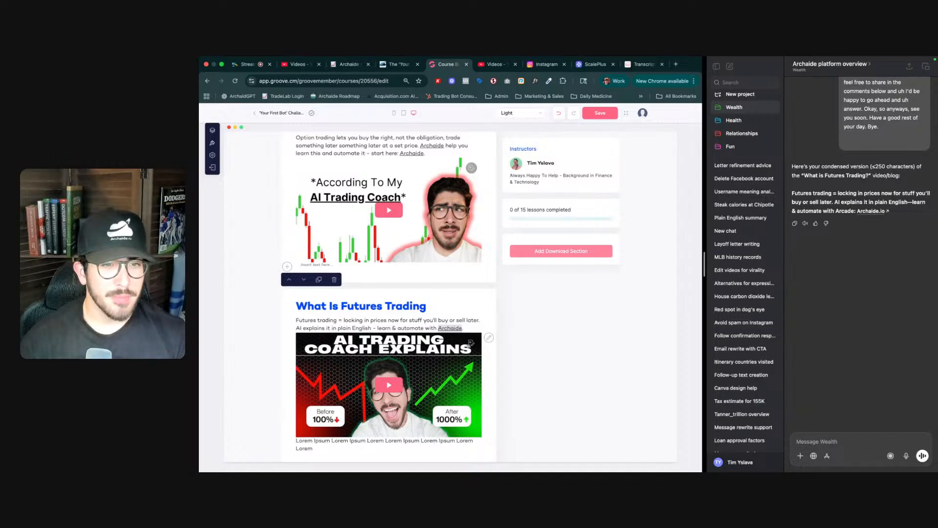
# - Delete the Lorem Ipsum caption below the futures video and save the course page
pyautogui.click(476, 325)
pyautogui.scroll(-1, 475, 324)
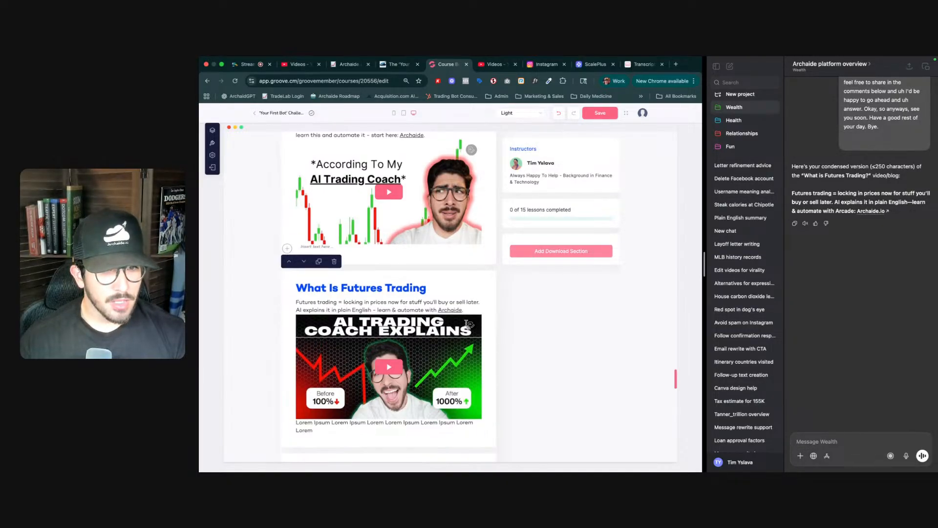
pyautogui.scroll(-3, 453, 301)
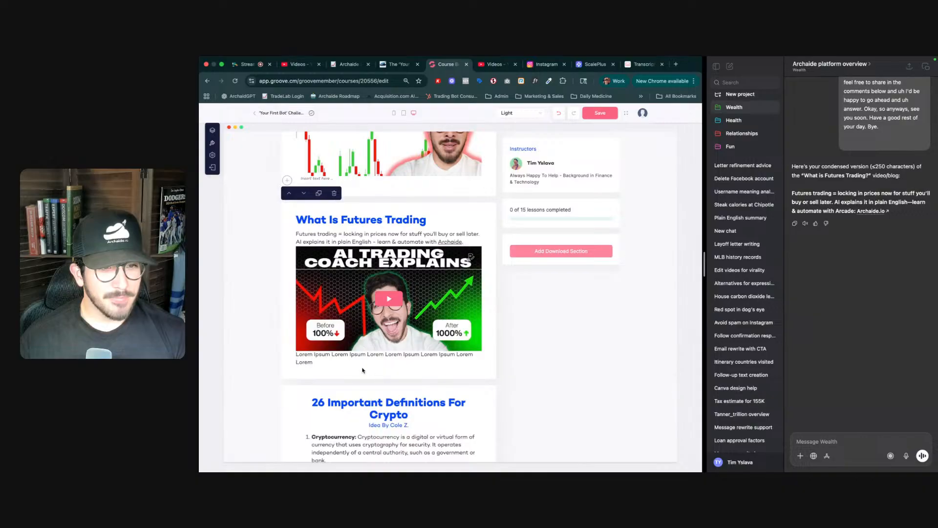
pyautogui.tripleClick(342, 358)
pyautogui.press('BackSpace')
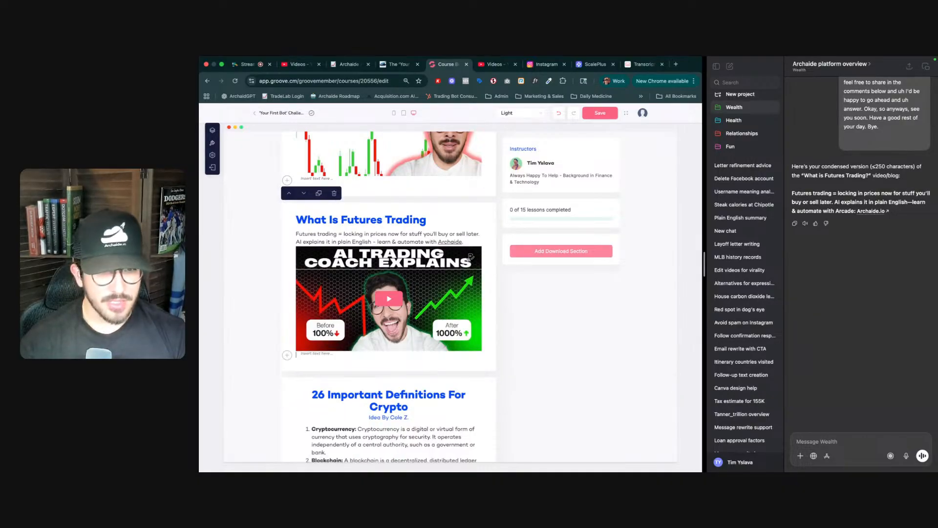
pyautogui.scroll(-10, 346, 321)
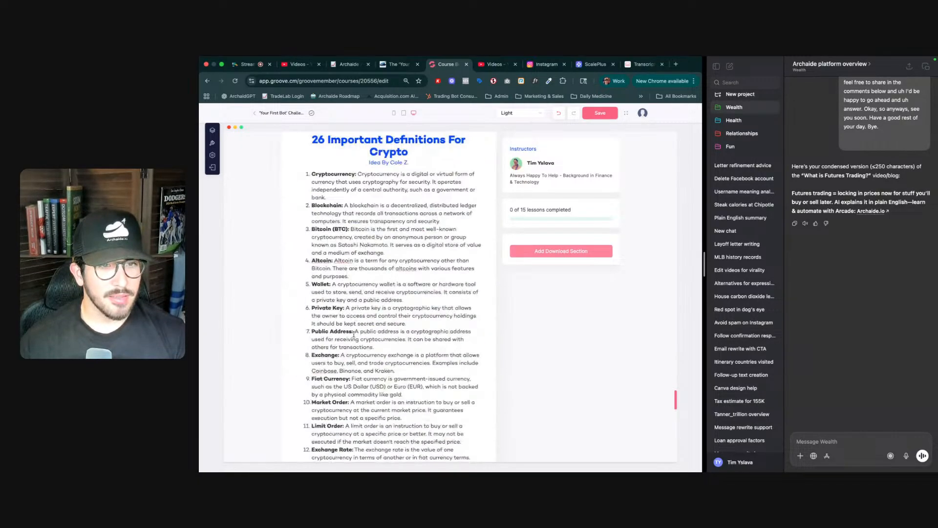
pyautogui.click(601, 116)
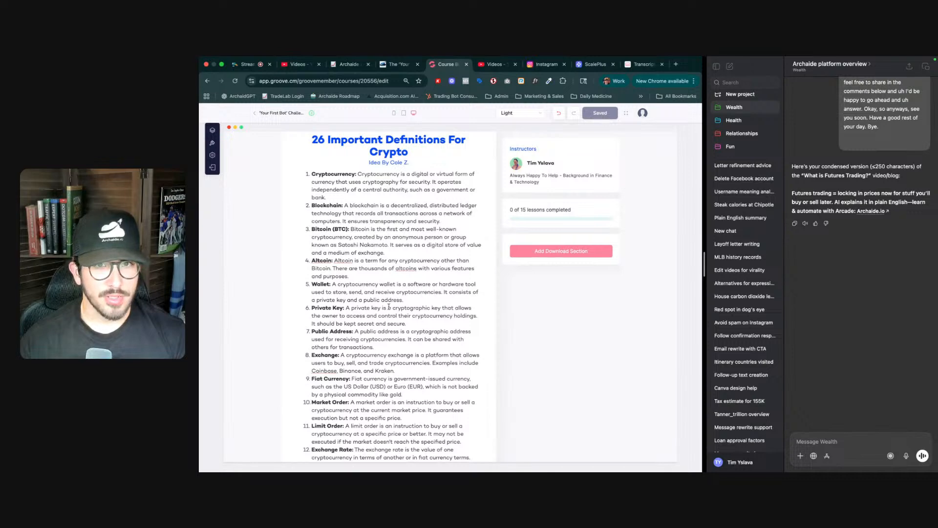
# - Add a new Video section at the end of the lesson content
pyautogui.scroll(-20, 370, 328)
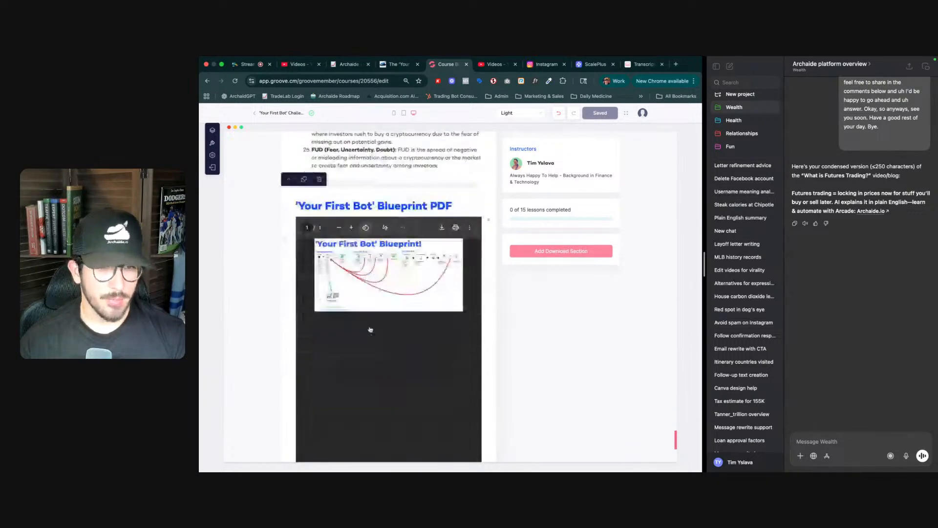
pyautogui.scroll(-6, 370, 328)
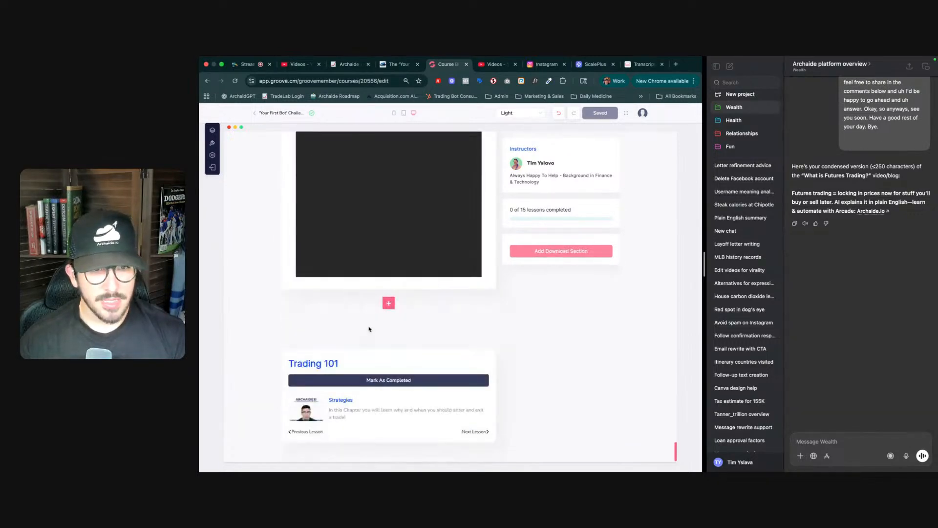
pyautogui.click(389, 304)
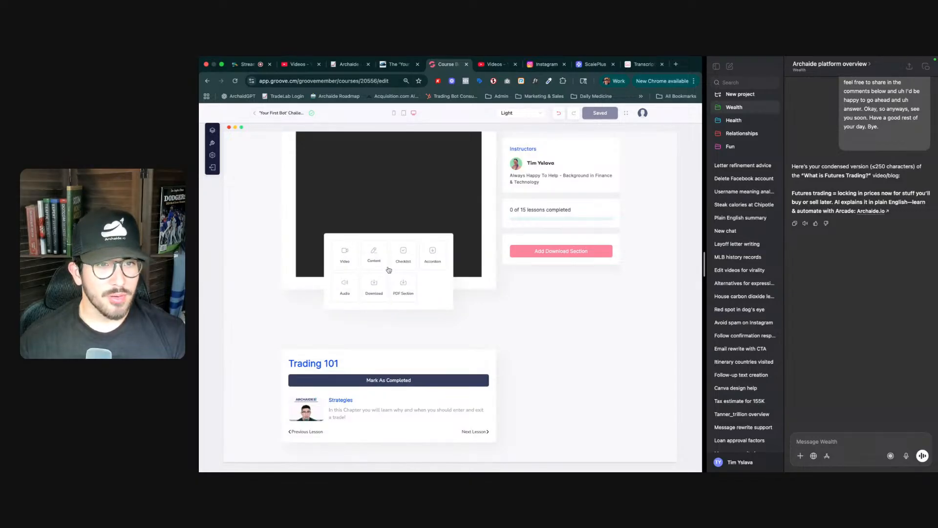
pyautogui.click(346, 257)
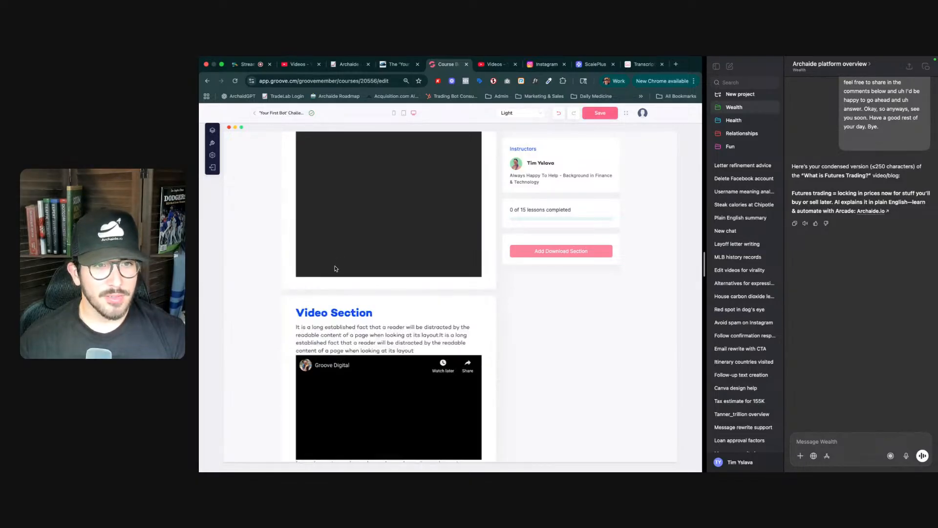
# - Move the new Video section up so it sits directly below the futures trading section
pyautogui.scroll(-4, 295, 274)
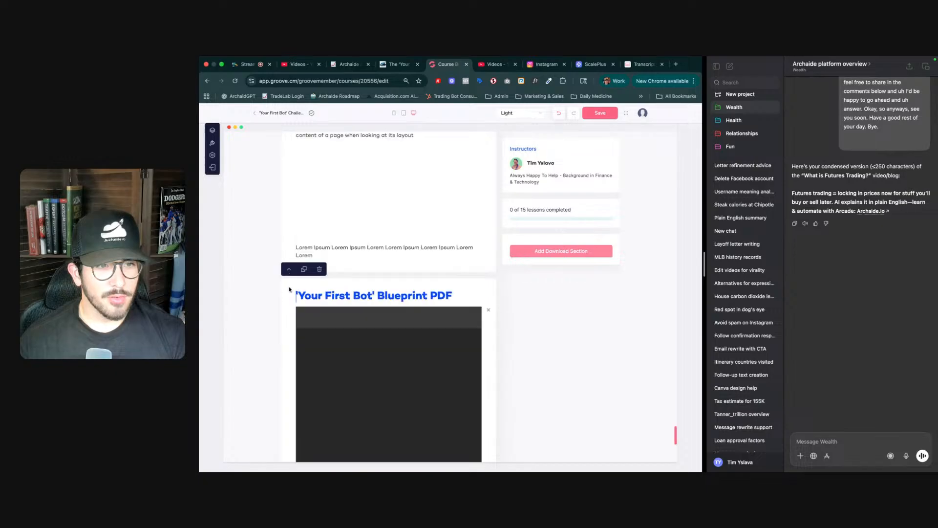
pyautogui.scroll(3, 296, 253)
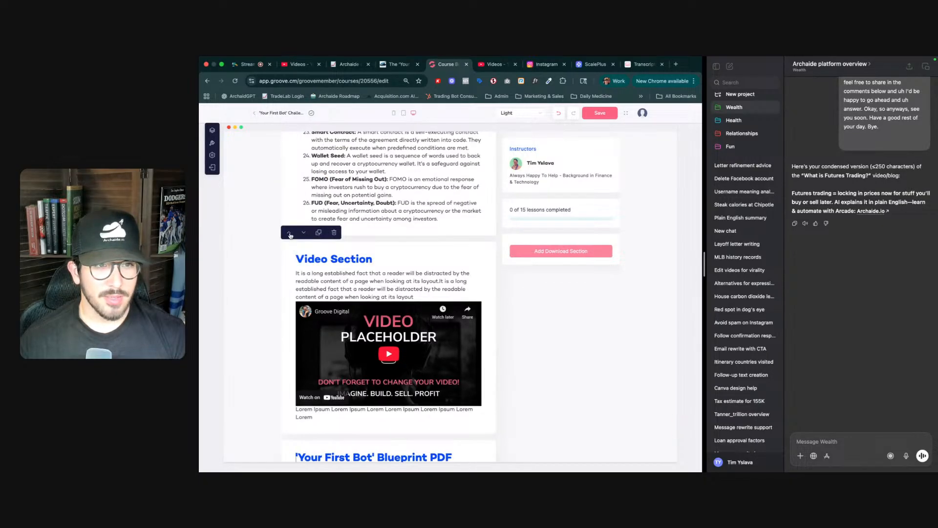
pyautogui.click(291, 233)
pyautogui.scroll(5, 312, 232)
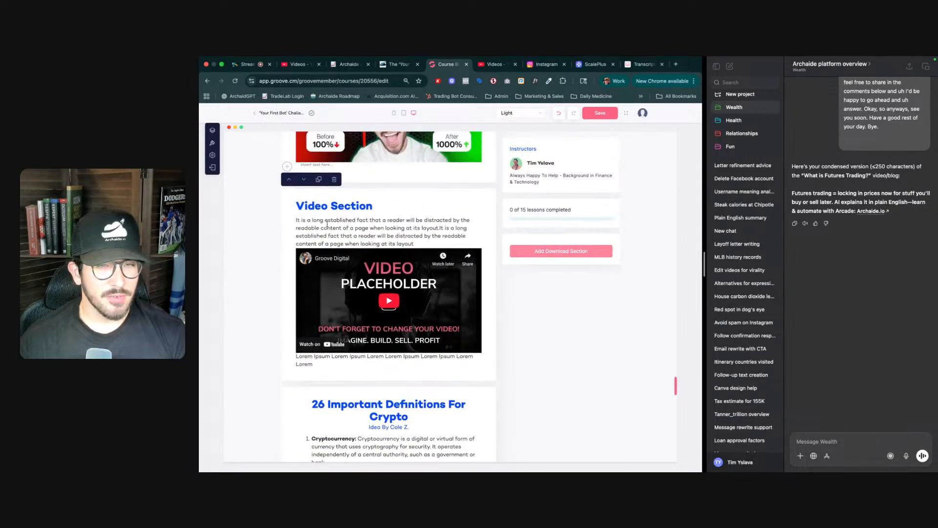
# - Copy the shareable link of the benchmarks video from the YouTube Studio course playlist
pyautogui.hotkey('ctrl', 'Tab')
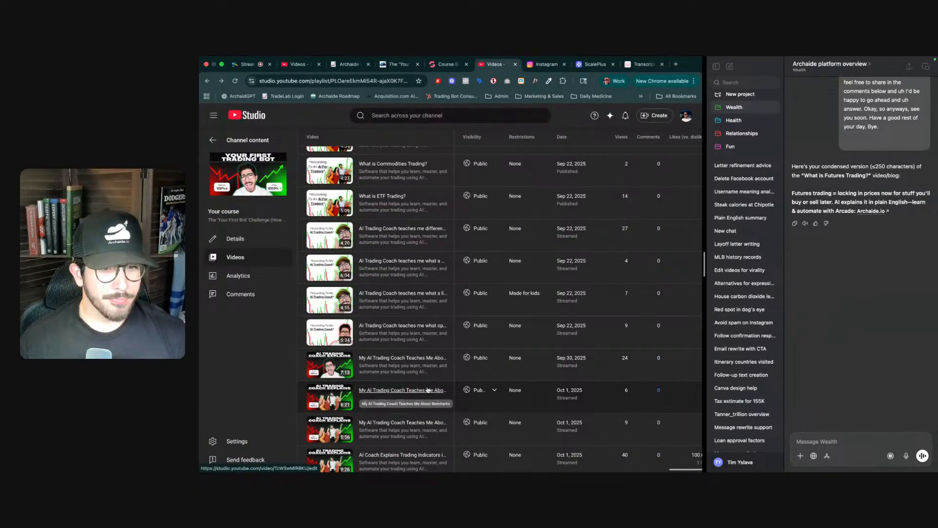
pyautogui.click(438, 403)
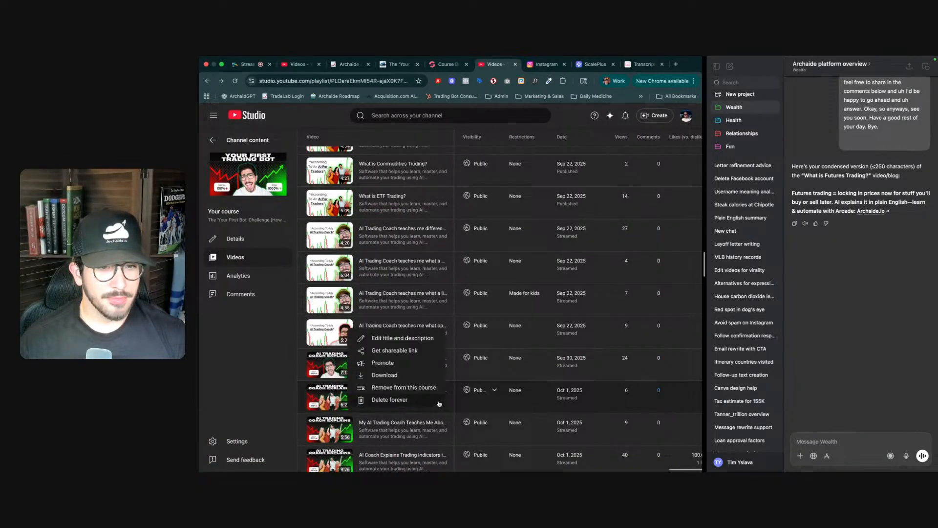
pyautogui.click(405, 352)
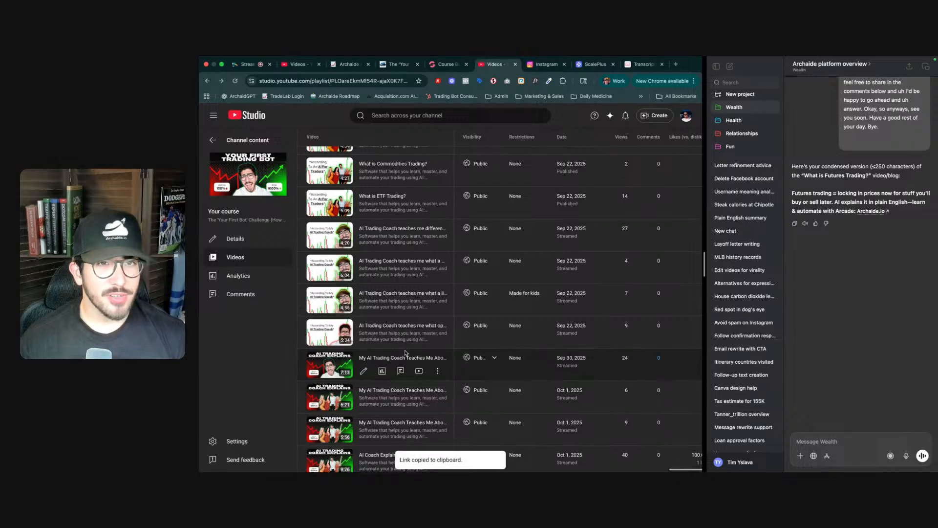
pyautogui.hotkey('ctrl', 'shift', 'Tab')
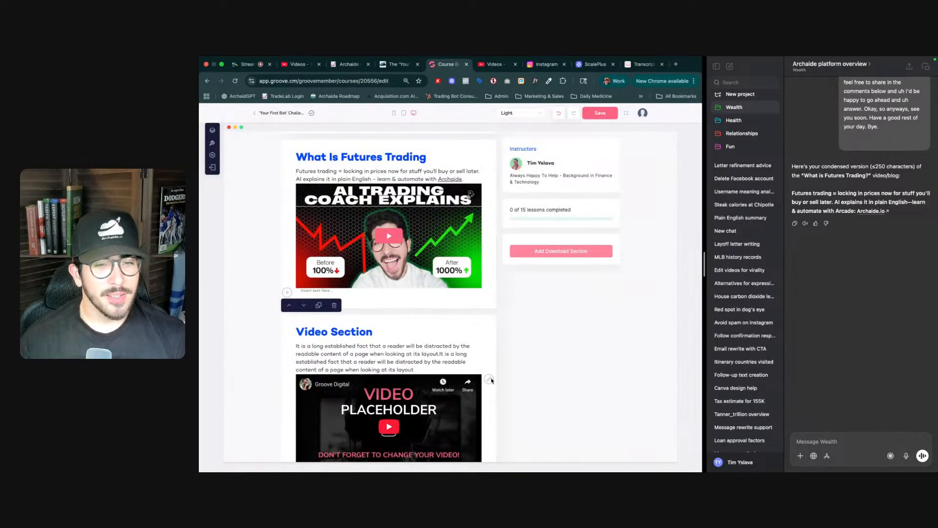
# - Open the new Video section's video settings, paste the YouTube link, and trim the share parameter from the URL
pyautogui.click(489, 379)
pyautogui.click(325, 128)
pyautogui.hotkey('ctrl', 'v')
pyautogui.tripleClick(327, 153)
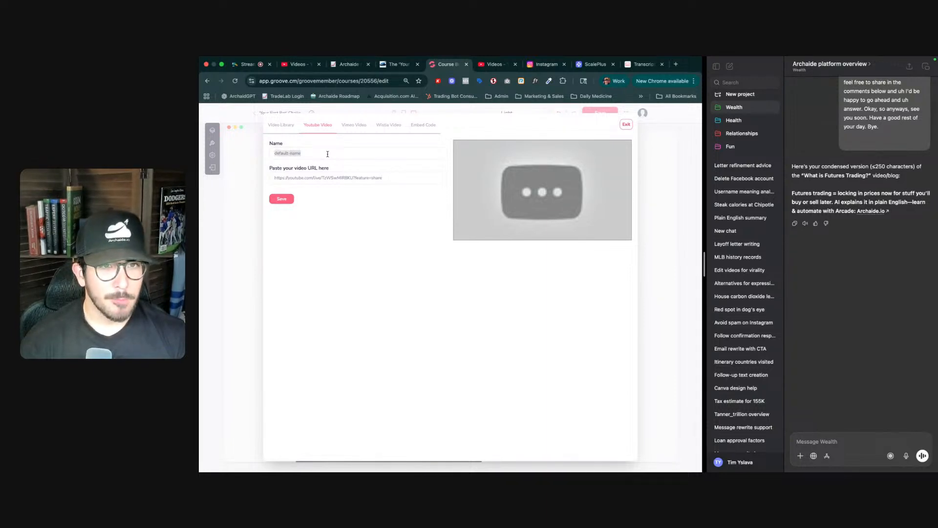
pyautogui.press('Tab')
pyautogui.press('Right')
pyautogui.hotkey('shift', 'Left')
pyautogui.hotkey('shift', 'Left')
pyautogui.hotkey('shift', 'Left')
pyautogui.hotkey('shift', 'Left')
pyautogui.hotkey('shift', 'Left')
pyautogui.hotkey('shift', 'Left')
pyautogui.hotkey('shift', 'Left')
pyautogui.hotkey('shift', 'Left')
pyautogui.hotkey('shift', 'Left')
pyautogui.hotkey('shift', 'Left')
pyautogui.hotkey('shift', 'Left')
pyautogui.hotkey('shift', 'Left')
pyautogui.hotkey('shift', 'Left')
pyautogui.hotkey('shift', 'Left')
pyautogui.press('BackSpace')
pyautogui.hotkey('alt', 'shift', 'Left')
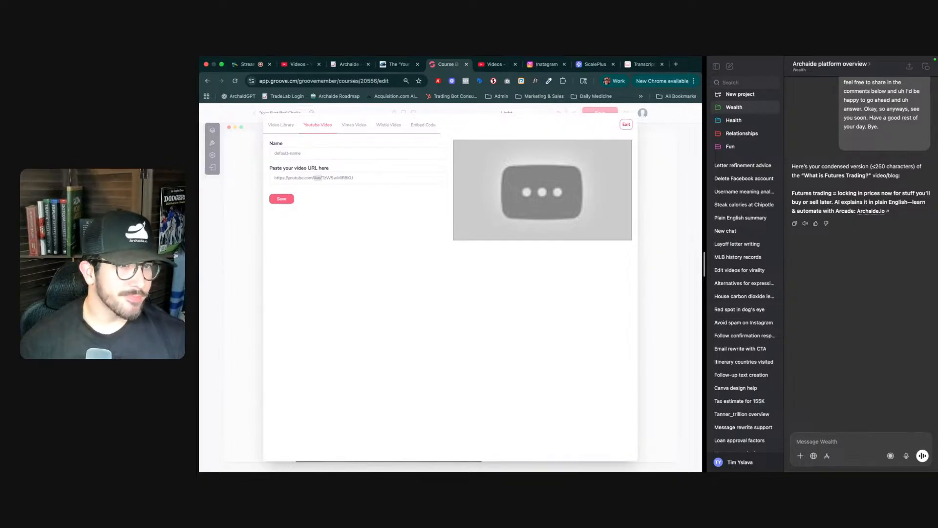
pyautogui.press('BackSpace')
pyautogui.press('super+Left')
pyautogui.hotkey('shift', 'Tab')
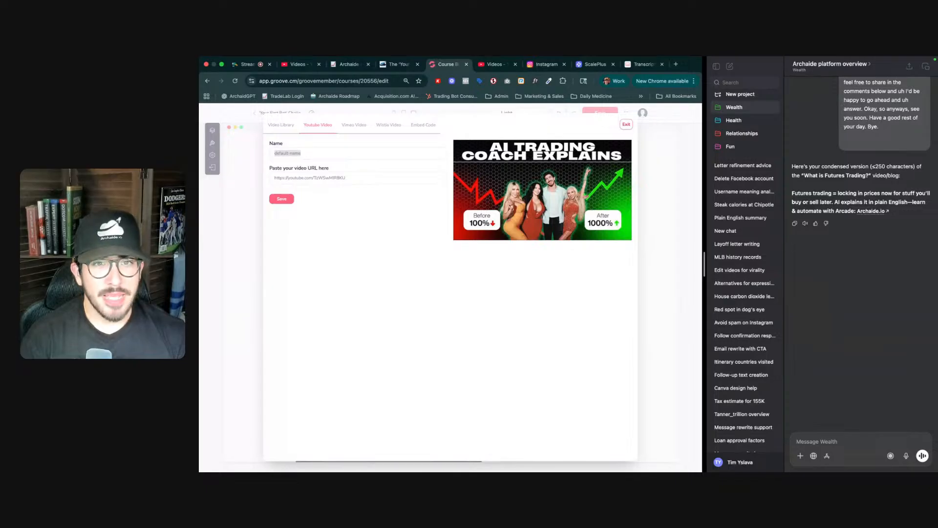
# - Name the video 'What Are Benchmarks?' and save it
pyautogui.hotkey('ctrl', 'Tab')
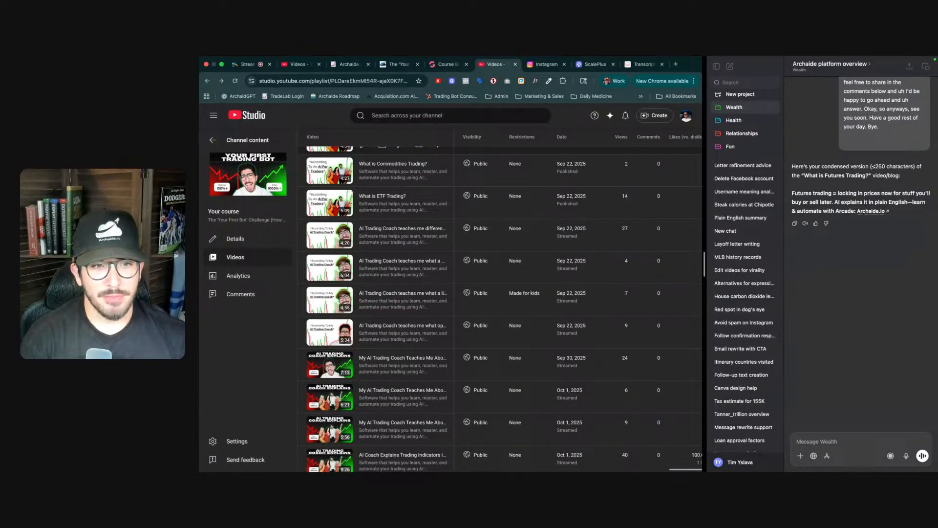
pyautogui.hotkey('ctrl', 'shift', 'Tab')
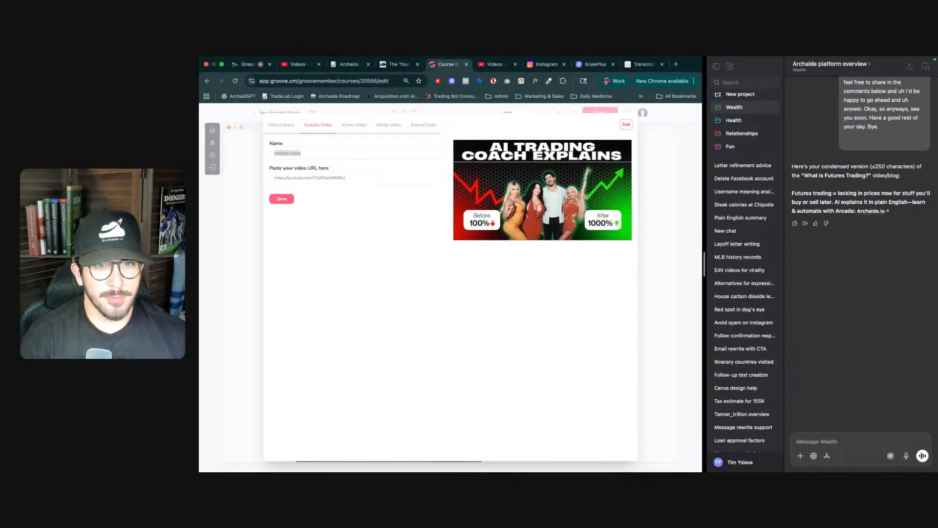
pyautogui.hotkey('ctrl', 'Tab')
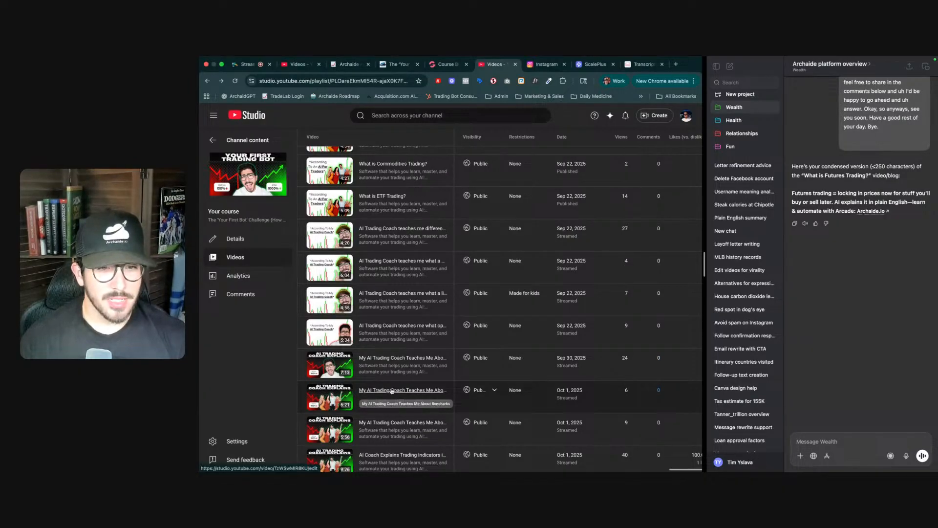
pyautogui.hotkey('ctrl', 'Tab')
pyautogui.hotkey('ctrl', 'shift', 'Tab')
pyautogui.hotkey('ctrl', 'shift', 'Tab')
pyautogui.write('What')
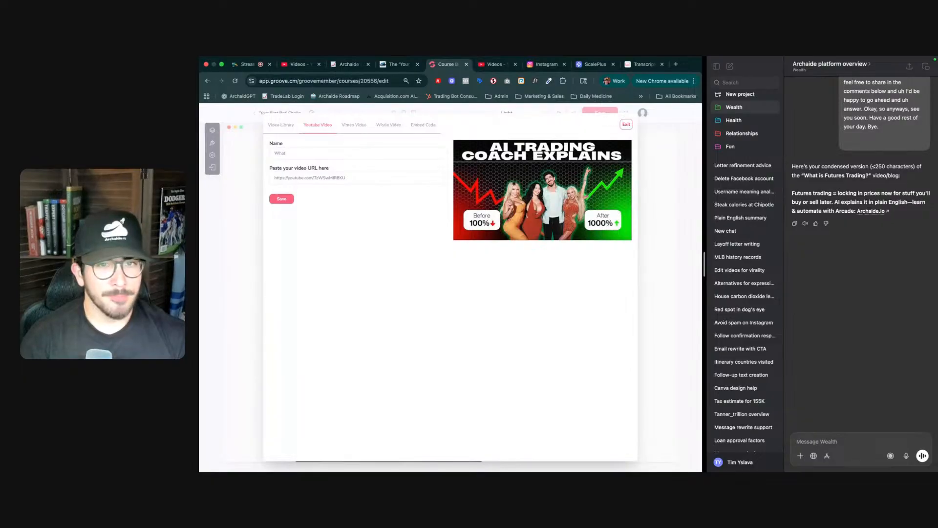
pyautogui.write(' AI Benchmar')
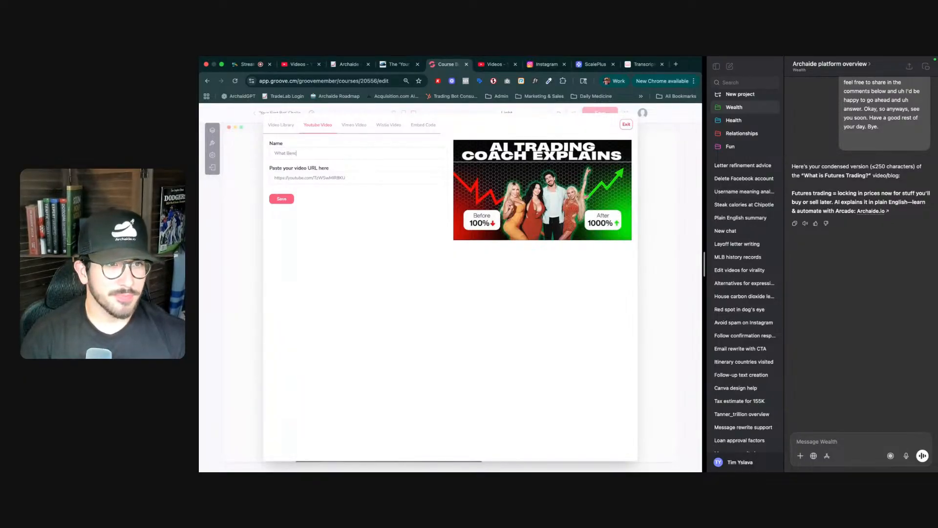
pyautogui.write('ks')
pyautogui.click(287, 153)
pyautogui.write('Ar')
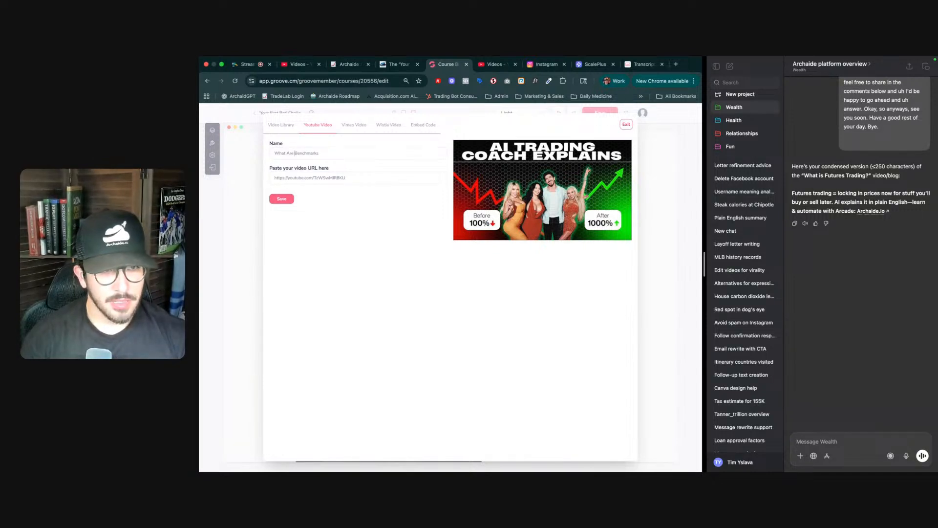
pyautogui.click(319, 153)
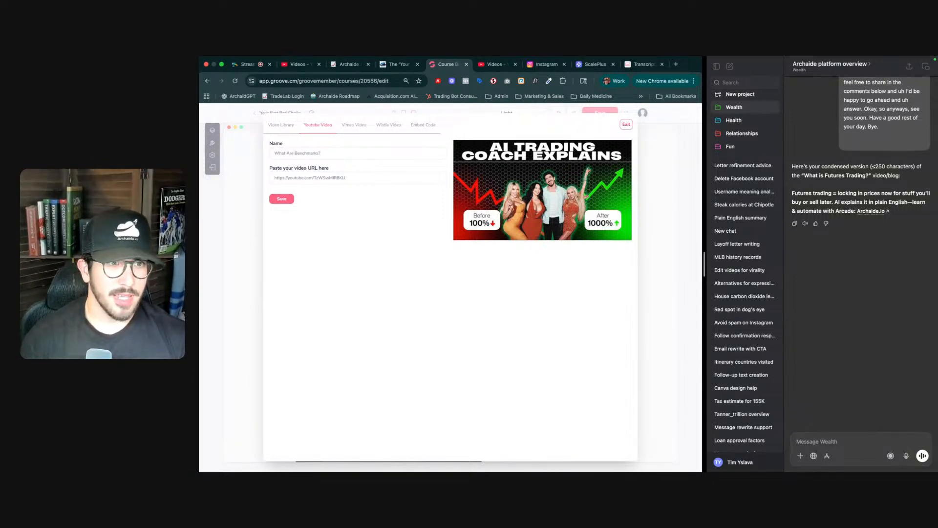
pyautogui.click(282, 199)
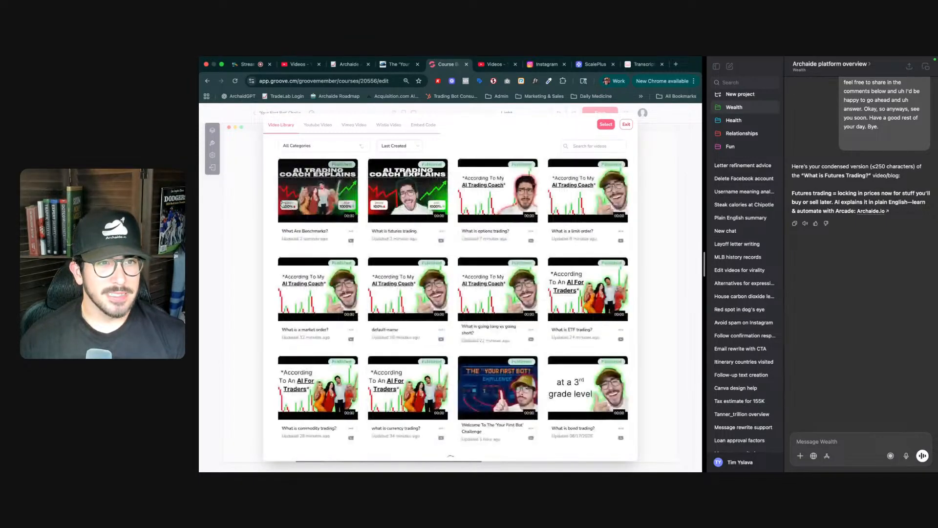
# - Select the 'What Are Benchmarks?' video from the video library for the section
pyautogui.click(315, 191)
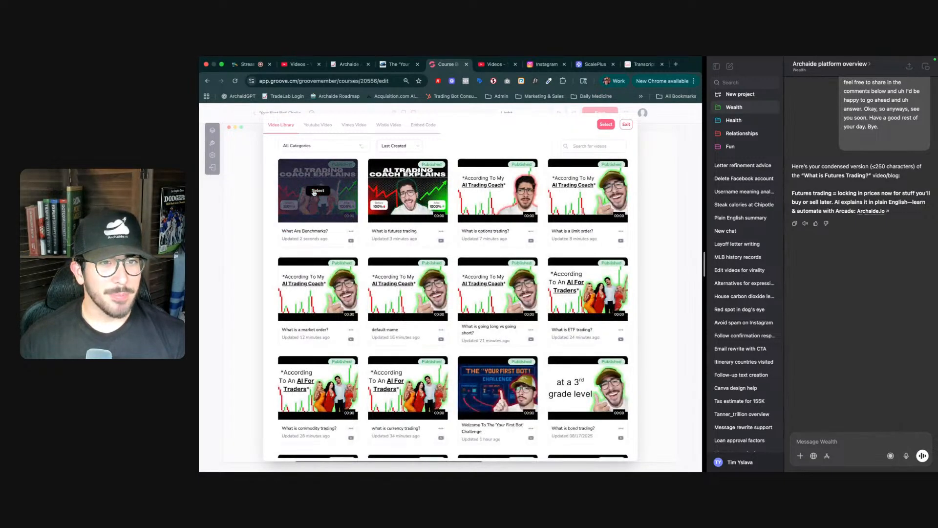
pyautogui.click(606, 124)
pyautogui.scroll(-1, 414, 340)
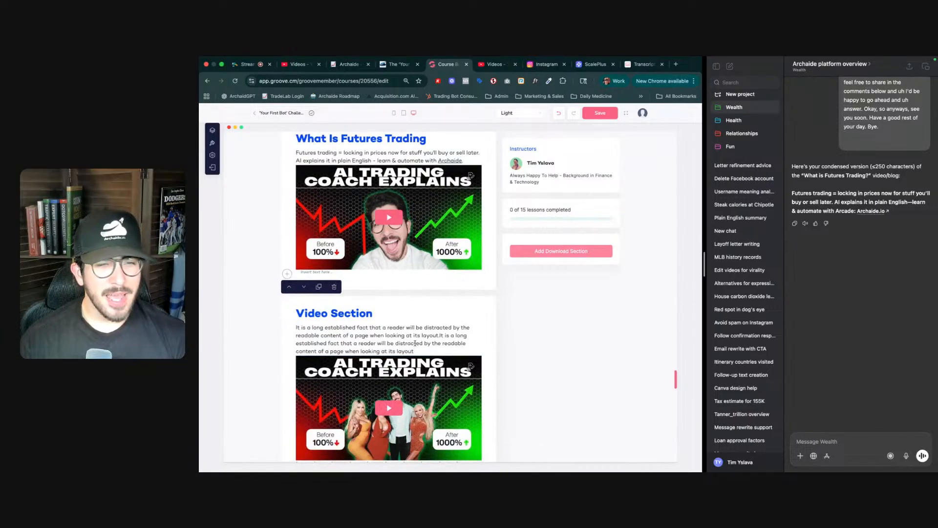
# - Retitle the new section's heading as 'What Are Benchmarks?'
pyautogui.tripleClick(383, 331)
pyautogui.tripleClick(348, 314)
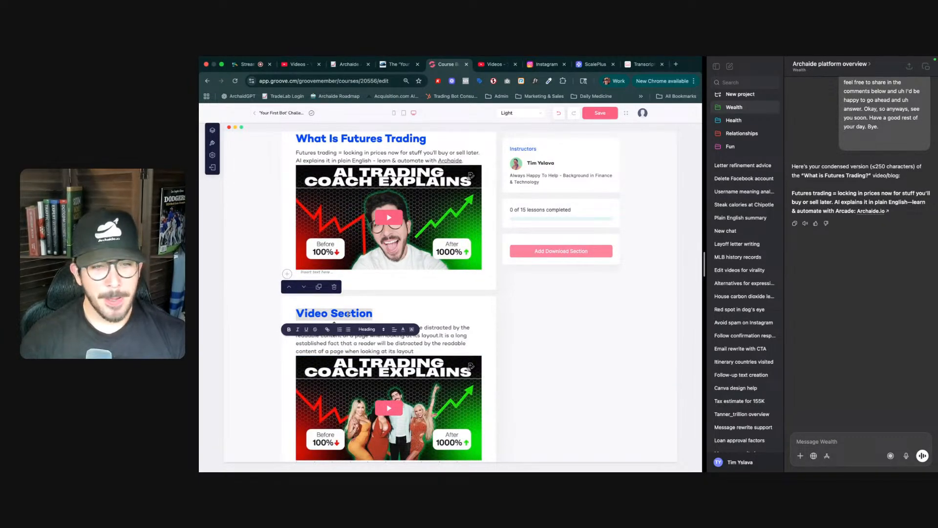
pyautogui.hotkey('ctrl', 'Tab')
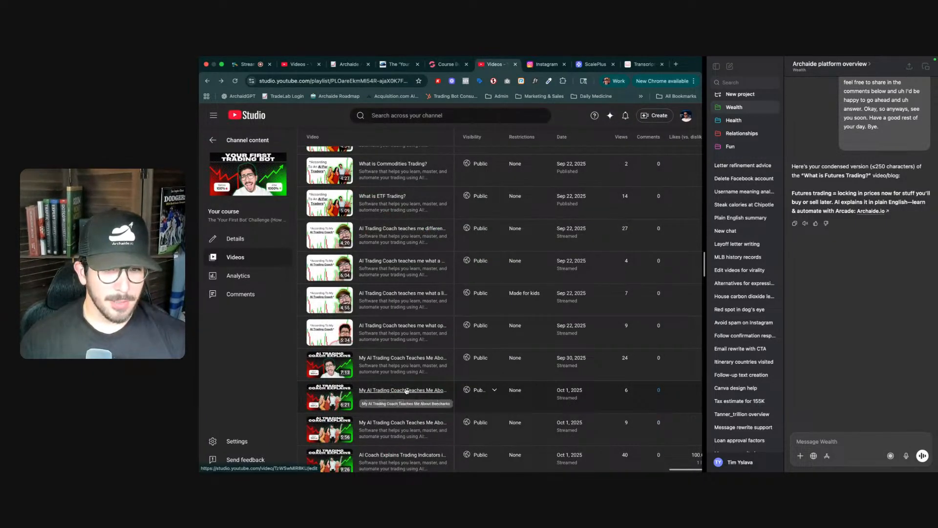
pyautogui.hotkey('ctrl', 'shift', 'Tab')
pyautogui.write('What')
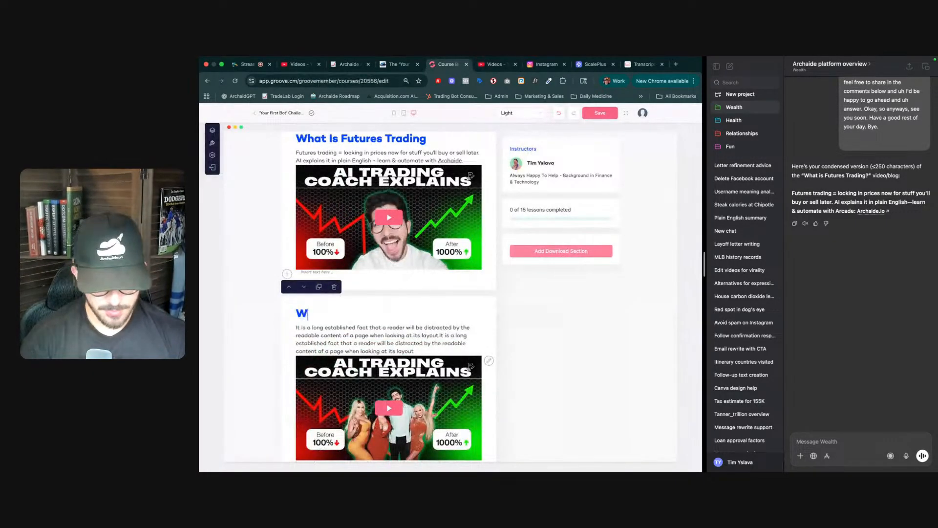
pyautogui.press('BackSpace')
pyautogui.press('BackSpace')
pyautogui.write('t')
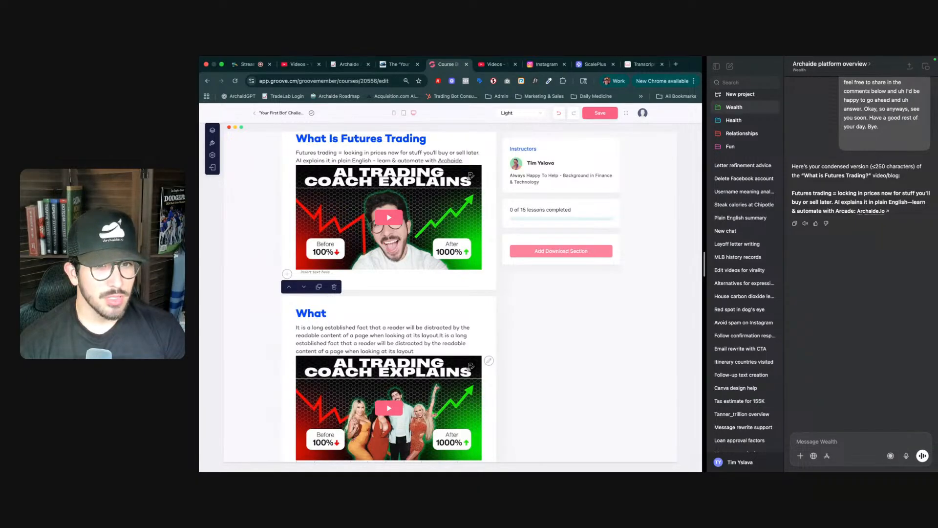
pyautogui.write('Is')
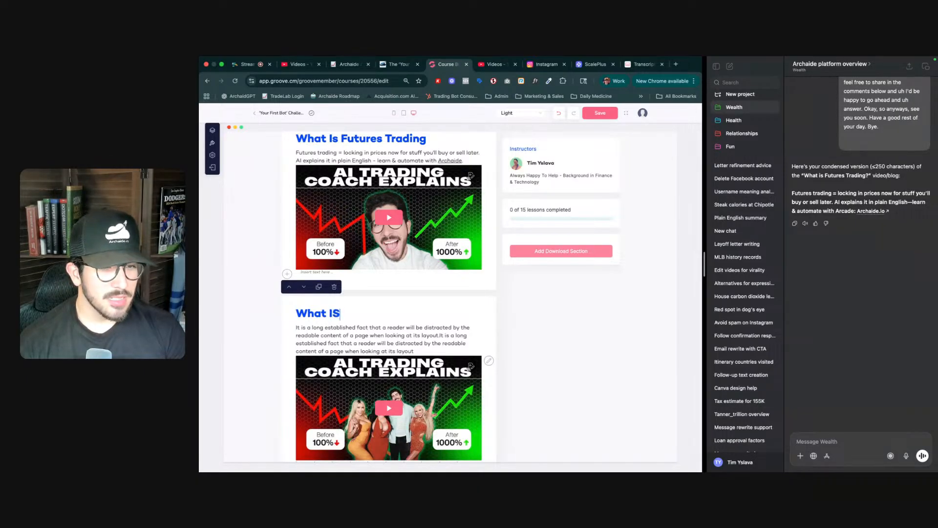
pyautogui.write(' Br')
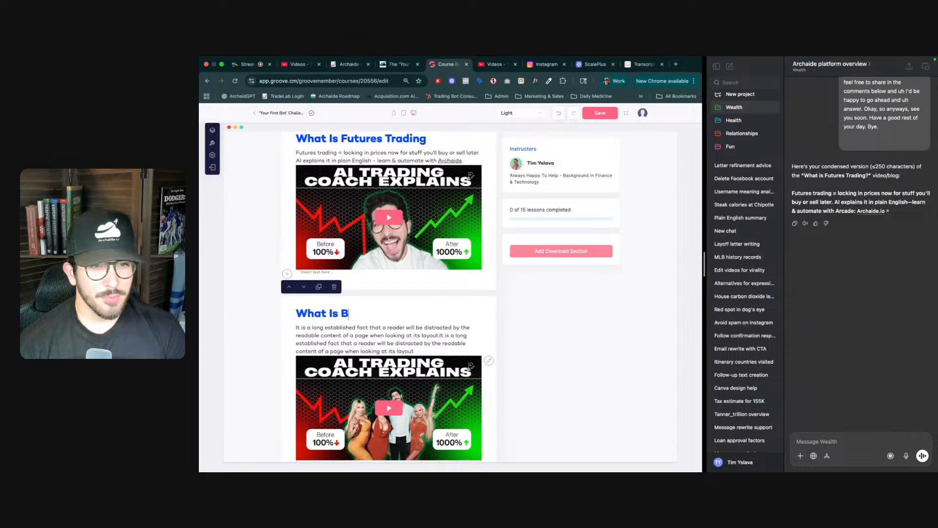
pyautogui.press('BackSpace')
pyautogui.write('en')
pyautogui.press('BackSpace')
pyautogui.press('BackSpace')
pyautogui.press('BackSpace')
pyautogui.write('A')
pyautogui.press('BackSpace')
pyautogui.press('BackSpace')
pyautogui.press('BackSpace')
pyautogui.press('BackSpace')
pyautogui.write('Are Benchin')
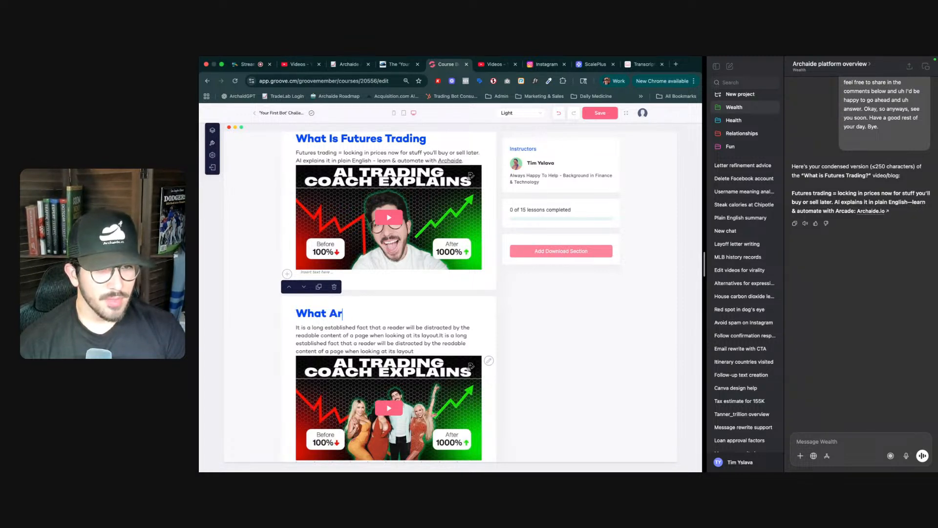
pyautogui.press('BackSpace')
pyautogui.press('BackSpace')
pyautogui.write('Makr')
pyautogui.press('BackSpace')
pyautogui.press('BackSpace')
pyautogui.write('rk')
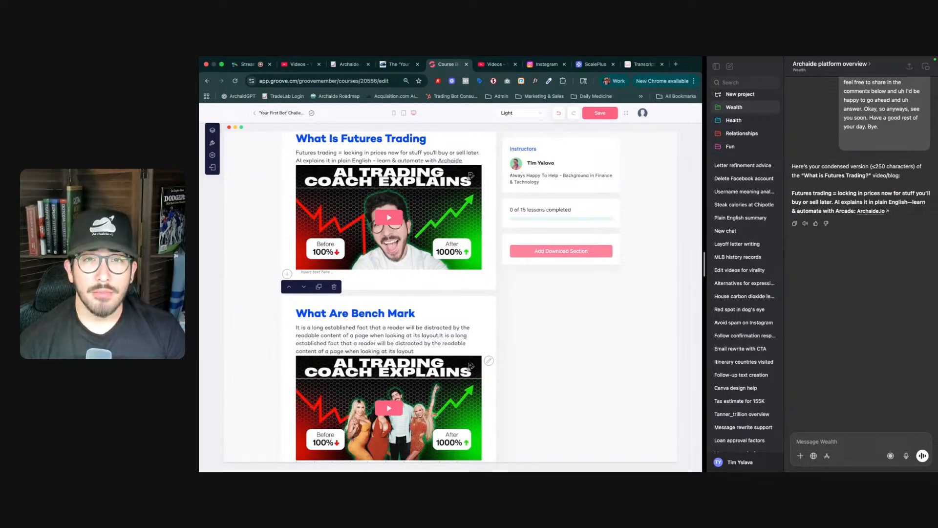
pyautogui.press('BackSpace')
pyautogui.press('BackSpace')
pyautogui.press('BackSpace')
pyautogui.press('BackSpace')
pyautogui.press('BackSpace')
pyautogui.write('marks?')
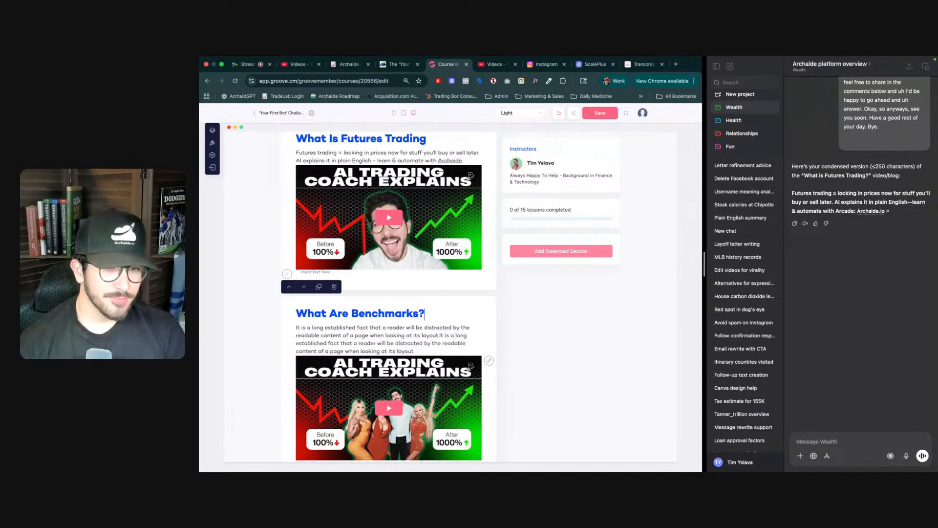
# - Select the placeholder paragraph and copy the benchmarks video's shareable link again from YouTube Studio
pyautogui.tripleClick(375, 343)
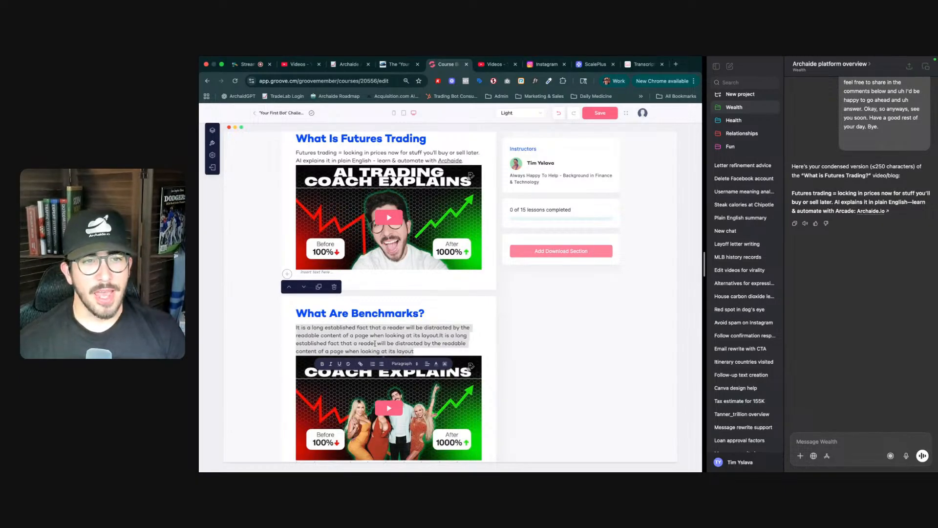
pyautogui.hotkey('ctrl', 'Tab')
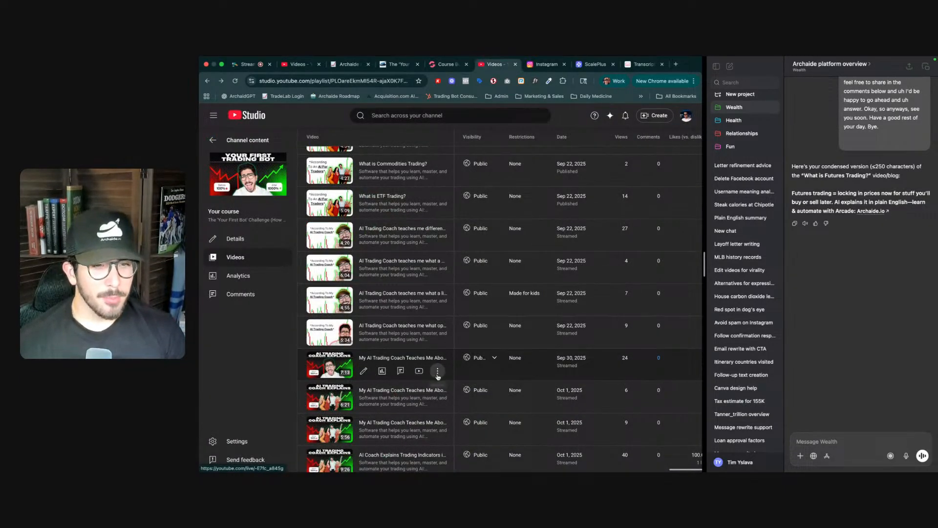
pyautogui.click(439, 406)
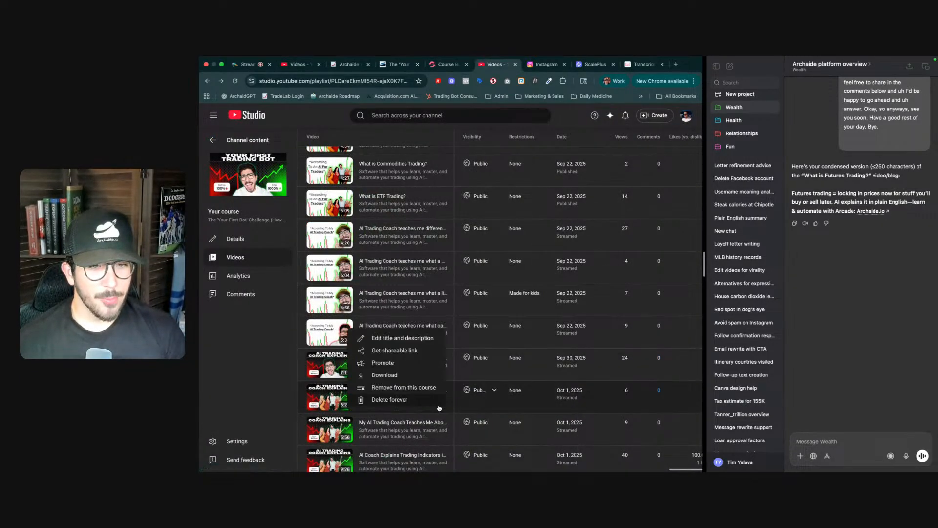
pyautogui.click(407, 352)
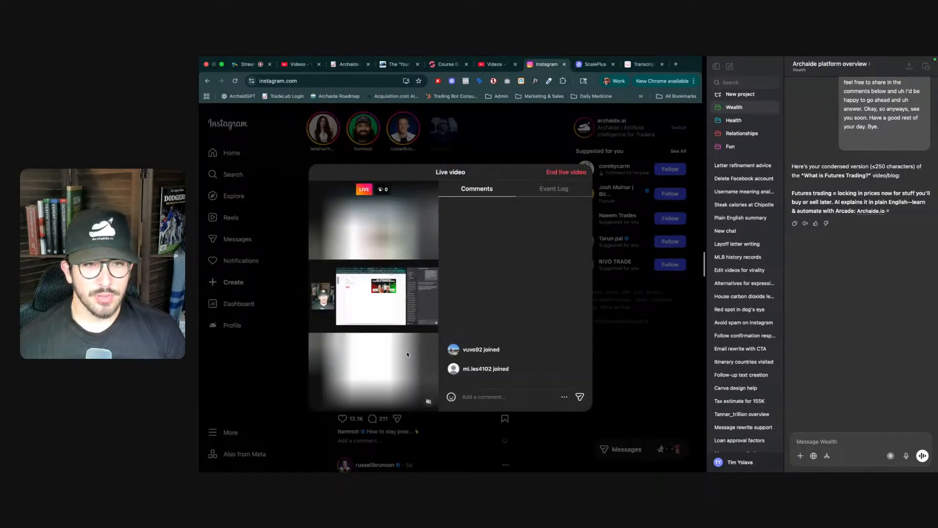
# - Paste the benchmarks video link into YouTubeToTranscript and request the free transcript
pyautogui.hotkey('ctrl', 'Tab')
pyautogui.hotkey('ctrl', 'Tab')
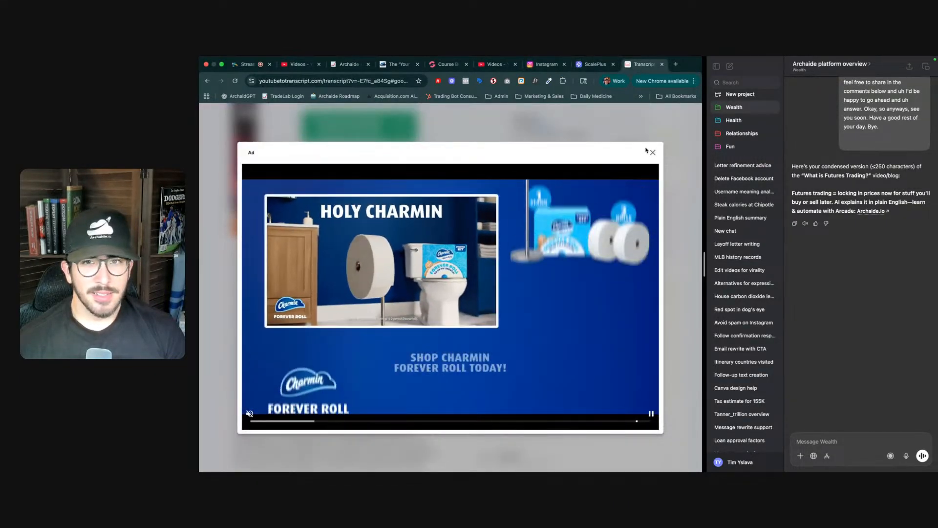
pyautogui.scroll(5, 427, 198)
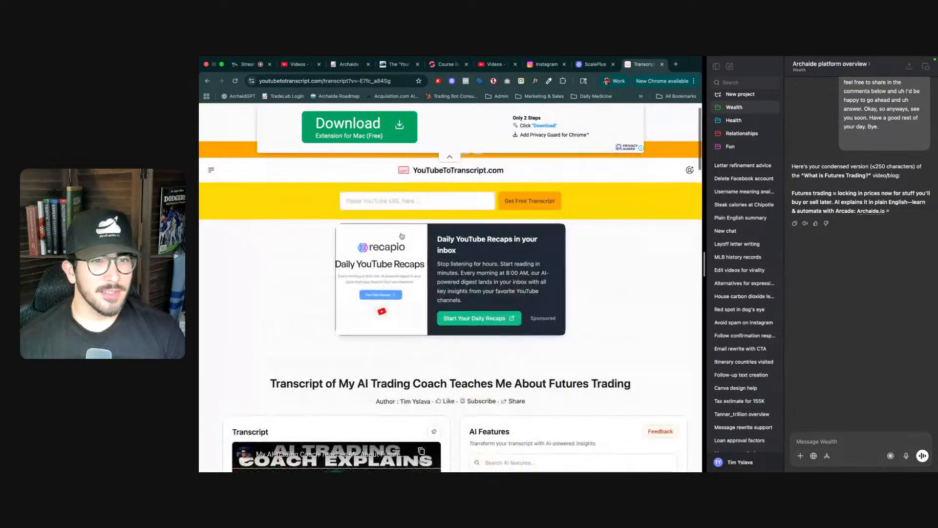
pyautogui.click(427, 200)
pyautogui.hotkey('ctrl', 'v')
pyautogui.click(508, 199)
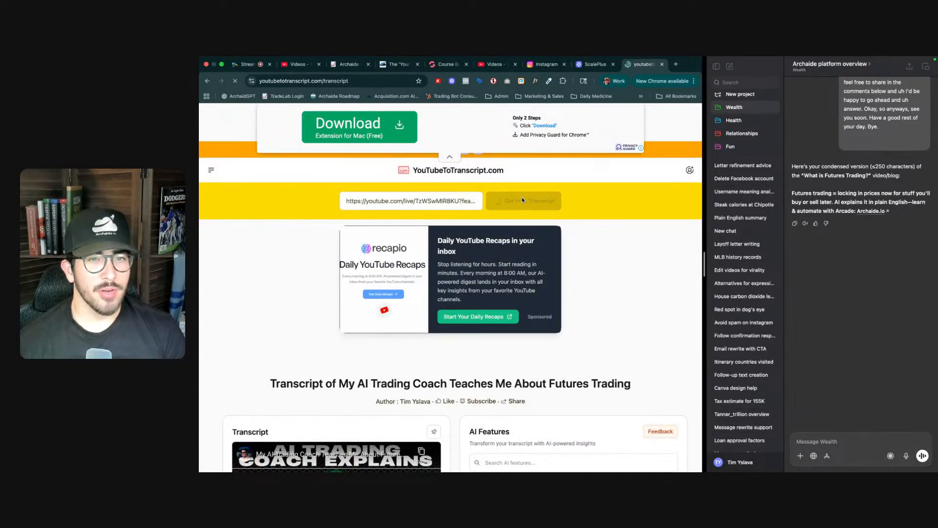
# - Copy the benchmarks video's transcript text
pyautogui.scroll(-5, 453, 328)
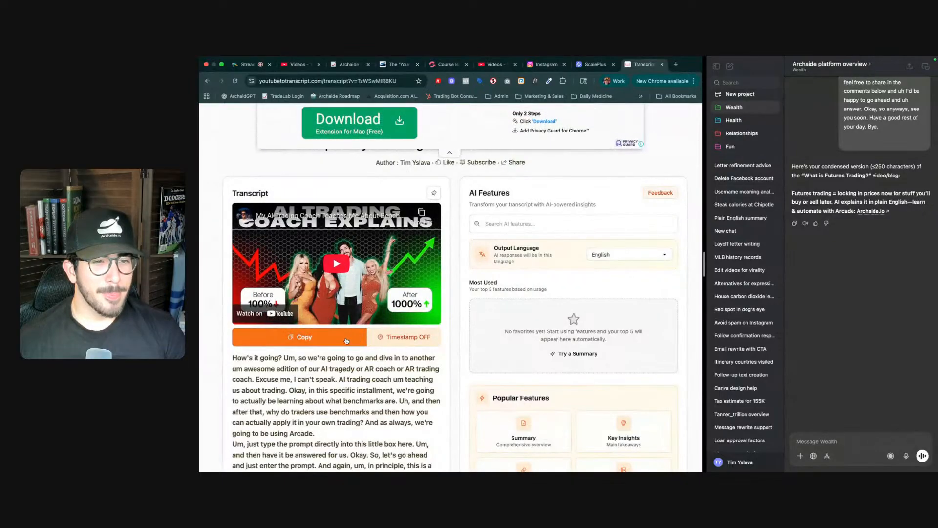
pyautogui.click(299, 337)
pyautogui.click(540, 195)
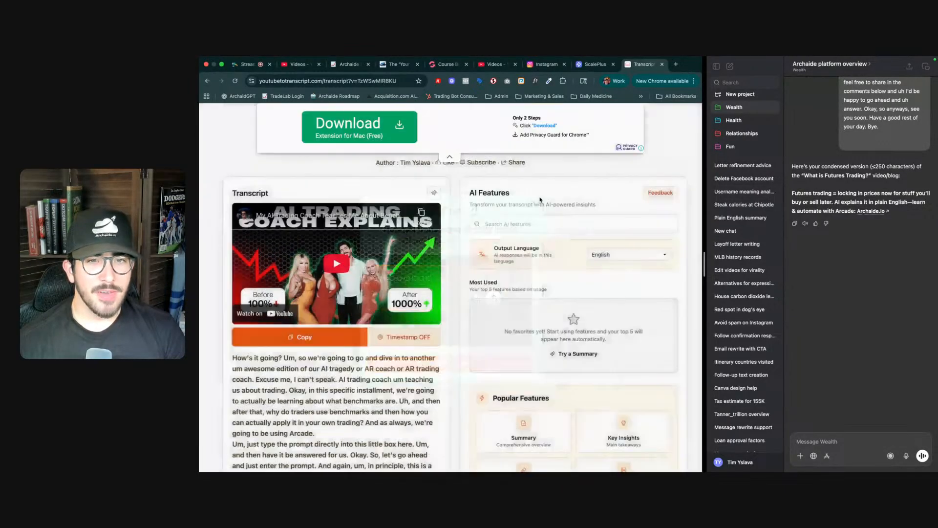
# - Paste the benchmarks transcript into the ChatGPT chat and ask for the same condensed summary
pyautogui.click(810, 442)
pyautogui.press('super+v')
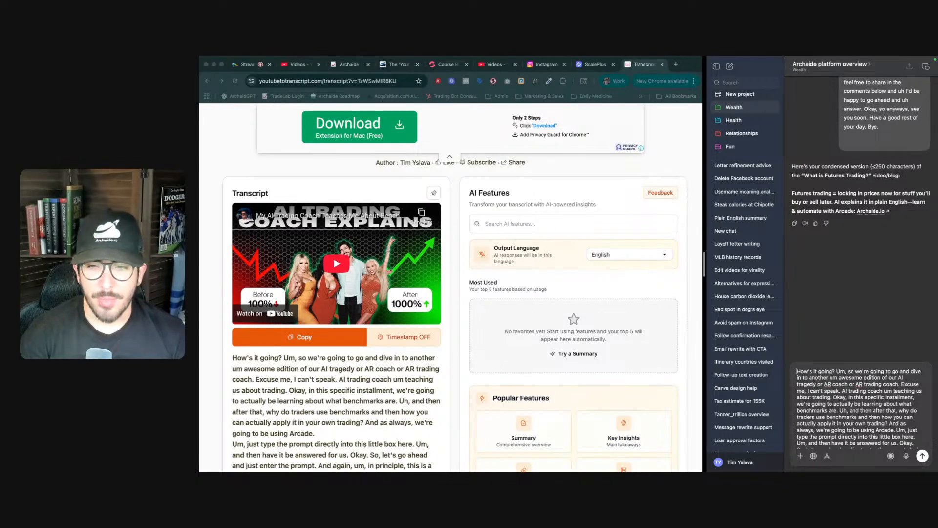
pyautogui.write('Same he')
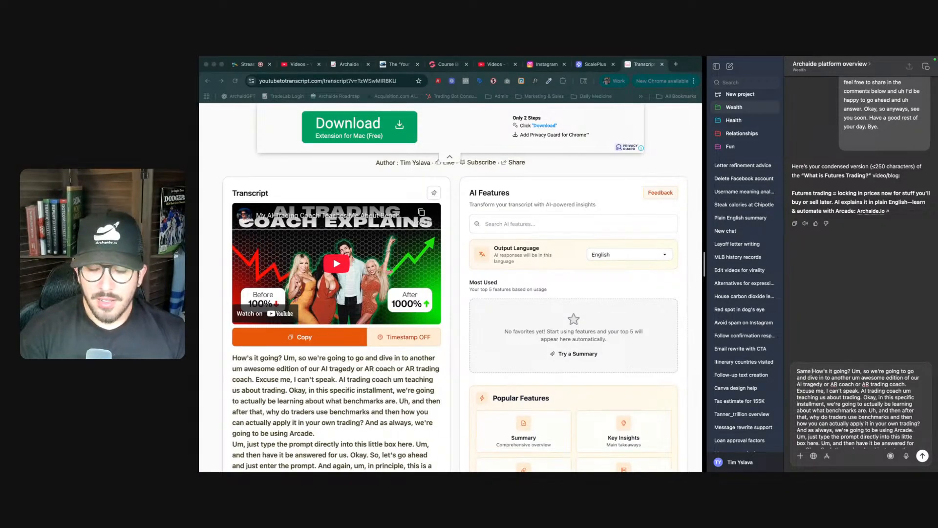
pyautogui.write('re')
pyautogui.press('Return')
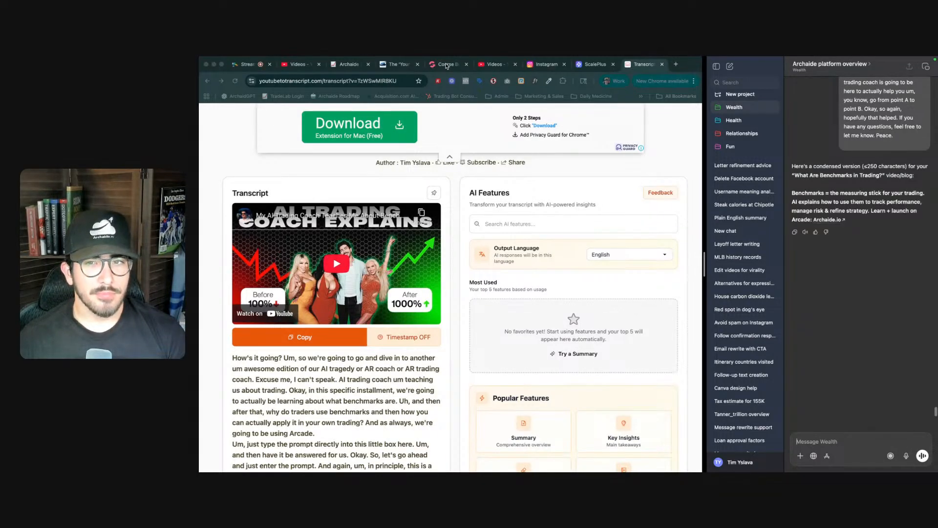
# - Switch back to the course builder and save the course page
pyautogui.click(446, 66)
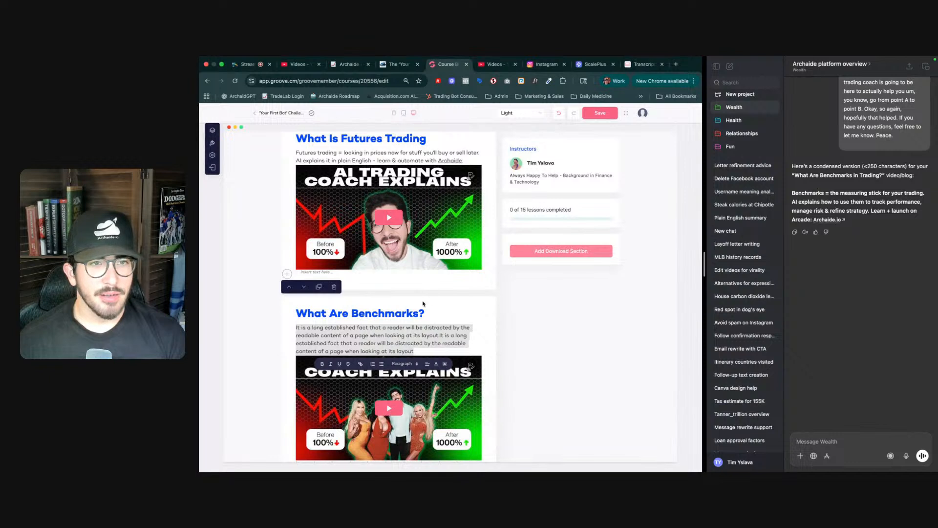
pyautogui.click(592, 115)
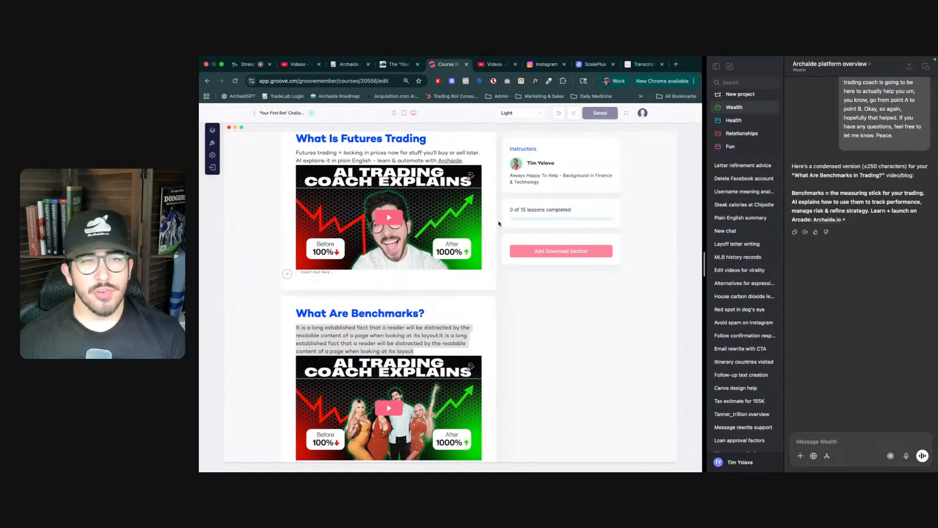
# - Replace the benchmarks placeholder paragraph with the summary 'Benchmarks = the measuring stick for your trading… Learn + launch on Archaide.'
pyautogui.click(410, 332)
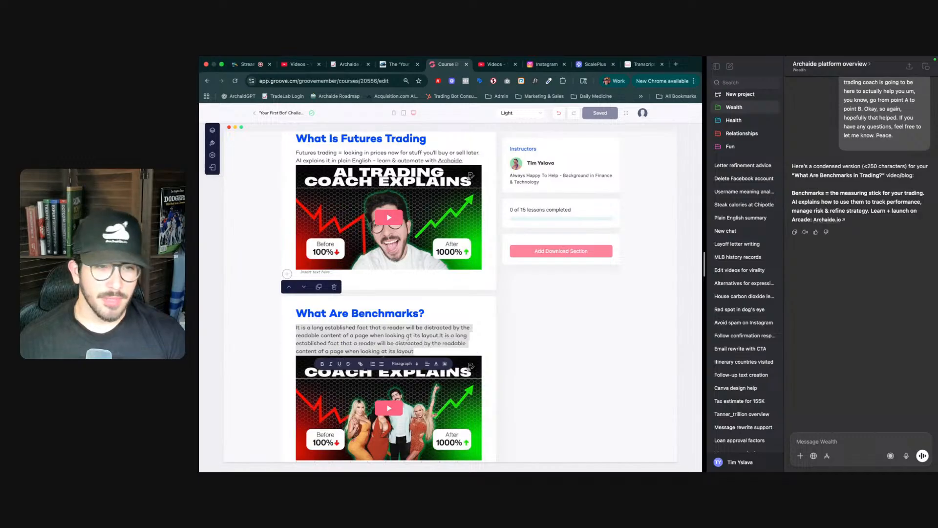
pyautogui.write('Bench')
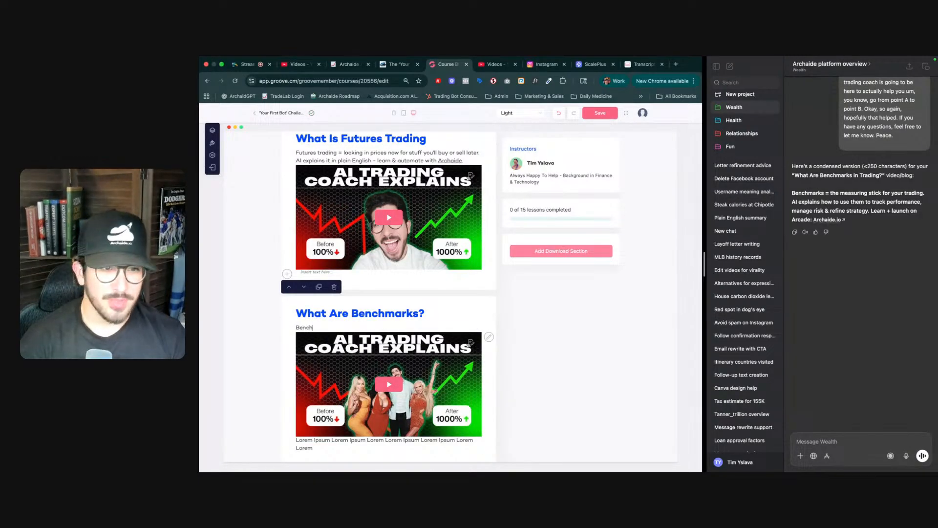
pyautogui.write('mark')
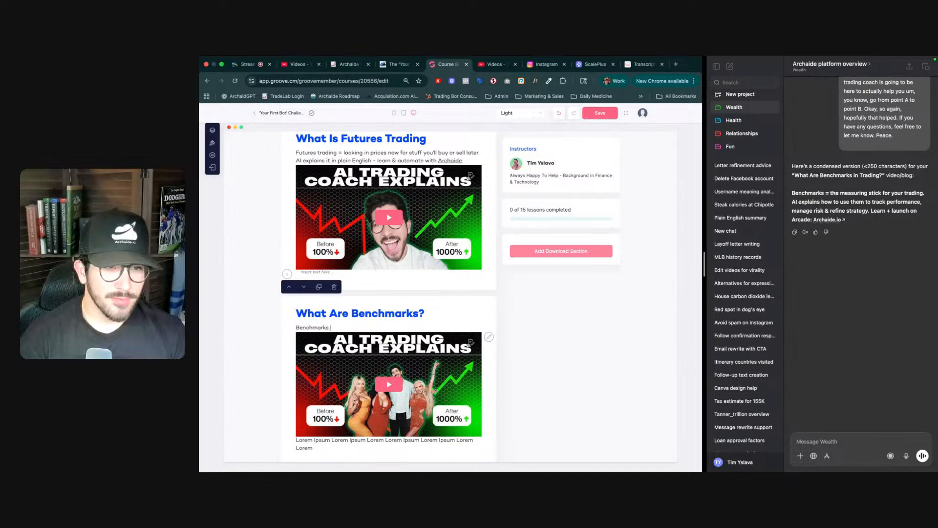
pyautogui.write('s =')
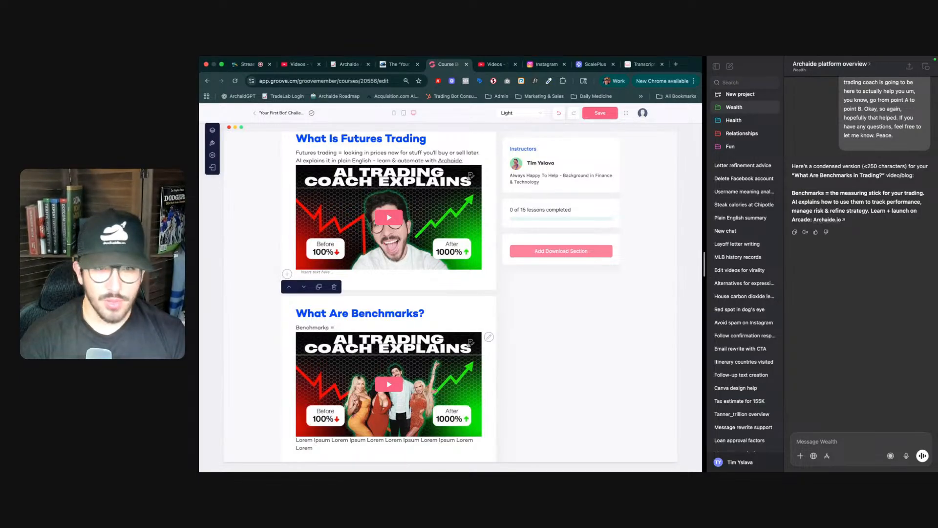
pyautogui.write(' the meas')
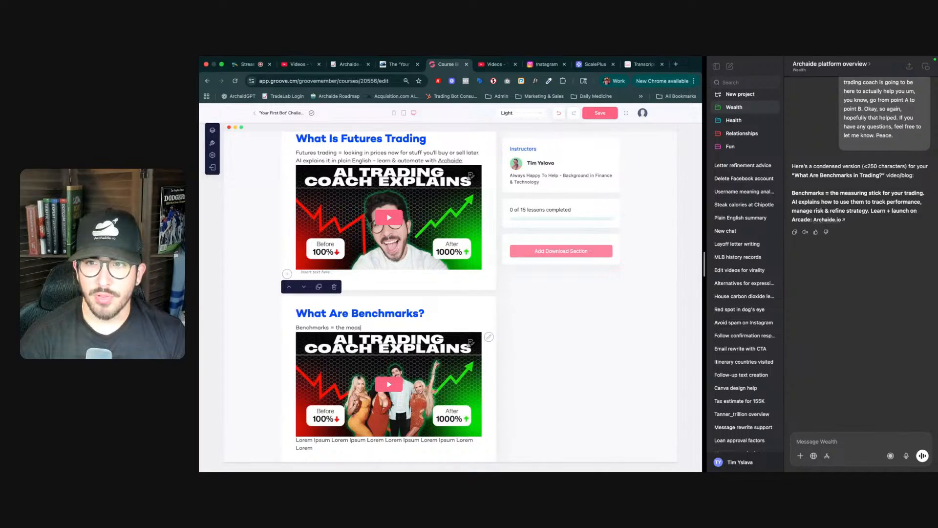
pyautogui.write('ureing')
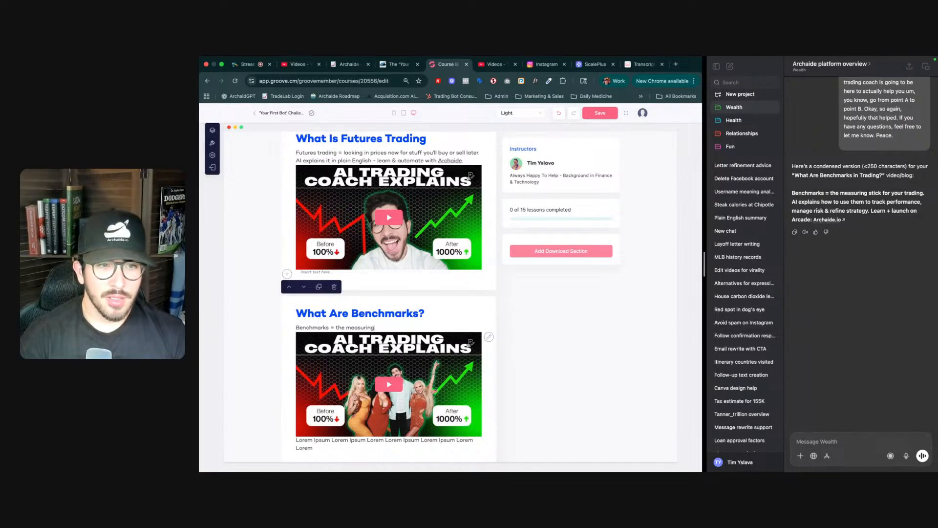
pyautogui.write(' stick fro')
pyautogui.press('BackSpace')
pyautogui.press('BackSpace')
pyautogui.write('or your')
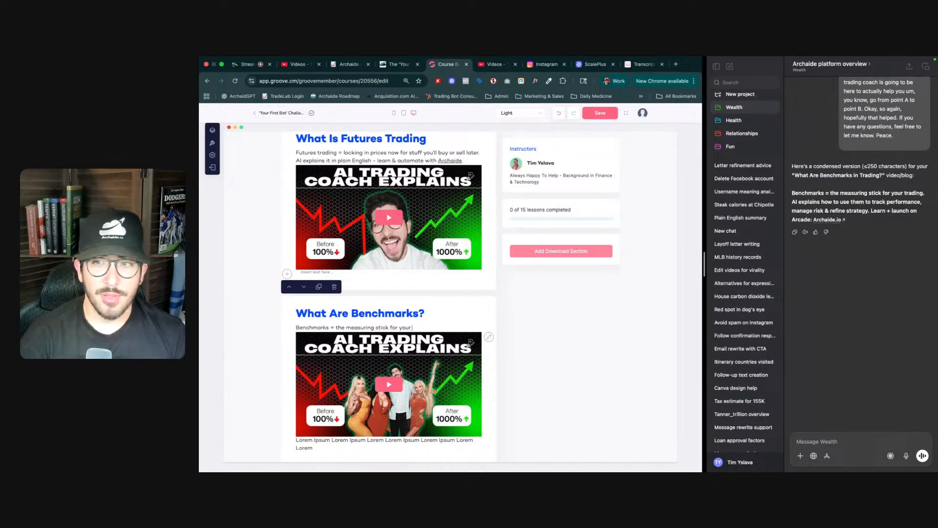
pyautogui.write(' trading')
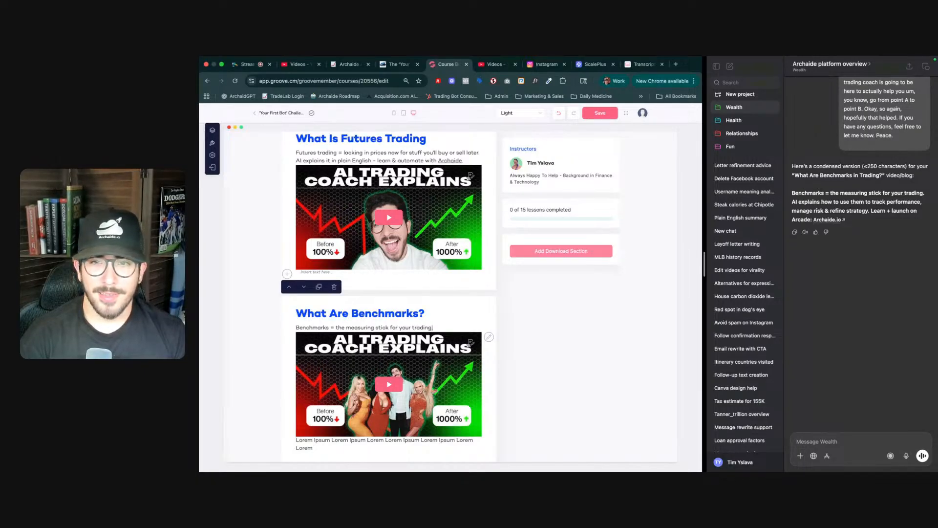
pyautogui.write('. AI ')
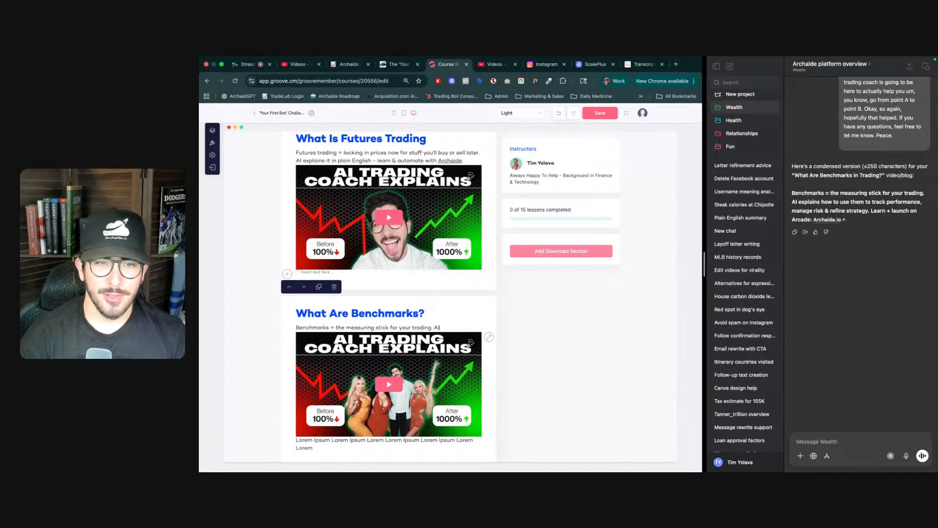
pyautogui.write('explains how to use')
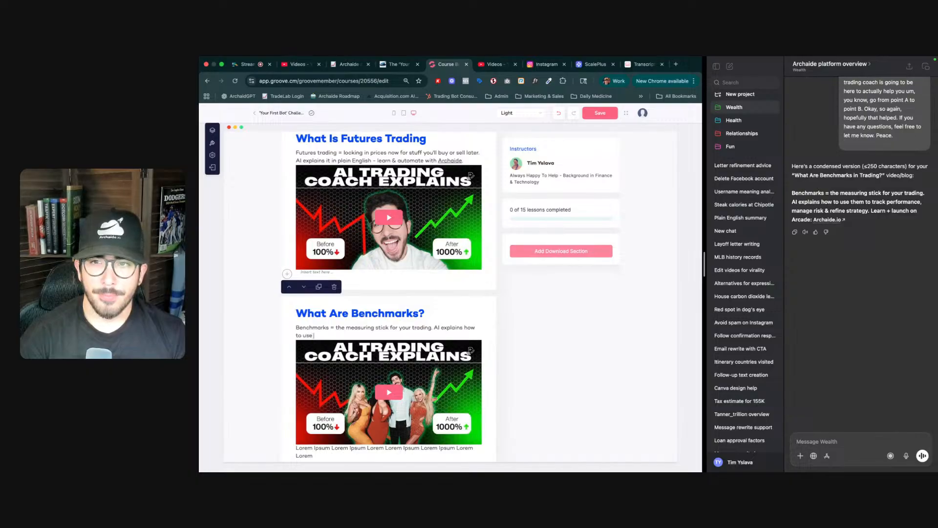
pyautogui.write(' them to')
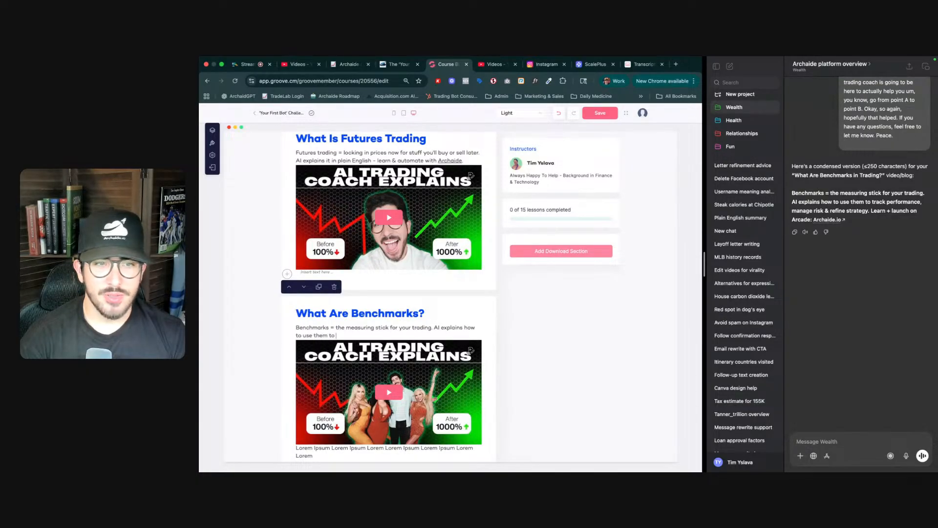
pyautogui.write(' track perfor')
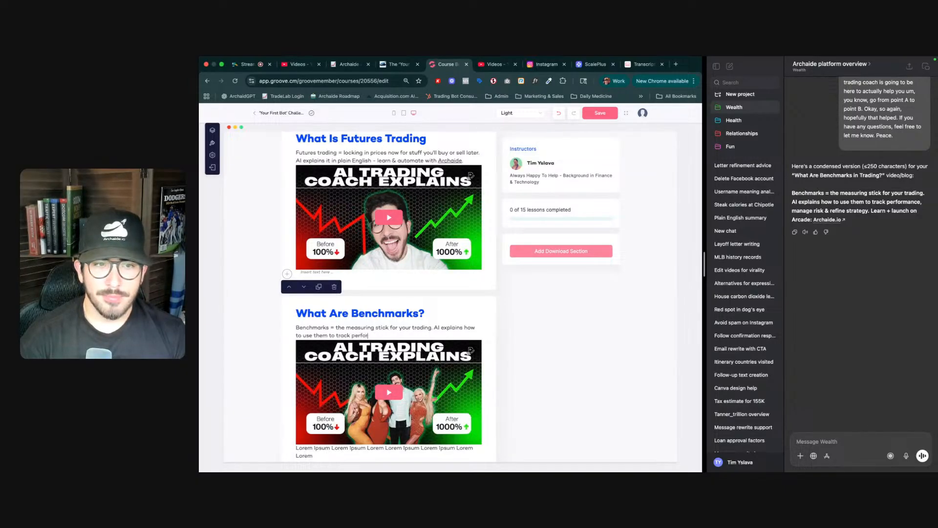
pyautogui.write('mance')
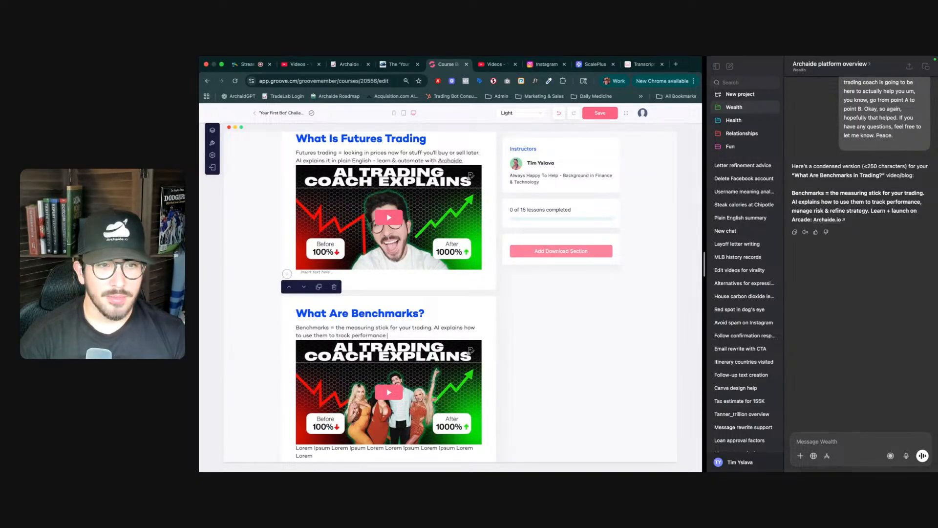
pyautogui.write('. mange risk &')
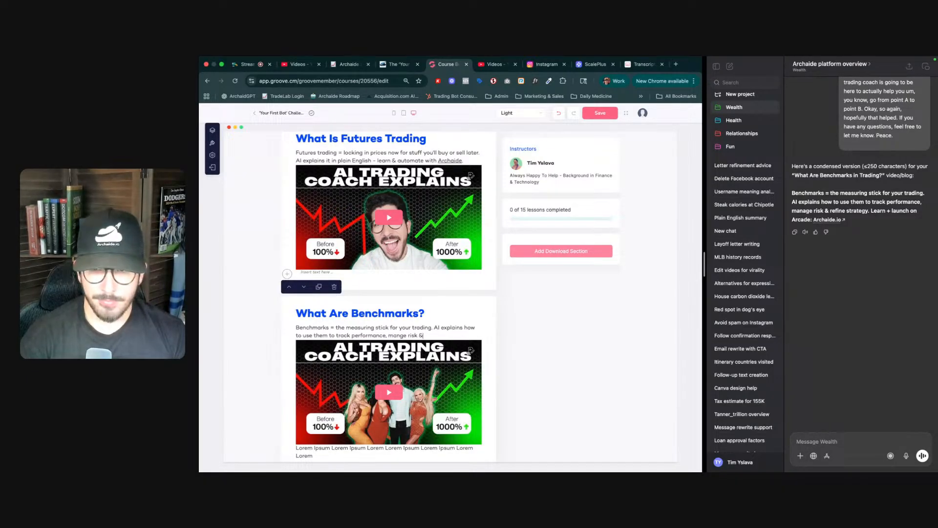
pyautogui.write(' refine s')
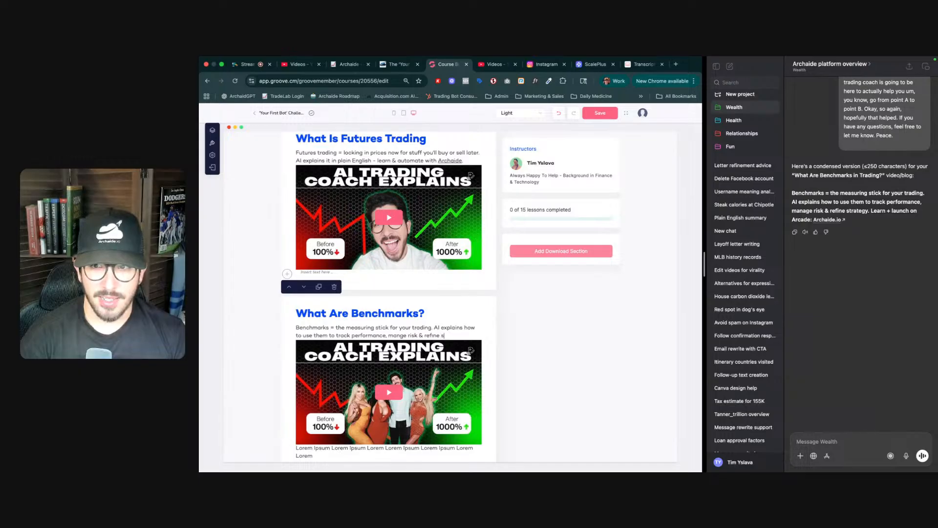
pyautogui.write('tra')
pyautogui.write('g')
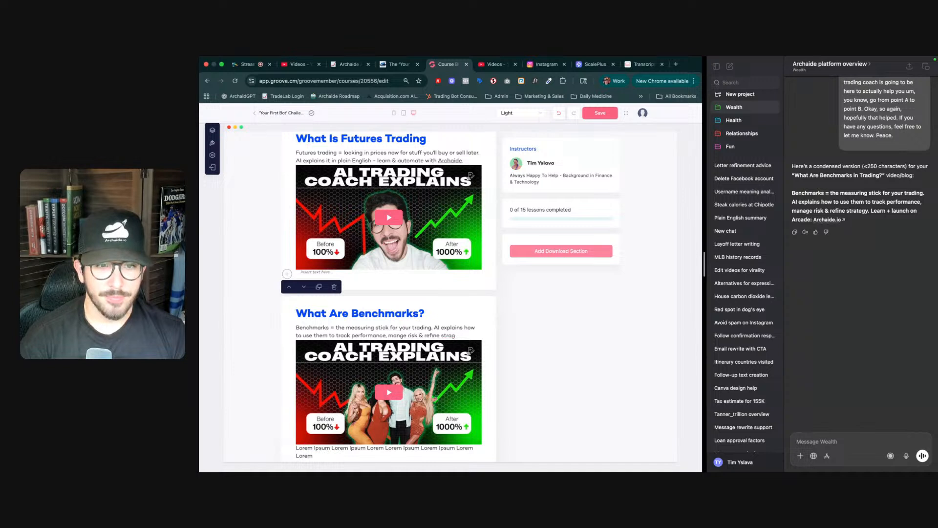
pyautogui.write('ytegy.')
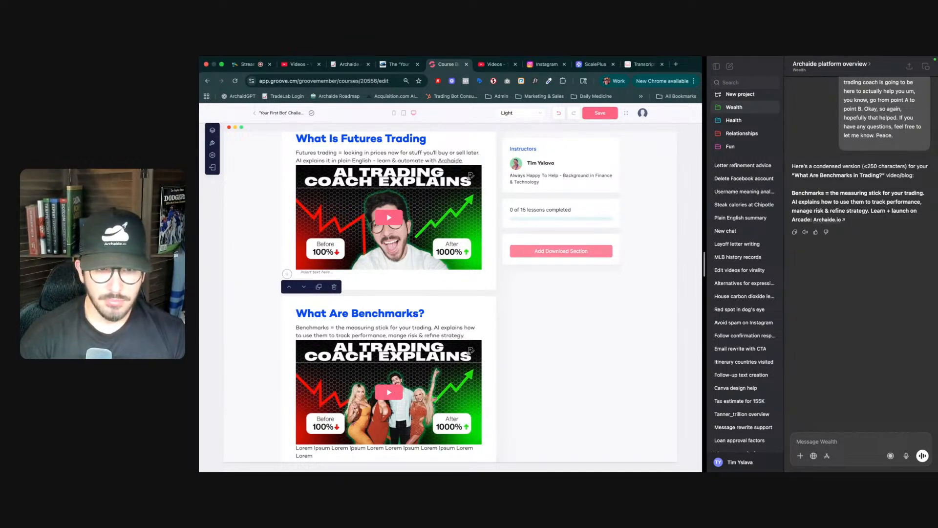
pyautogui.write('Le')
pyautogui.write(' Lear')
pyautogui.write('n')
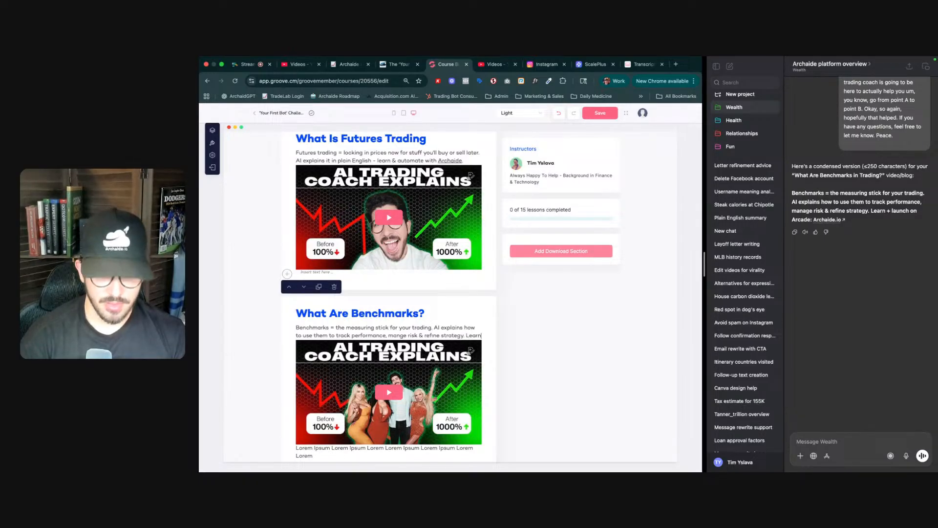
pyautogui.write(' +')
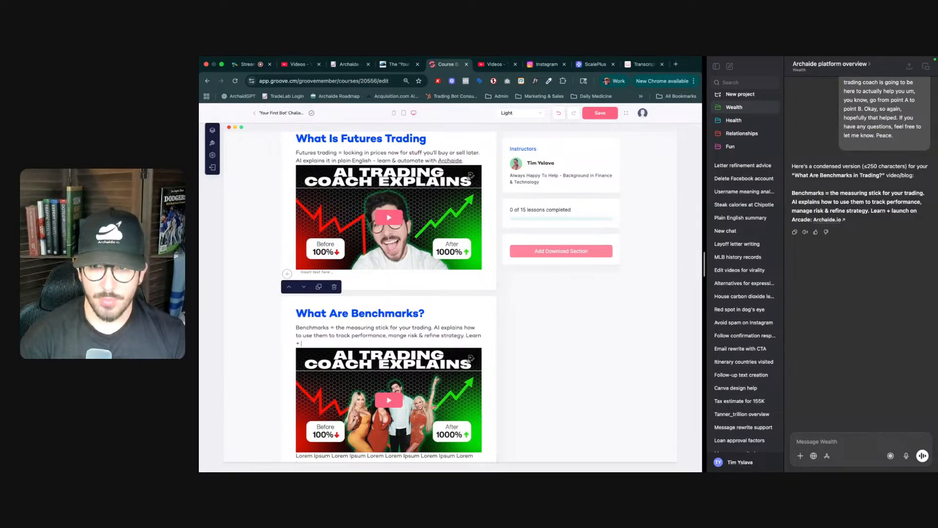
pyautogui.write(' launch on Archaide')
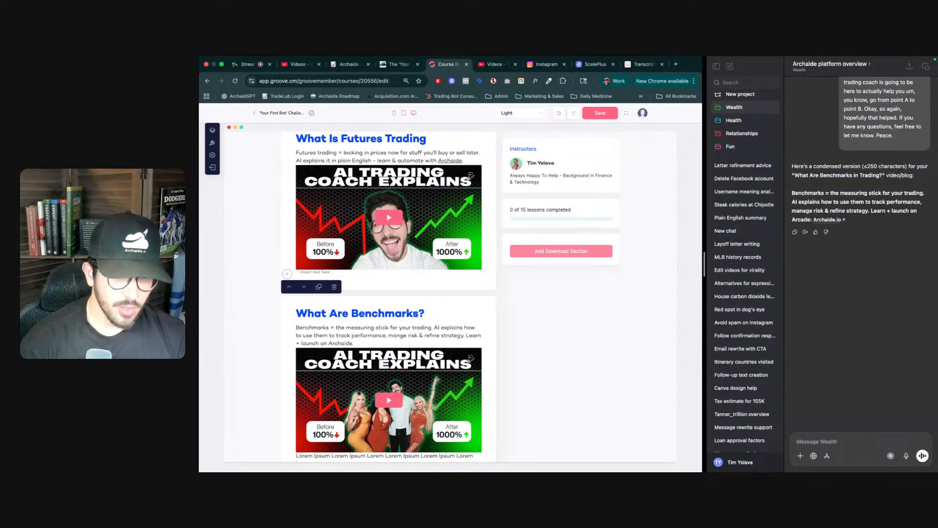
pyautogui.write('.')
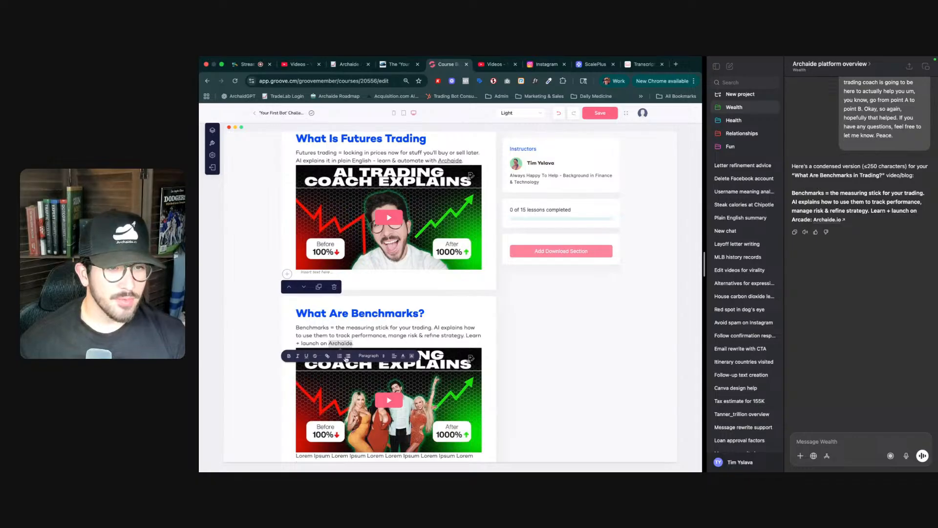
pyautogui.click(327, 355)
pyautogui.write('https://archa')
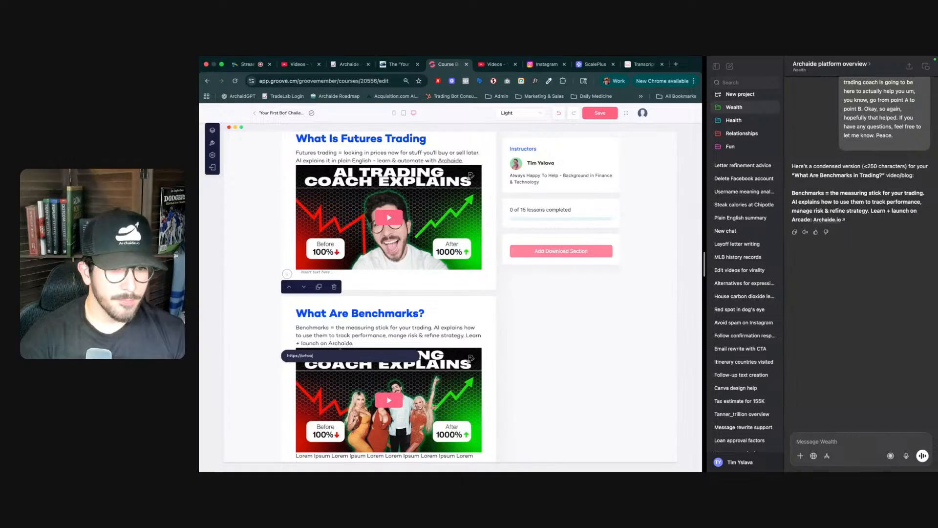
pyautogui.press('BackSpace')
pyautogui.write('iad')
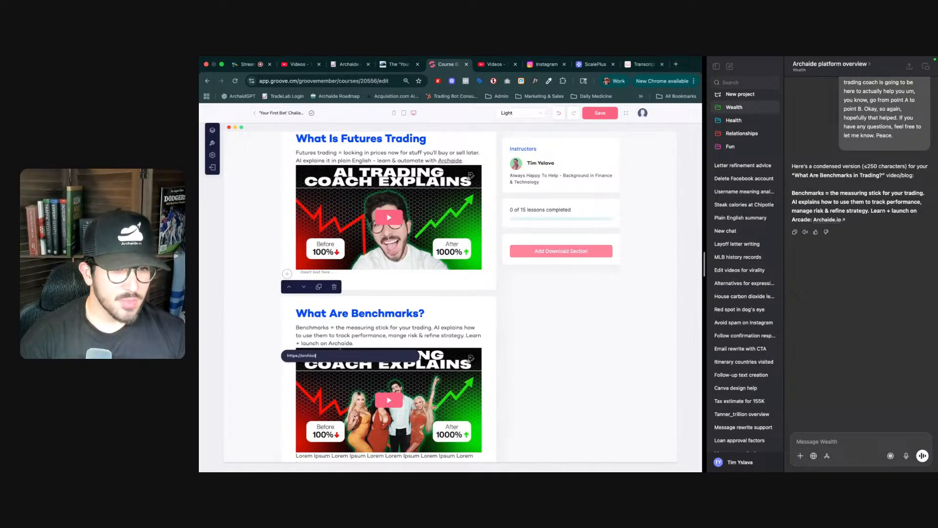
pyautogui.press('BackSpace')
pyautogui.press('BackSpace')
pyautogui.press('BackSpace')
pyautogui.write('aide.io')
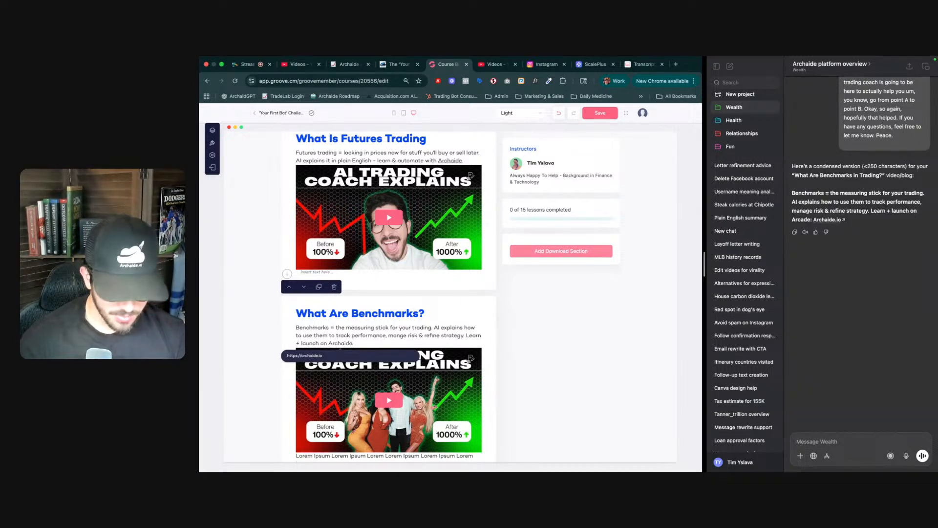
pyautogui.write('heckout')
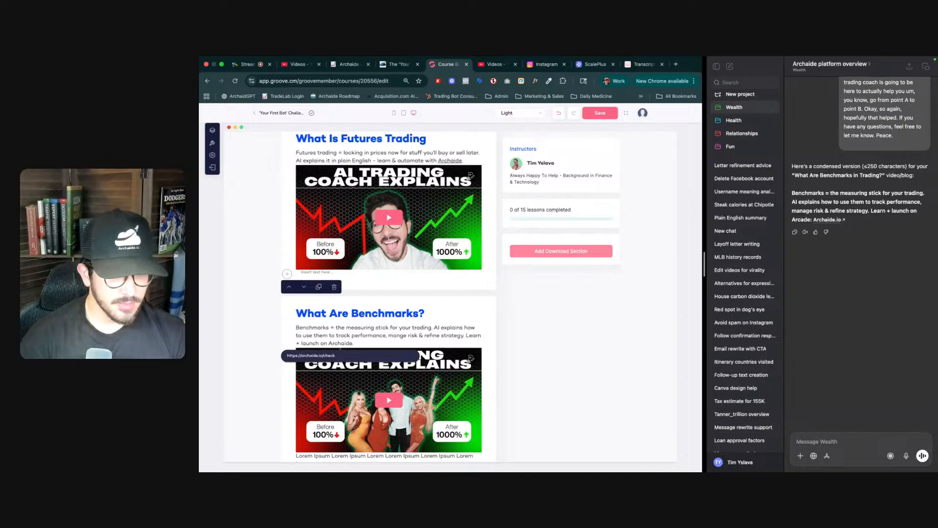
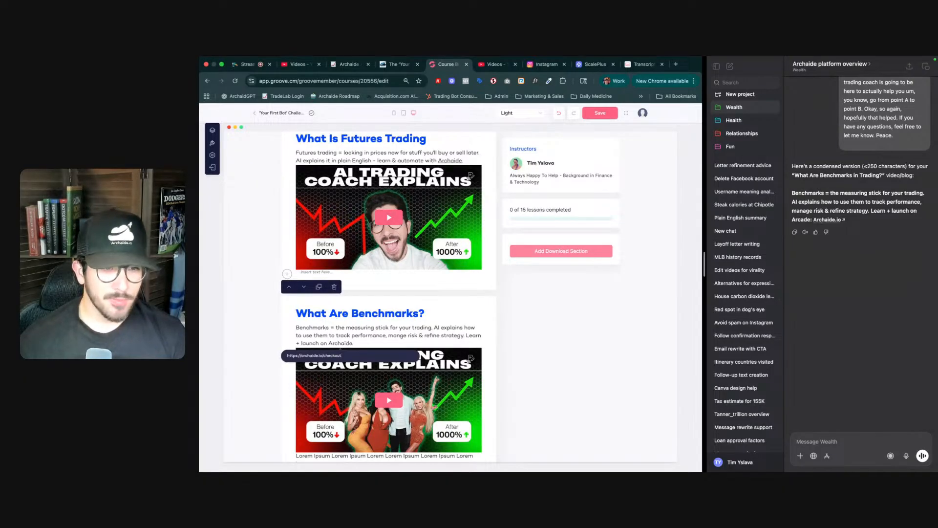
# - Save the course page with the linked benchmarks paragraph
pyautogui.press('Return')
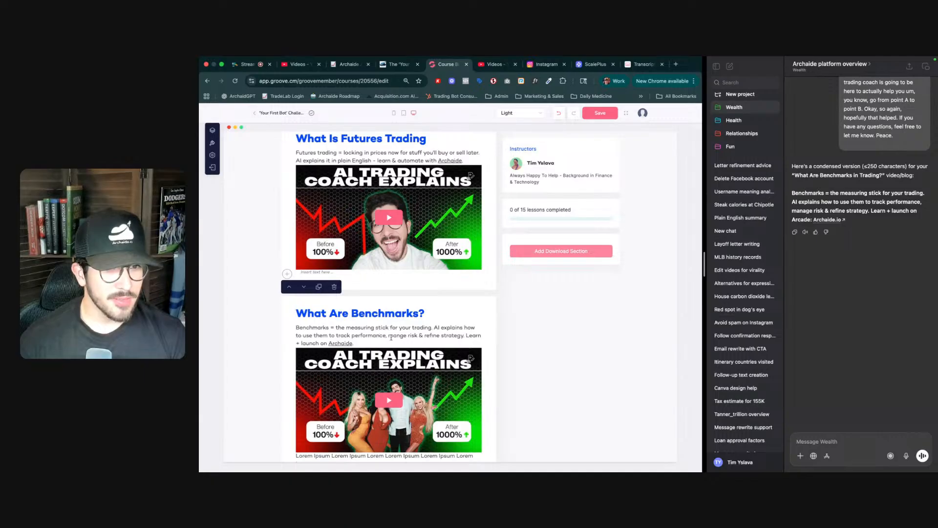
pyautogui.scroll(-2, 378, 323)
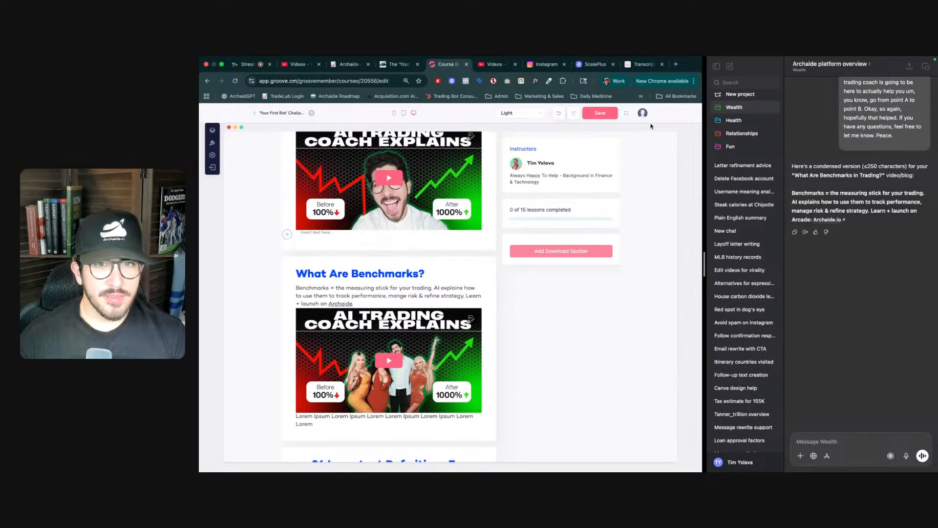
pyautogui.click(605, 112)
pyautogui.scroll(-1, 423, 344)
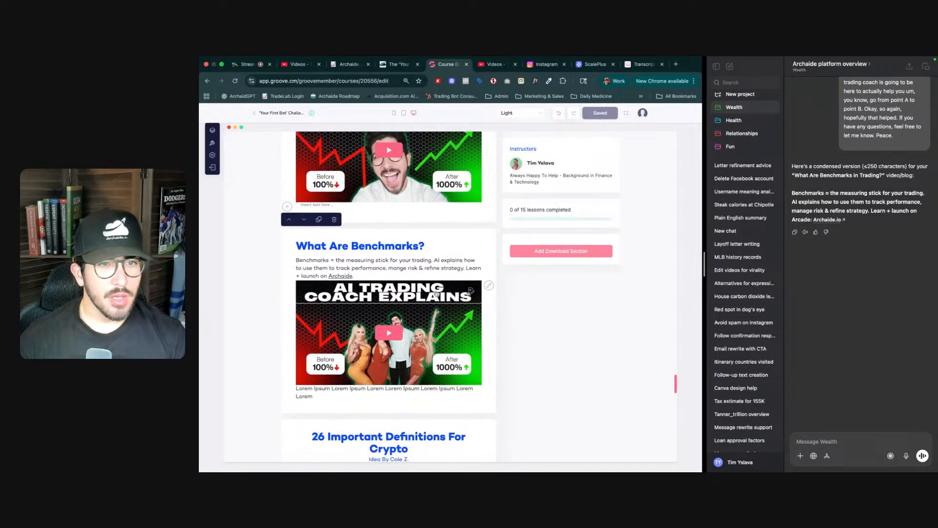
# - Add a new Video section block below the 'Your First Bot' Blueprint PDF section
pyautogui.hotkey('ctrl', 'Tab')
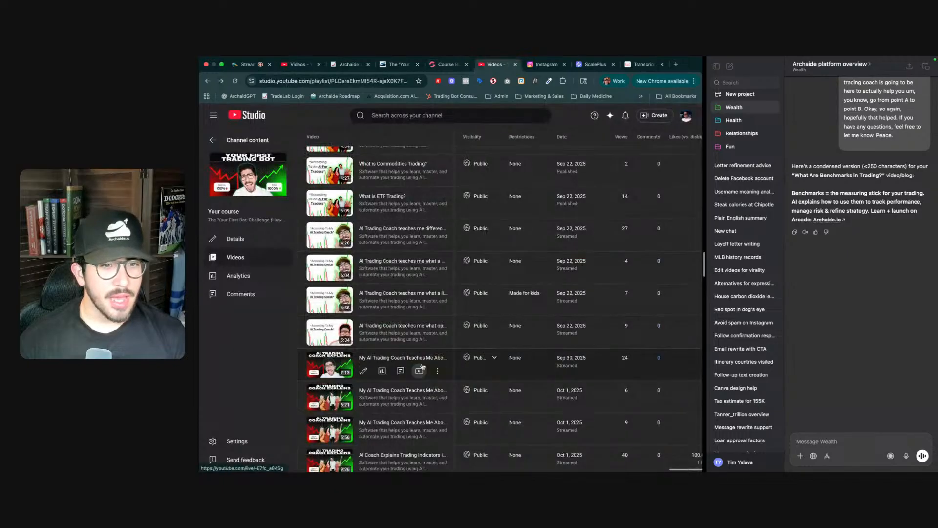
pyautogui.scroll(-3, 434, 419)
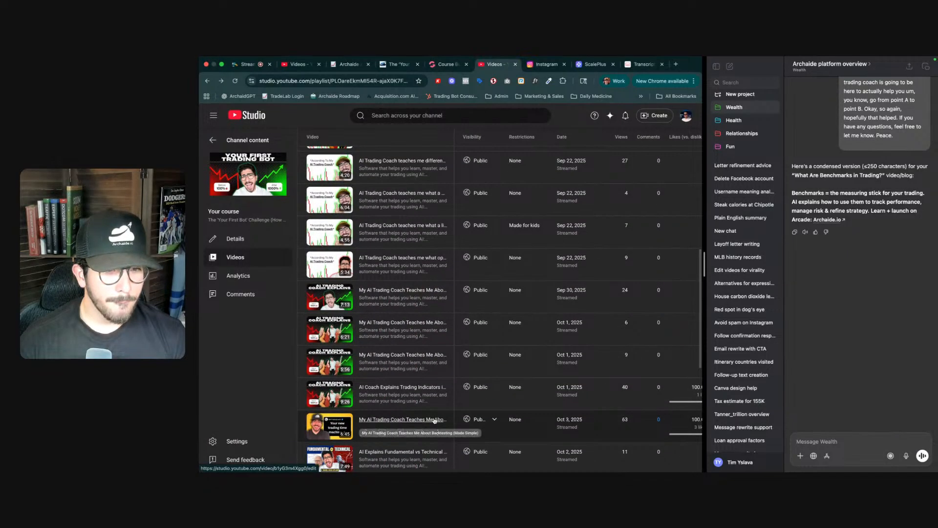
pyautogui.scroll(-1, 434, 420)
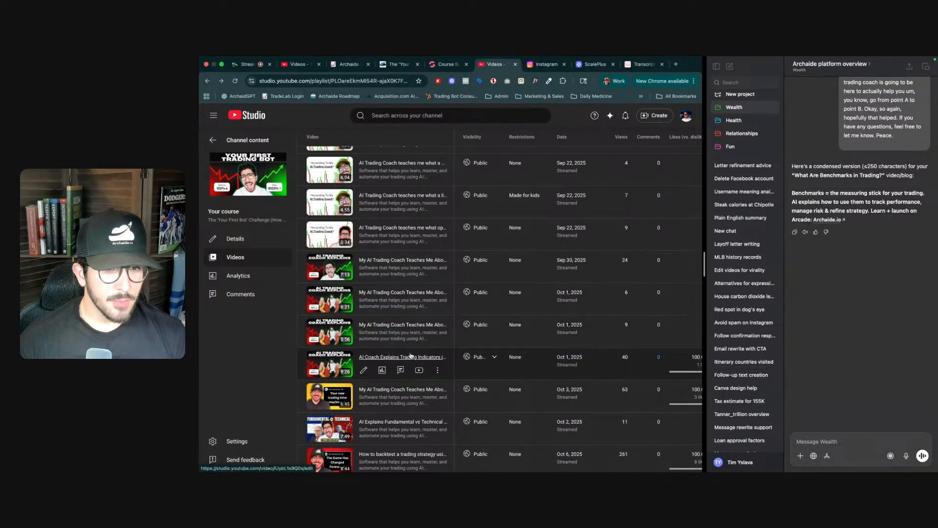
pyautogui.hotkey('ctrl', 'shift', 'Tab')
pyautogui.scroll(-3, 419, 413)
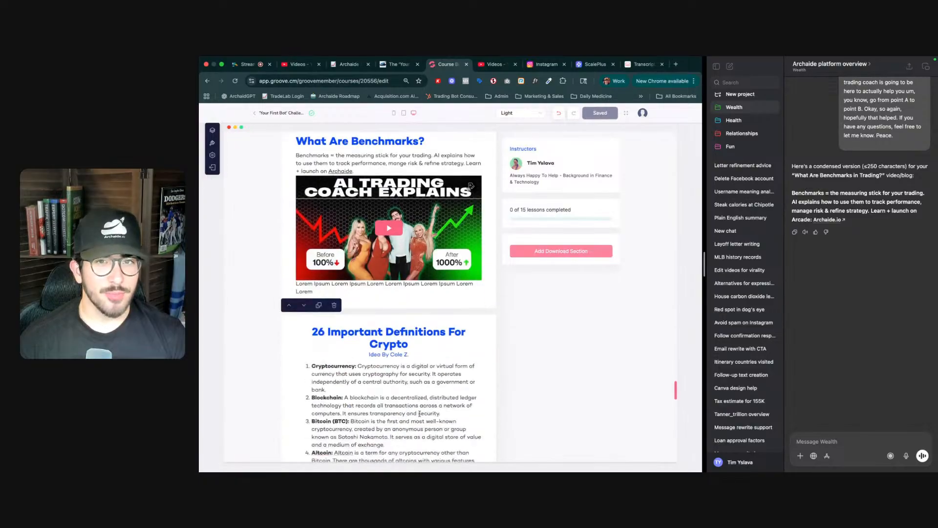
pyautogui.scroll(-15, 419, 412)
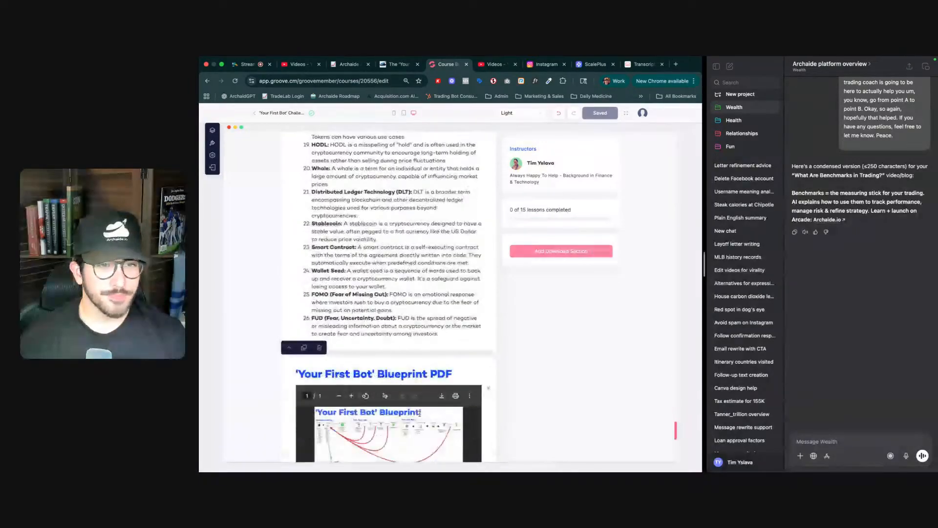
pyautogui.click(388, 366)
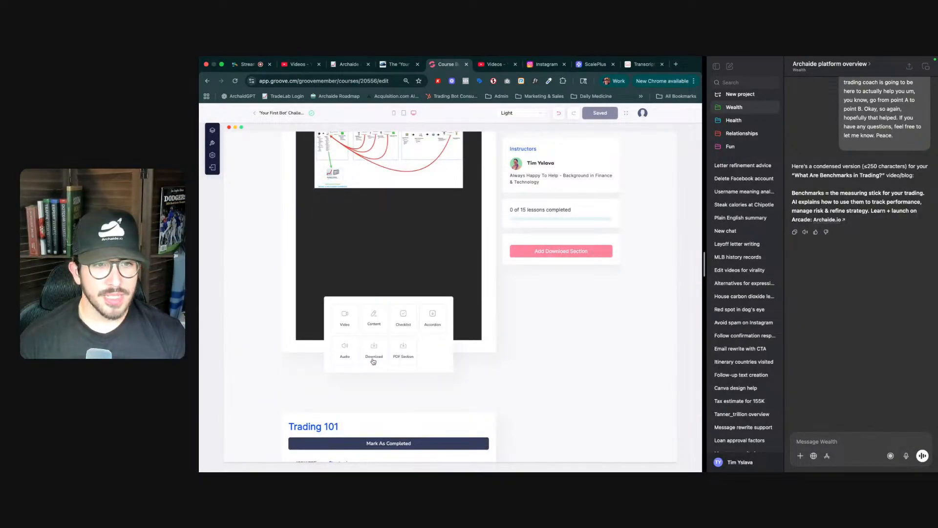
pyautogui.click(355, 323)
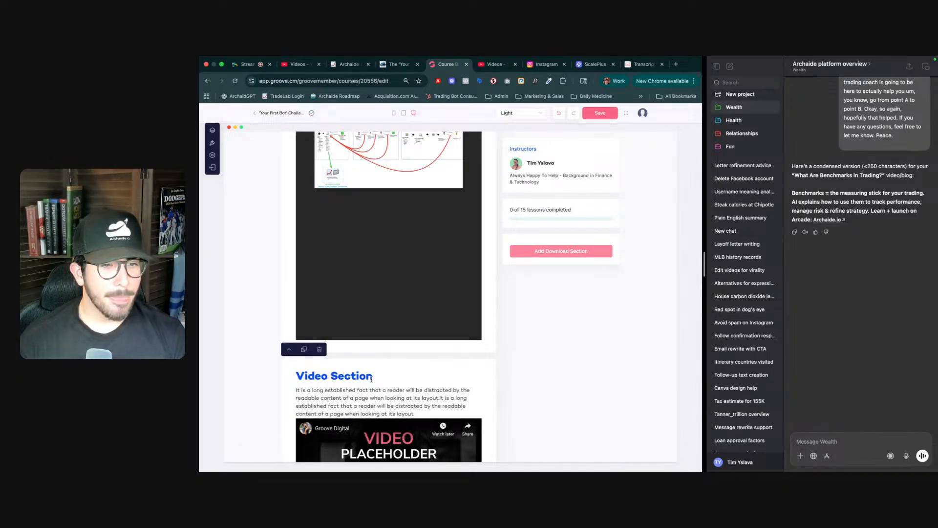
# - Move the new Video section up two places so it sits directly under the benchmarks lesson
pyautogui.scroll(1, 337, 373)
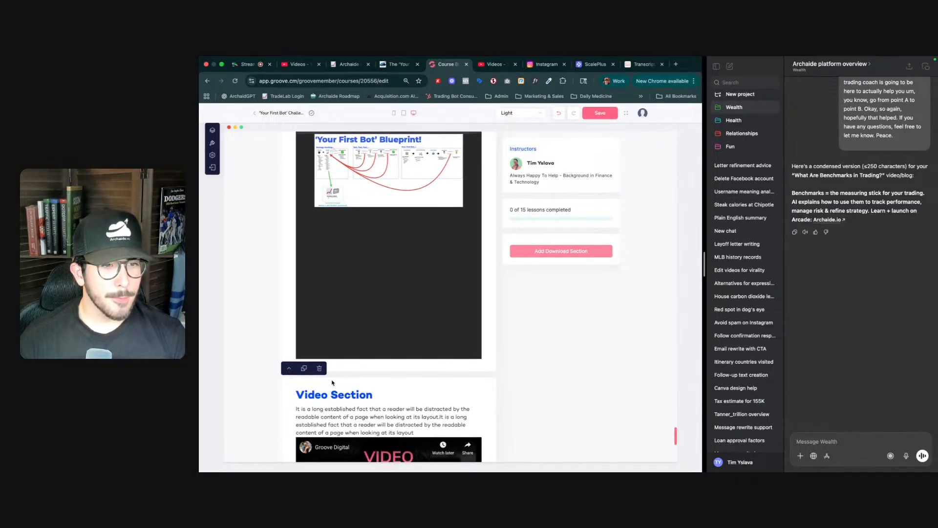
pyautogui.click(291, 369)
pyautogui.scroll(5, 307, 335)
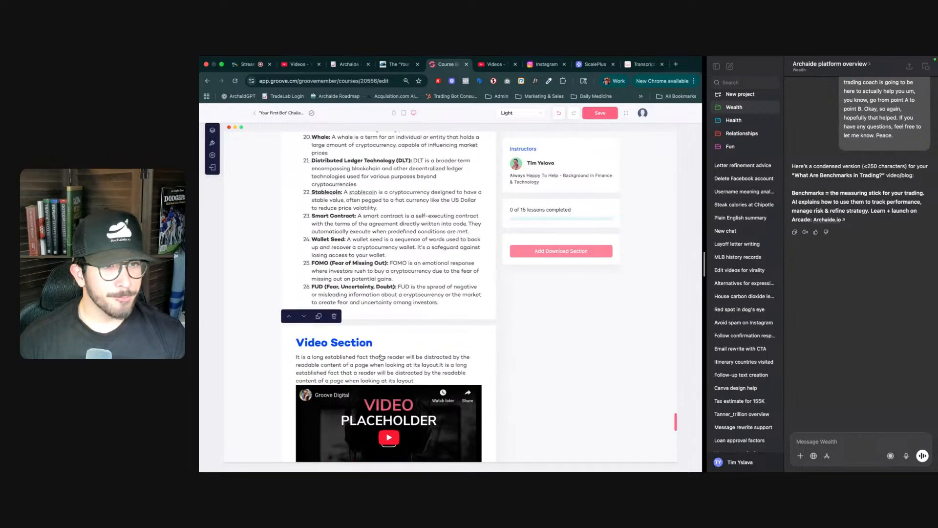
pyautogui.click(288, 316)
pyautogui.scroll(3, 295, 318)
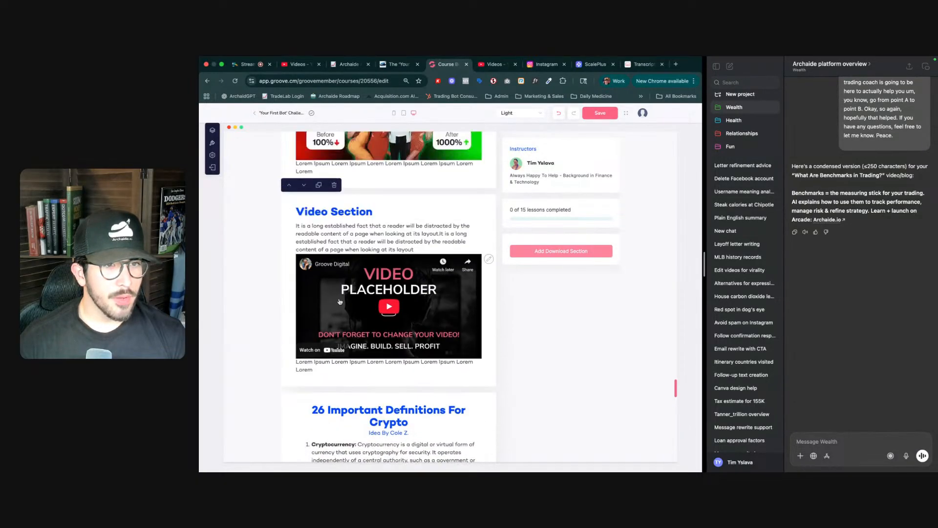
# - Copy the share link of the 'My AI Trading Coach Teaches Me About Trading Strategies' video in YouTube Studio
pyautogui.tripleClick(332, 210)
pyautogui.hotkey('ctrl', 'Tab')
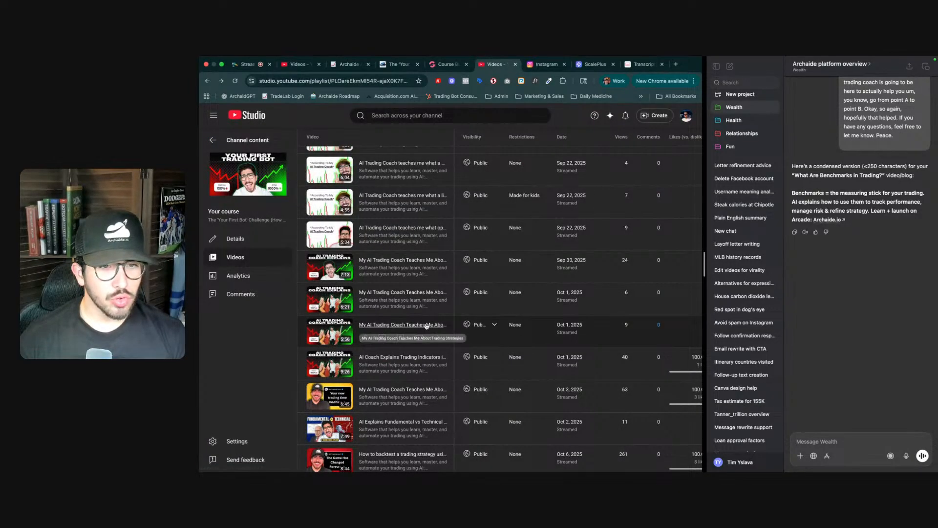
pyautogui.click(248, 64)
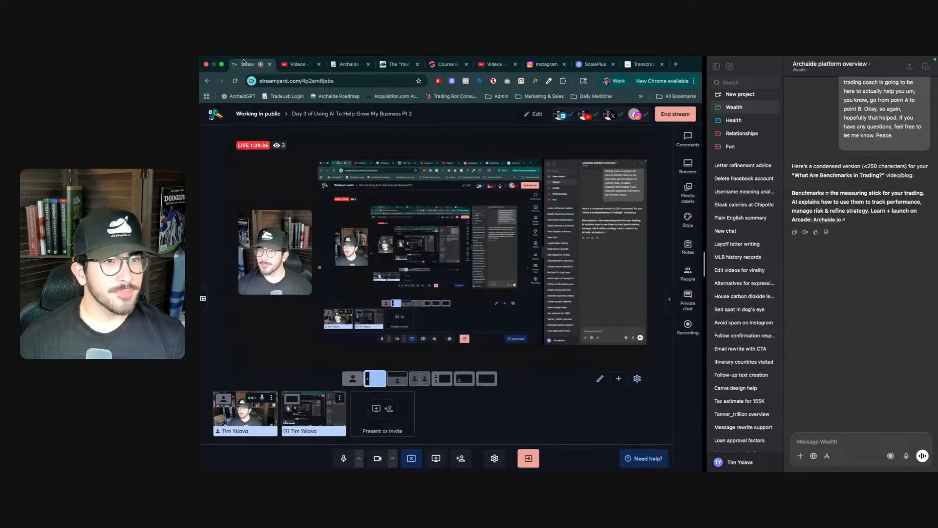
pyautogui.moveTo(276, 146)
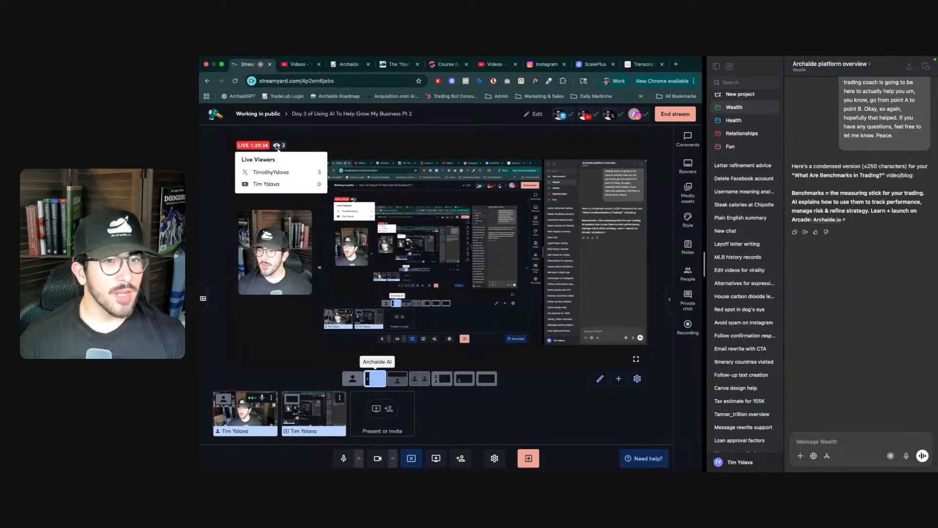
pyautogui.click(495, 64)
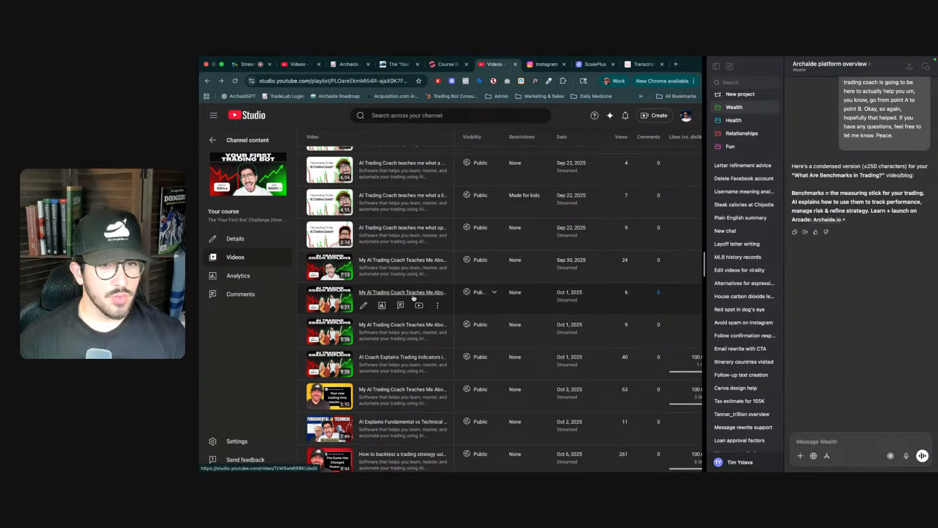
pyautogui.scroll(-1, 421, 328)
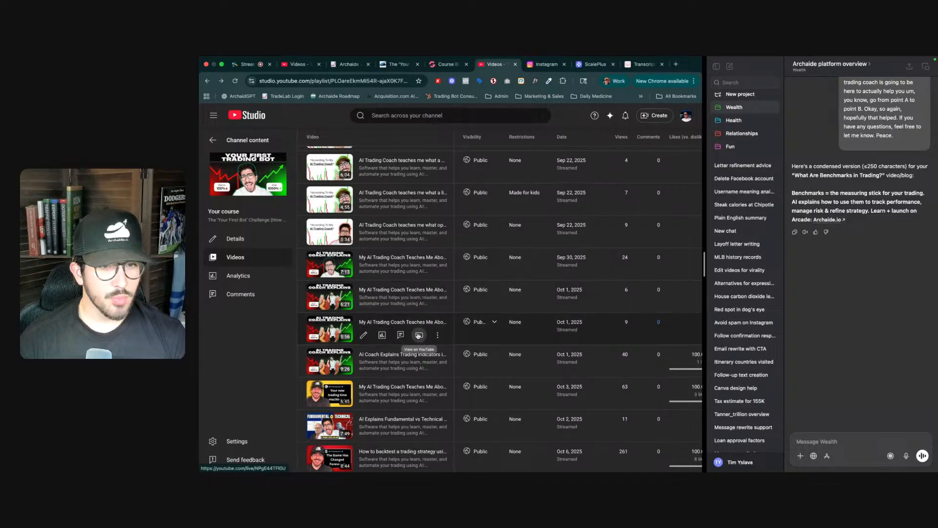
pyautogui.click(439, 337)
pyautogui.click(409, 349)
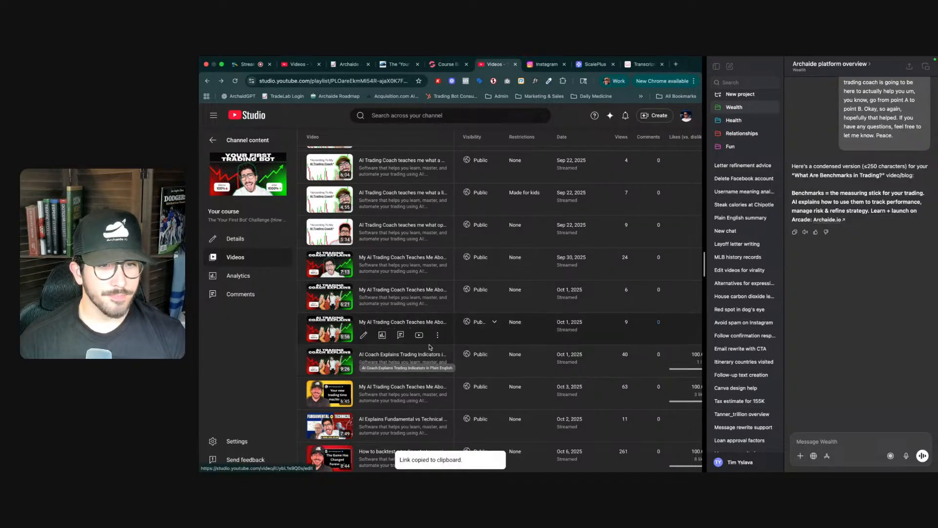
# - Fetch the transcript for the copied video link on YouTubeToTranscript
pyautogui.hotkey('ctrl', 'Tab')
pyautogui.hotkey('ctrl', 'Tab')
pyautogui.hotkey('ctrl', 'Tab')
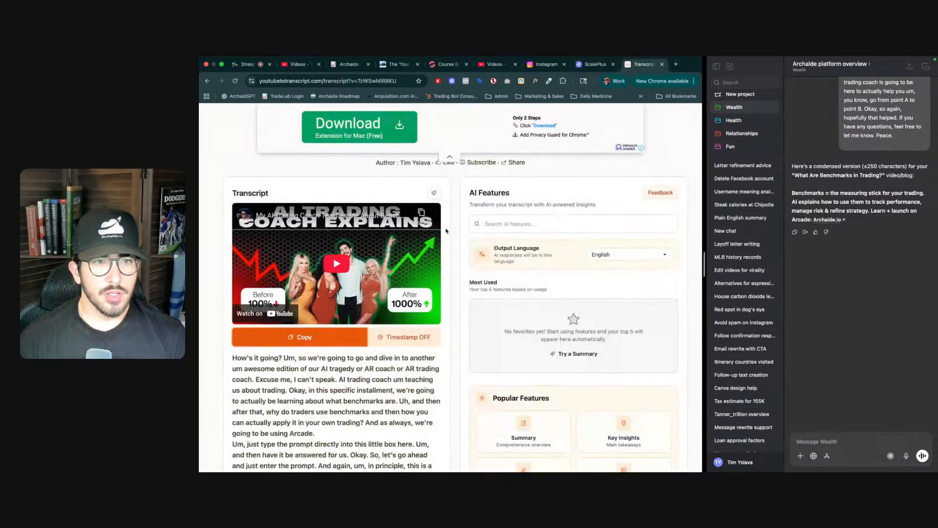
pyautogui.scroll(5, 465, 204)
pyautogui.click(420, 223)
pyautogui.press('super+v')
pyautogui.click(526, 224)
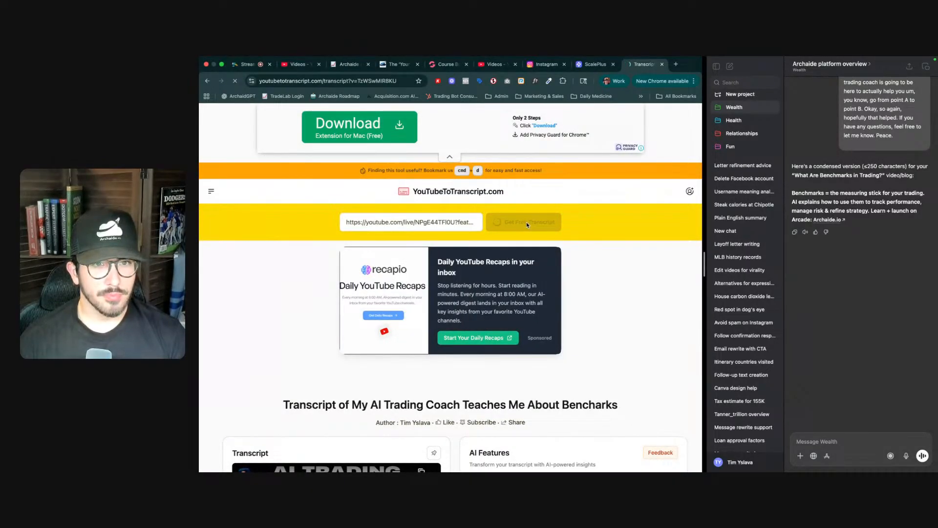
# - Copy the full Trading Strategies transcript
pyautogui.scroll(-4, 440, 376)
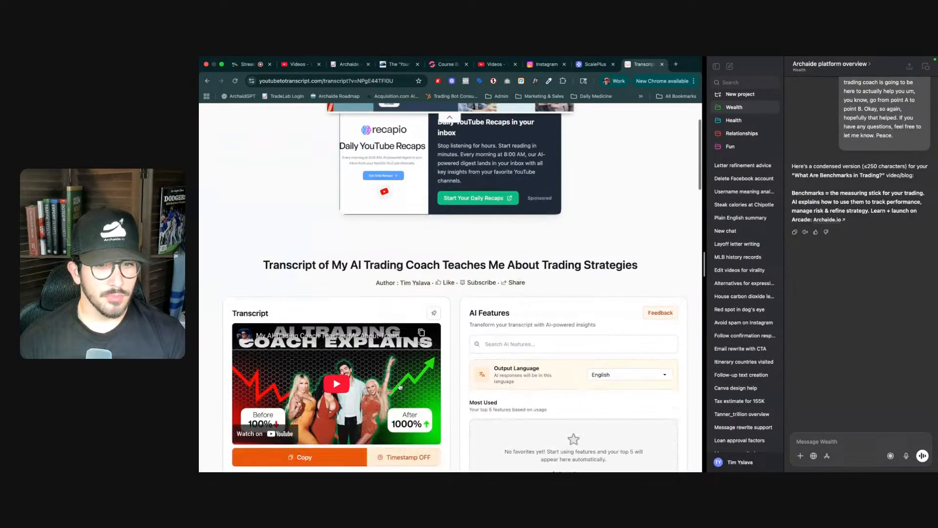
pyautogui.scroll(-2, 443, 375)
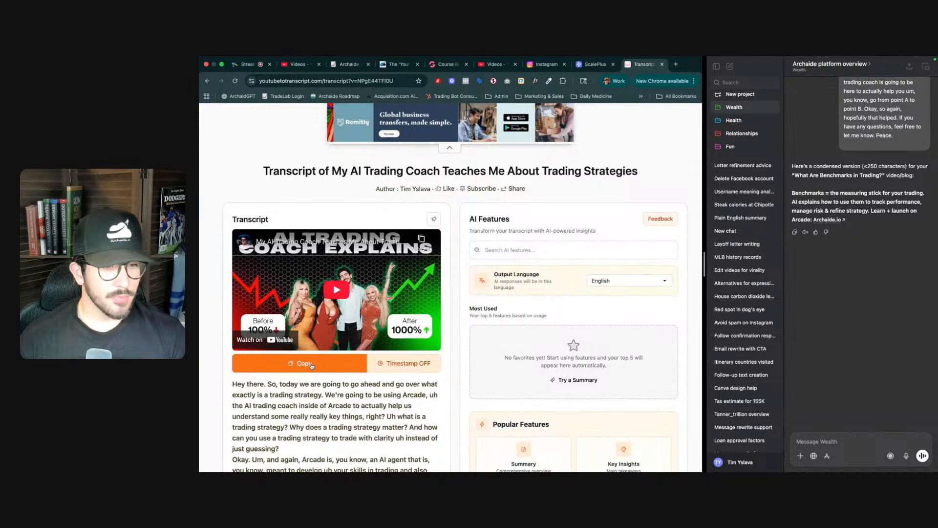
pyautogui.click(311, 366)
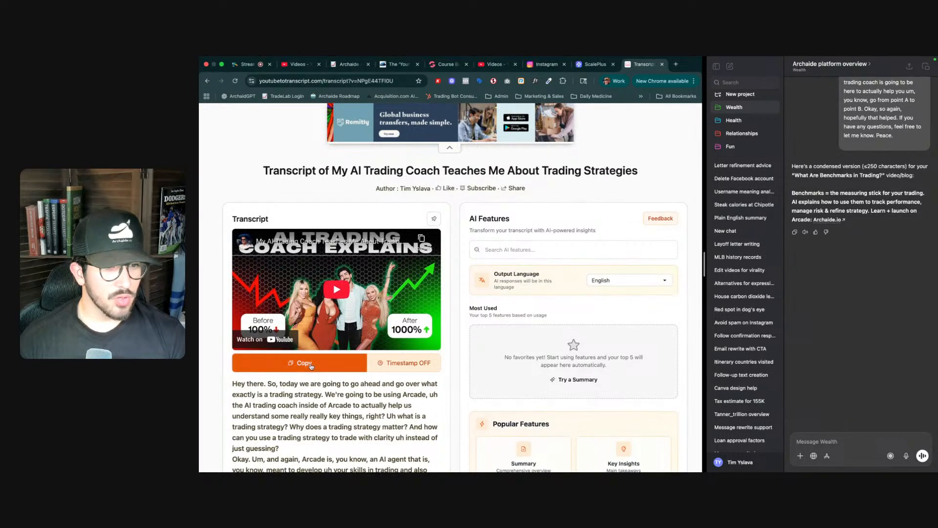
# - Send ChatGPT 'same here:' followed by the pasted transcript to get the condensed summary
pyautogui.click(539, 196)
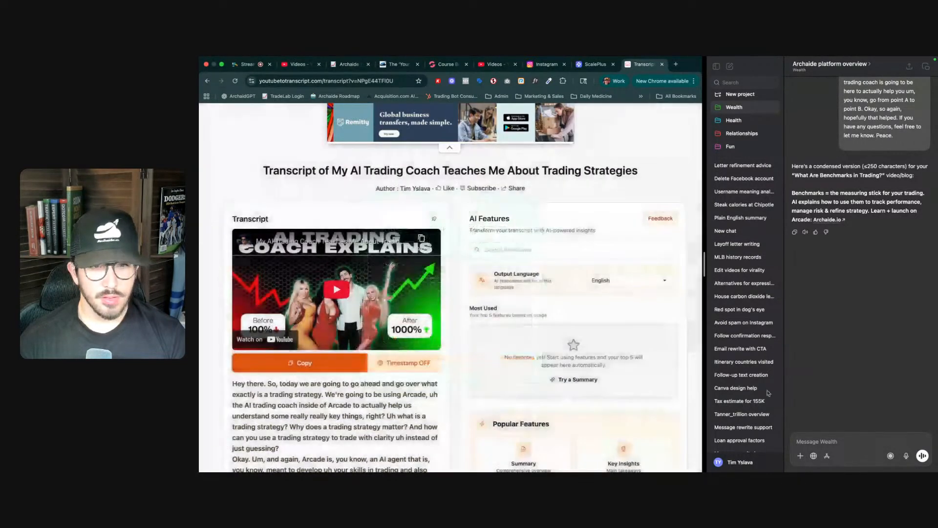
pyautogui.click(816, 442)
pyautogui.write('same')
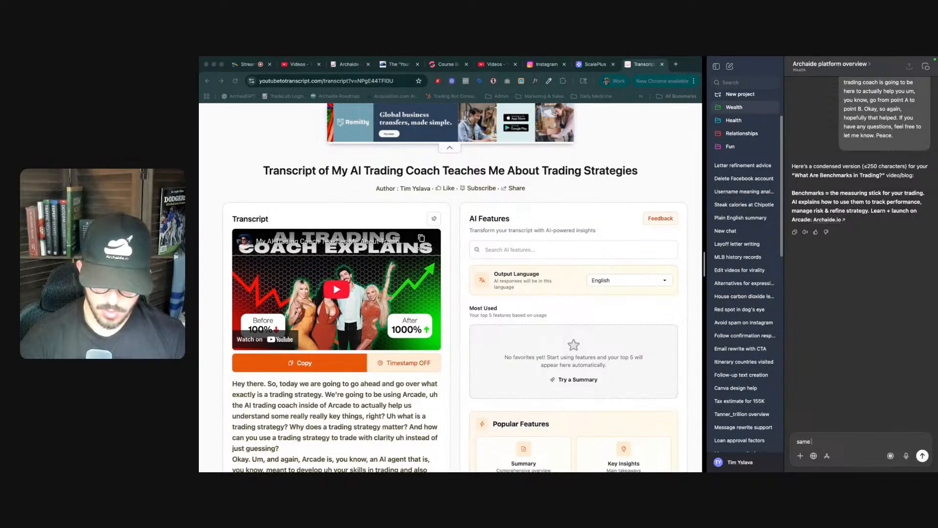
pyautogui.write(' here"')
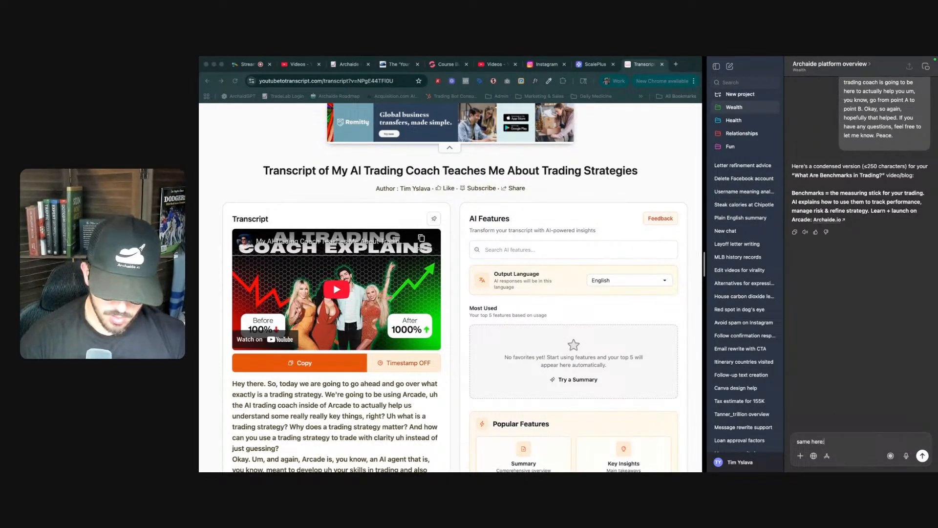
pyautogui.press('super+v')
pyautogui.press('Return')
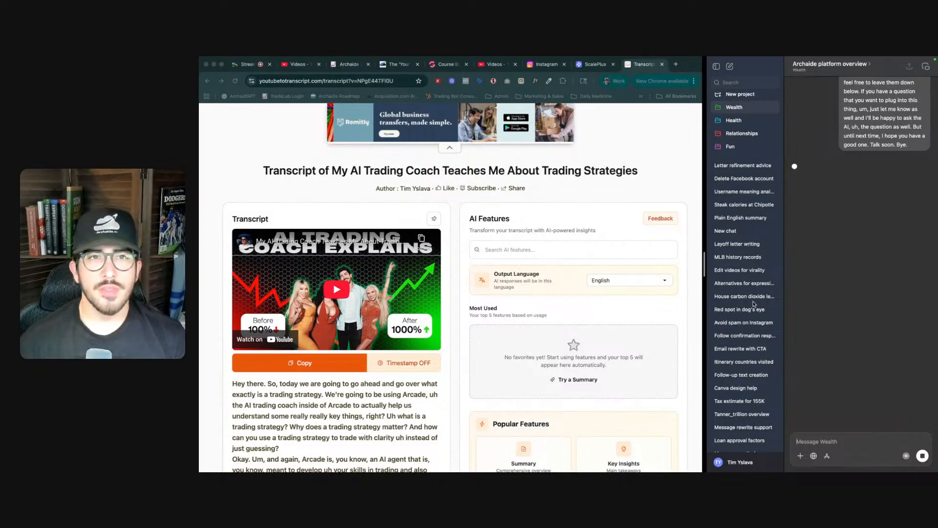
# - Move the Instagram tab to sit right after the StreamYard tab
pyautogui.hotkey('ctrl', 'shift', 'Tab')
pyautogui.hotkey('ctrl', 'shift', 'Tab')
pyautogui.hotkey('ctrl', 'shift', 'Tab')
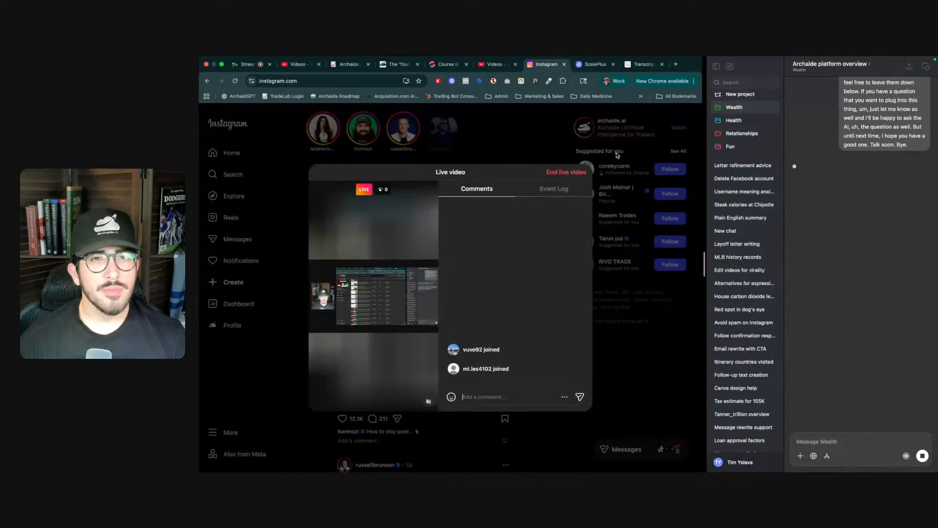
pyautogui.moveTo(546, 64); pyautogui.dragTo(293, 65)
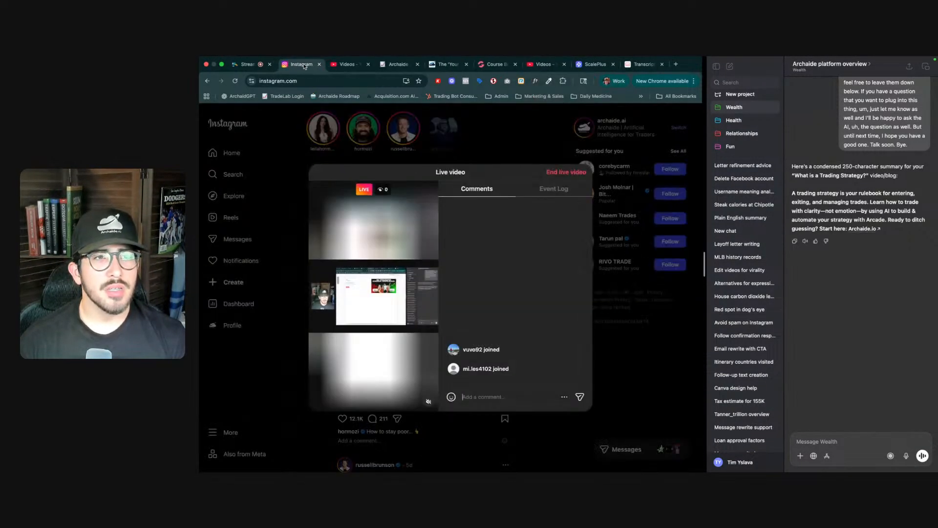
# - Rename the new video section's heading to 'What Are Indicators:' in the course builder
pyautogui.click(495, 64)
pyautogui.click(536, 64)
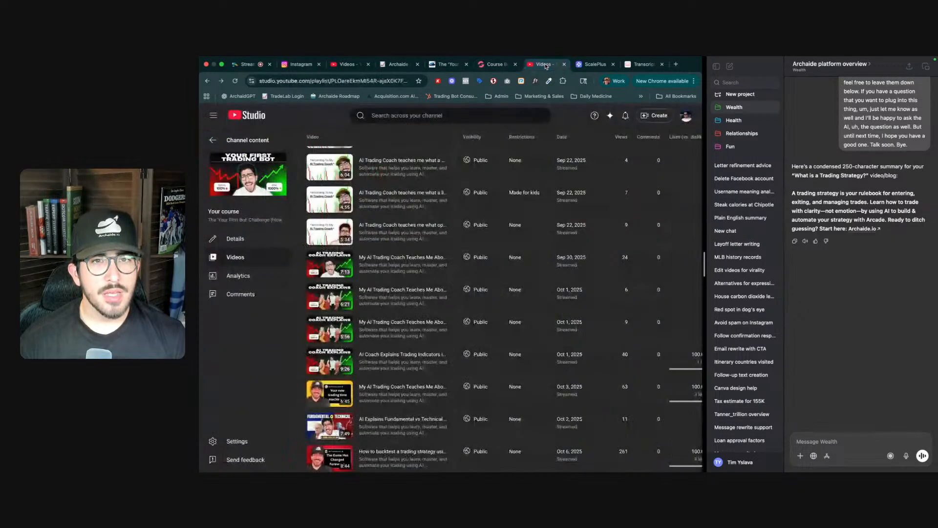
pyautogui.click(503, 66)
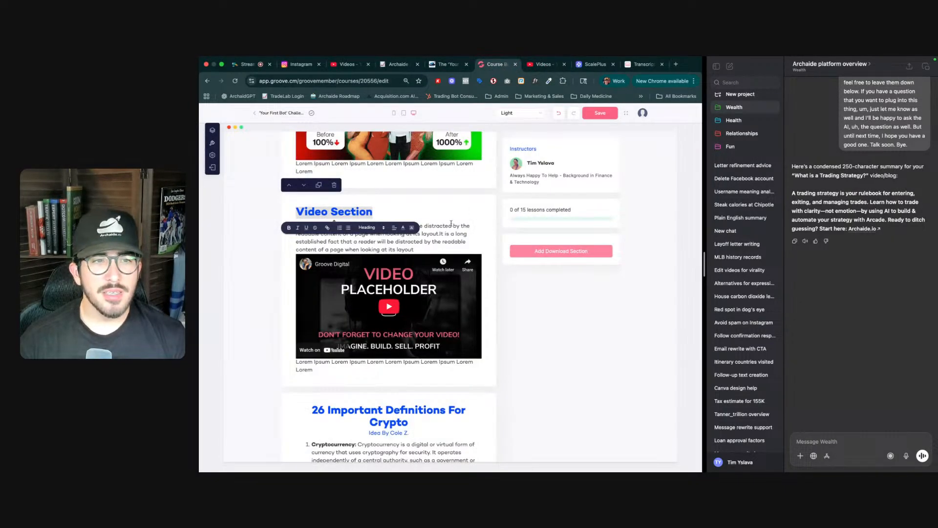
pyautogui.write('What Are uin')
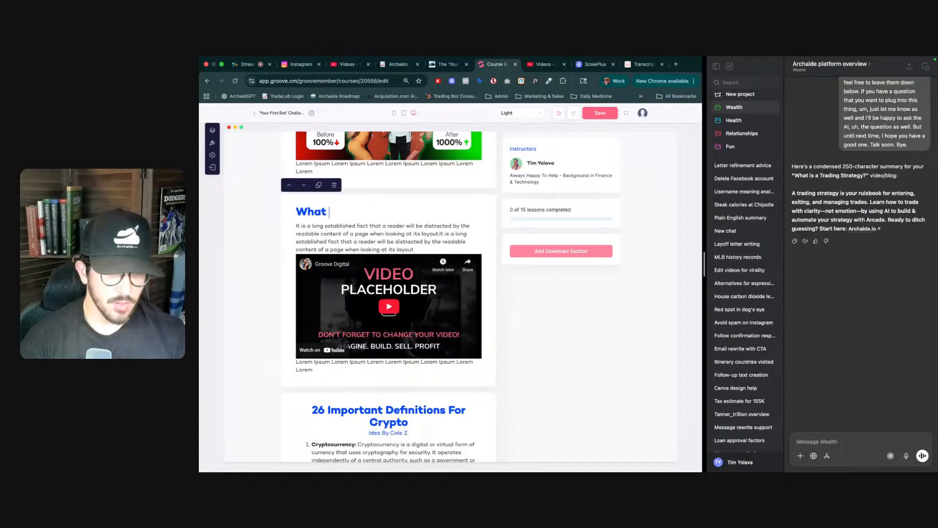
pyautogui.press('BackSpace')
pyautogui.press('BackSpace')
pyautogui.press('BackSpace')
pyautogui.write('Indicators:')
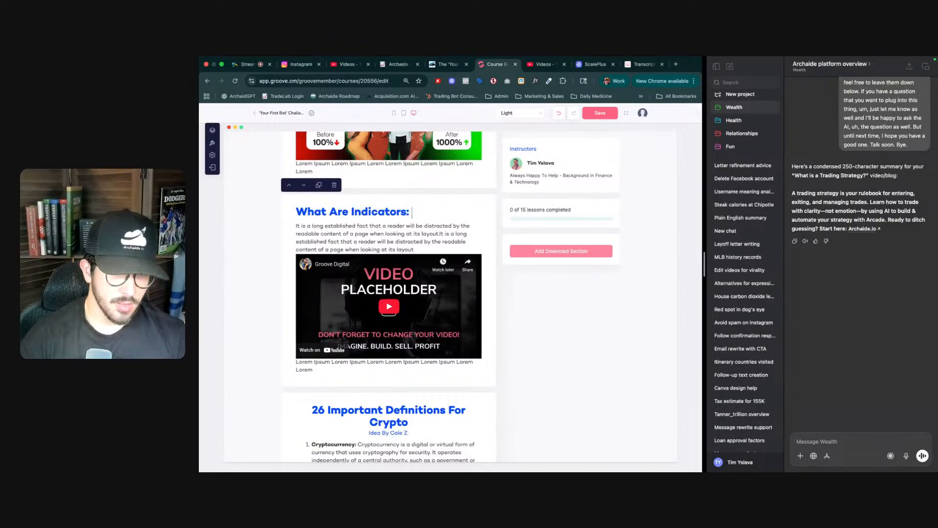
# - Replace the placeholder paragraph under 'What Are Indicators:' with the summary 'A trading strategy is your rule book for entering, exiting, and managing trades…' ending 'with Archaide.'
pyautogui.tripleClick(430, 232)
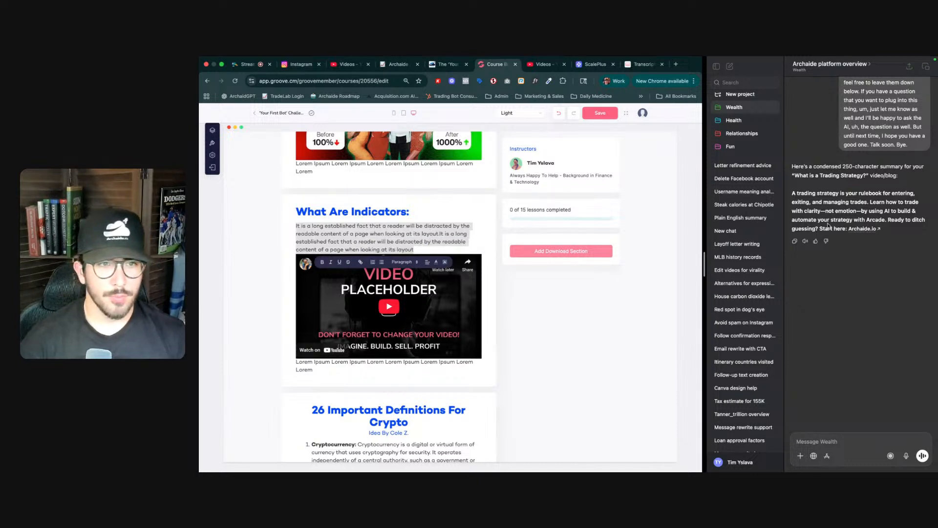
pyautogui.write('Ar')
pyautogui.write(' Trading')
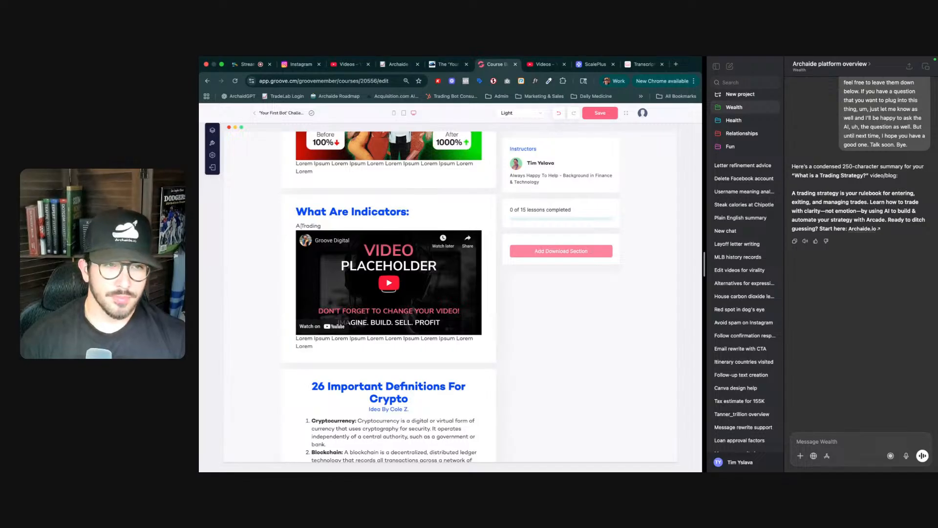
pyautogui.click(304, 226)
pyautogui.press('BackSpace')
pyautogui.write('t')
pyautogui.write(' strategy is your rules')
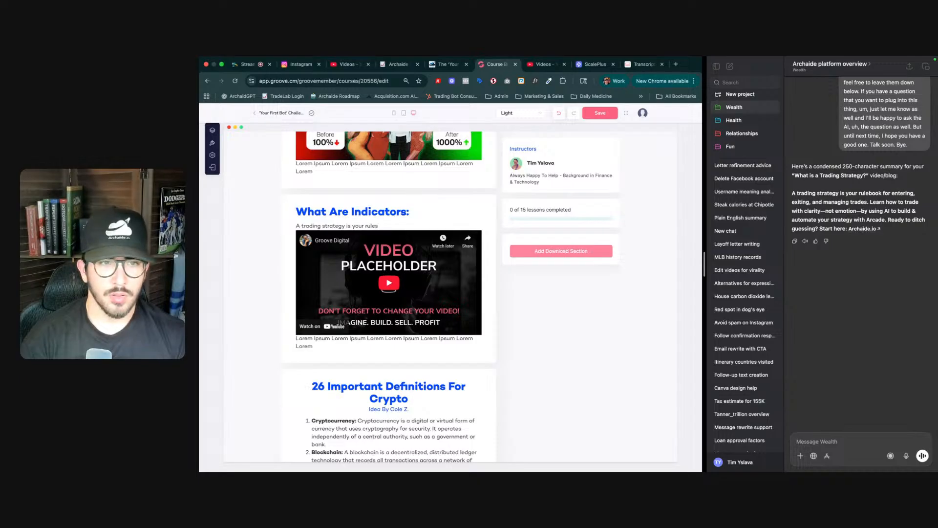
pyautogui.press('BackSpace')
pyautogui.write(' book for enterin')
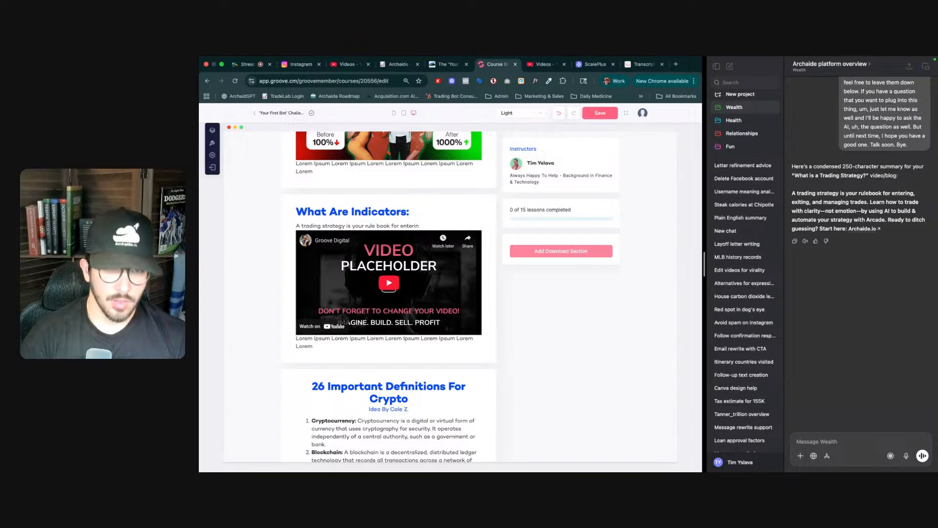
pyautogui.write('g ang, exiting, and managing trad')
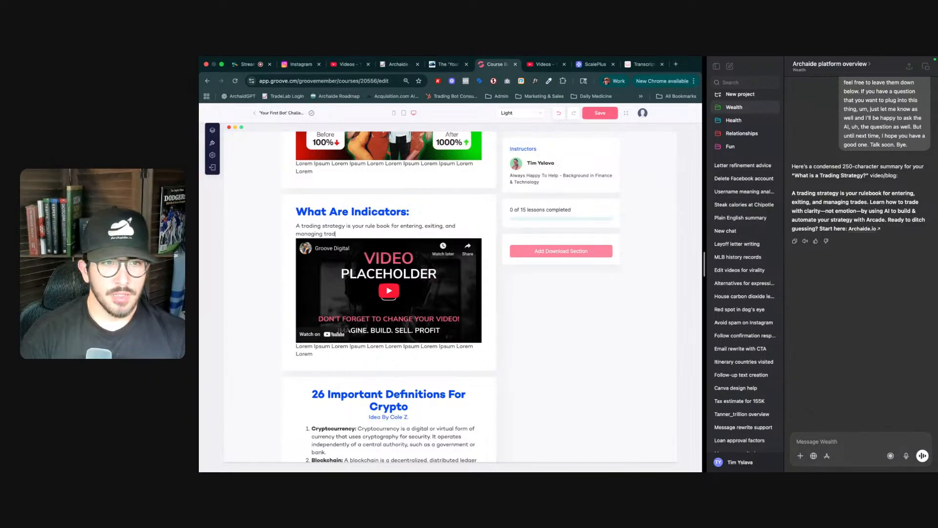
pyautogui.write('es')
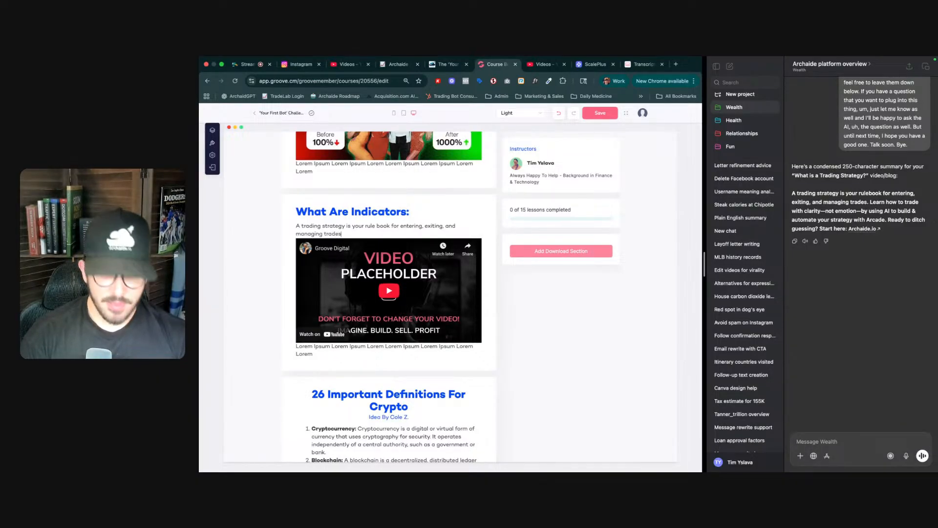
pyautogui.write('. Learn how to tra')
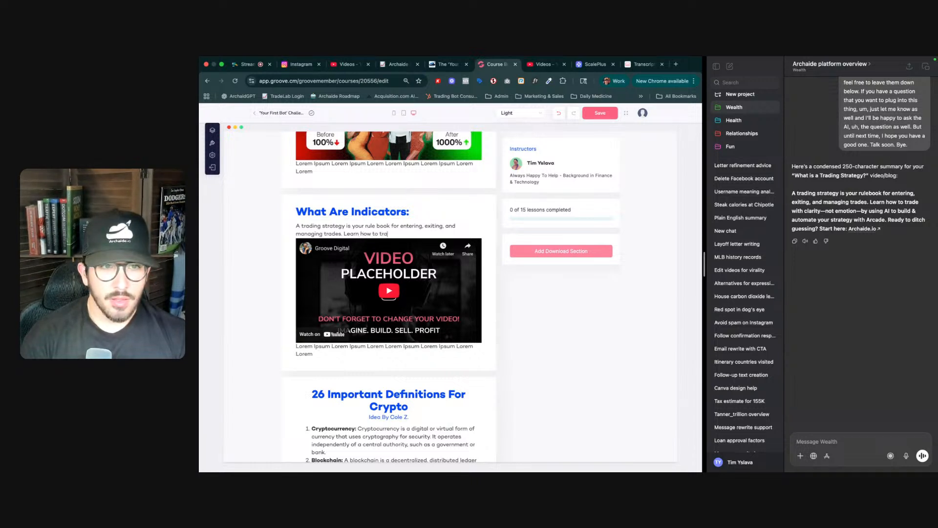
pyautogui.write('de with')
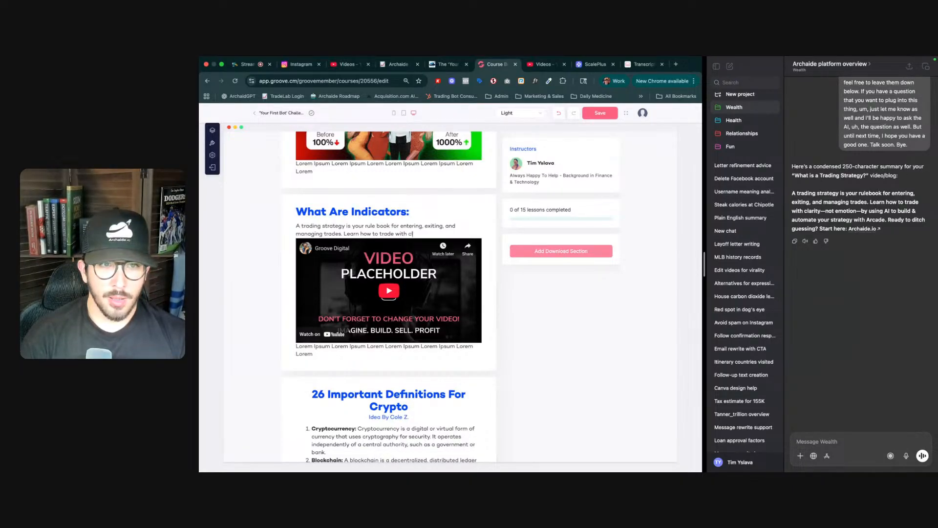
pyautogui.write('clarity -')
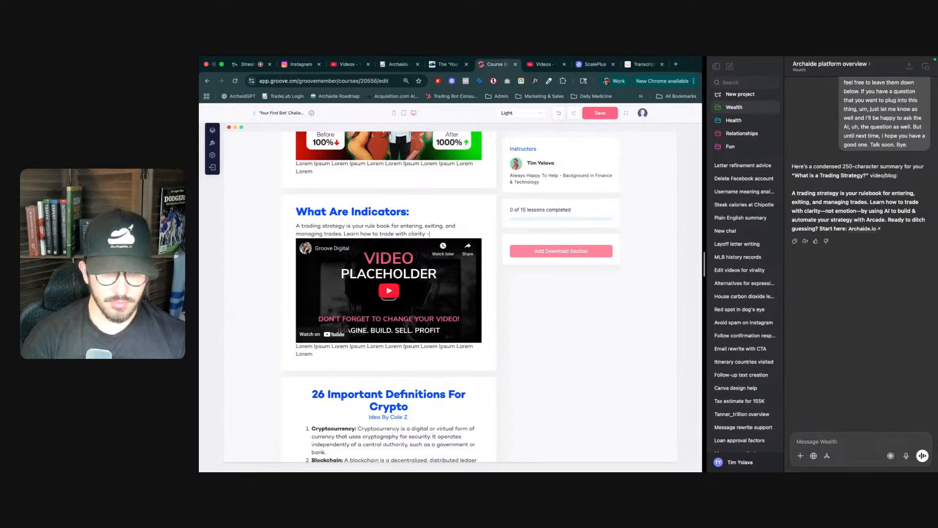
pyautogui.write(' not em')
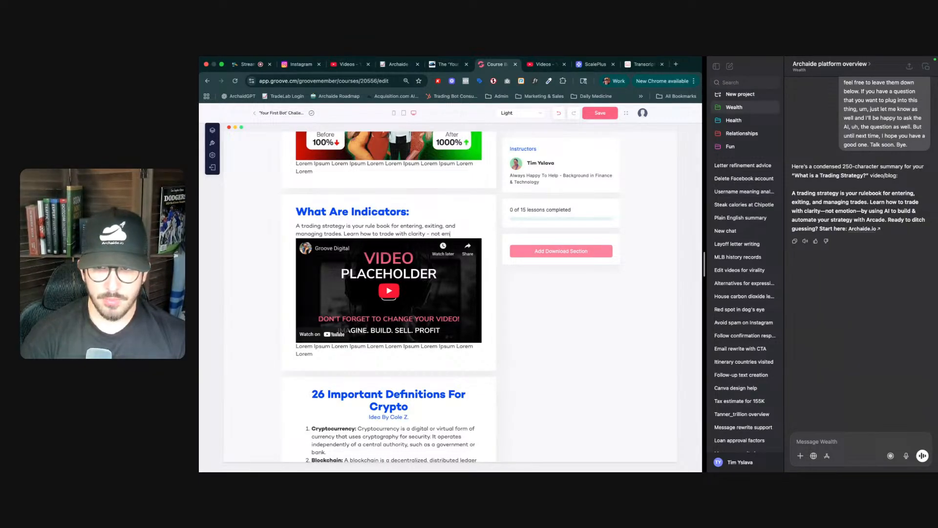
pyautogui.write('otion - by')
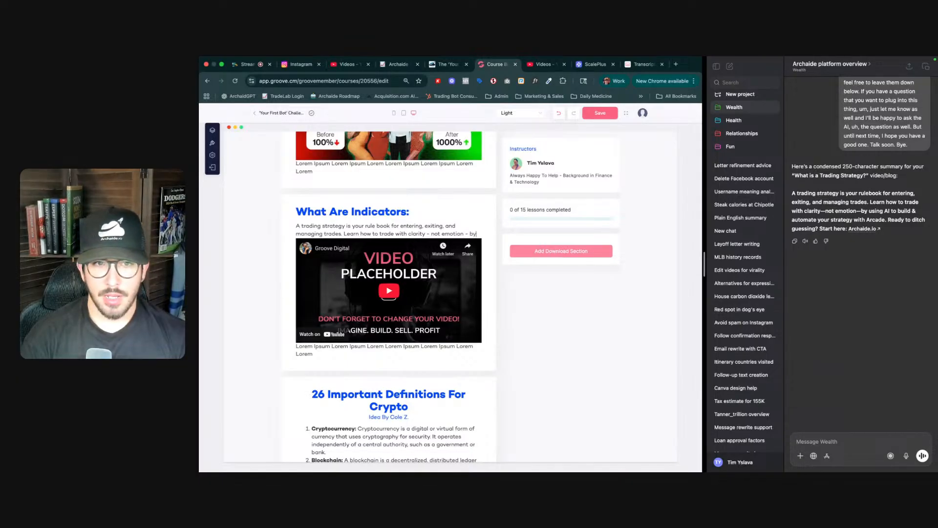
pyautogui.write(' using A')
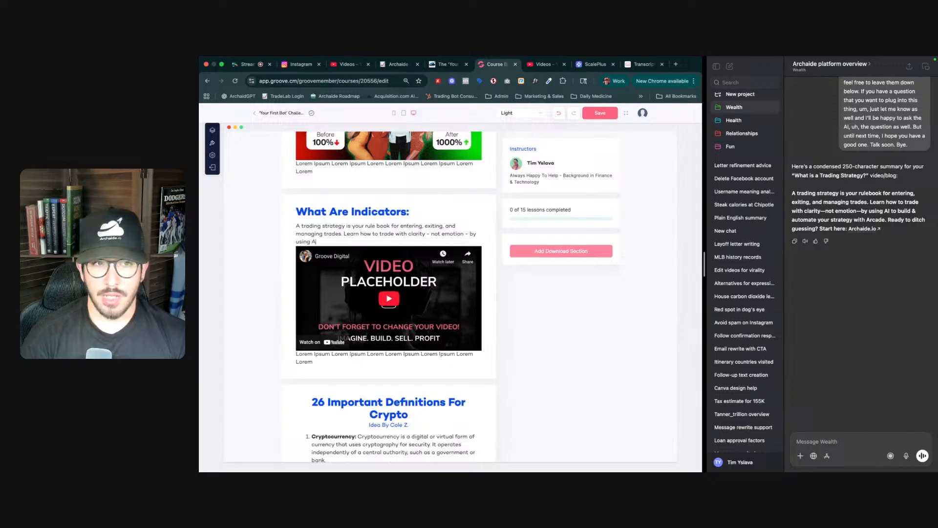
pyautogui.write('I to b')
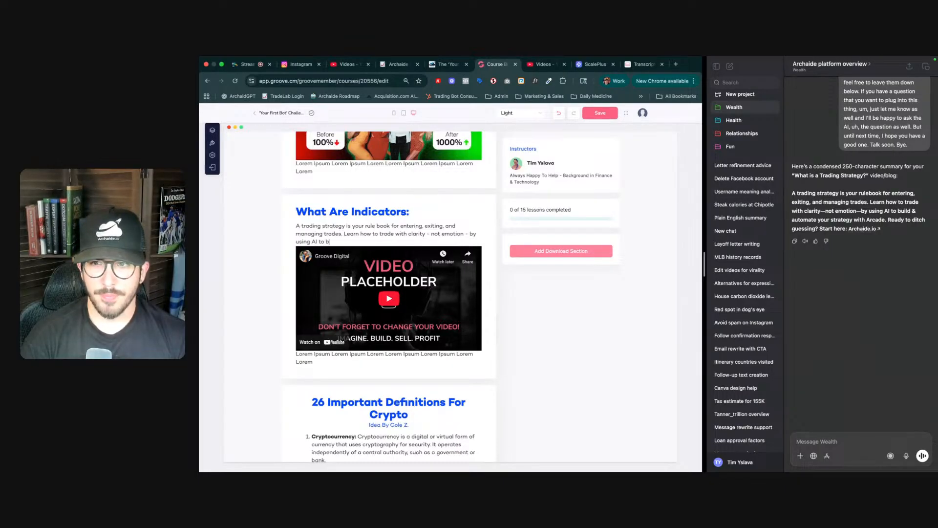
pyautogui.write('uild & automate your')
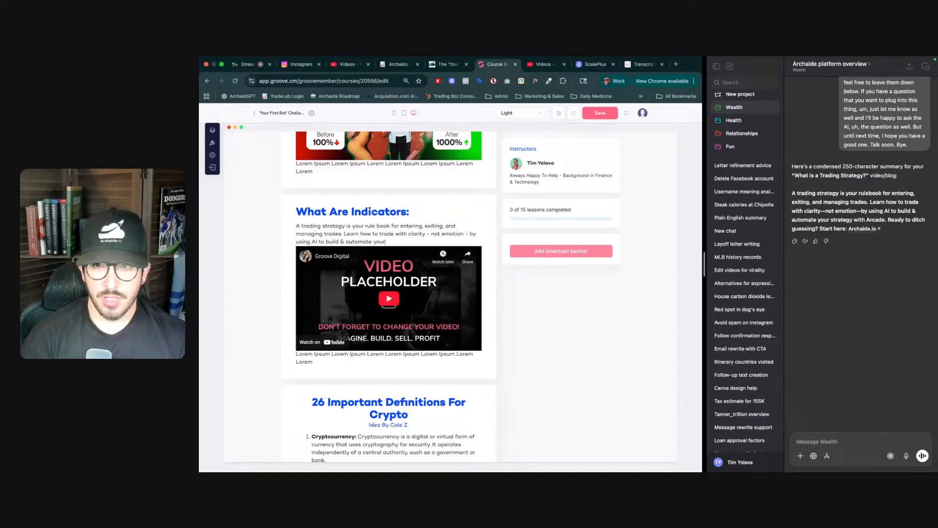
pyautogui.write(' strate')
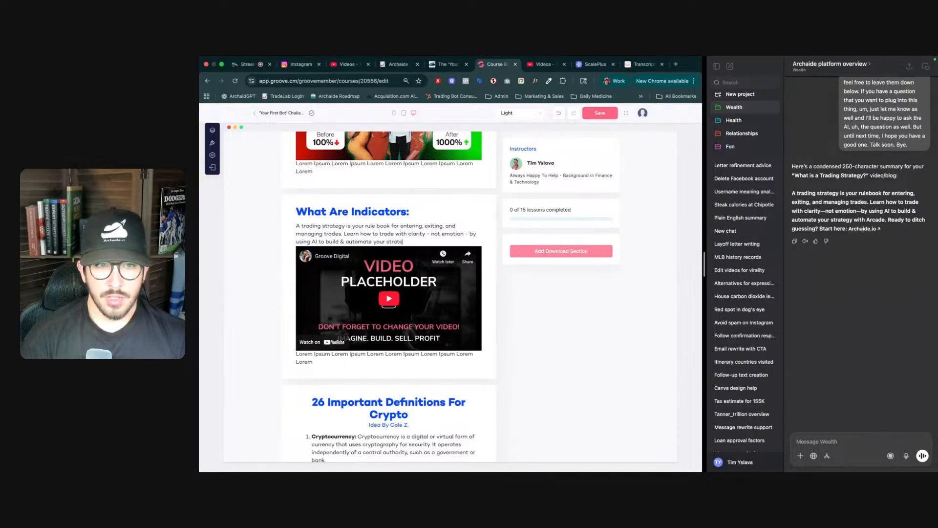
pyautogui.write('gy with Archaide')
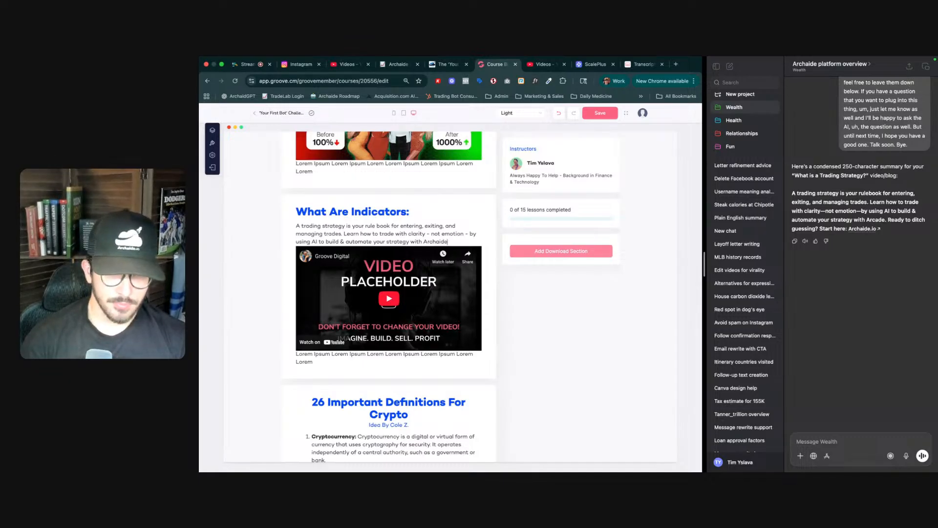
pyautogui.write('.')
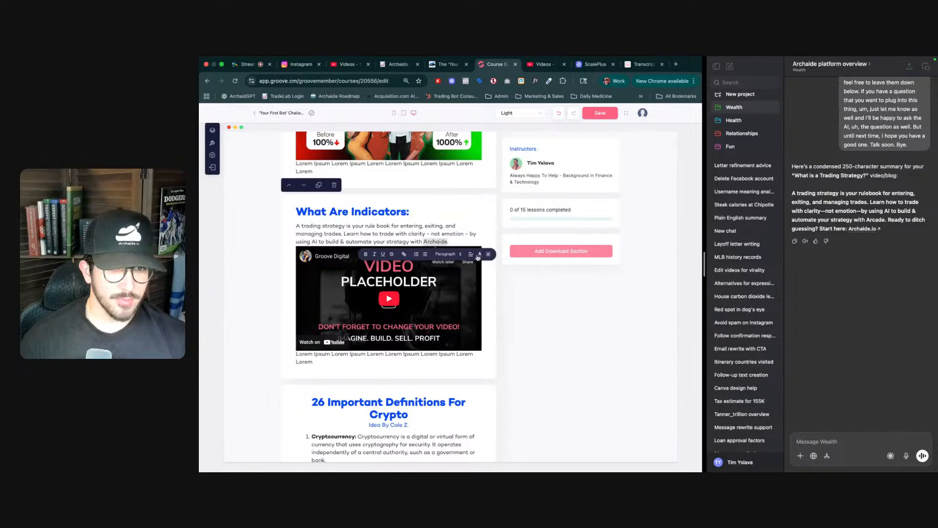
pyautogui.click(404, 254)
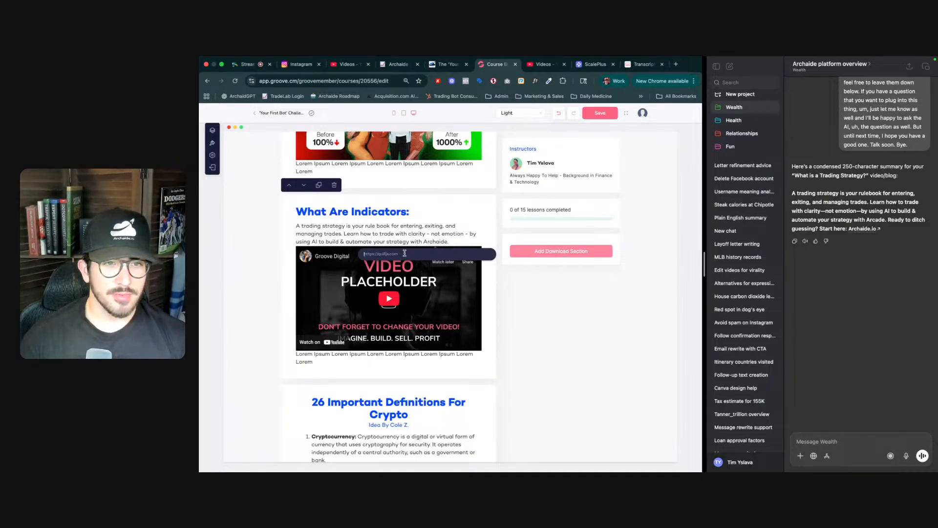
pyautogui.write('https://')
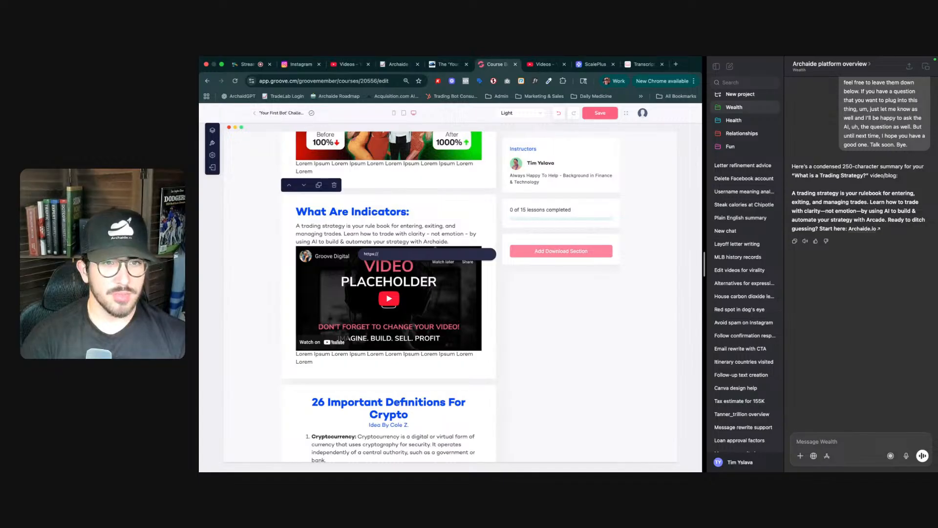
pyautogui.write('archaide')
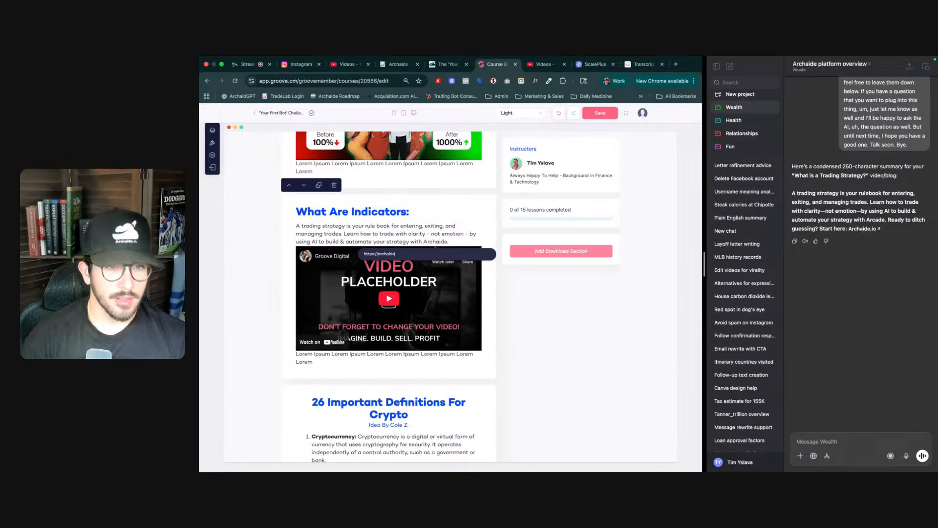
pyautogui.write('.io/checkout')
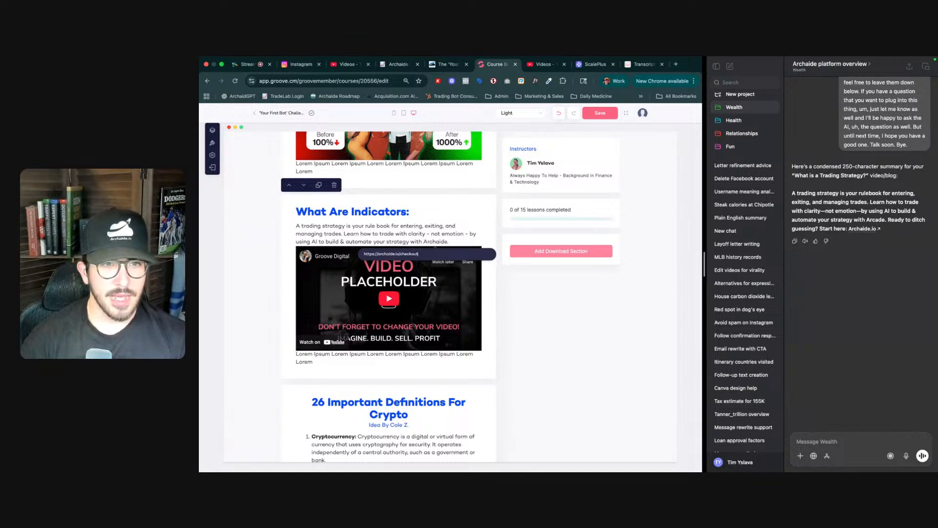
pyautogui.press('Return')
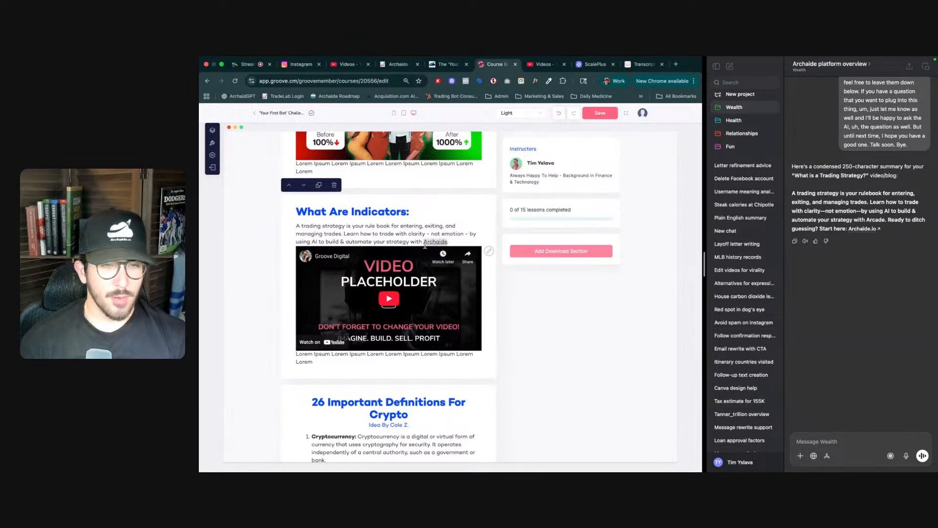
# - Paste the YouTube link of the 'AI Coach Explains Trading Indicators' video as the placeholder's YouTube video URL
pyautogui.click(488, 251)
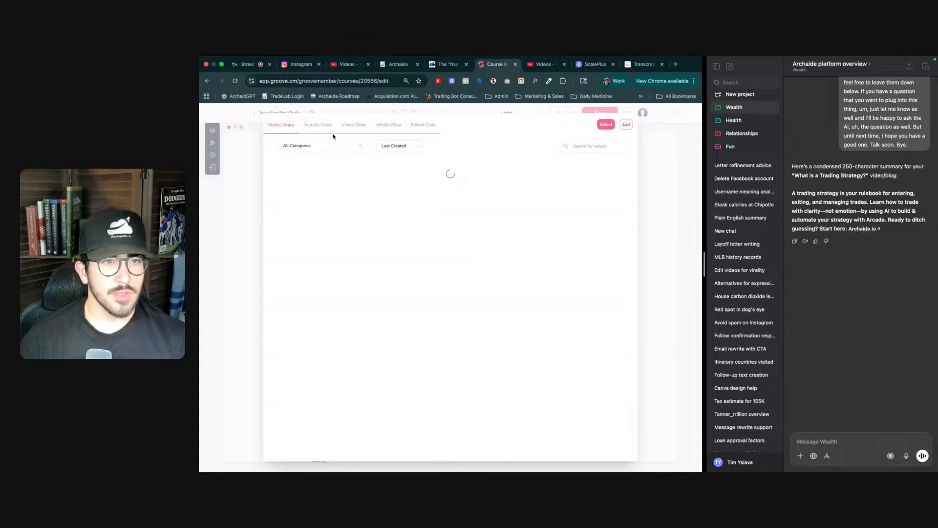
pyautogui.click(320, 125)
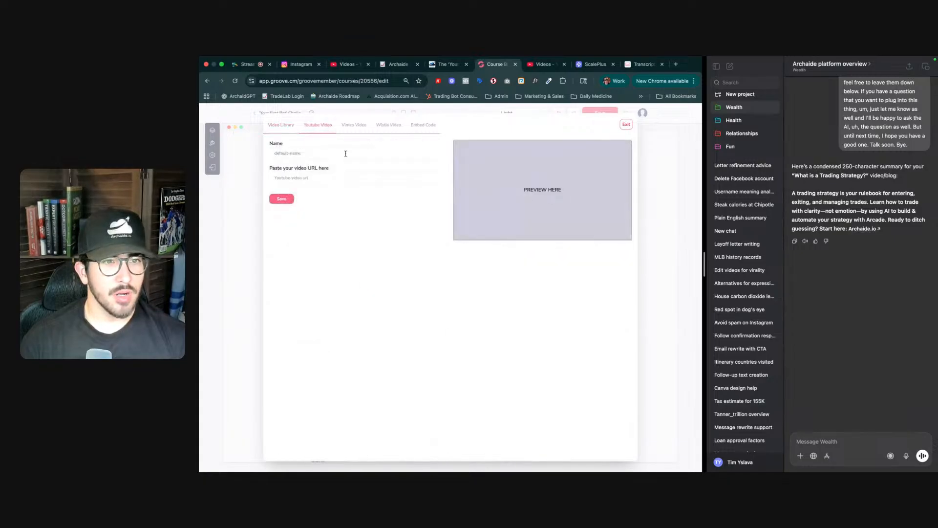
pyautogui.click(353, 177)
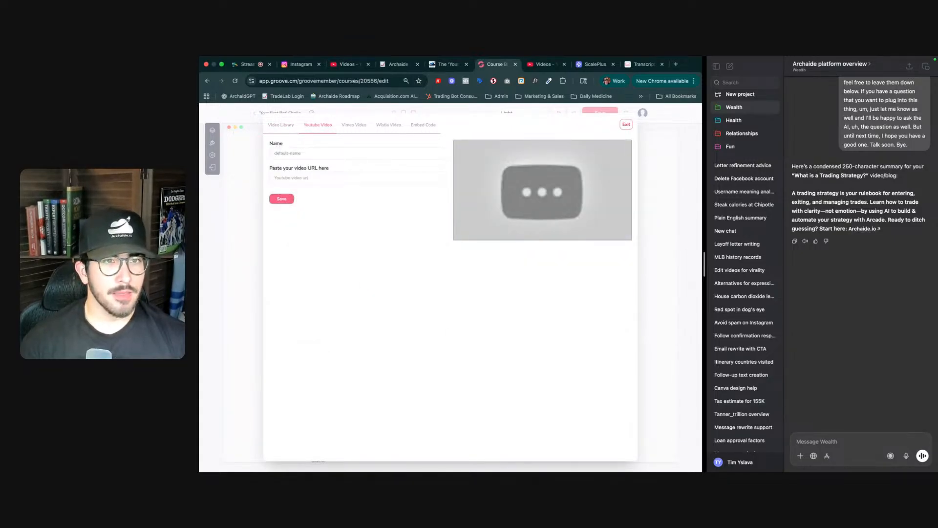
pyautogui.hotkey('ctrl', 'Tab')
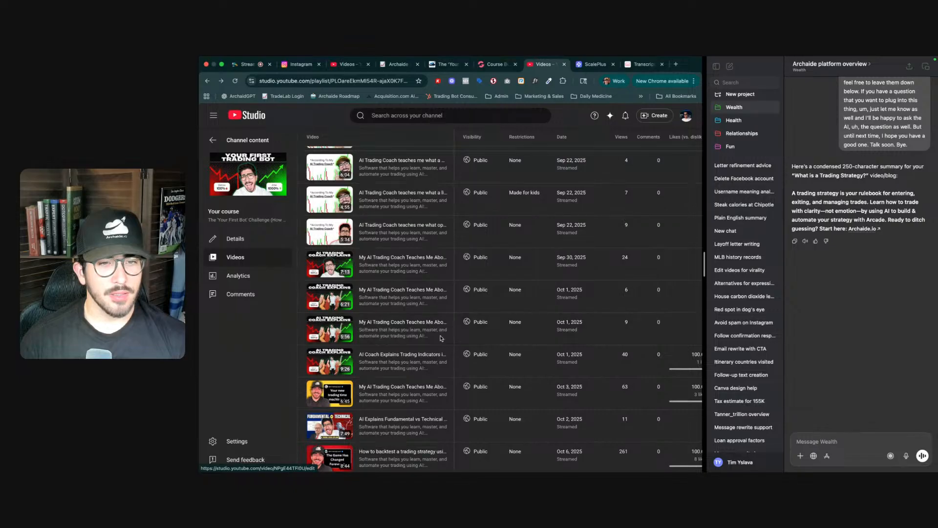
pyautogui.click(438, 336)
pyautogui.click(417, 350)
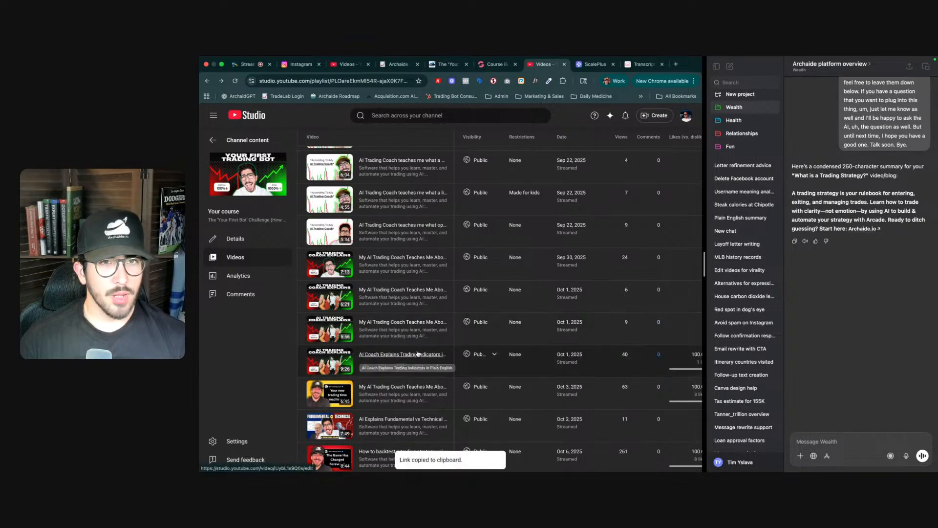
pyautogui.hotkey('ctrl', 'shift', 'Tab')
pyautogui.press('super+v')
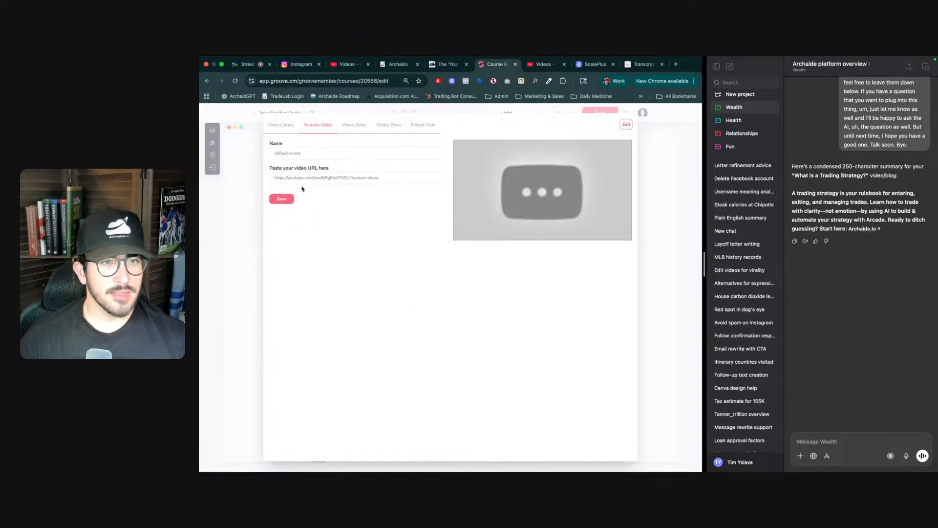
# - Trim the share suffix from the end of the pasted YouTube URL
pyautogui.moveTo(379, 178); pyautogui.dragTo(349, 177)
pyautogui.press('BackSpace')
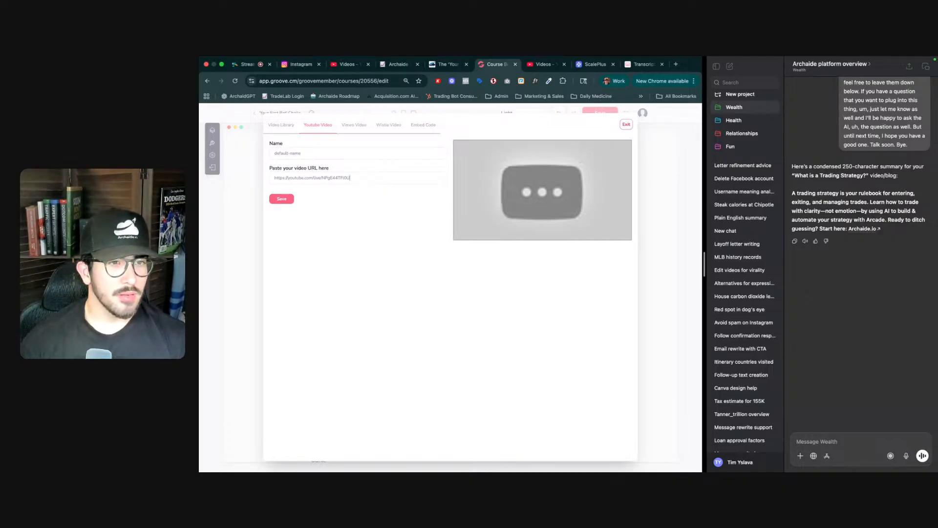
pyautogui.press('BackSpace')
pyautogui.press('BackSpace')
pyautogui.press('BackSpace')
pyautogui.press('BackSpace')
pyautogui.press('BackSpace')
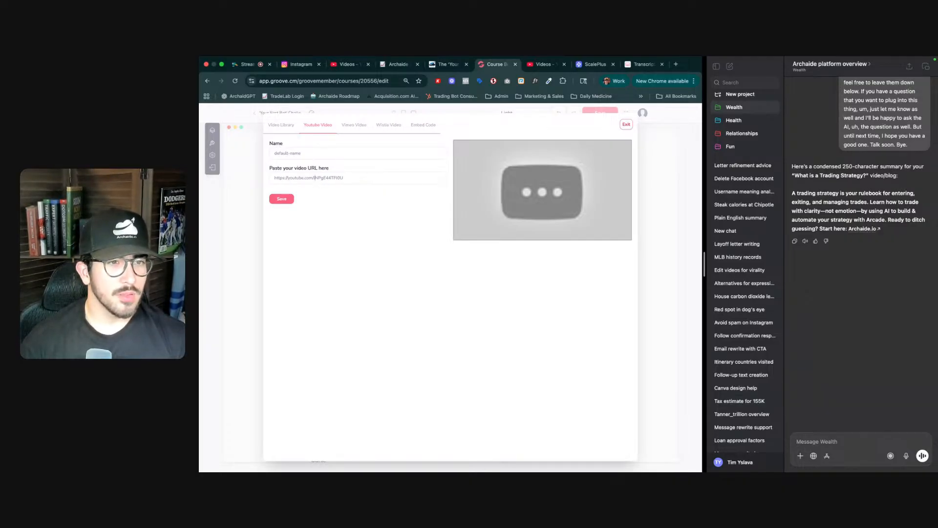
# - Name the pasted YouTube video 'What are indicators', save it, and insert it from the video library into the lesson
pyautogui.tripleClick(359, 155)
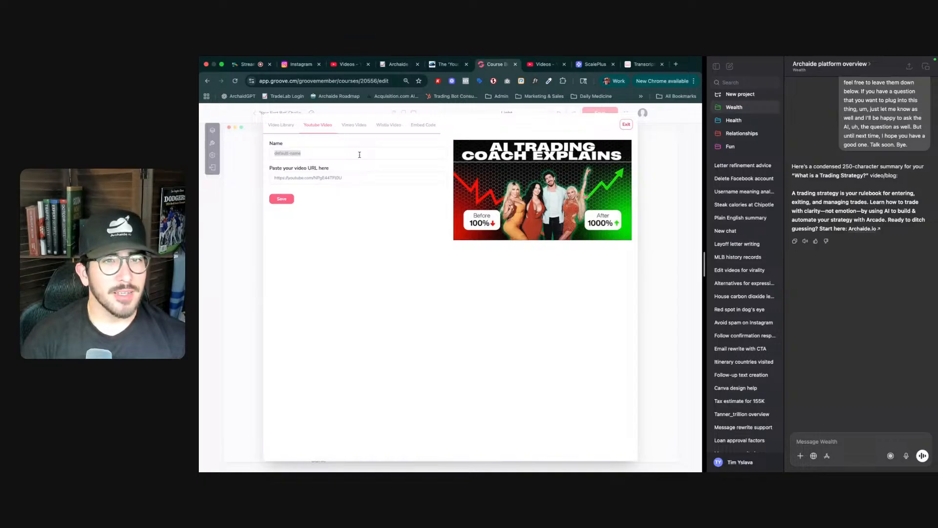
pyautogui.click(242, 66)
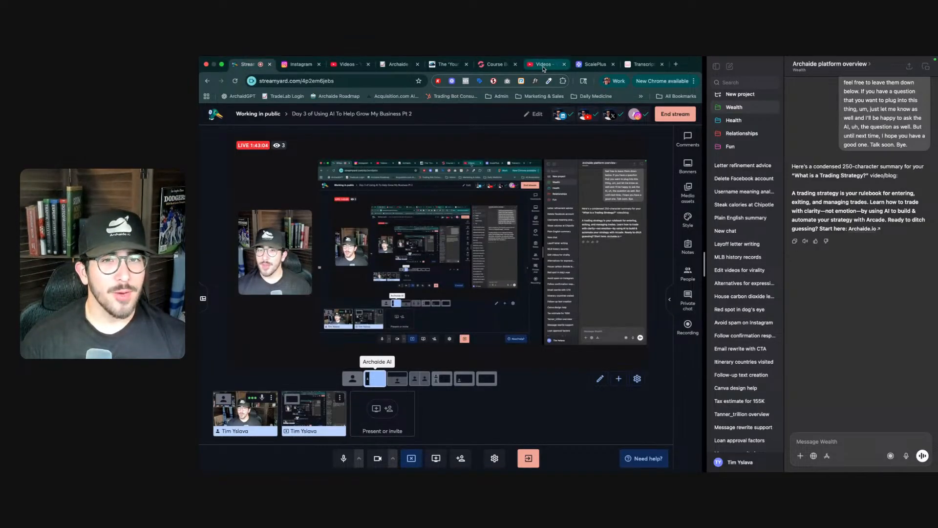
pyautogui.click(498, 66)
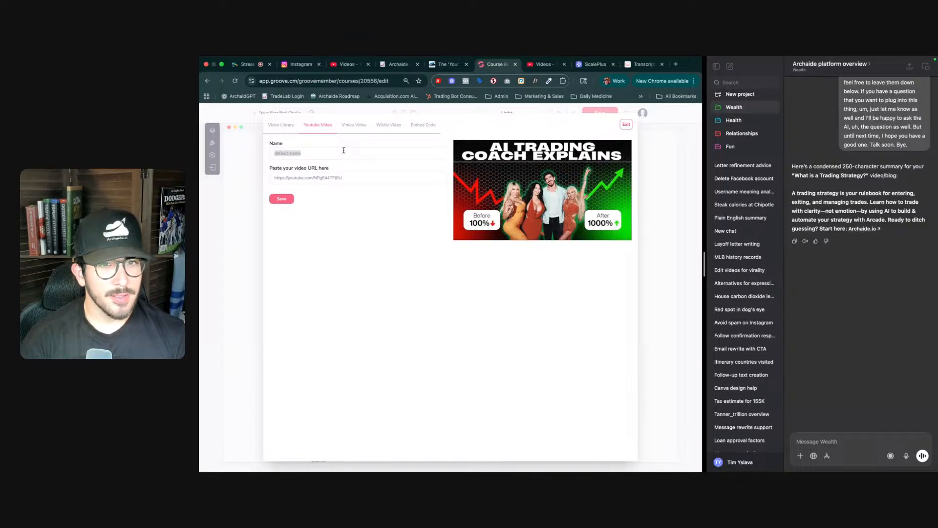
pyautogui.write('What')
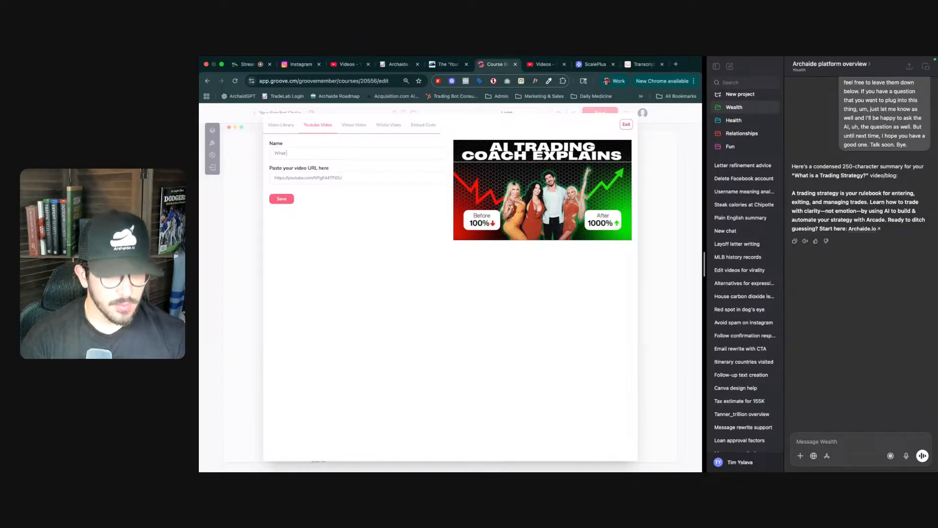
pyautogui.write(' are indic')
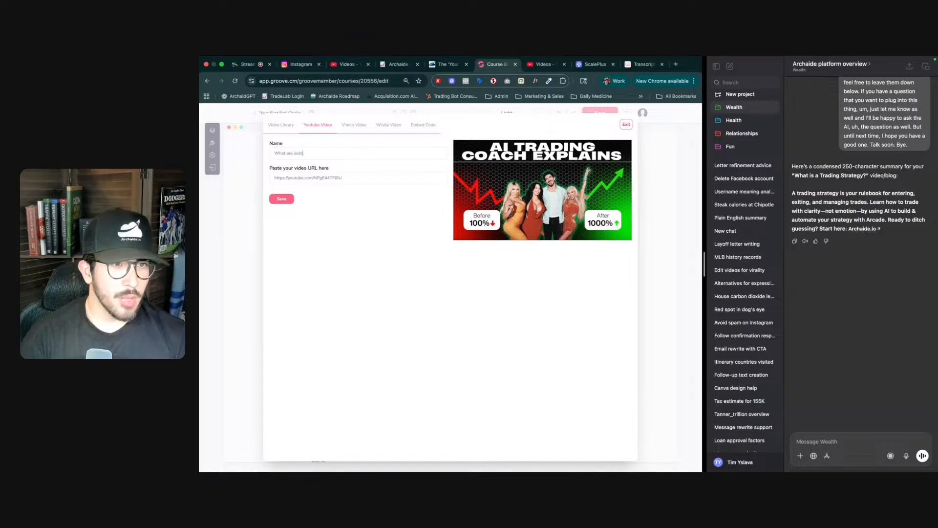
pyautogui.write('ato')
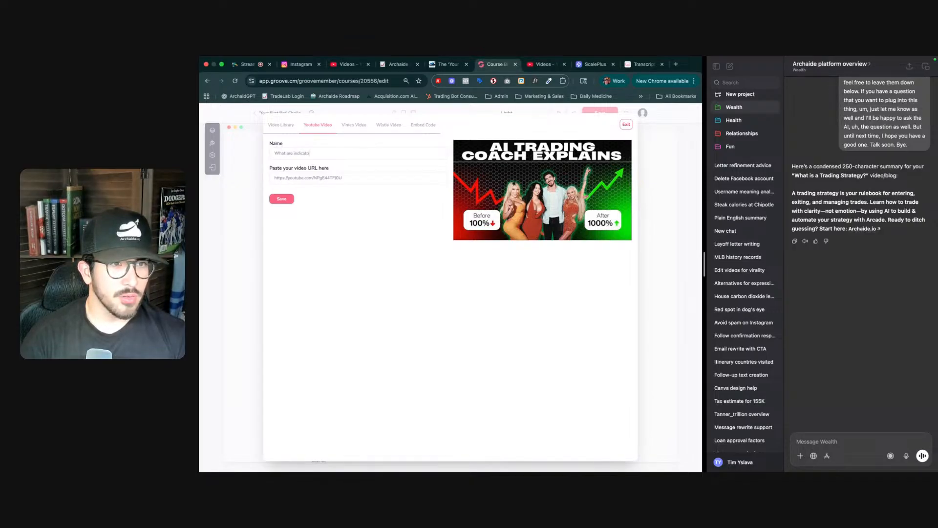
pyautogui.write('rs')
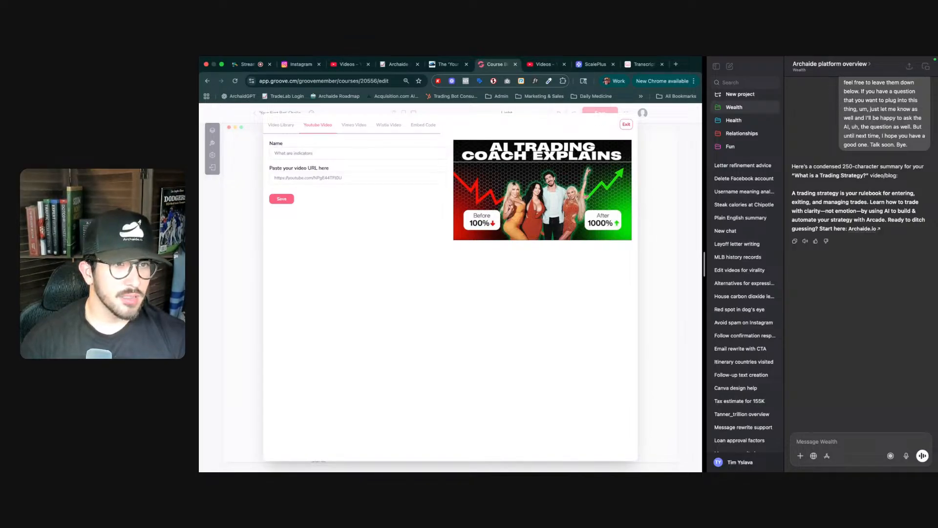
pyautogui.click(281, 199)
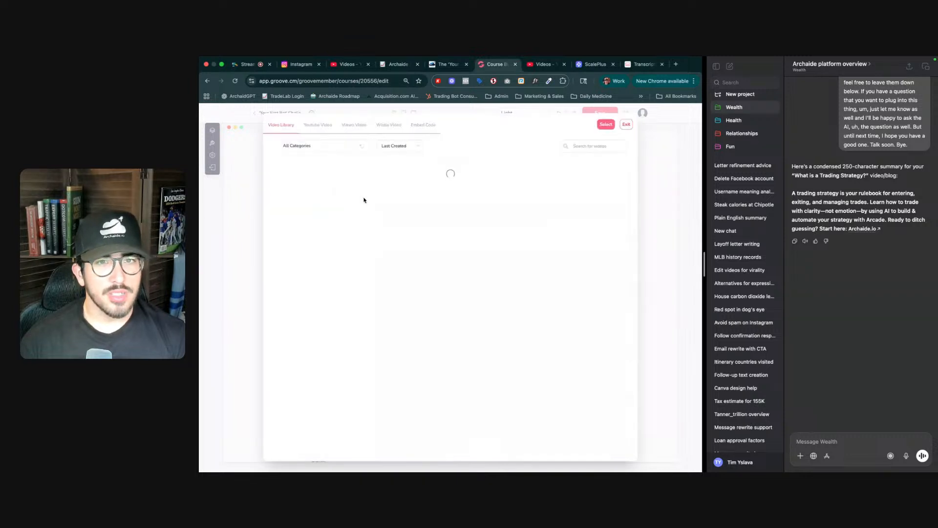
pyautogui.click(345, 184)
pyautogui.click(604, 126)
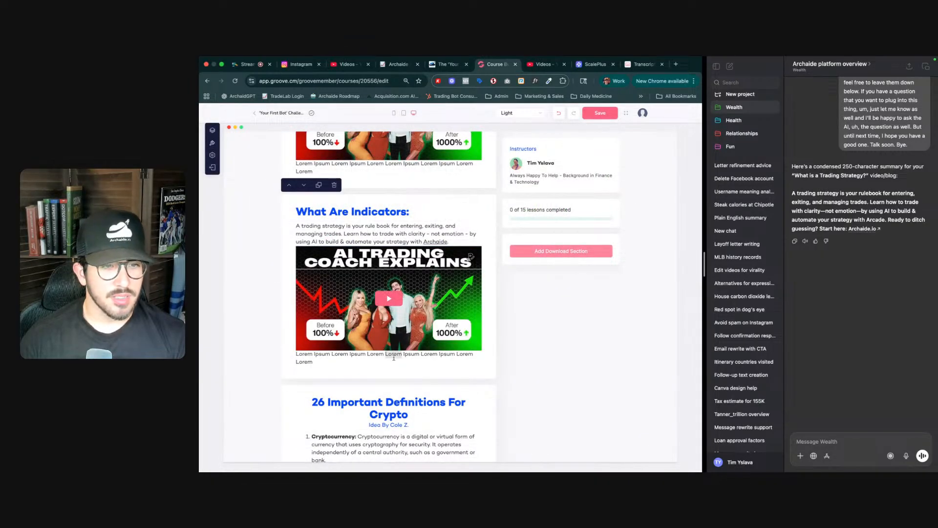
# - Delete the Lorem Ipsum caption below the indicators video and save the lesson
pyautogui.tripleClick(393, 357)
pyautogui.press('BackSpace')
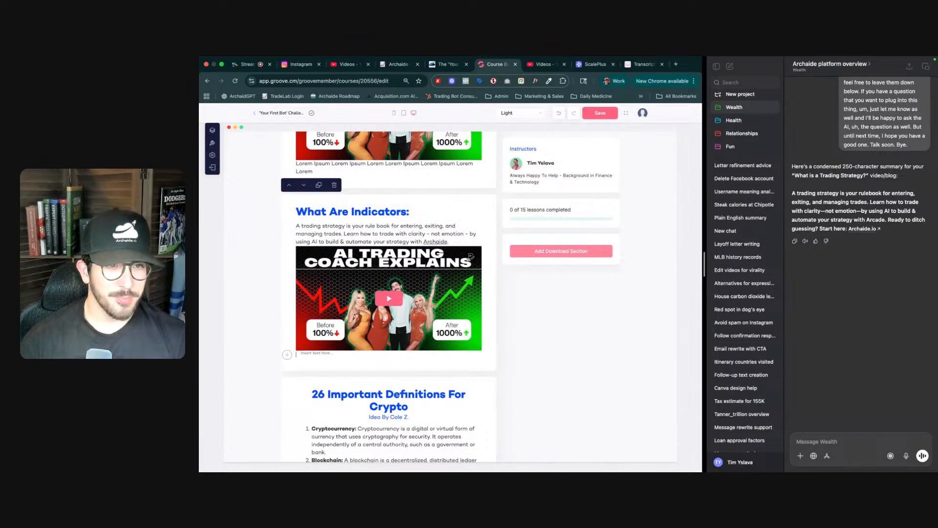
pyautogui.click(595, 116)
# - Add a new Video section block and move it up directly below the 'What Are Indicators:' section
pyautogui.scroll(-2, 439, 374)
pyautogui.scroll(-20, 439, 374)
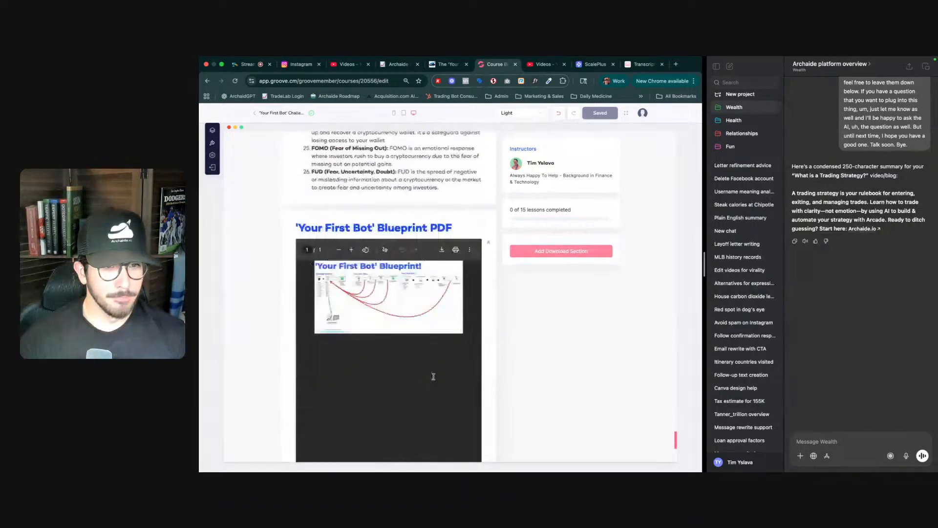
pyautogui.scroll(-5, 433, 376)
pyautogui.click(387, 303)
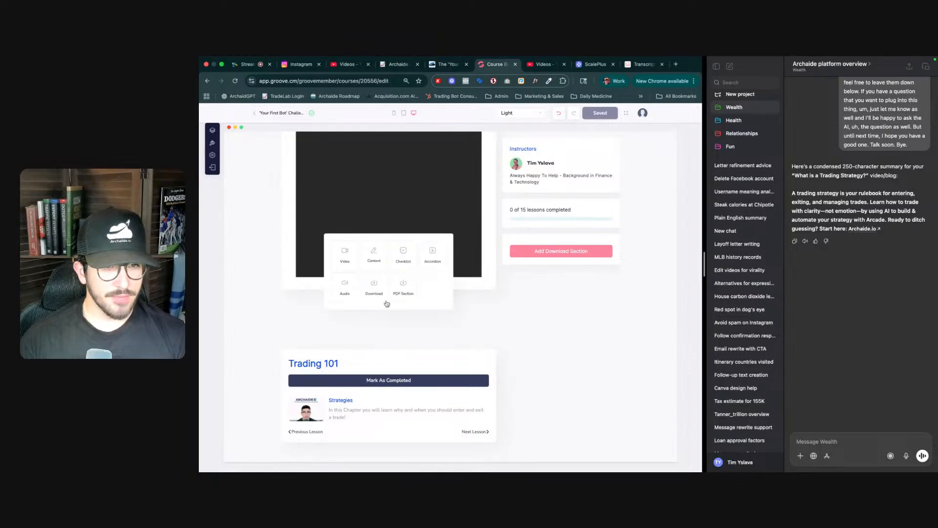
pyautogui.click(345, 254)
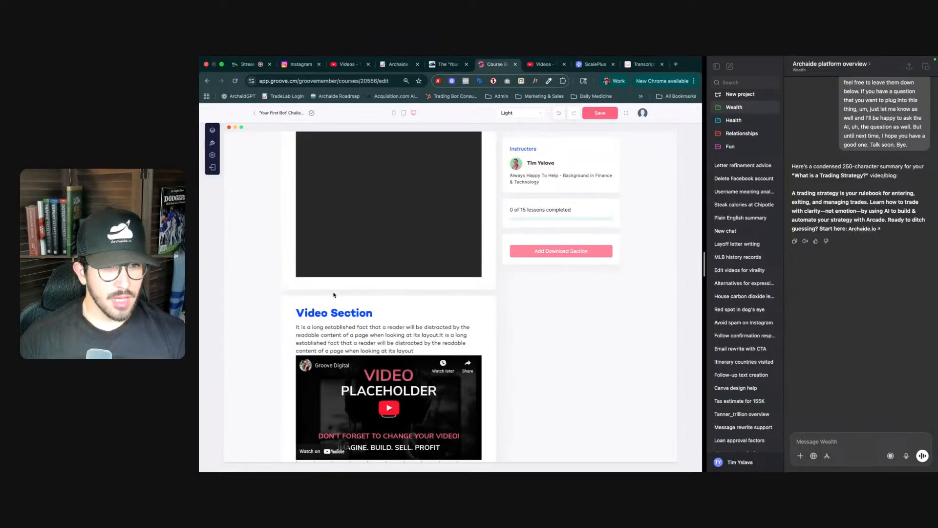
pyautogui.click(289, 287)
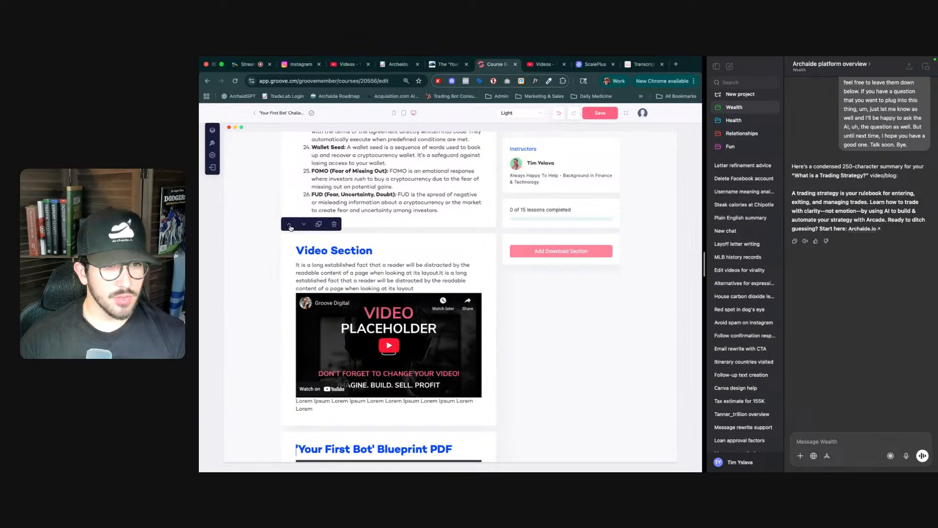
pyautogui.click(289, 226)
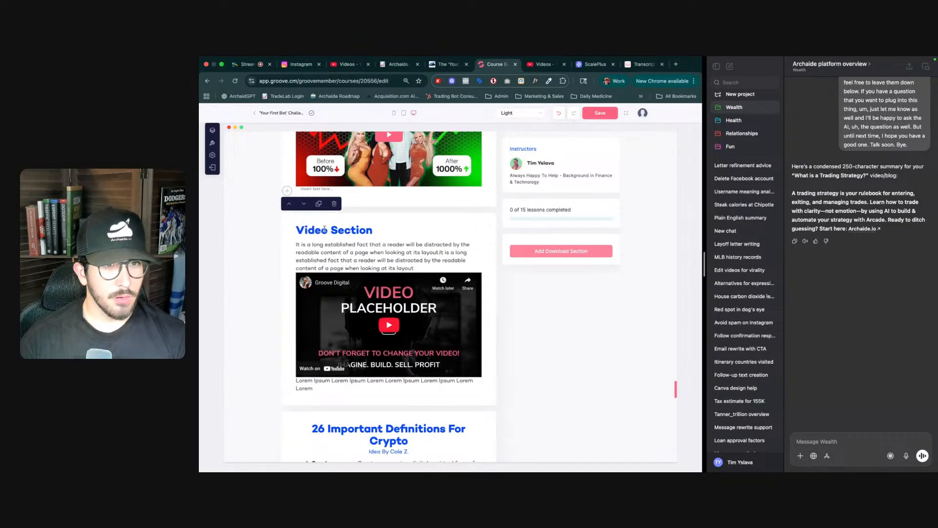
pyautogui.tripleClick(324, 229)
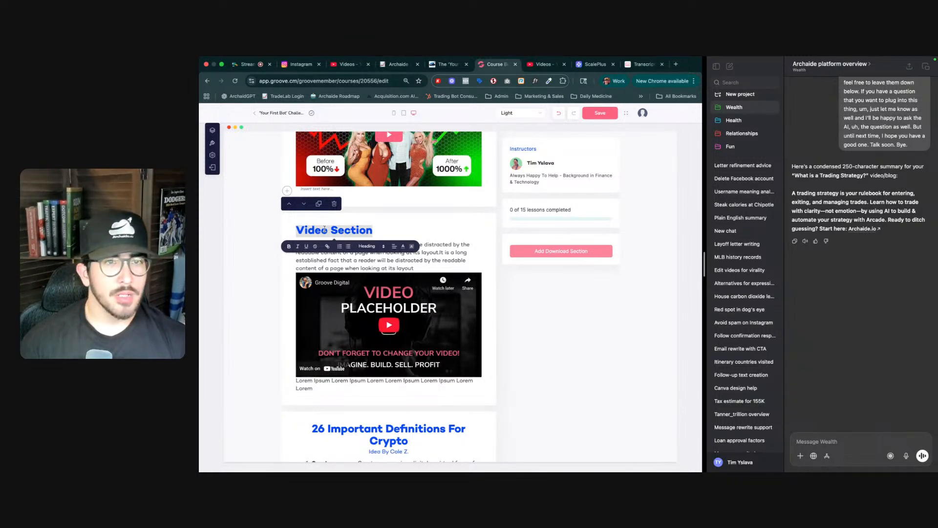
# - Copy the link of the 'AI Coach Explains Trading Indicators' video from the YouTube Studio course playlist
pyautogui.hotkey('ctrl', 'Tab')
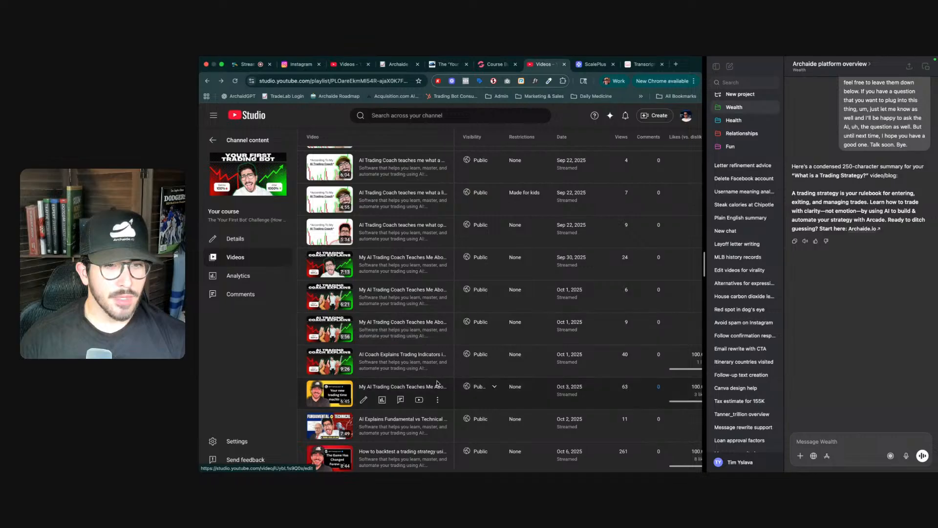
pyautogui.click(438, 368)
pyautogui.click(405, 385)
# - Generate a transcript of the copied indicators video link on YouTubeToTranscript
pyautogui.hotkey('ctrl', 'Tab')
pyautogui.hotkey('ctrl', 'Tab')
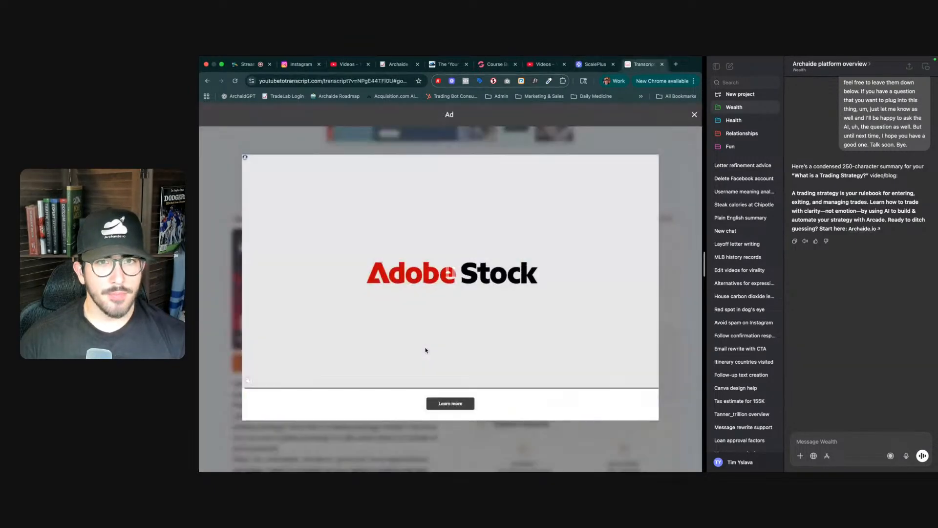
pyautogui.click(694, 114)
pyautogui.scroll(5, 489, 177)
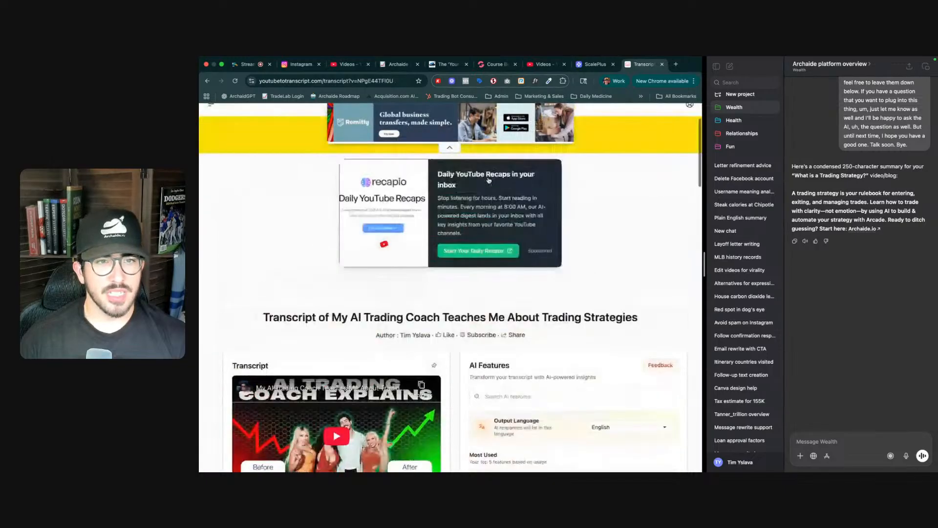
pyautogui.click(430, 213)
pyautogui.press('super+v')
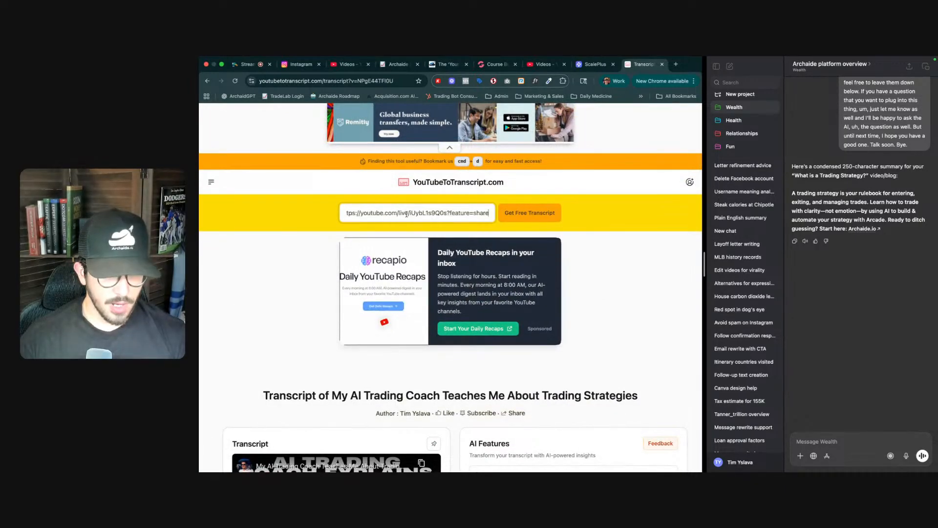
pyautogui.click(530, 213)
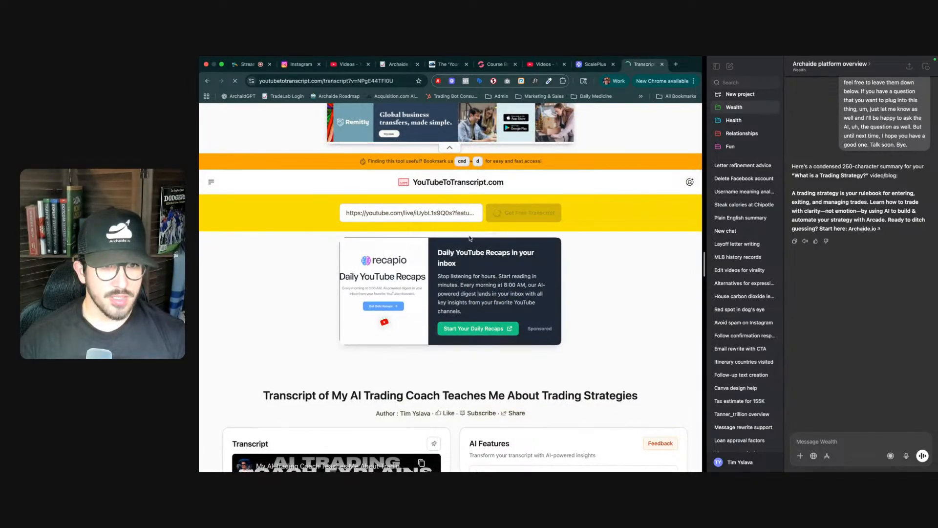
pyautogui.scroll(-4, 453, 300)
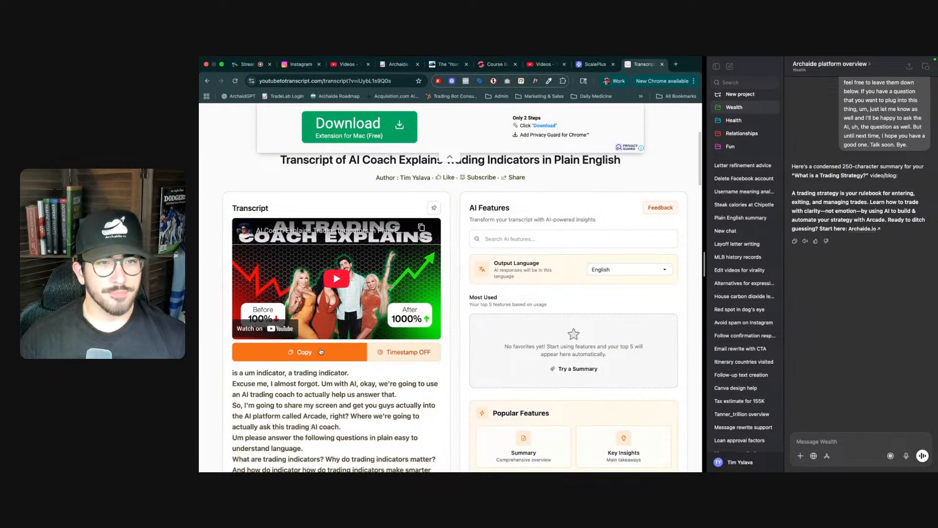
# - Open the new Video section's video settings and paste the indicators video's YouTube link as its URL
pyautogui.hotkey('ctrl', 'shift', 'Tab')
pyautogui.hotkey('ctrl', 'shift', 'Tab')
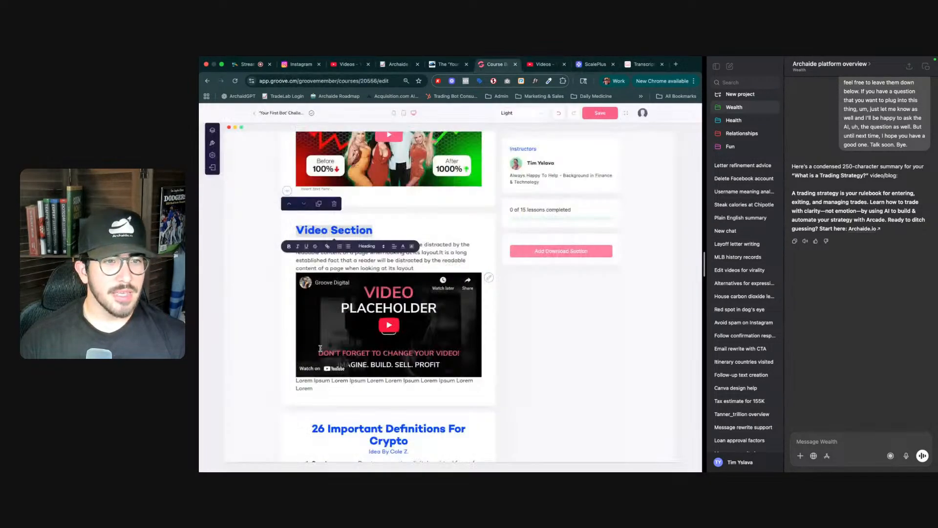
pyautogui.click(476, 281)
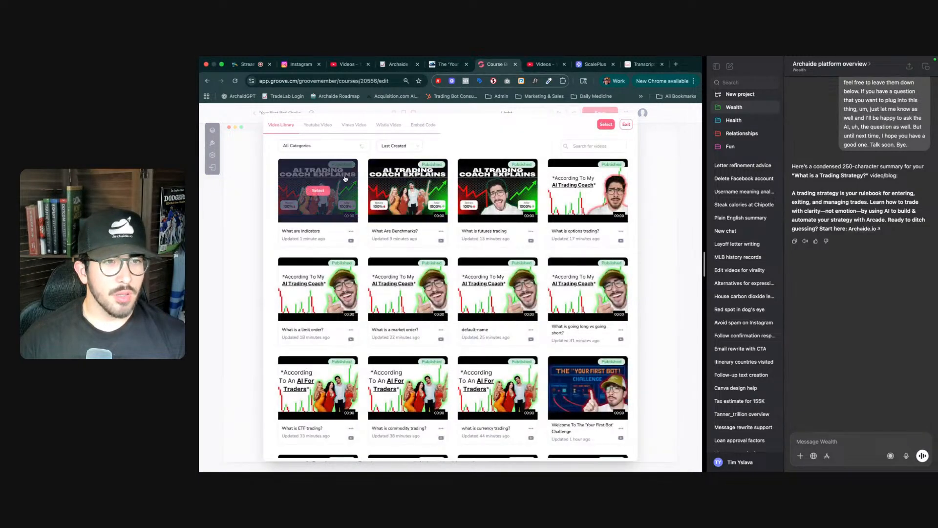
pyautogui.click(324, 127)
pyautogui.click(324, 177)
pyautogui.press('super+v')
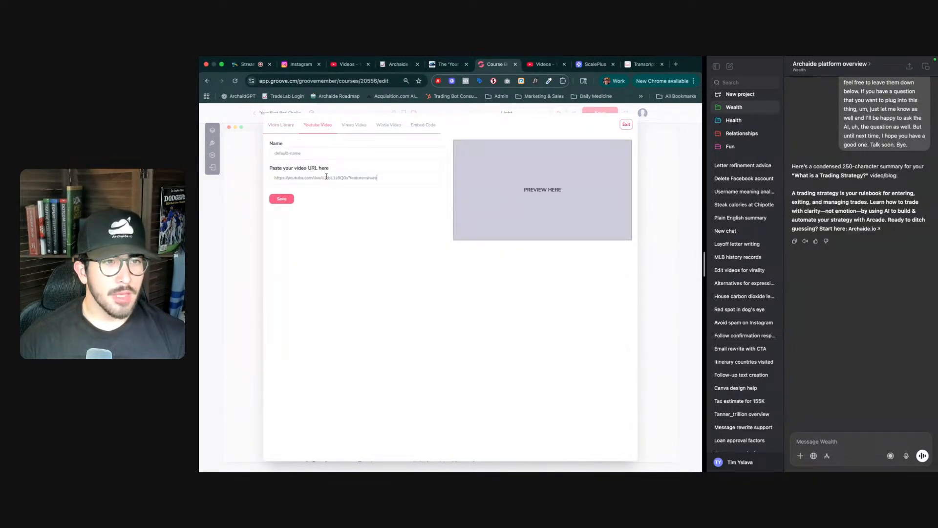
# - Name the video 'What are indicators?', save it, and select it from the library for the new section
pyautogui.tripleClick(312, 155)
pyautogui.write('W')
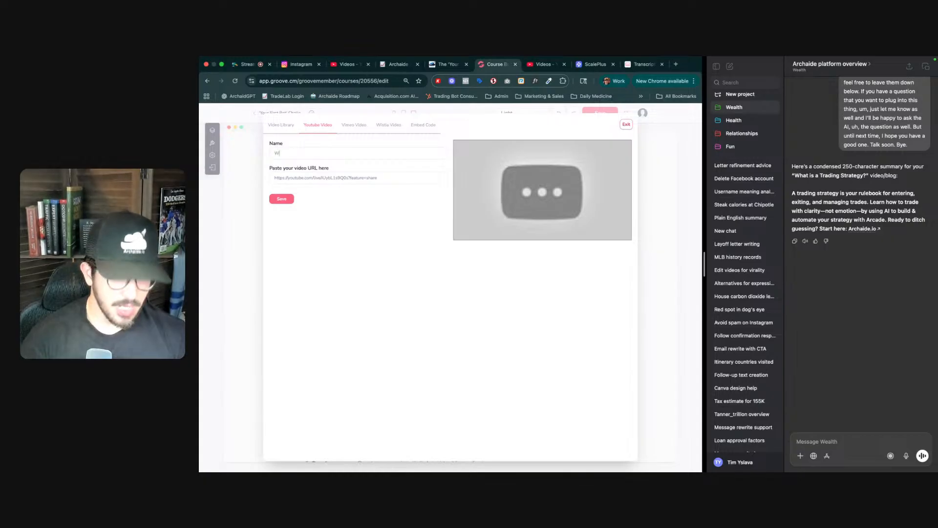
pyautogui.write('hat are indicators?')
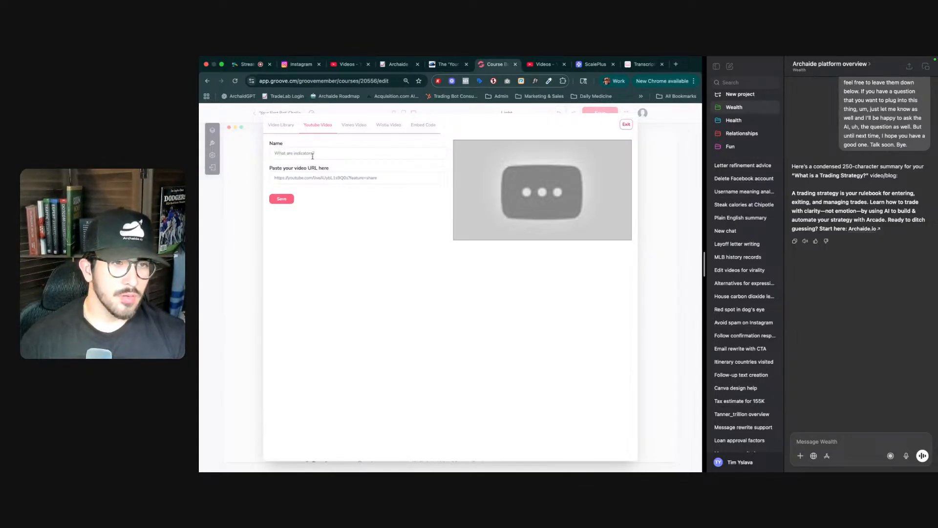
pyautogui.click(281, 199)
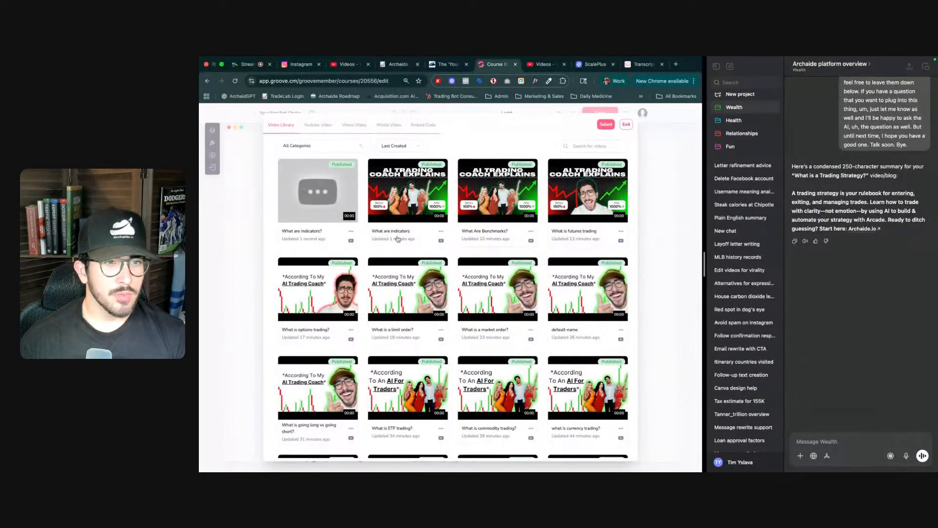
pyautogui.click(441, 231)
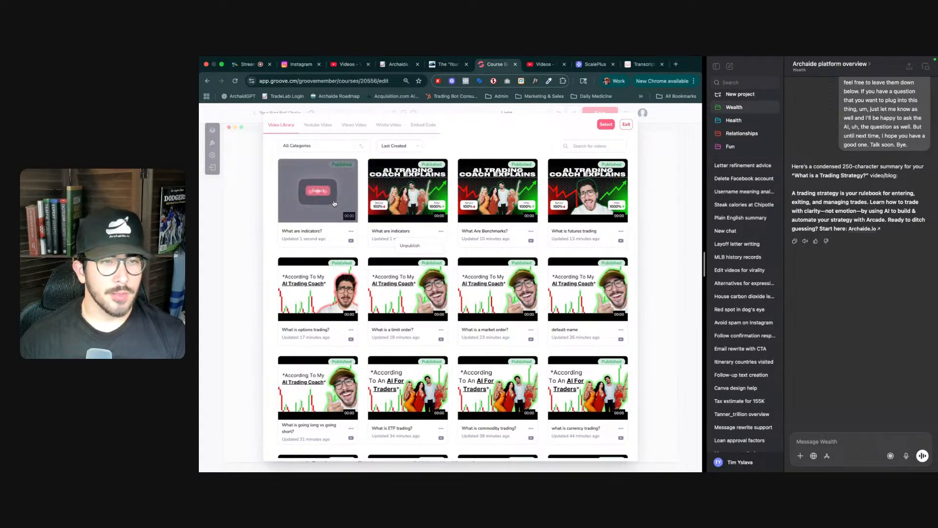
pyautogui.click(606, 125)
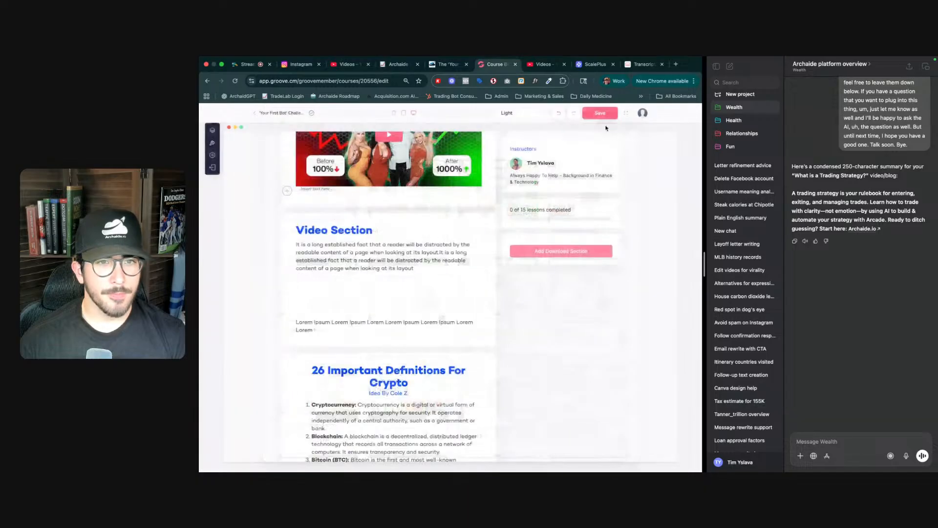
# - Retitle the new section's heading as 'What Are Indicators'
pyautogui.doubleClick(358, 231)
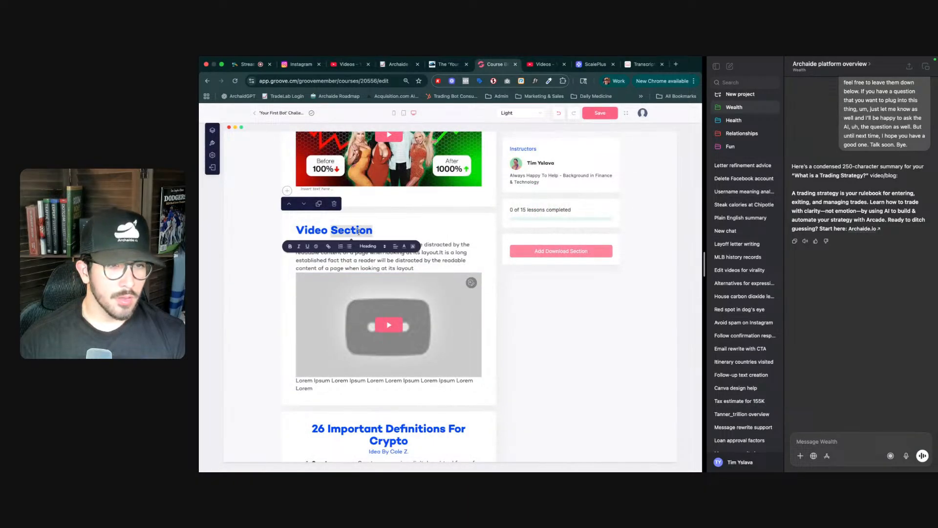
pyautogui.tripleClick(358, 231)
pyautogui.write('What Are indicators')
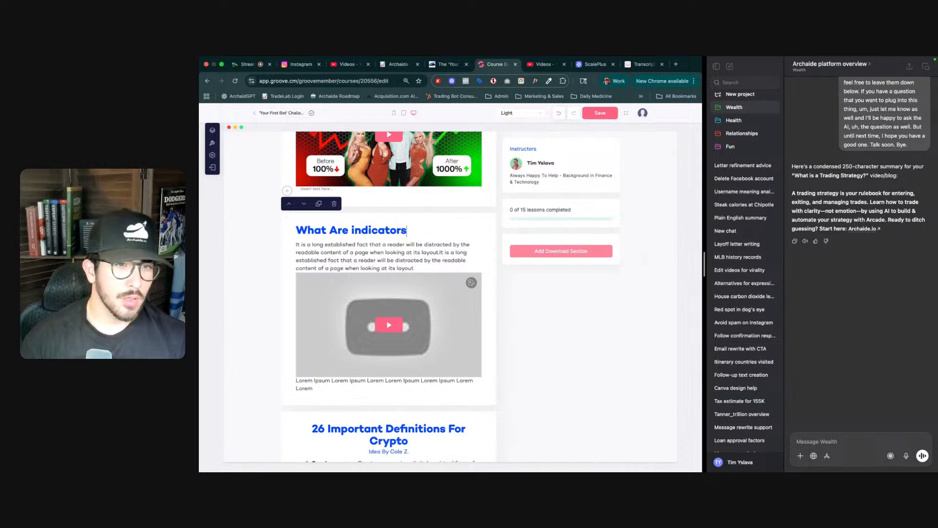
pyautogui.moveTo(356, 230); pyautogui.dragTo(351, 230)
pyautogui.write('I')
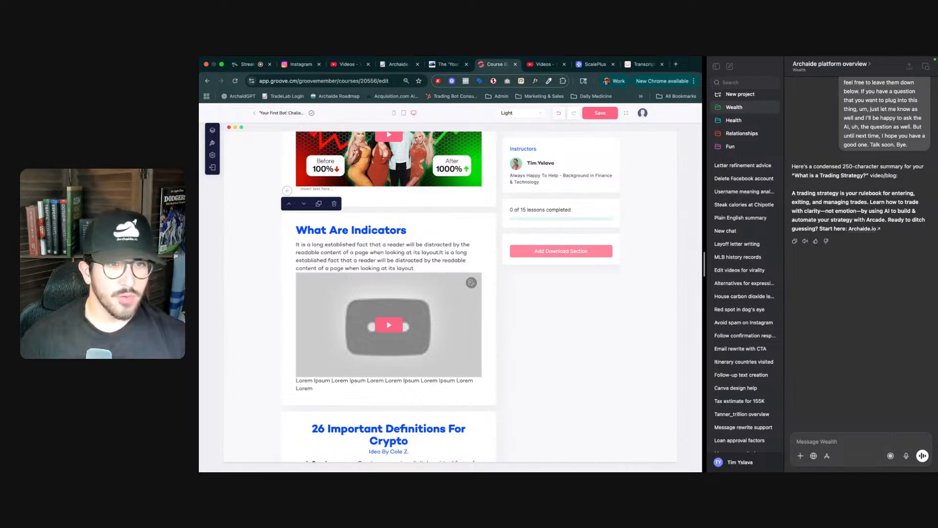
# - Copy the full transcript of the indicators video from YouTubeToTranscript and dismiss the copied pop-up
pyautogui.doubleClick(360, 252)
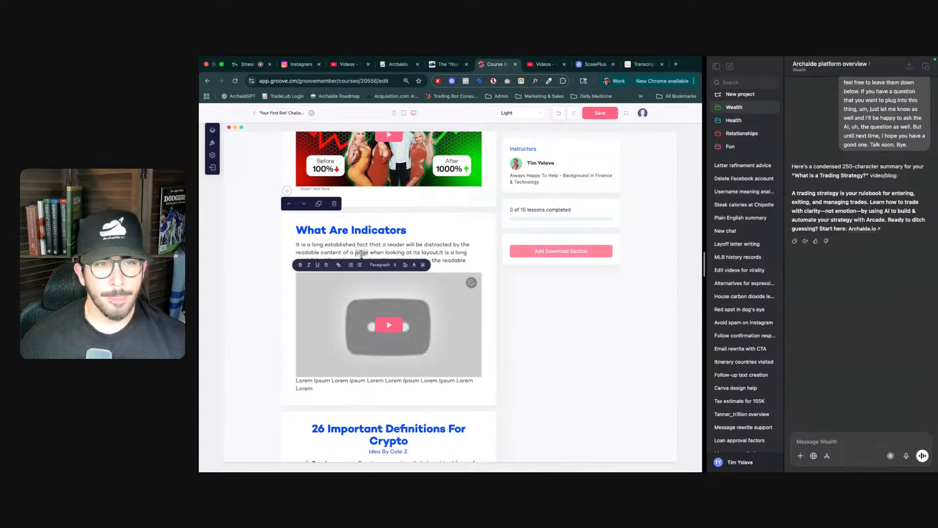
pyautogui.hotkey('ctrl', 'Tab')
pyautogui.hotkey('ctrl', 'Tab')
pyautogui.hotkey('ctrl', 'Tab')
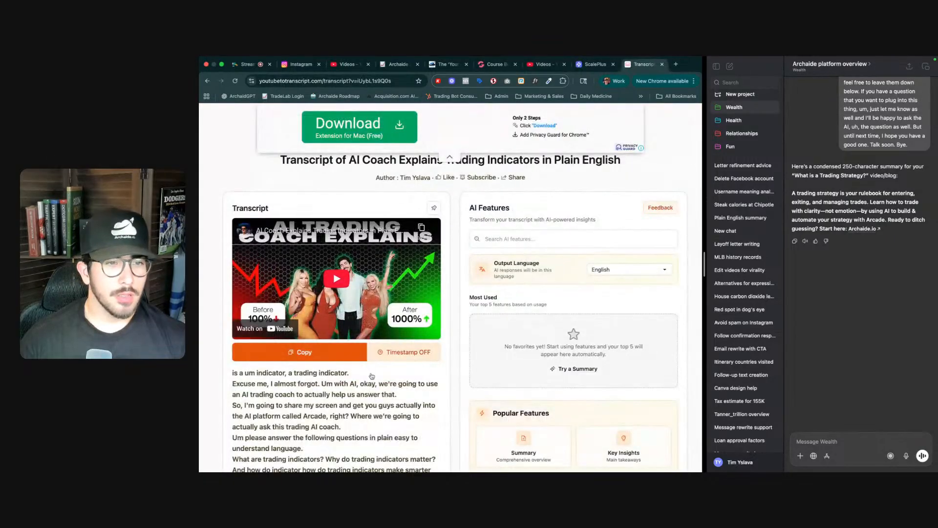
pyautogui.click(343, 358)
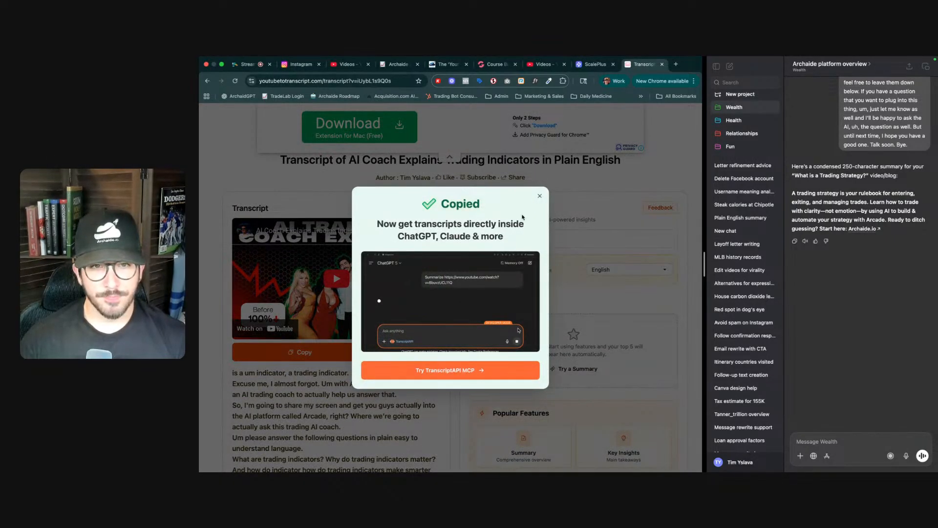
pyautogui.click(539, 196)
# - Paste the transcript into the ChatGPT chat, prefix it with 'same thing', and send it for a summary
pyautogui.click(832, 442)
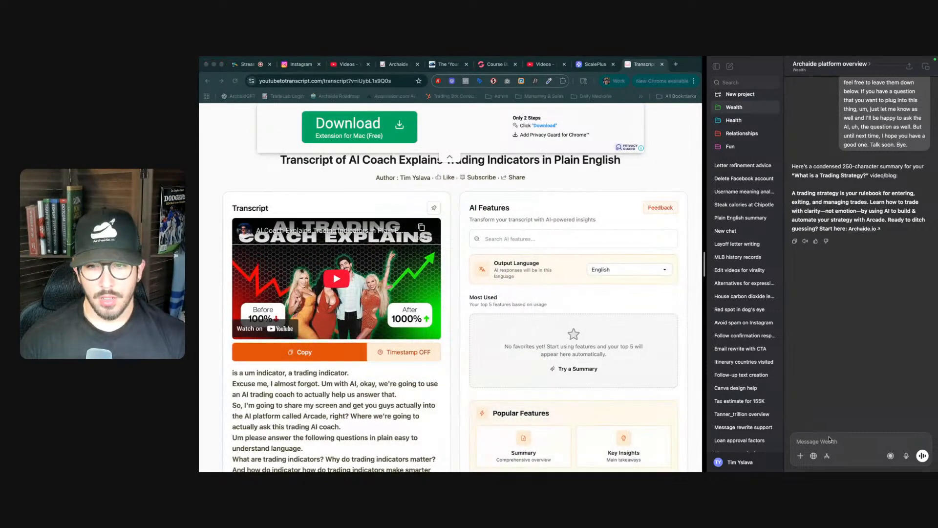
pyautogui.press('super+v')
pyautogui.press('super+Up')
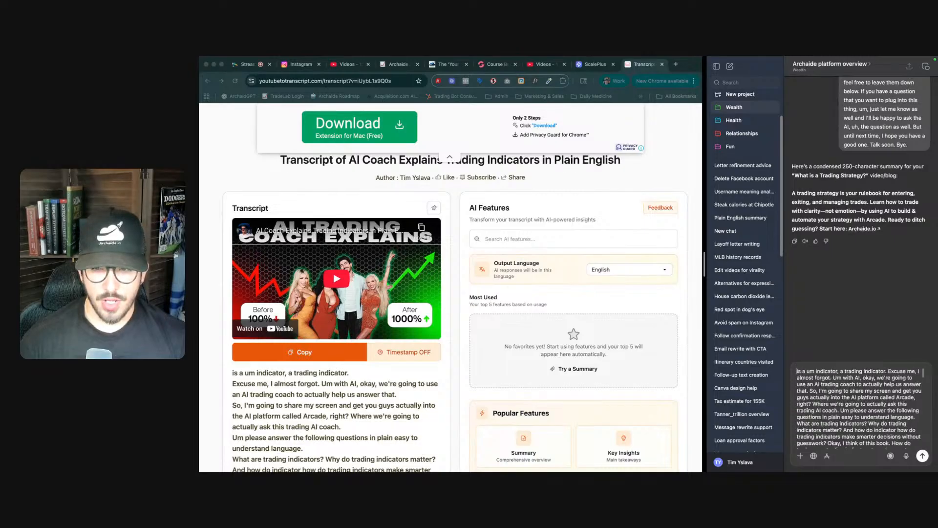
pyautogui.write('Here is')
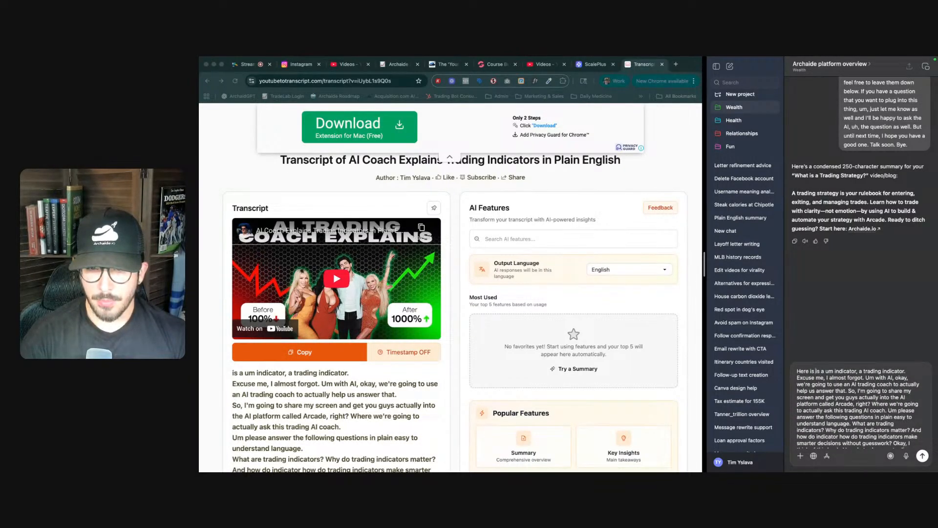
pyautogui.press('BackSpace')
pyautogui.press('super+a')
pyautogui.press('Left')
pyautogui.hotkey('alt', 'shift', 'Right')
pyautogui.hotkey('alt', 'shift', 'Right')
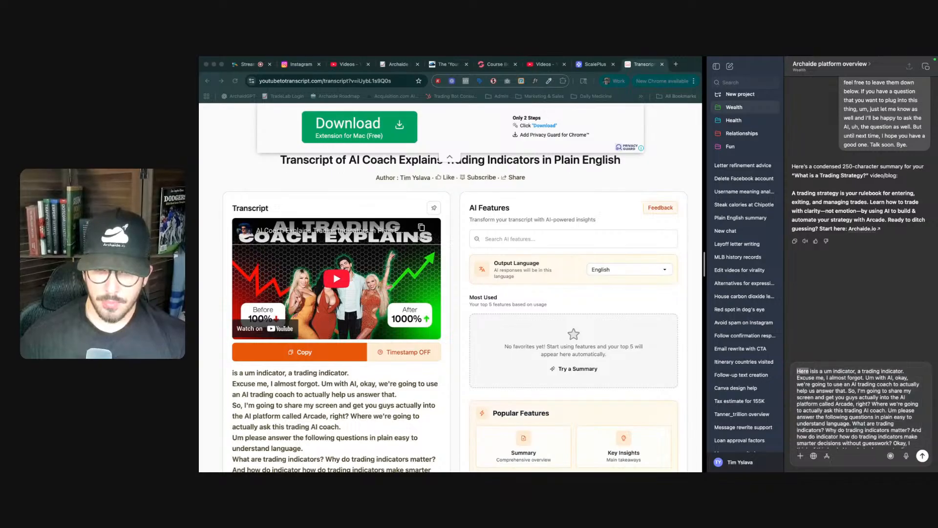
pyautogui.write('same thing h')
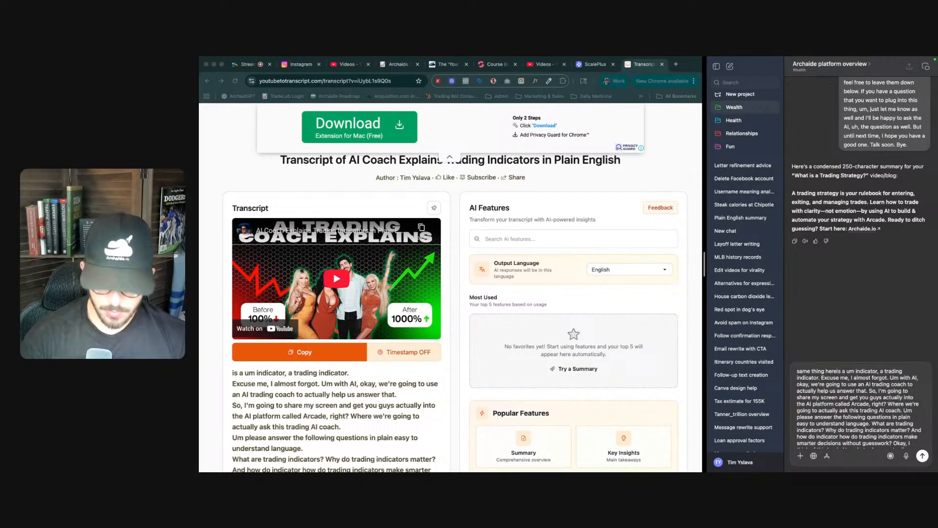
pyautogui.press('Return')
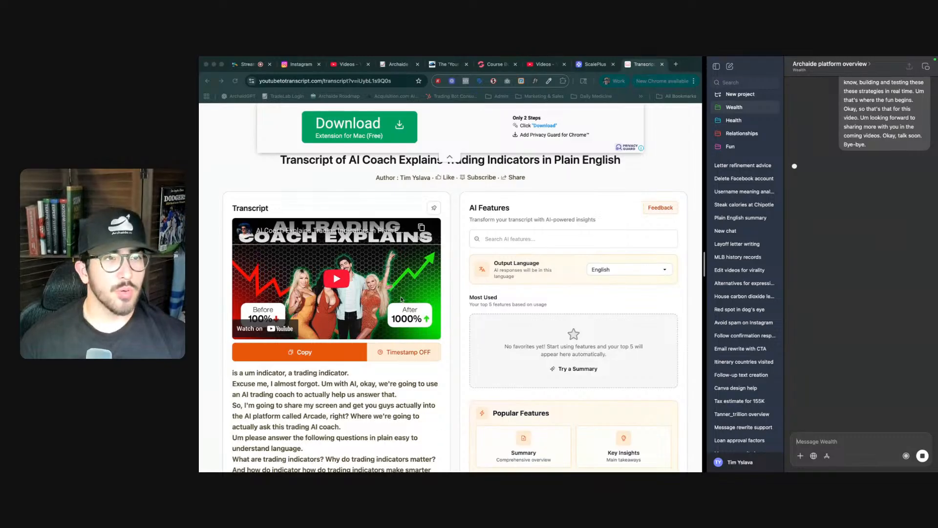
# - Replace the What Are Indicators placeholder paragraph with a summary beginning 'Trading indicators are rule-based signals that help you trade with clarity, not guesswork.'
pyautogui.click(247, 64)
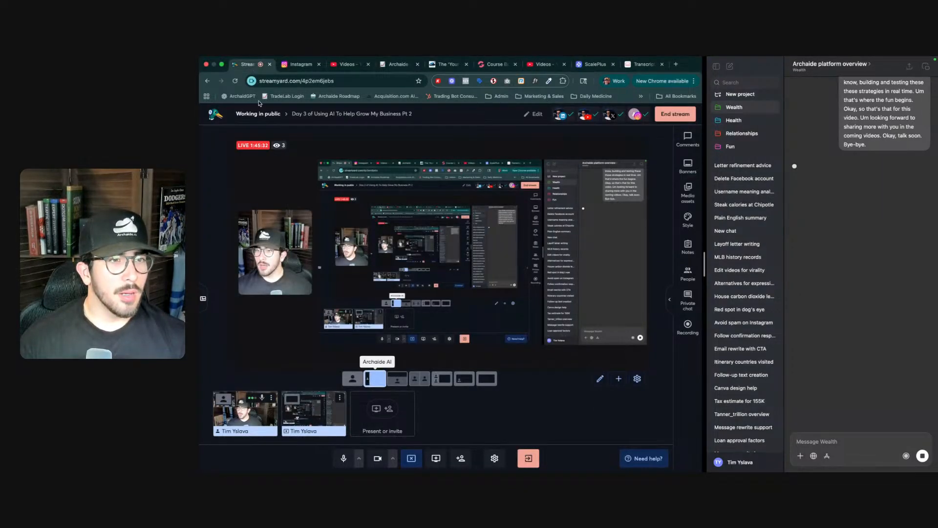
pyautogui.click(485, 63)
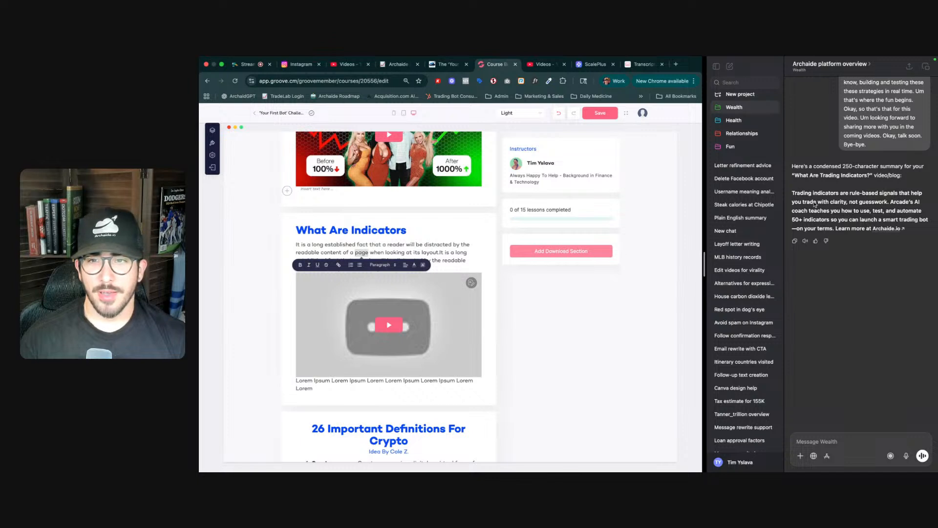
pyautogui.tripleClick(428, 248)
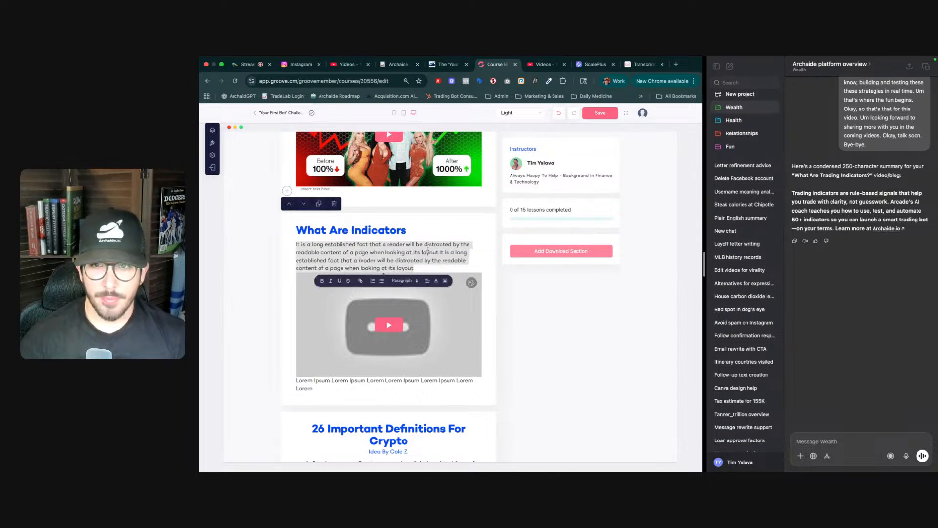
pyautogui.write('Trading indicators')
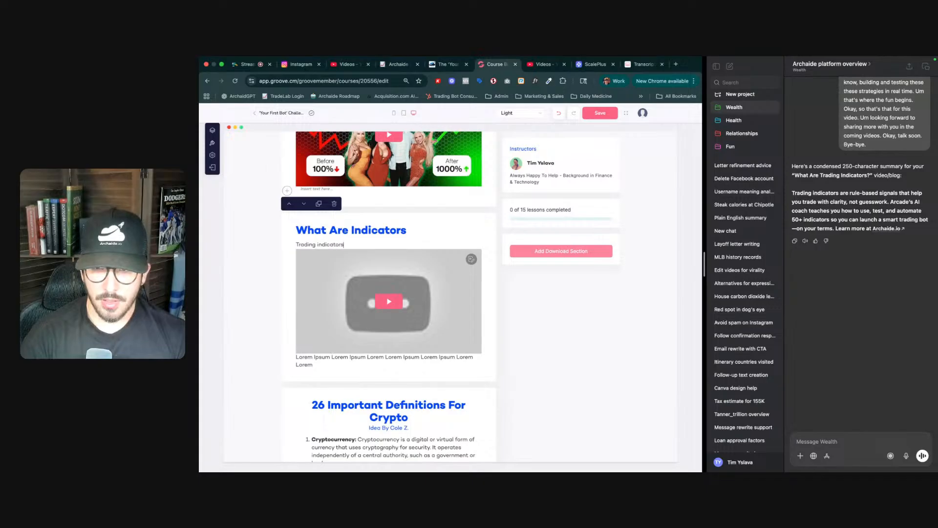
pyautogui.write(' are rule-')
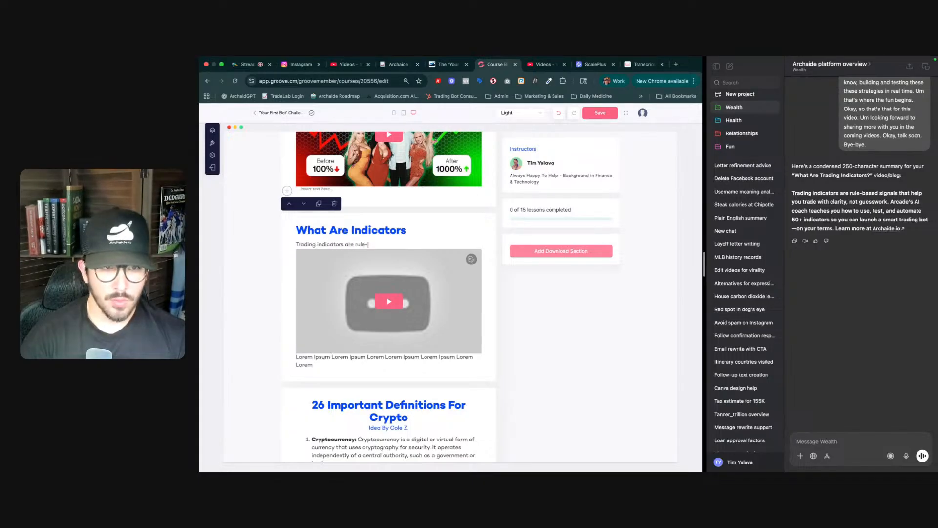
pyautogui.write('based signal')
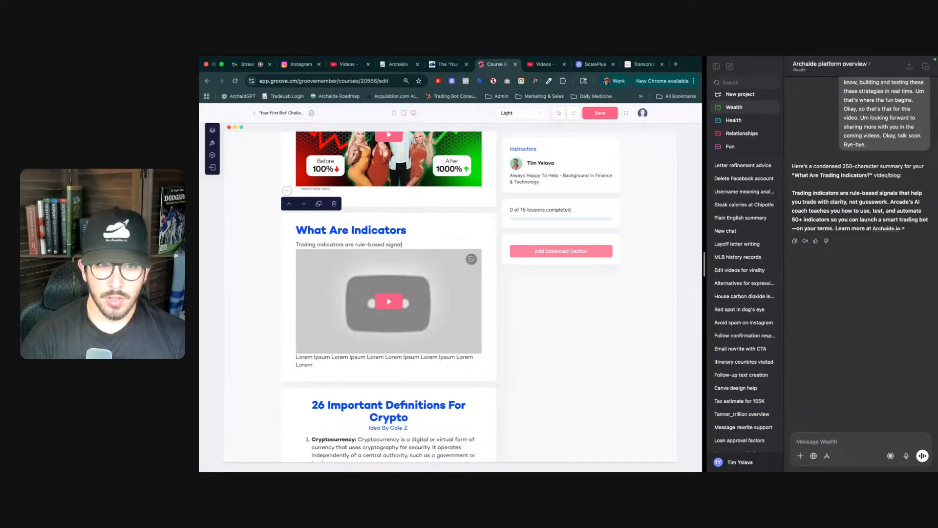
pyautogui.write('s that help')
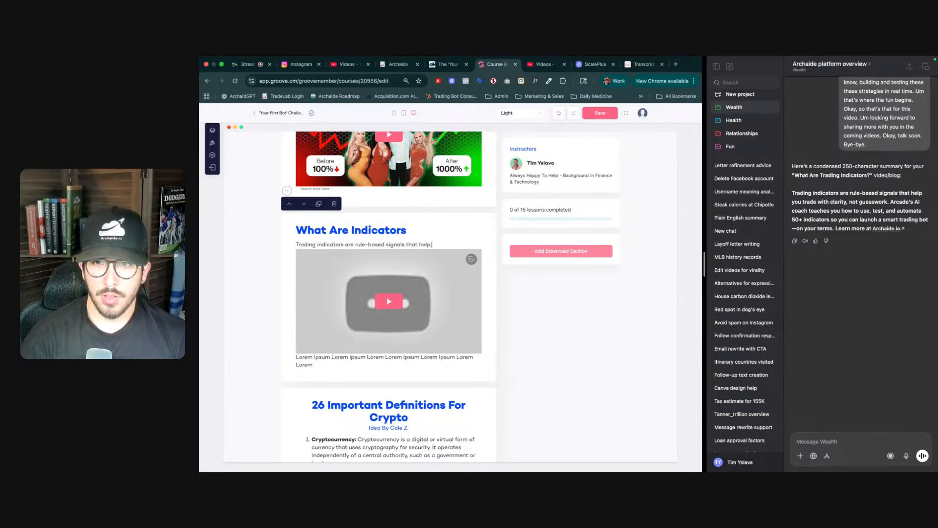
pyautogui.write(' you trade with clarity a')
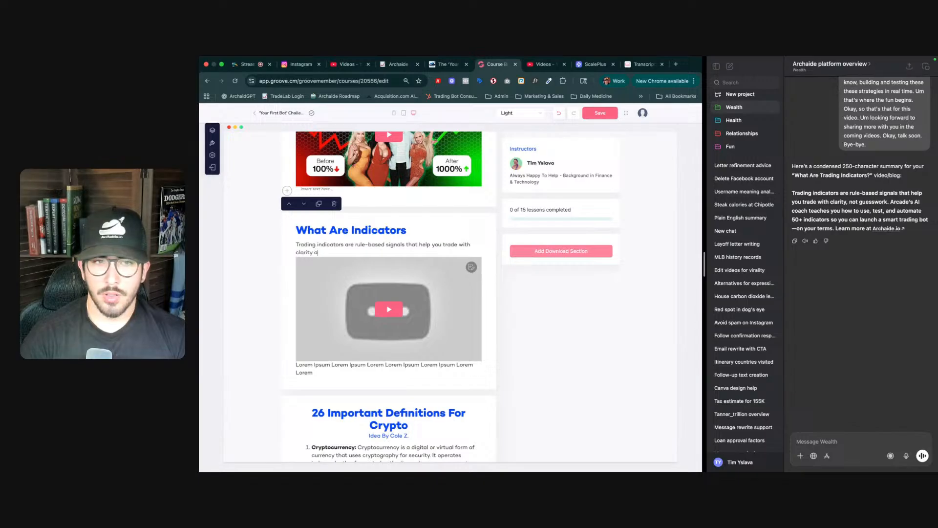
pyautogui.press('BackSpace')
pyautogui.press('BackSpace')
pyautogui.write(', n')
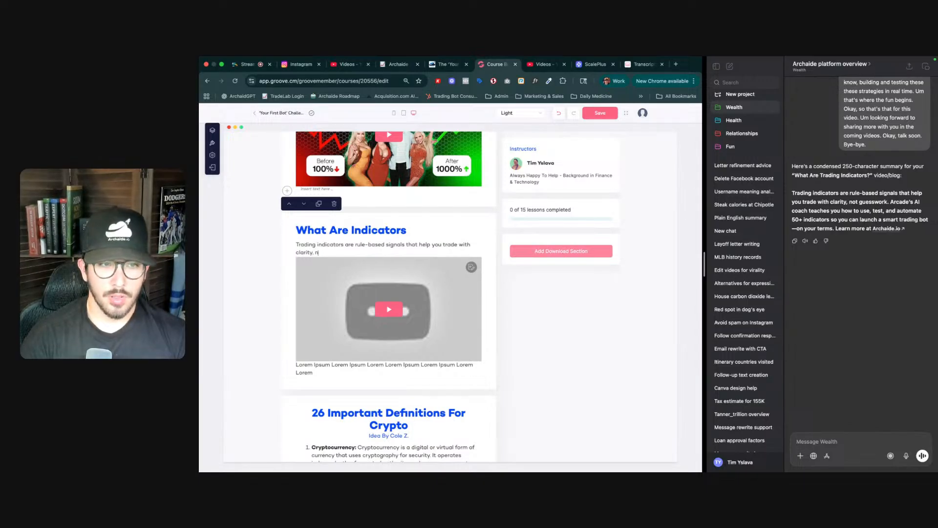
pyautogui.write('ot guesswork')
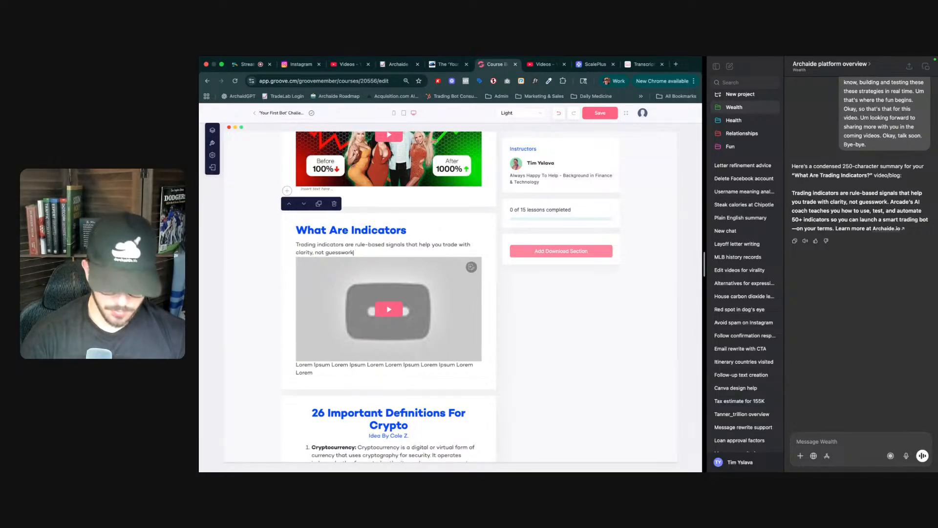
pyautogui.write('. Archaid')
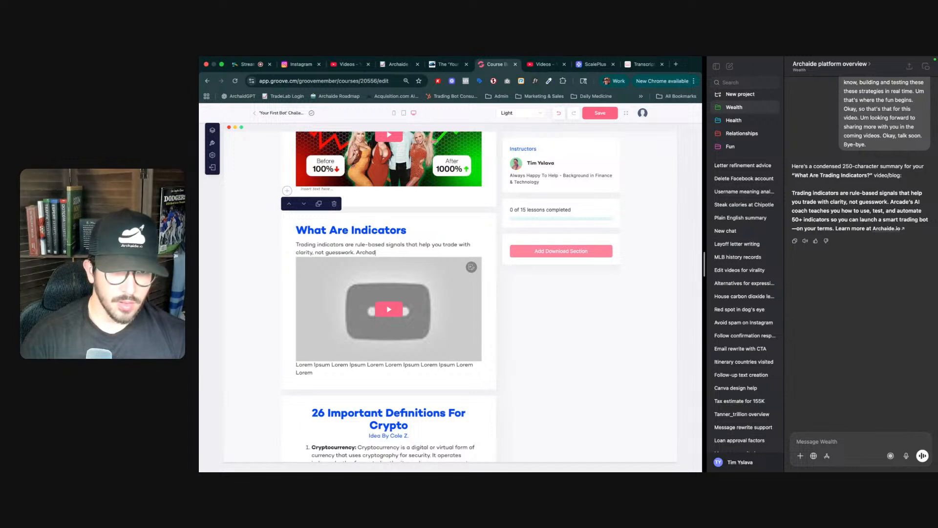
pyautogui.write("e's AI c")
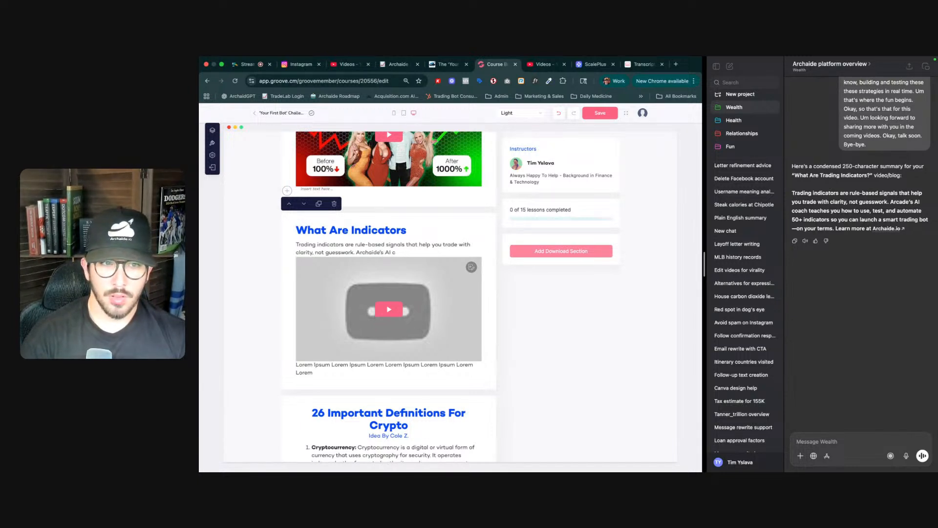
pyautogui.press('BackSpace')
pyautogui.write('teaches you how to use')
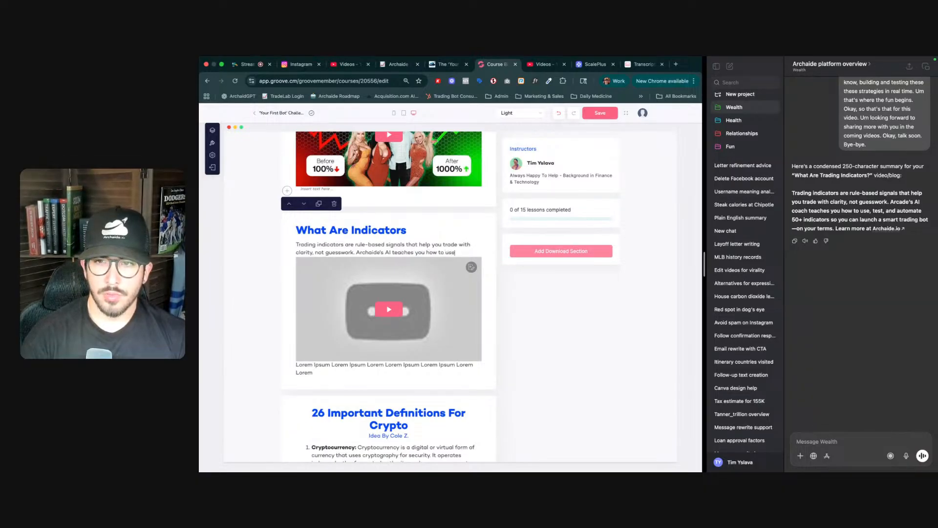
pyautogui.write(', test, an')
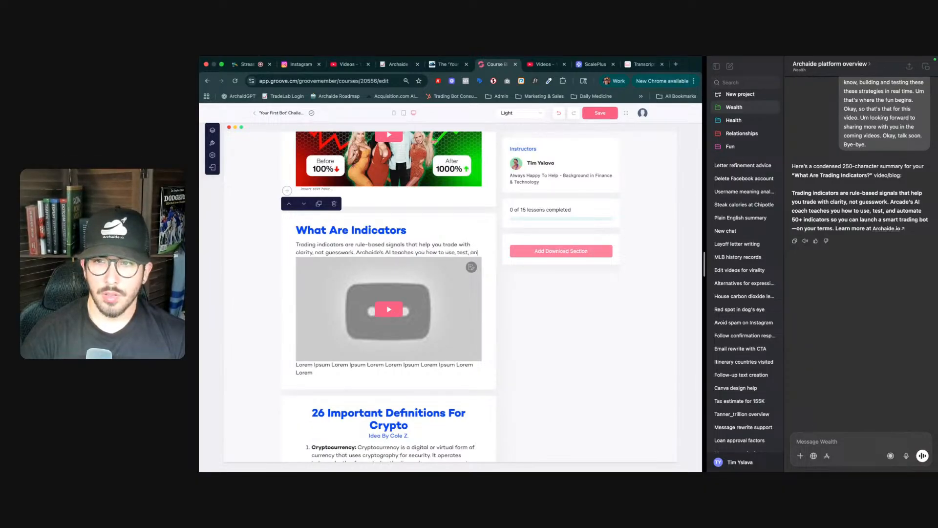
pyautogui.write('d automa')
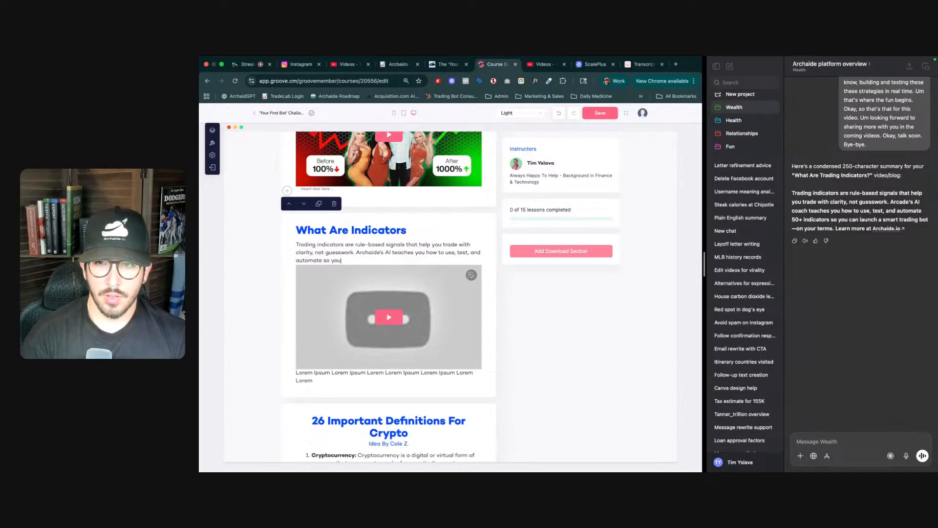
pyautogui.write('te so you can launch')
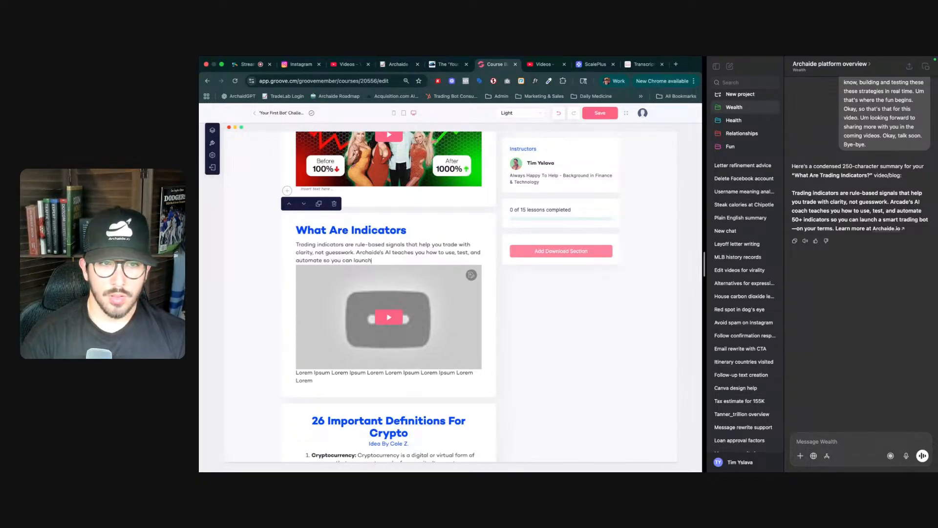
pyautogui.write(' smart')
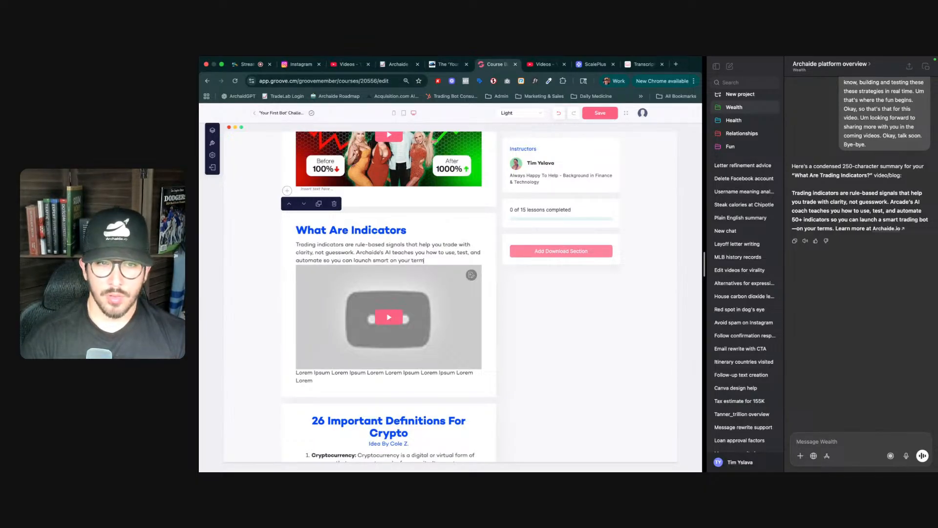
pyautogui.write('on your terms.')
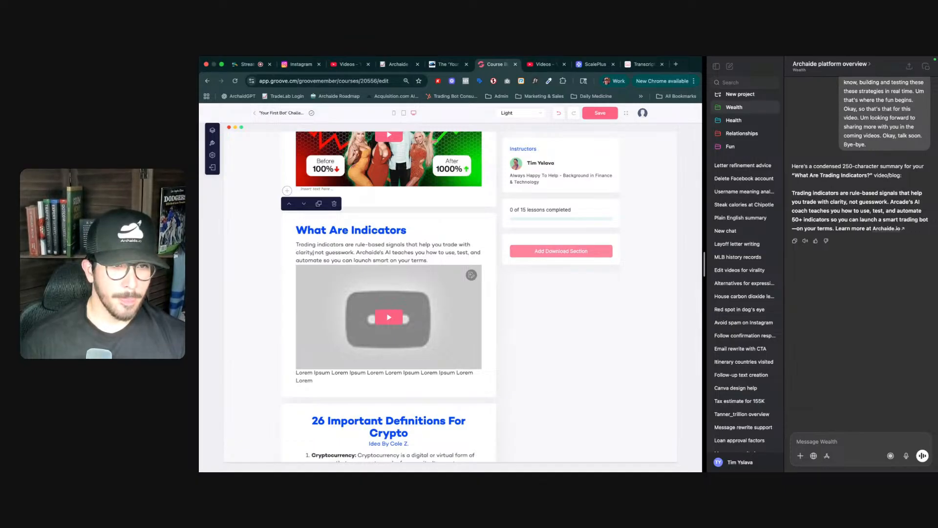
pyautogui.doubleClick(357, 252)
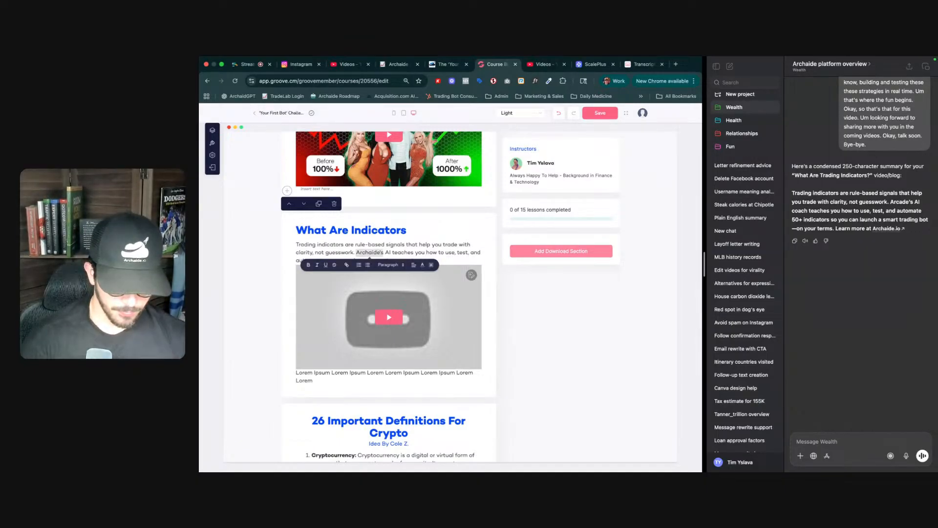
pyautogui.press('super+l')
pyautogui.press('Escape')
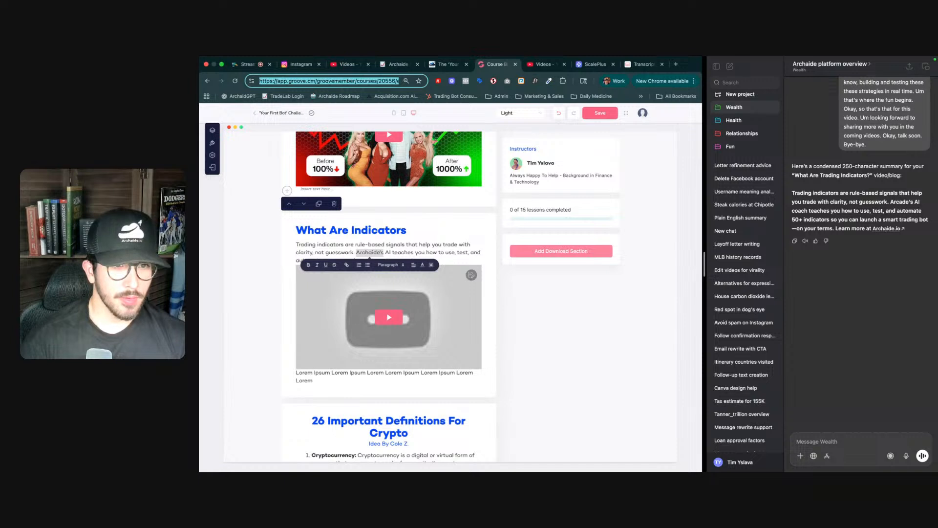
pyautogui.press('Escape')
pyautogui.click(347, 265)
pyautogui.write('ht')
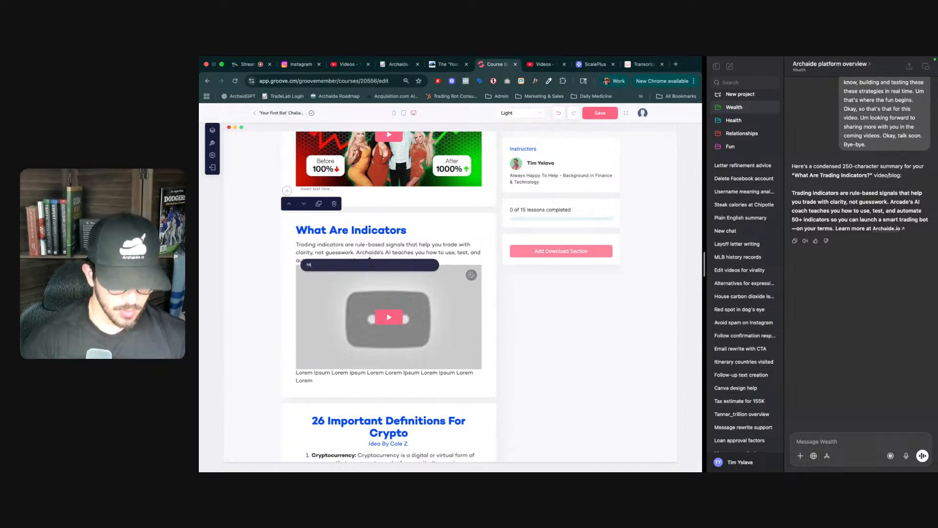
pyautogui.write('tps://a')
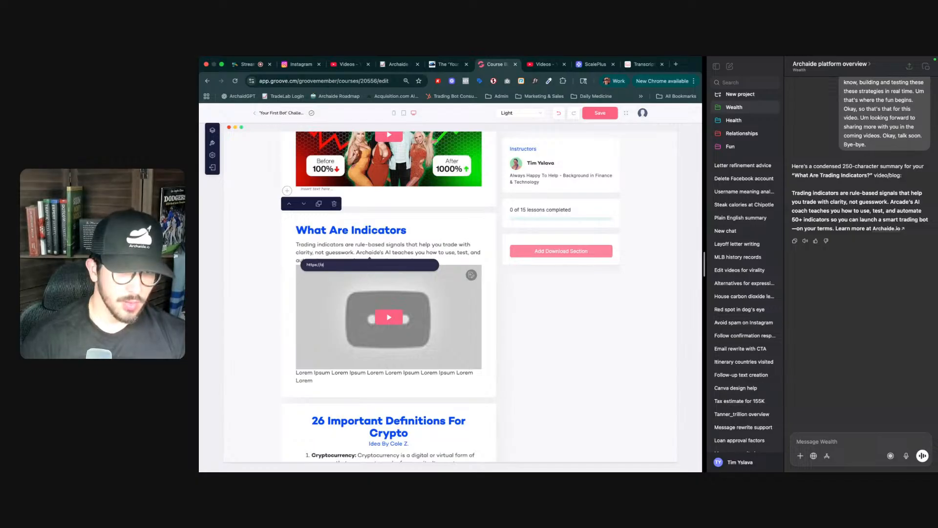
pyautogui.write('rchaide.')
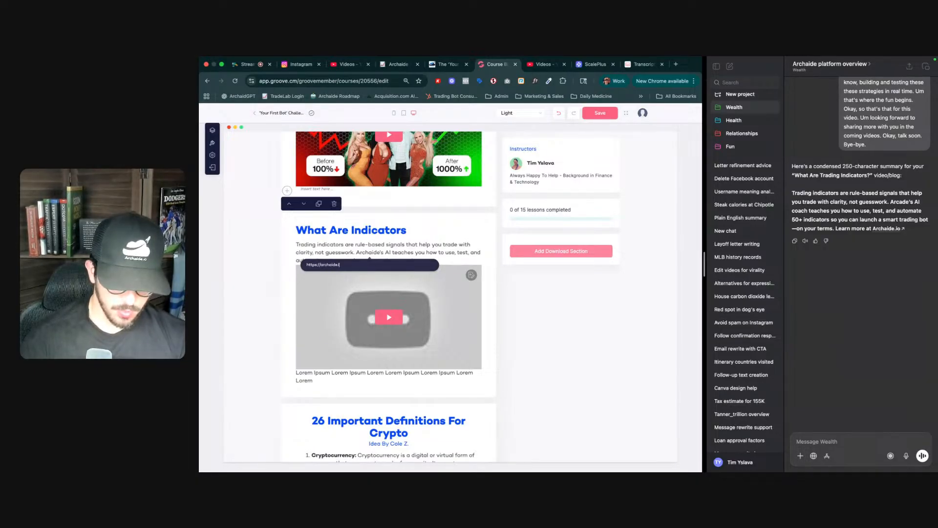
pyautogui.write('io/checkout')
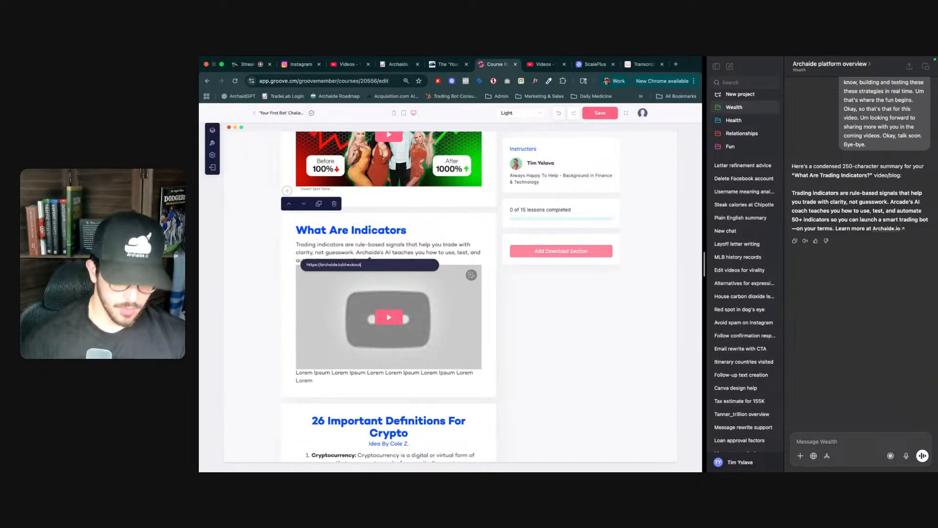
pyautogui.press('Return')
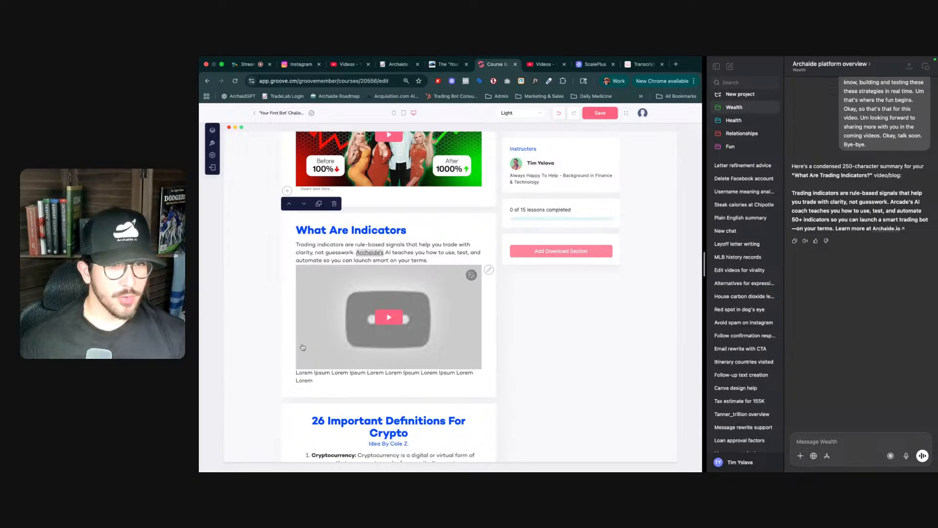
# - Delete the Lorem Ipsum placeholder text beneath the video in the What Are Indicators section
pyautogui.click(329, 372)
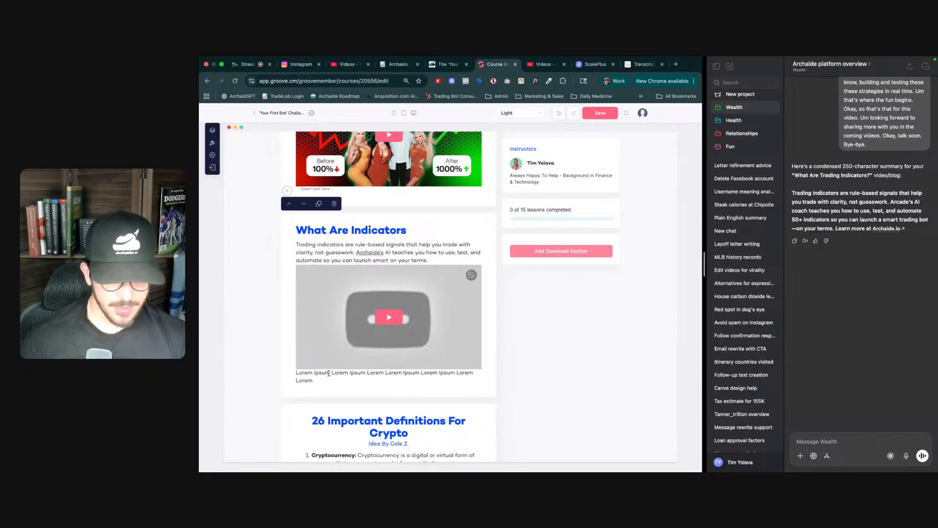
pyautogui.press('super+a')
pyautogui.press('BackSpace')
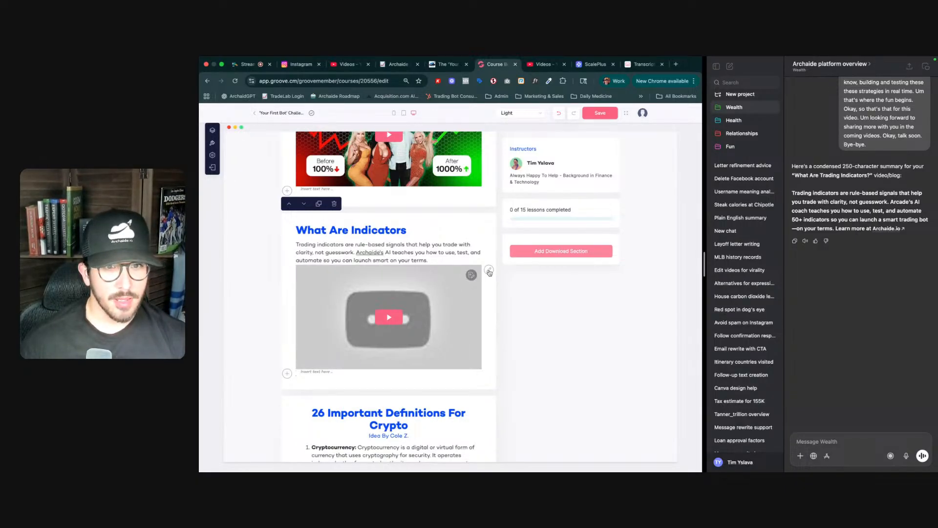
# - Open the section's video to replace it and copy the shareable link of the 'AI Coach Explains Trading Indicators' video in YouTube Studio
pyautogui.click(490, 271)
pyautogui.hotkey('ctrl', 'Tab')
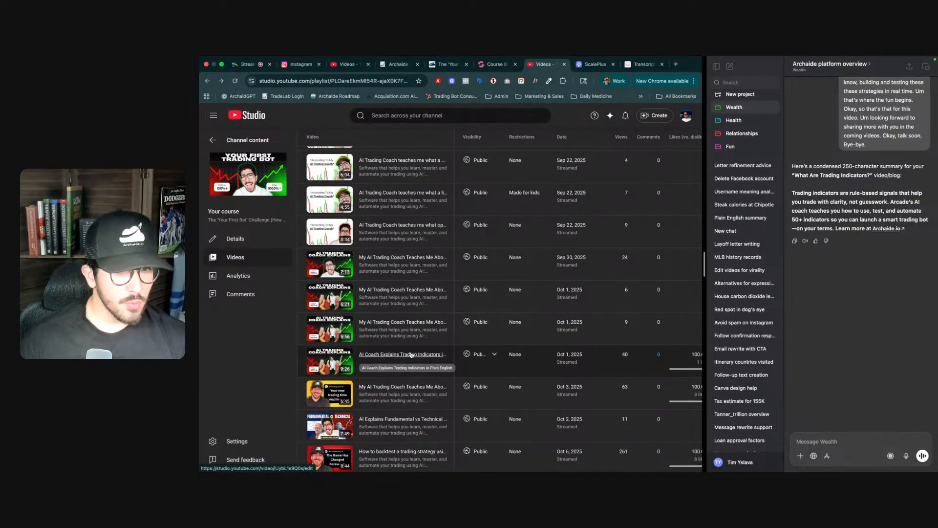
pyautogui.click(440, 370)
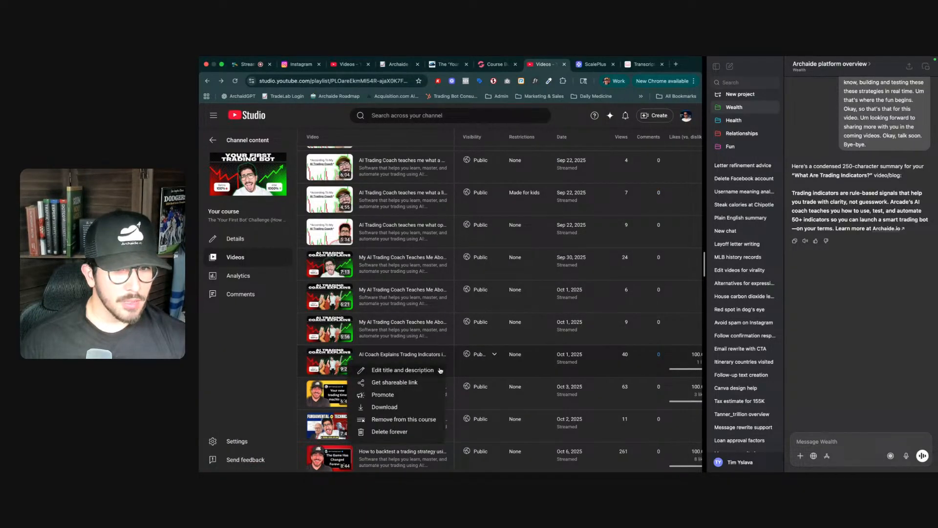
pyautogui.click(411, 386)
# - Paste the copied link as a new YouTube video URL, trimming off the trailing share parameter
pyautogui.hotkey('ctrl', 'shift', 'Tab')
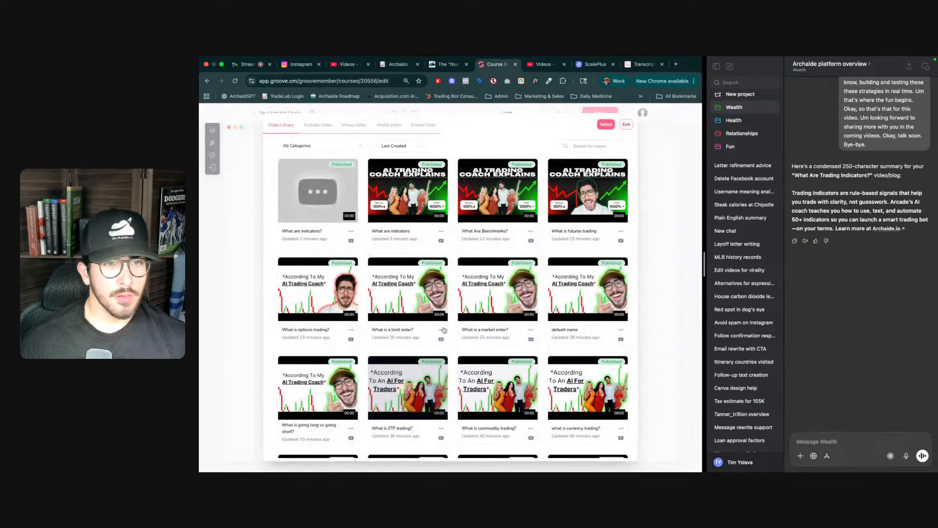
pyautogui.click(326, 127)
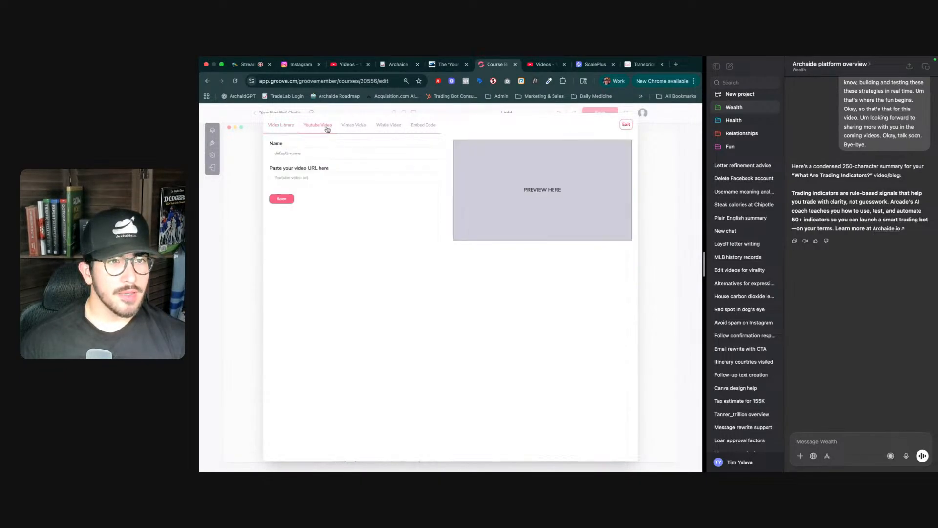
pyautogui.click(309, 179)
pyautogui.press('super+v')
pyautogui.hotkey('shift', 'alt', 'Left')
pyautogui.hotkey('shift', 'alt', 'Left')
pyautogui.press('BackSpace')
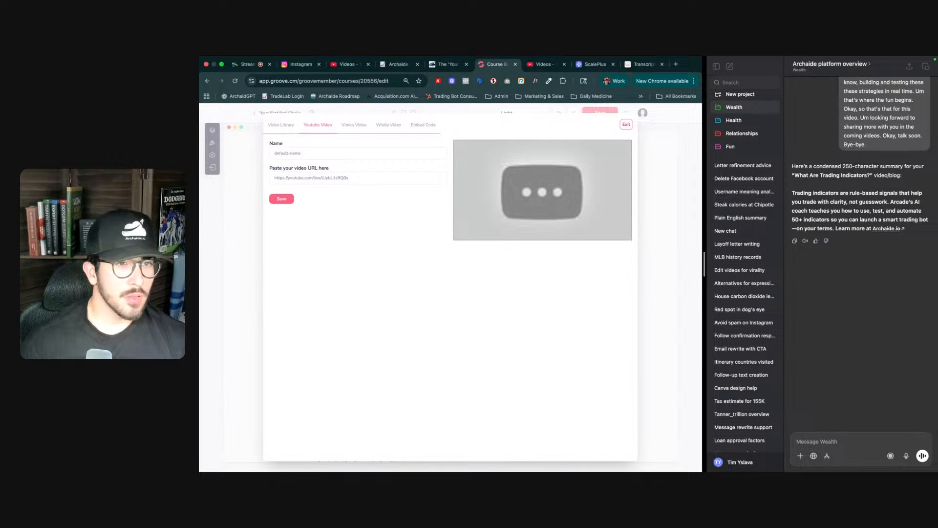
pyautogui.press('BackSpace')
pyautogui.press('BackSpace')
pyautogui.press('BackSpace')
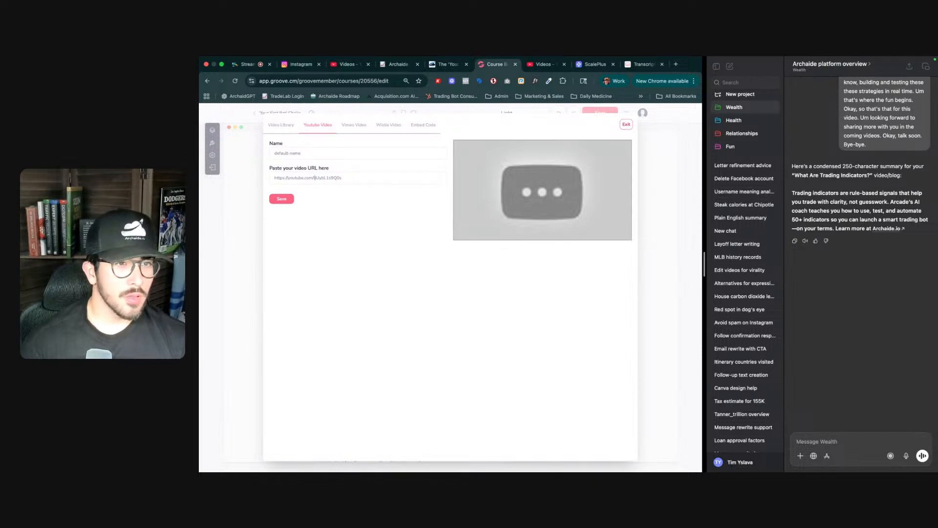
# - Name the video 'Trading indicators', save it, and select it for the What Are Indicators section
pyautogui.tripleClick(315, 152)
pyautogui.write('Trading indicators')
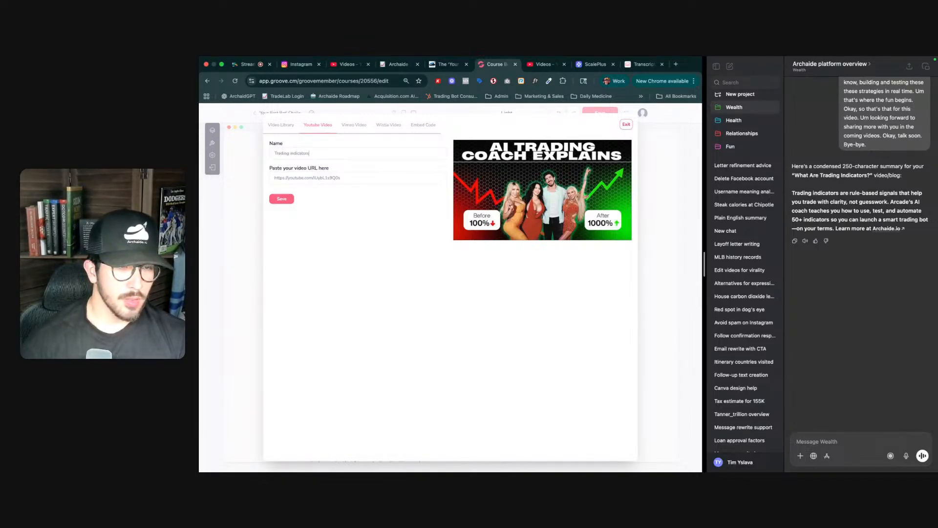
pyautogui.click(282, 198)
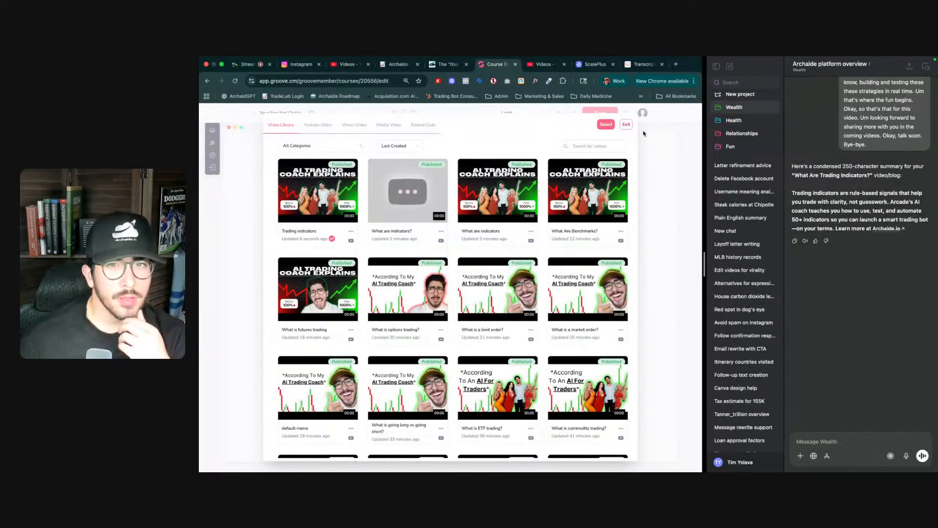
pyautogui.click(605, 124)
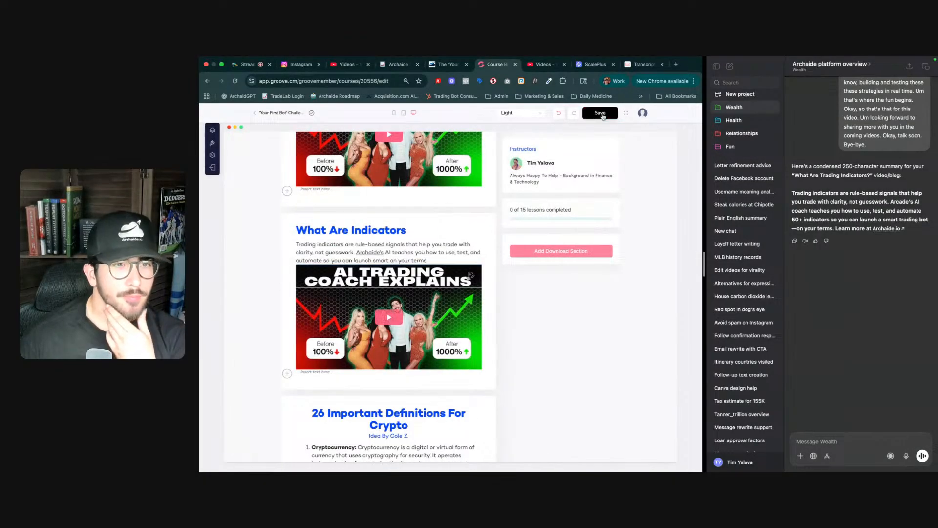
# - Rename the duplicate 'What Are Indicators:' heading above to 'What Are Strategies' and save the lesson
pyautogui.scroll(3, 410, 242)
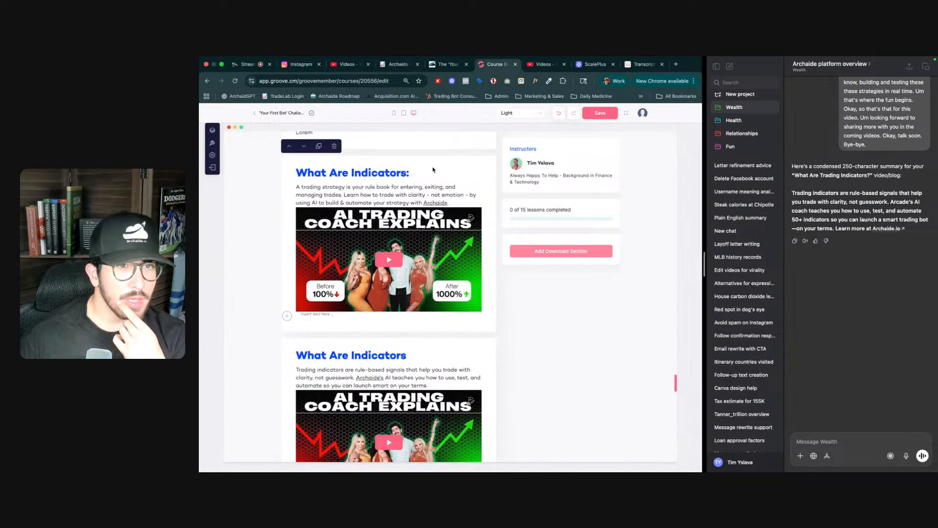
pyautogui.doubleClick(375, 173)
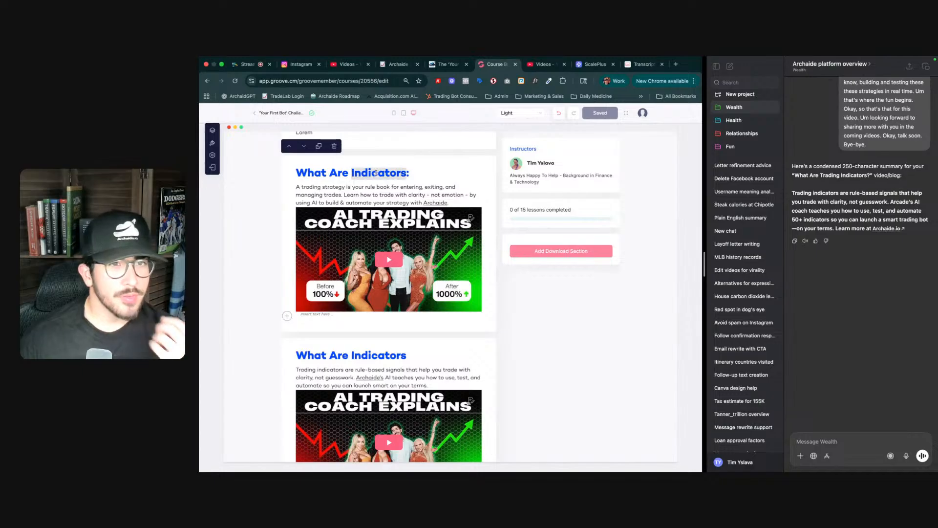
pyautogui.press('BackSpace')
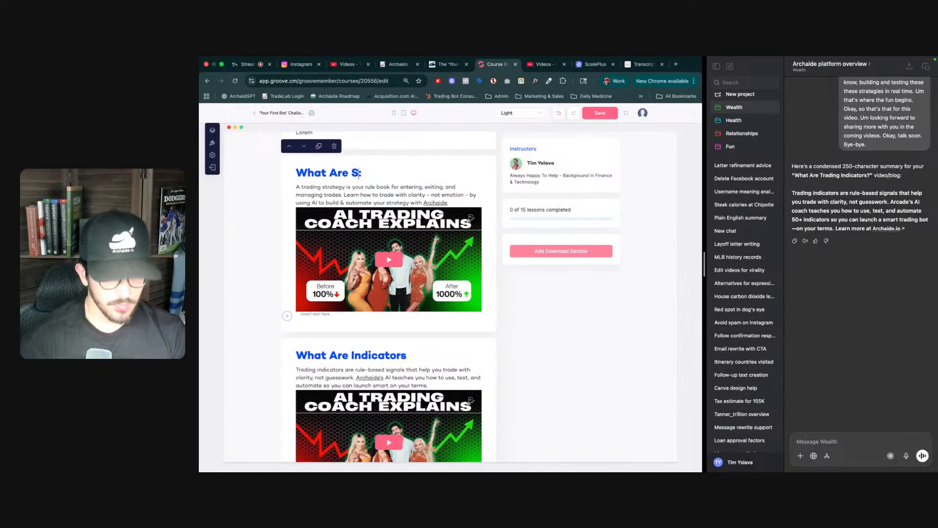
pyautogui.write('Strat')
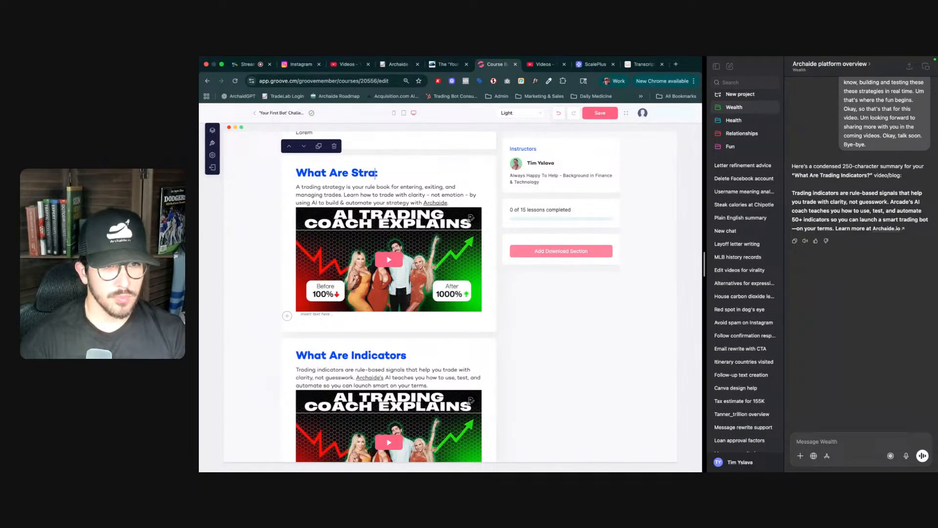
pyautogui.write('egies')
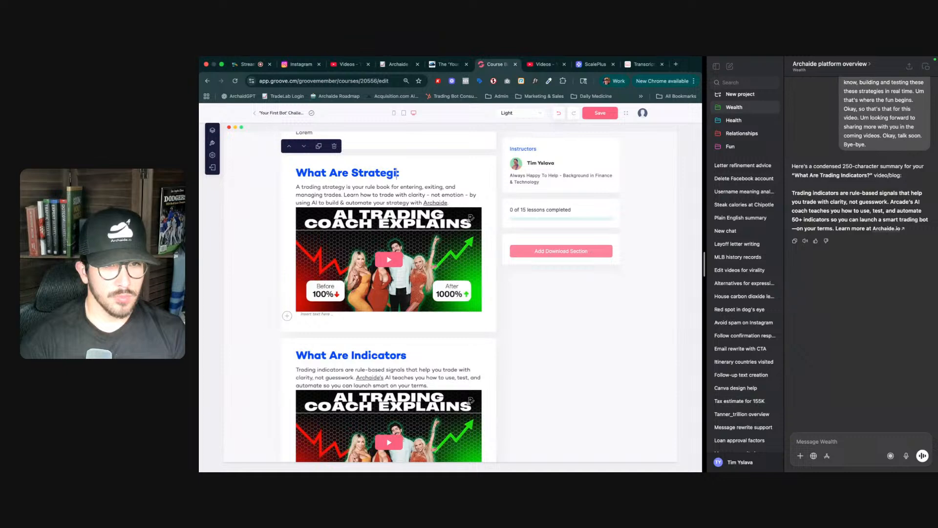
pyautogui.press('Delete')
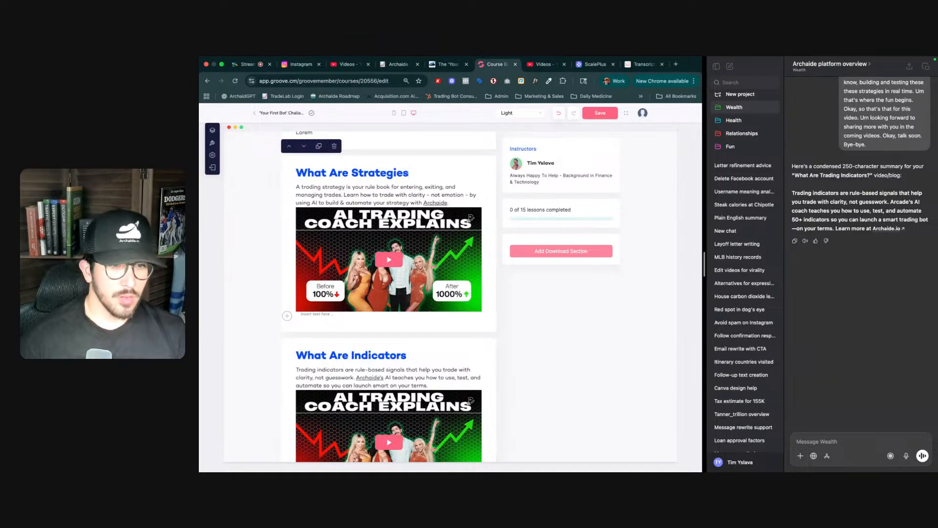
pyautogui.click(600, 113)
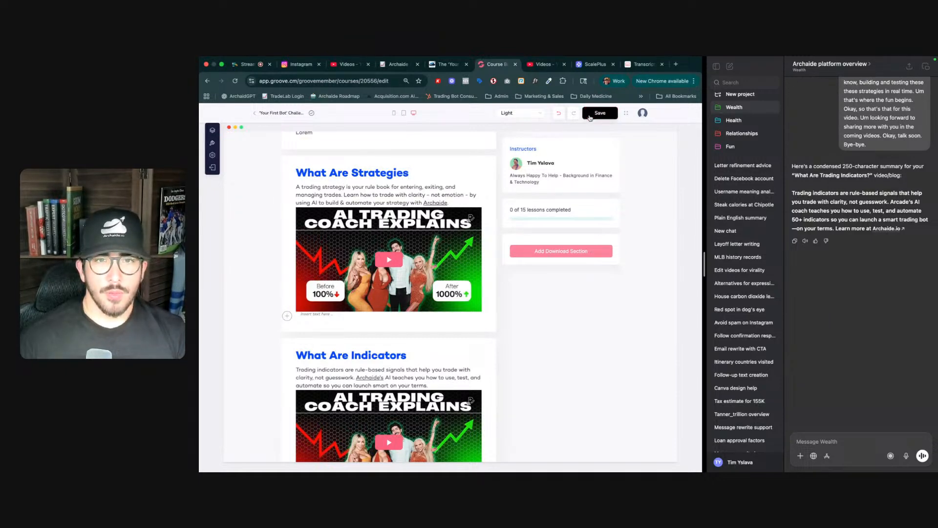
# - Scroll through the Trading 101 and Strategies lessons to review their sections
pyautogui.scroll(15, 481, 285)
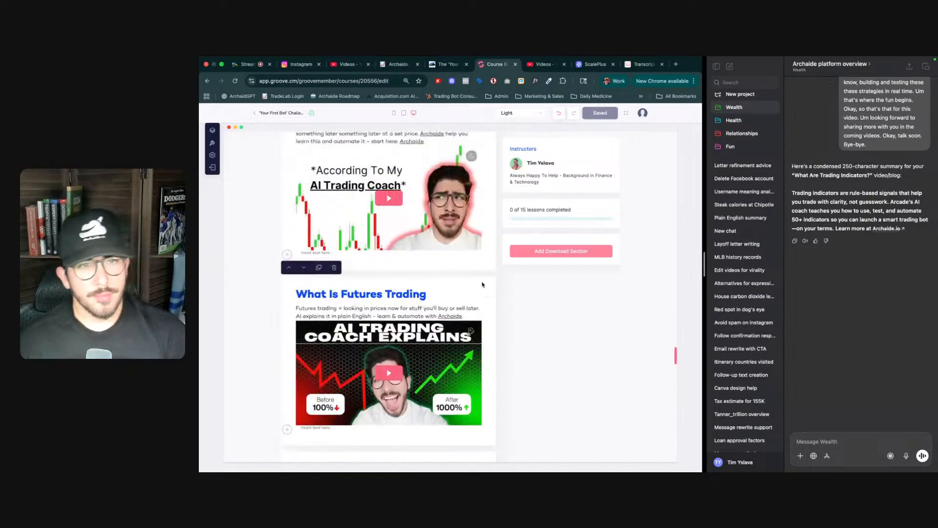
pyautogui.scroll(15, 481, 285)
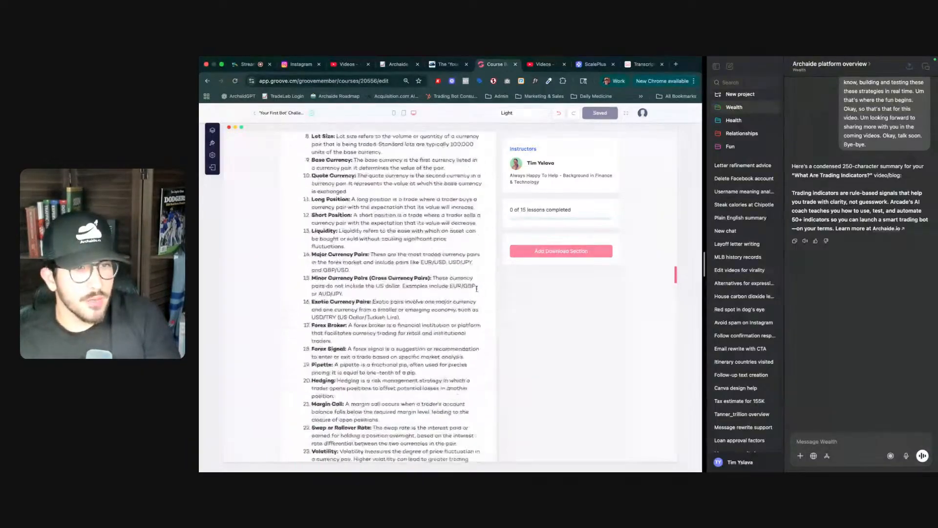
pyautogui.scroll(12, 475, 290)
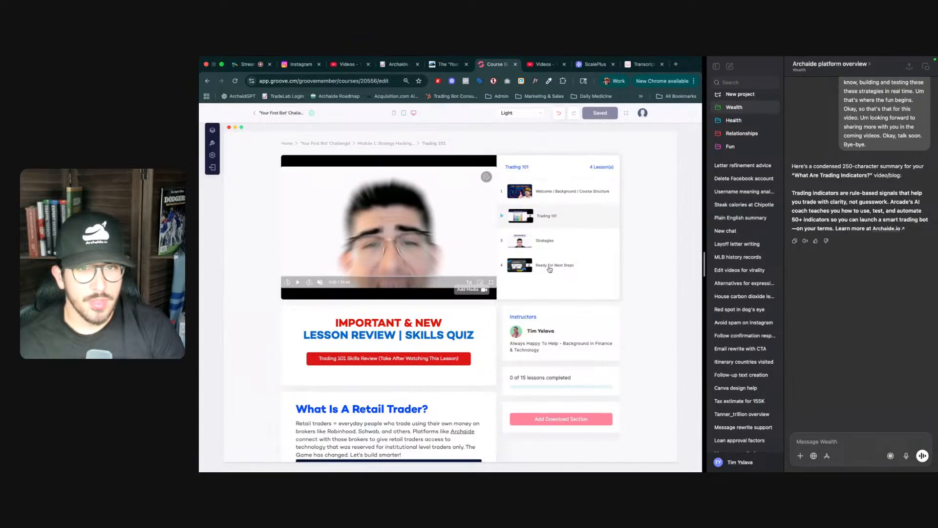
pyautogui.click(540, 243)
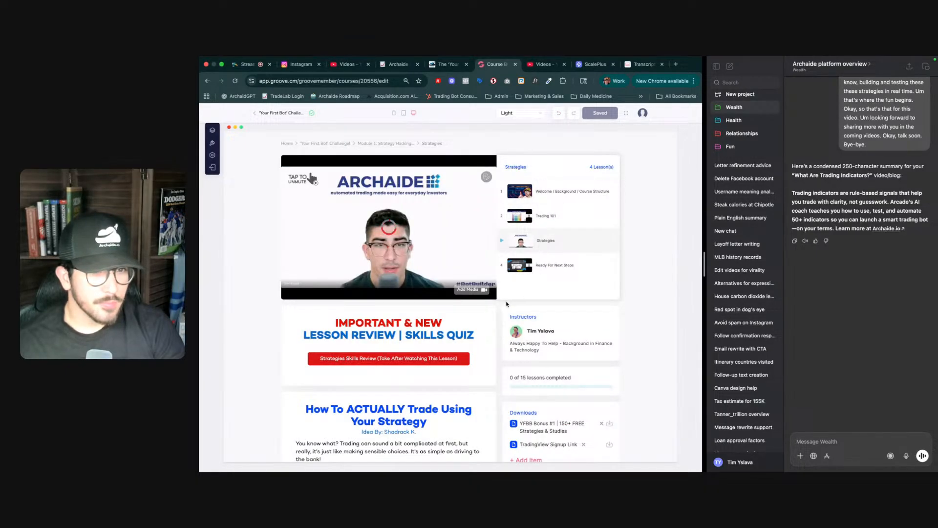
pyautogui.scroll(-1, 484, 323)
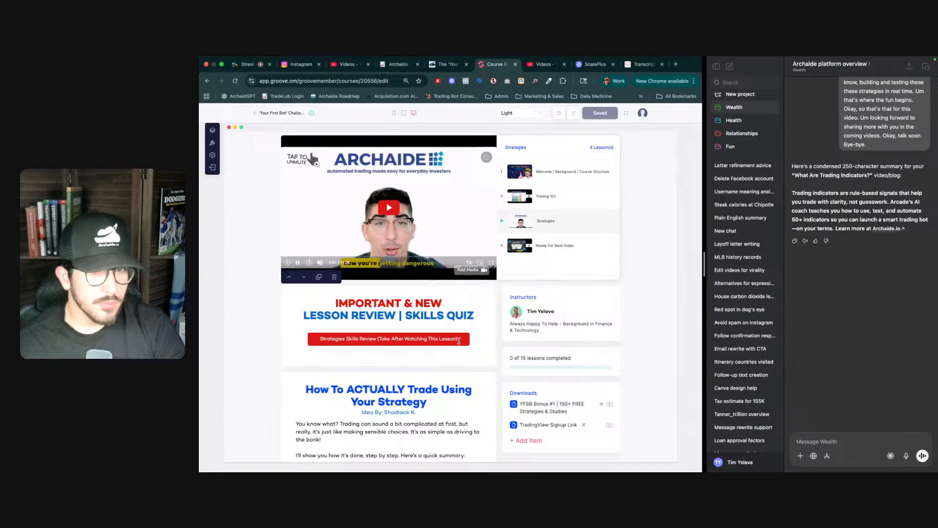
pyautogui.scroll(-5, 458, 341)
pyautogui.scroll(-15, 480, 351)
pyautogui.scroll(-15, 480, 351)
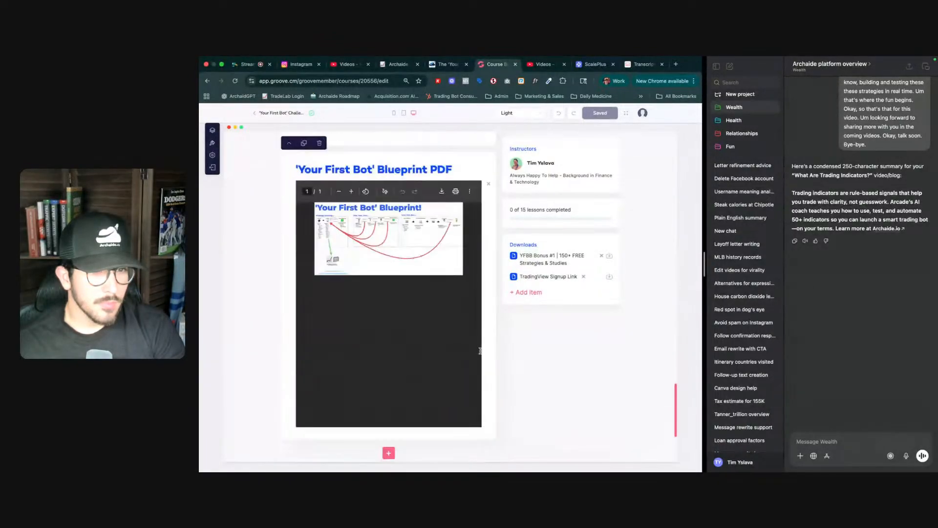
pyautogui.scroll(10, 480, 350)
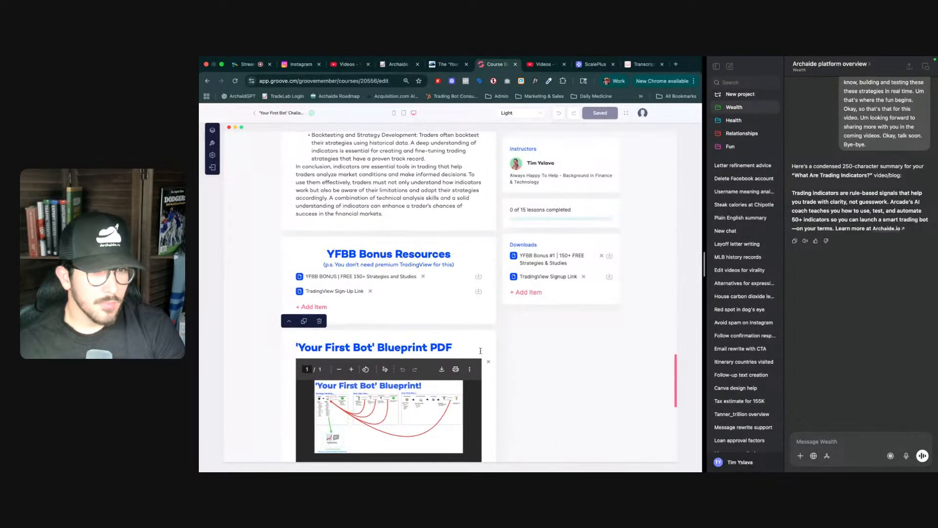
pyautogui.scroll(15, 481, 351)
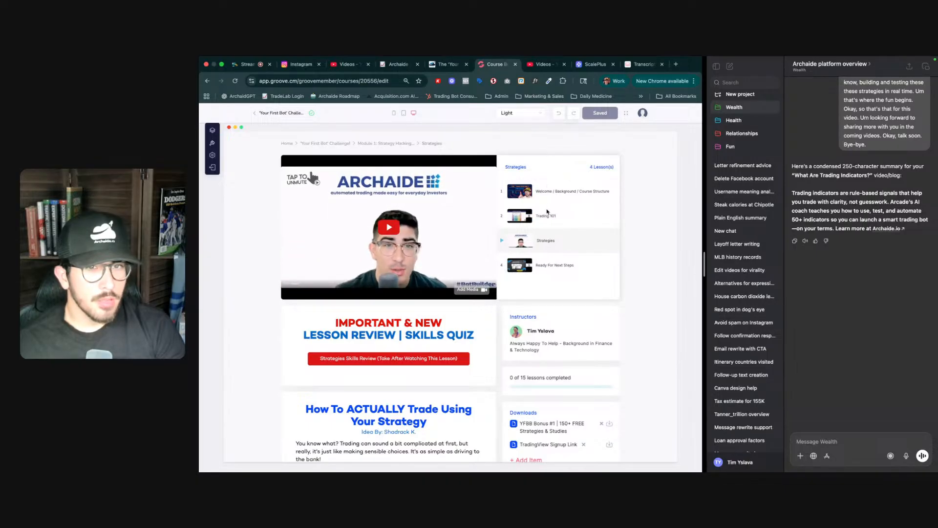
pyautogui.scroll(-5, 545, 218)
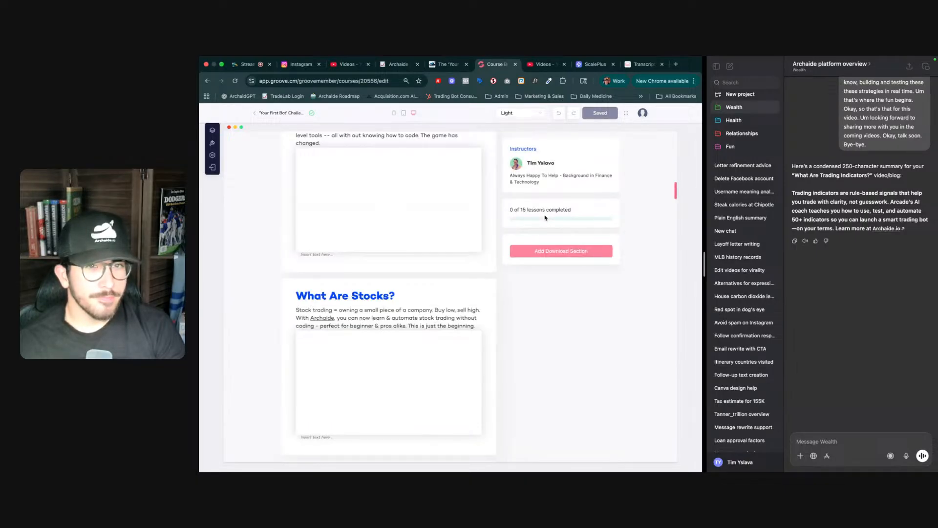
pyautogui.scroll(-20, 432, 302)
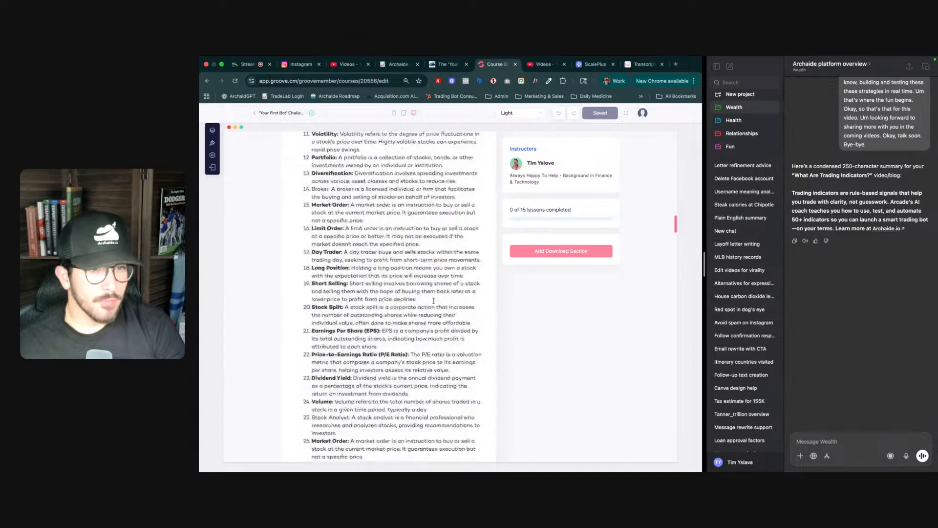
pyautogui.scroll(-20, 434, 303)
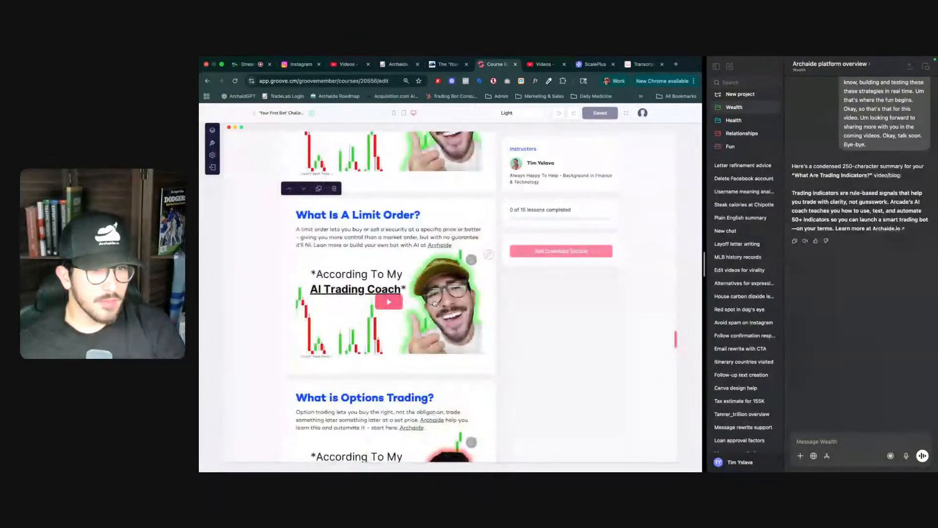
pyautogui.scroll(-10, 434, 303)
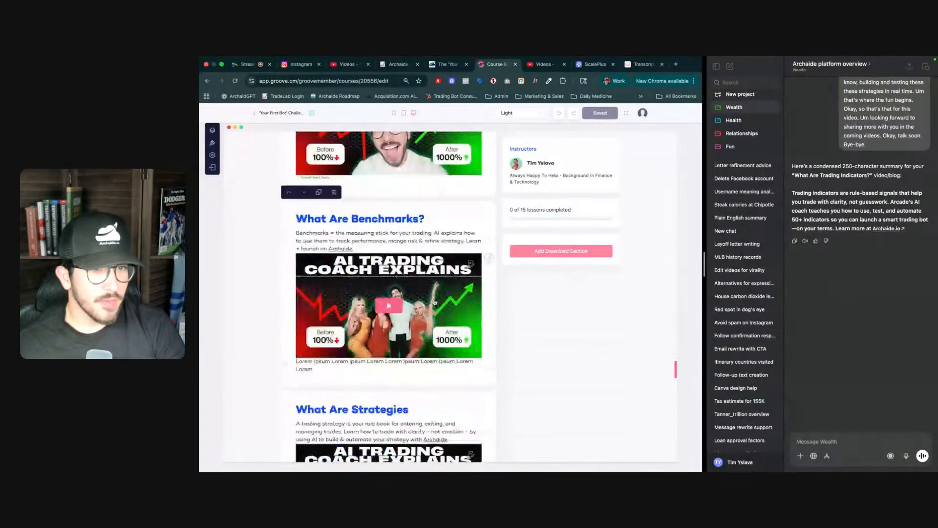
pyautogui.scroll(5, 438, 286)
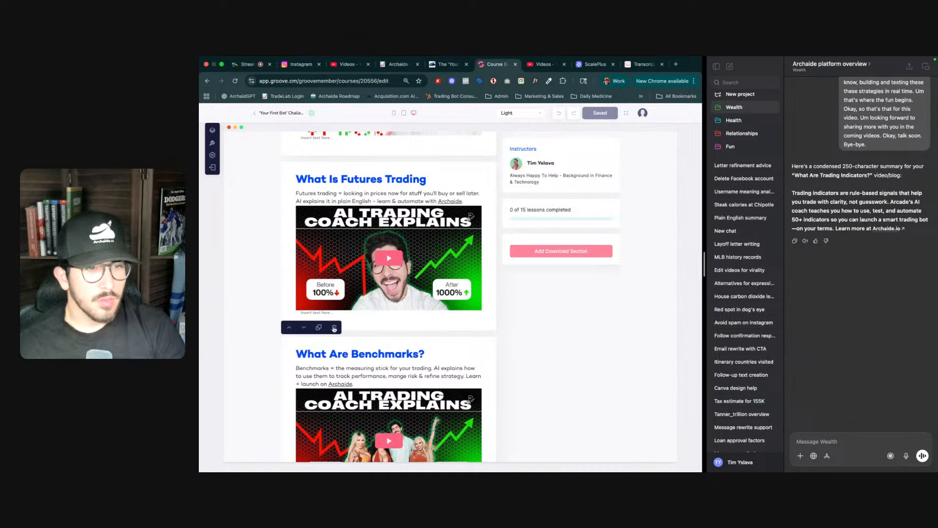
pyautogui.scroll(-10, 376, 366)
pyautogui.scroll(-2, 376, 367)
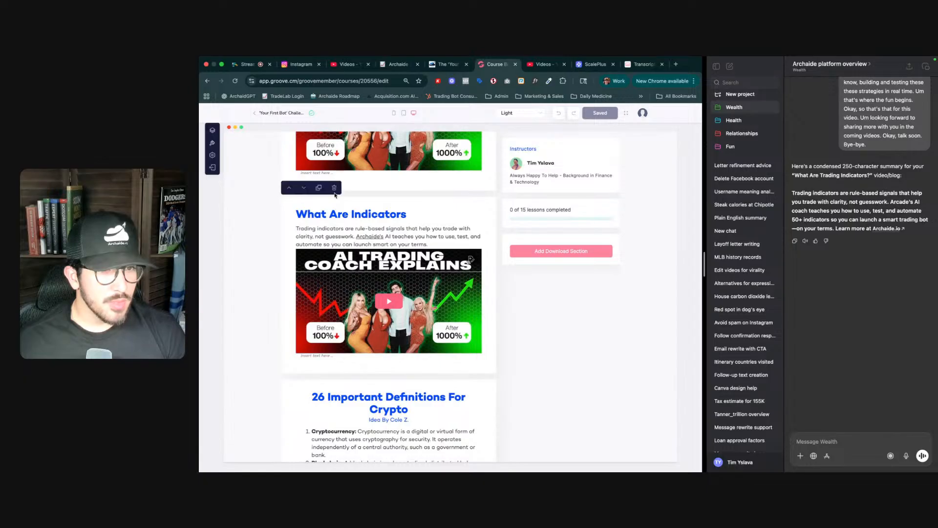
# - Delete the What Are Indicators section from the lesson
pyautogui.click(334, 189)
pyautogui.click(471, 296)
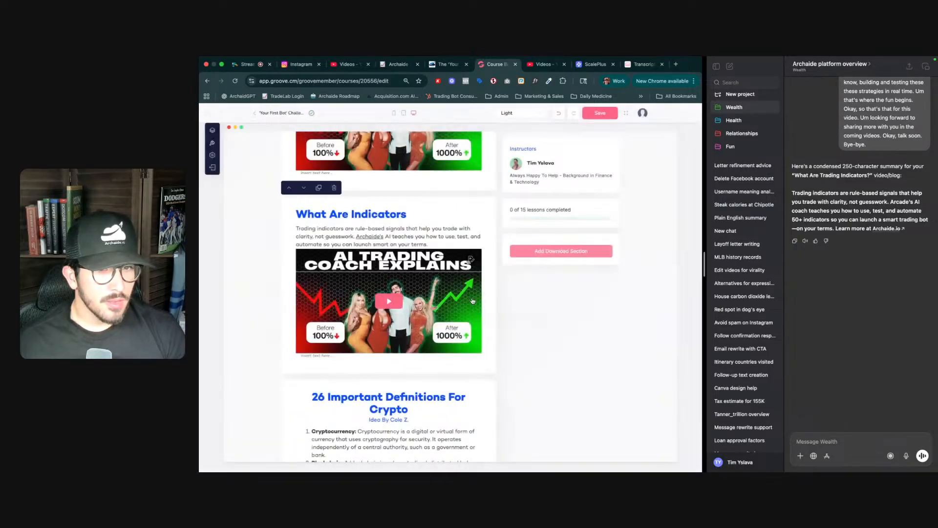
# - Delete the What Are Strategies section from this lesson
pyautogui.scroll(-10, 389, 270)
pyautogui.scroll(3, 390, 269)
pyautogui.scroll(-1, 389, 269)
pyautogui.scroll(15, 389, 269)
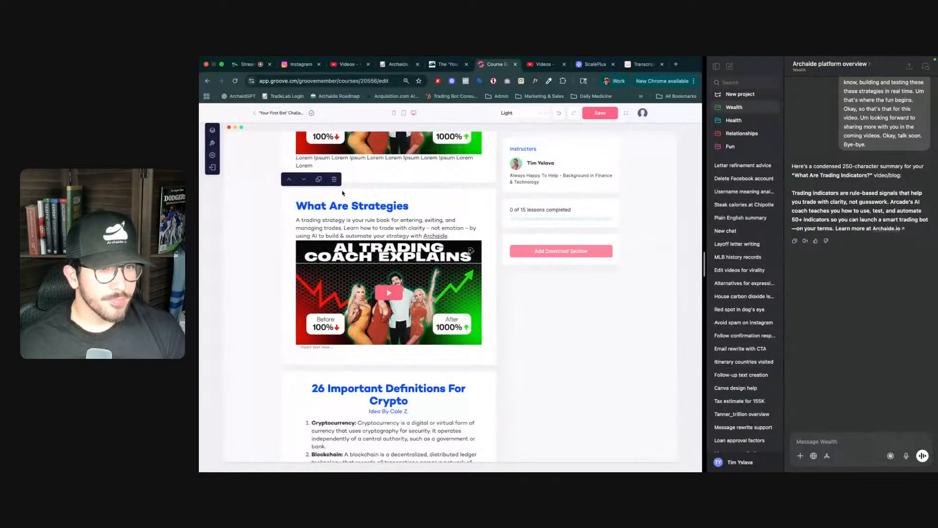
pyautogui.click(334, 181)
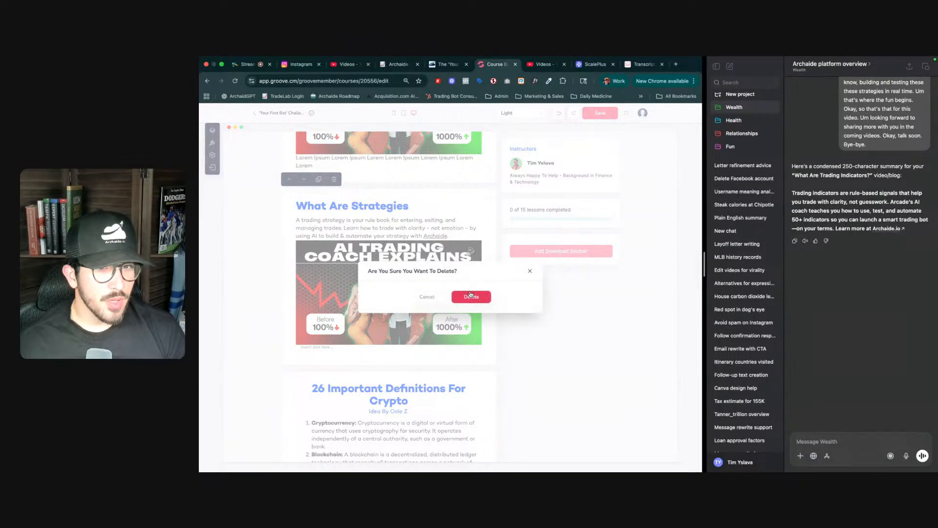
pyautogui.click(471, 296)
# - Delete the What Are Benchmarks section from this lesson as well
pyautogui.scroll(5, 412, 274)
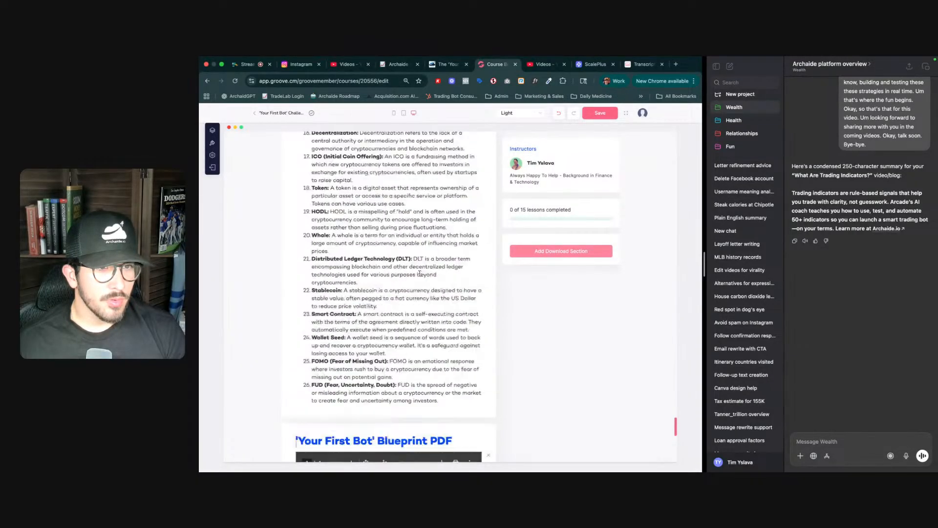
pyautogui.scroll(10, 412, 274)
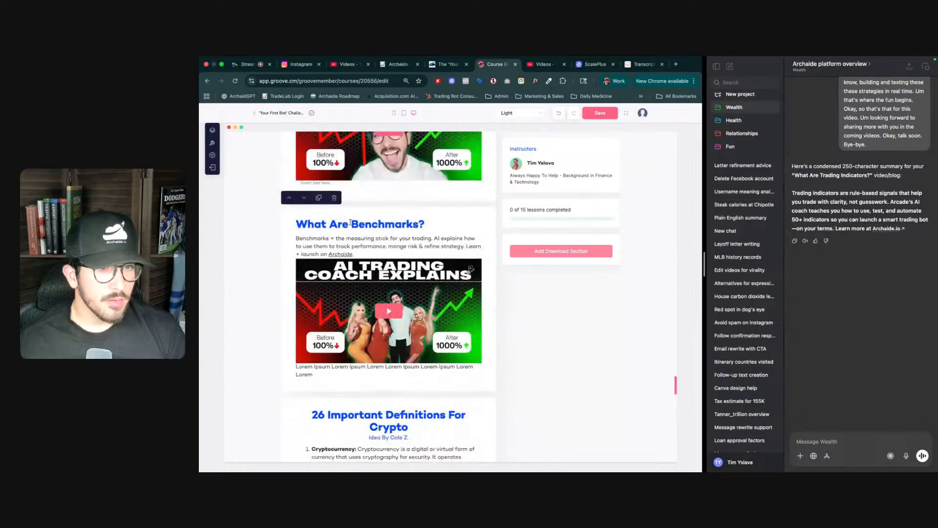
pyautogui.click(334, 198)
pyautogui.click(482, 297)
# - Add a new video section at the end of the Strategies lesson
pyautogui.scroll(-15, 480, 302)
pyautogui.scroll(20, 480, 303)
pyautogui.scroll(3, 550, 155)
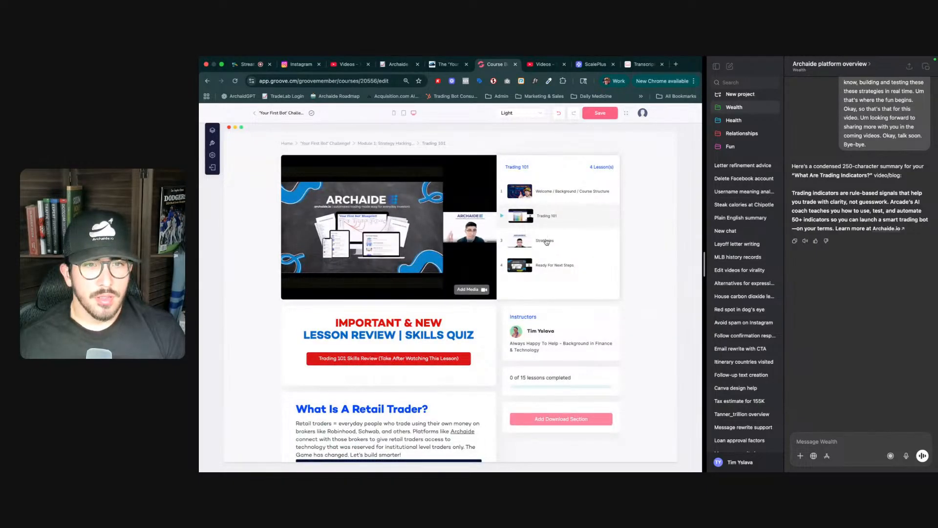
pyautogui.scroll(-15, 492, 253)
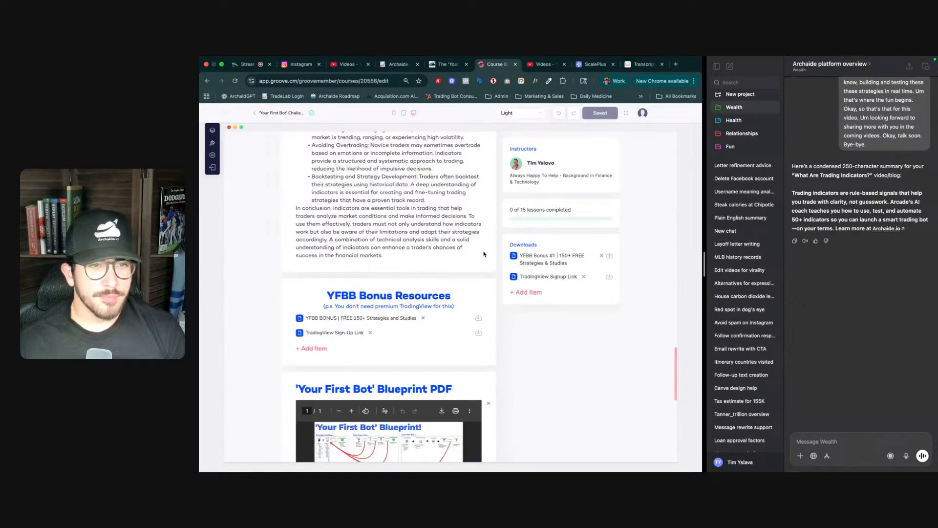
pyautogui.scroll(12, 492, 254)
pyautogui.scroll(-10, 373, 358)
pyautogui.scroll(-15, 378, 319)
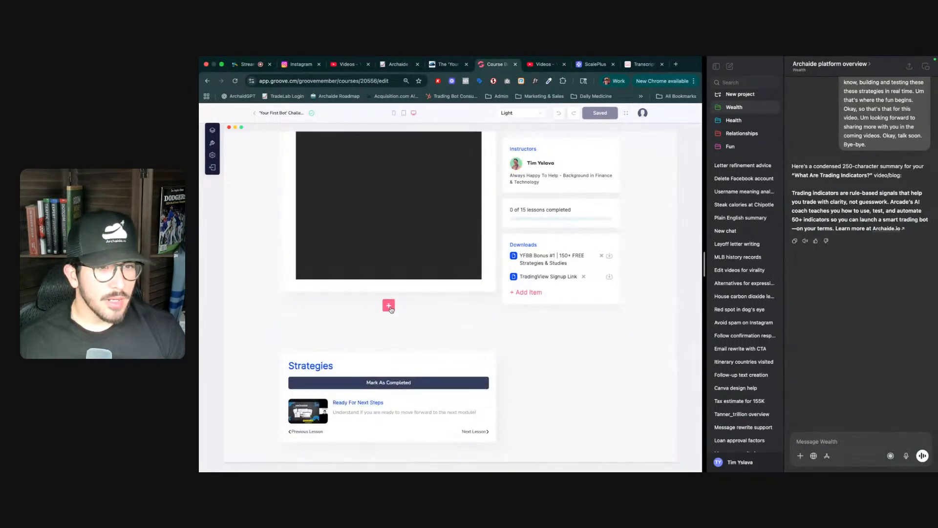
pyautogui.click(389, 305)
pyautogui.click(345, 254)
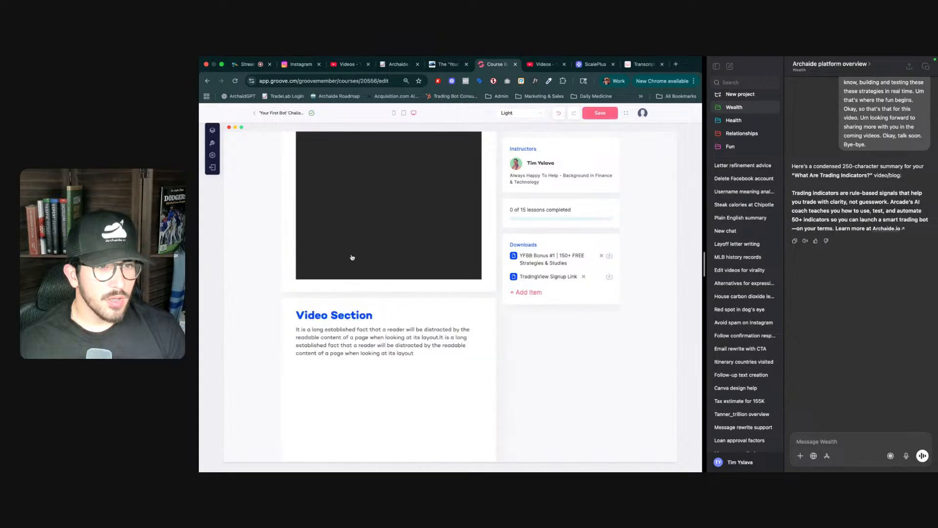
# - Rename the new section's heading to 'What Are Benchmarks?'
pyautogui.tripleClick(350, 315)
pyautogui.write('What is A')
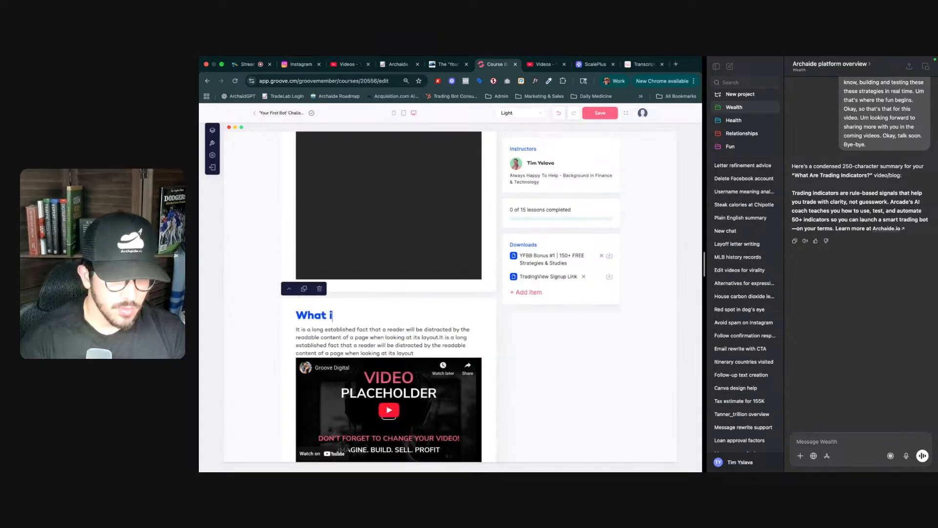
pyautogui.press('BackSpace')
pyautogui.press('BackSpace')
pyautogui.press('BackSpace')
pyautogui.press('BackSpace')
pyautogui.press('BackSpace')
pyautogui.write('Are Benchmarks?')
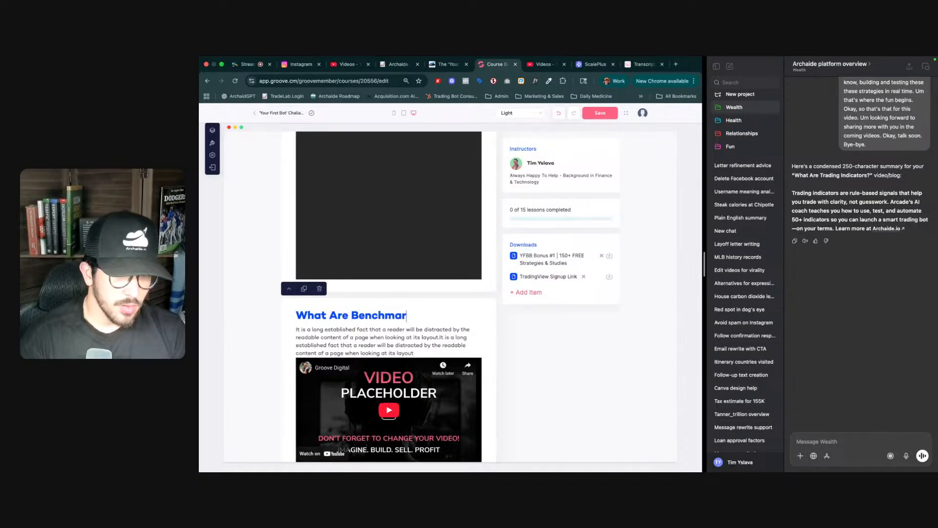
# - Replace the placeholder paragraph with the word 'Benchmarks', fixing its spelling with the suggested correction
pyautogui.tripleClick(354, 344)
pyautogui.scroll(10, 833, 234)
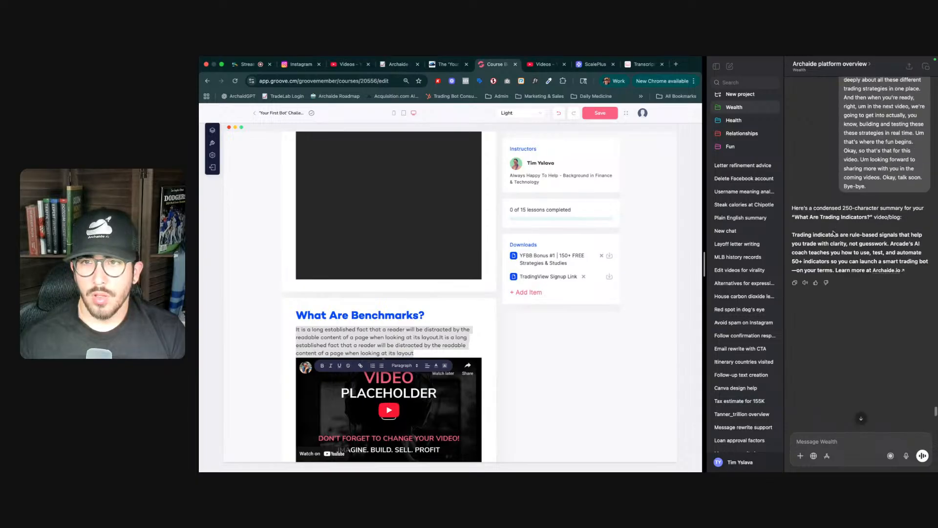
pyautogui.scroll(10, 834, 234)
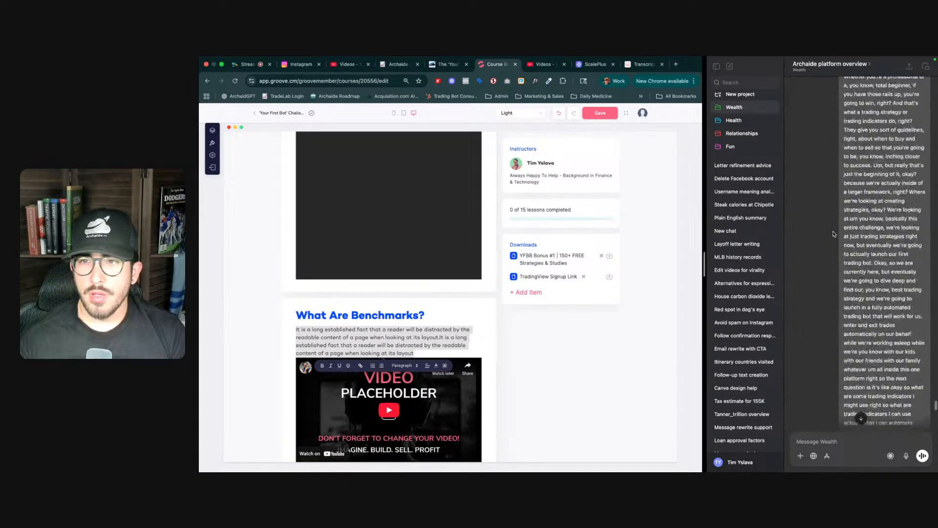
pyautogui.scroll(10, 834, 234)
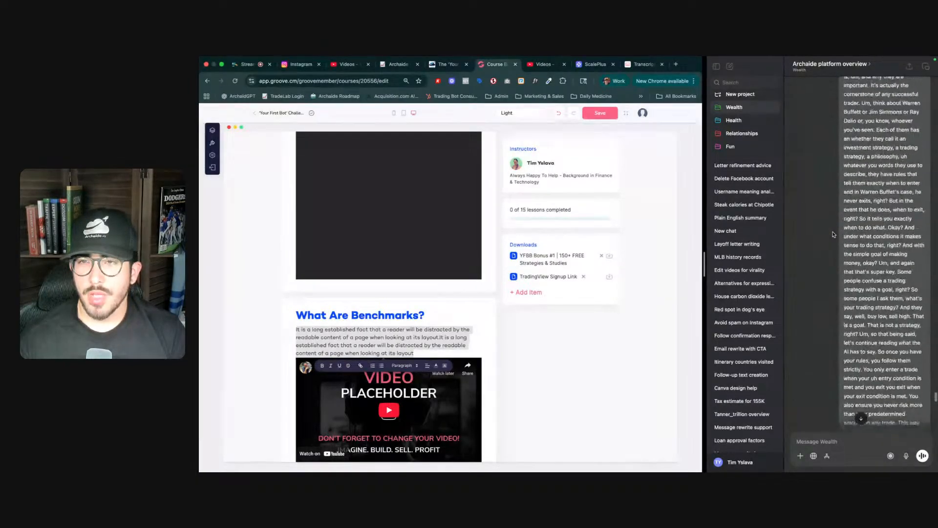
pyautogui.scroll(-10, 834, 235)
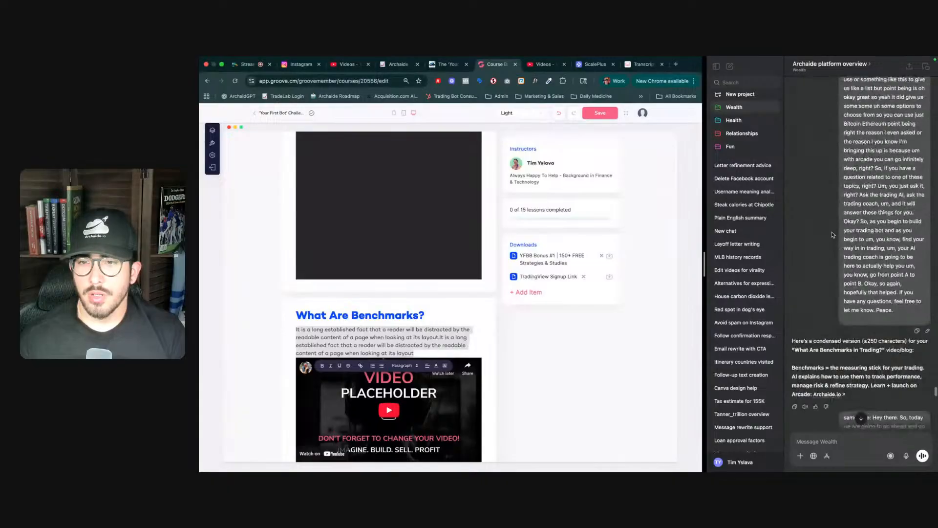
pyautogui.scroll(5, 338, 365)
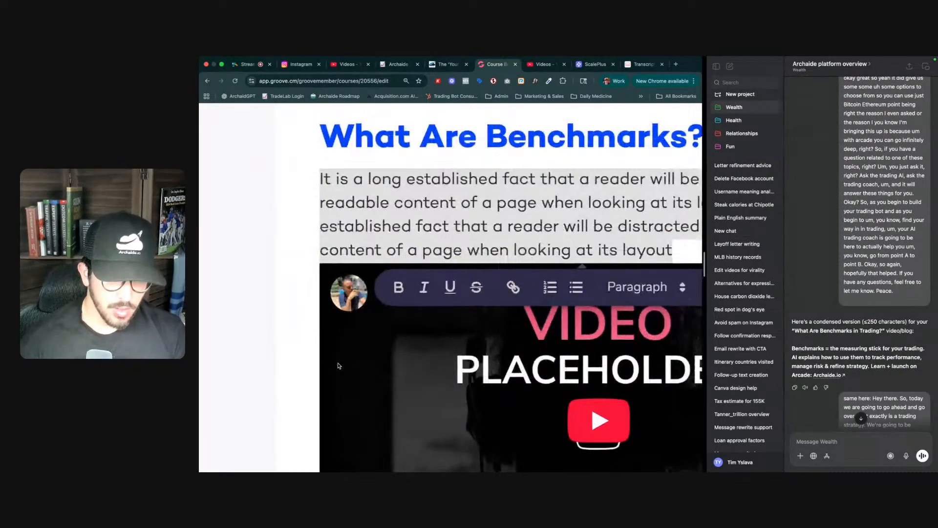
pyautogui.scroll(-5, 338, 366)
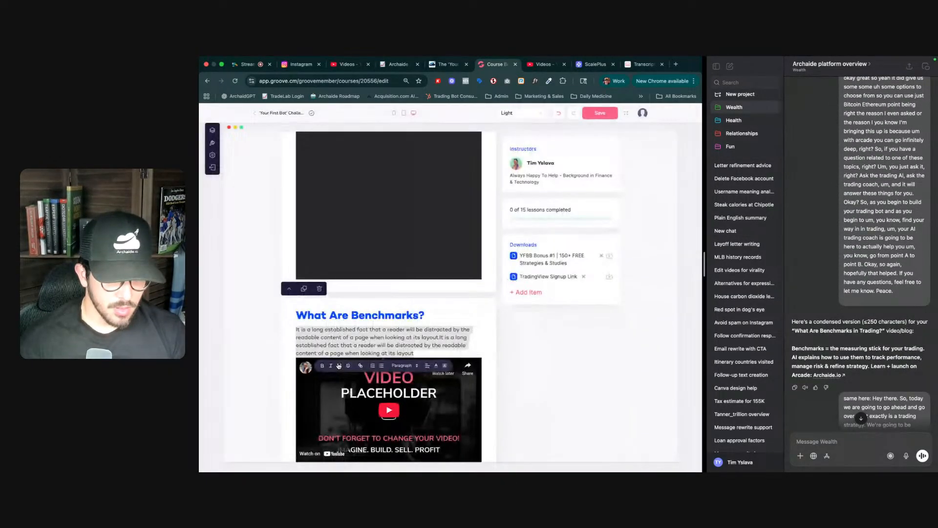
pyautogui.write('Bencho')
pyautogui.write('mrks =')
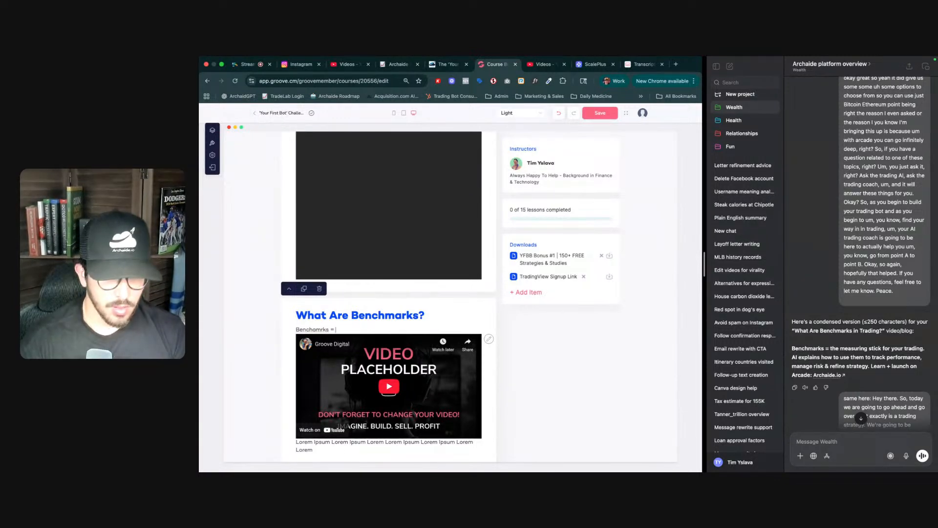
pyautogui.rightClick(313, 330)
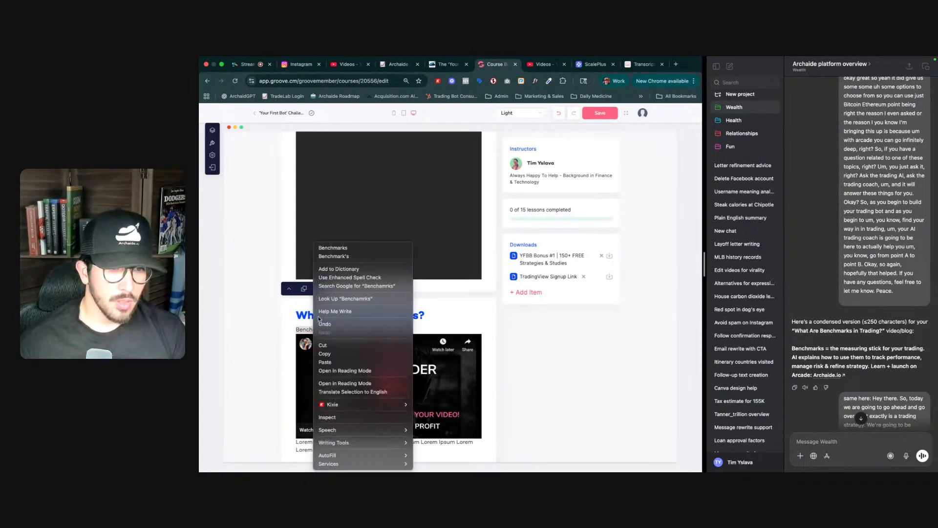
pyautogui.click(332, 248)
# - Append '= the measuring stick for your trading. AI explains how to use them to track performance, manage risk & refine strategy. Learn + Launch on Archaide.'
pyautogui.write('= ')
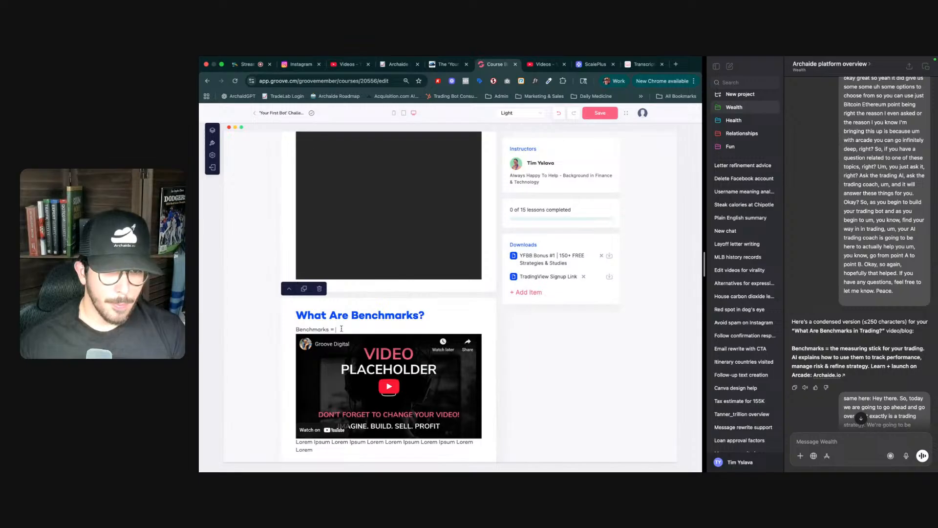
pyautogui.write('the measuring stick for your tradi')
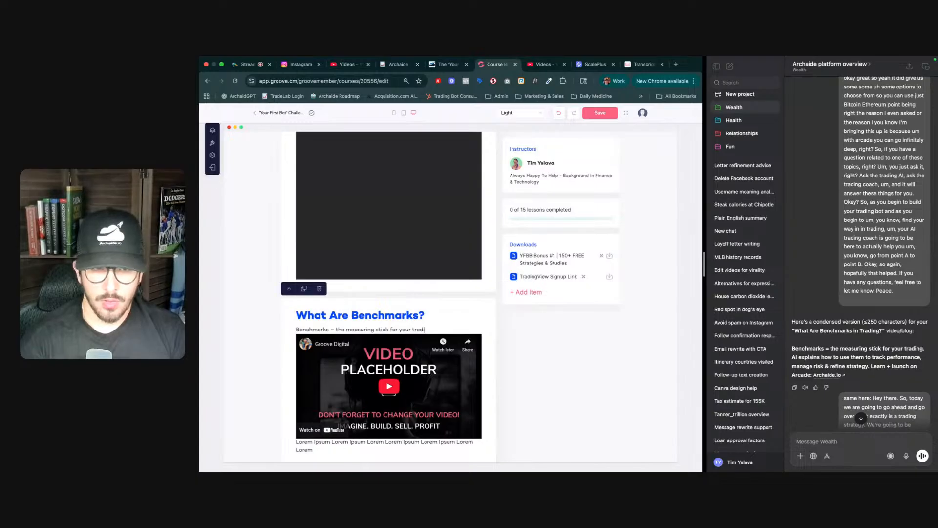
pyautogui.write('ng. AI explains h')
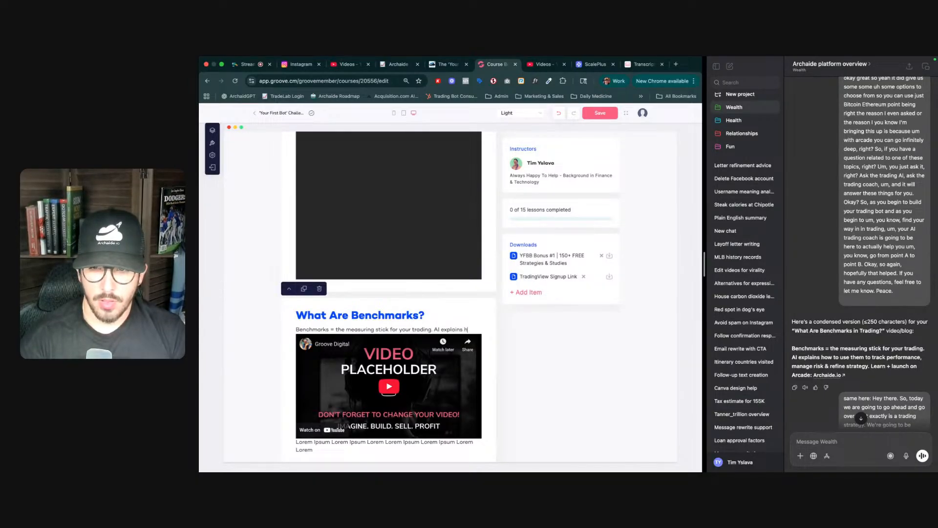
pyautogui.write('ow to use them to track perfor')
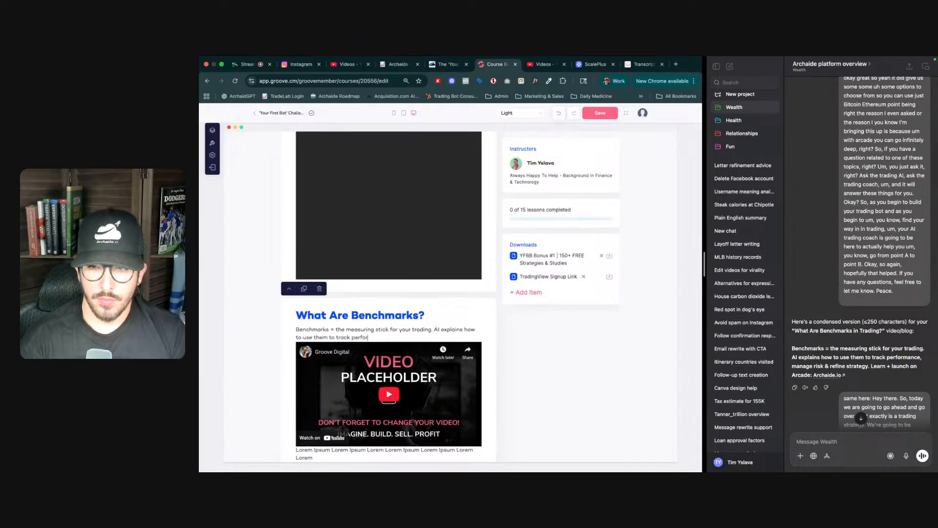
pyautogui.write('mance, manage risk')
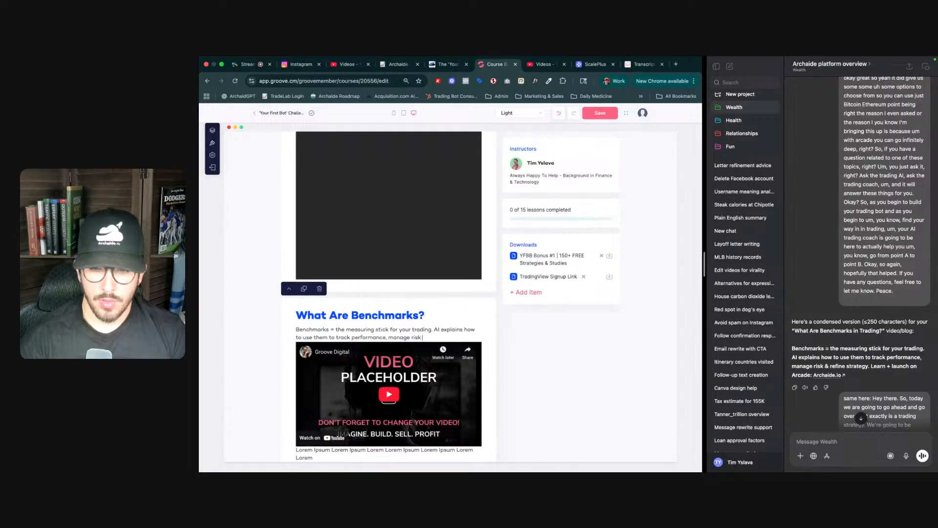
pyautogui.write(' & refine strategy. Learn')
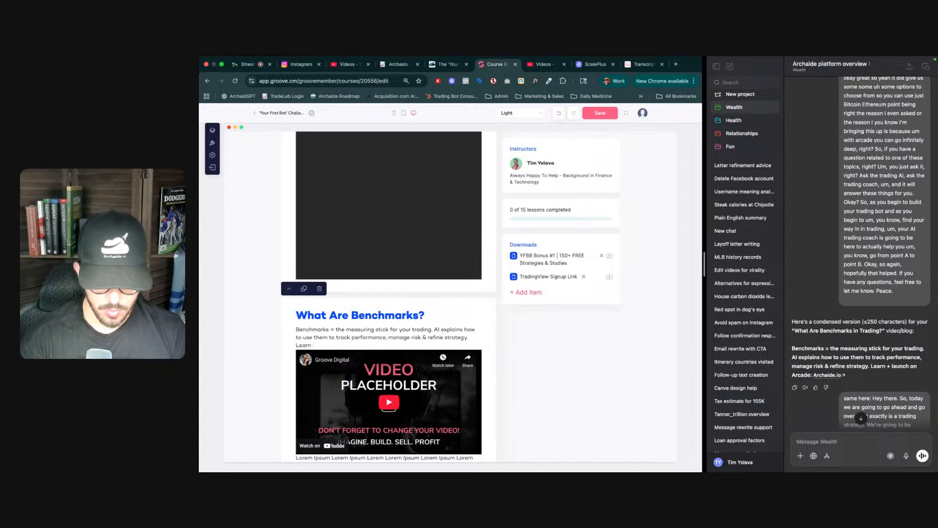
pyautogui.write(' + Lau')
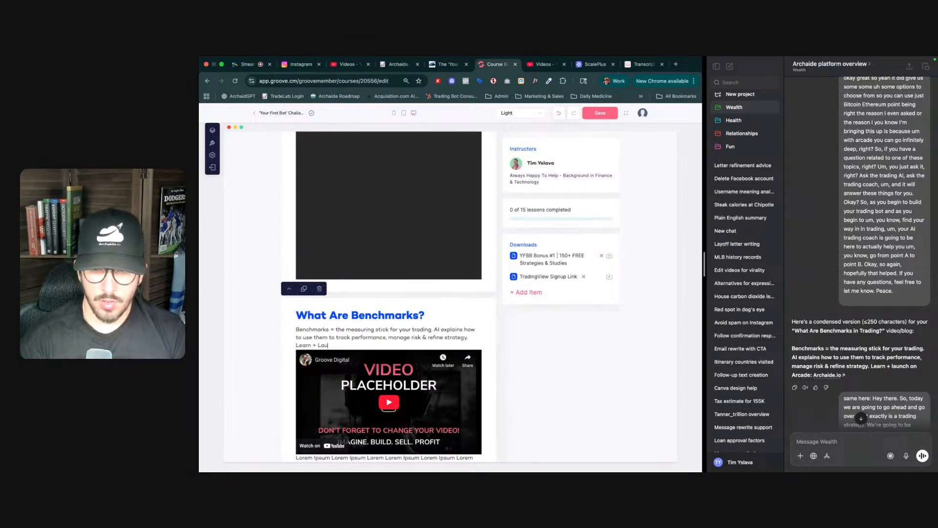
pyautogui.write('nch on Archaide')
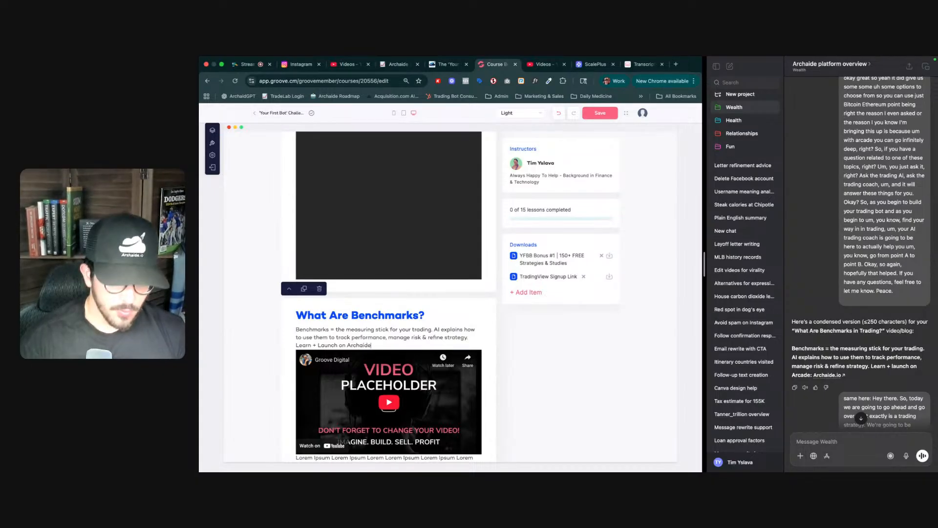
pyautogui.write('.')
pyautogui.doubleClick(359, 345)
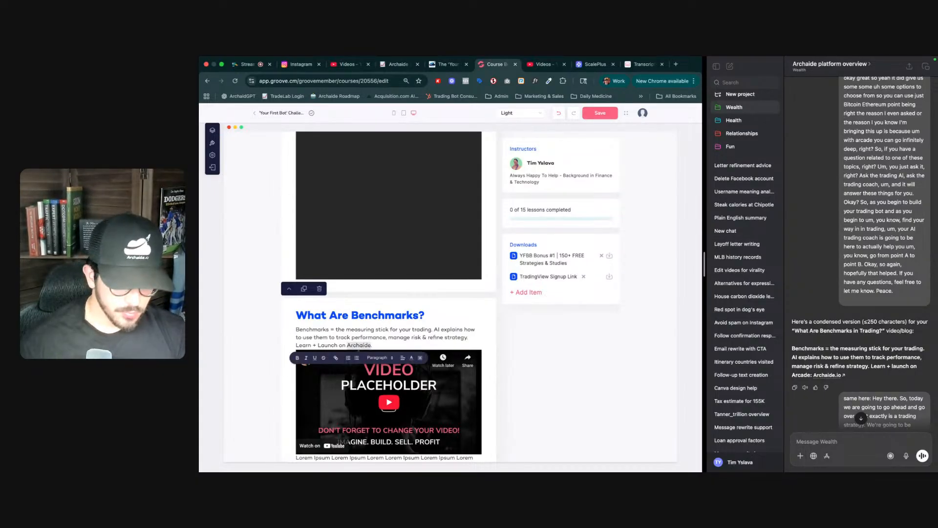
pyautogui.click(341, 358)
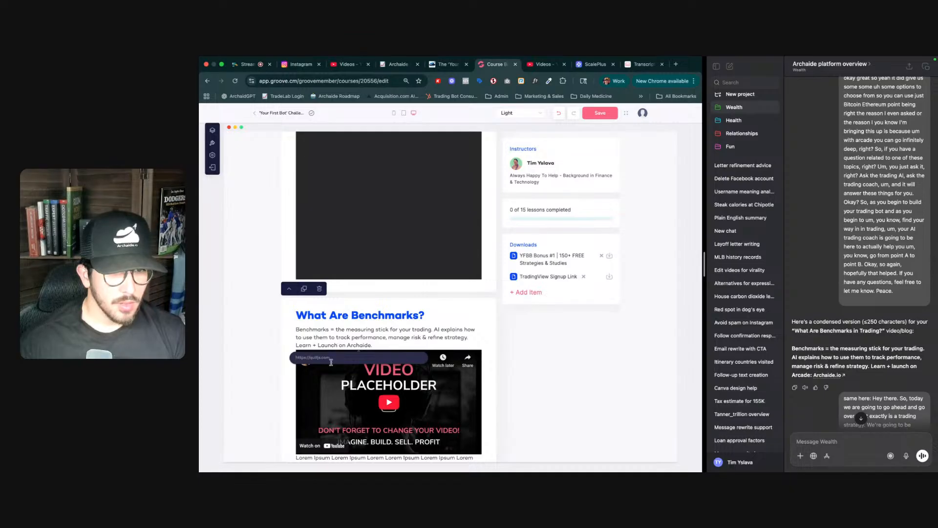
pyautogui.write('https://')
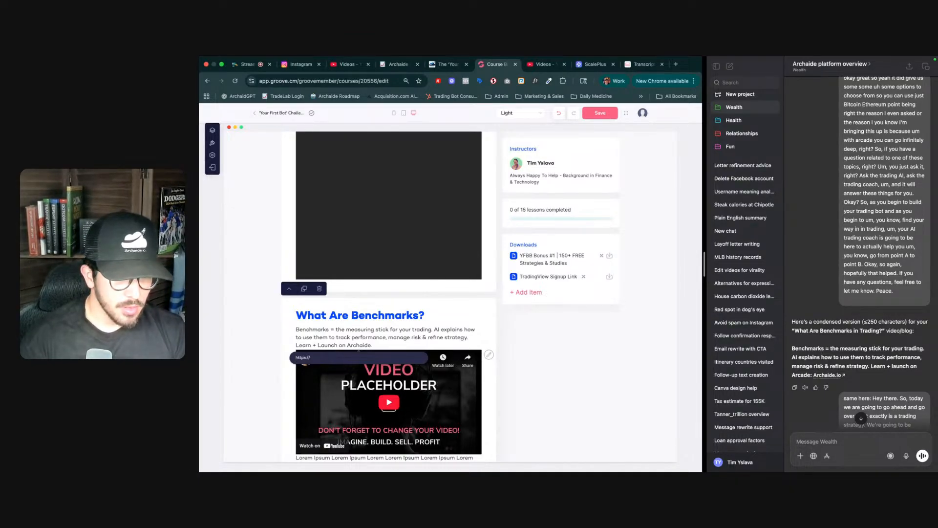
pyautogui.write('archaide')
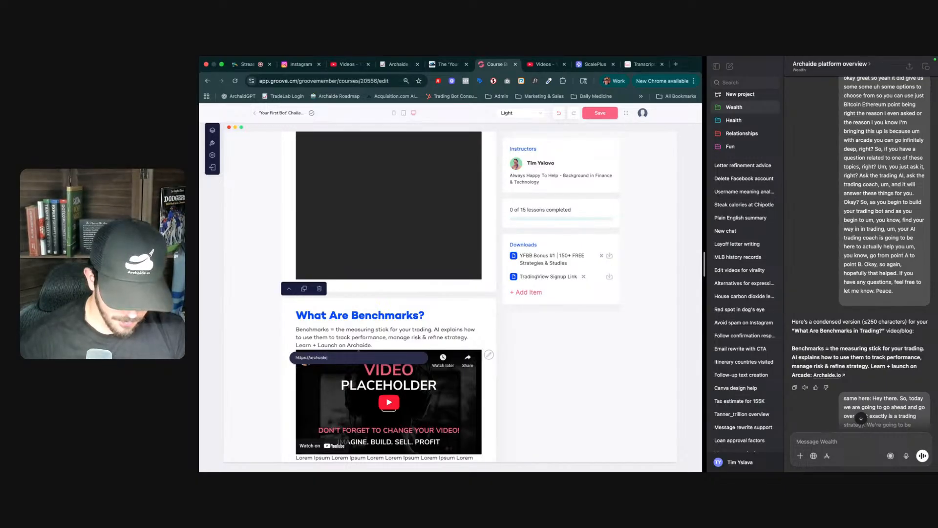
pyautogui.write('.io/checkout')
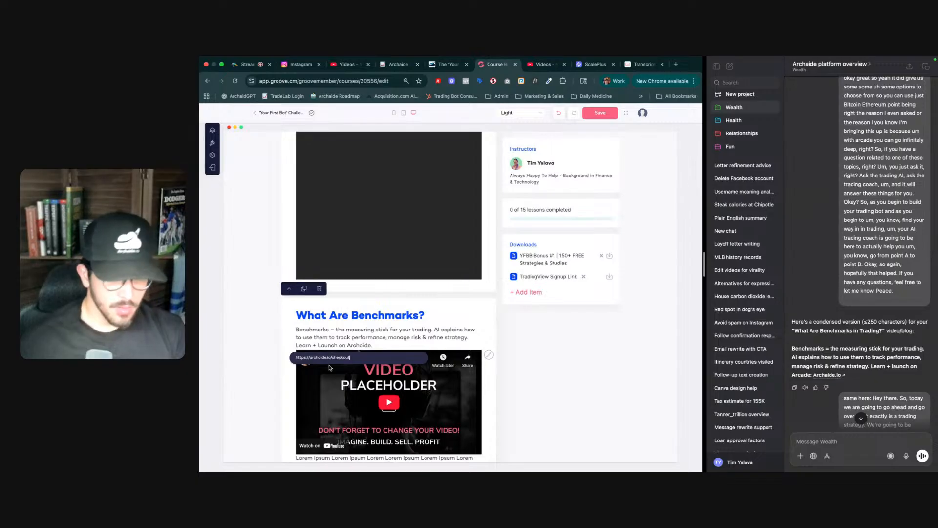
pyautogui.press('Return')
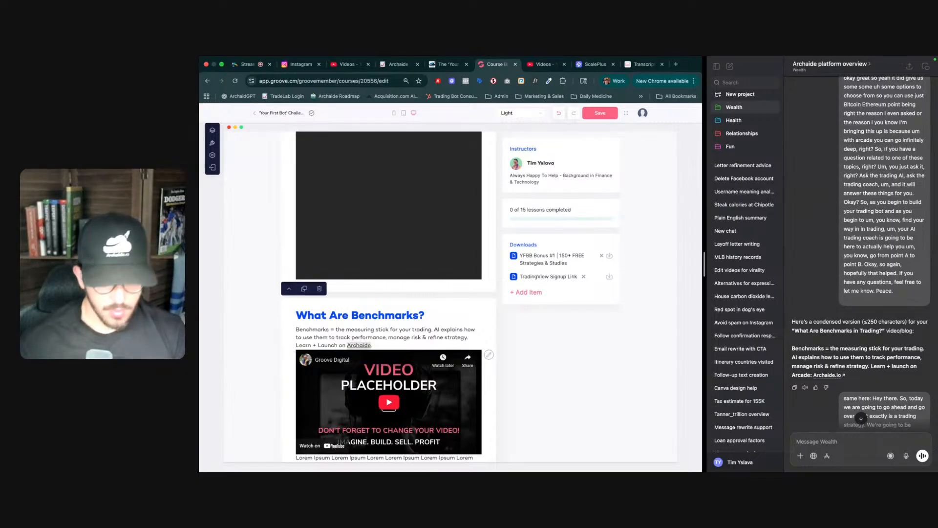
# - Replace the section's placeholder video with the 'What Are Benchmarks?' video from the video library
pyautogui.click(492, 354)
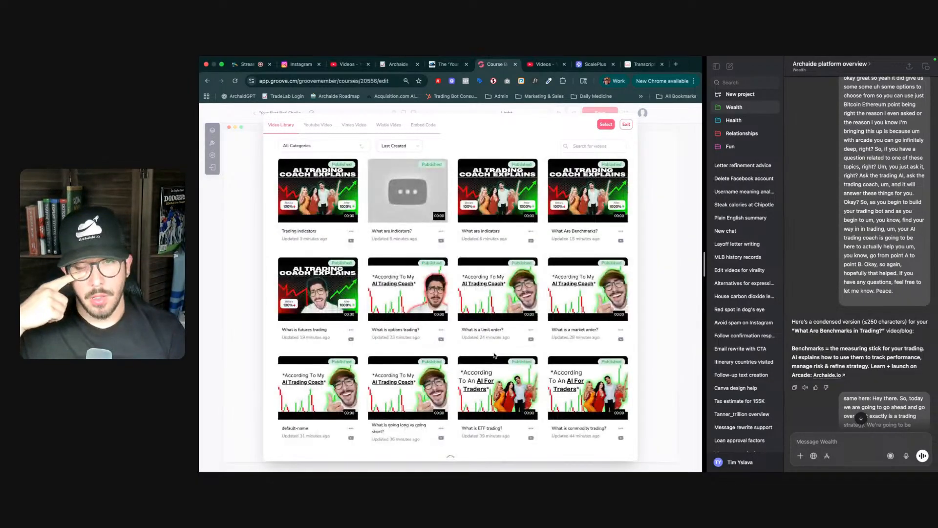
pyautogui.scroll(-2, 493, 355)
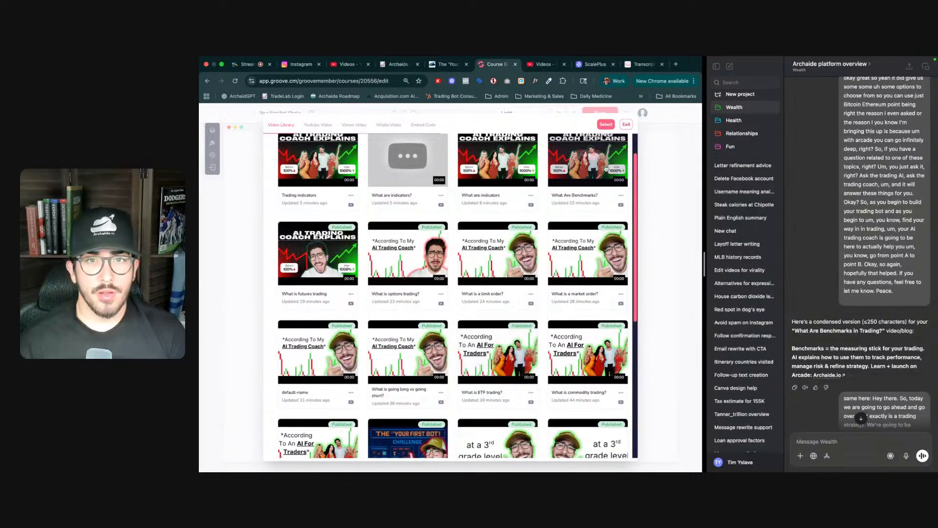
pyautogui.click(608, 169)
pyautogui.click(607, 124)
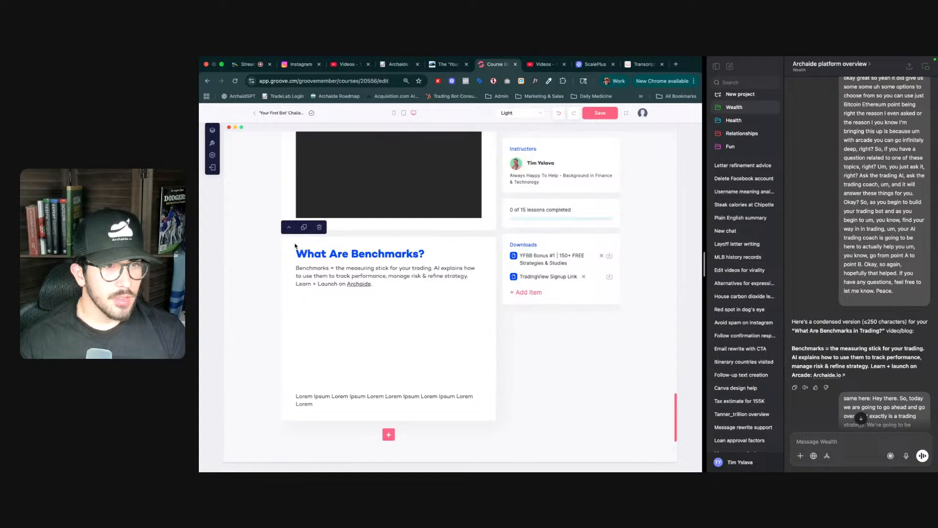
# - Move the 'What Are Benchmarks?' section up two positions so it sits above the 'How To ACTUALLY Trade Using Your Strategy' section
pyautogui.scroll(2, 288, 234)
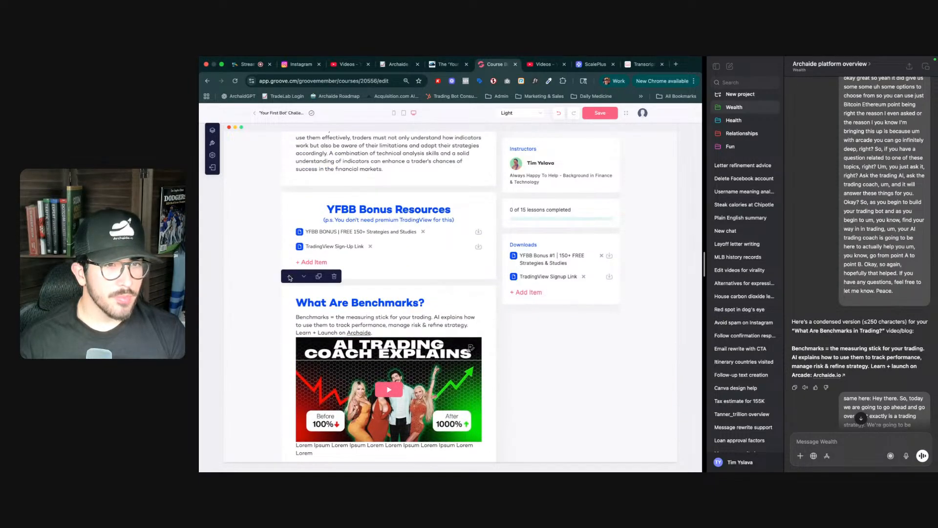
pyautogui.click(290, 277)
pyautogui.scroll(5, 286, 401)
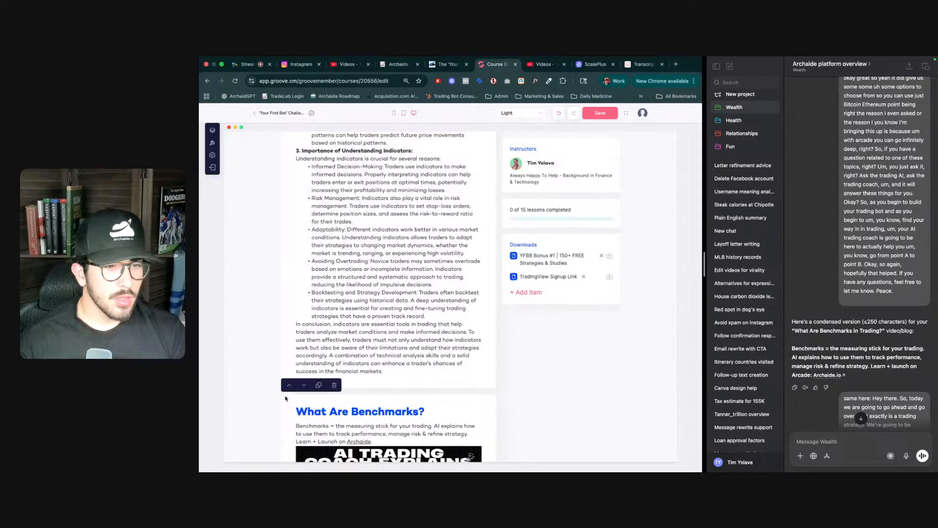
pyautogui.click(289, 385)
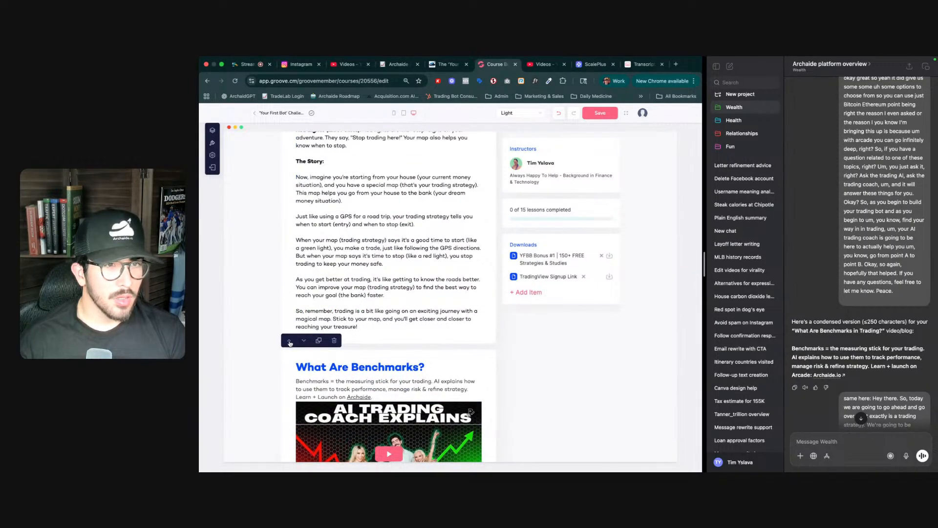
pyautogui.scroll(-6, 289, 344)
pyautogui.scroll(6, 289, 344)
pyautogui.scroll(-6, 340, 421)
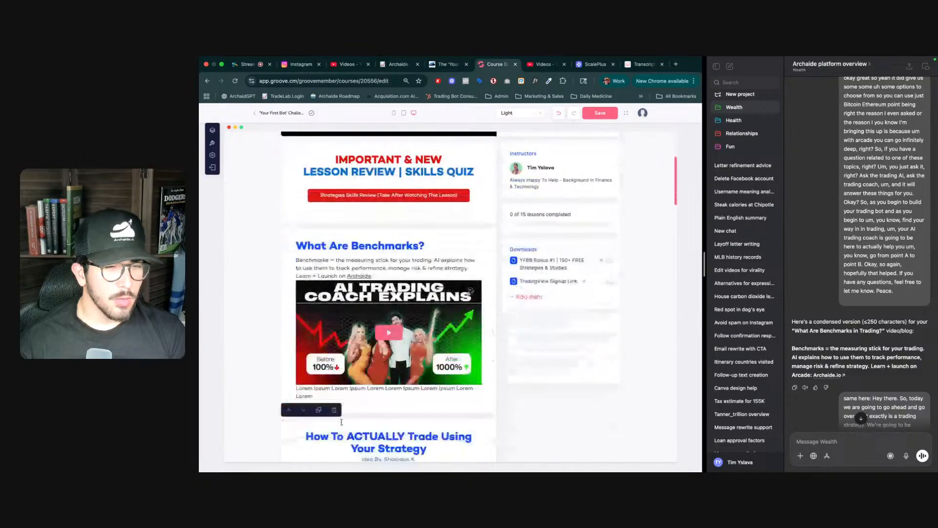
# - Add a new Video section at the end of the lesson
pyautogui.scroll(-2, 320, 378)
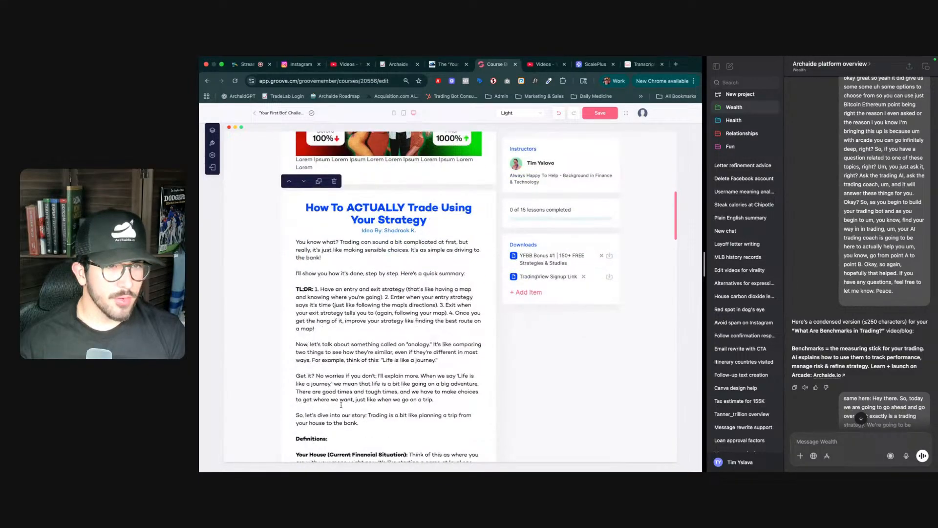
pyautogui.scroll(-20, 342, 406)
pyautogui.scroll(-15, 347, 400)
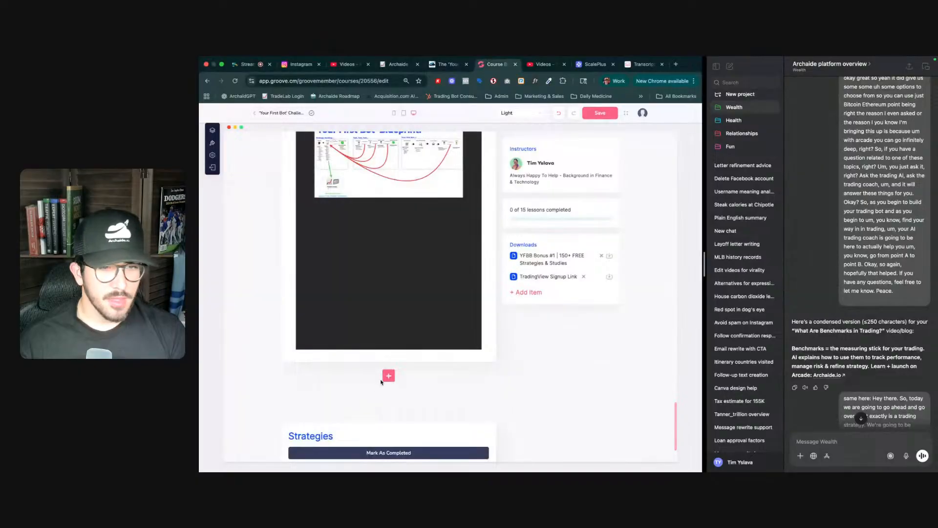
pyautogui.click(389, 376)
pyautogui.scroll(-5, 859, 348)
pyautogui.scroll(-15, 860, 349)
pyautogui.scroll(-10, 859, 351)
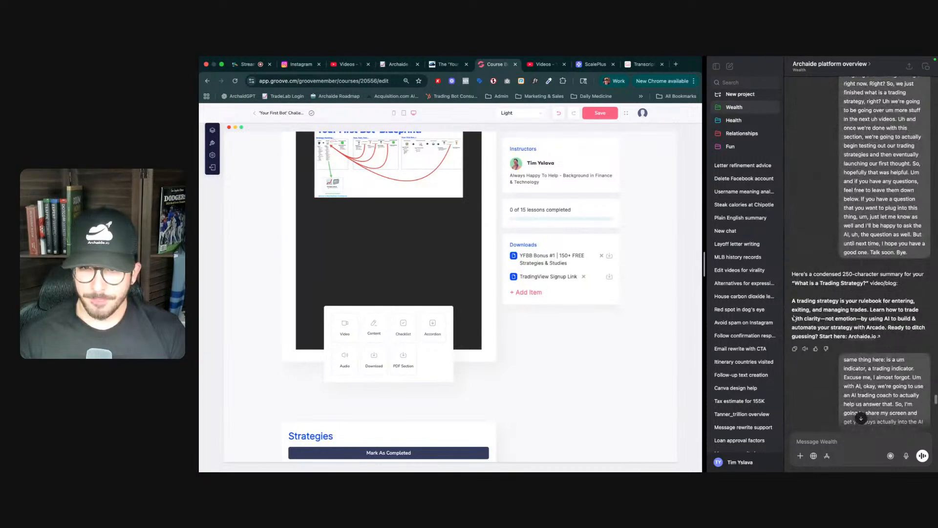
pyautogui.click(342, 332)
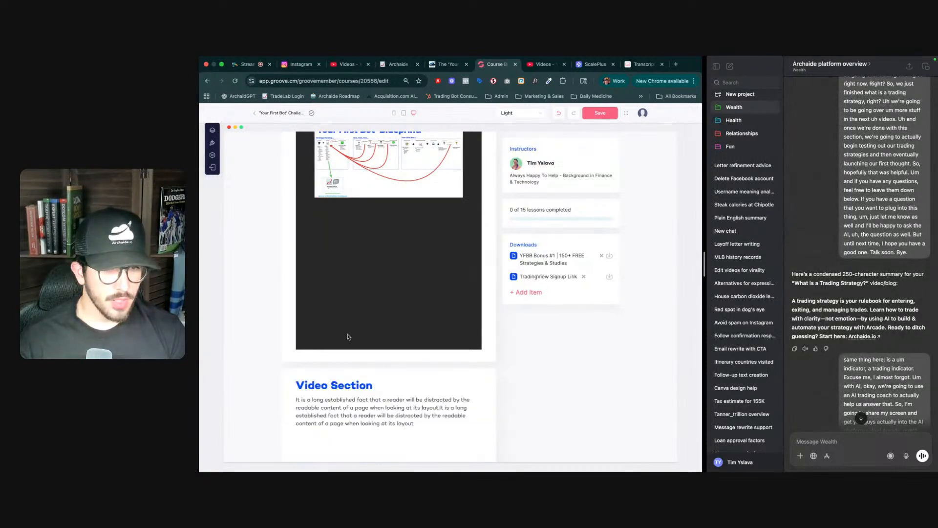
# - Replace the new section's heading with 'What Is A Trading Strategy?'
pyautogui.tripleClick(336, 384)
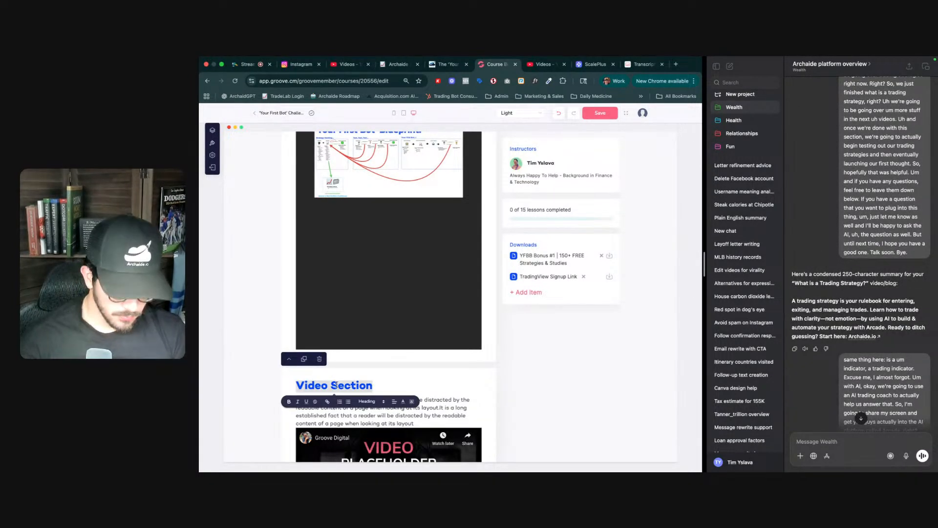
pyautogui.write('What Is A')
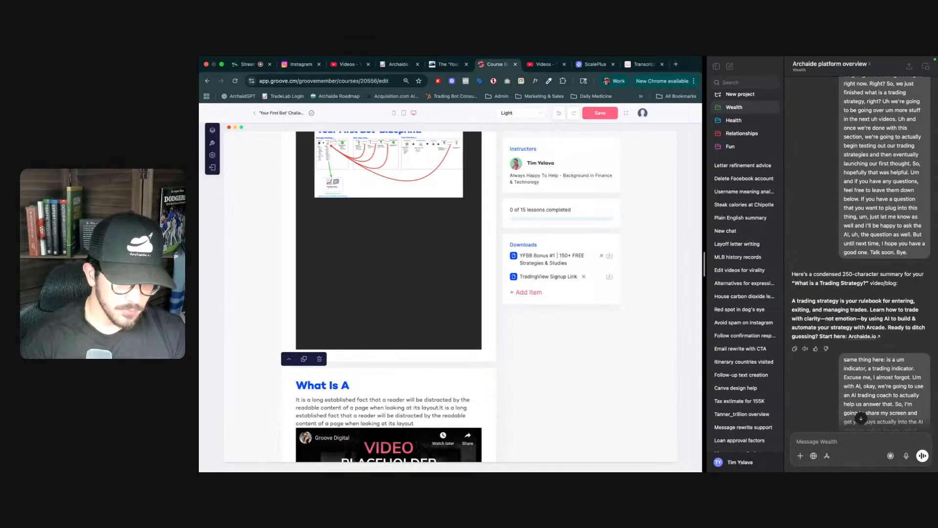
pyautogui.write(' Trading Stra')
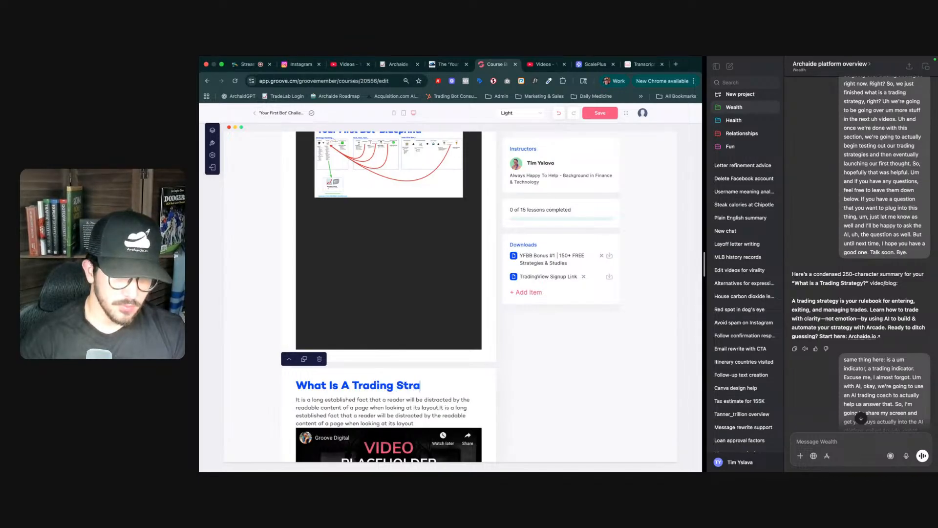
pyautogui.write('tegy?')
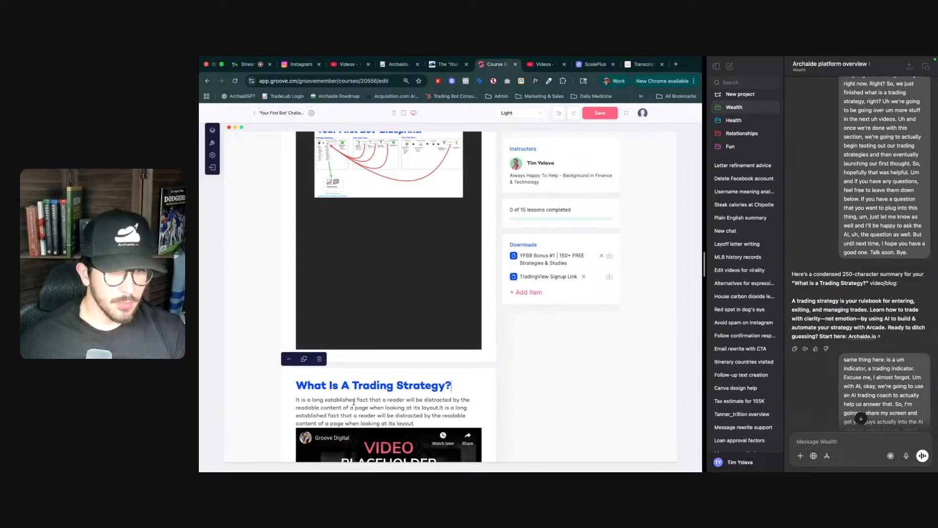
# - Replace the placeholder paragraph with 'A trading strategy is your rulebook for entering, exiting and managing trades.'
pyautogui.scroll(-1, 357, 391)
pyautogui.tripleClick(358, 374)
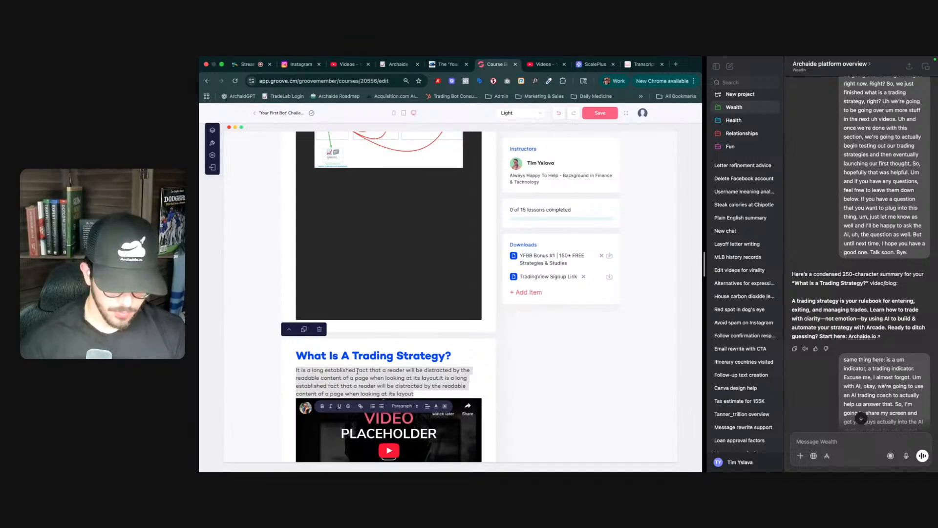
pyautogui.write('A trading strategy is your rulebook for entering')
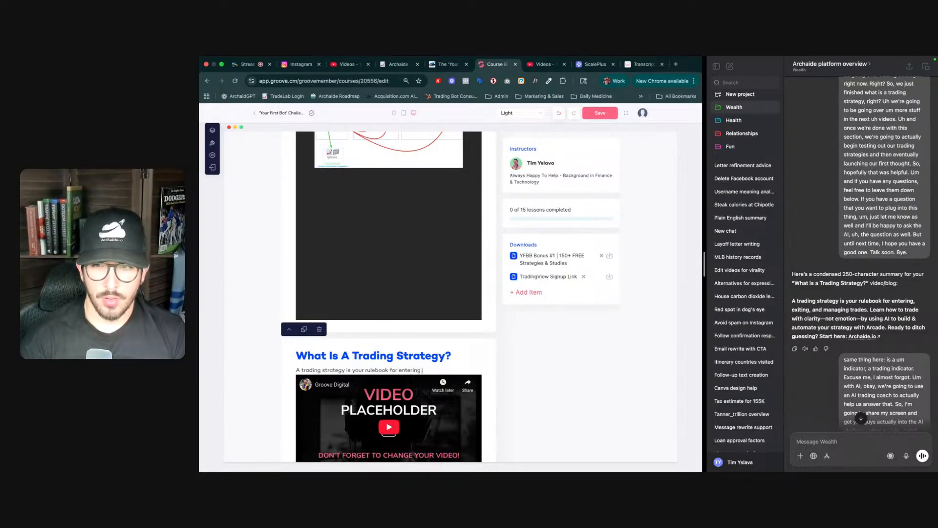
pyautogui.write(', exiti')
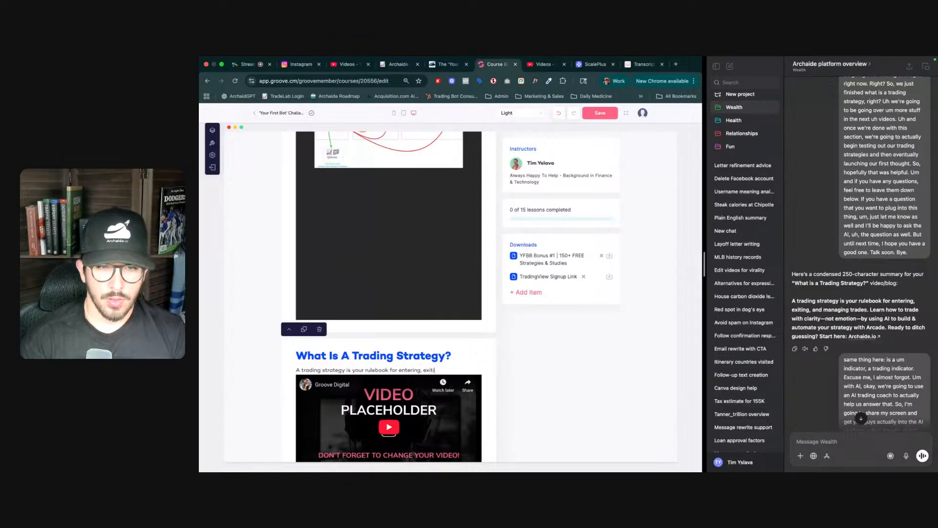
pyautogui.write('ng and ')
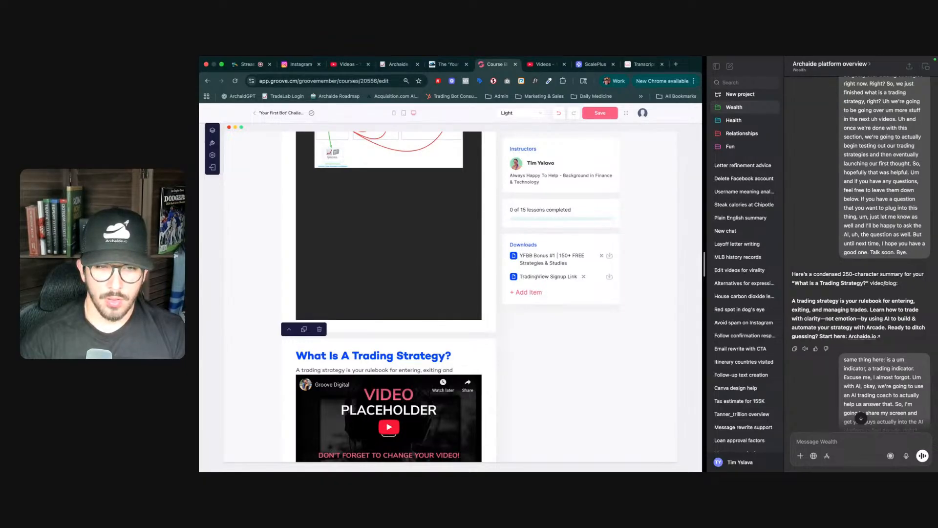
pyautogui.write('managin trades')
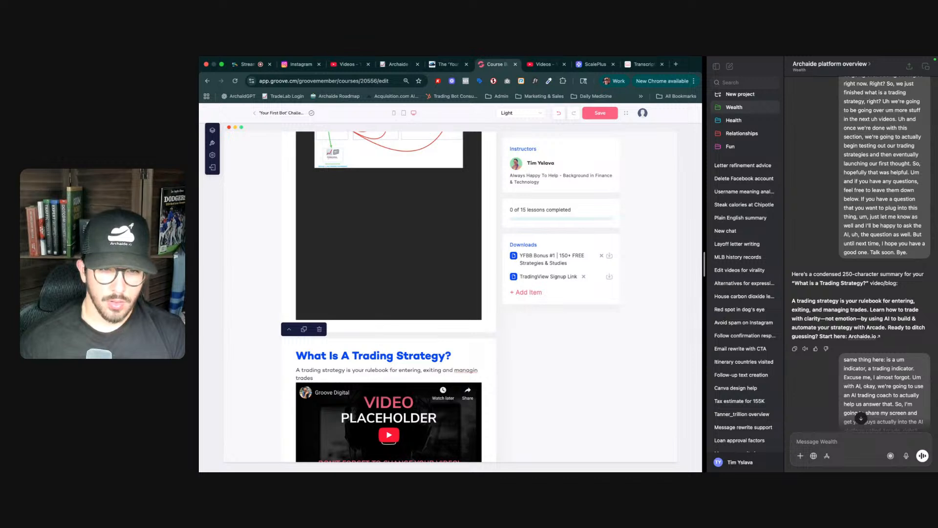
pyautogui.hotkey('alt', 'shift', 'Right')
pyautogui.write(',an')
pyautogui.press('BackSpace')
pyautogui.press('BackSpace')
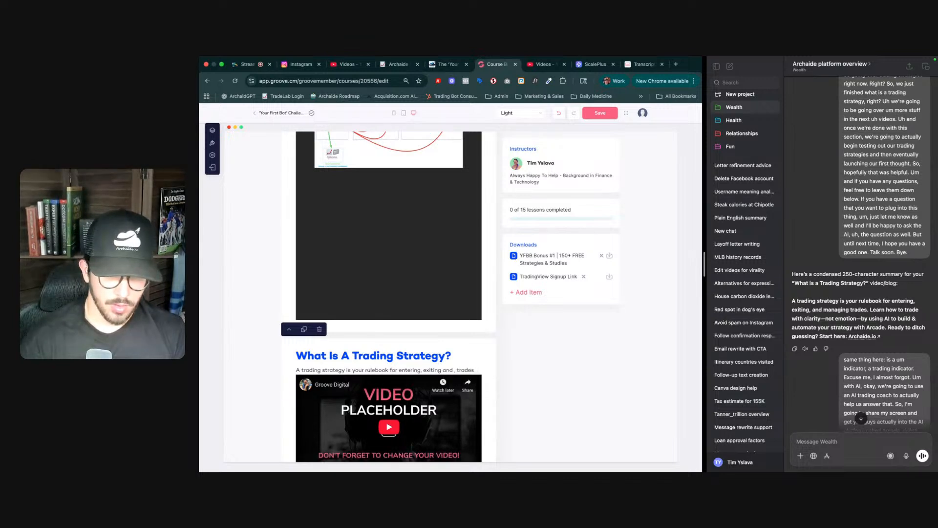
pyautogui.press('BackSpace')
pyautogui.write('managing')
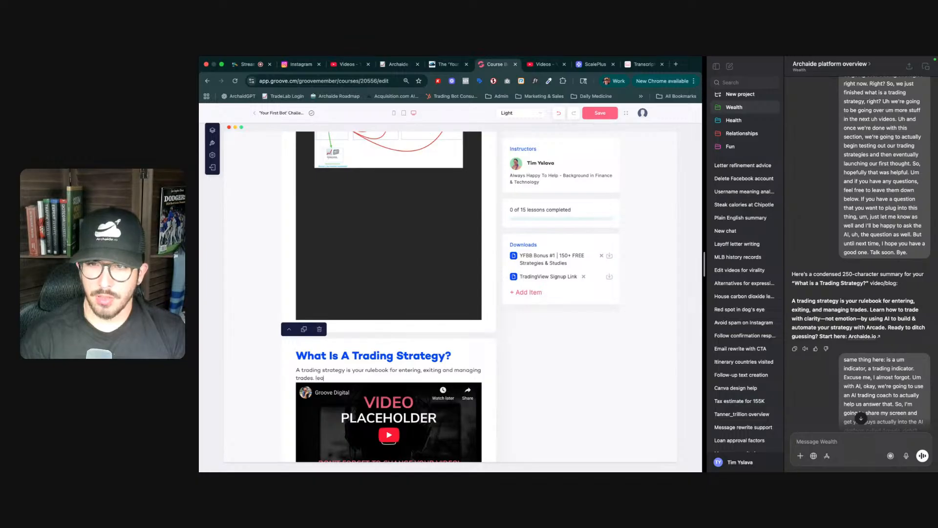
# - Append 'Learn how to trade with clarity - not emotion - by using AI to build and automate your strategy with Archaide'
pyautogui.write('rn how to trade with clarity')
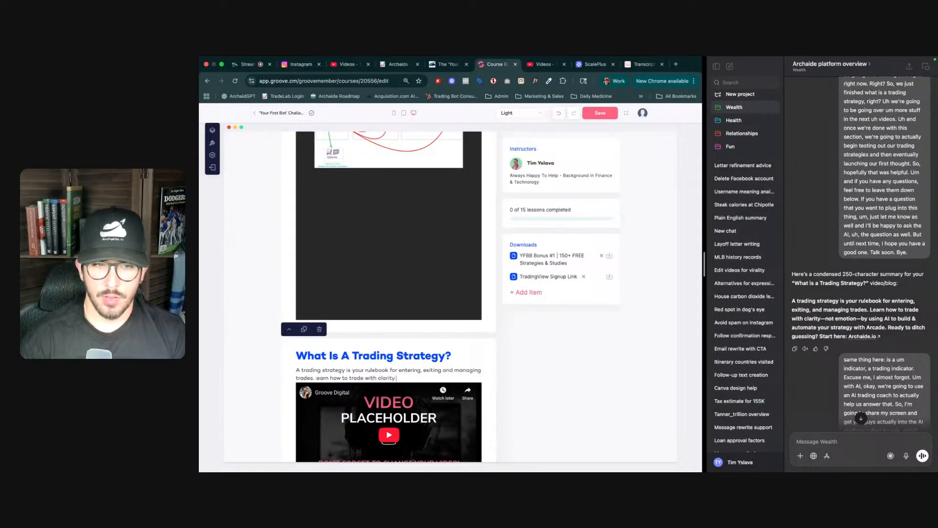
pyautogui.write(' - mn')
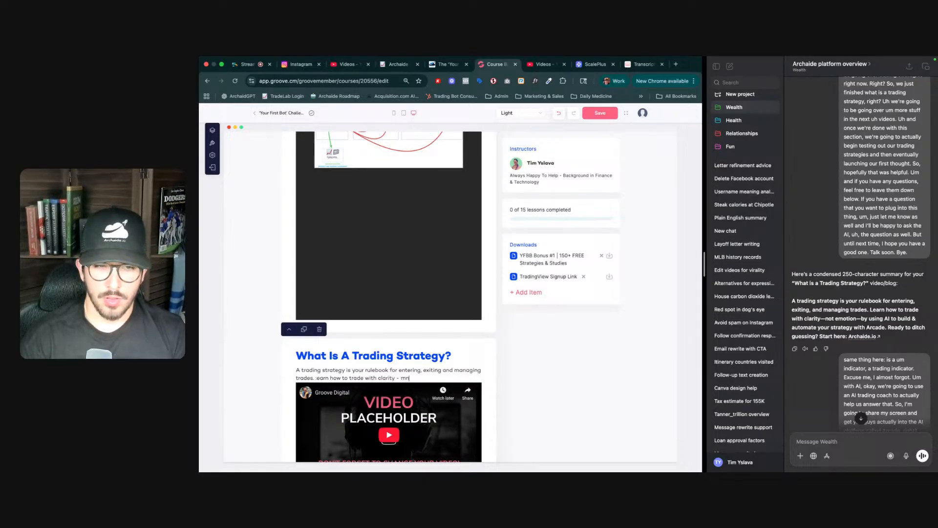
pyautogui.write('ot eemotion')
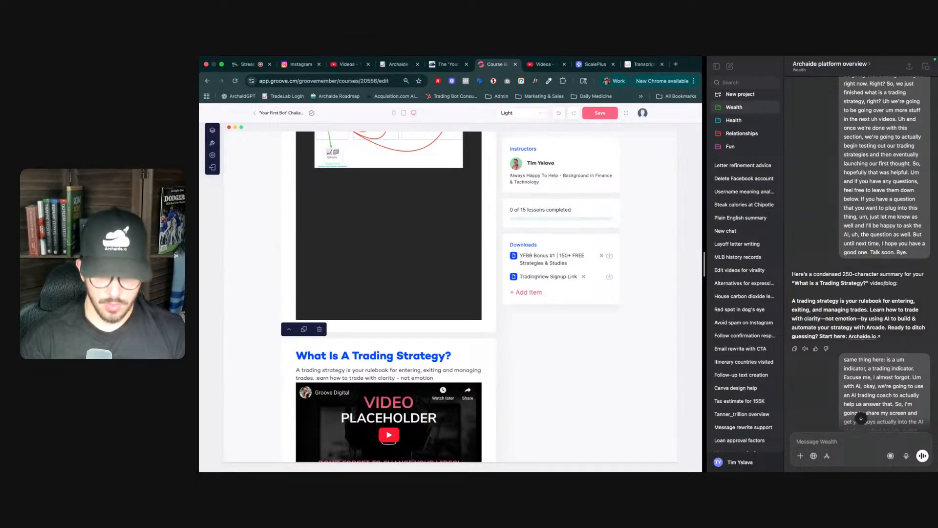
pyautogui.write(' - by')
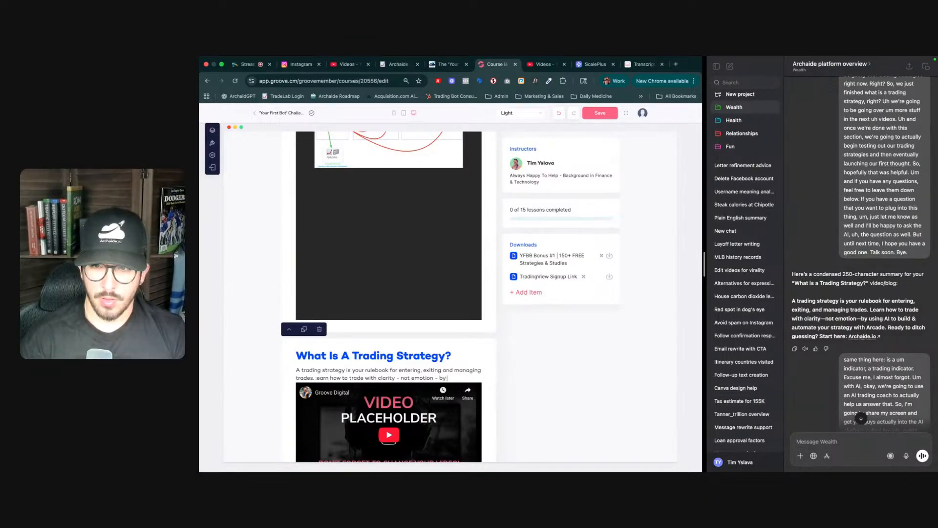
pyautogui.write(' using AI to build and automa')
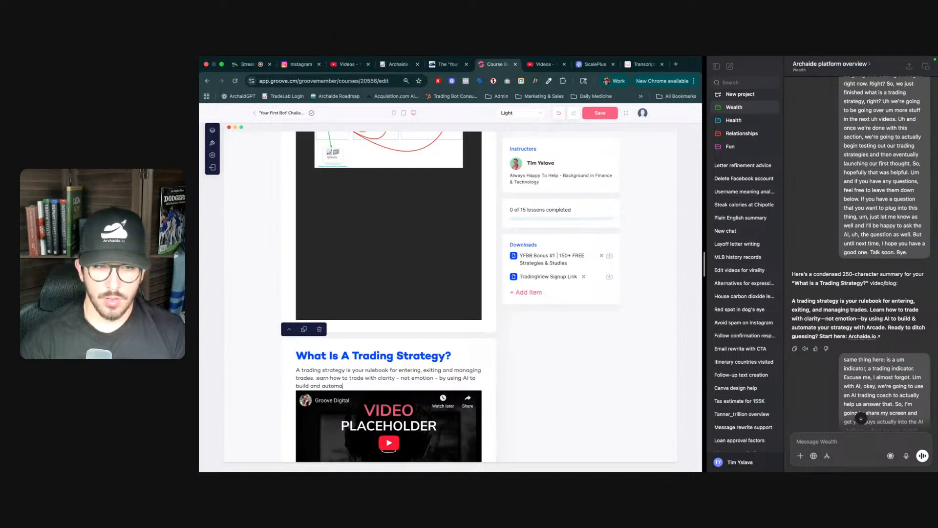
pyautogui.write('te your str')
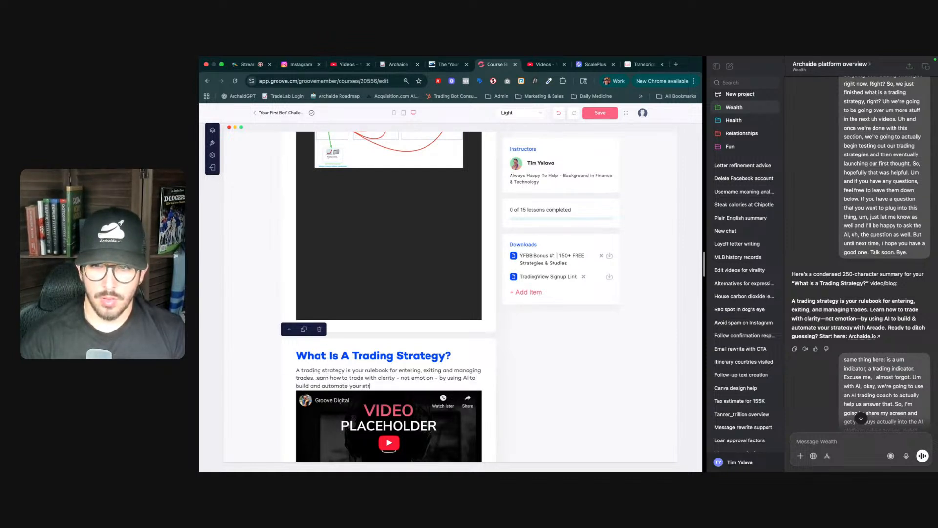
pyautogui.write('atgy with')
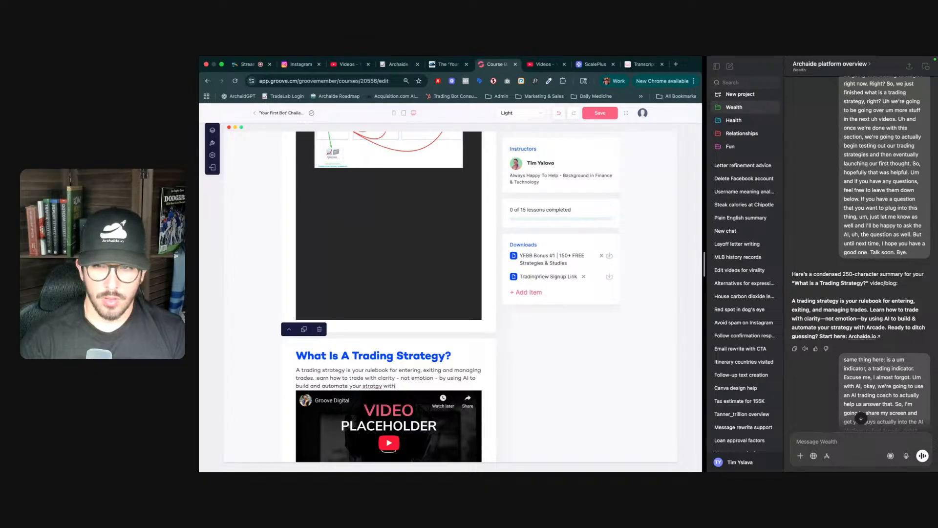
pyautogui.write(' Archaide')
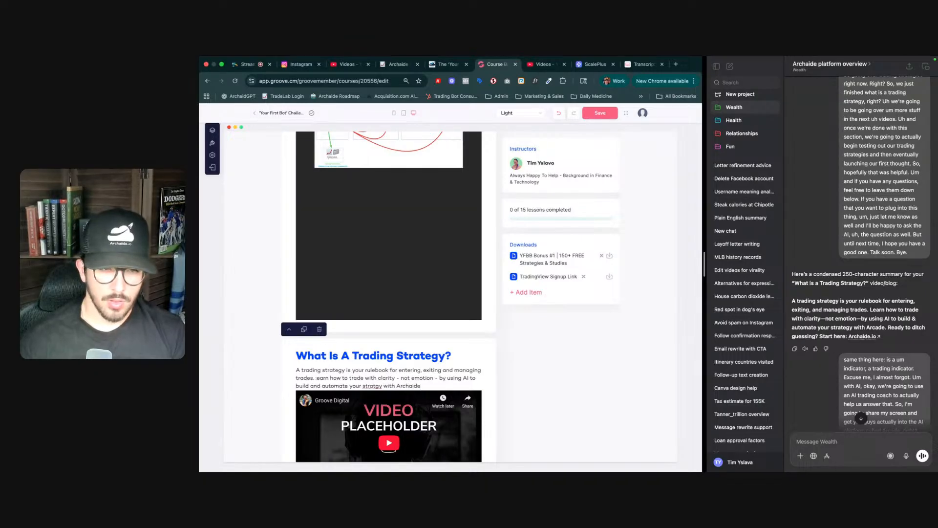
pyautogui.rightClick(374, 387)
pyautogui.click(412, 258)
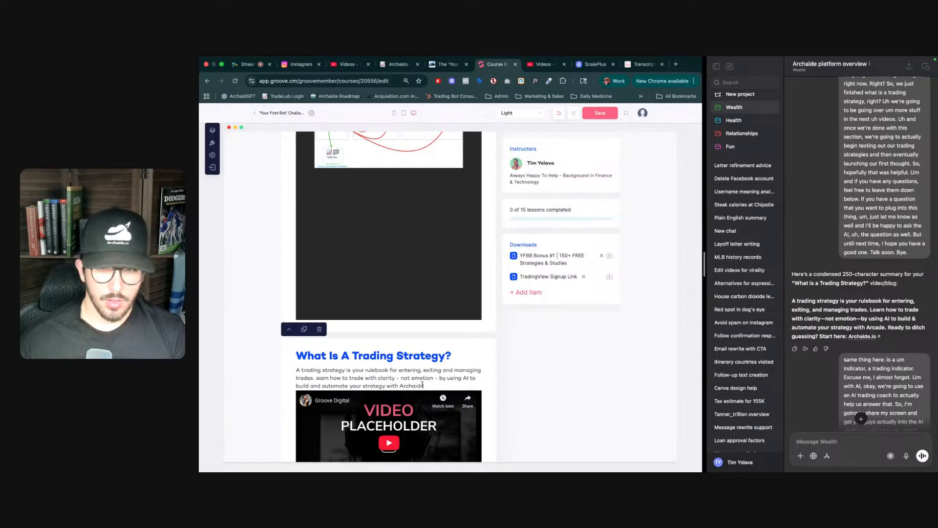
# - End the paragraph with a period after 'Archaide', removing the extra 'Ready to ditch guessing?' text
pyautogui.write('.')
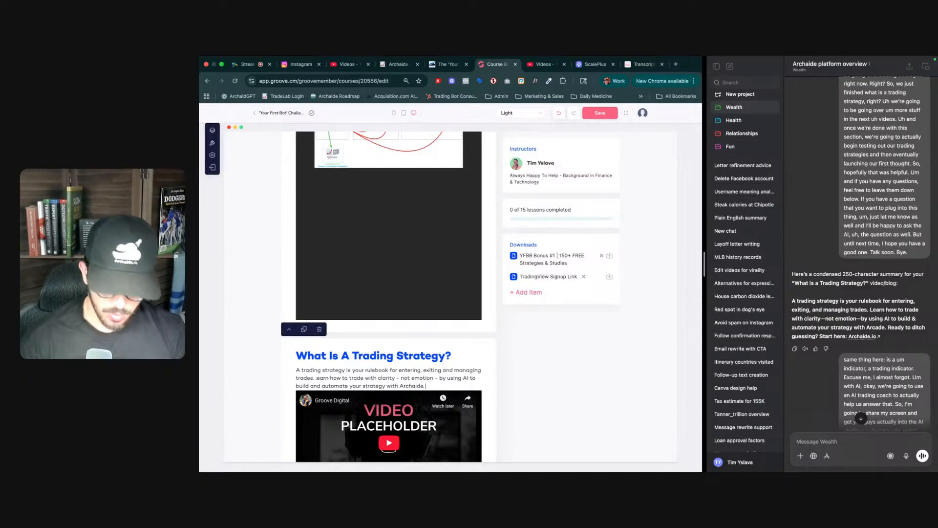
pyautogui.write(' Ready to ditch guessing')
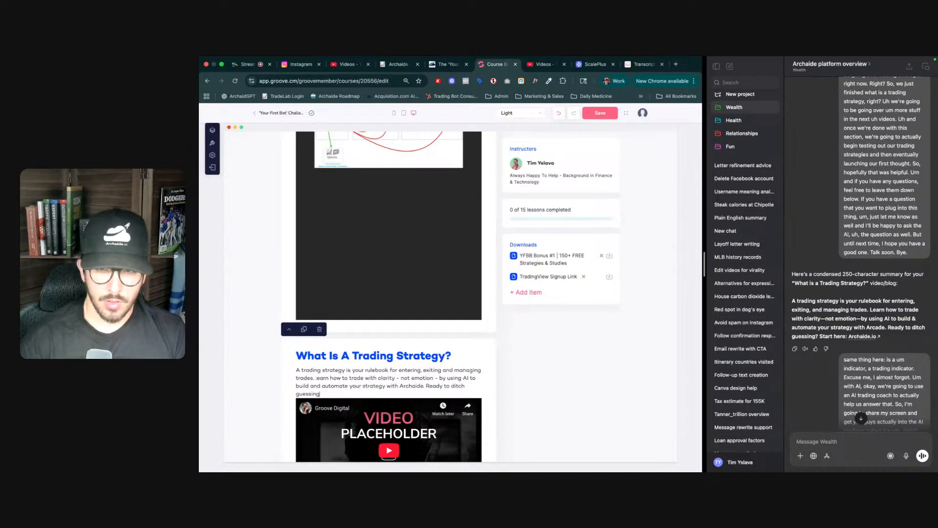
pyautogui.hotkey('alt', 'shift', 'Left')
pyautogui.hotkey('alt', 'shift', 'Left')
pyautogui.hotkey('alt', 'shift', 'Left')
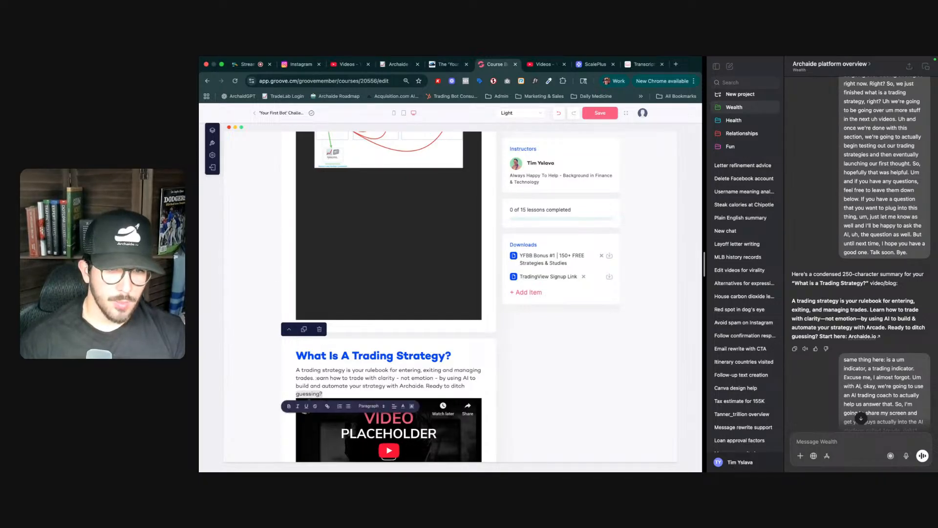
pyautogui.hotkey('alt', 'shift', 'Left')
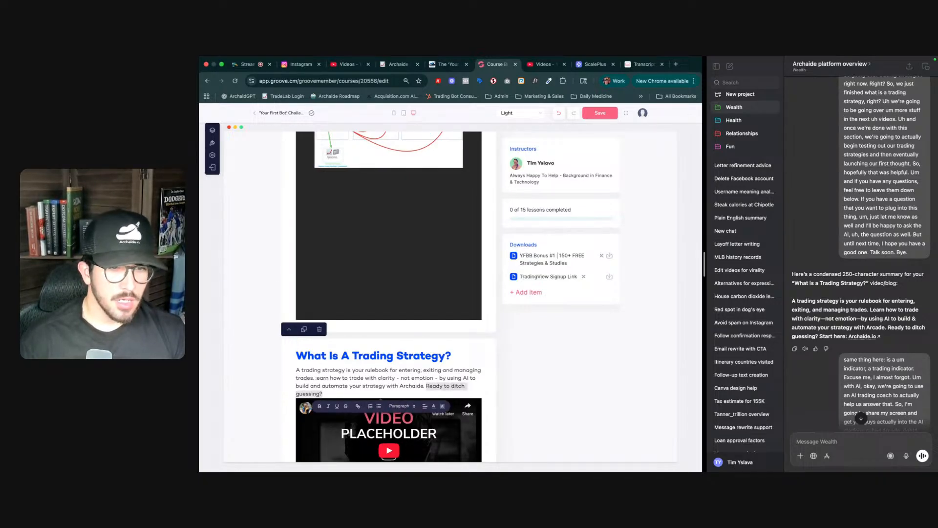
pyautogui.press('BackSpace')
pyautogui.hotkey('alt', 'shift', 'Left')
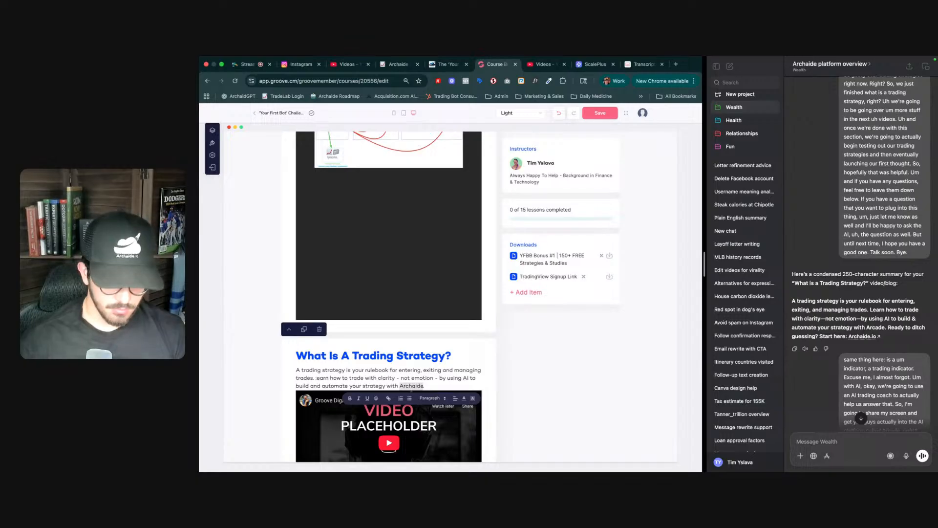
pyautogui.click(388, 398)
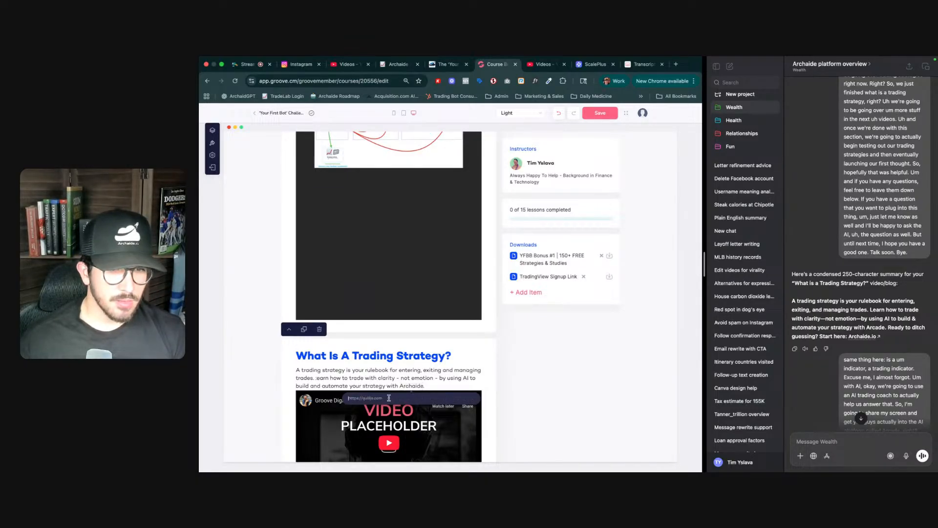
pyautogui.write('https')
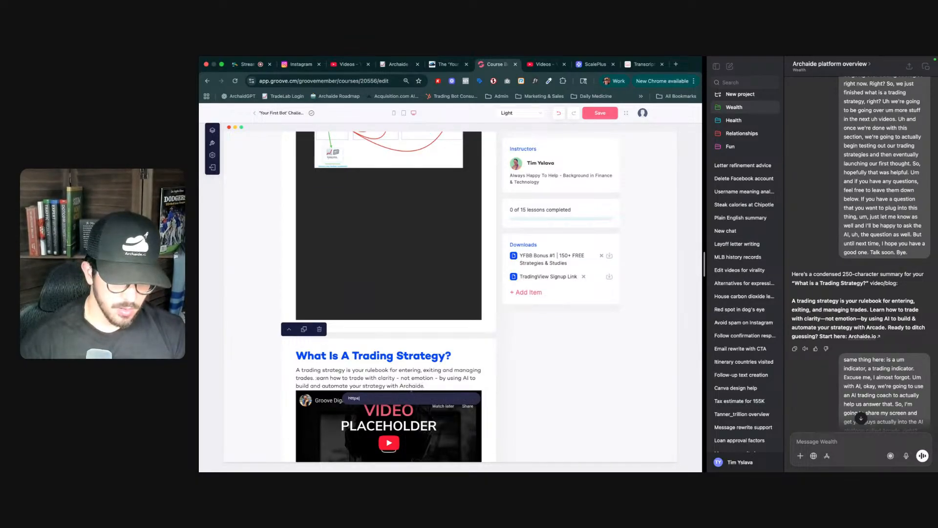
pyautogui.write('://checko')
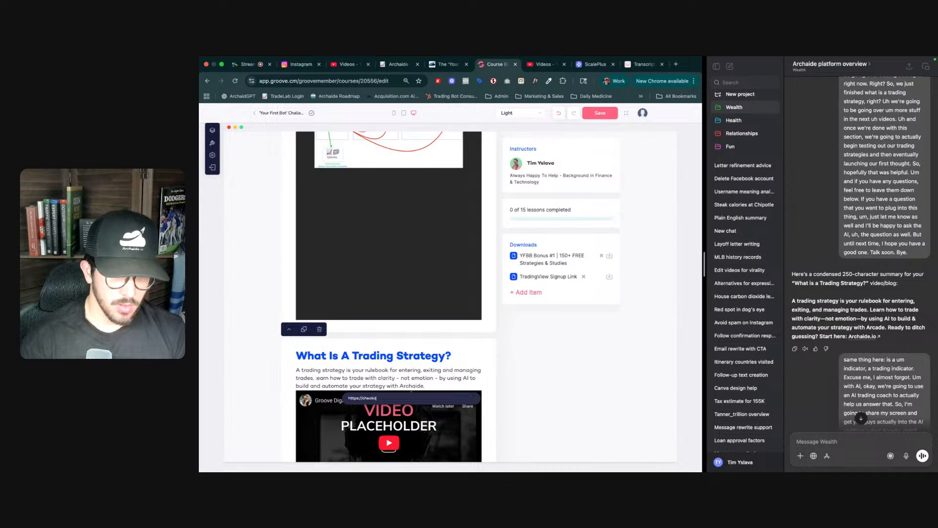
pyautogui.write('archaide')
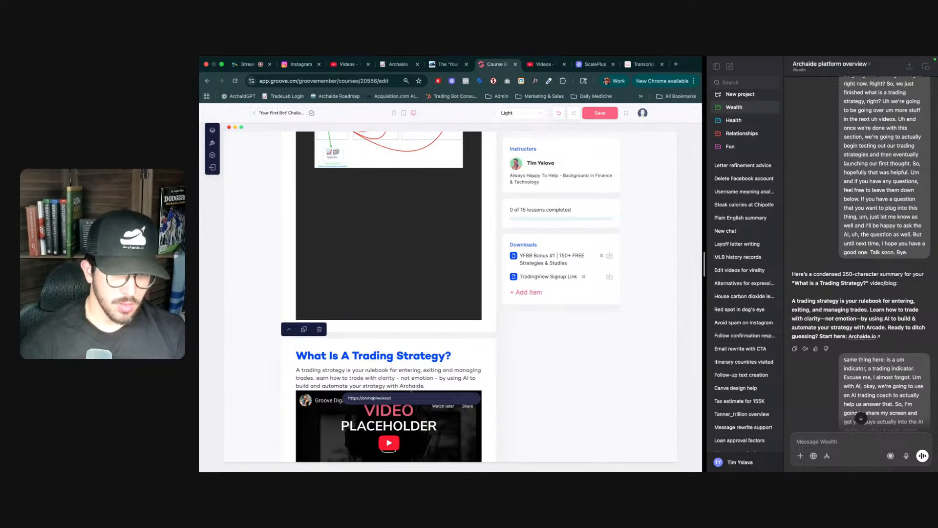
pyautogui.write('.io')
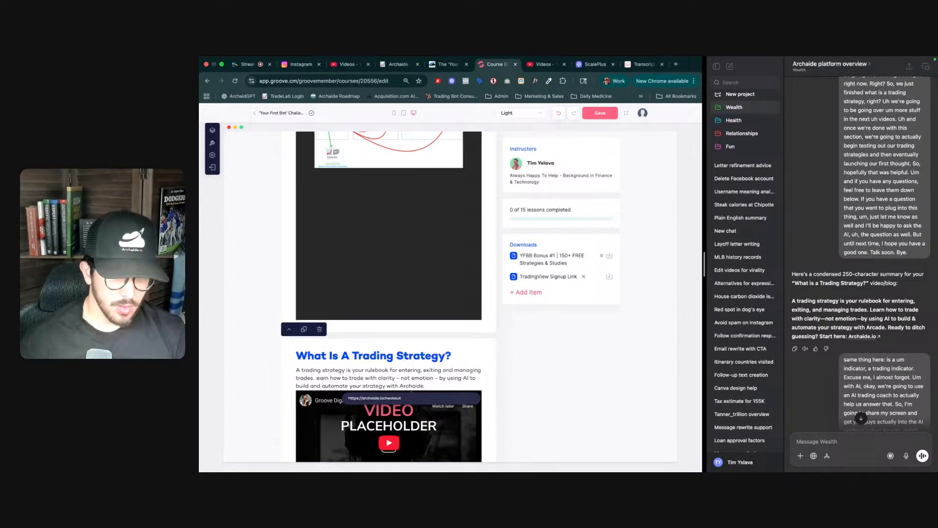
pyautogui.write('/')
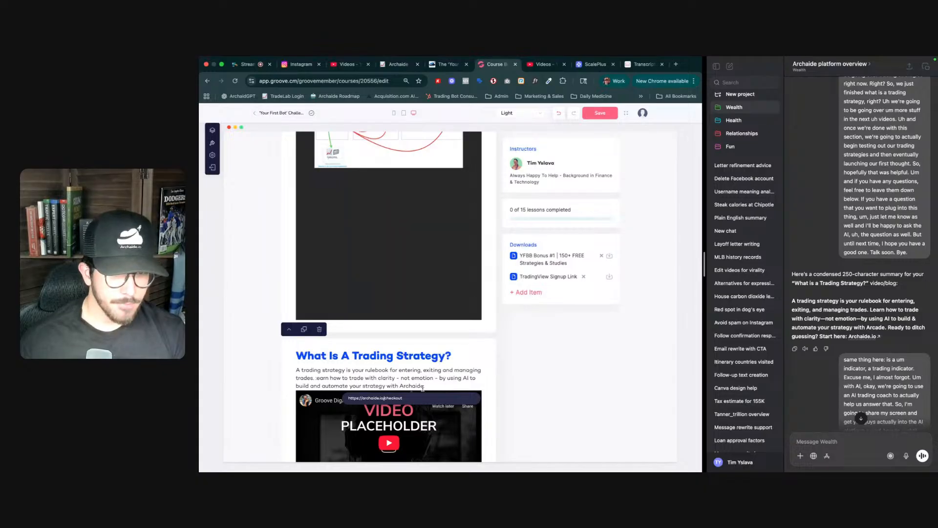
pyautogui.press('Return')
# - Open the video library to replace the section's video placeholder
pyautogui.scroll(-2, 404, 365)
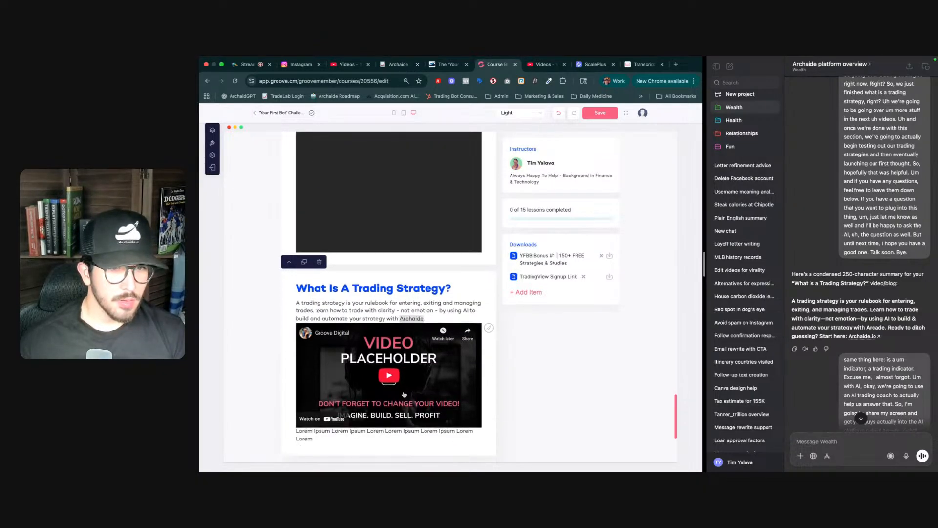
pyautogui.click(488, 328)
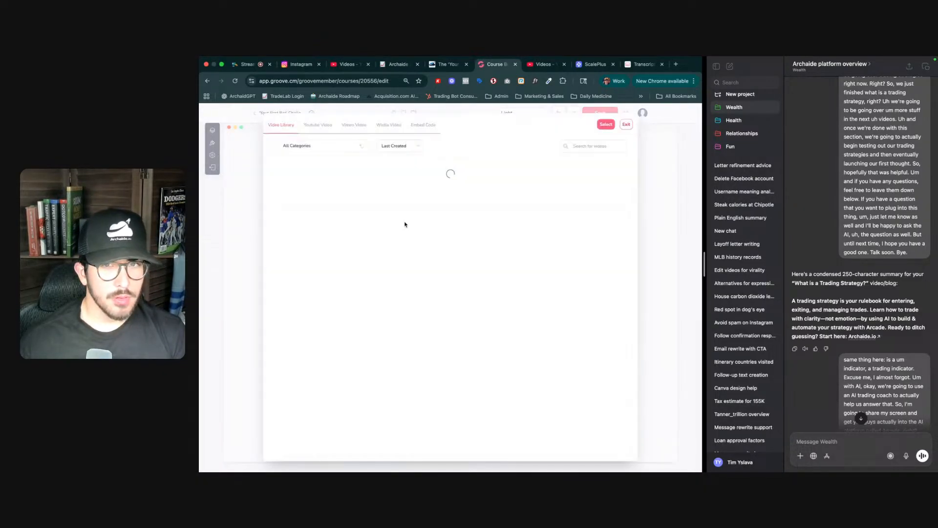
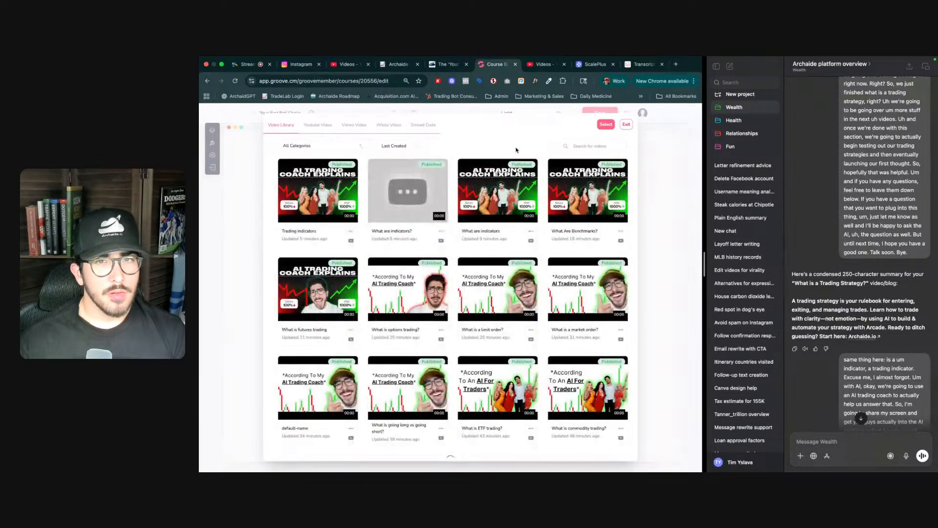
# - Insert the 'What are indicators' video from the library into the trading strategy section and save the lesson
pyautogui.click(504, 188)
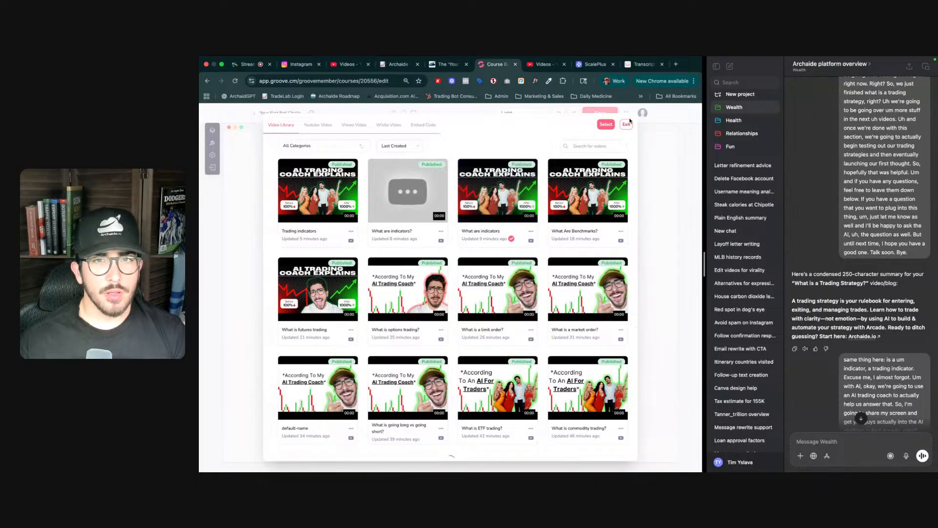
pyautogui.click(605, 124)
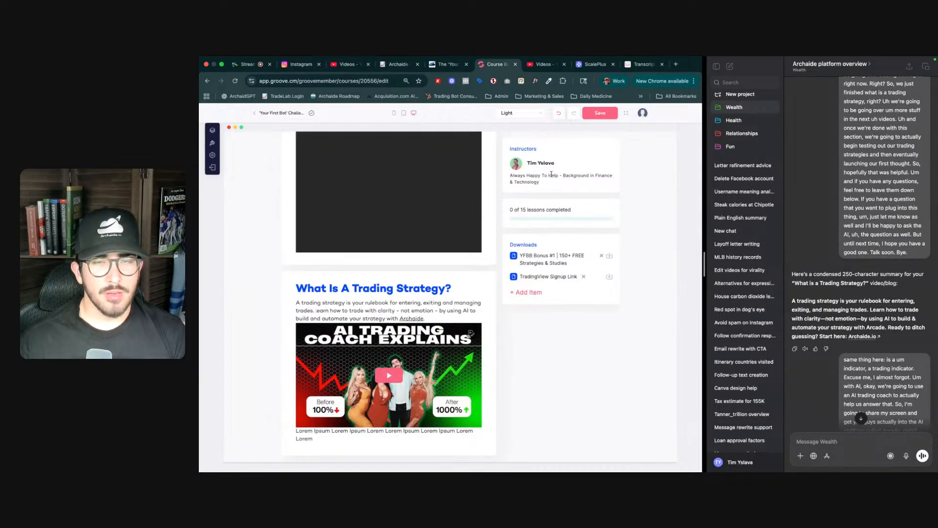
pyautogui.click(602, 114)
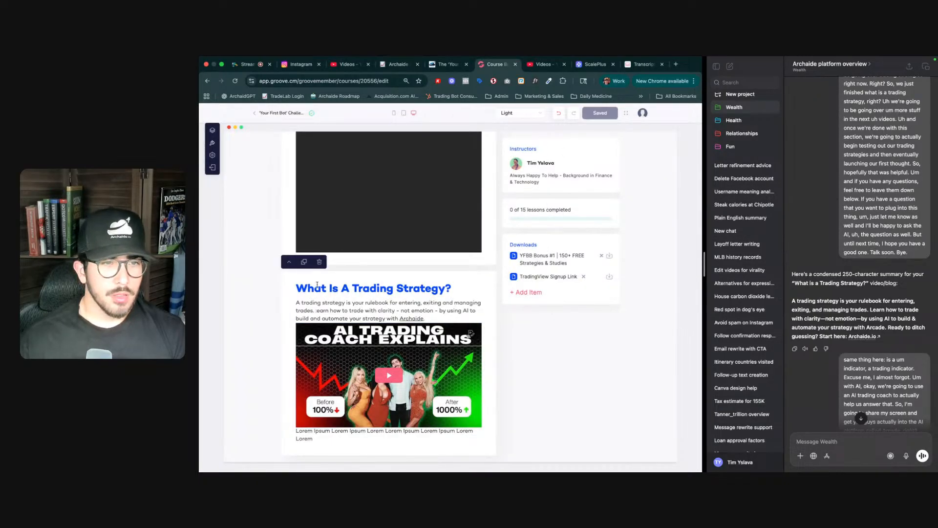
# - Move the 'What Is A Trading Strategy?' section up several places in the lesson and save
pyautogui.click(289, 264)
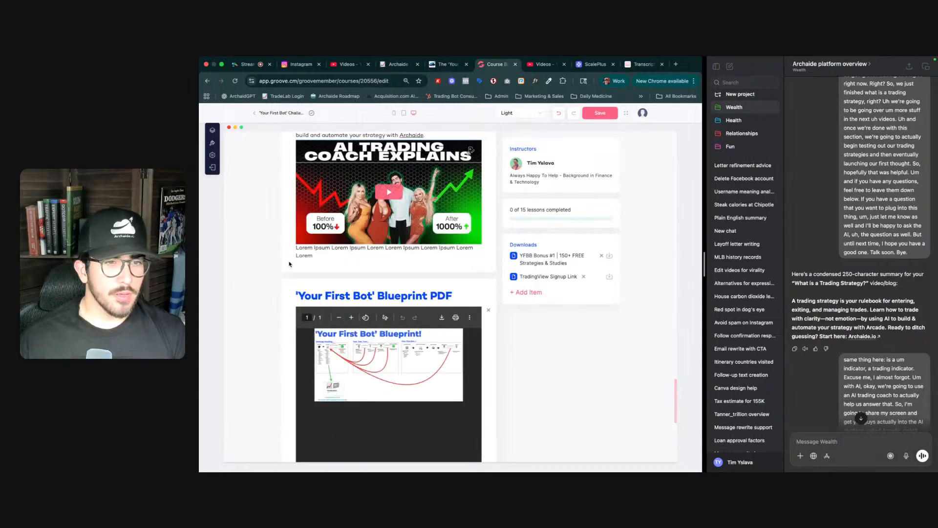
pyautogui.click(290, 231)
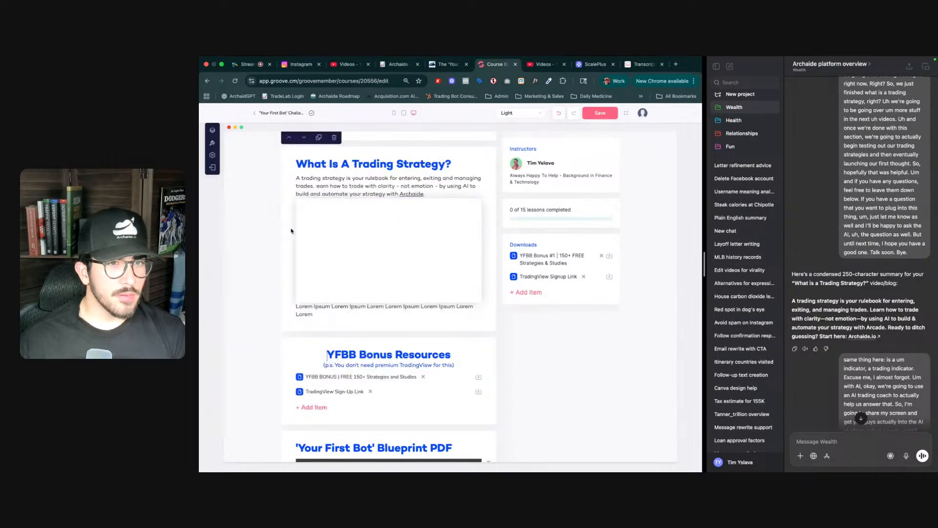
pyautogui.scroll(3, 314, 309)
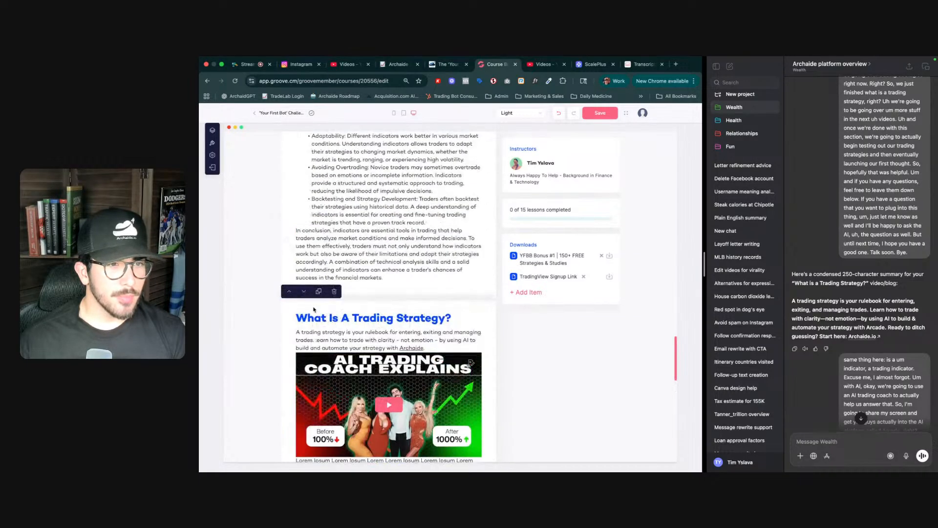
pyautogui.click(290, 293)
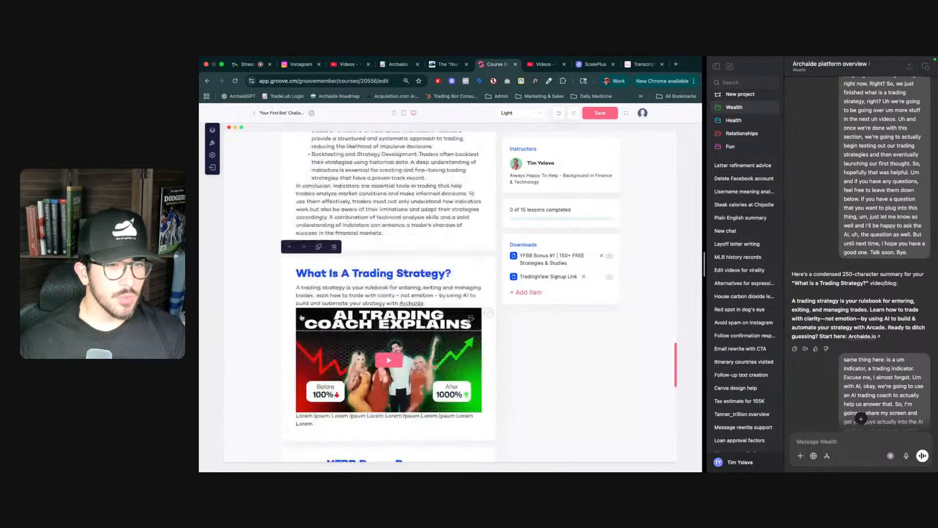
pyautogui.click(289, 246)
pyautogui.scroll(4, 293, 255)
pyautogui.click(290, 294)
pyautogui.scroll(-4, 369, 381)
pyautogui.scroll(-20, 369, 380)
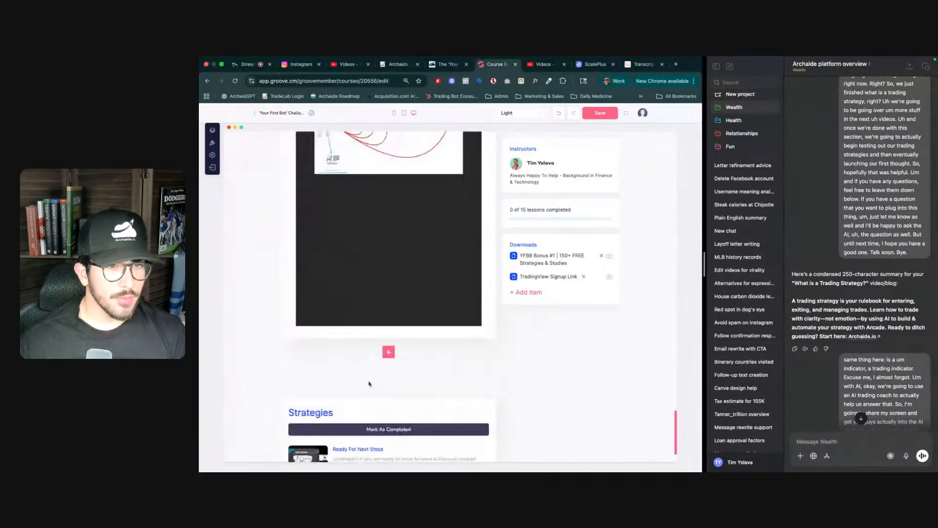
pyautogui.click(586, 117)
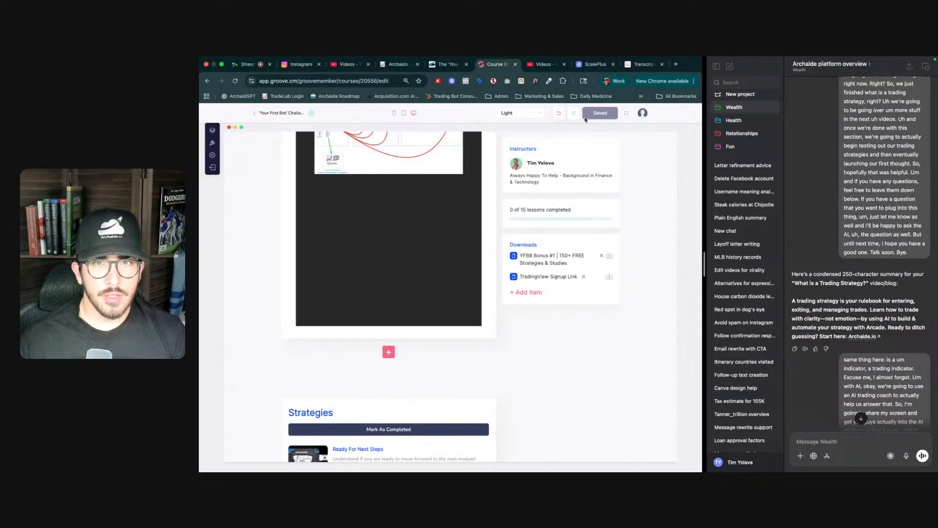
# - Delete the TradingView Signup Link item from the downloads list and save
pyautogui.click(389, 352)
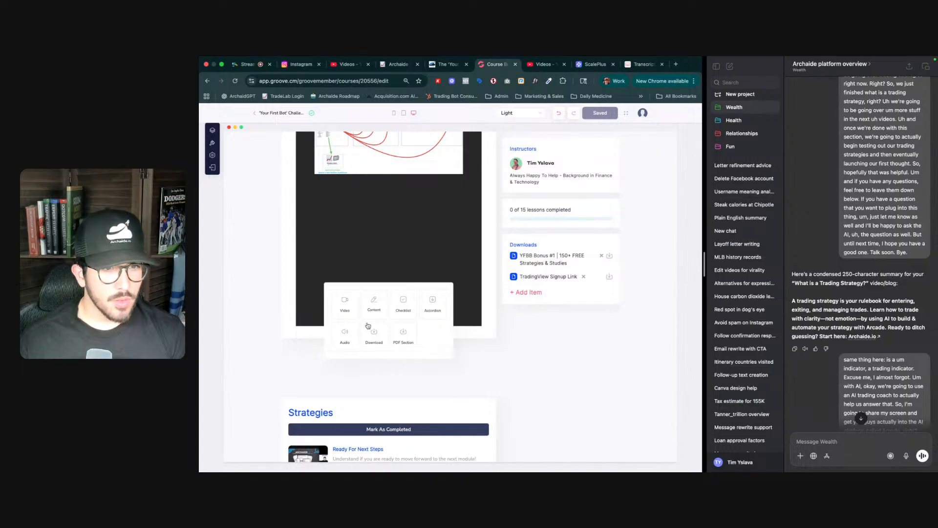
pyautogui.click(585, 277)
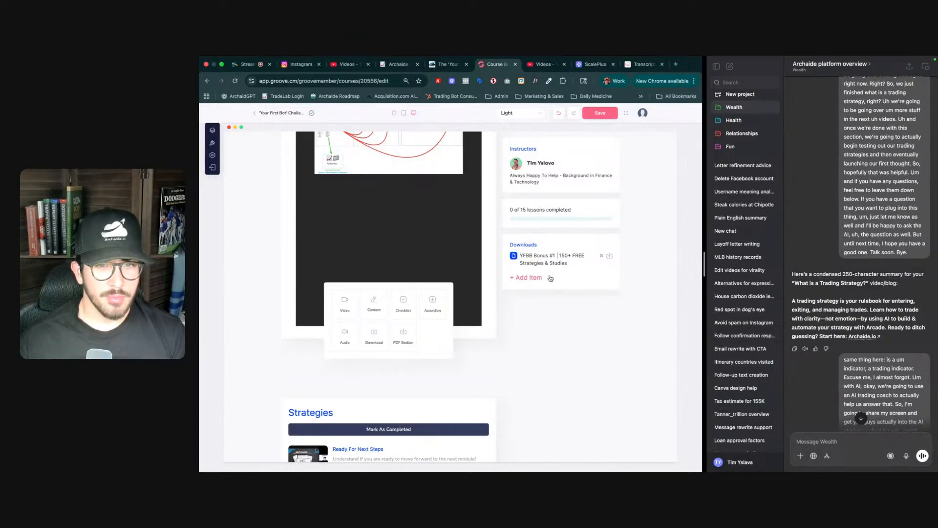
pyautogui.click(597, 114)
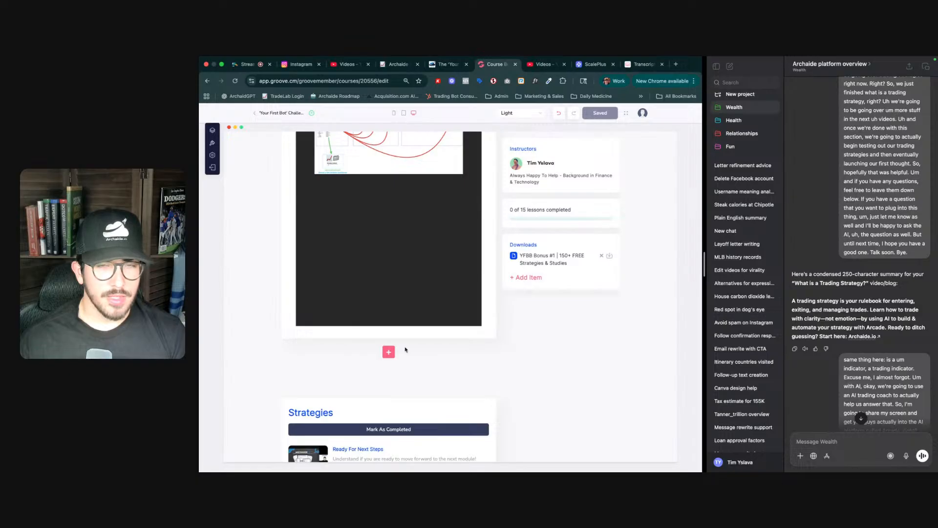
# - Scrub through the Strategies lesson's main video to review its content
pyautogui.click(388, 352)
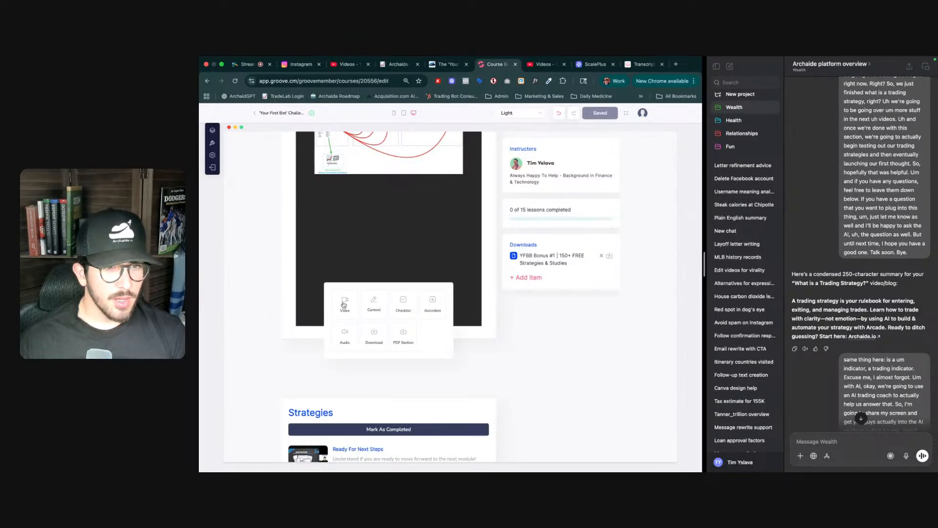
pyautogui.scroll(20, 344, 305)
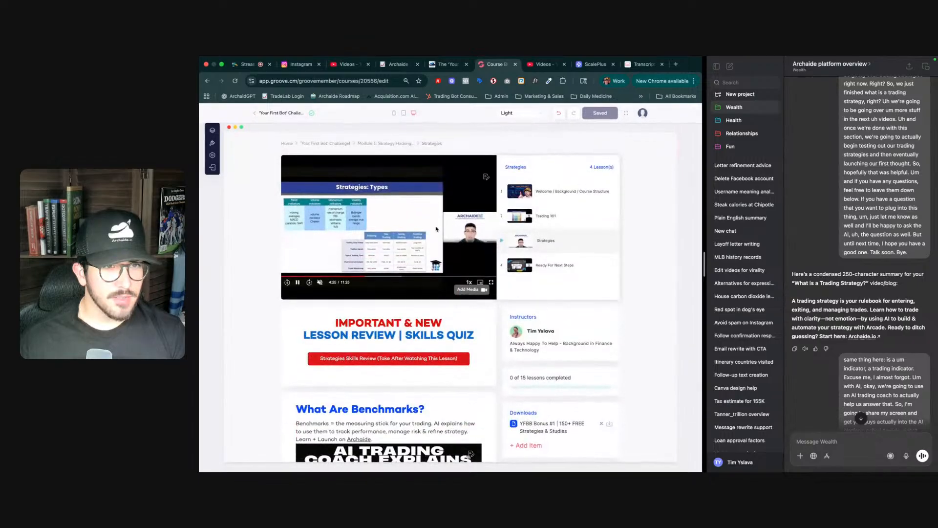
pyautogui.click(414, 275)
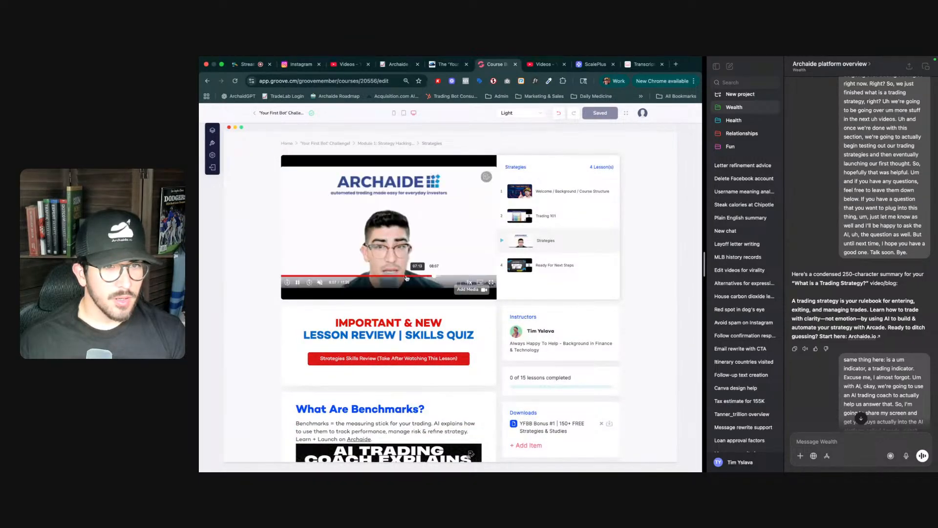
pyautogui.click(376, 276)
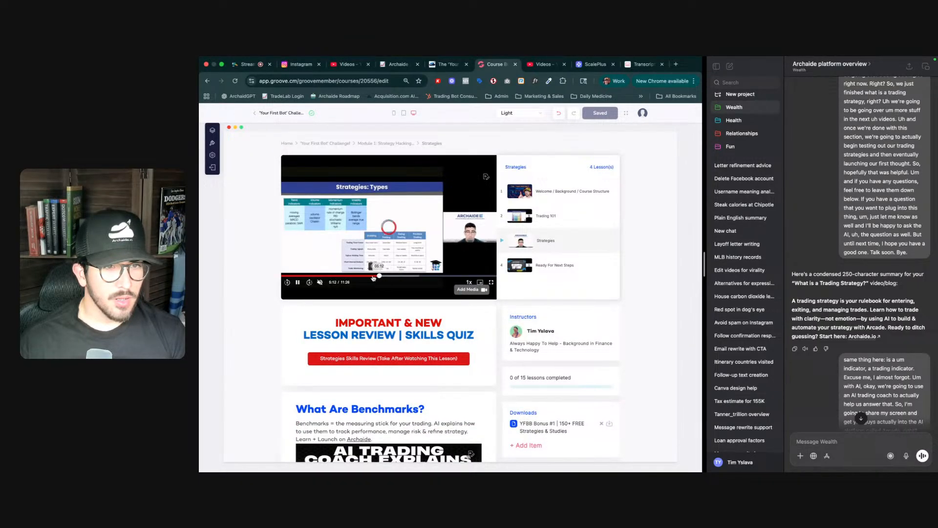
pyautogui.click(329, 276)
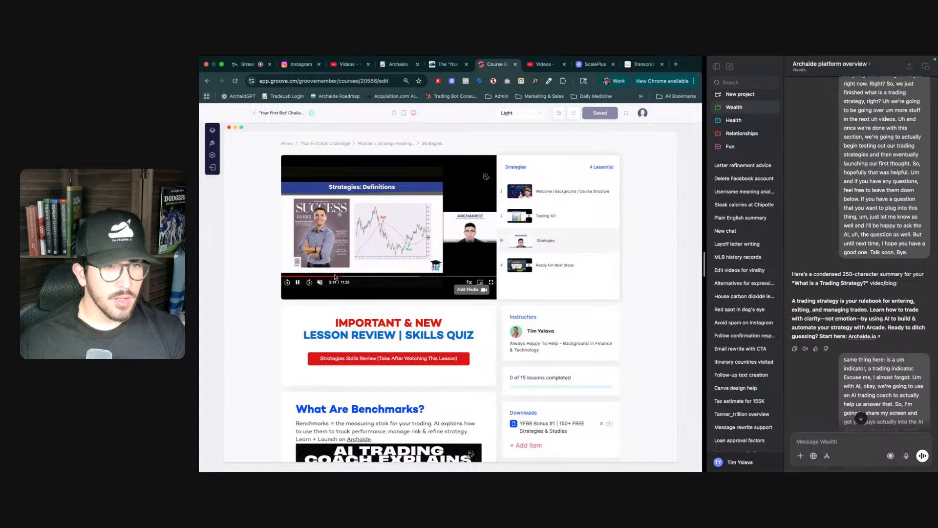
pyautogui.click(360, 277)
pyautogui.click(411, 276)
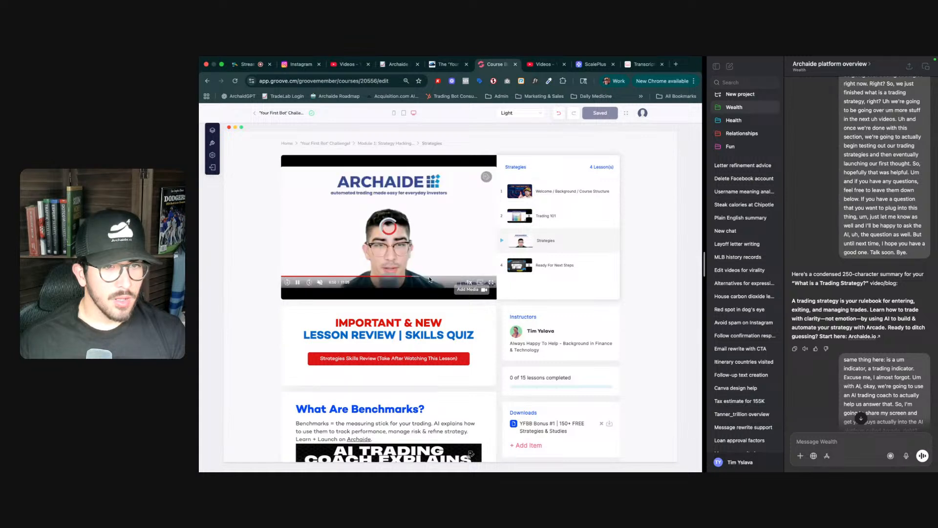
pyautogui.click(454, 277)
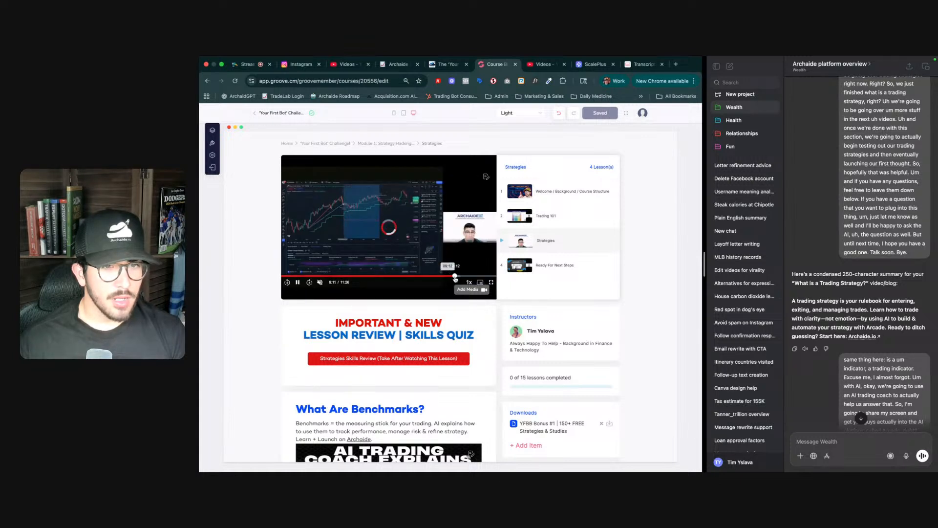
pyautogui.click(474, 277)
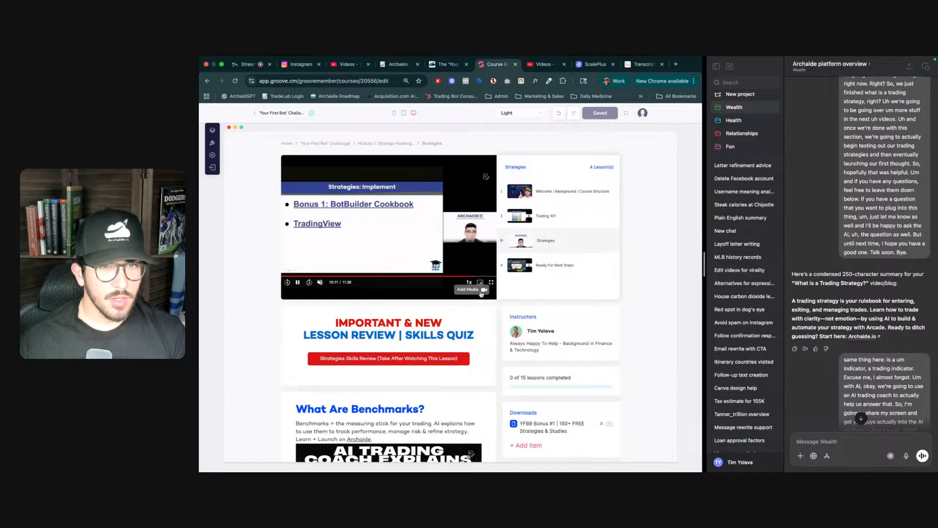
# - Remove the media from the lesson's main video player and save
pyautogui.click(481, 292)
pyautogui.click(435, 284)
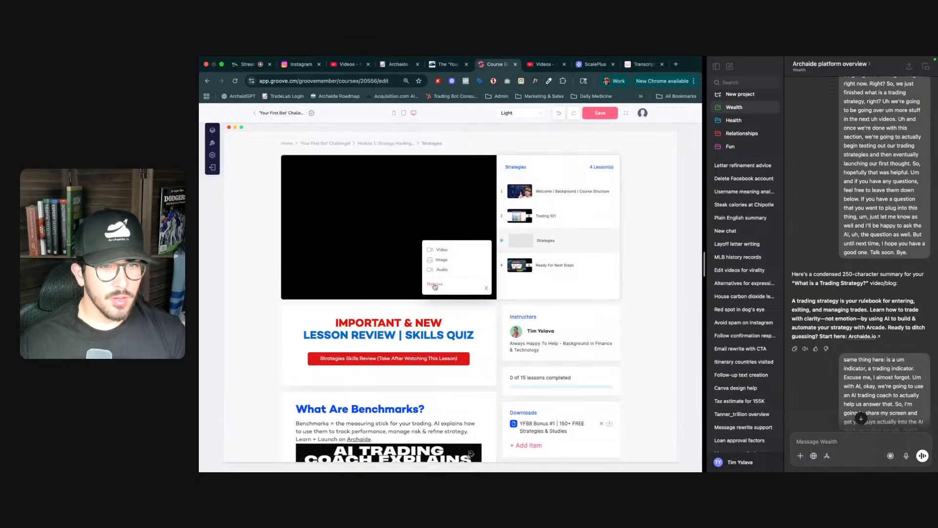
pyautogui.click(486, 290)
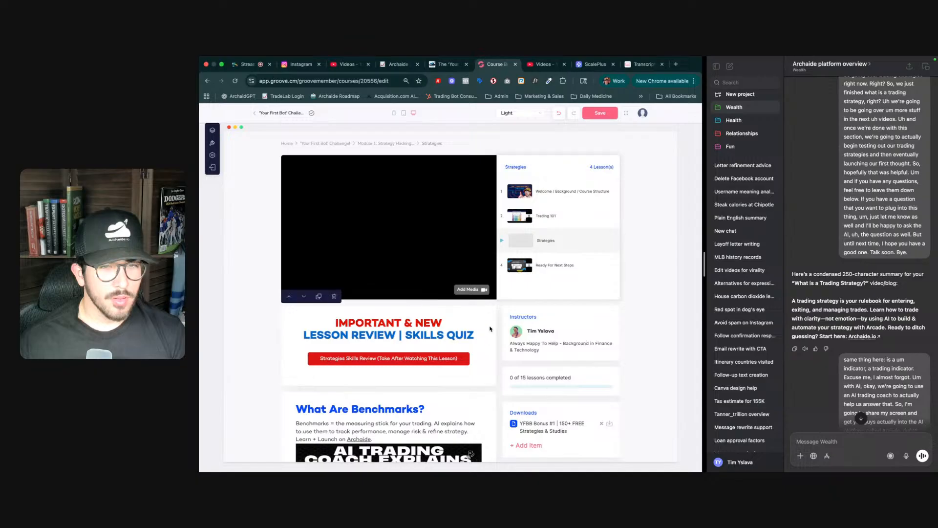
pyautogui.click(600, 112)
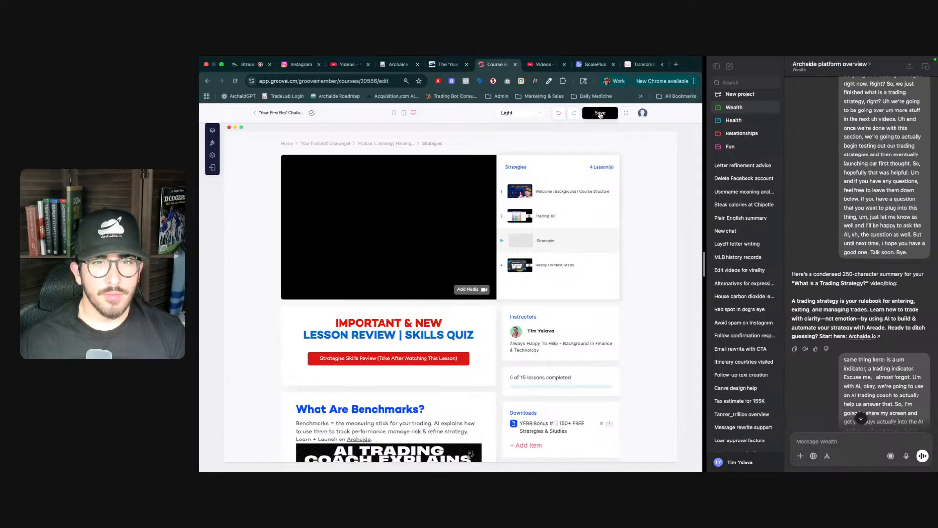
# - Browse the Trading 101 lesson, reload the page, and return through Module 1 to the Strategies lesson
pyautogui.click(543, 216)
pyautogui.scroll(-3, 543, 217)
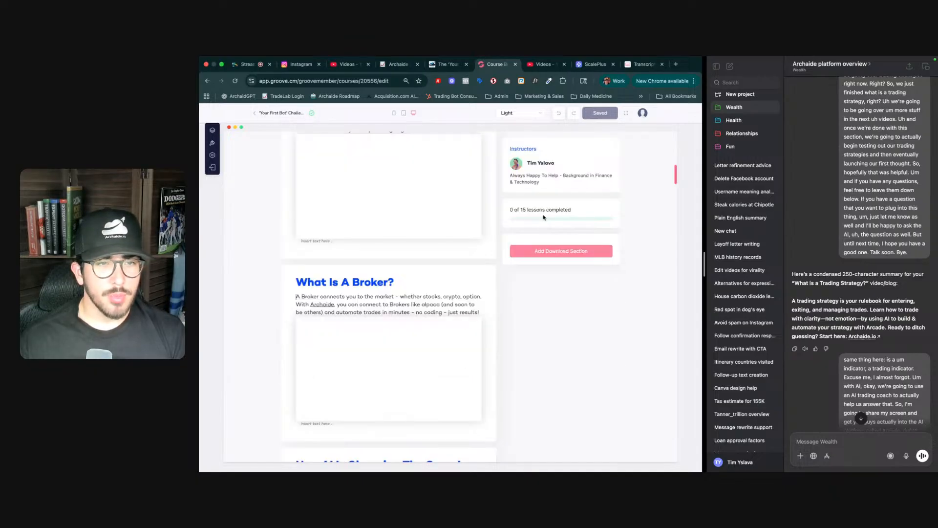
pyautogui.scroll(3, 439, 257)
pyautogui.scroll(5, 439, 248)
pyautogui.scroll(-5, 438, 248)
pyautogui.scroll(10, 438, 248)
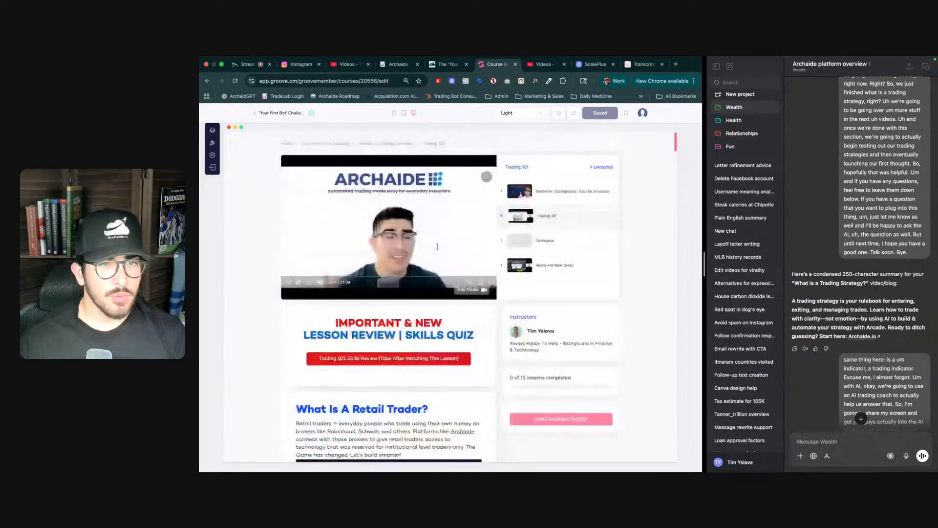
pyautogui.scroll(-10, 437, 246)
pyautogui.press('super+r')
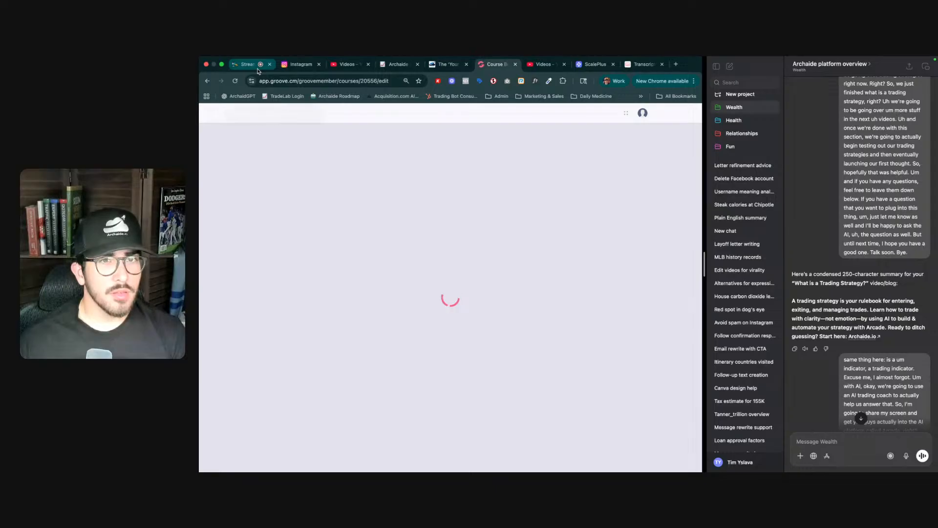
pyautogui.scroll(-5, 873, 333)
pyautogui.scroll(-15, 873, 333)
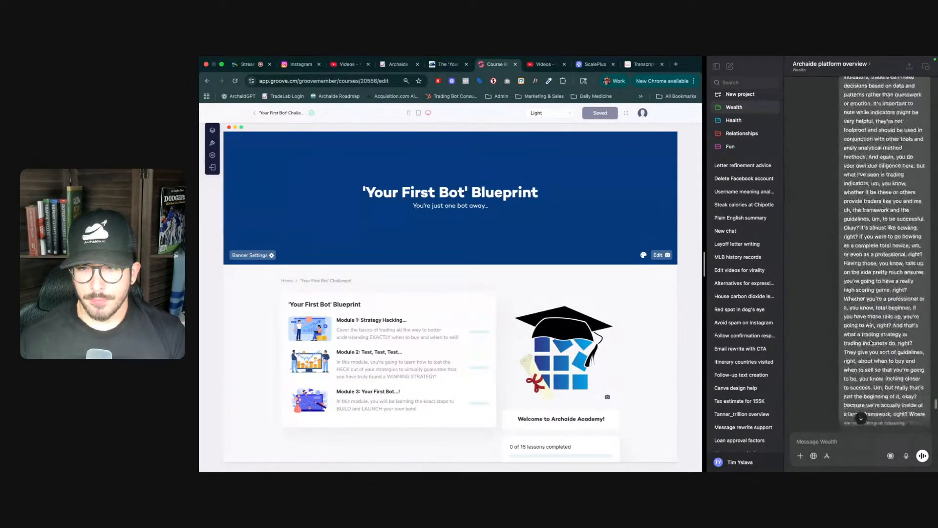
pyautogui.moveTo(934, 404); pyautogui.dragTo(935, 413)
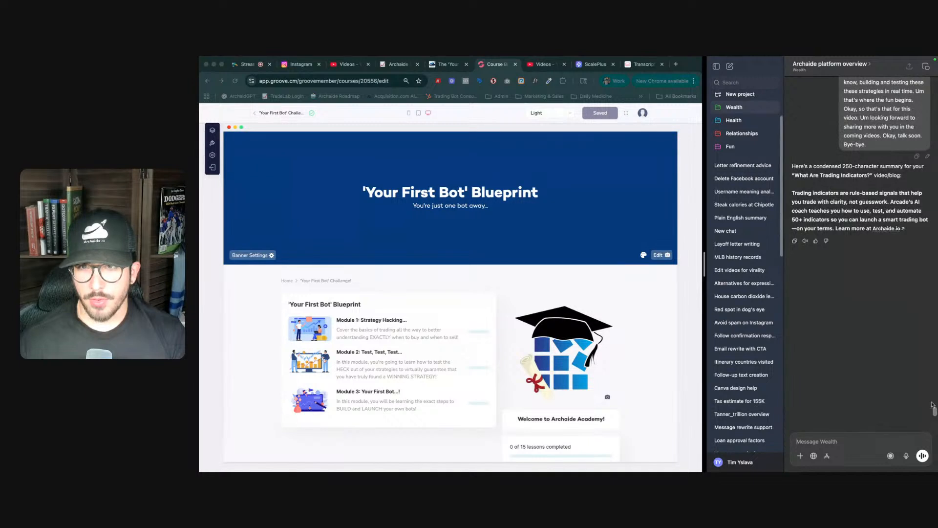
pyautogui.click(384, 336)
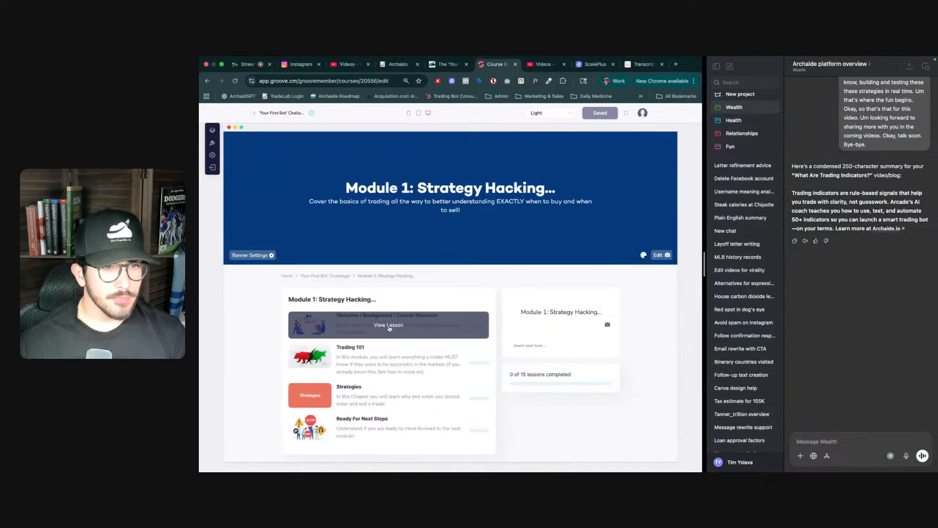
pyautogui.click(379, 398)
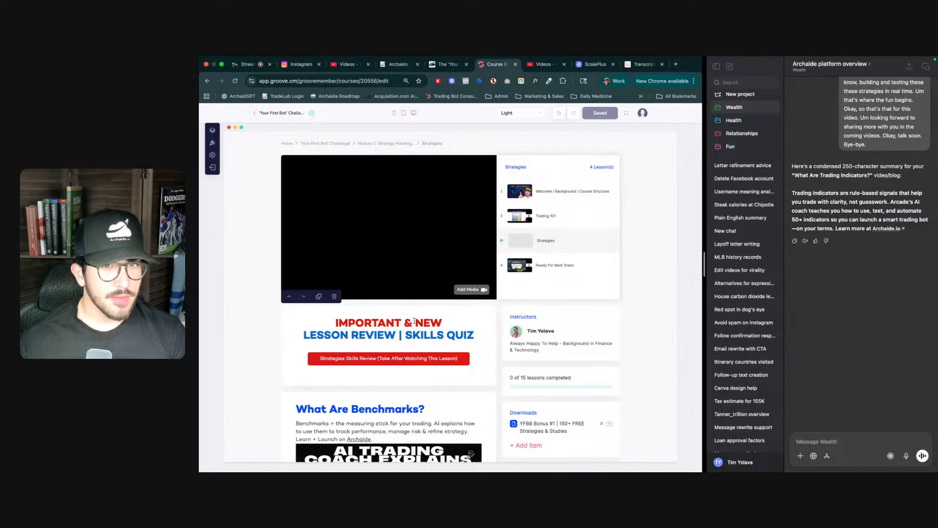
# - Add a new Video block at the bottom of the Strategies lesson
pyautogui.scroll(-15, 398, 390)
pyautogui.scroll(5, 396, 388)
pyautogui.scroll(-12, 395, 389)
pyautogui.scroll(-10, 395, 390)
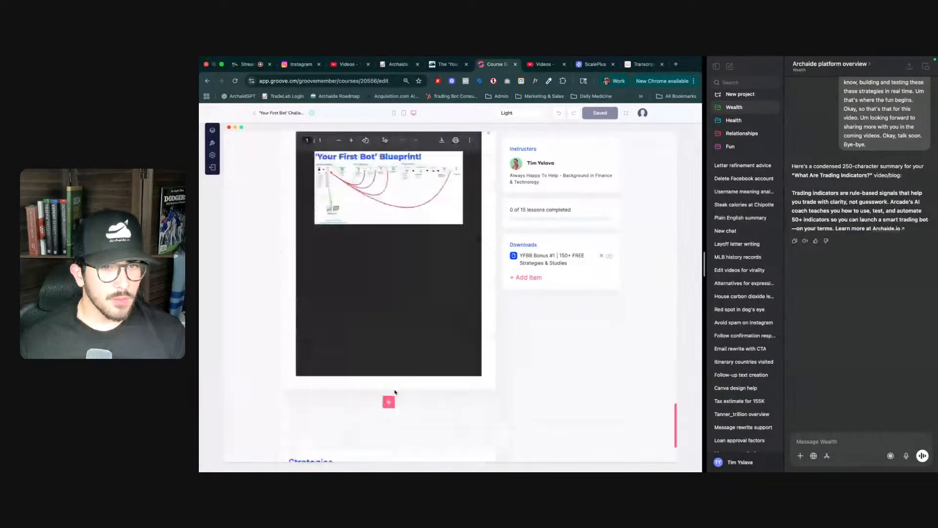
pyautogui.click(388, 306)
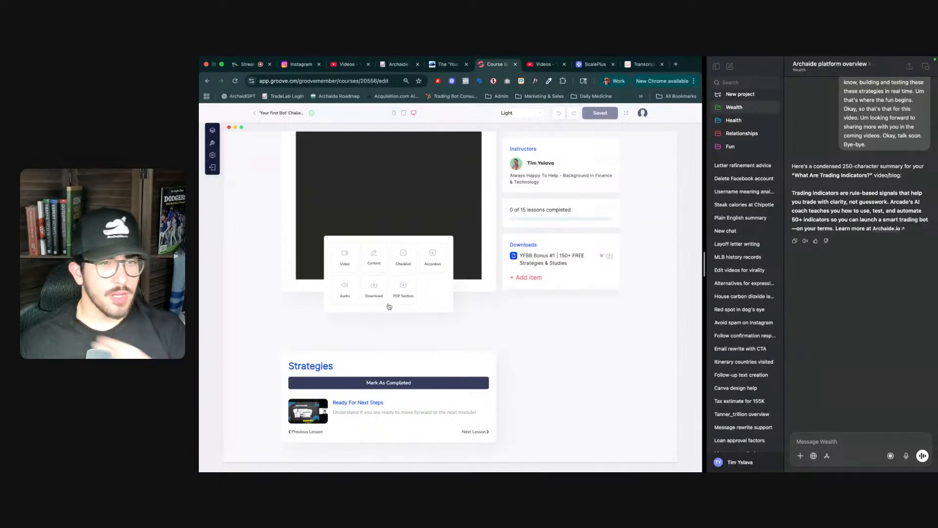
pyautogui.click(345, 254)
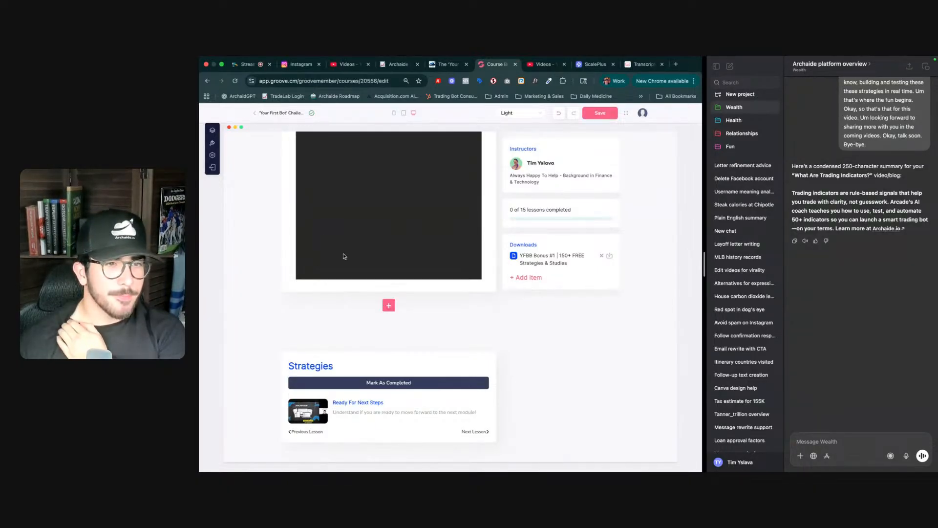
# - Retitle the new video section's heading as "What is a Trading Indicator?"
pyautogui.tripleClick(351, 316)
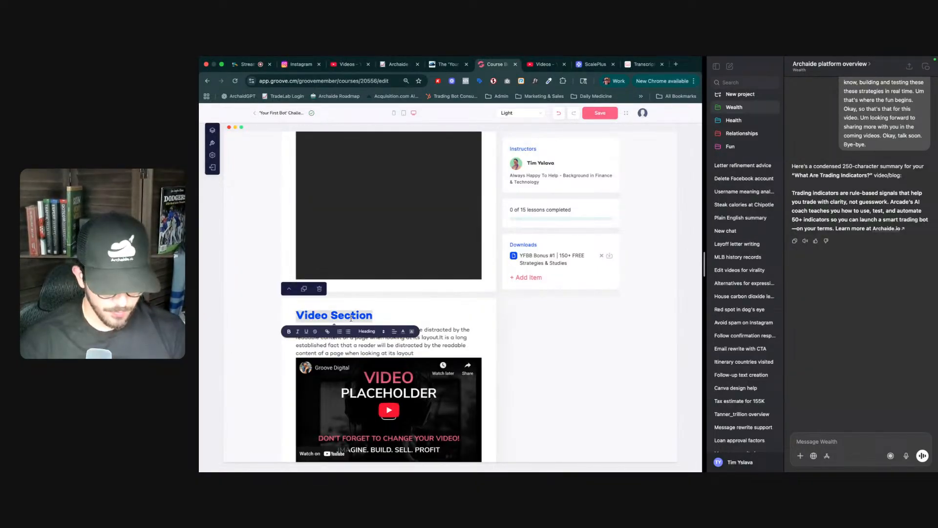
pyautogui.write('What is a')
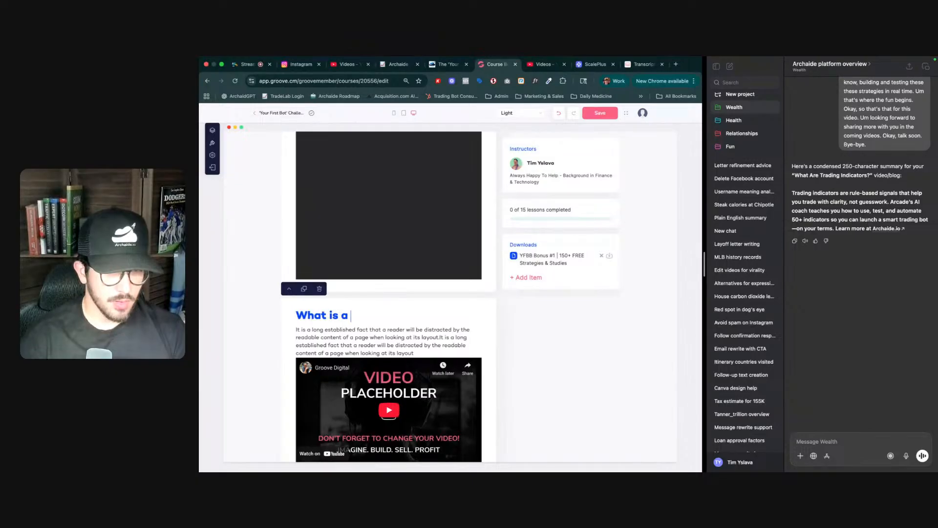
pyautogui.write(' Trading Indicator?')
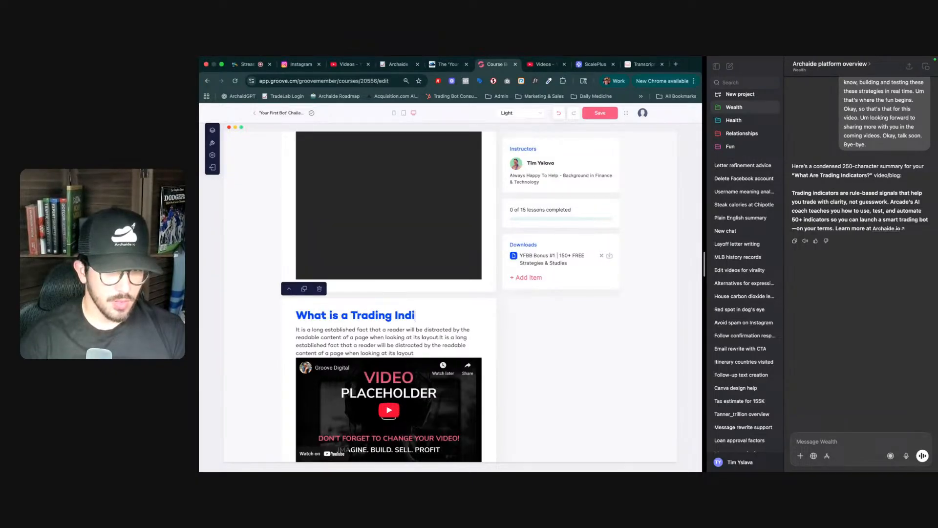
# - Replace the section's placeholder video with the "Trading indicators" video from the video library
pyautogui.tripleClick(338, 343)
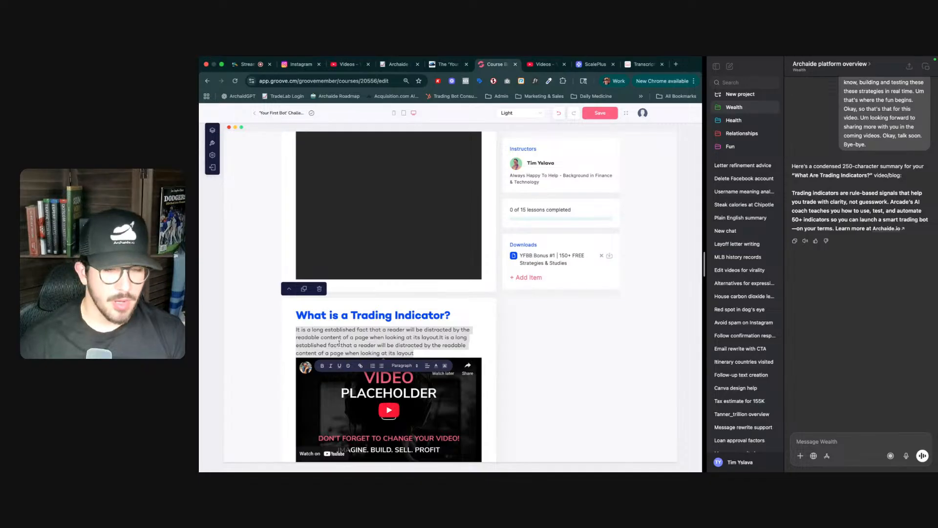
pyautogui.click(486, 363)
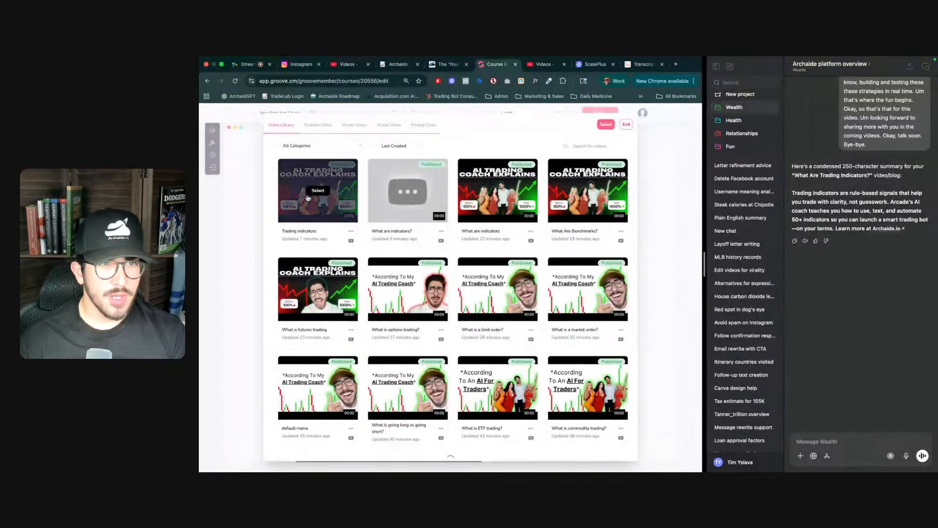
pyautogui.click(311, 194)
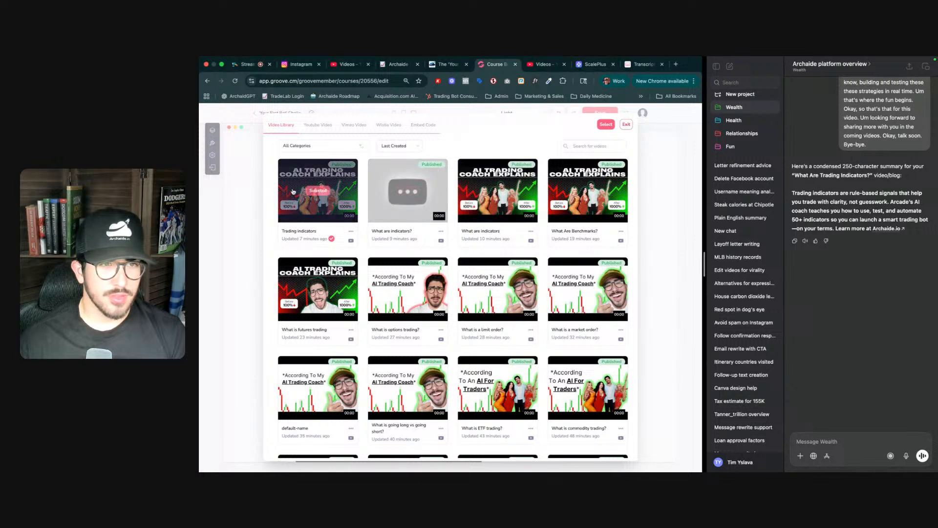
pyautogui.click(604, 124)
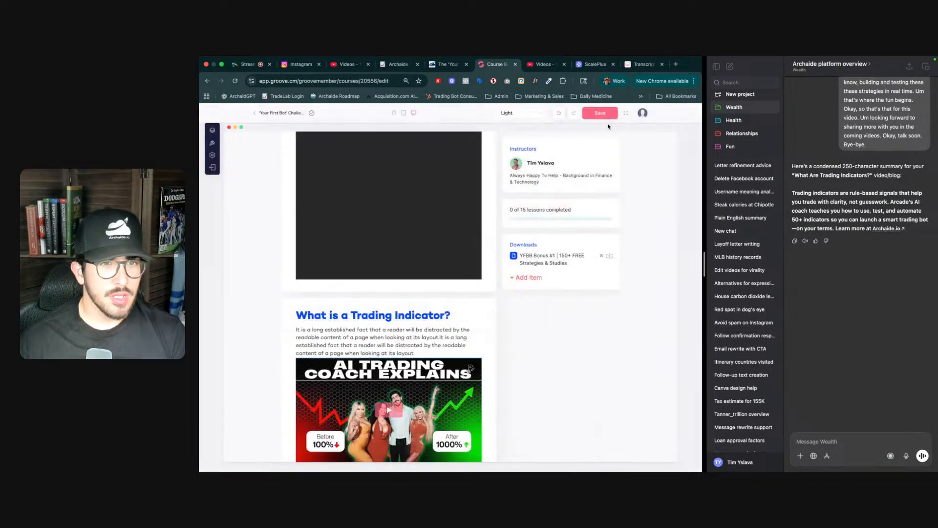
# - Replace the section's placeholder paragraph with the AI-written summary about trading indicators and Archaide's AI coach
pyautogui.click(371, 336)
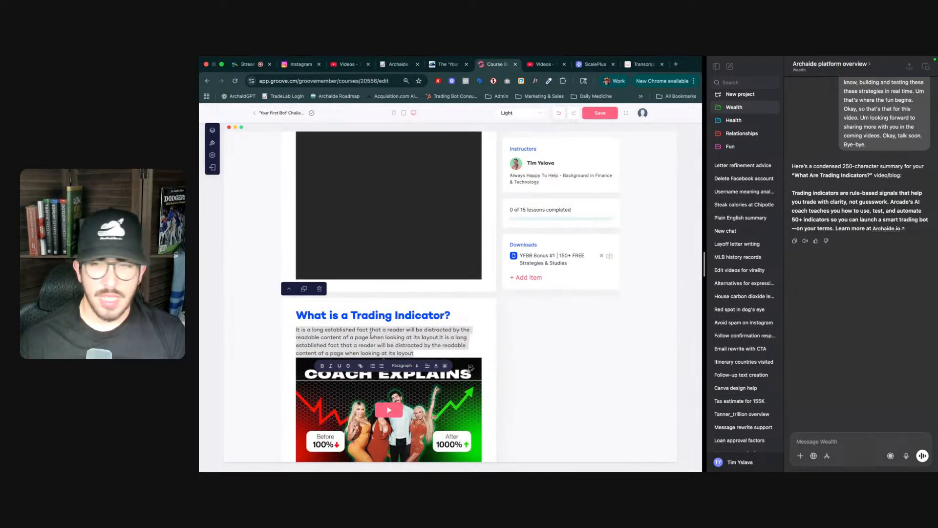
pyautogui.write('T')
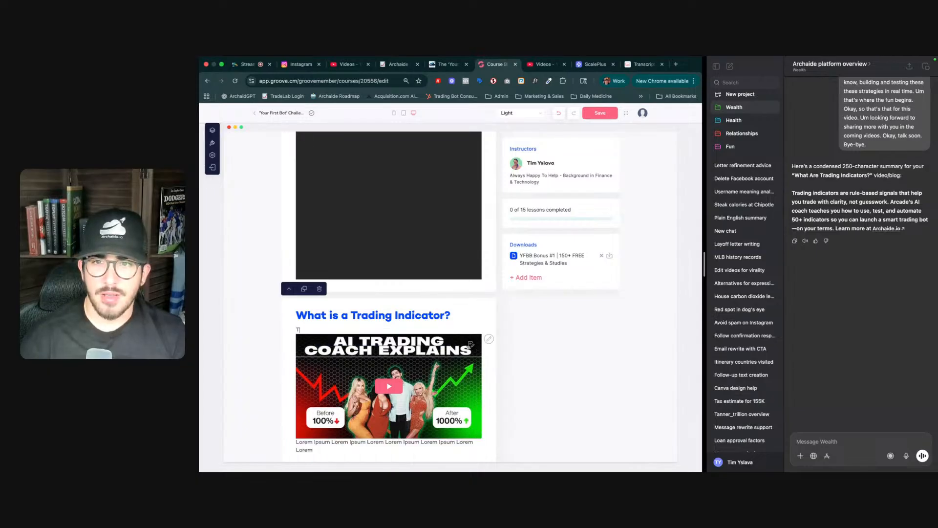
pyautogui.write('rading indicators are ru')
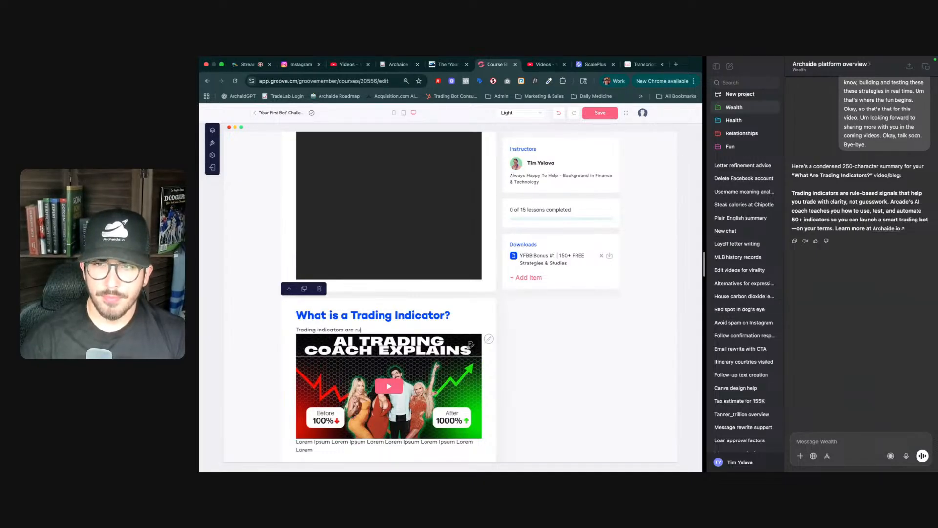
pyautogui.write('le-ba')
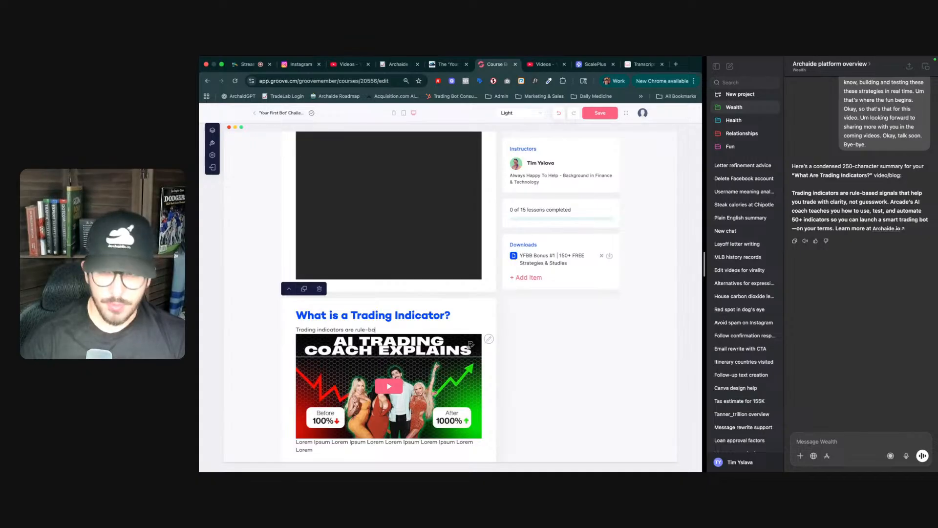
pyautogui.write('sed signals that help you trade with cla')
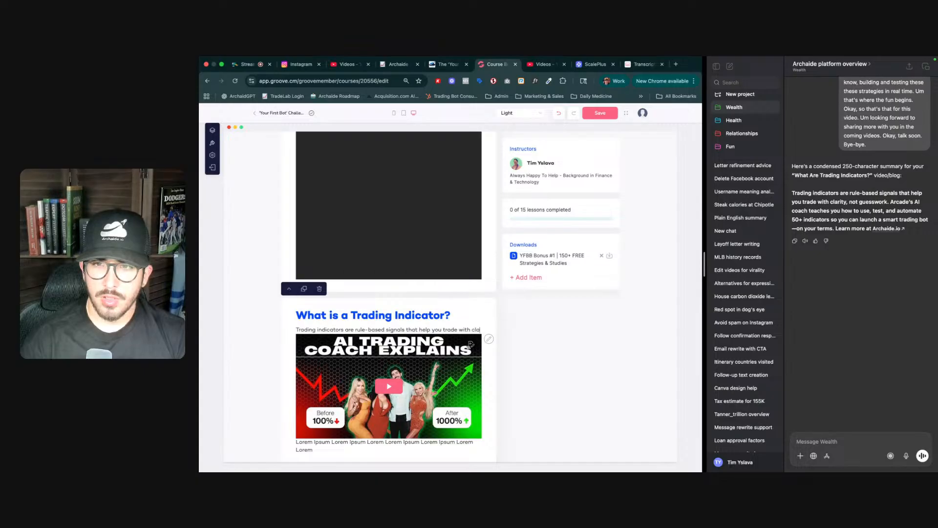
pyautogui.write('rity')
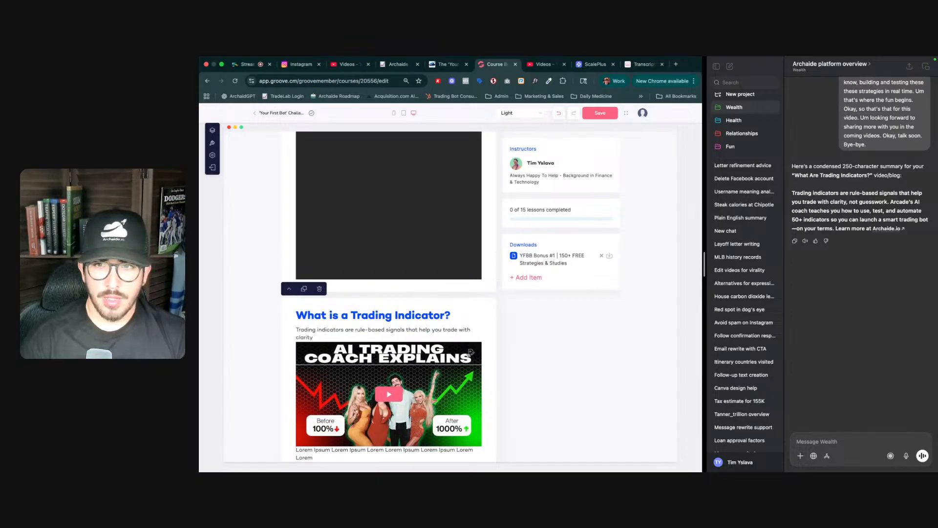
pyautogui.write(', not guesswork')
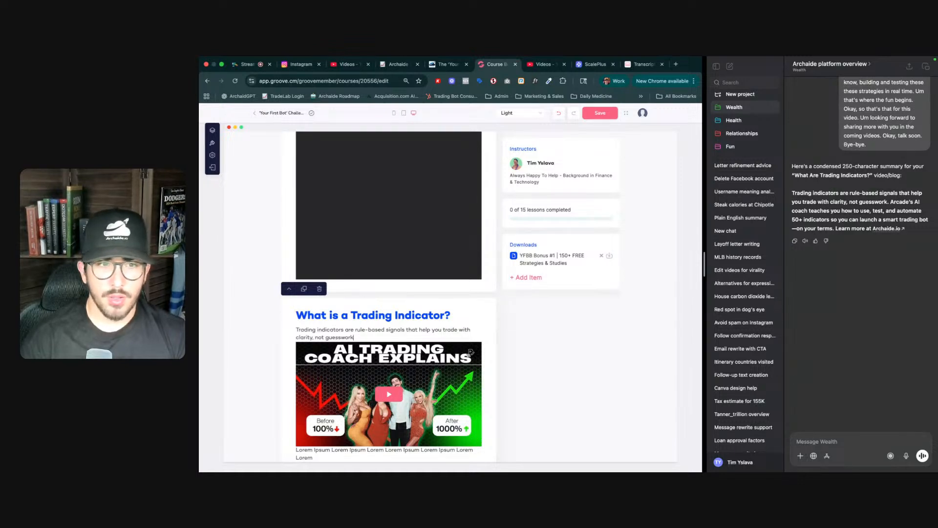
pyautogui.write('. Archaide')
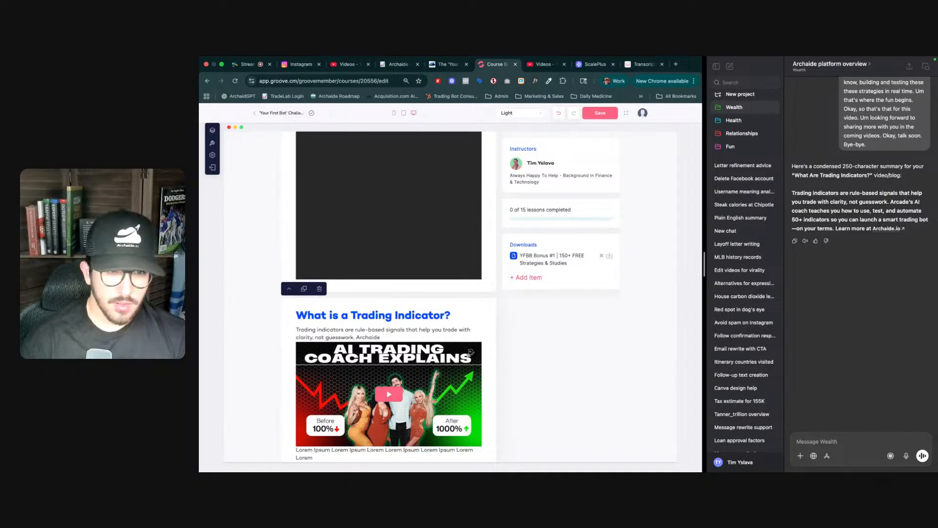
pyautogui.write("'s AI coach")
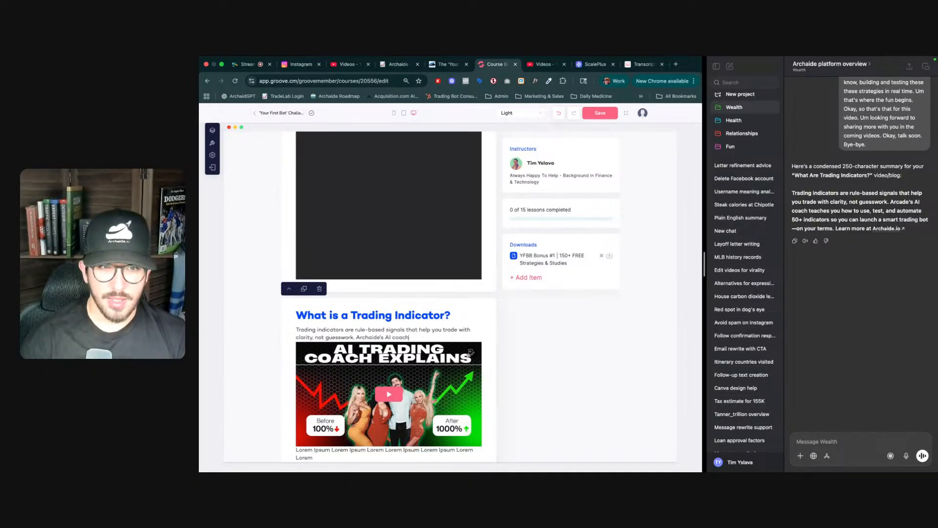
pyautogui.write(' teaches you how to use, te')
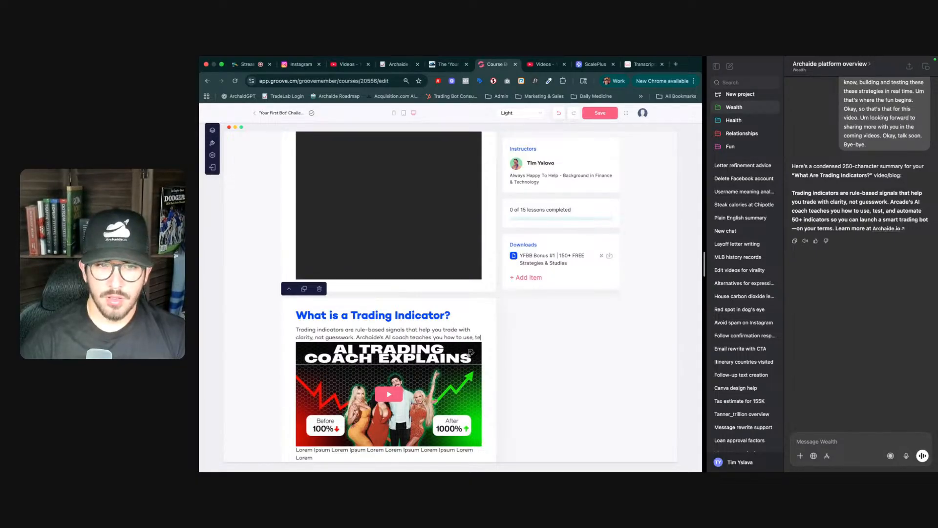
pyautogui.write('st')
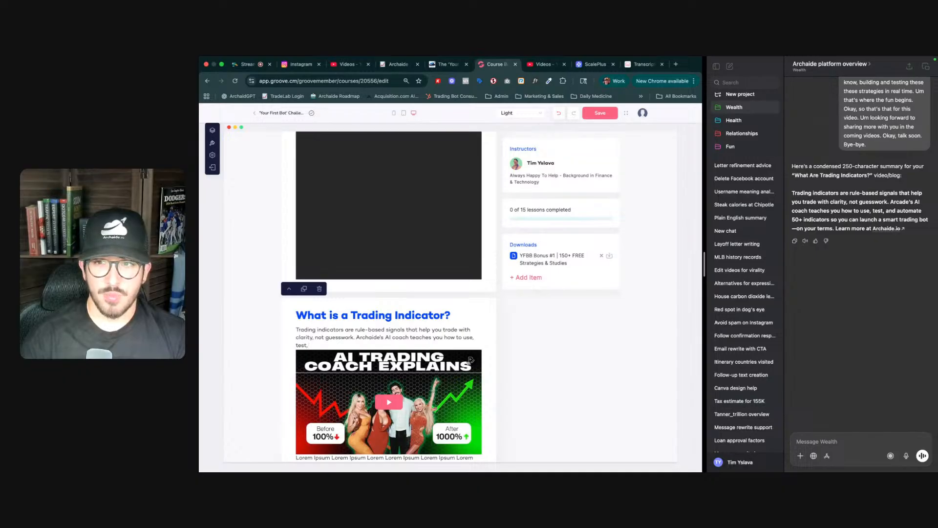
pyautogui.write(', and automate all')
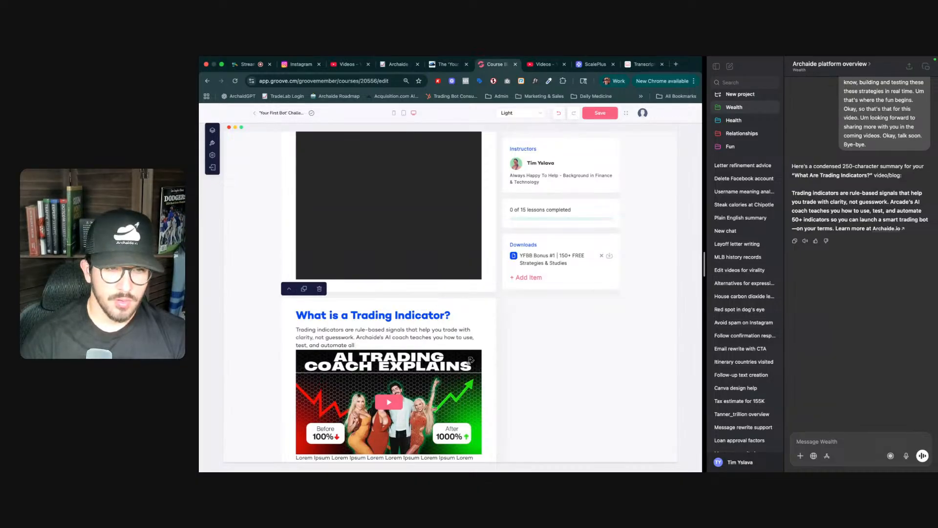
pyautogui.write('cators')
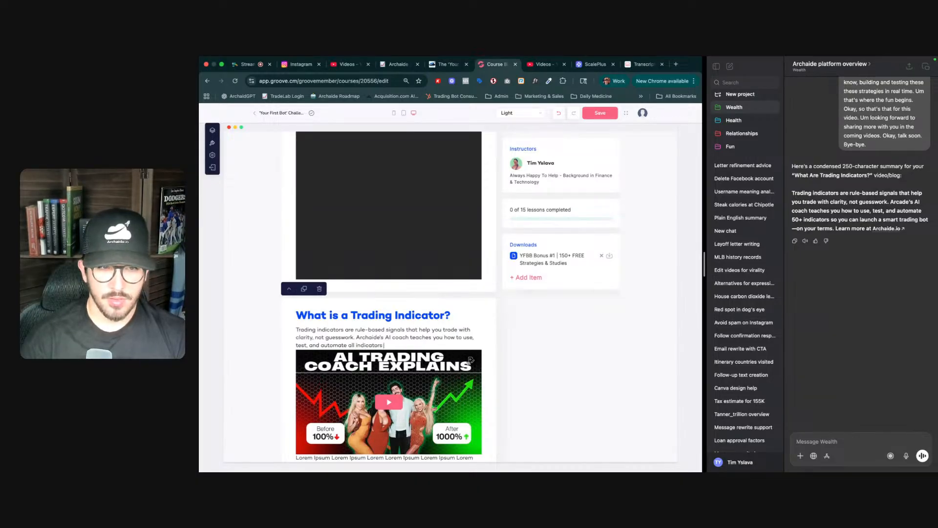
pyautogui.write(' so yo')
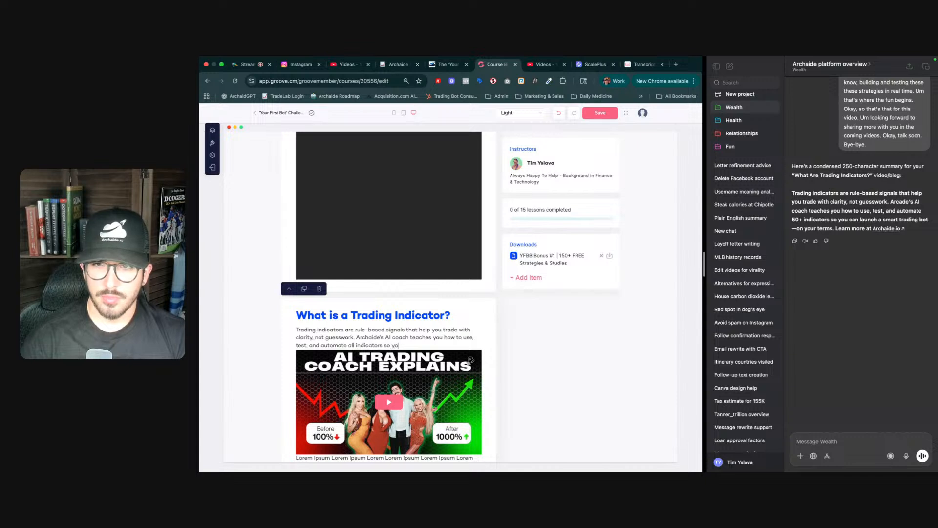
pyautogui.write('u can launch a smart trading bot on')
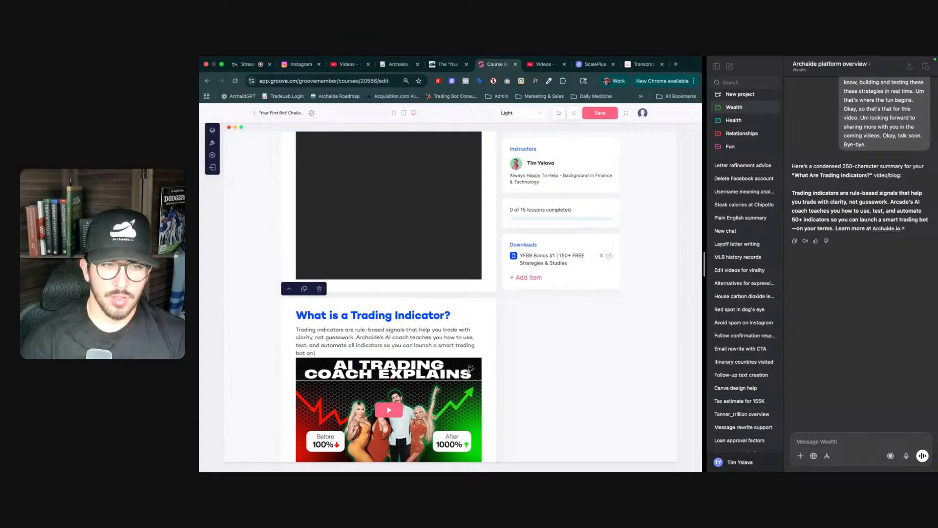
pyautogui.write(' your terms.')
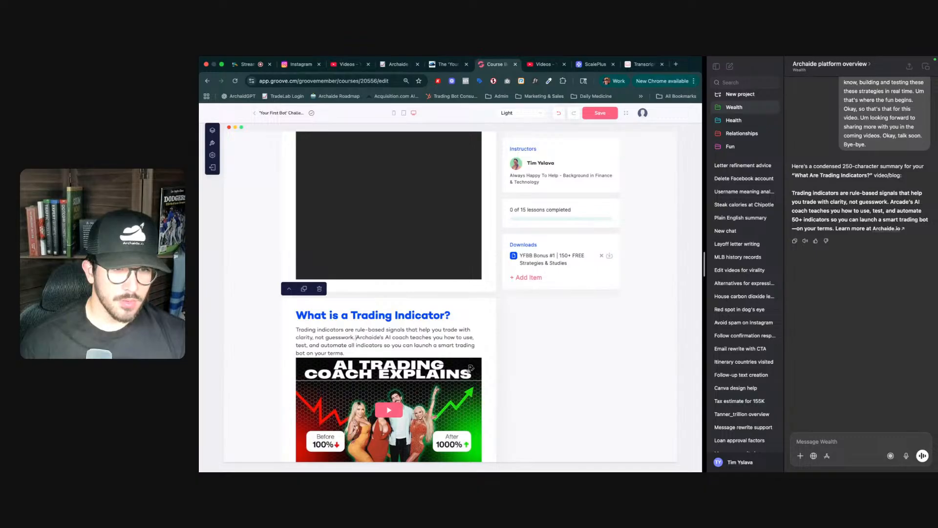
pyautogui.hotkey('alt', 'shift', 'Right')
pyautogui.hotkey('shift', 'Left')
pyautogui.hotkey('shift', 'Left')
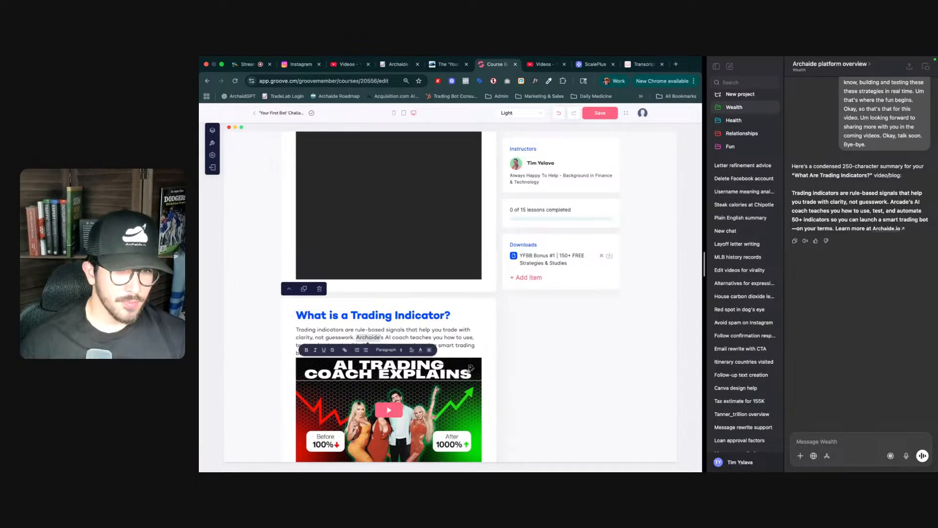
pyautogui.click(345, 350)
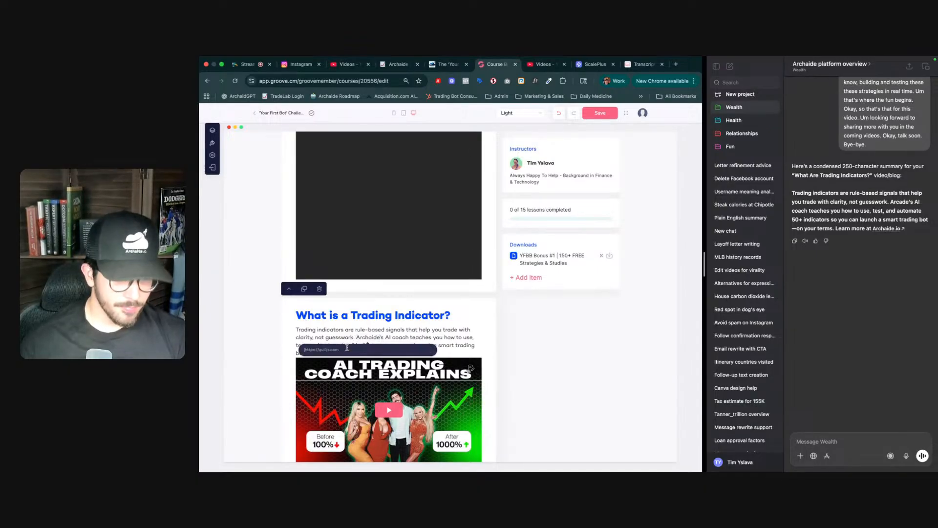
pyautogui.write('https')
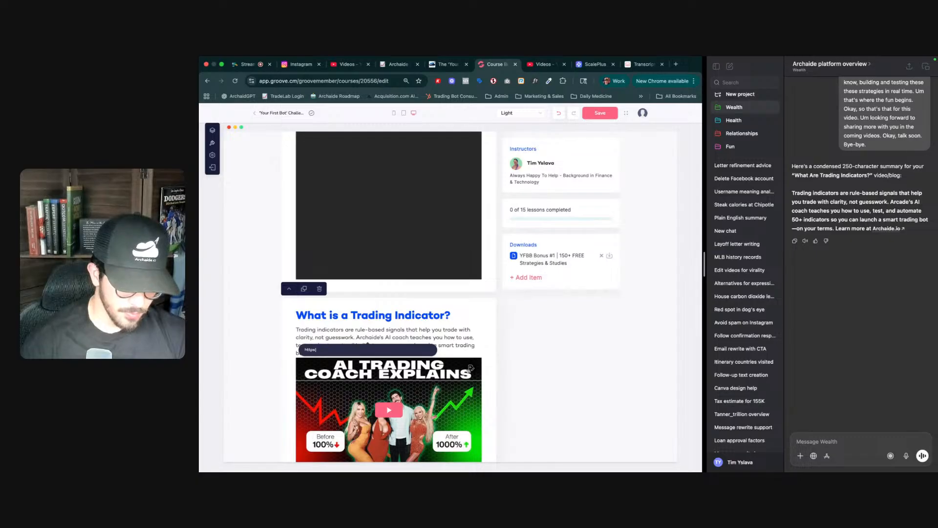
pyautogui.write('://archaide.io/')
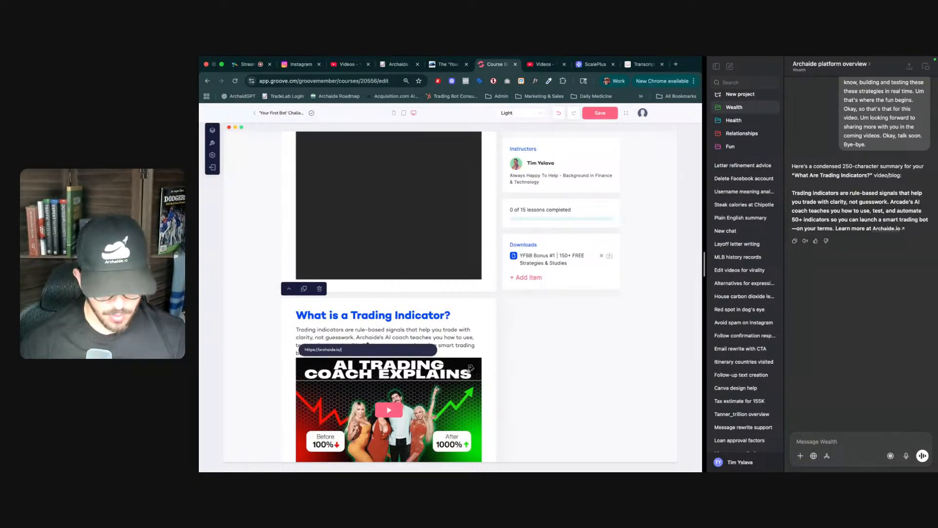
pyautogui.write('checkout')
pyautogui.press('Return')
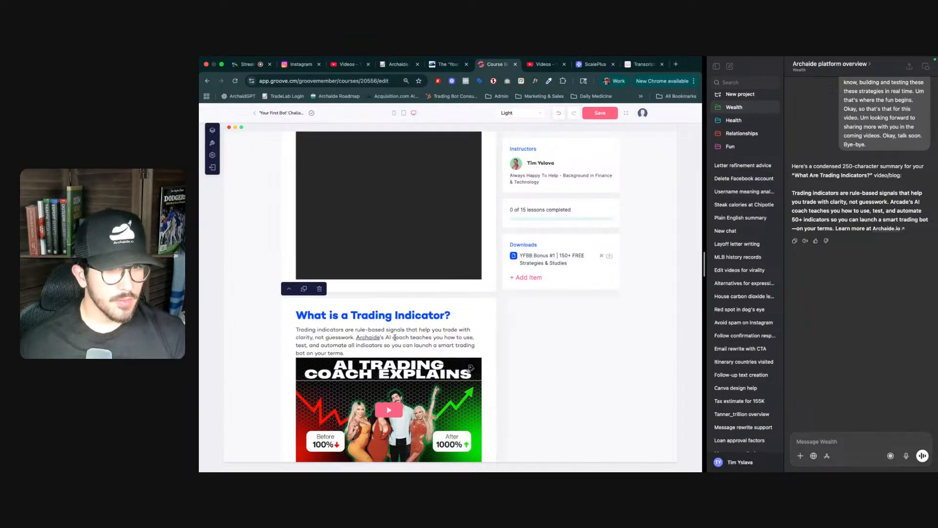
# - Move the Trading Indicator section up one position, above the Blueprint PDF section
pyautogui.scroll(-4, 394, 339)
pyautogui.scroll(3, 342, 282)
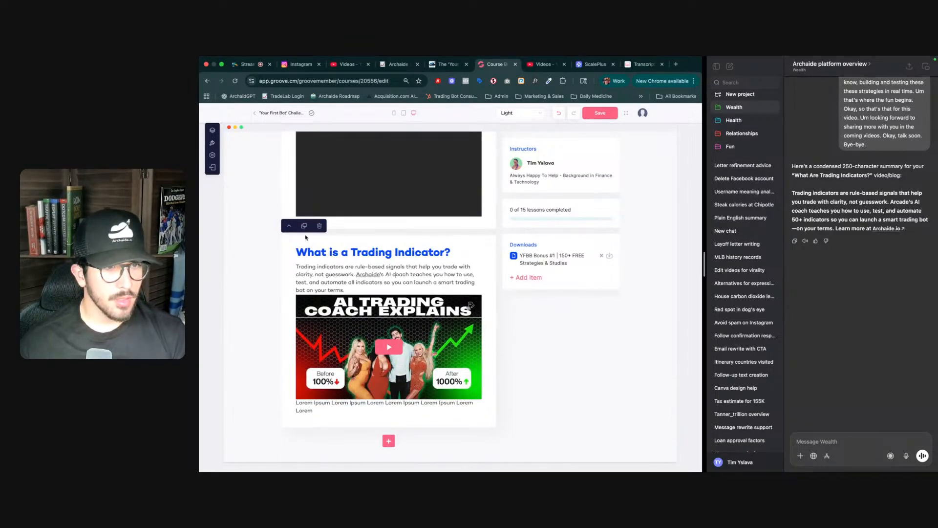
pyautogui.click(290, 226)
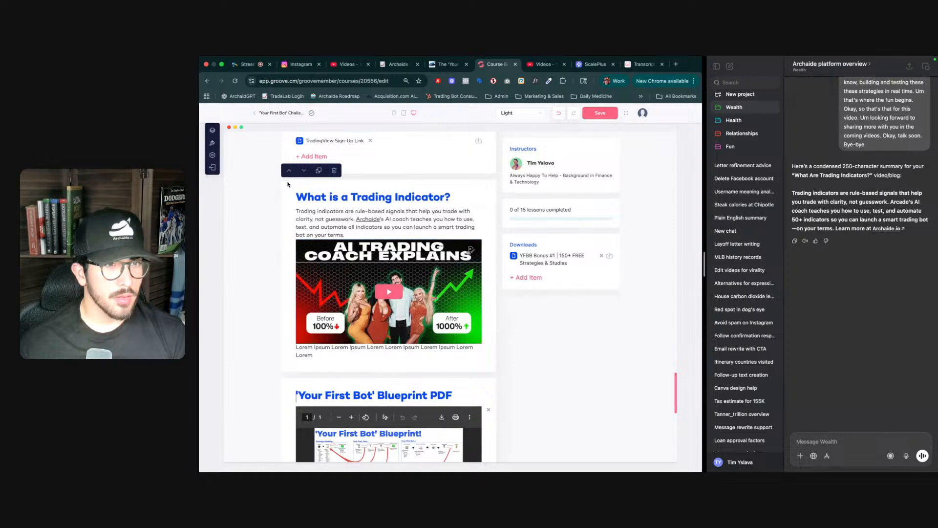
# - Remove the TradingView Sign-Up Link item from the YFBB Bonus Resources section
pyautogui.scroll(4, 387, 327)
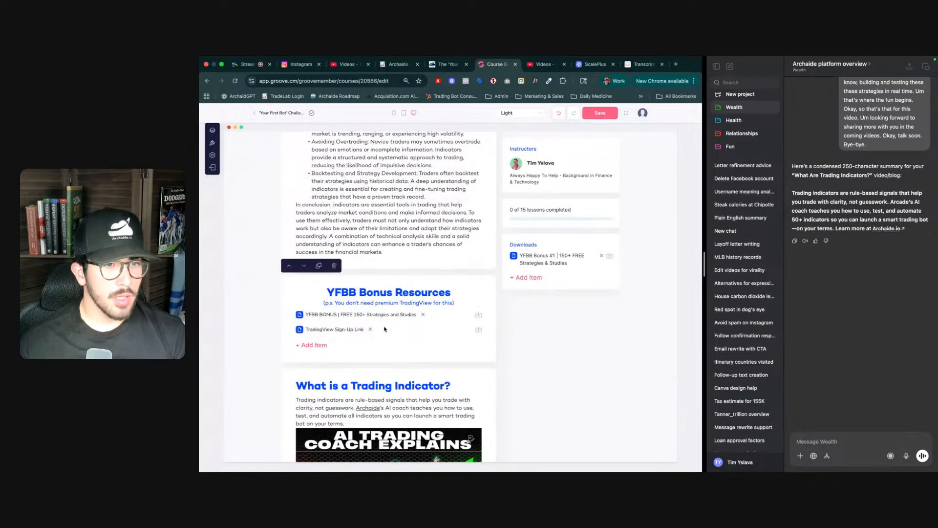
pyautogui.click(370, 330)
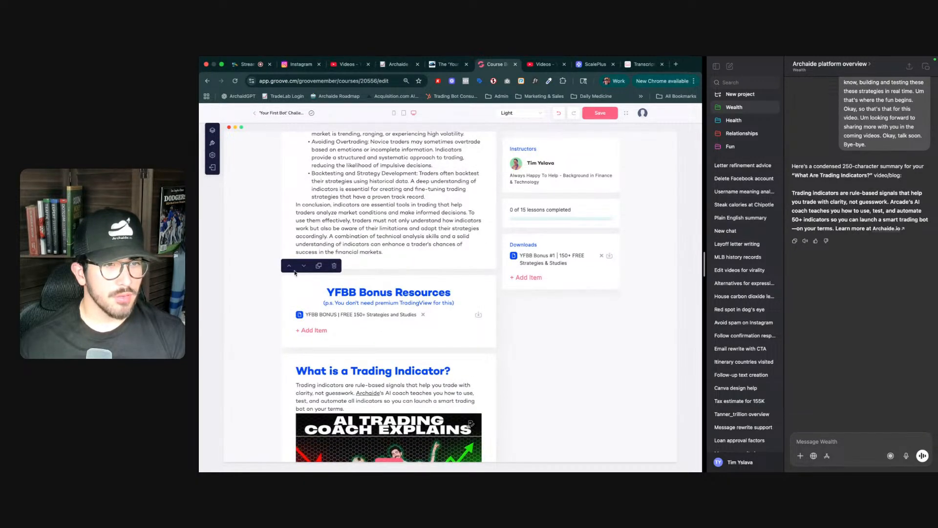
# - Move the Trading Indicator section up two more positions, above YFBB Bonus Resources and the indicators article
pyautogui.scroll(5, 291, 263)
pyautogui.scroll(-7, 288, 254)
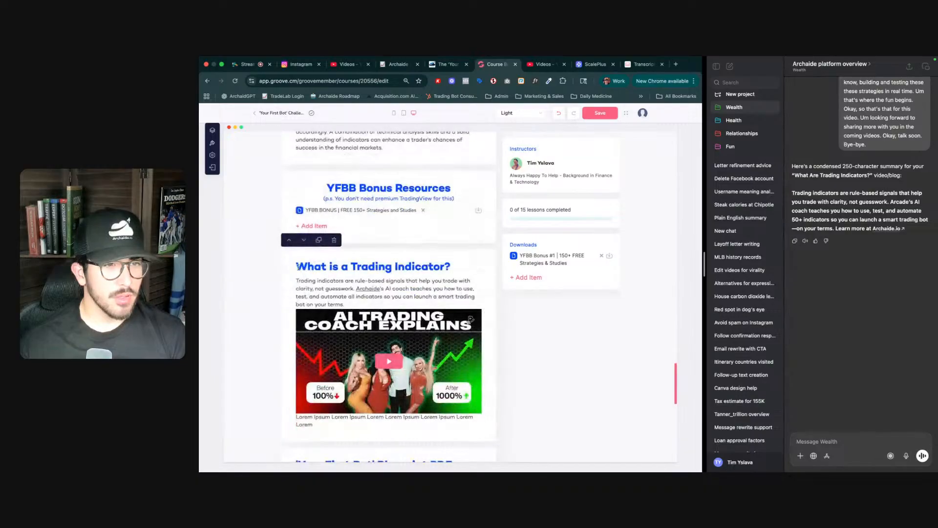
pyautogui.click(288, 240)
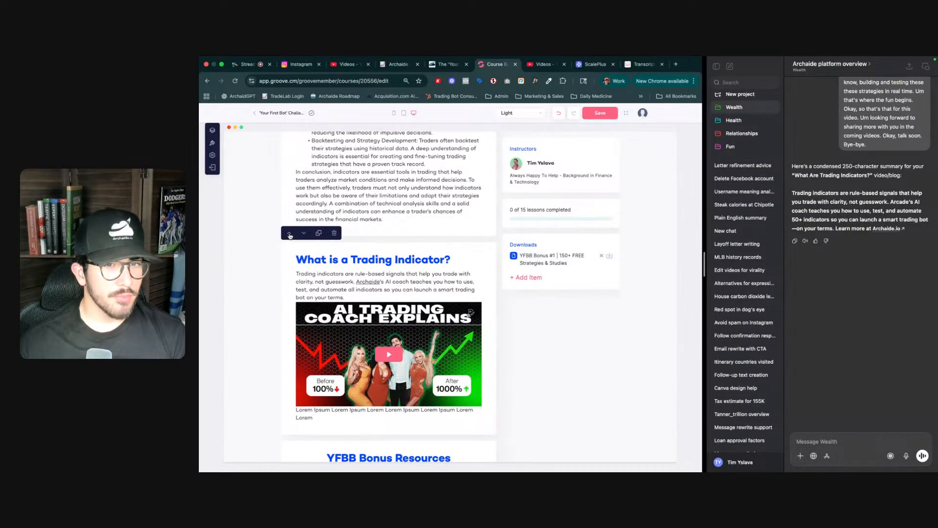
pyautogui.click(289, 235)
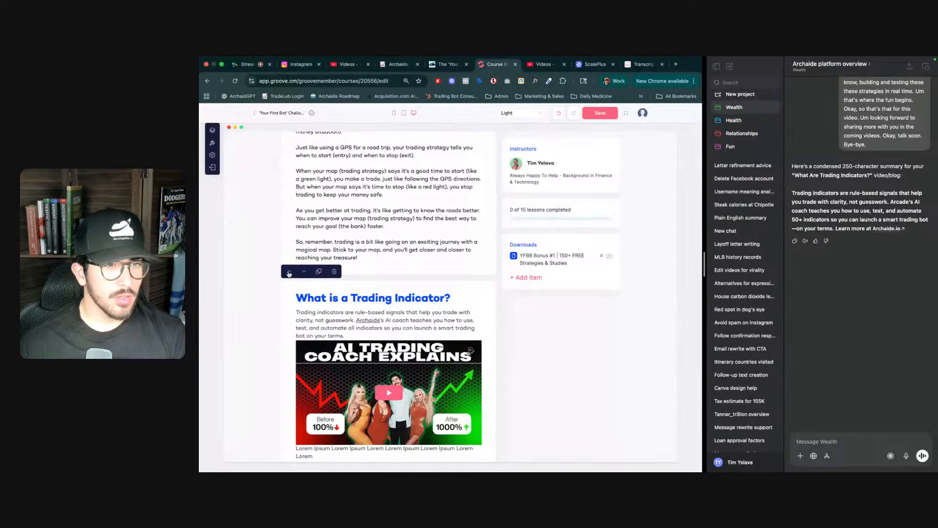
# - Move the Trading Indicator section up one more position and save the lesson
pyautogui.click(289, 272)
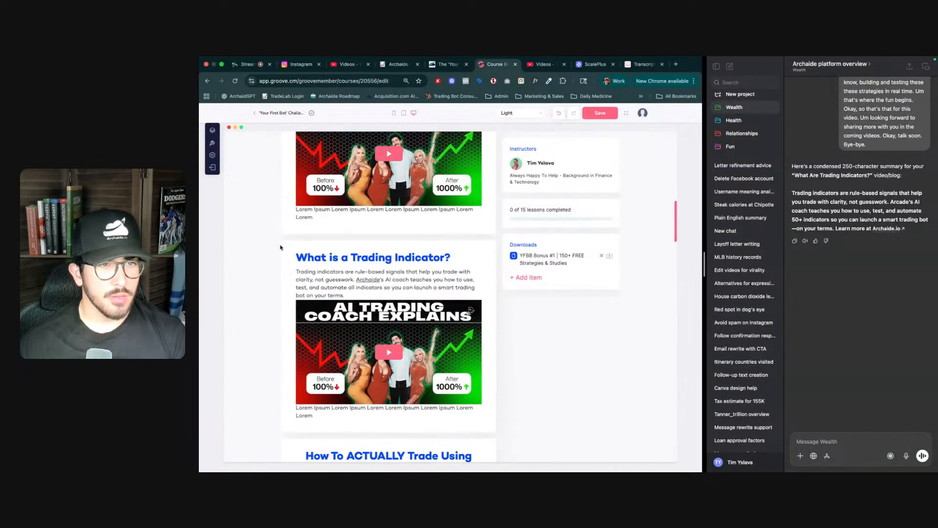
pyautogui.scroll(10, 440, 195)
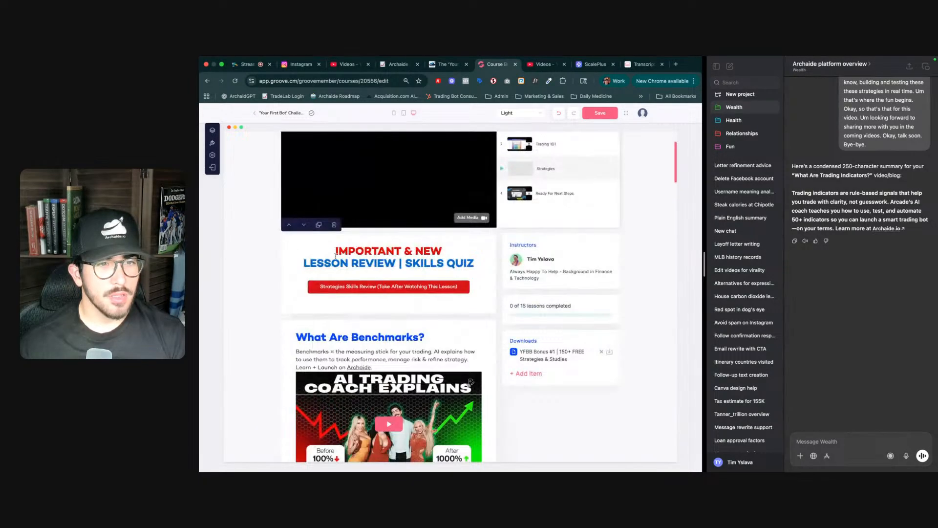
pyautogui.click(602, 115)
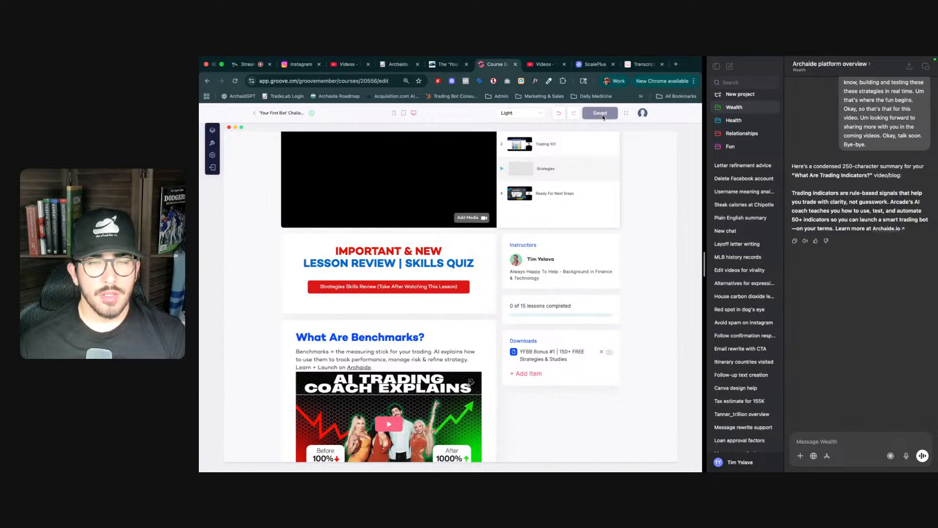
# - Open the Trading 101 lesson to preview its video, and switch to the StreamYard broadcast tab
pyautogui.scroll(3, 581, 302)
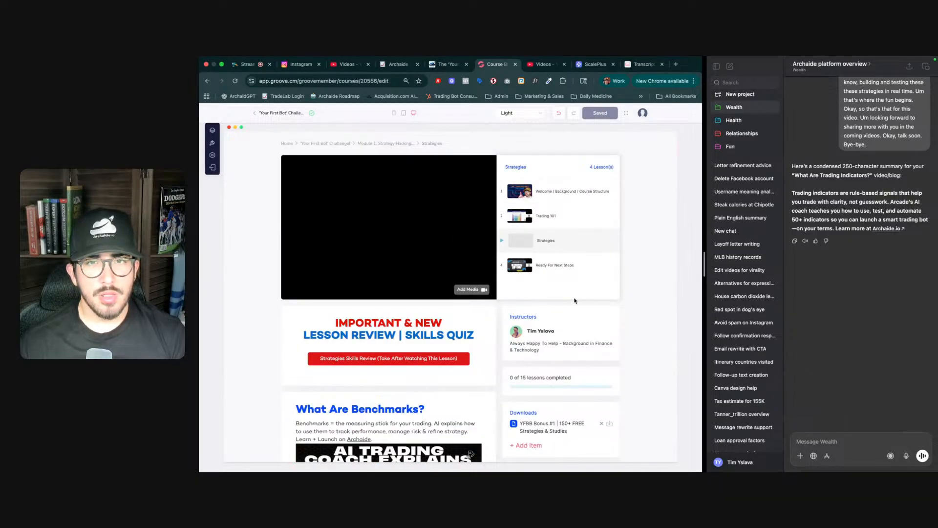
pyautogui.click(546, 217)
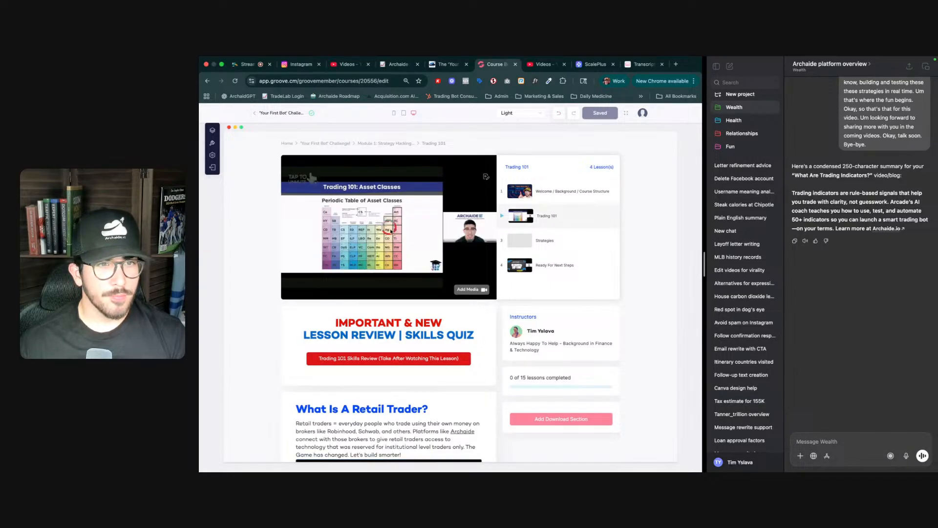
pyautogui.click(389, 227)
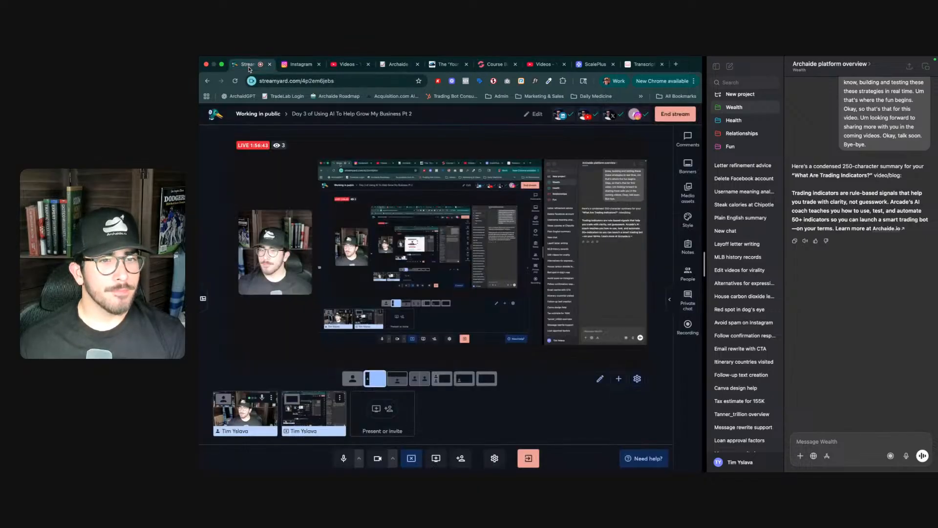
pyautogui.click(247, 64)
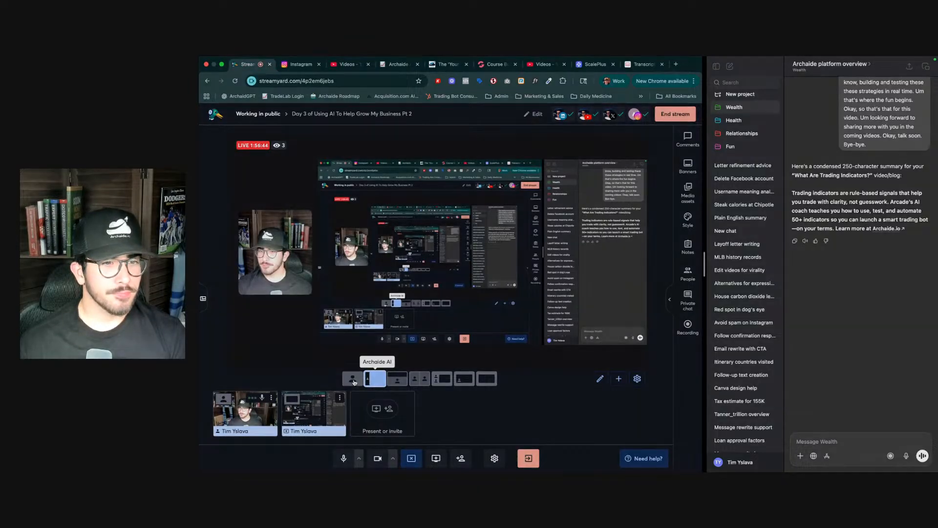